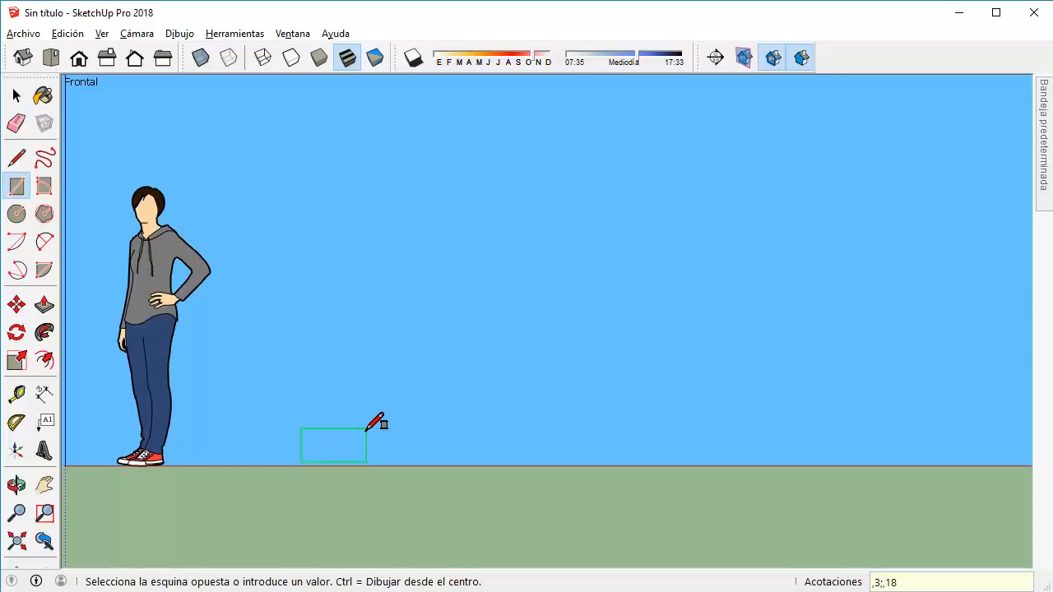
# Draw a 0.3 by 0.18 m vertical rectangle beside the standing figure, just above the ground line.
pyautogui.press('Return')
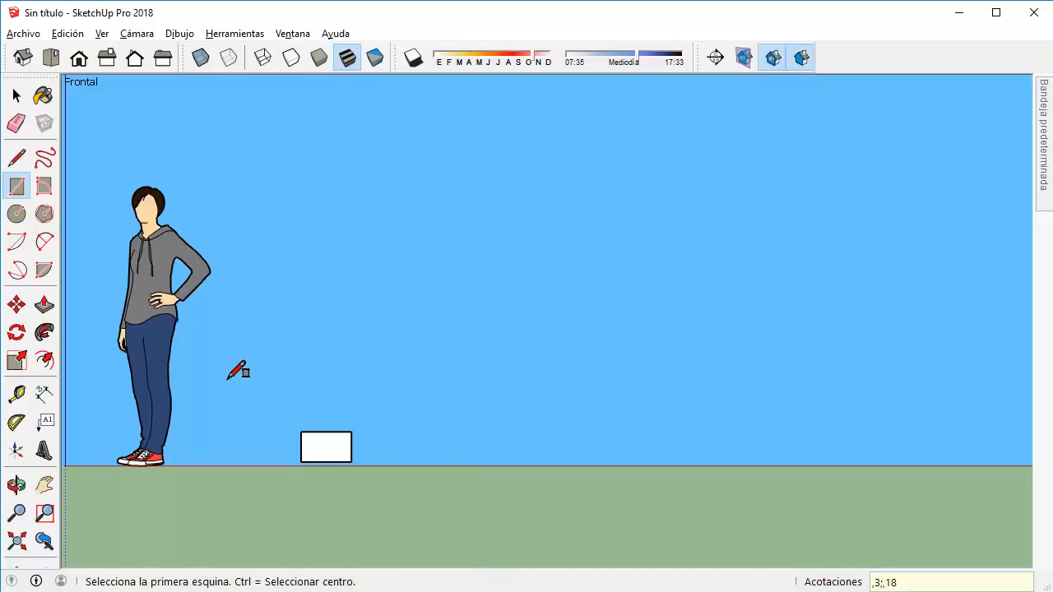
# Copy the rectangle's face diagonally, from its lower-left corner to its upper-right corner, as a second stair step.
pyautogui.click(17, 95)
pyautogui.scroll(2, 284, 465)
pyautogui.click(353, 472)
pyautogui.scroll(3, 365, 453)
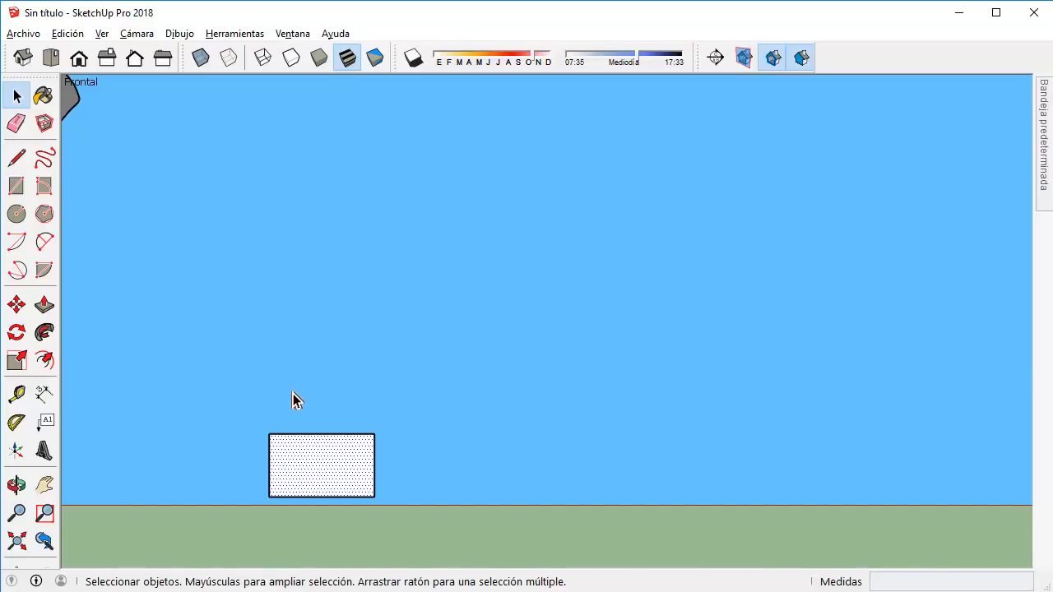
pyautogui.press('m')
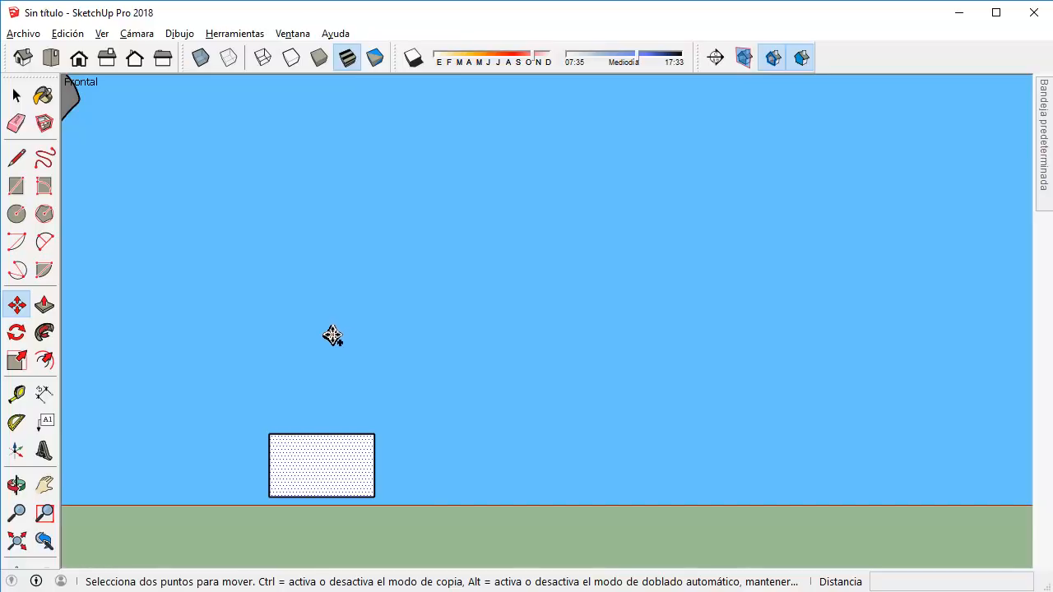
pyautogui.click(269, 499)
pyautogui.press('ctrl')
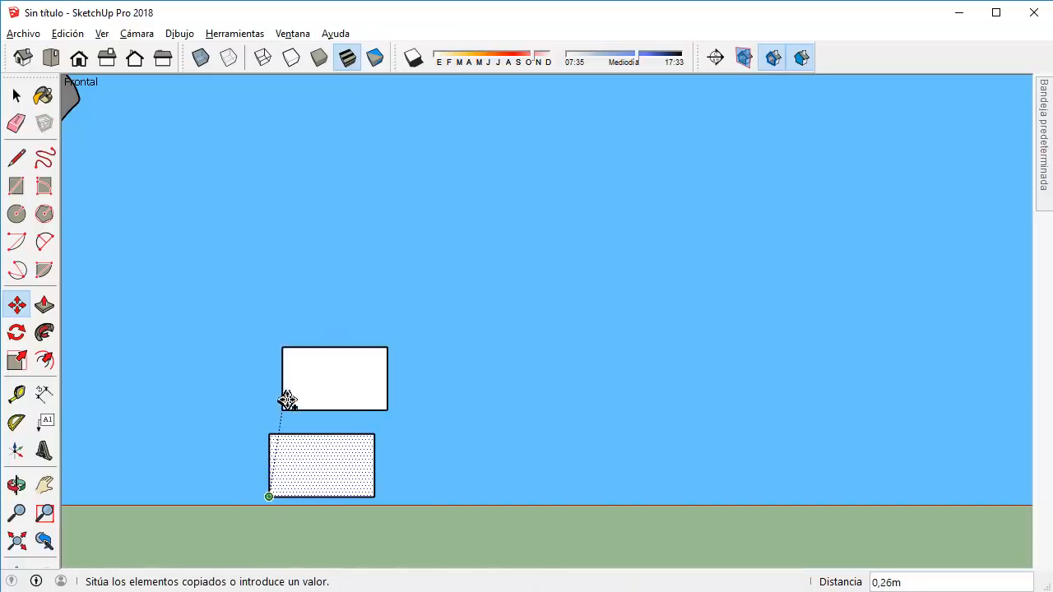
pyautogui.click(374, 433)
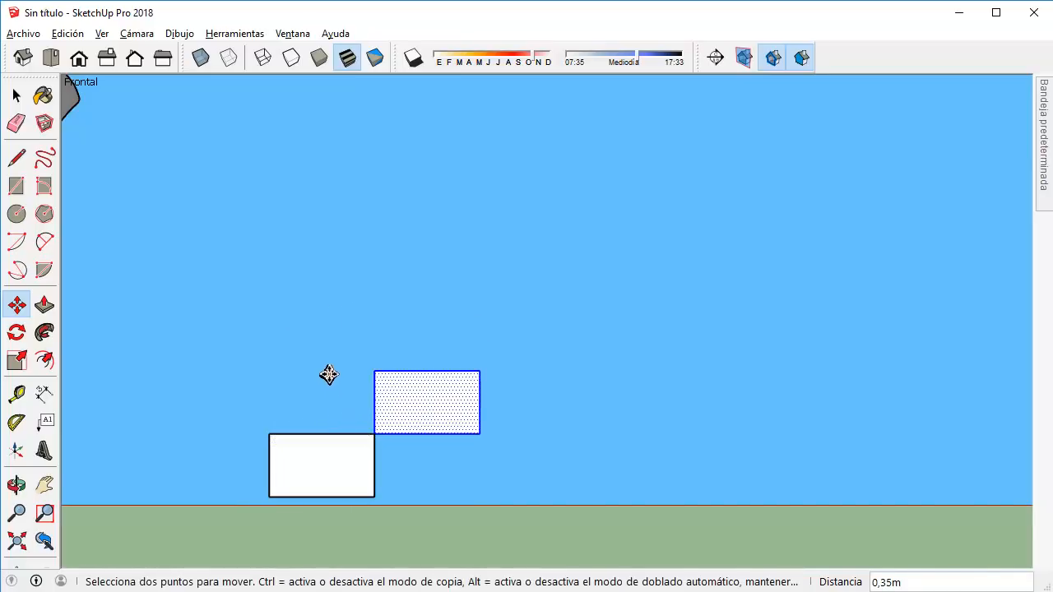
# In the front view, add three more copies, each starting at the upper-right corner of the preceding rectangle.
pyautogui.scroll(-5, 365, 353)
pyautogui.scroll(3, 453, 416)
pyautogui.scroll(2, 434, 406)
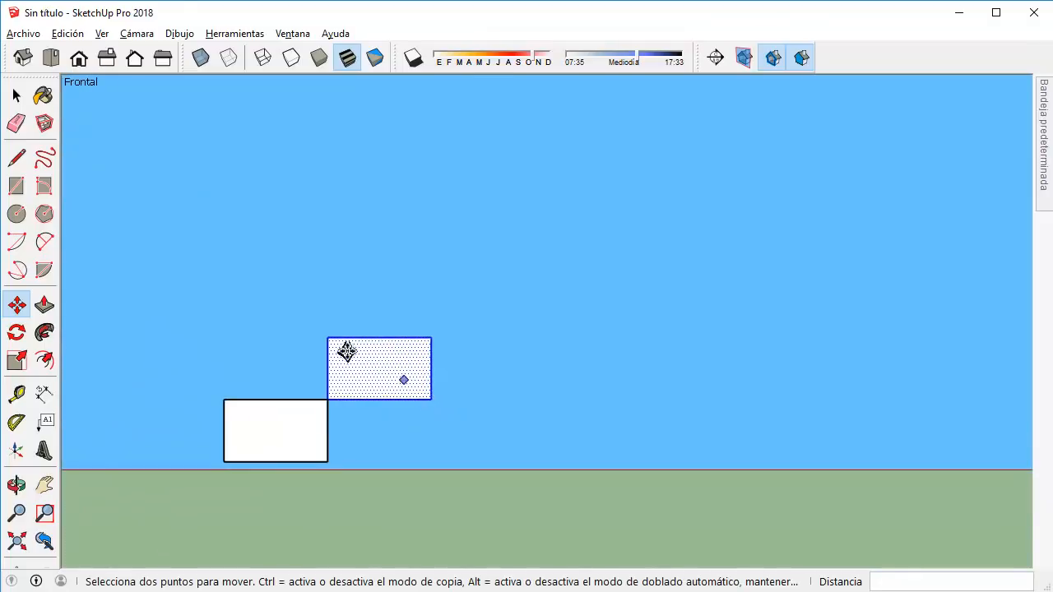
pyautogui.moveTo(308, 369); pyautogui.dragTo(346, 428, button='middle')
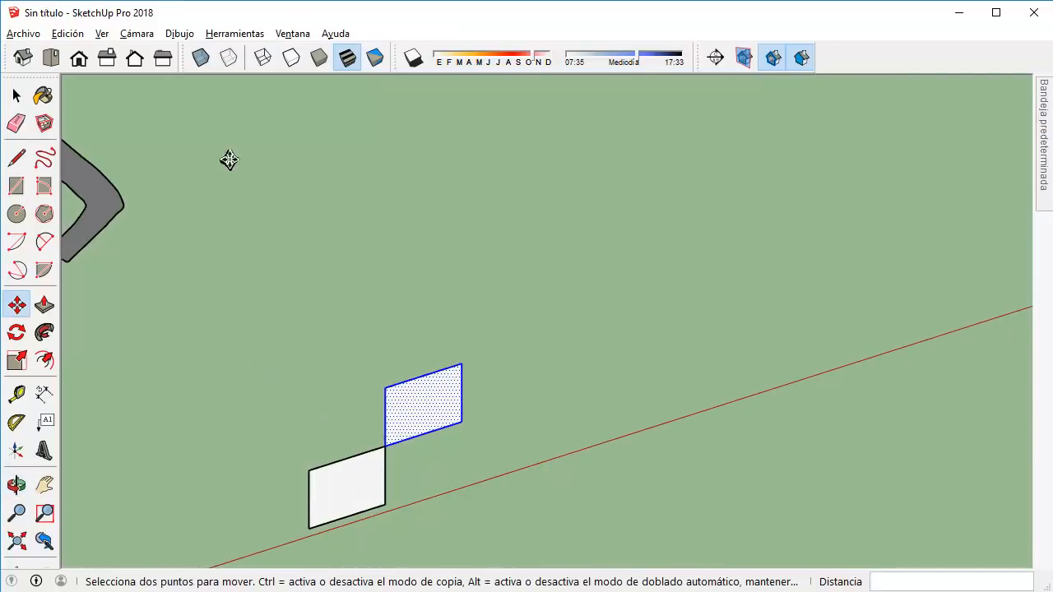
pyautogui.click(79, 58)
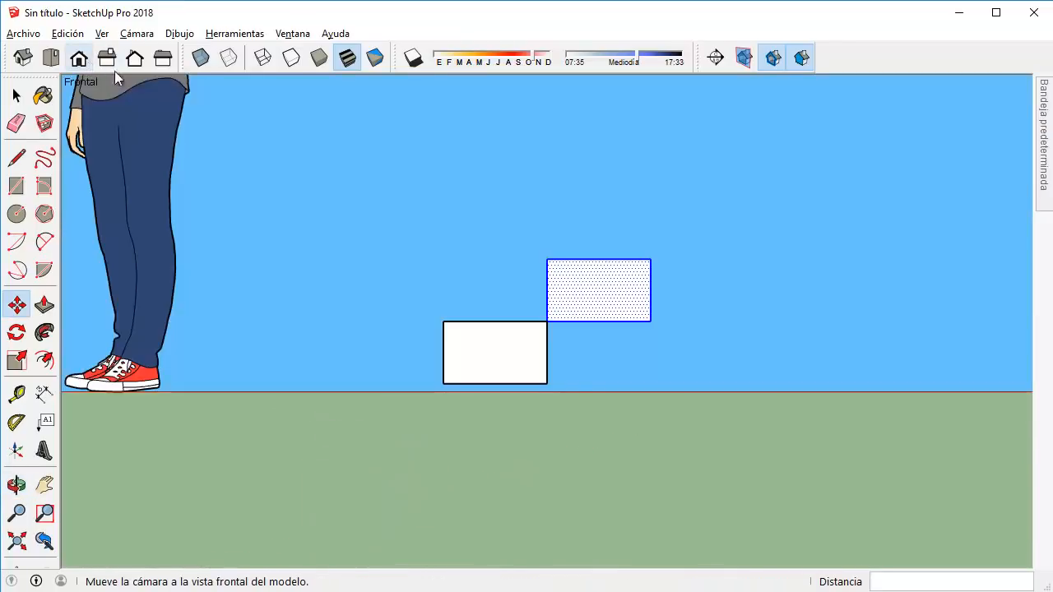
pyautogui.click(542, 324)
pyautogui.press('Escape')
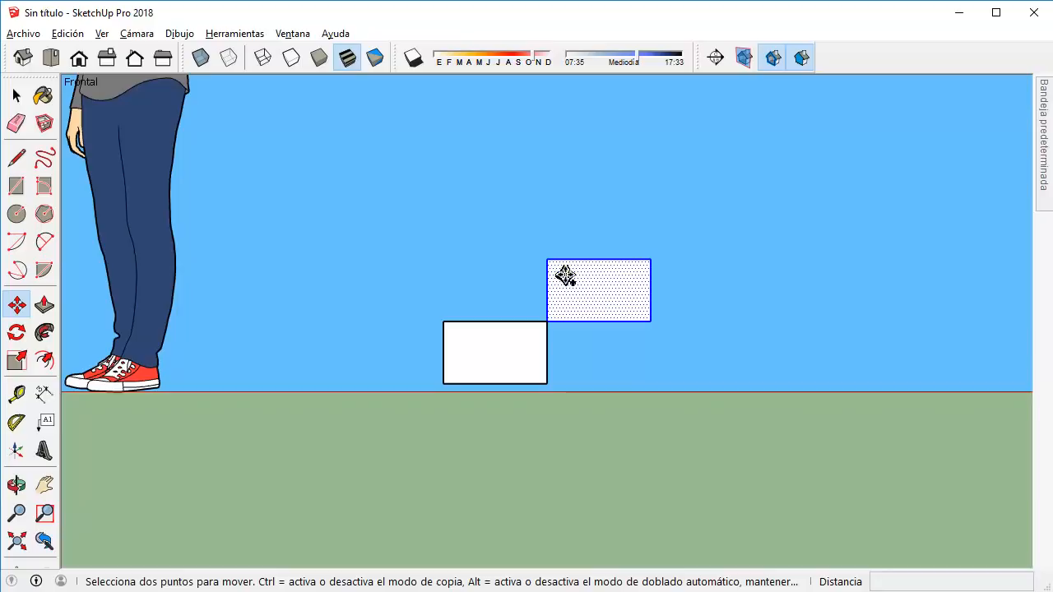
pyautogui.click(547, 321)
pyautogui.press('ctrl')
pyautogui.click(650, 259)
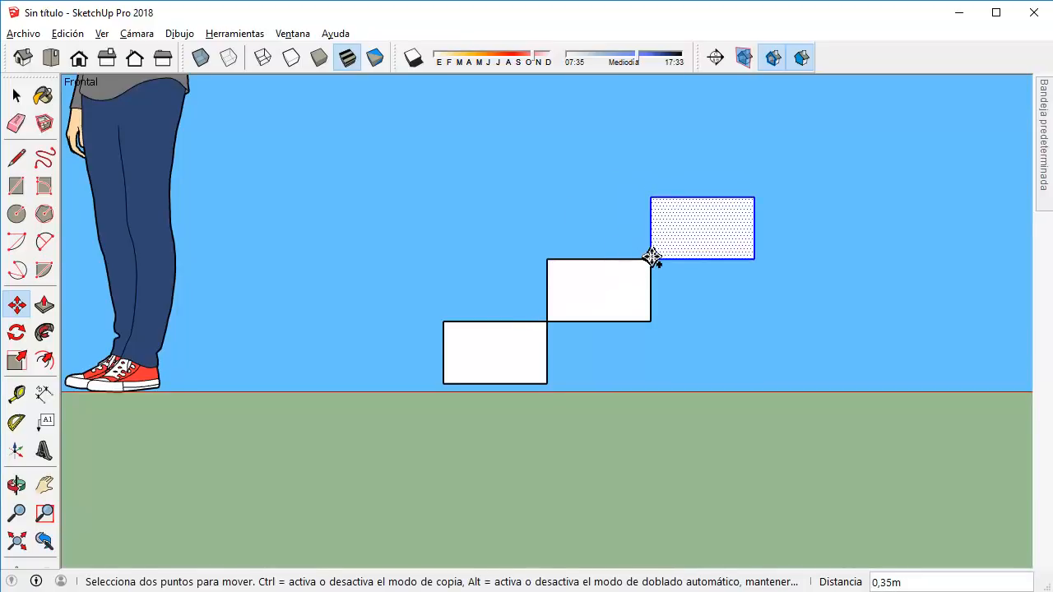
pyautogui.click(651, 259)
pyautogui.click(754, 197)
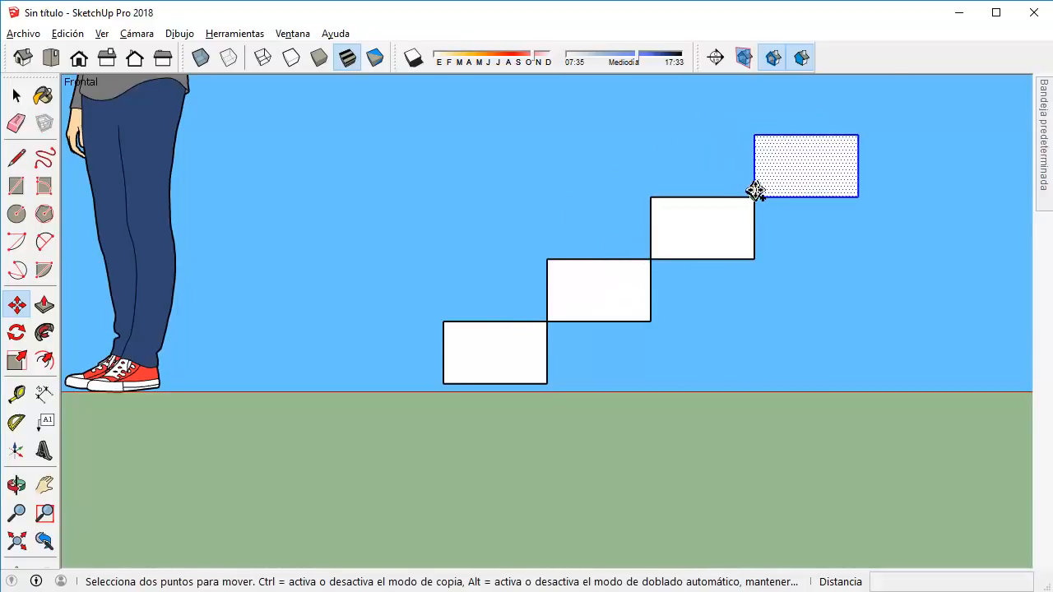
pyautogui.click(754, 196)
pyautogui.click(859, 135)
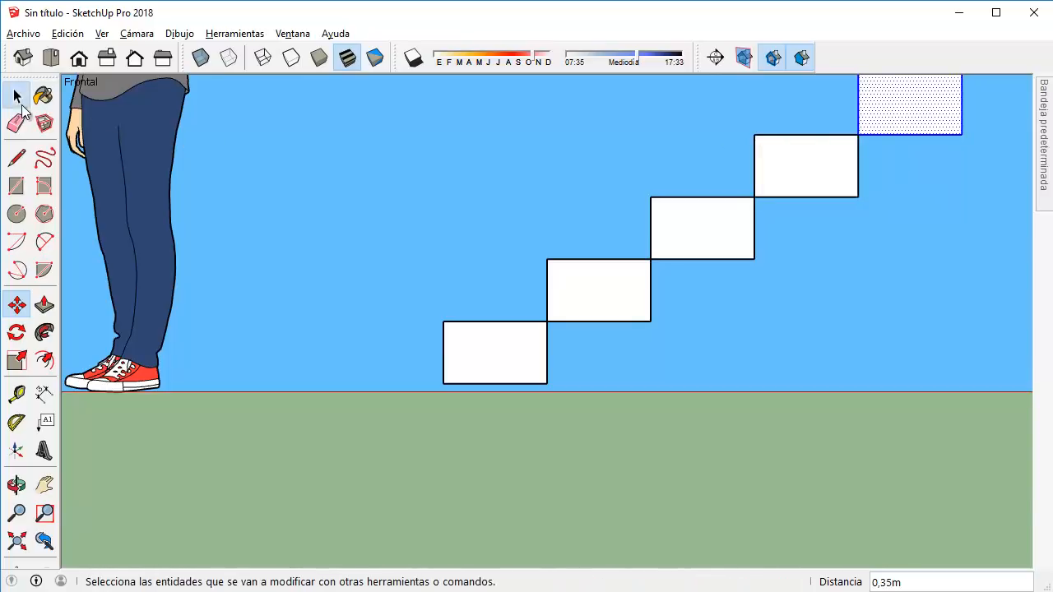
# Undo the four copies so that only the first rectangle remains.
pyautogui.hotkey('ctrl', 'z')
pyautogui.hotkey('ctrl', 'z')
pyautogui.hotkey('ctrl', 'z')
pyautogui.hotkey('ctrl', 'z')
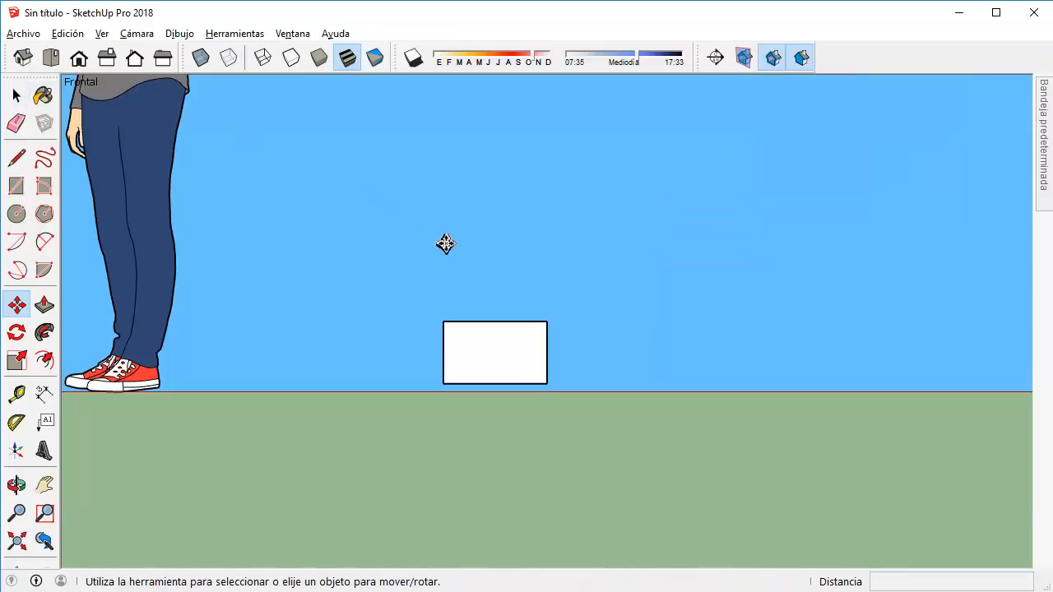
# Try to array the rectangle diagonally with *12, copying its lower-left corner to its upper-right corner.
pyautogui.click(16, 95)
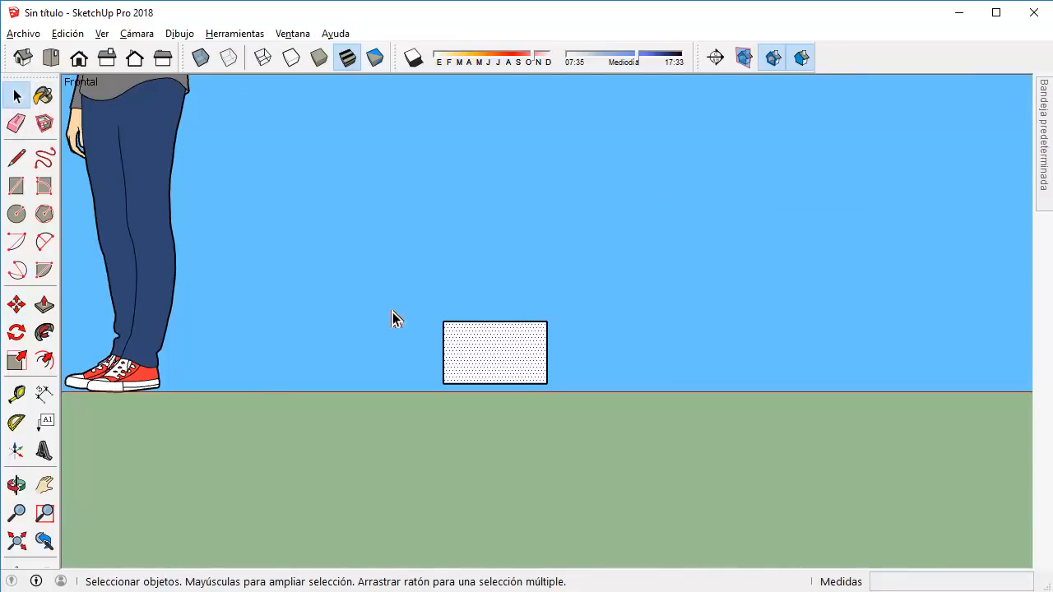
pyautogui.press('m')
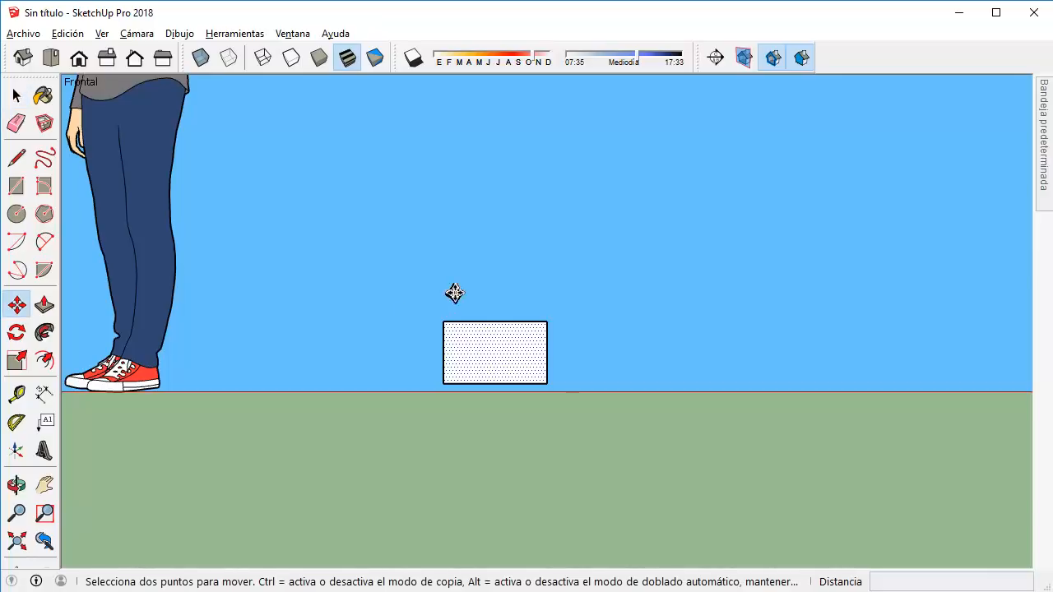
pyautogui.press('ctrl')
pyautogui.click(442, 383)
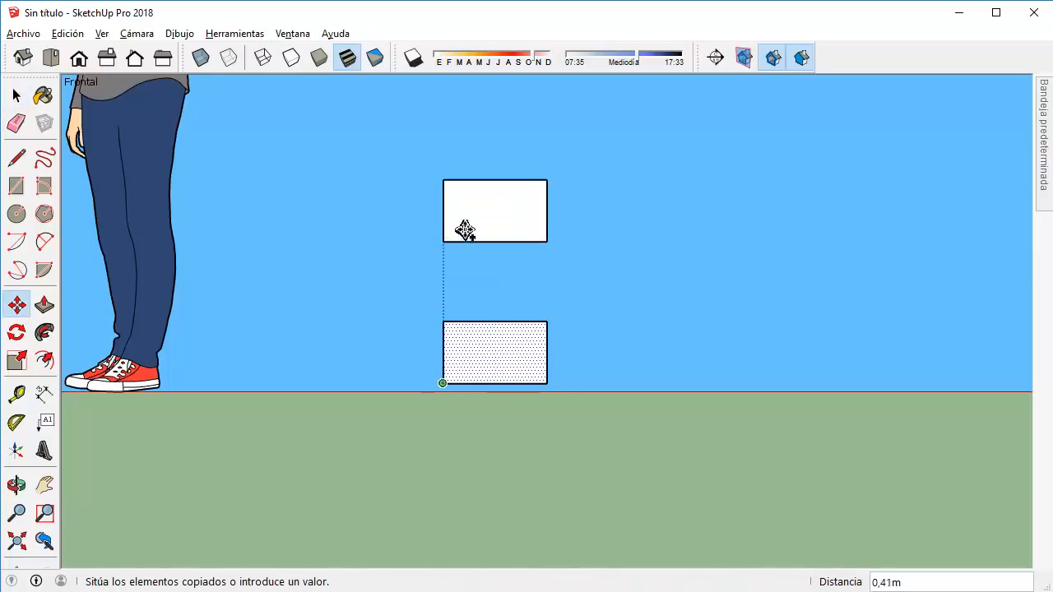
pyautogui.click(550, 321)
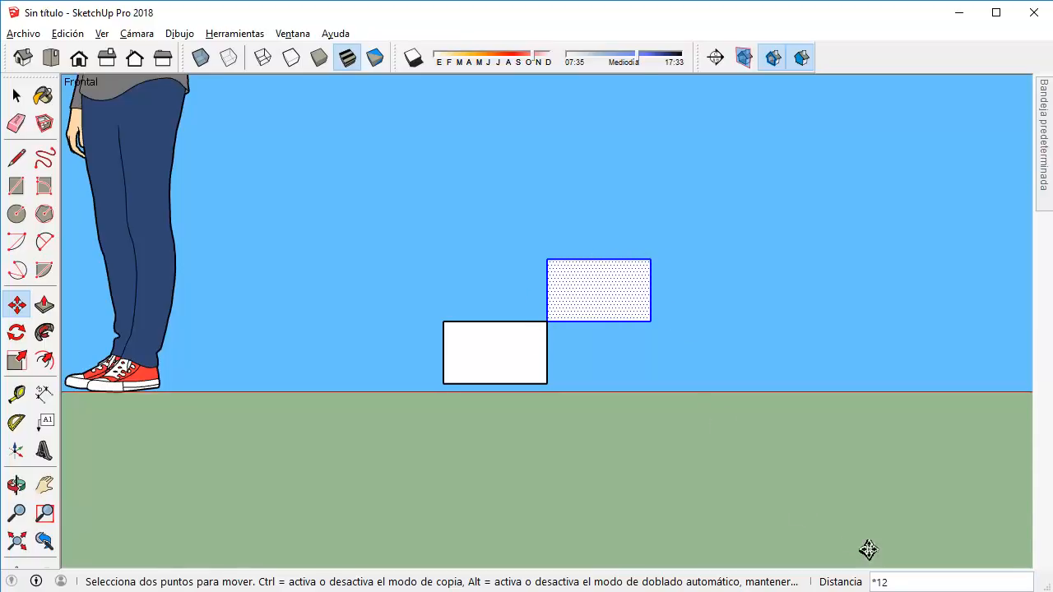
# Undo the diagonal copy and cancel the stray move of the rectangle's lower-left corner.
pyautogui.press('Escape')
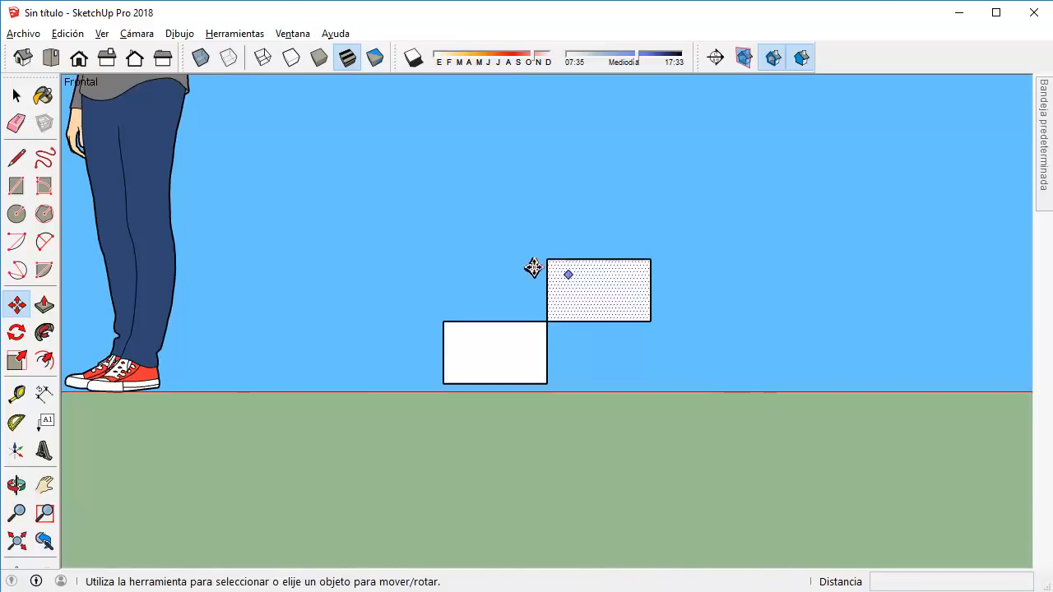
pyautogui.hotkey('ctrl', 'z')
pyautogui.click(444, 383)
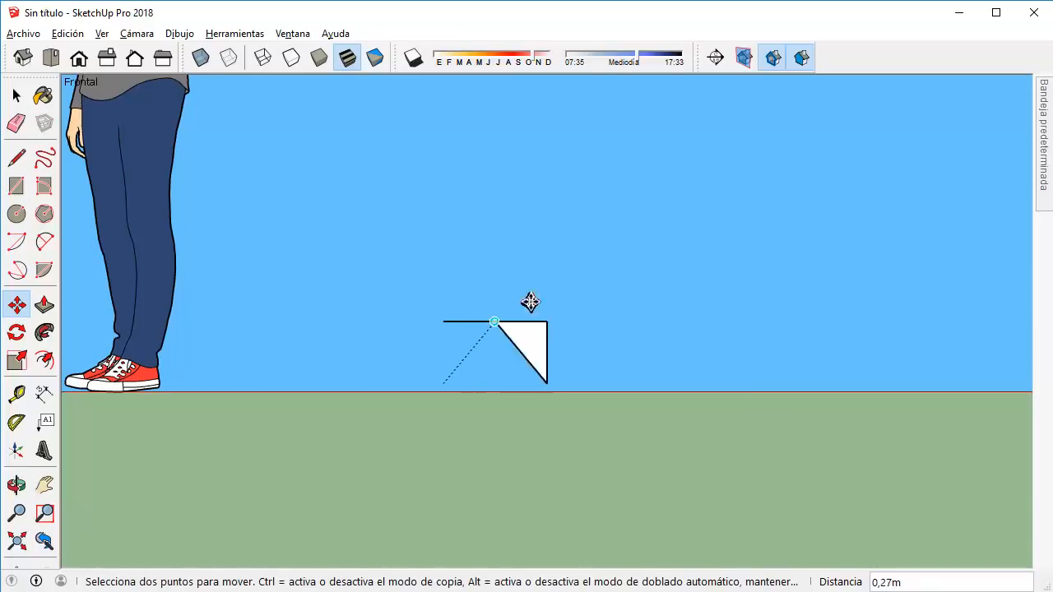
pyautogui.press('Escape')
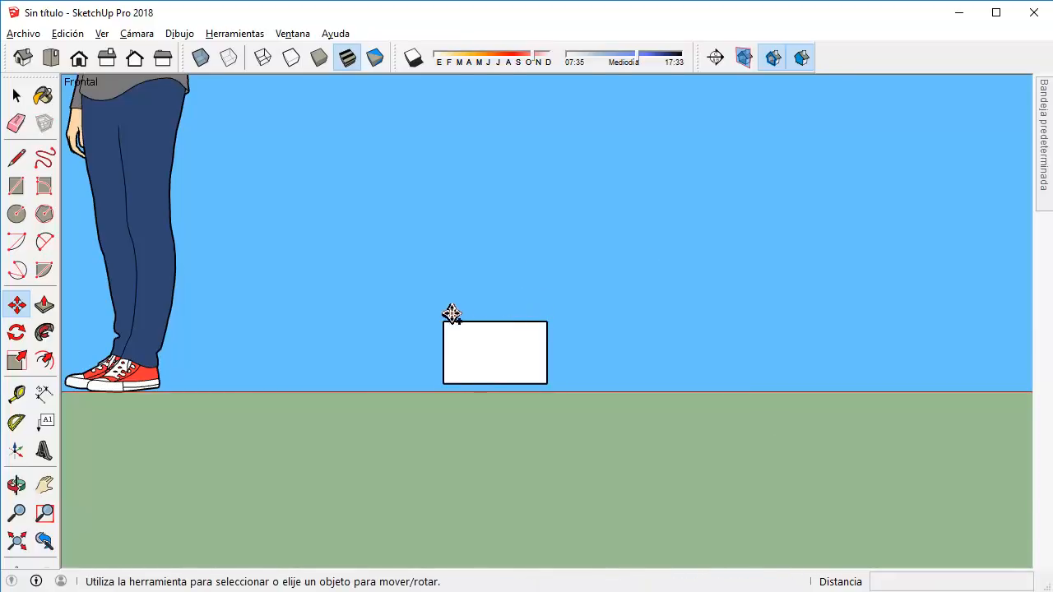
pyautogui.click(444, 383)
pyautogui.press('Escape')
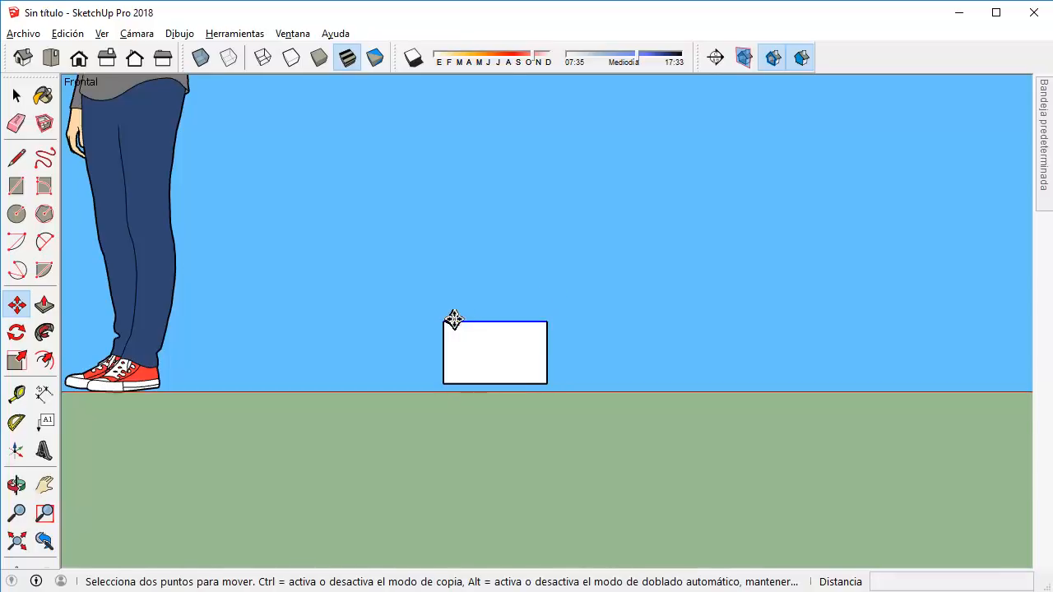
# Copy the rectangle's face from its lower-left to its upper-right corner and multiply the copy with *12.
pyautogui.press('space')
pyautogui.click(472, 343)
pyautogui.press('m')
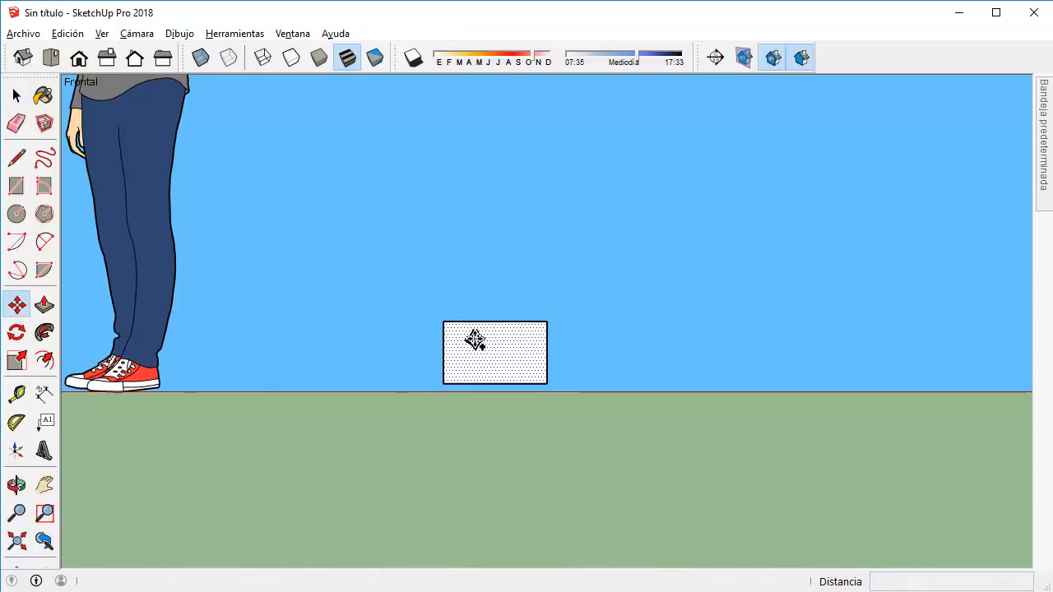
pyautogui.click(444, 383)
pyautogui.press('ctrl')
pyautogui.click(546, 321)
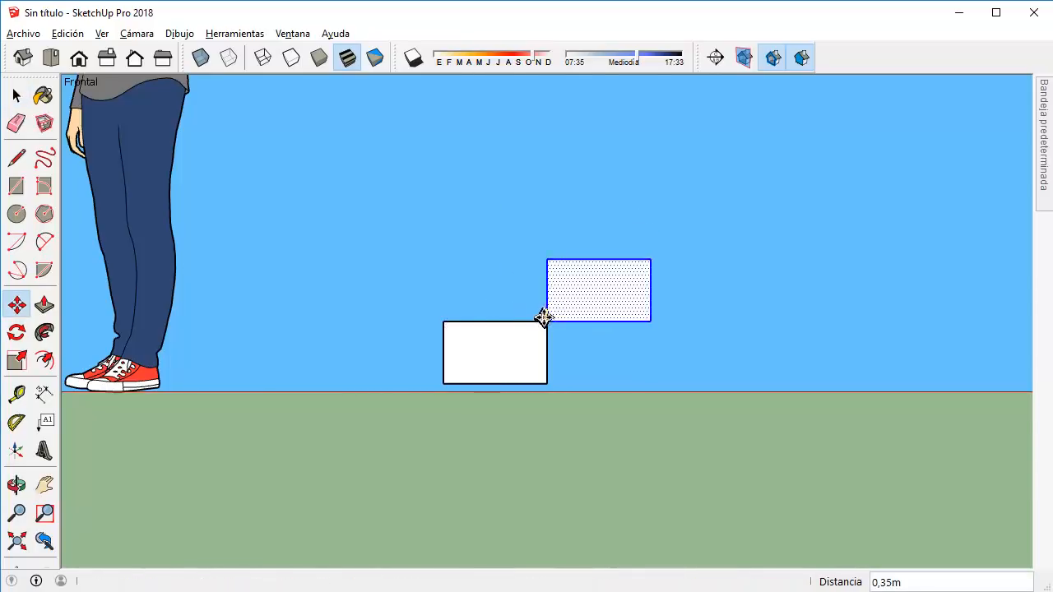
pyautogui.write('*12')
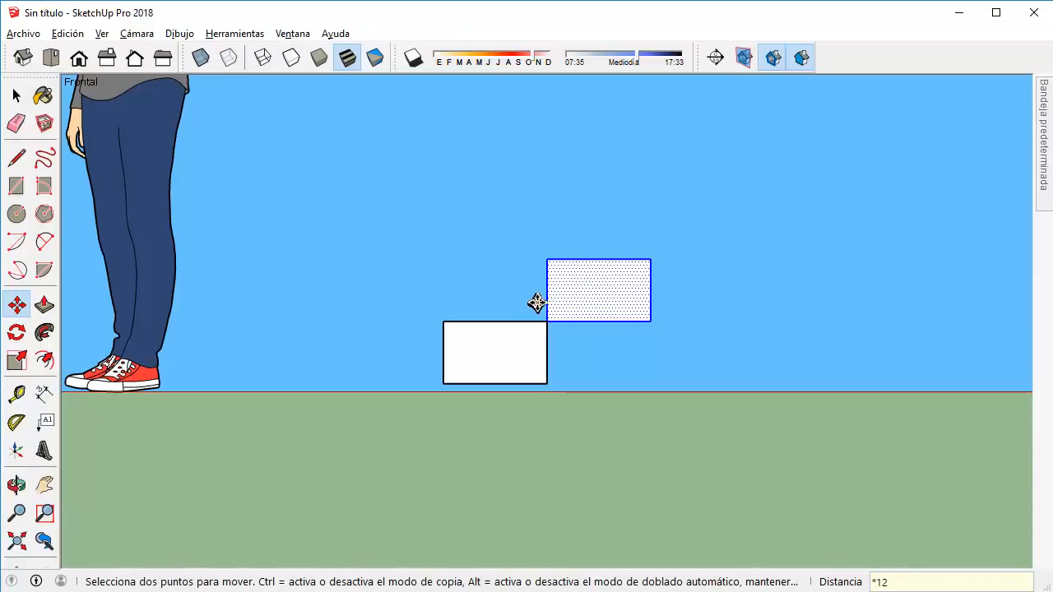
pyautogui.press('Return')
# In the front view, draw the sloping underside line from the lowest rectangle's lower-right corner to the highest one's lower-right corner.
pyautogui.scroll(-6, 537, 304)
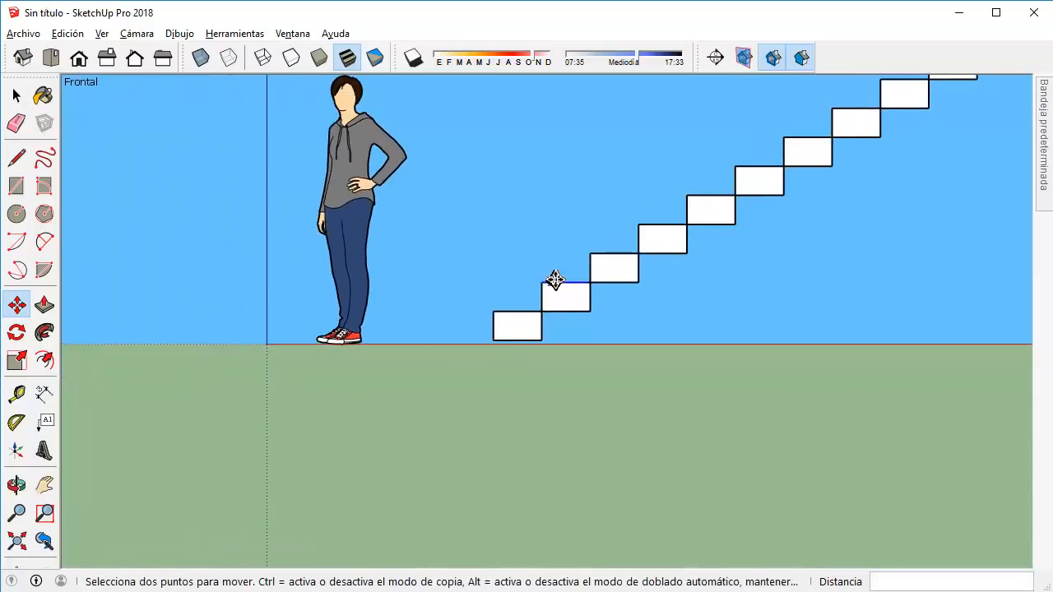
pyautogui.keyDown('shift'); pyautogui.moveTo(700, 183); pyautogui.dragTo(599, 277, button='middle'); pyautogui.keyUp('shift')
pyautogui.scroll(3, 716, 268)
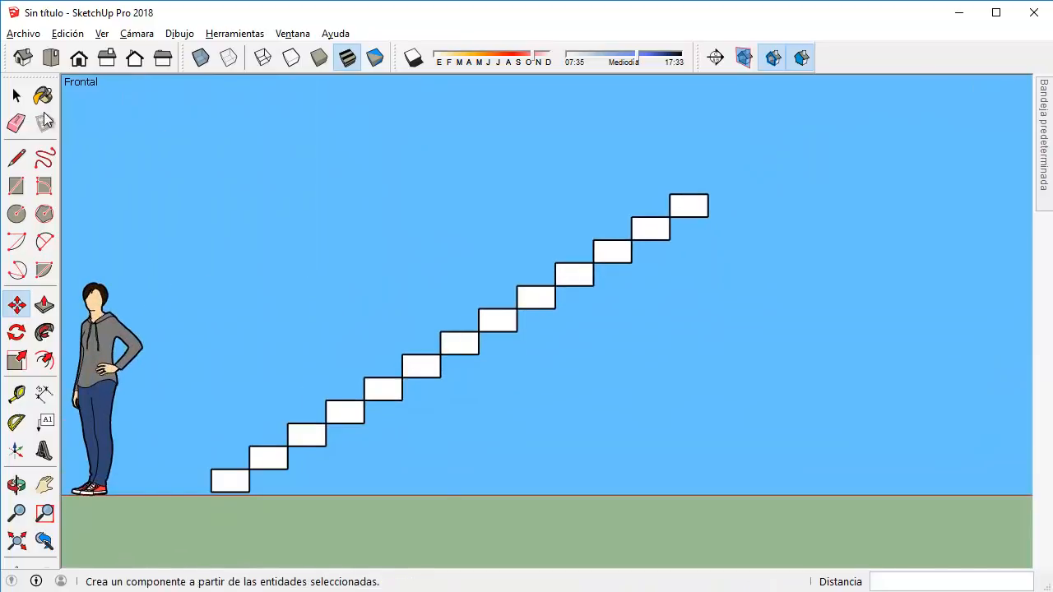
pyautogui.click(17, 95)
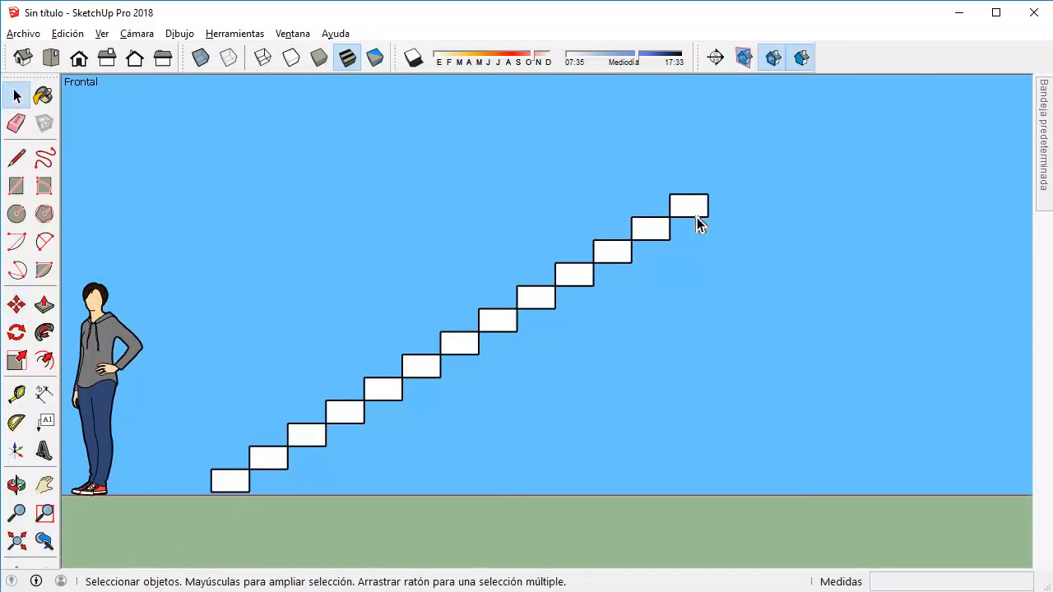
pyautogui.keyDown('shift'); pyautogui.moveTo(487, 247); pyautogui.dragTo(580, 216, button='middle'); pyautogui.keyUp('shift')
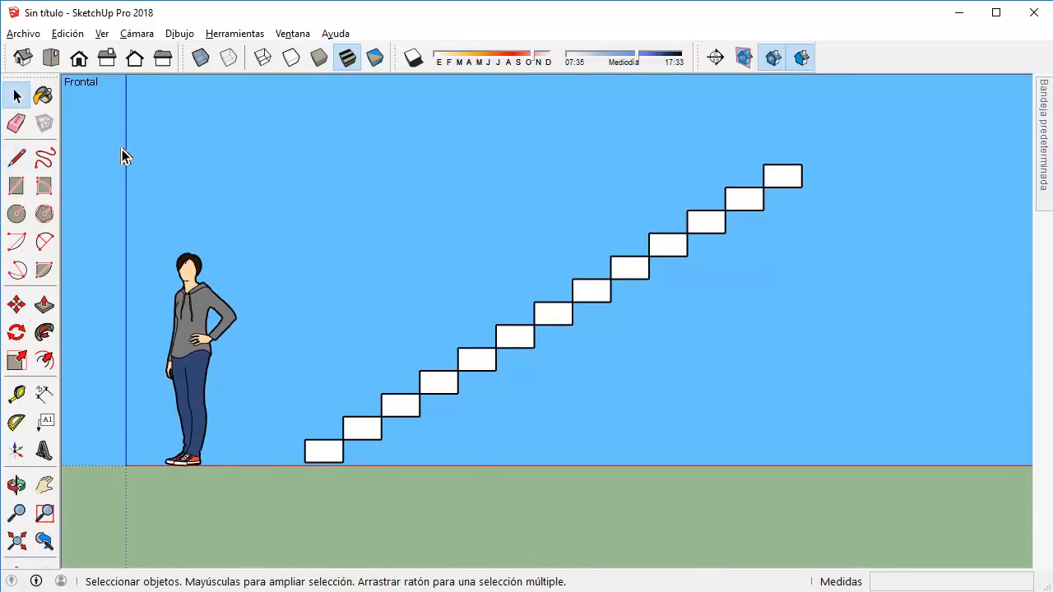
pyautogui.moveTo(400, 209); pyautogui.dragTo(458, 420, button='middle')
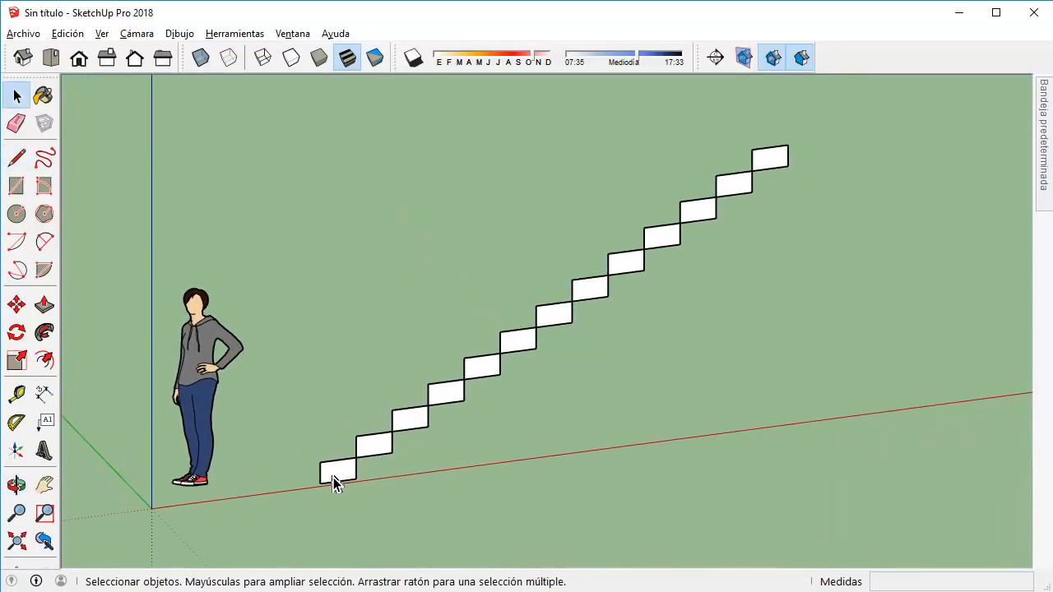
pyautogui.click(80, 59)
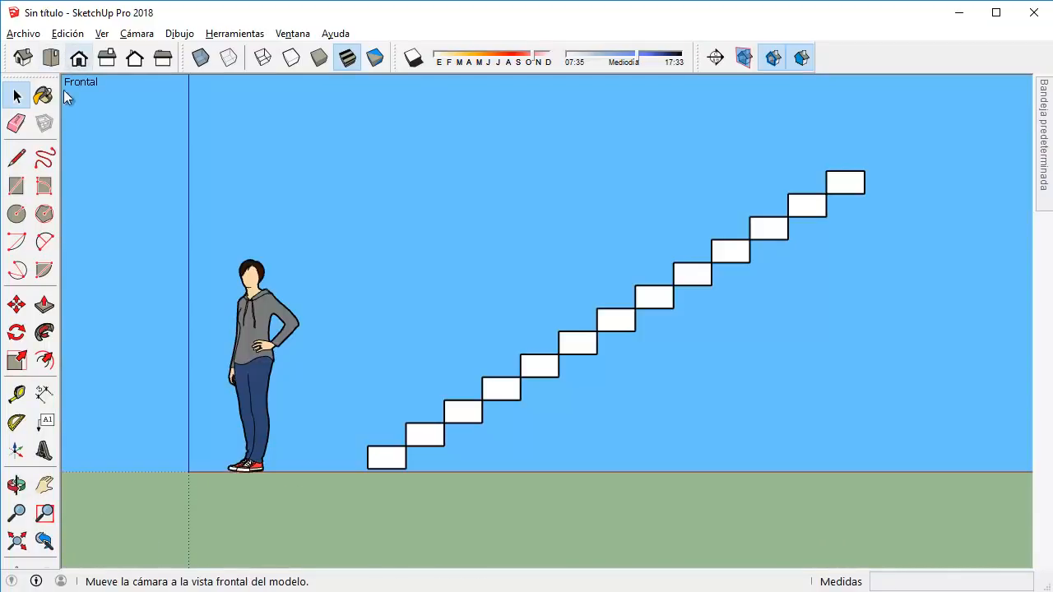
pyautogui.click(16, 157)
pyautogui.click(405, 468)
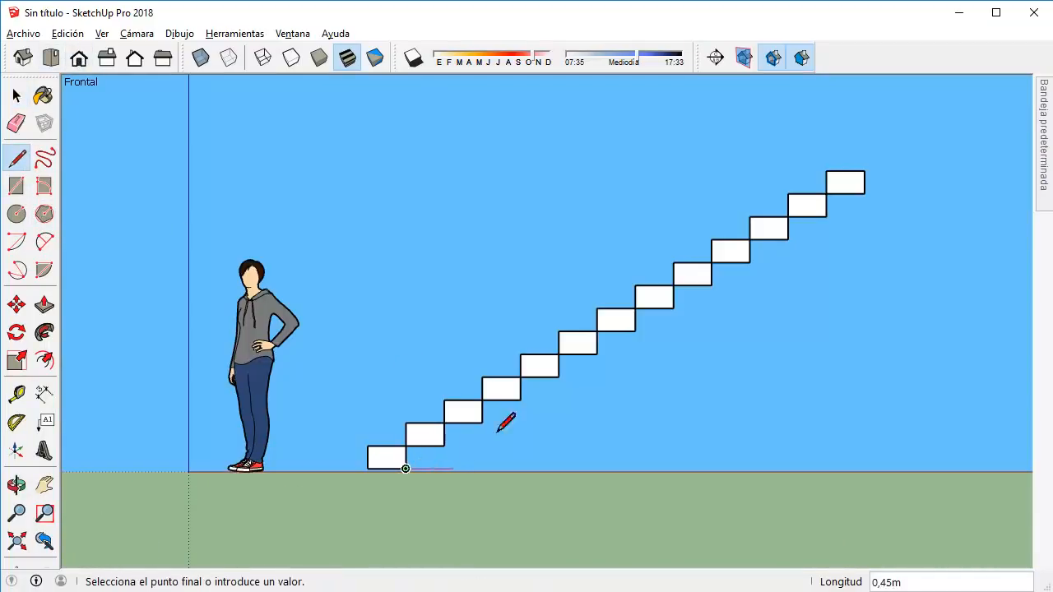
pyautogui.click(864, 194)
# Erase all interior edges between the steps and the sloping underside, leaving a single staircase profile face.
pyautogui.scroll(3, 958, 162)
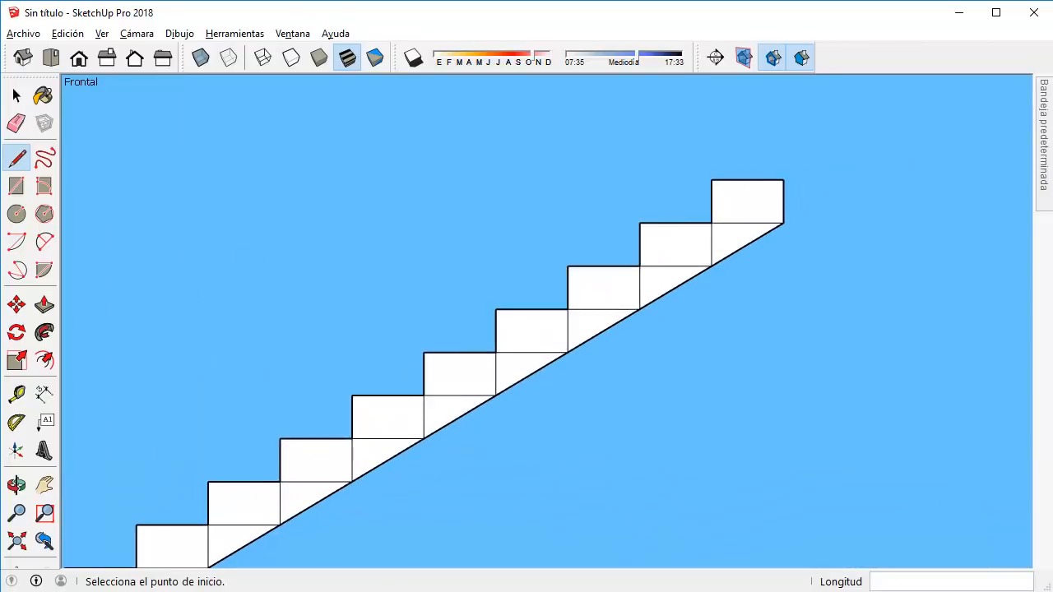
pyautogui.click(16, 123)
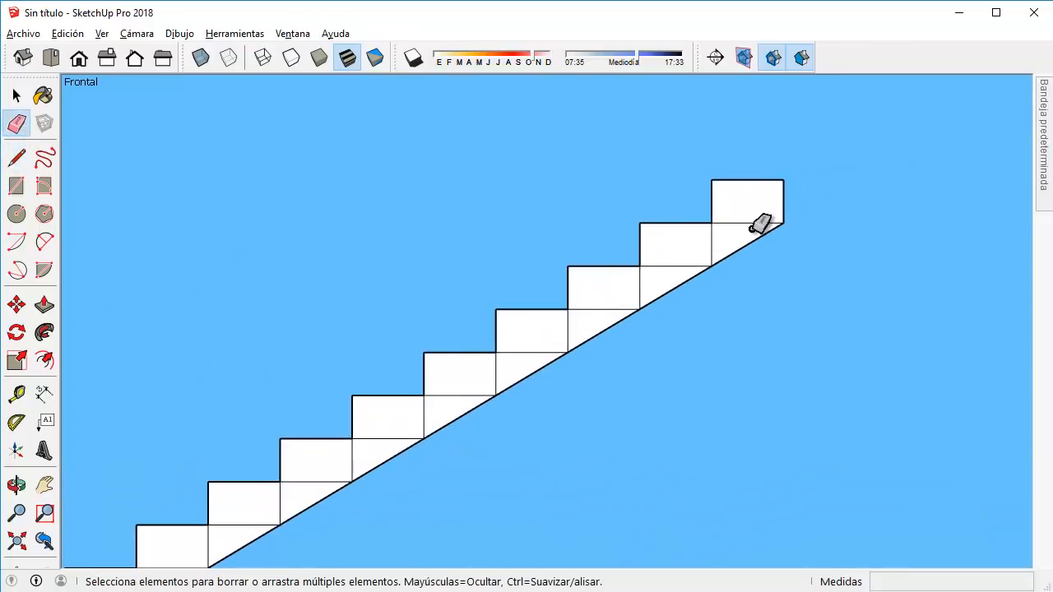
pyautogui.moveTo(737, 222); pyautogui.dragTo(251, 518)
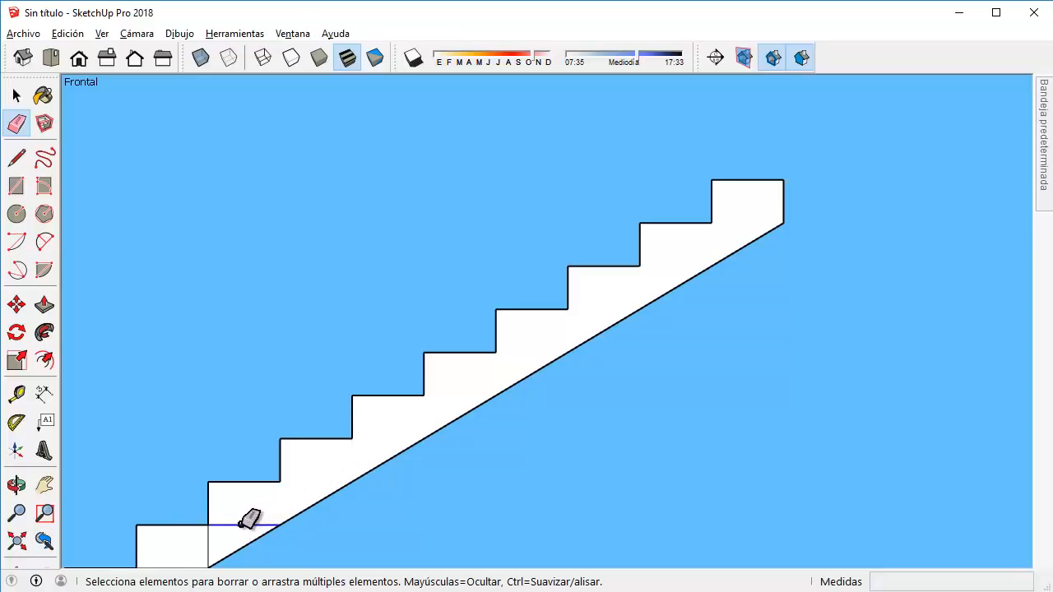
pyautogui.click(207, 540)
pyautogui.keyDown('shift'); pyautogui.moveTo(250, 479); pyautogui.dragTo(621, 225, button='middle'); pyautogui.keyUp('shift')
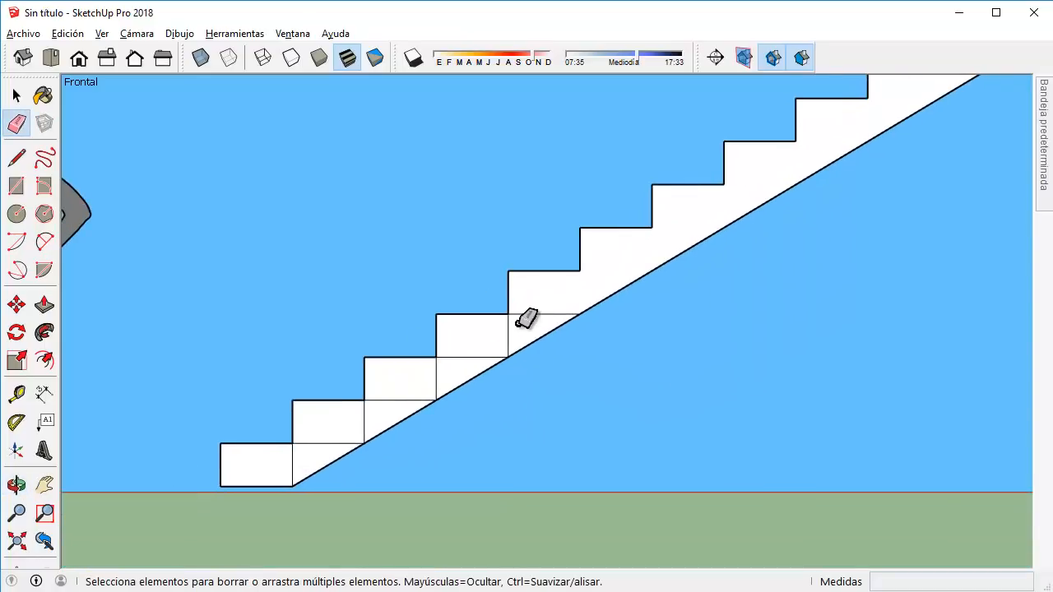
pyautogui.moveTo(518, 321)
pyautogui.mouseDown()
pyautogui.moveTo(523, 313)
pyautogui.moveTo(501, 341)
pyautogui.moveTo(445, 357)
pyautogui.moveTo(291, 452)
pyautogui.moveTo(310, 393)
pyautogui.mouseUp()
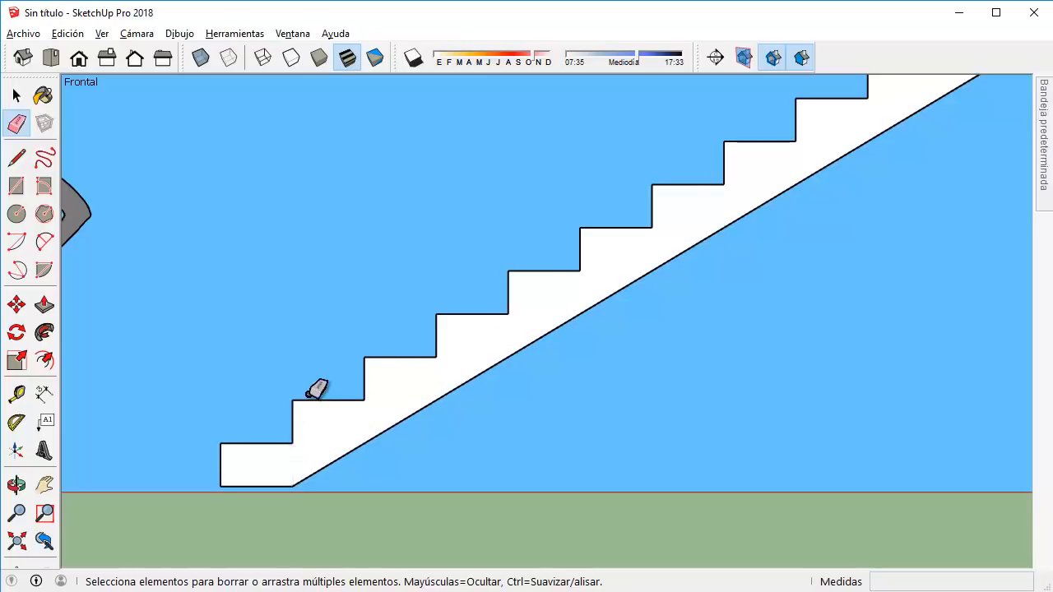
pyautogui.scroll(-3, 317, 391)
pyautogui.moveTo(337, 357); pyautogui.dragTo(548, 491, button='middle')
pyautogui.press('p')
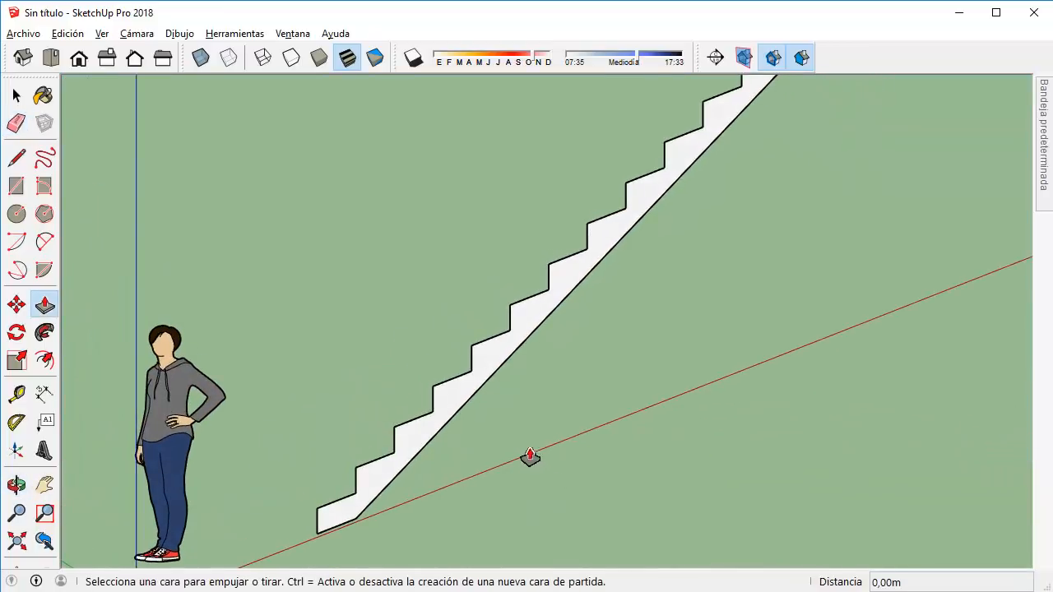
pyautogui.moveTo(501, 357); pyautogui.dragTo(645, 399)
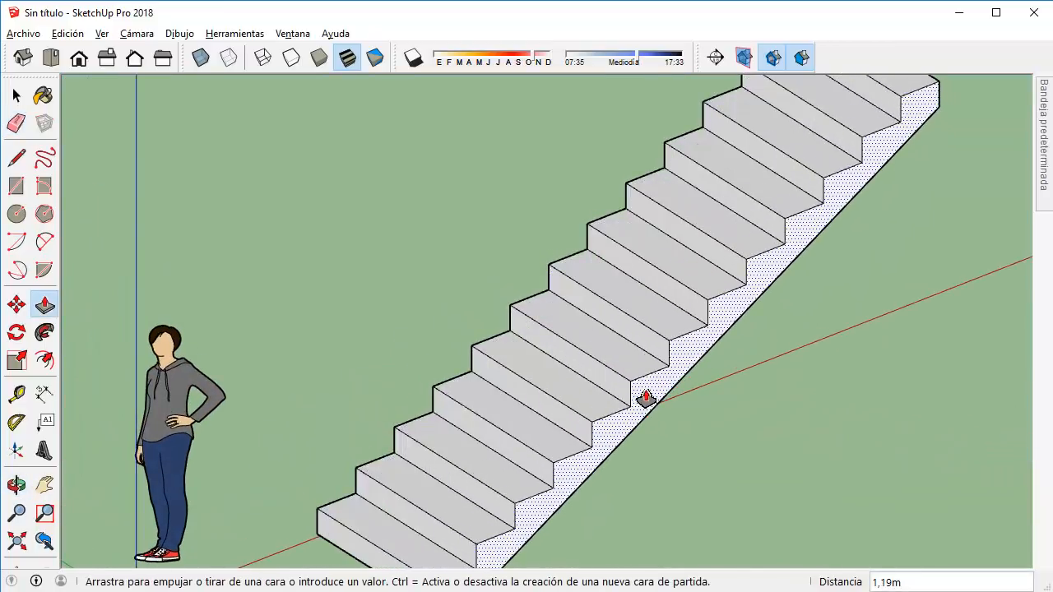
pyautogui.write('´1,2')
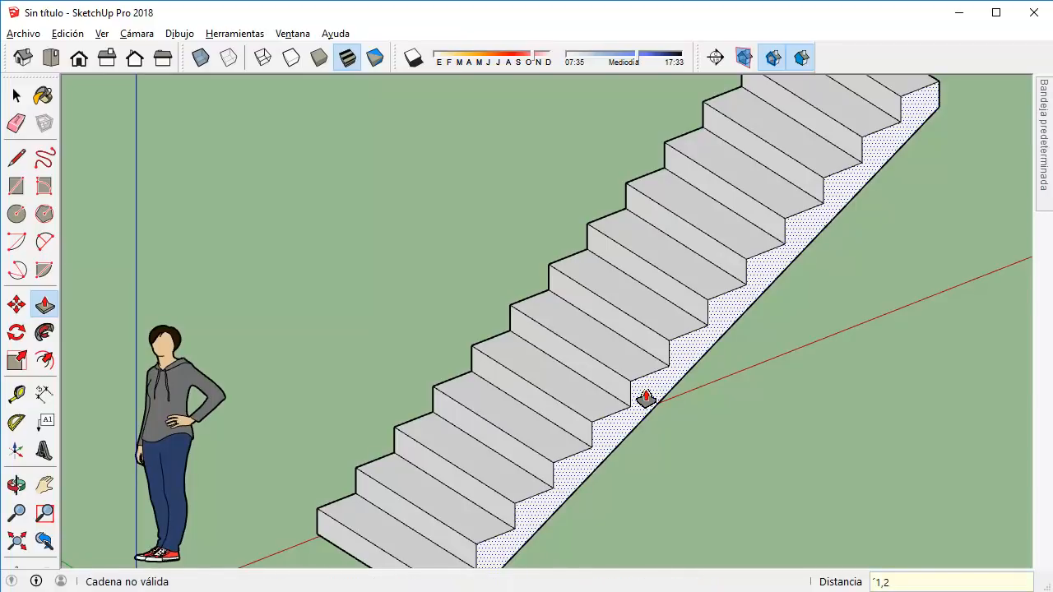
pyautogui.press('Escape')
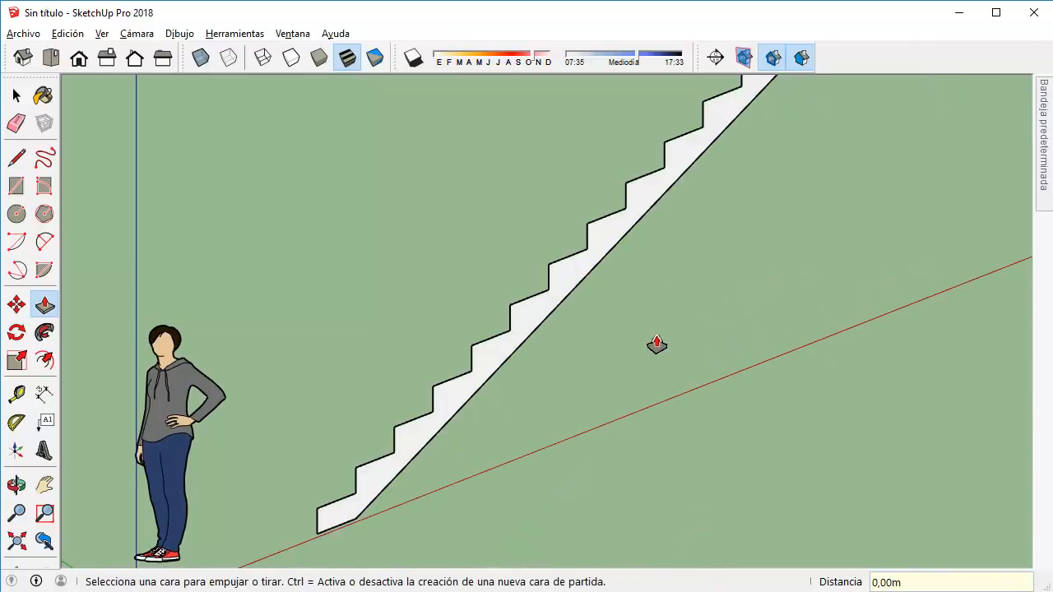
# Extrude the staircase profile face by 1.2 m with Push/Pull.
pyautogui.moveTo(558, 339); pyautogui.dragTo(600, 341)
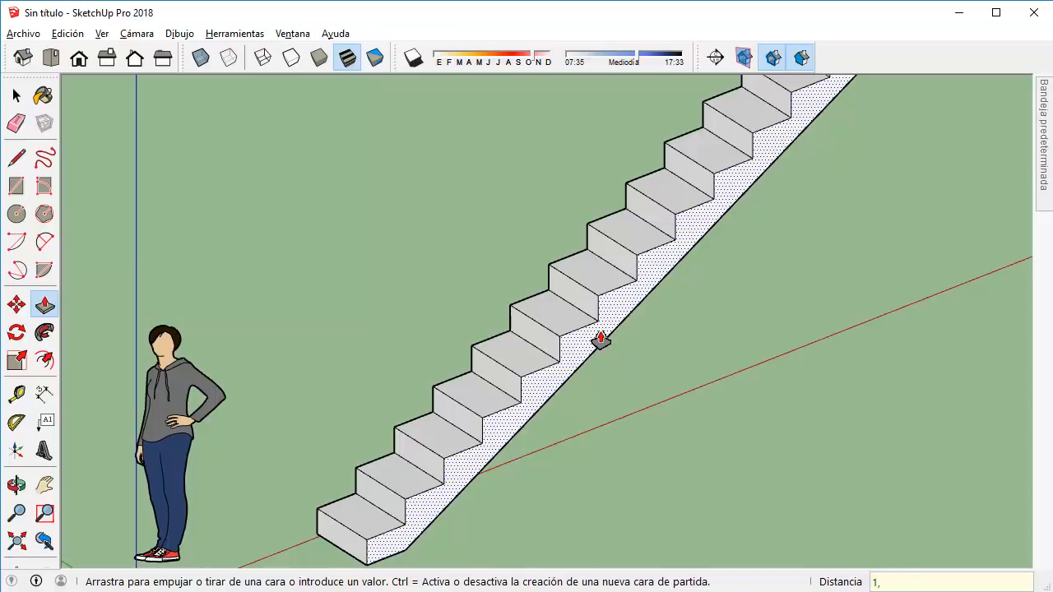
pyautogui.click(600, 342)
pyautogui.press('space')
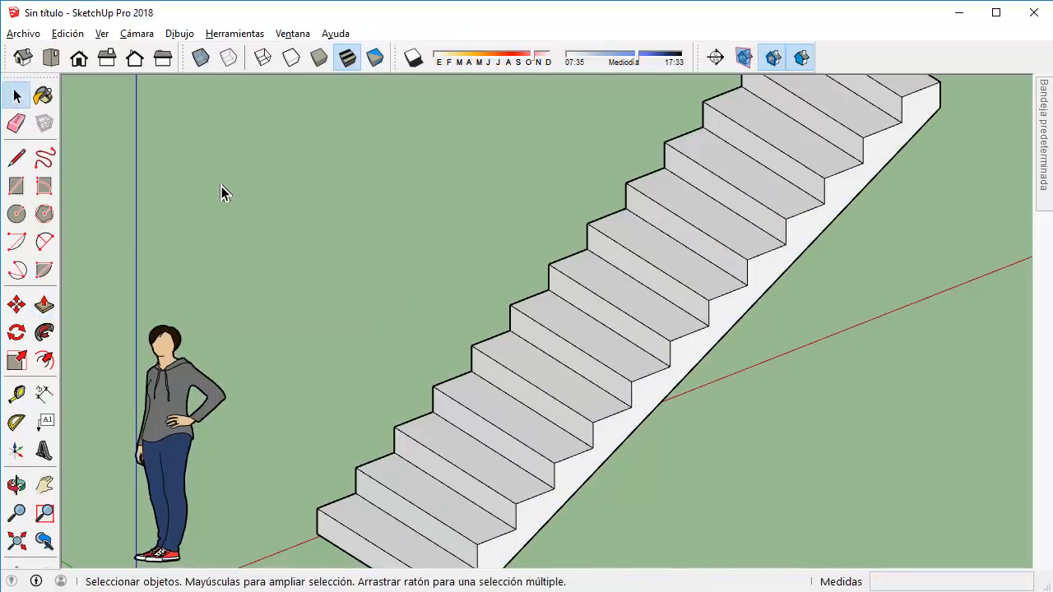
# Select the whole staircase and turn it into a component, keeping the default settings.
pyautogui.scroll(-4, 337, 200)
pyautogui.moveTo(337, 200); pyautogui.dragTo(401, 357, button='middle')
pyautogui.scroll(-3, 228, 155)
pyautogui.moveTo(228, 149); pyautogui.dragTo(710, 556)
pyautogui.click(483, 303)
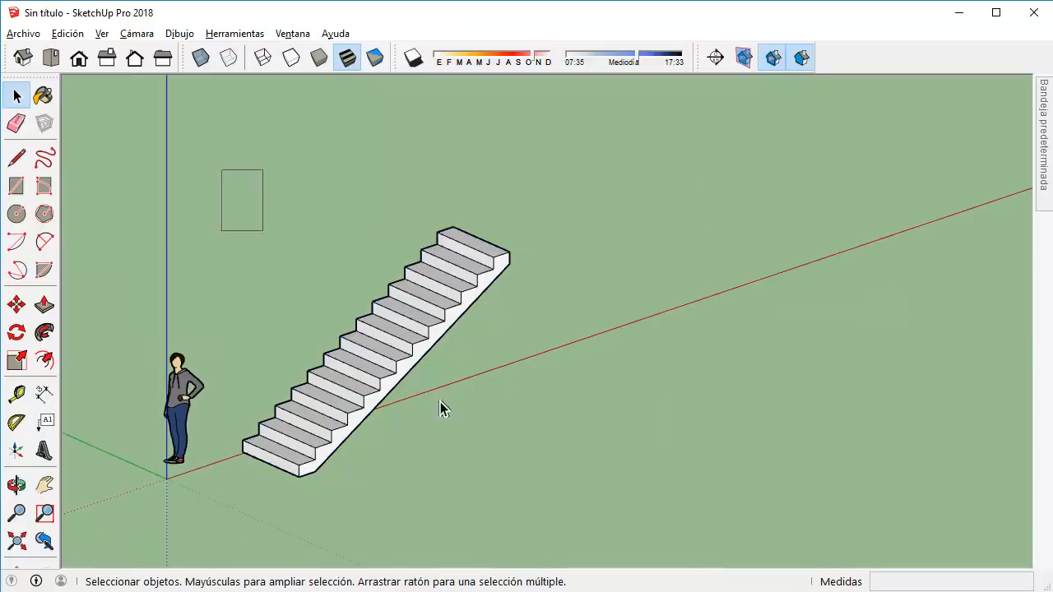
pyautogui.moveTo(440, 408); pyautogui.dragTo(665, 525)
pyautogui.rightClick(473, 284)
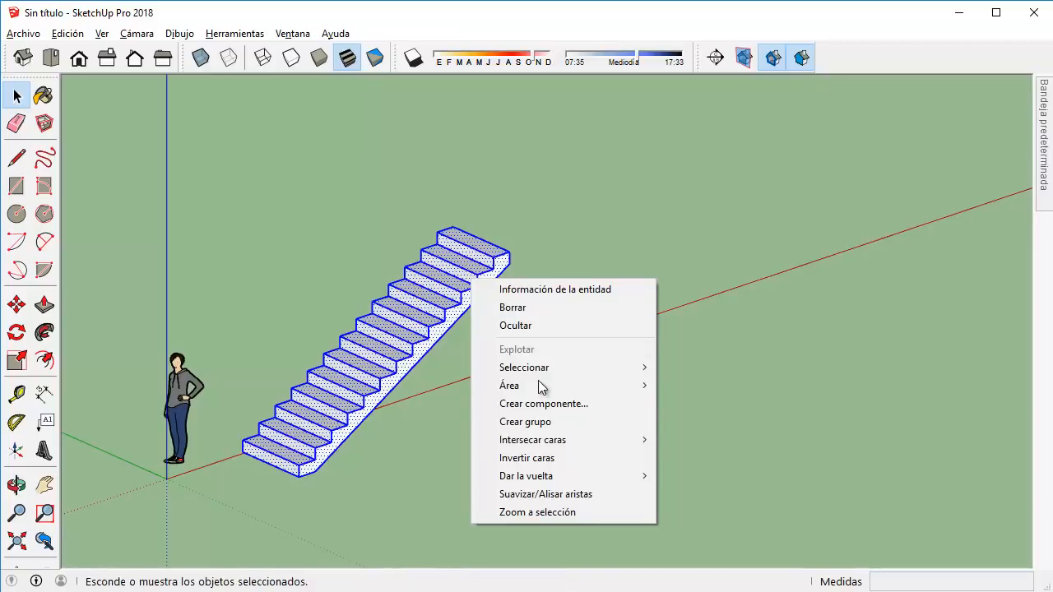
pyautogui.click(550, 406)
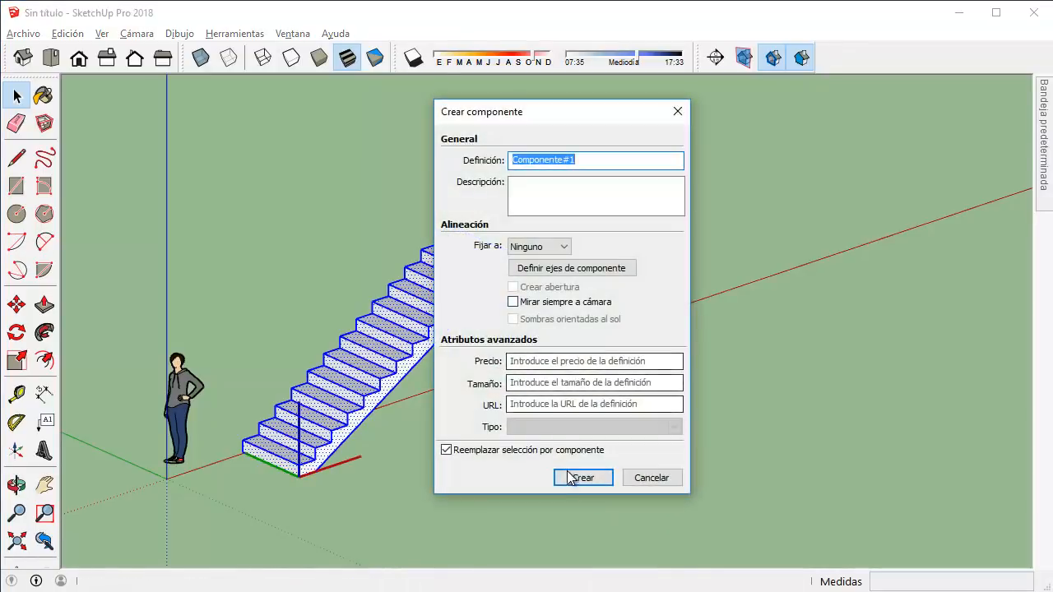
pyautogui.click(578, 472)
pyautogui.click(446, 466)
# Draw a circle with a radius of about 0.02 m on the lowest tread, near its open side edge.
pyautogui.scroll(2, 304, 458)
pyautogui.scroll(4, 304, 458)
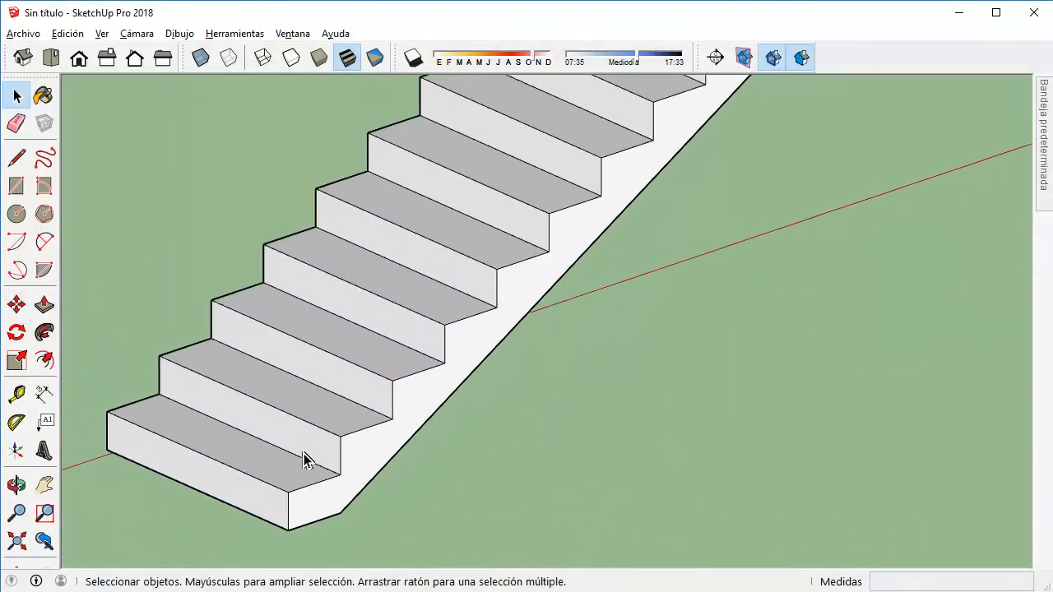
pyautogui.click(16, 214)
pyautogui.scroll(5, 292, 485)
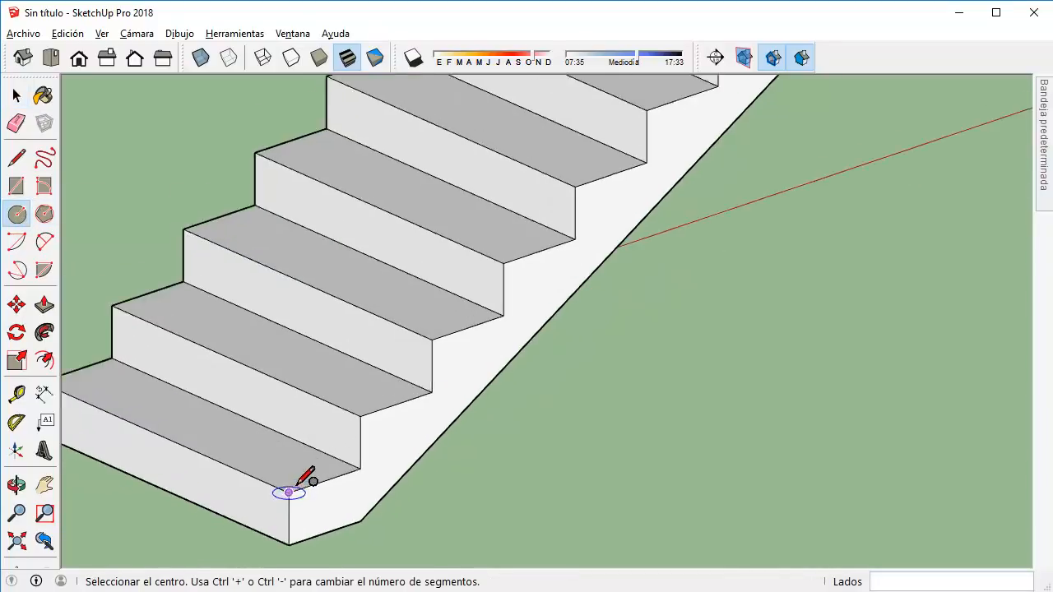
pyautogui.scroll(1, 326, 460)
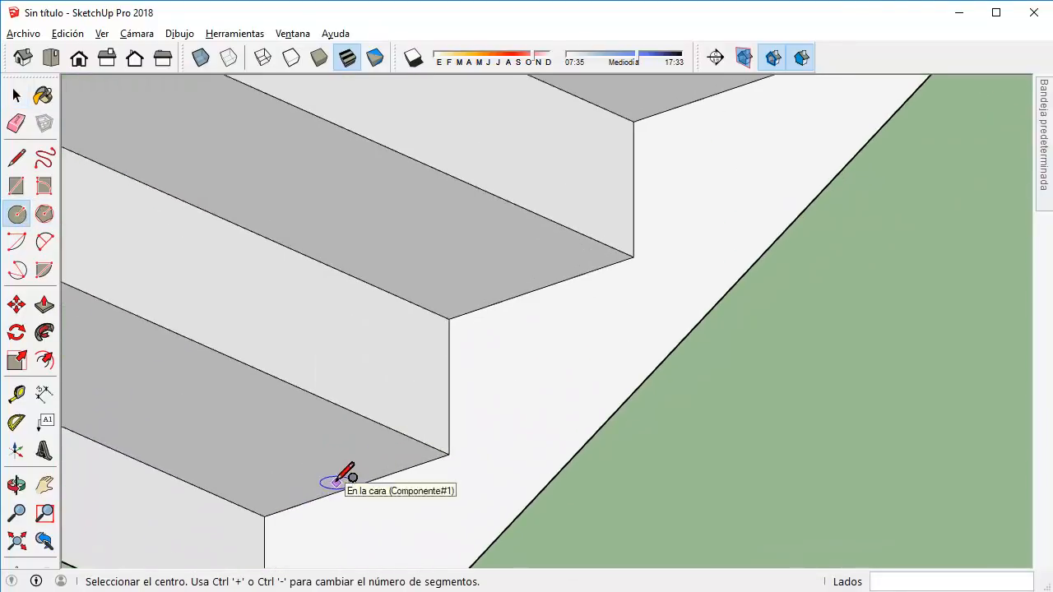
pyautogui.click(336, 480)
pyautogui.click(352, 480)
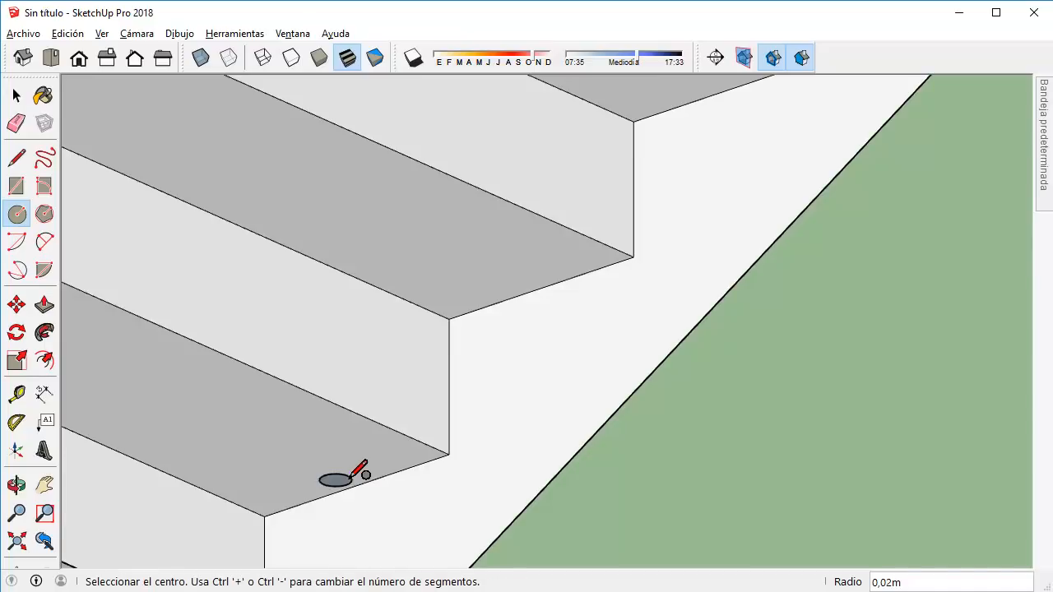
# Extrude the circle on the lowest tread 1 m upward to form a baluster.
pyautogui.press('p')
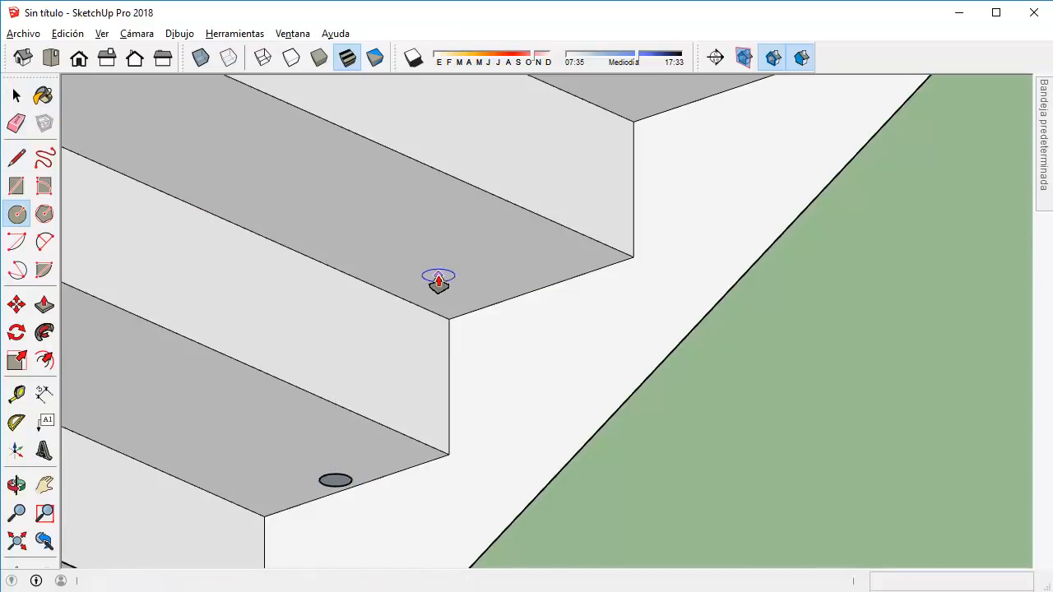
pyautogui.click(344, 485)
pyautogui.scroll(-4, 365, 261)
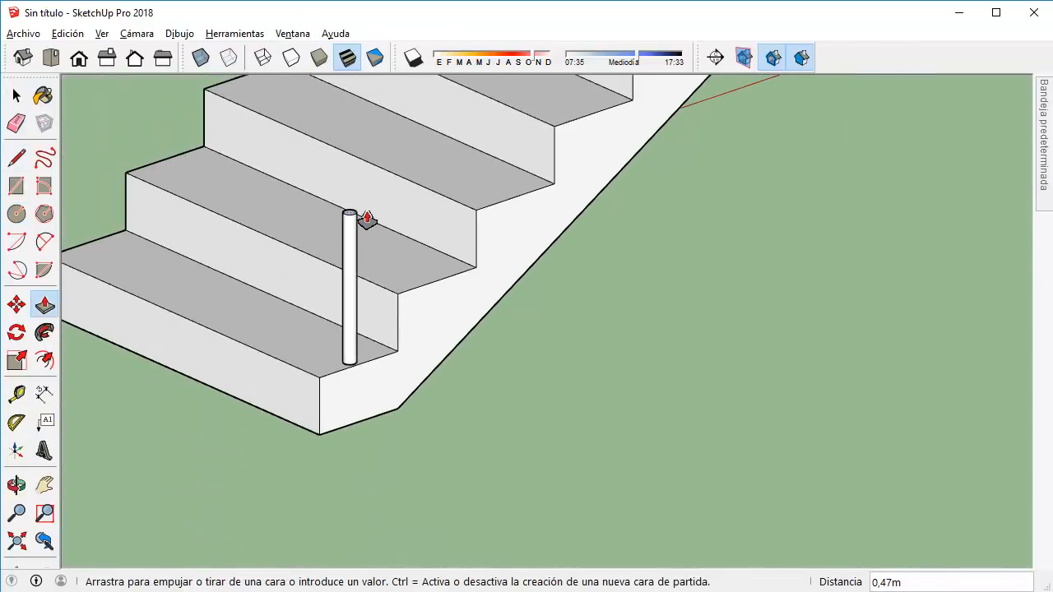
pyautogui.write('1')
pyautogui.press('Return')
# In the front view, copy the baluster from the lowest tread's front corner to the next tread's front corner and multiply the copy with *12.
pyautogui.click(17, 96)
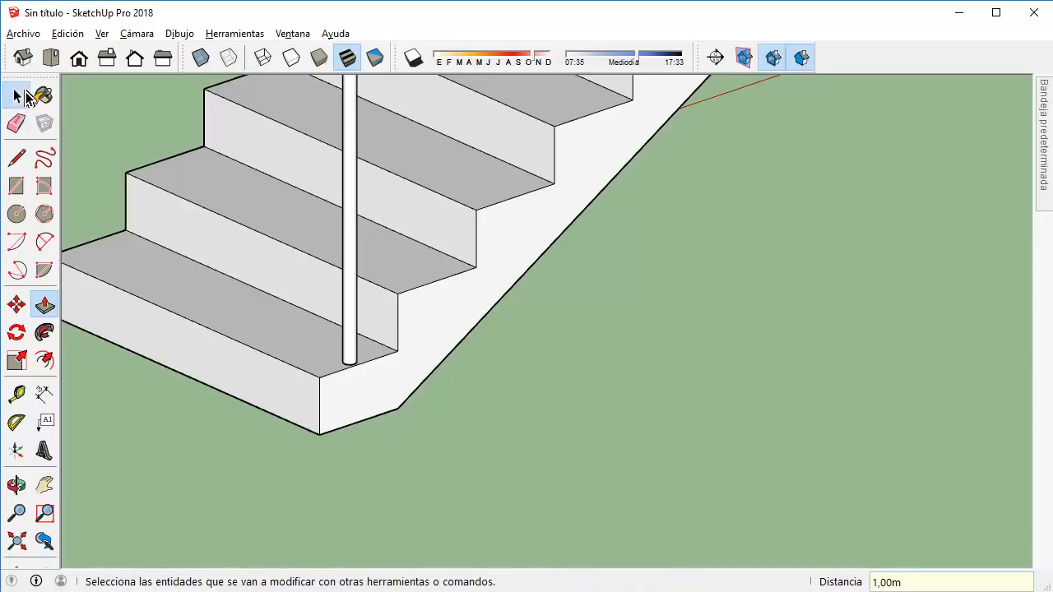
pyautogui.click(74, 66)
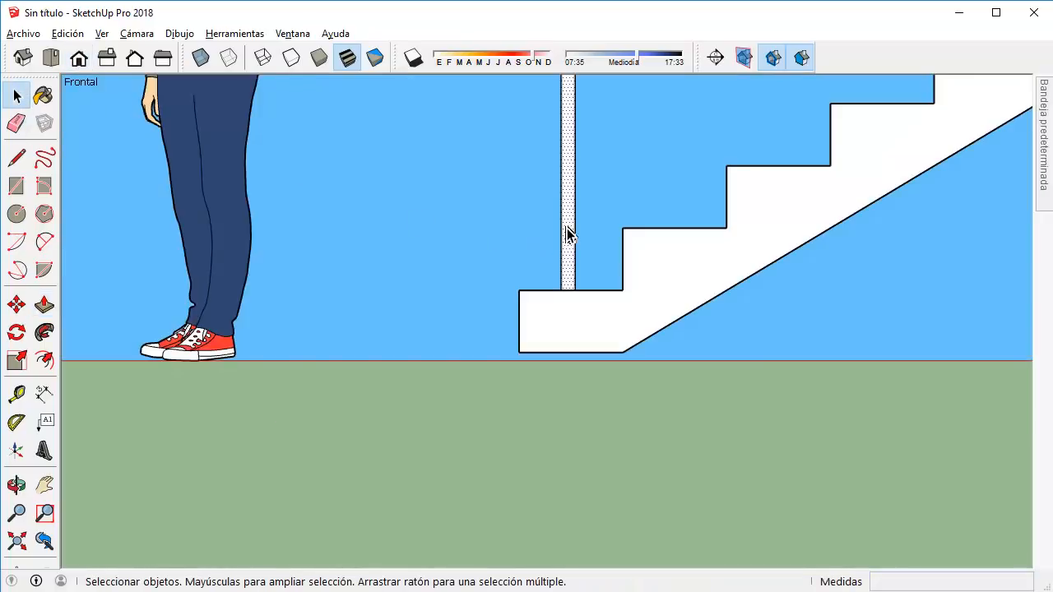
pyautogui.moveTo(625, 126); pyautogui.dragTo(489, 145, button='middle')
pyautogui.moveTo(477, 99); pyautogui.dragTo(528, 479)
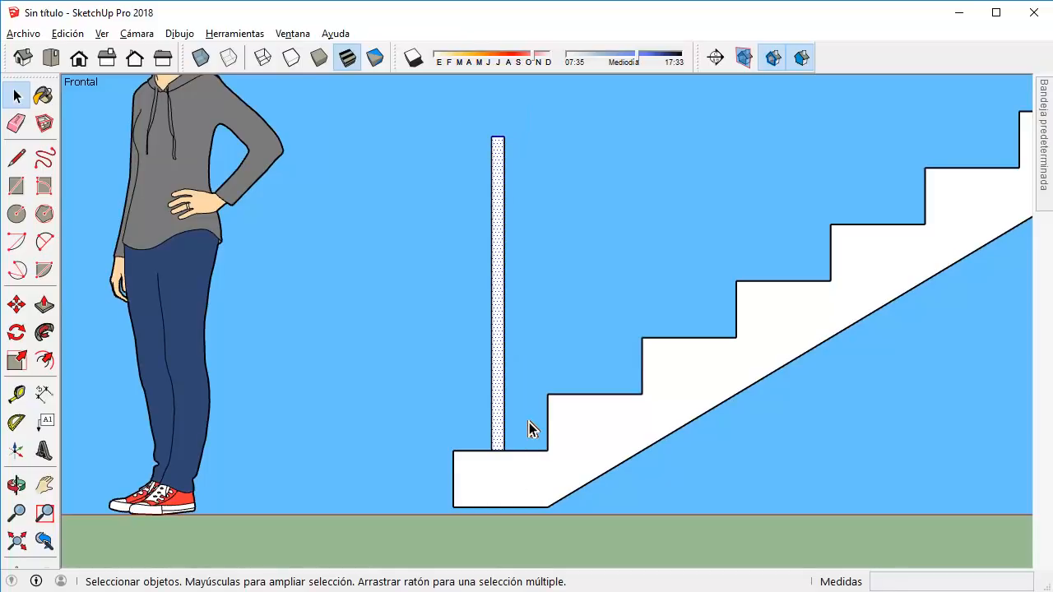
pyautogui.press('m')
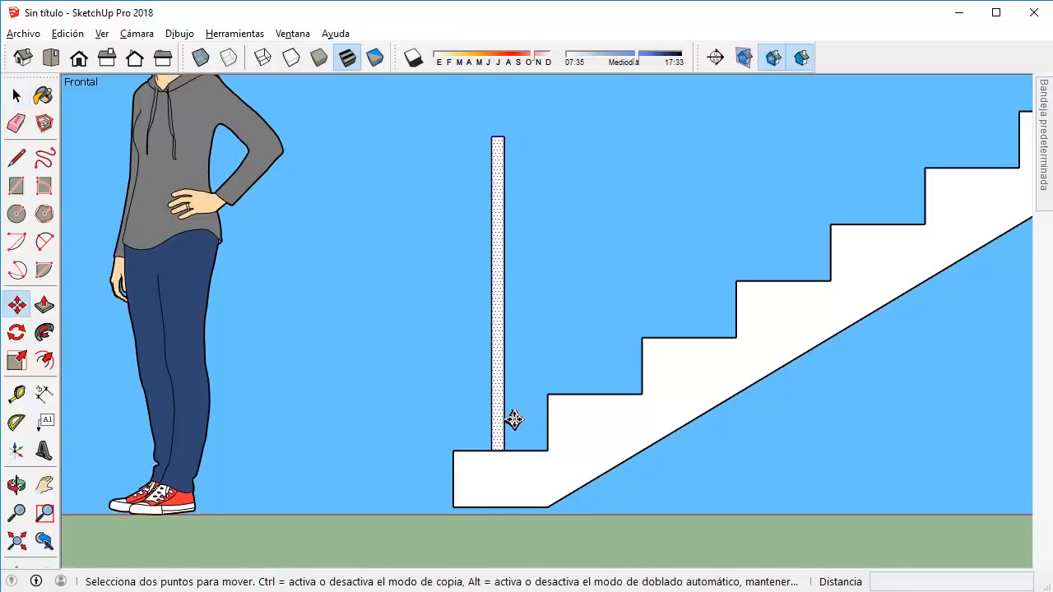
pyautogui.click(453, 450)
pyautogui.press('ctrl')
pyautogui.click(549, 394)
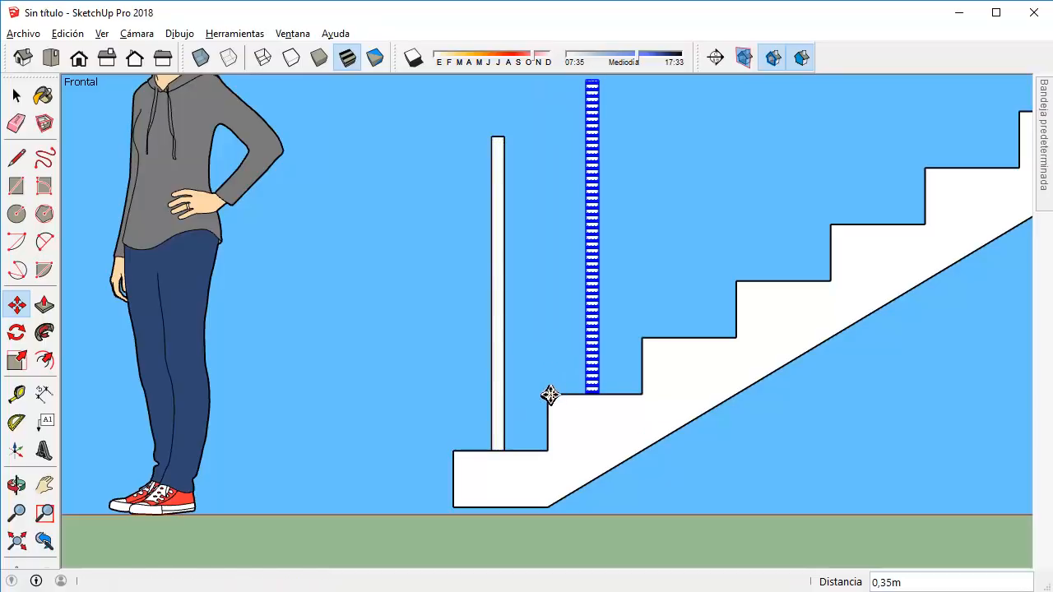
pyautogui.write('*12')
pyautogui.press('Return')
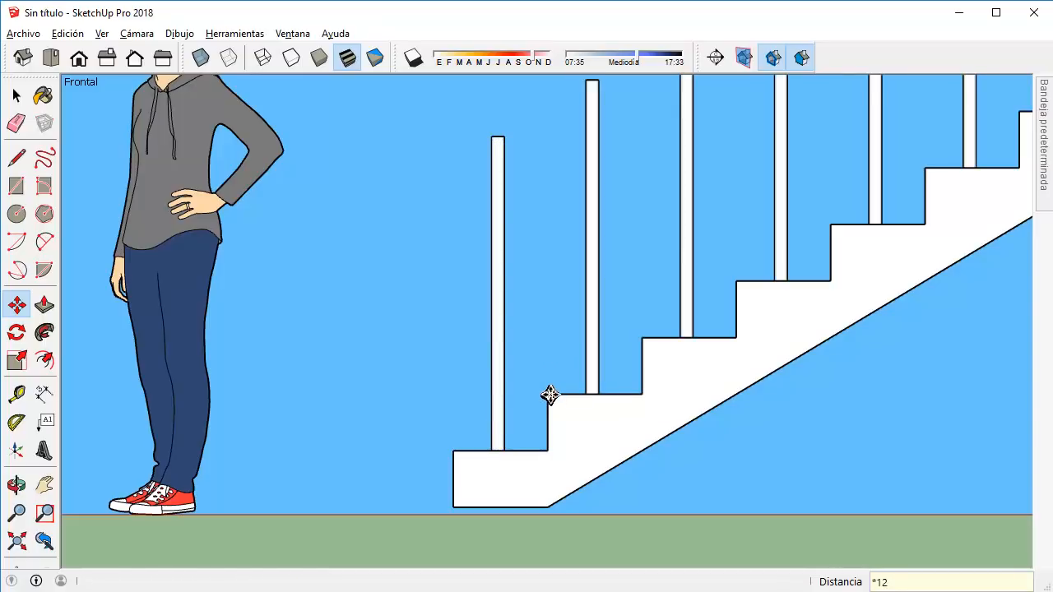
# Examine the staircase and its row of balusters from several angles.
pyautogui.scroll(-6, 549, 394)
pyautogui.click(16, 96)
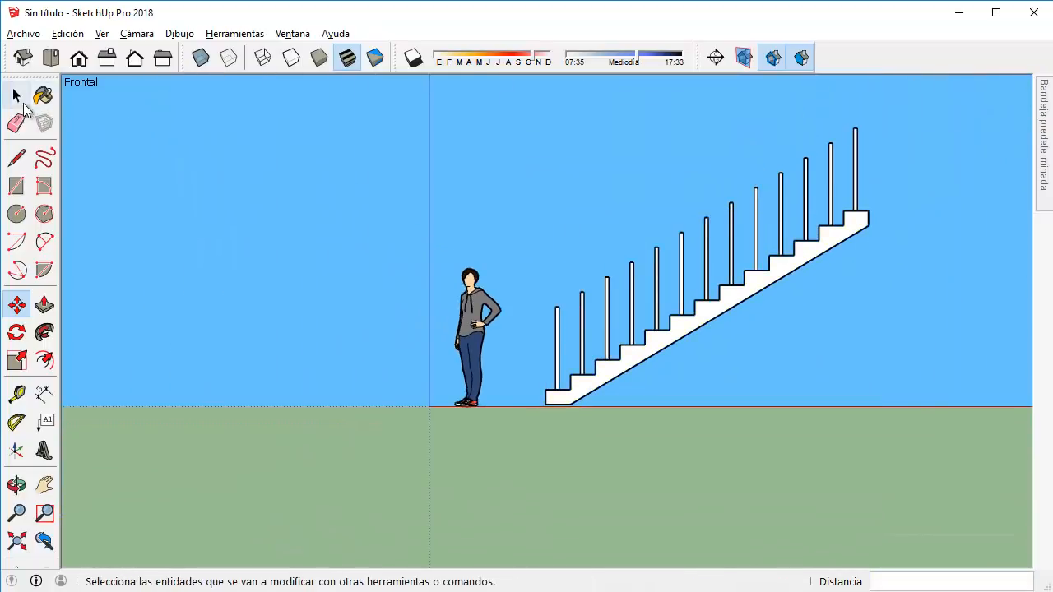
pyautogui.moveTo(655, 220); pyautogui.dragTo(1003, 344, button='middle')
pyautogui.scroll(4, 601, 247)
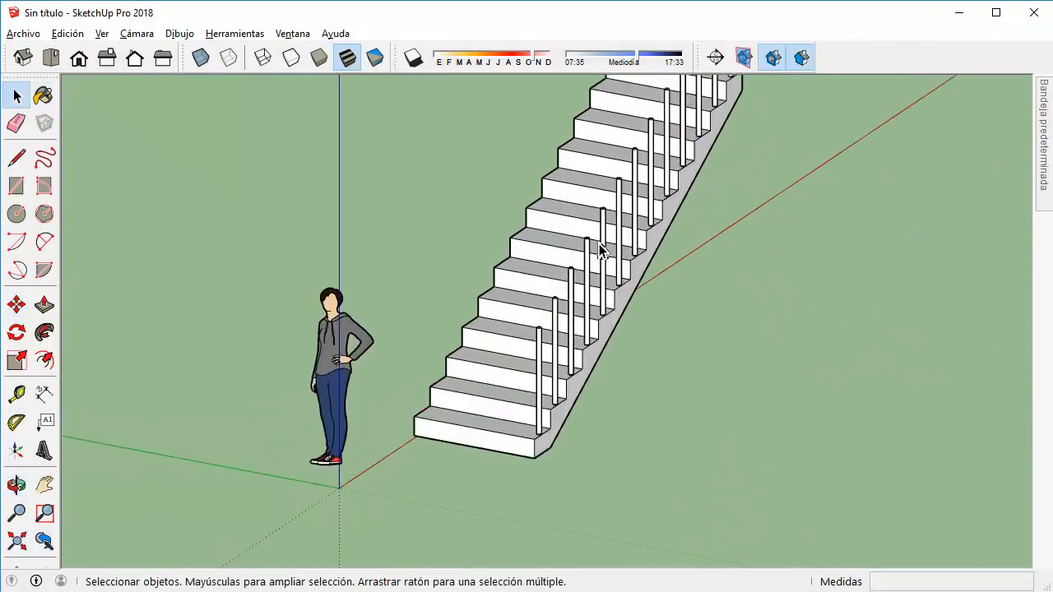
pyautogui.scroll(-4, 605, 240)
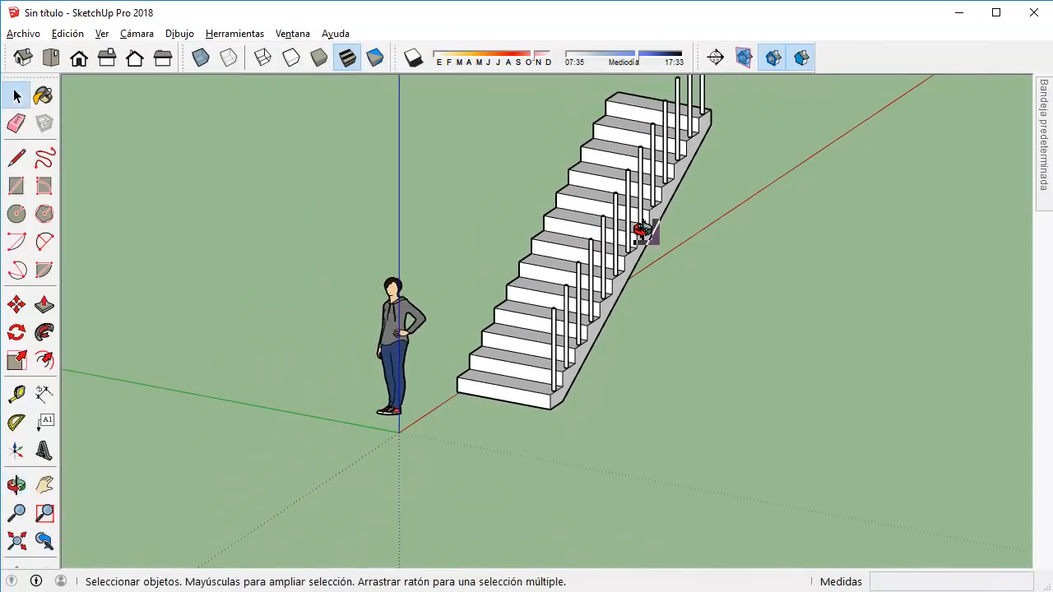
pyautogui.moveTo(639, 230); pyautogui.dragTo(607, 318, button='middle')
pyautogui.scroll(2, 642, 360)
pyautogui.moveTo(645, 362); pyautogui.dragTo(660, 311, button='middle')
pyautogui.scroll(-6, 665, 333)
pyautogui.scroll(6, 668, 288)
pyautogui.scroll(-3, 621, 362)
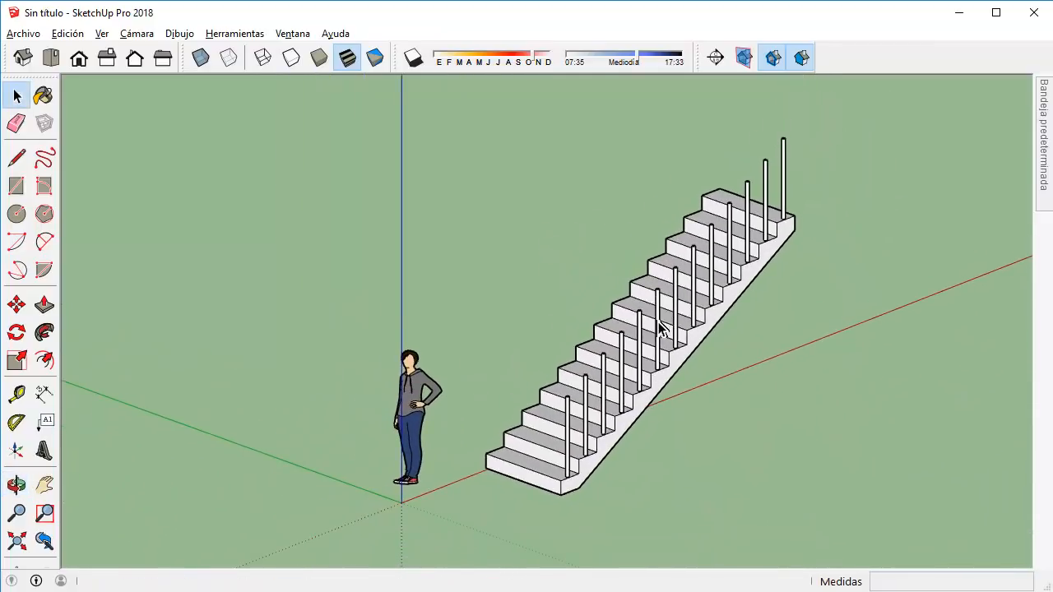
pyautogui.scroll(2, 578, 404)
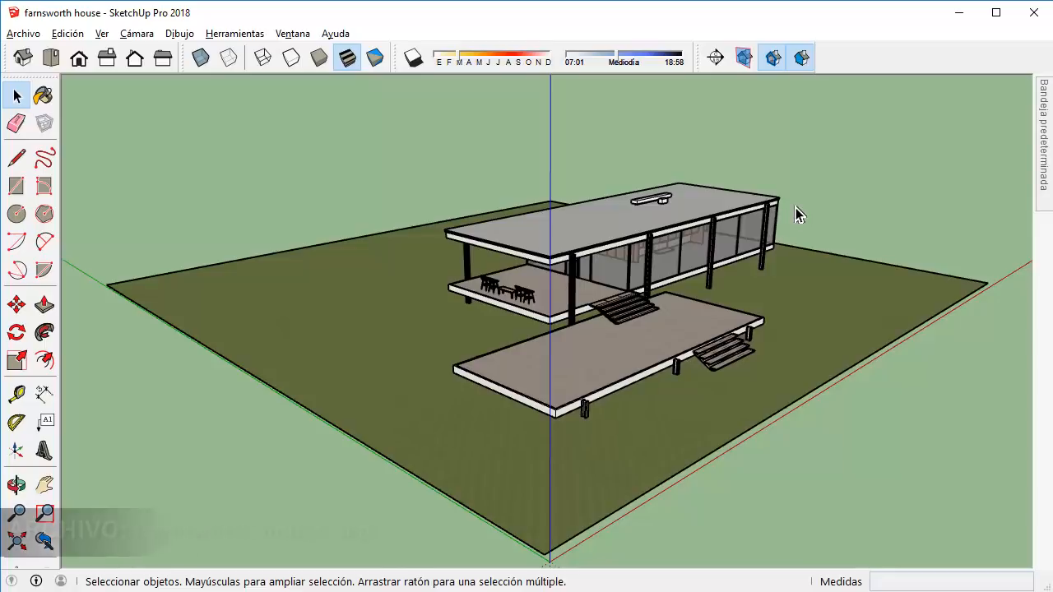
# Draw a narrow ground rectangle of about 0.33 by 17.98 m in the open area beside the house's plot.
pyautogui.scroll(5, 795, 208)
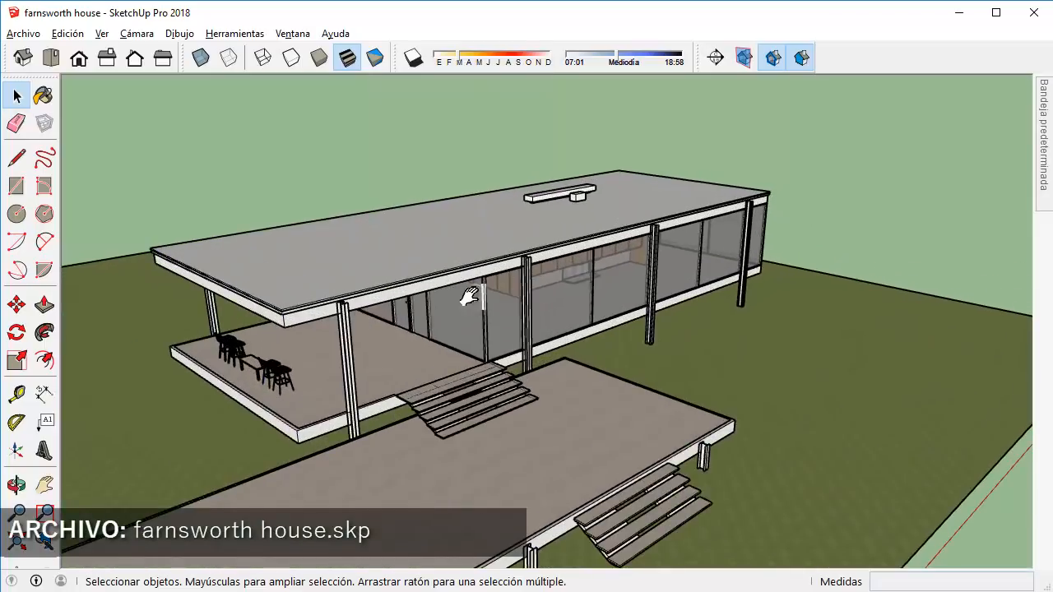
pyautogui.keyDown('shift'); pyautogui.moveTo(469, 296); pyautogui.dragTo(520, 240, button='middle'); pyautogui.keyUp('shift')
pyautogui.scroll(-2, 574, 231)
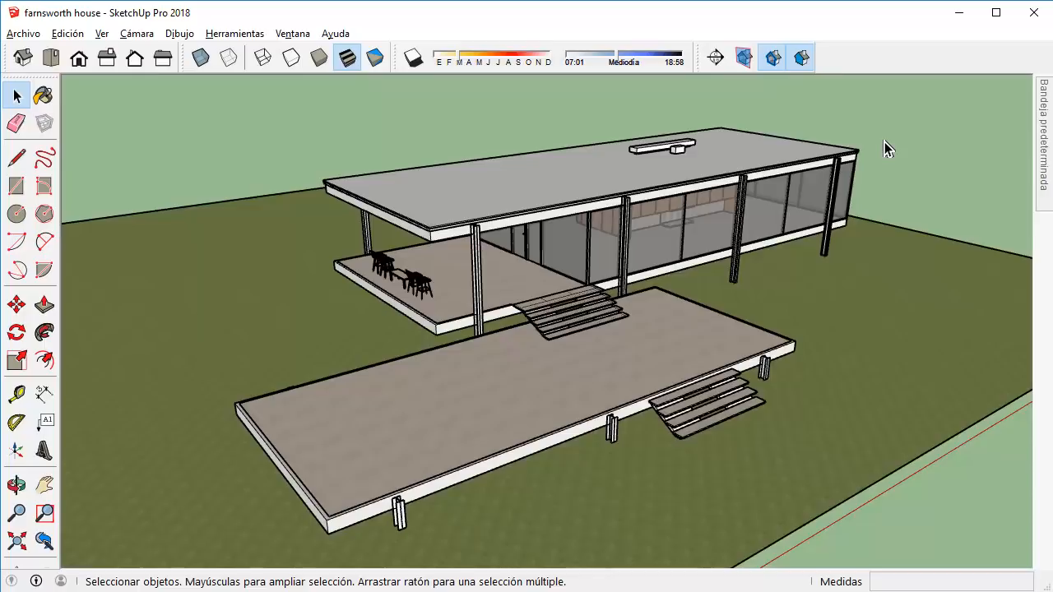
pyautogui.scroll(-2, 884, 144)
pyautogui.moveTo(882, 143); pyautogui.dragTo(547, 251, button='middle')
pyautogui.scroll(-3, 705, 202)
pyautogui.moveTo(705, 203); pyautogui.dragTo(601, 291, button='middle')
pyautogui.scroll(2, 602, 292)
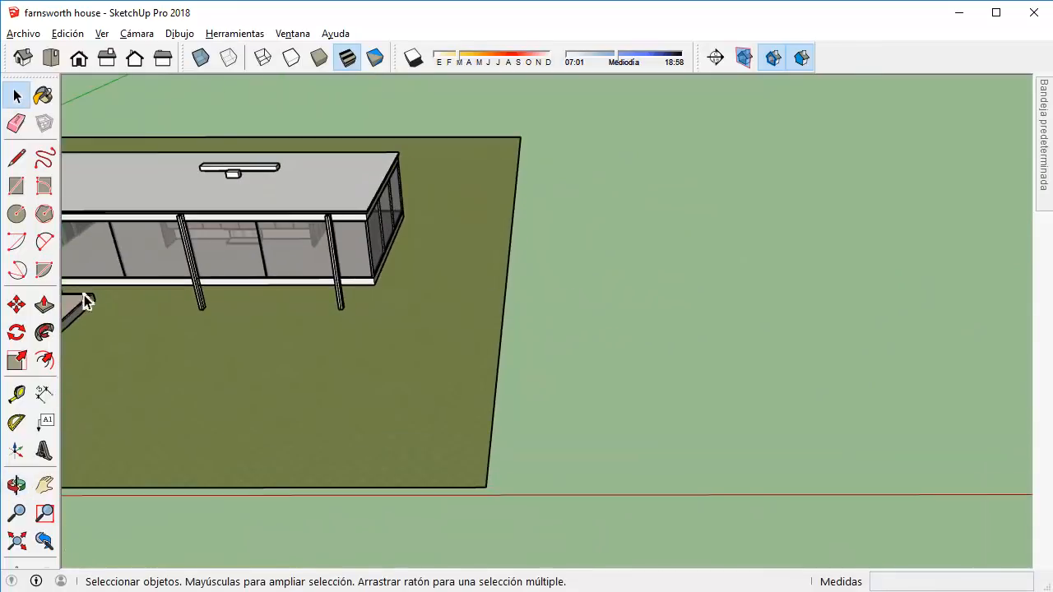
pyautogui.click(16, 185)
pyautogui.scroll(1, 648, 362)
pyautogui.click(602, 256)
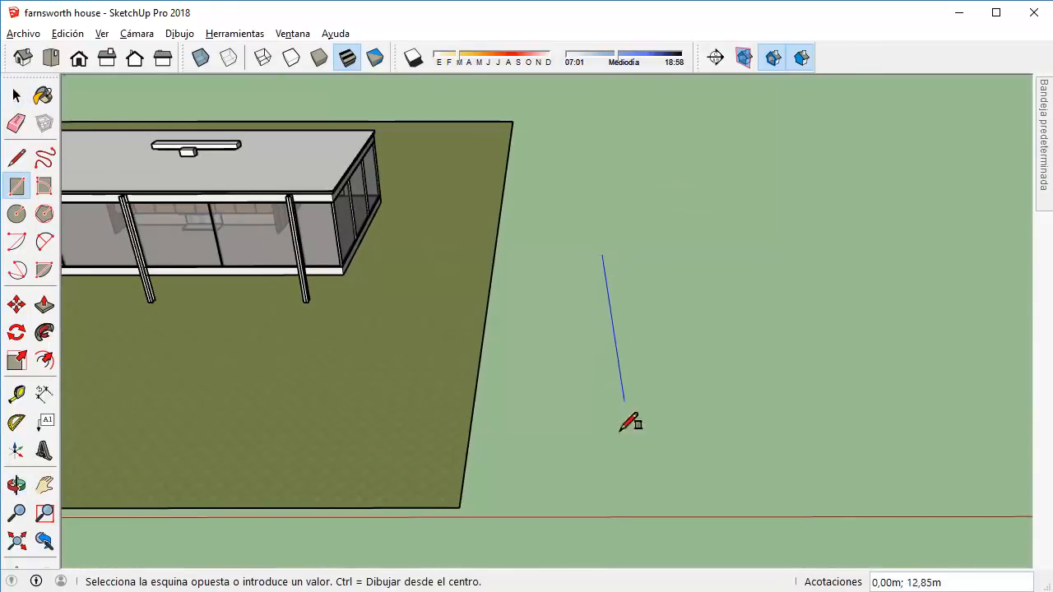
pyautogui.click(650, 511)
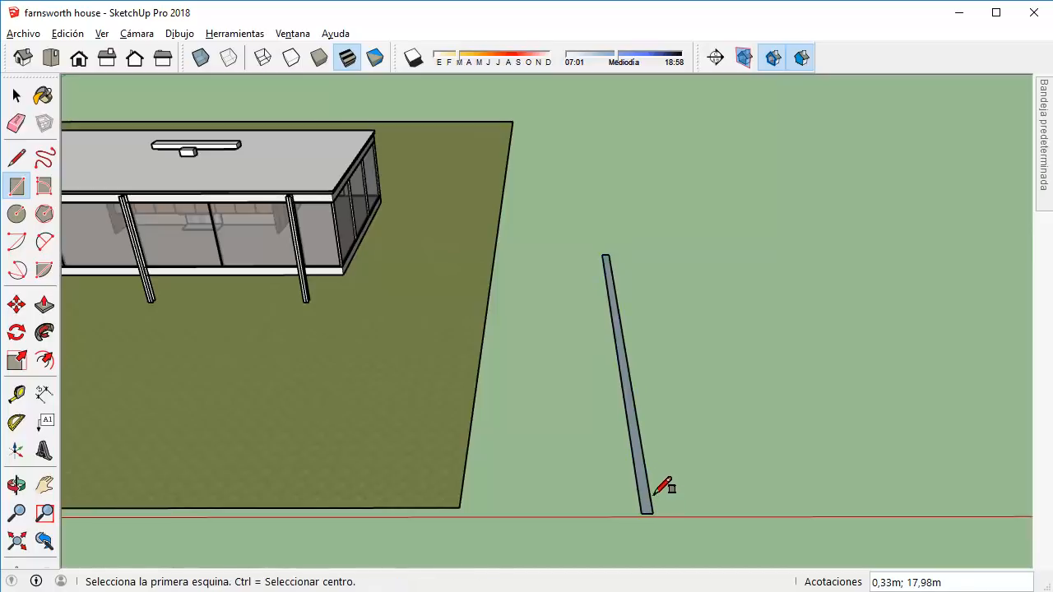
# Extrude the narrow rectangle upward with Push/Pull to form a freestanding wall.
pyautogui.press('p')
pyautogui.scroll(3, 682, 304)
pyautogui.moveTo(623, 390); pyautogui.dragTo(624, 175)
pyautogui.scroll(-3, 624, 175)
pyautogui.click(17, 99)
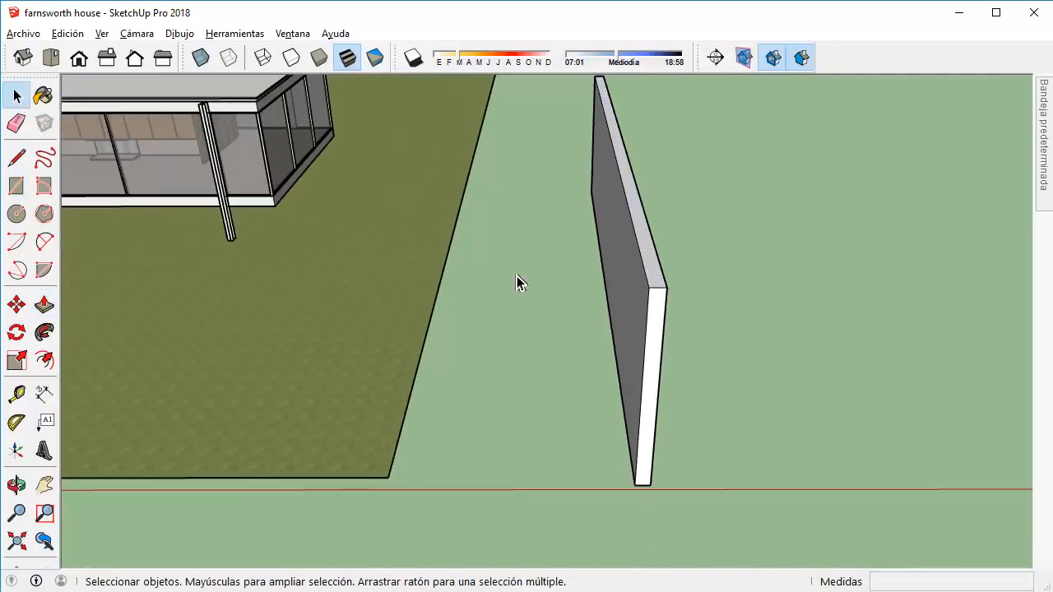
# Draw a rectangle of about 10.75 by 24.93 m on the ground around the wall's base.
pyautogui.scroll(-2, 678, 302)
pyautogui.moveTo(679, 302); pyautogui.dragTo(624, 175, button='middle')
pyautogui.click(17, 186)
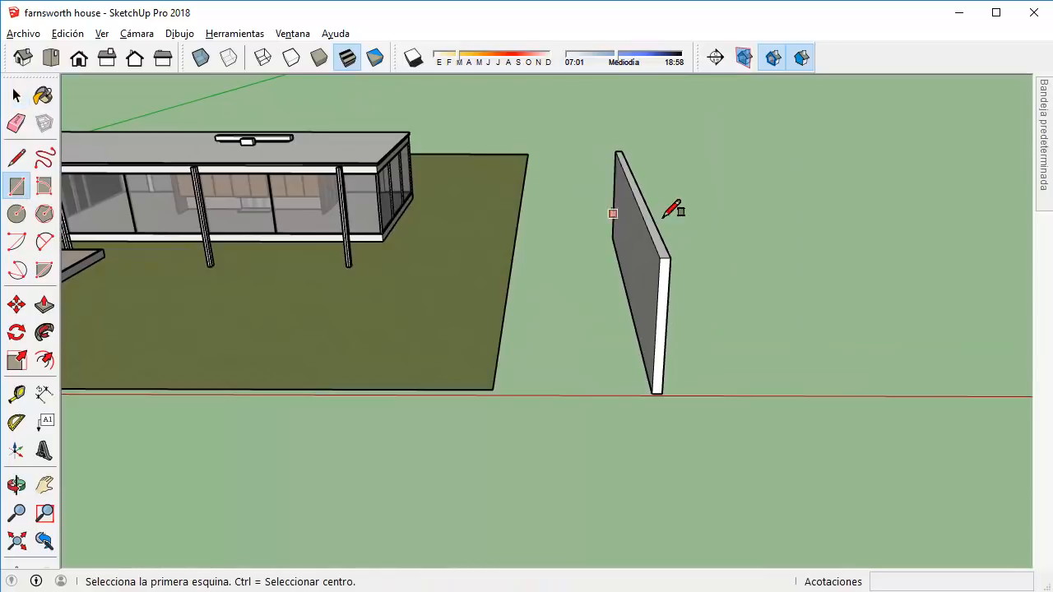
pyautogui.click(572, 212)
pyautogui.click(932, 411)
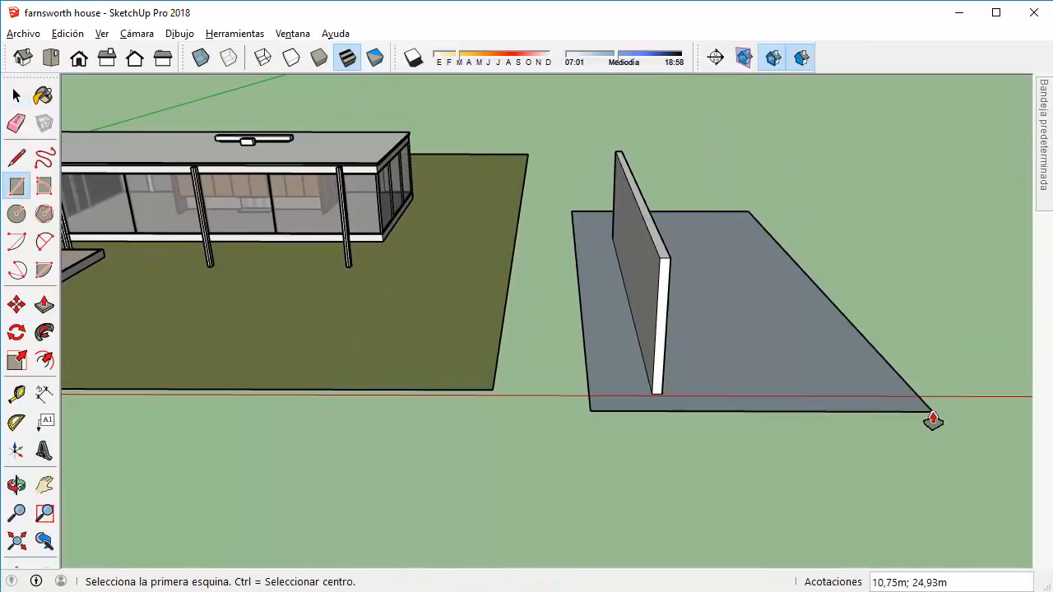
# Extrude the large rectangle around the wall about 0.54 m downward to form a floor slab.
pyautogui.press('p')
pyautogui.moveTo(848, 382)
pyautogui.mouseDown()
pyautogui.moveTo(839, 376)
pyautogui.moveTo(842, 393)
pyautogui.mouseUp()
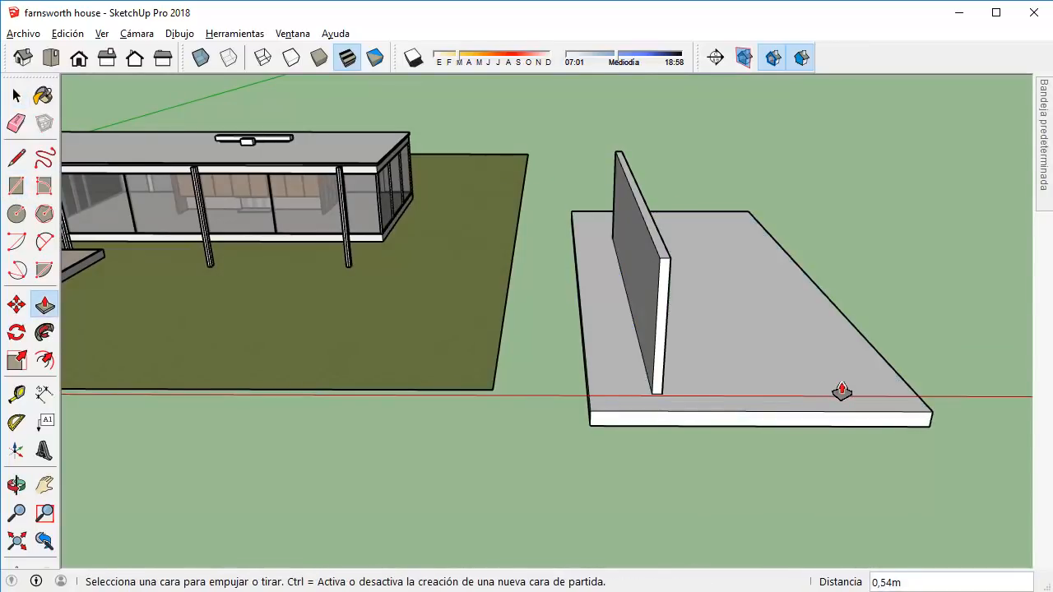
pyautogui.click(16, 96)
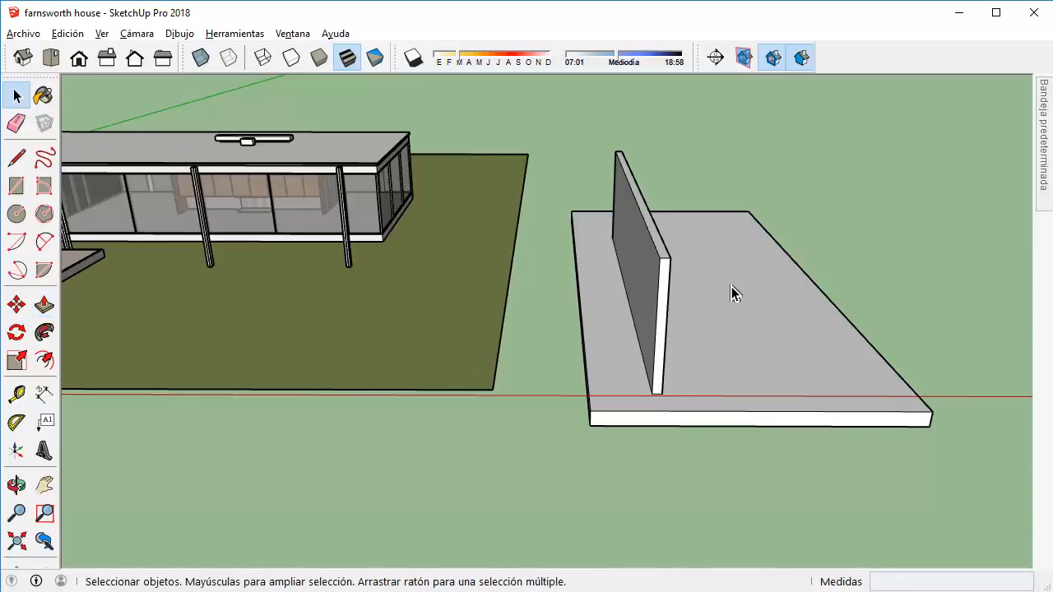
# Examine the slab's underside and the joint between the wall and the slab from below and from the side.
pyautogui.scroll(1, 732, 278)
pyautogui.scroll(-1, 733, 278)
pyautogui.moveTo(729, 276); pyautogui.dragTo(653, 108, button='middle')
pyautogui.scroll(2, 694, 242)
pyautogui.scroll(-2, 693, 242)
pyautogui.scroll(5, 570, 157)
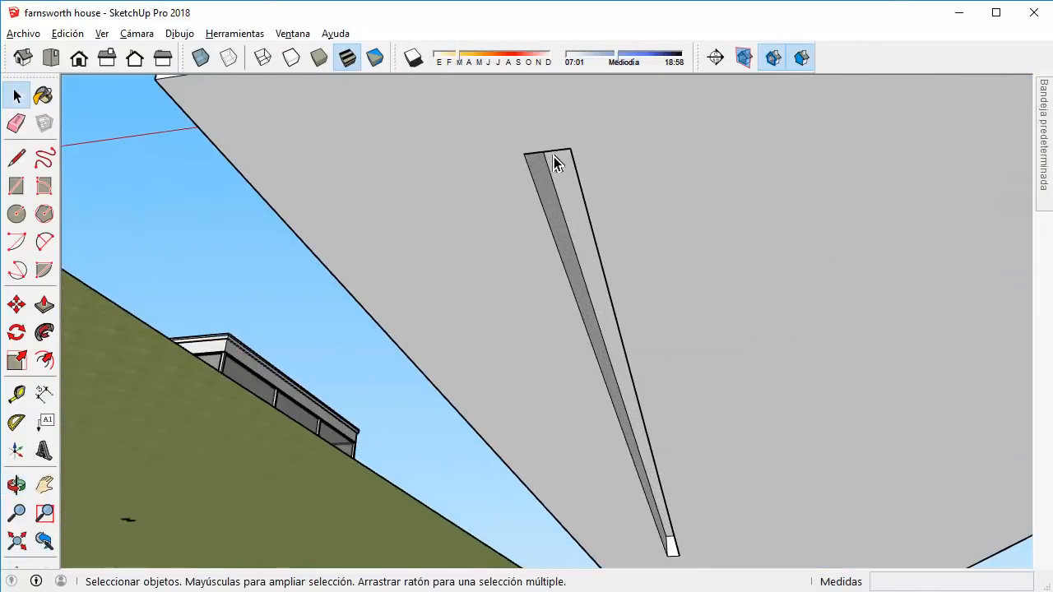
pyautogui.scroll(-2, 556, 167)
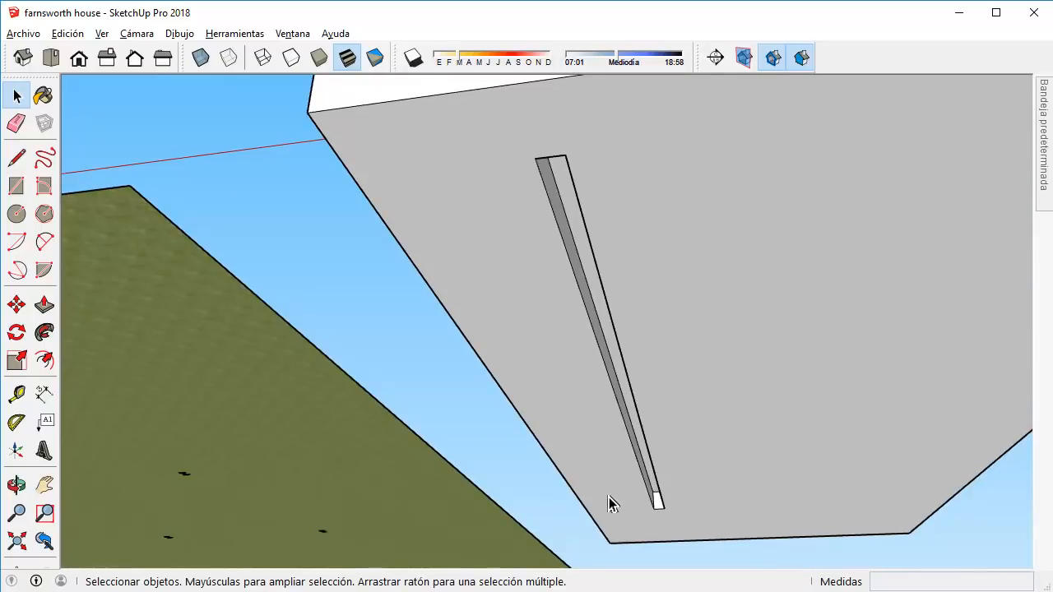
pyautogui.scroll(-4, 610, 503)
pyautogui.moveTo(677, 387); pyautogui.dragTo(701, 439, button='middle')
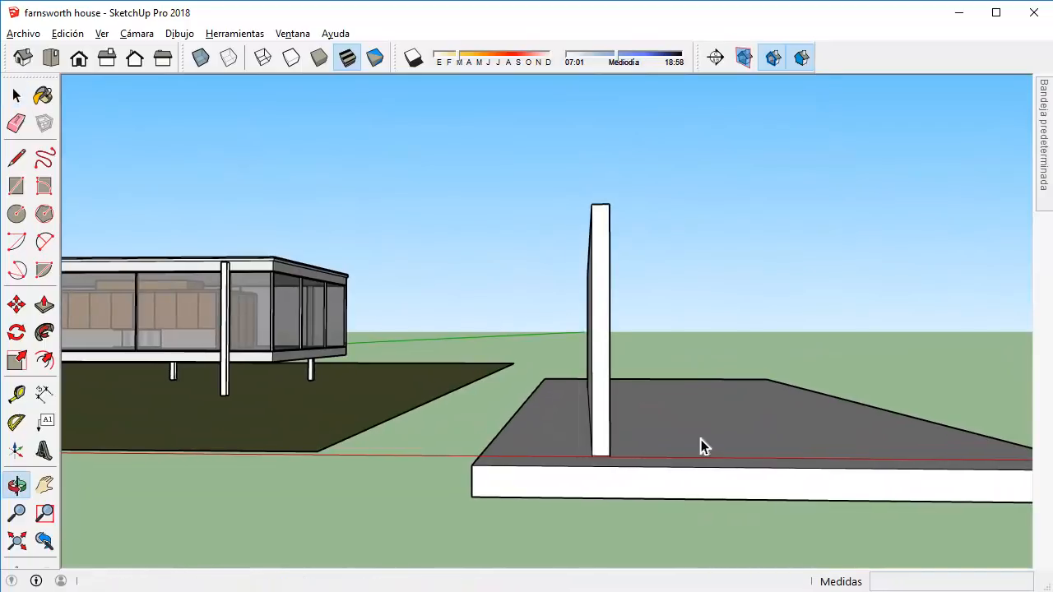
pyautogui.click(601, 237)
pyautogui.click(630, 245)
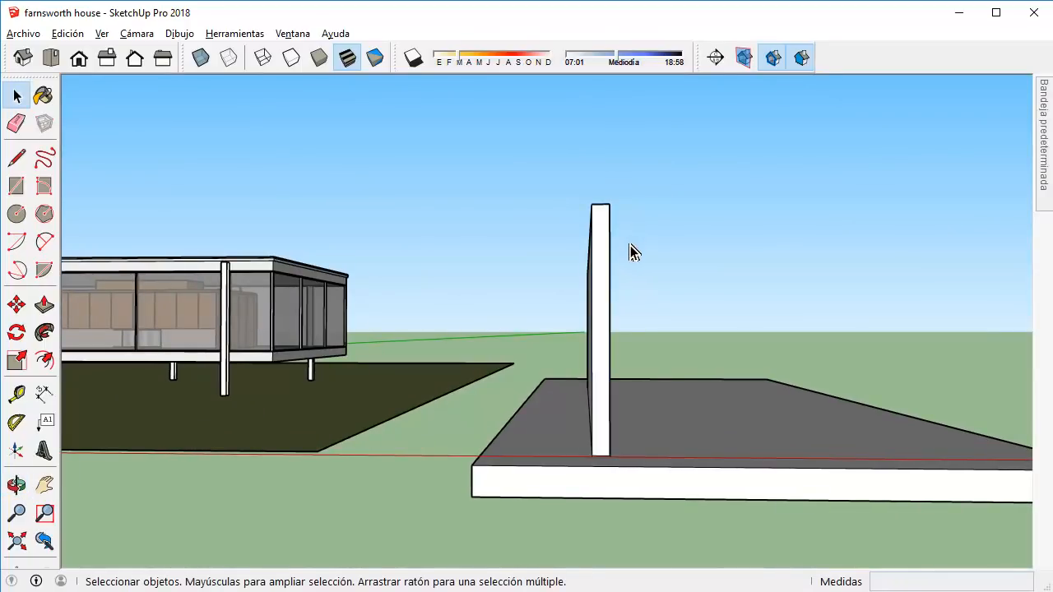
pyautogui.moveTo(630, 245)
pyautogui.mouseDown(button='middle')
pyautogui.moveTo(639, 263)
pyautogui.moveTo(649, 249)
pyautogui.mouseUp(button='middle')
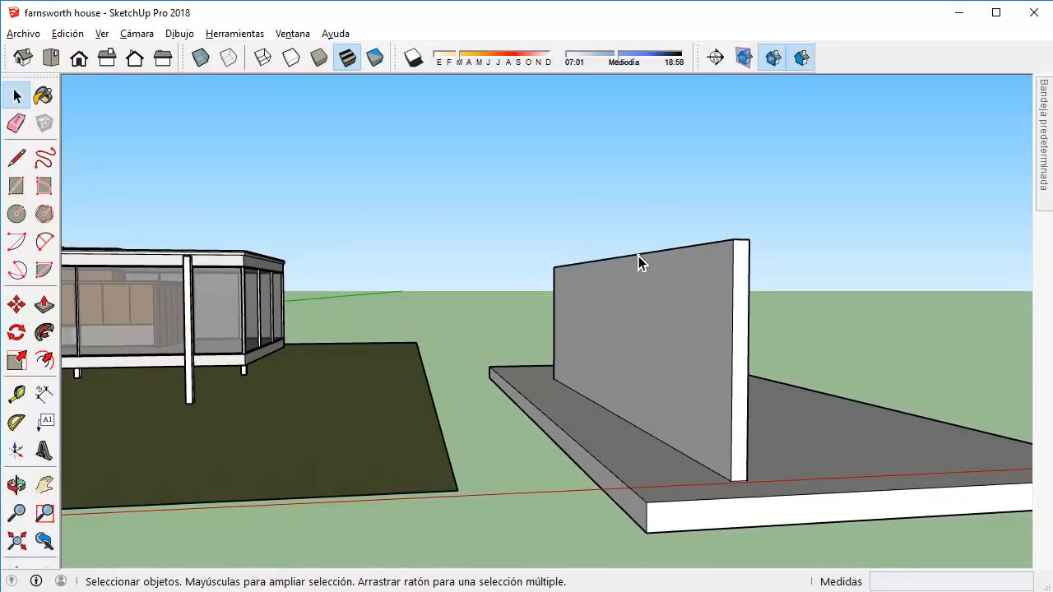
# Draw a ground rectangle of about 4.10 by 8.10 m beyond the slab and extrude it about 4.44 m upward into a box.
pyautogui.scroll(-4, 655, 256)
pyautogui.moveTo(657, 255); pyautogui.dragTo(576, 305, button='middle')
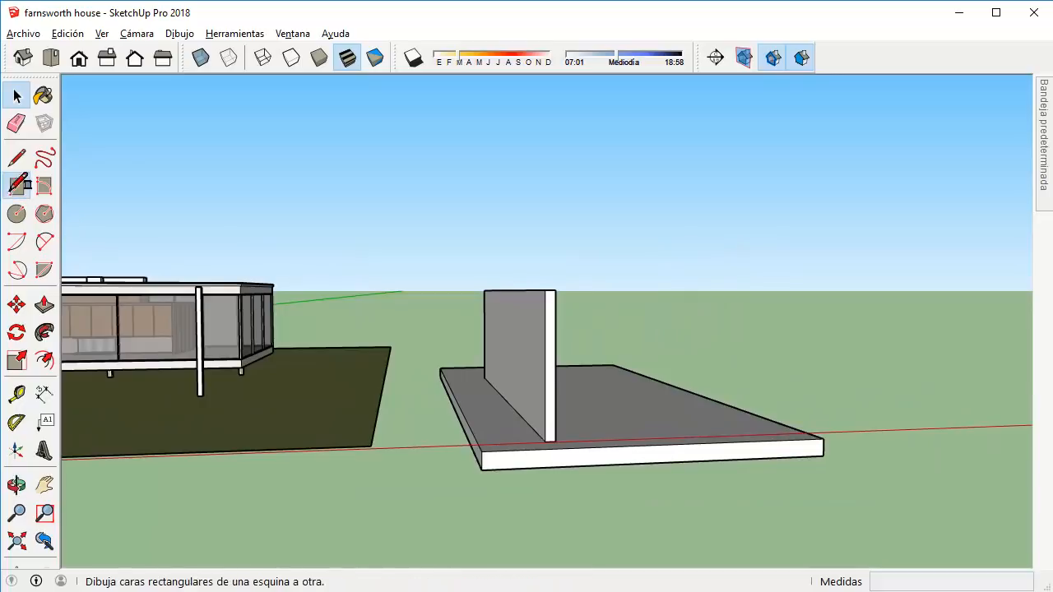
pyautogui.click(16, 185)
pyautogui.click(907, 409)
pyautogui.click(957, 454)
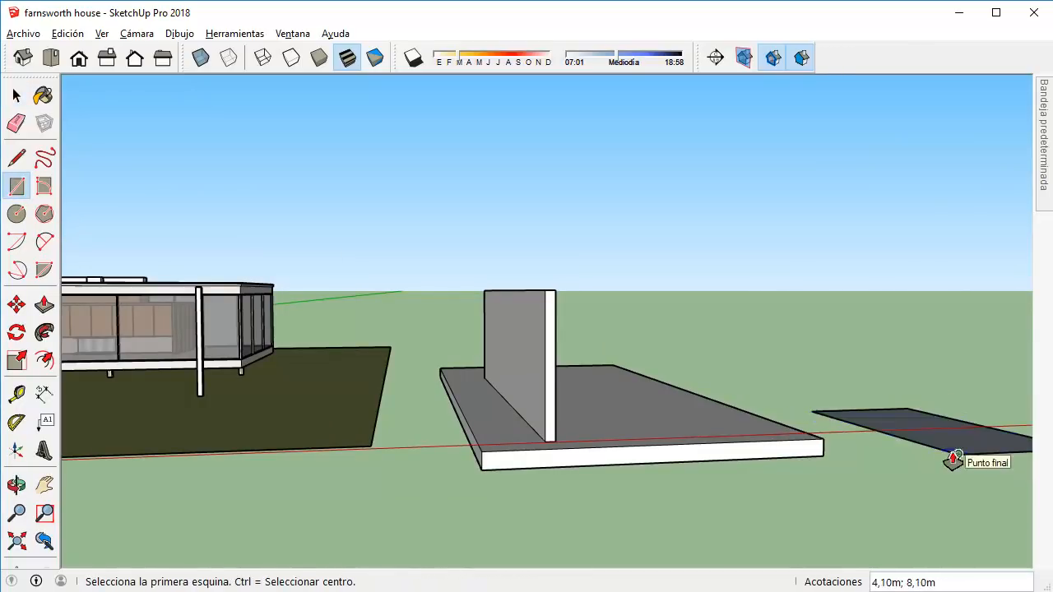
pyautogui.press('p')
pyautogui.moveTo(947, 423); pyautogui.dragTo(938, 305)
pyautogui.click(15, 97)
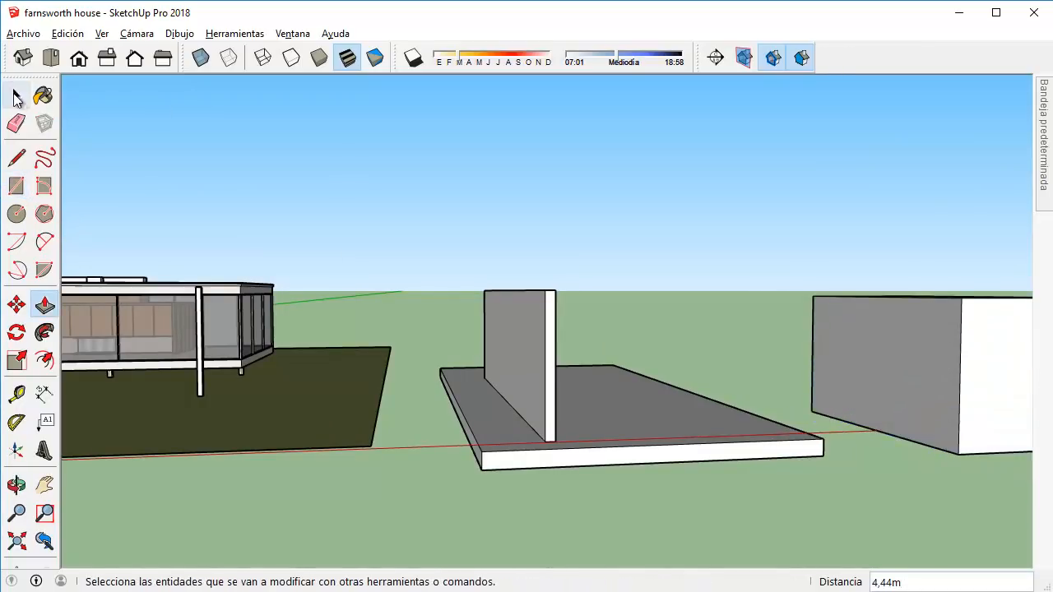
pyautogui.click(15, 97)
# Select the whole box with a selection window, select only its front face instead, and clear the selection.
pyautogui.scroll(-4, 710, 244)
pyautogui.keyDown('shift'); pyautogui.moveTo(841, 285); pyautogui.dragTo(672, 349, button='middle'); pyautogui.keyUp('shift')
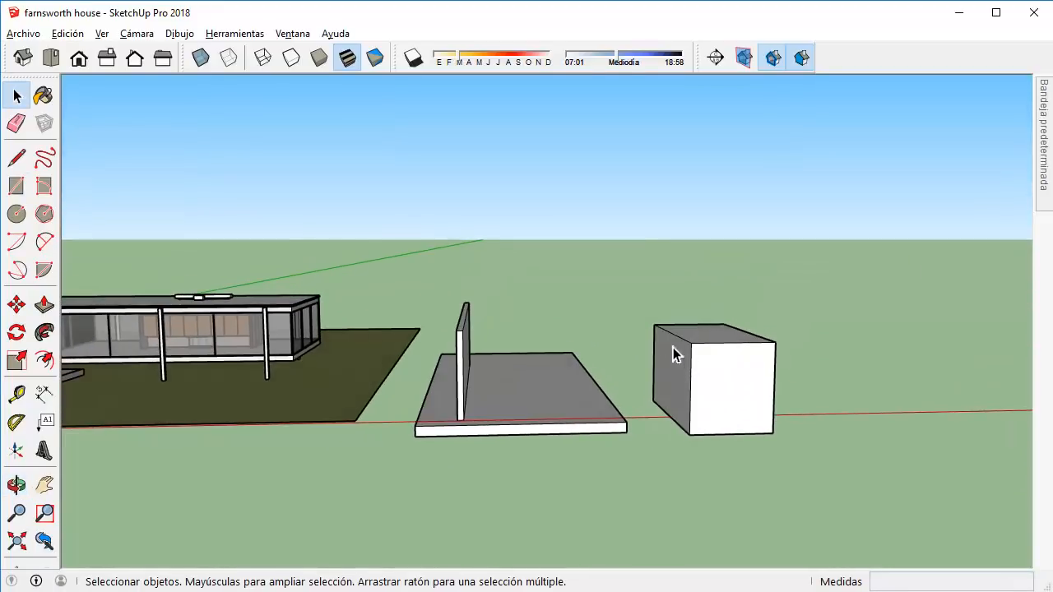
pyautogui.moveTo(651, 312); pyautogui.dragTo(839, 514)
pyautogui.scroll(2, 756, 391)
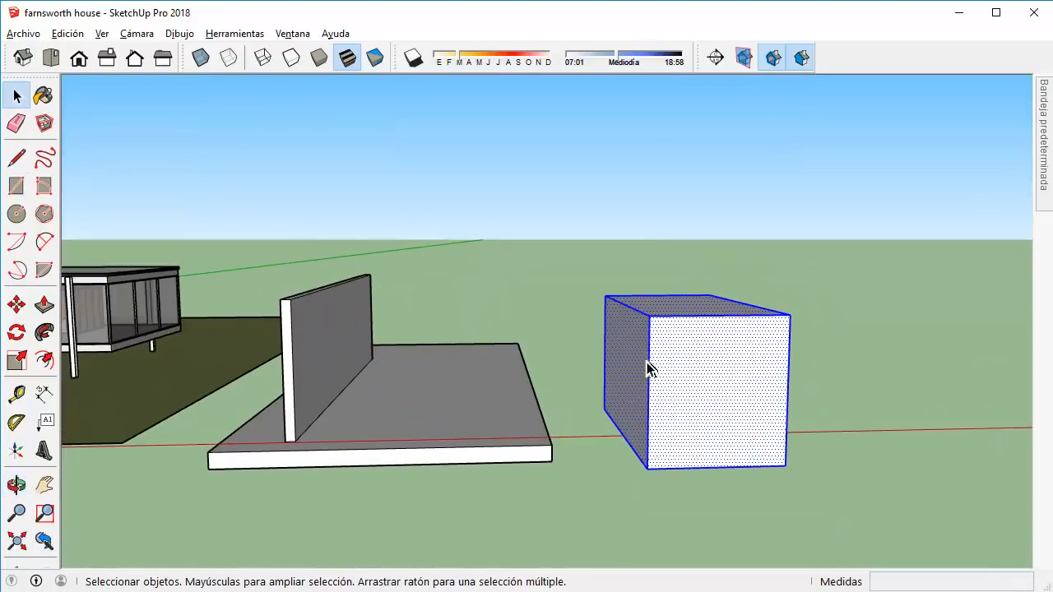
pyautogui.click(603, 261)
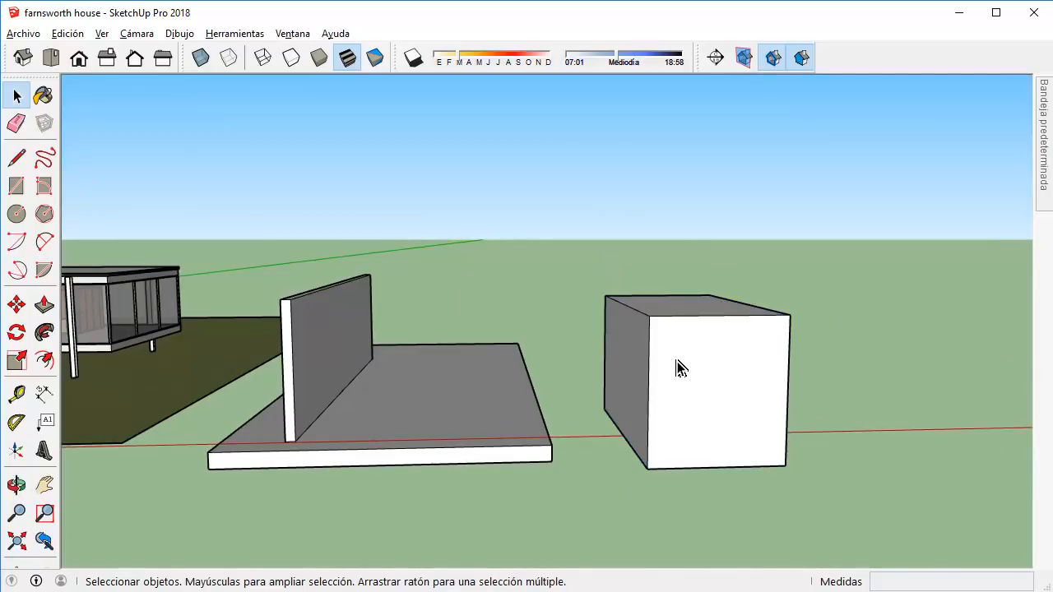
pyautogui.click(679, 368)
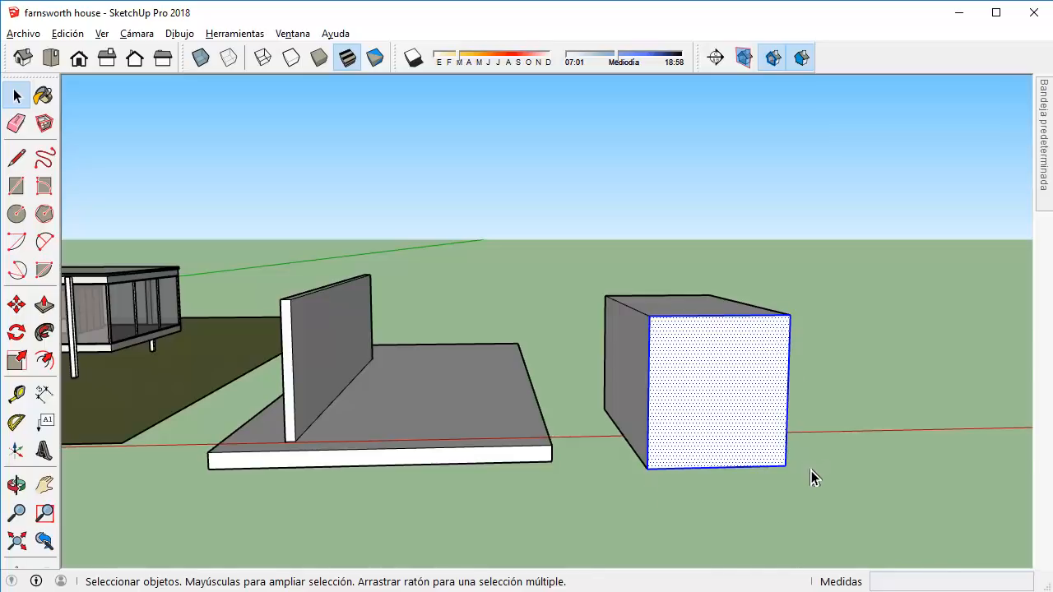
pyautogui.click(773, 238)
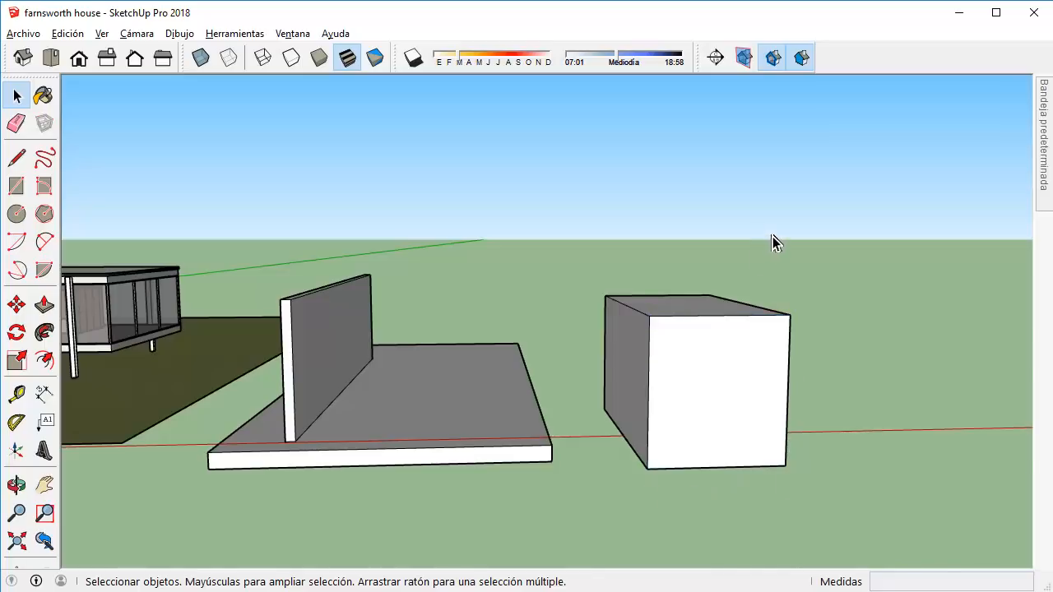
# Select all connected geometry of the box and delete it.
pyautogui.tripleClick(696, 364)
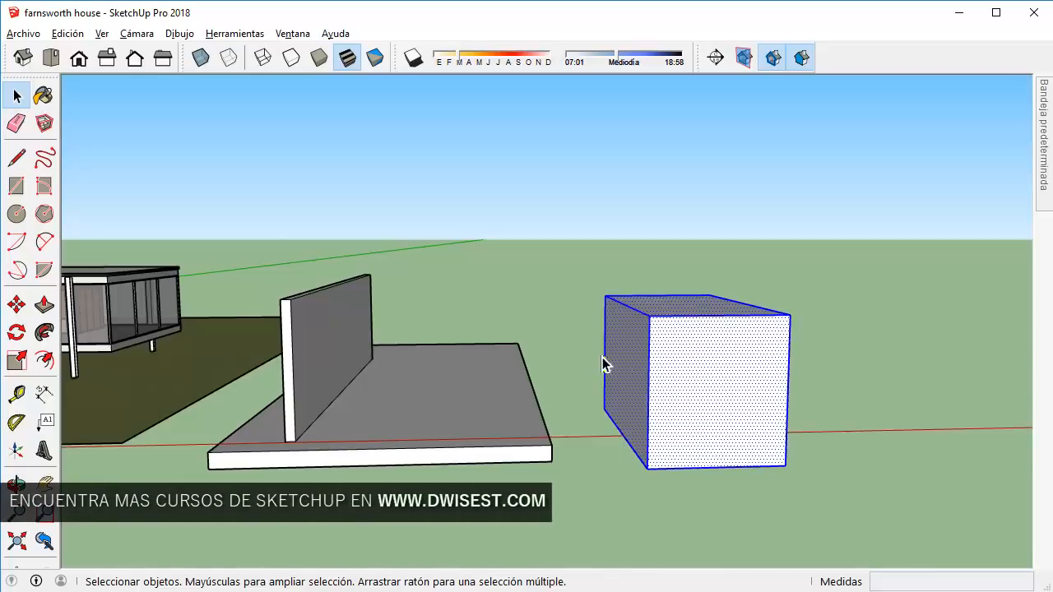
pyautogui.moveTo(603, 363); pyautogui.dragTo(1003, 453, button='middle')
pyautogui.moveTo(473, 339); pyautogui.dragTo(719, 413, button='middle')
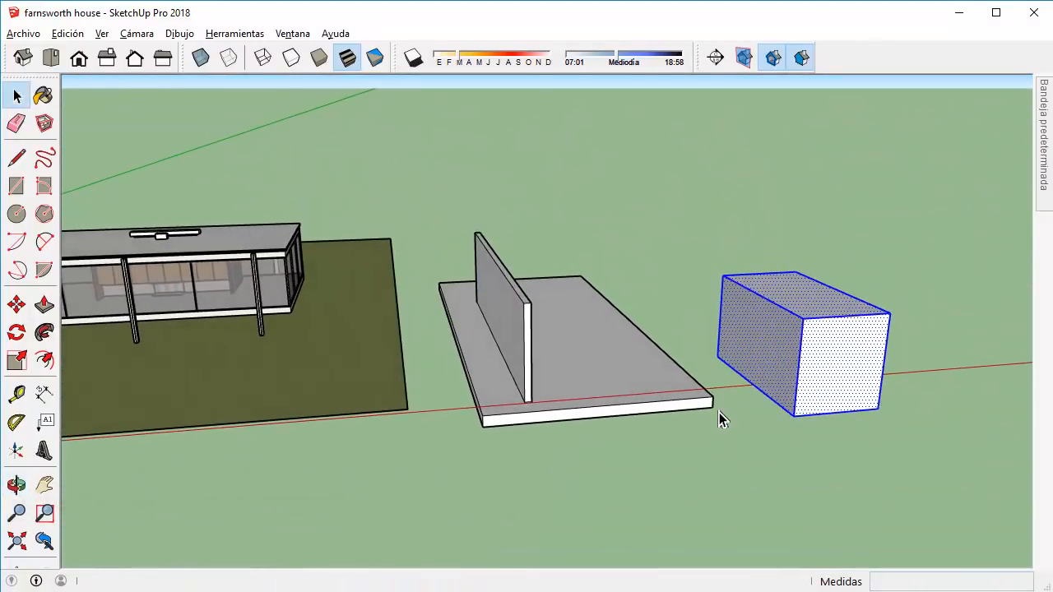
pyautogui.press('Delete')
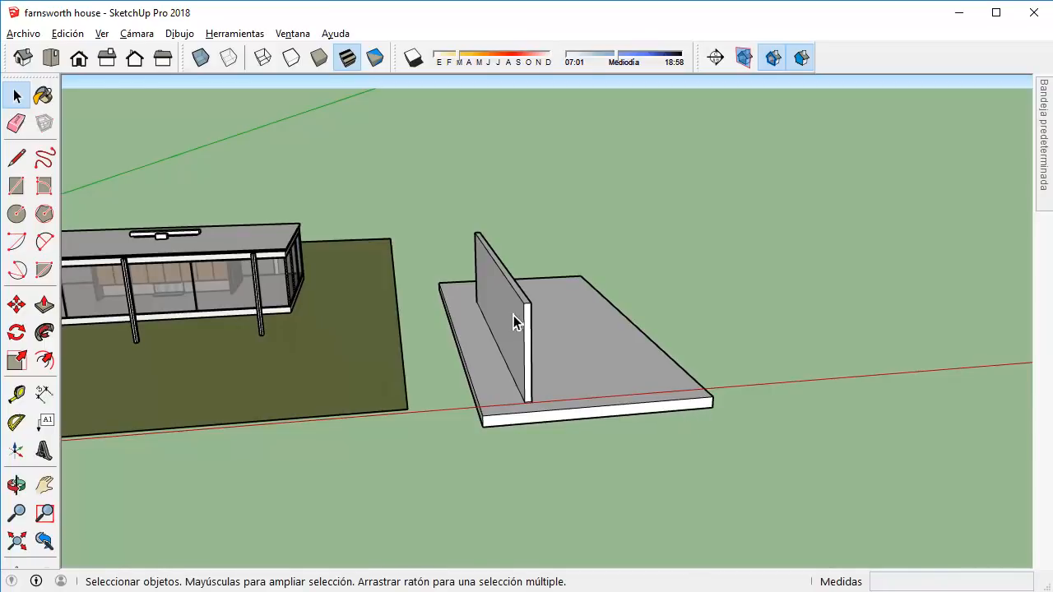
# Select all geometry connected to the wall, inspect it from above and below, and clear the selection.
pyautogui.moveTo(515, 321); pyautogui.dragTo(547, 298, button='middle')
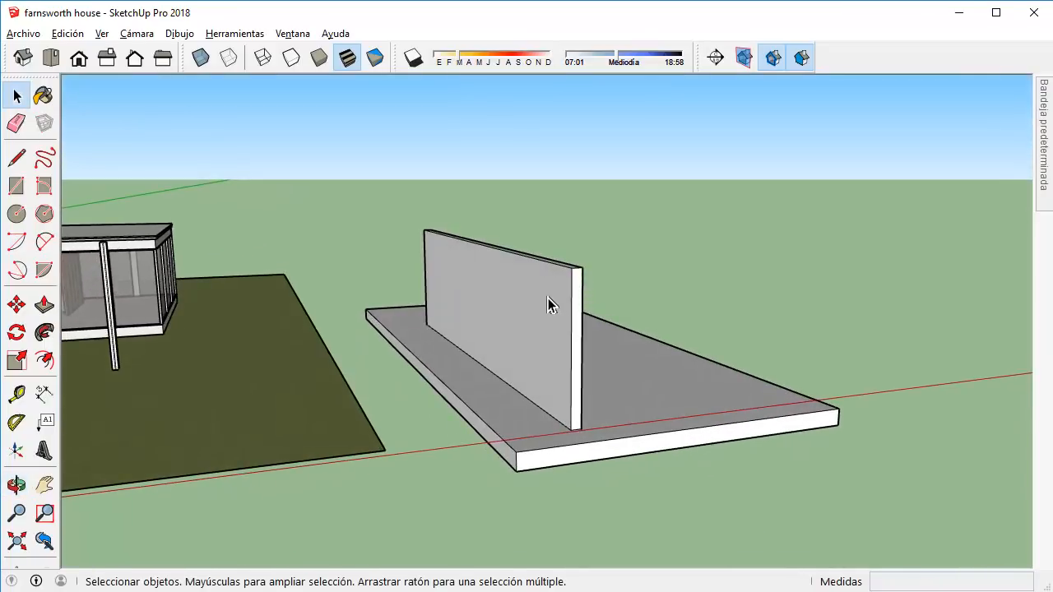
pyautogui.tripleClick(548, 298)
pyautogui.moveTo(556, 393); pyautogui.dragTo(515, 303, button='middle')
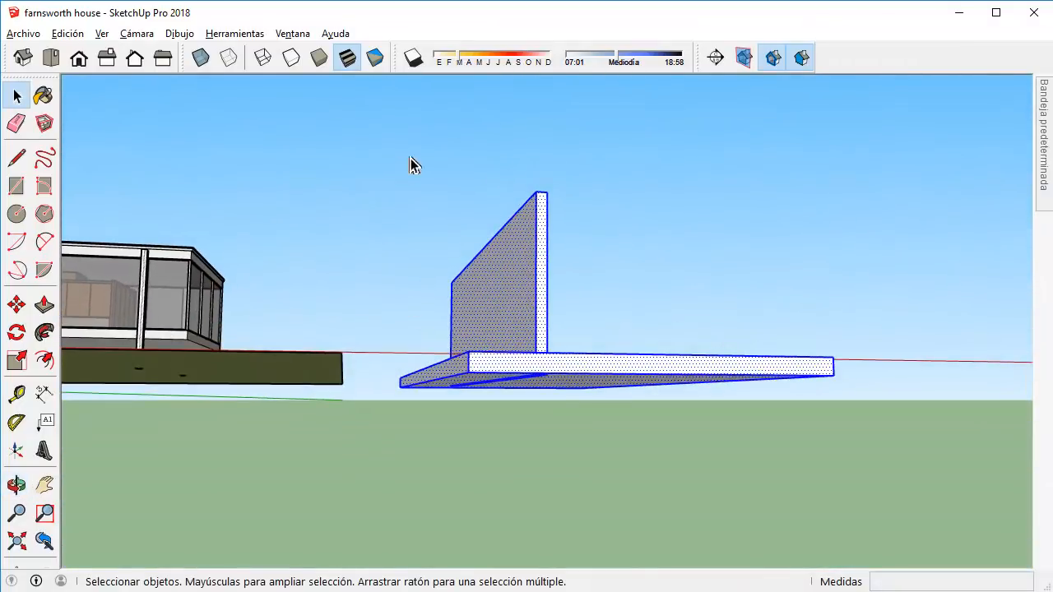
pyautogui.moveTo(338, 287); pyautogui.dragTo(400, 206, button='middle')
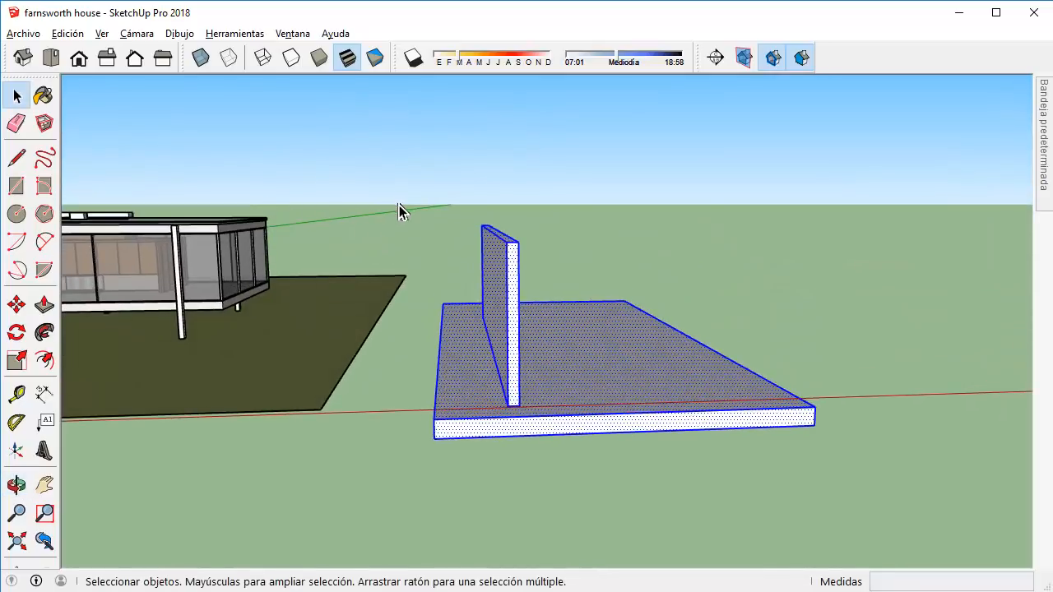
pyautogui.click(399, 205)
# Select the slab's top face and examine the slot beneath the wall on the slab's underside.
pyautogui.scroll(2, 452, 333)
pyautogui.moveTo(461, 342); pyautogui.dragTo(661, 393, button='middle')
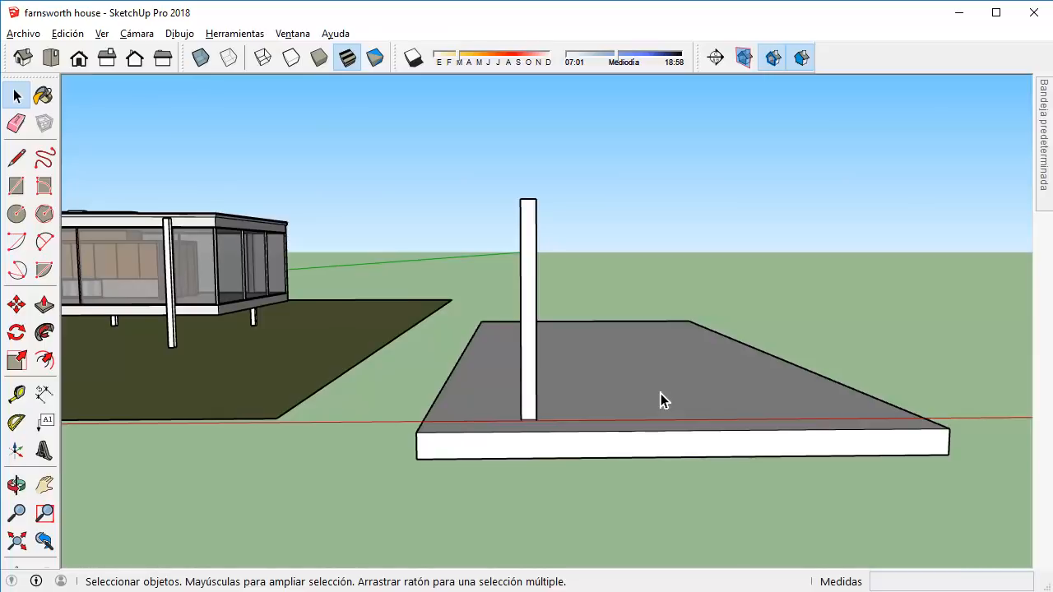
pyautogui.click(661, 393)
pyautogui.moveTo(588, 332); pyautogui.dragTo(552, 298, button='middle')
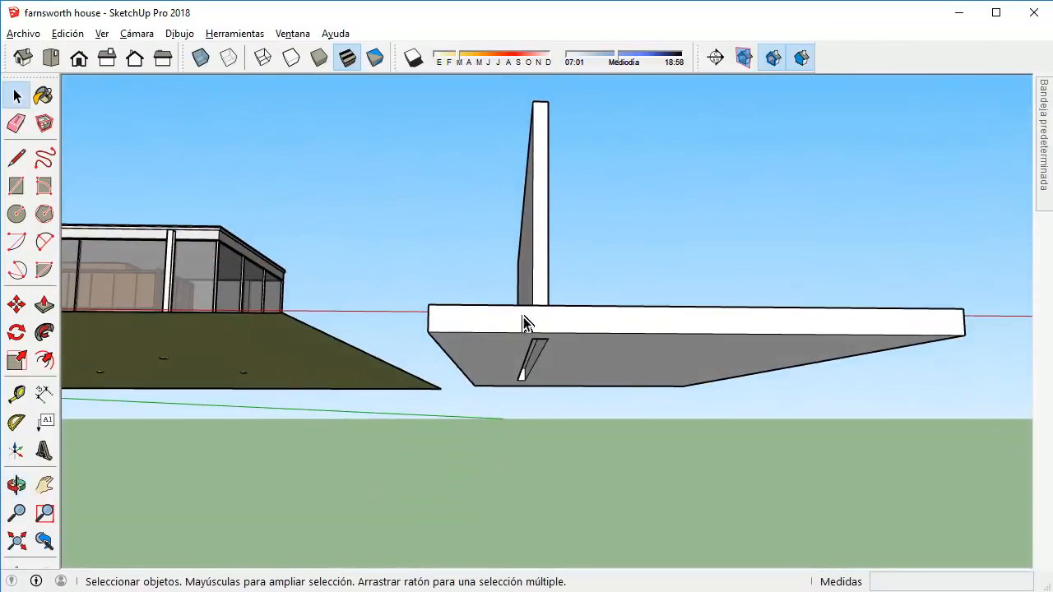
pyautogui.scroll(2, 526, 321)
pyautogui.moveTo(524, 383); pyautogui.dragTo(521, 167, button='middle')
pyautogui.moveTo(496, 125); pyautogui.dragTo(512, 109, button='middle')
# Select the wall's faces and edges and move them about 9.56 m along the red axis, past the slab's far edge.
pyautogui.moveTo(572, 301); pyautogui.dragTo(589, 416)
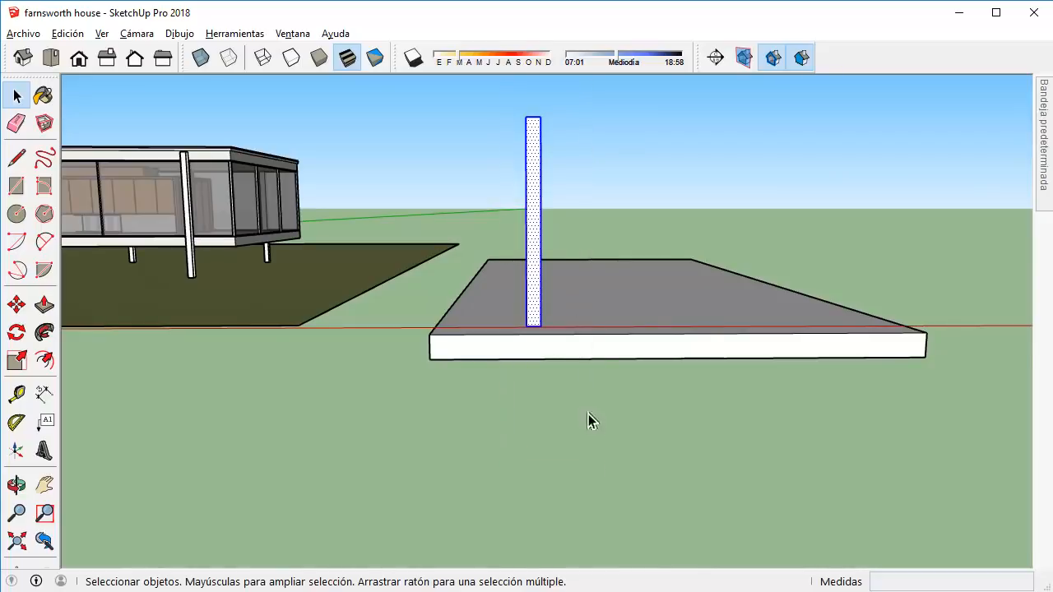
pyautogui.moveTo(517, 230); pyautogui.dragTo(471, 265, button='middle')
pyautogui.click(17, 307)
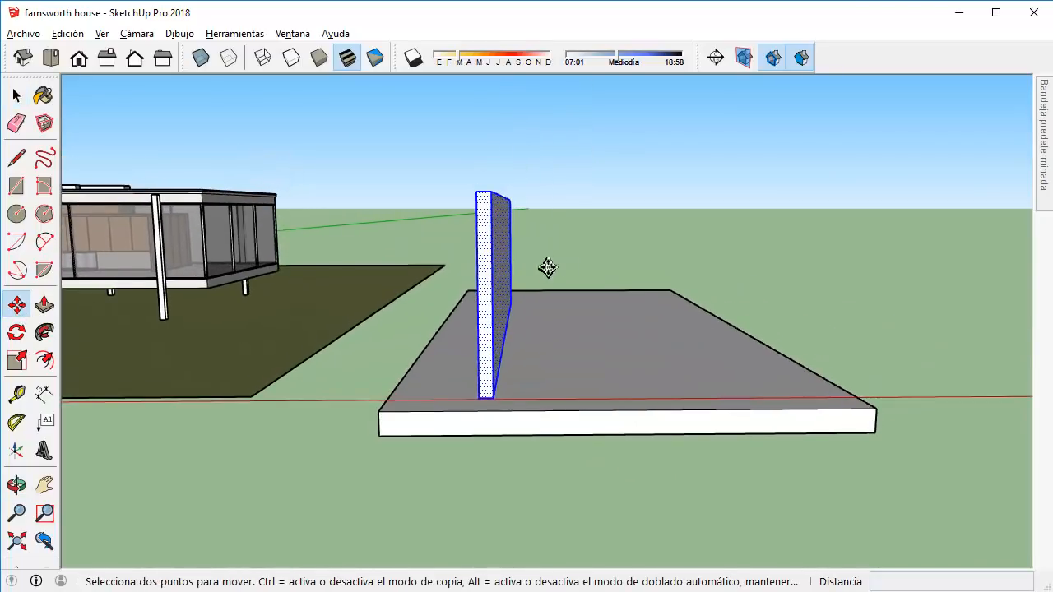
pyautogui.click(559, 256)
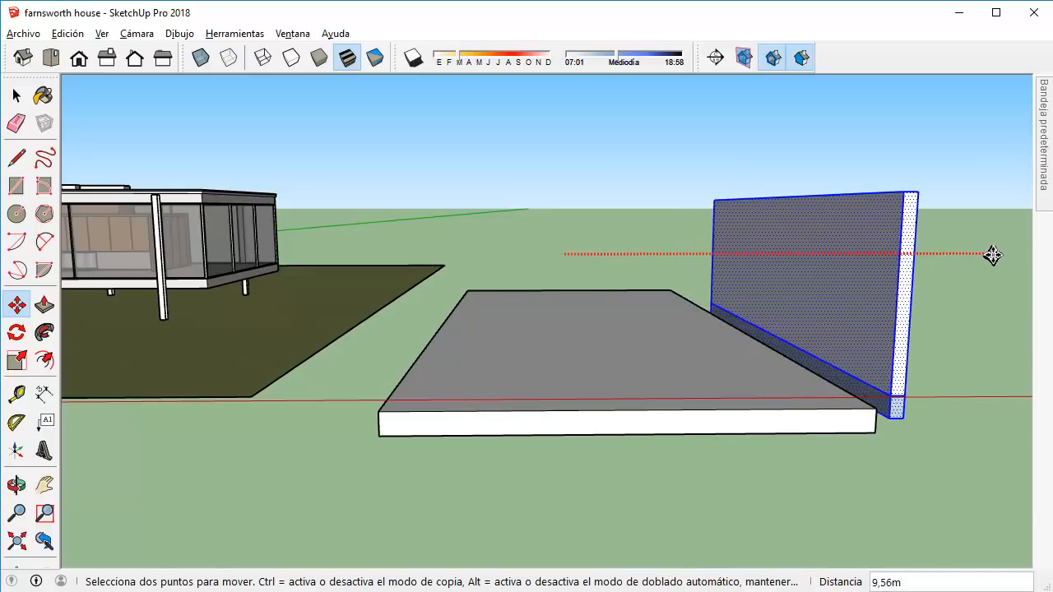
pyautogui.press('space')
pyautogui.moveTo(181, 176); pyautogui.dragTo(422, 310, button='middle')
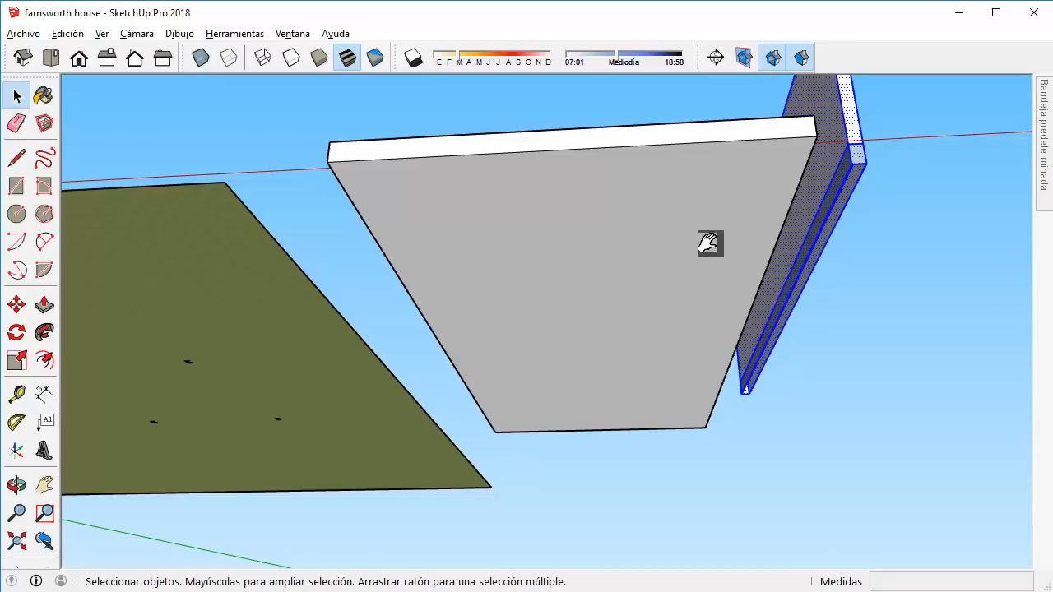
# Select the slab and the detached wall beside the house and delete both.
pyautogui.moveTo(709, 243); pyautogui.dragTo(526, 357, button='middle')
pyautogui.scroll(4, 626, 294)
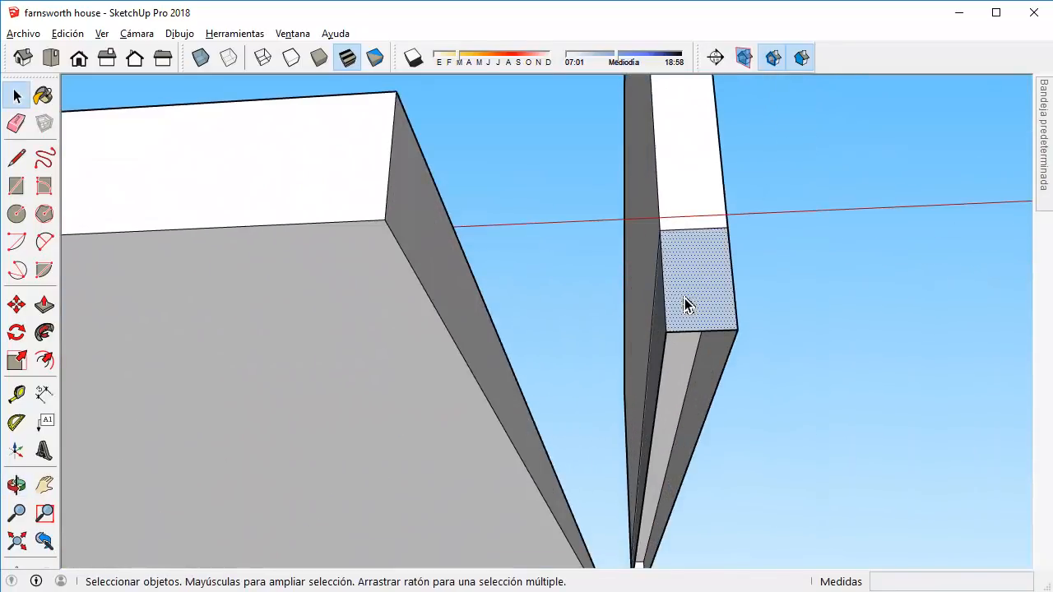
pyautogui.moveTo(685, 298); pyautogui.dragTo(694, 476, button='middle')
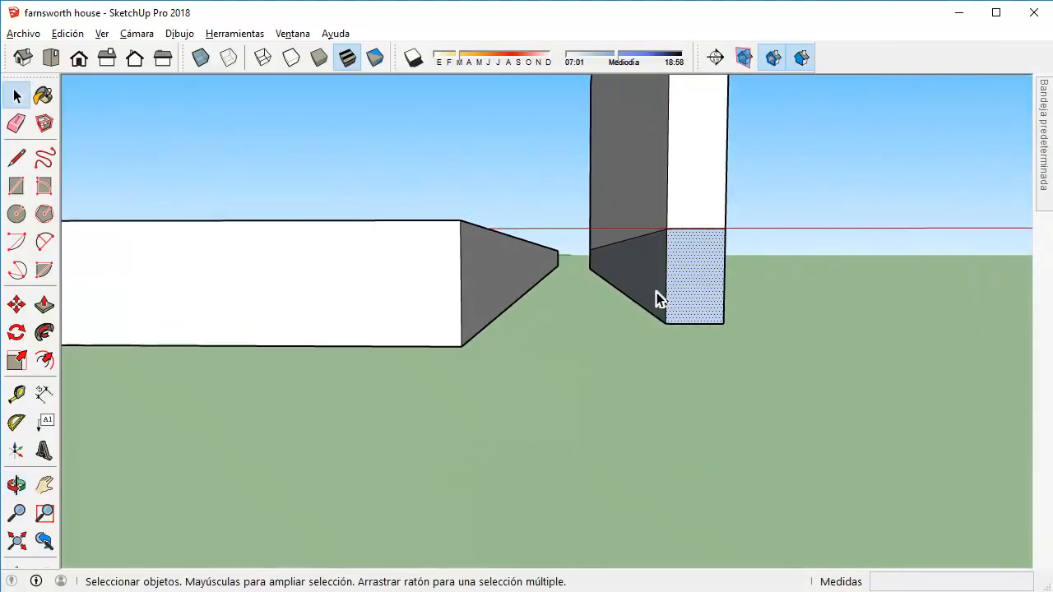
pyautogui.scroll(-6, 604, 275)
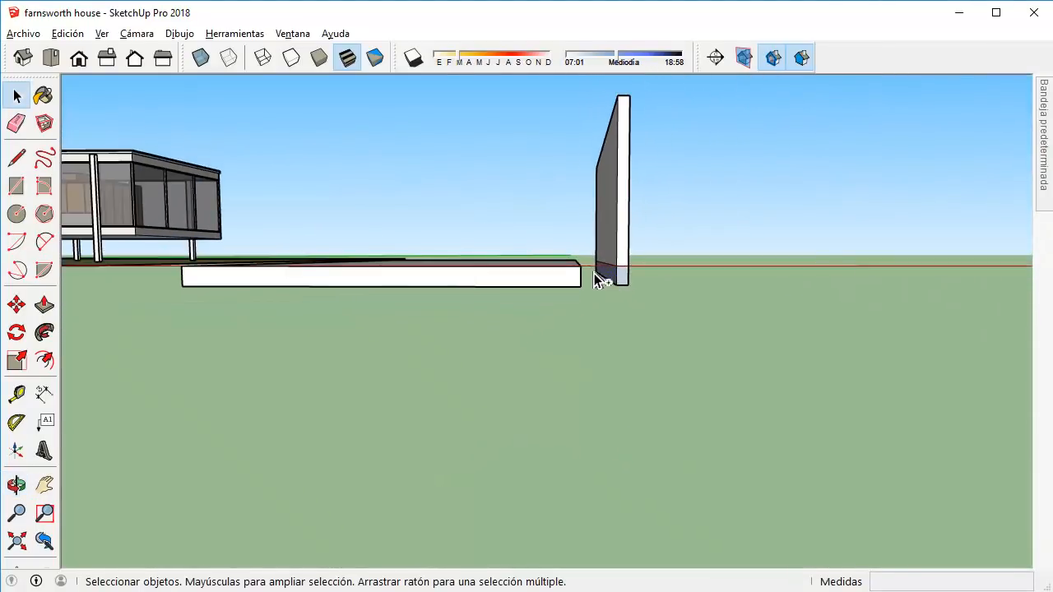
pyautogui.scroll(-3, 596, 280)
pyautogui.moveTo(559, 272); pyautogui.dragTo(521, 288, button='middle')
pyautogui.moveTo(389, 148); pyautogui.dragTo(918, 578)
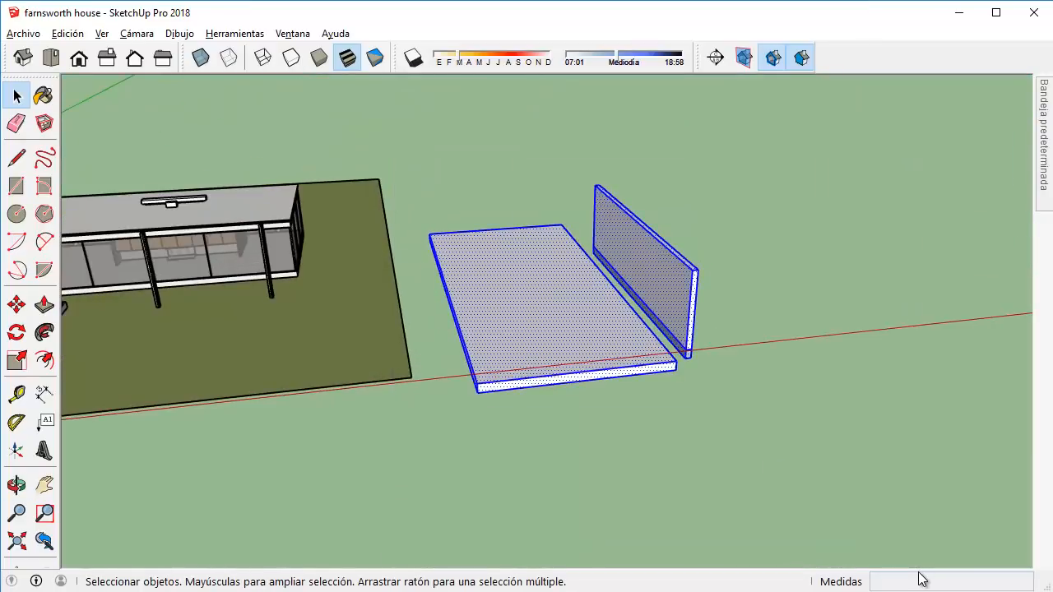
pyautogui.press('Delete')
# Draw a long, narrow rectangle beside the house's ground plane and extrude it upward into a wall.
pyautogui.click(16, 185)
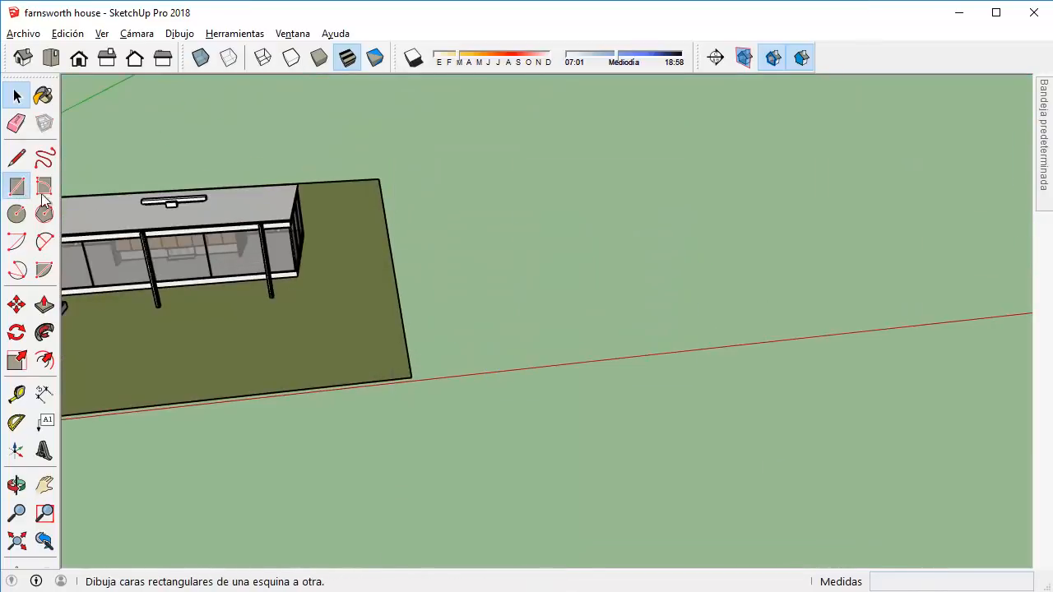
pyautogui.scroll(2, 468, 285)
pyautogui.click(472, 205)
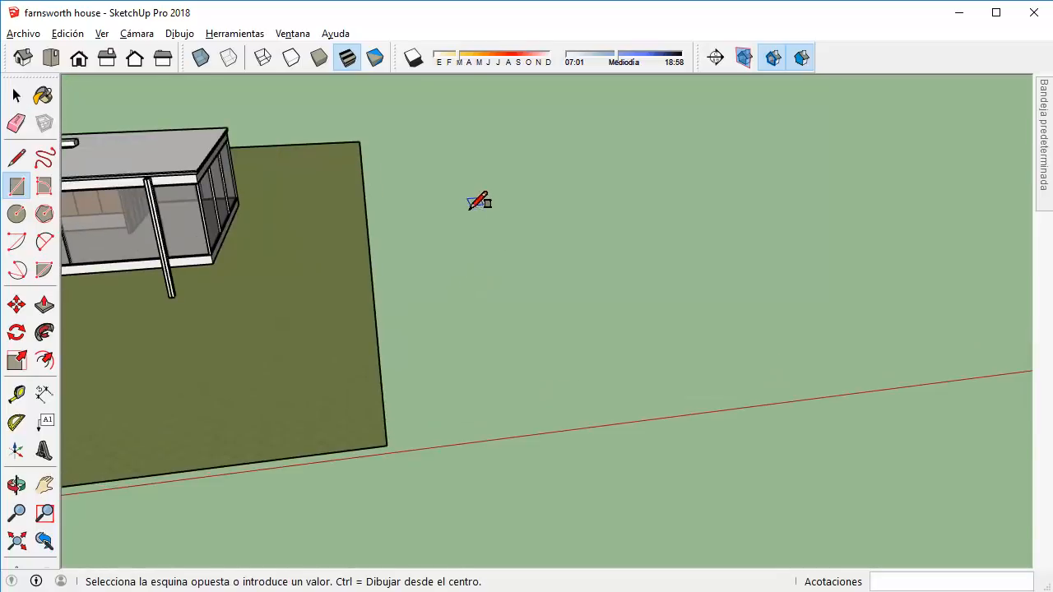
pyautogui.click(595, 425)
pyautogui.press('p')
pyautogui.click(593, 427)
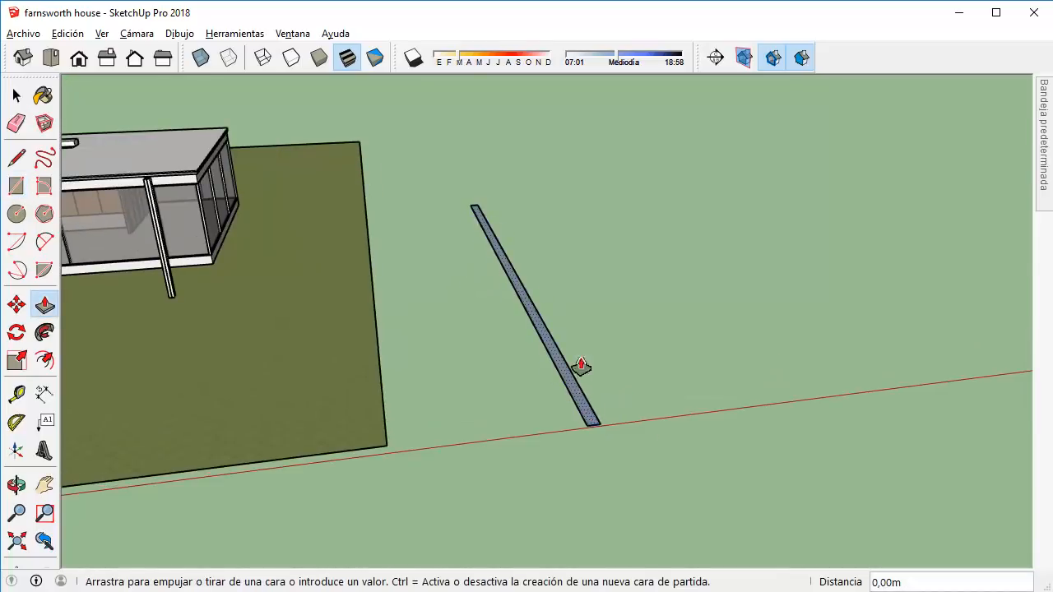
pyautogui.click(553, 200)
pyautogui.press('space')
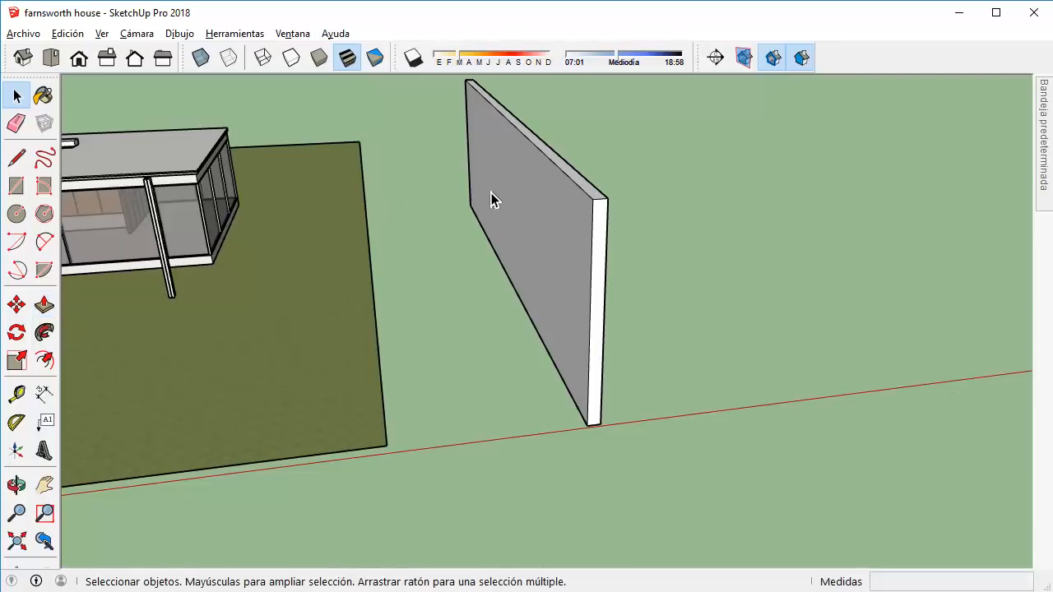
# Make a group from all of the wall's connected geometry and try Push/Pull on the grouped wall.
pyautogui.tripleClick(508, 193)
pyautogui.rightClick(508, 195)
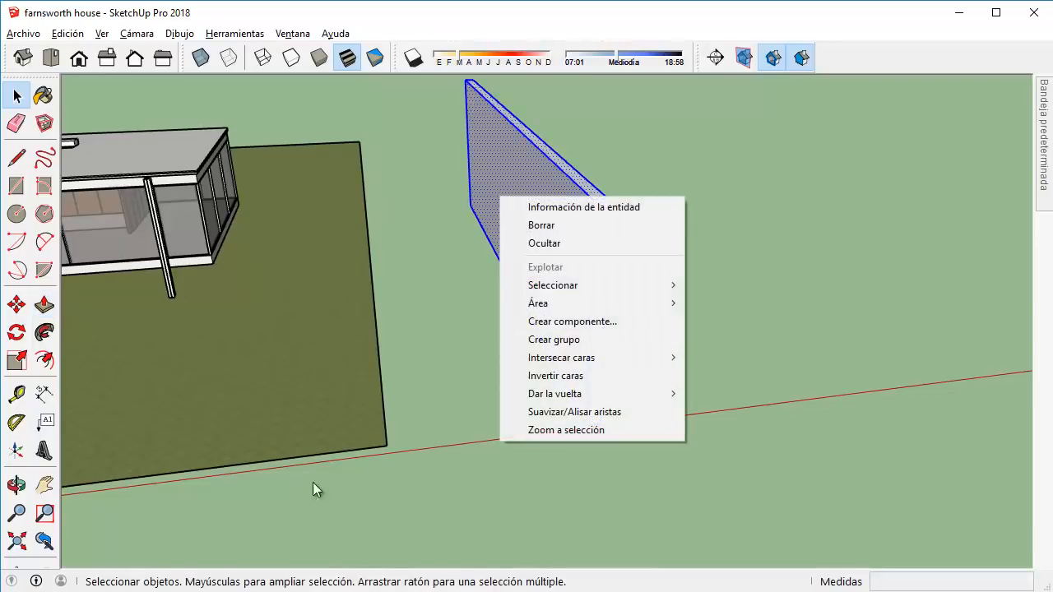
pyautogui.click(588, 340)
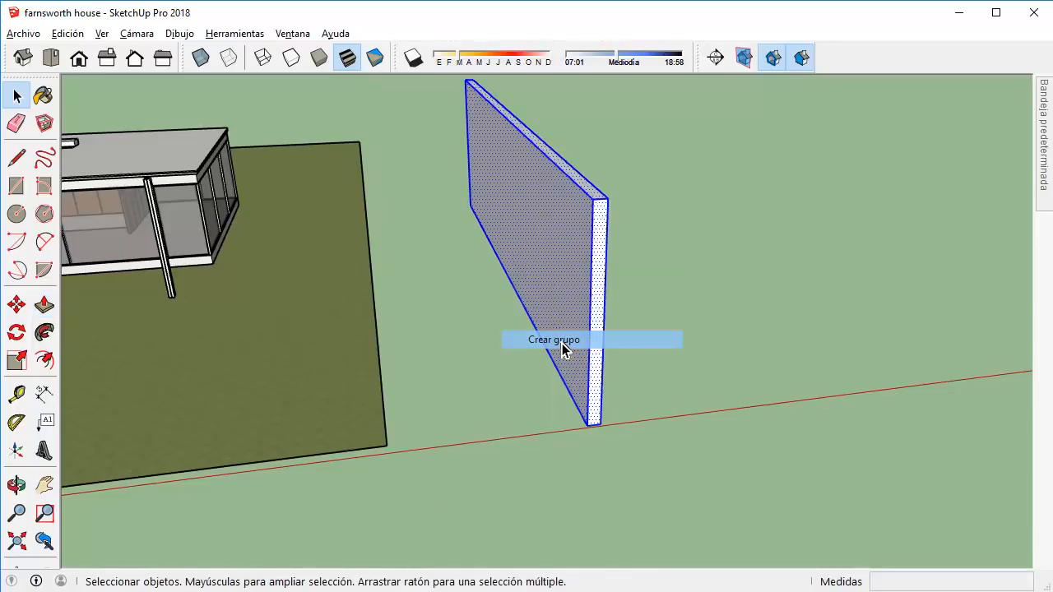
pyautogui.click(456, 326)
pyautogui.click(477, 234)
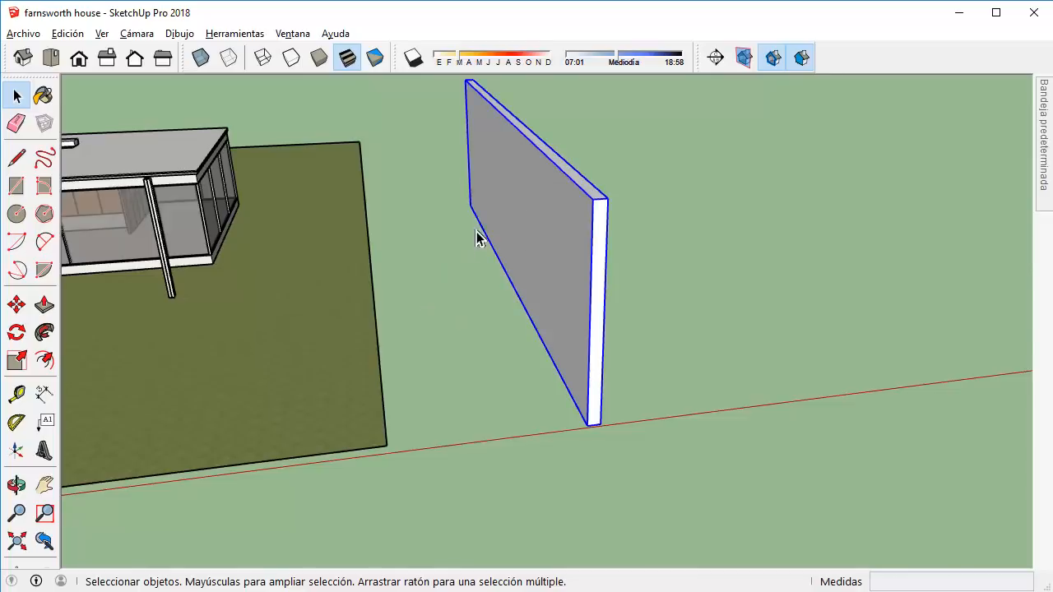
pyautogui.click(45, 305)
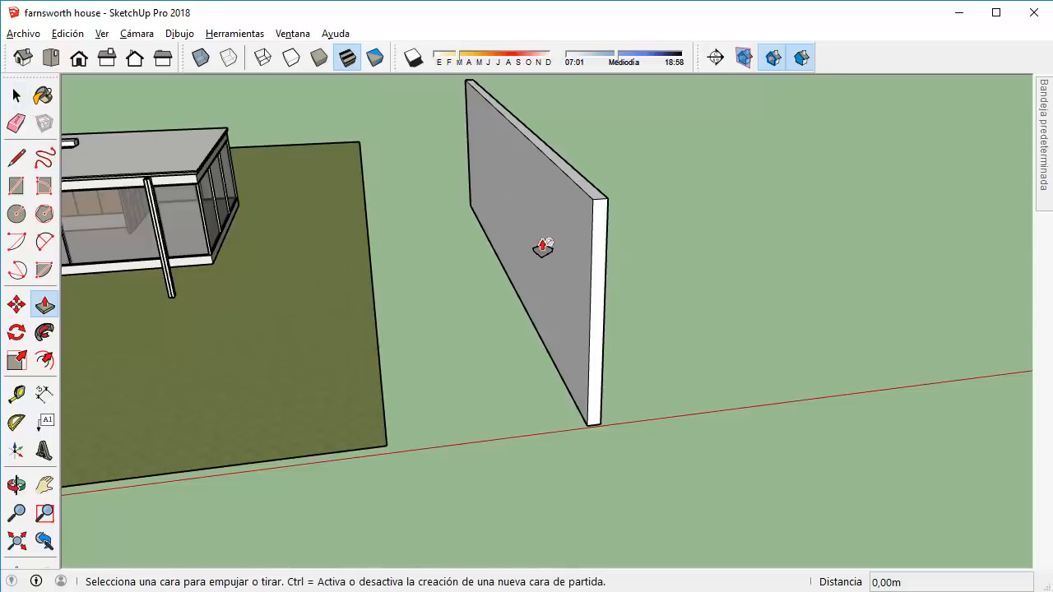
pyautogui.click(17, 96)
# Draw a rectangle of about 12.66 by 35.85 m around the wall's base and extrude it into a slab about 0.74 m thick.
pyautogui.press('r')
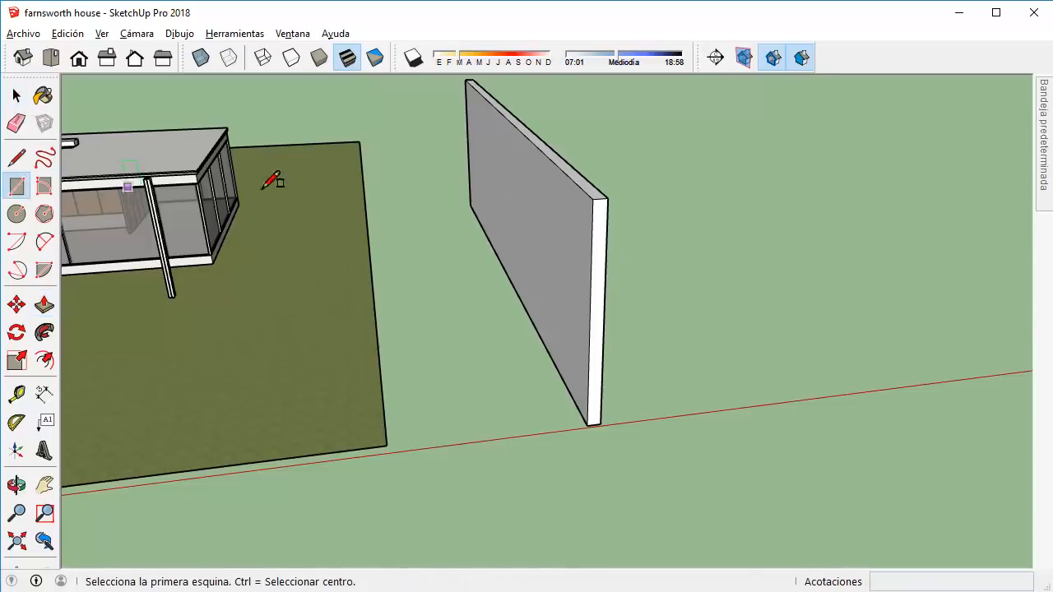
pyautogui.click(400, 164)
pyautogui.click(908, 413)
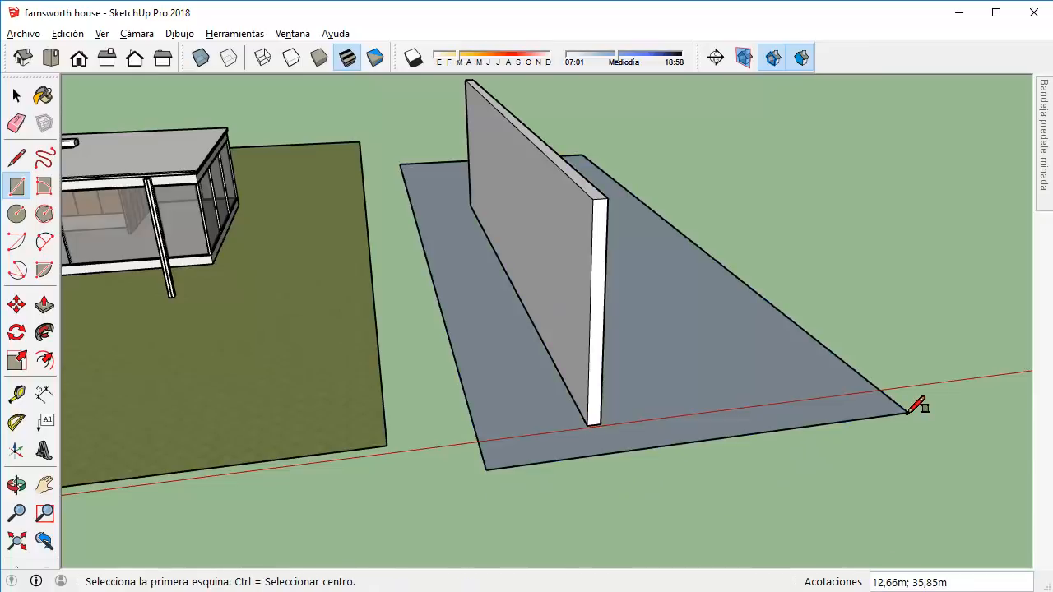
pyautogui.press('p')
pyautogui.click(781, 378)
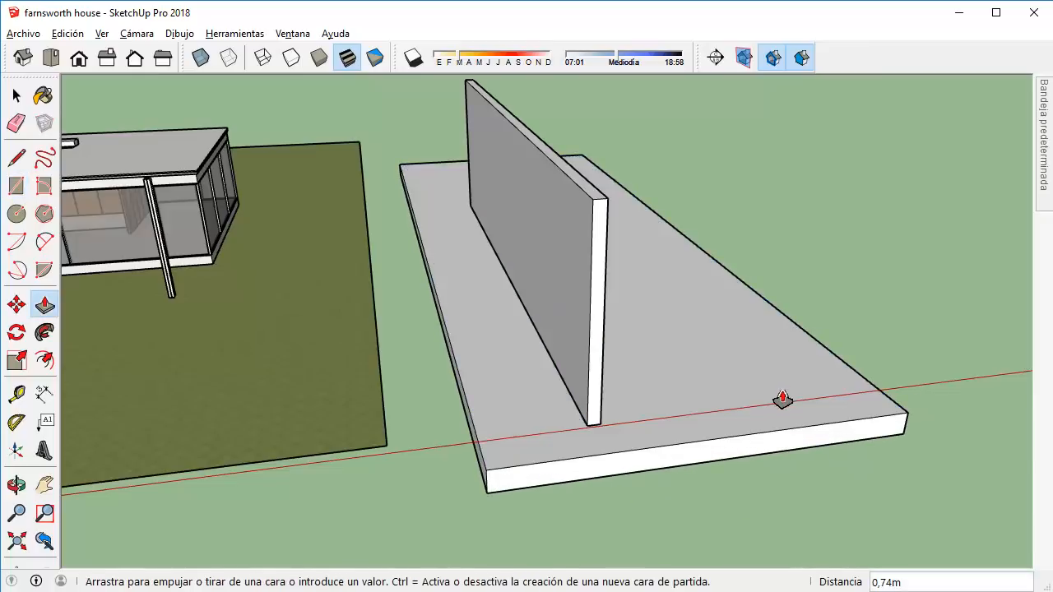
pyautogui.click(781, 399)
pyautogui.press('space')
# Open the wall group for editing and leave it again without changing its geometry.
pyautogui.moveTo(790, 348); pyautogui.dragTo(766, 299, button='middle')
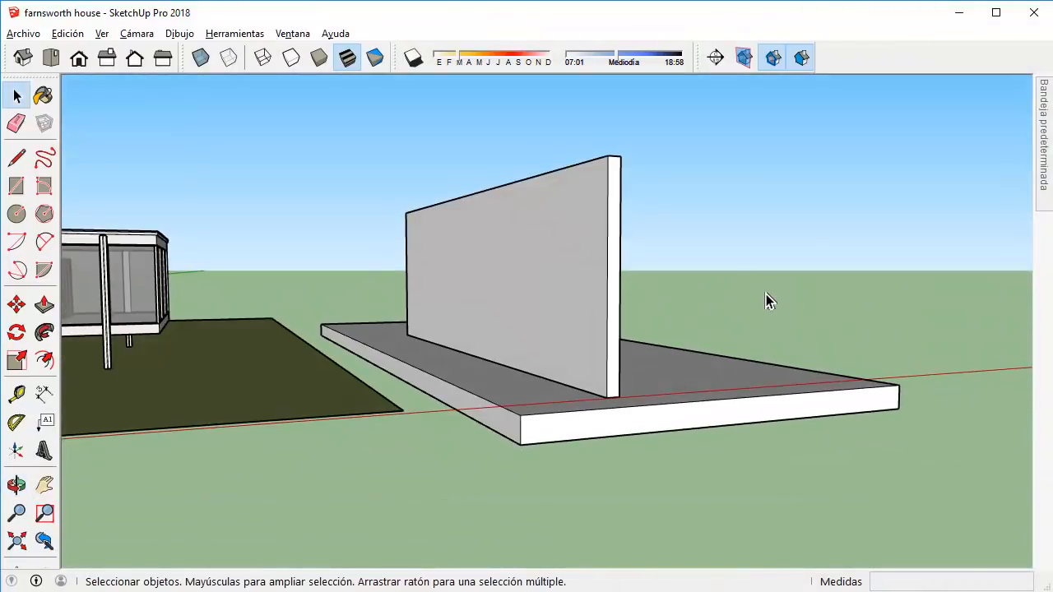
pyautogui.click(507, 259)
pyautogui.doubleClick(507, 257)
pyautogui.click(682, 216)
pyautogui.doubleClick(559, 235)
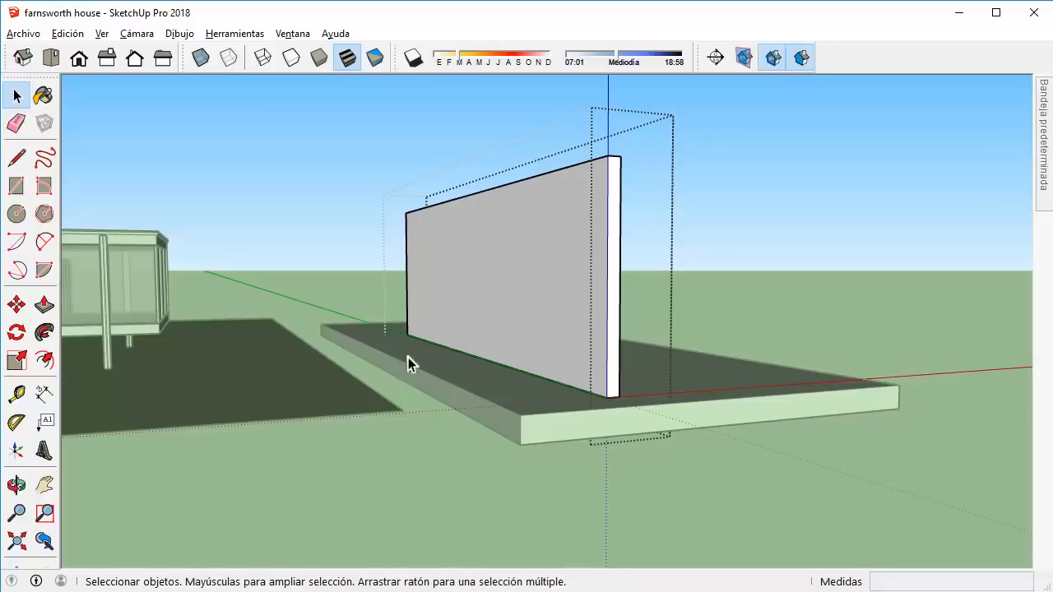
pyautogui.click(344, 452)
# Select the wall group, replace that selection with all of the slab's connected geometry, and inspect the slab from below.
pyautogui.moveTo(611, 311); pyautogui.dragTo(589, 332, button='middle')
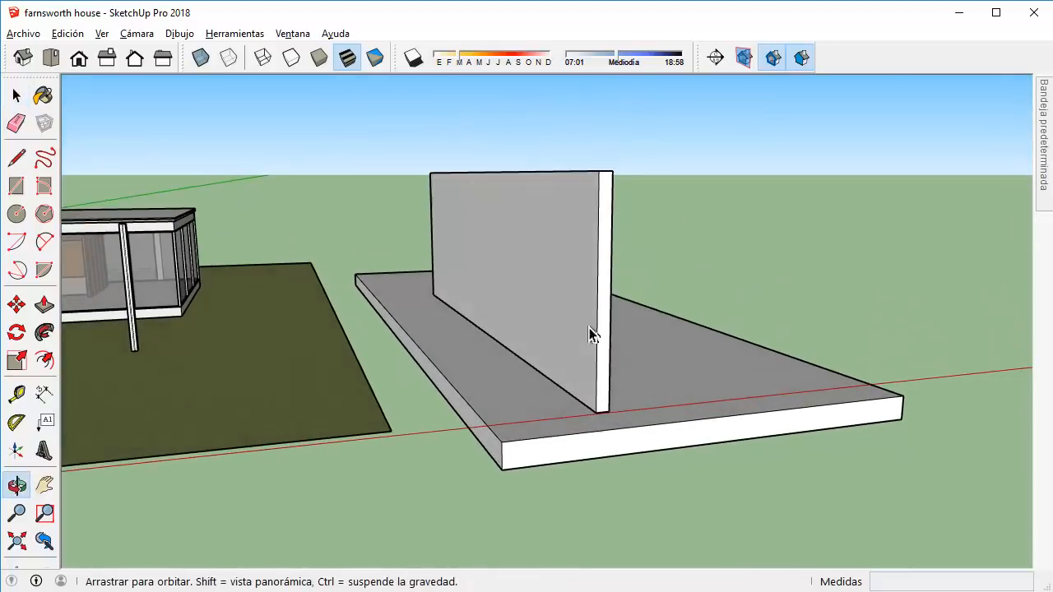
pyautogui.click(589, 333)
pyautogui.moveTo(493, 297); pyautogui.dragTo(457, 290, button='middle')
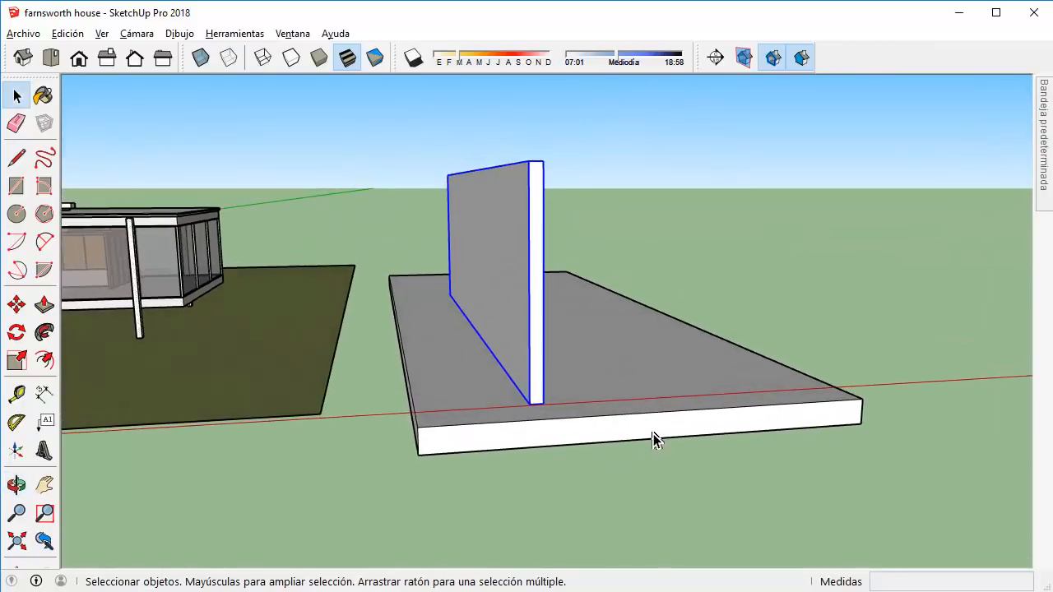
pyautogui.click(653, 434)
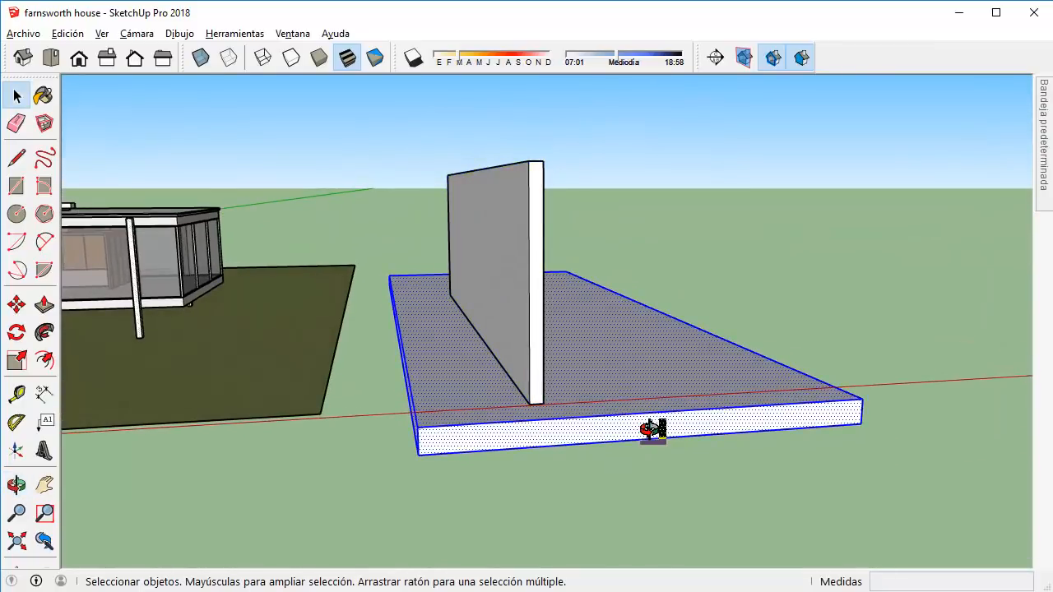
pyautogui.moveTo(650, 430); pyautogui.dragTo(704, 331, button='middle')
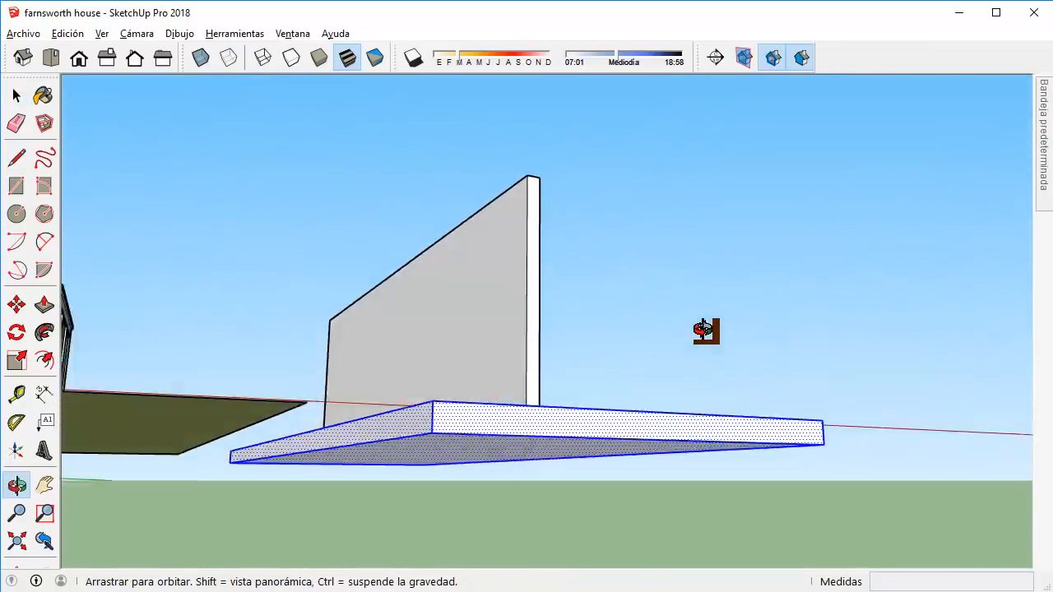
# Try to move the wall group along the red axis across the slab.
pyautogui.click(479, 225)
pyautogui.moveTo(529, 239); pyautogui.dragTo(159, 202, button='middle')
pyautogui.click(507, 286)
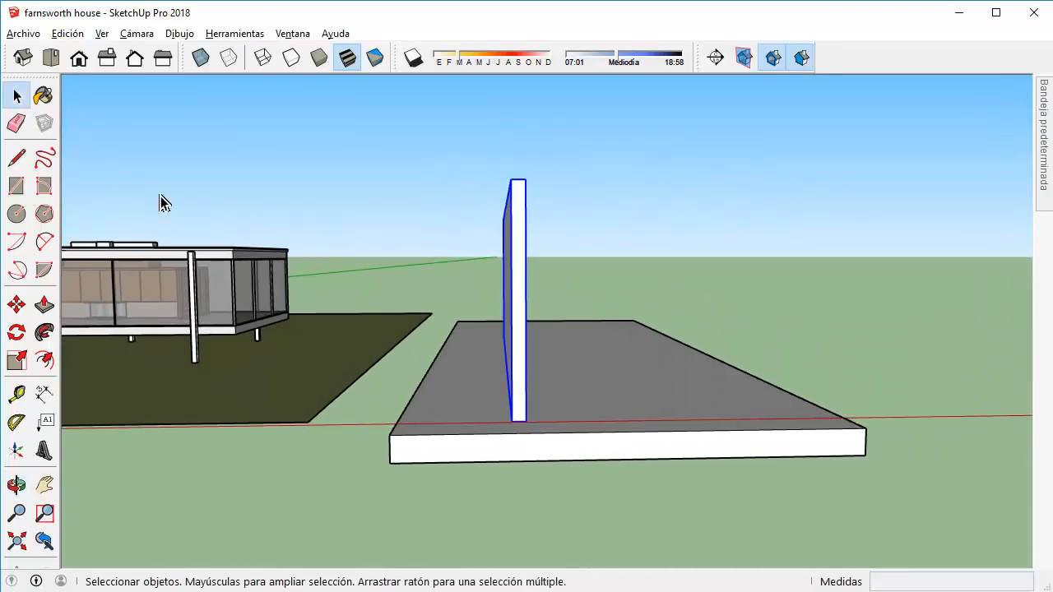
pyautogui.press('m')
pyautogui.click(531, 294)
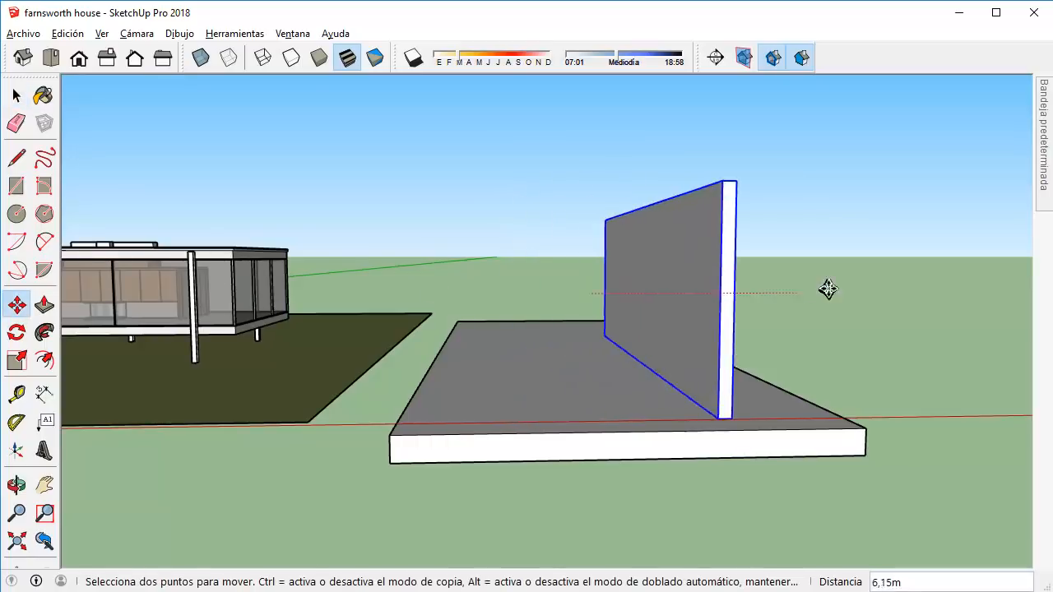
pyautogui.click(952, 293)
pyautogui.moveTo(939, 334); pyautogui.dragTo(857, 318, button='middle')
pyautogui.moveTo(426, 266); pyautogui.dragTo(423, 329, button='middle')
pyautogui.click(16, 96)
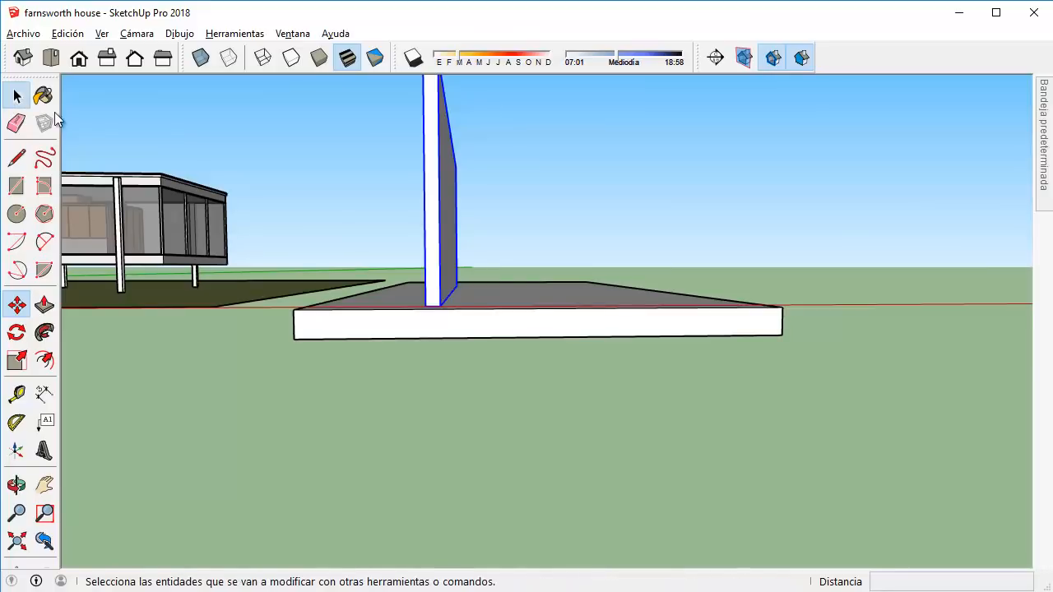
# Select the wall group to view its entity information, collapse Componentes and Esquema, expand the Capas list, and clear the selection.
pyautogui.moveTo(336, 209); pyautogui.dragTo(451, 288, button='middle')
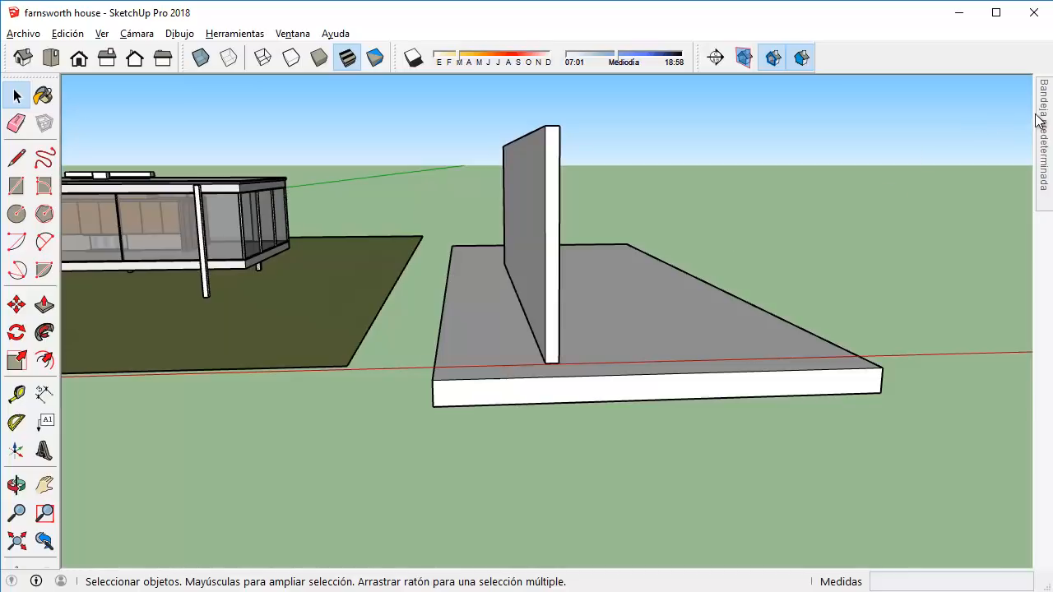
pyautogui.click(520, 156)
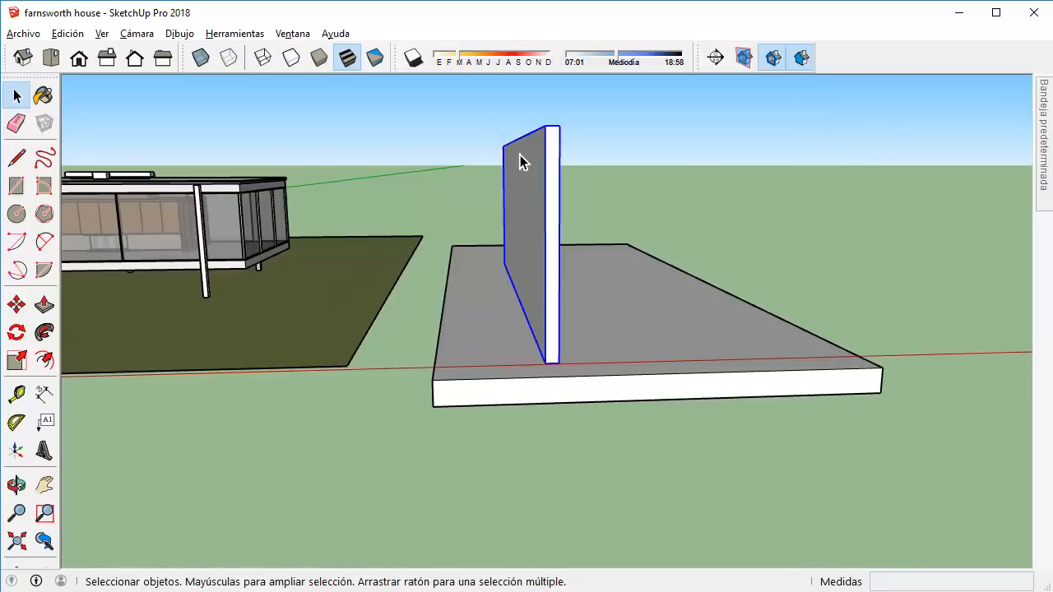
pyautogui.moveTo(1043, 134)
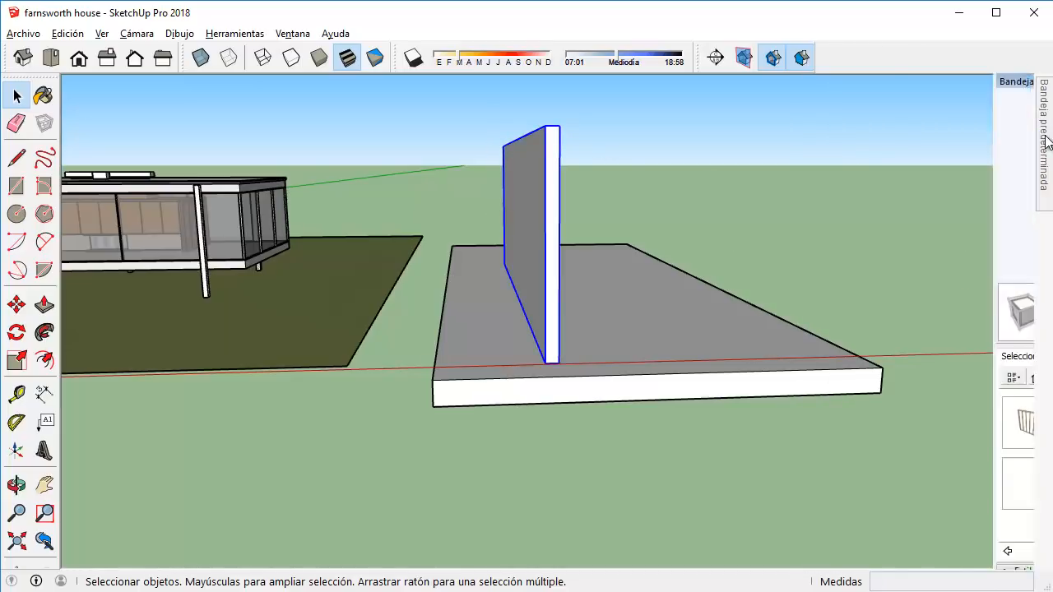
pyautogui.click(816, 275)
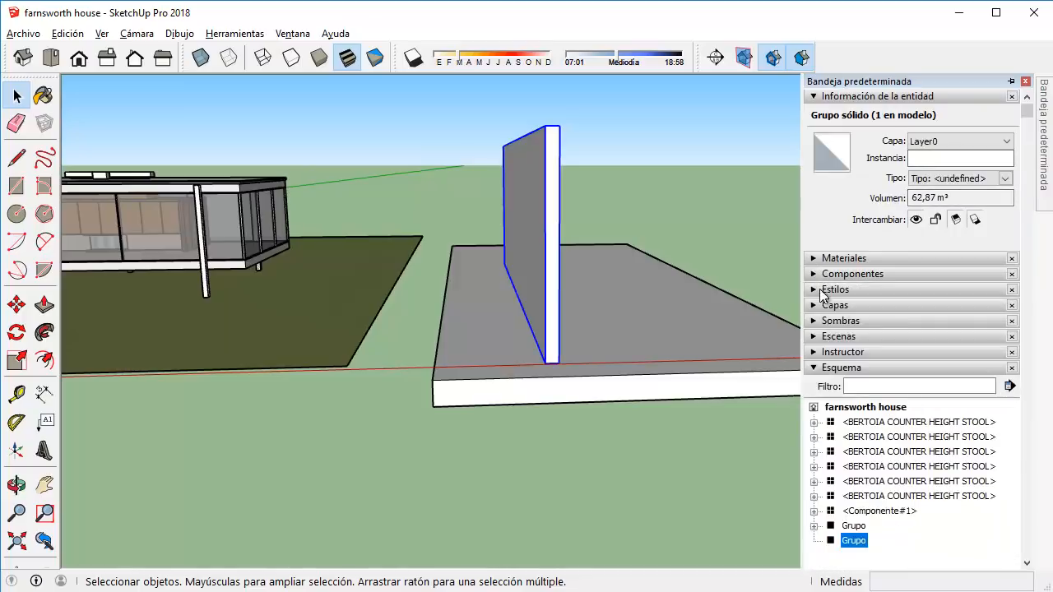
pyautogui.click(827, 369)
pyautogui.click(836, 306)
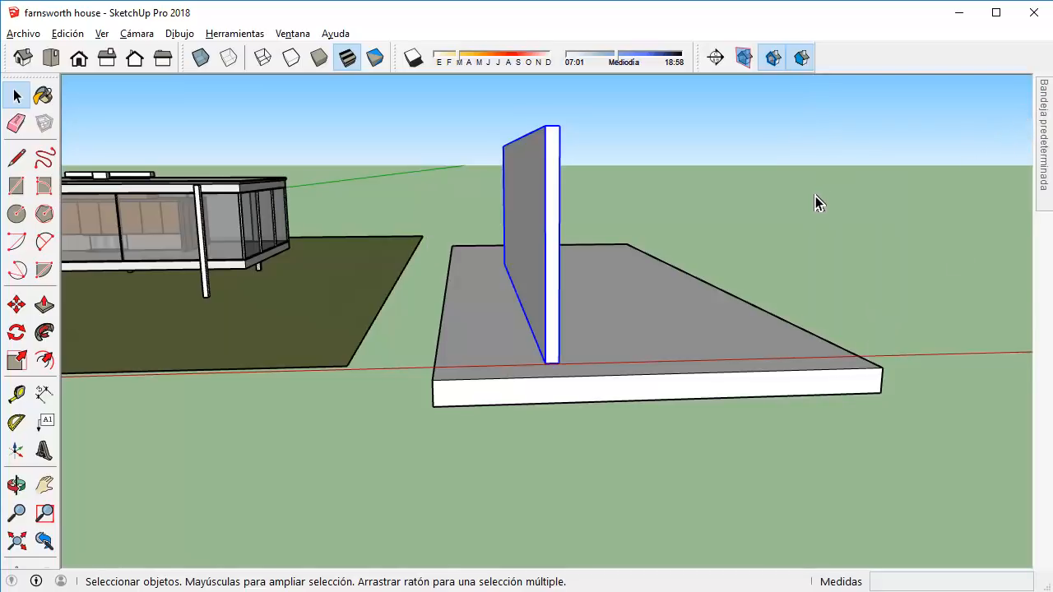
pyautogui.moveTo(1043, 160)
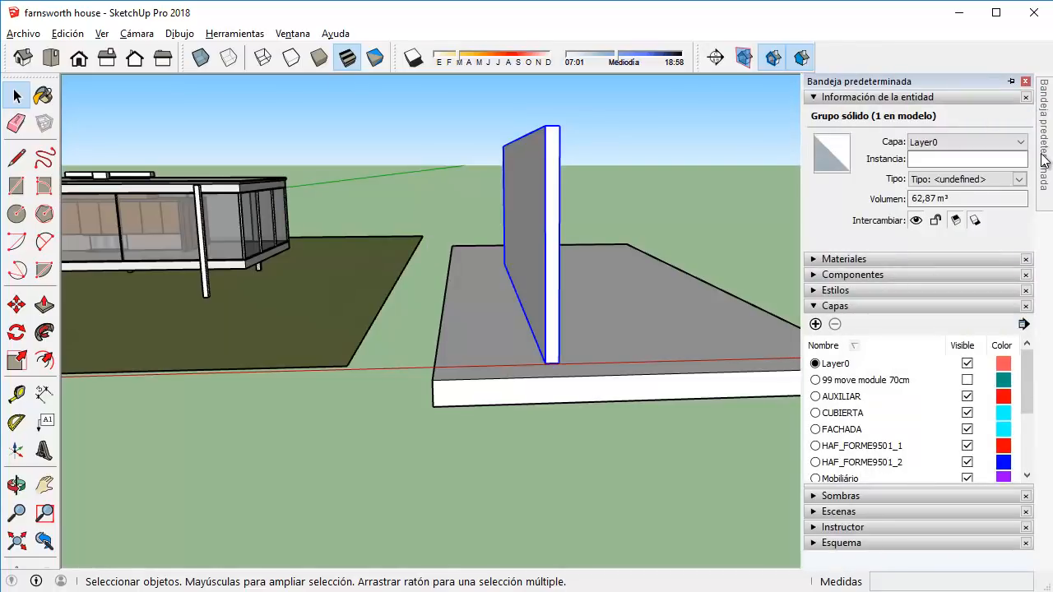
pyautogui.click(708, 234)
# Try to push or pull the large side face of the grouped wall from outside the group.
pyautogui.moveTo(533, 258); pyautogui.dragTo(520, 170, button='middle')
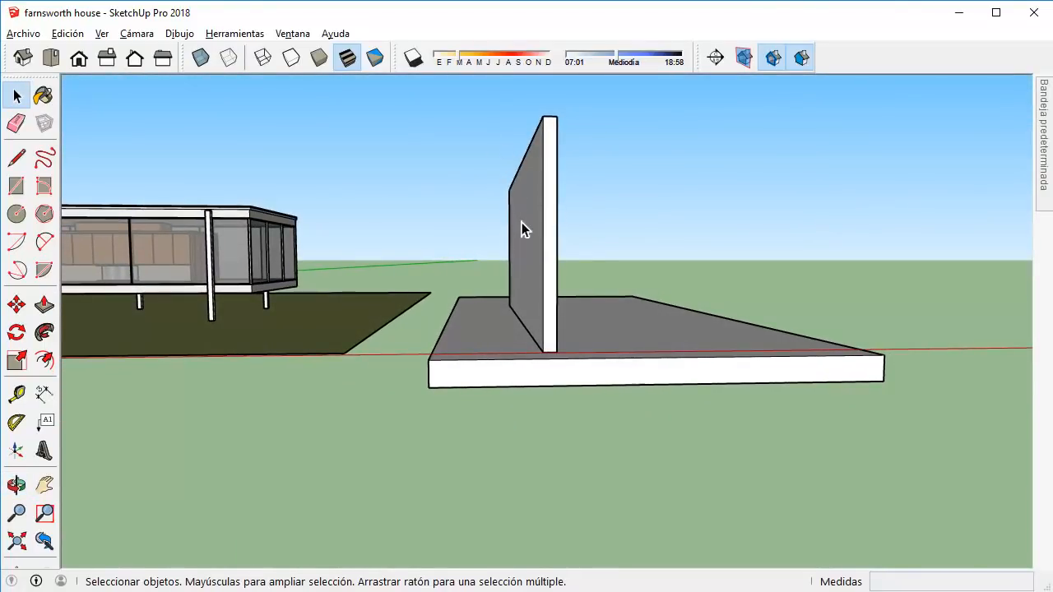
pyautogui.moveTo(521, 222); pyautogui.dragTo(614, 305, button='middle')
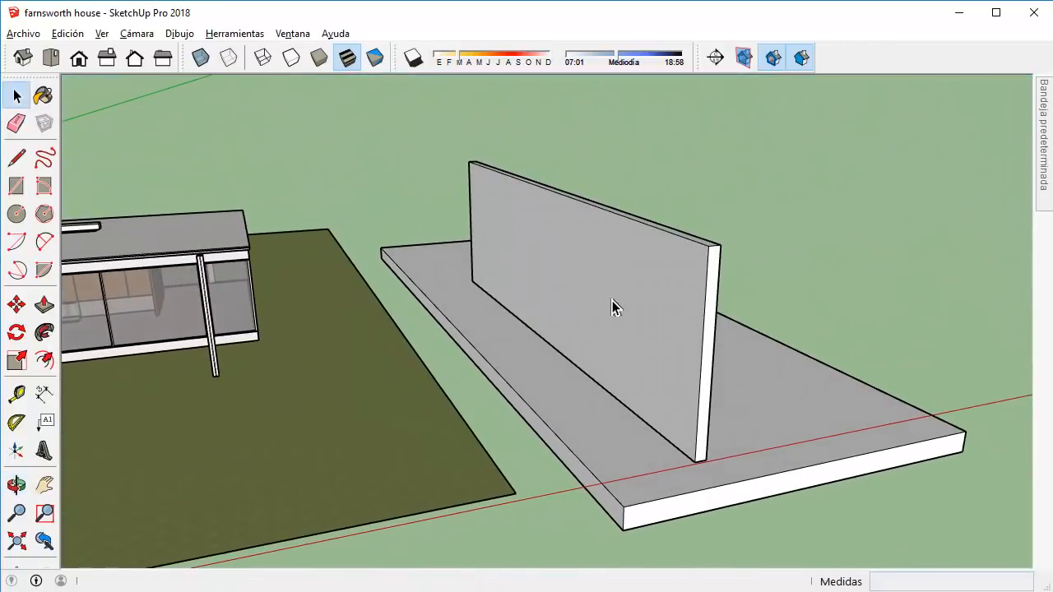
pyautogui.click(43, 305)
pyautogui.click(549, 291)
pyautogui.press('Escape')
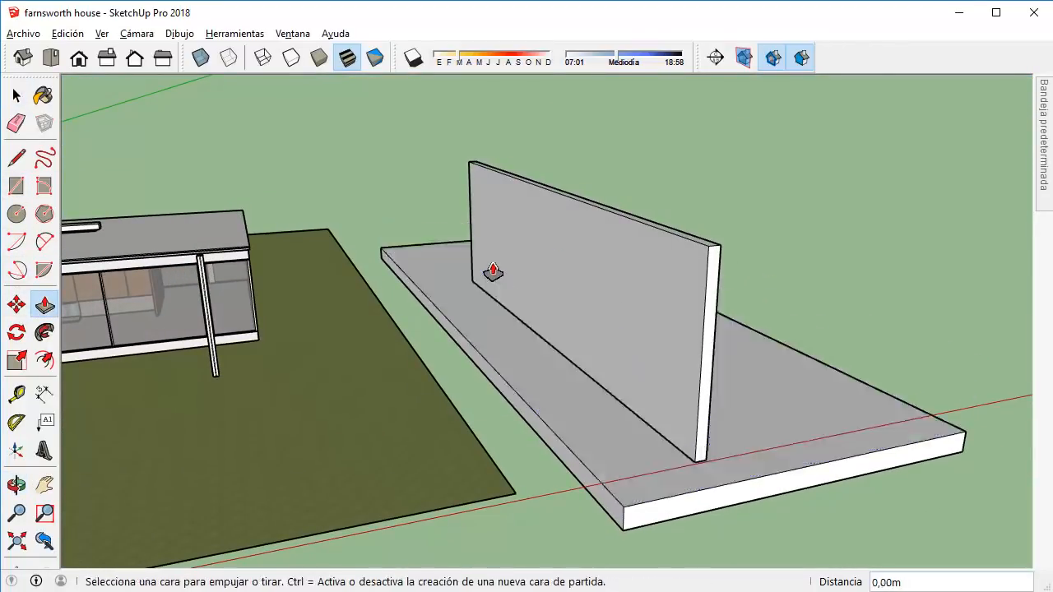
# Select the wall group on the slab, open it for editing, and close it again.
pyautogui.moveTo(453, 273); pyautogui.dragTo(441, 211, button='middle')
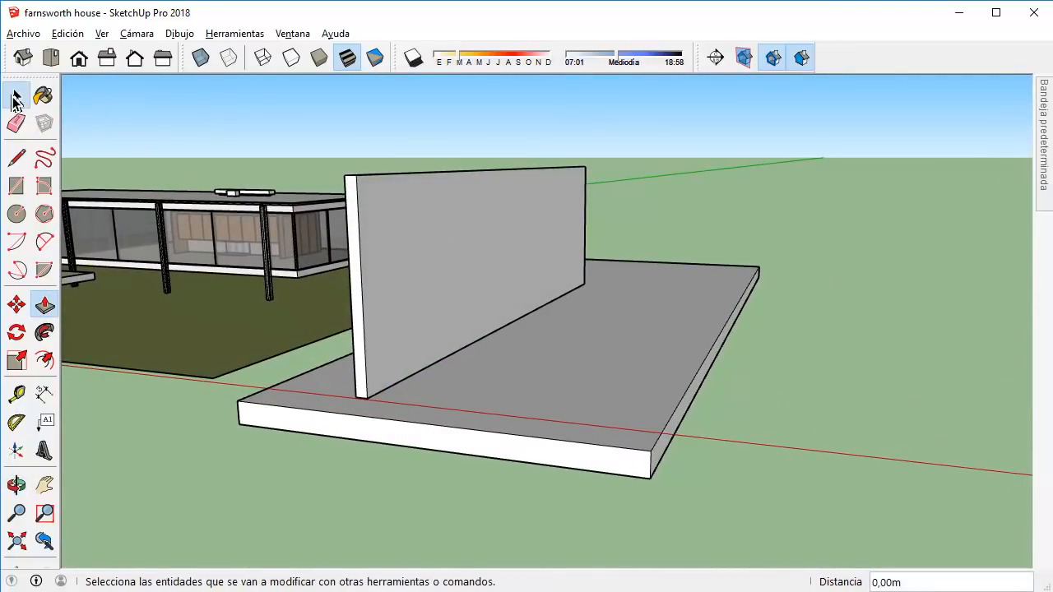
pyautogui.click(15, 99)
pyautogui.click(463, 189)
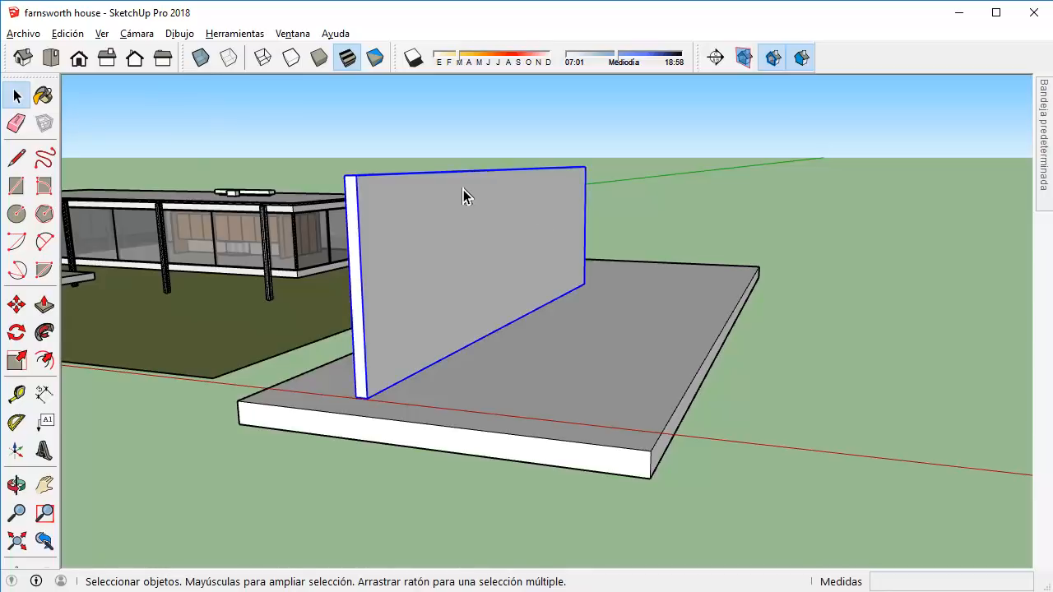
pyautogui.doubleClick(498, 175)
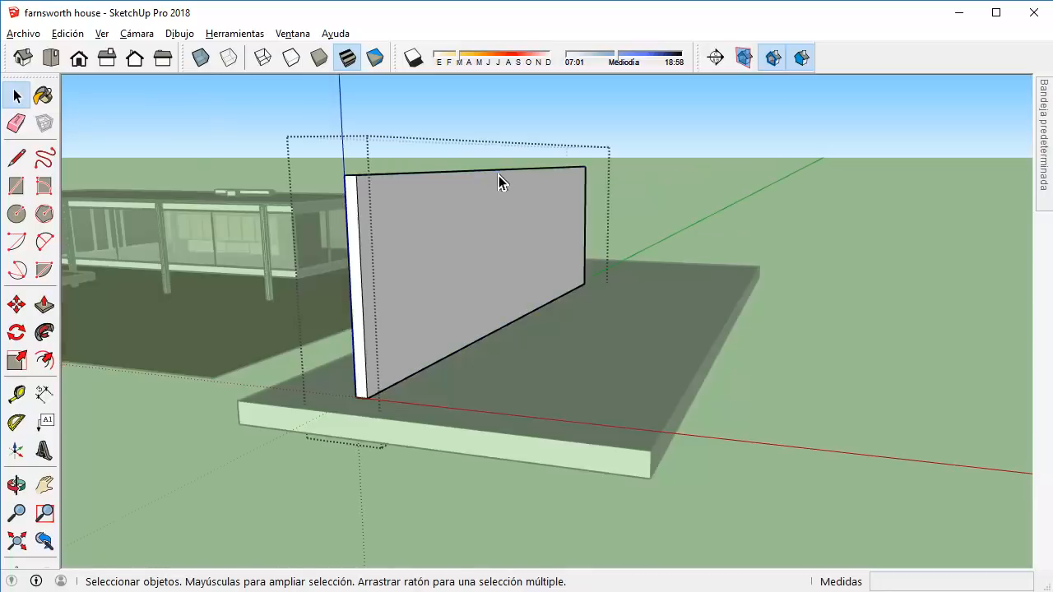
pyautogui.moveTo(453, 187); pyautogui.dragTo(394, 237, button='middle')
pyautogui.click(716, 189)
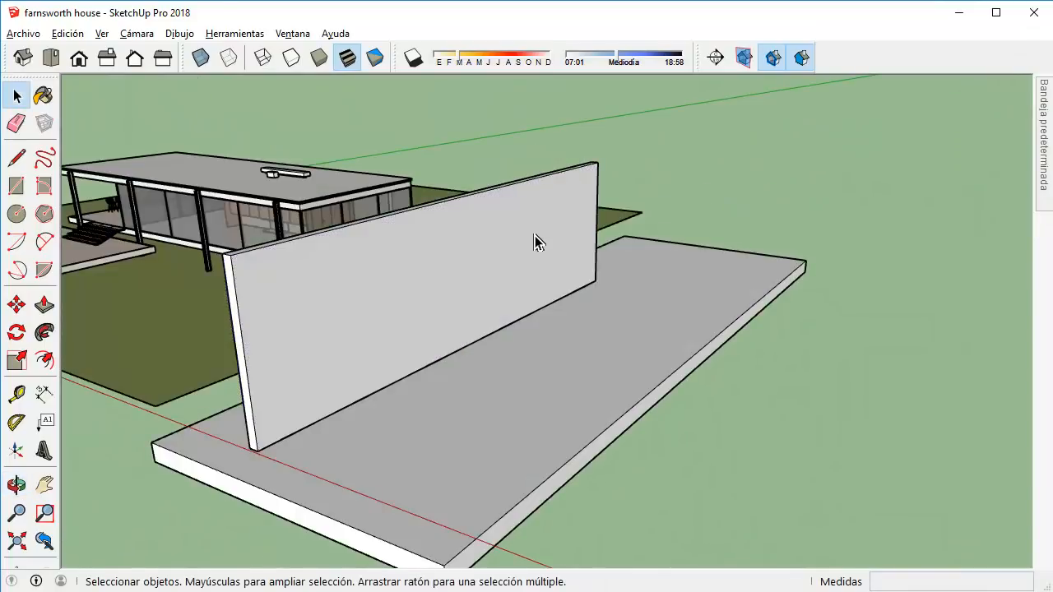
# Open the wall group for editing, try pushing or pulling its large side face, and undo that change.
pyautogui.doubleClick(555, 172)
pyautogui.press('p')
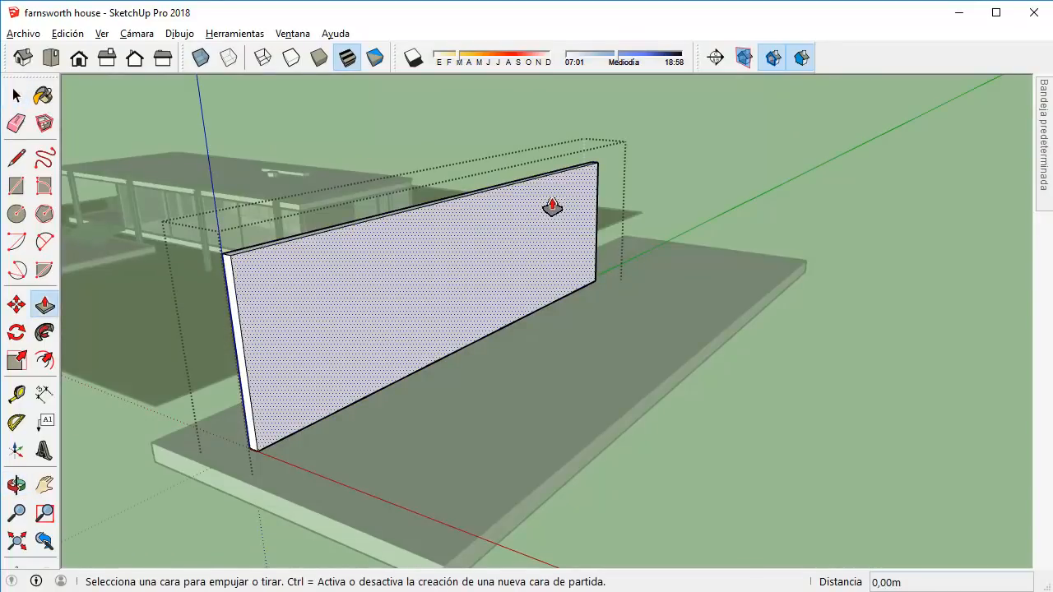
pyautogui.moveTo(550, 207); pyautogui.dragTo(765, 253)
pyautogui.hotkey('ctrl', 'z')
# Draw two closely spaced vertical lines across the full height of the wall's large face, near its far end.
pyautogui.press('l')
pyautogui.click(534, 311)
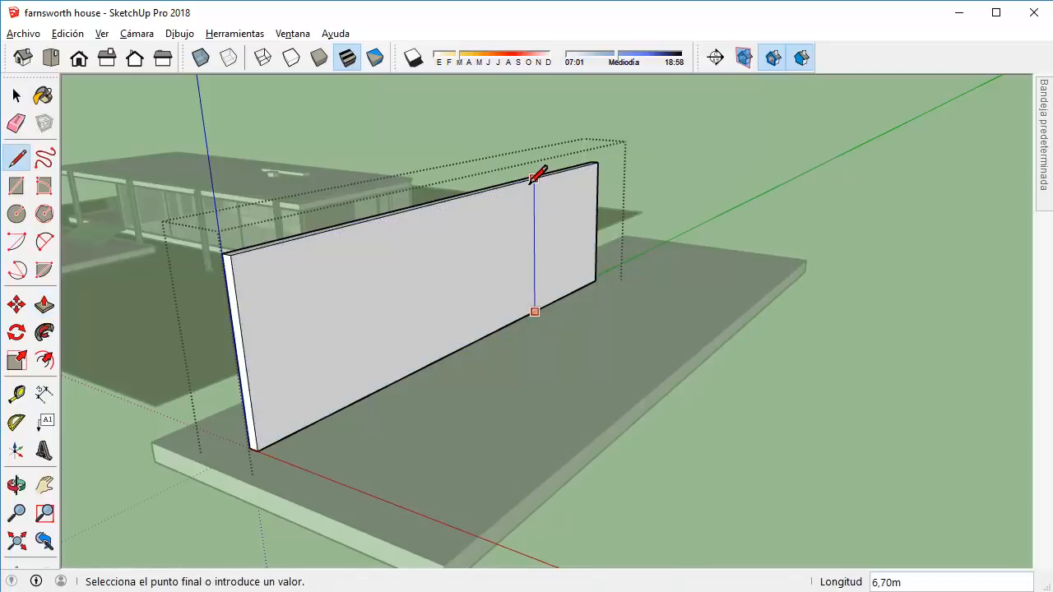
pyautogui.click(533, 178)
pyautogui.click(534, 179)
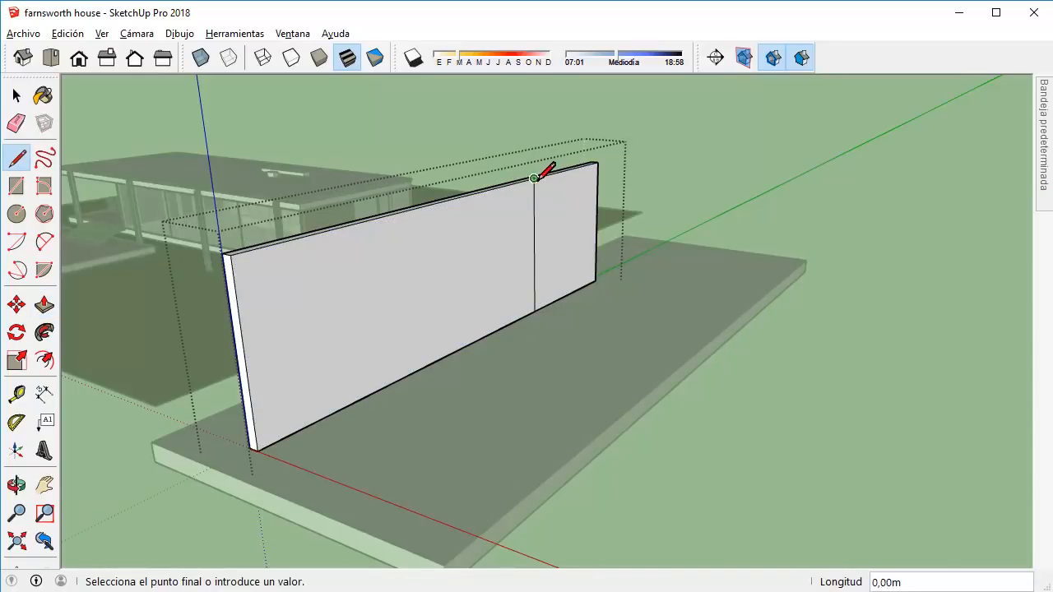
pyautogui.scroll(5, 534, 178)
pyautogui.press('Escape')
pyautogui.click(515, 178)
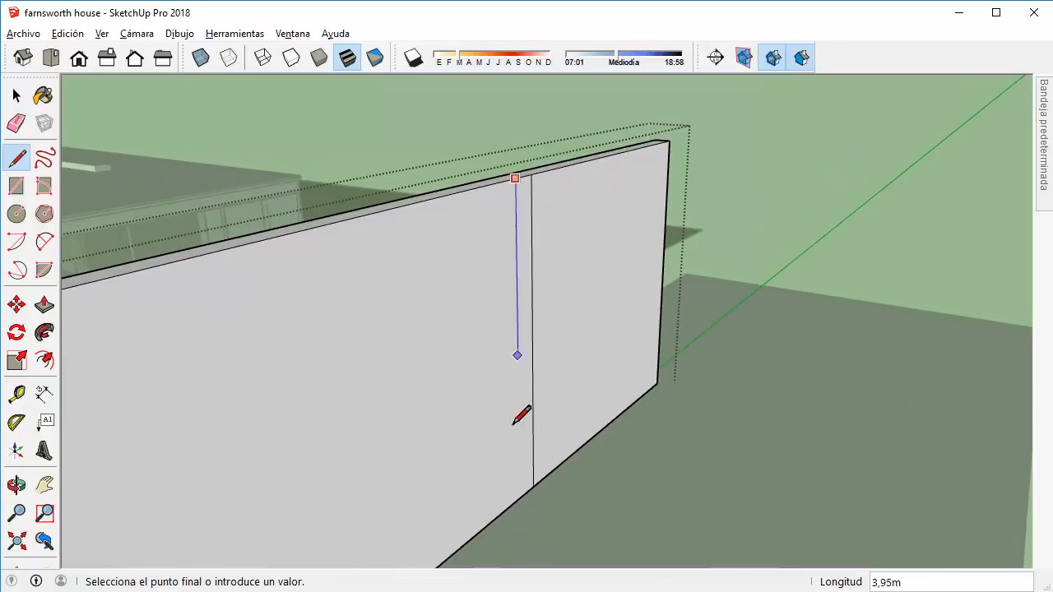
pyautogui.click(519, 497)
# Pull the narrow strip between the two lines out over the slab as a perpendicular wall, and close the group.
pyautogui.press('p')
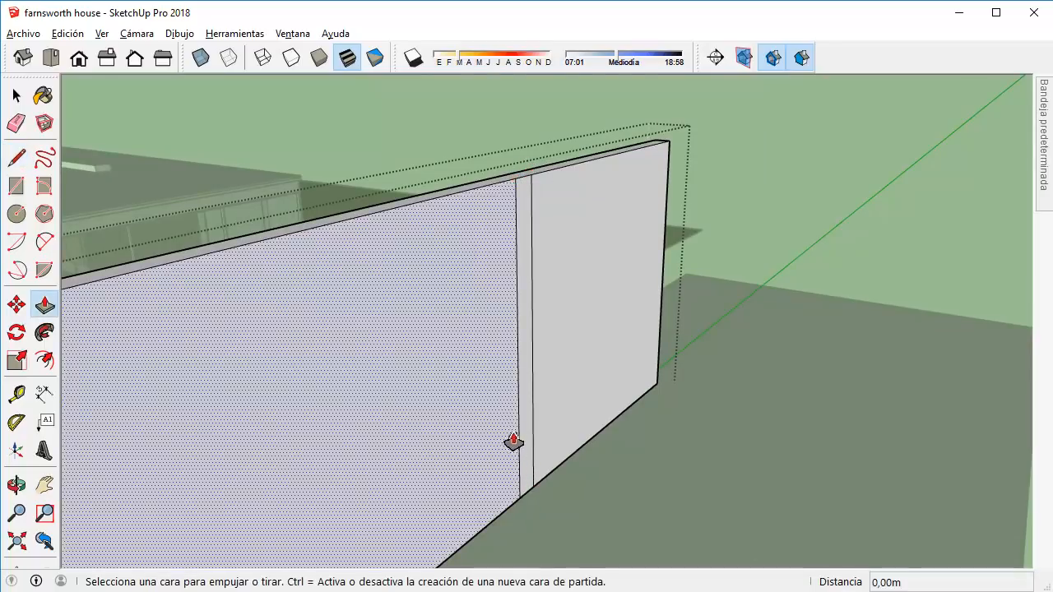
pyautogui.click(524, 381)
pyautogui.scroll(-3, 525, 381)
pyautogui.click(729, 452)
pyautogui.scroll(-1, 729, 451)
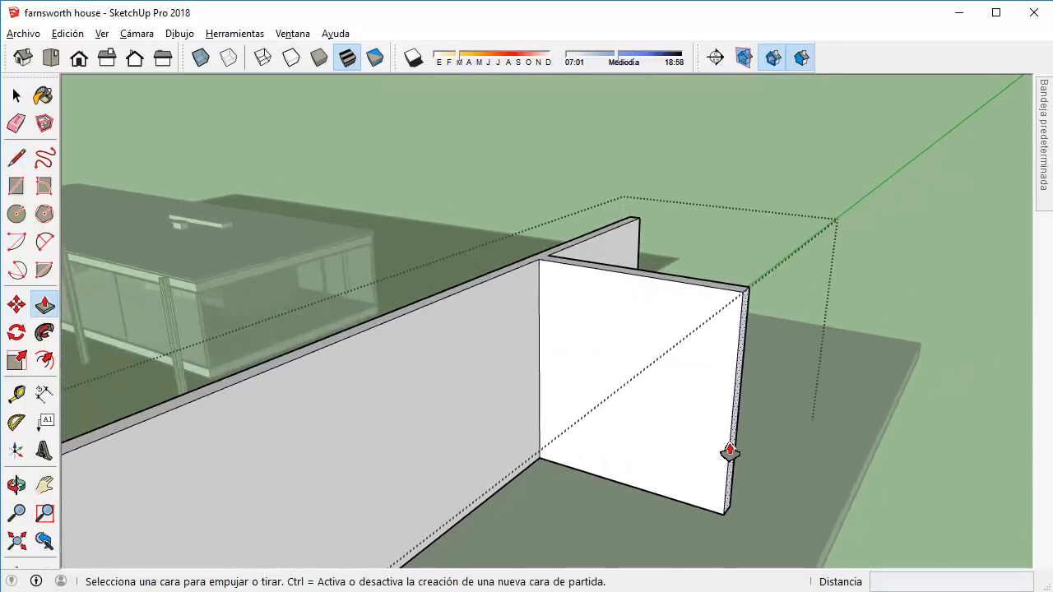
pyautogui.scroll(-2, 729, 451)
pyautogui.click(18, 96)
pyautogui.click(487, 151)
pyautogui.scroll(-2, 488, 155)
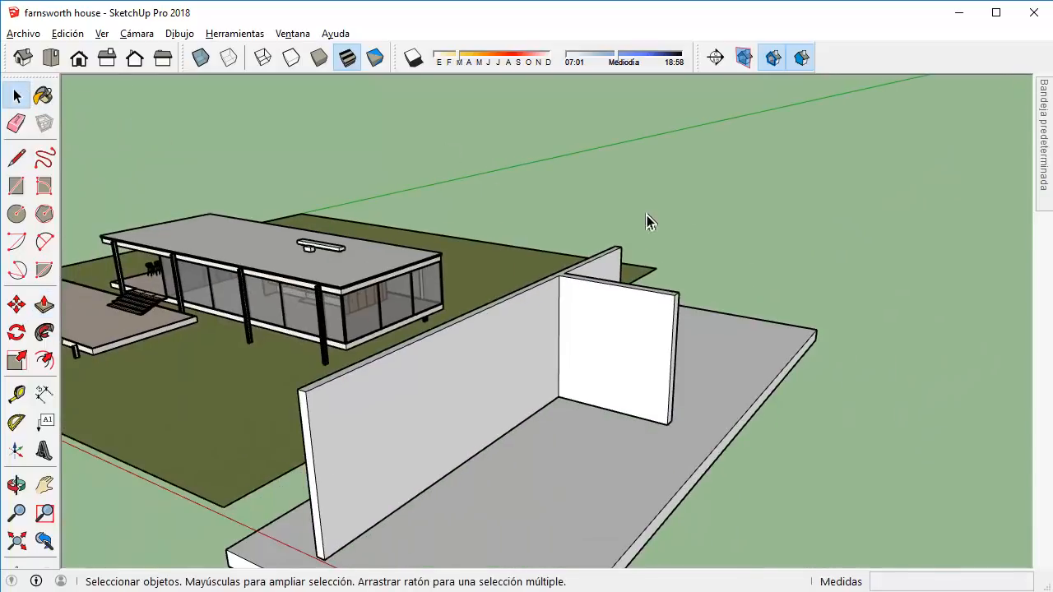
# Explode the wall group standing on the slab and clear the selection.
pyautogui.moveTo(640, 298); pyautogui.dragTo(617, 347, button='middle')
pyautogui.scroll(-2, 618, 347)
pyautogui.scroll(2, 619, 347)
pyautogui.scroll(-3, 619, 347)
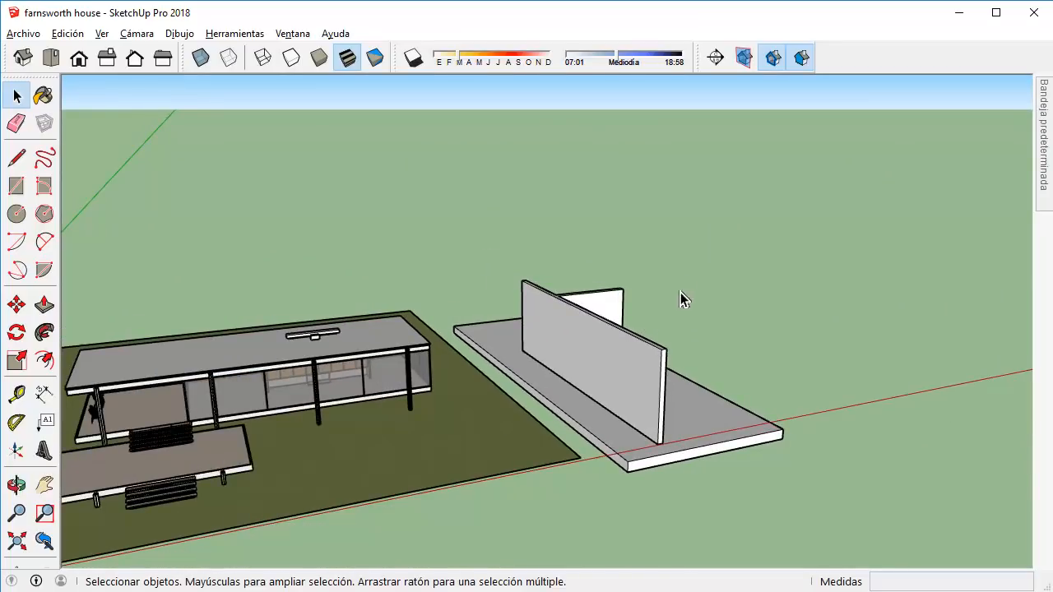
pyautogui.scroll(4, 655, 354)
pyautogui.click(653, 379)
pyautogui.moveTo(639, 371); pyautogui.dragTo(607, 299, button='middle')
pyautogui.scroll(2, 563, 298)
pyautogui.rightClick(599, 281)
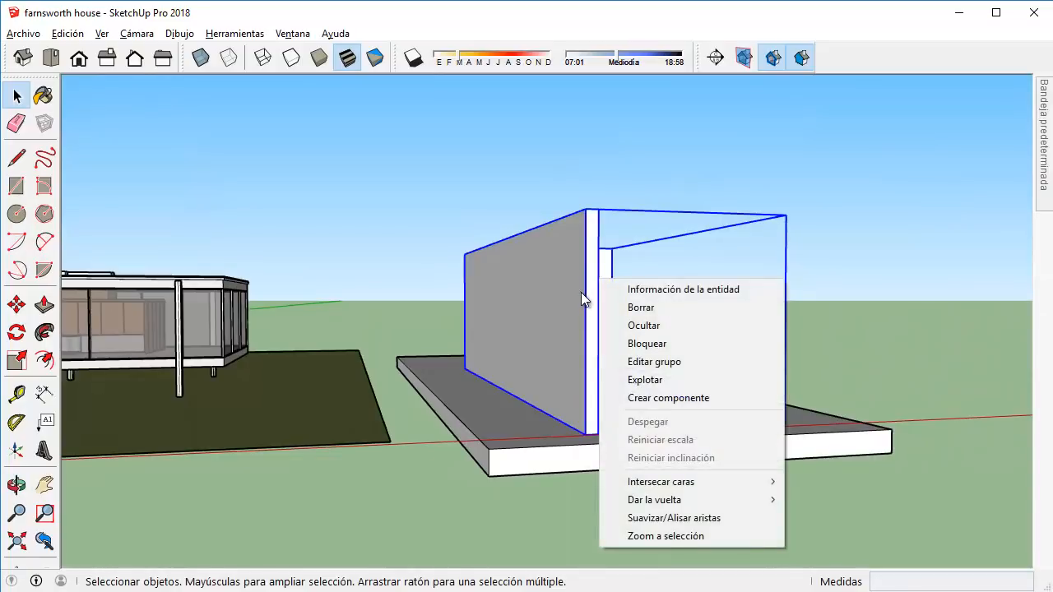
pyautogui.click(644, 379)
pyautogui.click(717, 337)
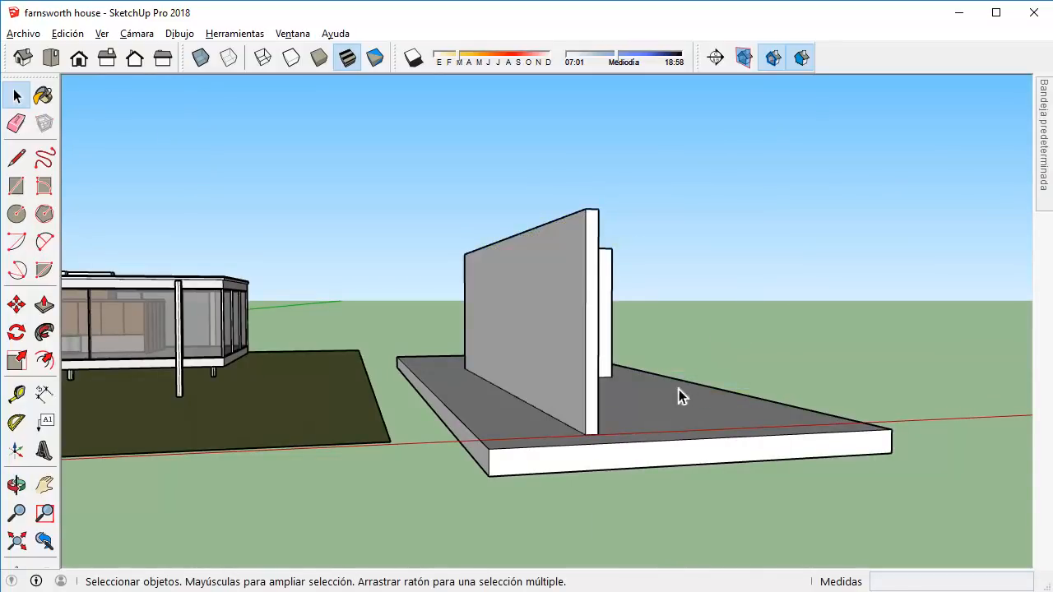
# Select all connected geometry of the exploded wall and slab, select only the slab's top face, and undo the explosion.
pyautogui.moveTo(679, 389); pyautogui.dragTo(479, 362, button='middle')
pyautogui.click(582, 429)
pyautogui.scroll(-2, 580, 429)
pyautogui.tripleClick(524, 324)
pyautogui.scroll(2, 518, 347)
pyautogui.moveTo(551, 364); pyautogui.dragTo(519, 354, button='middle')
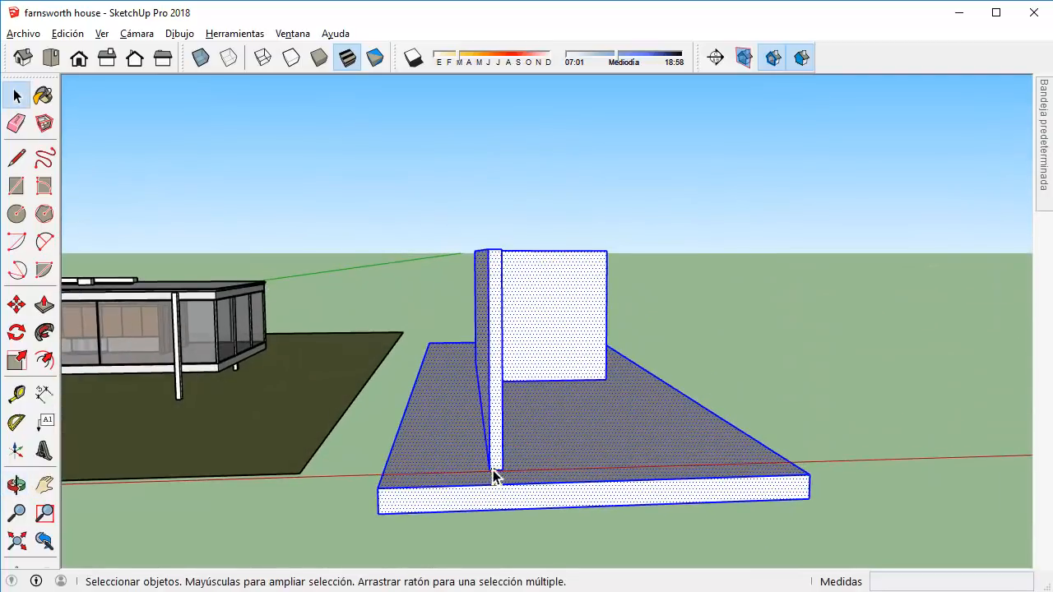
pyautogui.moveTo(493, 469); pyautogui.dragTo(614, 474, button='middle')
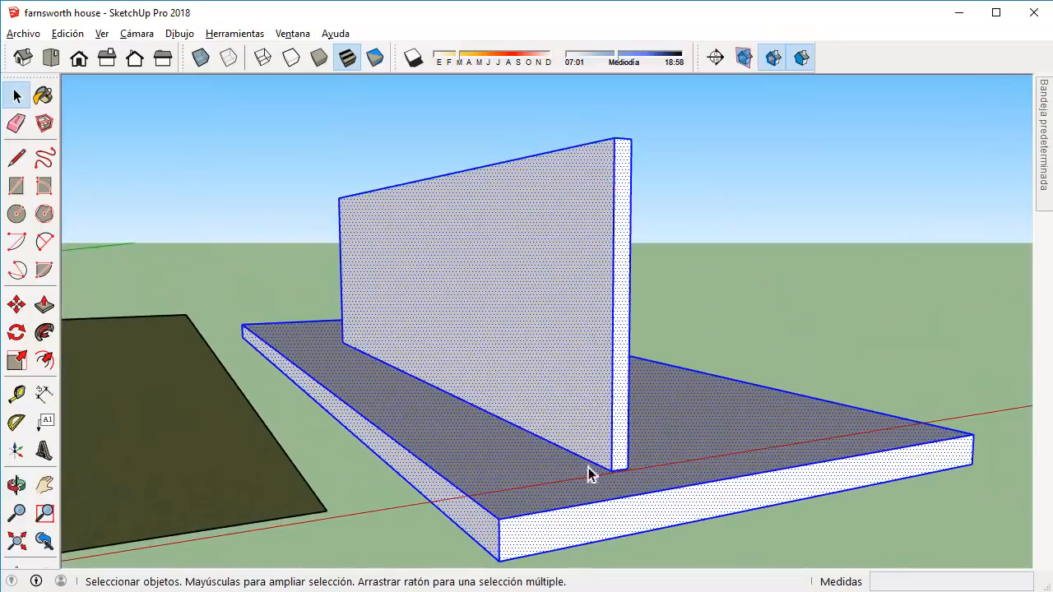
pyautogui.click(539, 457)
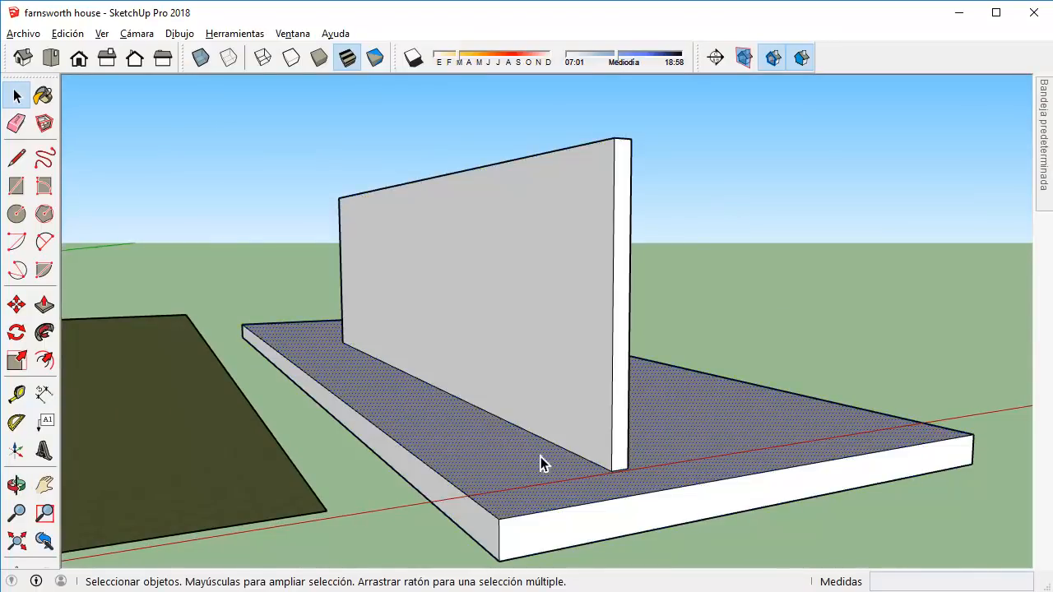
pyautogui.moveTo(539, 457); pyautogui.dragTo(415, 452, button='middle')
pyautogui.click(800, 316)
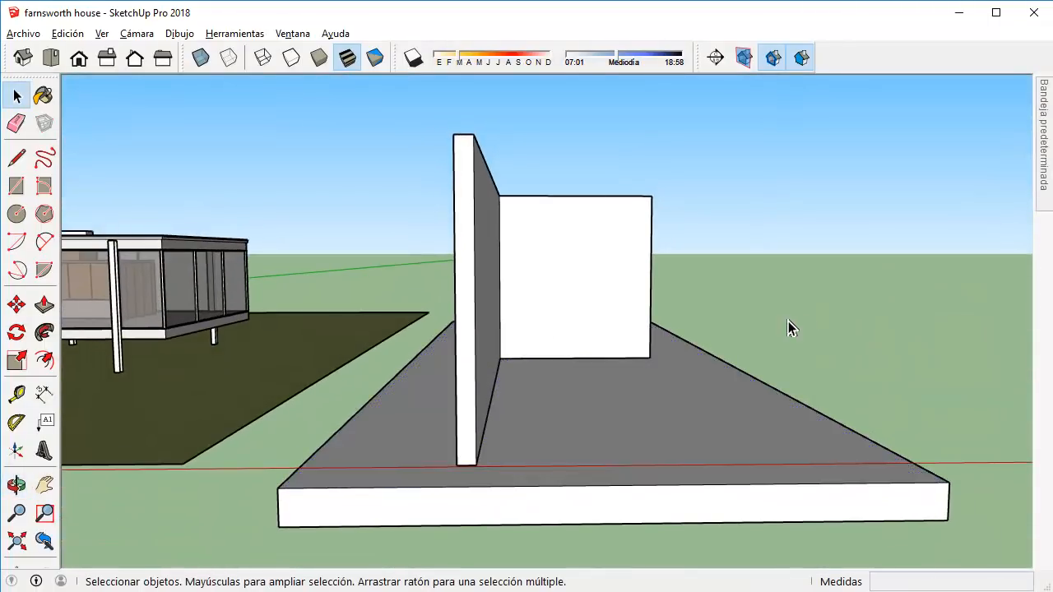
# Select the wall group, clear the selection, and examine the line where its base meets the slab.
pyautogui.moveTo(444, 360)
pyautogui.mouseDown(button='middle')
pyautogui.moveTo(463, 355)
pyautogui.moveTo(444, 367)
pyautogui.mouseUp(button='middle')
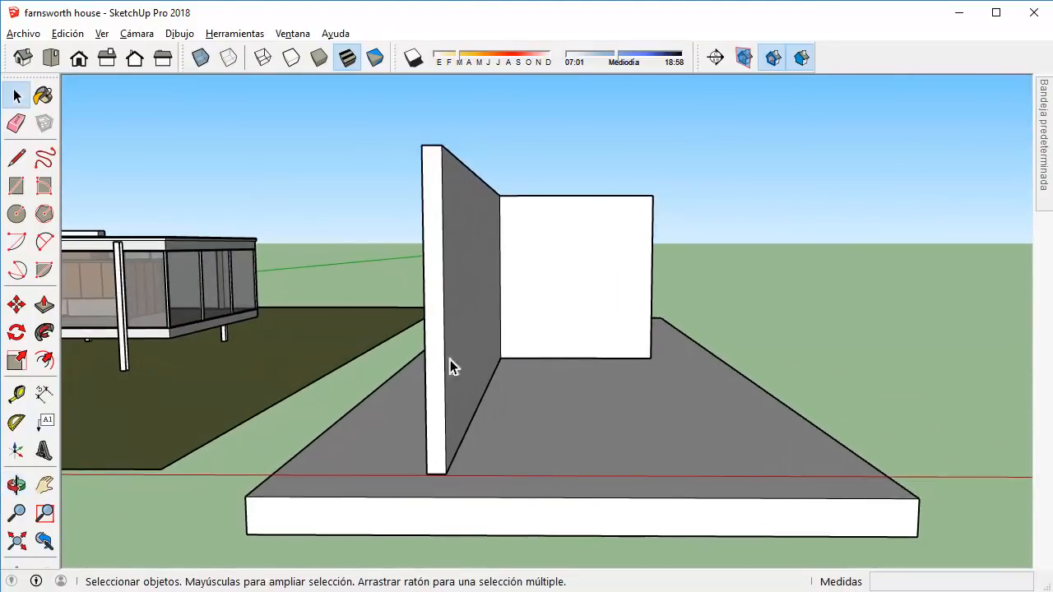
pyautogui.click(480, 291)
pyautogui.scroll(4, 449, 458)
pyautogui.click(728, 277)
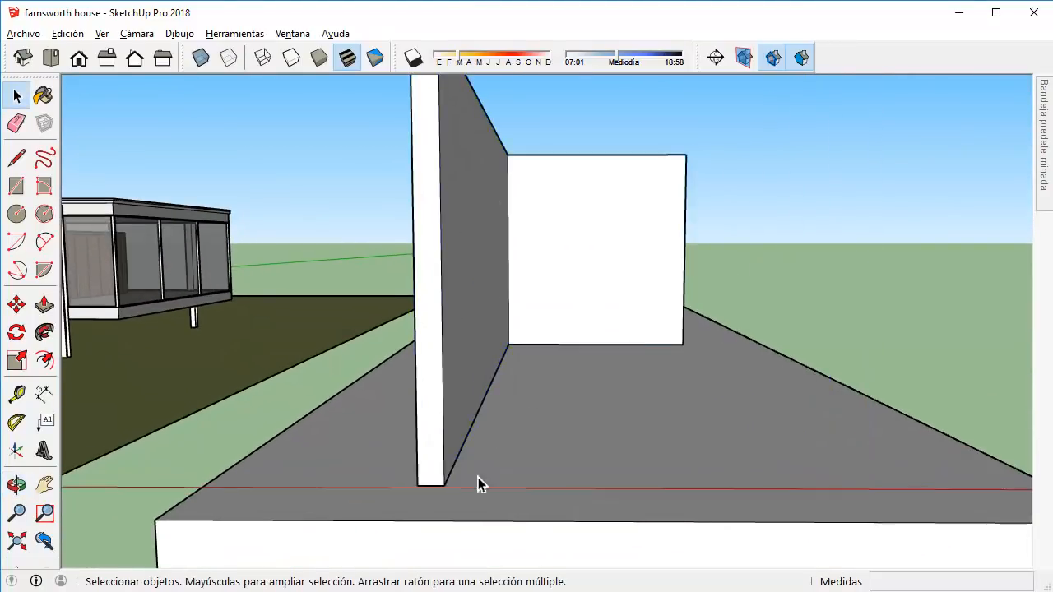
pyautogui.scroll(3, 438, 484)
pyautogui.scroll(-4, 504, 325)
# Explode the wall group to compare its base edges against the slab, and undo the explosion.
pyautogui.click(495, 263)
pyautogui.rightClick(494, 263)
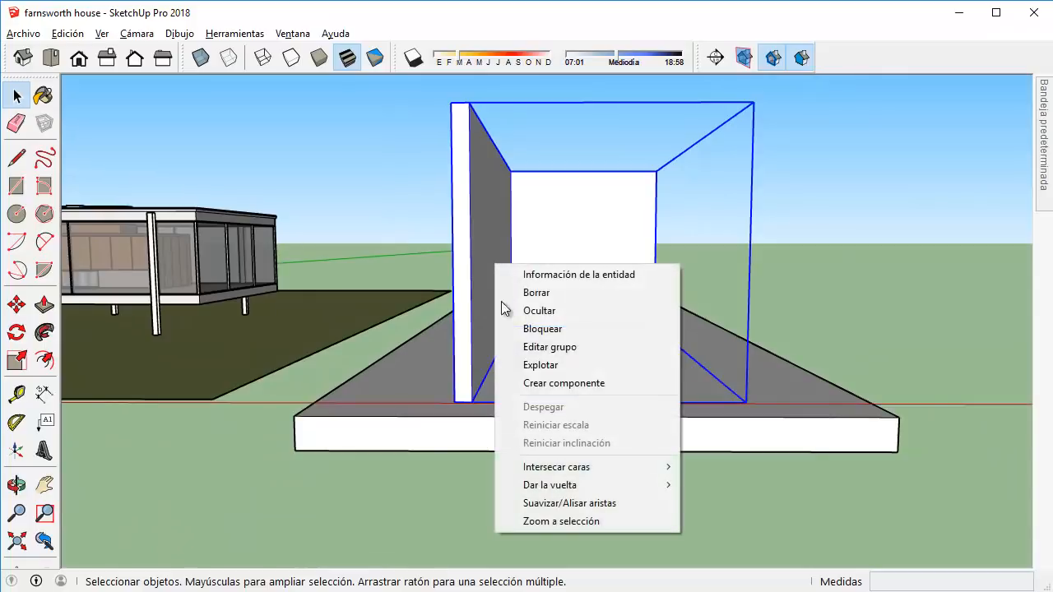
pyautogui.click(545, 366)
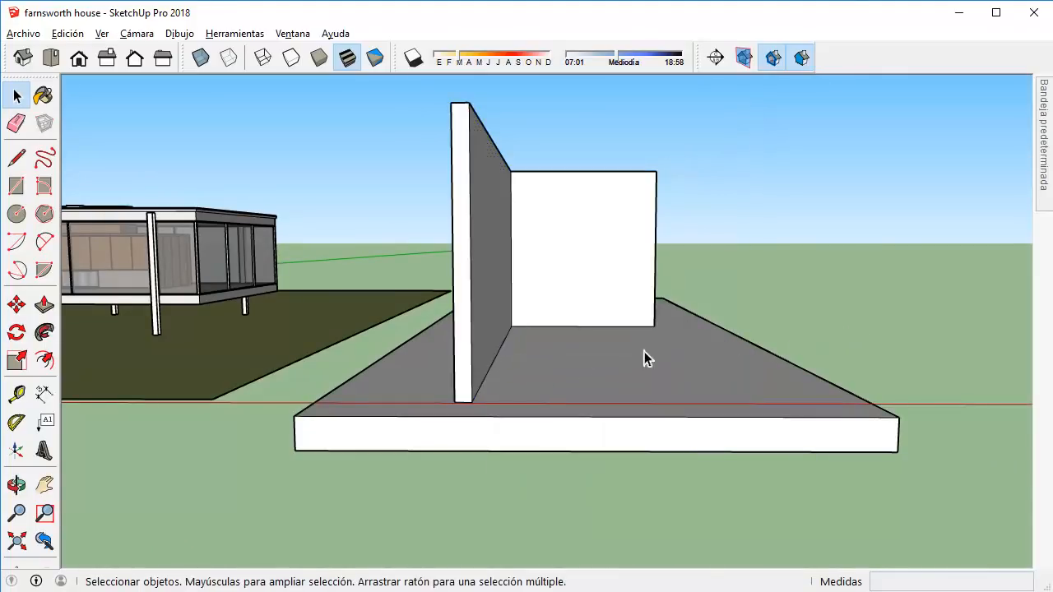
pyautogui.scroll(4, 489, 385)
pyautogui.scroll(-1, 466, 395)
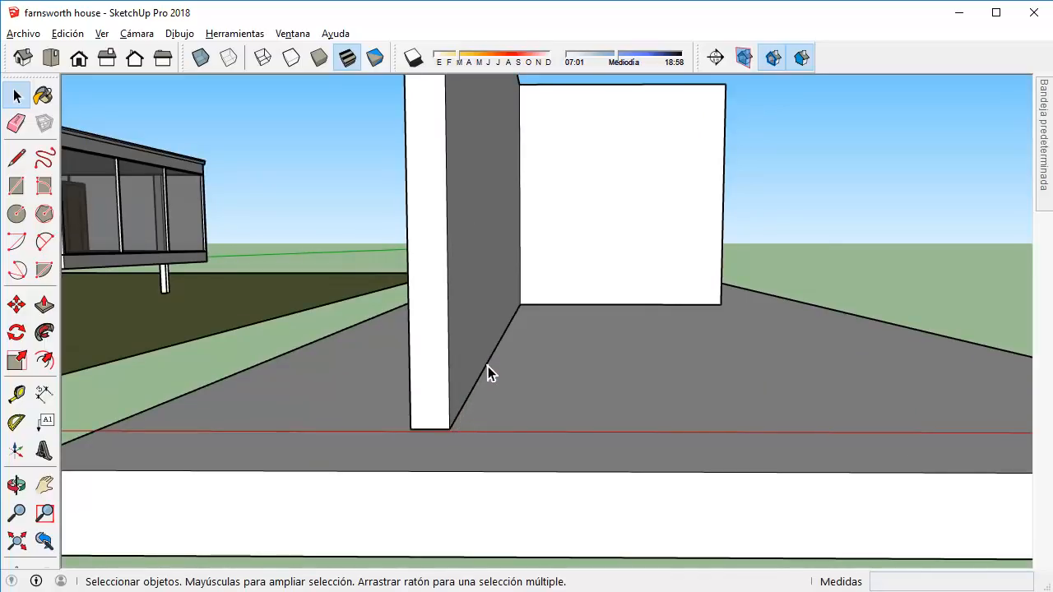
pyautogui.scroll(-2, 560, 323)
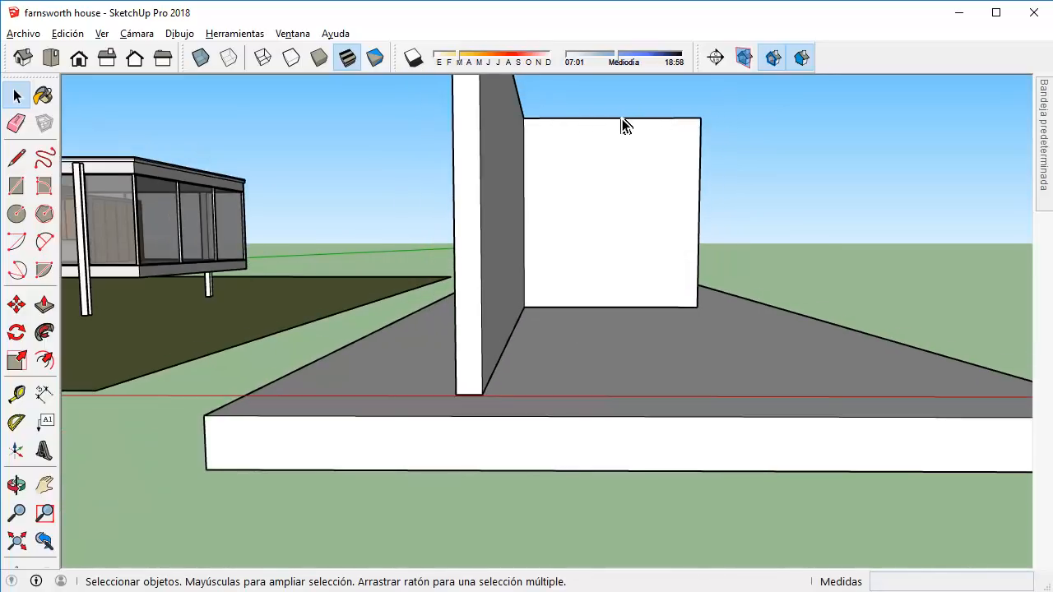
# Examine the vertical corner edge where the perpendicular wall meets the long wall.
pyautogui.moveTo(569, 190); pyautogui.dragTo(479, 200, button='middle')
pyautogui.scroll(3, 479, 200)
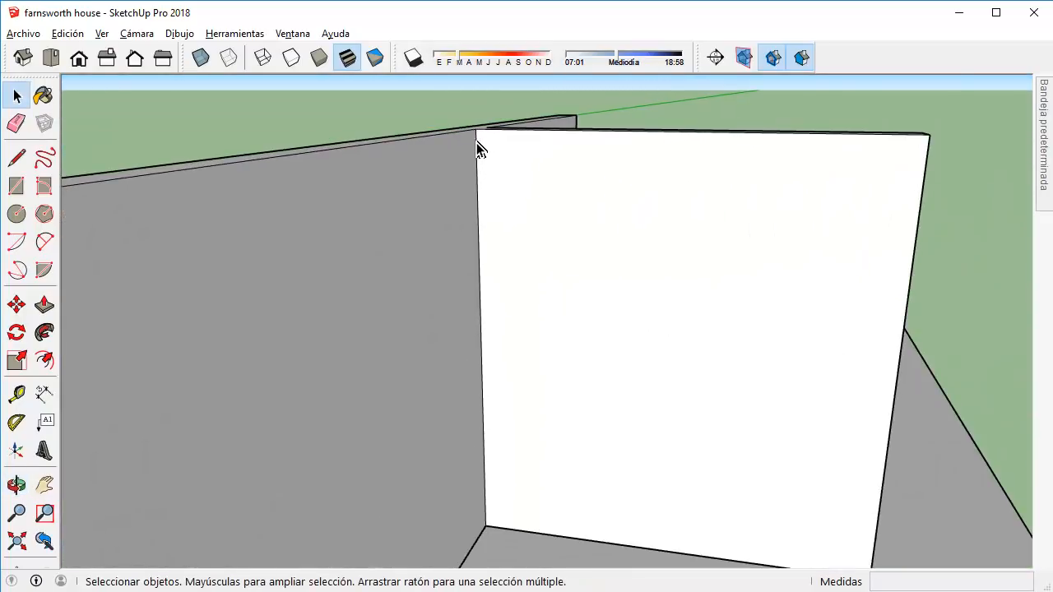
pyautogui.scroll(-2, 477, 255)
pyautogui.scroll(-2, 477, 249)
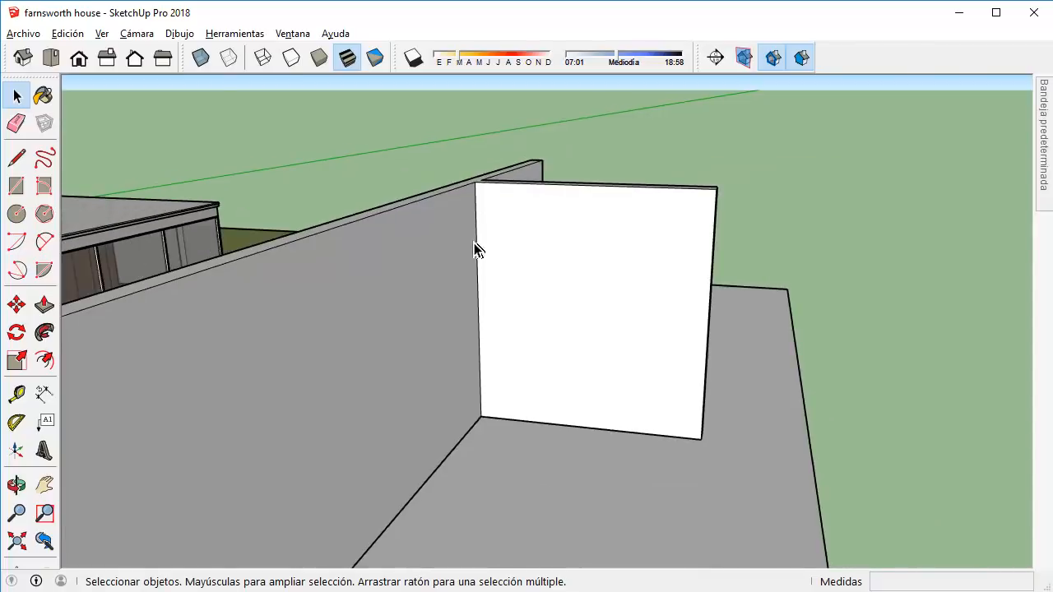
# Explode the wall group once more, check the edge between the long wall and the slab, and undo the explosion.
pyautogui.moveTo(477, 249); pyautogui.dragTo(647, 274, button='middle')
pyautogui.scroll(4, 538, 333)
pyautogui.click(634, 275)
pyautogui.scroll(2, 573, 283)
pyautogui.rightClick(573, 282)
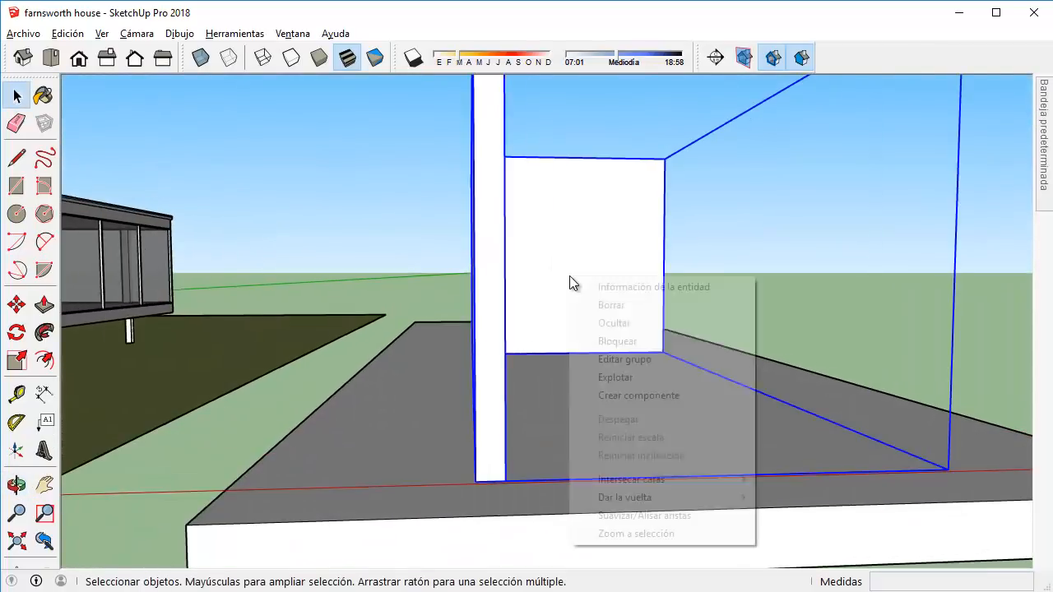
pyautogui.click(635, 380)
pyautogui.moveTo(612, 382); pyautogui.dragTo(538, 401, button='middle')
pyautogui.click(522, 437)
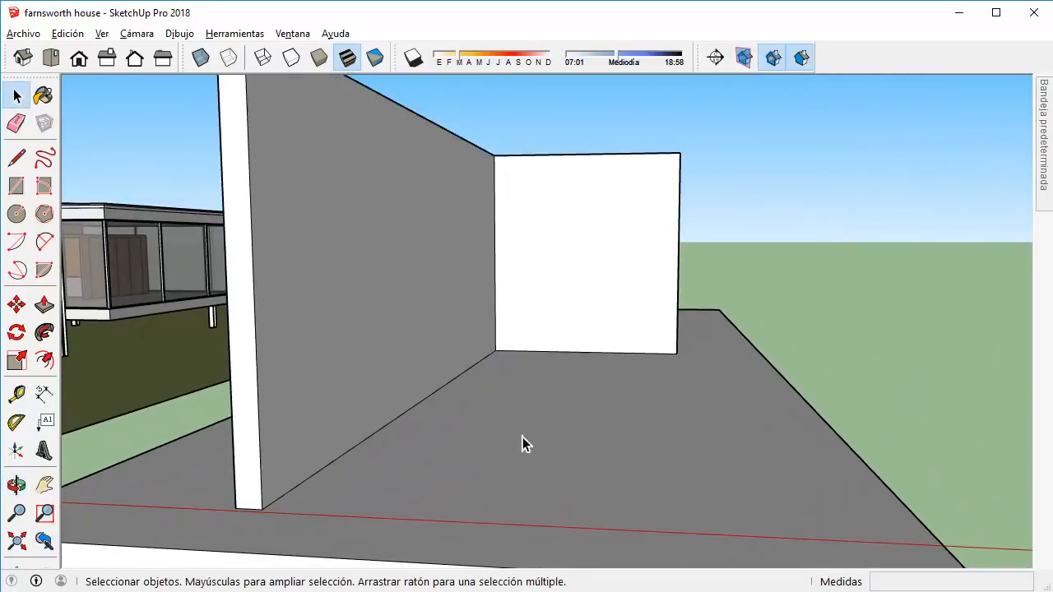
pyautogui.scroll(2, 403, 407)
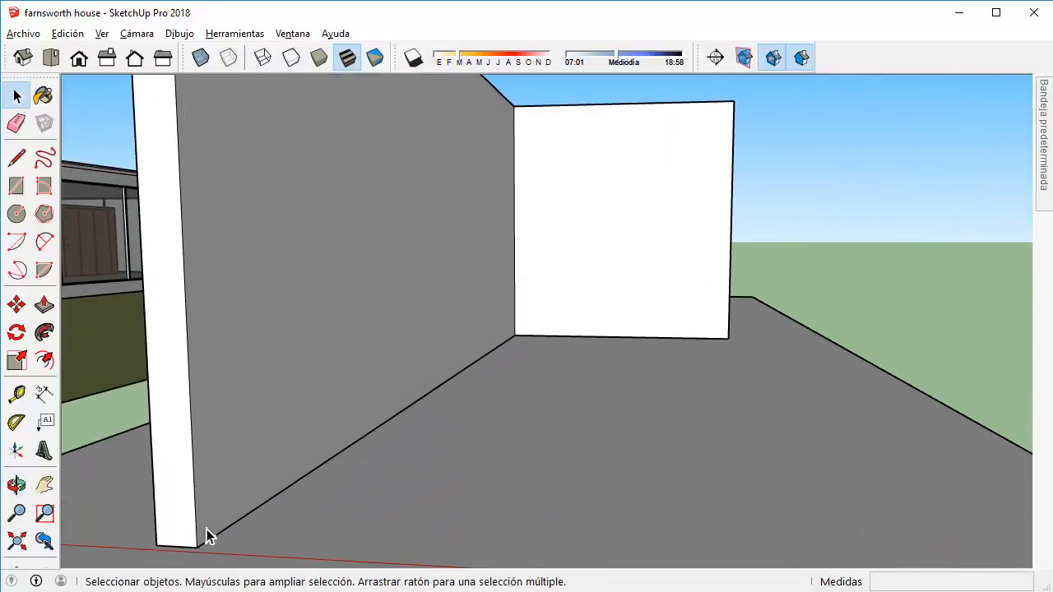
pyautogui.scroll(-5, 508, 365)
# Select the wall group, clear the selection, and bring the Farnsworth house into view.
pyautogui.moveTo(502, 363); pyautogui.dragTo(798, 442, button='middle')
pyautogui.click(789, 395)
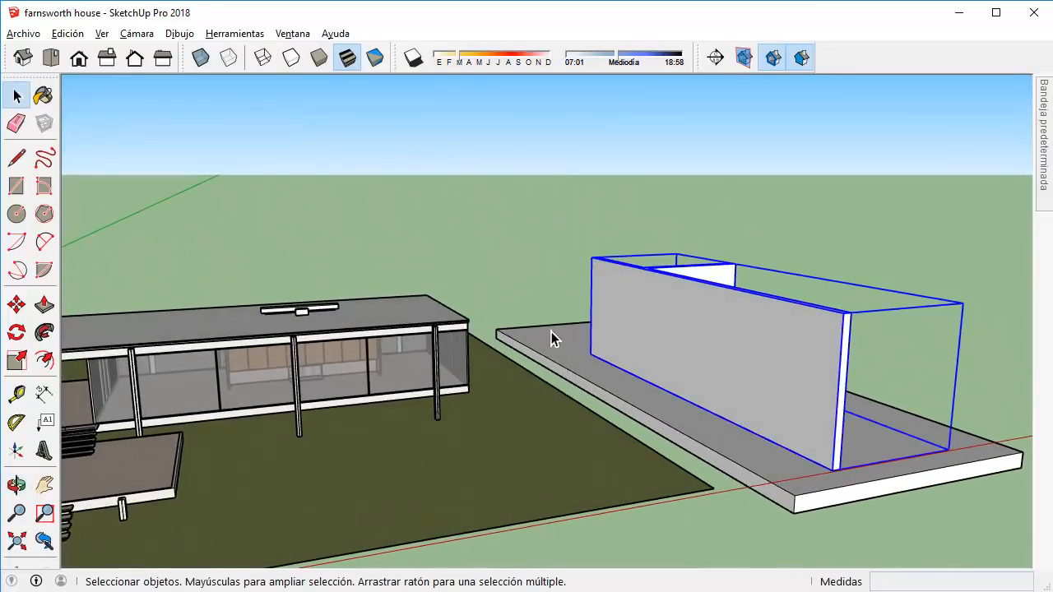
pyautogui.click(496, 324)
pyautogui.keyDown('shift'); pyautogui.moveTo(495, 324); pyautogui.dragTo(760, 291, button='middle'); pyautogui.keyUp('shift')
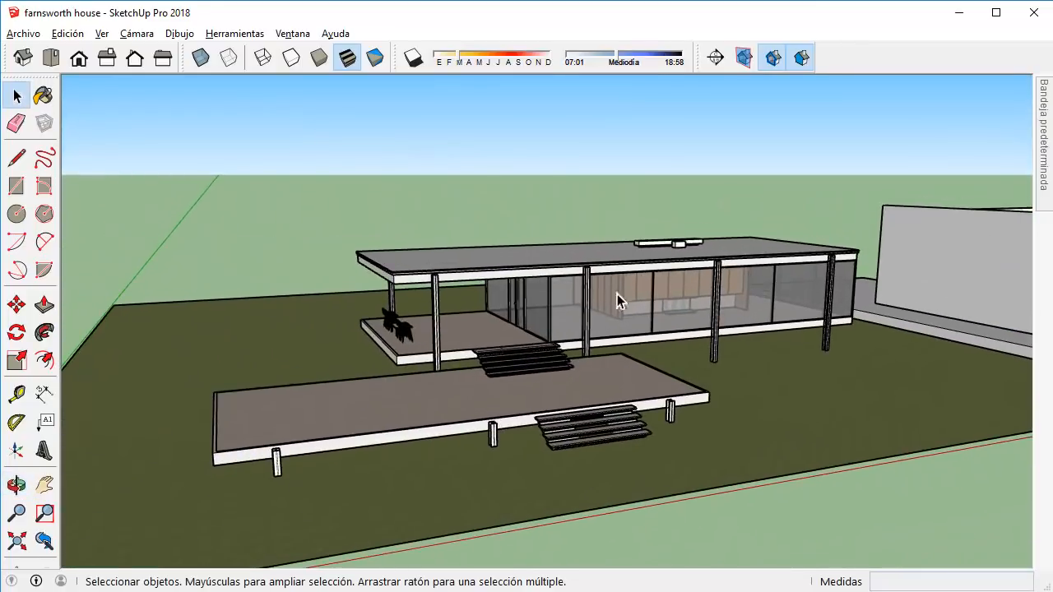
# Select the frontmost wire-back stool on the house's covered terrace and inspect it up close.
pyautogui.scroll(4, 403, 325)
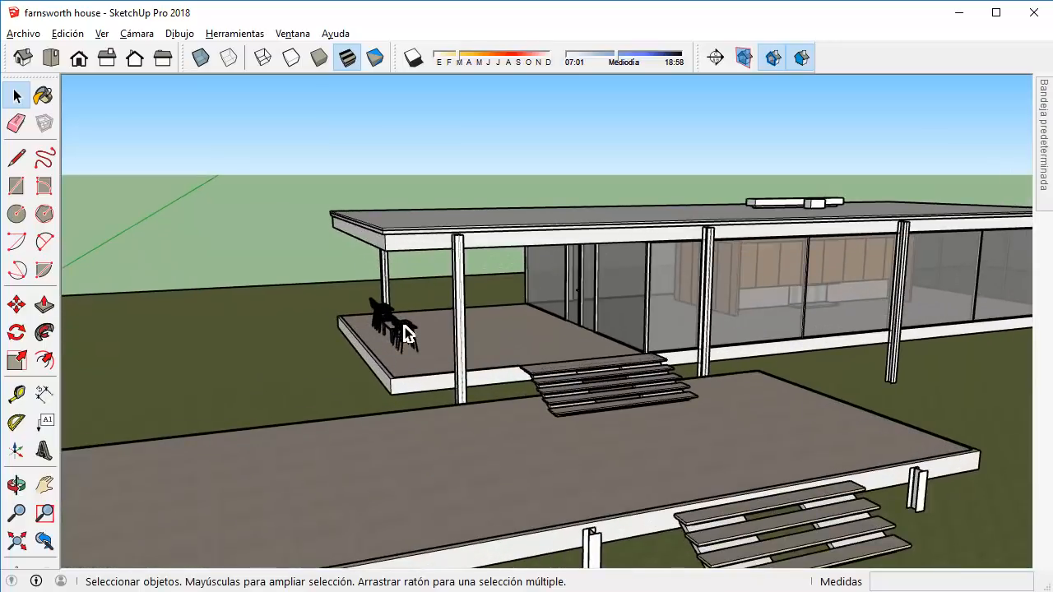
pyautogui.click(404, 333)
pyautogui.scroll(5, 411, 336)
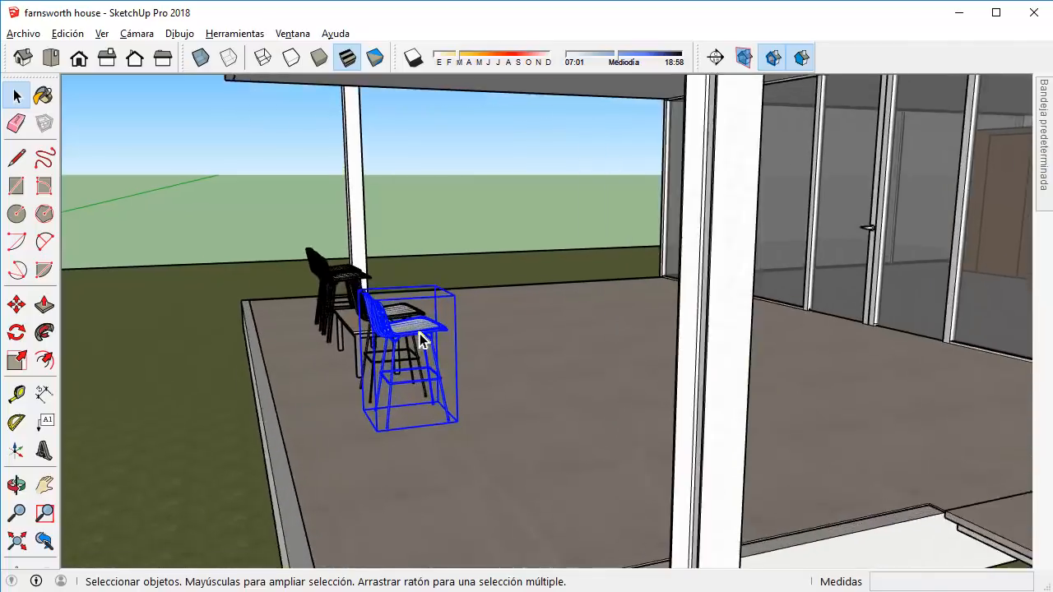
pyautogui.scroll(3, 419, 338)
pyautogui.moveTo(419, 339); pyautogui.dragTo(242, 413, button='middle')
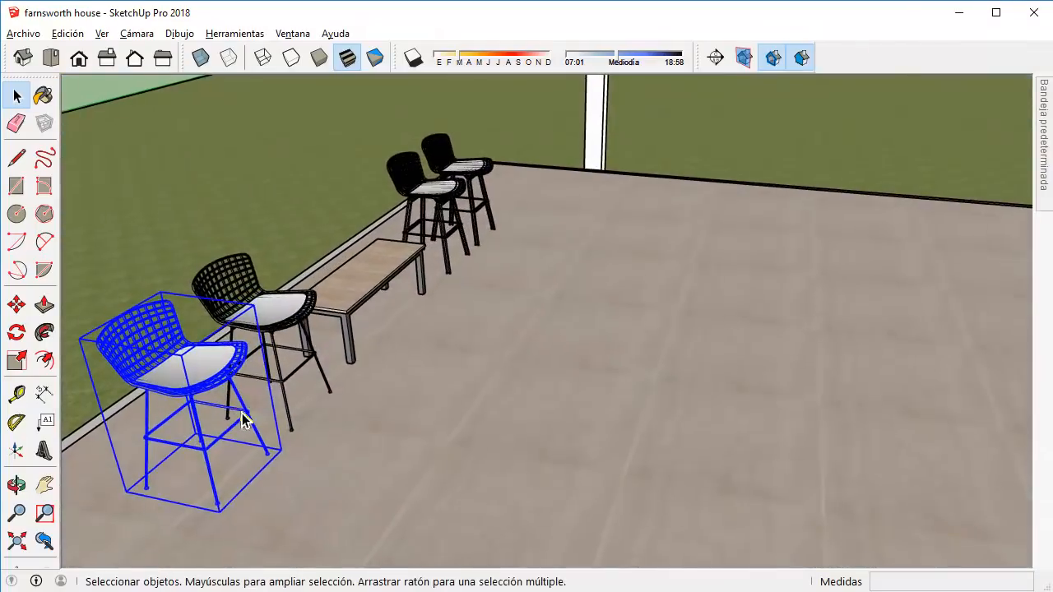
pyautogui.scroll(2, 245, 403)
pyautogui.scroll(-2, 254, 358)
pyautogui.moveTo(253, 357); pyautogui.dragTo(308, 317, button='middle')
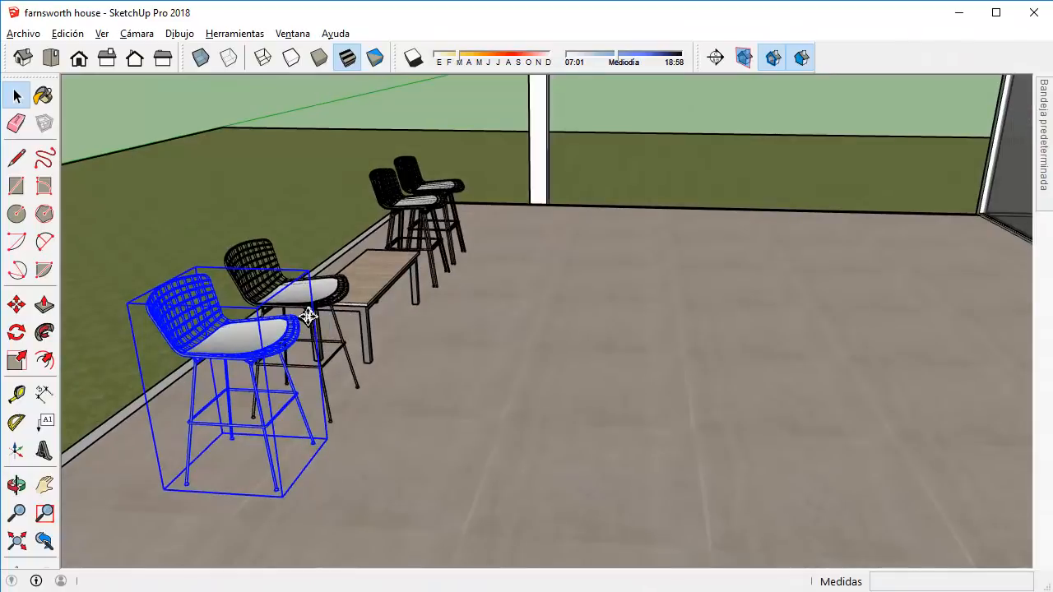
# Copy the frontmost wire-back stool about 1.52 m across the terrace floor.
pyautogui.press('m')
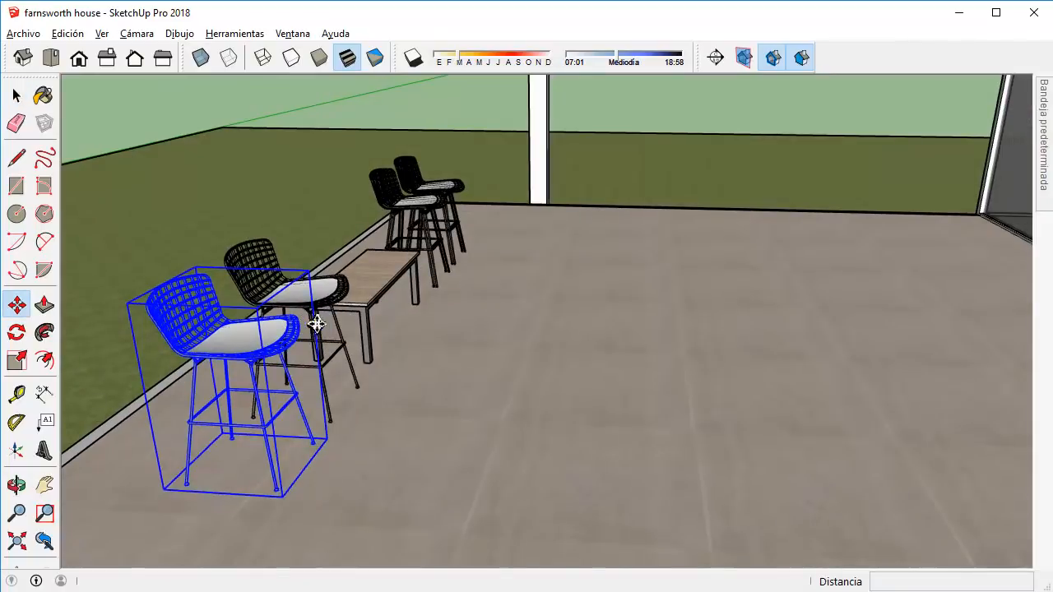
pyautogui.press('ctrl')
pyautogui.click(383, 382)
pyautogui.click(621, 393)
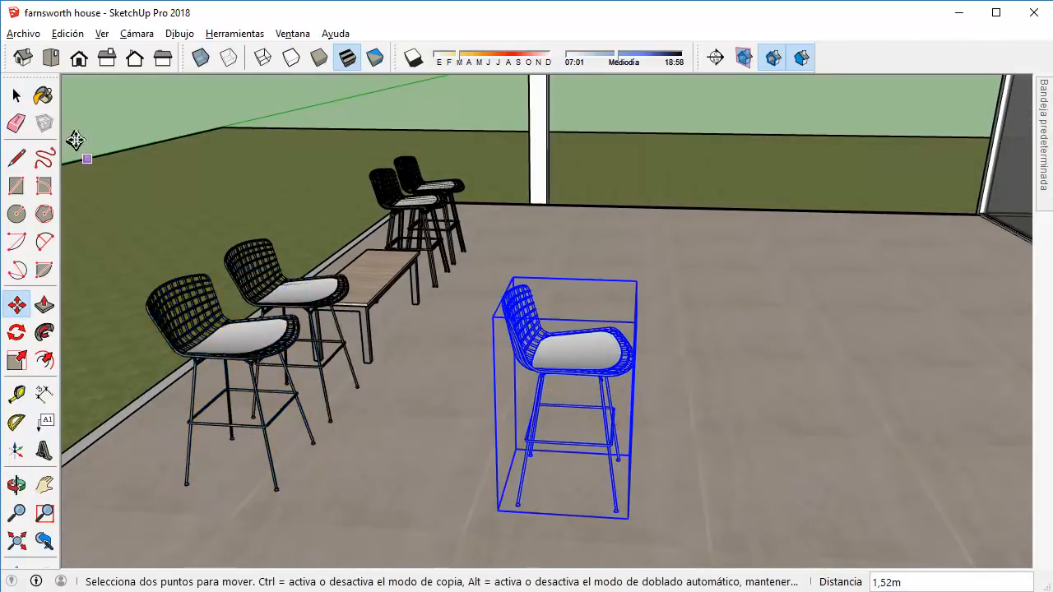
pyautogui.click(17, 95)
pyautogui.scroll(3, 403, 365)
pyautogui.scroll(-3, 782, 315)
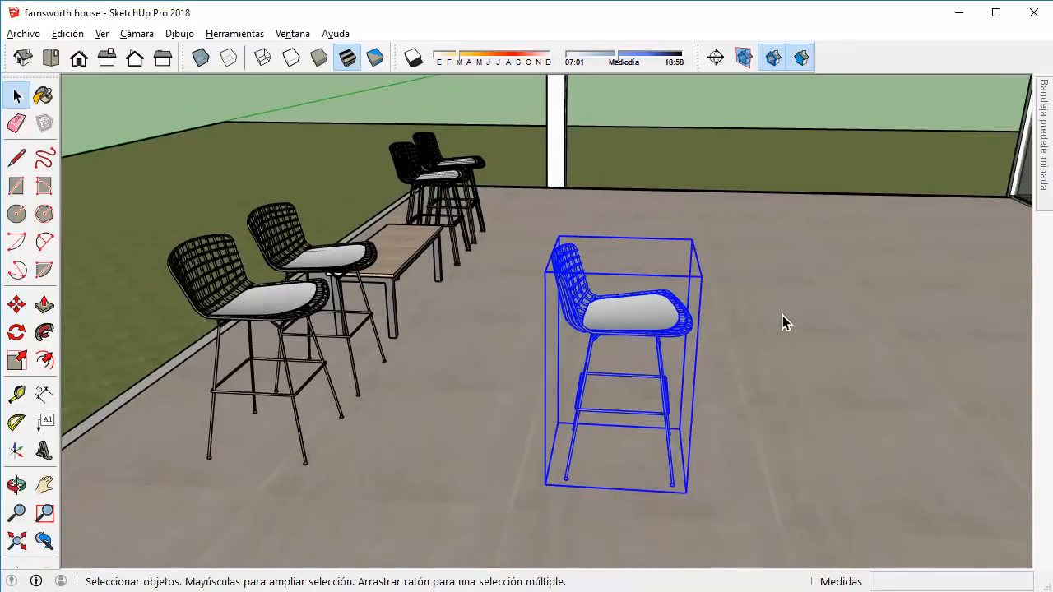
pyautogui.moveTo(710, 312); pyautogui.dragTo(611, 360, button='middle')
pyautogui.scroll(3, 610, 359)
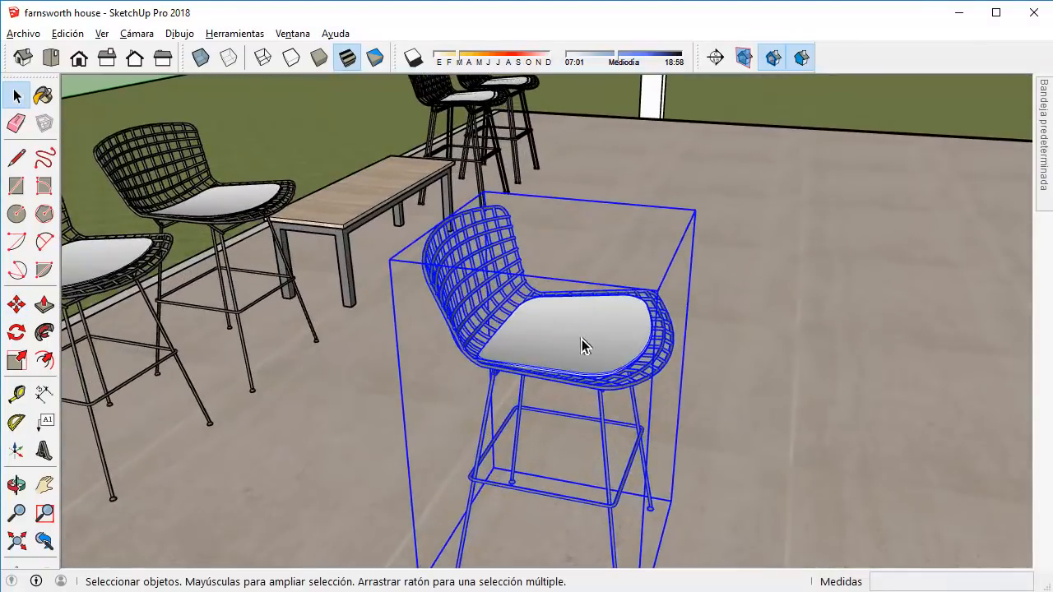
pyautogui.scroll(-2, 517, 312)
pyautogui.scroll(-2, 531, 303)
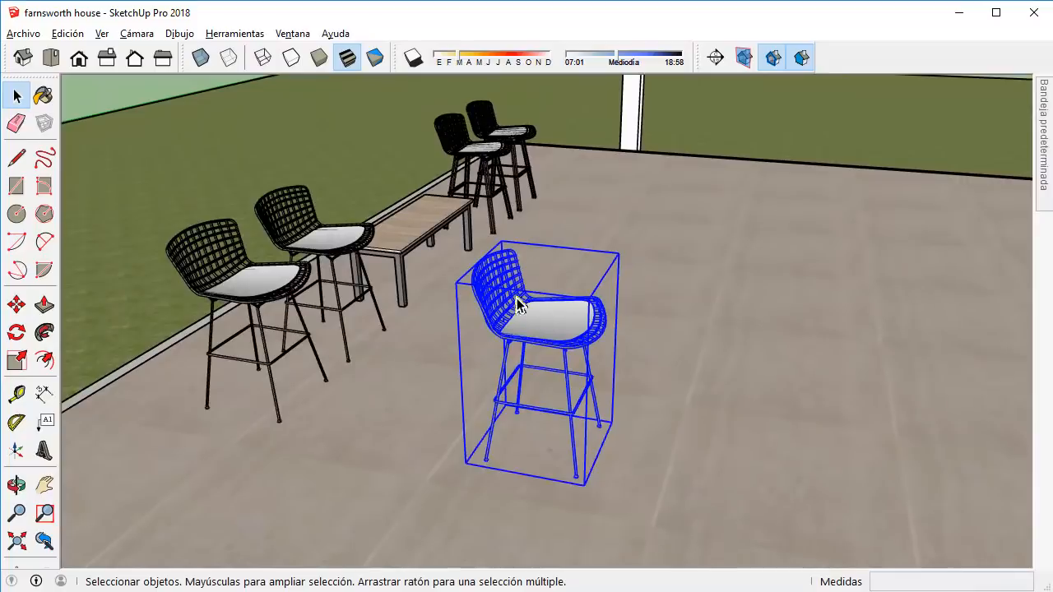
# Open the copied stool component for editing and check the entity information of its white seat cushion.
pyautogui.click(129, 96)
pyautogui.click(529, 304)
pyautogui.rightClick(542, 327)
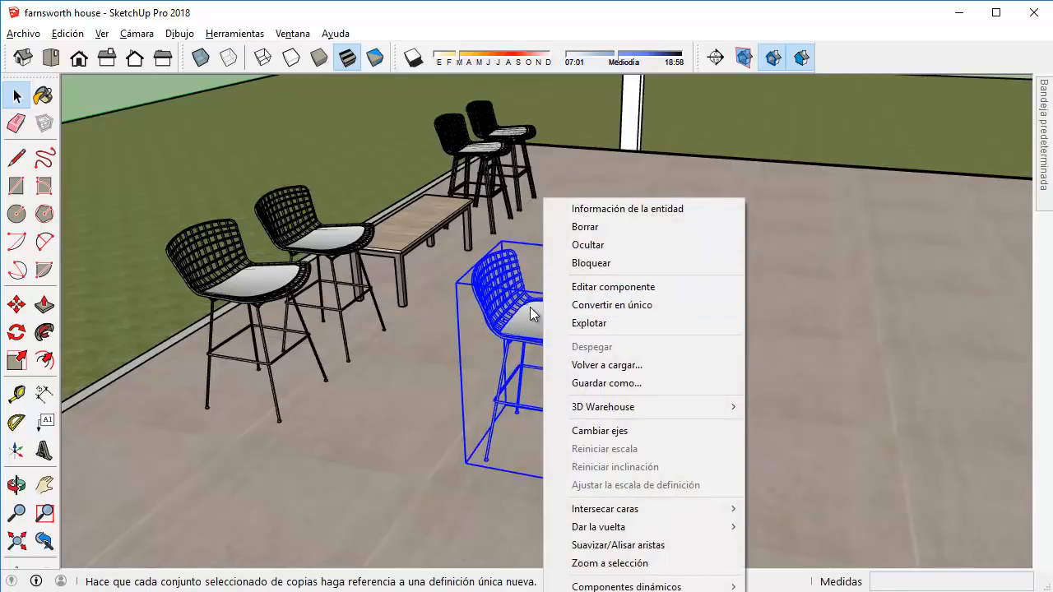
pyautogui.click(525, 324)
pyautogui.doubleClick(545, 317)
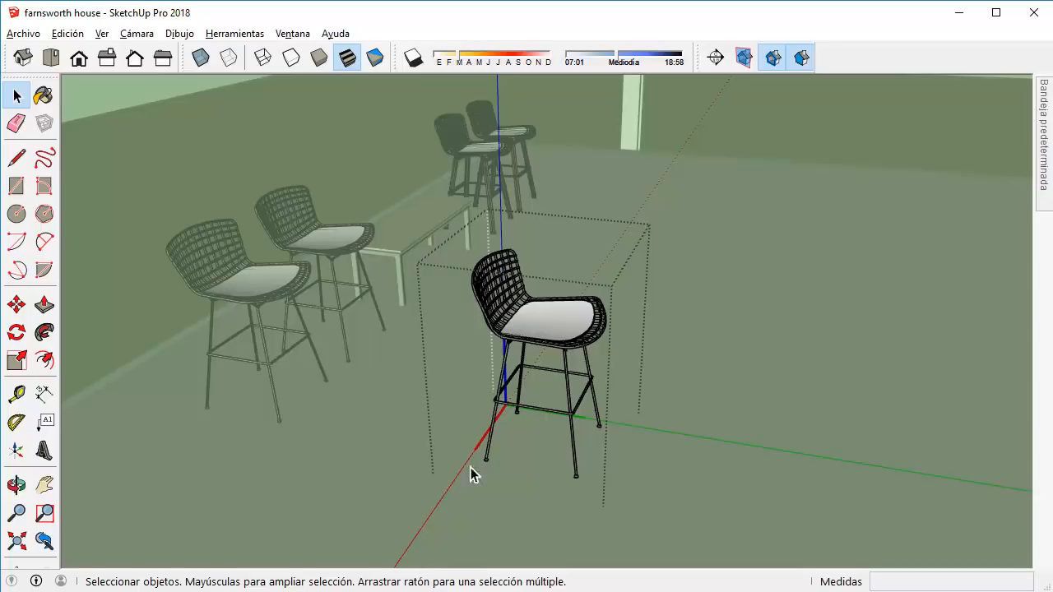
pyautogui.click(546, 319)
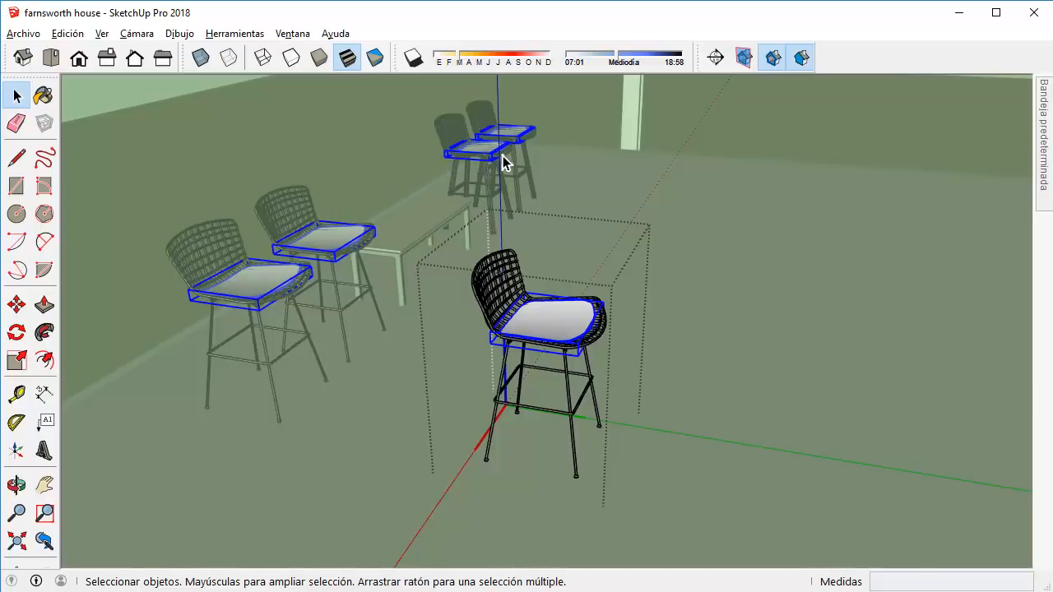
pyautogui.moveTo(1038, 134)
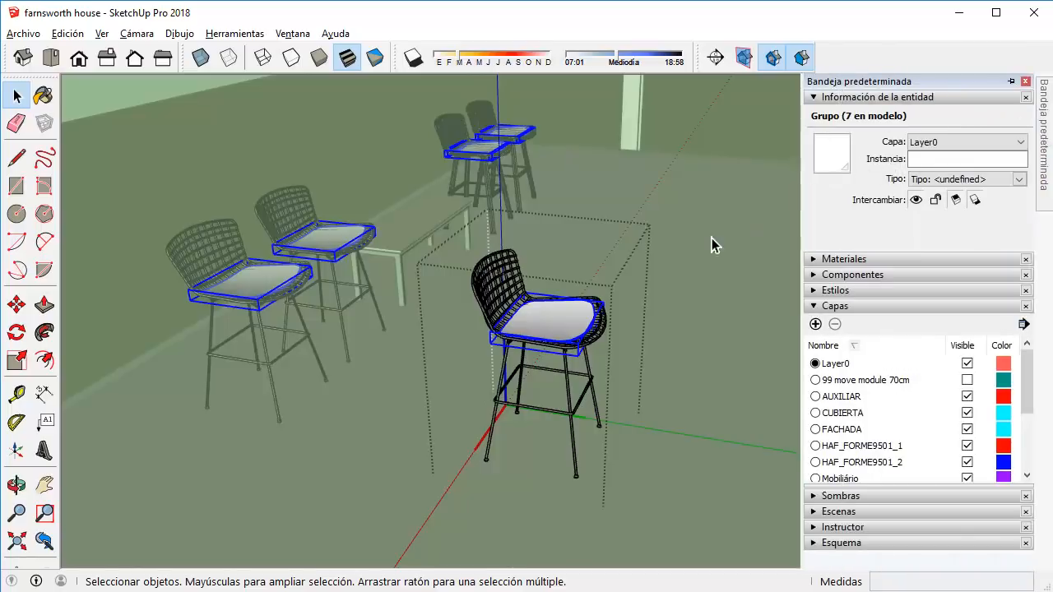
# Delete the seat cushion inside the stool component and leave component editing.
pyautogui.click(545, 307)
pyautogui.doubleClick(541, 320)
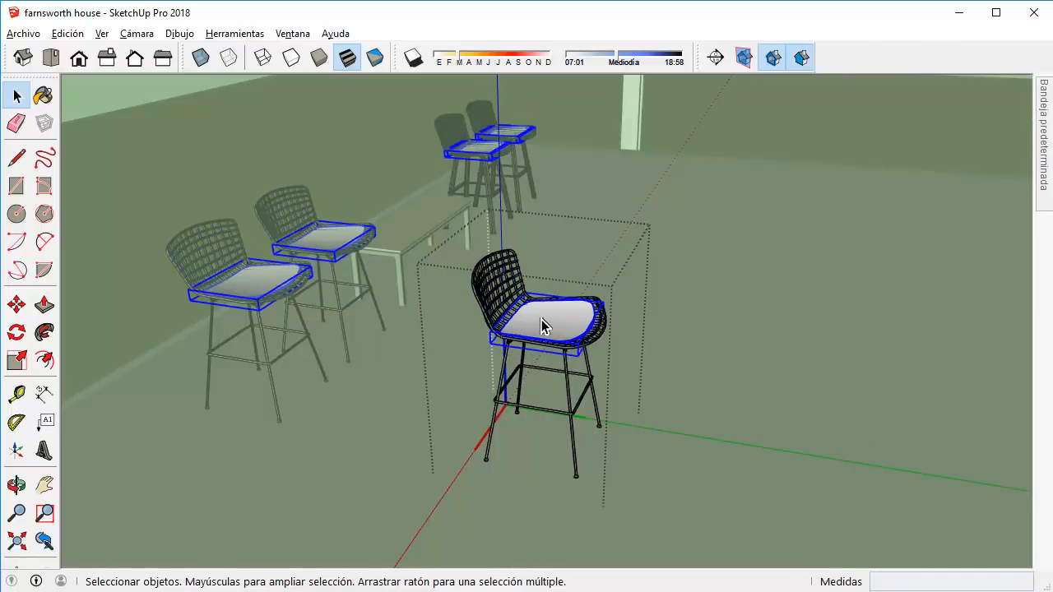
pyautogui.press('Delete')
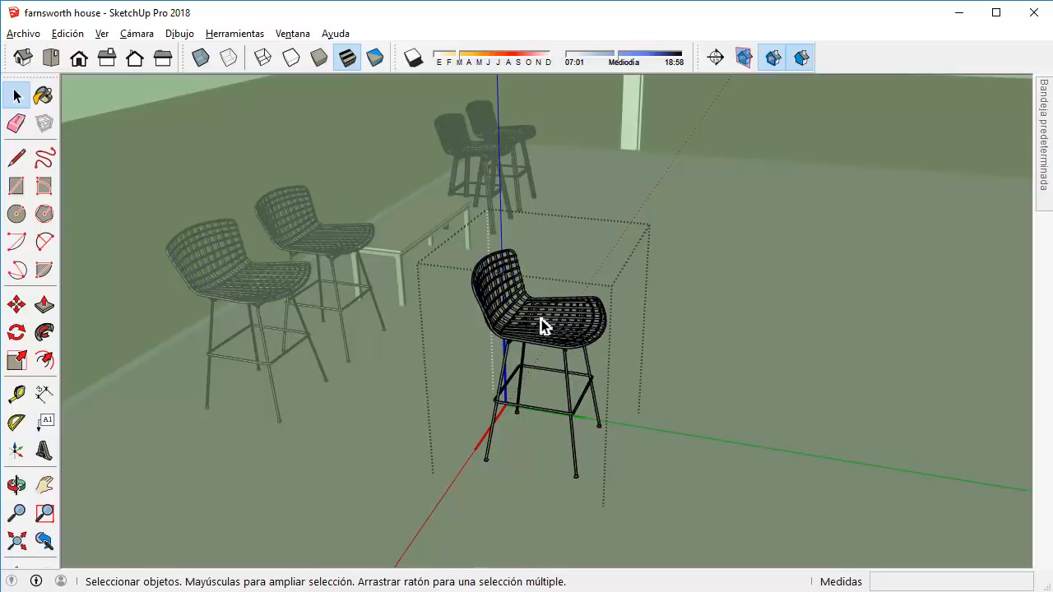
pyautogui.click(770, 107)
pyautogui.doubleClick(770, 107)
pyautogui.click(341, 130)
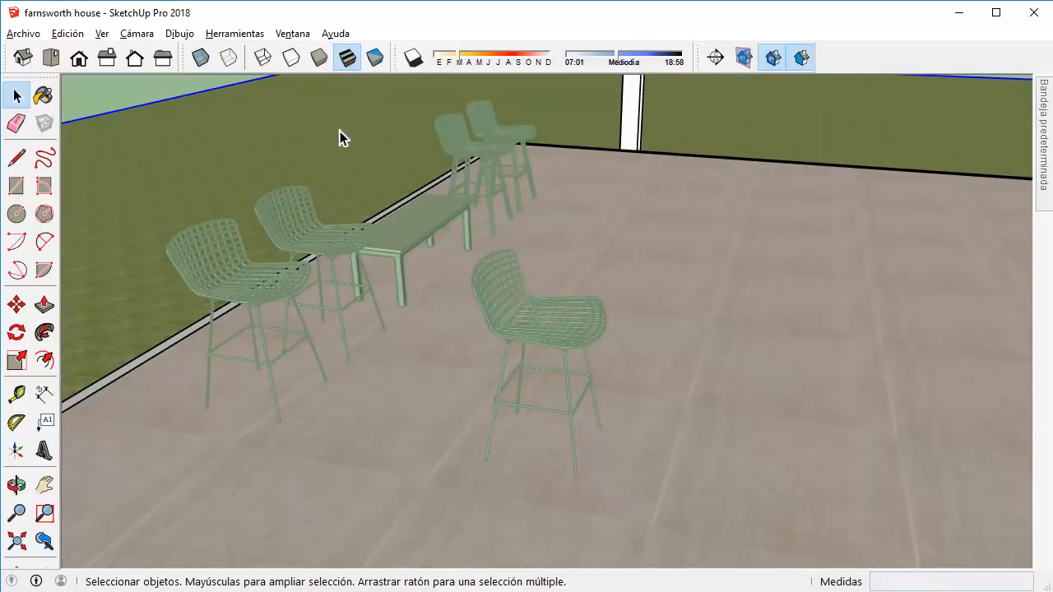
pyautogui.click(152, 87)
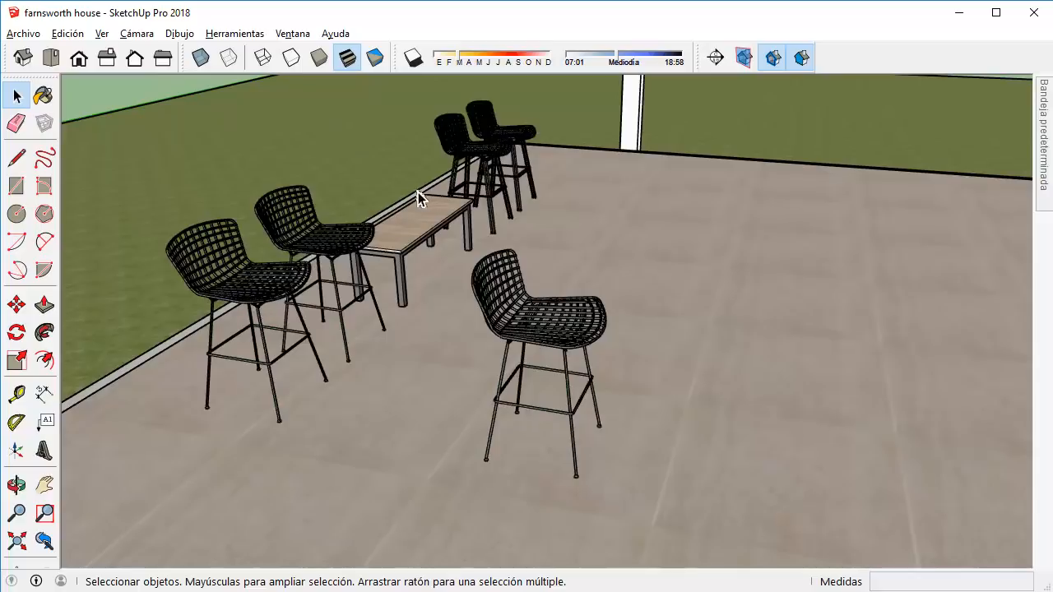
# Undo the deletion of the seat cushion.
pyautogui.hotkey('ctrl', 'z')
pyautogui.hotkey('ctrl', 'z')
pyautogui.hotkey('ctrl', 'z')
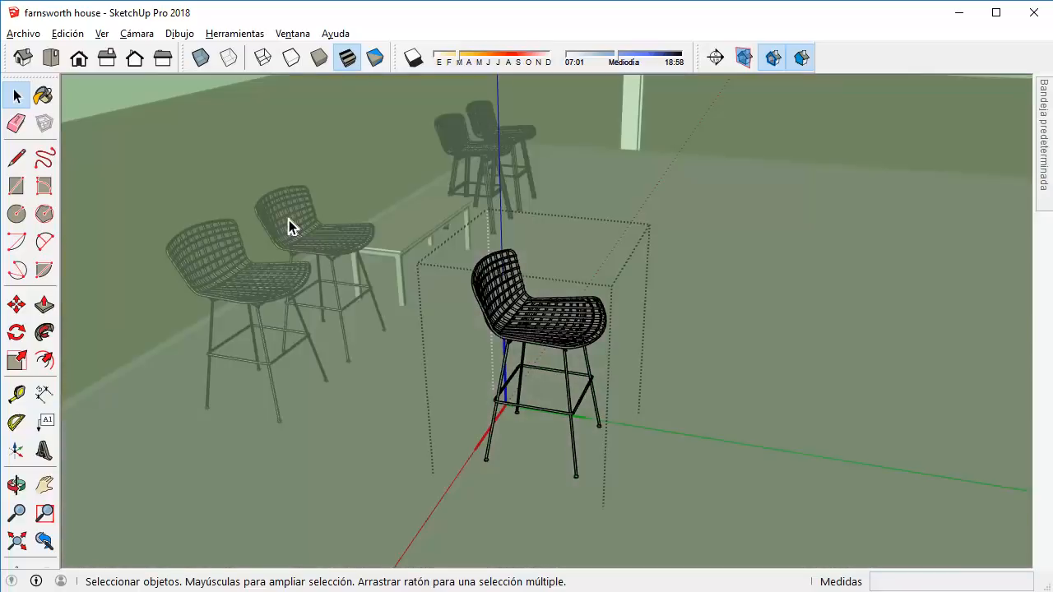
pyautogui.hotkey('ctrl', 'z')
# Open the copied stool's nearest leg frame for editing and select the surface of one leg.
pyautogui.scroll(2, 644, 464)
pyautogui.click(560, 428)
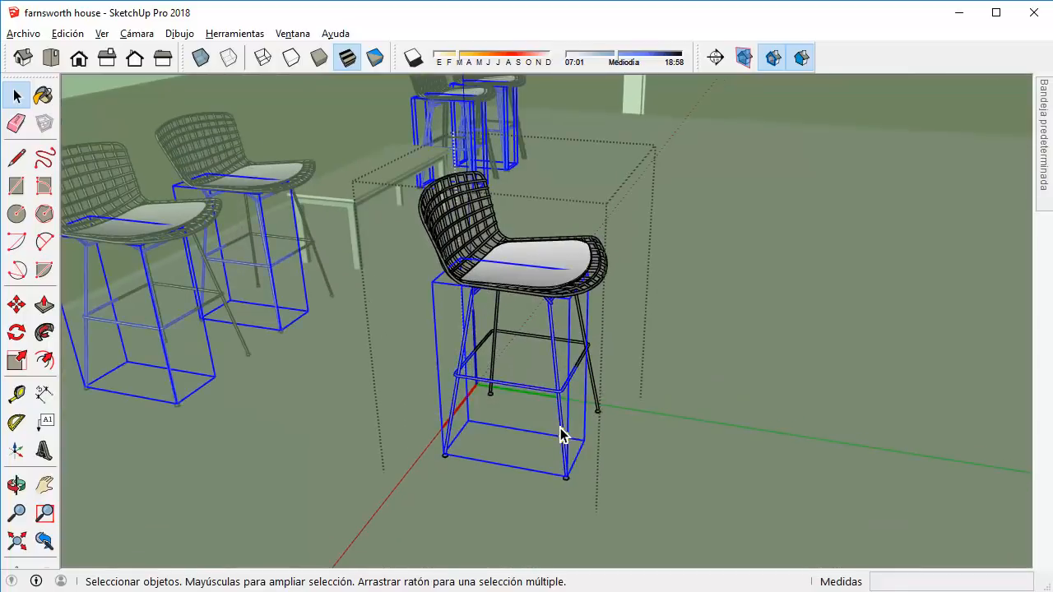
pyautogui.scroll(1, 560, 427)
pyautogui.doubleClick(560, 424)
pyautogui.scroll(3, 566, 505)
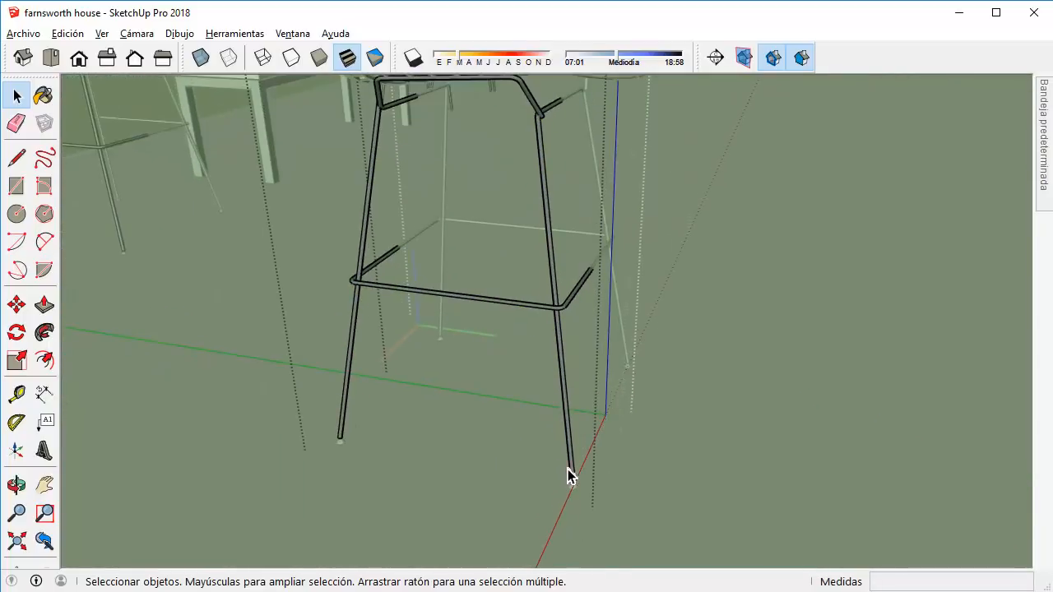
pyautogui.scroll(-3, 562, 337)
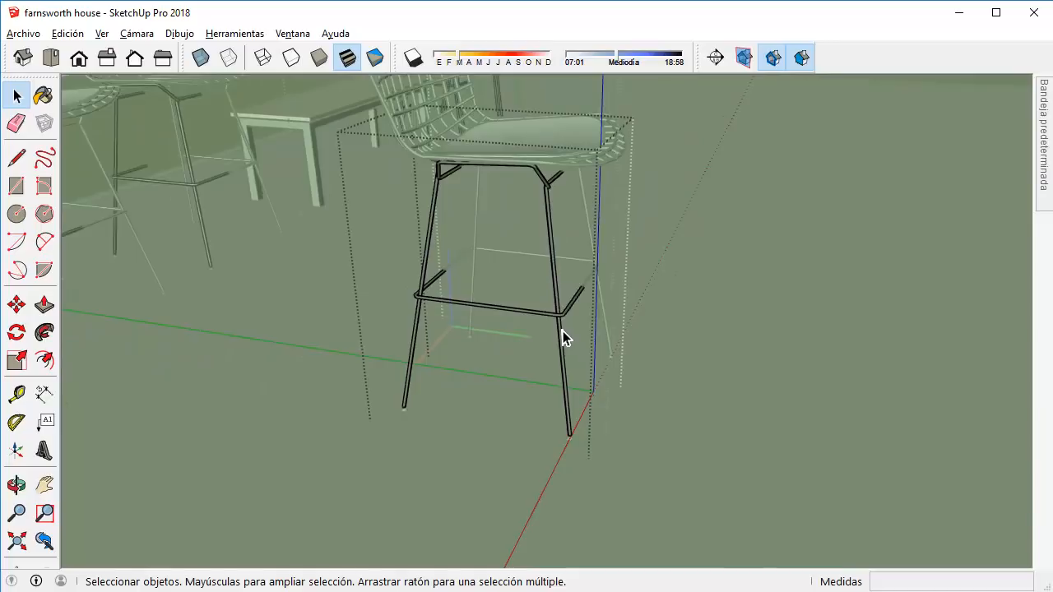
pyautogui.scroll(4, 572, 440)
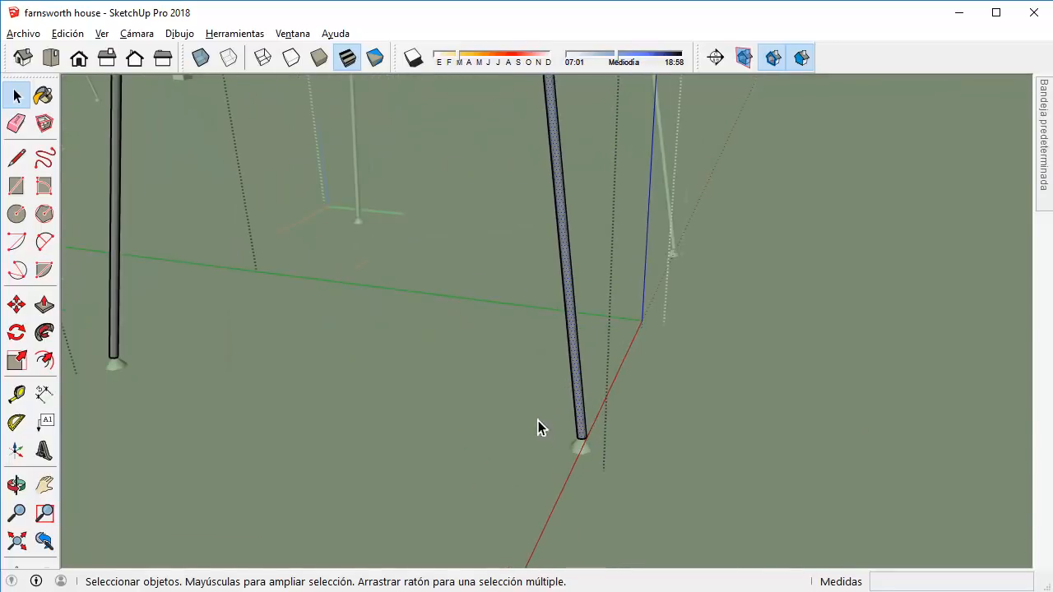
# Try moving the selected leg surface outward to splay the leg, and compare it with the other stools.
pyautogui.moveTo(639, 485); pyautogui.dragTo(568, 354, button='middle')
pyautogui.click(16, 304)
pyautogui.scroll(-3, 272, 369)
pyautogui.click(568, 353)
pyautogui.click(489, 410)
pyautogui.scroll(-2, 490, 410)
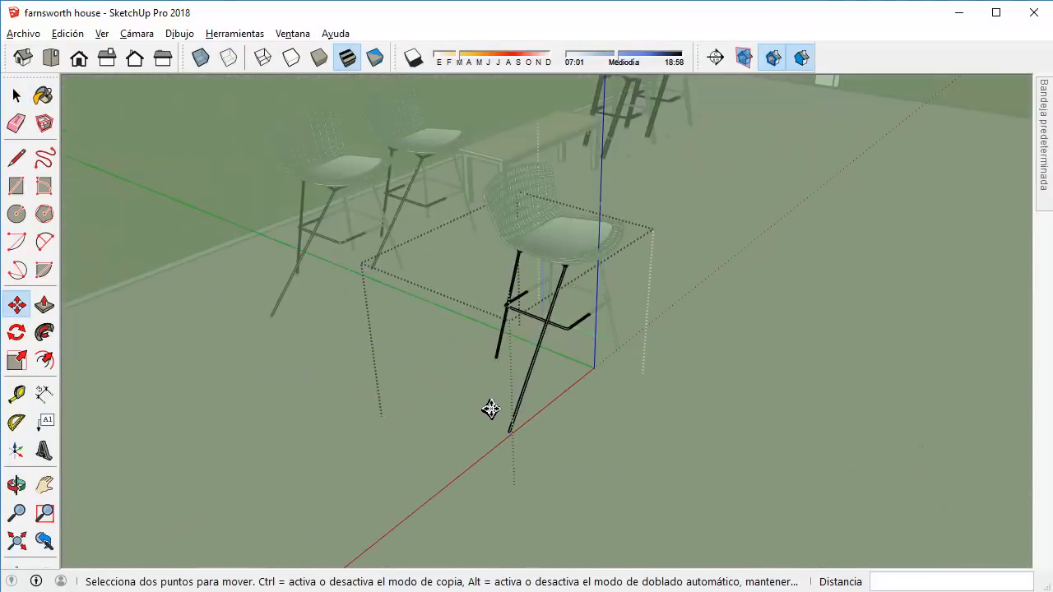
pyautogui.scroll(-4, 559, 116)
pyautogui.moveTo(539, 196); pyautogui.dragTo(529, 282, button='middle')
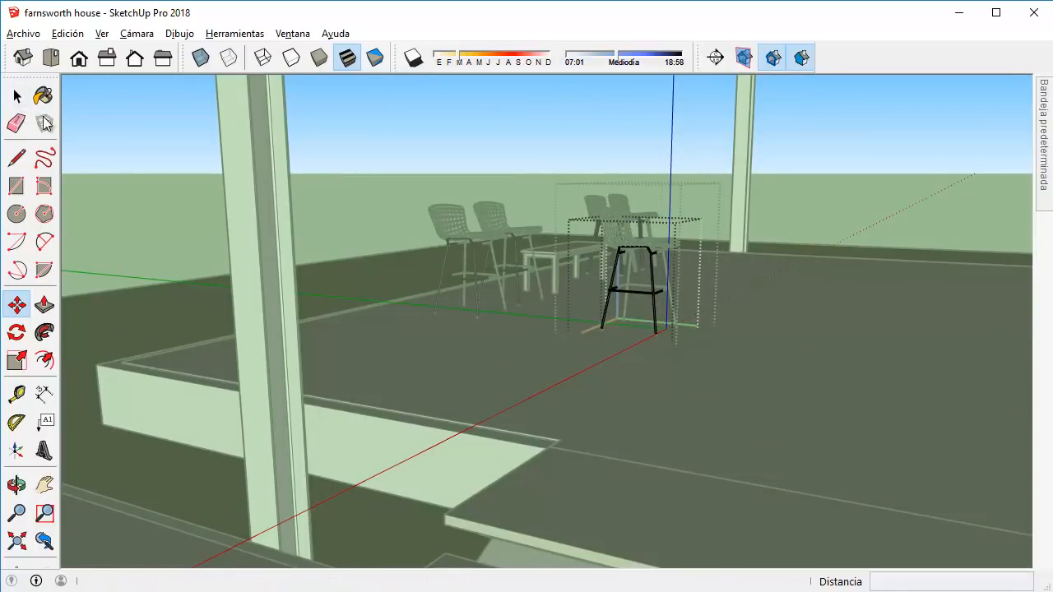
pyautogui.click(17, 95)
pyautogui.moveTo(708, 162)
pyautogui.mouseDown(button='middle')
pyautogui.moveTo(731, 245)
pyautogui.moveTo(794, 106)
pyautogui.mouseUp(button='middle')
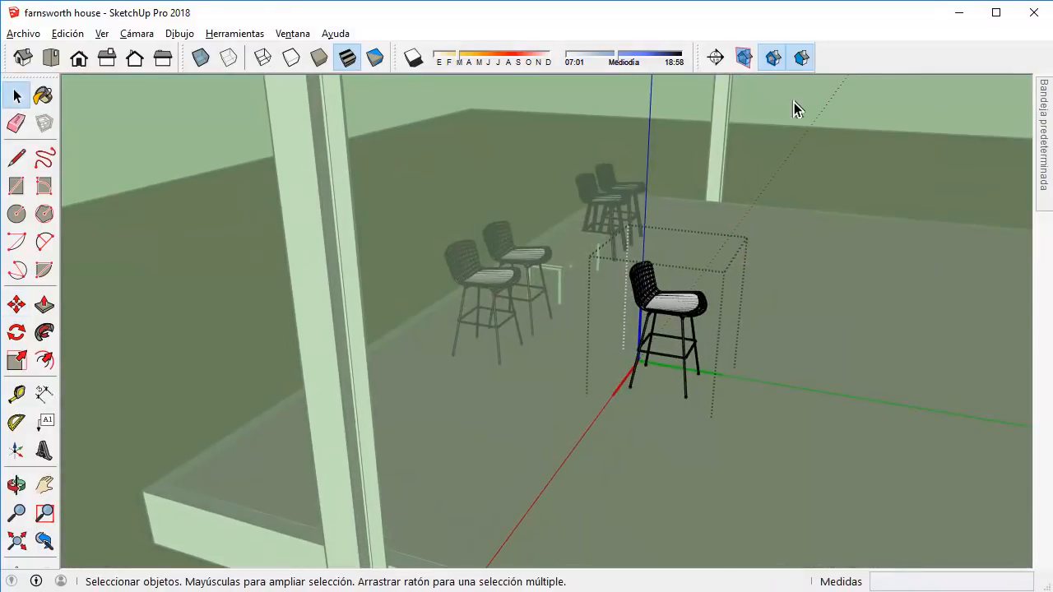
# Explode the copied stool component and delete its seat cushion.
pyautogui.scroll(3, 674, 305)
pyautogui.click(719, 287)
pyautogui.moveTo(719, 287); pyautogui.dragTo(580, 321, button='middle')
pyautogui.scroll(2, 581, 321)
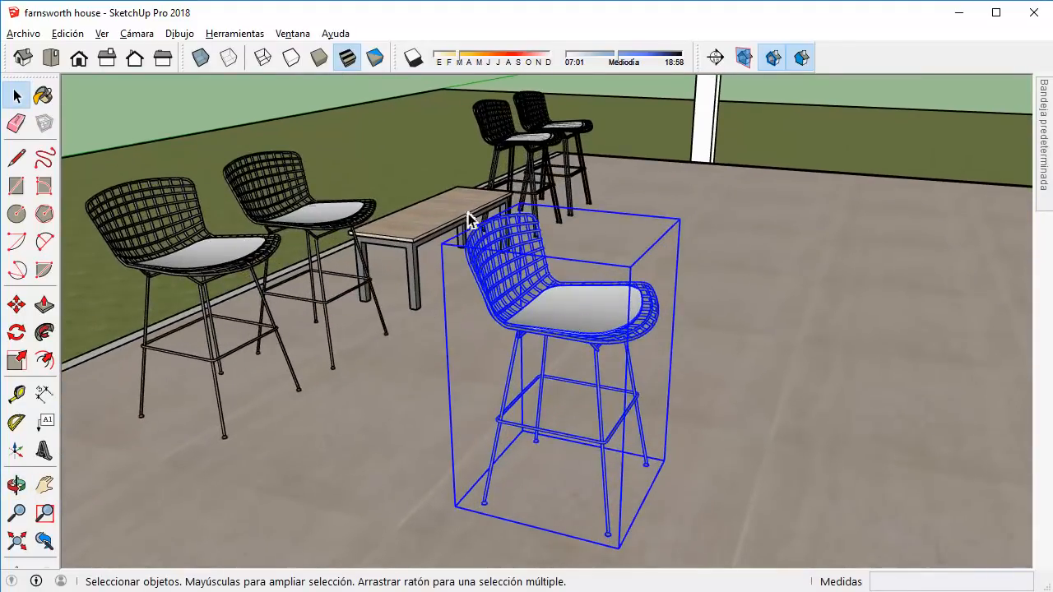
pyautogui.rightClick(559, 292)
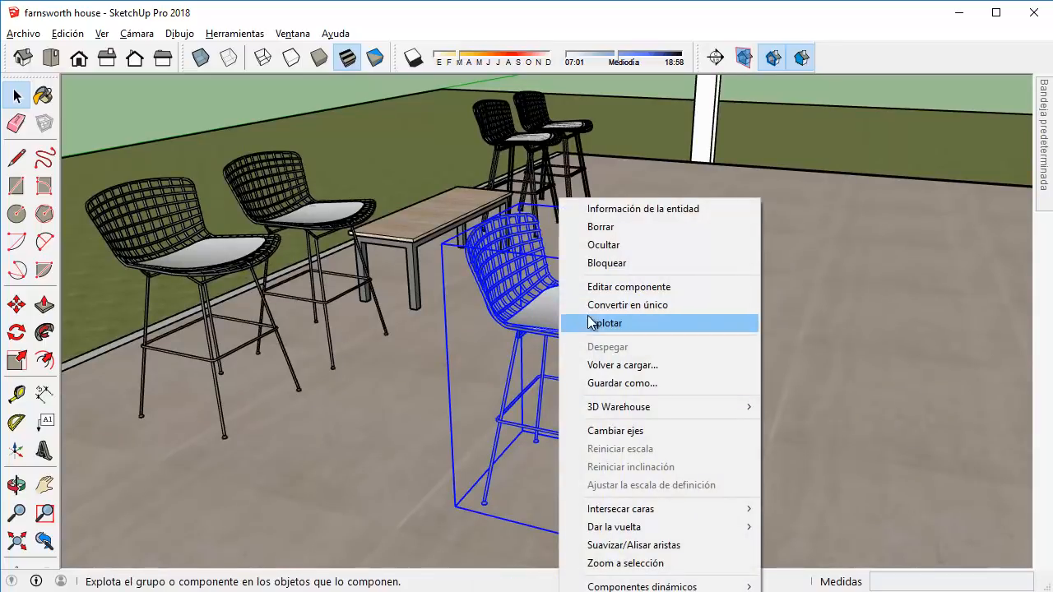
pyautogui.click(597, 321)
pyautogui.click(564, 312)
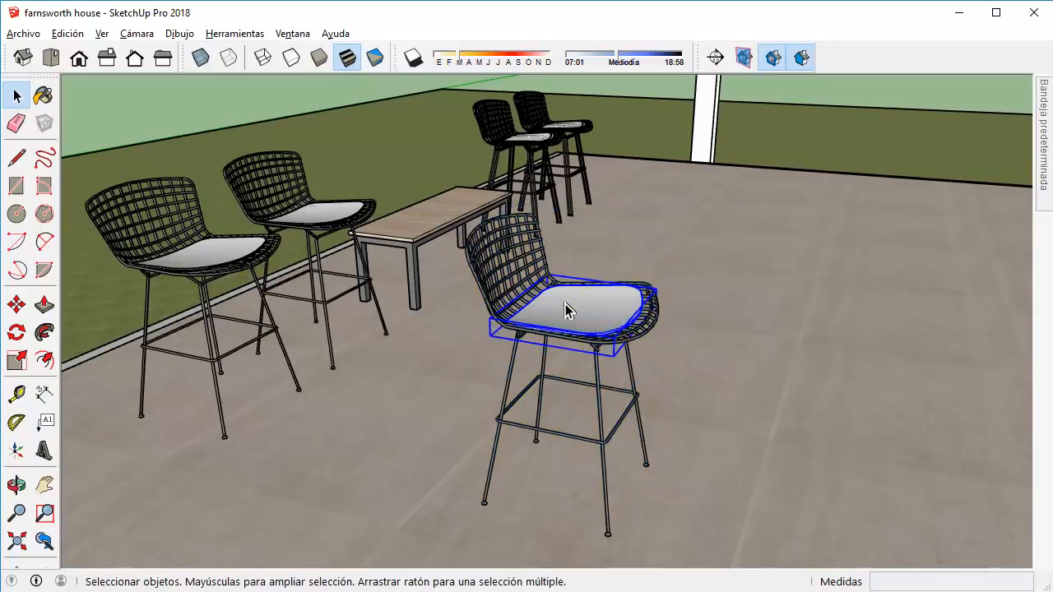
pyautogui.press('Delete')
# Review the component creation options for the exploded stool's remaining parts, cancel them, and delete those parts.
pyautogui.moveTo(565, 303); pyautogui.dragTo(674, 296, button='middle')
pyautogui.moveTo(507, 217); pyautogui.dragTo(770, 556)
pyautogui.rightClick(600, 291)
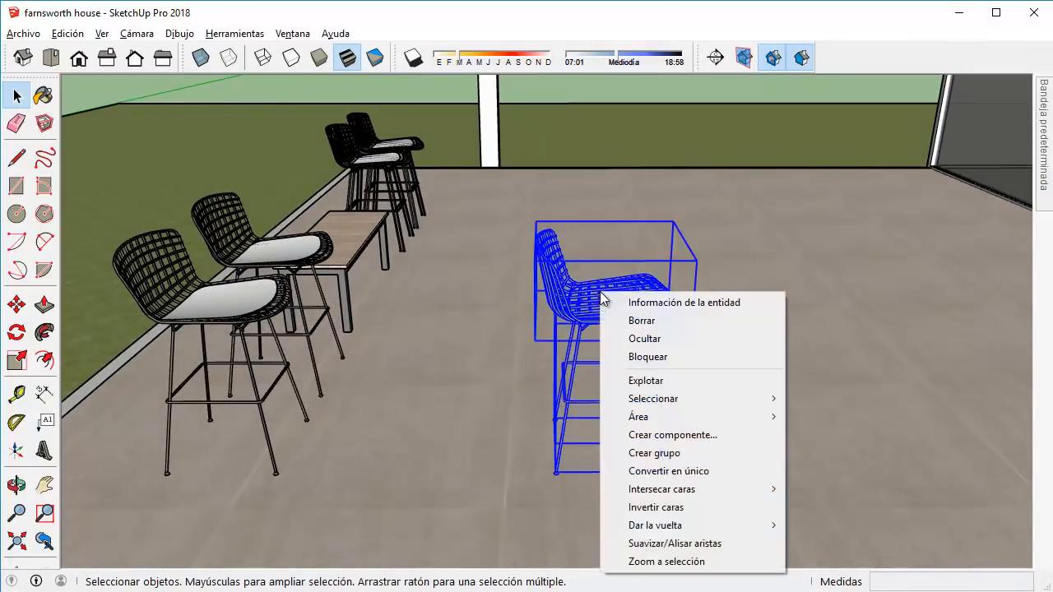
pyautogui.click(685, 436)
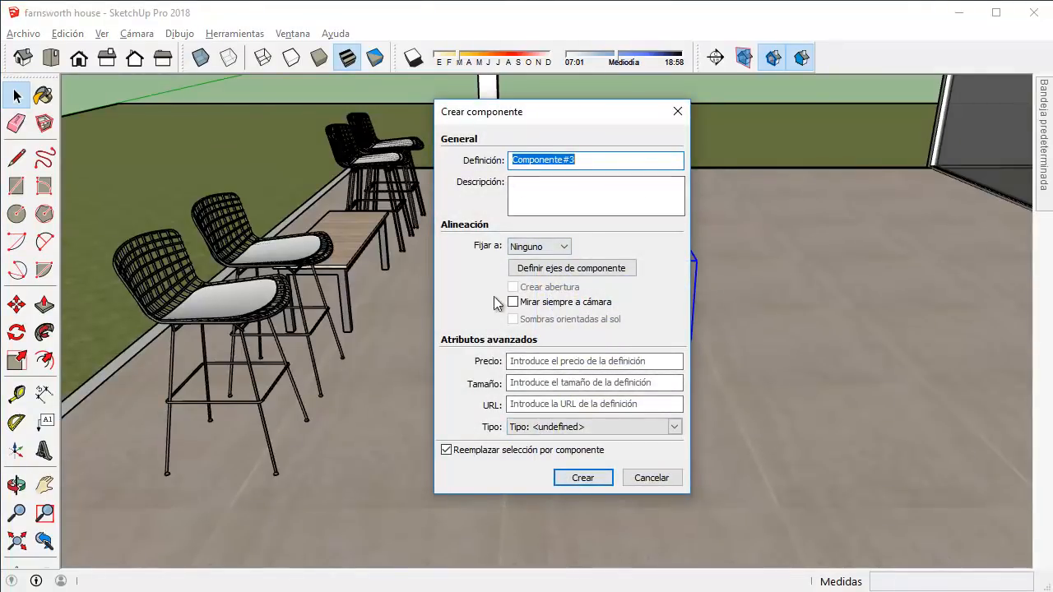
pyautogui.click(647, 477)
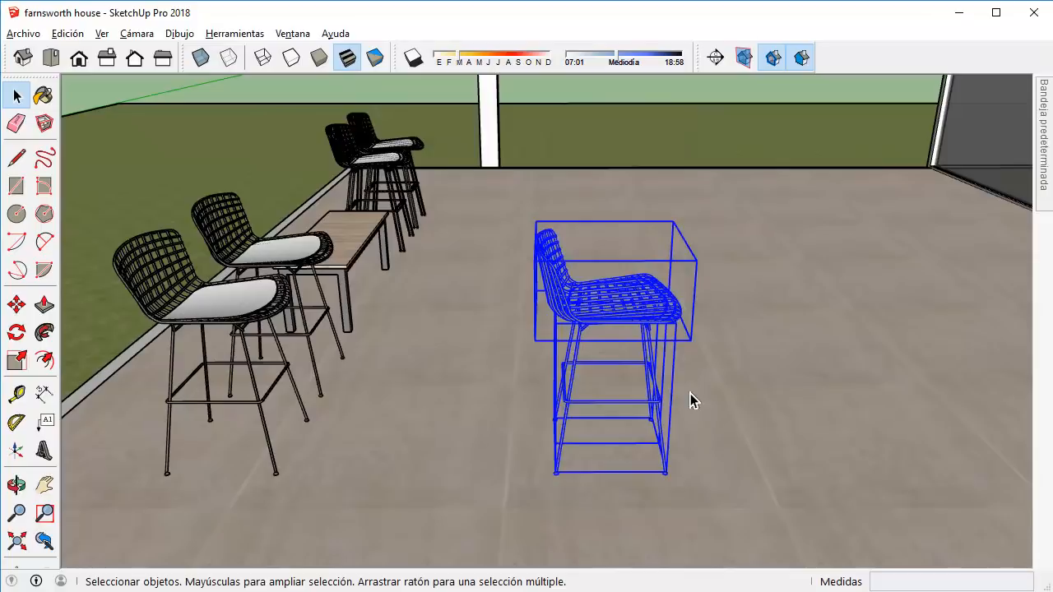
pyautogui.press('Delete')
# Make a new copy of the frontmost original stool about 1.3 m away on the open terrace floor.
pyautogui.click(222, 317)
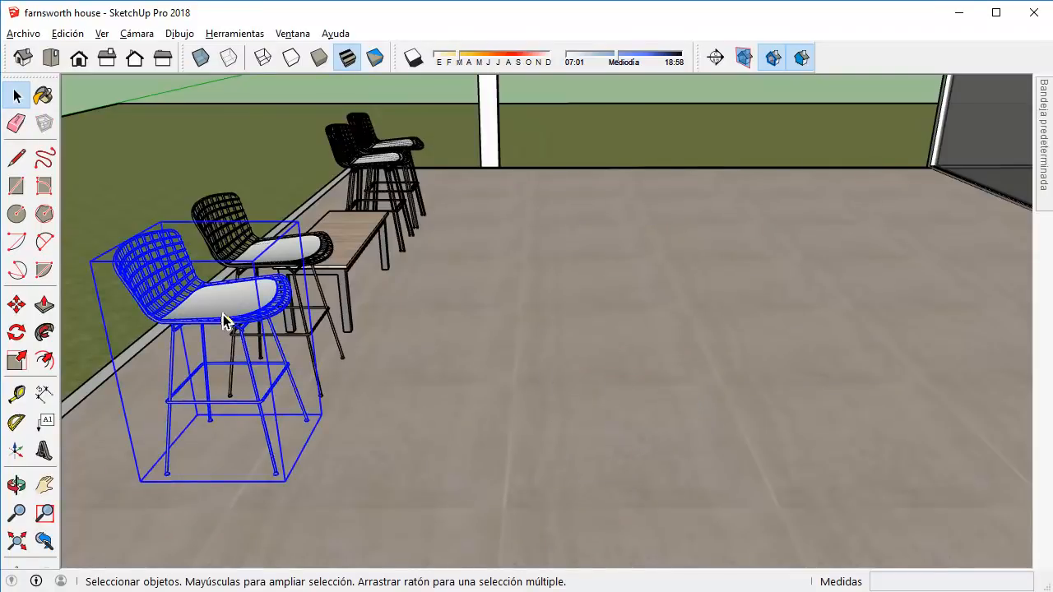
pyautogui.press('m')
pyautogui.click(414, 371)
pyautogui.press('ctrl')
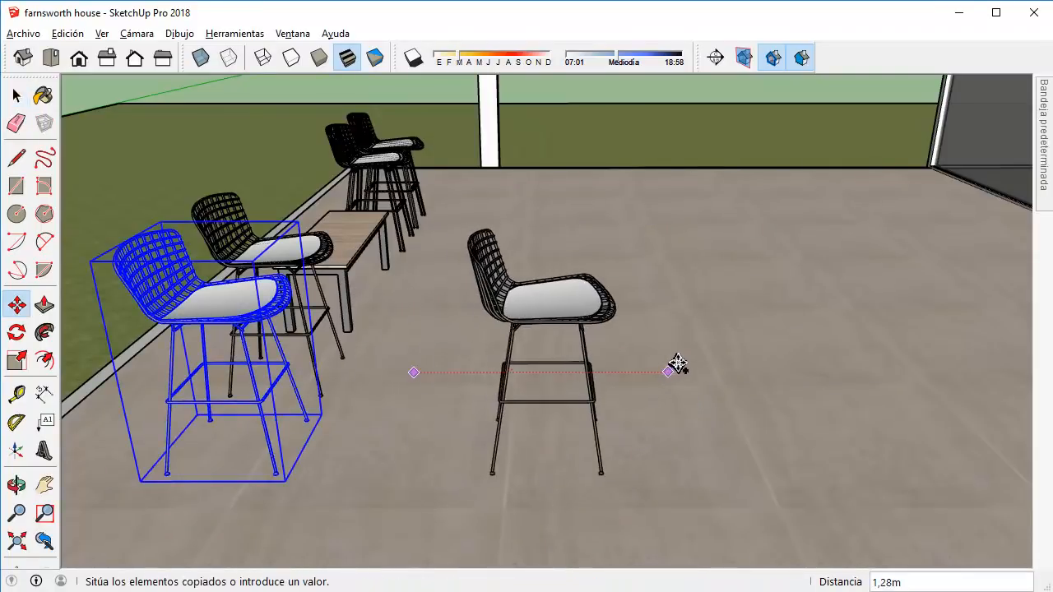
pyautogui.click(680, 359)
pyautogui.press('Escape')
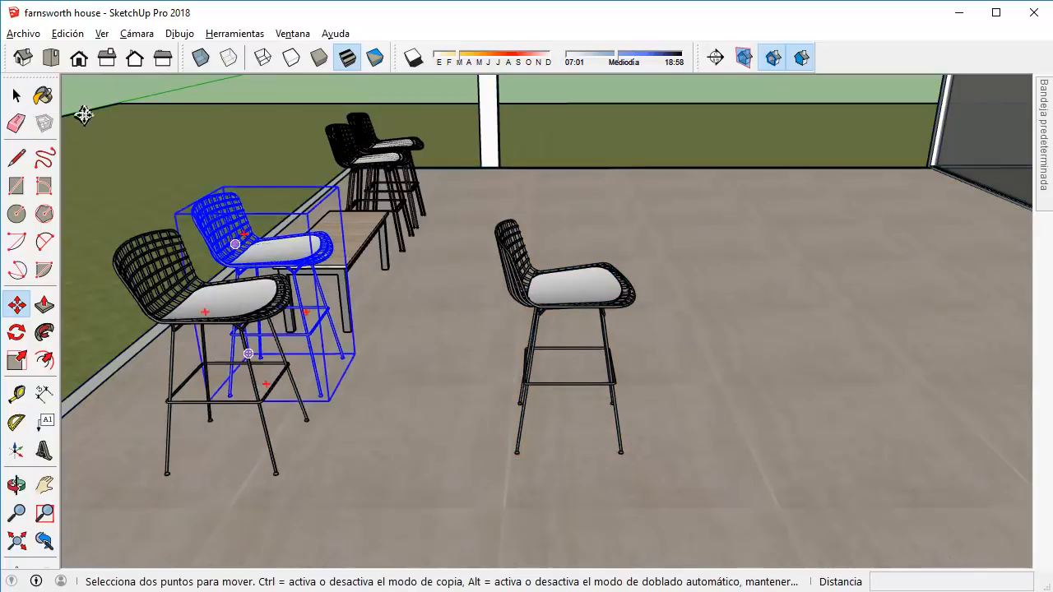
# Make the new stool copy a unique component and open it for editing.
pyautogui.click(17, 96)
pyautogui.click(591, 289)
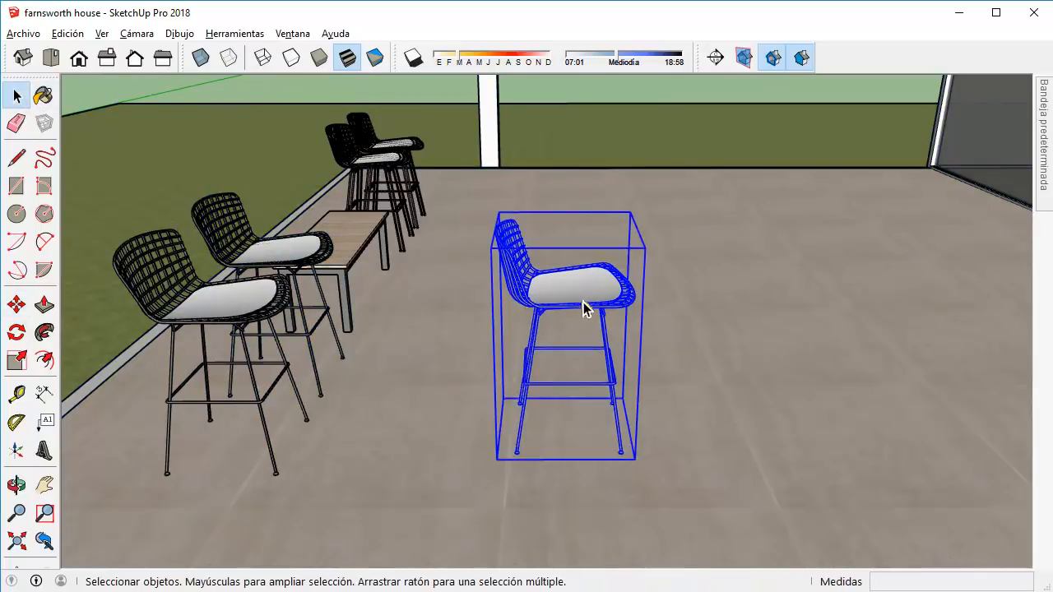
pyautogui.rightClick(583, 302)
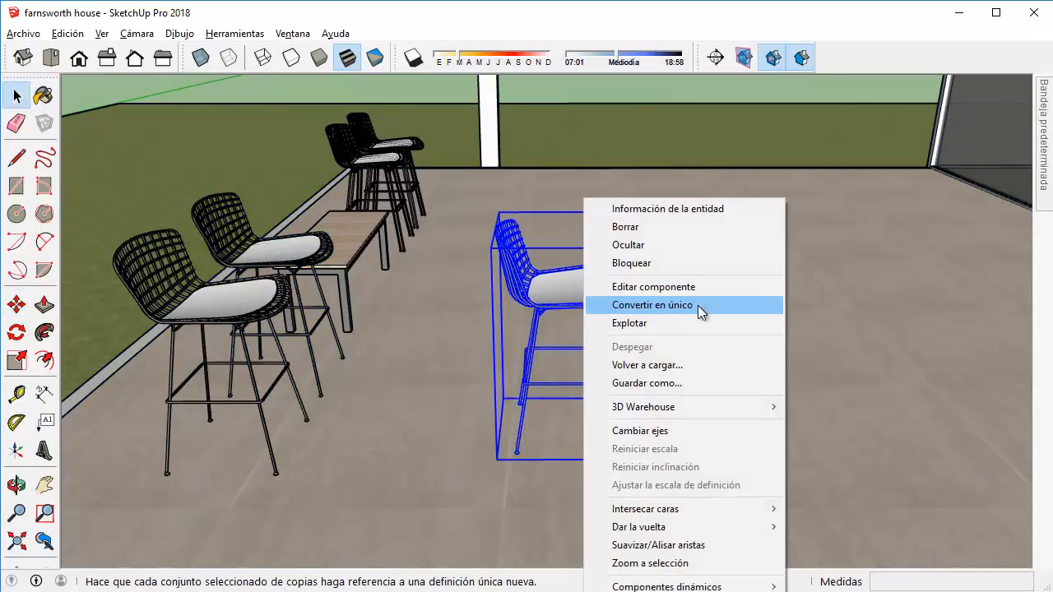
pyautogui.click(646, 305)
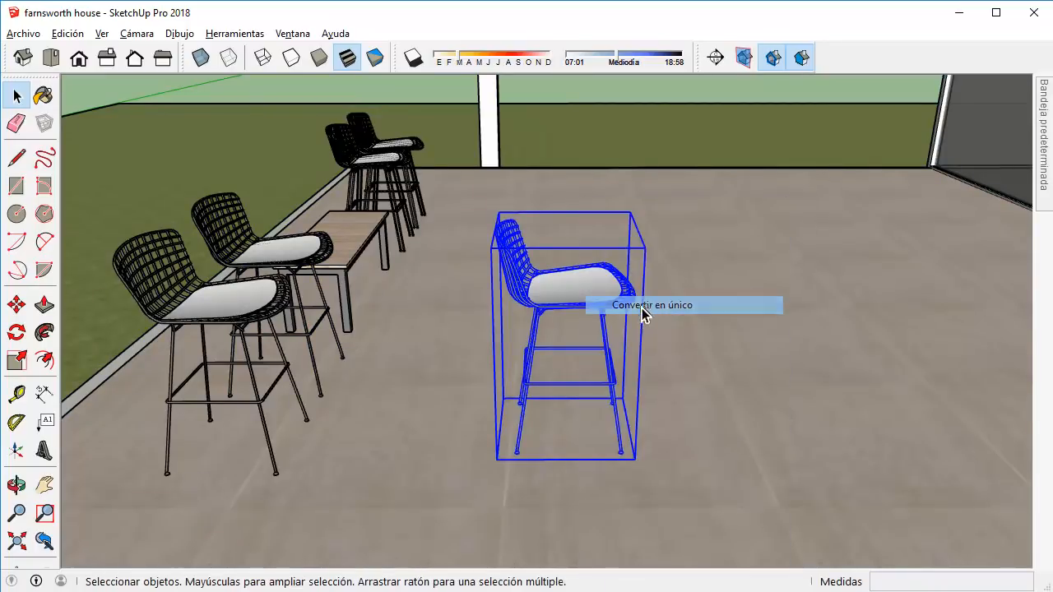
pyautogui.moveTo(641, 308); pyautogui.dragTo(532, 232, button='middle')
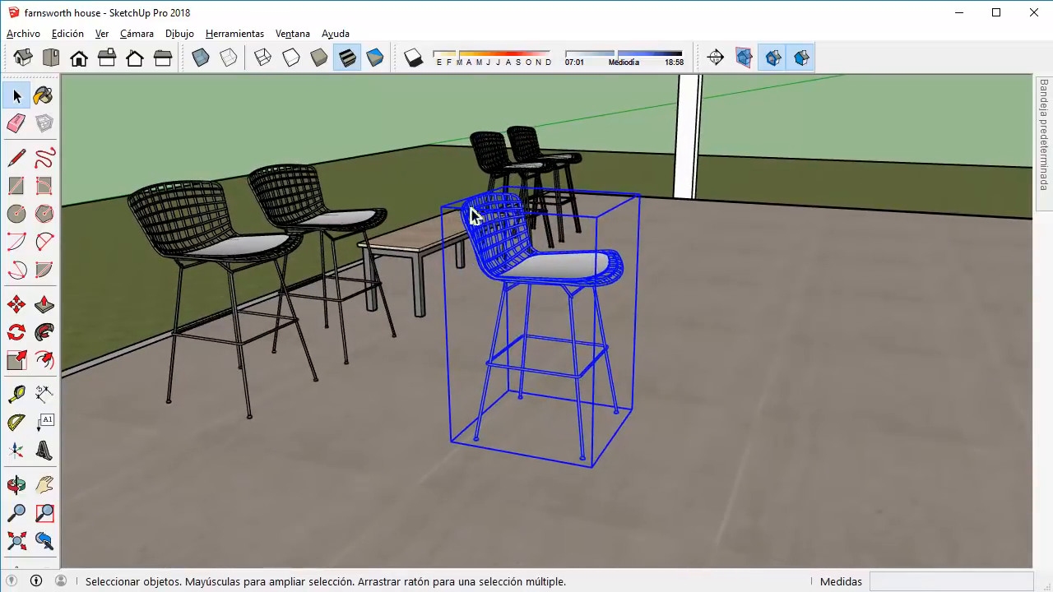
pyautogui.doubleClick(548, 278)
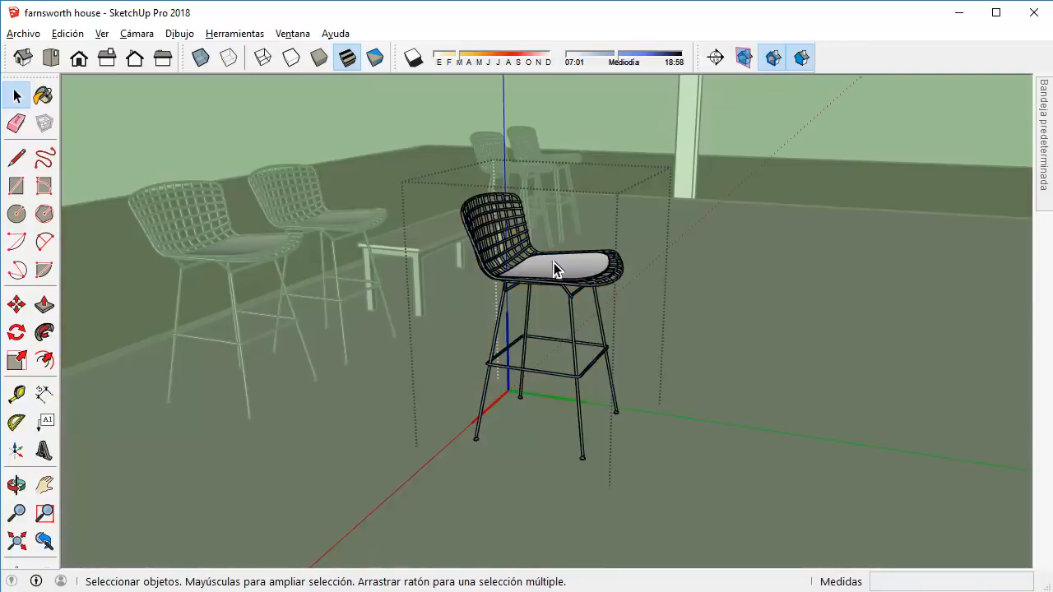
# Delete the seat cushion from the unique stool copy and finish editing it.
pyautogui.click(553, 264)
pyautogui.press('Delete')
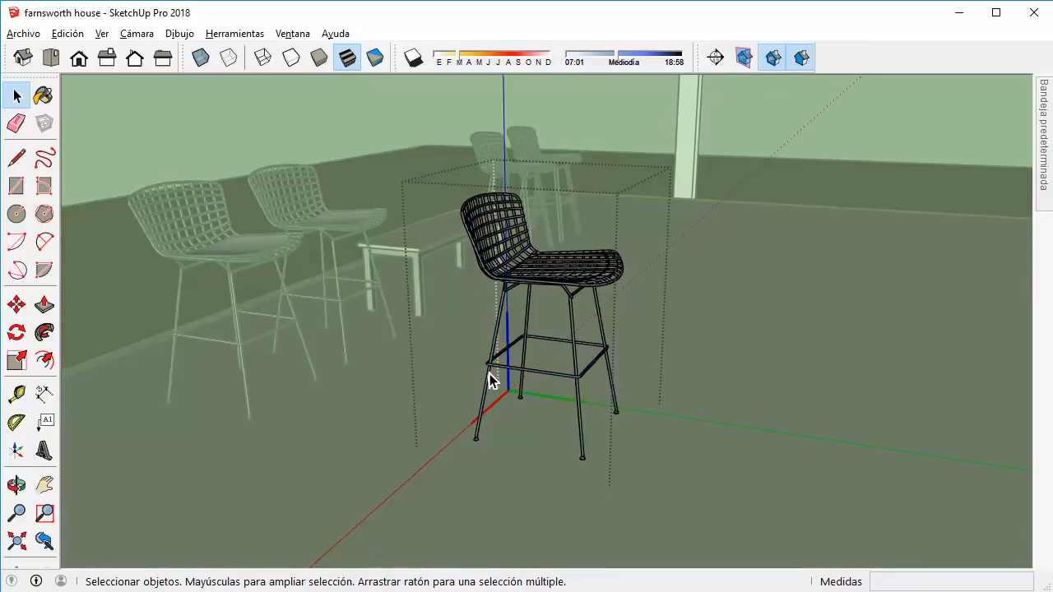
pyautogui.click(381, 123)
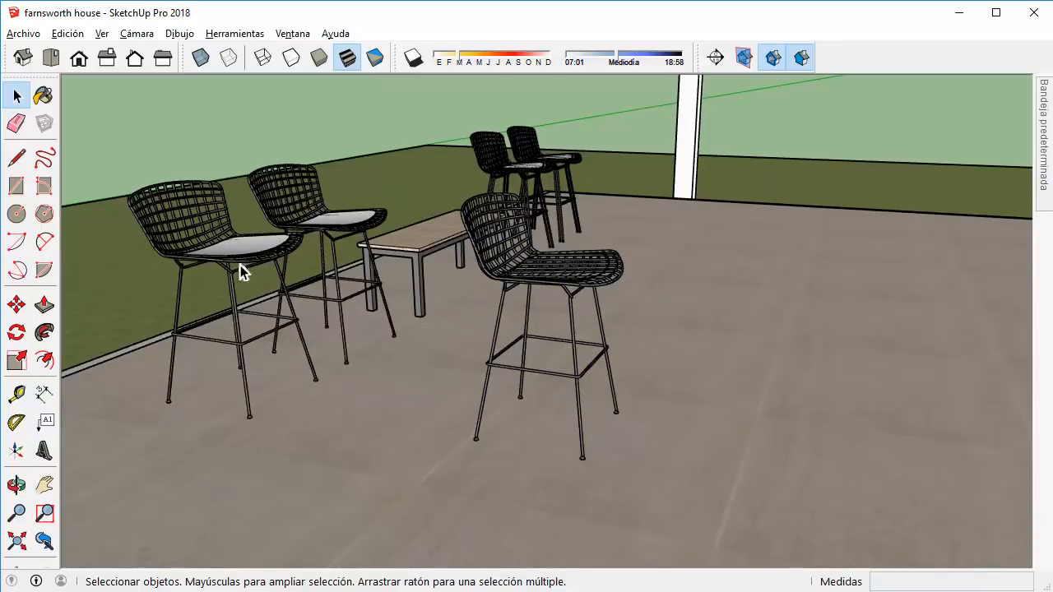
# Undo the cushion deletion on the unique stool copy and leave its editing context.
pyautogui.doubleClick(532, 314)
pyautogui.hotkey('ctrl', 'z')
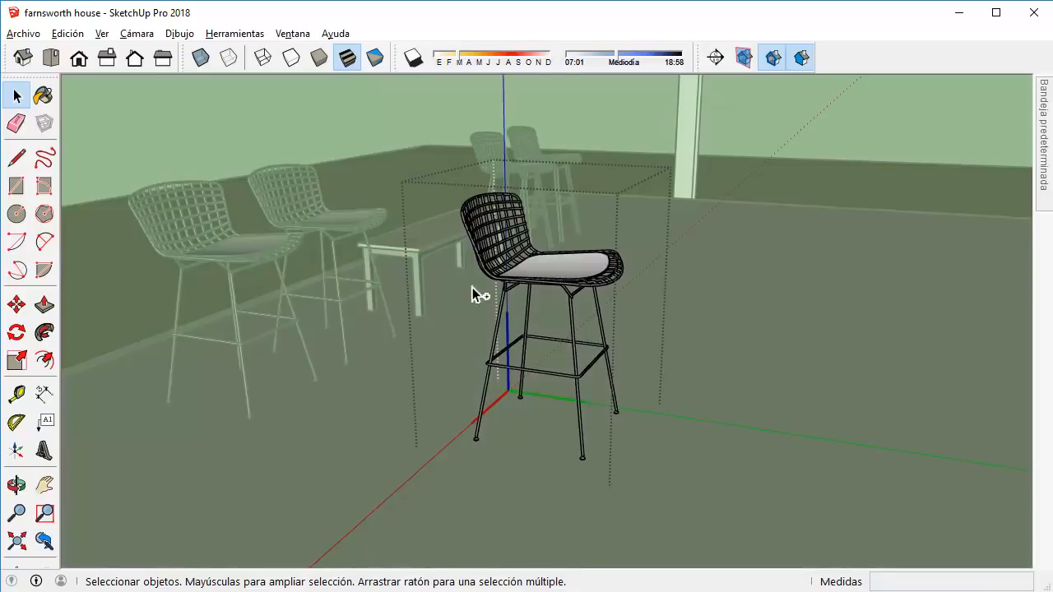
pyautogui.click(256, 112)
# Open the house component and then its front corner column beside the stairs for editing.
pyautogui.scroll(-7, 347, 236)
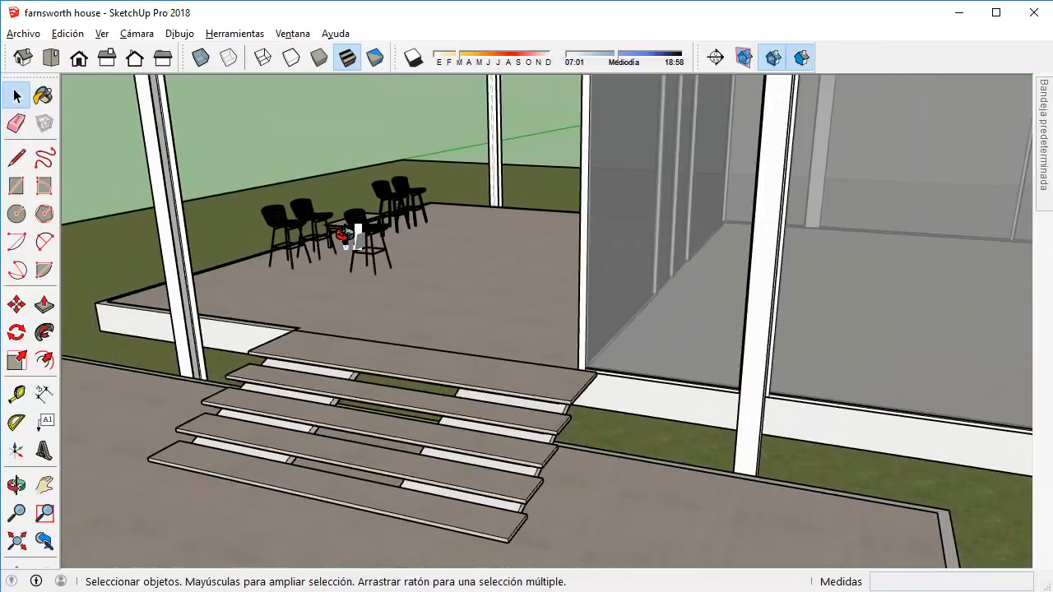
pyautogui.moveTo(347, 237); pyautogui.dragTo(659, 351, button='middle')
pyautogui.click(668, 284)
pyautogui.scroll(-3, 668, 289)
pyautogui.moveTo(677, 287); pyautogui.dragTo(954, 228, button='middle')
pyautogui.scroll(-3, 644, 282)
pyautogui.scroll(2, 650, 282)
pyautogui.scroll(2, 466, 301)
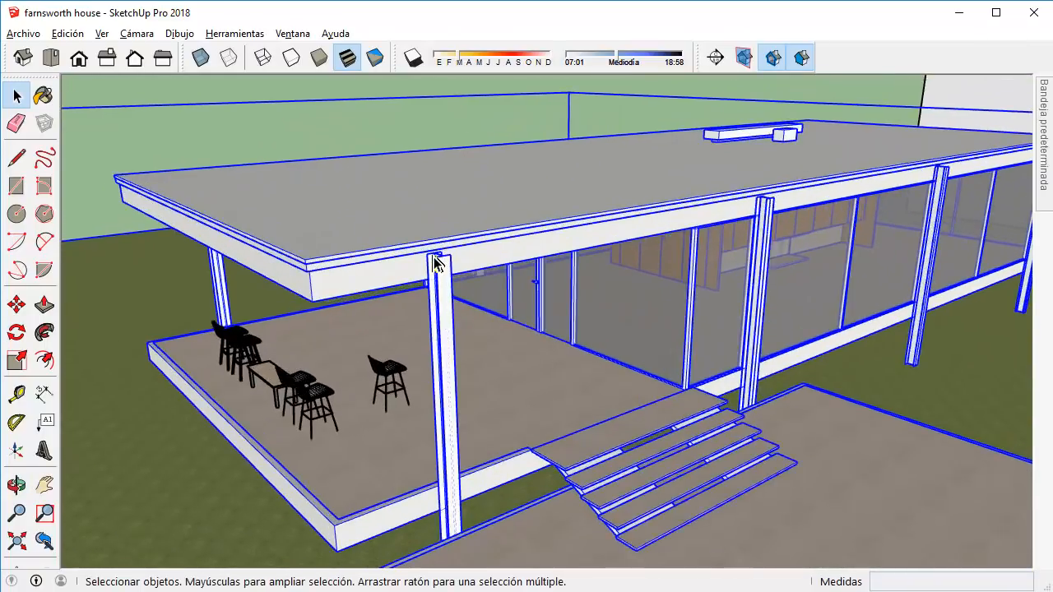
pyautogui.doubleClick(433, 262)
pyautogui.click(428, 329)
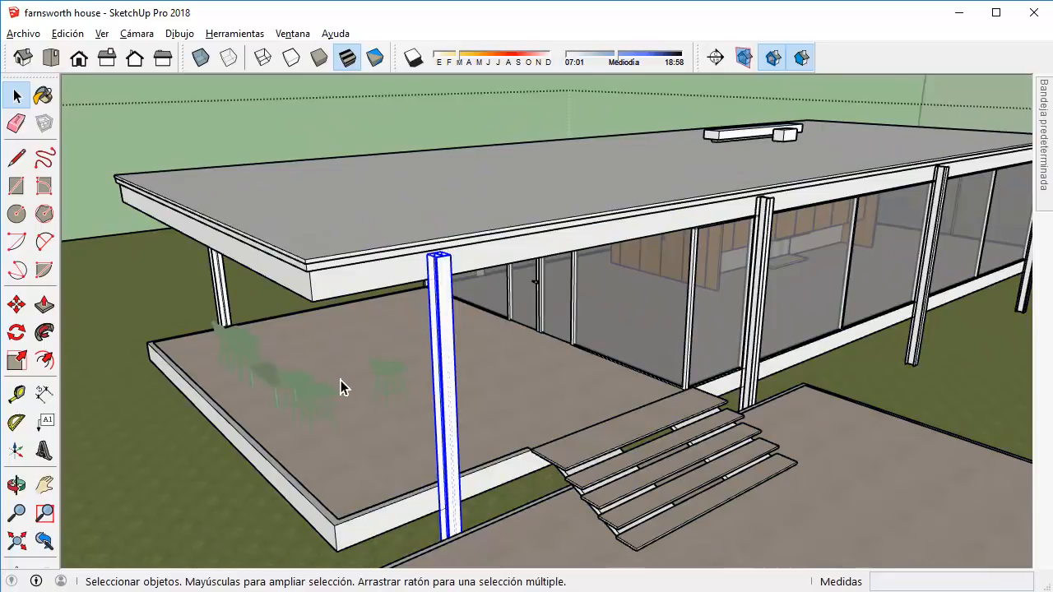
pyautogui.scroll(5, 435, 275)
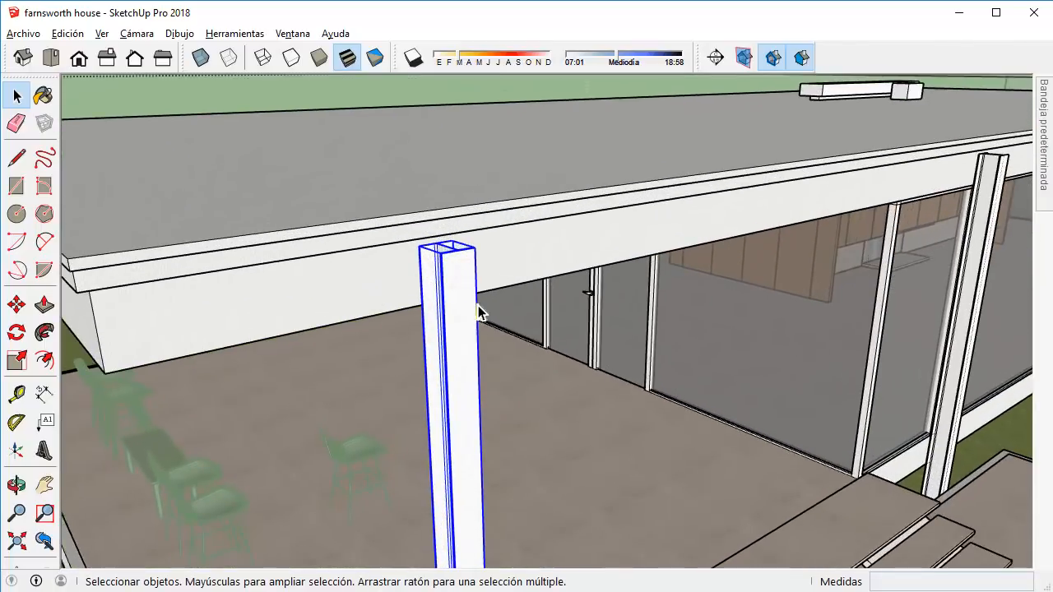
pyautogui.doubleClick(464, 282)
# Move the top end of the front corner column straight up about 1.4 m above the roof and exit the component.
pyautogui.scroll(-3, 406, 277)
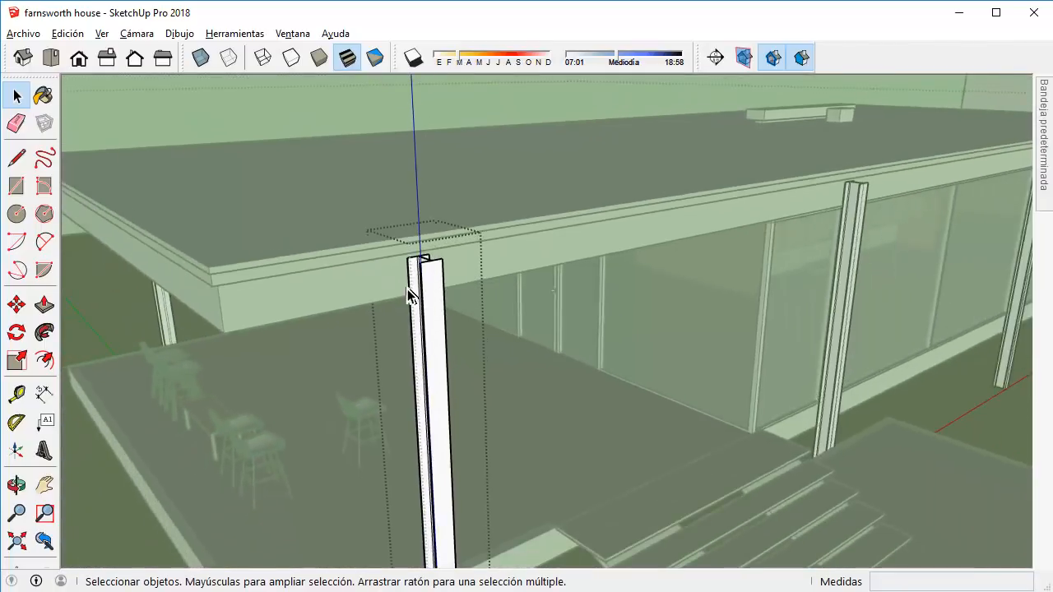
pyautogui.scroll(2, 326, 215)
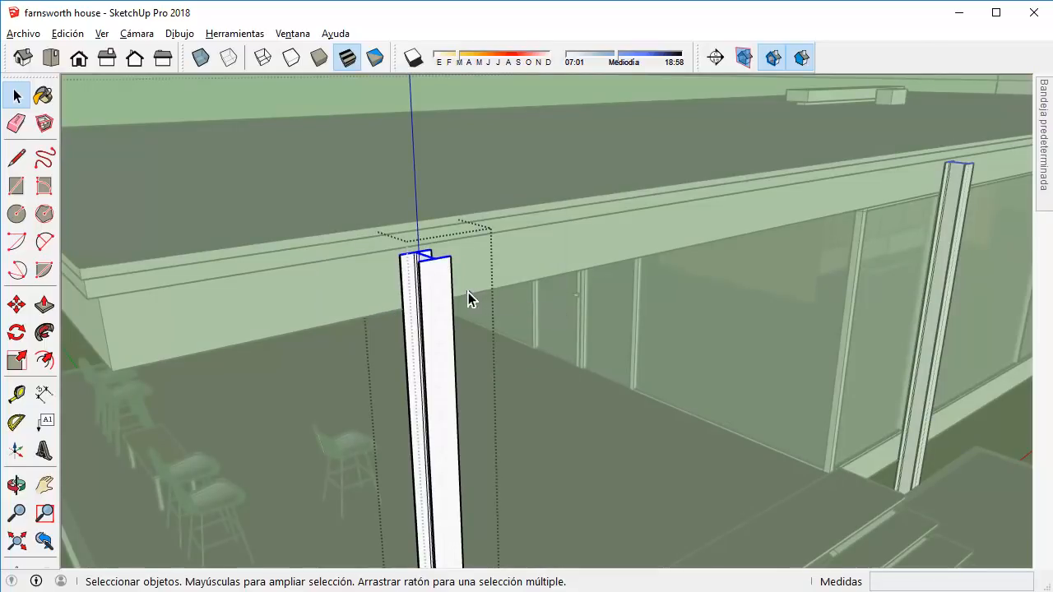
pyautogui.moveTo(470, 298); pyautogui.dragTo(523, 168, button='middle')
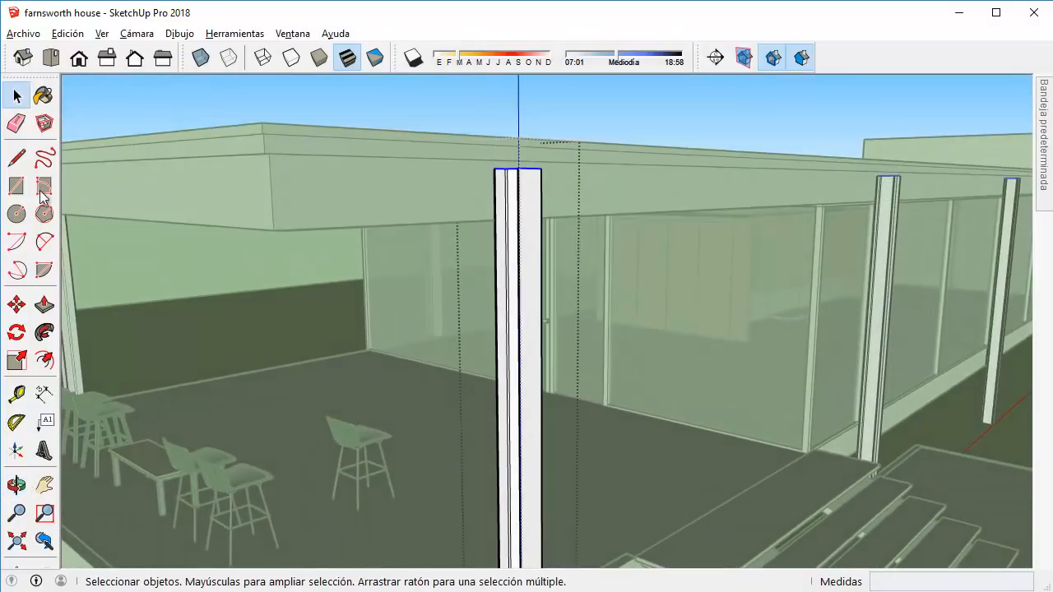
pyautogui.moveTo(400, 275); pyautogui.dragTo(288, 269, button='middle')
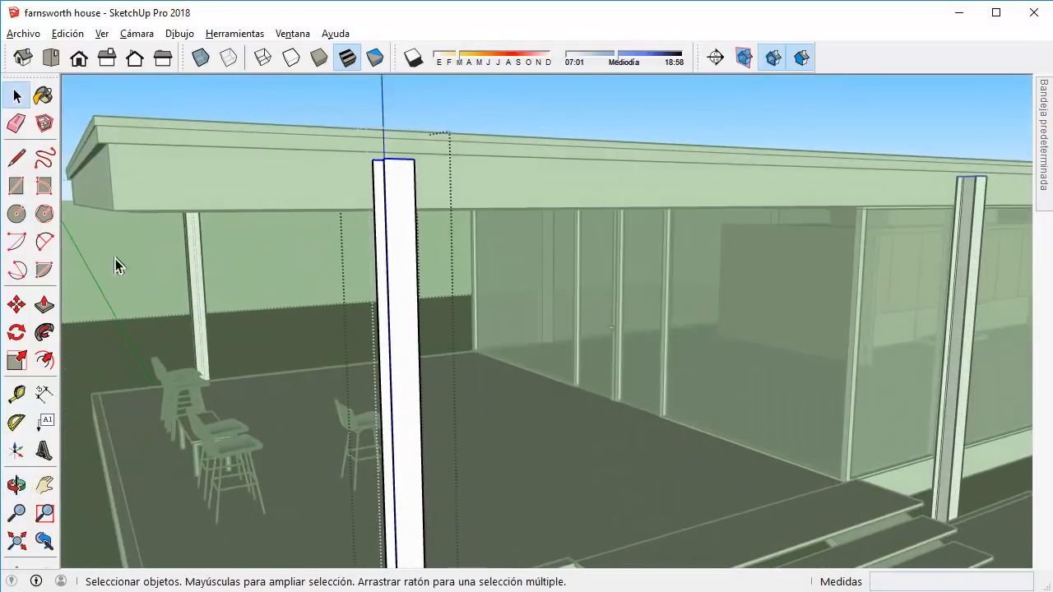
pyautogui.click(16, 305)
pyautogui.click(404, 315)
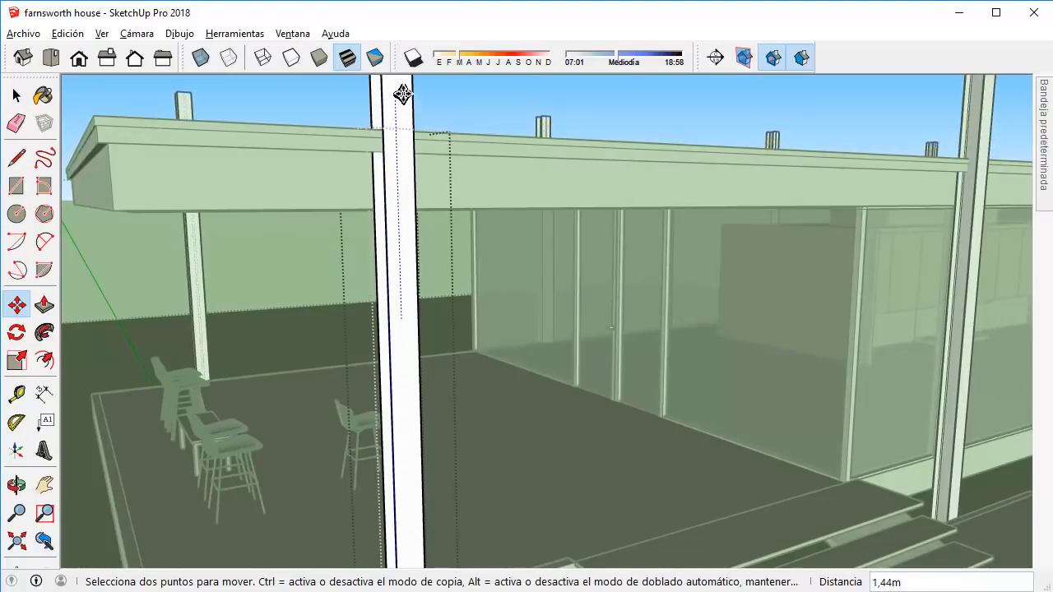
pyautogui.moveTo(419, 164); pyautogui.dragTo(357, 276, button='middle')
pyautogui.scroll(-2, 356, 275)
pyautogui.click(18, 101)
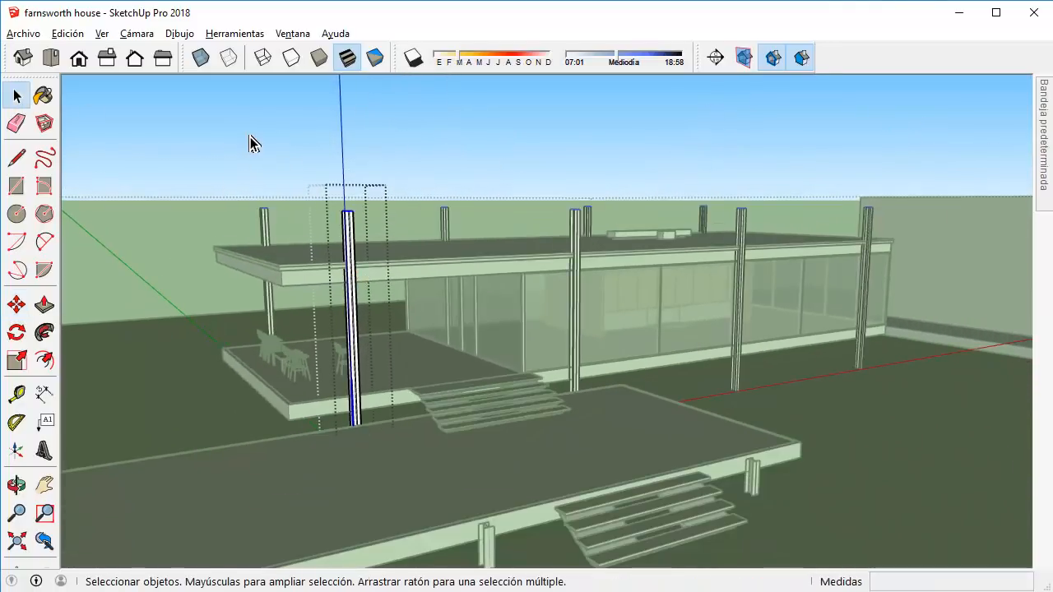
pyautogui.click(251, 144)
# Examine the columns around the house from several angles.
pyautogui.moveTo(419, 296); pyautogui.dragTo(813, 312, button='middle')
pyautogui.moveTo(559, 304); pyautogui.dragTo(480, 305, button='middle')
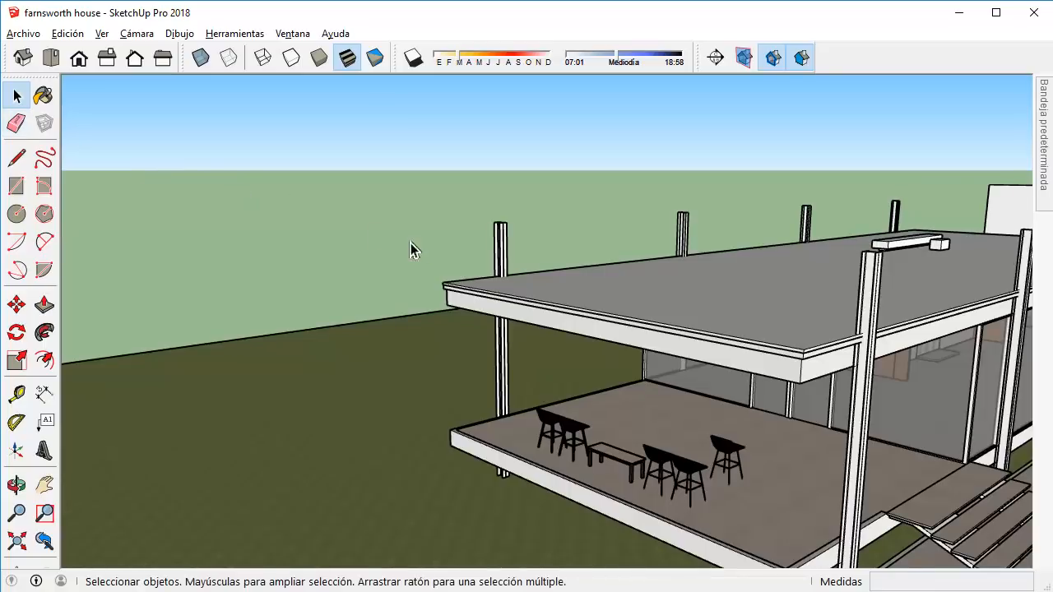
pyautogui.moveTo(410, 243); pyautogui.dragTo(575, 294, button='middle')
pyautogui.click(566, 297)
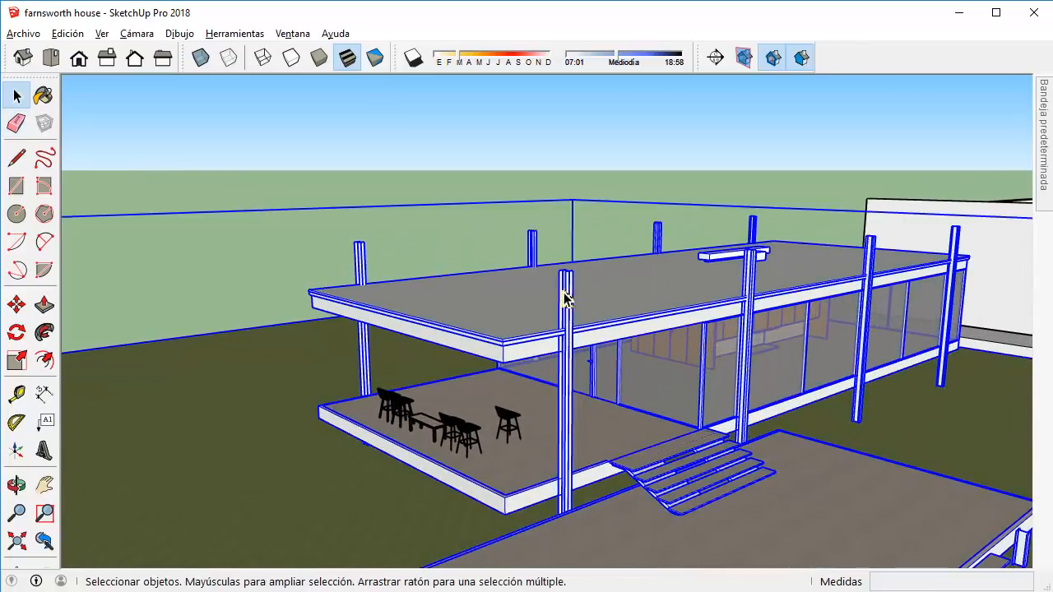
pyautogui.click(494, 239)
pyautogui.moveTo(494, 238); pyautogui.dragTo(598, 161, button='middle')
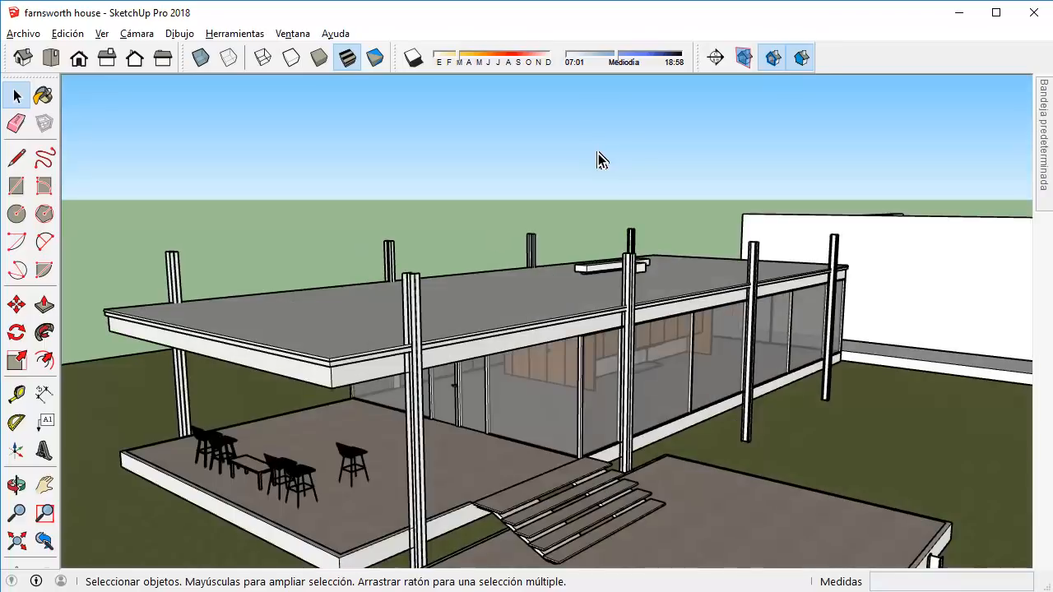
pyautogui.moveTo(558, 240); pyautogui.dragTo(486, 299, button='middle')
# Select the front corner column inside the house component and review its entity information and component options.
pyautogui.click(396, 325)
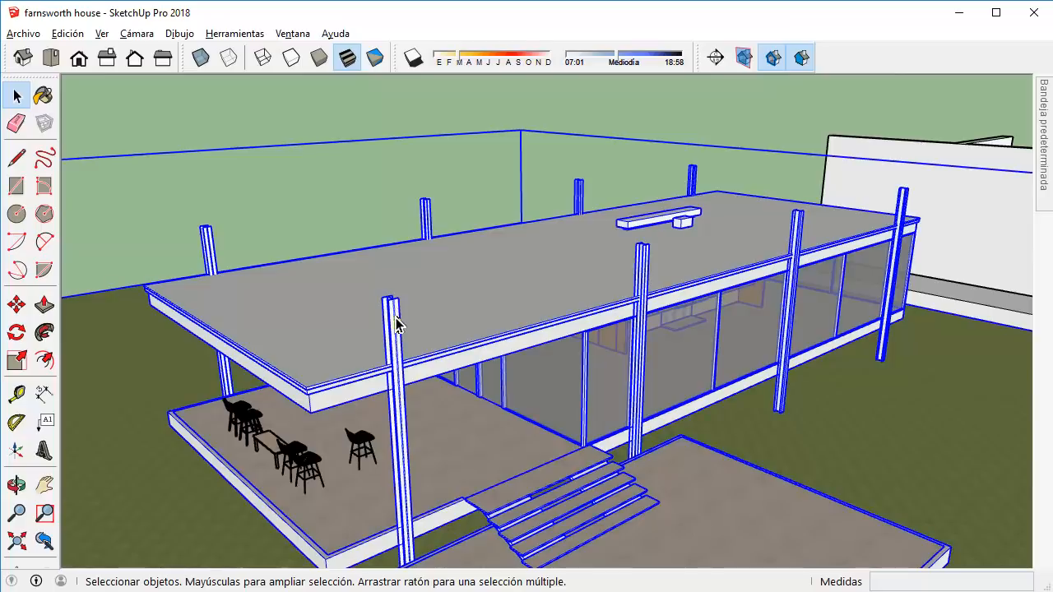
pyautogui.doubleClick(399, 312)
pyautogui.click(393, 319)
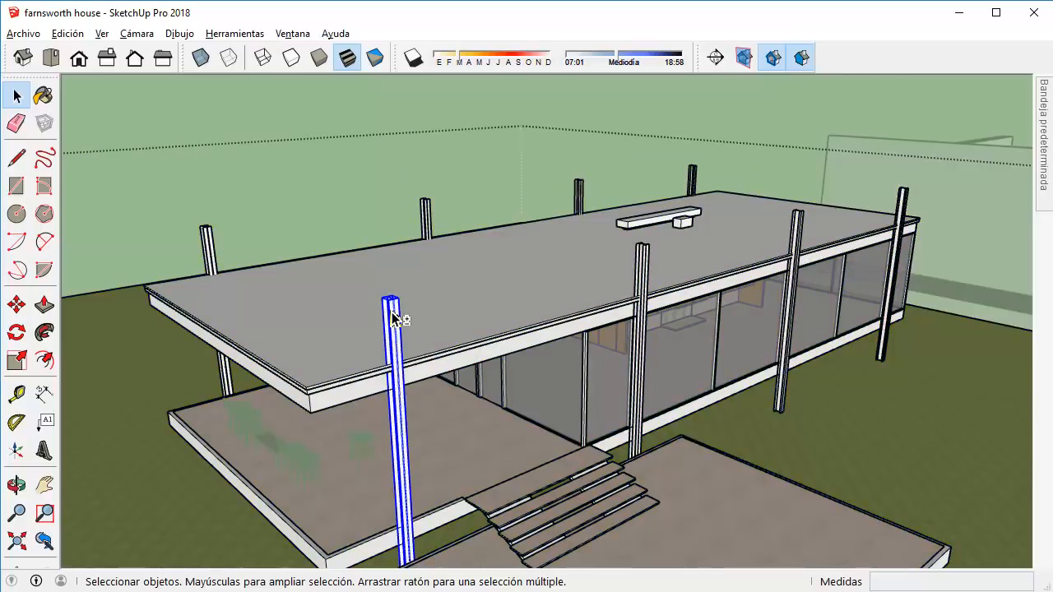
pyautogui.moveTo(393, 319); pyautogui.dragTo(416, 279, button='middle')
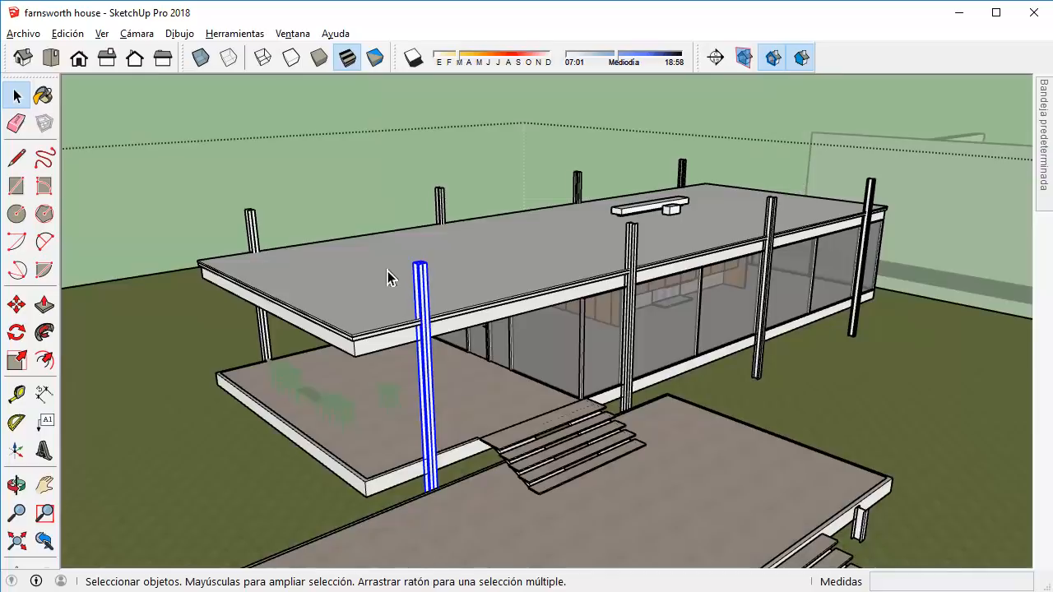
pyautogui.scroll(3, 422, 292)
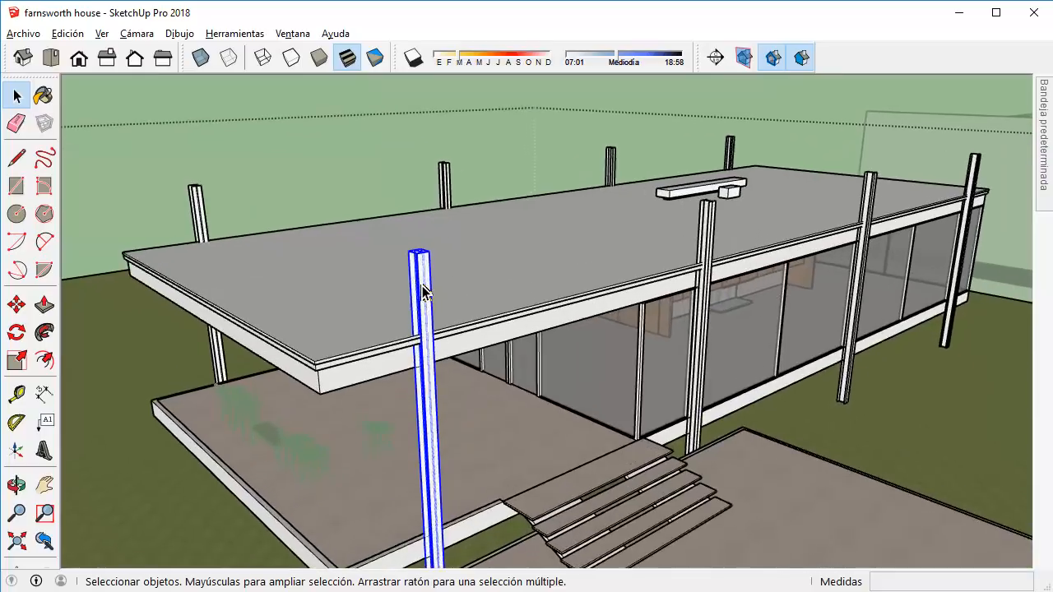
pyautogui.moveTo(418, 333); pyautogui.dragTo(417, 220, button='middle')
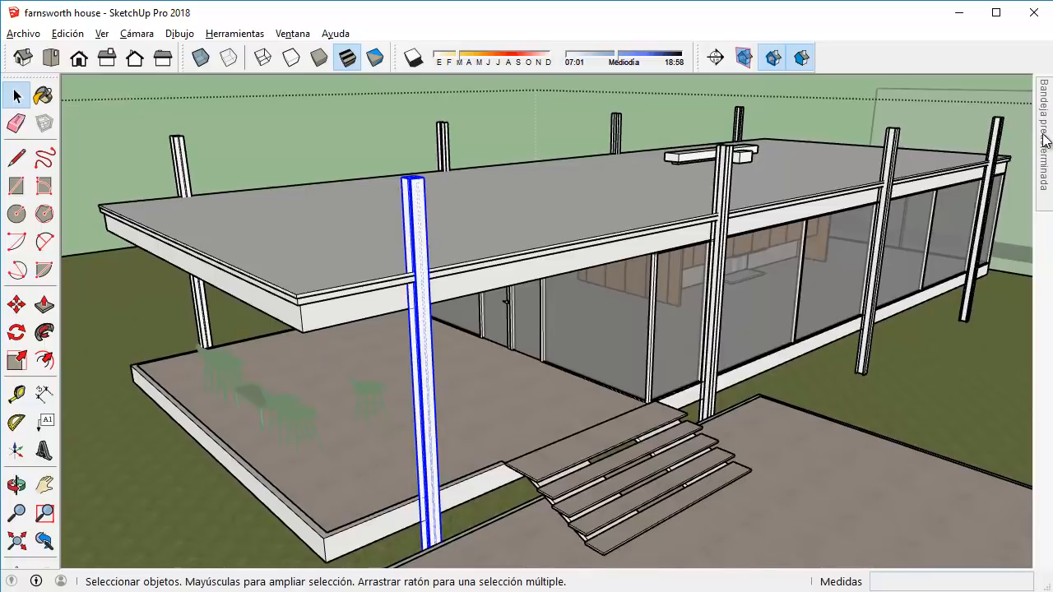
pyautogui.moveTo(1045, 140)
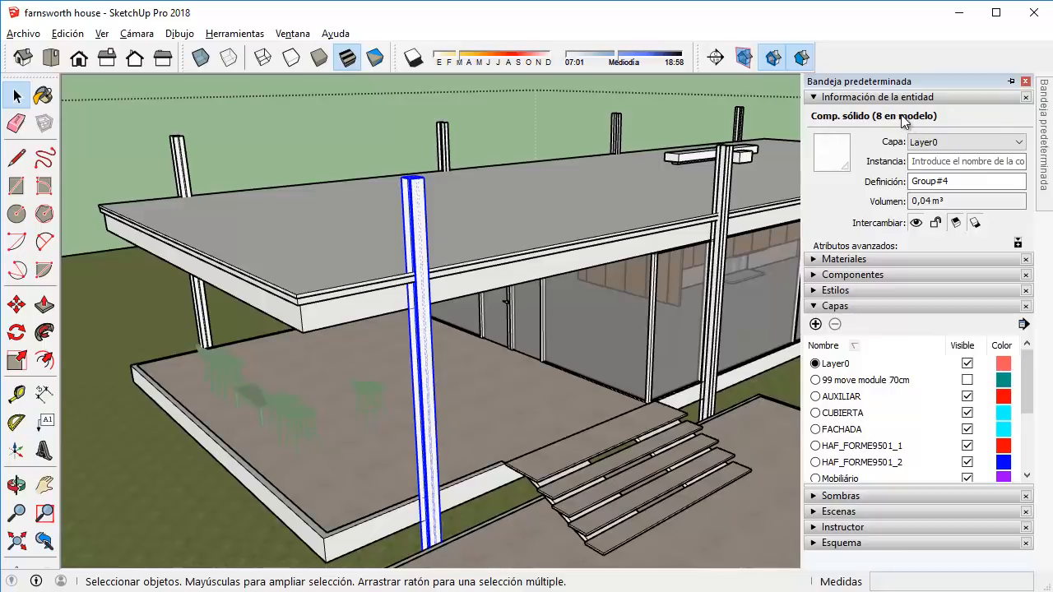
pyautogui.moveTo(616, 170); pyautogui.dragTo(561, 220, button='middle')
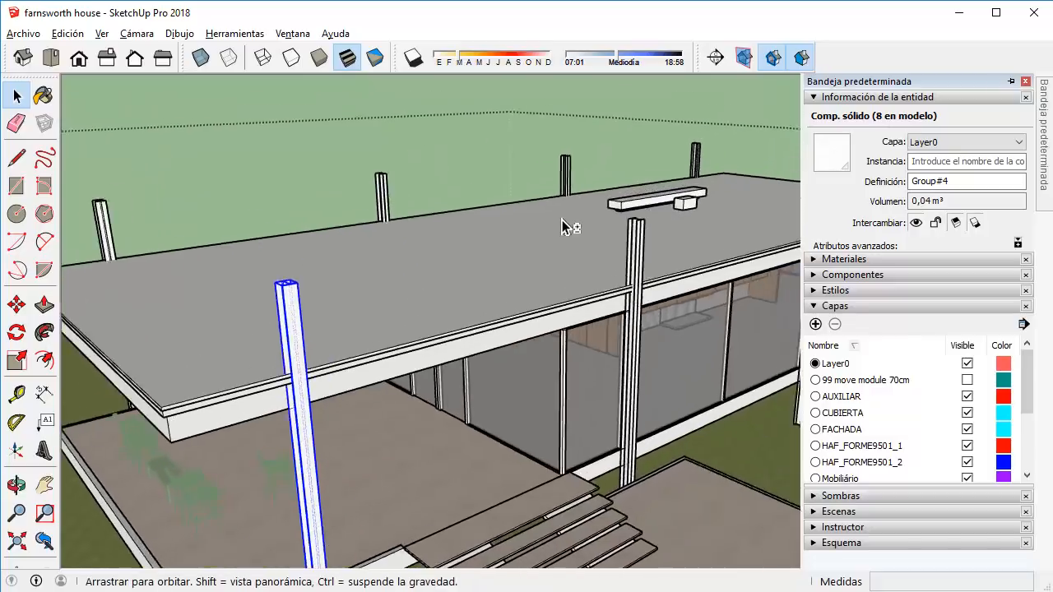
pyautogui.scroll(-3, 561, 219)
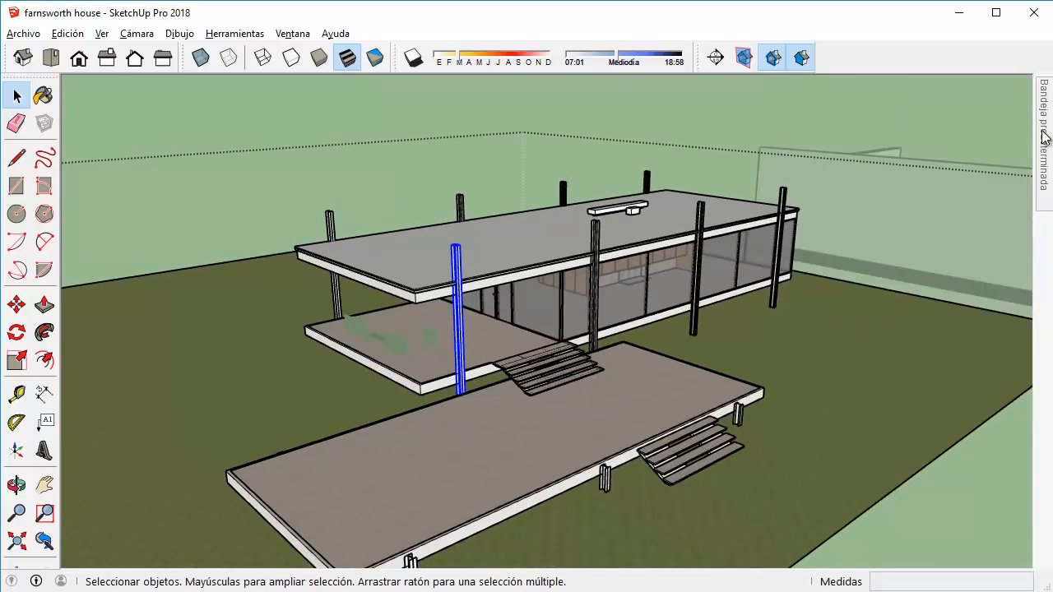
pyautogui.rightClick(458, 272)
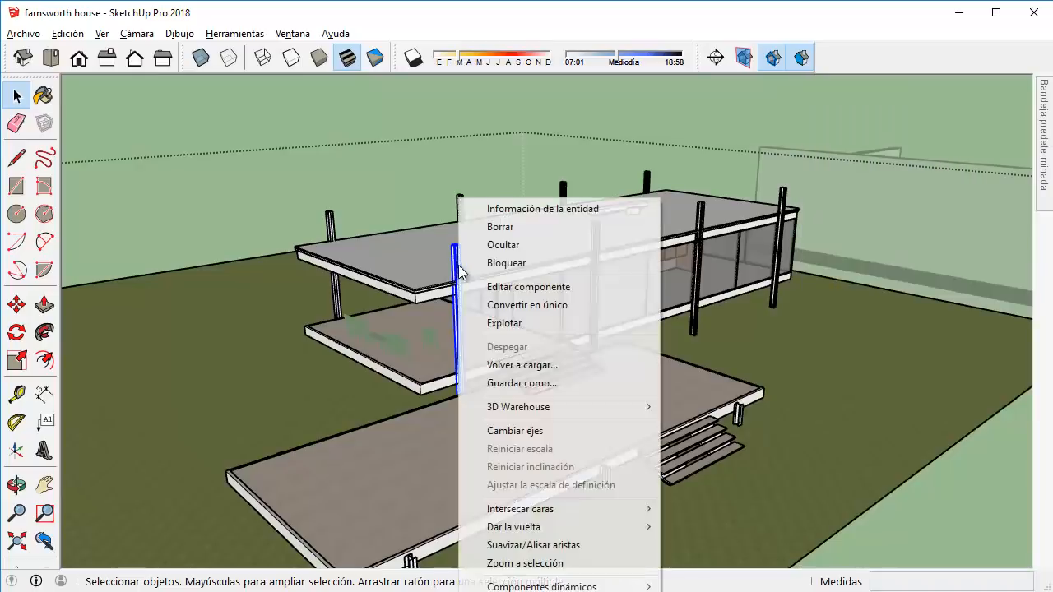
pyautogui.click(521, 306)
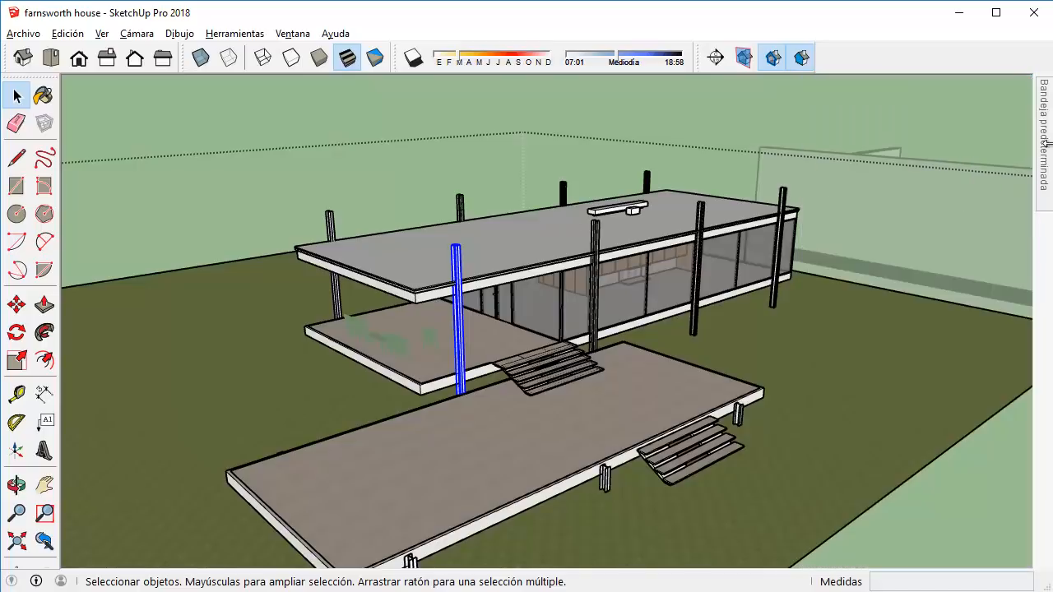
# Collapse the layers list, expand the Outliner, and select all eight Group#4 column instances in it.
pyautogui.click(819, 305)
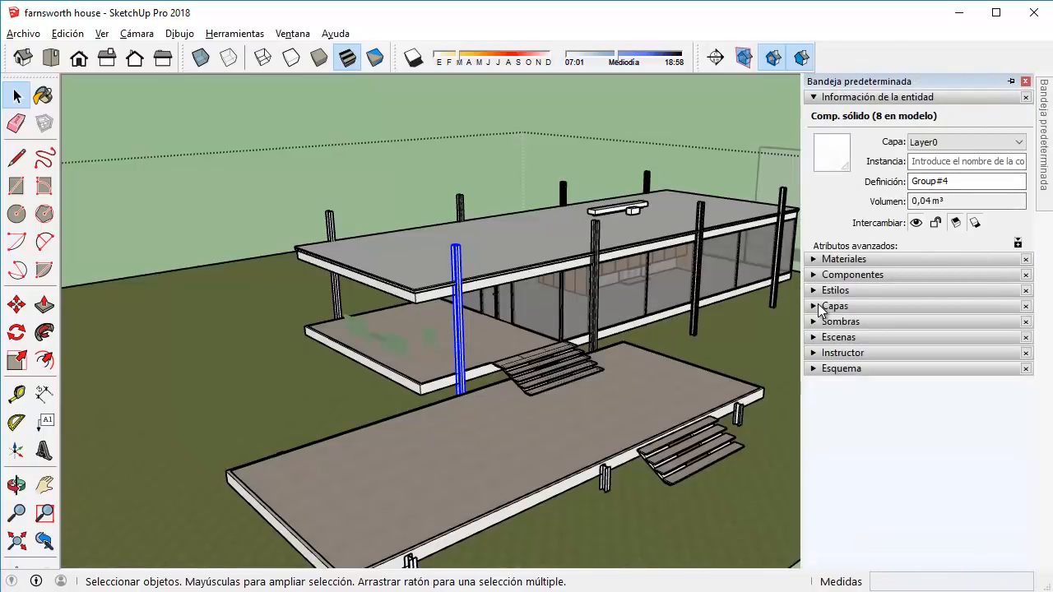
pyautogui.click(821, 369)
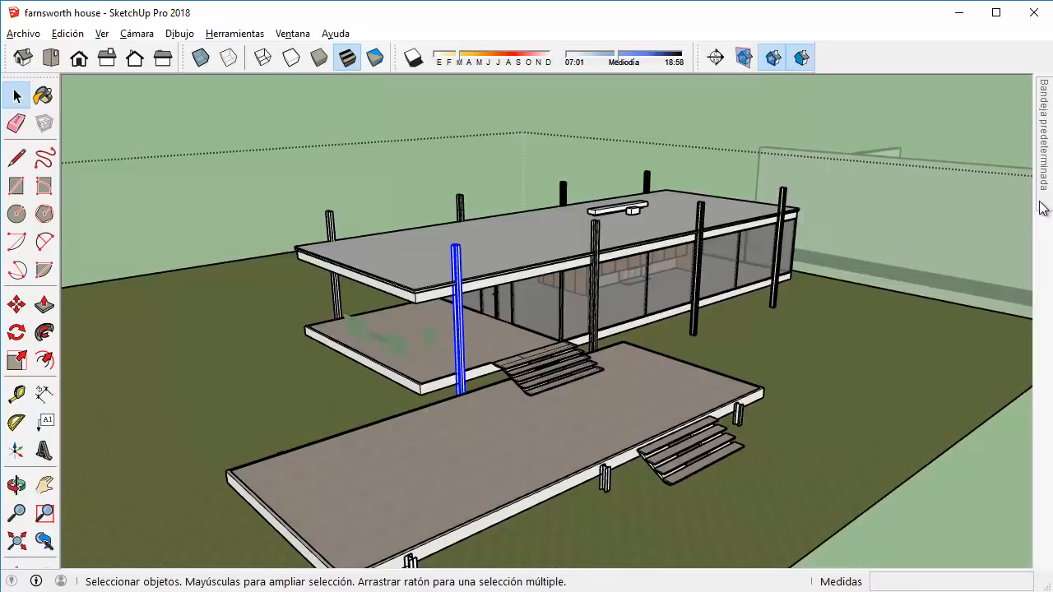
pyautogui.moveTo(1043, 207)
pyautogui.click(883, 422)
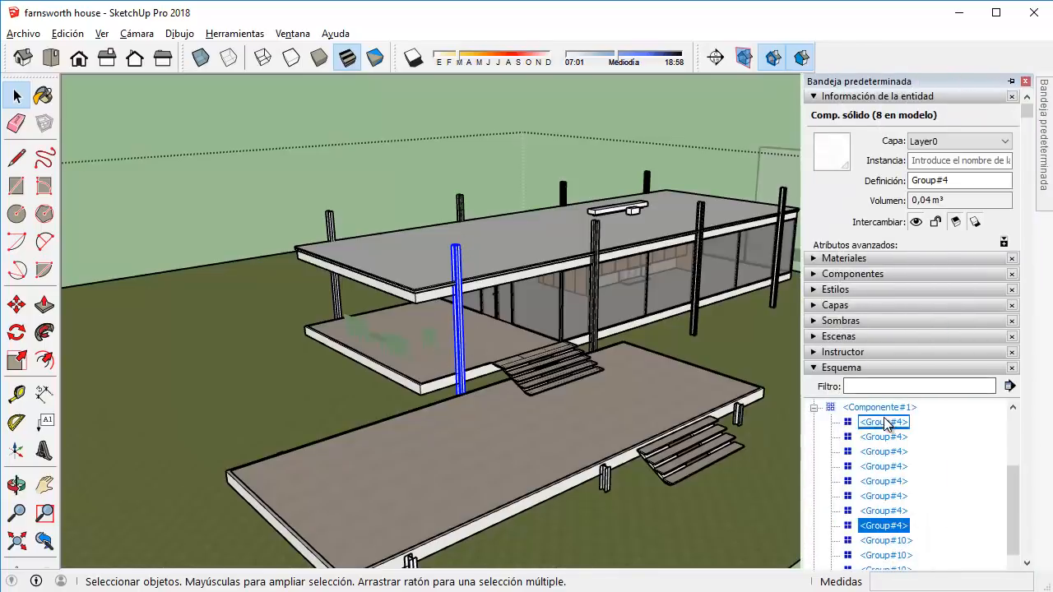
pyautogui.keyDown('shift'); pyautogui.click(892, 526); pyautogui.keyUp('shift')
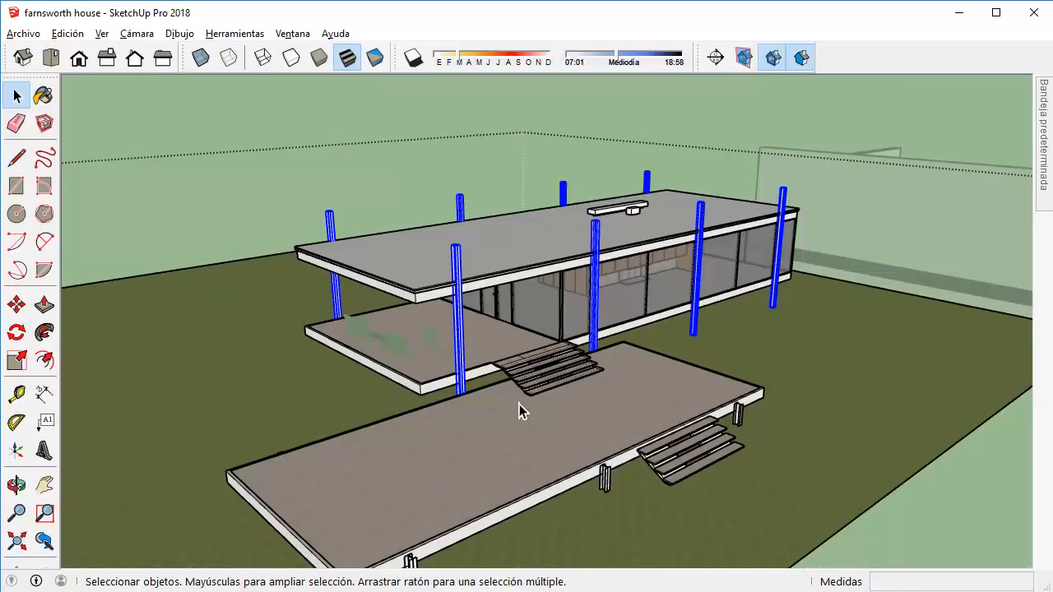
# Review the house's component instances in the Outliner and clear the column selection.
pyautogui.moveTo(1047, 162)
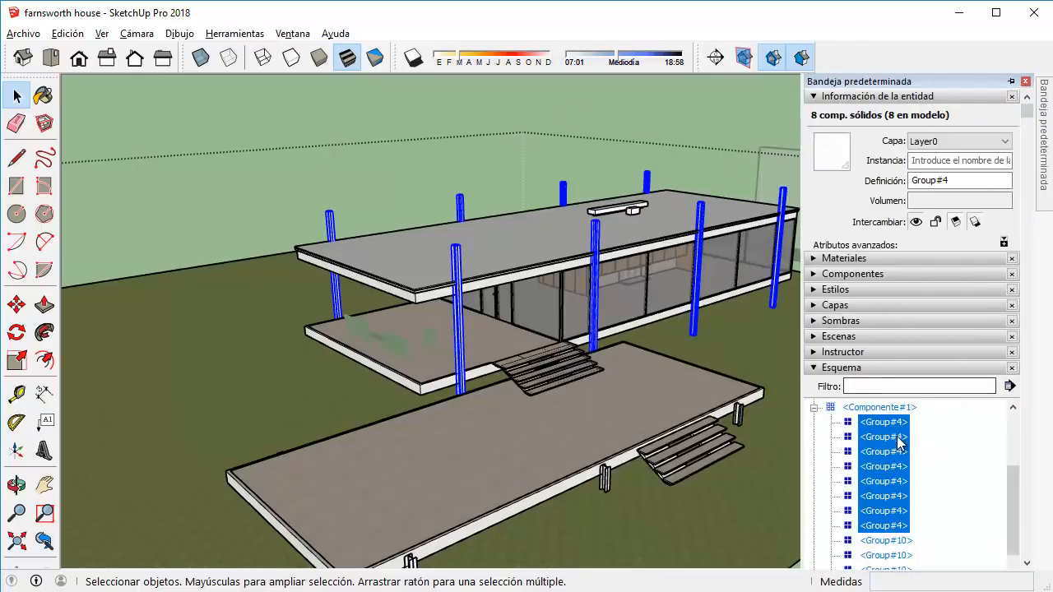
pyautogui.scroll(-1, 896, 440)
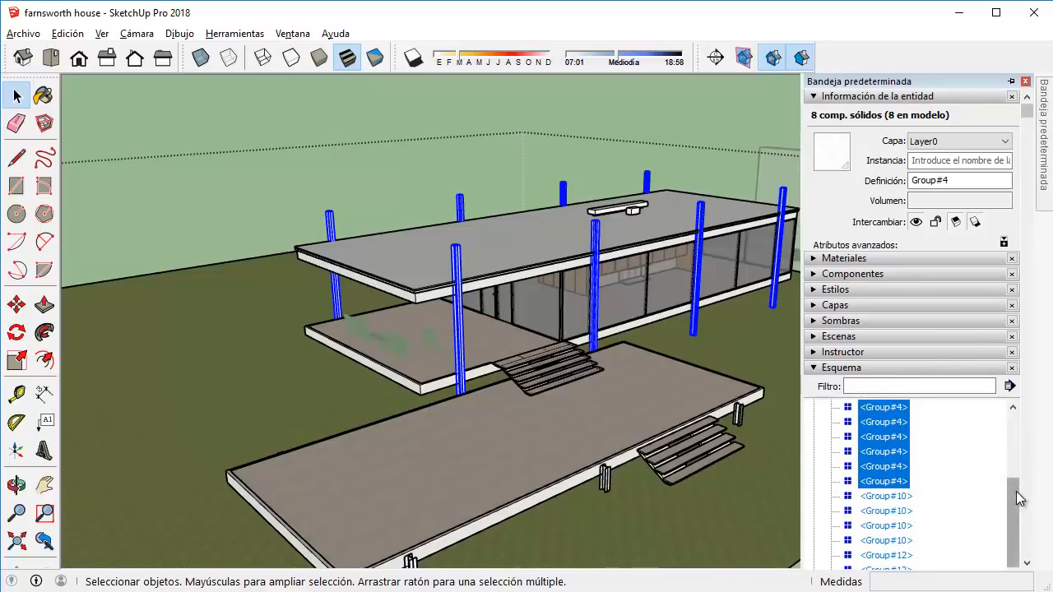
pyautogui.moveTo(1016, 492)
pyautogui.mouseDown()
pyautogui.moveTo(1016, 518)
pyautogui.moveTo(1018, 481)
pyautogui.mouseUp()
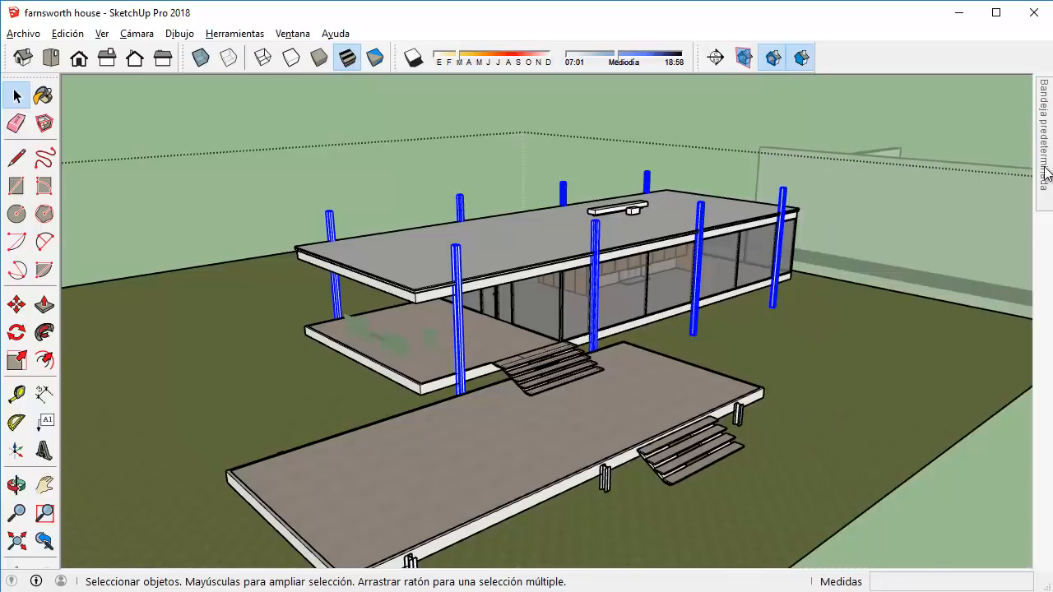
pyautogui.moveTo(1046, 173)
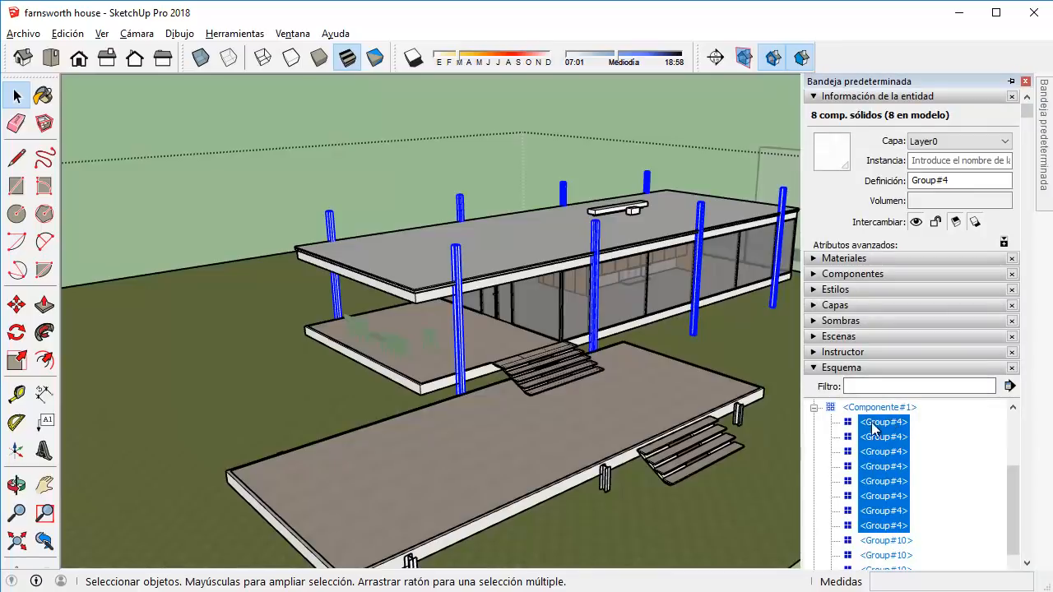
pyautogui.click(406, 160)
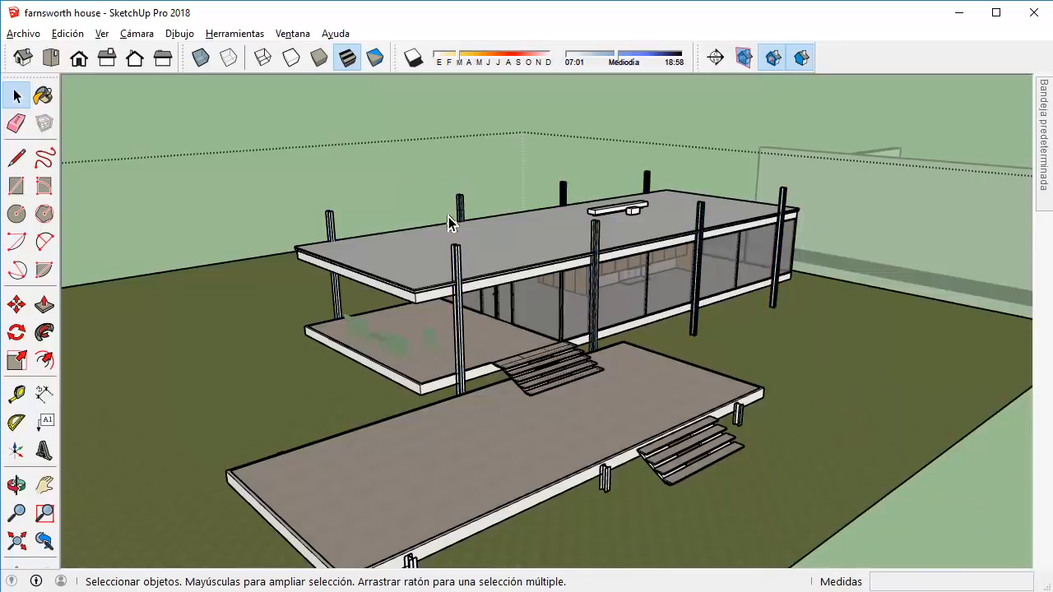
# Make the front corner column unique, check its definition in the entity information and Outliner, and clear the selection.
pyautogui.click(456, 247)
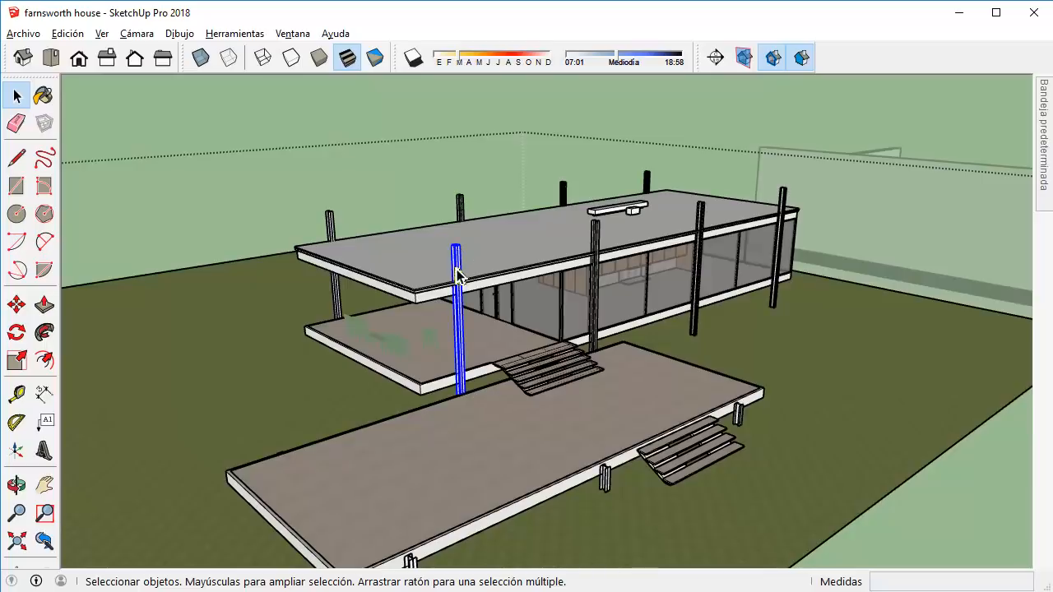
pyautogui.rightClick(462, 256)
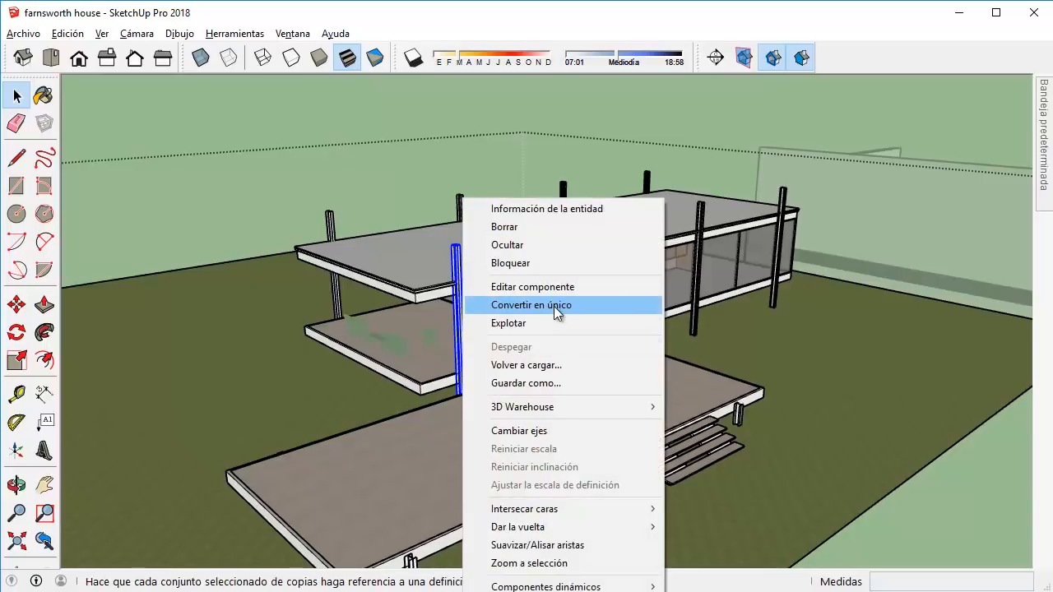
pyautogui.click(553, 311)
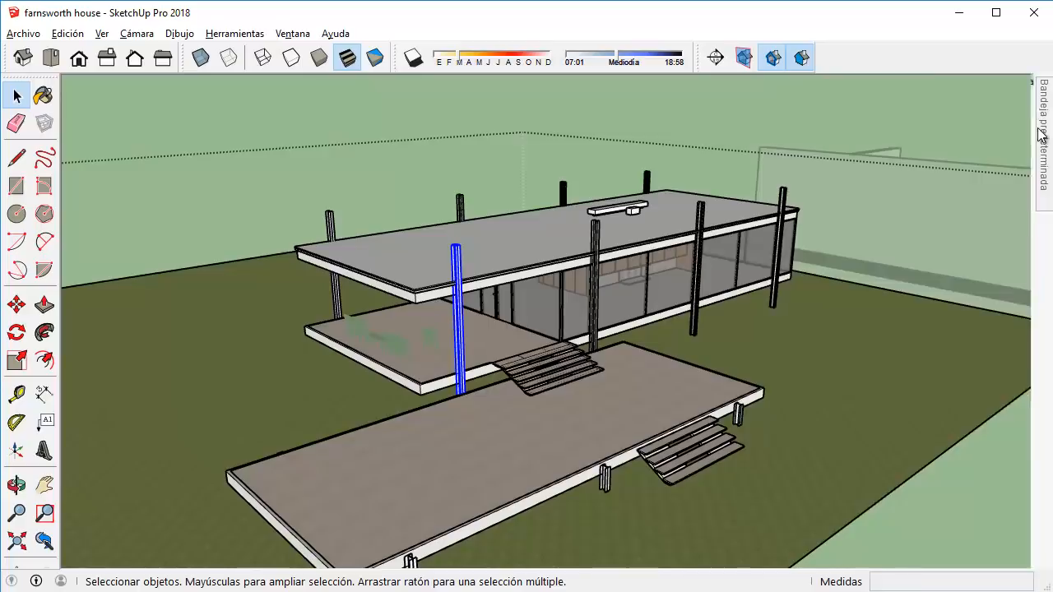
pyautogui.moveTo(1039, 131)
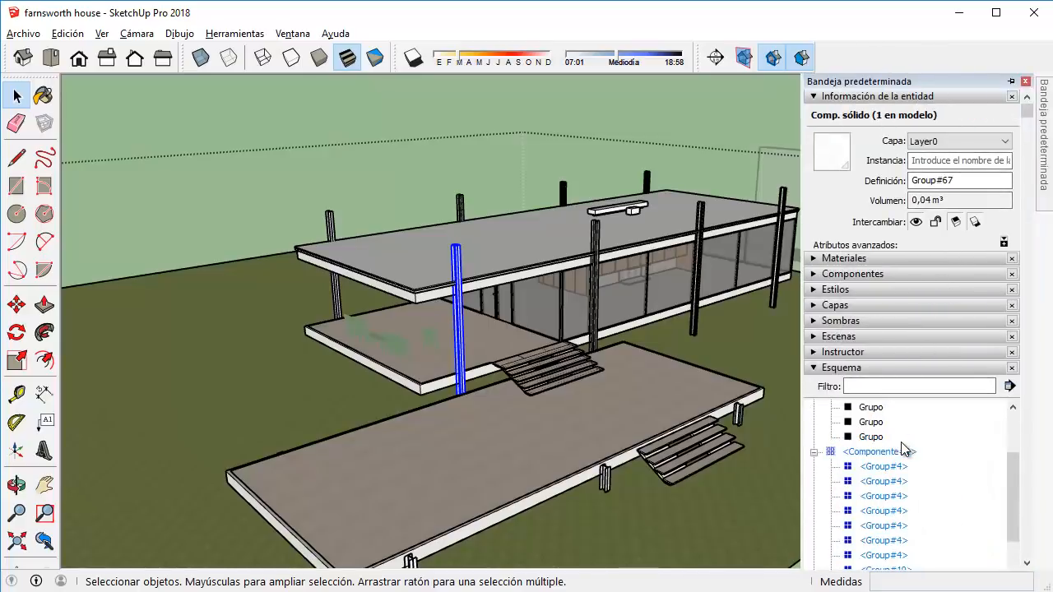
pyautogui.scroll(-2, 896, 464)
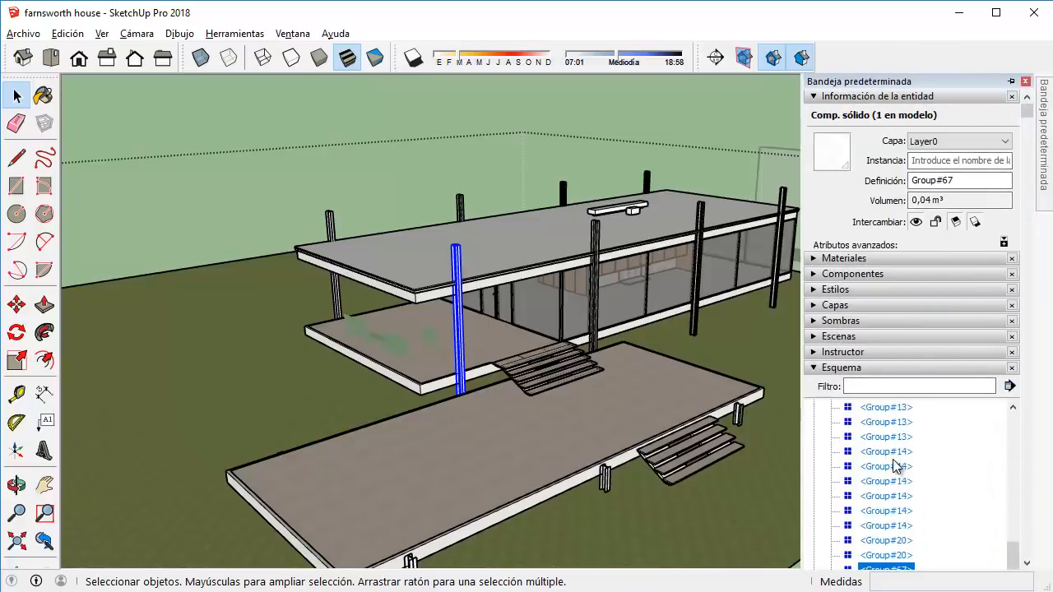
pyautogui.scroll(-2, 896, 465)
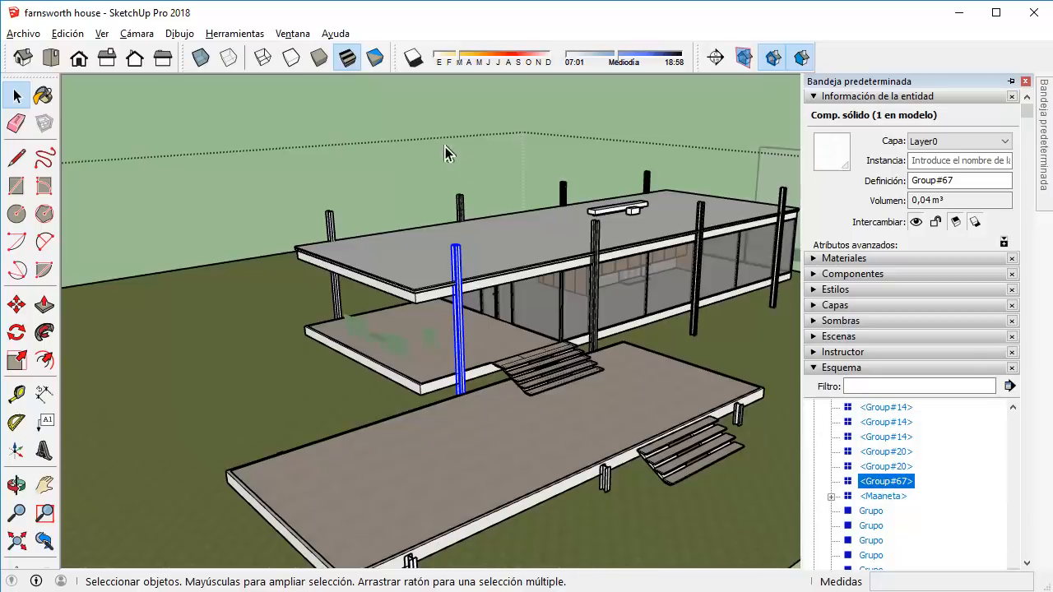
pyautogui.click(412, 175)
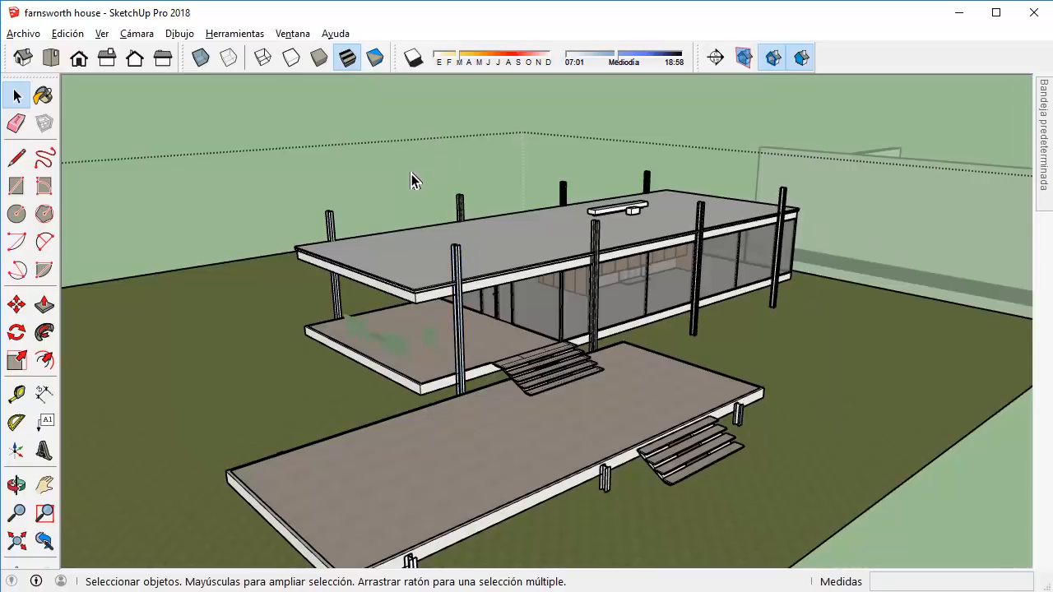
pyautogui.click(411, 173)
# Delete the whole slab with its two walls that stands beside the house.
pyautogui.scroll(-2, 781, 331)
pyautogui.moveTo(742, 342); pyautogui.dragTo(515, 344, button='middle')
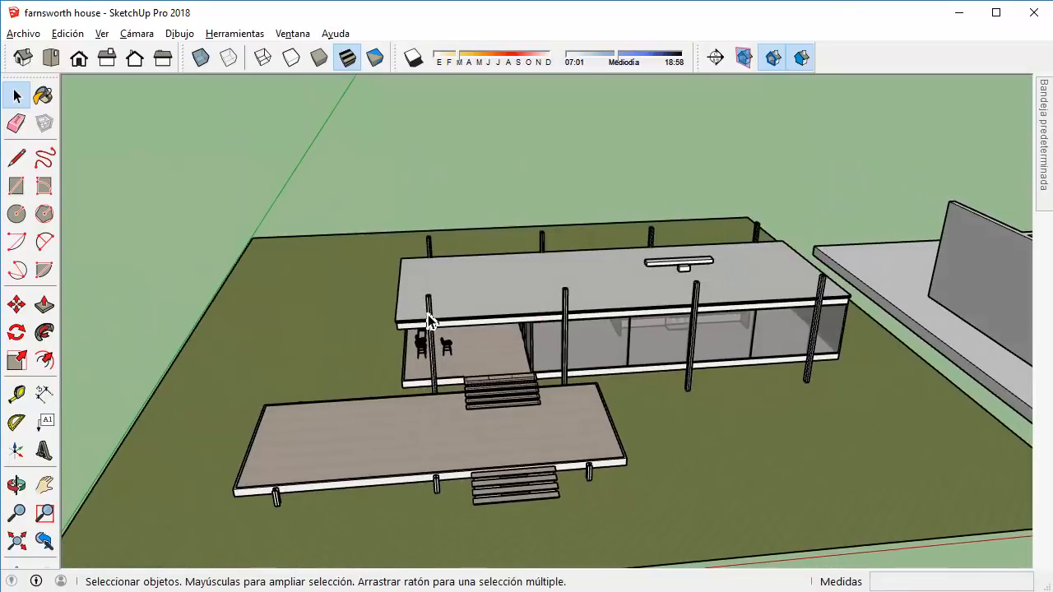
pyautogui.moveTo(594, 330); pyautogui.dragTo(346, 296, button='middle')
pyautogui.scroll(-2, 669, 208)
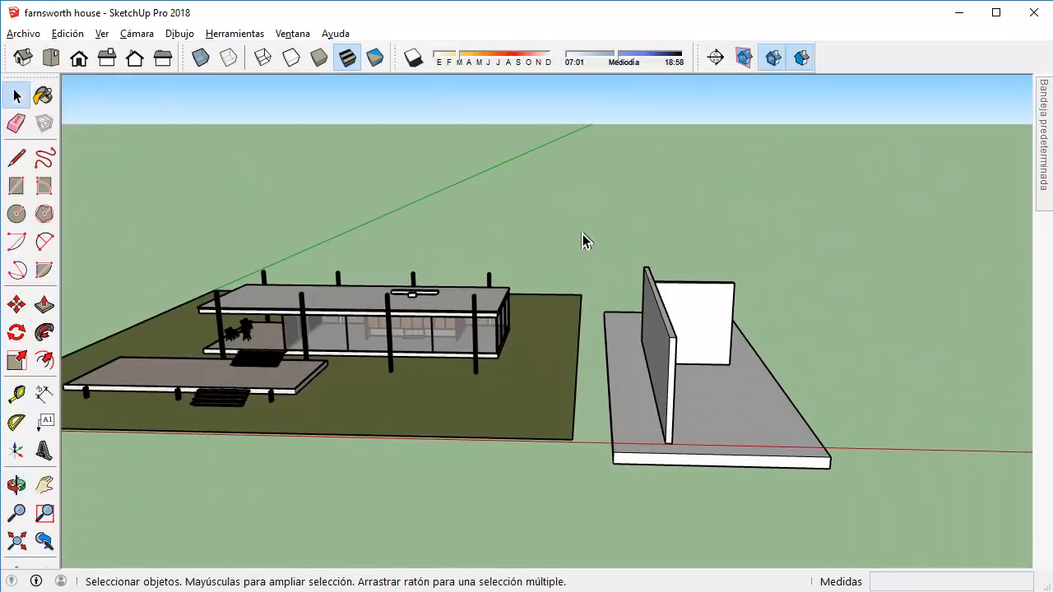
pyautogui.moveTo(583, 235); pyautogui.dragTo(938, 522)
pyautogui.press('Delete')
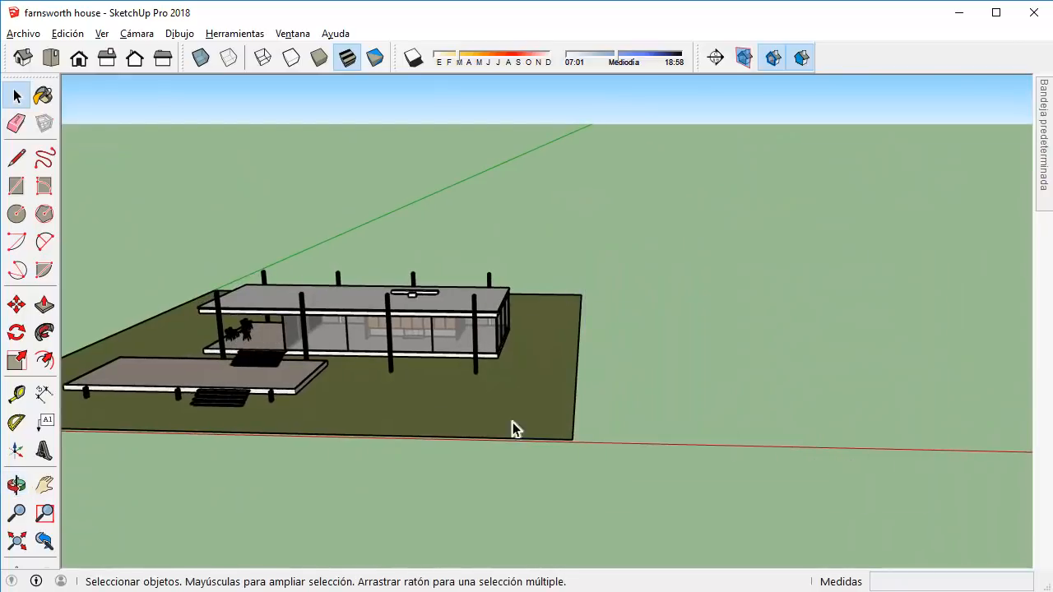
# Draw a rectangle on the ground beside the house plot and extrude it about 6.43 m into a box.
pyautogui.click(17, 186)
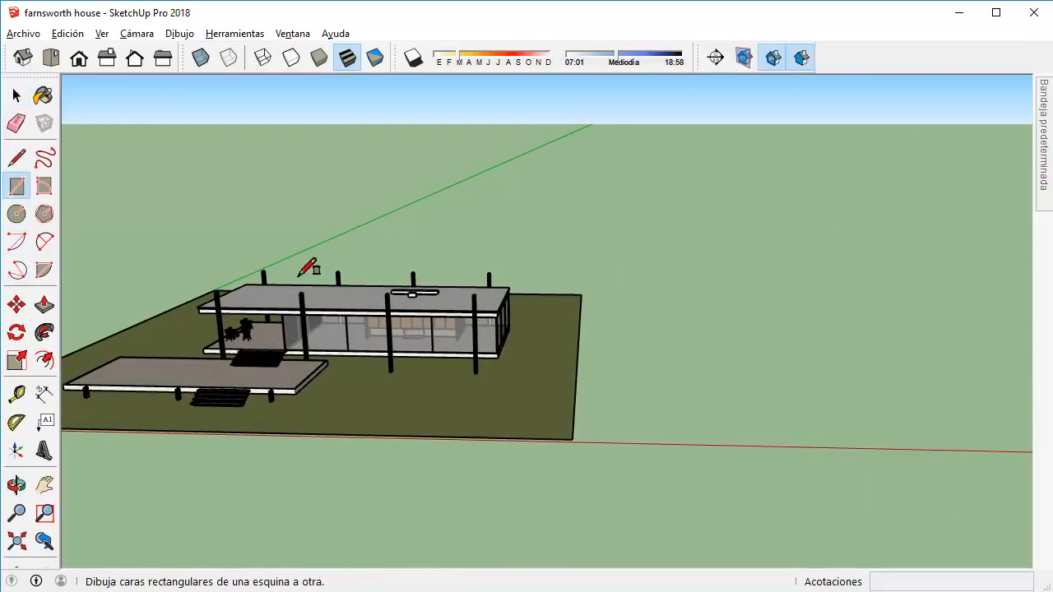
pyautogui.click(630, 432)
pyautogui.click(759, 356)
pyautogui.scroll(1, 751, 369)
pyautogui.press('p')
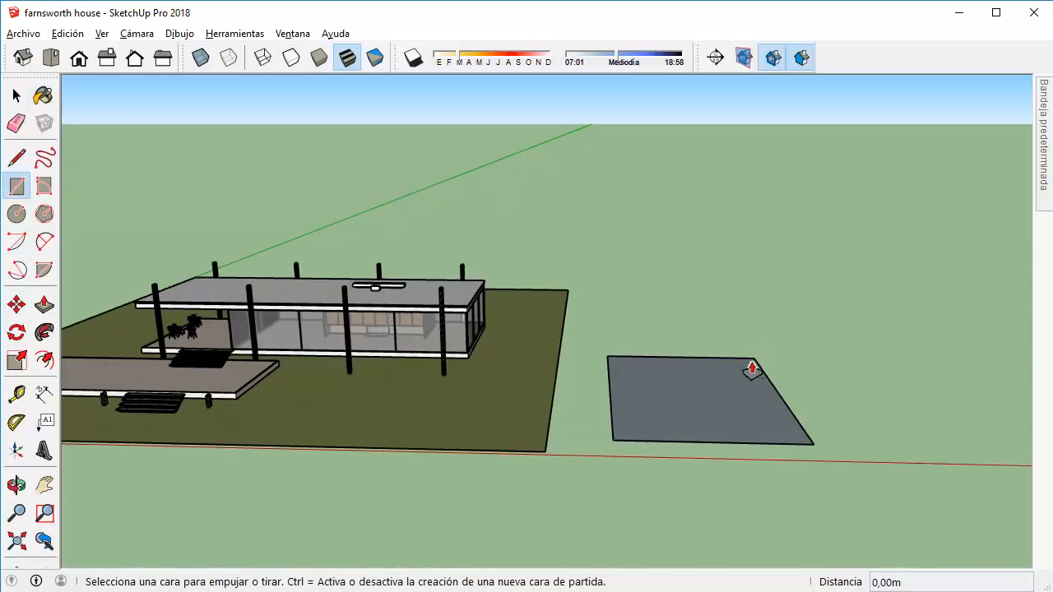
pyautogui.moveTo(752, 369); pyautogui.dragTo(697, 306)
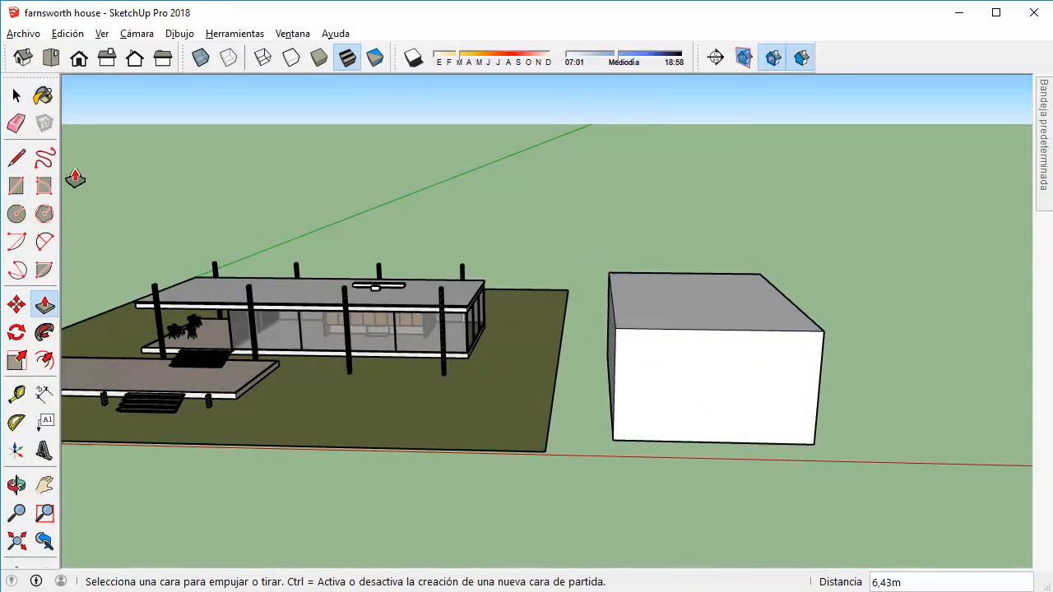
# Draw a window rectangle about 6.44 by 2.20 m in the middle of the box's front face.
pyautogui.click(17, 186)
pyautogui.scroll(3, 846, 435)
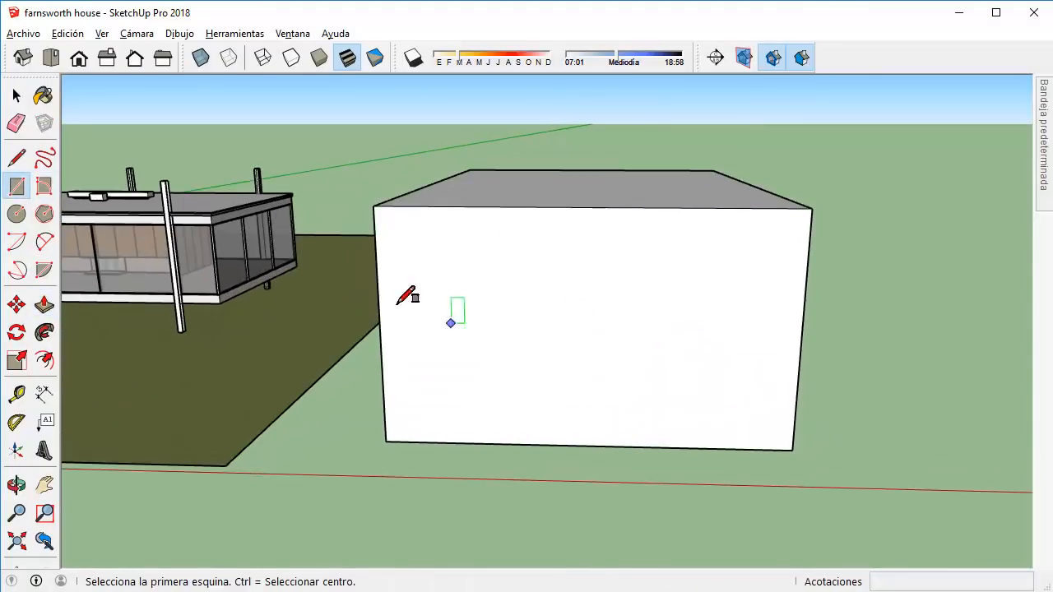
pyautogui.click(465, 274)
pyautogui.click(714, 357)
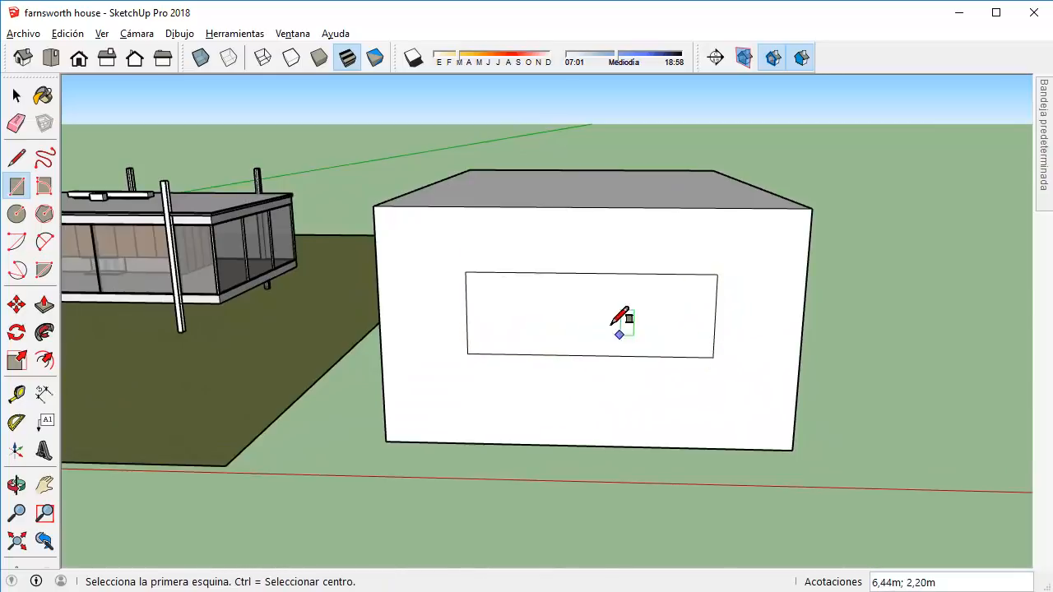
pyautogui.scroll(2, 620, 319)
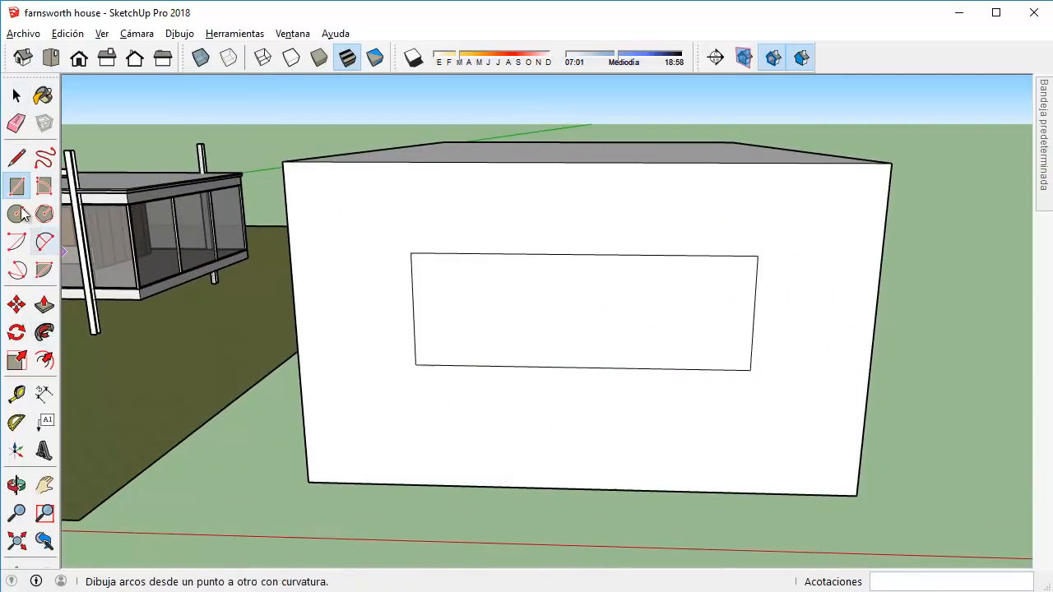
# Offset the window rectangle inwards to outline a narrow frame.
pyautogui.click(45, 360)
pyautogui.scroll(2, 607, 279)
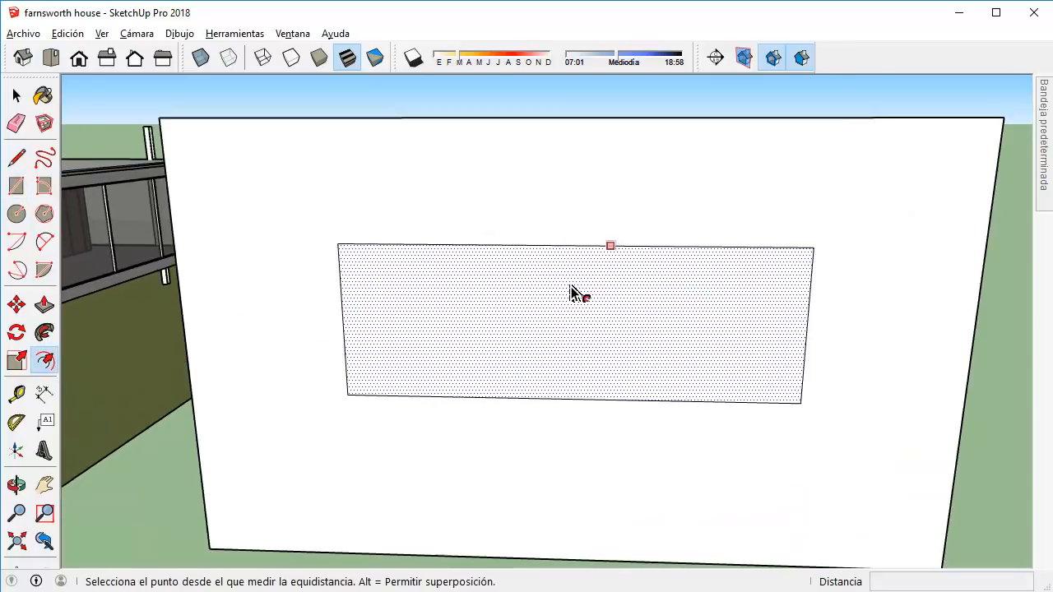
pyautogui.scroll(2, 574, 294)
pyautogui.click(557, 280)
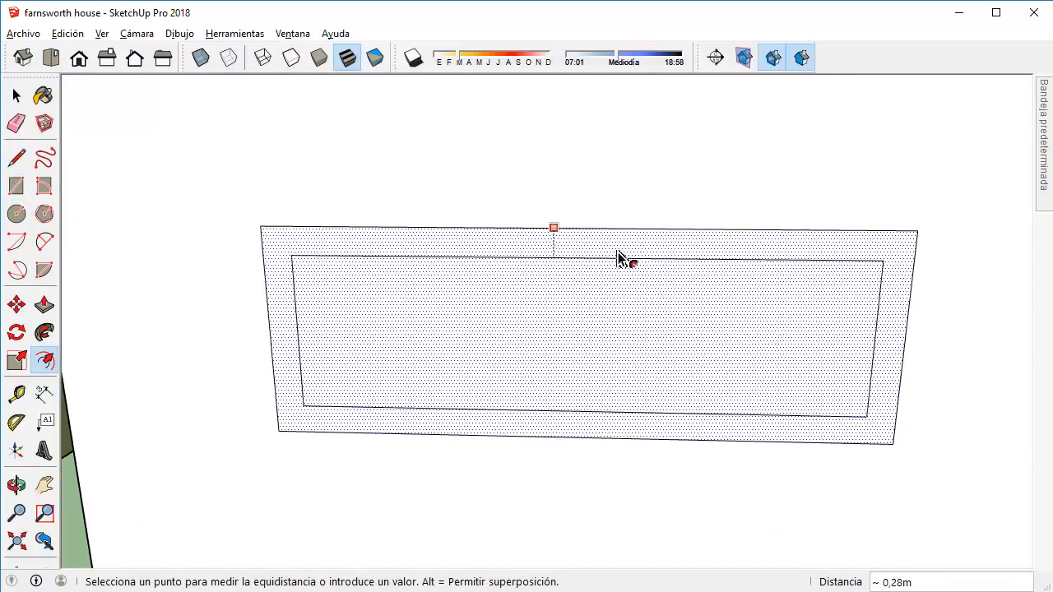
pyautogui.click(646, 239)
pyautogui.moveTo(617, 262); pyautogui.dragTo(651, 271, button='middle')
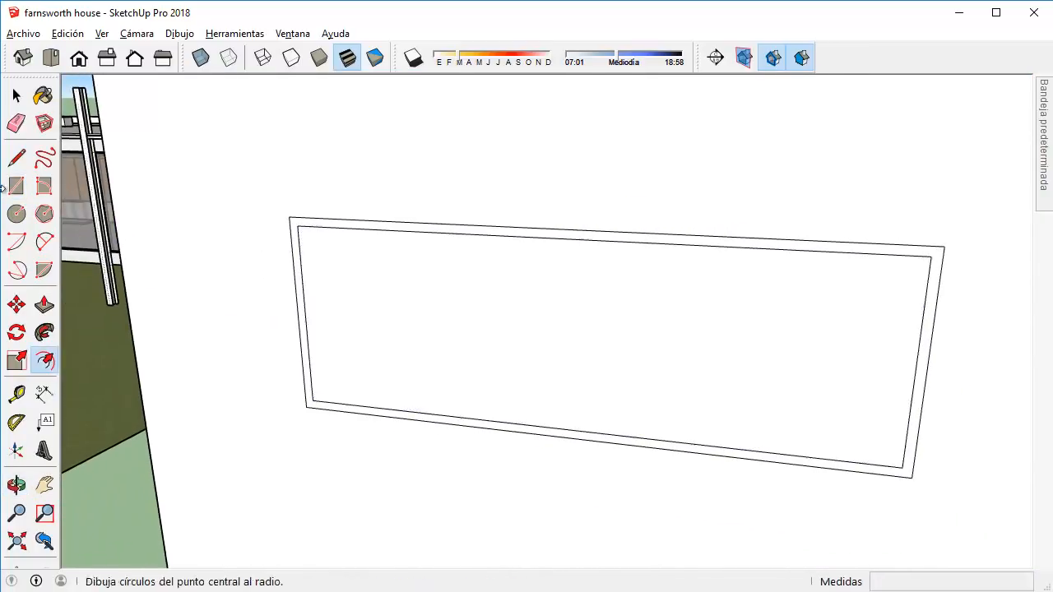
# Extrude the window frame strip 0.05 m out from the wall.
pyautogui.click(42, 308)
pyautogui.scroll(3, 274, 221)
pyautogui.click(311, 230)
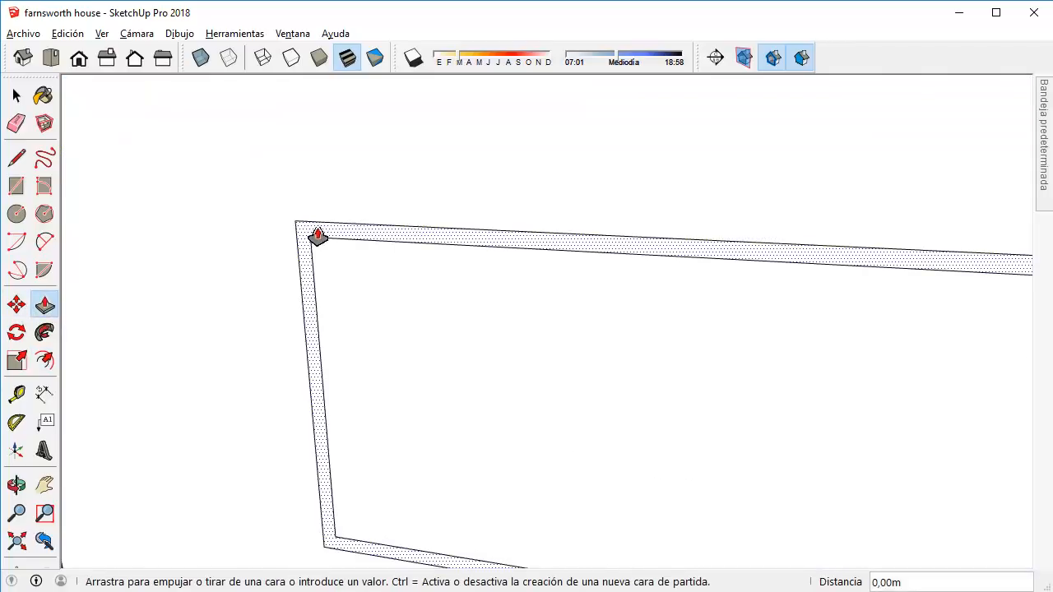
pyautogui.click(315, 239)
pyautogui.scroll(-5, 315, 238)
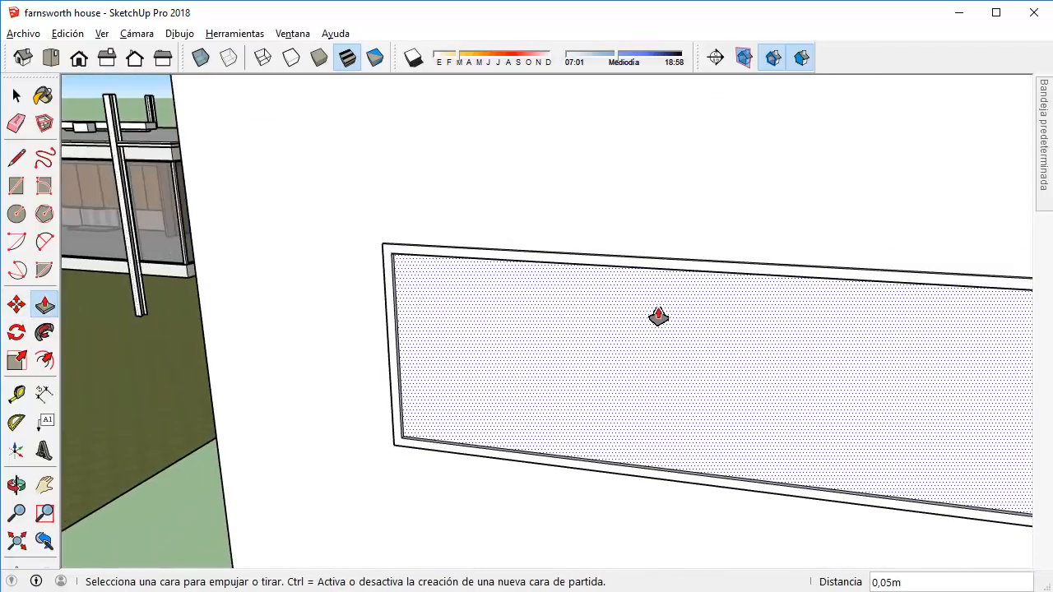
# Divide the window opening into two panes with a vertical line from the inner frame's upper edge to its lower edge.
pyautogui.moveTo(658, 315); pyautogui.dragTo(357, 203, button='middle')
pyautogui.scroll(1, 341, 290)
pyautogui.scroll(1, 342, 289)
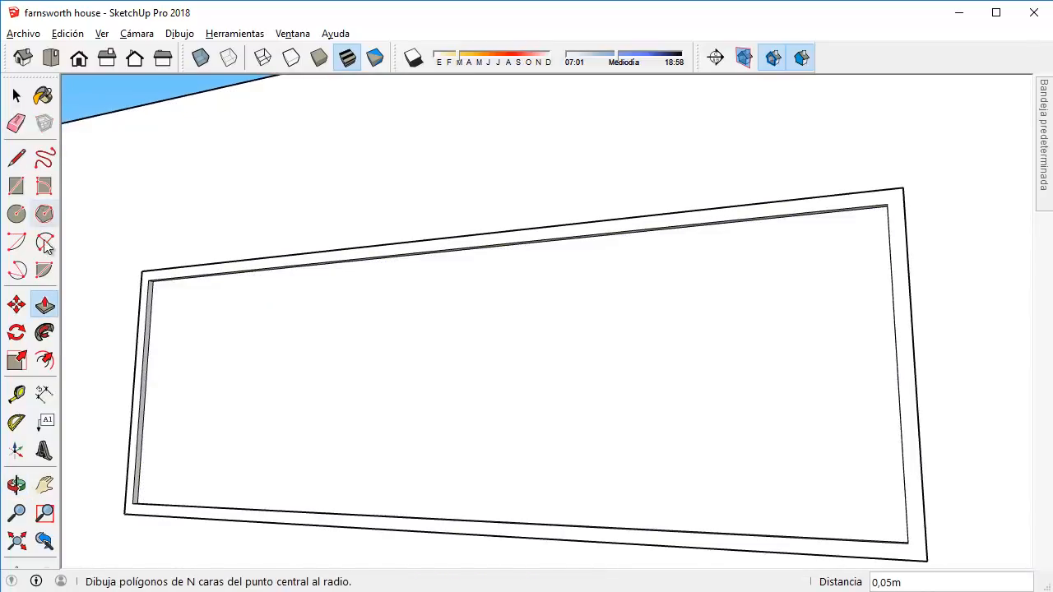
pyautogui.click(16, 157)
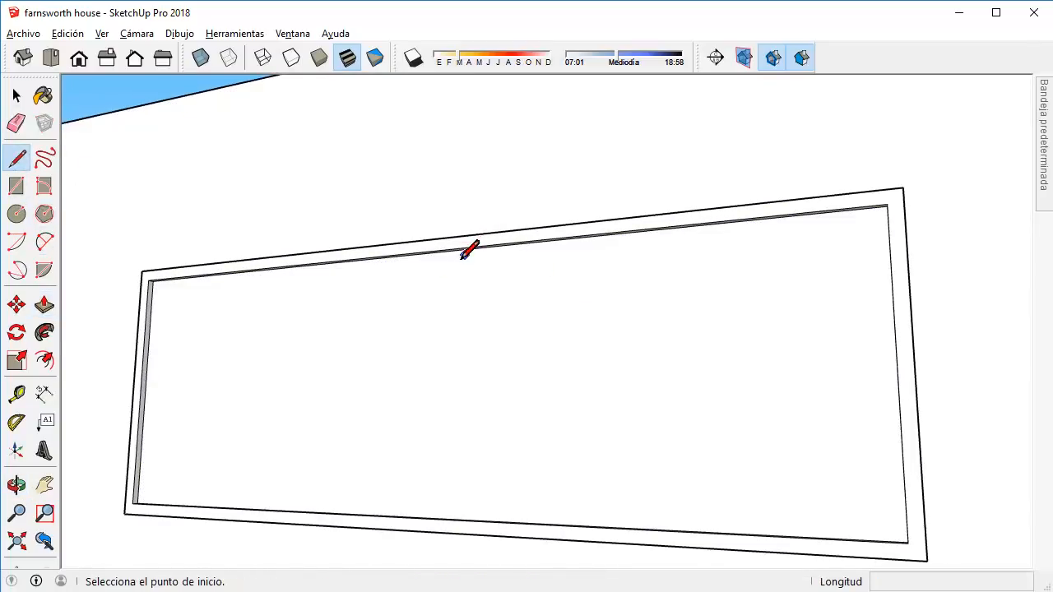
pyautogui.scroll(4, 463, 254)
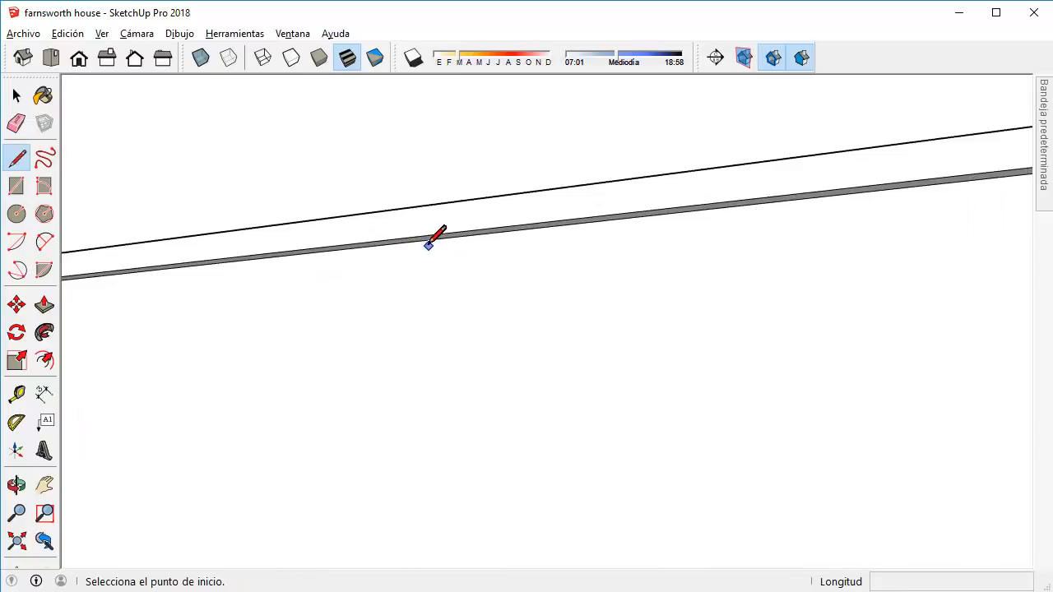
pyautogui.click(428, 244)
pyautogui.moveTo(427, 244); pyautogui.dragTo(400, 408, button='middle')
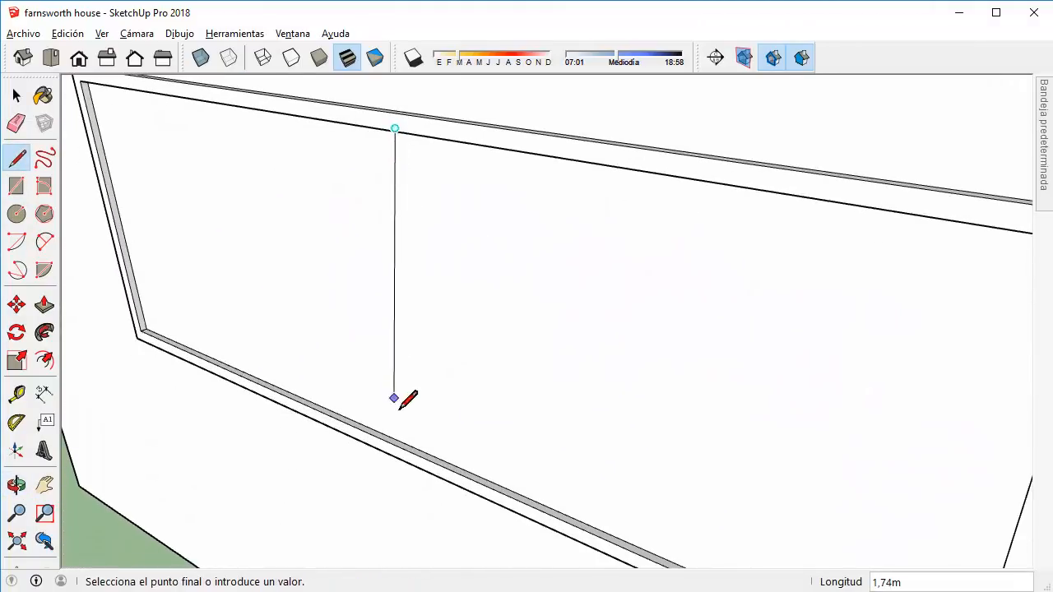
pyautogui.click(421, 450)
pyautogui.moveTo(421, 450); pyautogui.dragTo(543, 263, button='middle')
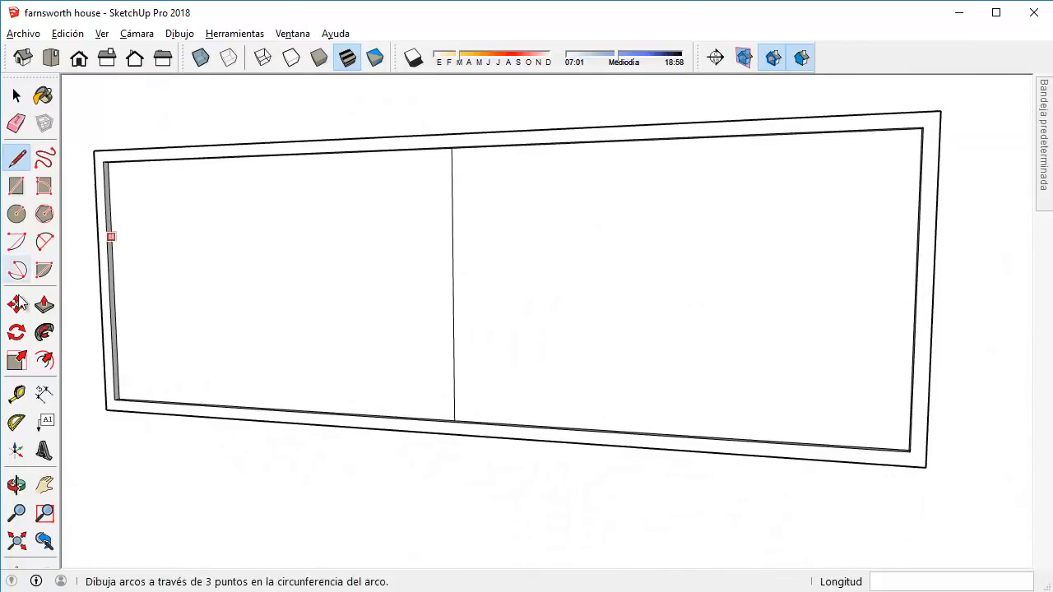
# Offset the outlines of both window panes inwards by 0.05 m to form the sash frames.
pyautogui.click(44, 359)
pyautogui.click(331, 260)
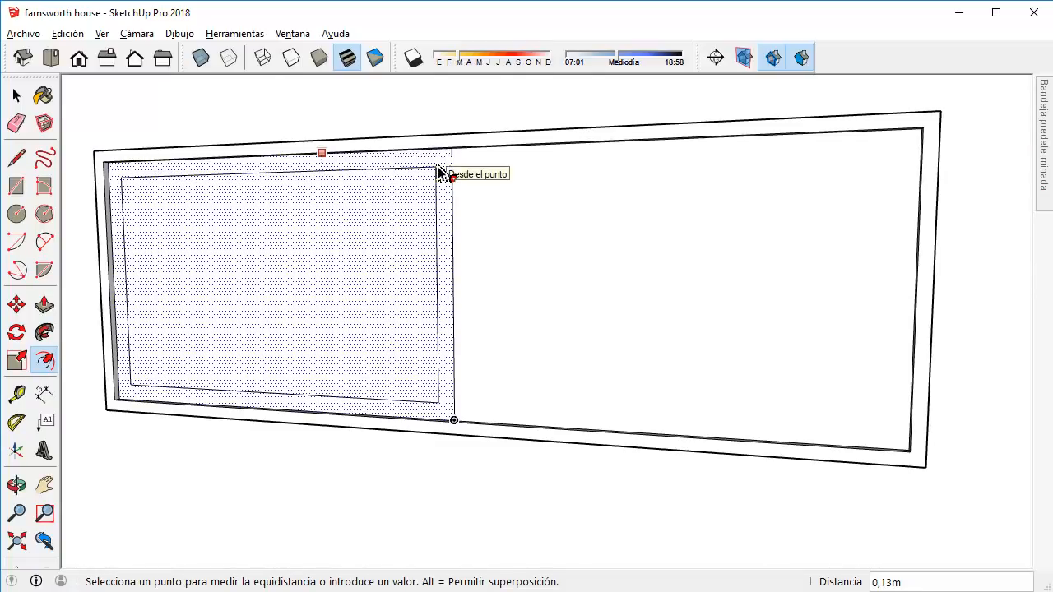
pyautogui.press('Return')
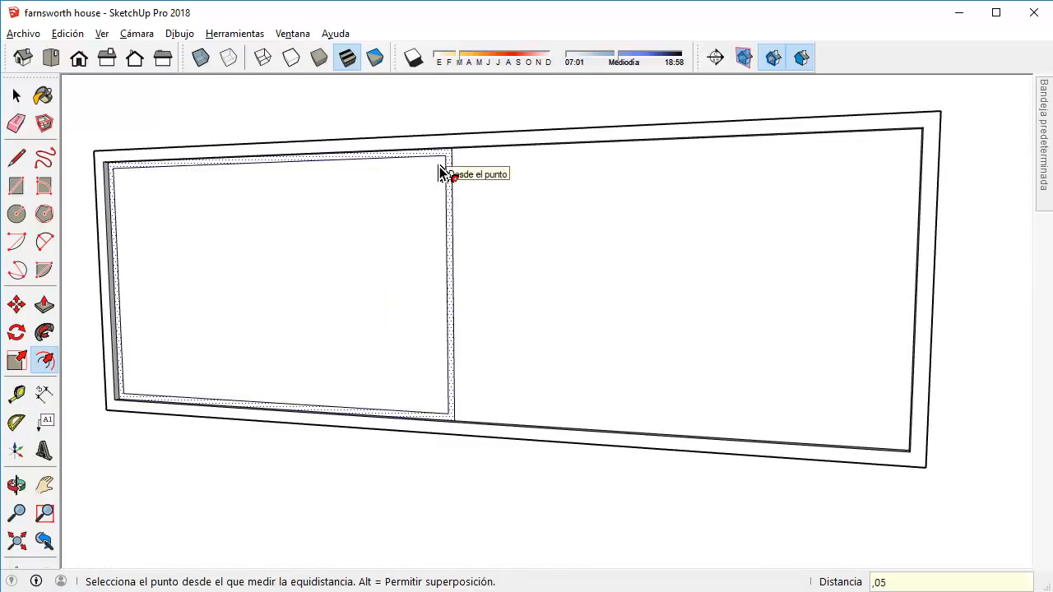
pyautogui.click(538, 205)
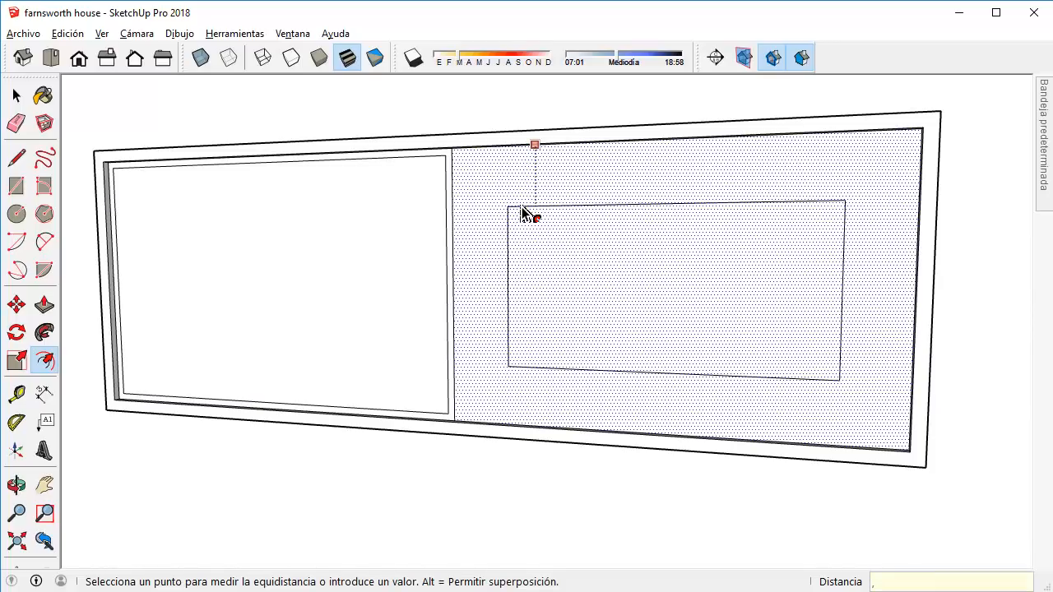
pyautogui.write(',05')
pyautogui.press('Return')
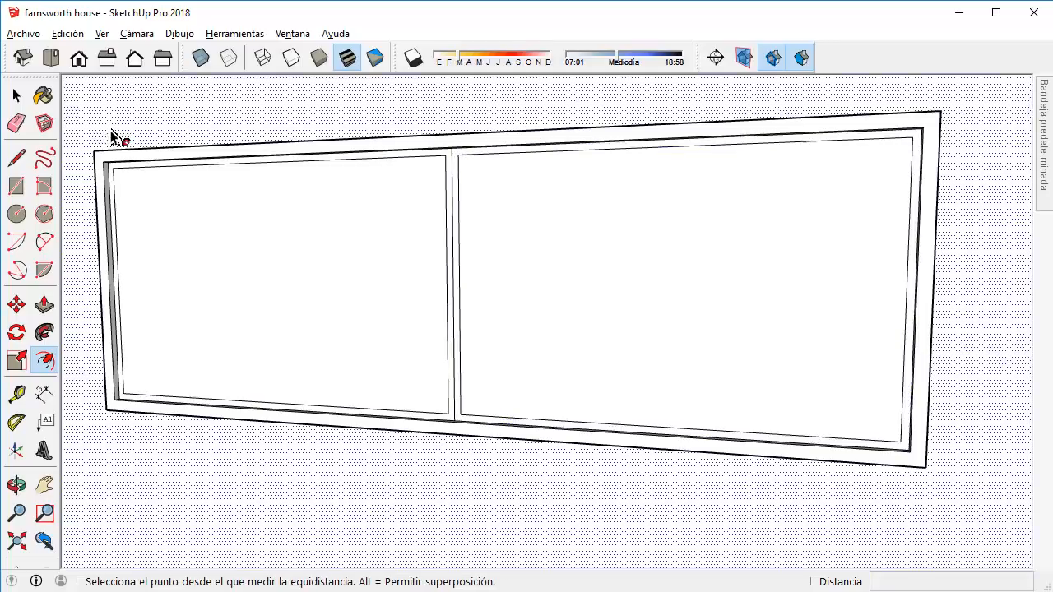
pyautogui.click(45, 306)
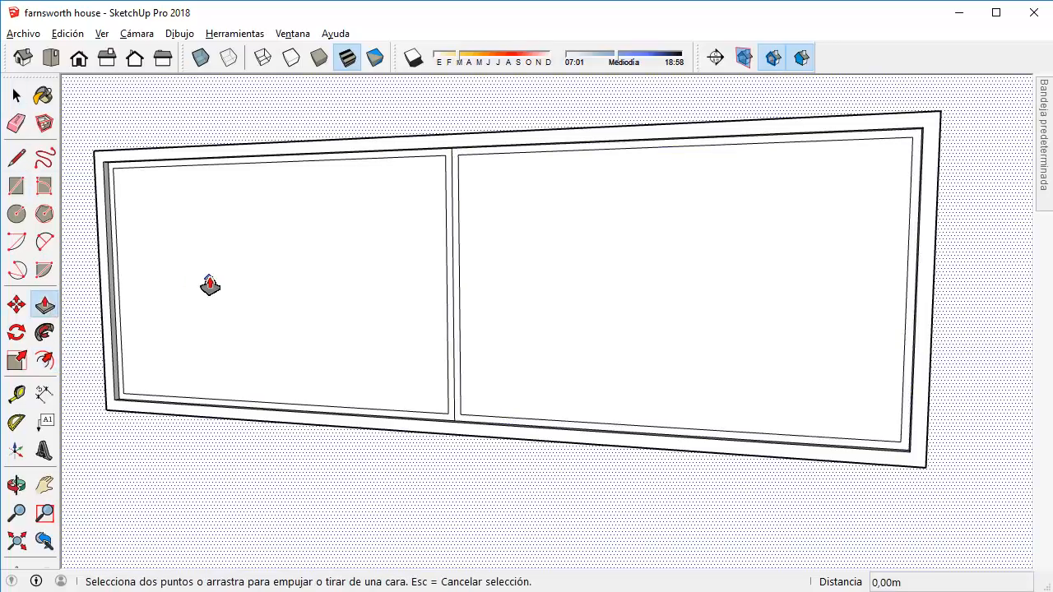
pyautogui.click(16, 96)
pyautogui.click(44, 306)
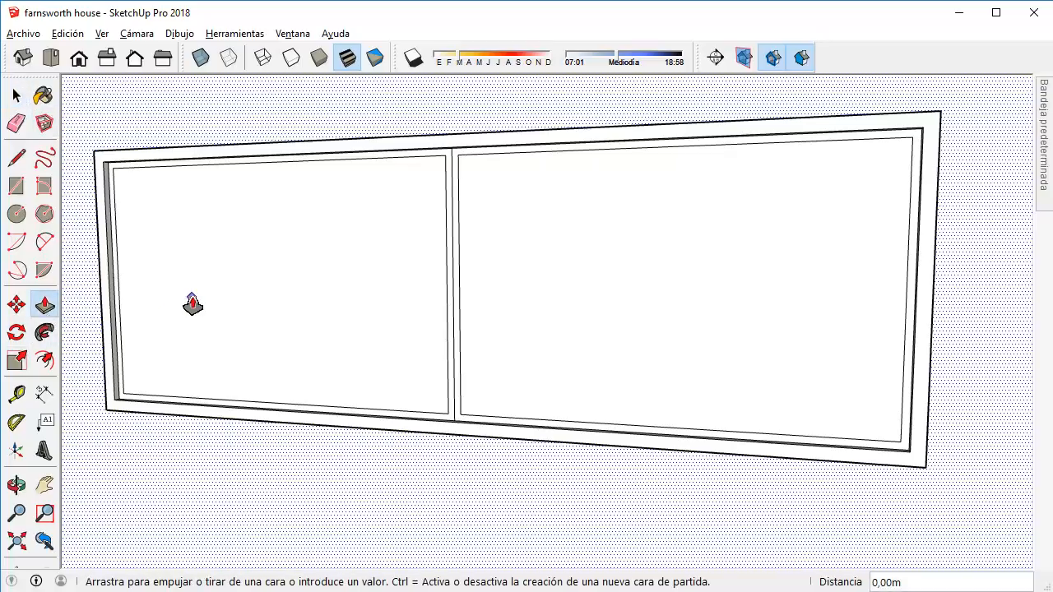
pyautogui.click(16, 96)
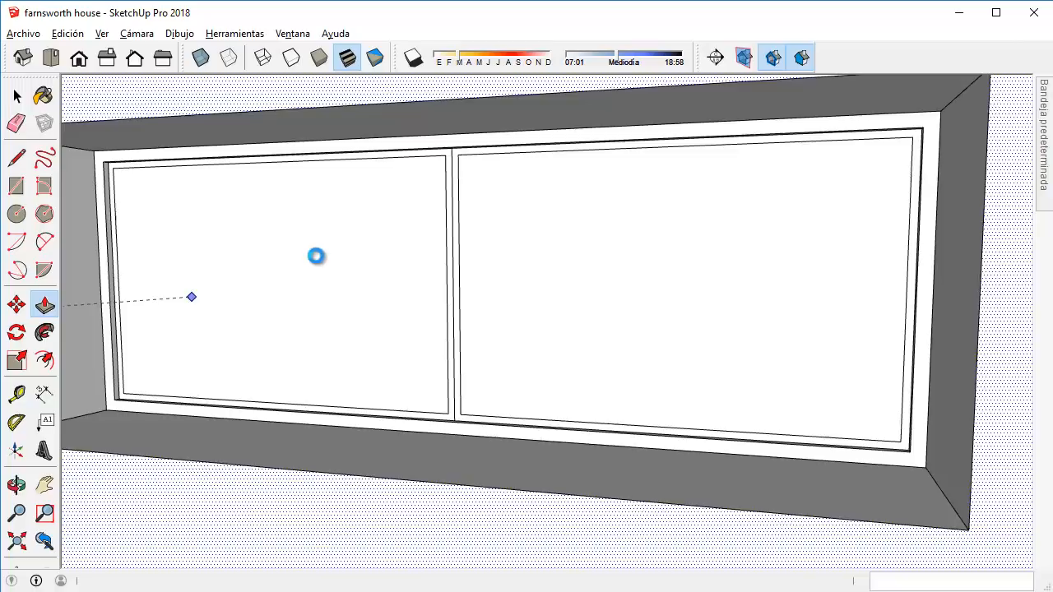
# Push both window pane faces 0.08 m into the wall inside their sash frames.
pyautogui.click(273, 245)
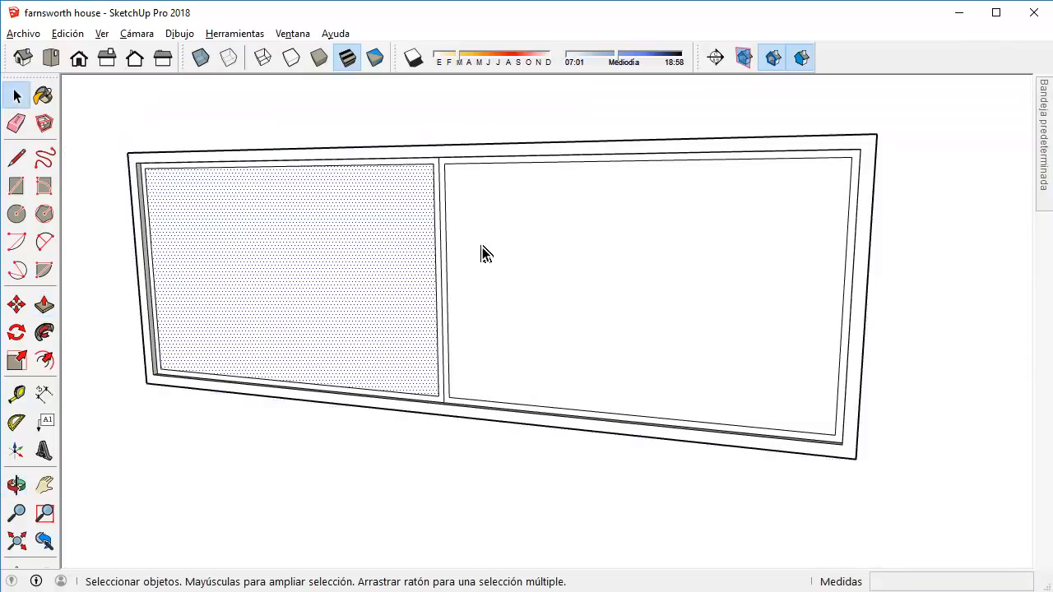
pyautogui.press('p')
pyautogui.click(329, 271)
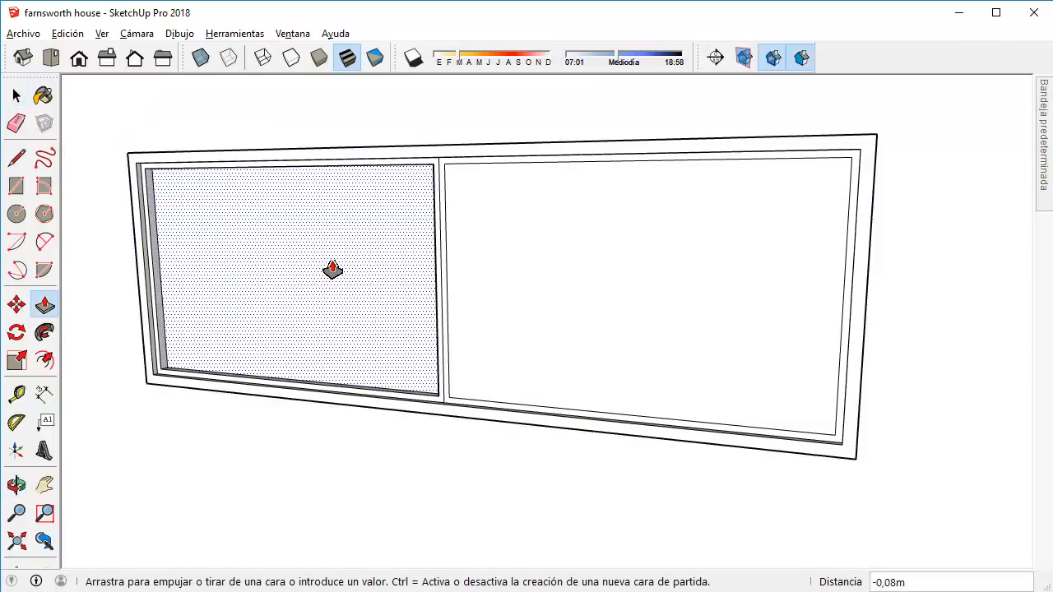
pyautogui.click(339, 271)
pyautogui.click(518, 272)
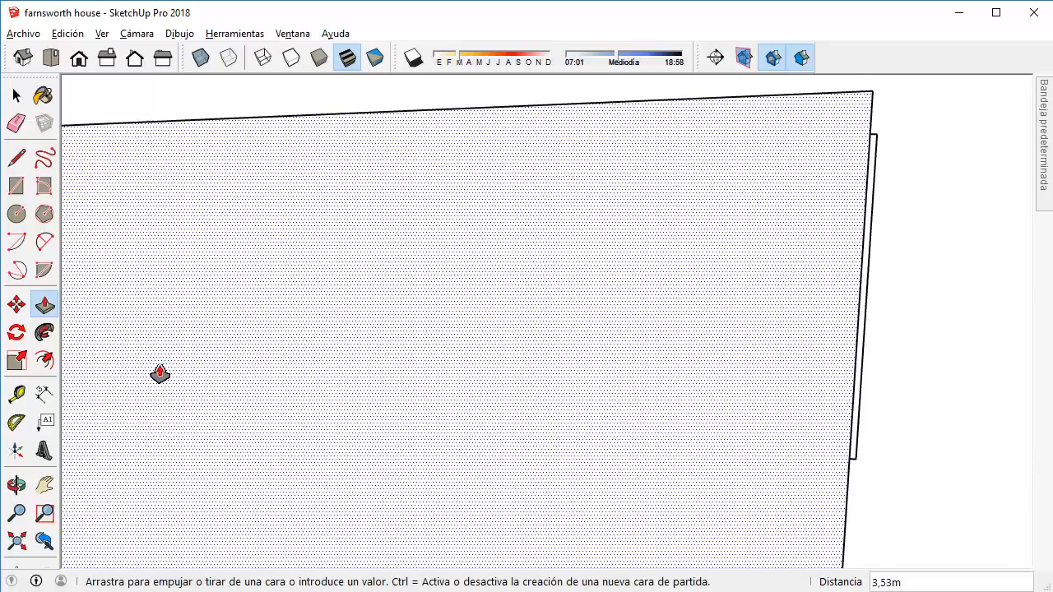
pyautogui.moveTo(183, 371); pyautogui.dragTo(316, 470, button='middle')
pyautogui.click(297, 465)
pyautogui.scroll(-3, 297, 464)
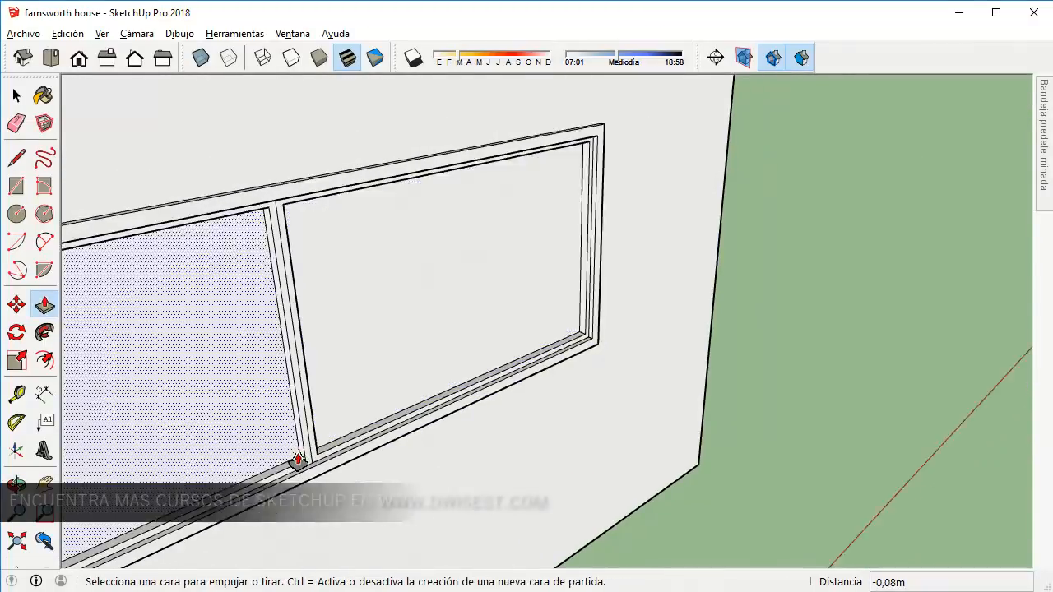
# Delete both recessed pane faces to open the window through to the box's interior.
pyautogui.click(16, 96)
pyautogui.scroll(-1, 329, 305)
pyautogui.click(358, 321)
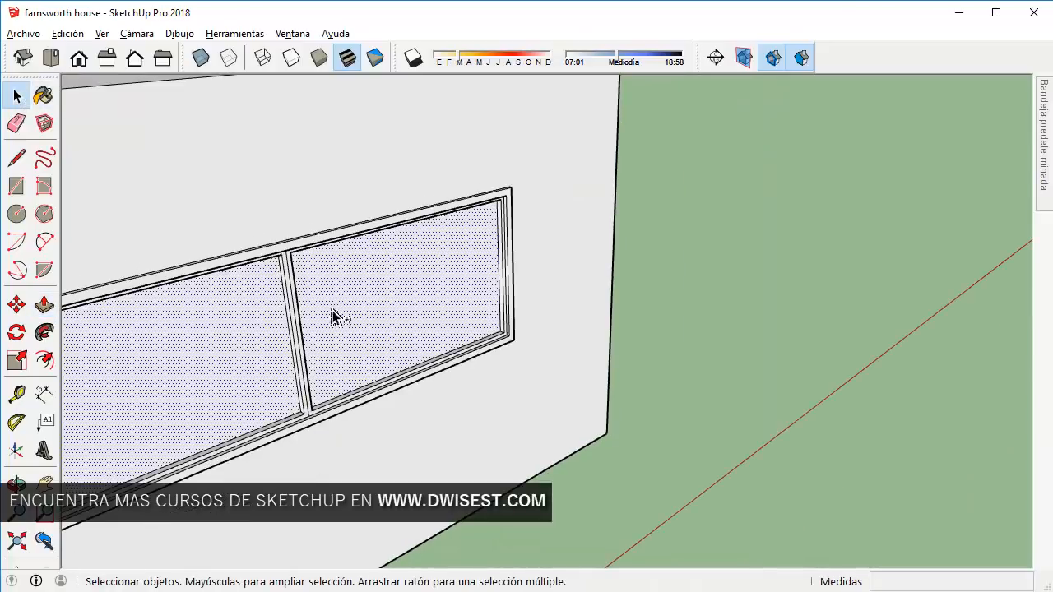
pyautogui.moveTo(333, 317); pyautogui.dragTo(520, 288, button='middle')
pyautogui.press('Delete')
pyautogui.scroll(-1, 516, 285)
pyautogui.scroll(-3, 535, 263)
pyautogui.scroll(2, 532, 262)
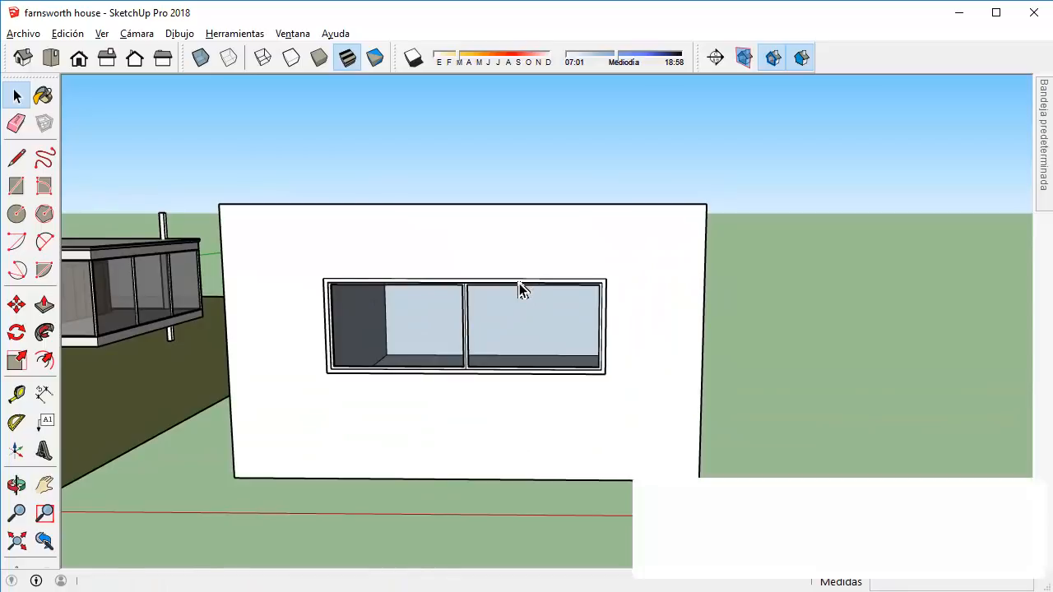
# Select all the frame and sash geometry of the window on the box's wall.
pyautogui.moveTo(425, 331); pyautogui.dragTo(345, 273, button='middle')
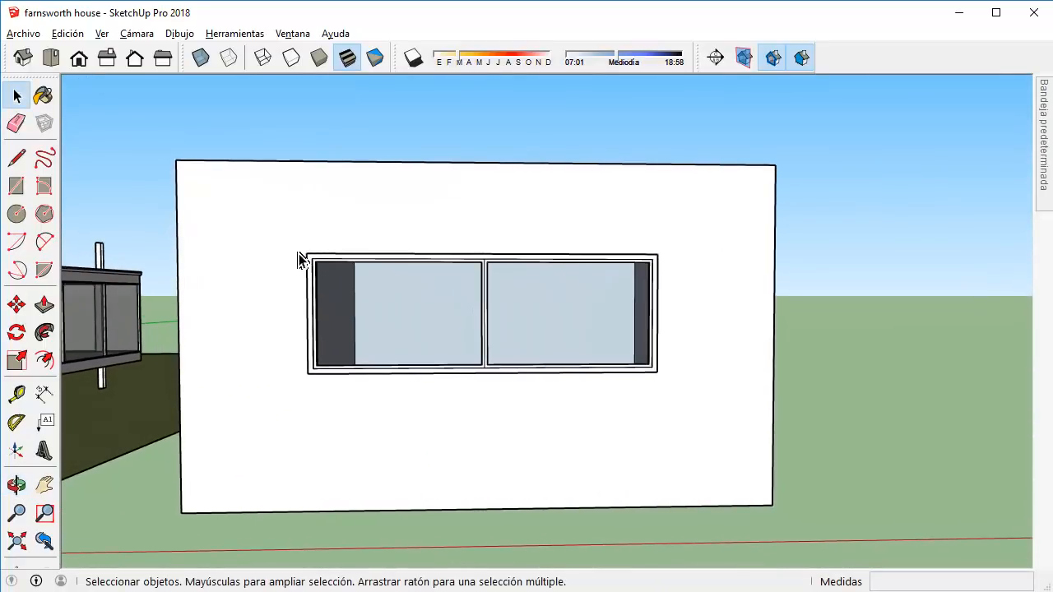
pyautogui.moveTo(299, 260); pyautogui.dragTo(727, 395)
pyautogui.moveTo(696, 390); pyautogui.dragTo(406, 282, button='middle')
pyautogui.scroll(5, 580, 340)
pyautogui.scroll(2, 565, 228)
pyautogui.rightClick(564, 222)
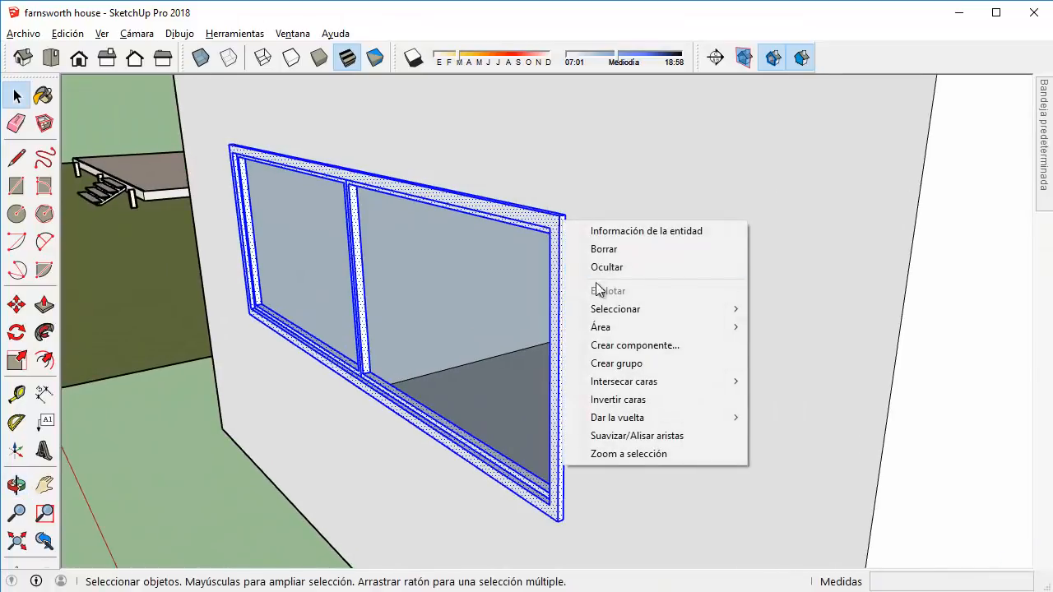
pyautogui.click(555, 4)
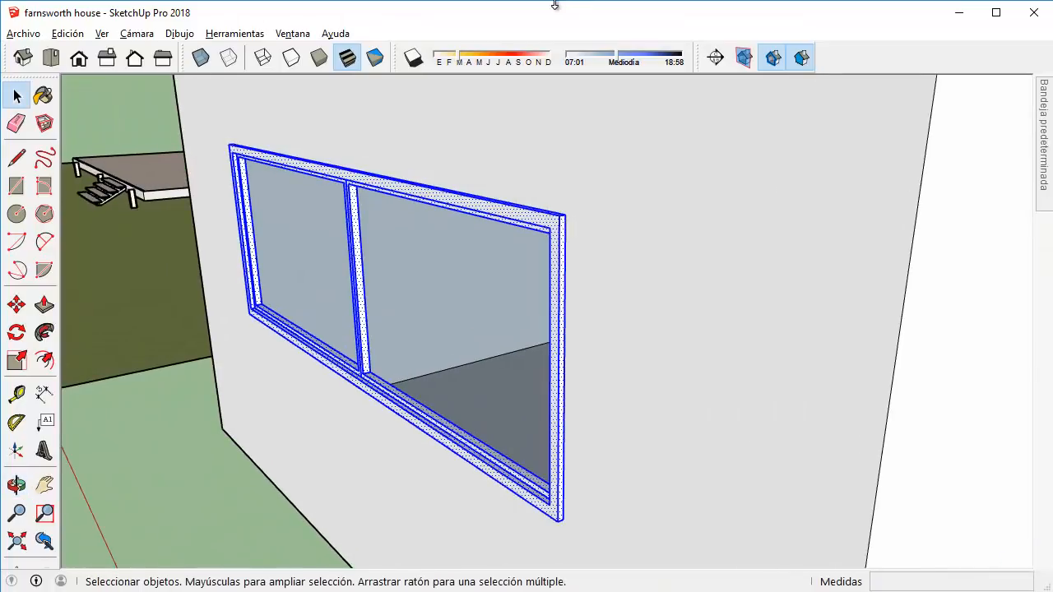
pyautogui.click(102, 34)
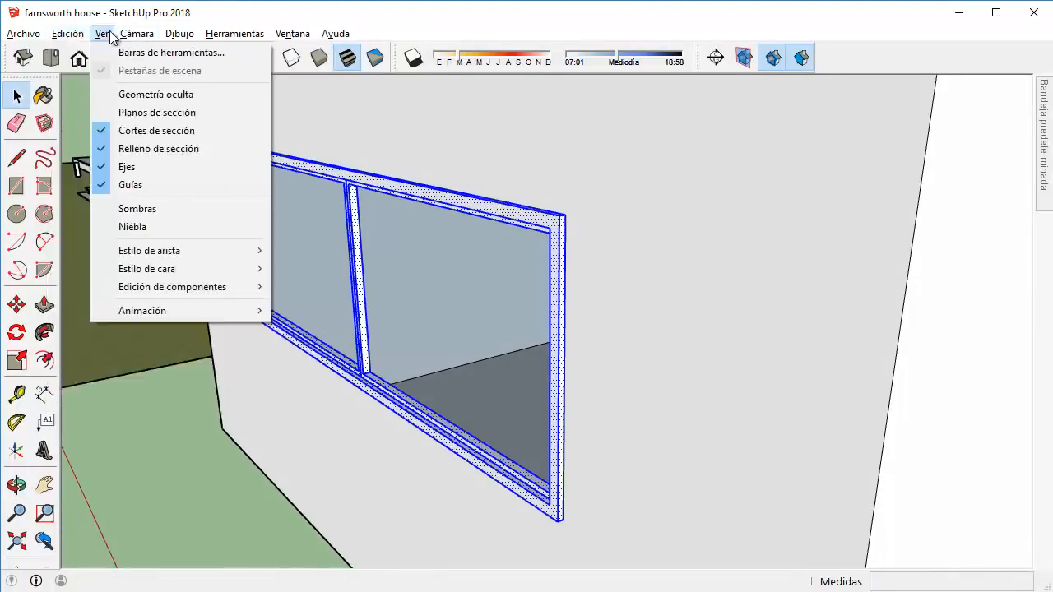
pyautogui.moveTo(197, 35)
pyautogui.moveTo(247, 31)
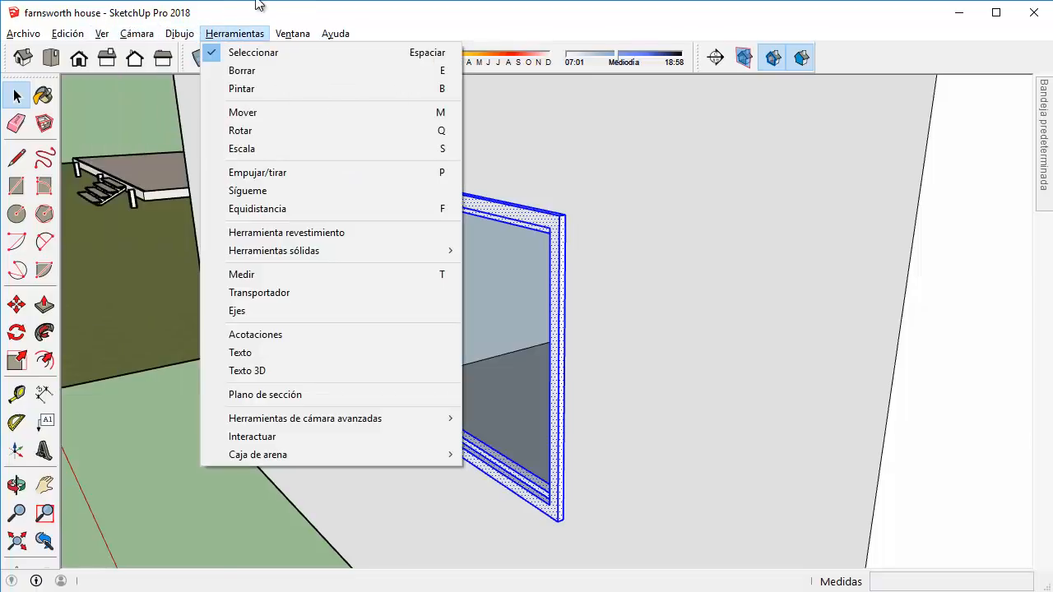
pyautogui.click(236, 5)
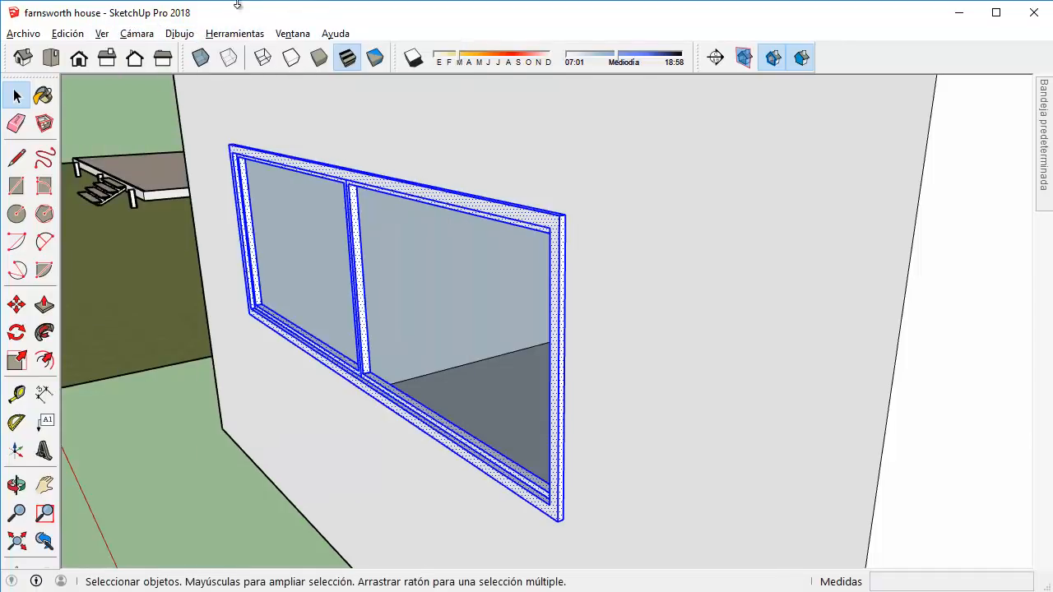
pyautogui.click(75, 33)
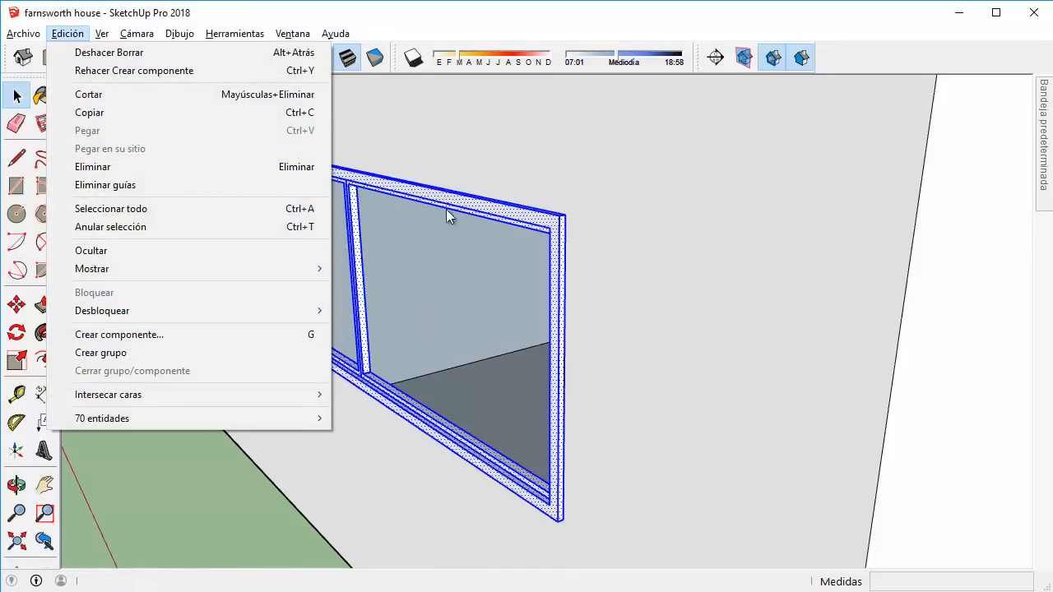
pyautogui.click(468, 172)
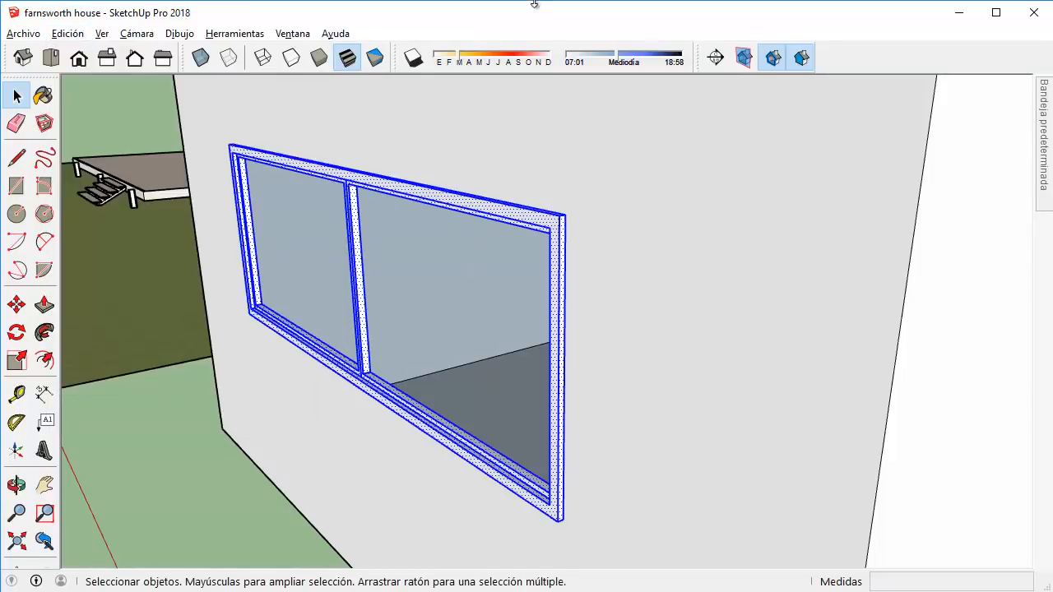
# Create a component named Ventana from the selected window geometry with the Crear abertura option disabled.
pyautogui.press('g')
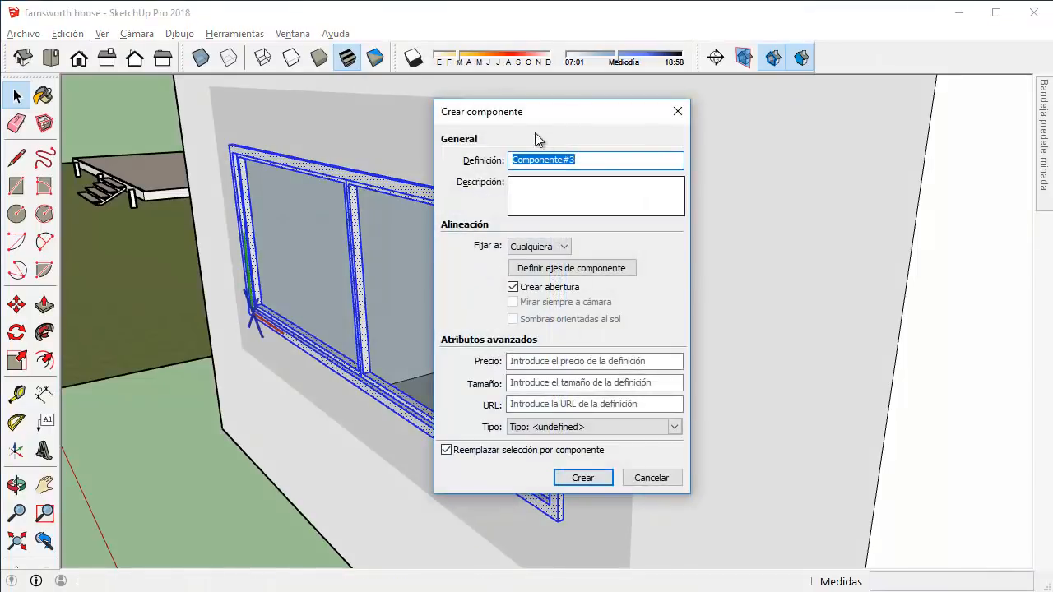
pyautogui.moveTo(580, 122); pyautogui.dragTo(744, 122)
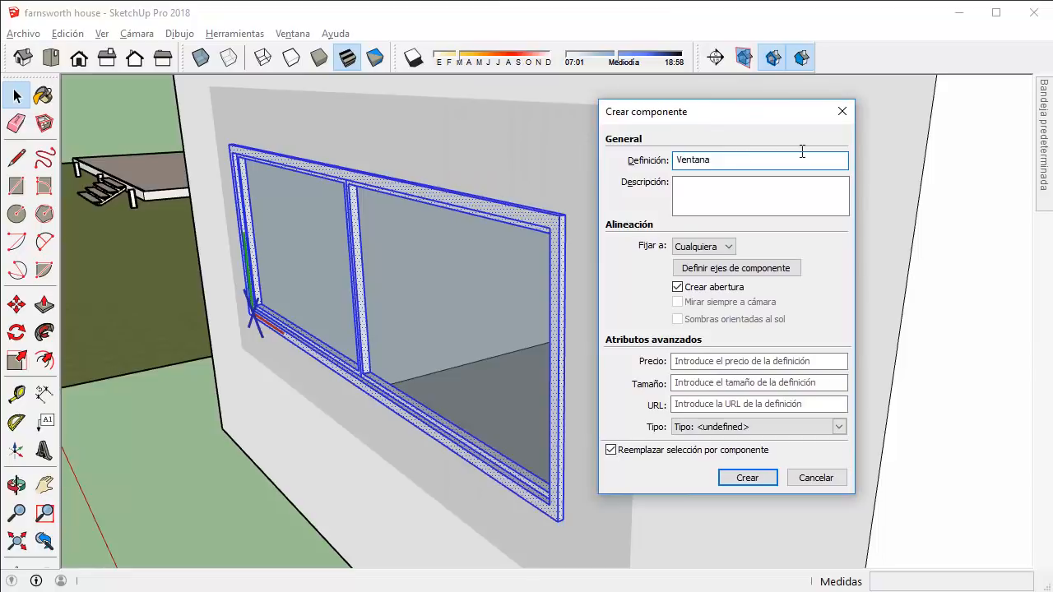
pyautogui.moveTo(679, 107); pyautogui.dragTo(704, 104)
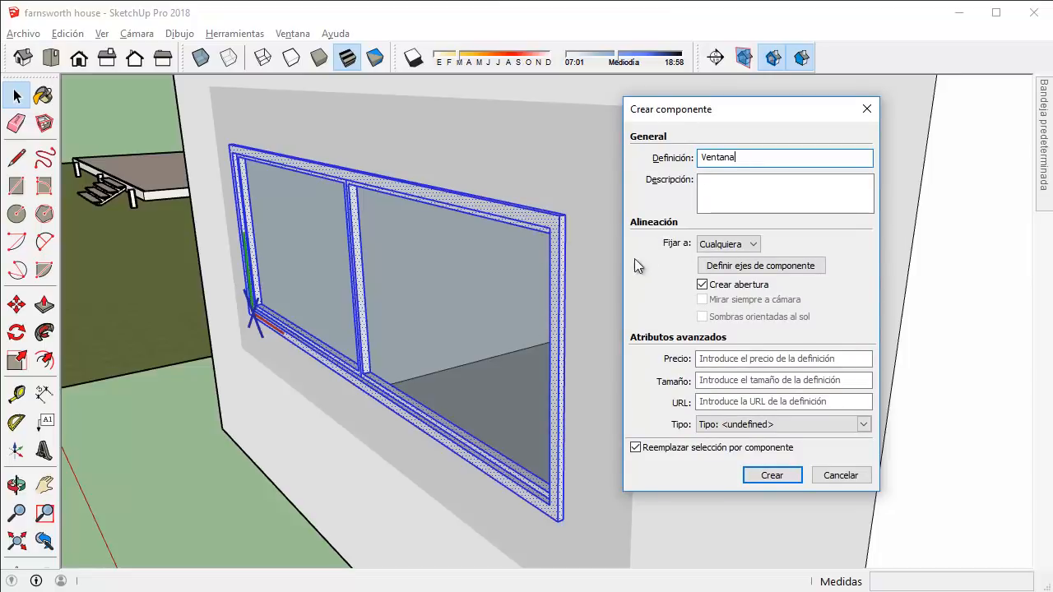
pyautogui.click(711, 287)
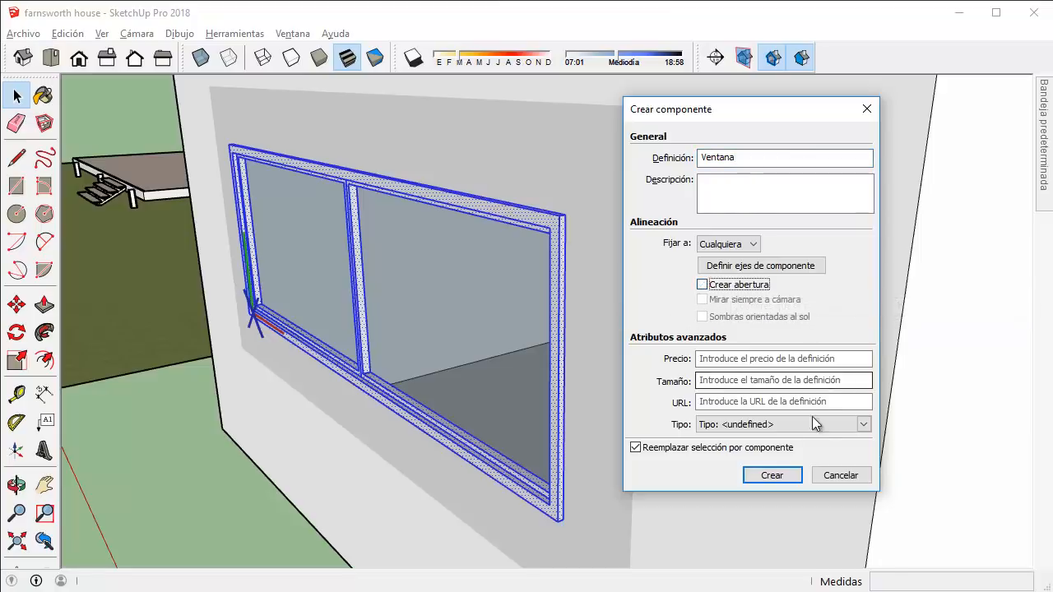
pyautogui.click(772, 476)
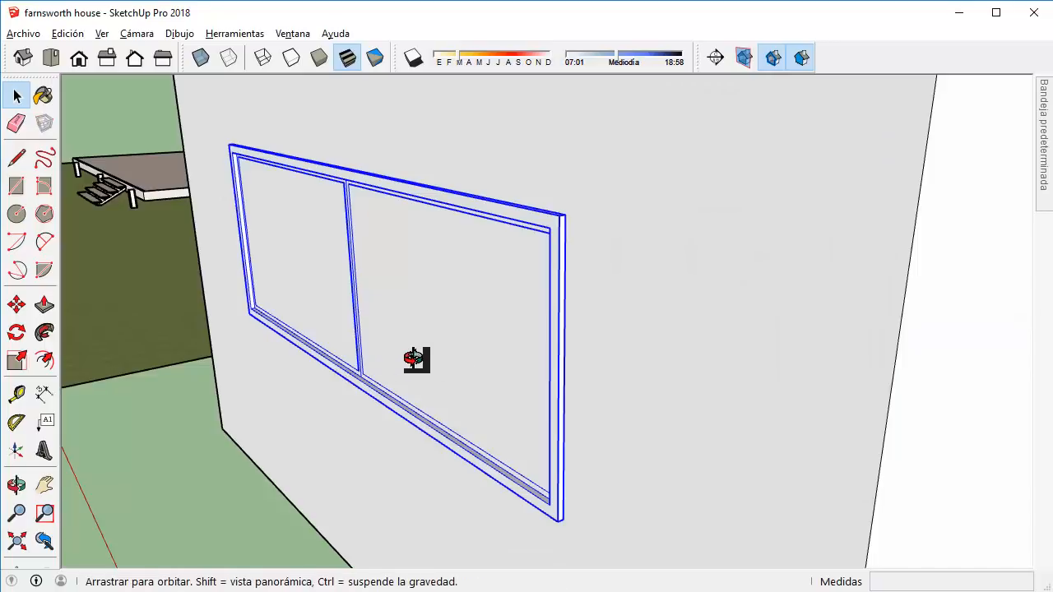
# Move the Ventana component sideways past the box's edge to test how the wall behaves without a cut opening.
pyautogui.moveTo(413, 357); pyautogui.dragTo(724, 403, button='middle')
pyautogui.scroll(-4, 725, 402)
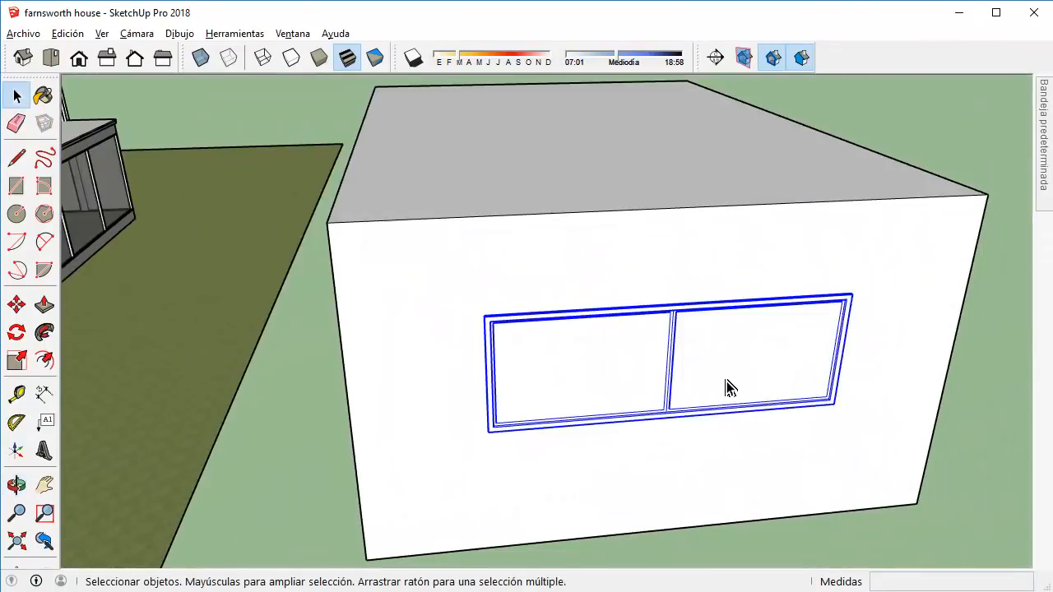
pyautogui.click(17, 304)
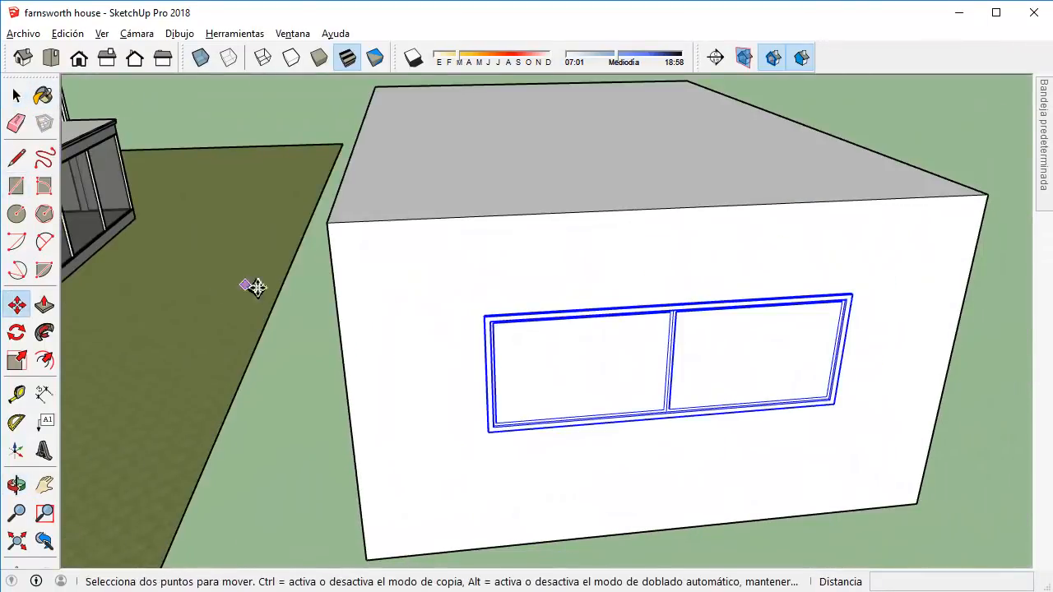
pyautogui.scroll(-3, 253, 285)
pyautogui.click(403, 277)
pyautogui.scroll(4, 916, 299)
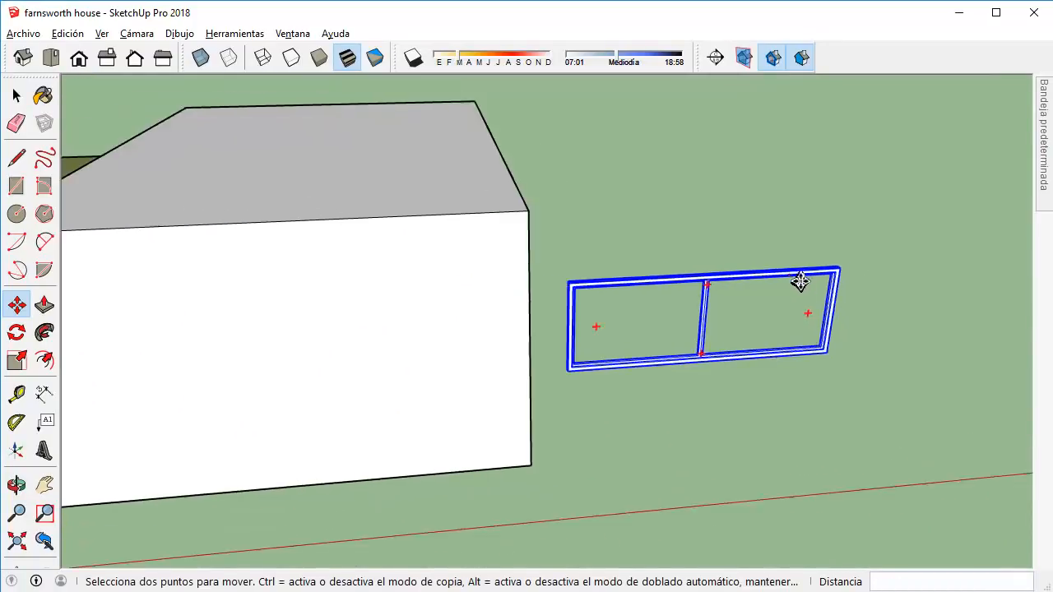
pyautogui.moveTo(798, 282)
pyautogui.mouseDown(button='middle')
pyautogui.moveTo(301, 328)
pyautogui.moveTo(168, 265)
pyautogui.moveTo(815, 284)
pyautogui.mouseUp(button='middle')
pyautogui.click(815, 285)
pyautogui.click(386, 333)
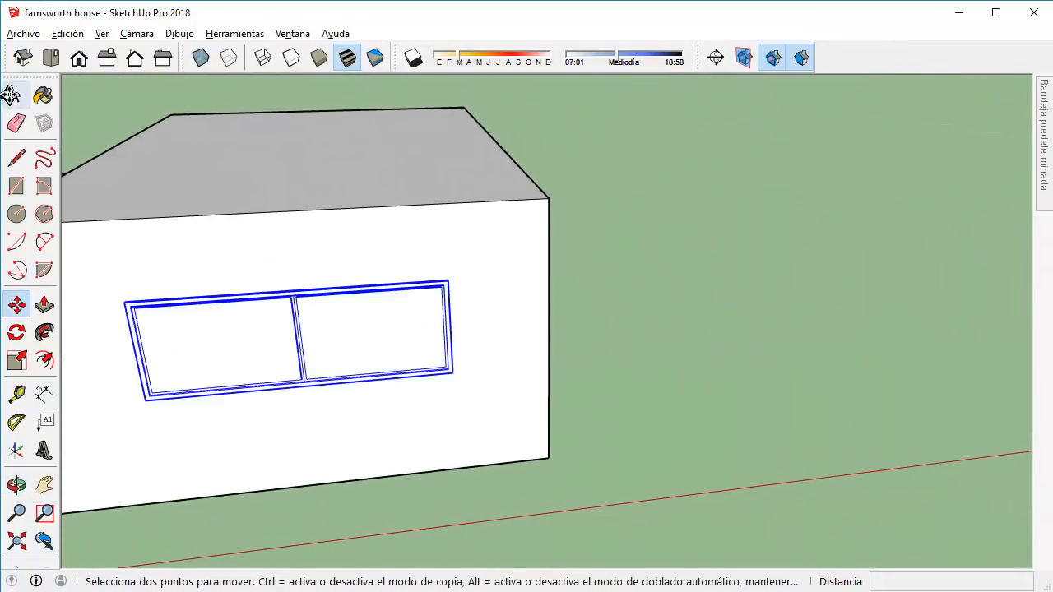
# Select the whole window geometry and make it a component with the Crear abertura option enabled.
pyautogui.click(16, 96)
pyautogui.moveTo(617, 284); pyautogui.dragTo(519, 223, button='middle')
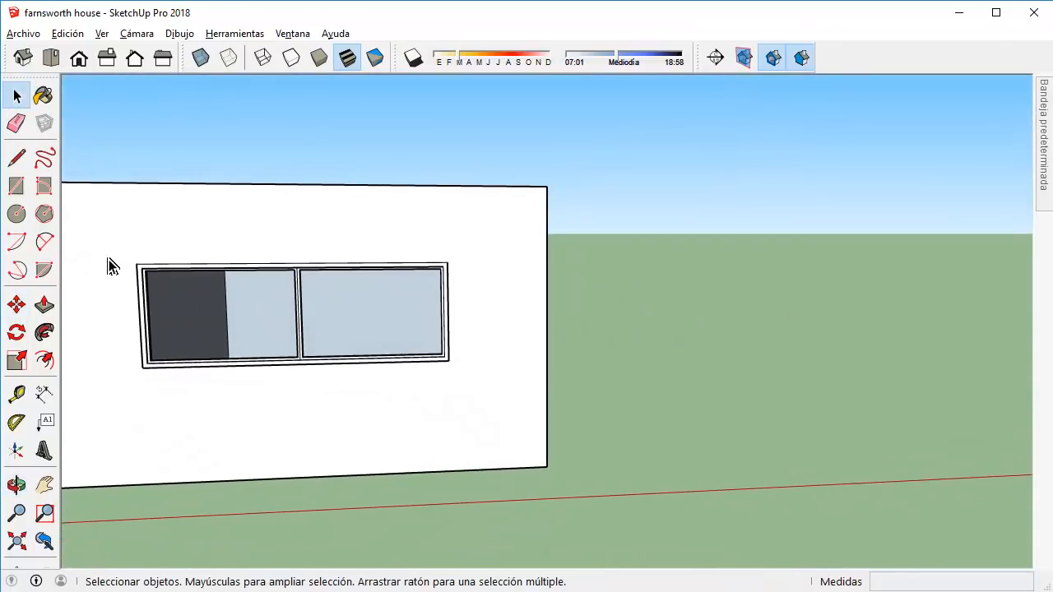
pyautogui.moveTo(108, 259); pyautogui.dragTo(460, 384)
pyautogui.moveTo(265, 401); pyautogui.dragTo(375, 409, button='middle')
pyautogui.press('g')
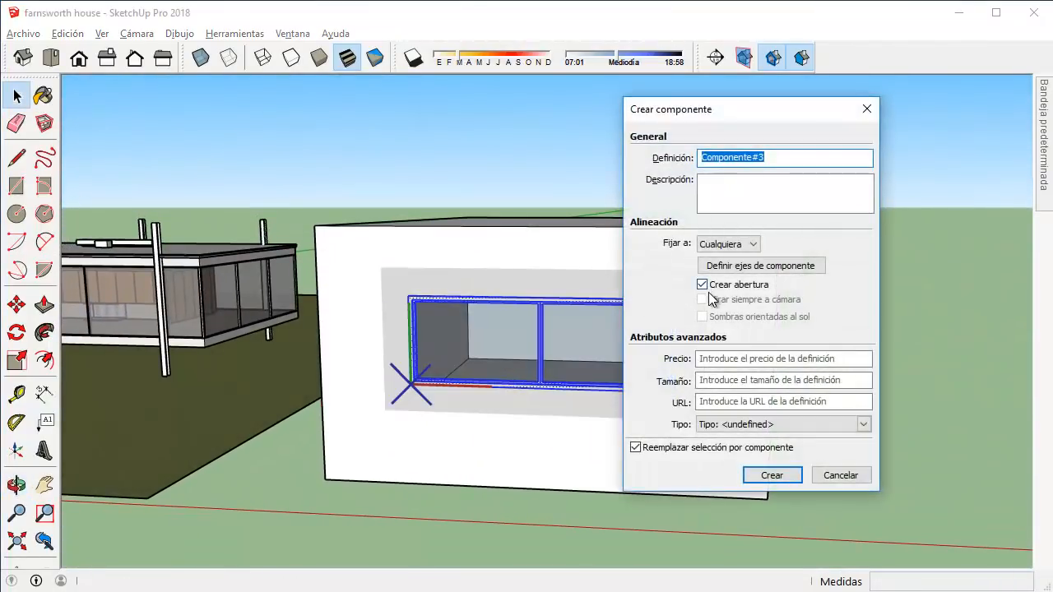
pyautogui.click(771, 471)
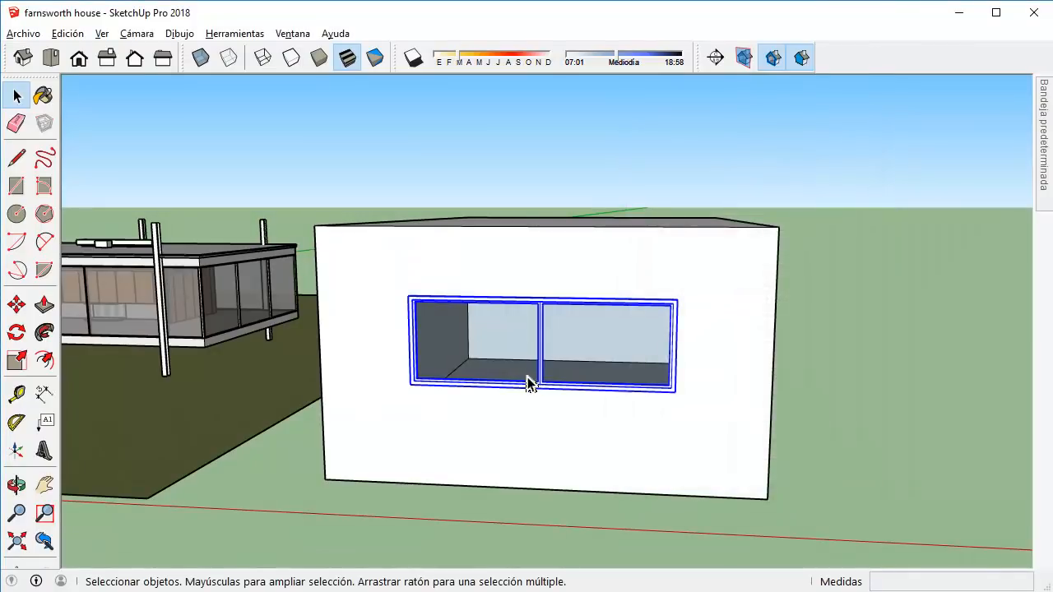
# Move the window component up the wall towards the box's upper edge and deselect it.
pyautogui.click(17, 305)
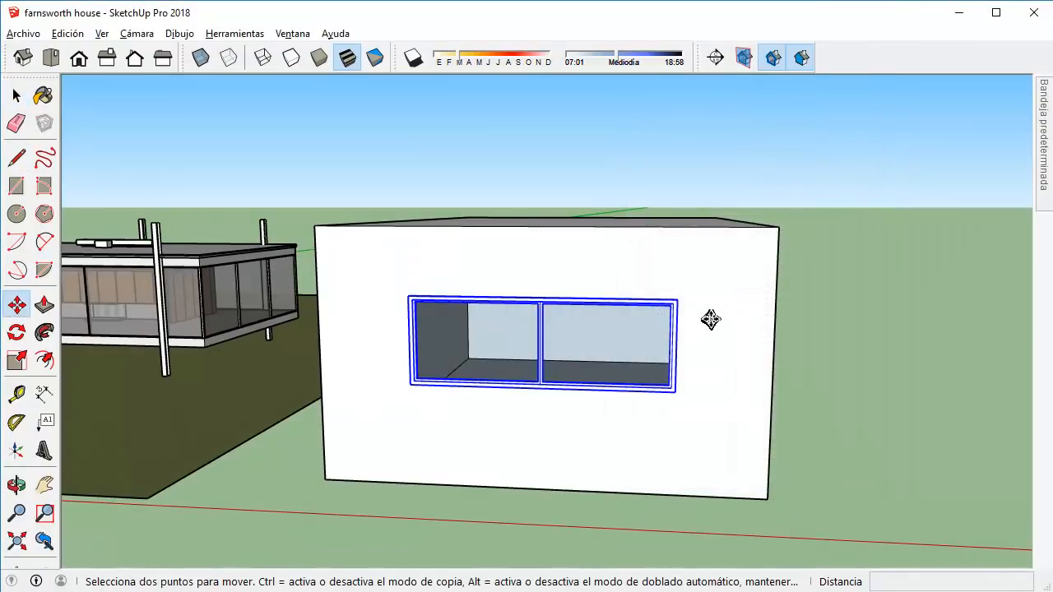
pyautogui.click(710, 319)
pyautogui.click(716, 300)
pyautogui.scroll(1, 714, 305)
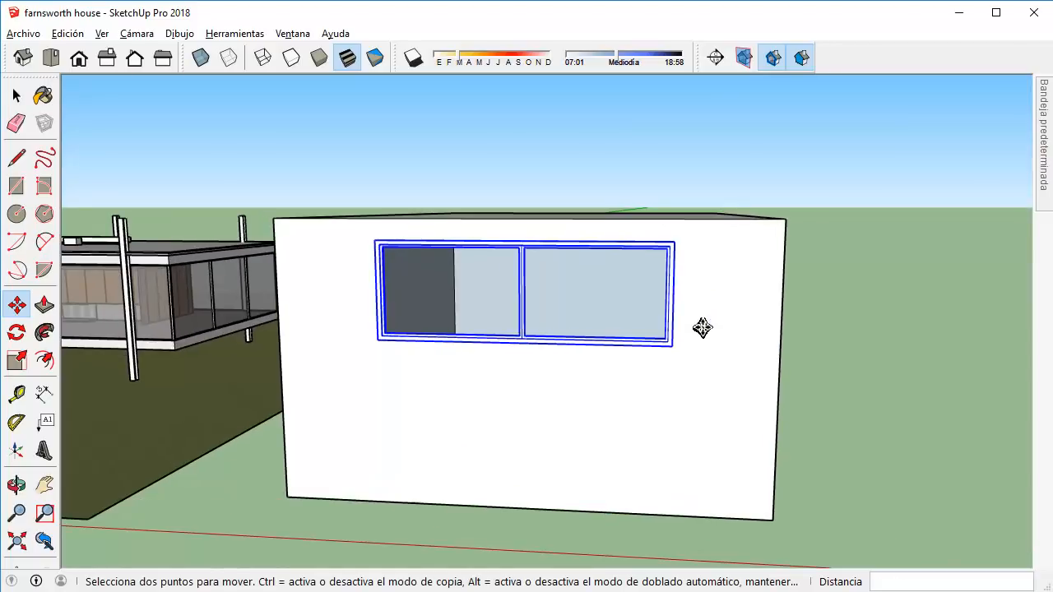
pyautogui.moveTo(705, 345); pyautogui.dragTo(787, 234, button='middle')
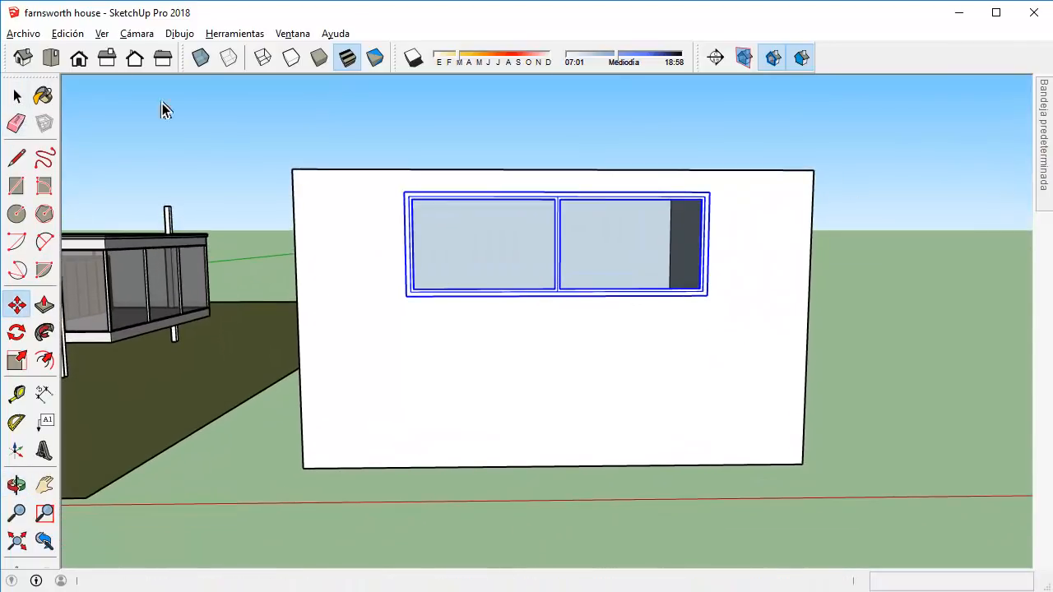
pyautogui.press('space')
pyautogui.click(911, 120)
# Browse the list of components in the model for the window component.
pyautogui.moveTo(1045, 150)
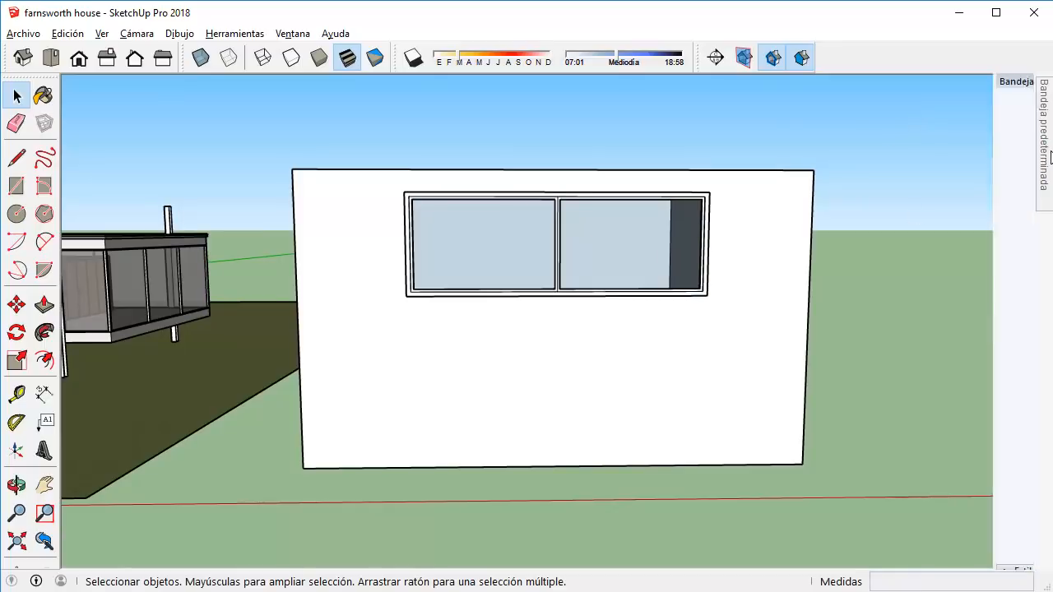
pyautogui.click(884, 278)
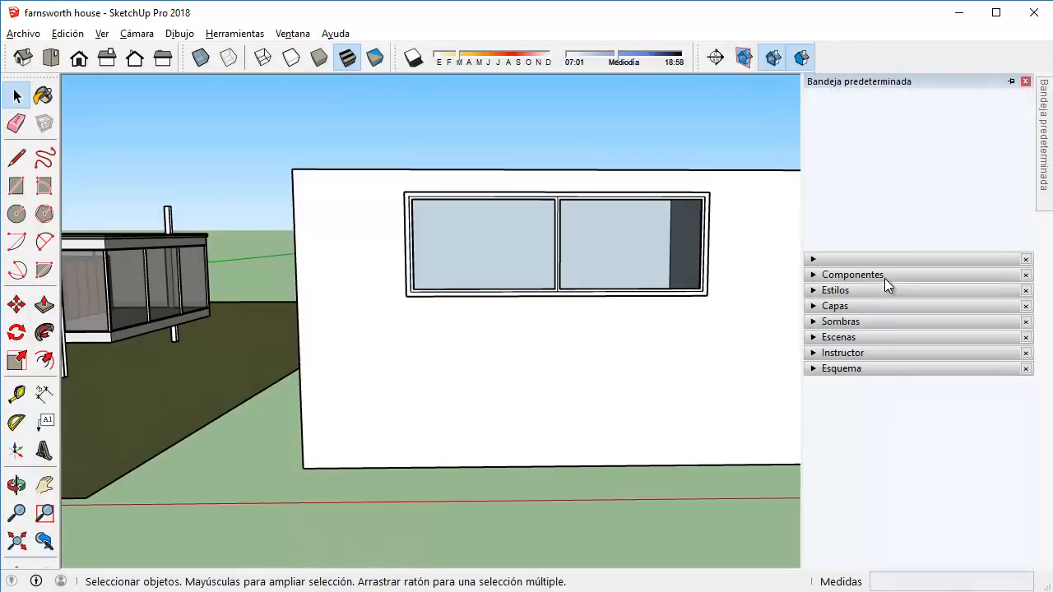
pyautogui.click(884, 278)
pyautogui.scroll(2, 906, 435)
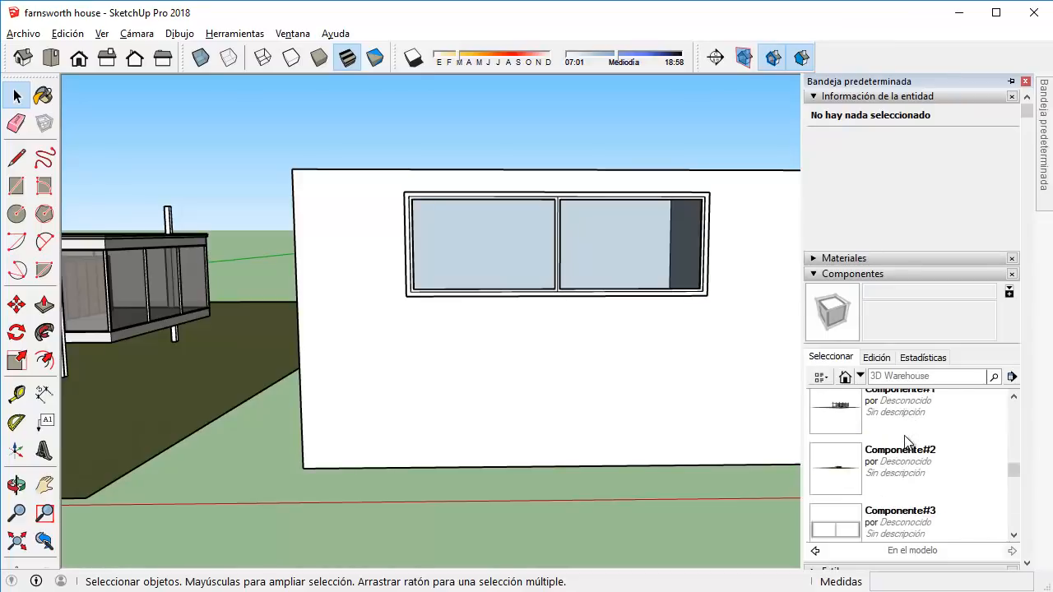
pyautogui.scroll(-2, 905, 437)
# Undo the window component's upward move and its creation.
pyautogui.hotkey('ctrl', 'z')
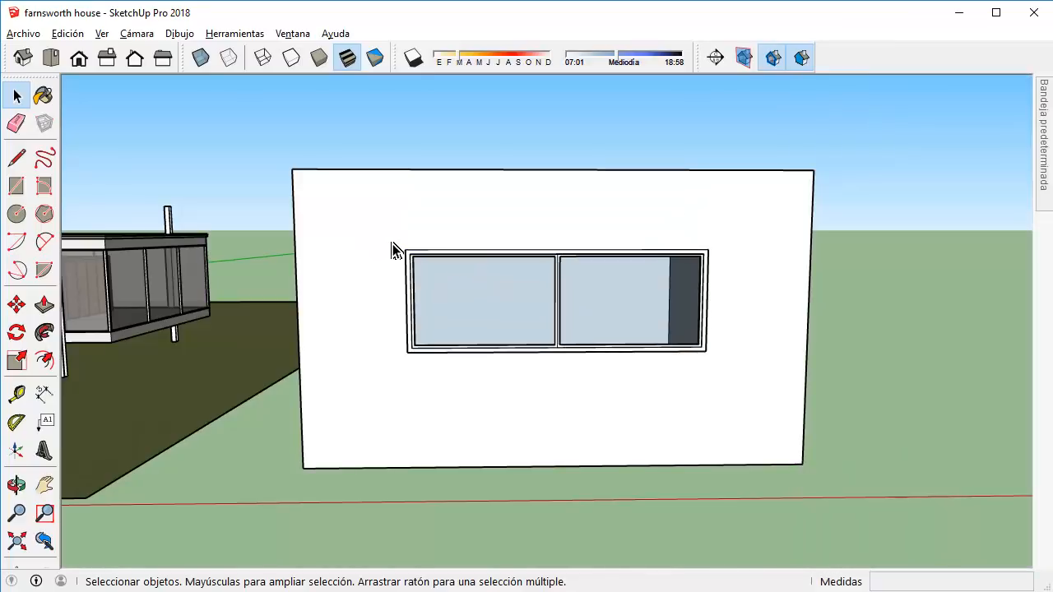
pyautogui.moveTo(336, 244); pyautogui.dragTo(757, 380)
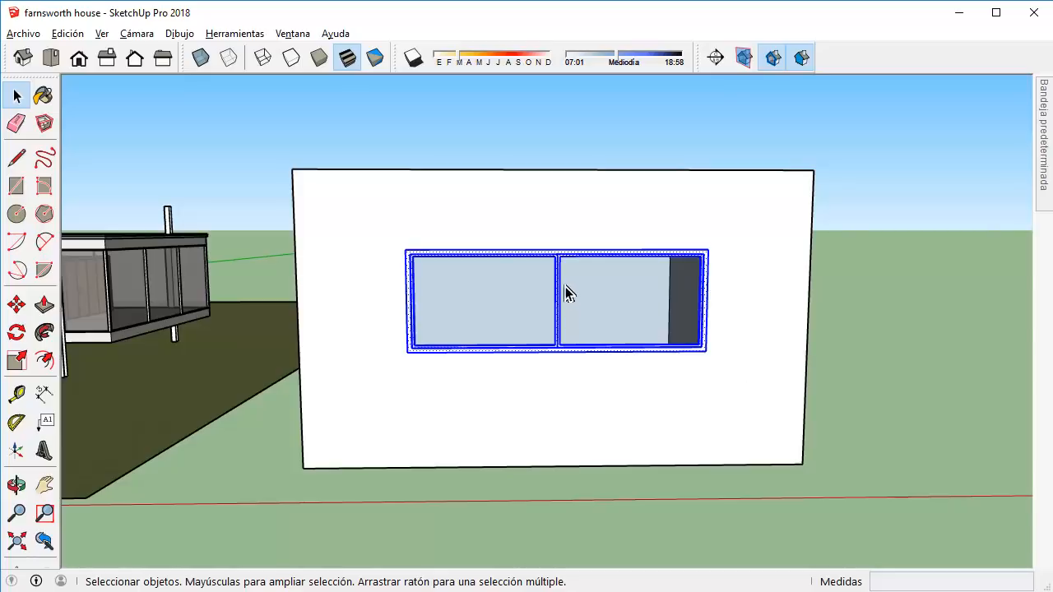
pyautogui.press('g')
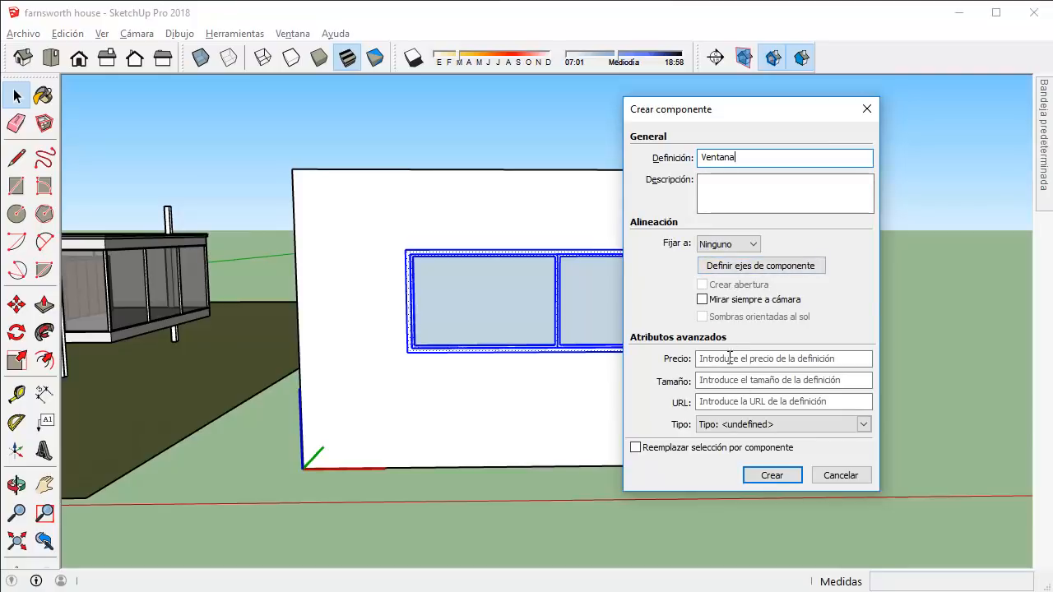
pyautogui.click(829, 477)
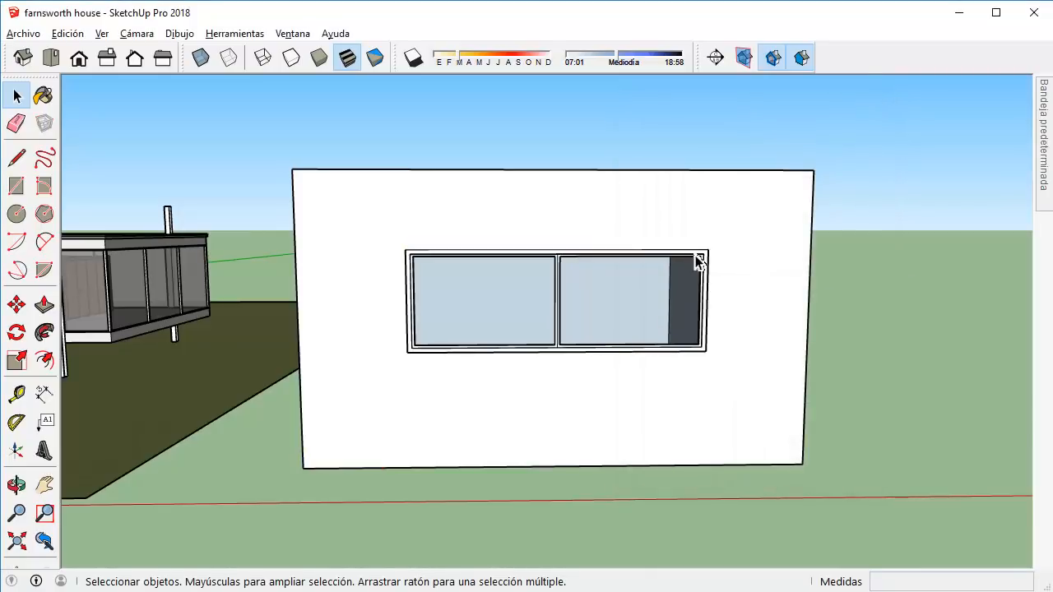
# Select the whole window geometry and make it a component named Ventana, fixed to Cualquiera, with Crear abertura and Reemplazar selección por componente enabled.
pyautogui.click(79, 57)
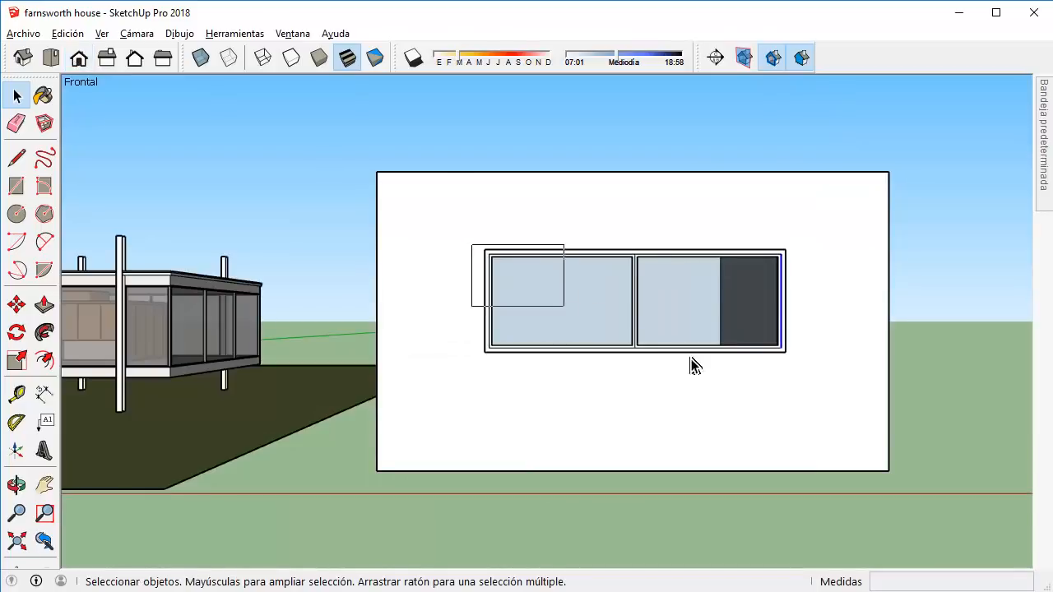
pyautogui.moveTo(691, 366); pyautogui.dragTo(803, 366)
pyautogui.moveTo(777, 360); pyautogui.dragTo(764, 342, button='middle')
pyautogui.write('g')
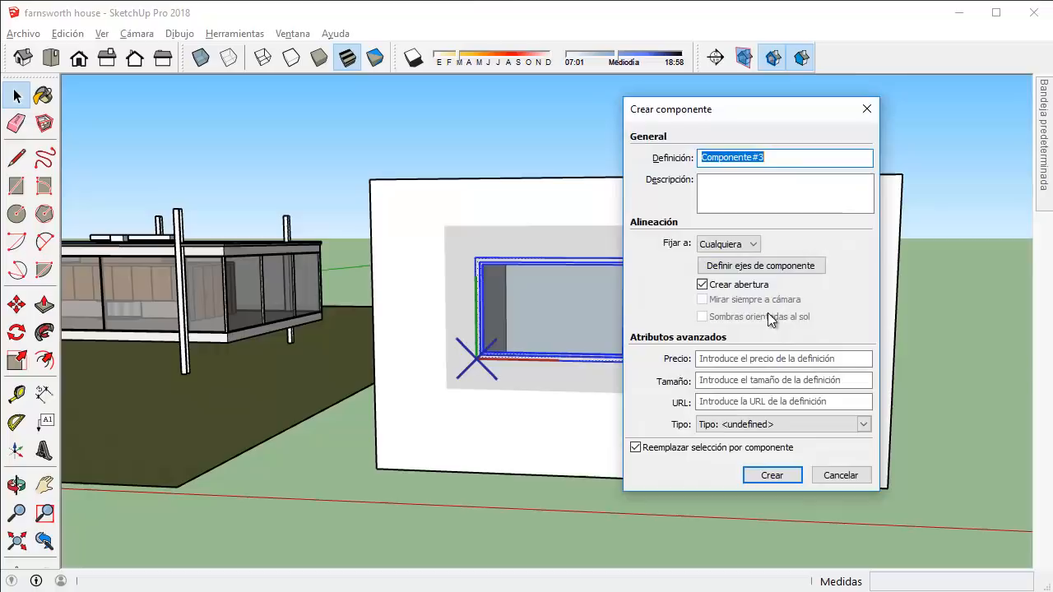
pyautogui.write('Ventana')
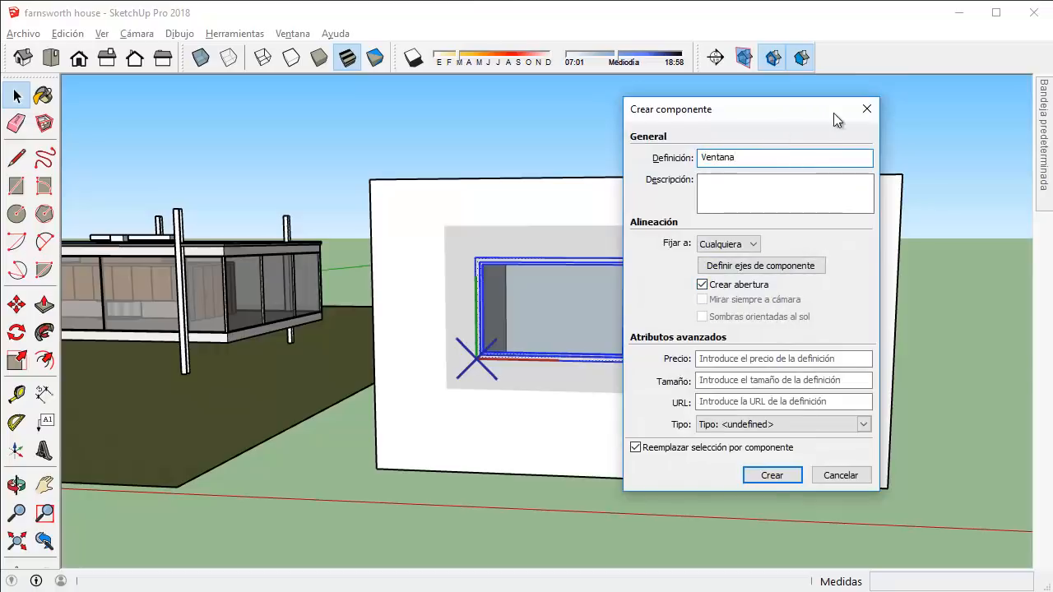
pyautogui.click(770, 477)
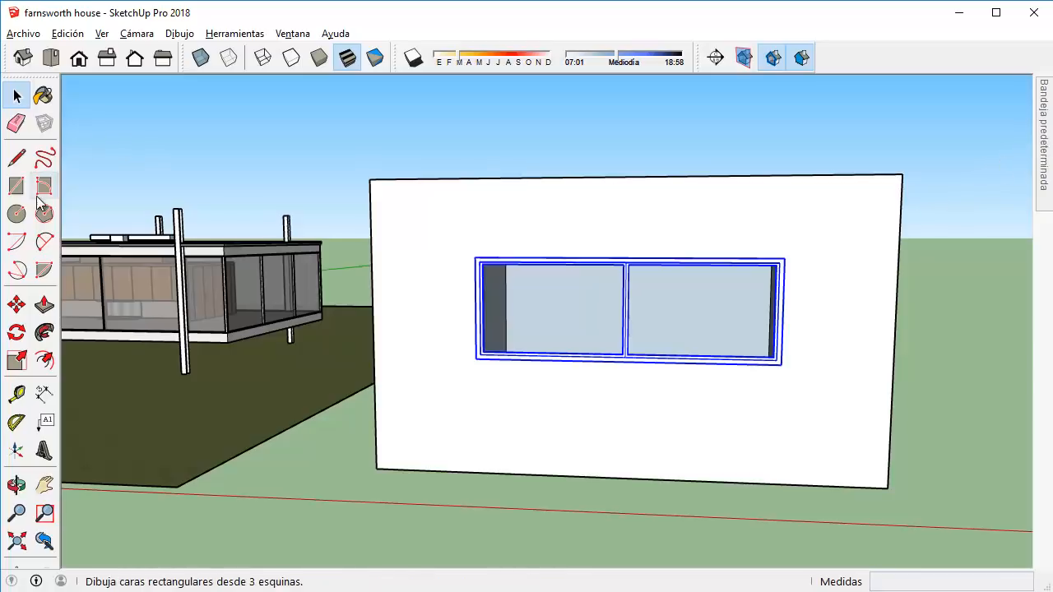
# Move the Ventana component past the box's side edge and back onto the front wall's upper left area.
pyautogui.click(17, 305)
pyautogui.click(469, 99)
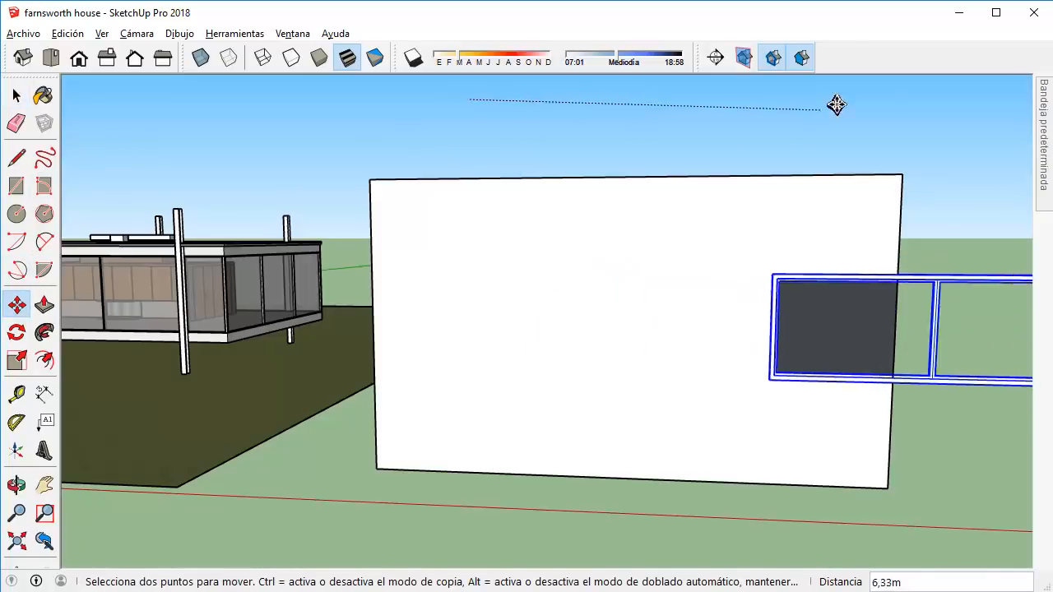
pyautogui.moveTo(876, 101); pyautogui.dragTo(352, 101, button='middle')
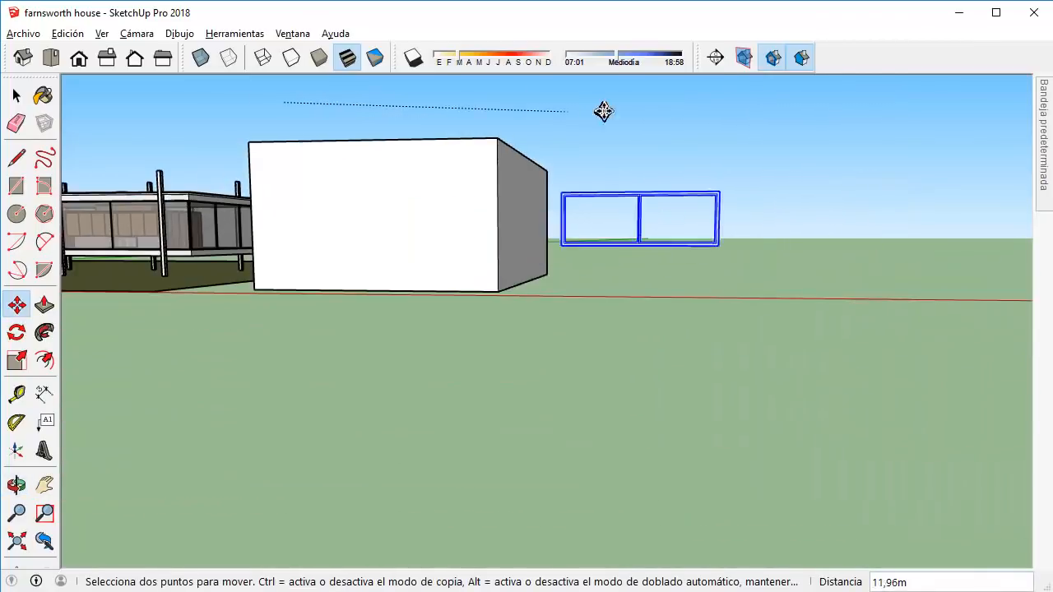
pyautogui.moveTo(606, 117); pyautogui.dragTo(742, 240, button='middle')
pyautogui.click(742, 240)
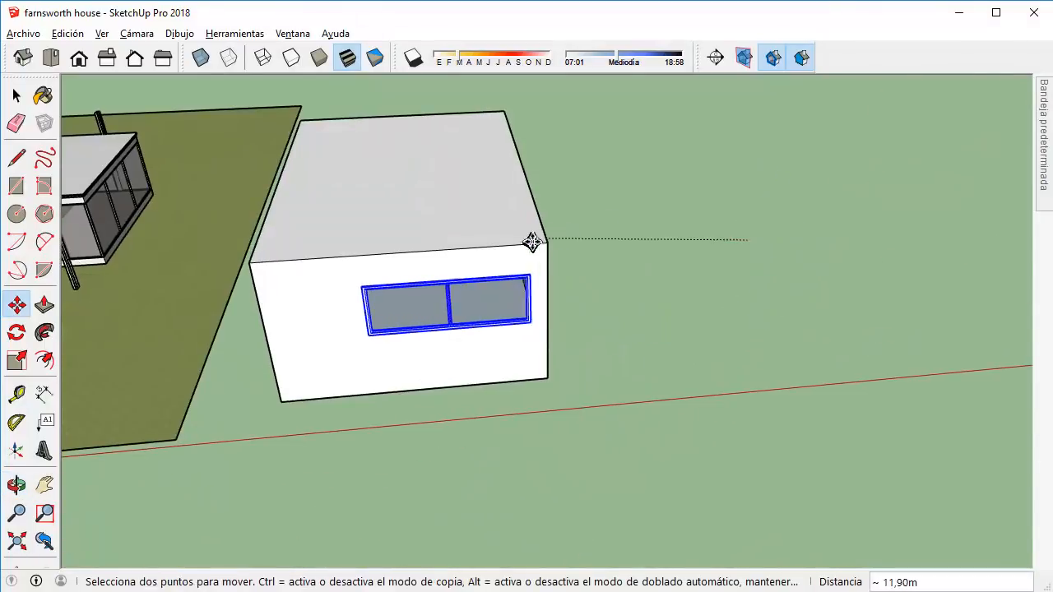
pyautogui.click(480, 226)
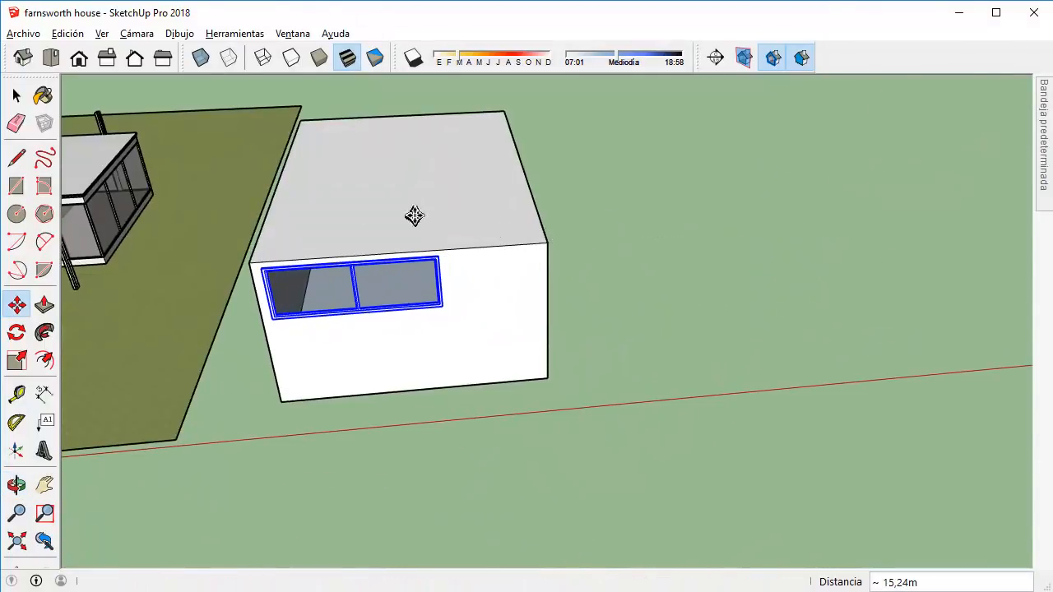
pyautogui.click(16, 95)
# Try to copy the Ventana component about 4.26 m diagonally down to the front wall's lower right area.
pyautogui.moveTo(416, 262); pyautogui.dragTo(627, 308, button='middle')
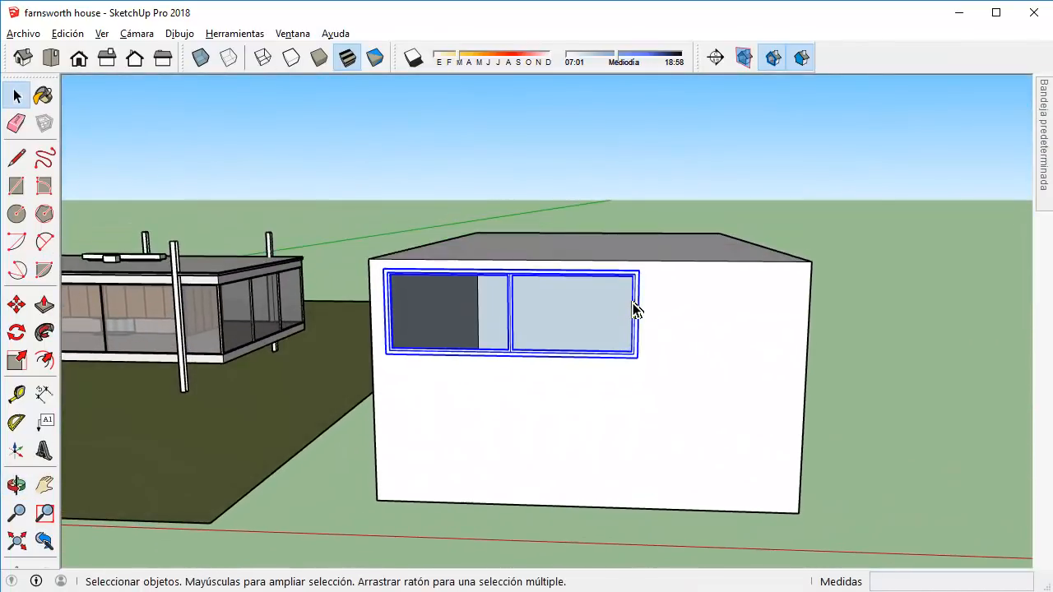
pyautogui.press('m')
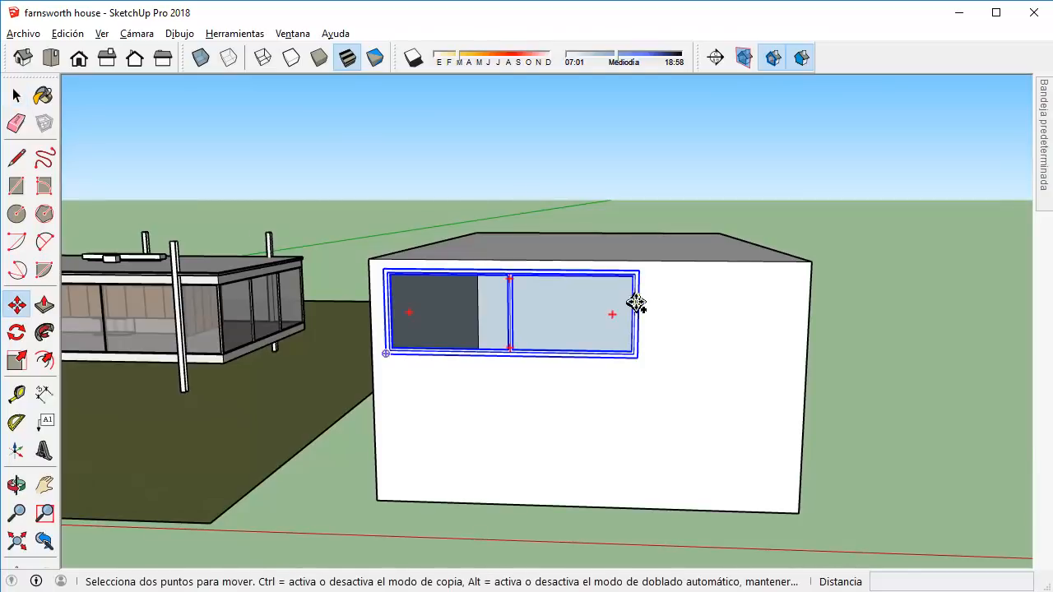
pyautogui.press('ctrl')
pyautogui.click(637, 304)
pyautogui.click(748, 425)
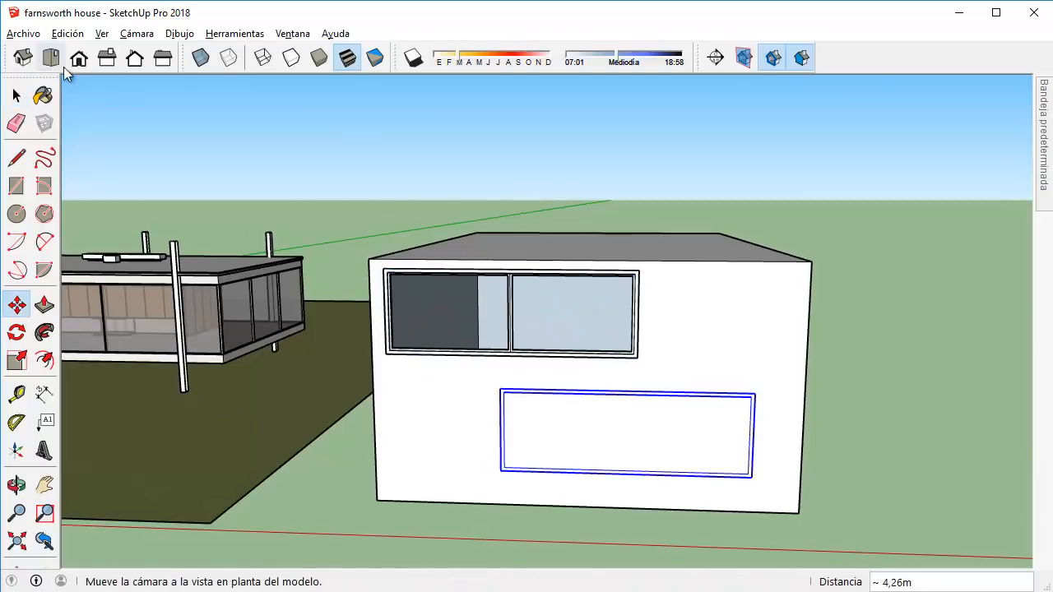
pyautogui.click(24, 96)
pyautogui.moveTo(562, 393); pyautogui.dragTo(616, 415, button='middle')
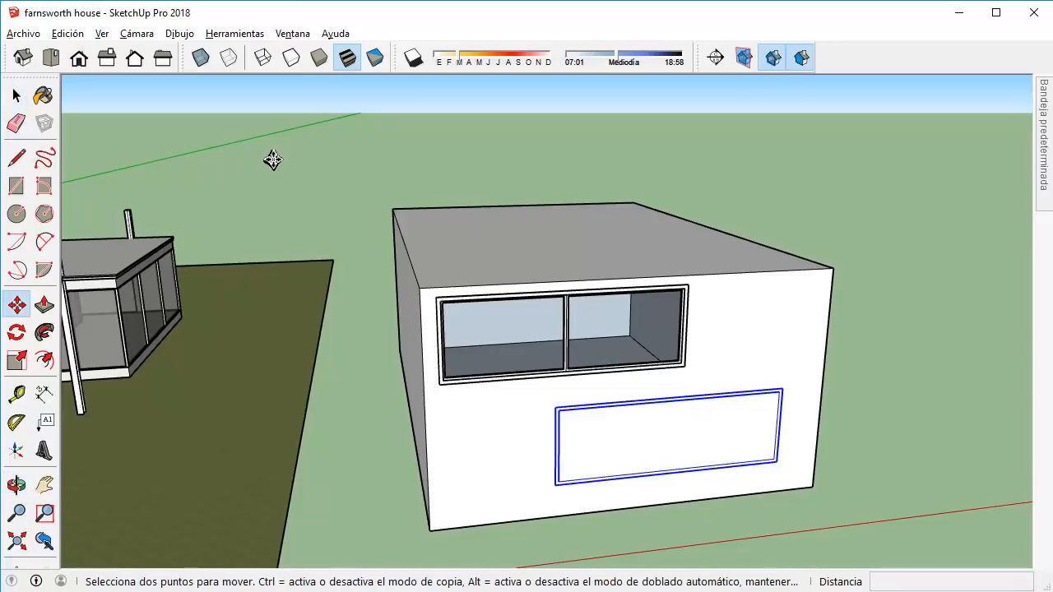
pyautogui.press('space')
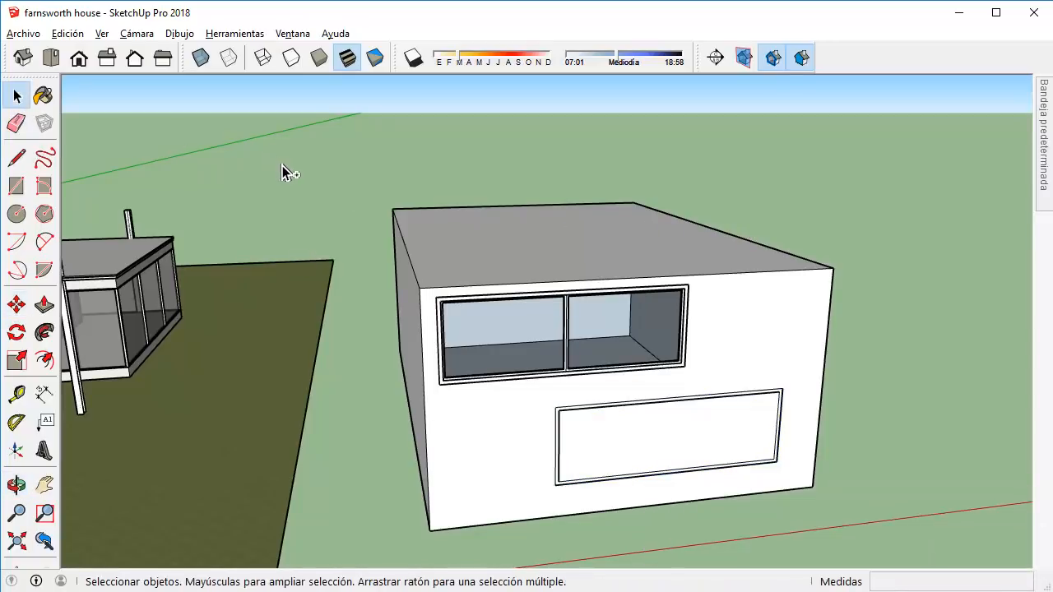
pyautogui.hotkey('ctrl', 'z')
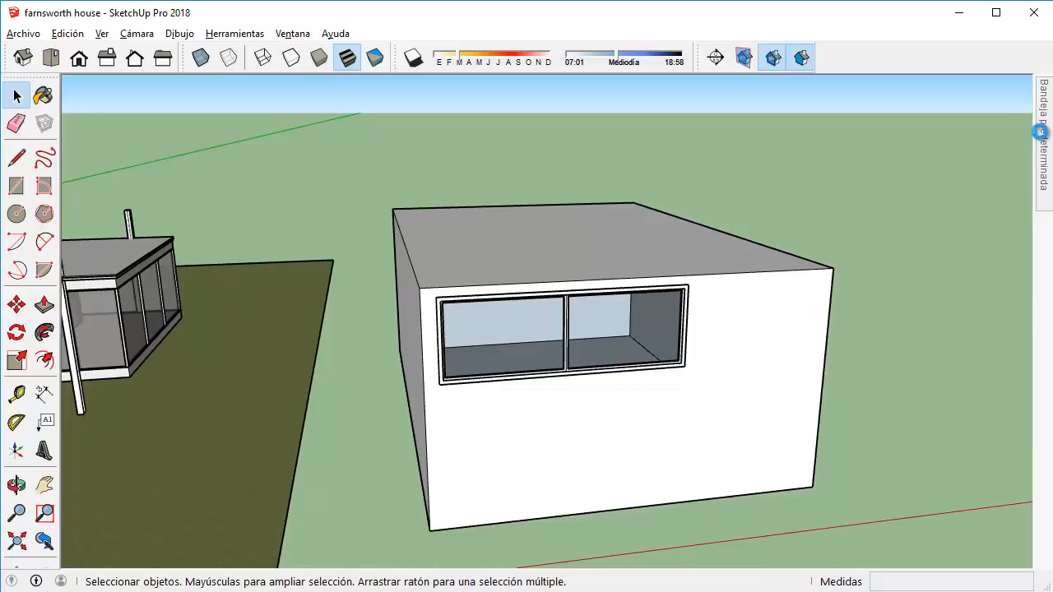
# Insert another Ventana from the model's component library into the lower right area of the front wall.
pyautogui.click(1041, 131)
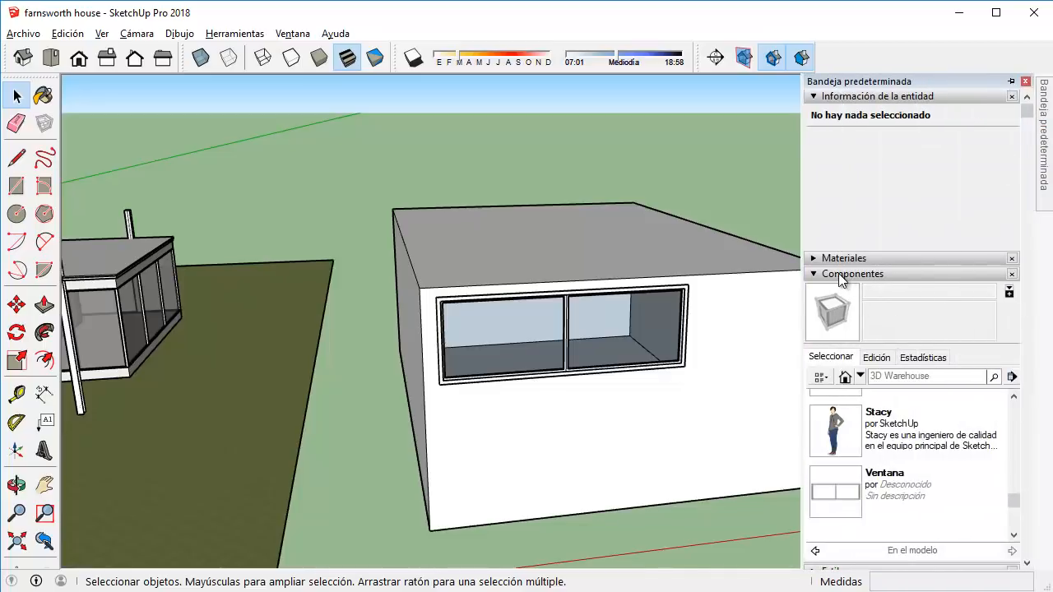
pyautogui.click(838, 273)
pyautogui.click(828, 276)
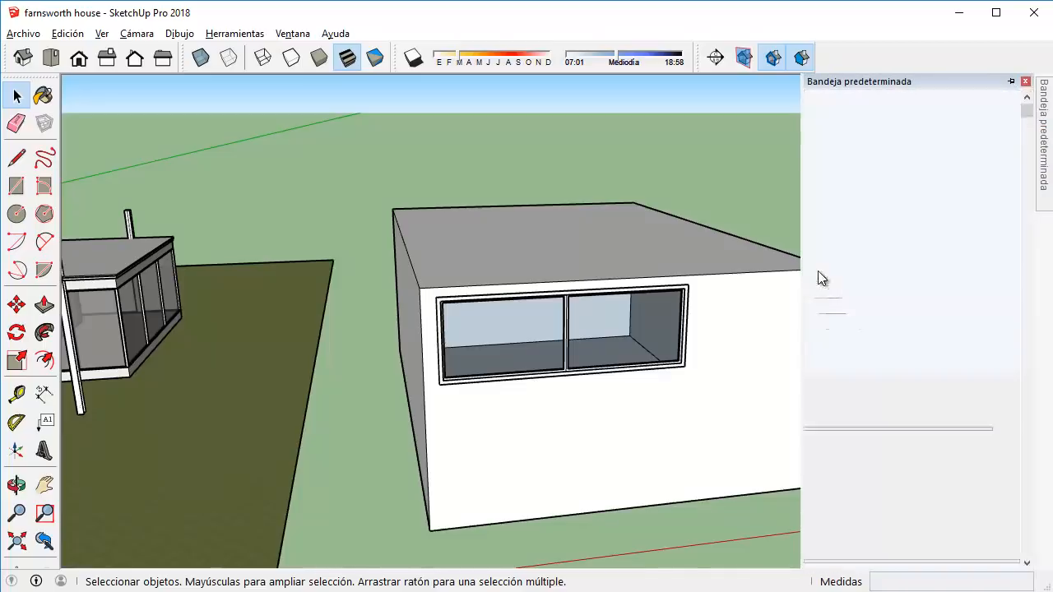
pyautogui.scroll(-1, 955, 461)
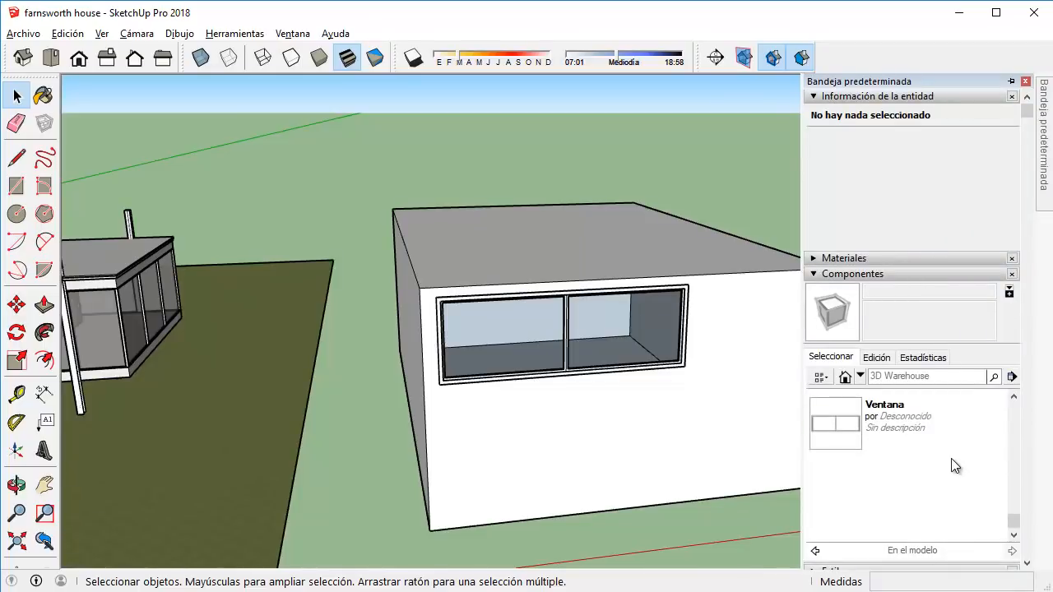
pyautogui.click(877, 432)
pyautogui.scroll(1, 889, 425)
pyautogui.scroll(3, 889, 426)
pyautogui.scroll(-6, 889, 425)
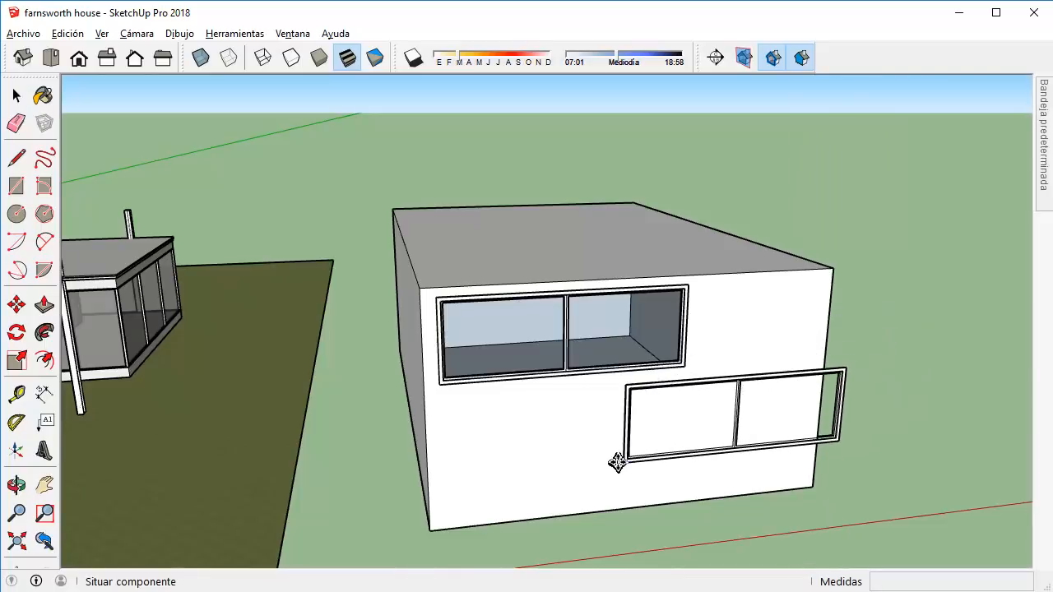
pyautogui.click(568, 482)
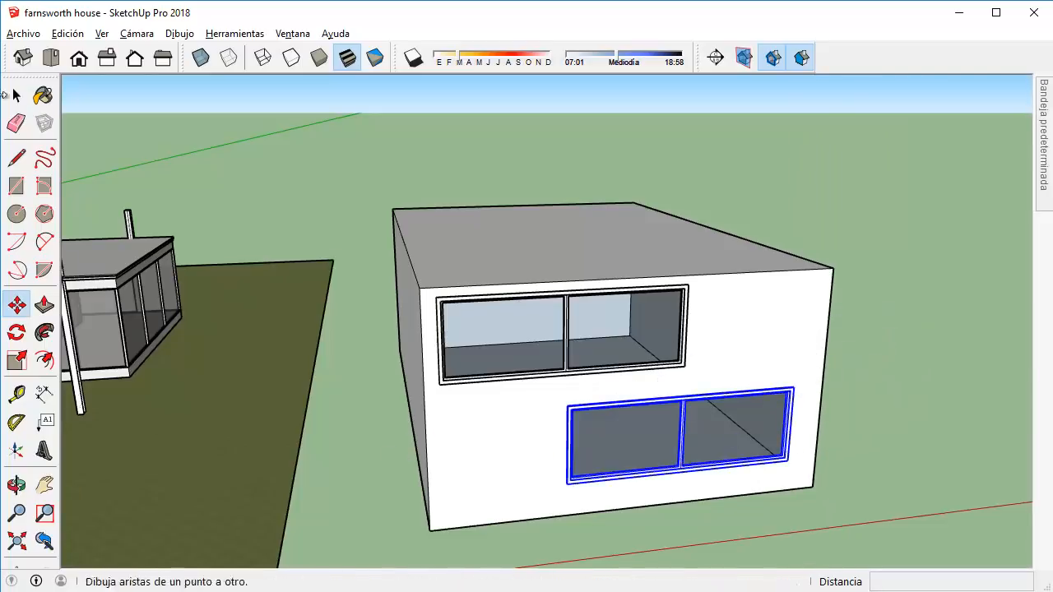
pyautogui.click(16, 96)
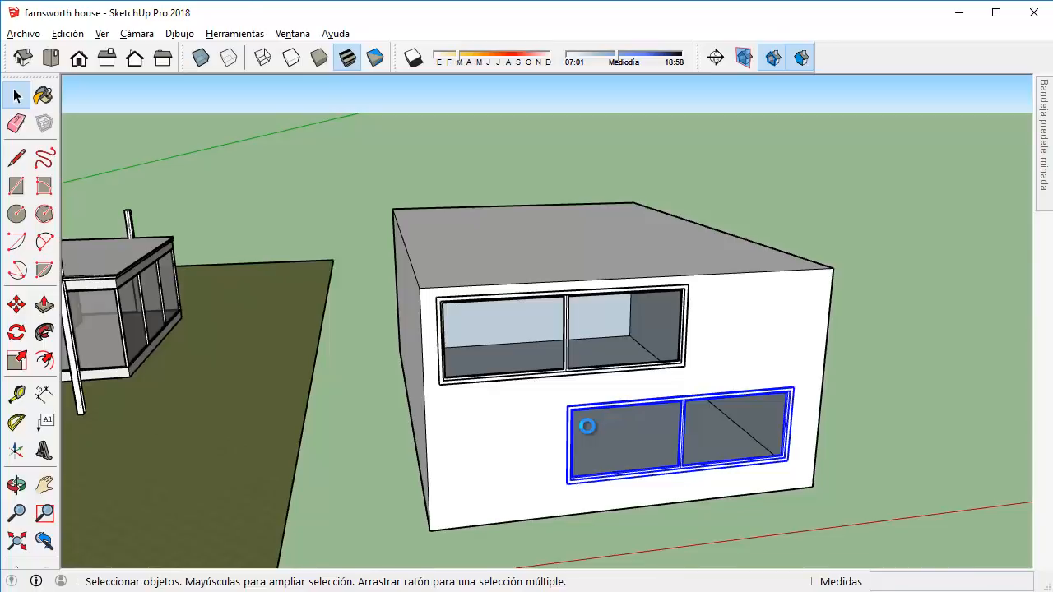
# Insert a Ventana component from the model's library into the upper part of the side wall, near the front corner.
pyautogui.moveTo(586, 426); pyautogui.dragTo(228, 388, button='middle')
pyautogui.moveTo(1046, 146)
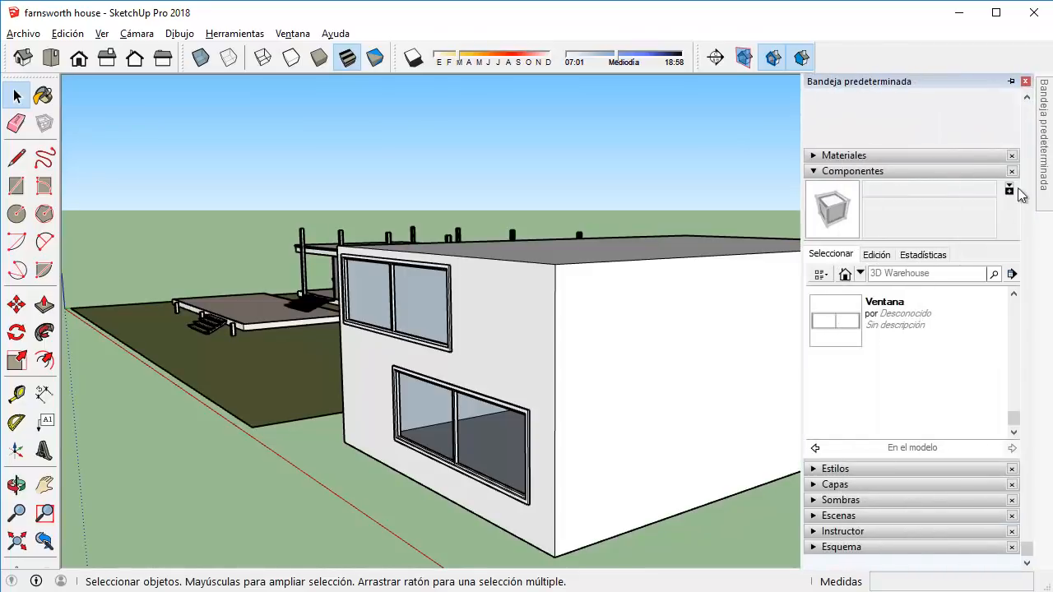
pyautogui.click(922, 311)
pyautogui.click(590, 390)
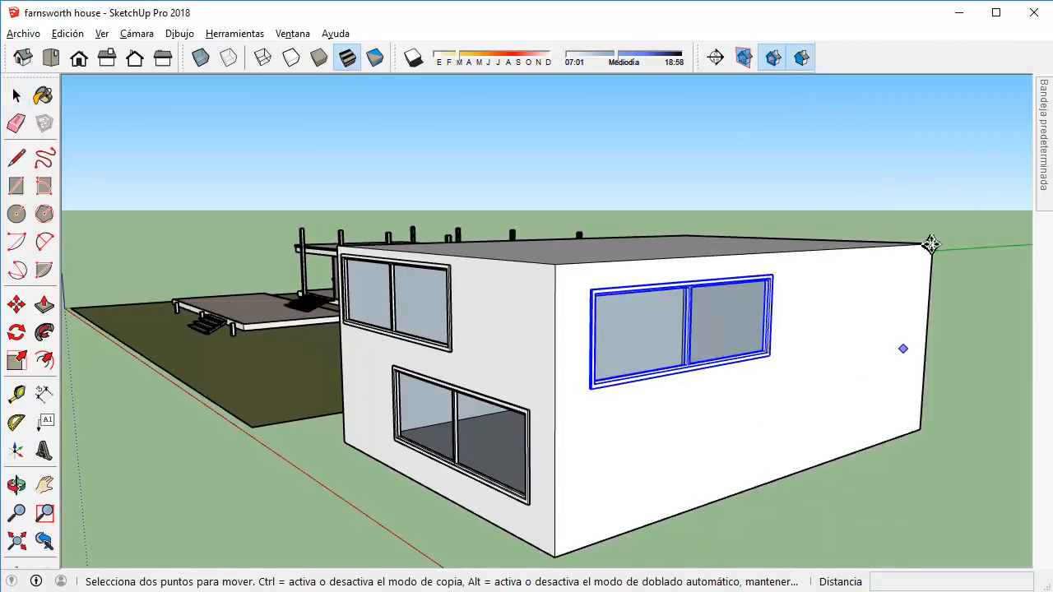
# Insert a second Ventana component from the model's library on the side wall, towards its far end.
pyautogui.moveTo(1045, 165)
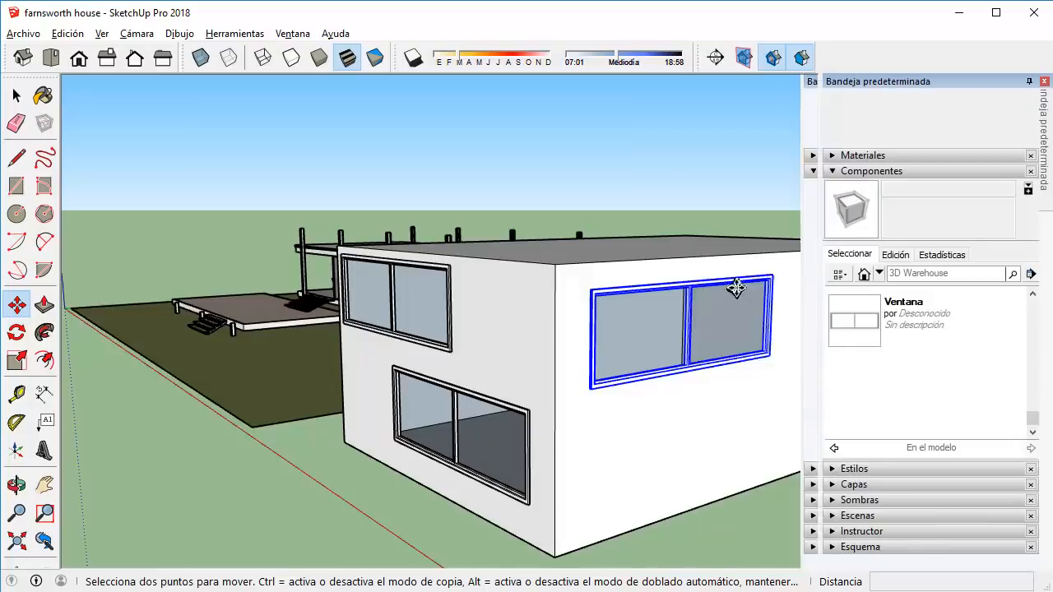
pyautogui.moveTo(735, 287); pyautogui.dragTo(567, 296, button='middle')
pyautogui.click(831, 306)
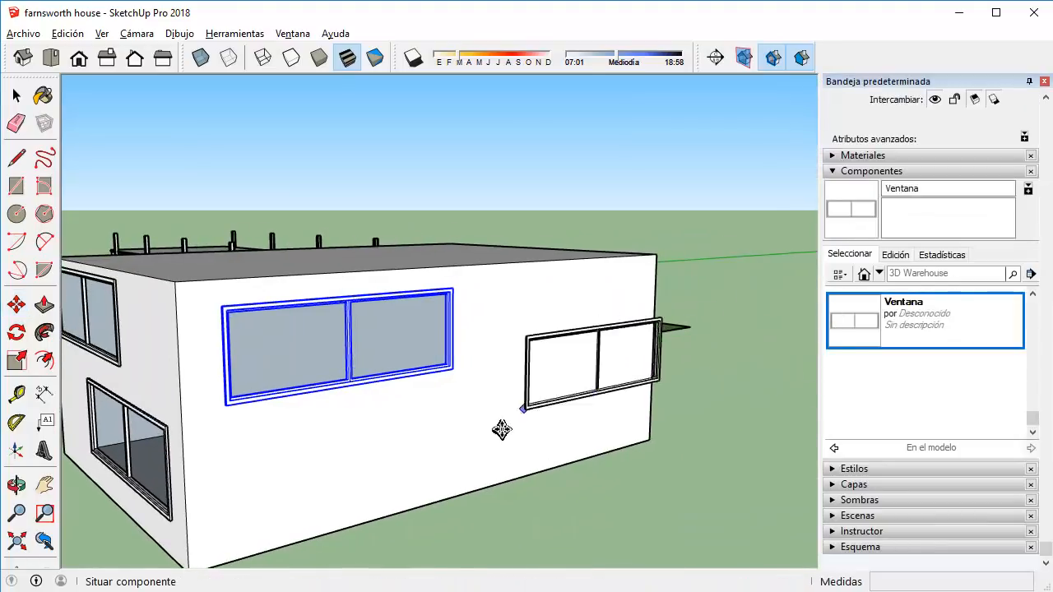
# Place a Ventana component on the box building's white side wall and another one on its roof.
pyautogui.click(470, 457)
pyautogui.moveTo(425, 199); pyautogui.dragTo(651, 457, button='middle')
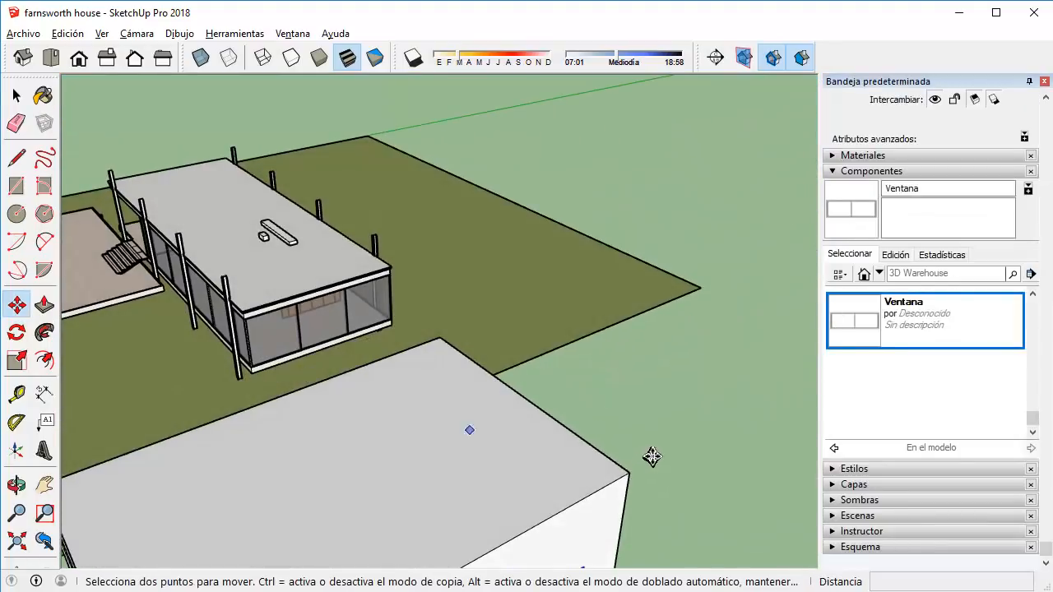
pyautogui.click(975, 296)
pyautogui.click(357, 425)
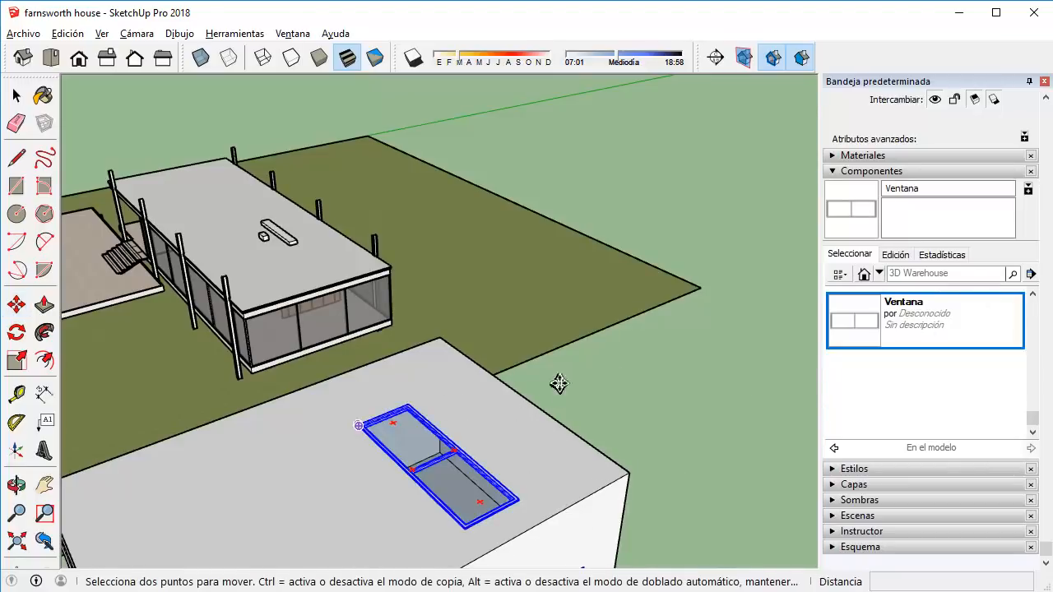
pyautogui.moveTo(560, 383)
pyautogui.mouseDown(button='middle')
pyautogui.moveTo(631, 374)
pyautogui.moveTo(622, 390)
pyautogui.moveTo(561, 393)
pyautogui.mouseUp(button='middle')
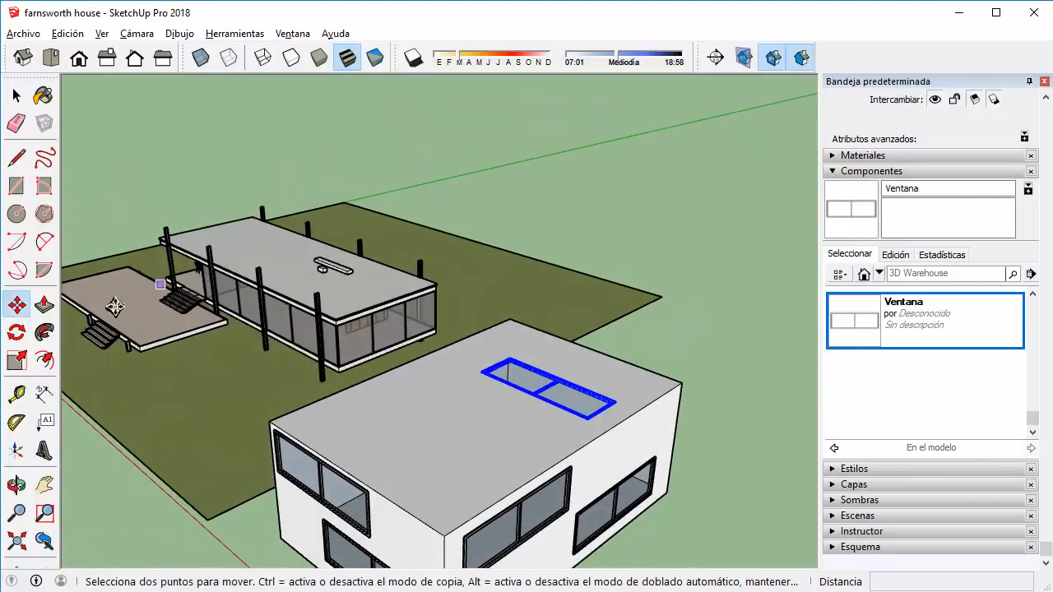
# Rotate the roof window 90° on the roof plane about a point beside it.
pyautogui.click(17, 332)
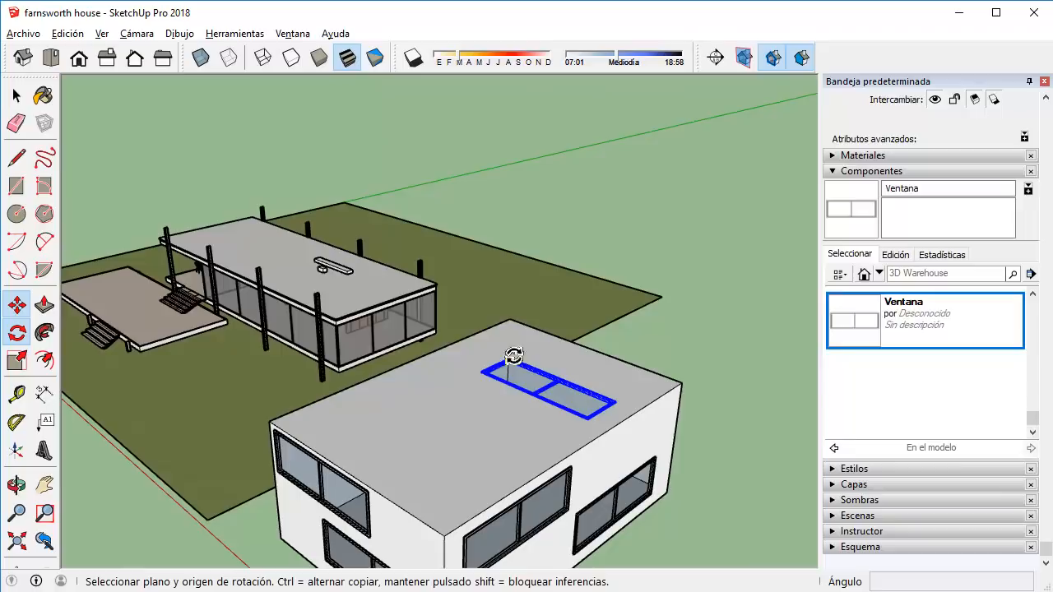
pyautogui.click(495, 417)
pyautogui.click(520, 403)
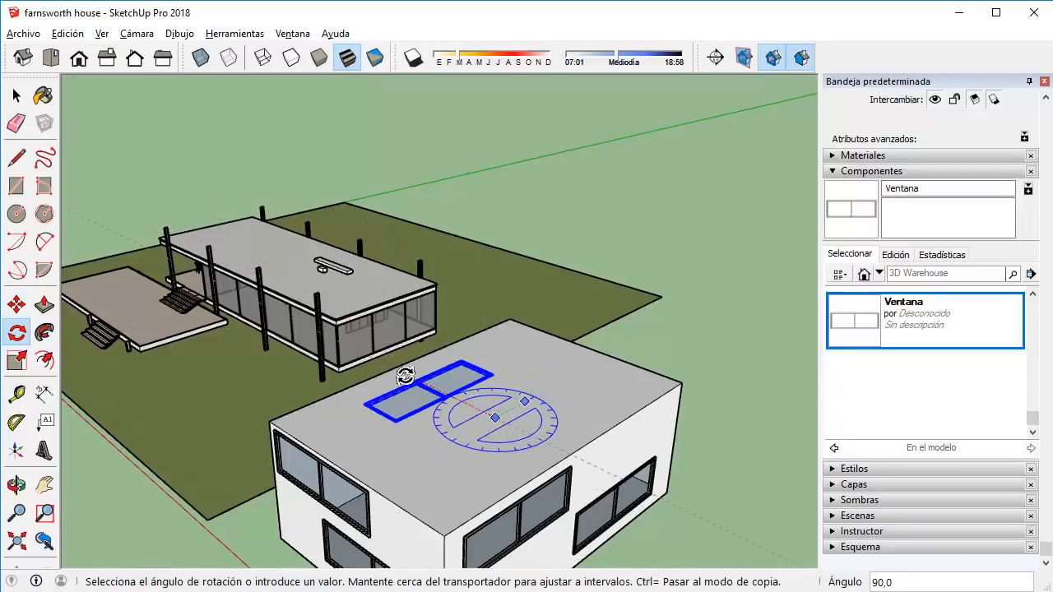
pyautogui.click(404, 375)
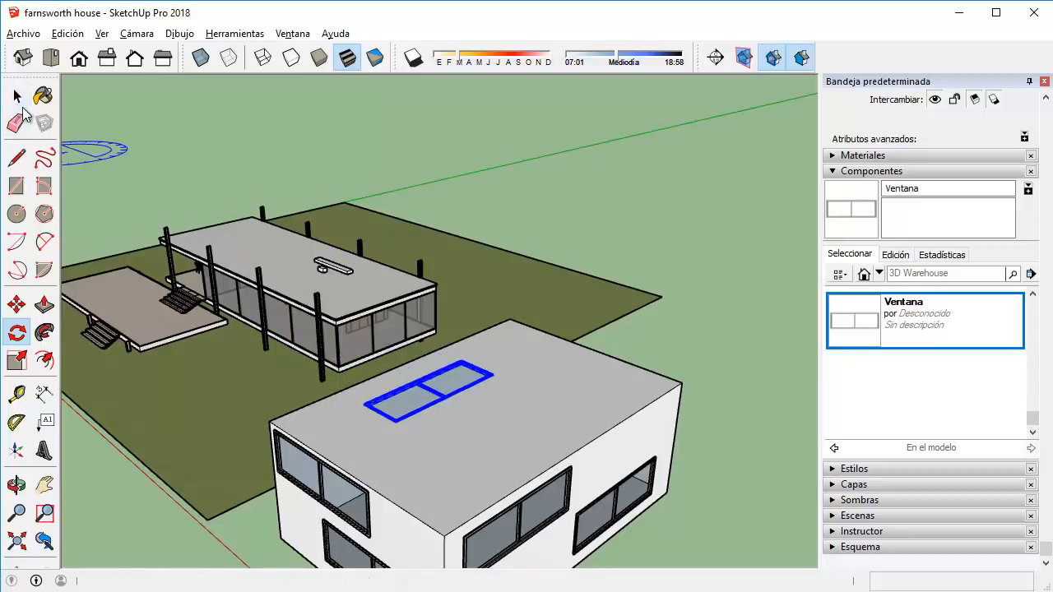
pyautogui.click(18, 97)
pyautogui.scroll(3, 415, 411)
pyautogui.moveTo(415, 412); pyautogui.dragTo(481, 298, button='middle')
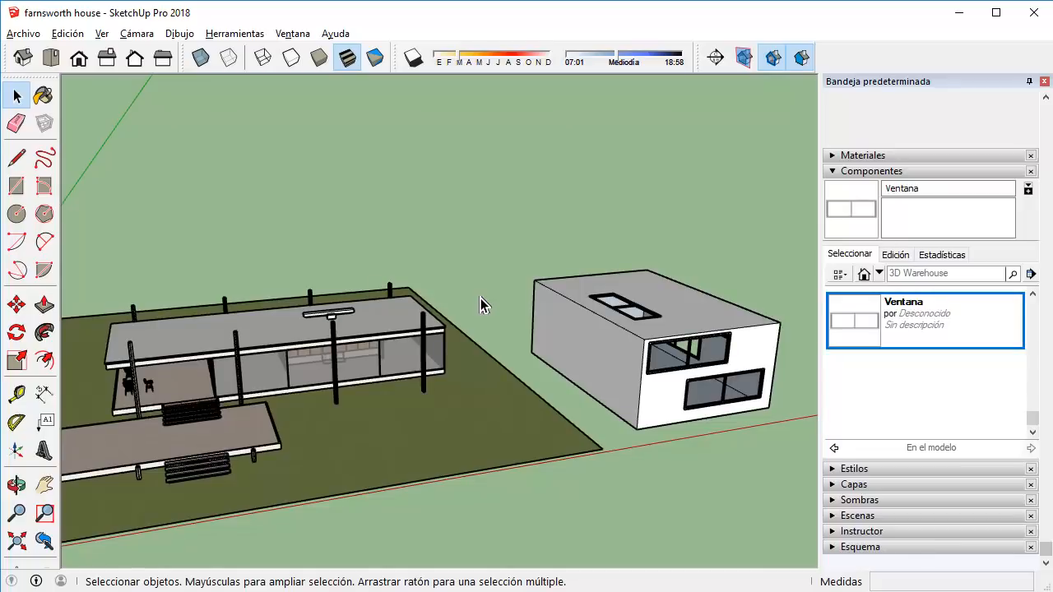
# Show the Componentes de muestra collection and place the Cama component inside the box building, behind its lower front window.
pyautogui.click(879, 274)
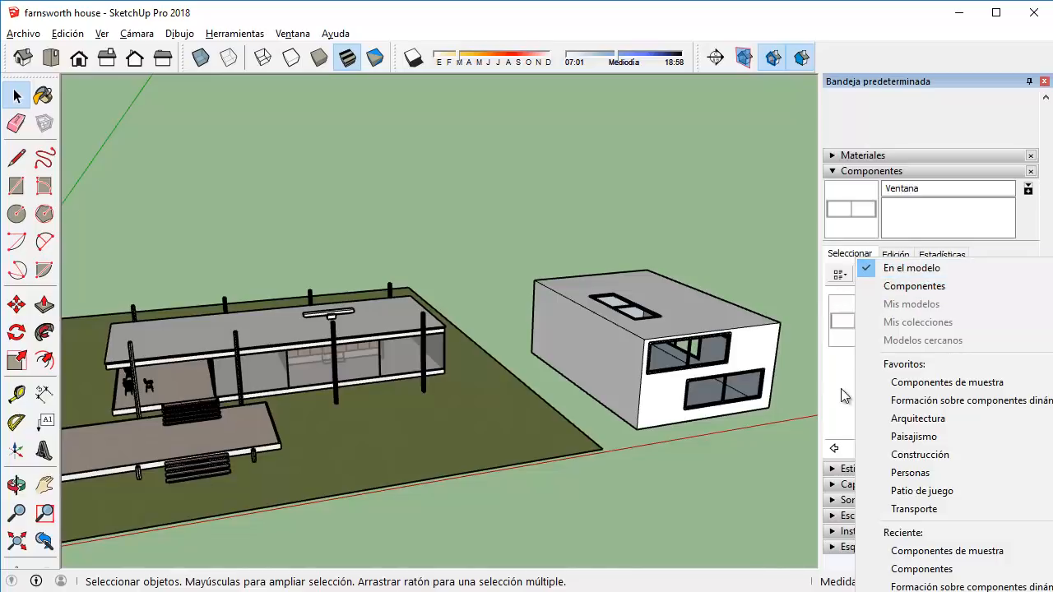
pyautogui.click(890, 270)
pyautogui.click(880, 275)
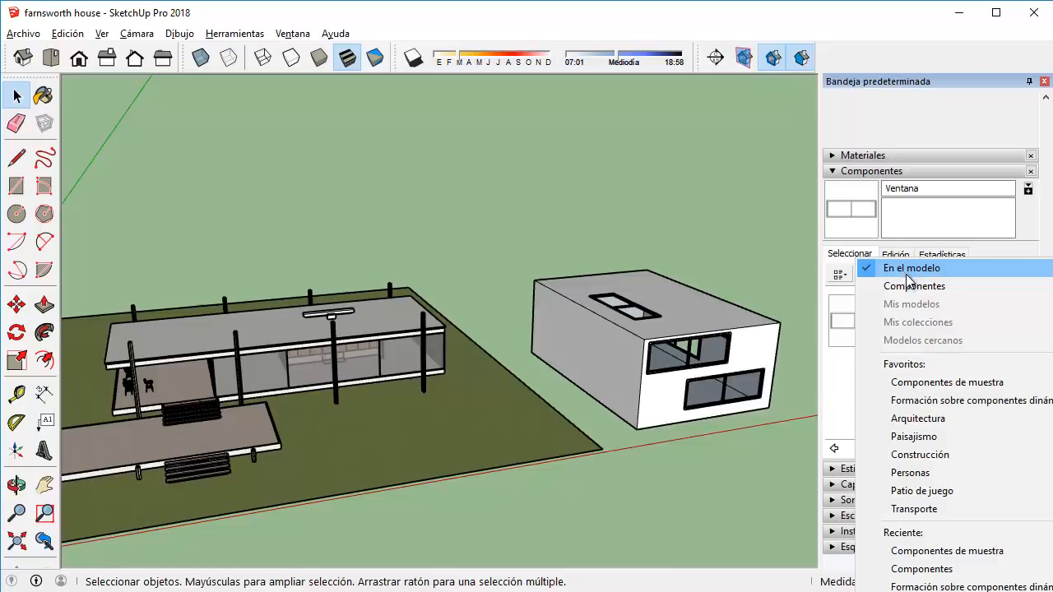
pyautogui.click(911, 287)
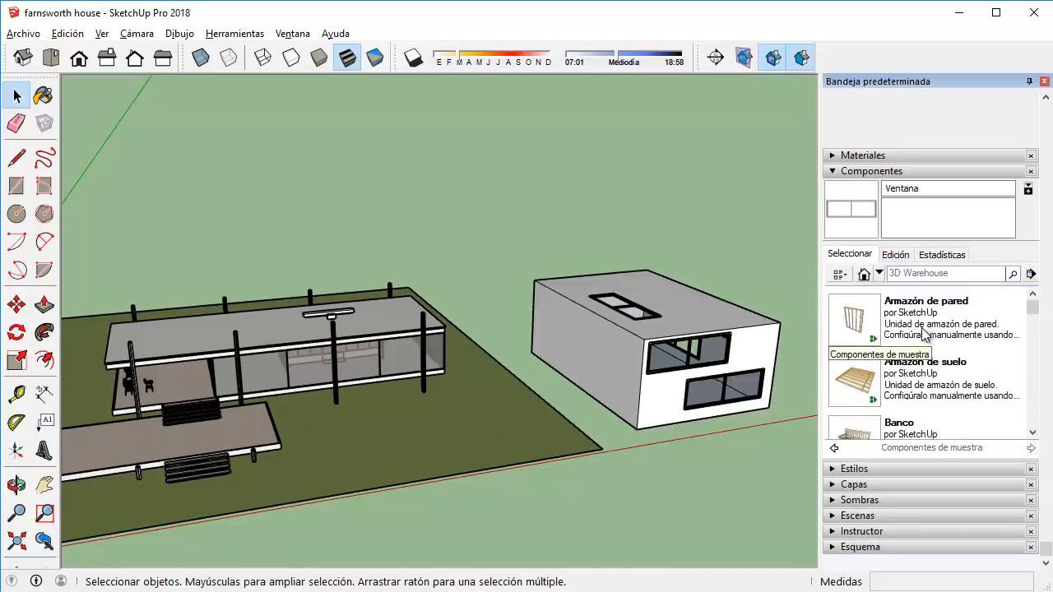
pyautogui.scroll(-3, 904, 374)
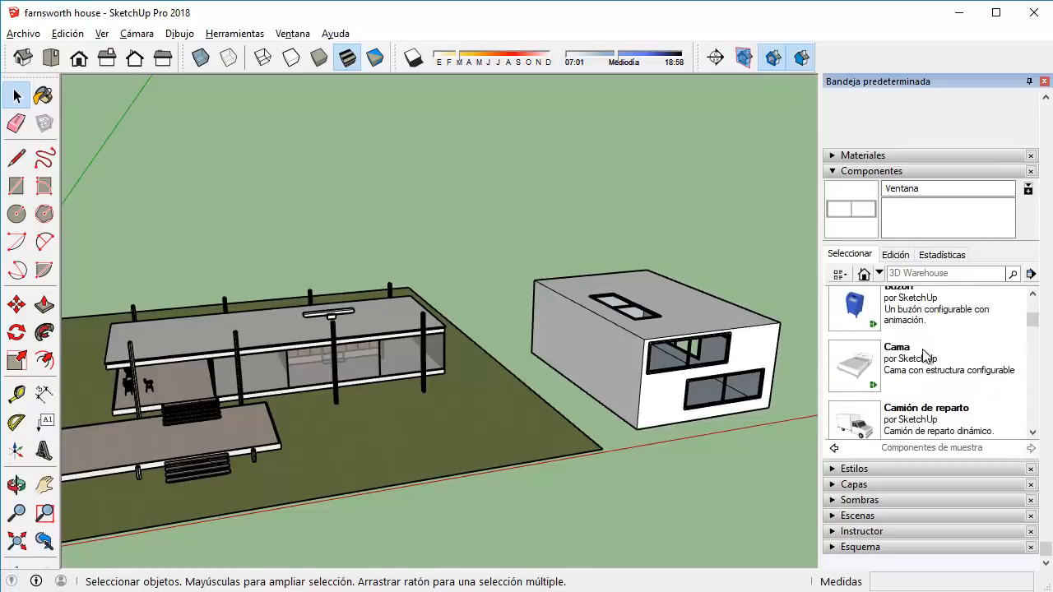
pyautogui.click(914, 368)
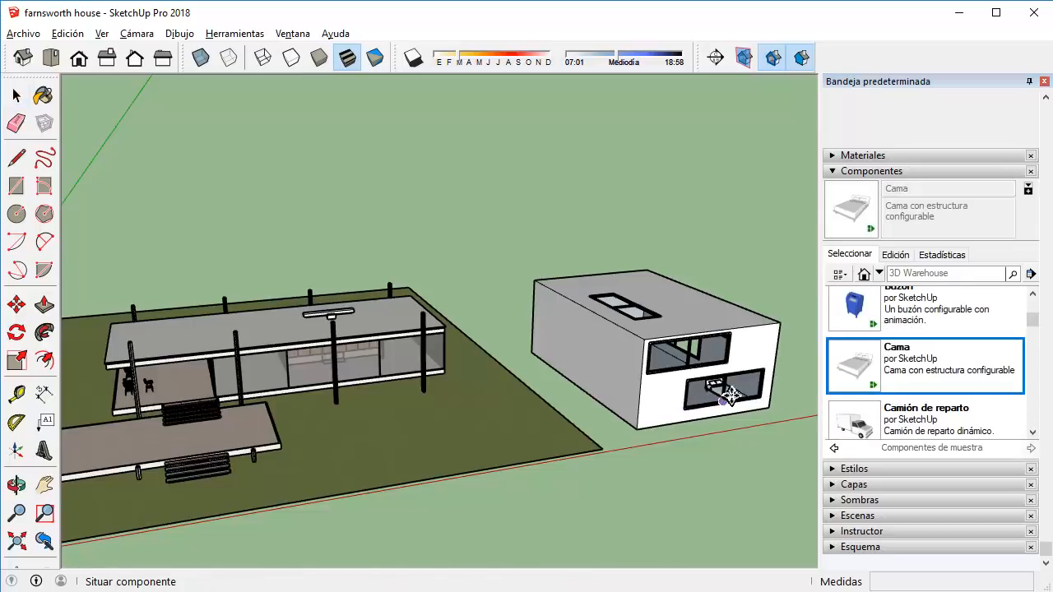
pyautogui.click(705, 397)
# Place the Camión de reparto component on the ground beside the box building.
pyautogui.click(862, 426)
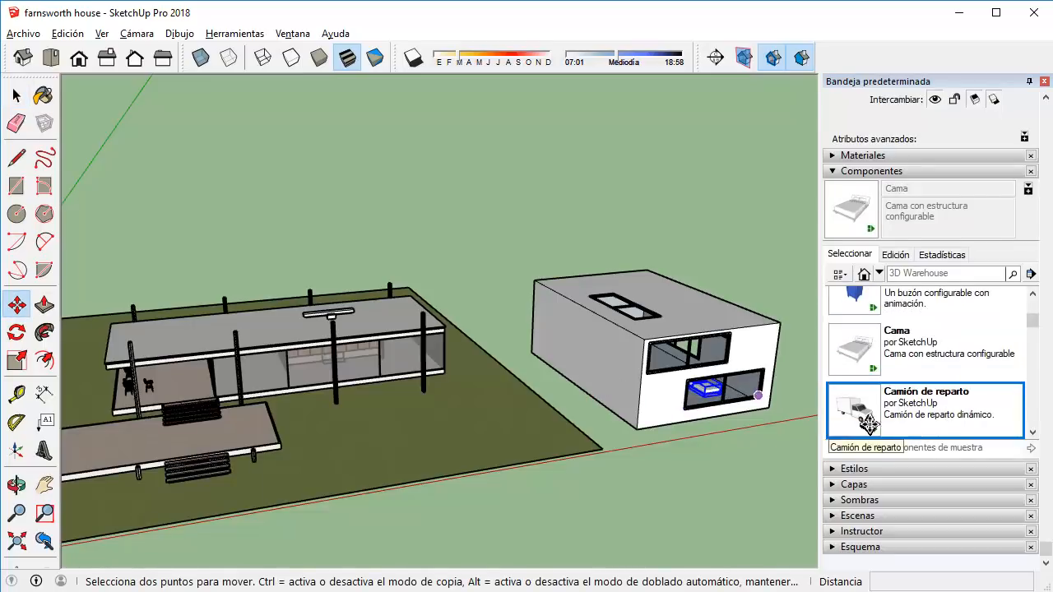
pyautogui.moveTo(726, 382); pyautogui.dragTo(493, 444, button='middle')
pyautogui.click(514, 436)
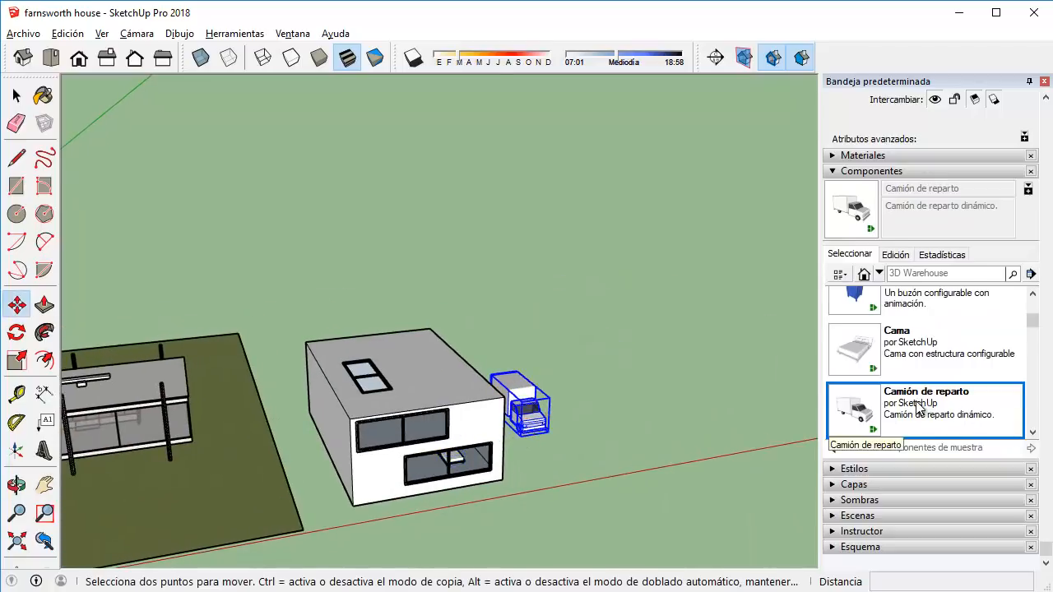
# Place the Coche sedán component on the ground beyond the delivery truck.
pyautogui.scroll(-3, 917, 401)
pyautogui.scroll(-2, 922, 399)
pyautogui.scroll(2, 928, 318)
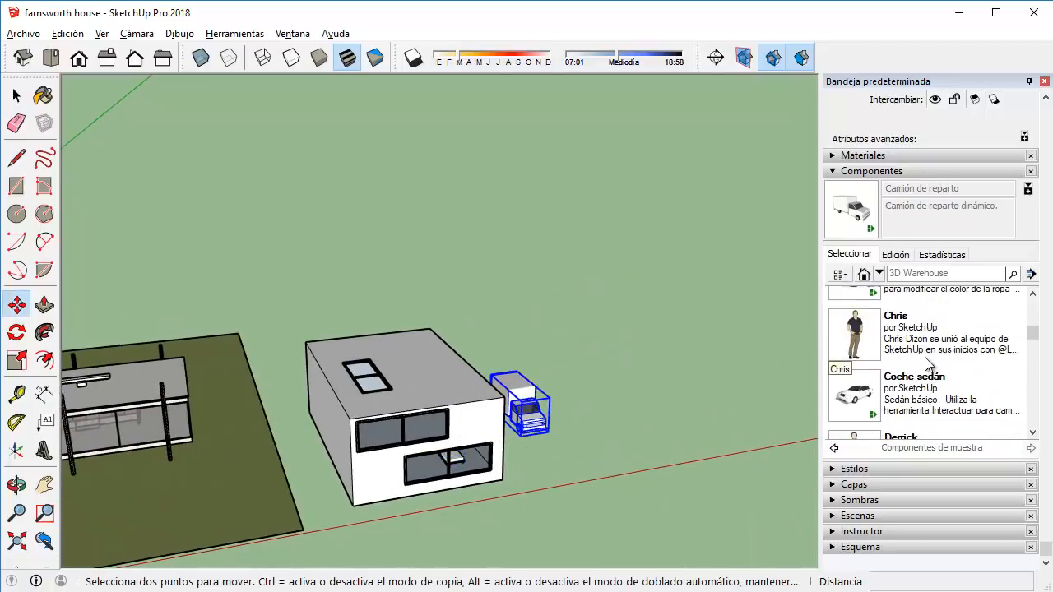
pyautogui.click(931, 412)
pyautogui.click(604, 418)
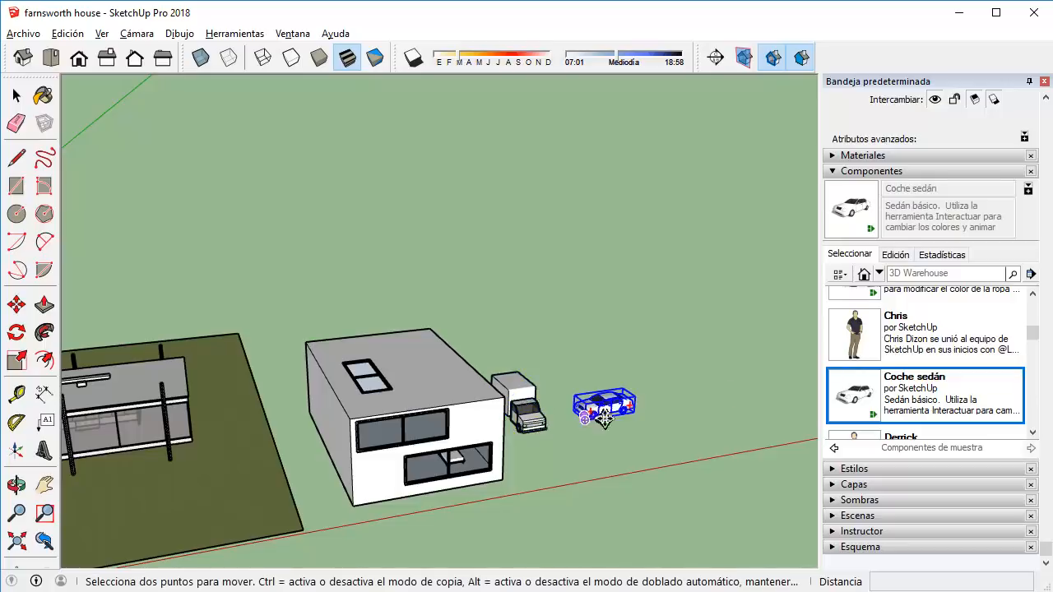
# Place the figures of the man in the black shirt and the woman in white overalls between the truck and the sedan.
pyautogui.click(908, 350)
pyautogui.scroll(5, 559, 396)
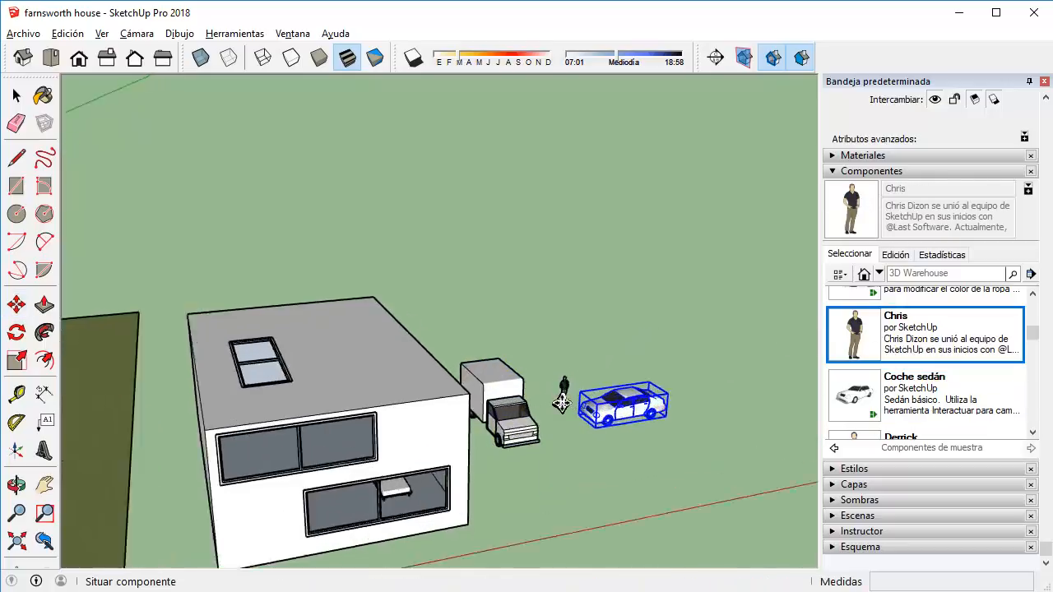
pyautogui.click(550, 434)
pyautogui.scroll(-3, 927, 404)
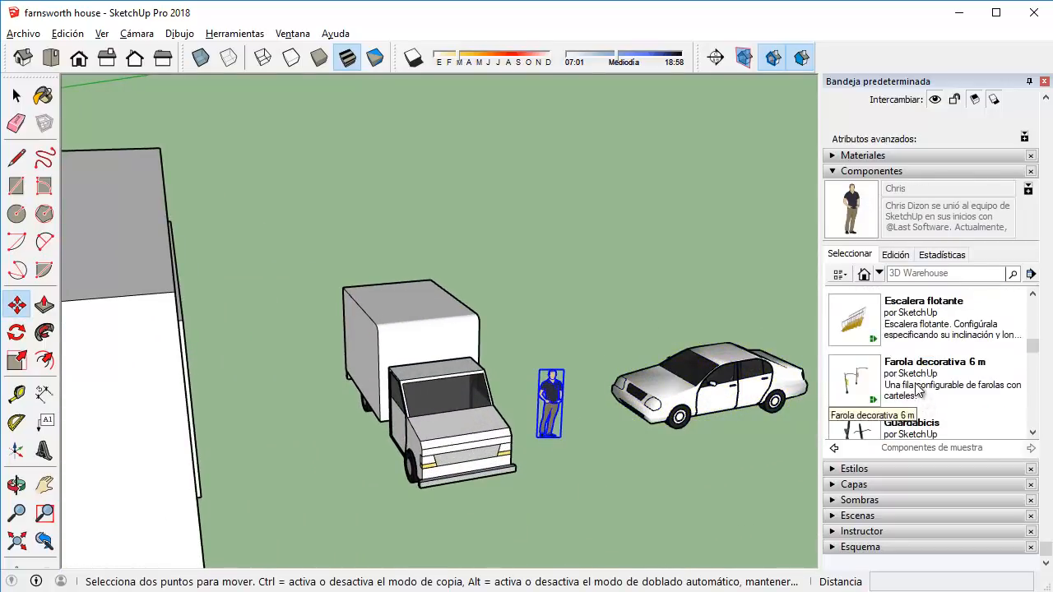
pyautogui.scroll(1, 913, 345)
pyautogui.click(897, 321)
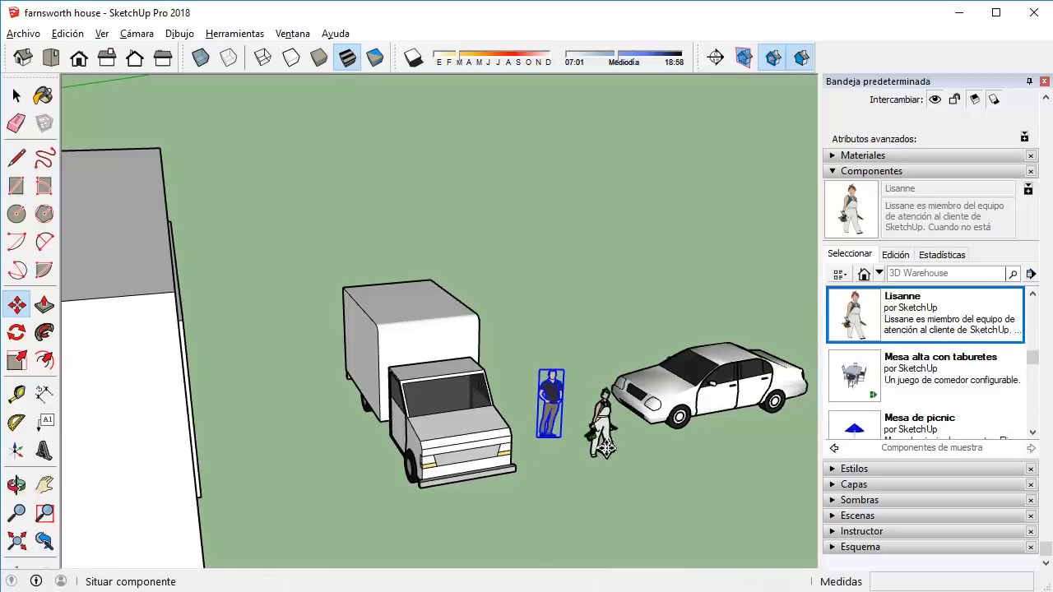
pyautogui.click(608, 436)
# Place the Mesa de picnic component beside the truck, behind the man in the black shirt.
pyautogui.scroll(-3, 912, 359)
pyautogui.scroll(2, 911, 358)
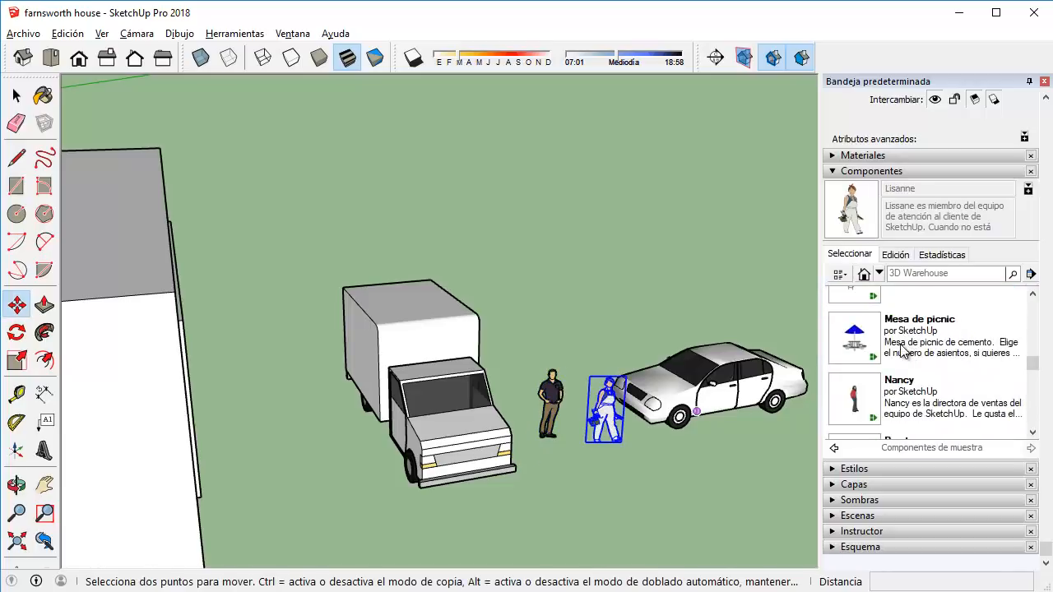
pyautogui.click(913, 338)
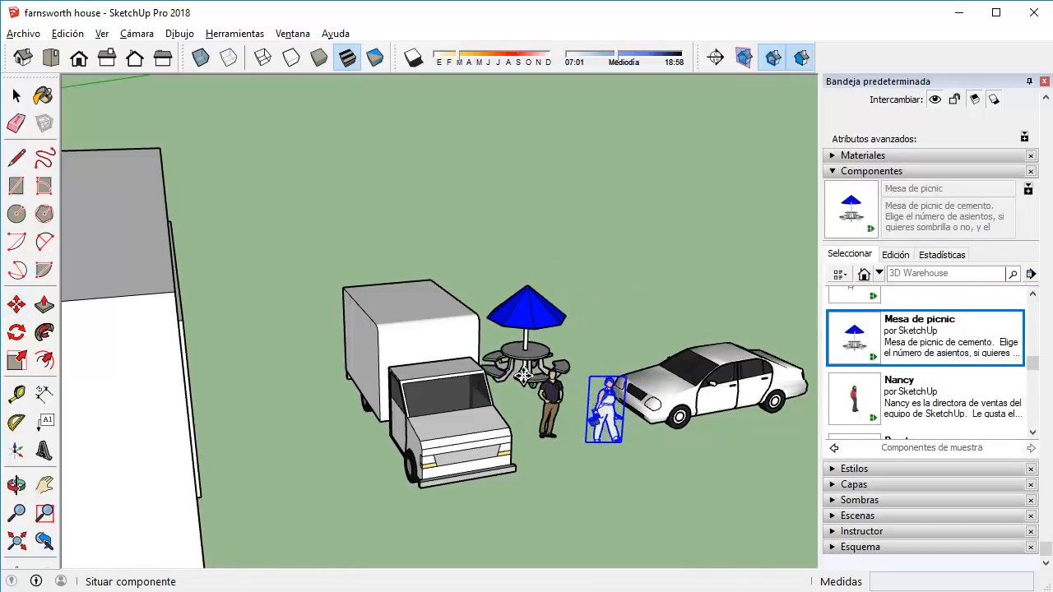
pyautogui.click(526, 374)
# Place the figures of the man in the green jacket and the woman in jeans in front of the other two people.
pyautogui.scroll(-4, 935, 354)
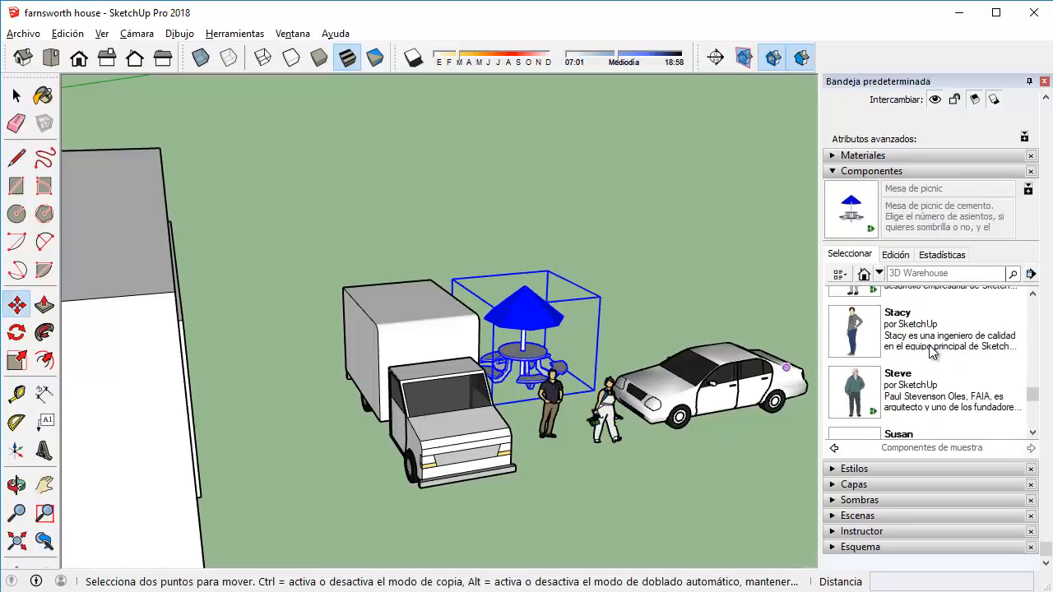
pyautogui.click(922, 378)
pyautogui.click(650, 454)
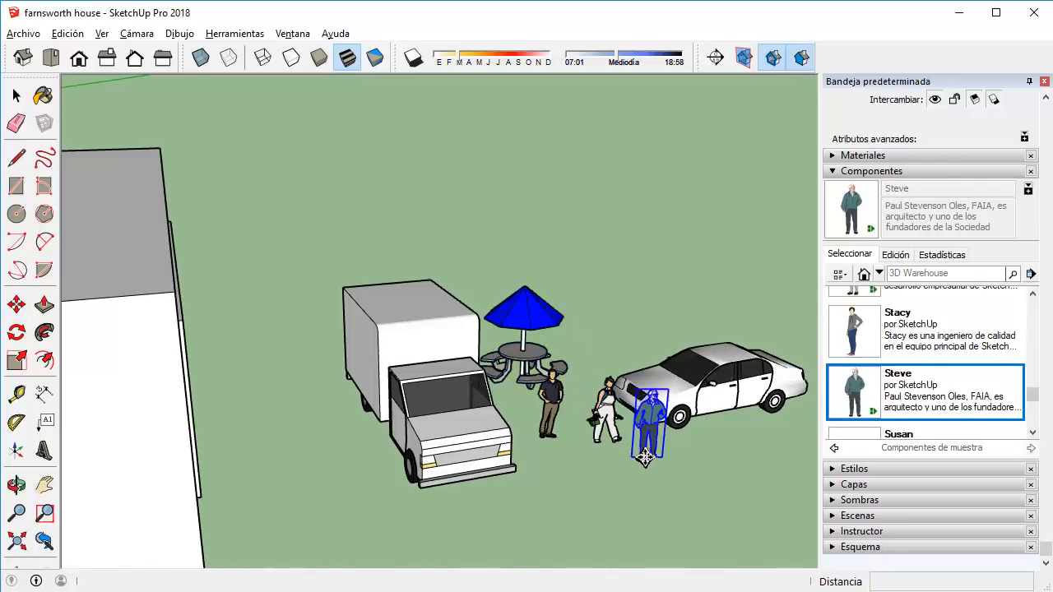
pyautogui.click(901, 345)
pyautogui.click(575, 486)
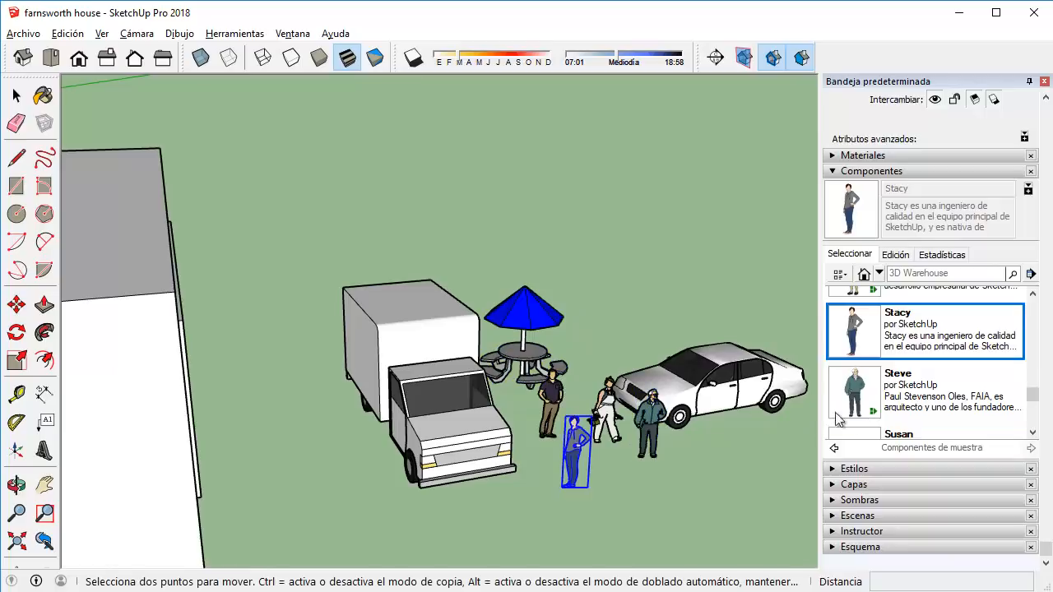
# Place the Árbol de hoja perenne en 3D component between the box building and the delivery truck.
pyautogui.scroll(-2, 872, 380)
pyautogui.scroll(-3, 913, 380)
pyautogui.scroll(1, 954, 381)
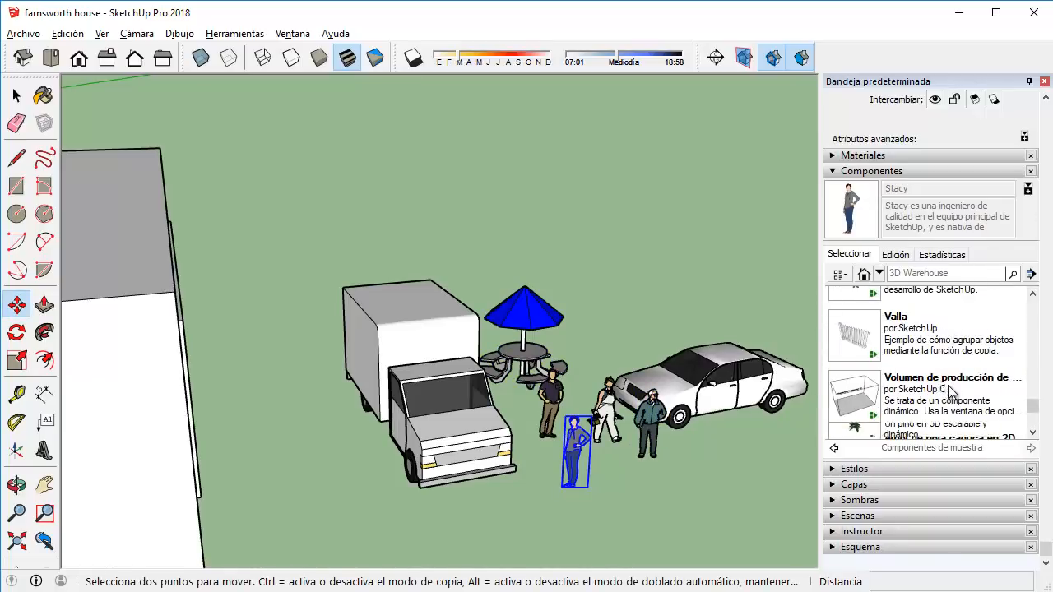
pyautogui.scroll(-2, 947, 385)
pyautogui.click(905, 332)
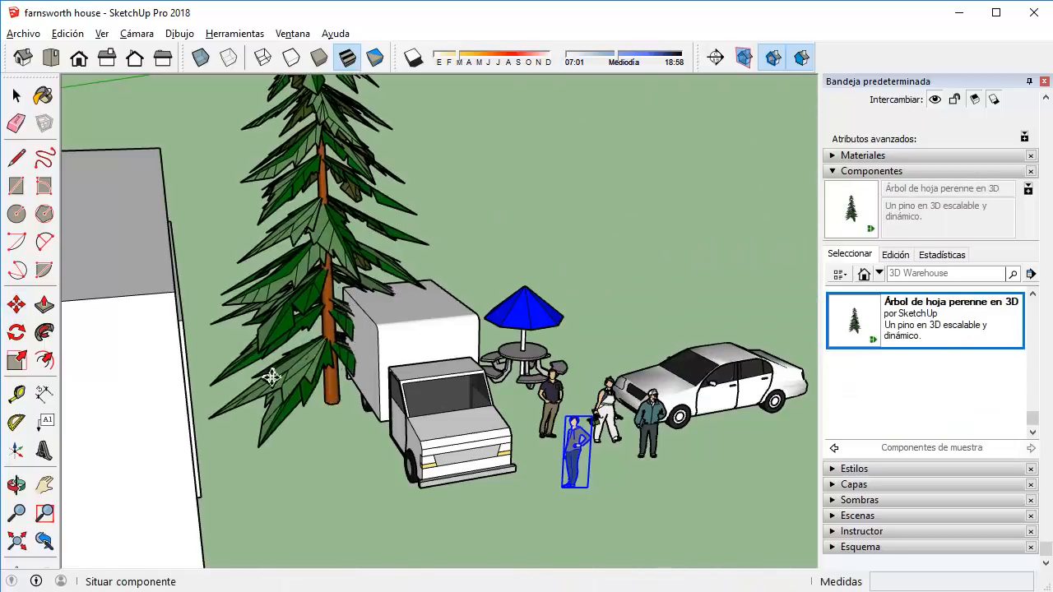
pyautogui.click(296, 339)
# Open the Formación sobre componentes dinámicos collection in the component library.
pyautogui.scroll(-4, 329, 332)
pyautogui.moveTo(237, 336); pyautogui.dragTo(649, 319, button='middle')
pyautogui.scroll(2, 915, 358)
pyautogui.scroll(5, 914, 357)
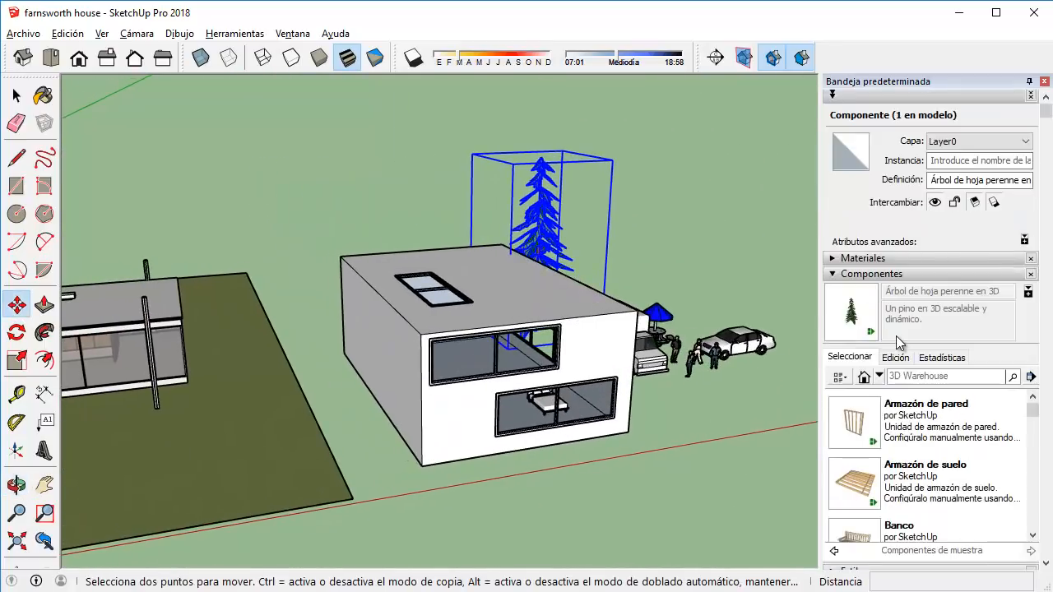
pyautogui.click(879, 375)
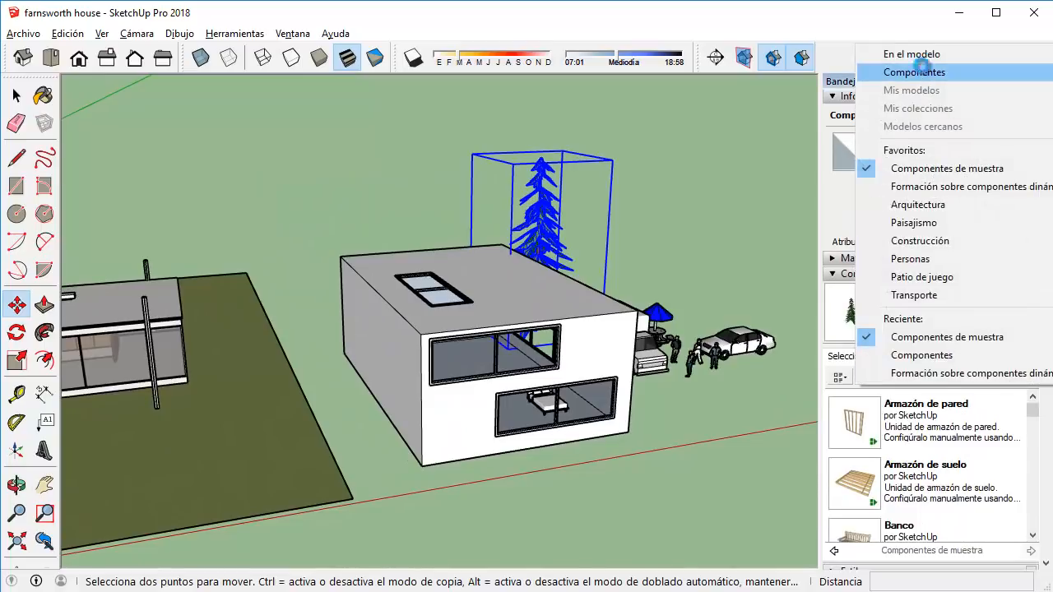
pyautogui.click(888, 71)
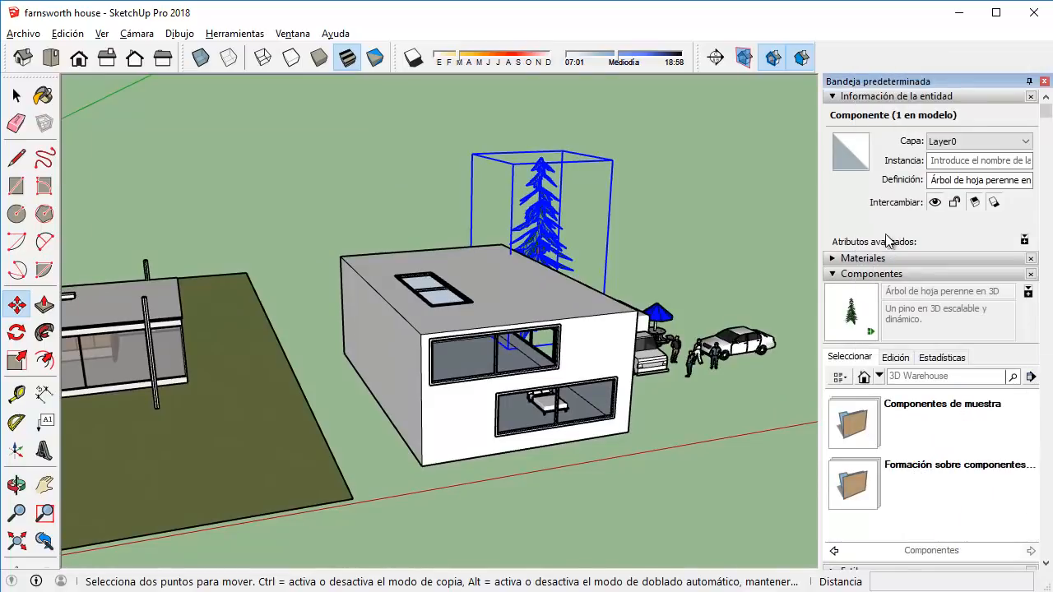
pyautogui.click(947, 477)
# Place the Grupo de baldosas component on the Farnsworth house's lower terrace and clear the selection.
pyautogui.keyDown('shift'); pyautogui.moveTo(433, 440); pyautogui.dragTo(938, 373, button='middle'); pyautogui.keyUp('shift')
pyautogui.scroll(1, 463, 438)
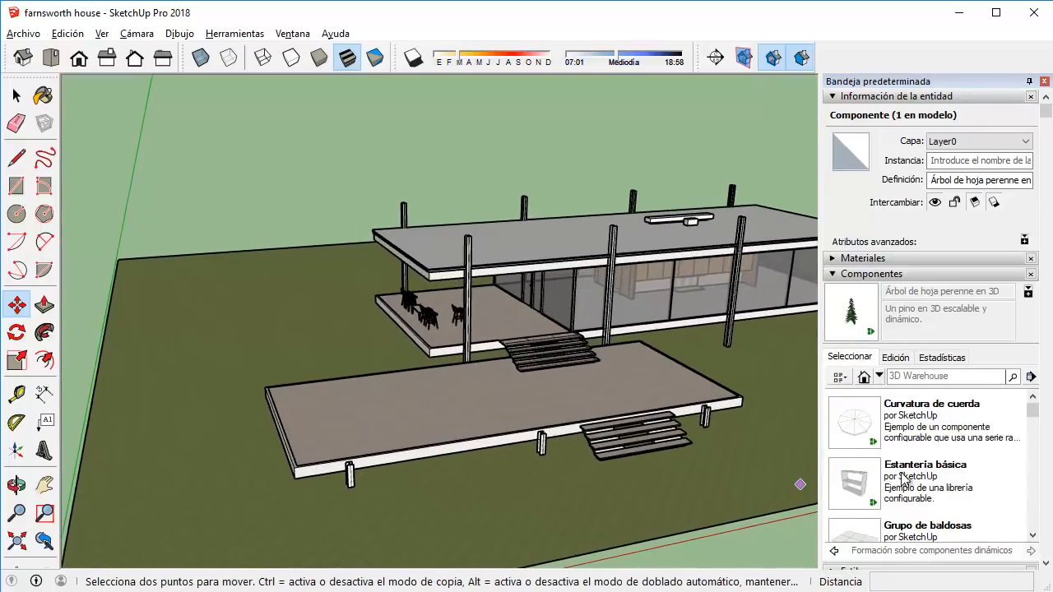
pyautogui.scroll(-3, 913, 477)
pyautogui.scroll(2, 930, 465)
pyautogui.click(940, 449)
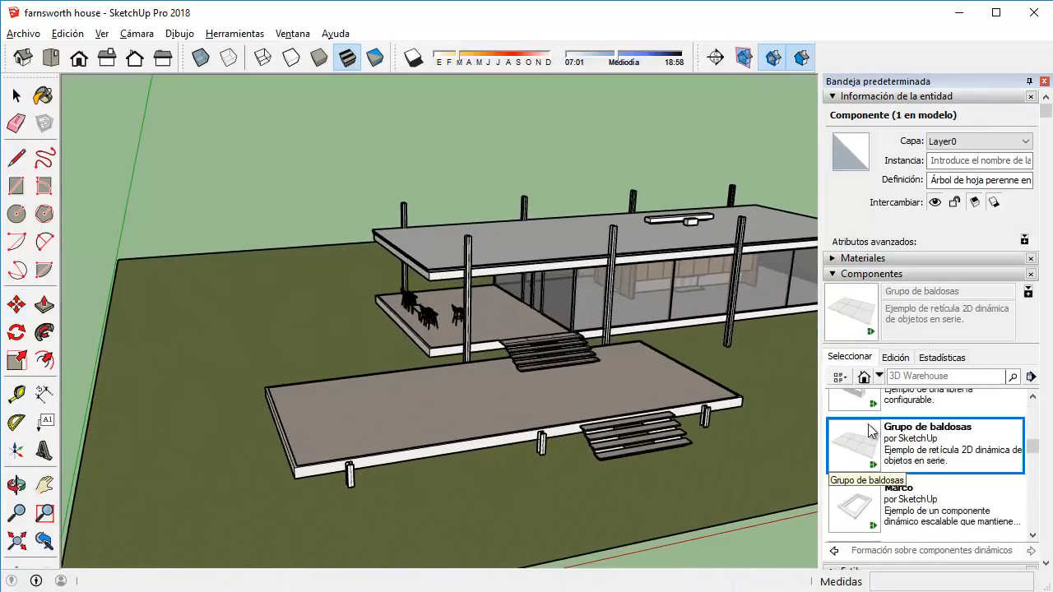
pyautogui.scroll(4, 311, 425)
pyautogui.scroll(1, 310, 425)
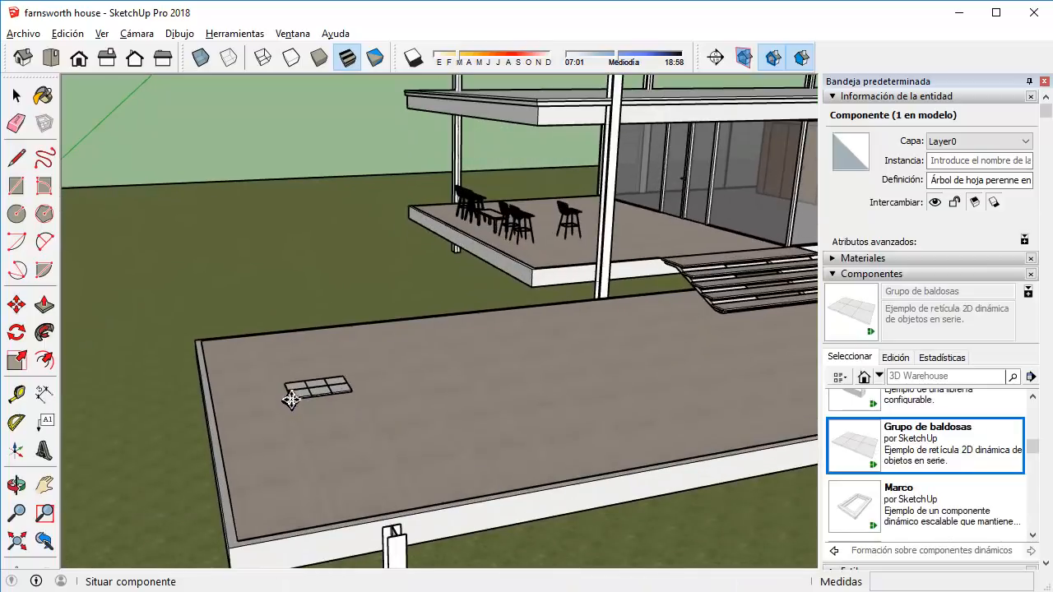
pyautogui.click(290, 398)
pyautogui.click(14, 97)
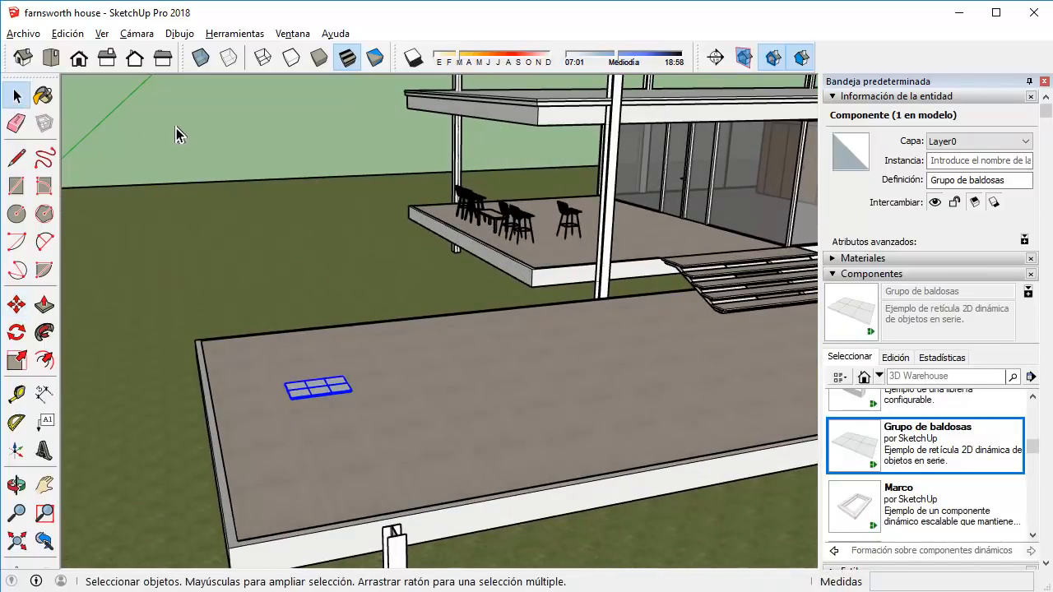
pyautogui.click(279, 170)
# Collapse the default tray and switch to the top view of the model.
pyautogui.click(1029, 82)
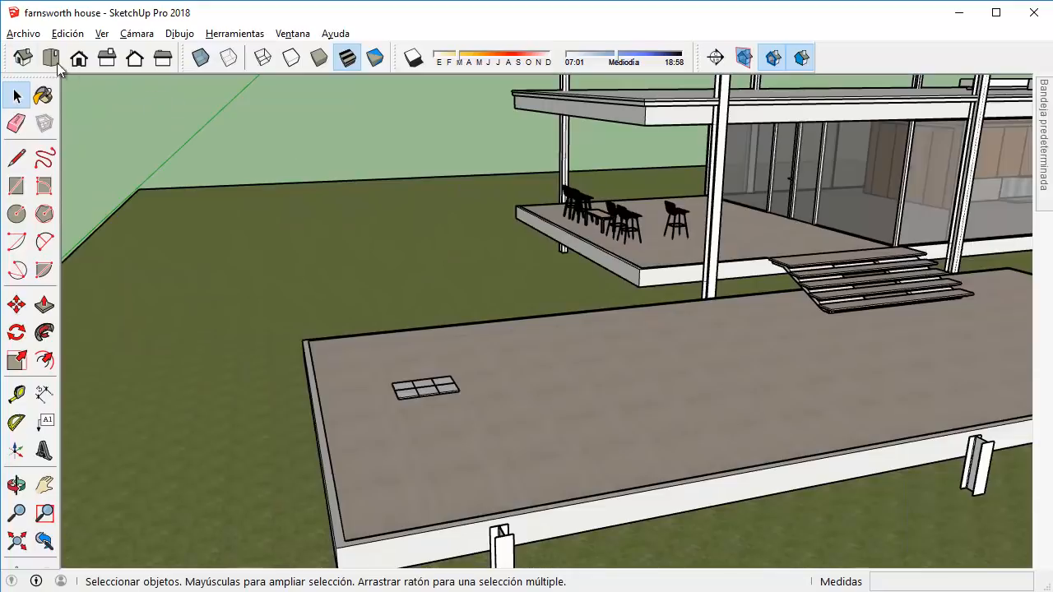
pyautogui.click(57, 64)
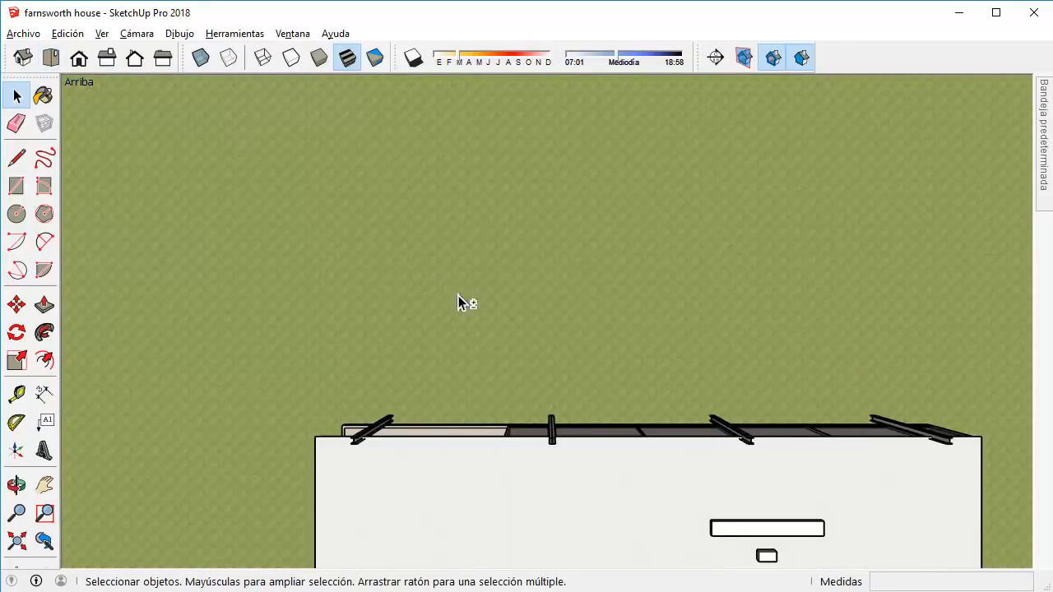
# Switch the camera to parallel projection with the lower terrace and its tile group in view.
pyautogui.keyDown('shift'); pyautogui.moveTo(568, 303); pyautogui.dragTo(487, 53, button='middle'); pyautogui.keyUp('shift')
pyautogui.click(137, 33)
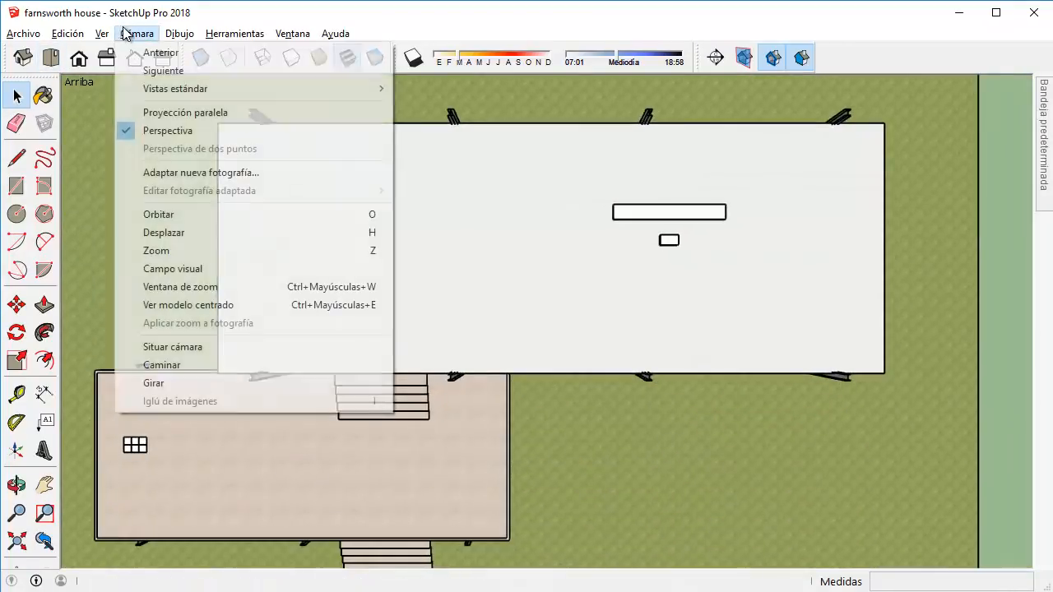
pyautogui.click(206, 110)
pyautogui.keyDown('shift'); pyautogui.moveTo(509, 337); pyautogui.dragTo(677, 247, button='middle'); pyautogui.keyUp('shift')
pyautogui.scroll(2, 328, 345)
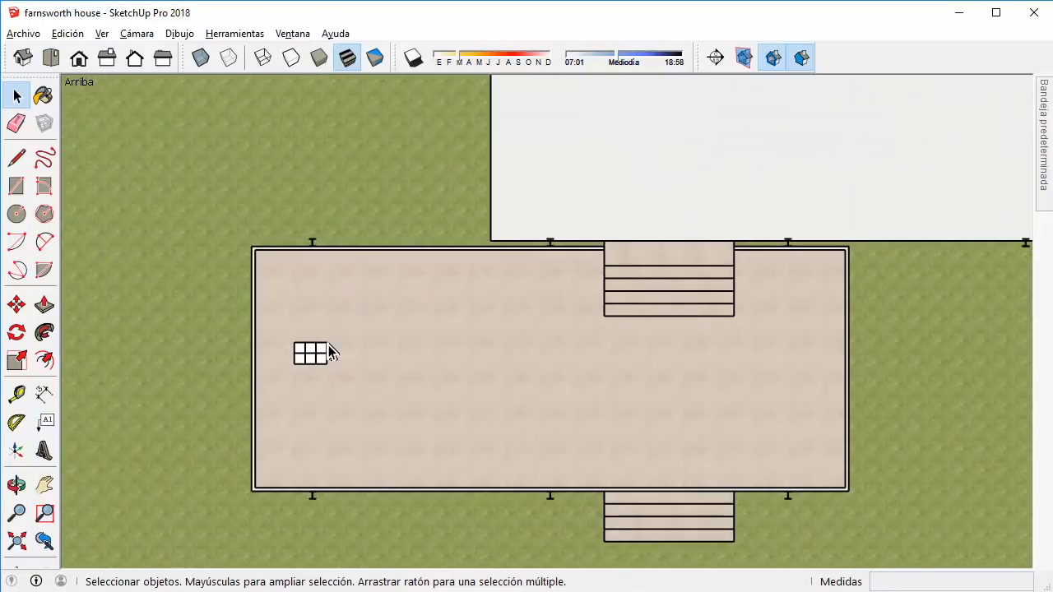
# Try to move the tile group by its corner directly to the lower terrace's inner corner.
pyautogui.press('m')
pyautogui.scroll(2, 222, 325)
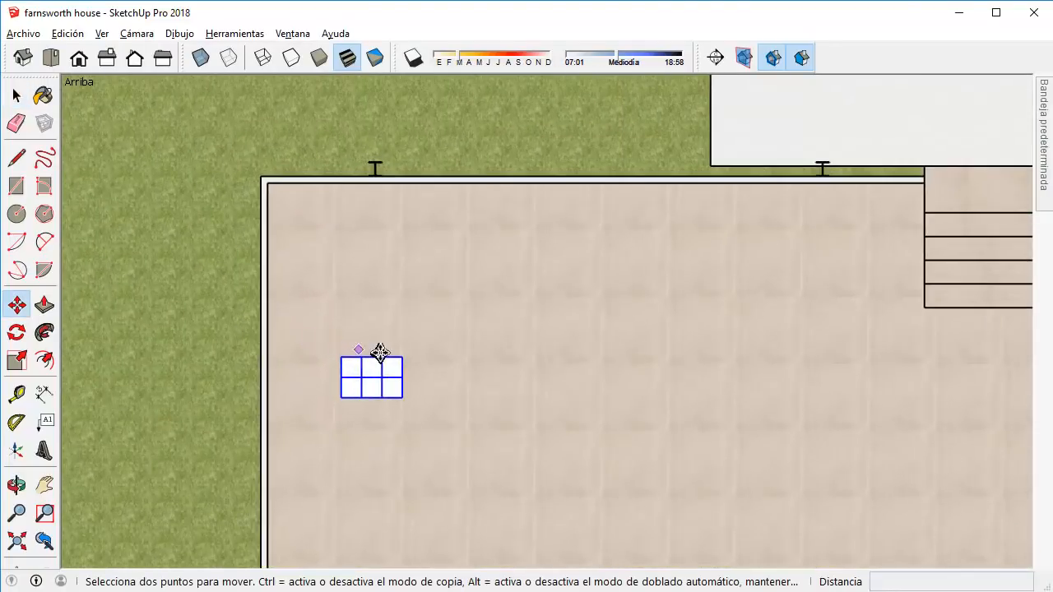
pyautogui.click(341, 358)
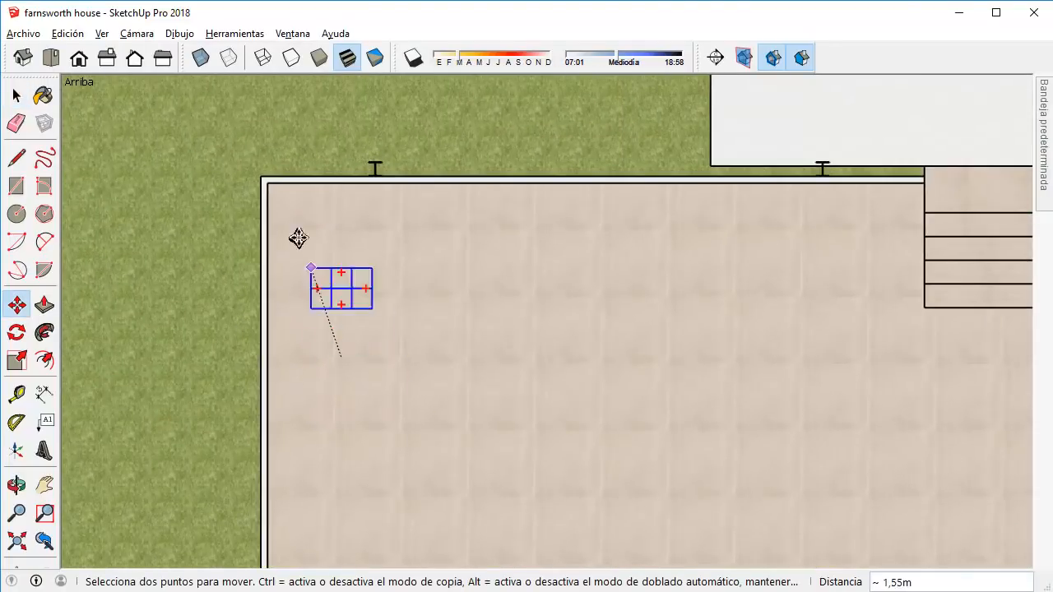
pyautogui.click(268, 184)
pyautogui.scroll(-1, 332, 243)
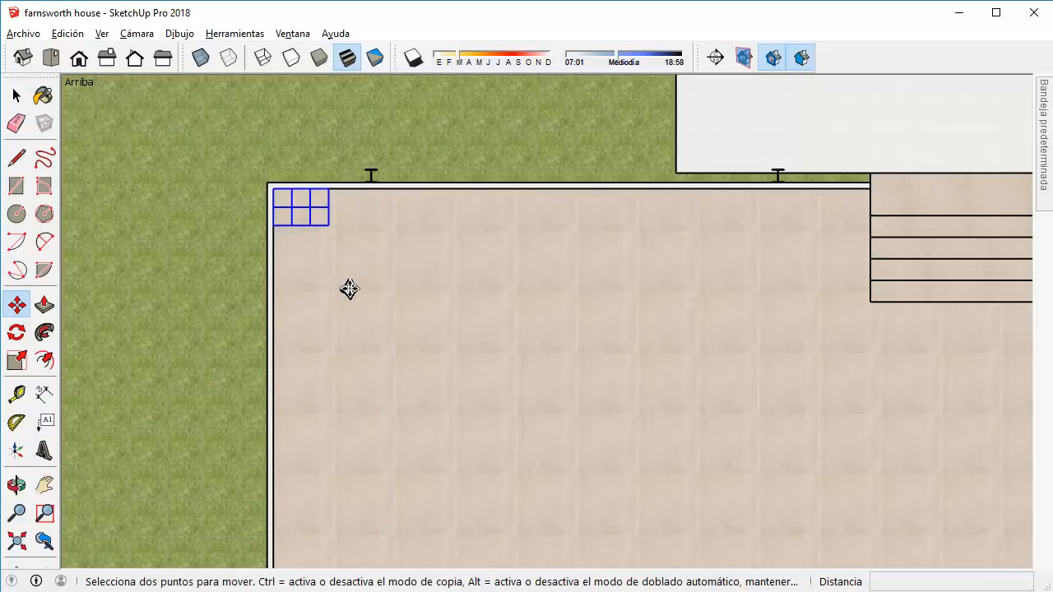
pyautogui.hotkey('ctrl', 'z')
# Move the tile group to the lower terrace's inner corner, first along the green axis and then along the red axis.
pyautogui.click(341, 348)
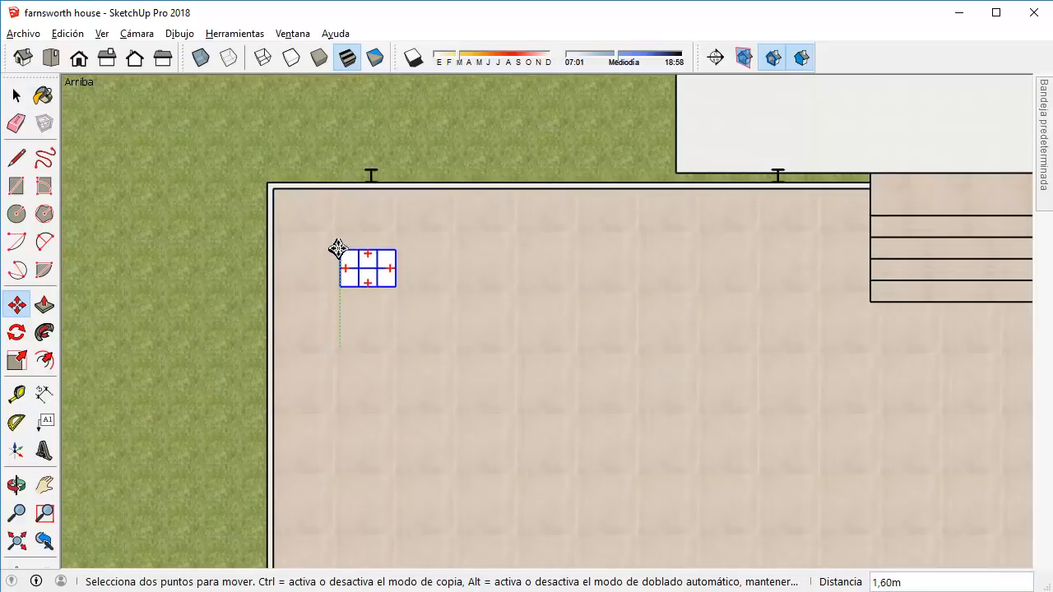
pyautogui.click(271, 188)
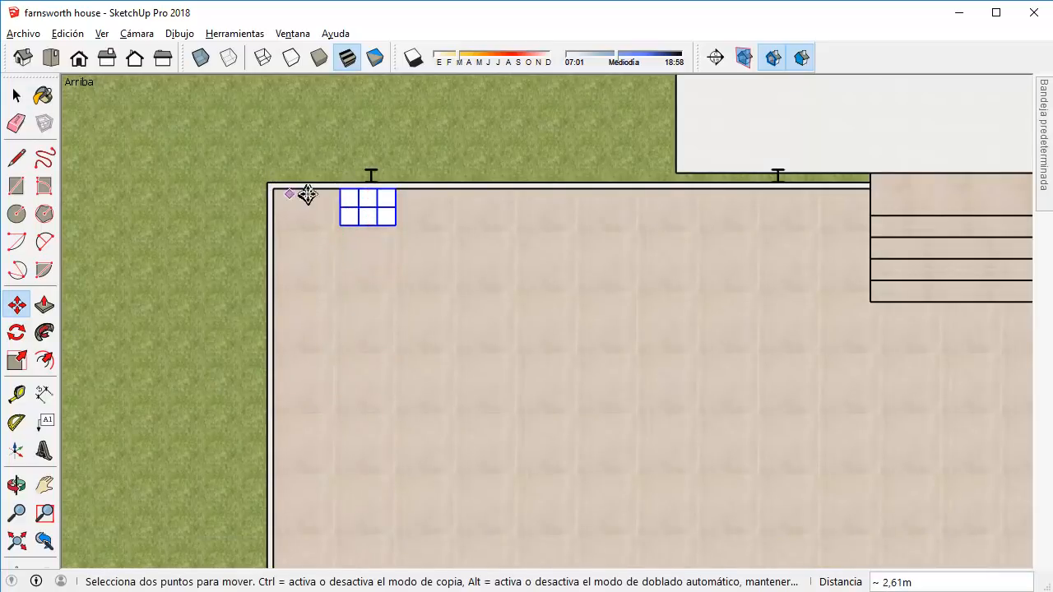
pyautogui.scroll(1, 312, 197)
pyautogui.click(342, 189)
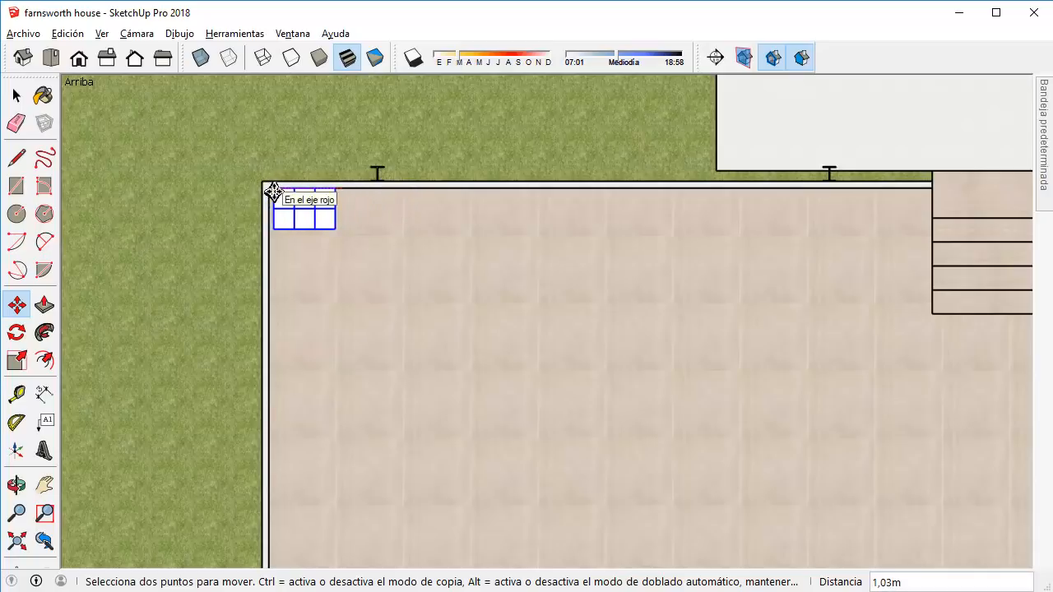
pyautogui.press('Left')
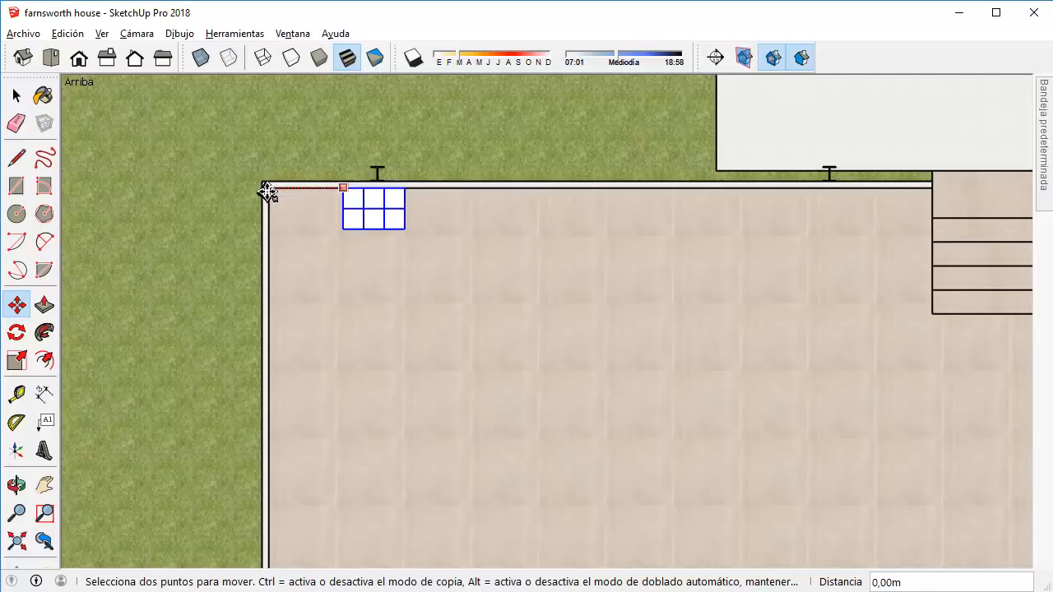
pyautogui.press('Right')
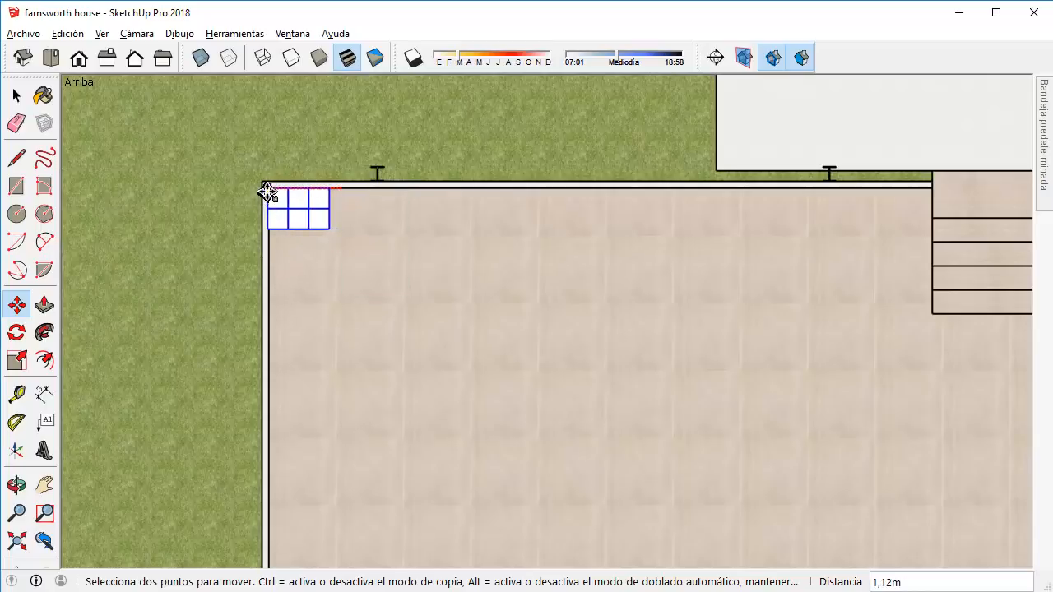
pyautogui.click(269, 190)
pyautogui.scroll(-2, 296, 205)
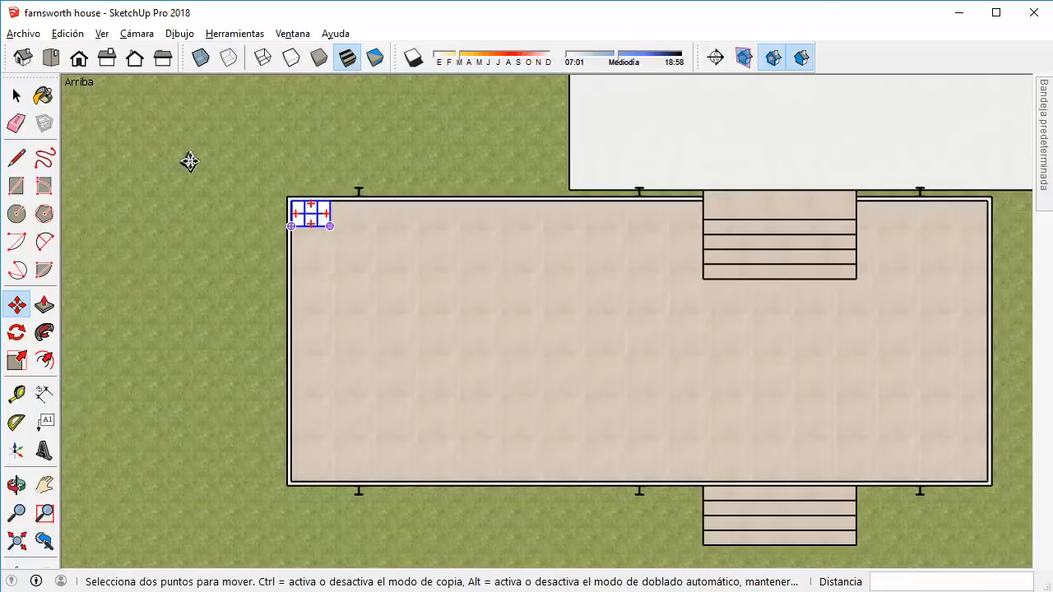
pyautogui.click(17, 94)
# Scale the tile group from its corner by about 11.00 to spread the tiles across the lower terrace, continuing the lengthy operation.
pyautogui.scroll(3, 278, 210)
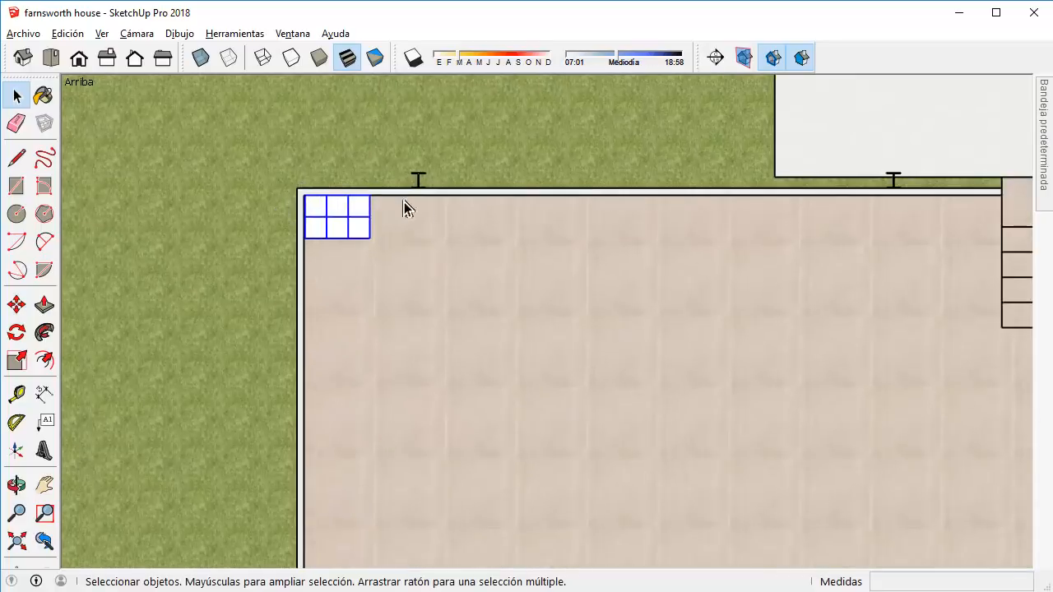
pyautogui.scroll(-3, 288, 251)
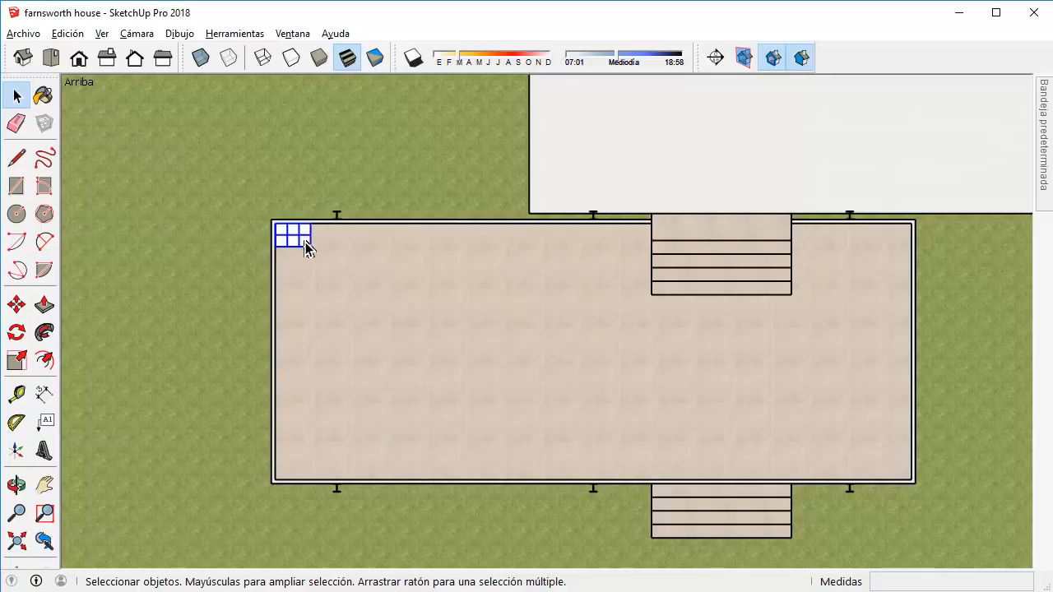
pyautogui.click(17, 359)
pyautogui.scroll(1, 306, 247)
pyautogui.moveTo(320, 246); pyautogui.dragTo(754, 514)
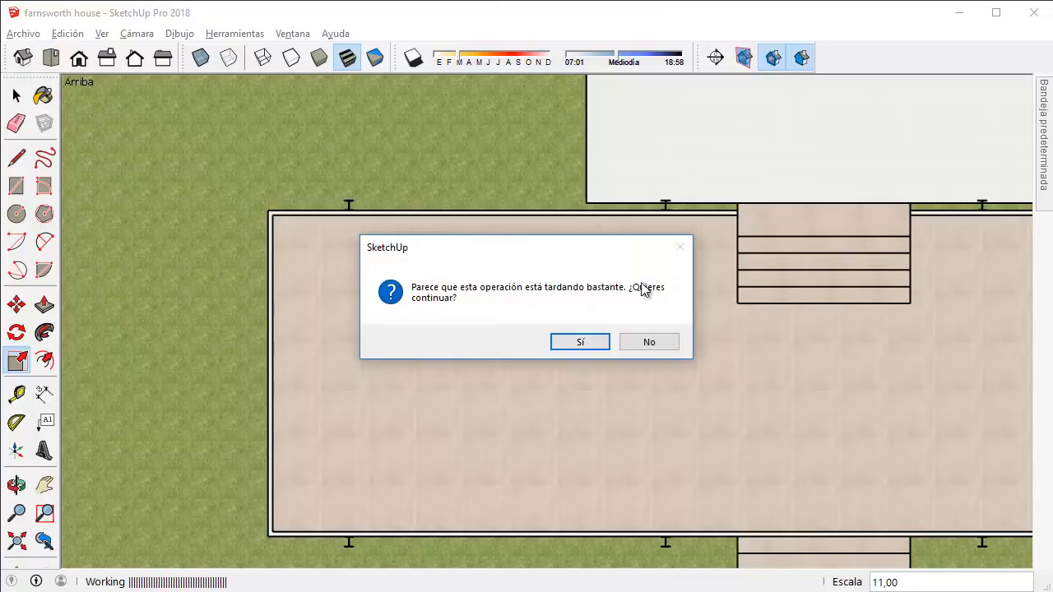
pyautogui.click(571, 339)
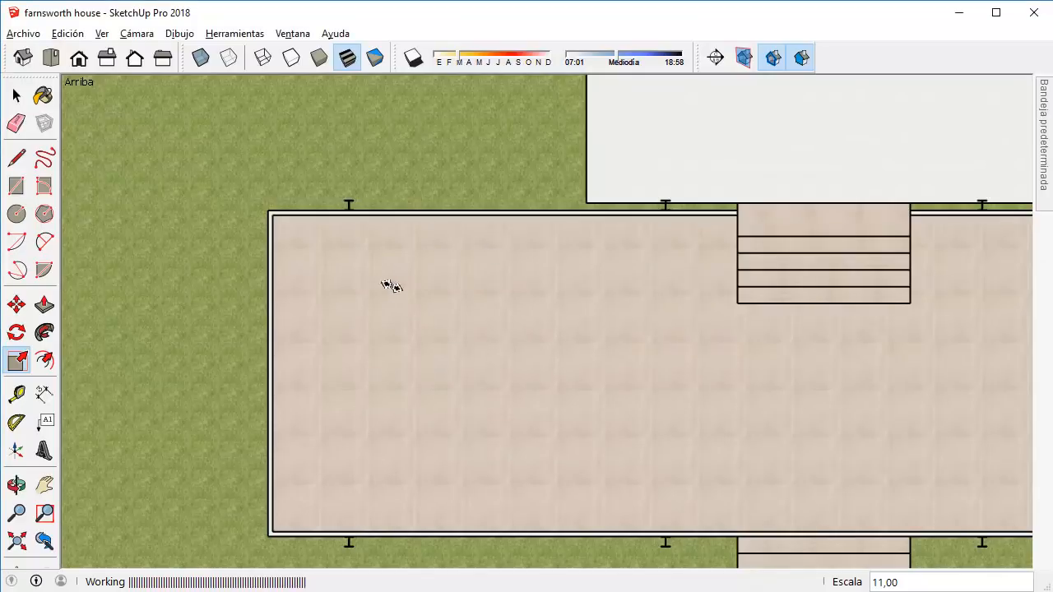
pyautogui.scroll(-2, 429, 261)
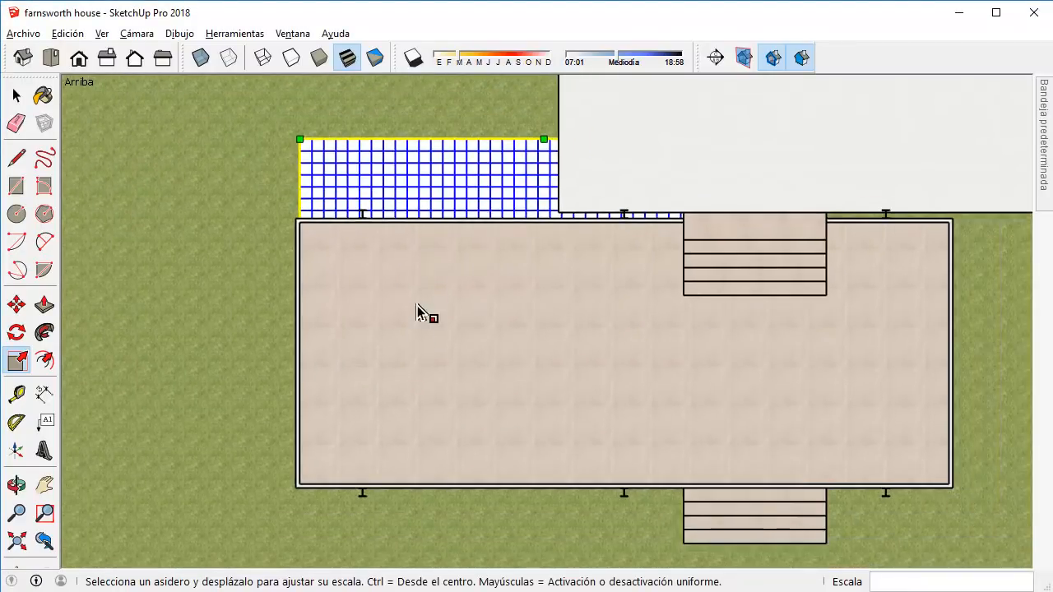
# Show the terrace and the tile group in the front view with the wireframe style.
pyautogui.moveTo(463, 339); pyautogui.dragTo(831, 165, button='middle')
pyautogui.scroll(1, 500, 345)
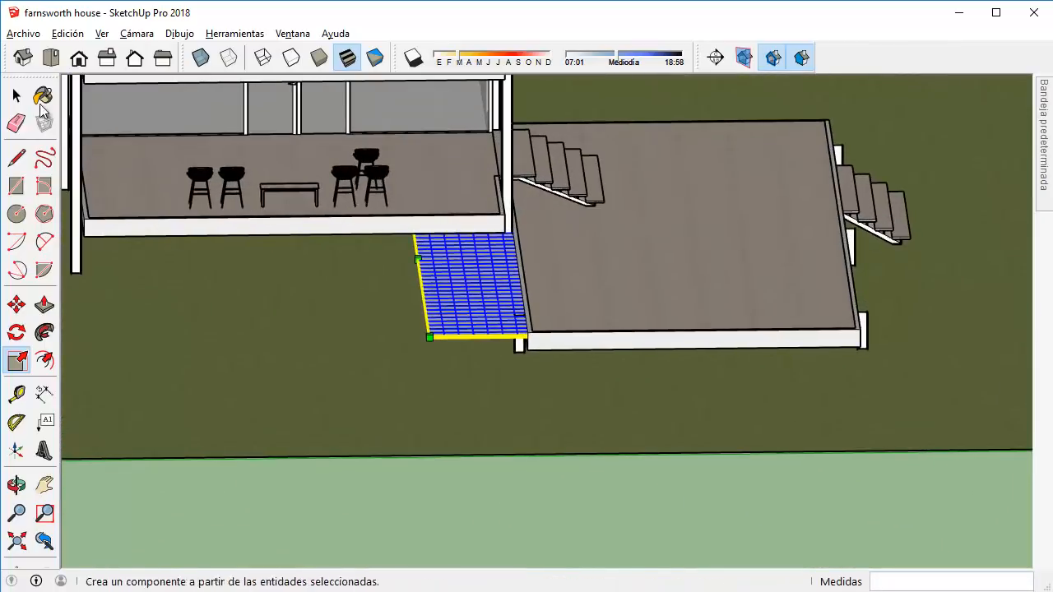
pyautogui.click(16, 96)
pyautogui.scroll(2, 482, 324)
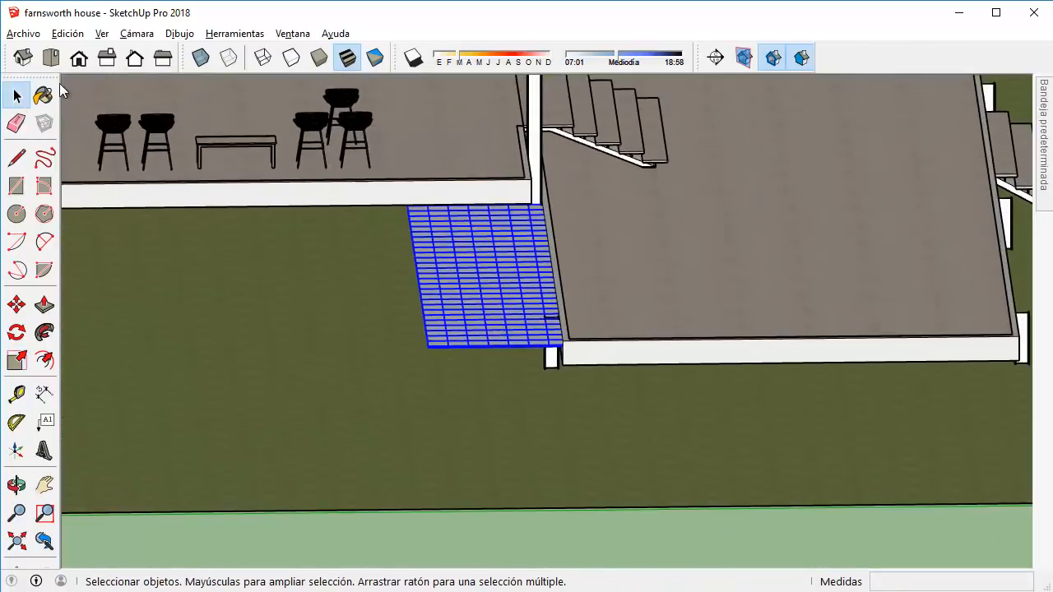
pyautogui.click(107, 57)
pyautogui.click(79, 60)
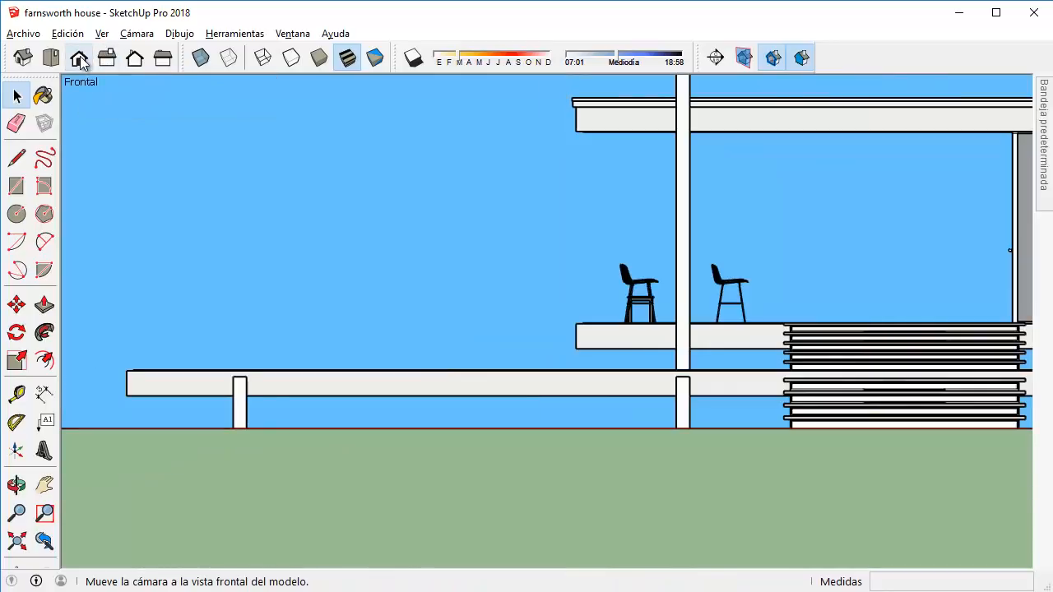
pyautogui.click(263, 57)
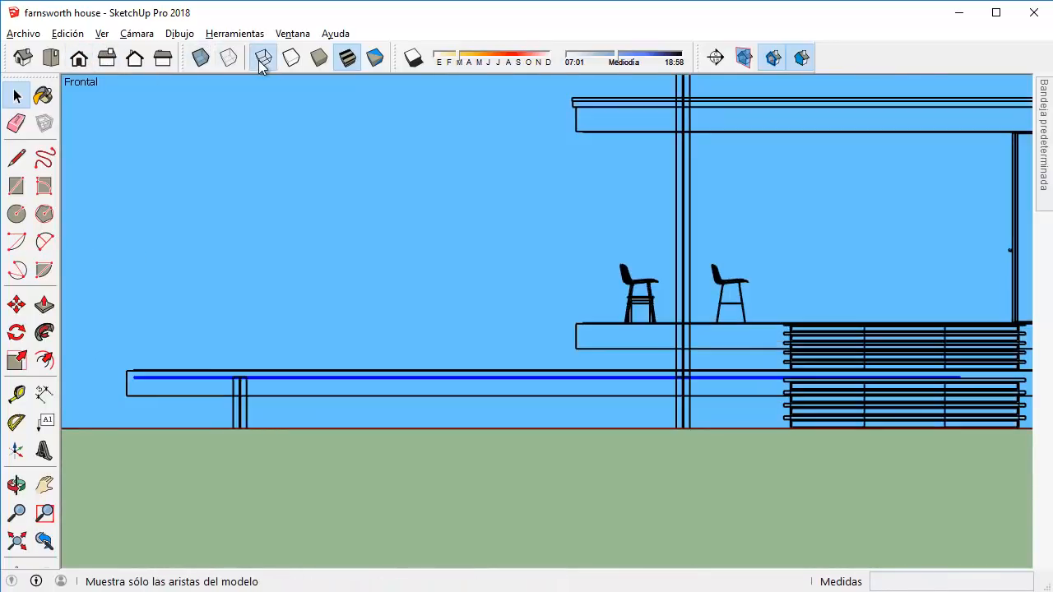
pyautogui.scroll(2, 127, 378)
pyautogui.scroll(2, 127, 376)
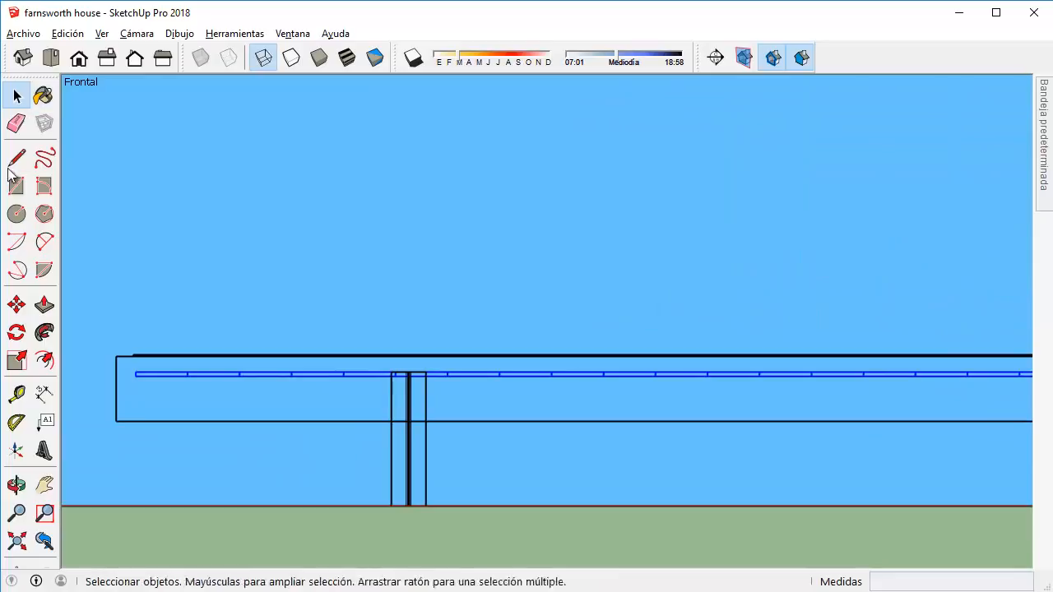
# Move the tile group up about 0.13 m onto the terrace's top surface and clear the selection.
pyautogui.click(17, 304)
pyautogui.scroll(2, 145, 404)
pyautogui.click(147, 407)
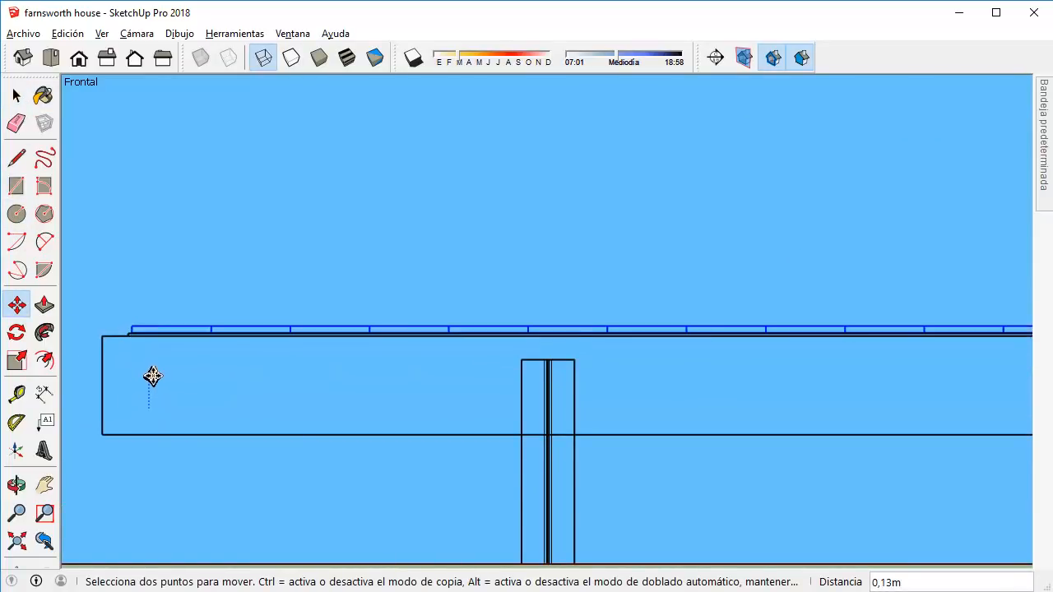
pyautogui.click(153, 375)
pyautogui.click(14, 99)
pyautogui.click(257, 240)
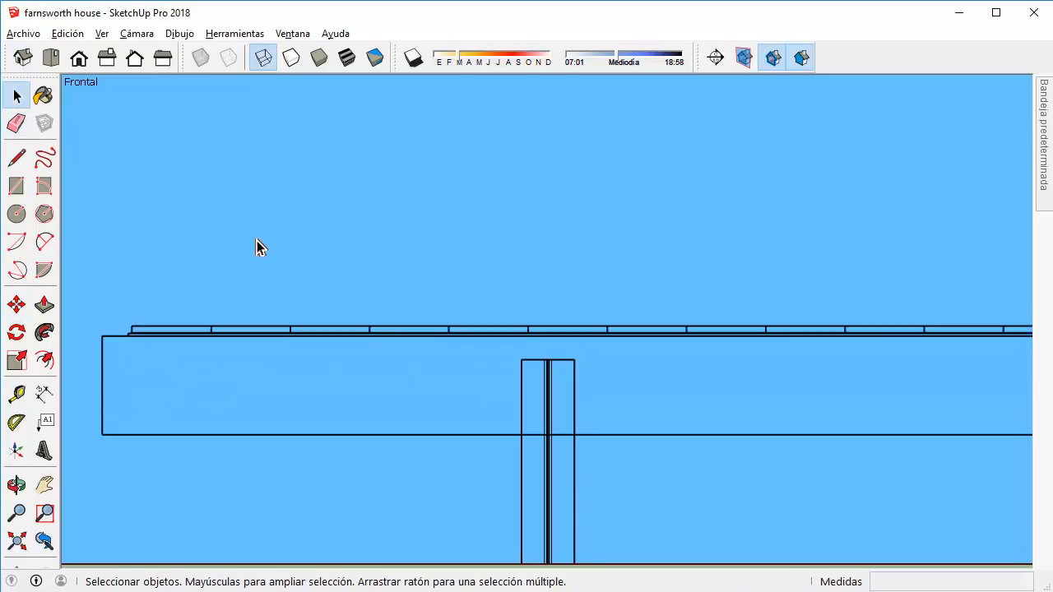
# Switch the model to the shaded style with the tiled terrace in a 3D view.
pyautogui.moveTo(256, 240)
pyautogui.mouseDown(button='middle')
pyautogui.moveTo(305, 252)
pyautogui.moveTo(310, 400)
pyautogui.moveTo(364, 293)
pyautogui.mouseUp(button='middle')
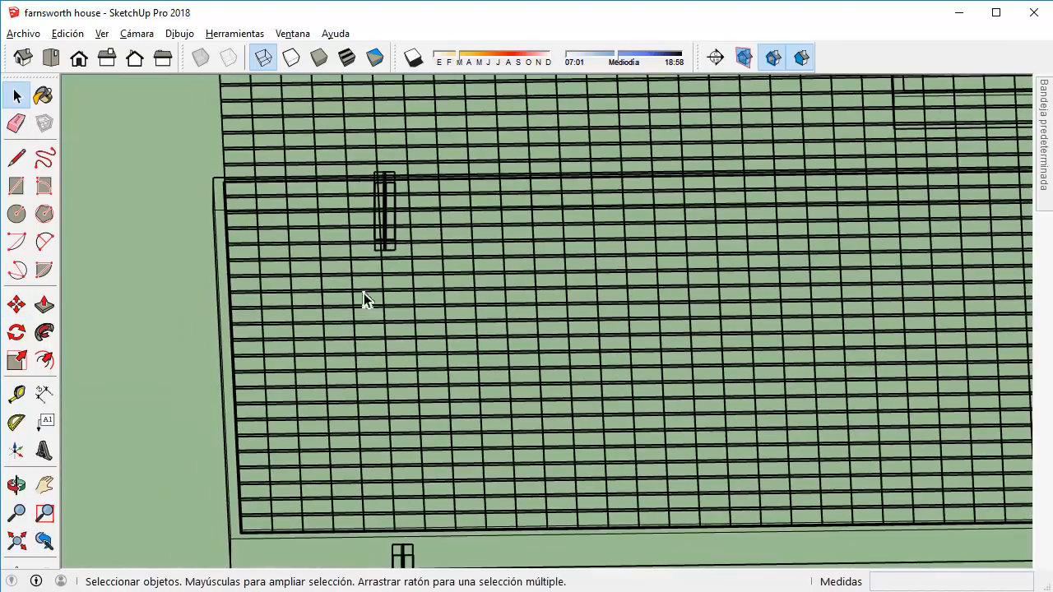
pyautogui.click(319, 57)
pyautogui.scroll(-5, 427, 241)
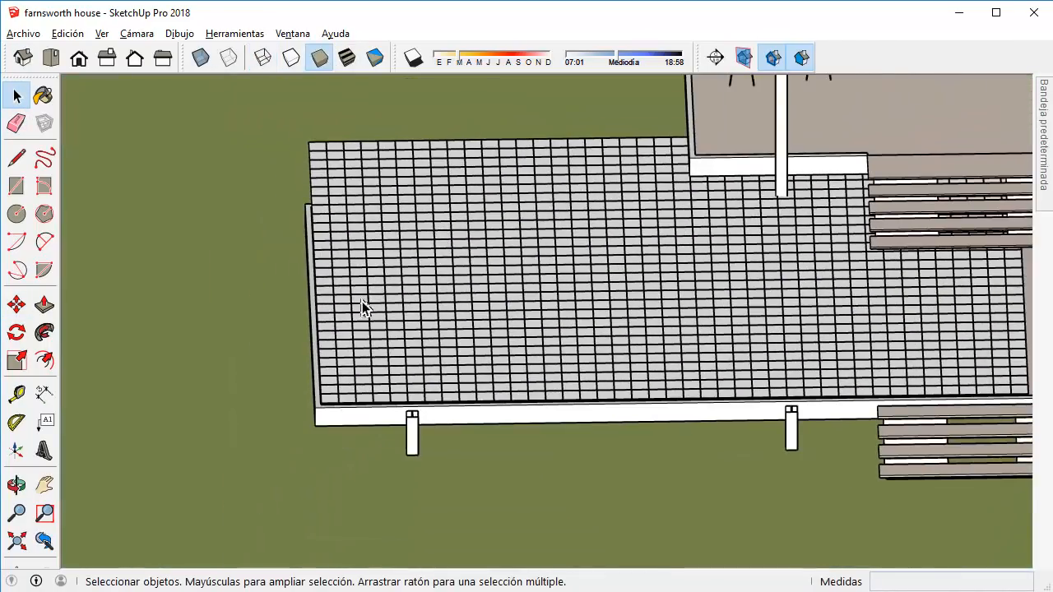
pyautogui.moveTo(364, 305); pyautogui.dragTo(775, 282, button='middle')
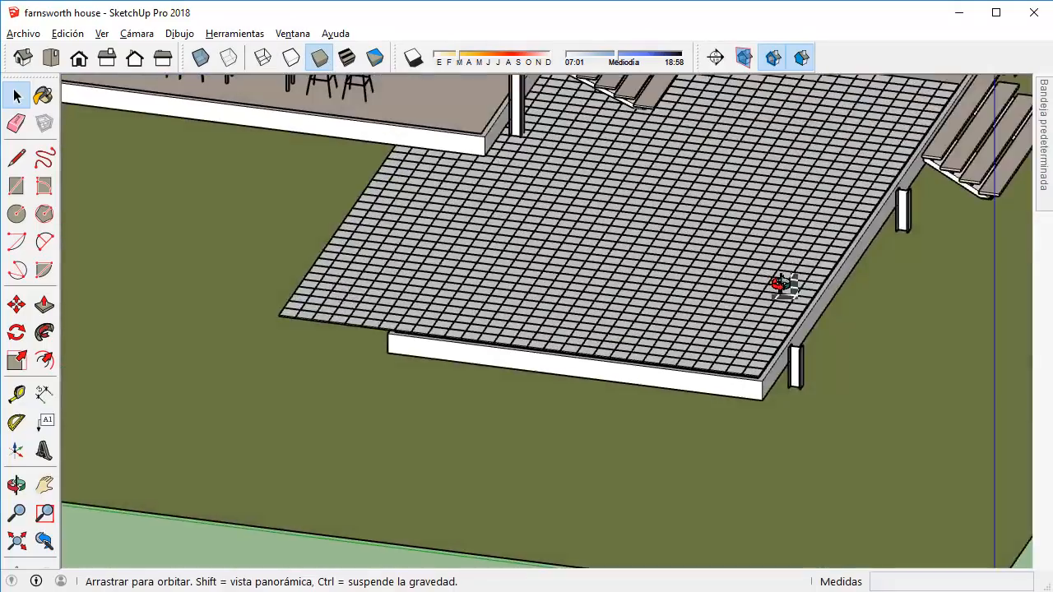
# Select the tile group and inspect its coverage of the terrace and around the stairs.
pyautogui.click(345, 315)
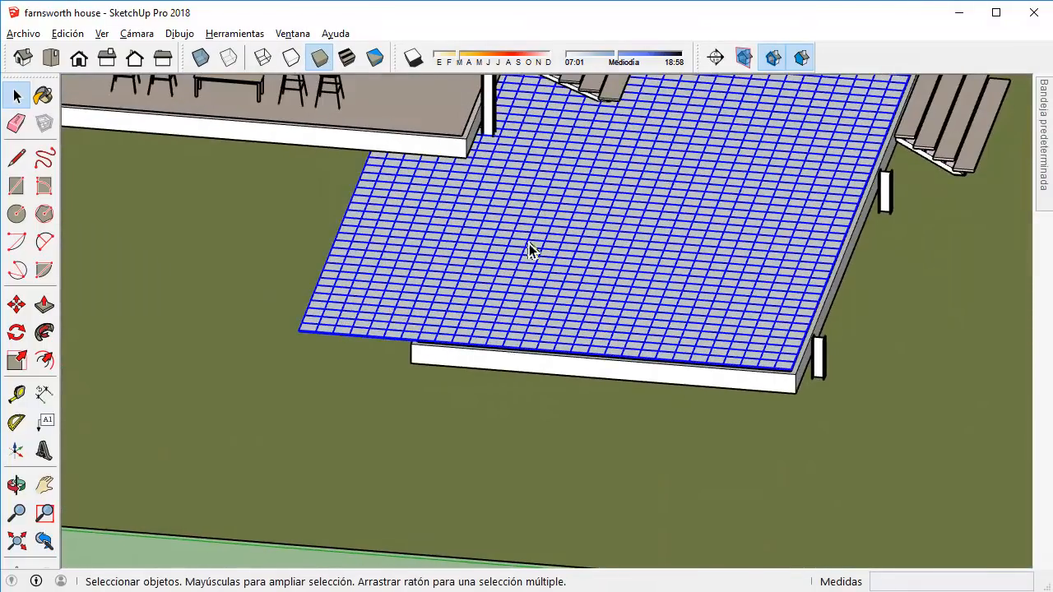
pyautogui.scroll(-2, 529, 244)
pyautogui.moveTo(528, 245); pyautogui.dragTo(99, 319, button='middle')
pyautogui.moveTo(581, 272); pyautogui.dragTo(501, 312, button='middle')
pyautogui.scroll(5, 507, 334)
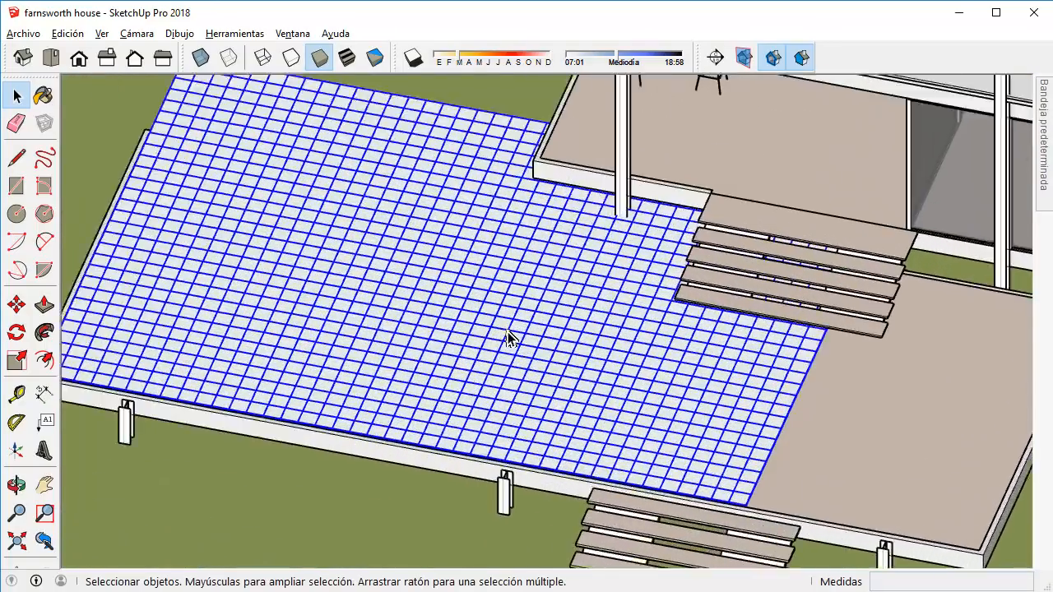
pyautogui.scroll(2, 507, 338)
pyautogui.scroll(-2, 493, 320)
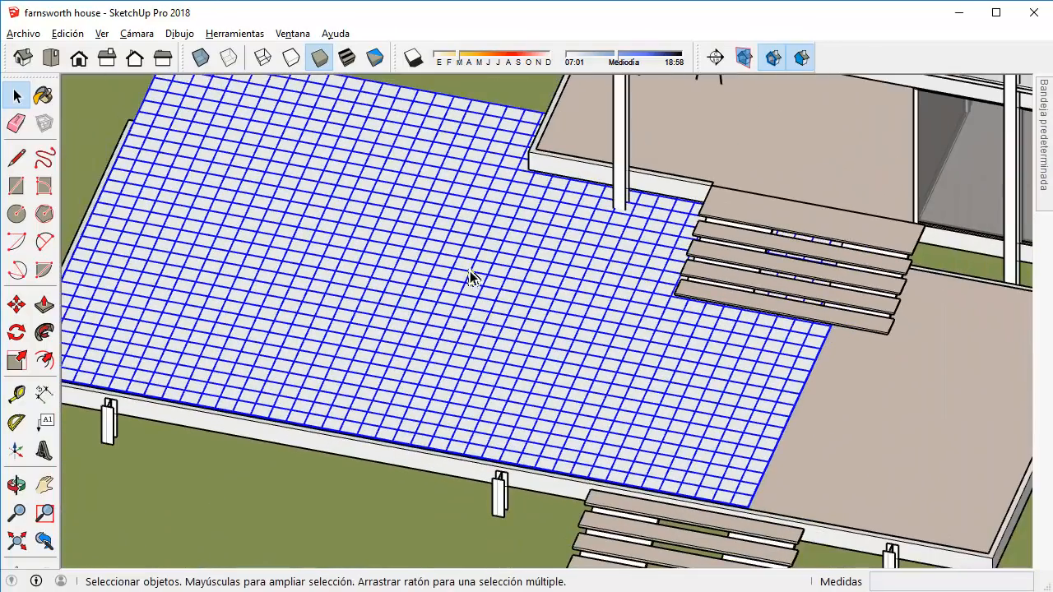
# Switch to the top view and compare the tile group's outline with the lower terrace's edges.
pyautogui.click(77, 59)
pyautogui.click(51, 58)
pyautogui.scroll(-1, 366, 294)
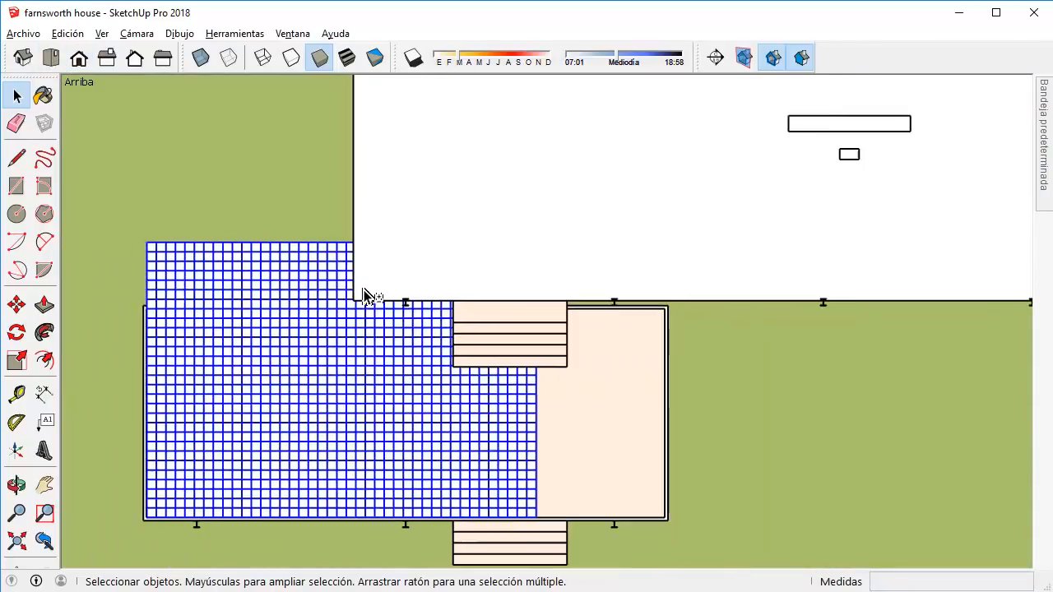
pyautogui.keyDown('shift'); pyautogui.moveTo(449, 258); pyautogui.dragTo(573, 203, button='middle'); pyautogui.keyUp('shift')
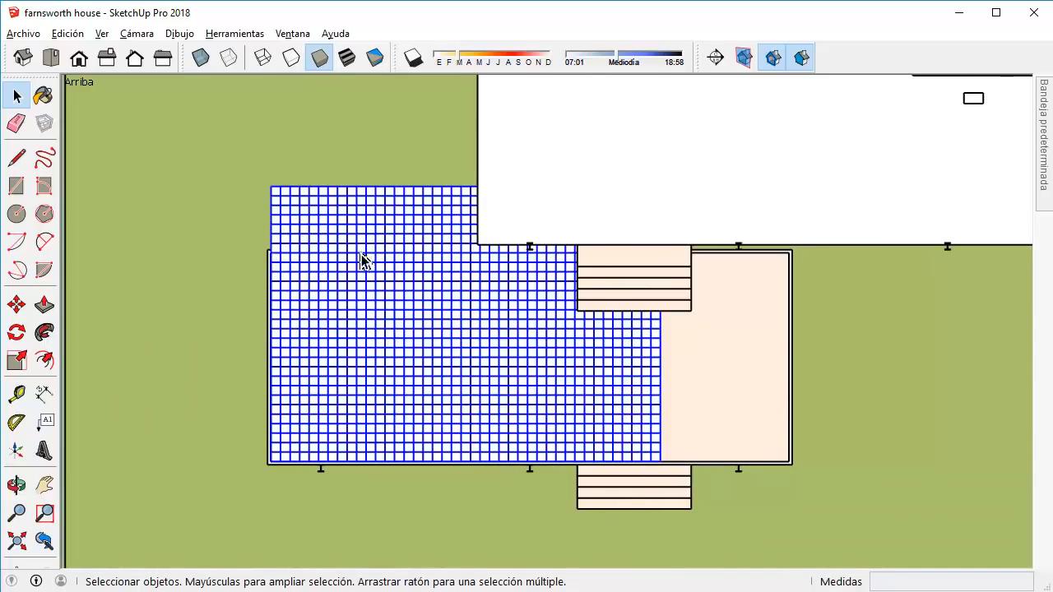
pyautogui.scroll(3, 321, 275)
pyautogui.scroll(-2, 322, 274)
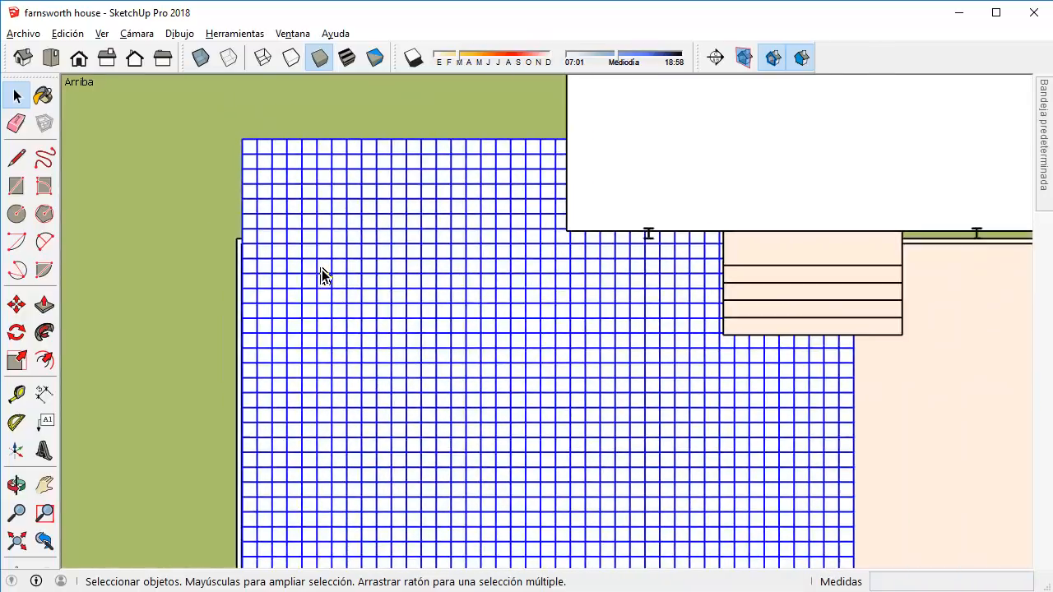
pyautogui.scroll(-3, 746, 502)
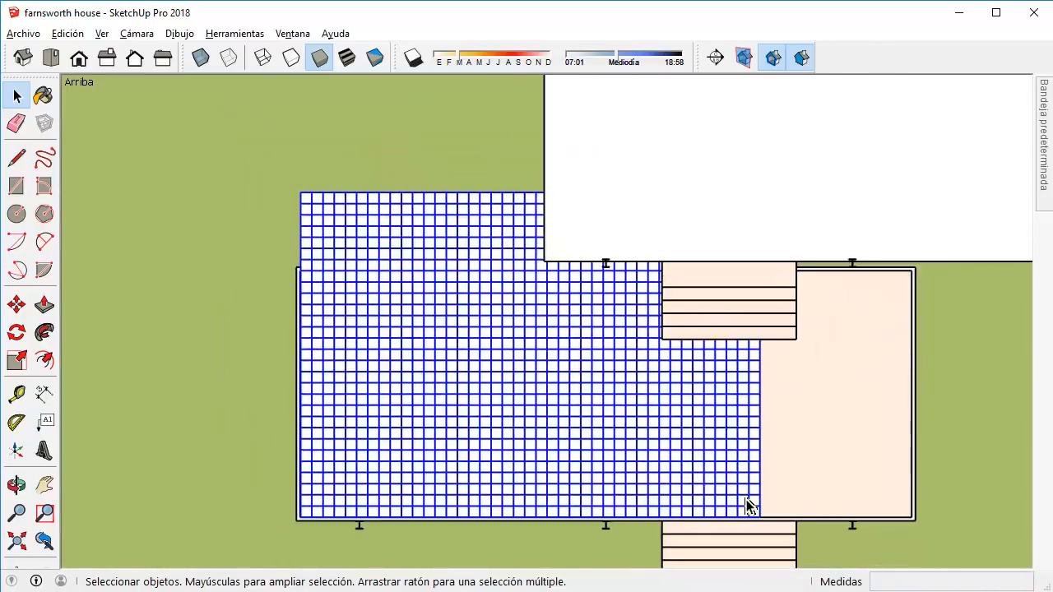
# Examine the tiled terrace together with the whole Farnsworth house from several 3D angles.
pyautogui.moveTo(744, 503); pyautogui.dragTo(832, 207, button='middle')
pyautogui.keyDown('shift'); pyautogui.moveTo(748, 428); pyautogui.dragTo(517, 398, button='middle'); pyautogui.keyUp('shift')
pyautogui.scroll(-1, 511, 388)
pyautogui.scroll(-2, 517, 355)
pyautogui.moveTo(517, 354); pyautogui.dragTo(520, 352)
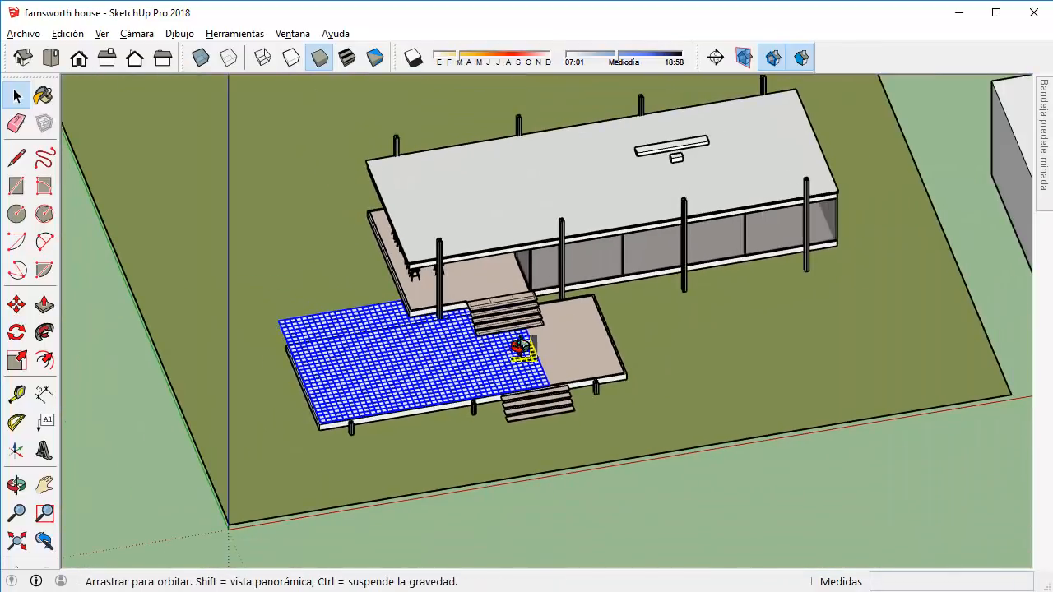
pyautogui.moveTo(520, 353); pyautogui.dragTo(632, 227, button='middle')
pyautogui.scroll(2, 529, 330)
pyautogui.scroll(1, 529, 338)
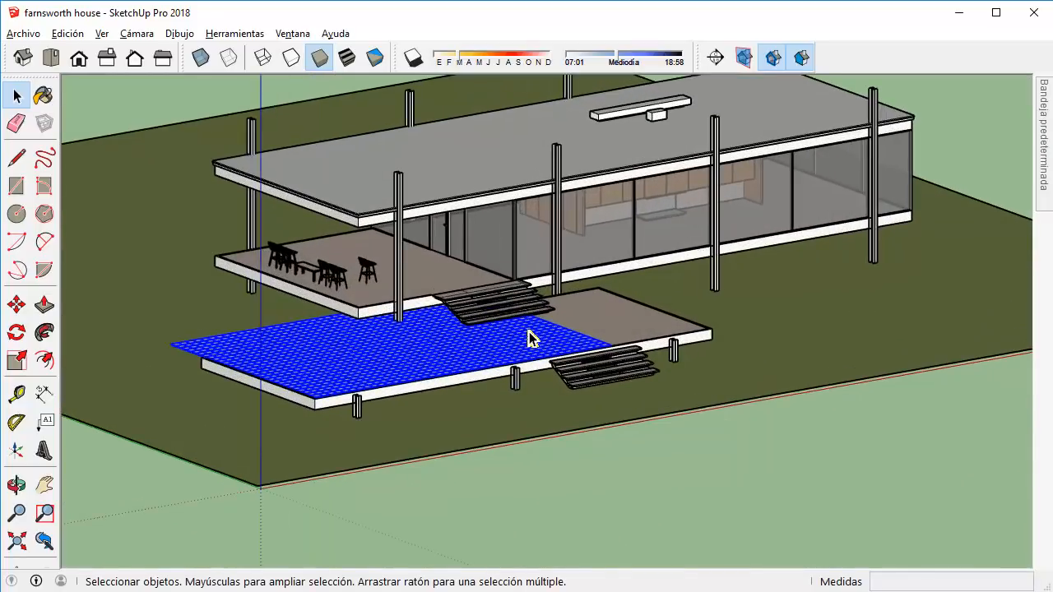
# Remove the selected tile group from the lower terrace of the Farnsworth house.
pyautogui.scroll(4, 404, 345)
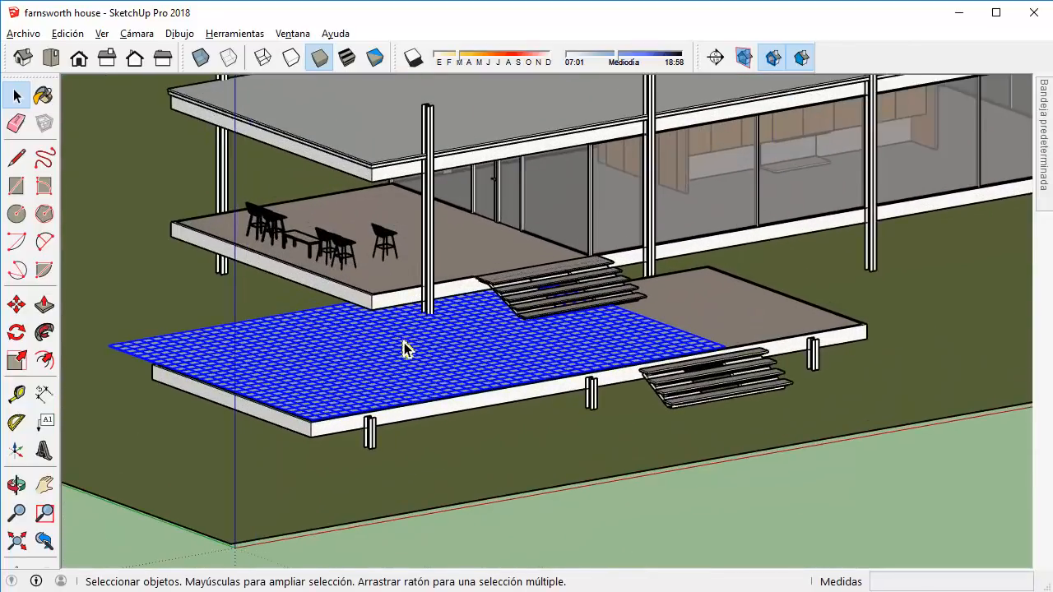
pyautogui.scroll(-5, 404, 345)
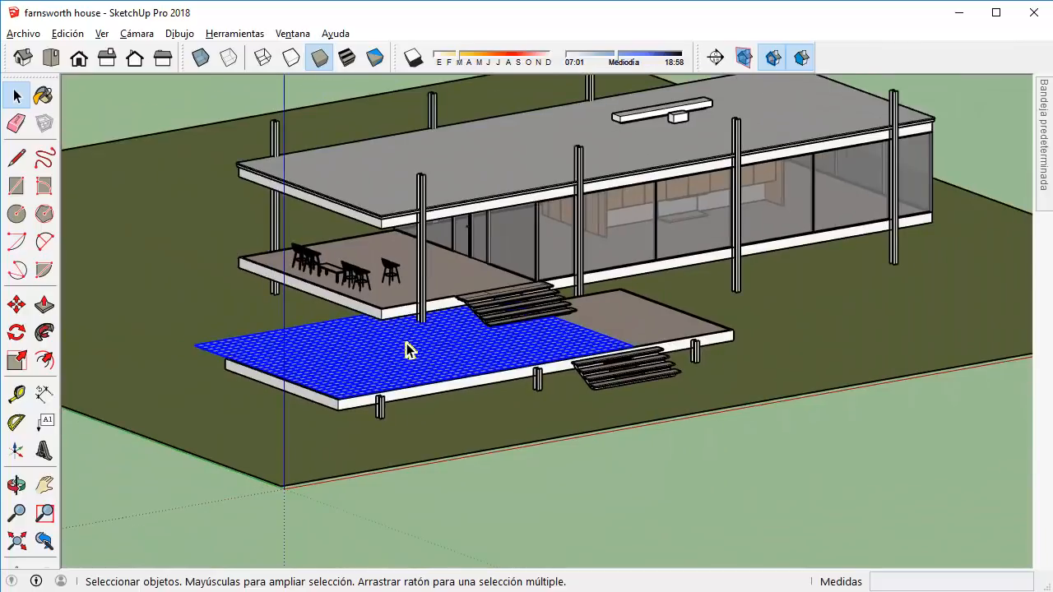
pyautogui.scroll(-2, 576, 349)
pyautogui.scroll(2, 535, 403)
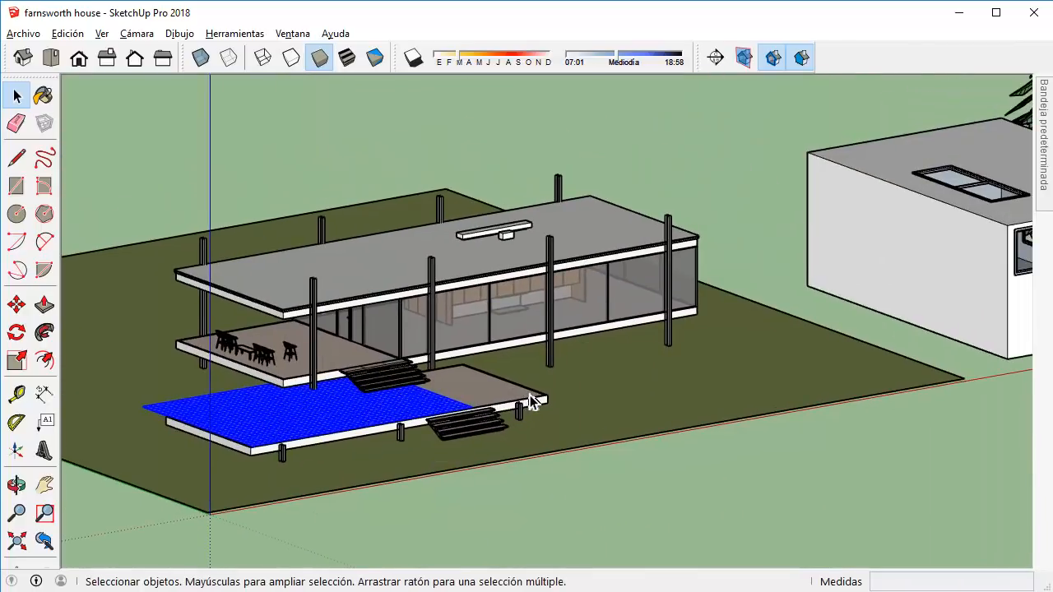
pyautogui.click(543, 377)
pyautogui.scroll(-3, 700, 216)
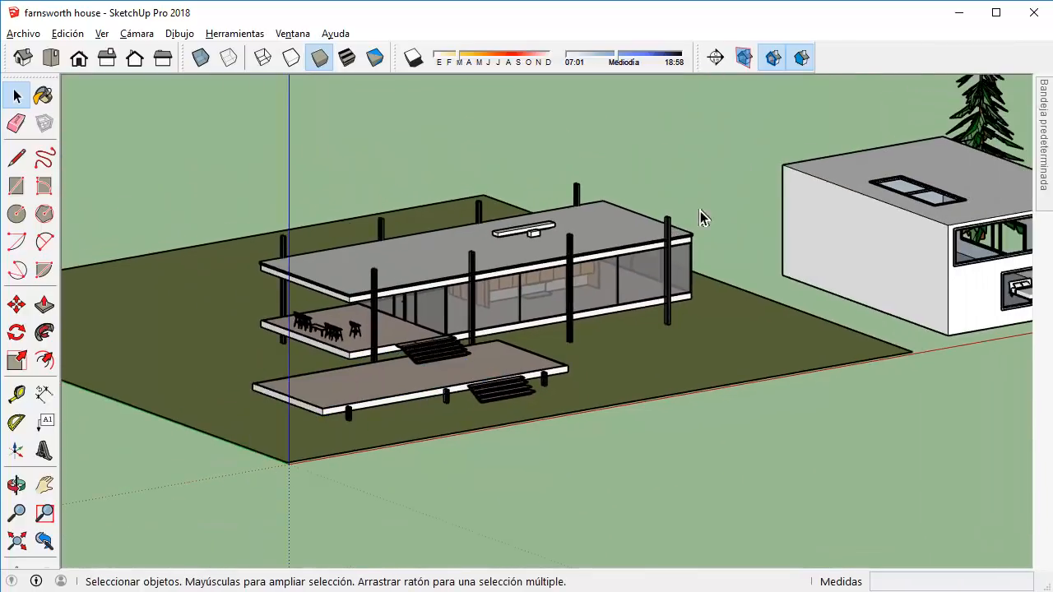
pyautogui.moveTo(724, 215); pyautogui.dragTo(662, 350, button='middle')
pyautogui.scroll(2, 662, 351)
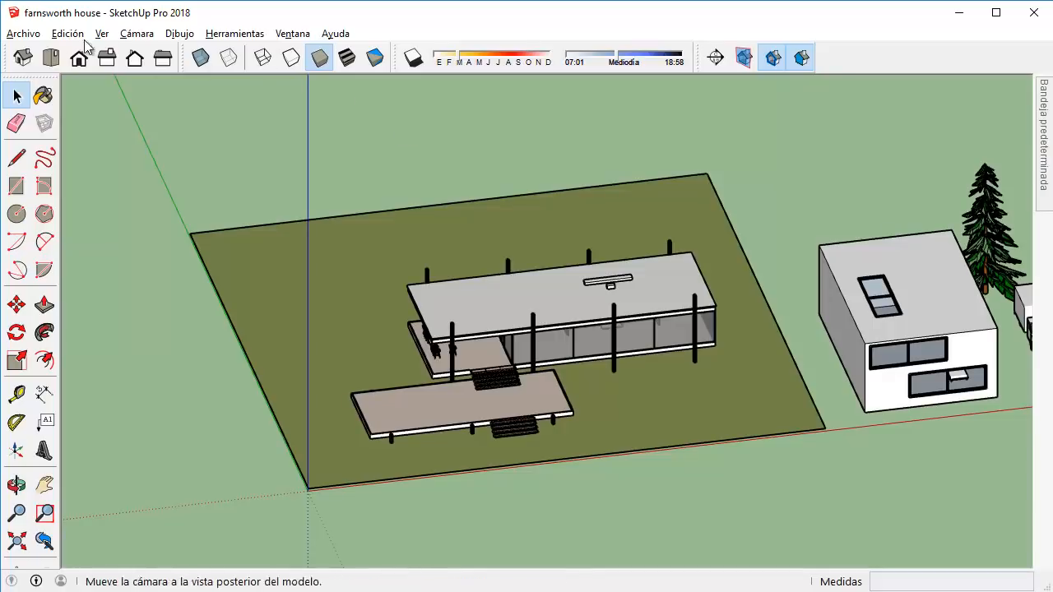
# Open the 3D Warehouse and check the file size and polygon count of the DoubleUp vertical bike rack.
pyautogui.click(22, 34)
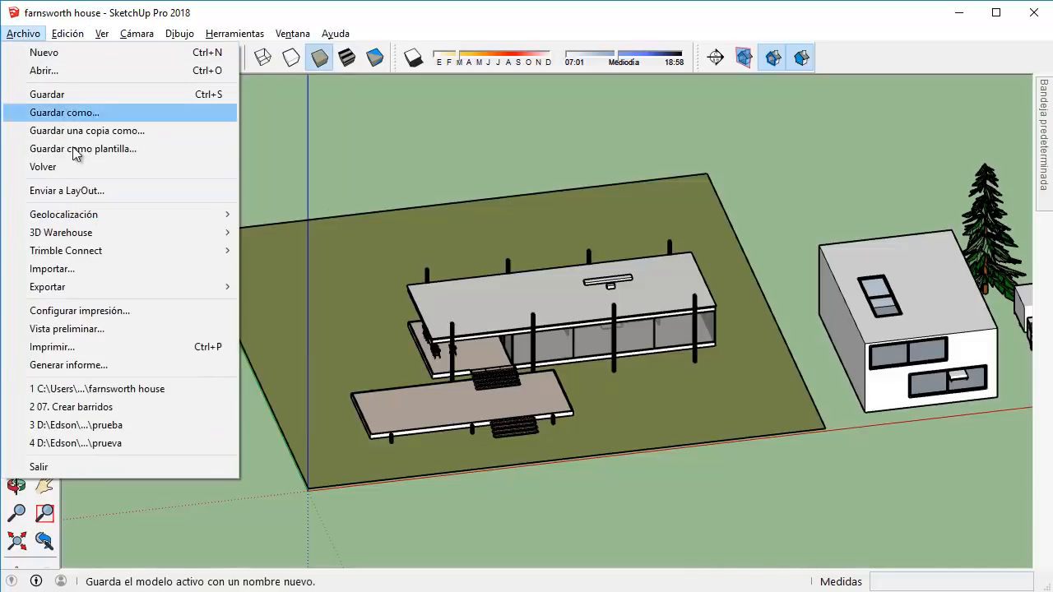
pyautogui.moveTo(98, 240)
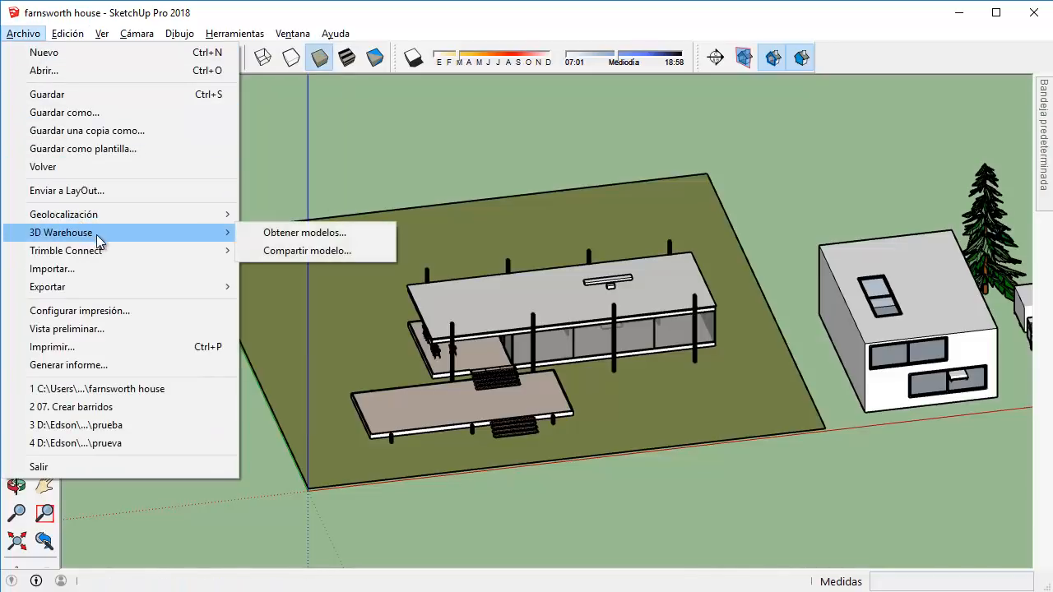
pyautogui.click(272, 232)
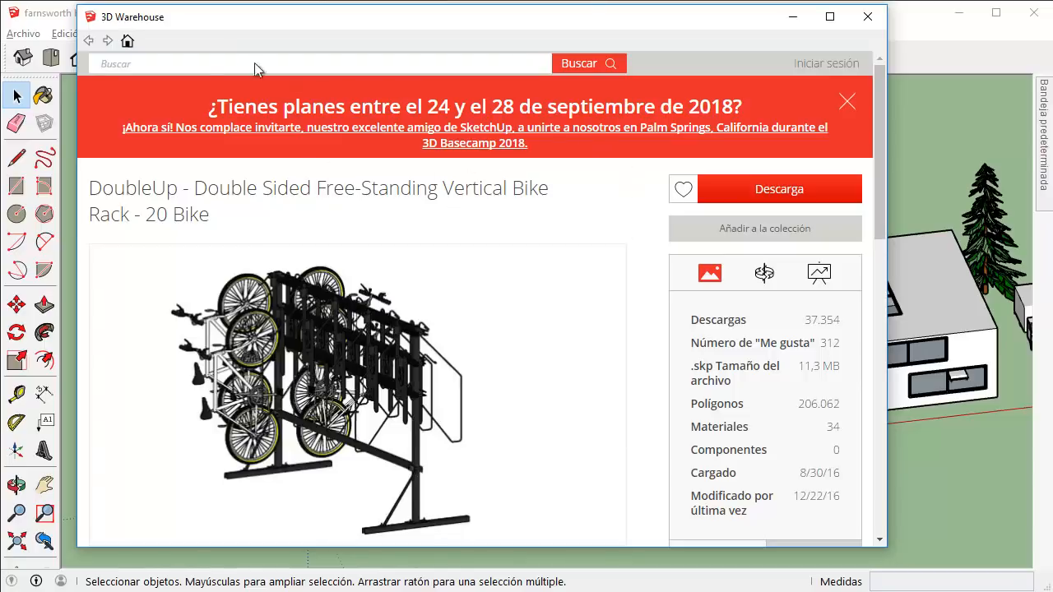
pyautogui.scroll(-1, 642, 237)
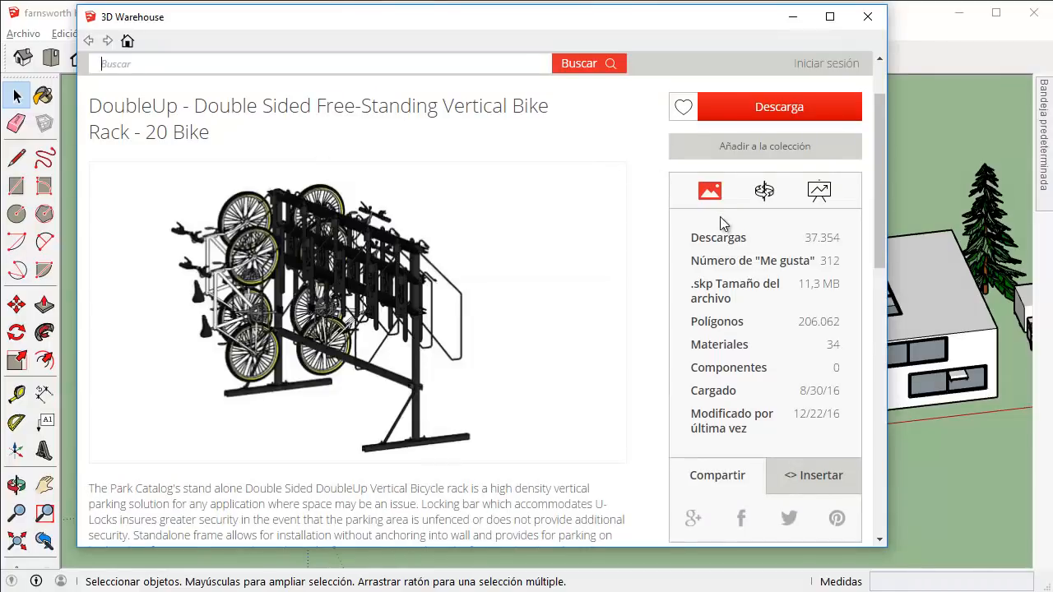
pyautogui.tripleClick(816, 286)
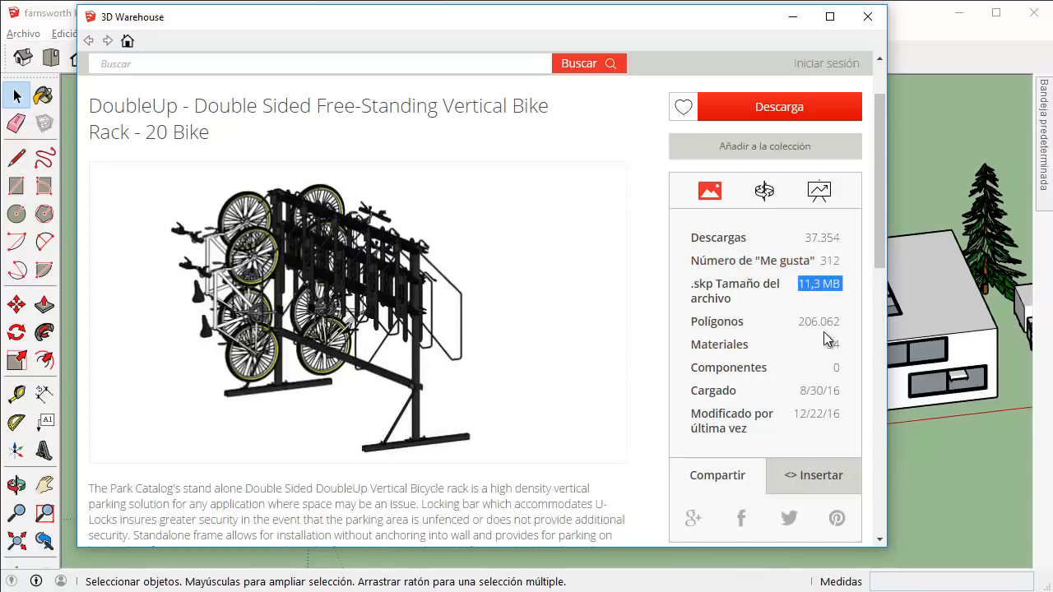
pyautogui.tripleClick(823, 322)
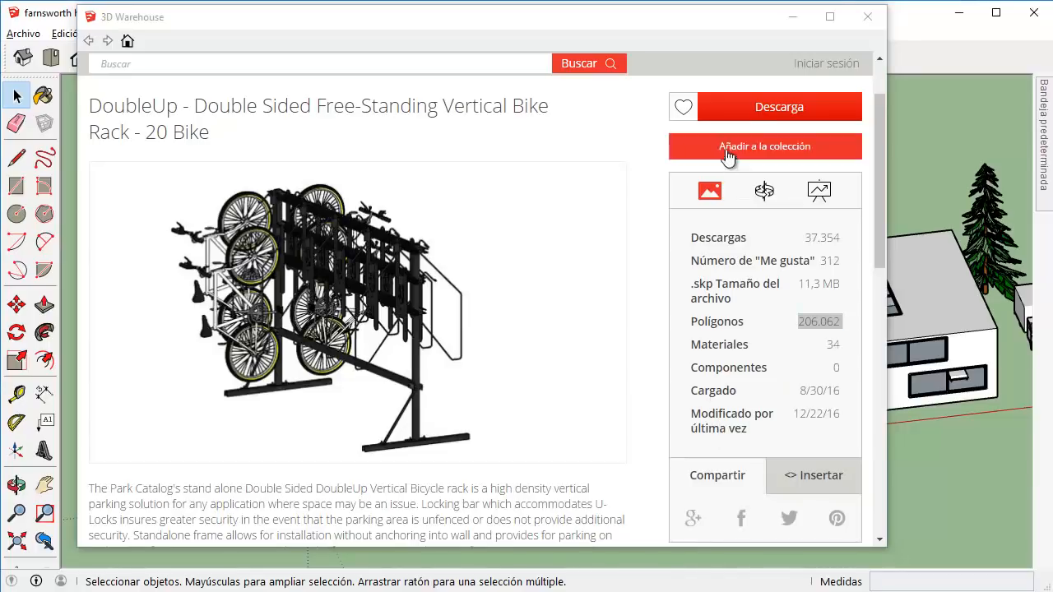
# Load the DoubleUp bike rack directly into the model and place it beside the front corner of the white house.
pyautogui.click(745, 109)
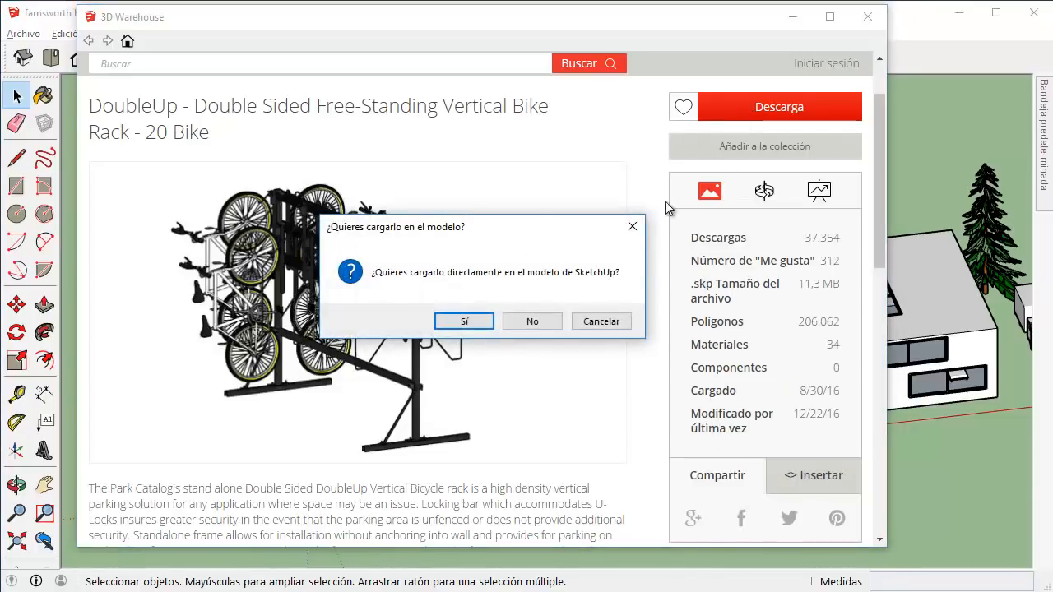
pyautogui.click(443, 320)
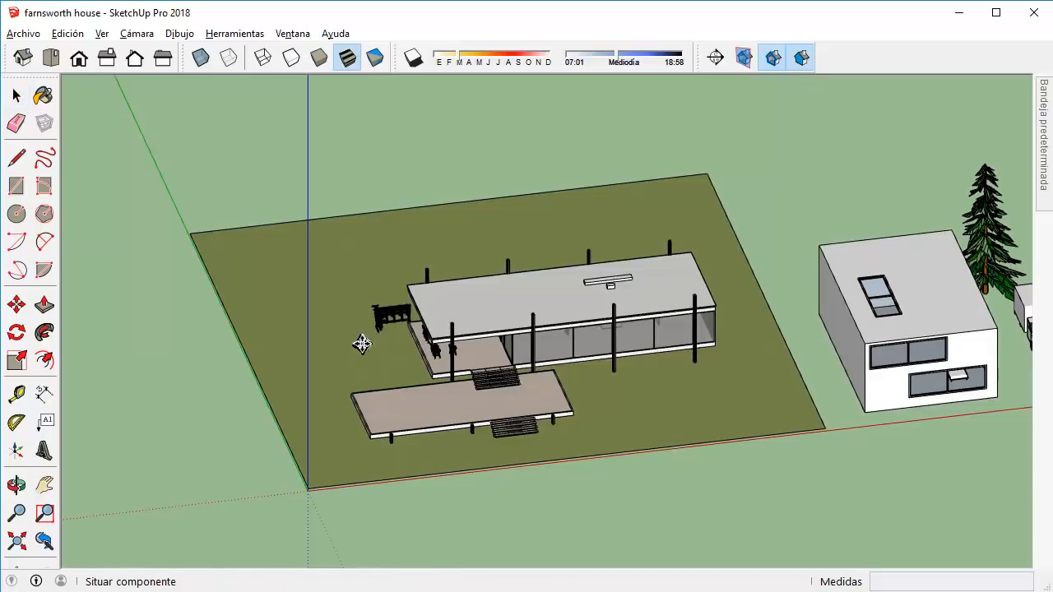
pyautogui.scroll(2, 360, 370)
pyautogui.scroll(6, 360, 370)
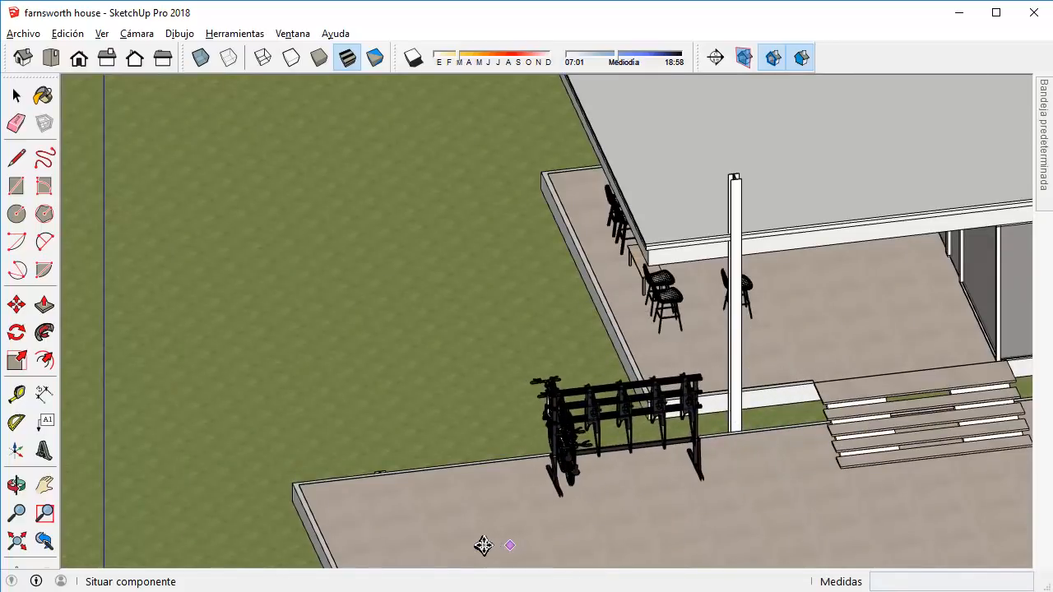
pyautogui.moveTo(360, 402); pyautogui.dragTo(472, 351, button='middle')
pyautogui.scroll(-8, 472, 351)
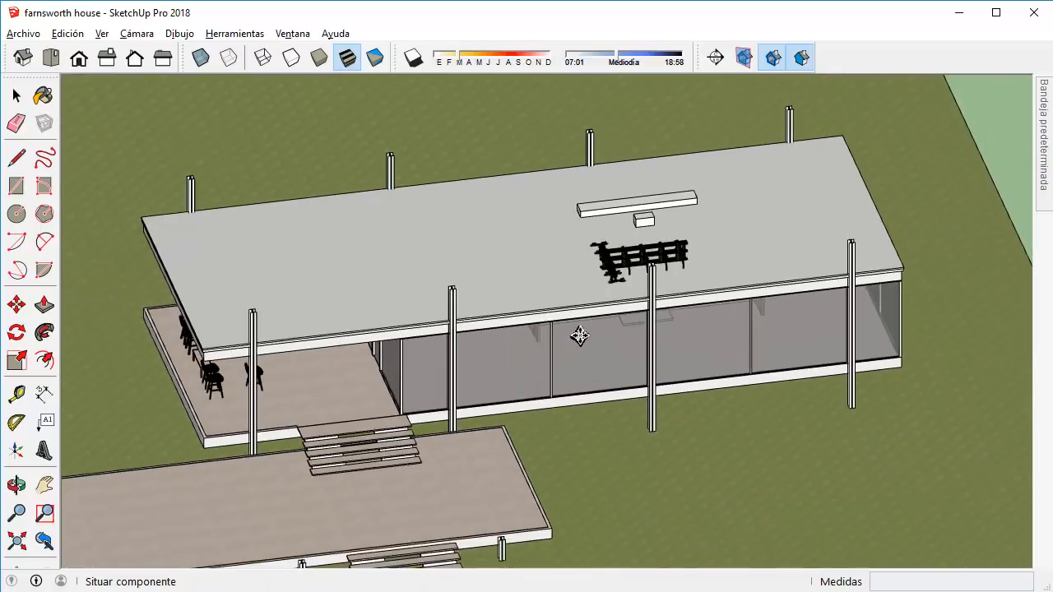
pyautogui.keyDown('shift'); pyautogui.moveTo(792, 333); pyautogui.dragTo(77, 343, button='middle'); pyautogui.keyUp('shift')
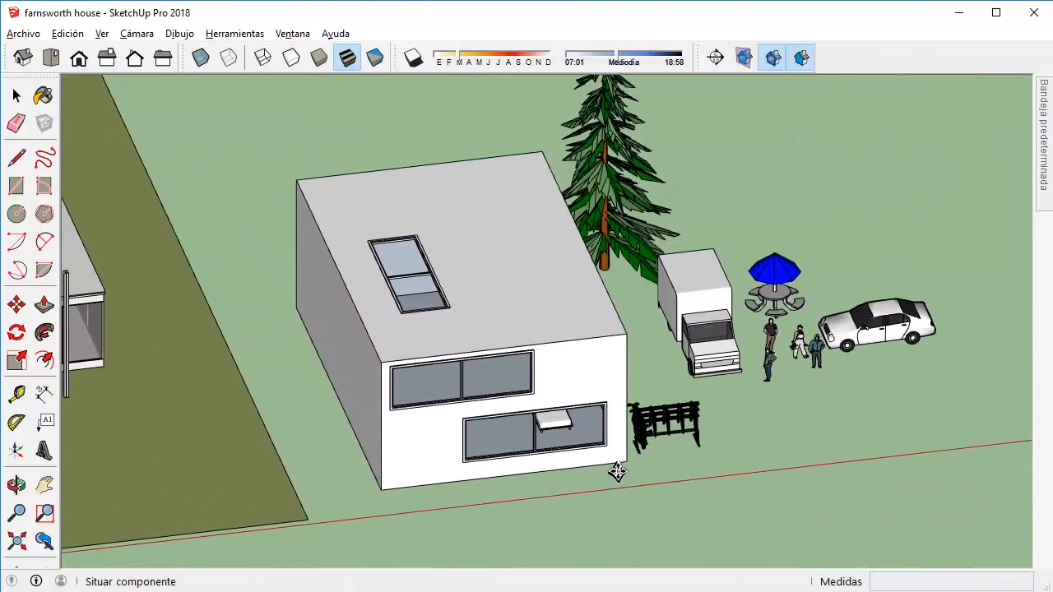
pyautogui.click(617, 471)
pyautogui.click(16, 95)
# Inspect the placed bike rack's geometry up close and its scale beside the white house.
pyautogui.moveTo(510, 345); pyautogui.dragTo(564, 446, button='middle')
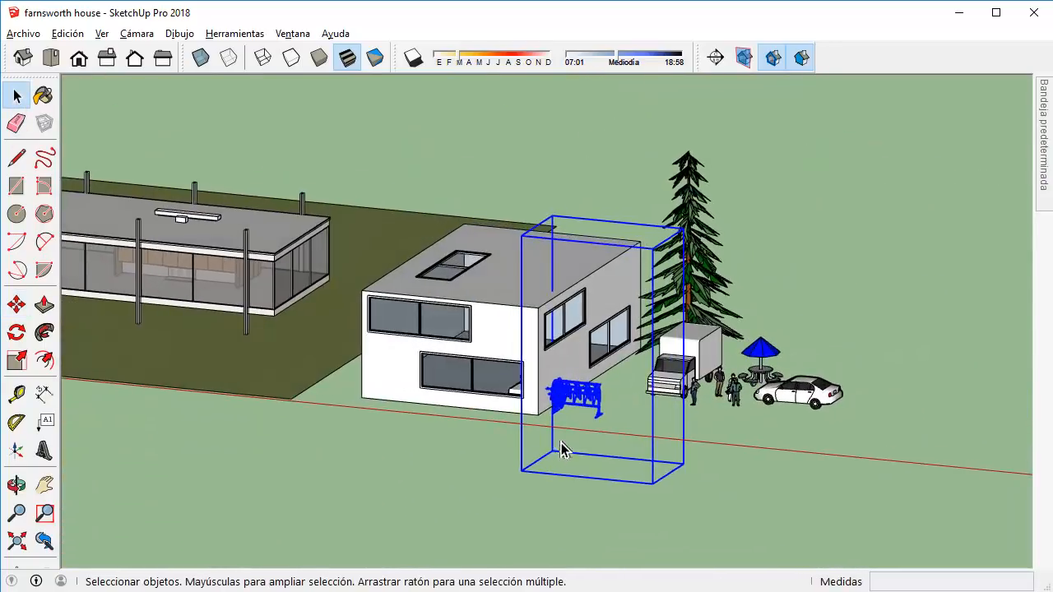
pyautogui.click(564, 447)
pyautogui.scroll(5, 566, 414)
pyautogui.scroll(3, 563, 400)
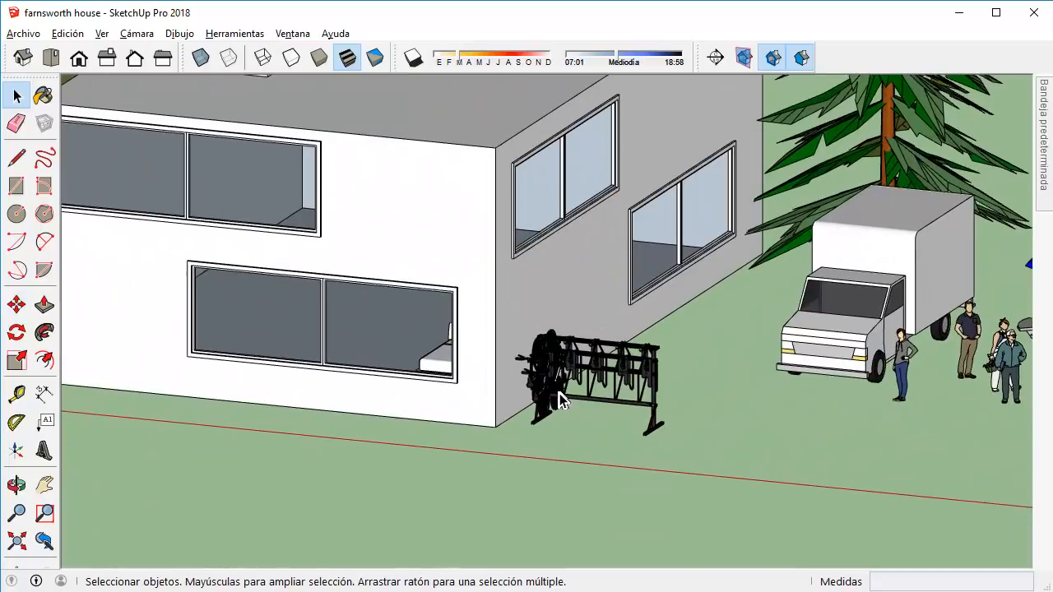
pyautogui.scroll(-4, 557, 394)
pyautogui.click(554, 385)
pyautogui.scroll(6, 554, 384)
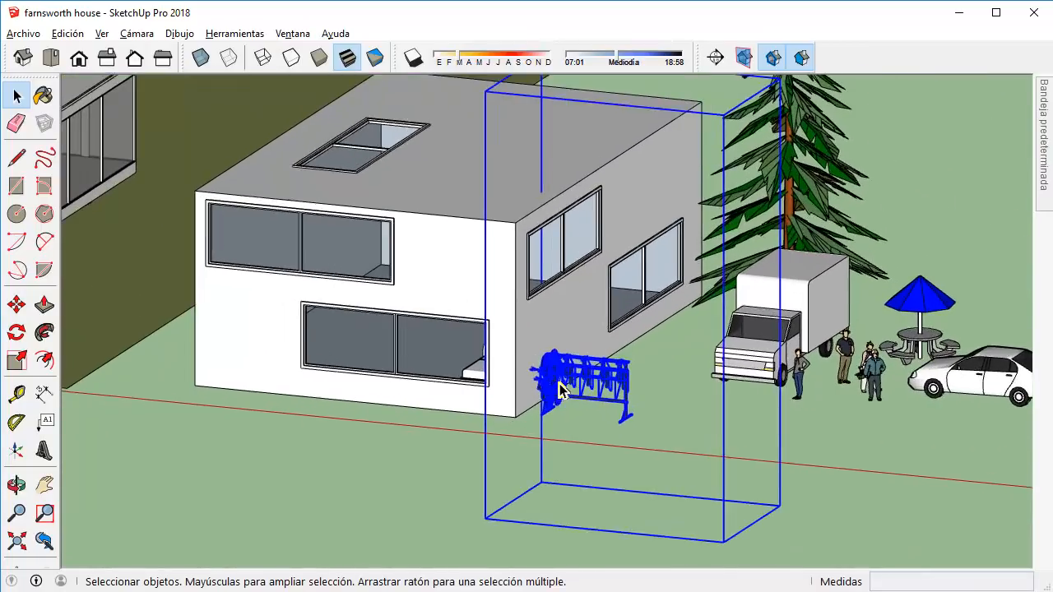
pyautogui.scroll(8, 579, 387)
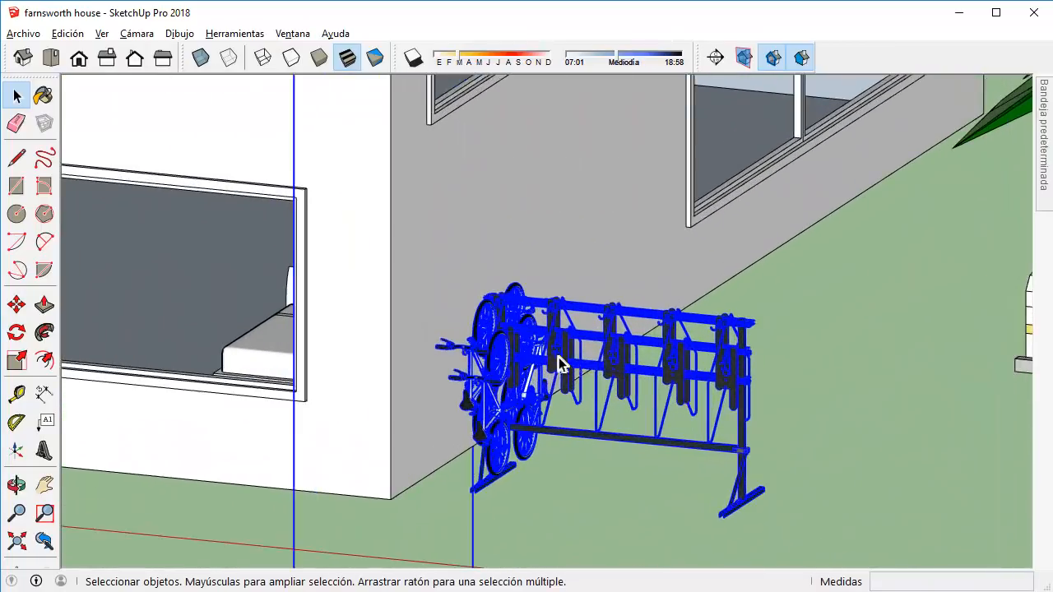
pyautogui.moveTo(533, 358); pyautogui.dragTo(633, 307, button='middle')
pyautogui.scroll(-10, 662, 302)
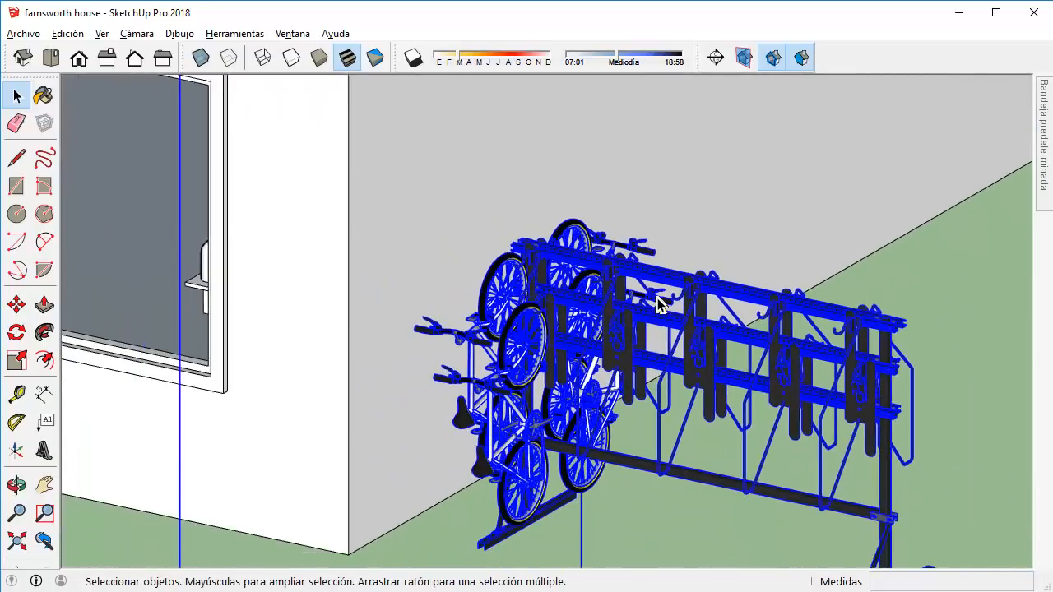
pyautogui.rightClick(686, 333)
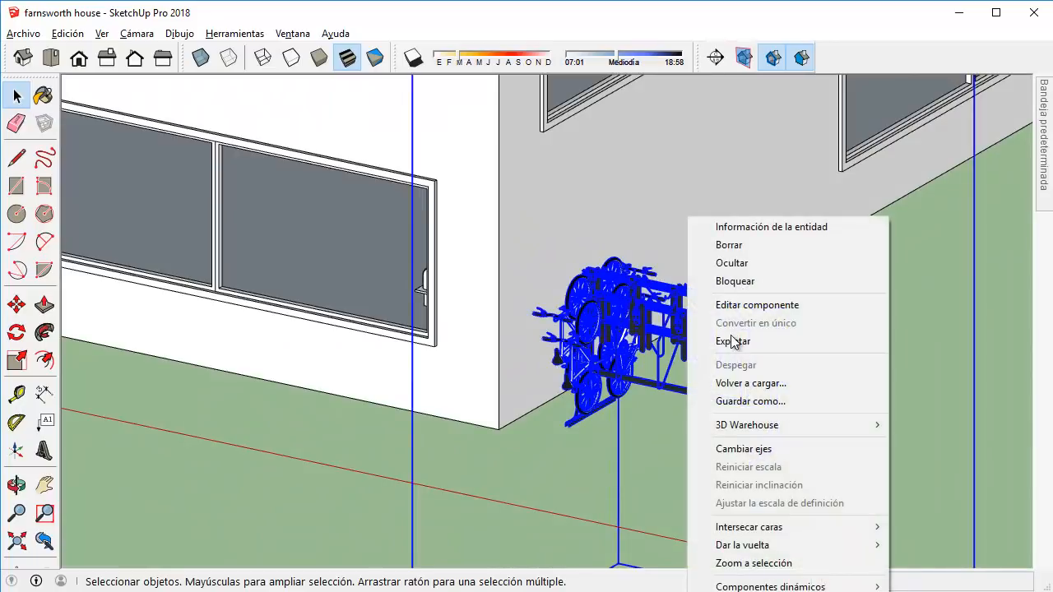
pyautogui.click(642, 432)
pyautogui.scroll(-8, 646, 428)
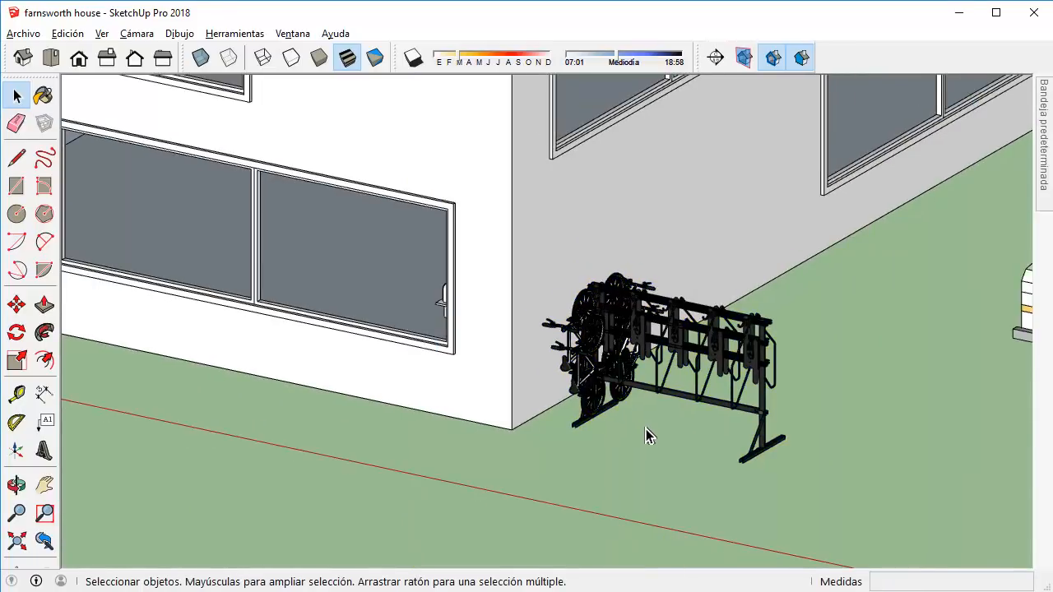
pyautogui.scroll(-5, 650, 410)
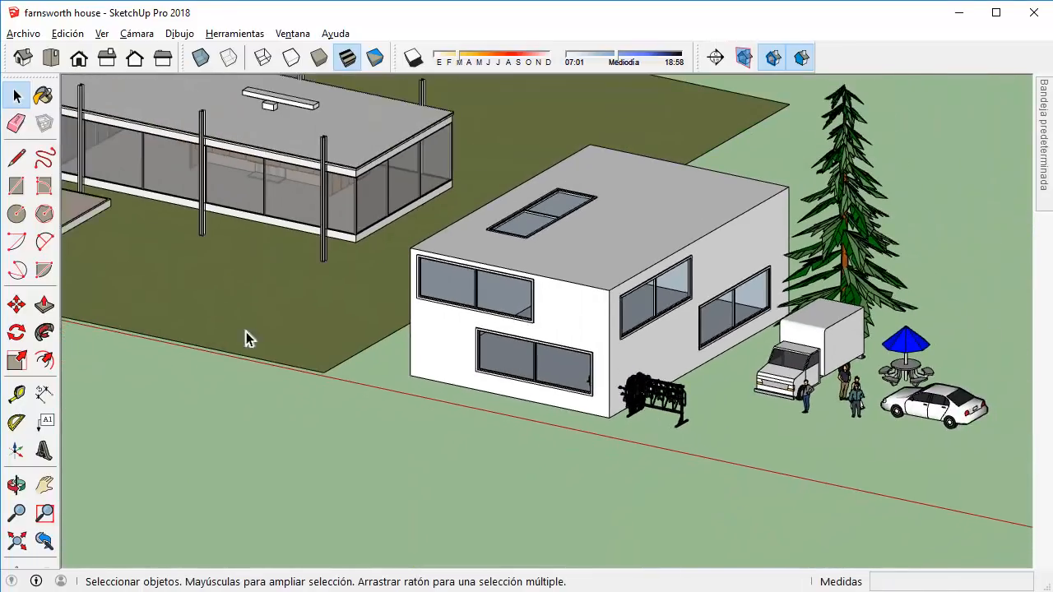
# Fit the whole model in view and set the camera to the standard isometric view.
pyautogui.keyDown('shift'); pyautogui.moveTo(217, 326); pyautogui.dragTo(354, 370, button='middle'); pyautogui.keyUp('shift')
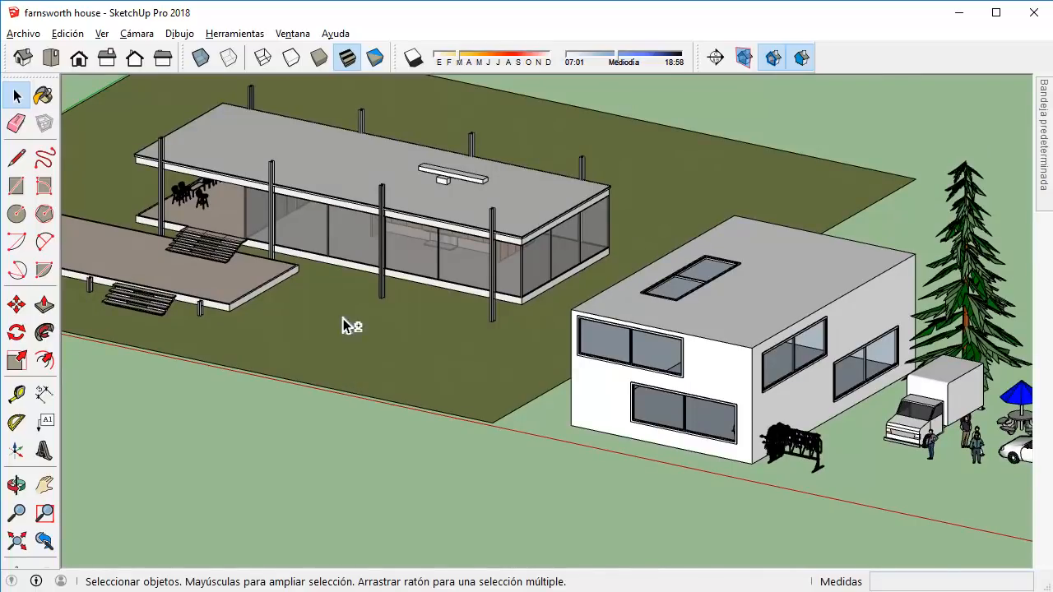
pyautogui.hotkey('shift', 'z')
pyautogui.click(22, 59)
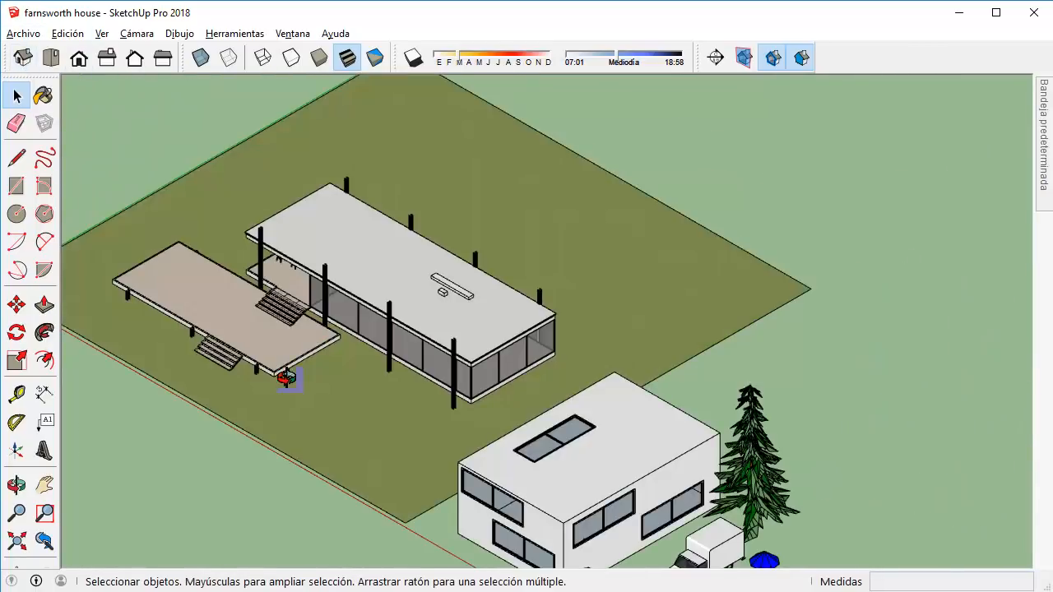
pyautogui.moveTo(286, 379); pyautogui.dragTo(473, 292, button='middle')
pyautogui.click(23, 59)
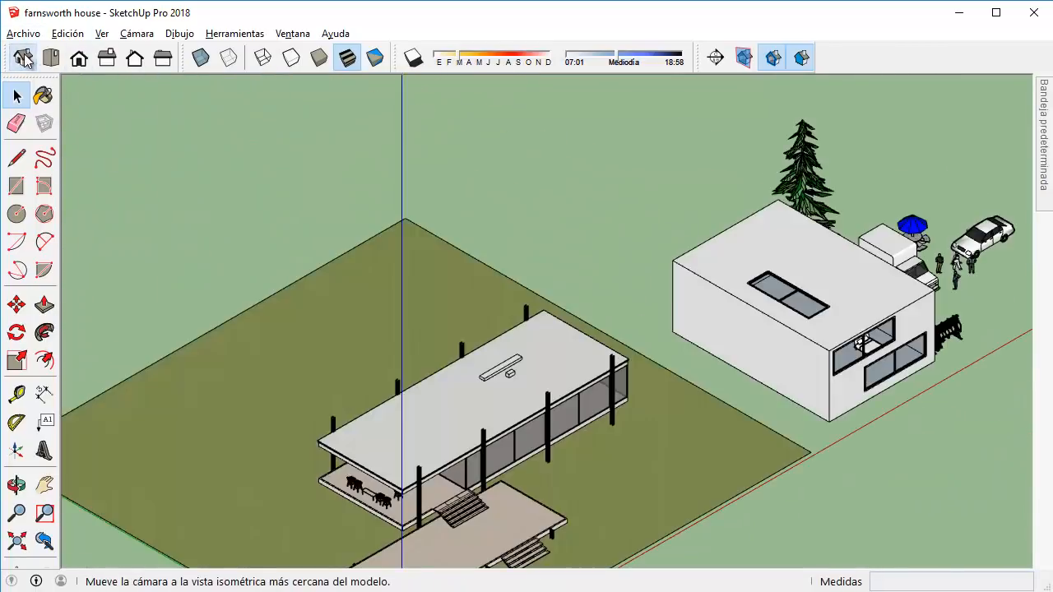
# Compare parallel projection with perspective and leave the camera in perspective, framing the Farnsworth house.
pyautogui.click(135, 33)
pyautogui.click(154, 109)
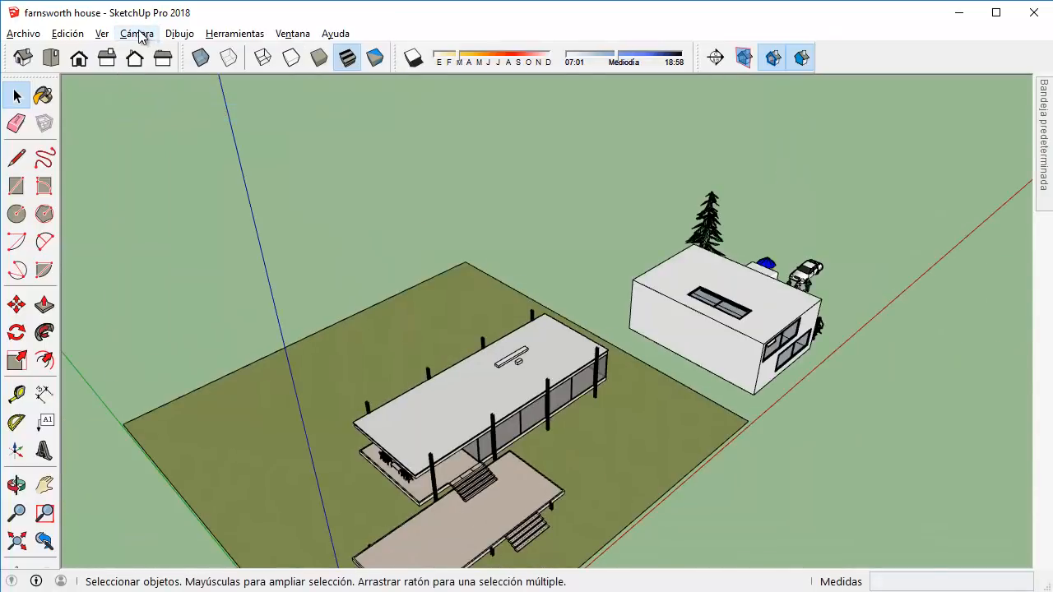
pyautogui.click(138, 34)
pyautogui.click(162, 130)
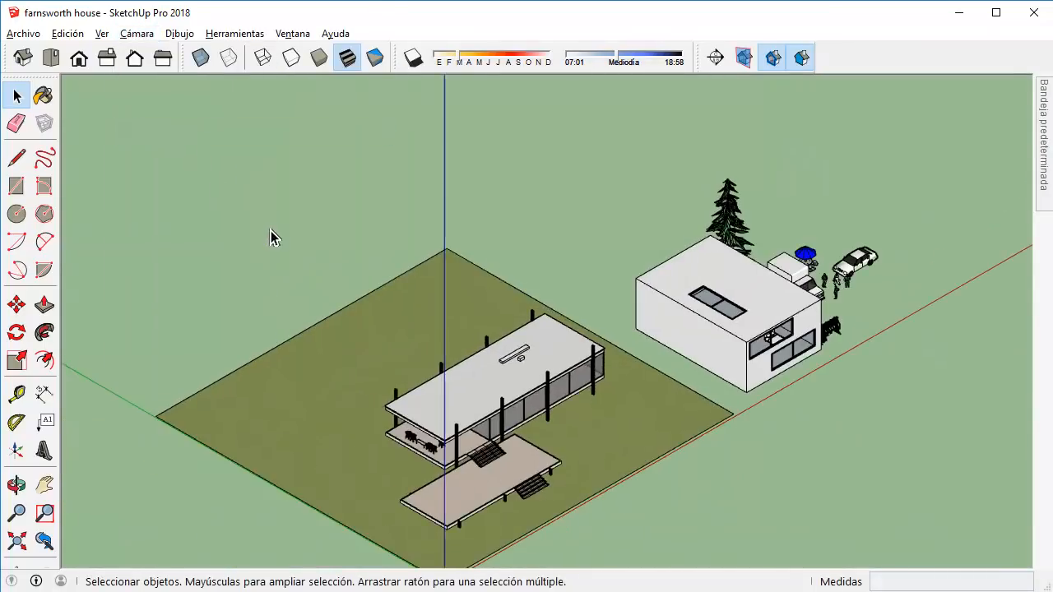
pyautogui.click(136, 33)
pyautogui.click(157, 130)
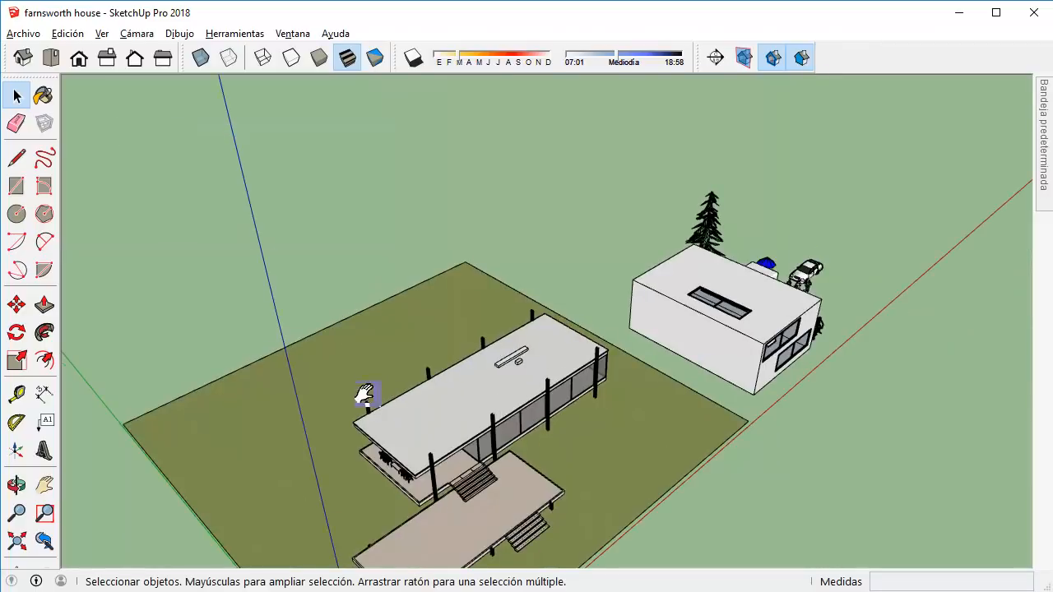
pyautogui.moveTo(364, 395); pyautogui.dragTo(390, 230, button='middle')
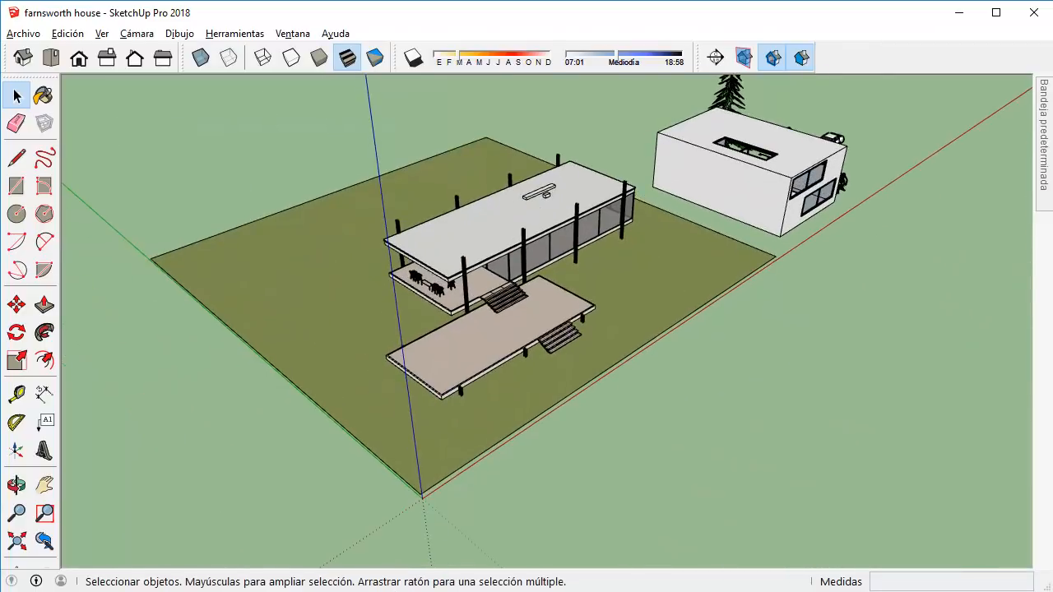
# Reopen the 3D Warehouse, go to its home page and browse the recommended and recent models.
pyautogui.click(33, 33)
pyautogui.moveTo(201, 234)
pyautogui.click(266, 233)
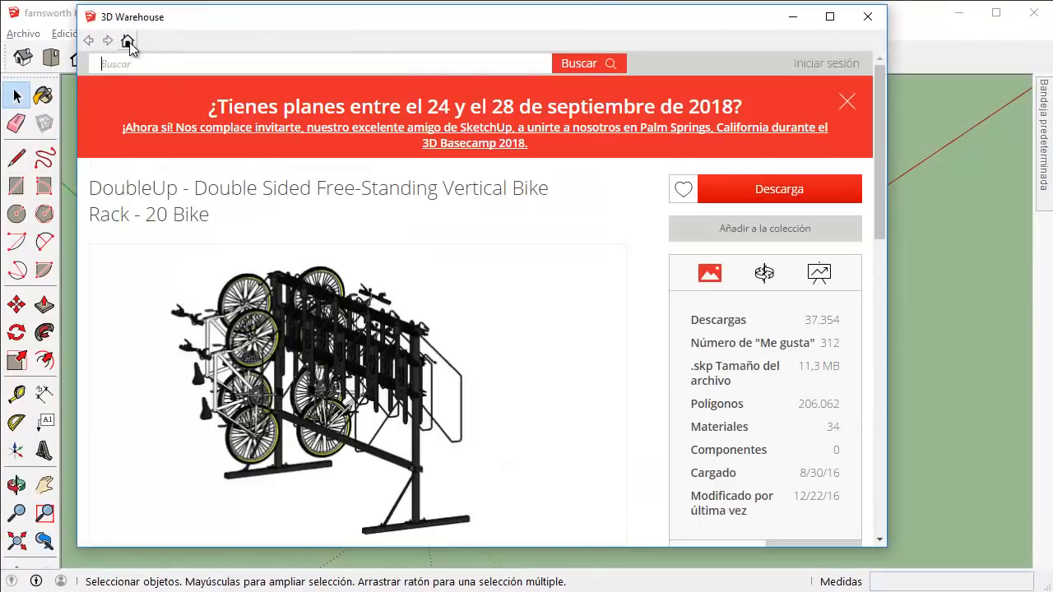
pyautogui.click(127, 41)
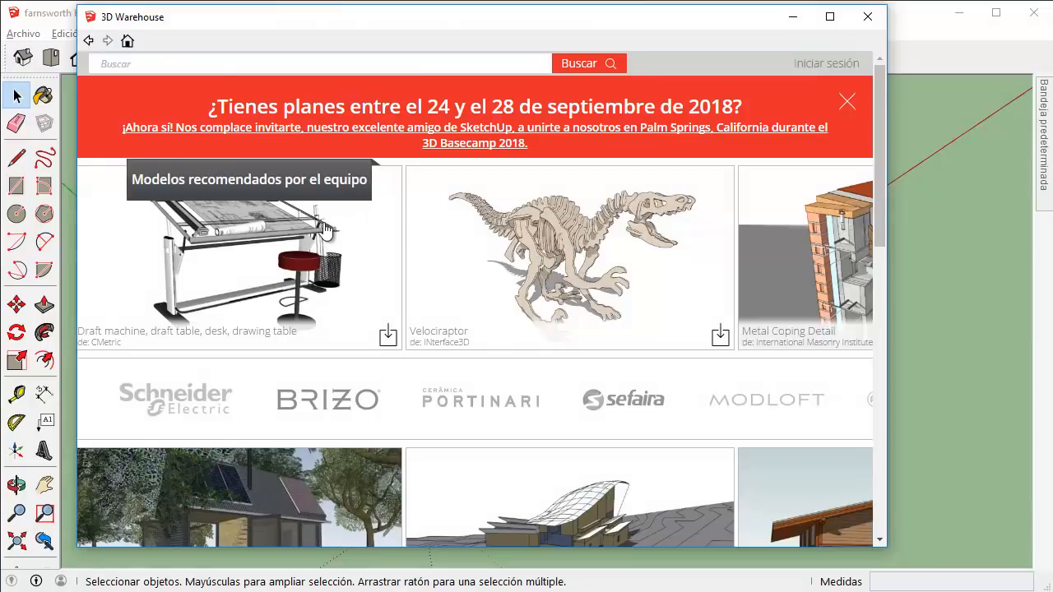
pyautogui.scroll(-8, 326, 230)
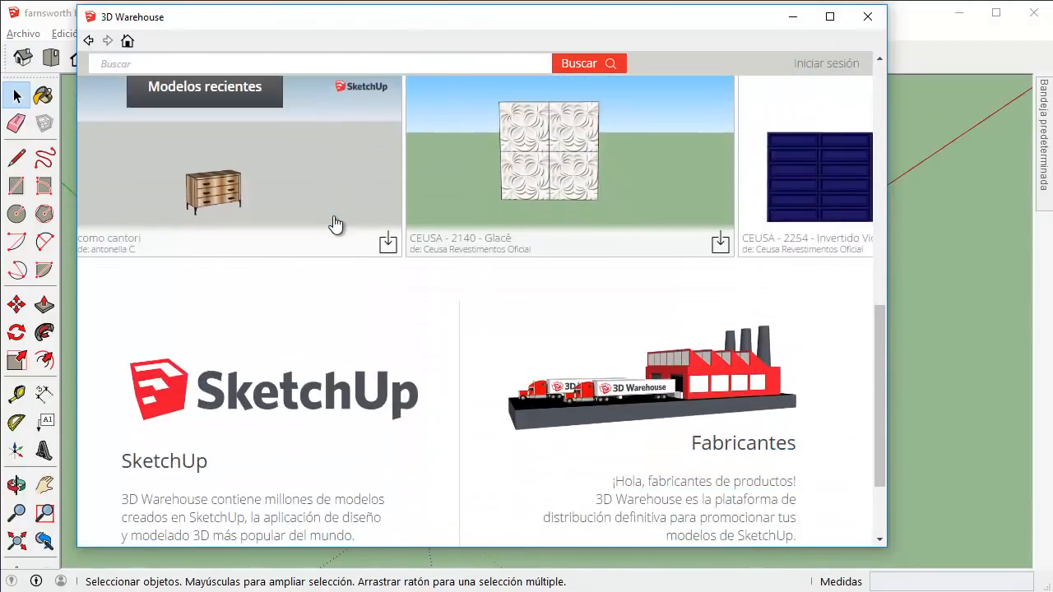
pyautogui.scroll(-2, 335, 222)
pyautogui.scroll(8, 335, 222)
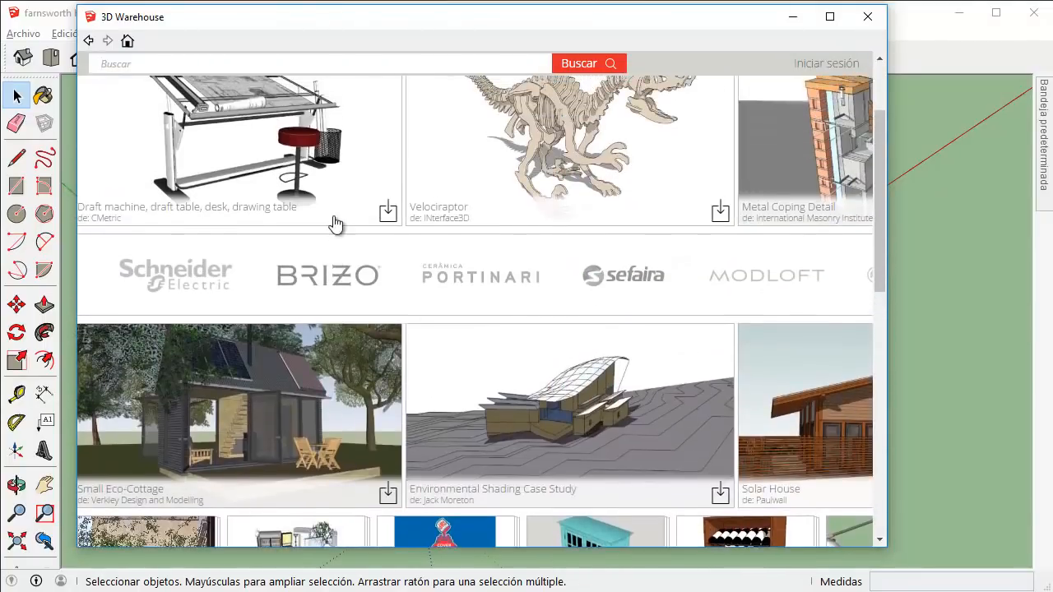
# Search the 3D Warehouse for "sofa" and browse through the resulting models.
pyautogui.scroll(2, 335, 222)
pyautogui.click(322, 59)
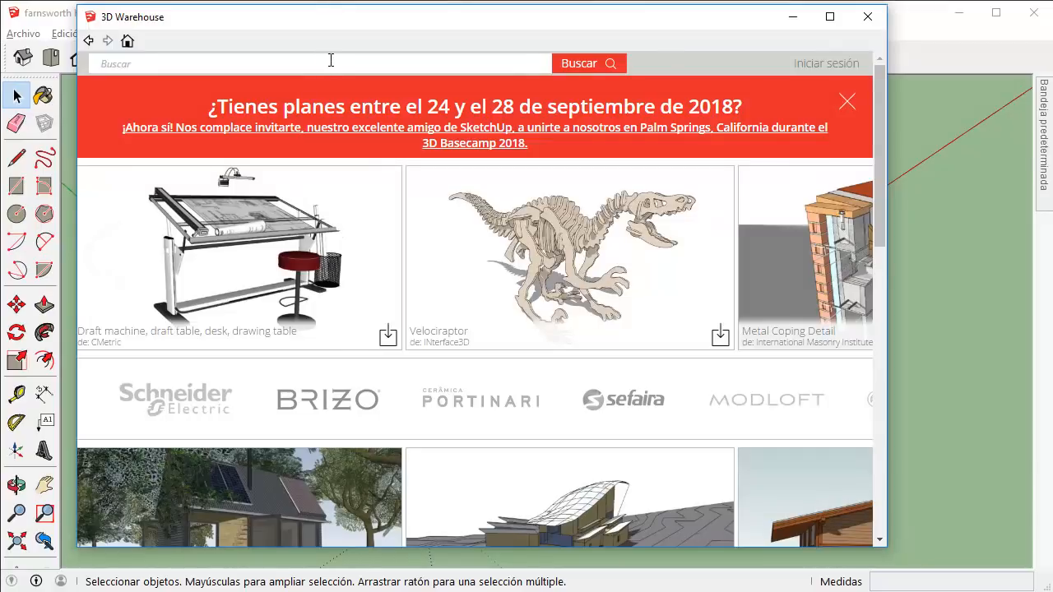
pyautogui.write('sofa')
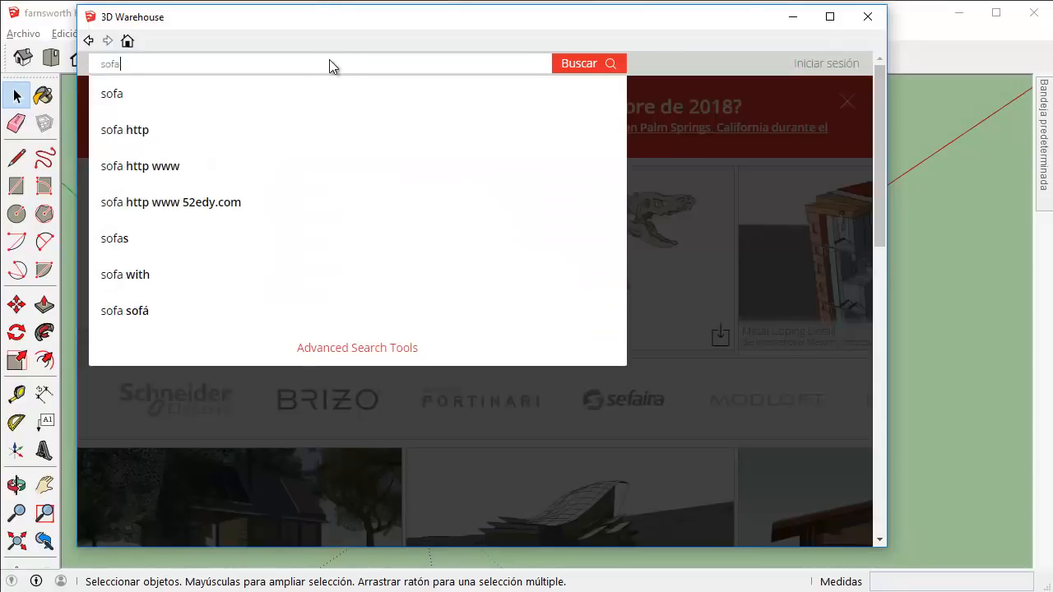
pyautogui.press('Return')
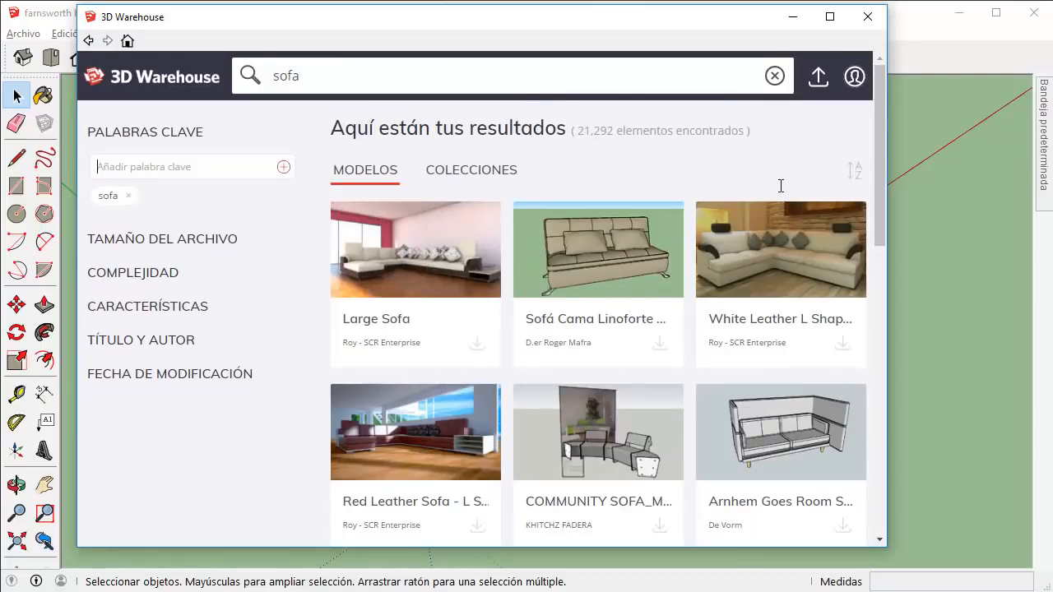
pyautogui.scroll(-3, 771, 257)
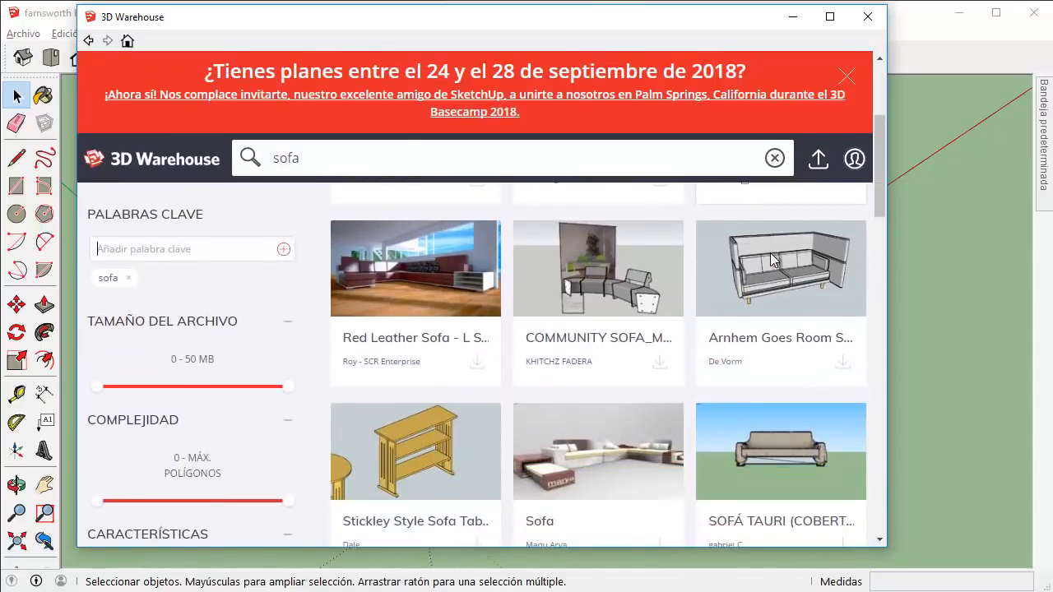
pyautogui.scroll(-6, 771, 260)
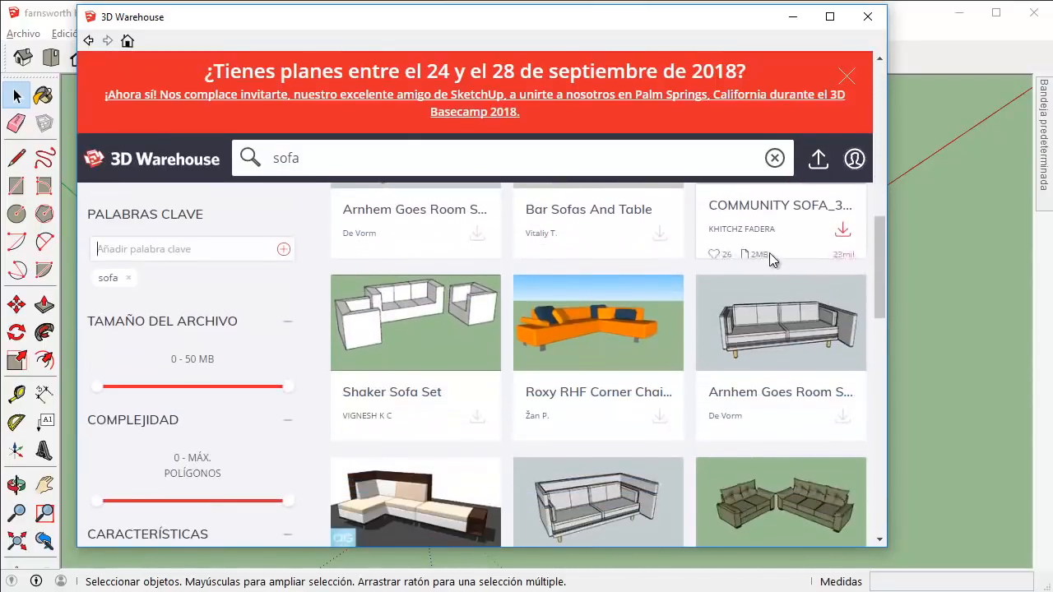
pyautogui.scroll(-8, 769, 253)
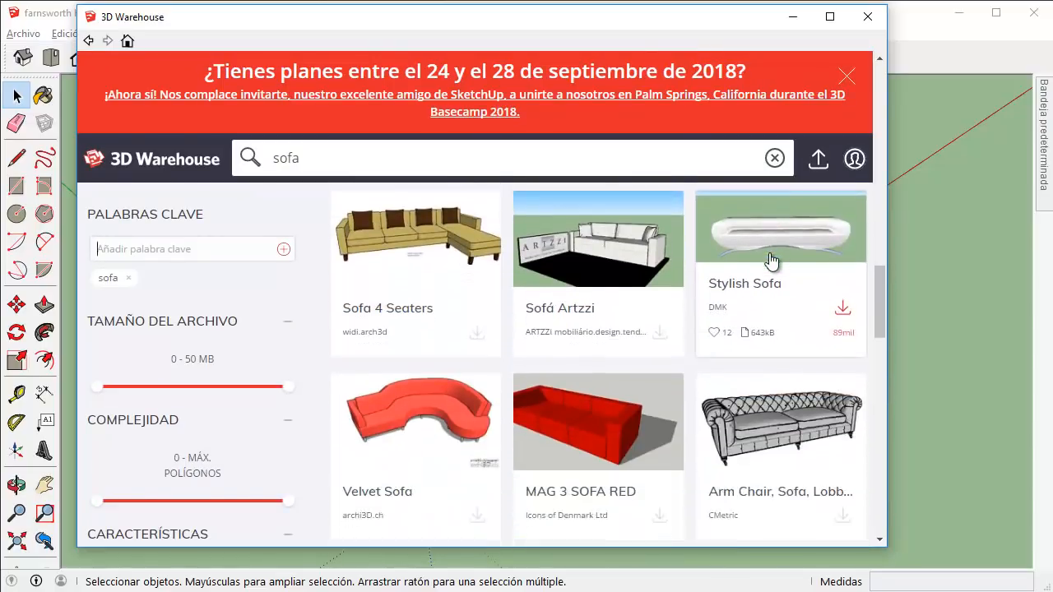
pyautogui.scroll(-10, 772, 260)
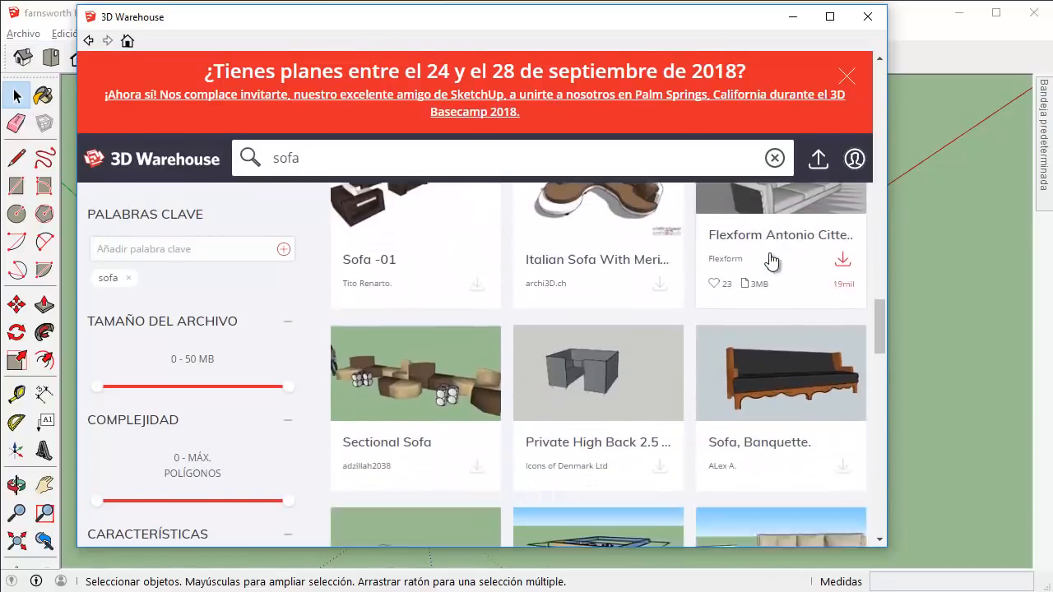
pyautogui.scroll(-10, 771, 260)
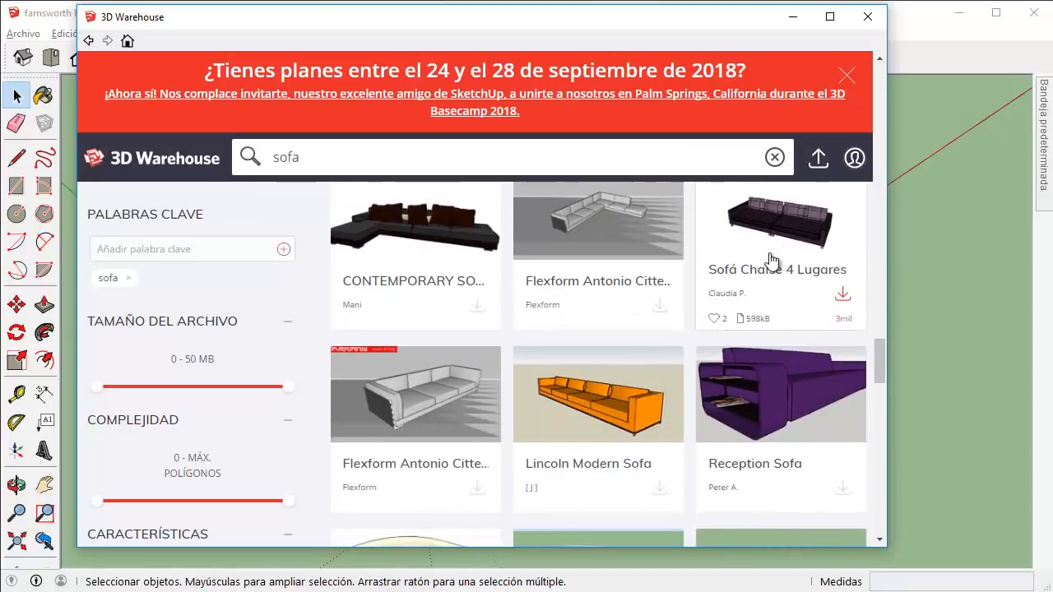
pyautogui.scroll(2, 769, 260)
pyautogui.scroll(-3, 769, 260)
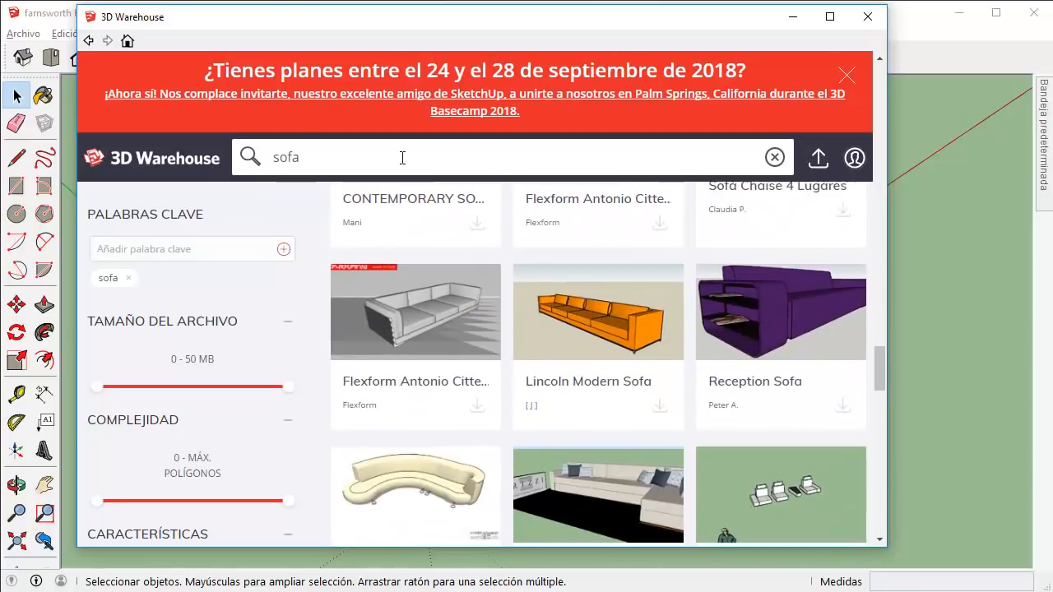
# Search the 3D Warehouse for "comedor" and browse the dining room and table models.
pyautogui.click(379, 166)
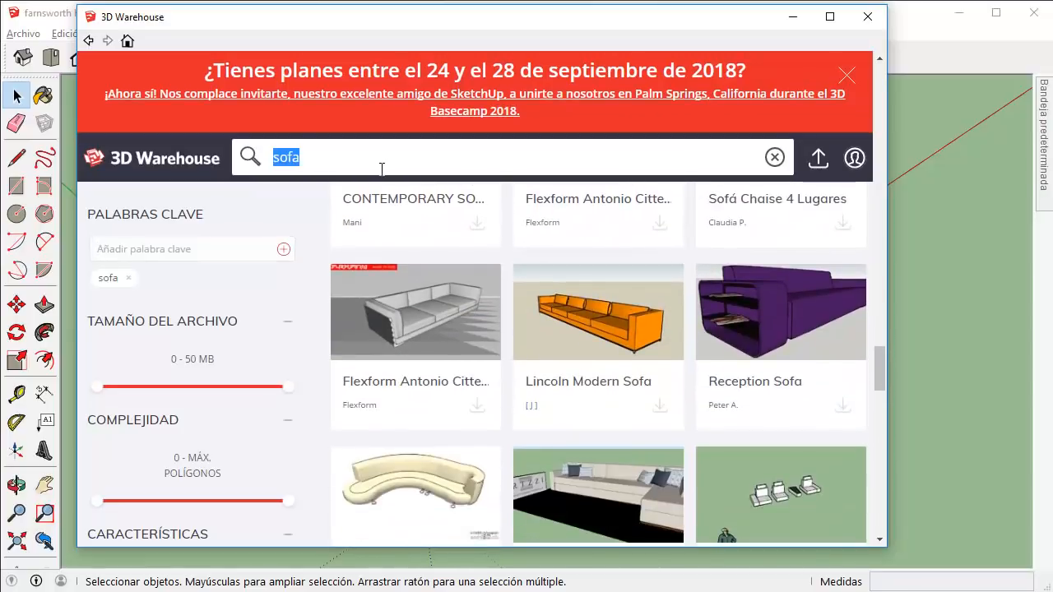
pyautogui.write('comedor')
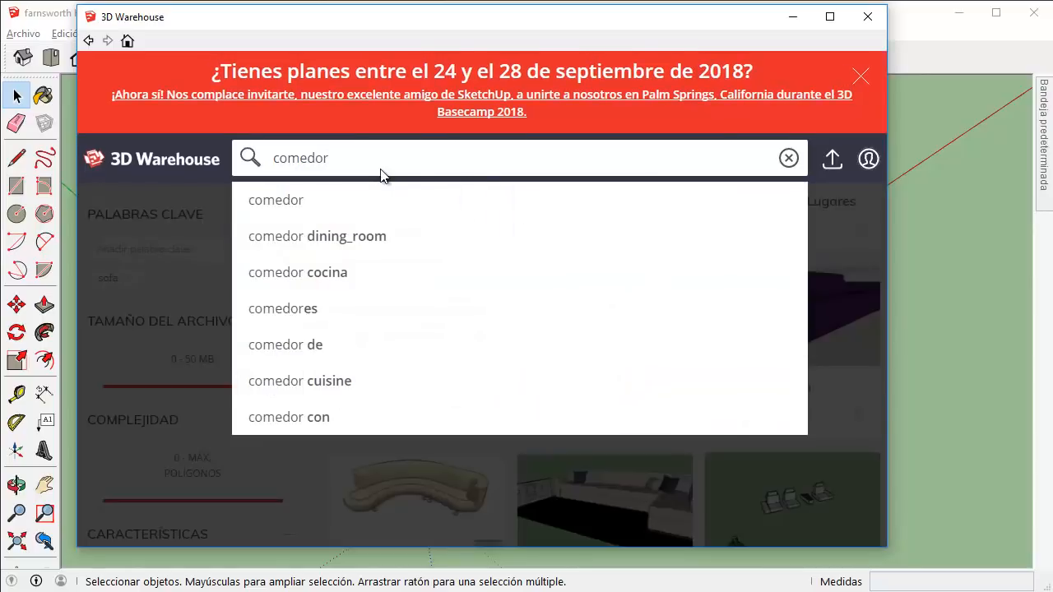
pyautogui.press('Return')
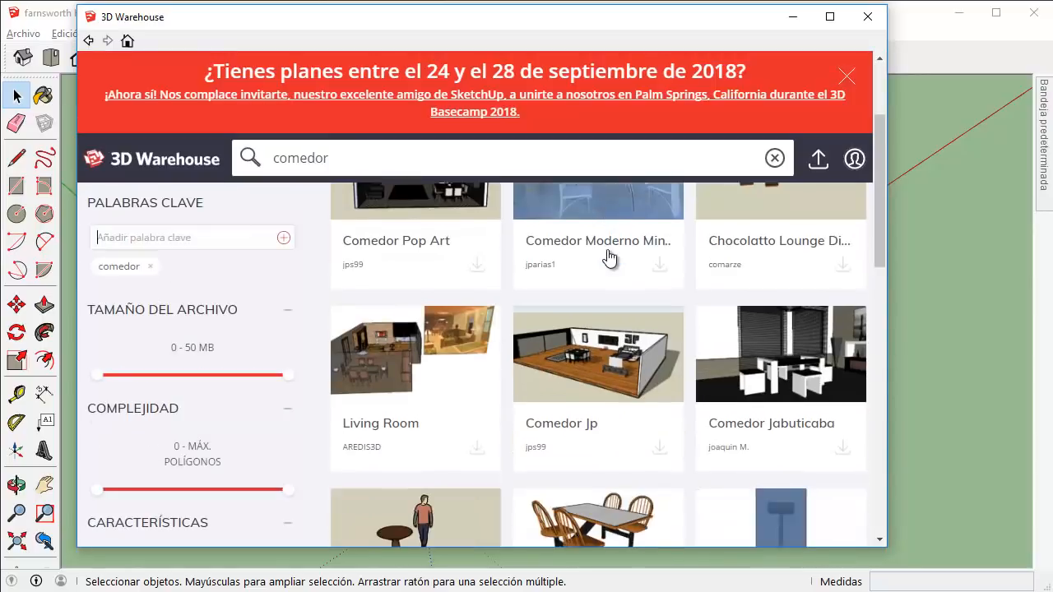
pyautogui.scroll(-7, 613, 252)
pyautogui.scroll(-3, 727, 362)
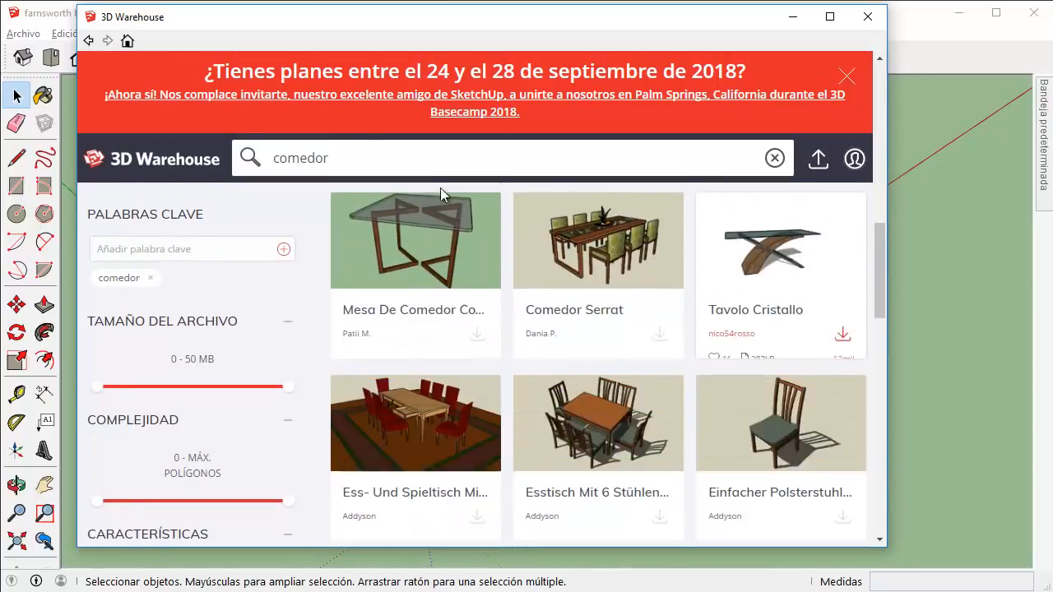
# Search the 3D Warehouse for "casa", browse the house models and close the warehouse to return to the Farnsworth house model.
pyautogui.moveTo(404, 157); pyautogui.dragTo(220, 163)
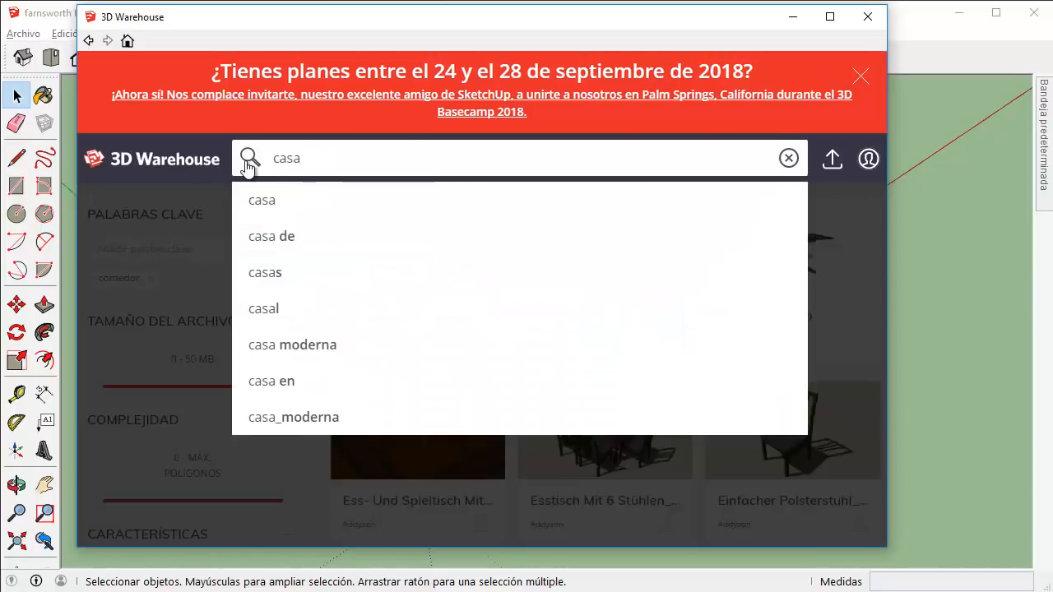
pyautogui.click(248, 161)
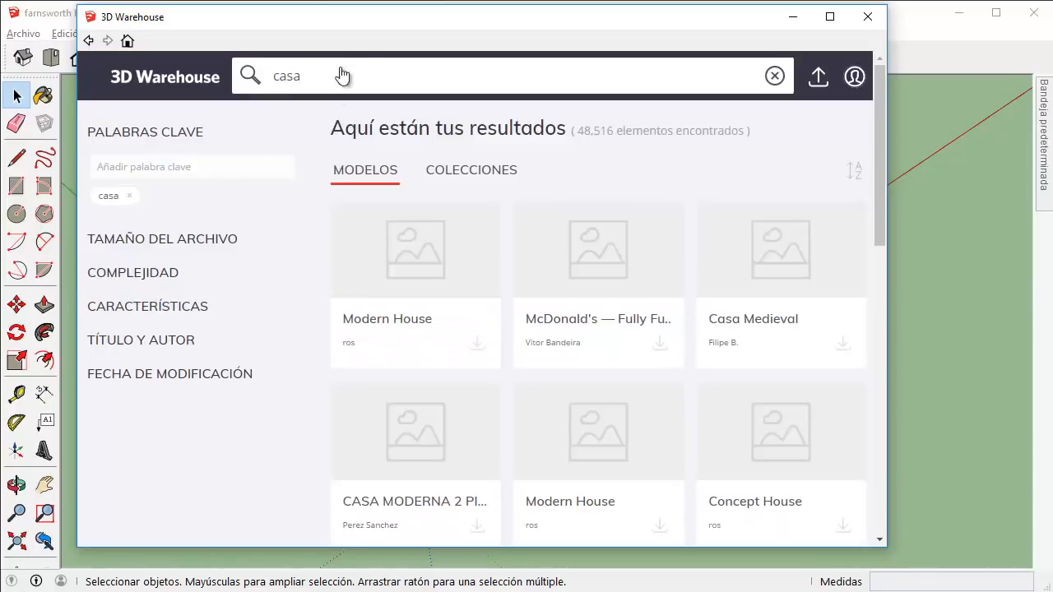
pyautogui.moveTo(346, 20); pyautogui.dragTo(437, 444)
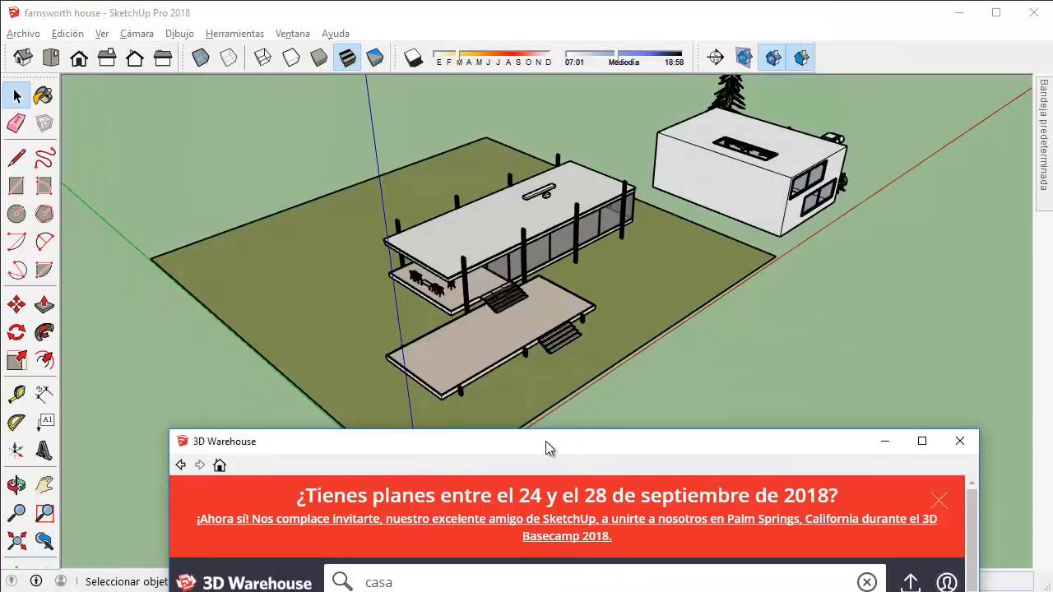
pyautogui.moveTo(546, 441); pyautogui.dragTo(480, 33)
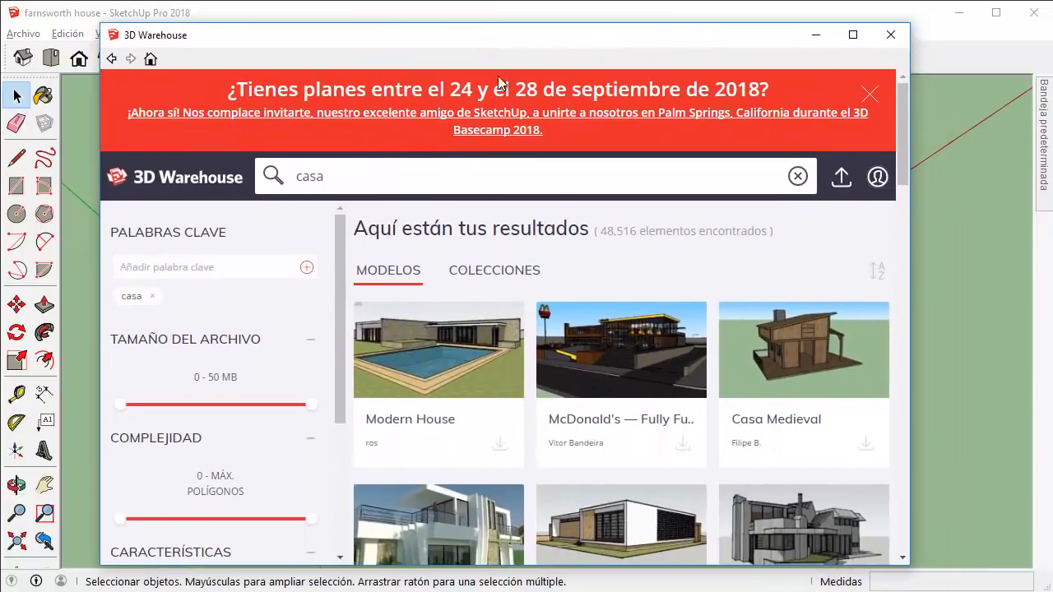
pyautogui.scroll(-5, 545, 318)
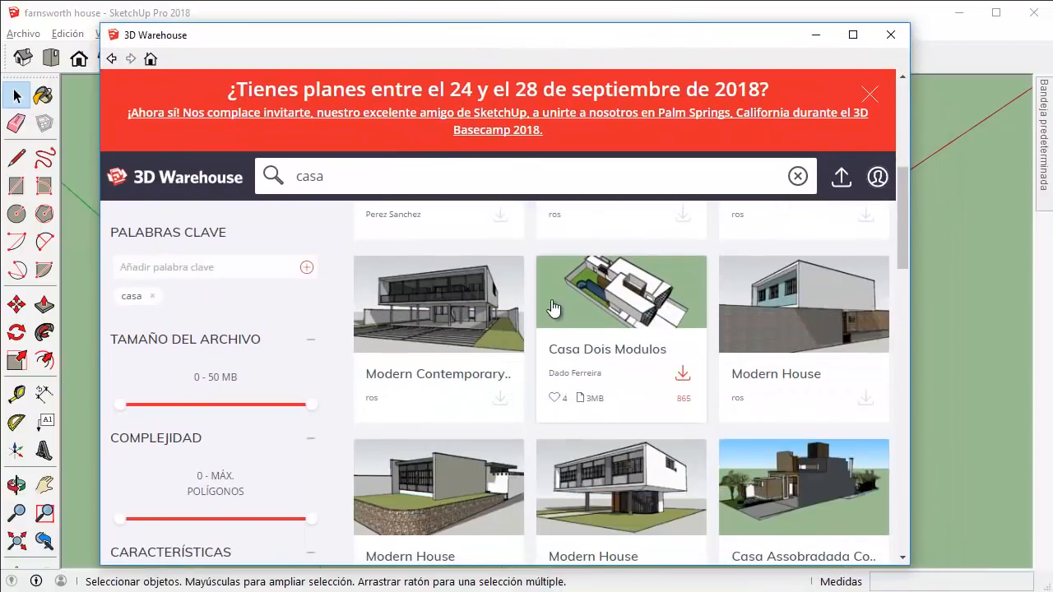
pyautogui.scroll(-6, 578, 306)
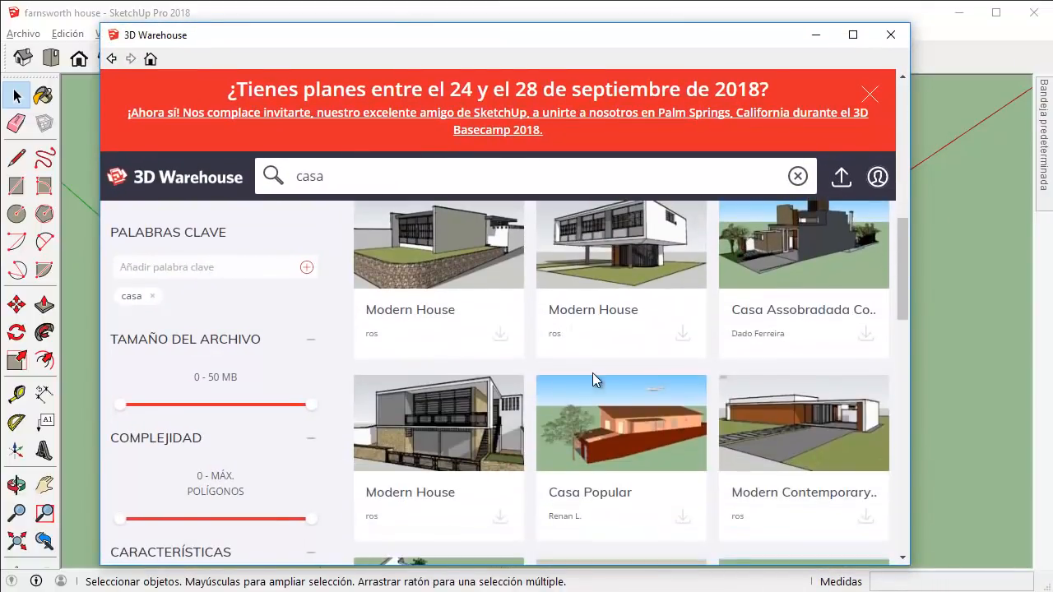
pyautogui.scroll(-6, 611, 360)
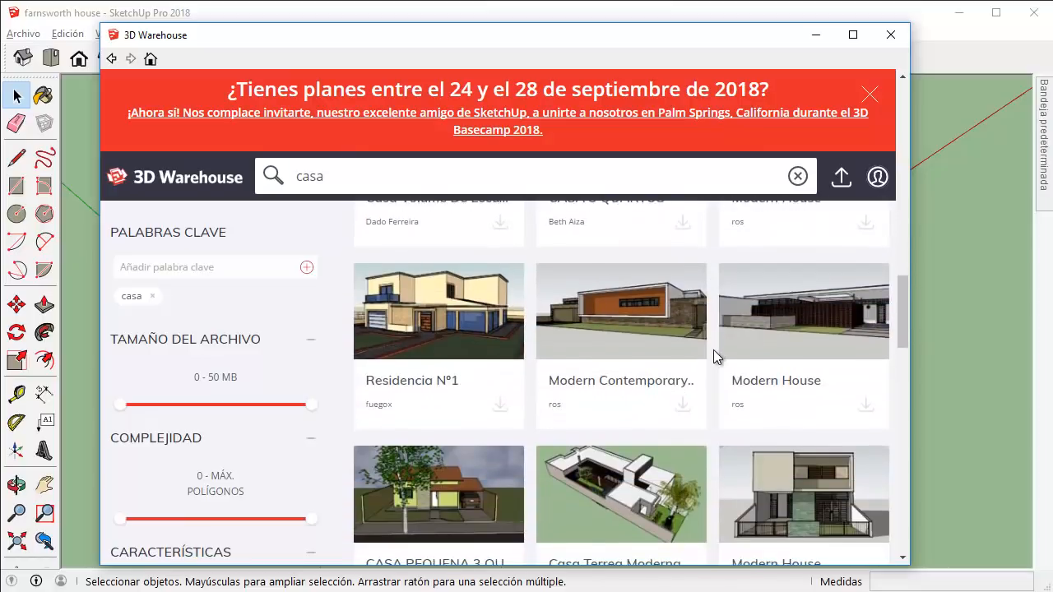
pyautogui.scroll(10, 713, 349)
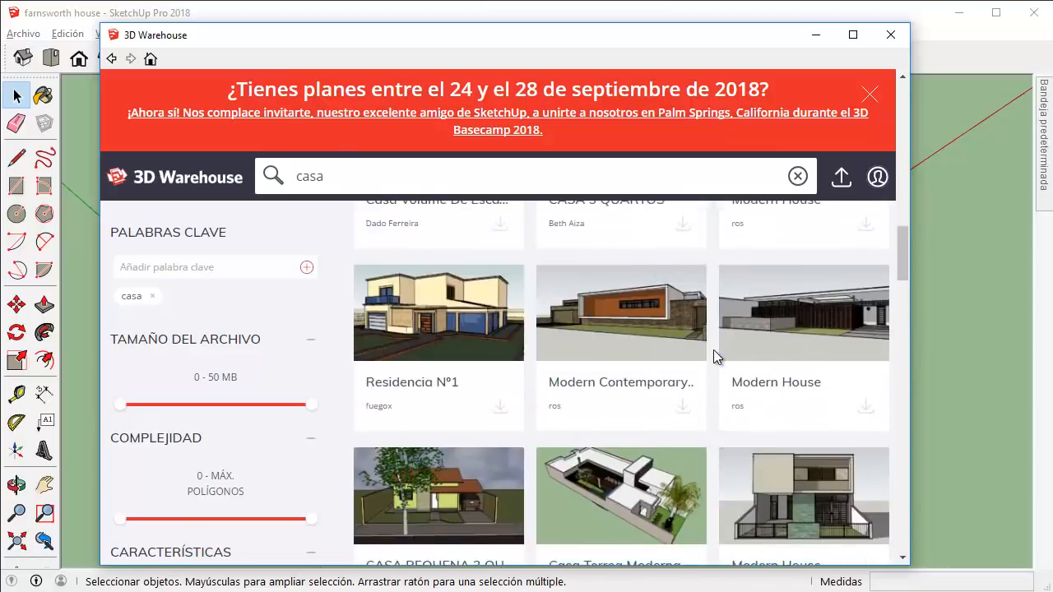
pyautogui.click(890, 35)
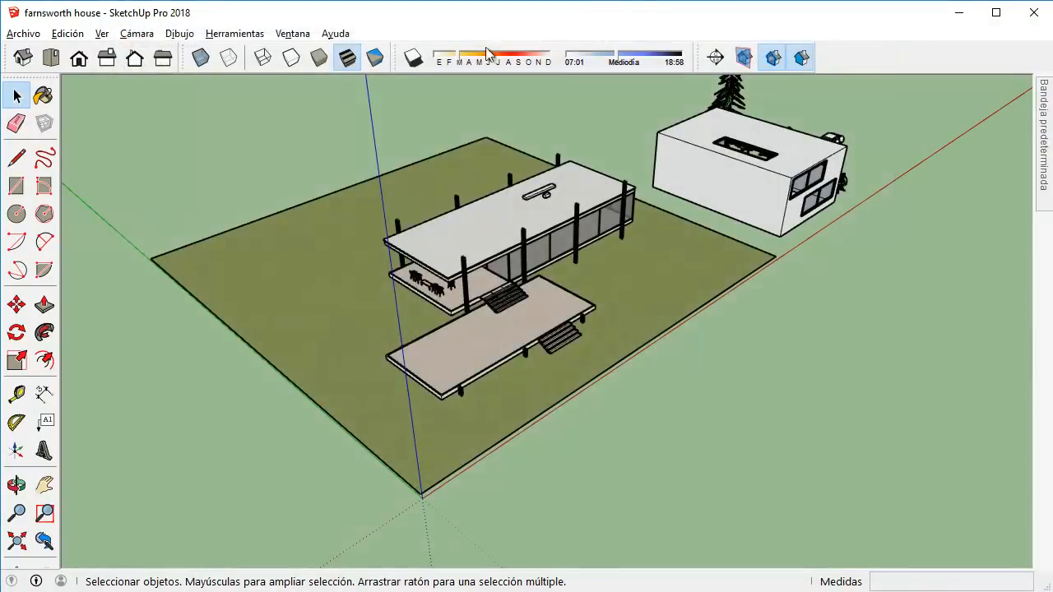
pyautogui.moveTo(485, 177); pyautogui.dragTo(559, 214, button='middle')
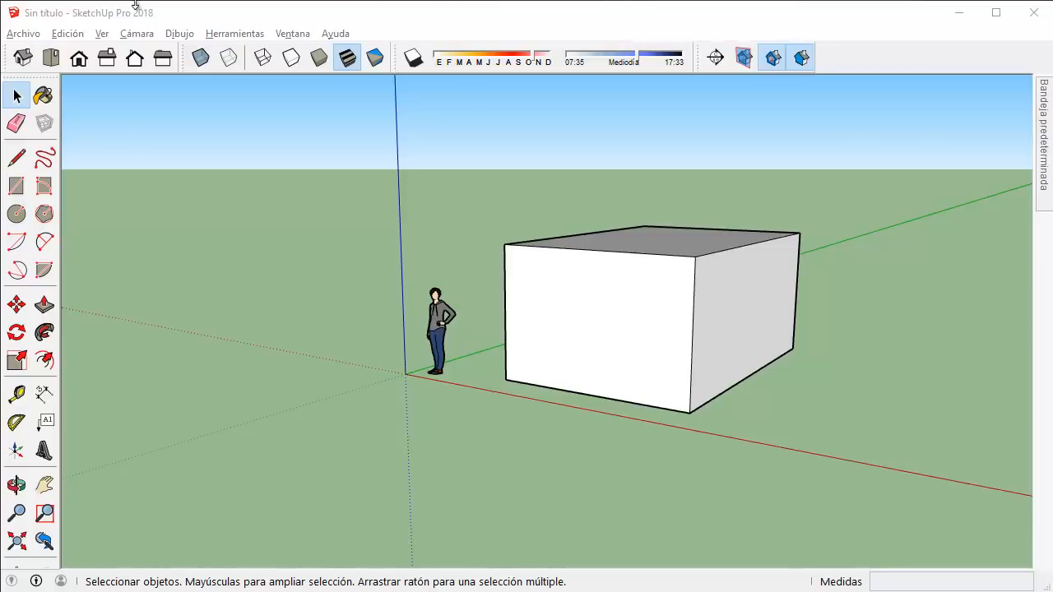
# Measure with the Tape Measure tool from the box's front upper-left corner, part way along the top edge and down the vertical edge.
pyautogui.click(17, 394)
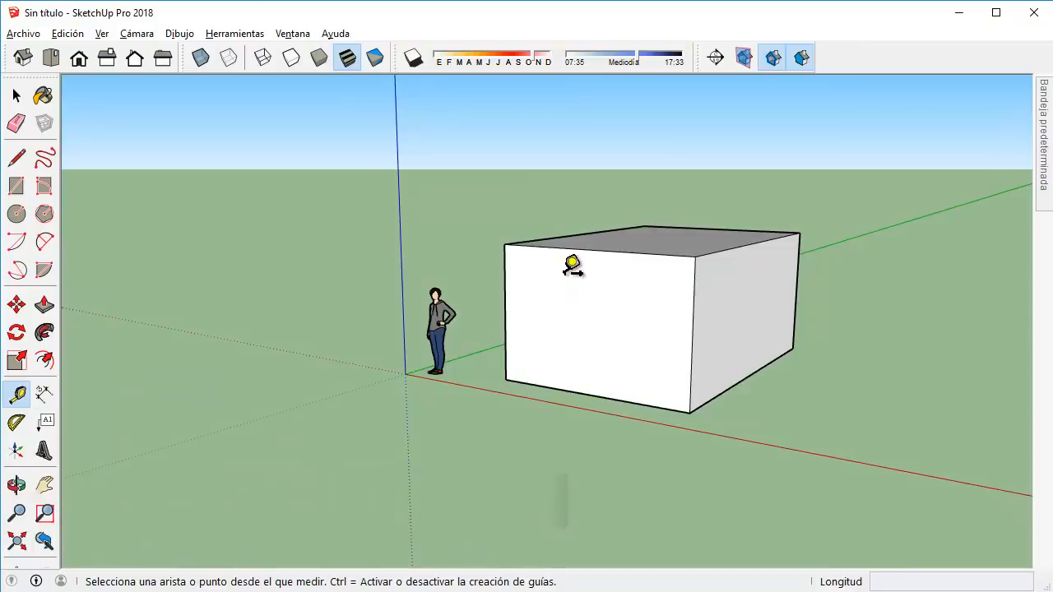
pyautogui.scroll(2, 574, 247)
pyautogui.scroll(1, 575, 240)
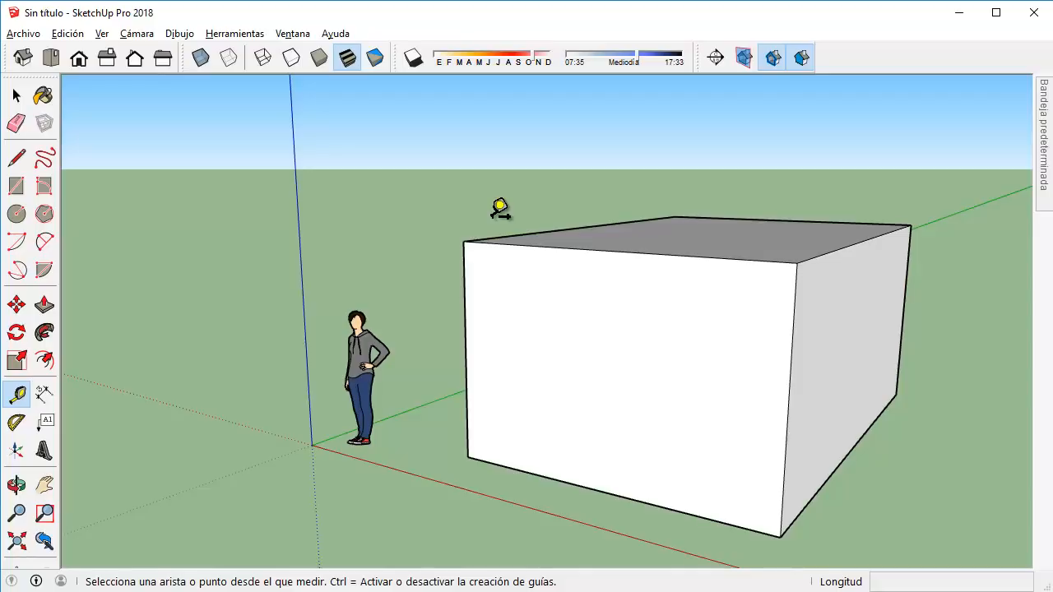
pyautogui.click(463, 241)
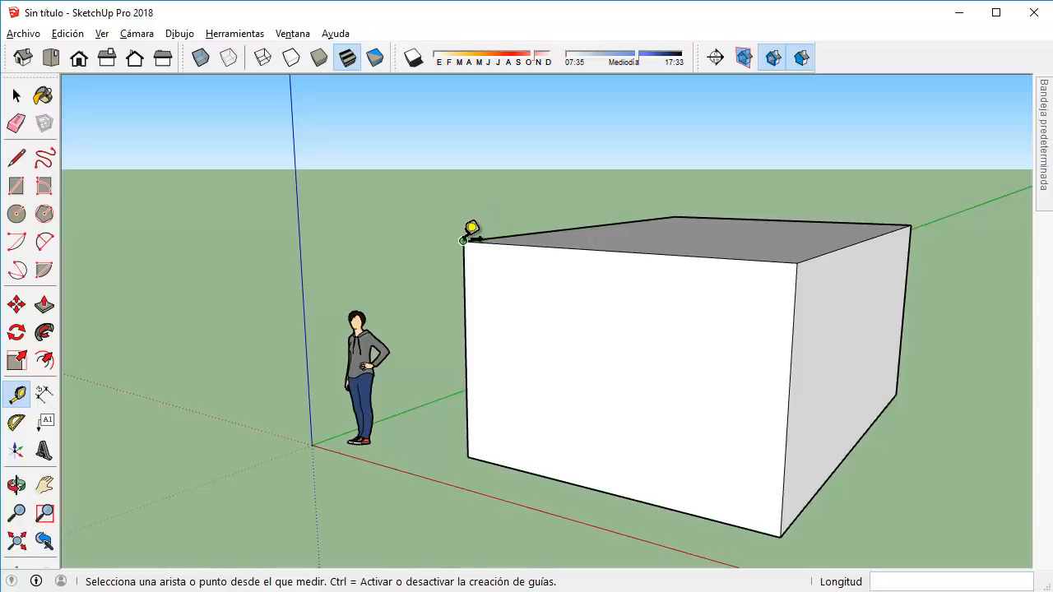
pyautogui.click(543, 243)
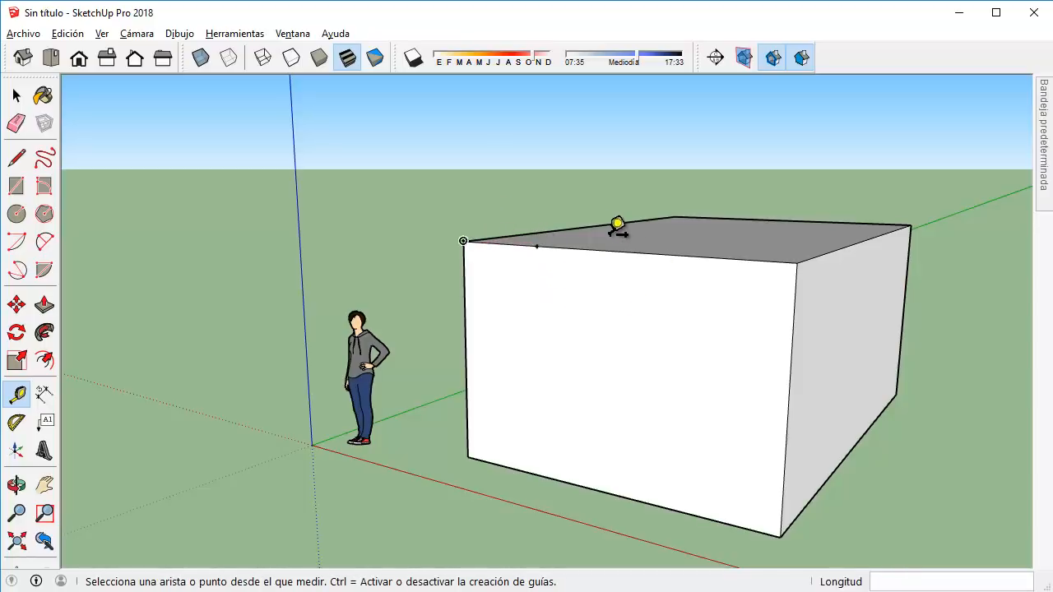
pyautogui.scroll(5, 550, 239)
pyautogui.scroll(-6, 549, 238)
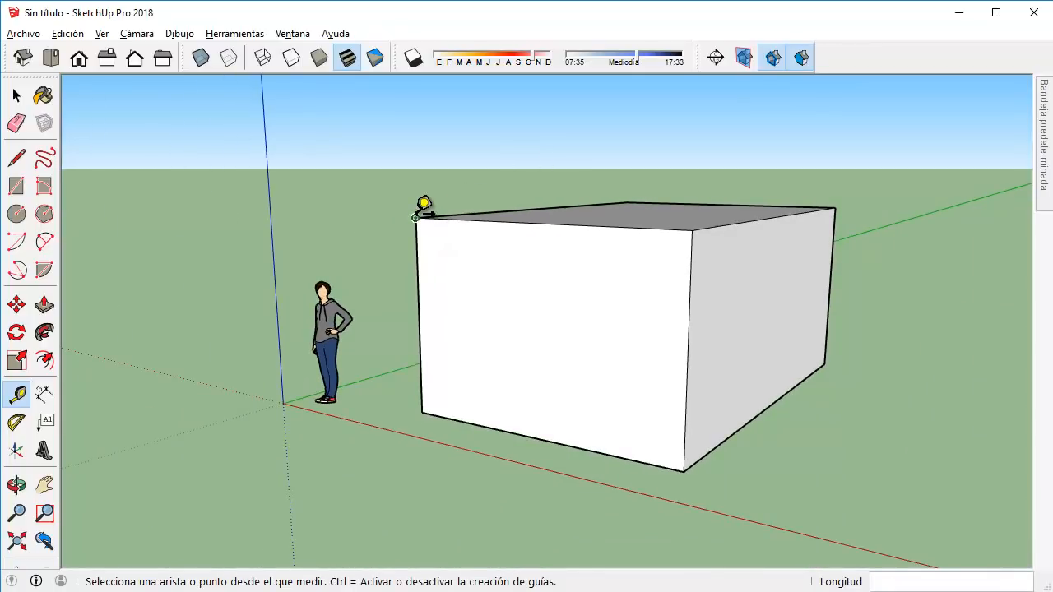
pyautogui.click(415, 217)
pyautogui.click(417, 265)
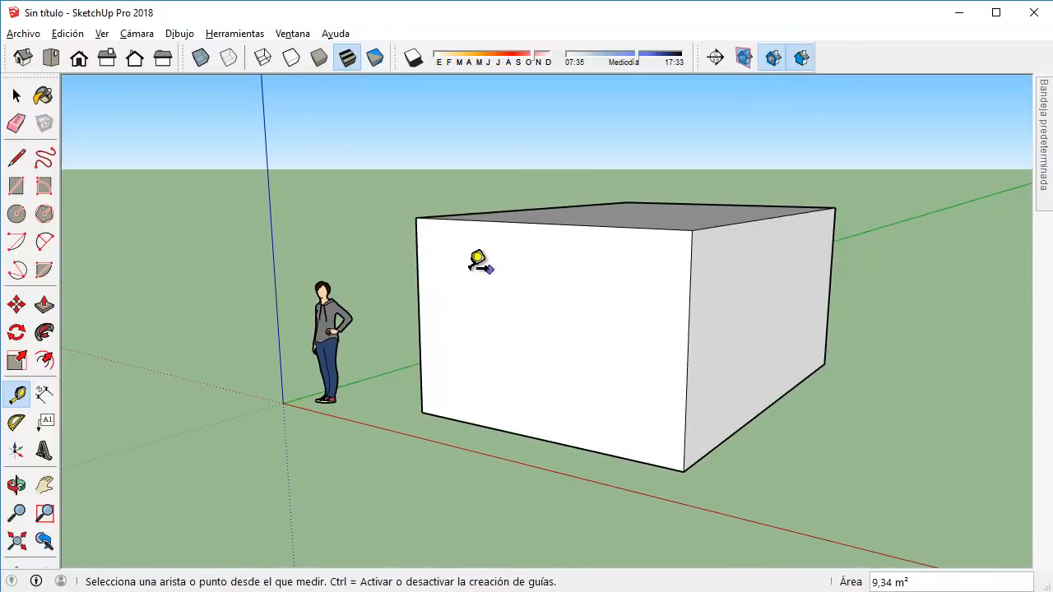
# Measure from the left vertical edge of the box to points on its front face, abandoning the last measurement.
pyautogui.click(417, 269)
pyautogui.click(478, 274)
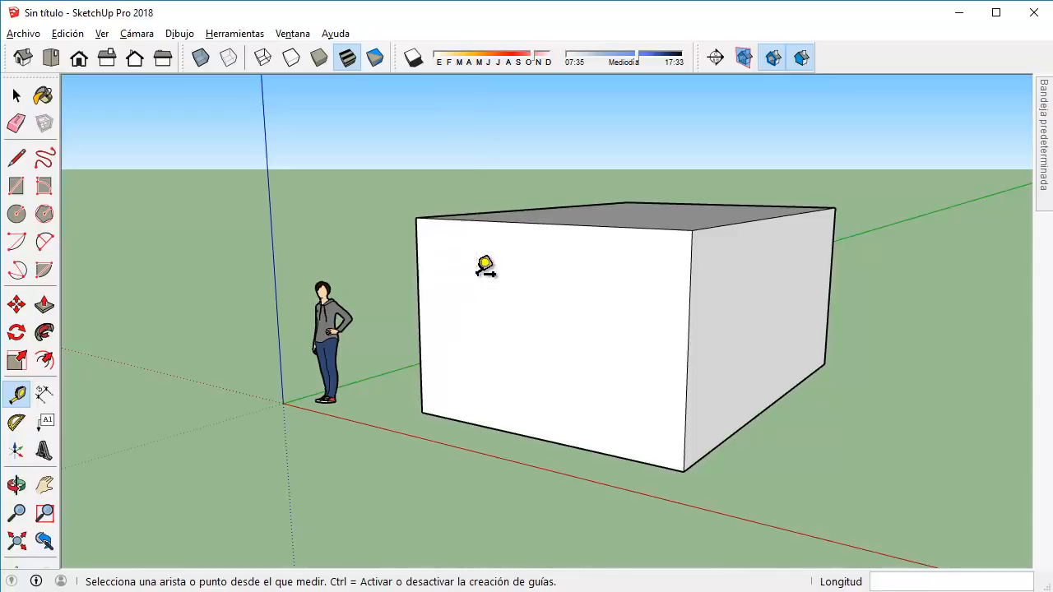
pyautogui.scroll(2, 430, 241)
pyautogui.click(417, 259)
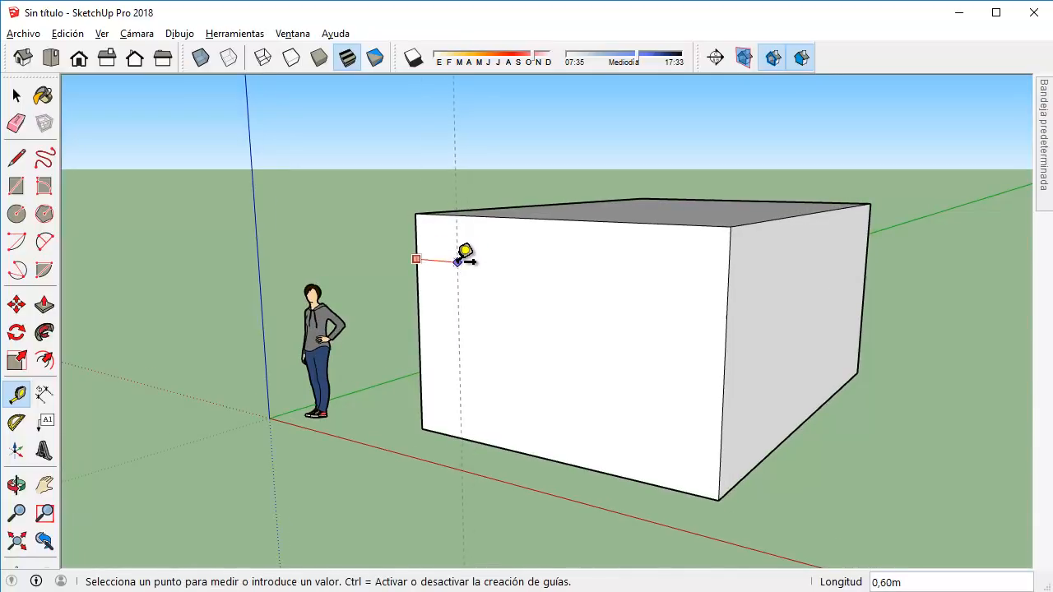
pyautogui.press('Escape')
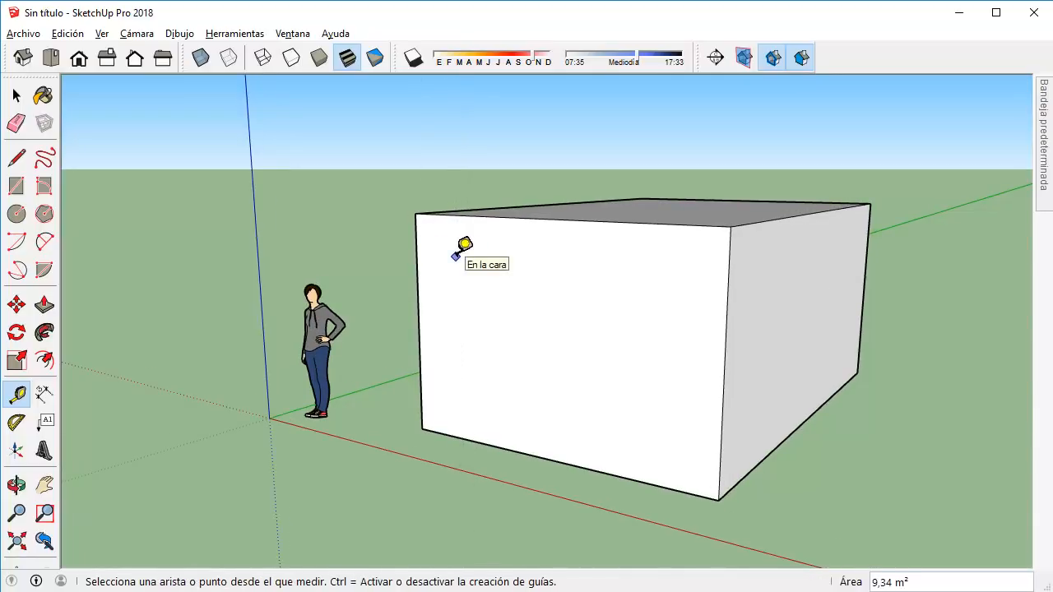
# Measure the full length of the top edge of the box's front face from corner to corner.
pyautogui.scroll(3, 453, 255)
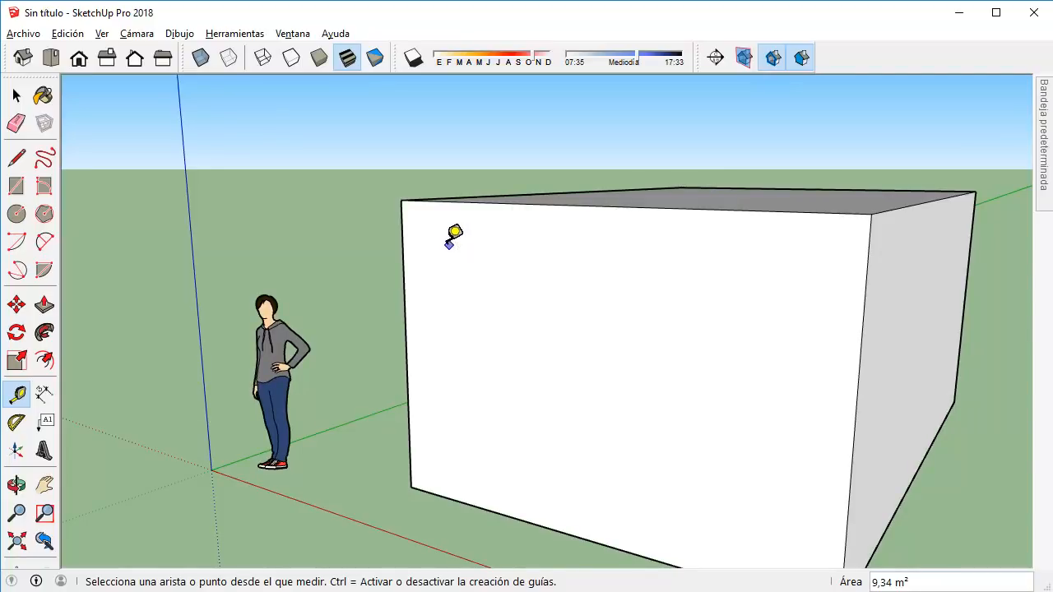
pyautogui.click(400, 200)
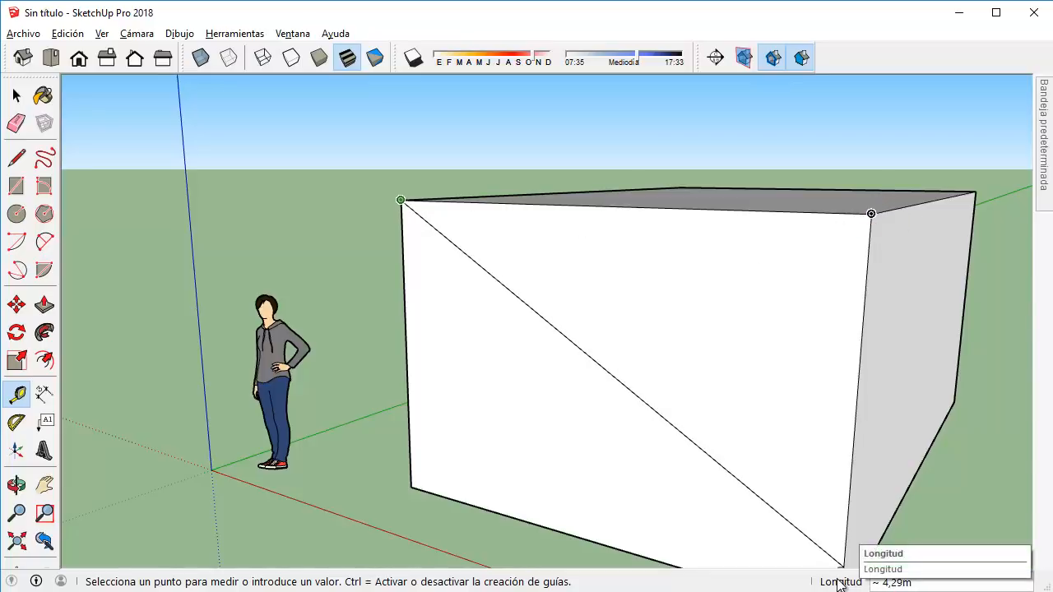
pyautogui.click(872, 212)
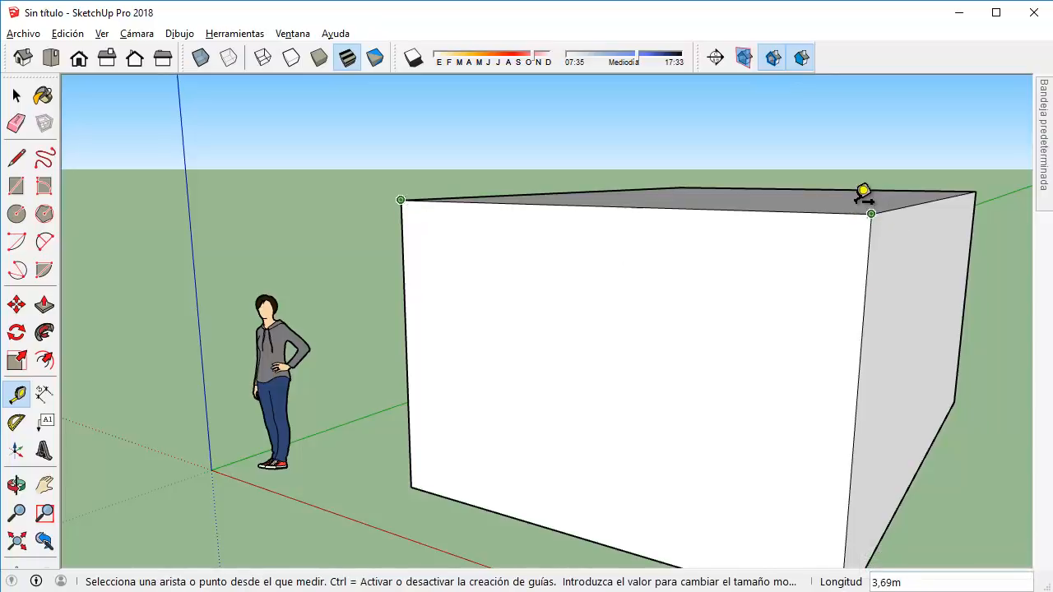
# Measure the top edge of the box's front face again, from the upper-left corner to the upper-right corner.
pyautogui.scroll(-1, 716, 313)
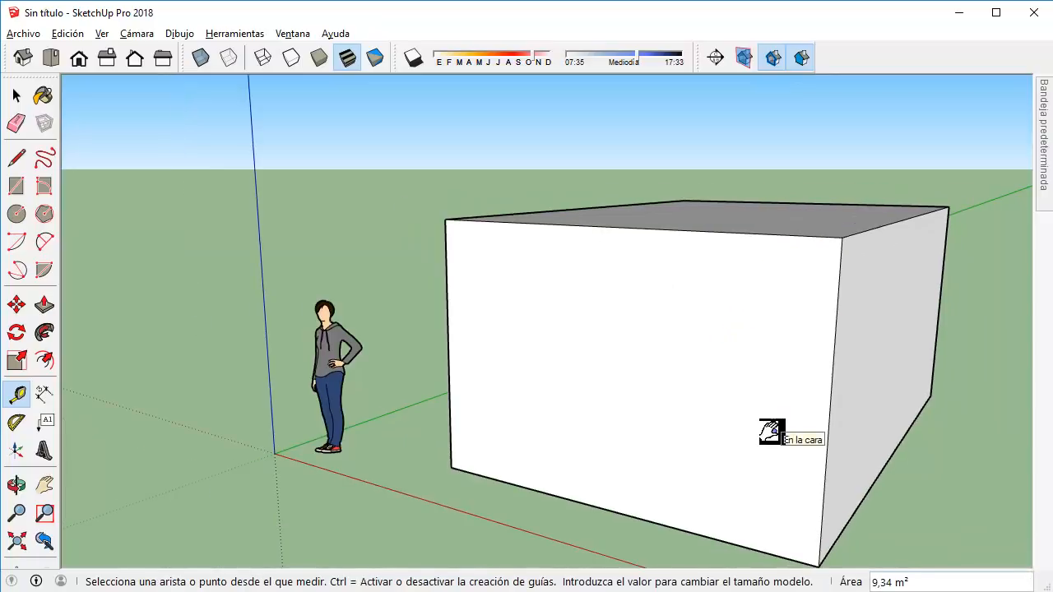
pyautogui.moveTo(764, 430); pyautogui.dragTo(766, 332, button='middle')
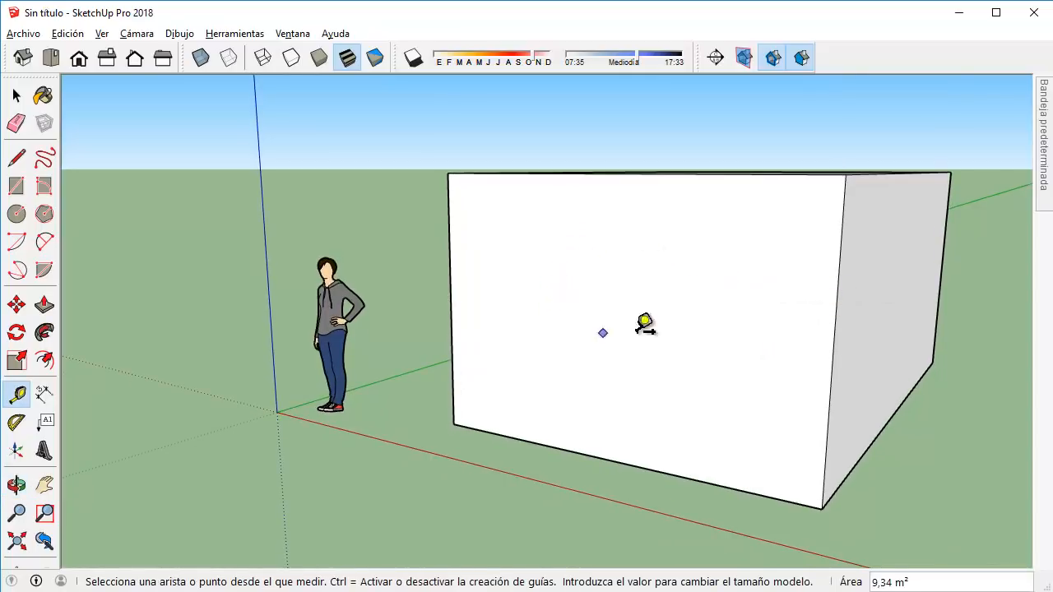
pyautogui.moveTo(616, 222); pyautogui.dragTo(607, 260, button='middle')
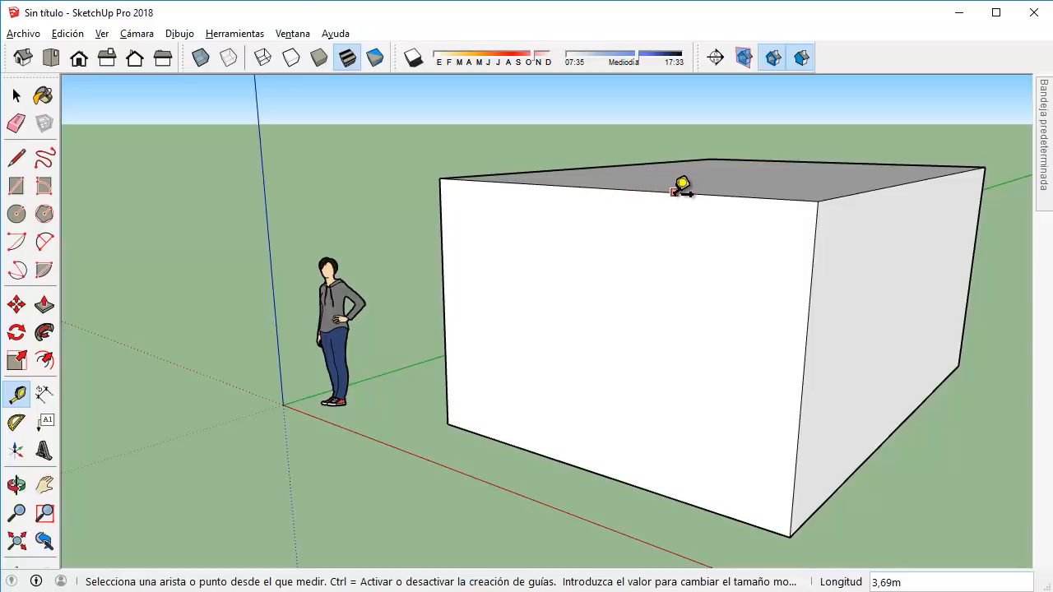
pyautogui.click(439, 178)
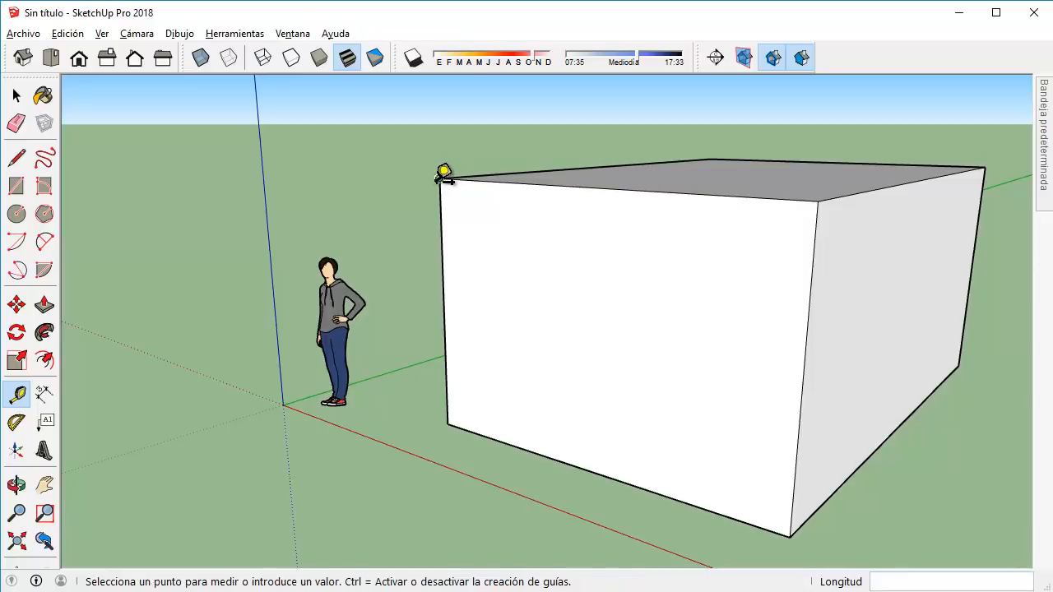
pyautogui.click(817, 200)
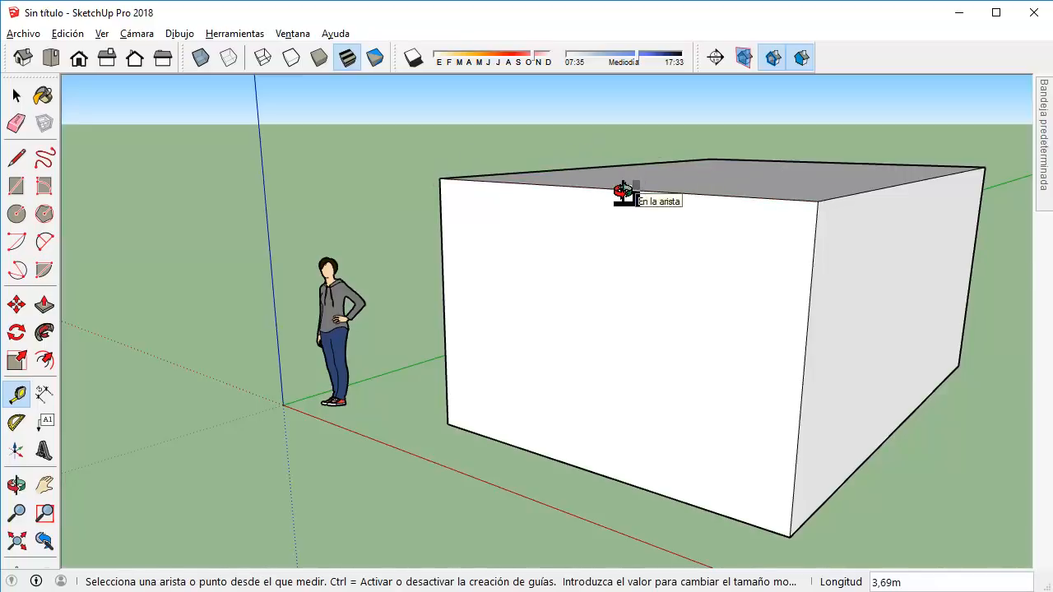
# Inspect the lengths of the box's edges and the areas of its faces with the Tape Measure tool.
pyautogui.moveTo(624, 192); pyautogui.dragTo(579, 215, button='middle')
pyautogui.scroll(-1, 580, 215)
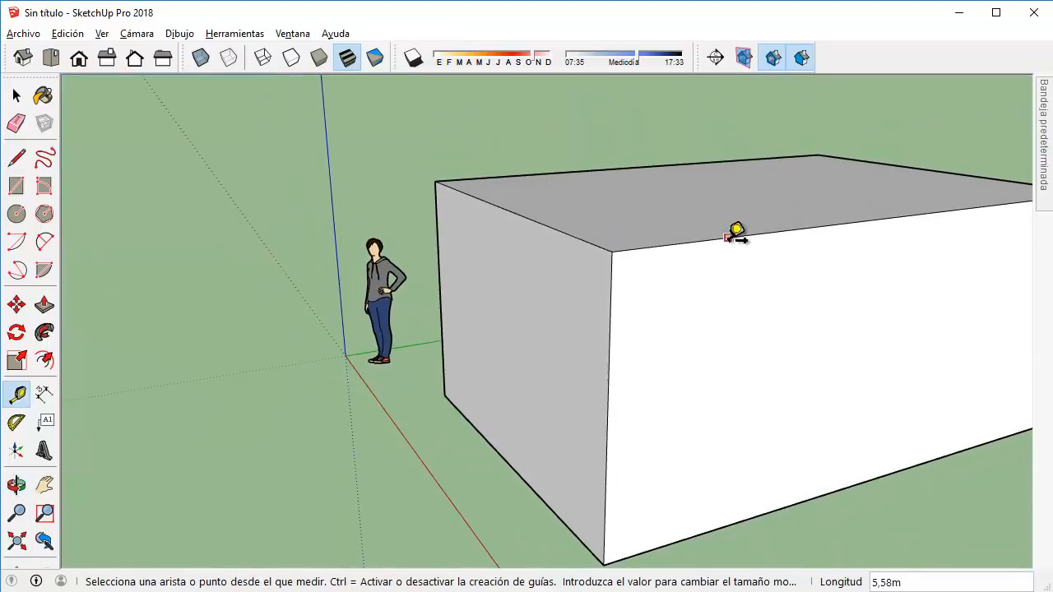
pyautogui.scroll(-2, 736, 247)
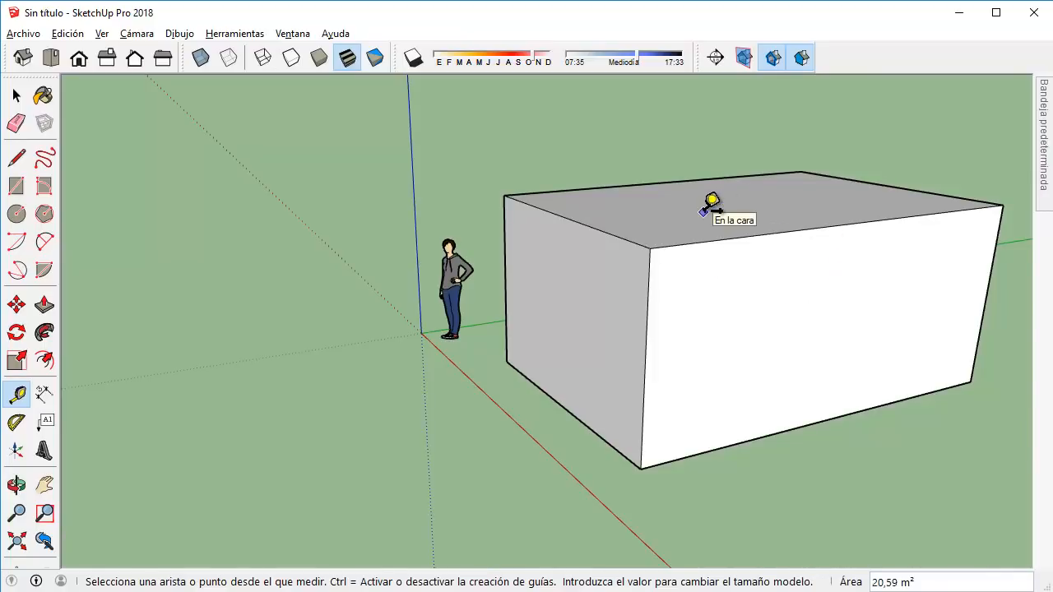
pyautogui.moveTo(703, 212); pyautogui.dragTo(924, 224, button='middle')
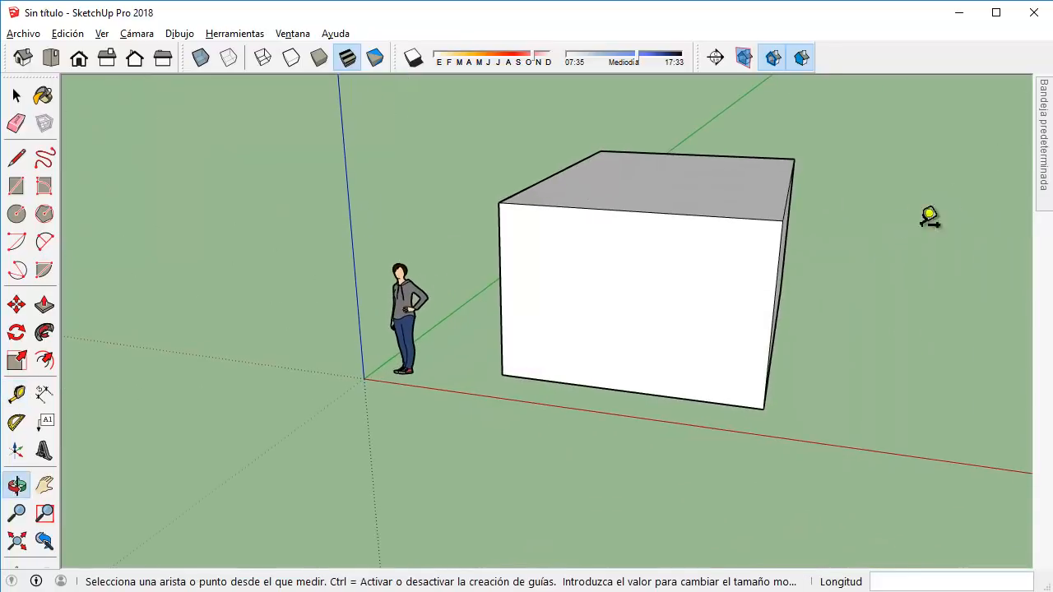
pyautogui.scroll(-1, 738, 297)
pyautogui.moveTo(670, 344); pyautogui.dragTo(640, 329, button='middle')
pyautogui.scroll(1, 641, 329)
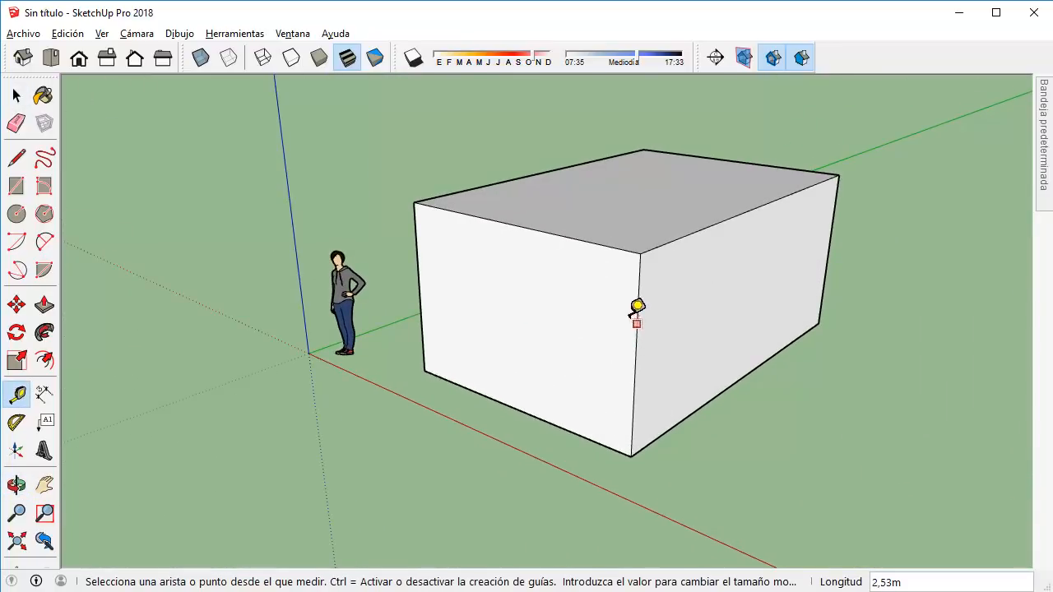
pyautogui.scroll(2, 426, 239)
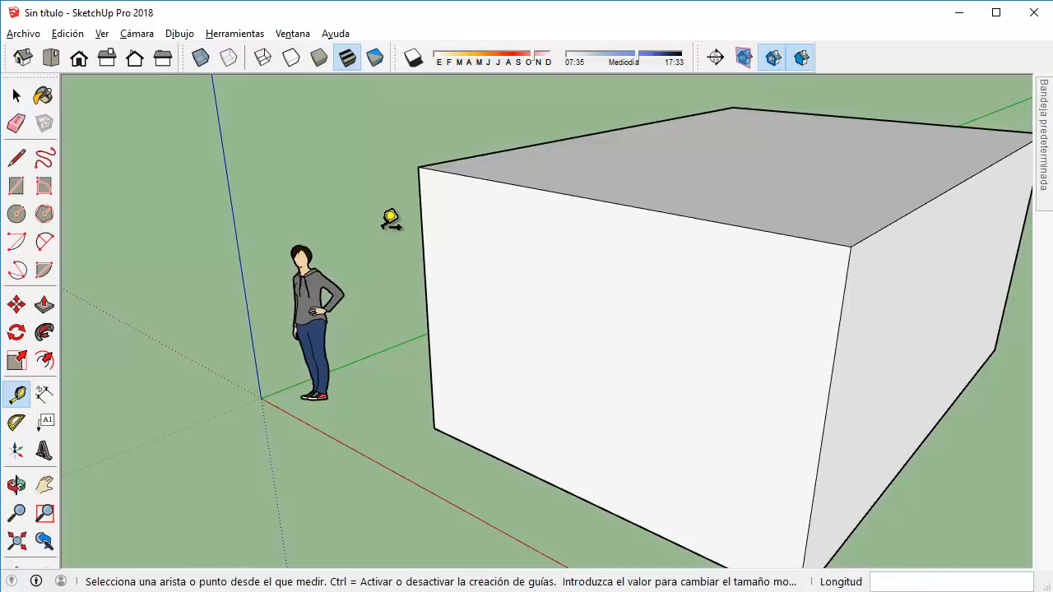
pyautogui.click(421, 201)
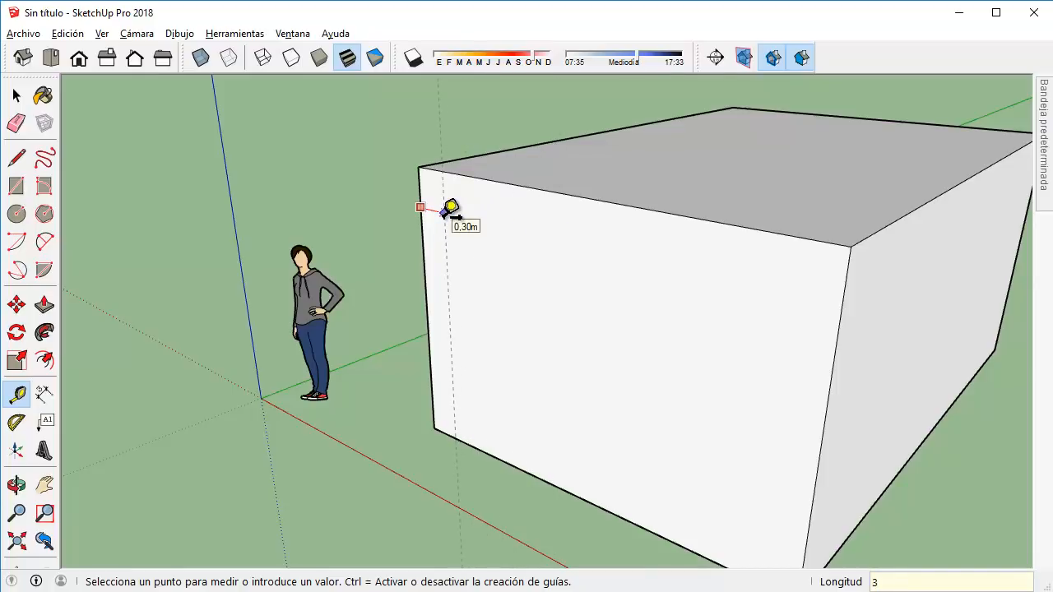
pyautogui.click(445, 212)
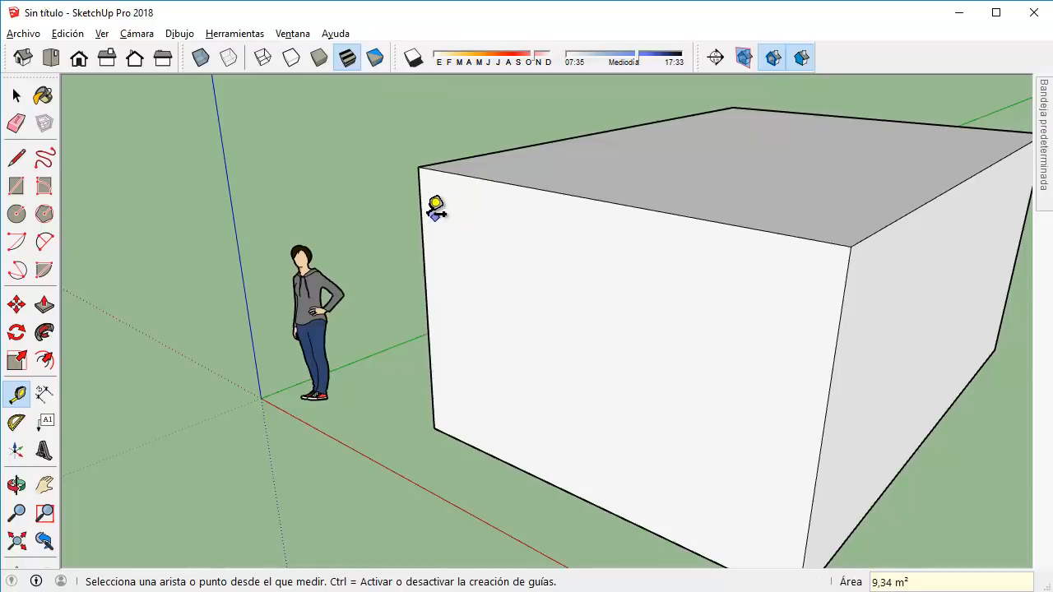
# Place two vertical guides on the box's front face, each 0.3 m inward from its left and right edges.
pyautogui.scroll(1, 427, 205)
pyautogui.click(420, 209)
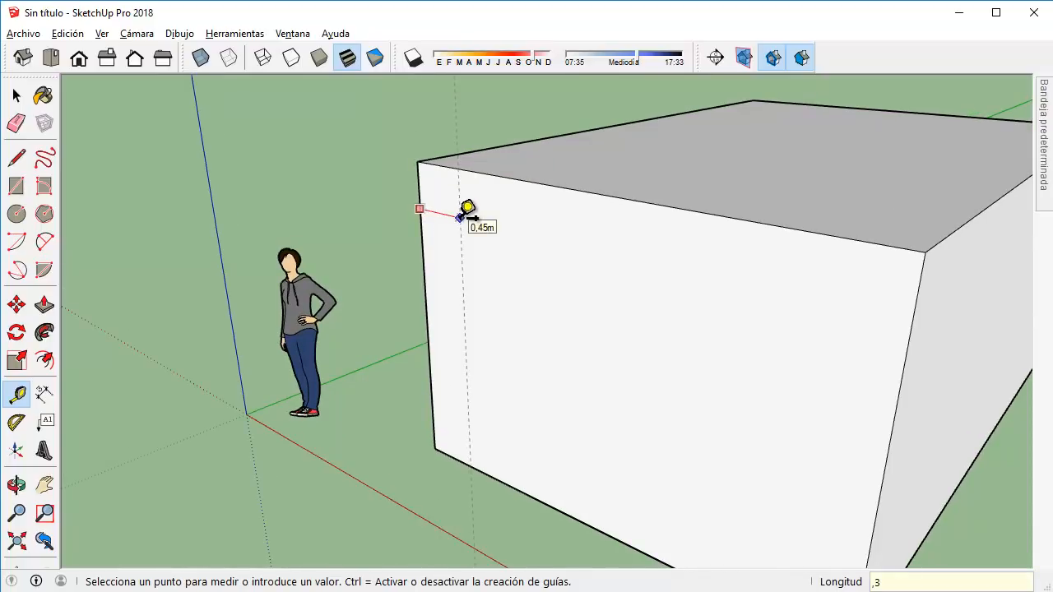
pyautogui.press('Return')
pyautogui.scroll(-2, 467, 211)
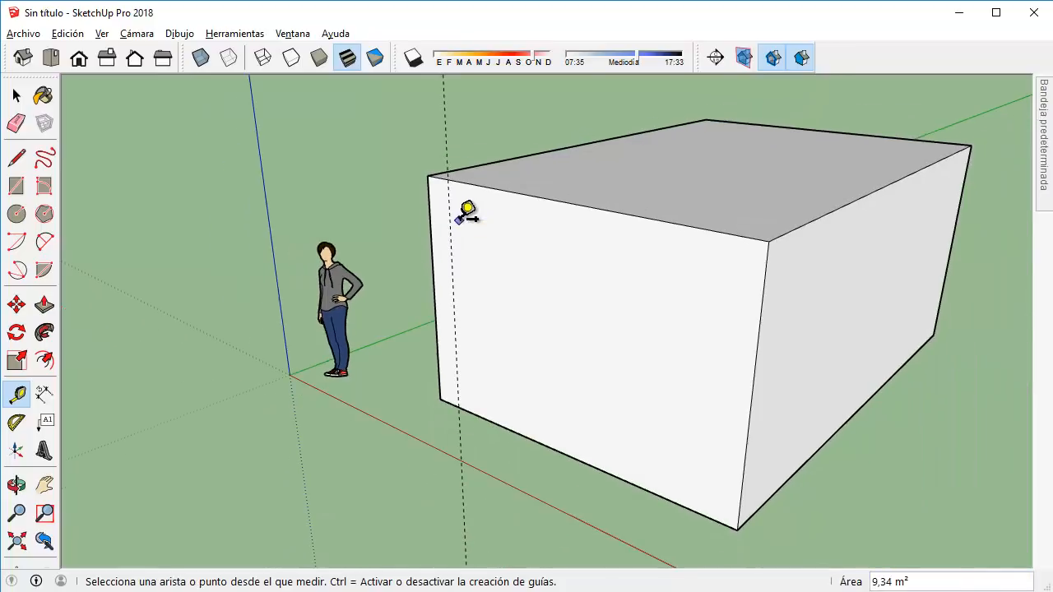
pyautogui.click(764, 282)
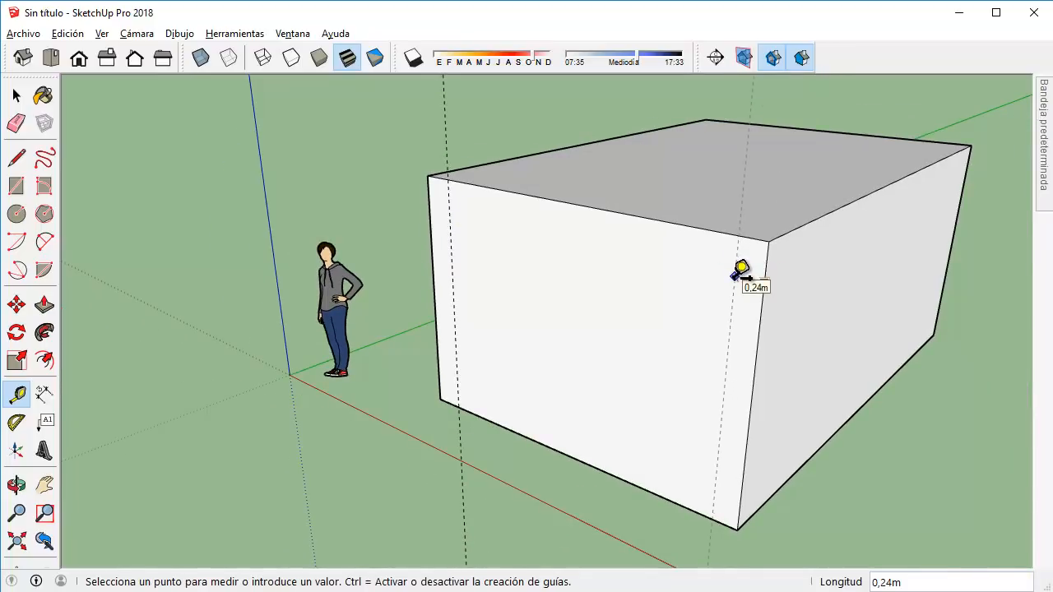
pyautogui.write(',3')
pyautogui.press('Return')
# Place a horizontal guide on the front face 0.5 m below its top edge.
pyautogui.scroll(-2, 677, 318)
pyautogui.moveTo(677, 317); pyautogui.dragTo(728, 172, button='middle')
pyautogui.click(723, 182)
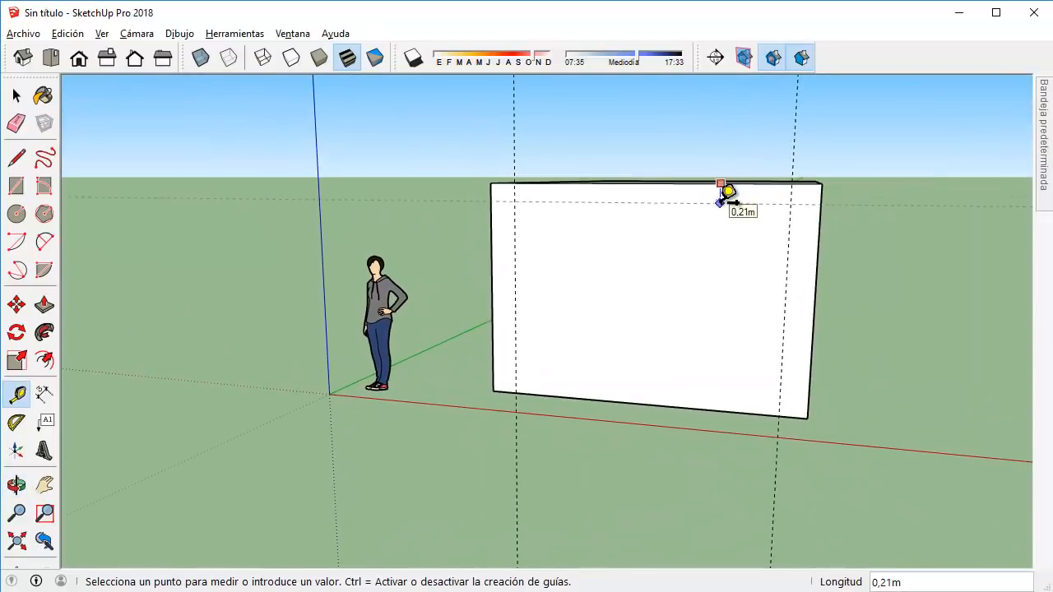
pyautogui.press('Return')
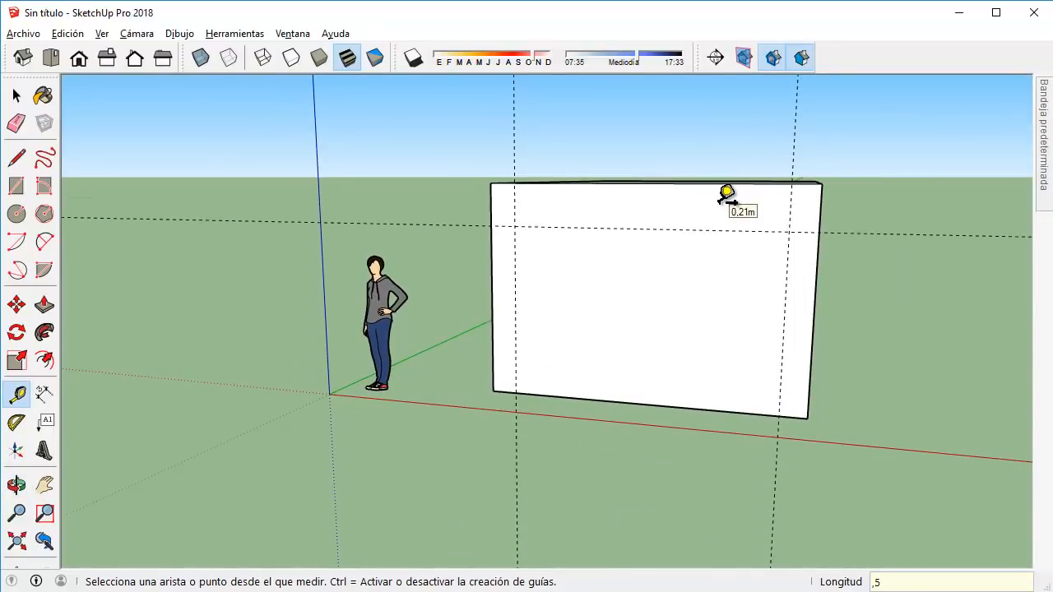
# Try to place a guide offset 0.5 m from the front face's bottom edge.
pyautogui.click(692, 408)
pyautogui.write(',5')
pyautogui.press('Return')
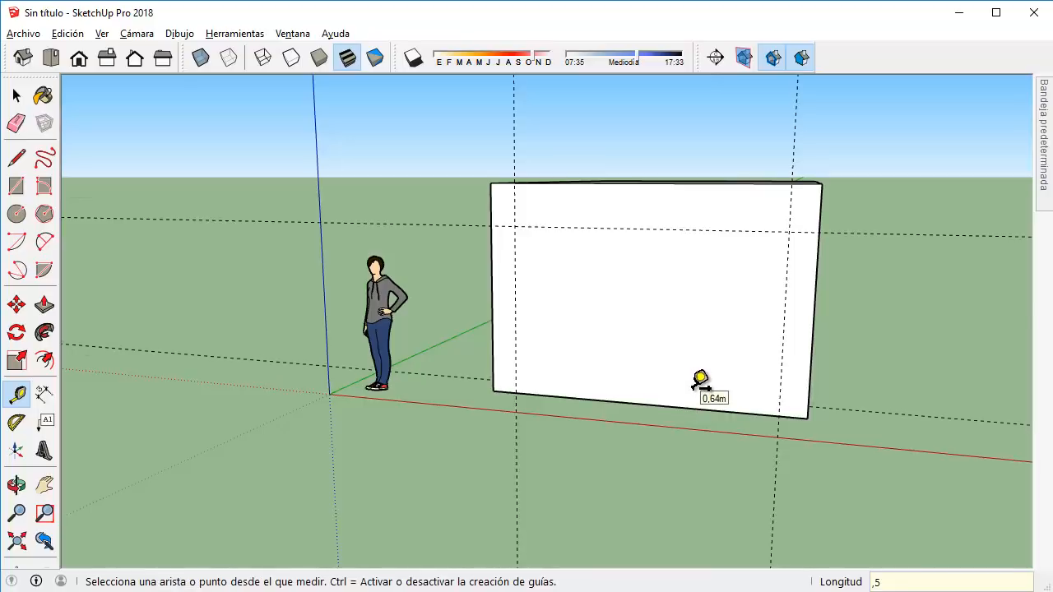
# Place a horizontal guide on the front face 0.5 m above its bottom edge.
pyautogui.moveTo(658, 390); pyautogui.dragTo(575, 400, button='middle')
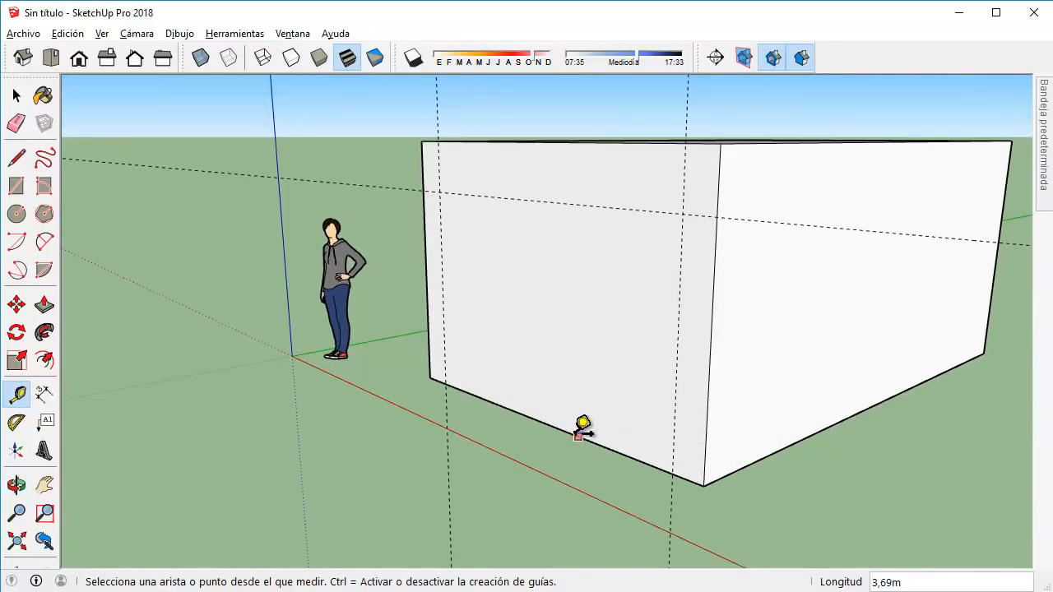
pyautogui.click(575, 433)
pyautogui.write(',5')
pyautogui.press('Return')
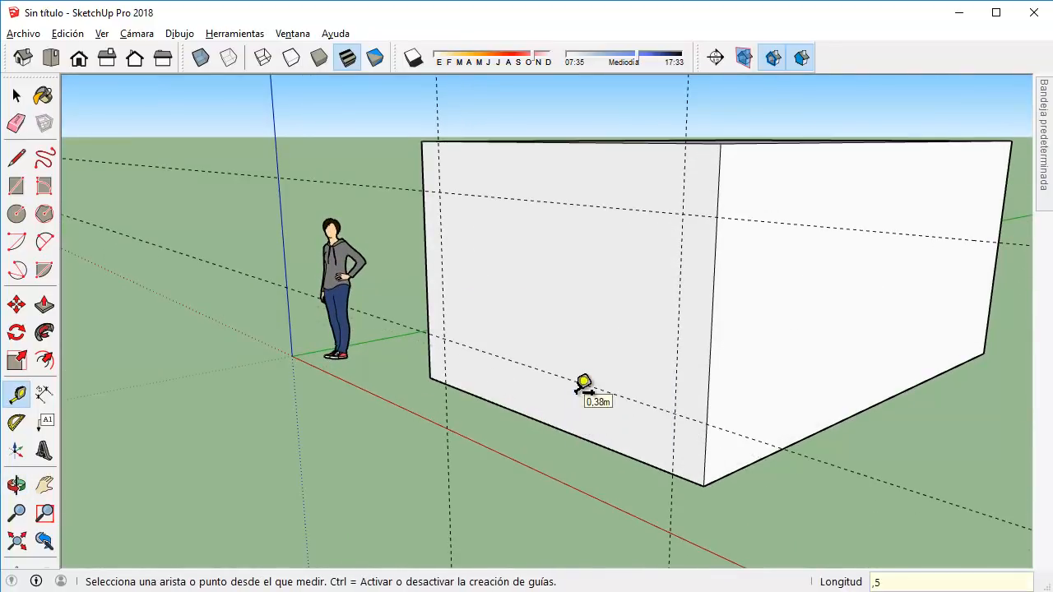
pyautogui.click(16, 97)
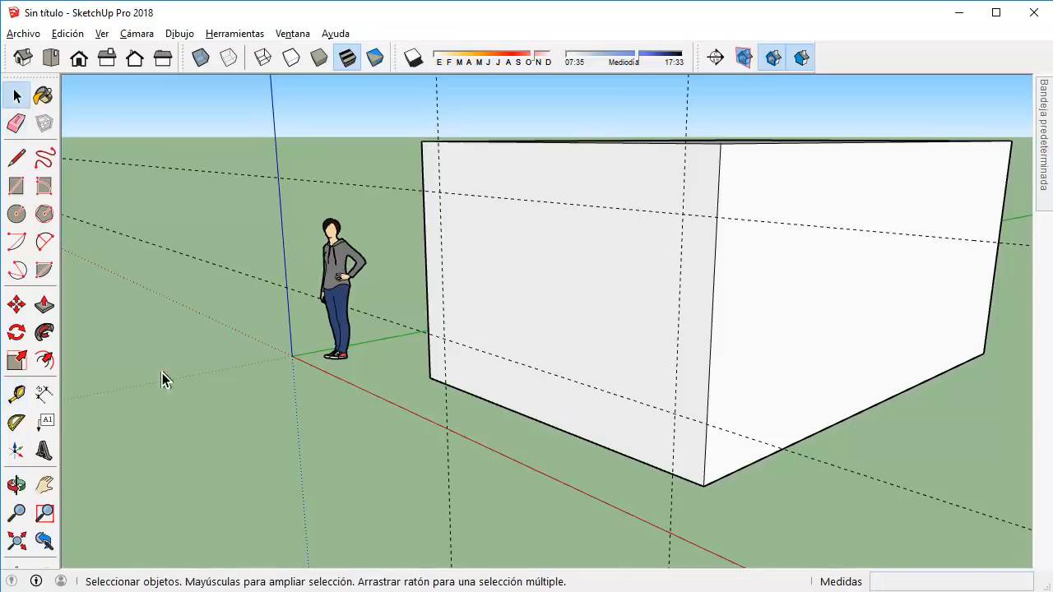
# Draw a rectangle of about 3.09 by 1.53 m on the front face between opposite intersections of the four guides.
pyautogui.moveTo(490, 369)
pyautogui.mouseDown(button='middle')
pyautogui.moveTo(553, 406)
pyautogui.moveTo(917, 376)
pyautogui.moveTo(945, 395)
pyautogui.moveTo(653, 403)
pyautogui.moveTo(358, 367)
pyautogui.moveTo(307, 308)
pyautogui.moveTo(331, 343)
pyautogui.moveTo(561, 395)
pyautogui.moveTo(510, 386)
pyautogui.mouseUp(button='middle')
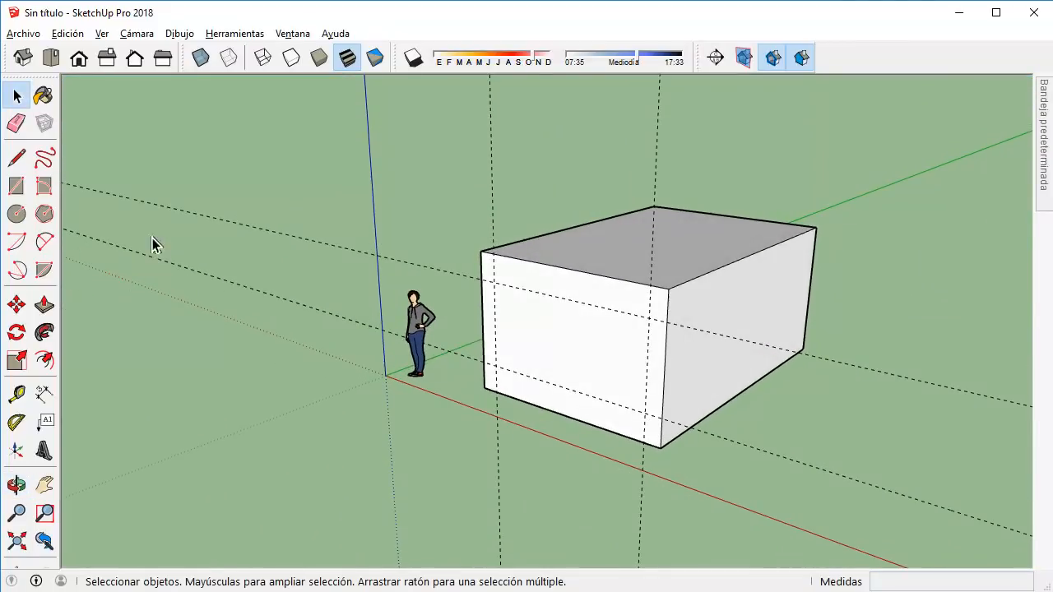
pyautogui.click(15, 186)
pyautogui.scroll(1, 491, 299)
pyautogui.click(511, 282)
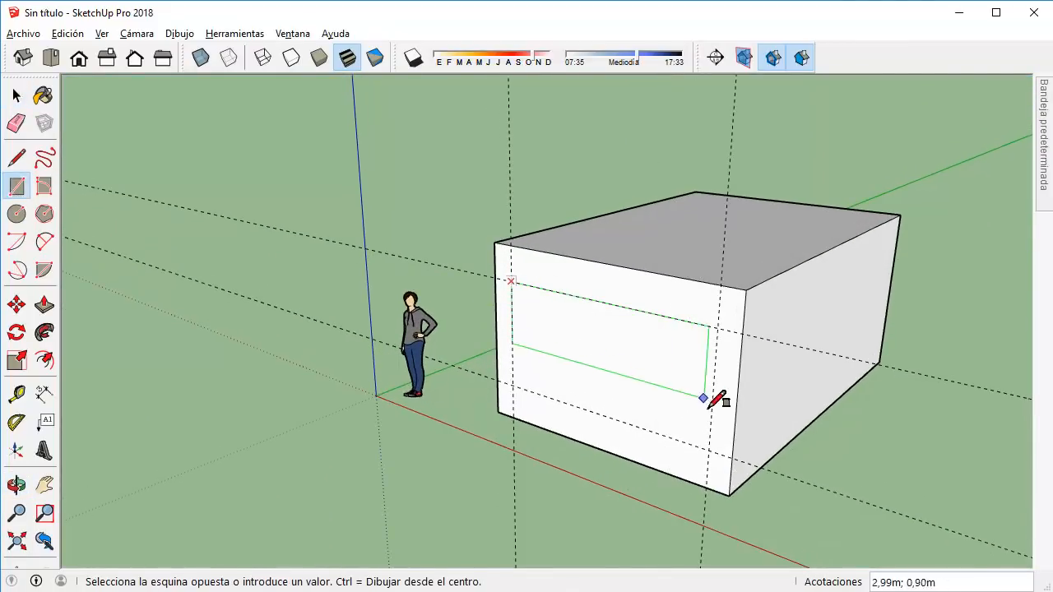
pyautogui.click(709, 450)
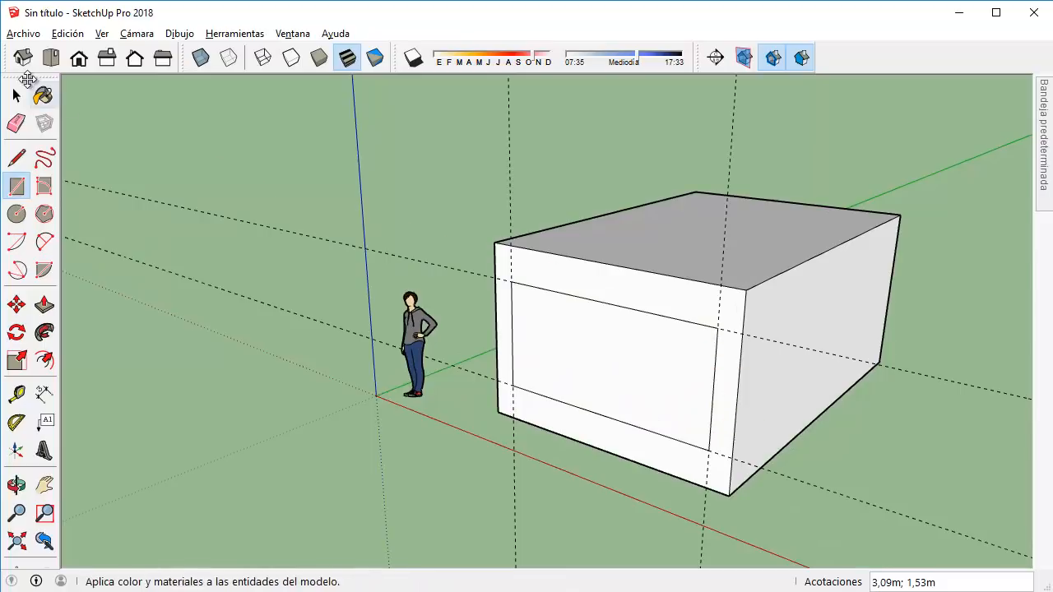
# Push the guided rectangle on the front face about 0.25 m into the box with Push/Pull.
pyautogui.press('p')
pyautogui.click(622, 399)
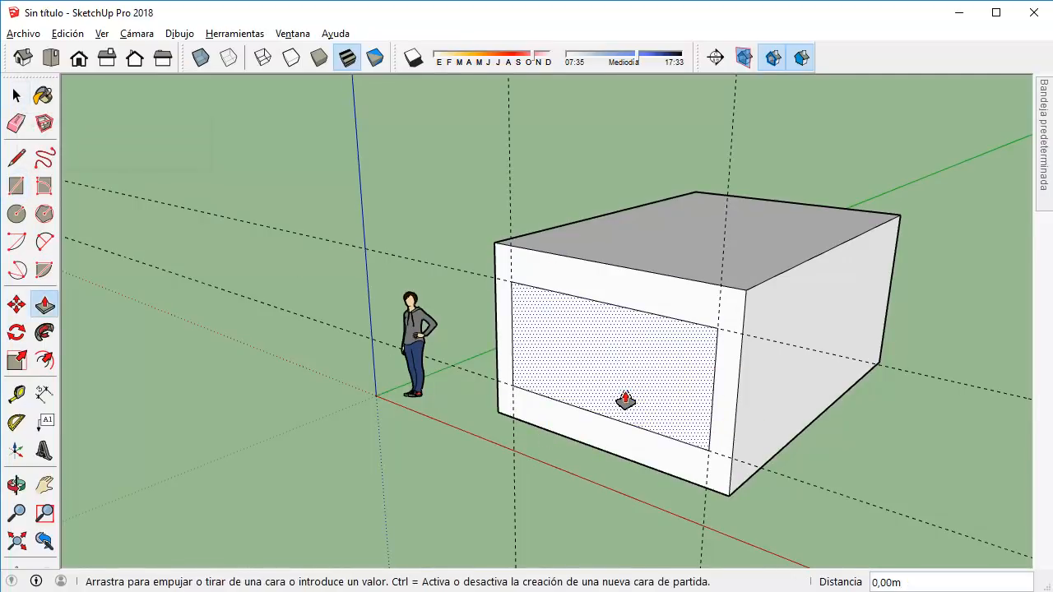
pyautogui.moveTo(590, 394); pyautogui.dragTo(458, 413, button='middle')
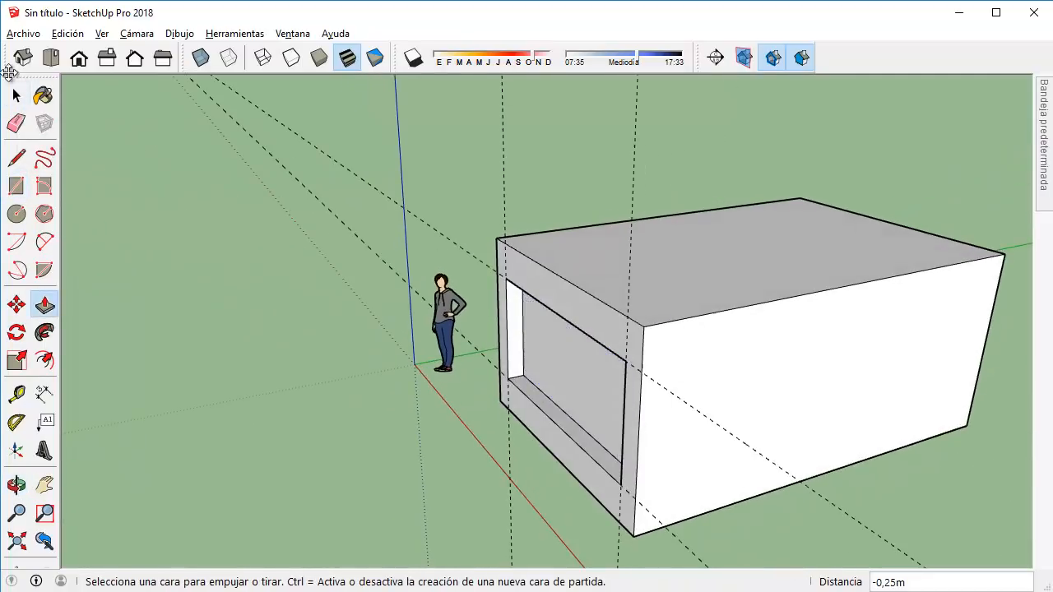
pyautogui.click(16, 96)
# Try to extend a guide across the box's side face from the upper guide's intersection with the front corner edge.
pyautogui.click(15, 393)
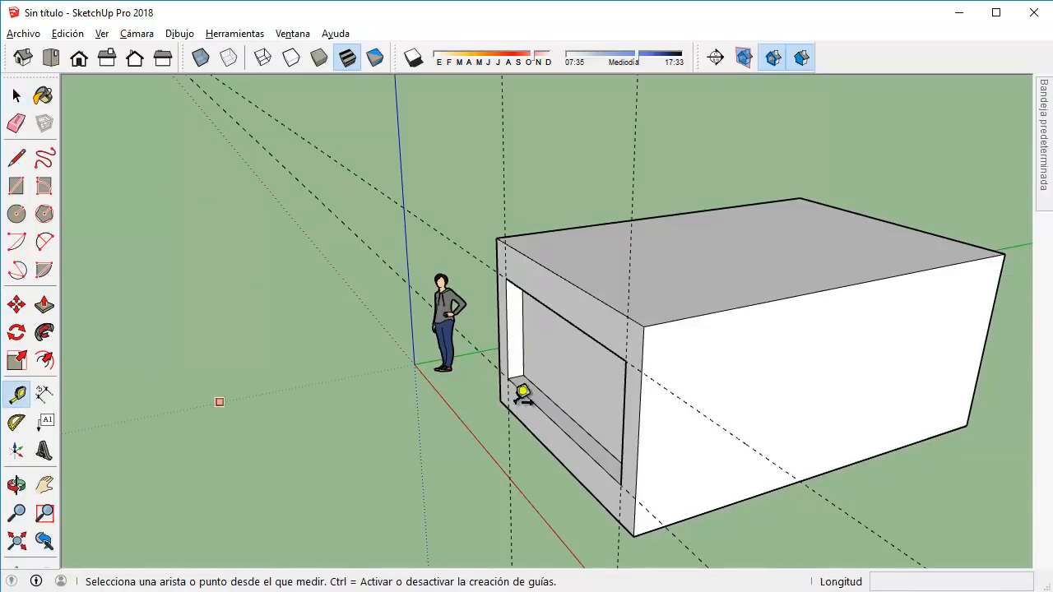
pyautogui.click(640, 372)
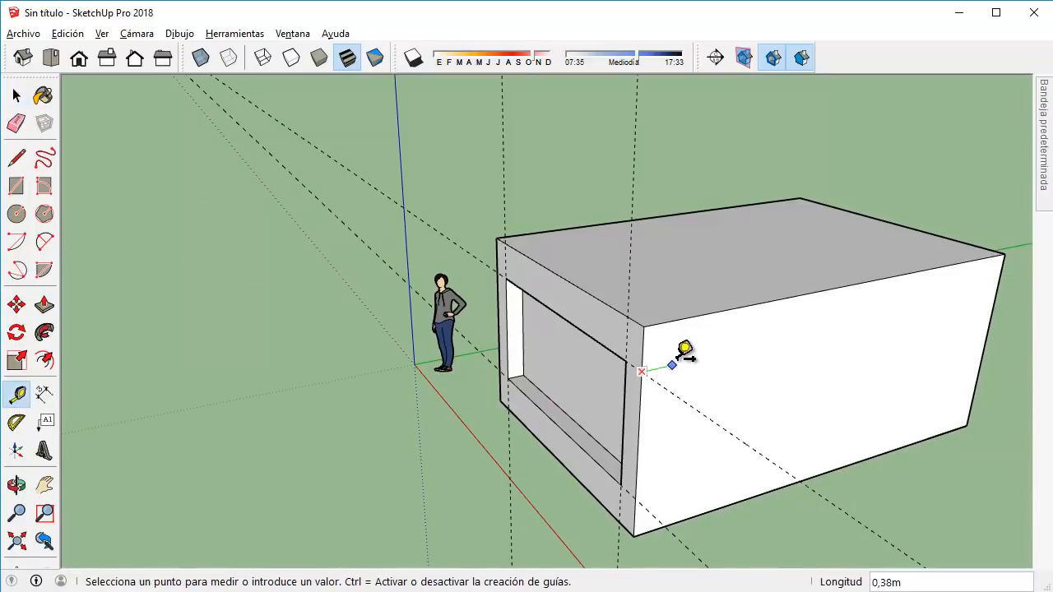
pyautogui.click(706, 356)
pyautogui.scroll(-1, 704, 360)
pyautogui.scroll(1, 705, 360)
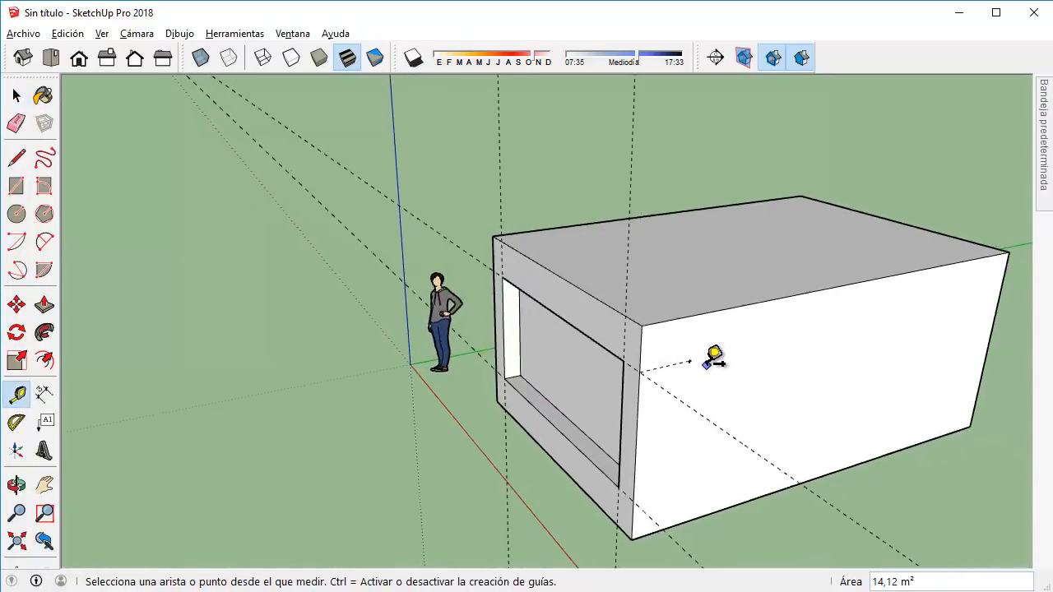
# Place two horizontal guides on the long side face, parallel to its top edge and level with the front face's horizontal guides.
pyautogui.moveTo(712, 357); pyautogui.dragTo(618, 378, button='middle')
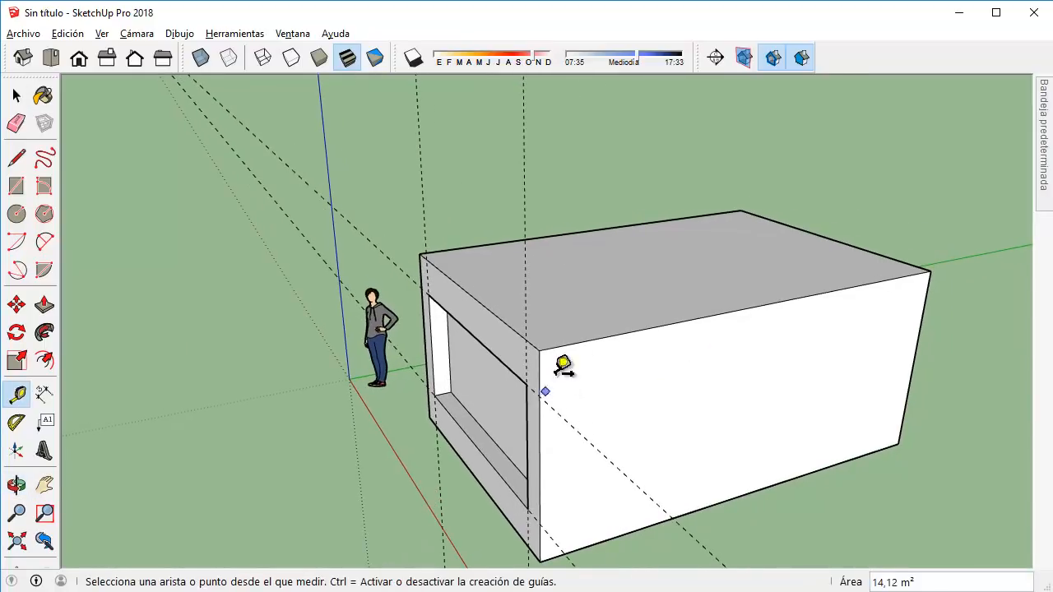
pyautogui.click(565, 345)
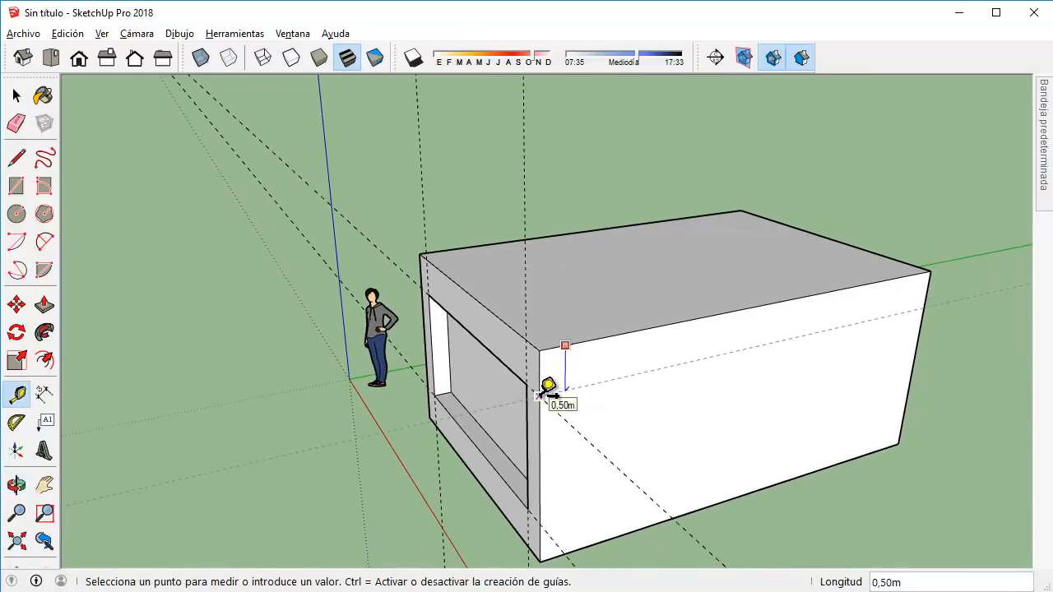
pyautogui.click(549, 386)
pyautogui.moveTo(581, 420); pyautogui.dragTo(586, 360, button='middle')
pyautogui.click(593, 279)
pyautogui.click(556, 452)
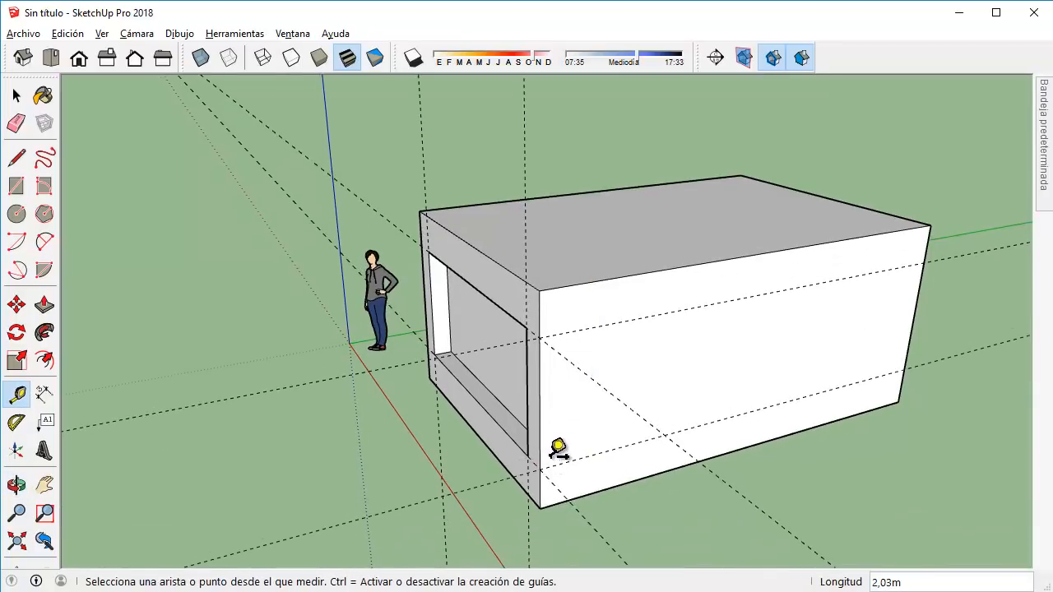
# Place two vertical guides on the long side face, each offset 0.5 m inward from one of its vertical end edges.
pyautogui.scroll(-1, 607, 395)
pyautogui.moveTo(607, 395); pyautogui.dragTo(646, 289, button='middle')
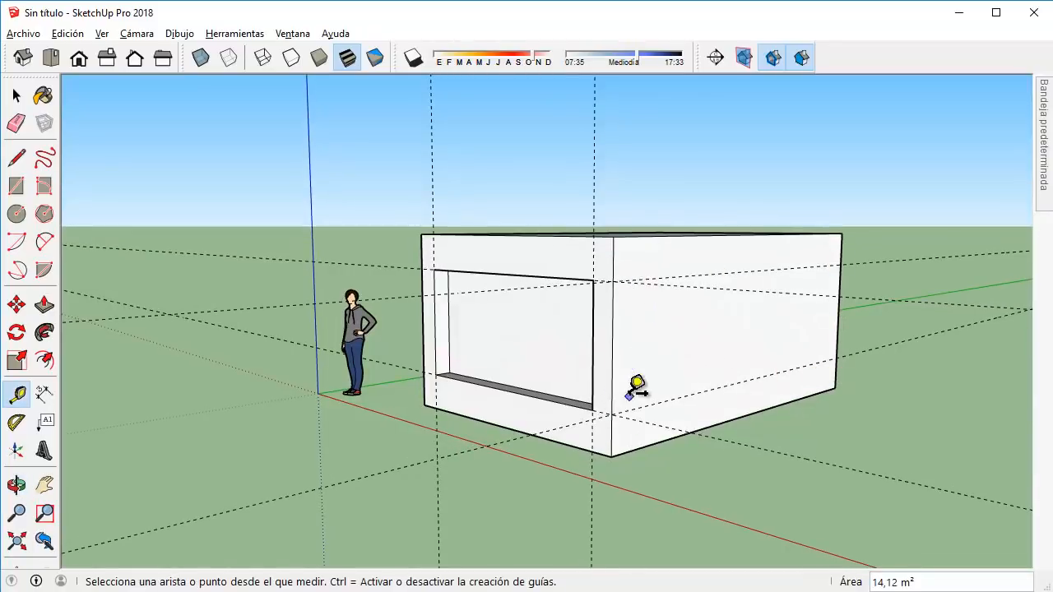
pyautogui.moveTo(630, 332); pyautogui.dragTo(482, 338, button='middle')
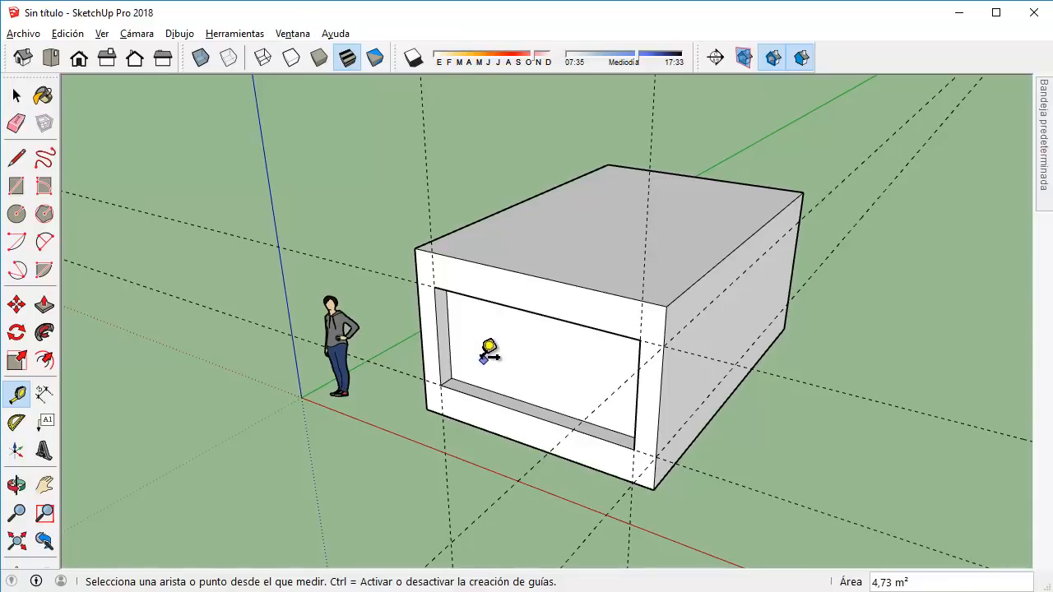
pyautogui.moveTo(557, 353); pyautogui.dragTo(470, 301, button='middle')
pyautogui.click(445, 281)
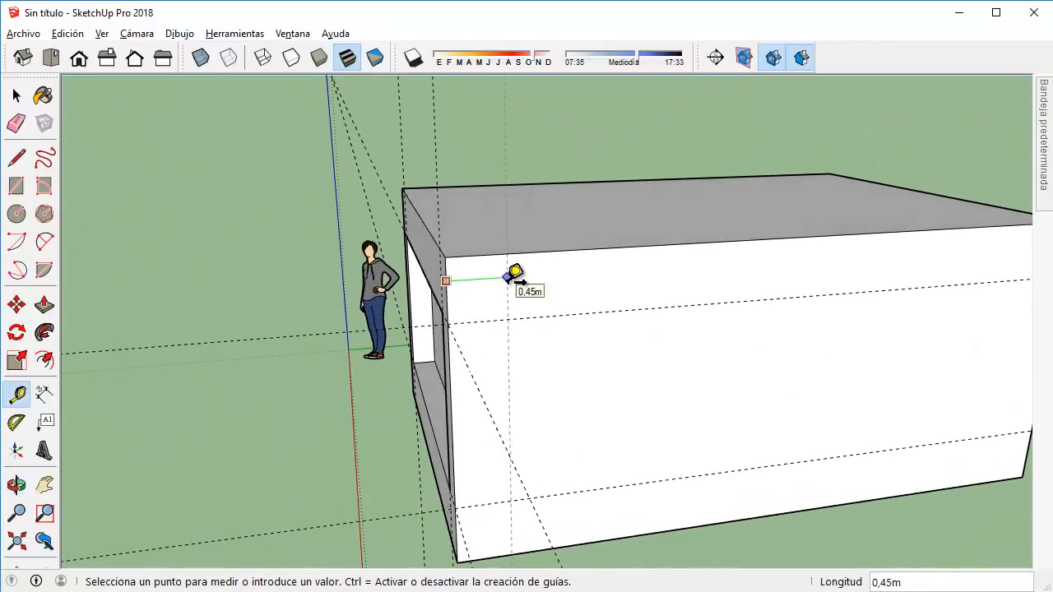
pyautogui.write(',5')
pyautogui.press('Return')
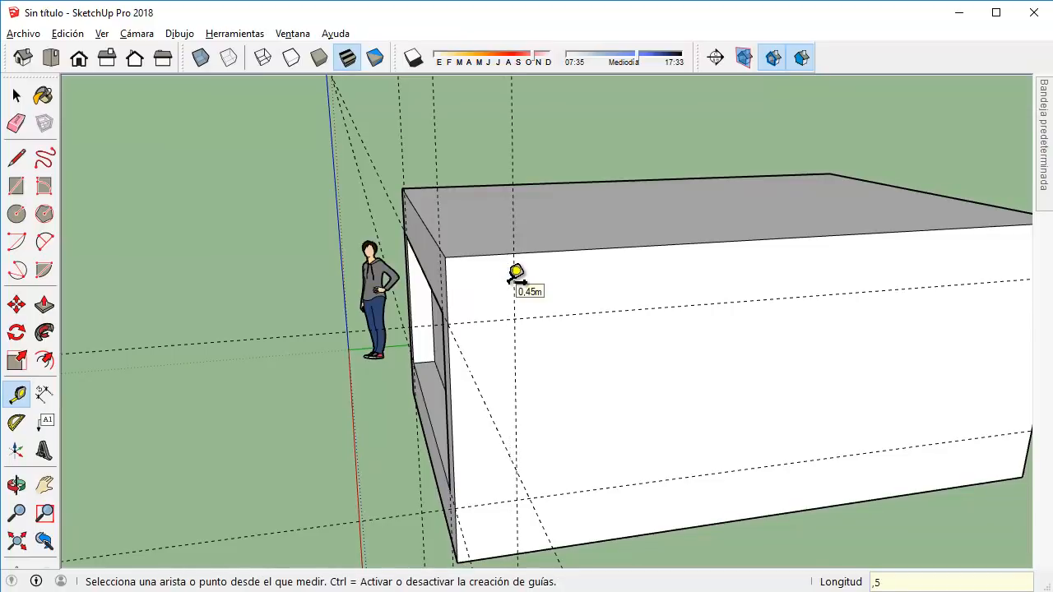
pyautogui.moveTo(523, 274); pyautogui.dragTo(874, 271, button='middle')
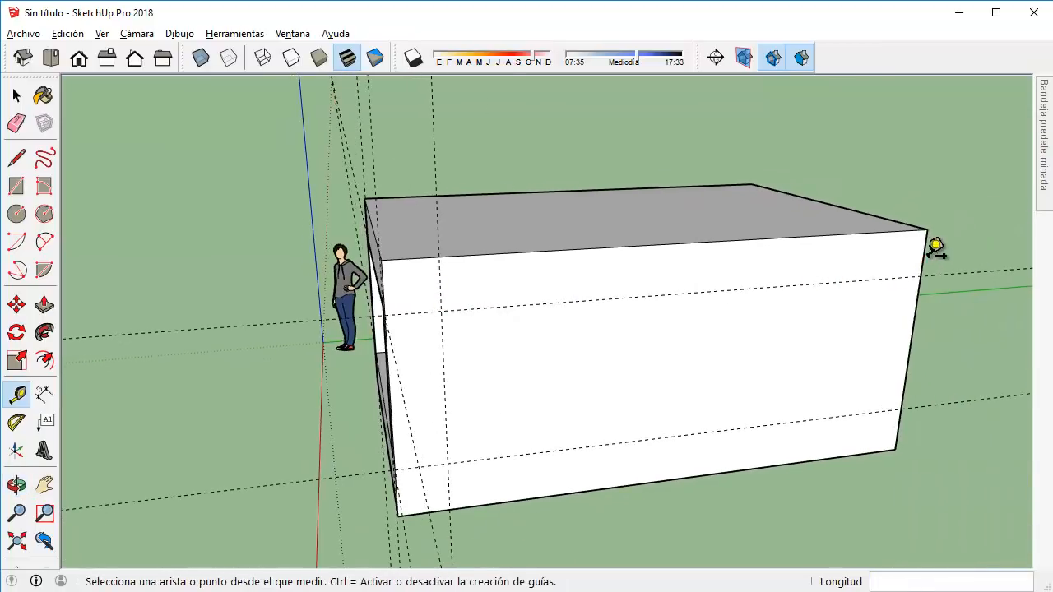
pyautogui.click(904, 251)
pyautogui.click(885, 258)
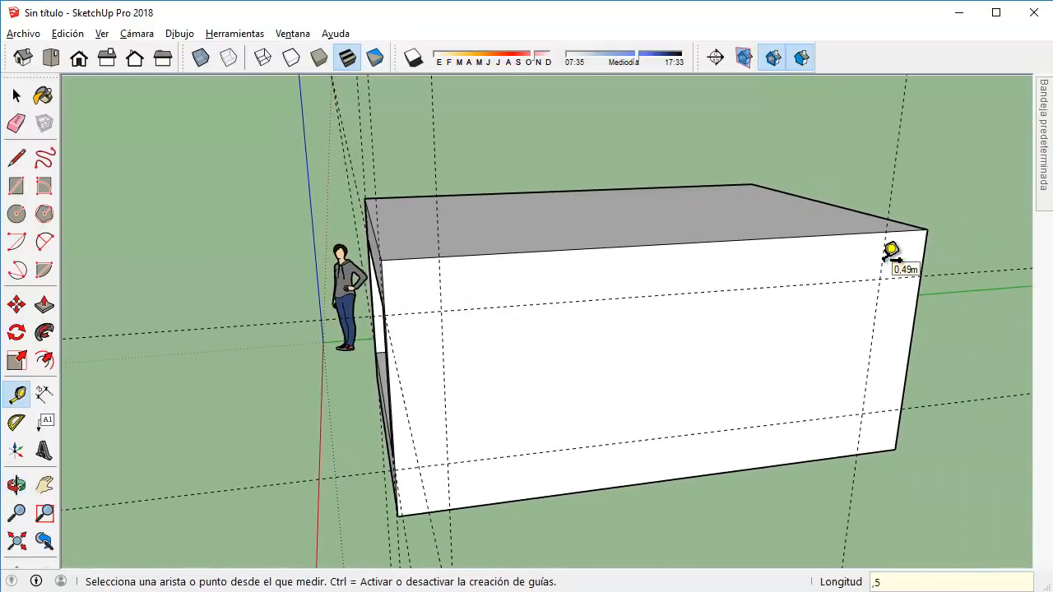
pyautogui.press('p')
pyautogui.click(663, 403)
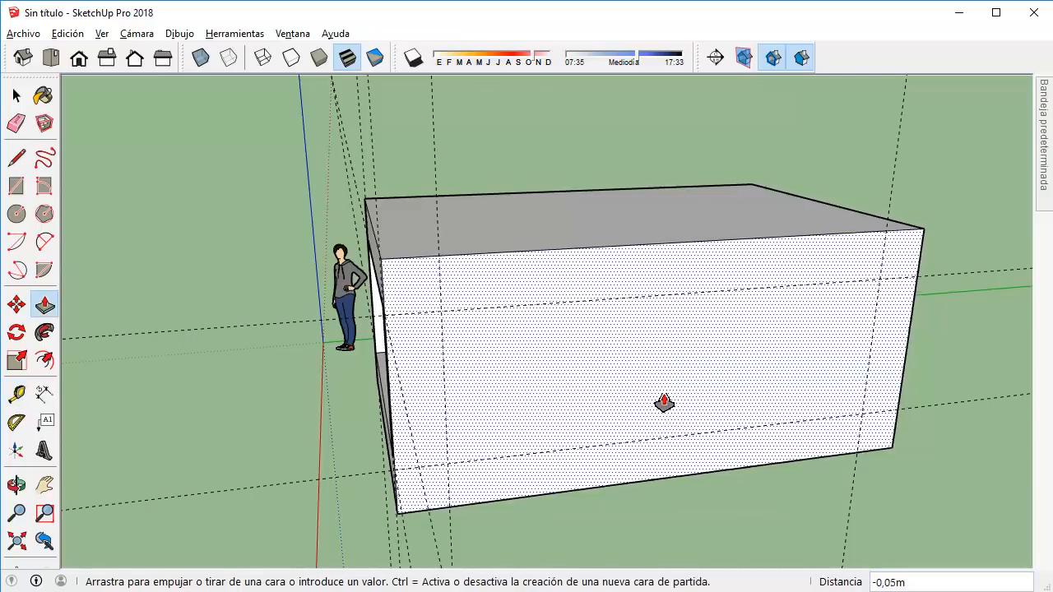
pyautogui.press('Escape')
# Draw a rectangle between opposite guide intersections on the long side face and push it about 0.20 m into the box.
pyautogui.click(16, 186)
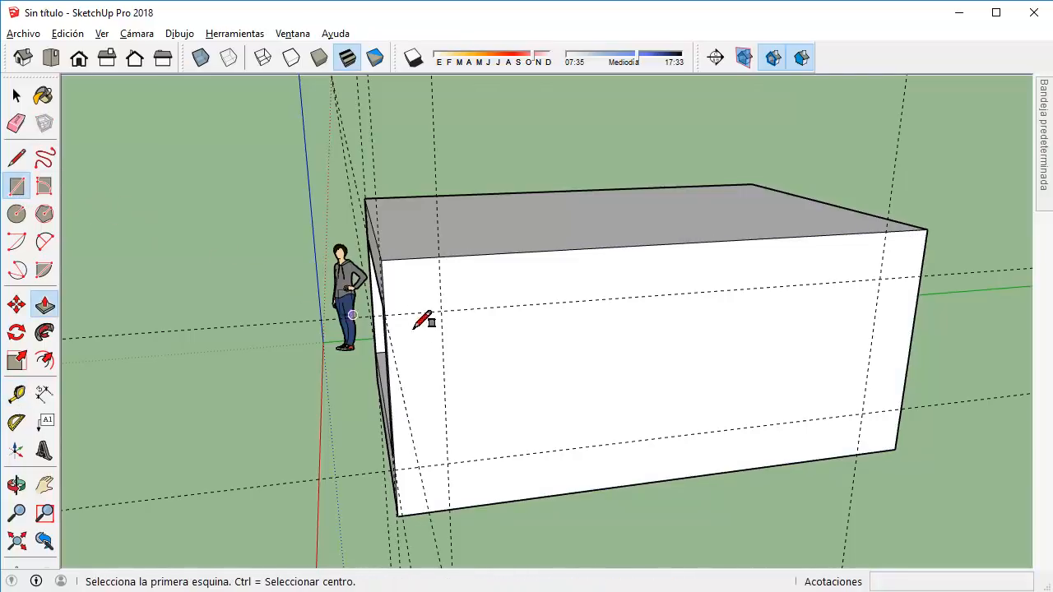
pyautogui.click(441, 311)
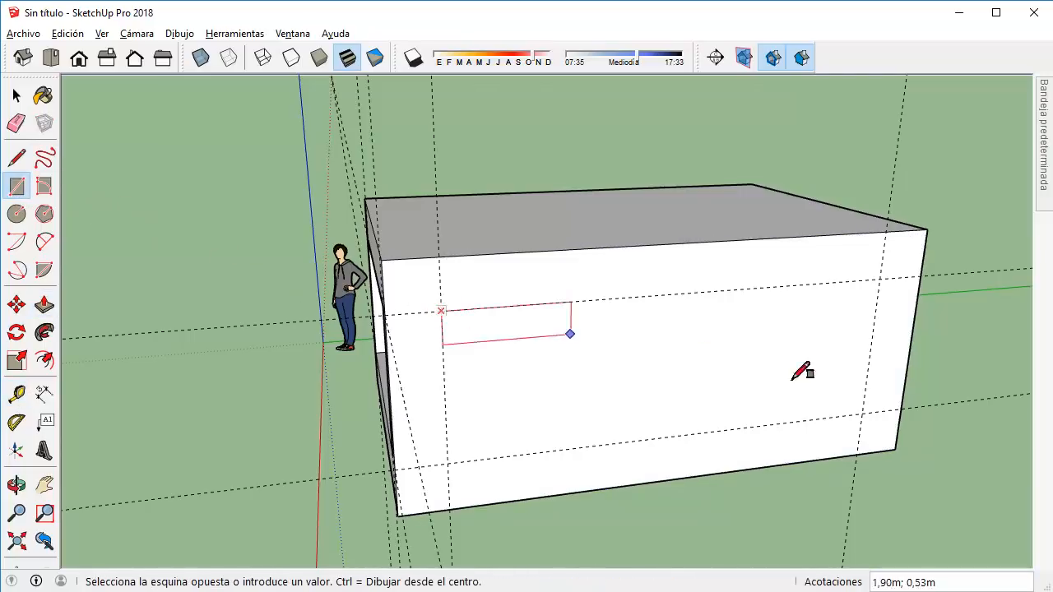
pyautogui.click(861, 414)
pyautogui.press('p')
pyautogui.click(700, 383)
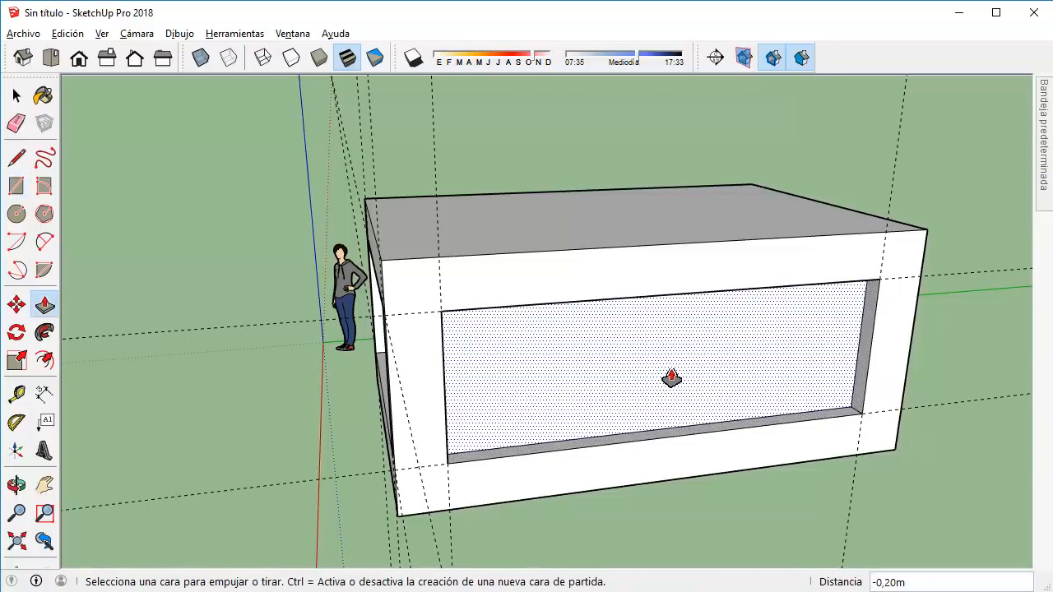
pyautogui.moveTo(672, 378); pyautogui.dragTo(528, 321, button='middle')
pyautogui.click(17, 95)
pyautogui.moveTo(192, 225); pyautogui.dragTo(420, 214, button='middle')
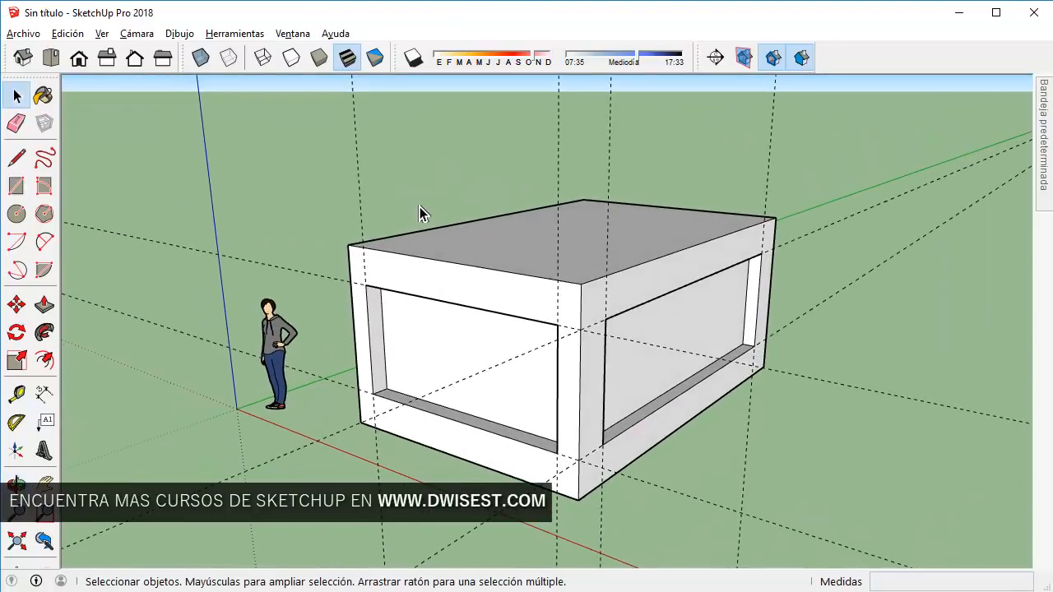
pyautogui.scroll(-5, 419, 206)
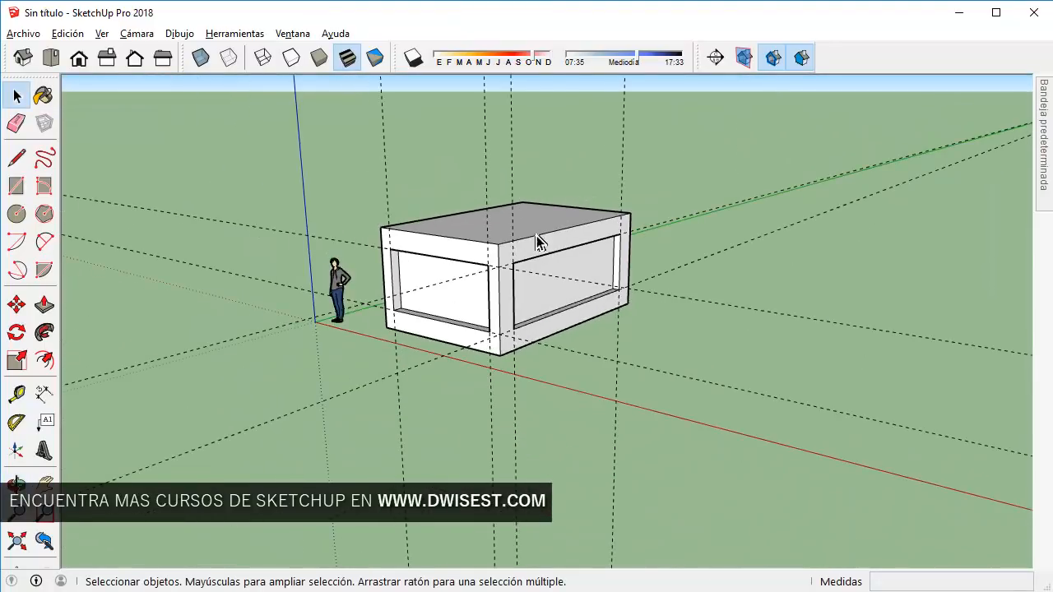
pyautogui.moveTo(539, 239); pyautogui.dragTo(527, 334, button='middle')
pyautogui.moveTo(432, 269); pyautogui.dragTo(605, 499, button='middle')
pyautogui.moveTo(633, 452); pyautogui.dragTo(374, 287, button='middle')
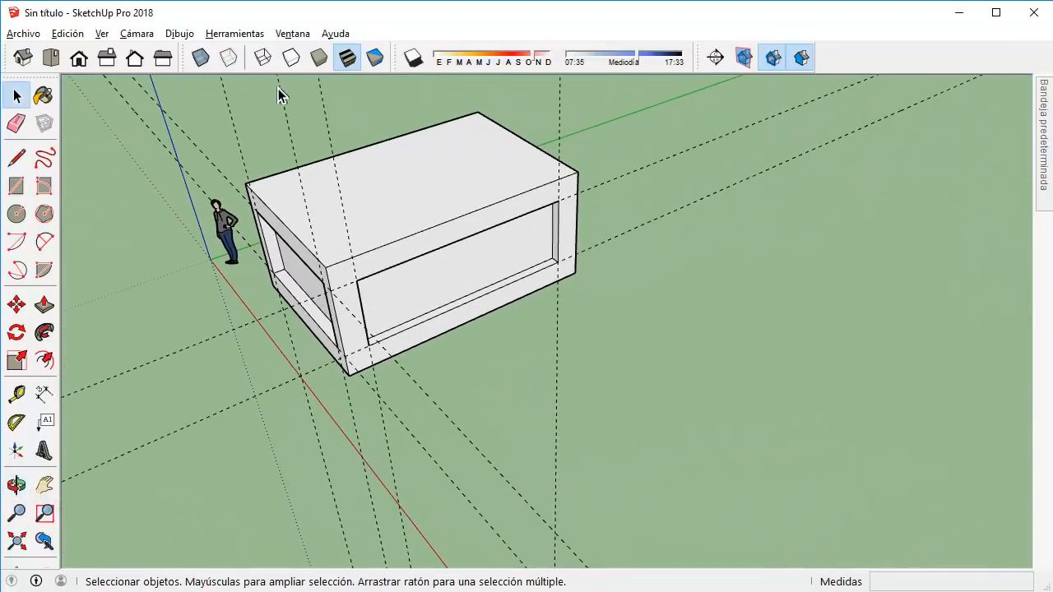
# Draw a freestanding upright rectangle beside the box, spanning the two horizontal guides that extend from the front face.
pyautogui.click(16, 185)
pyautogui.moveTo(123, 228); pyautogui.dragTo(655, 270, button='middle')
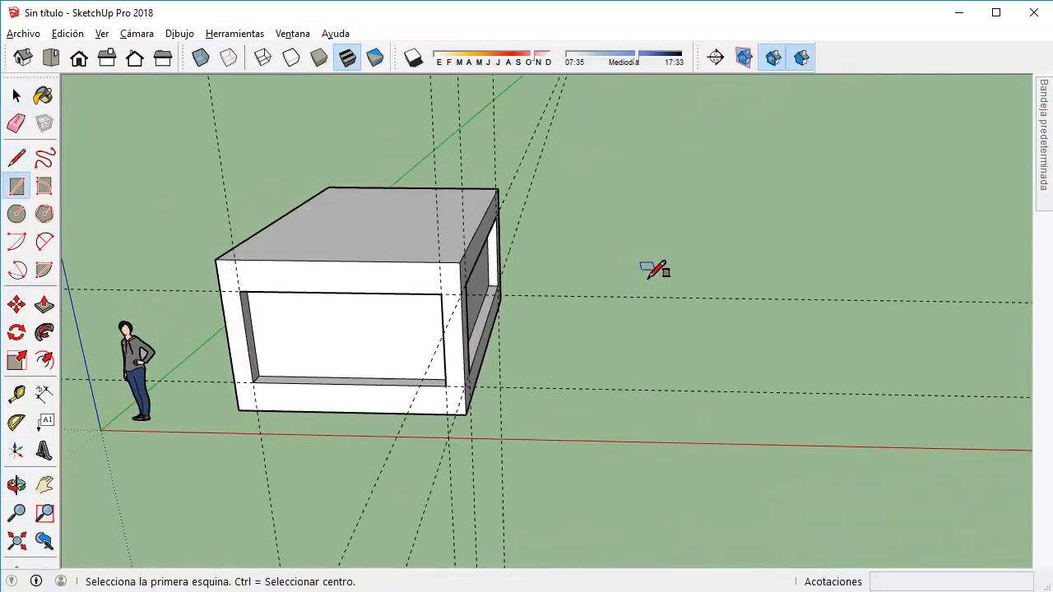
pyautogui.click(656, 296)
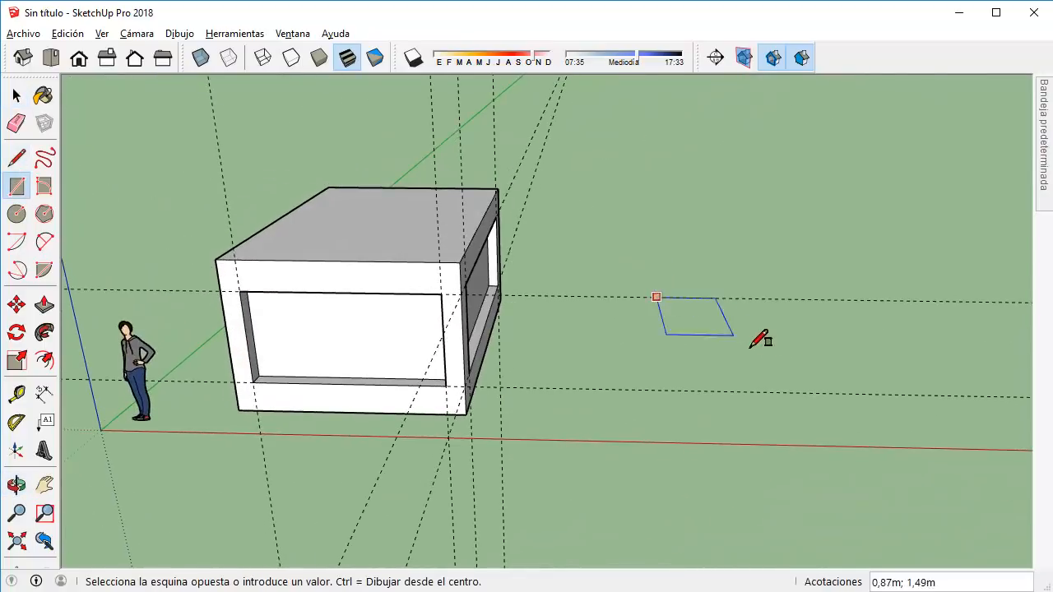
pyautogui.click(819, 392)
# Extrude the freestanding rectangle about 0.50 m with Push/Pull.
pyautogui.moveTo(748, 380); pyautogui.dragTo(554, 343, button='middle')
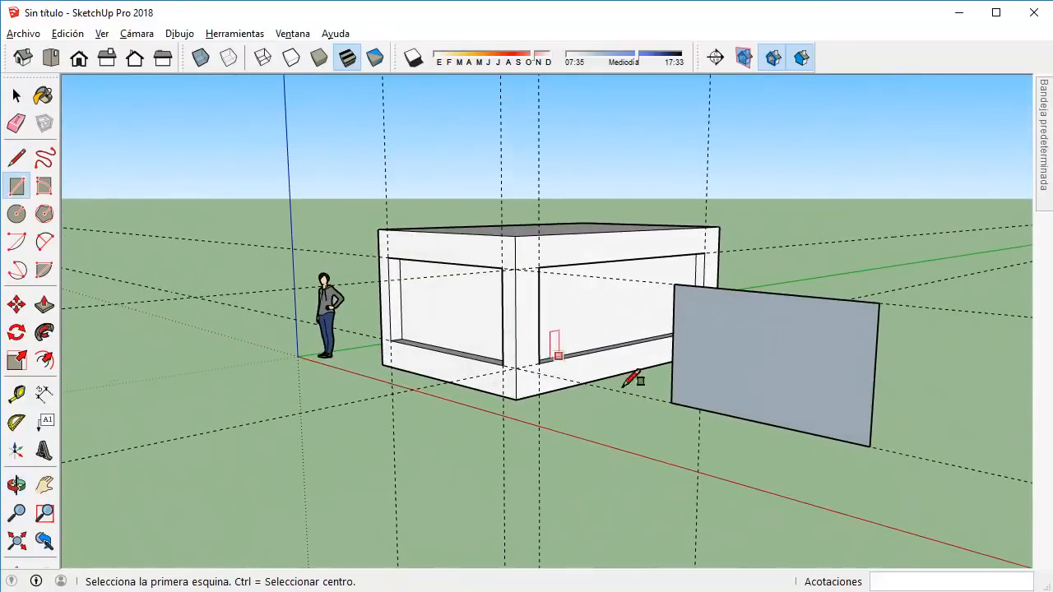
pyautogui.press('p')
pyautogui.click(755, 382)
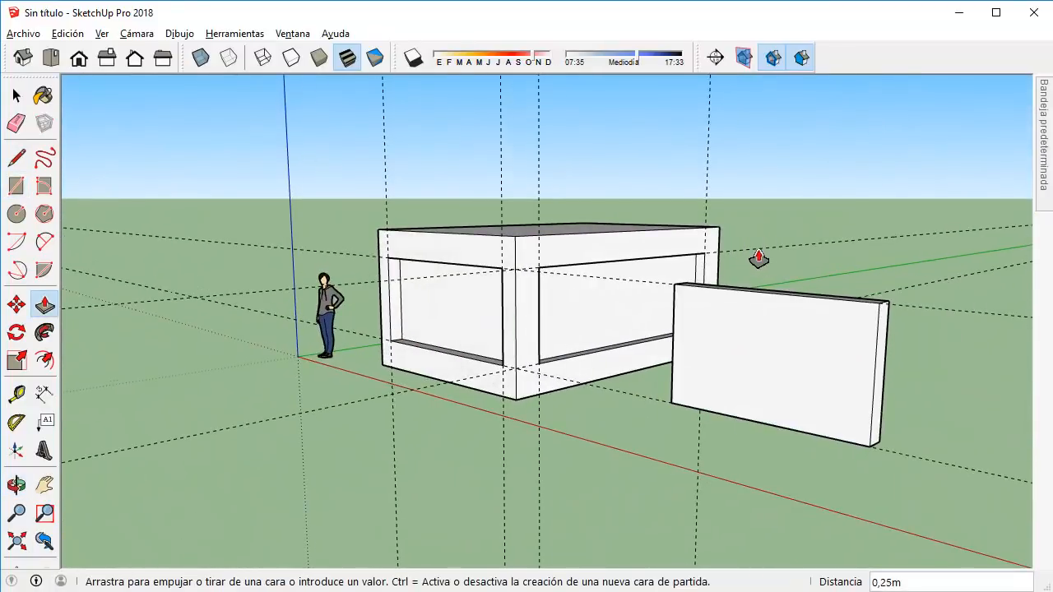
pyautogui.click(538, 160)
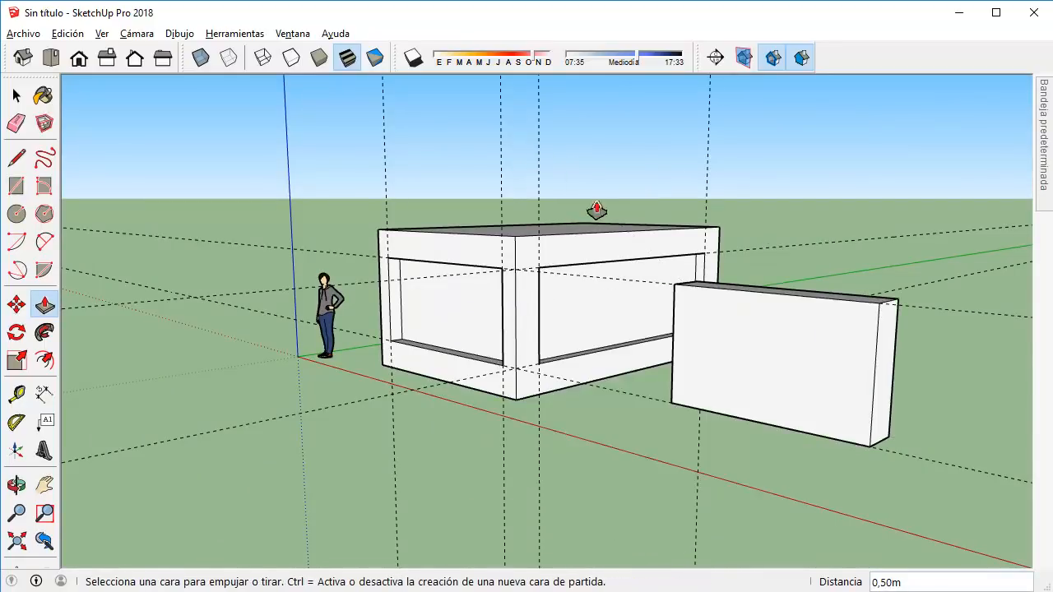
# Delete the whole freestanding block beside the box.
pyautogui.moveTo(594, 209); pyautogui.dragTo(891, 267, button='middle')
pyautogui.click(17, 95)
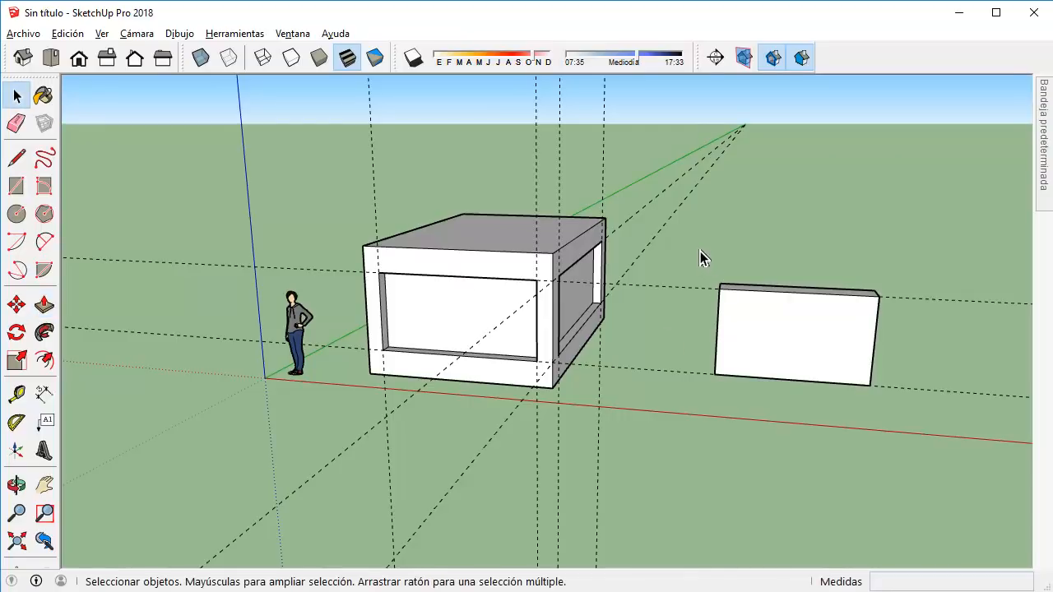
pyautogui.moveTo(700, 256); pyautogui.dragTo(950, 463)
pyautogui.press('Delete')
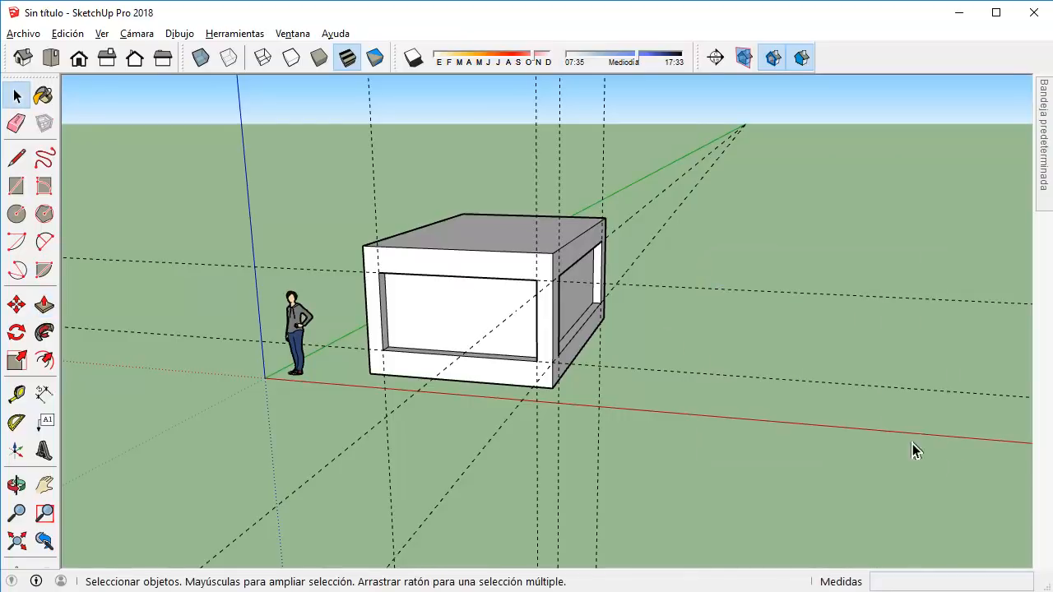
# Hide all guides in the model and show them again.
pyautogui.moveTo(558, 298); pyautogui.dragTo(428, 292, button='middle')
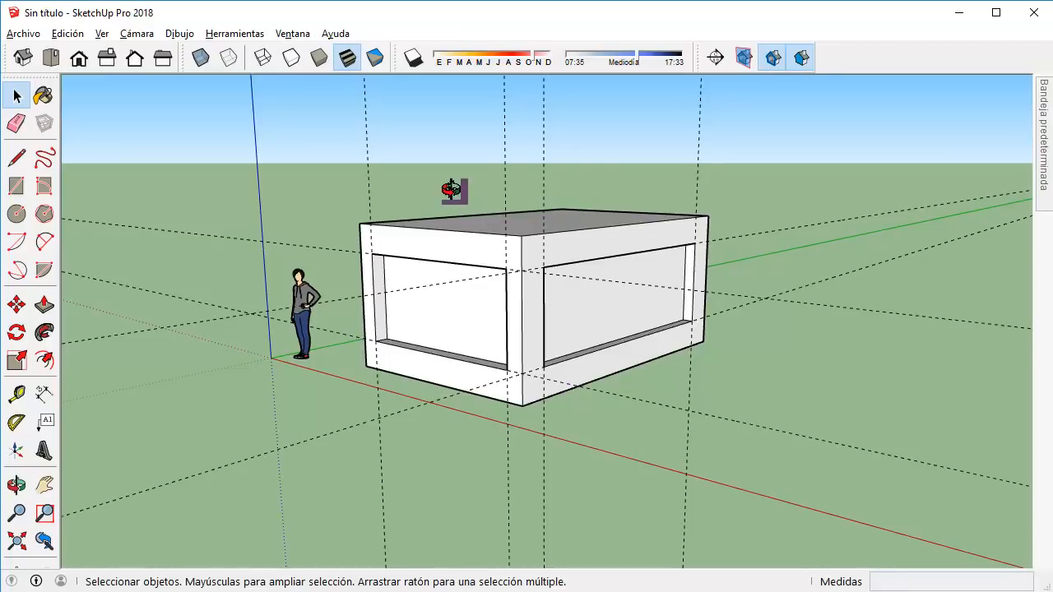
pyautogui.moveTo(451, 189); pyautogui.dragTo(414, 213, button='middle')
pyautogui.click(102, 34)
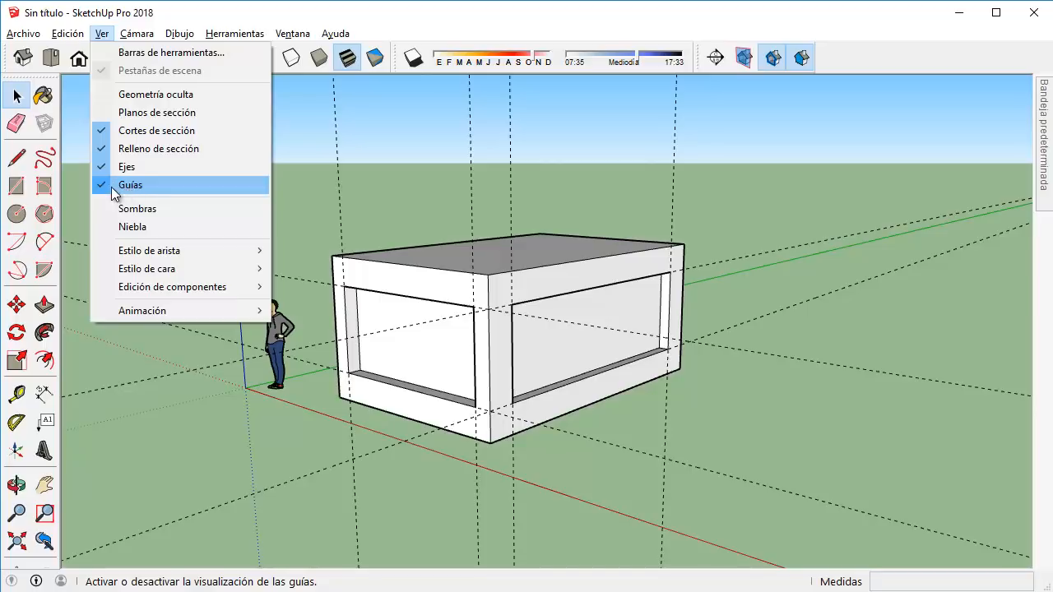
pyautogui.click(151, 186)
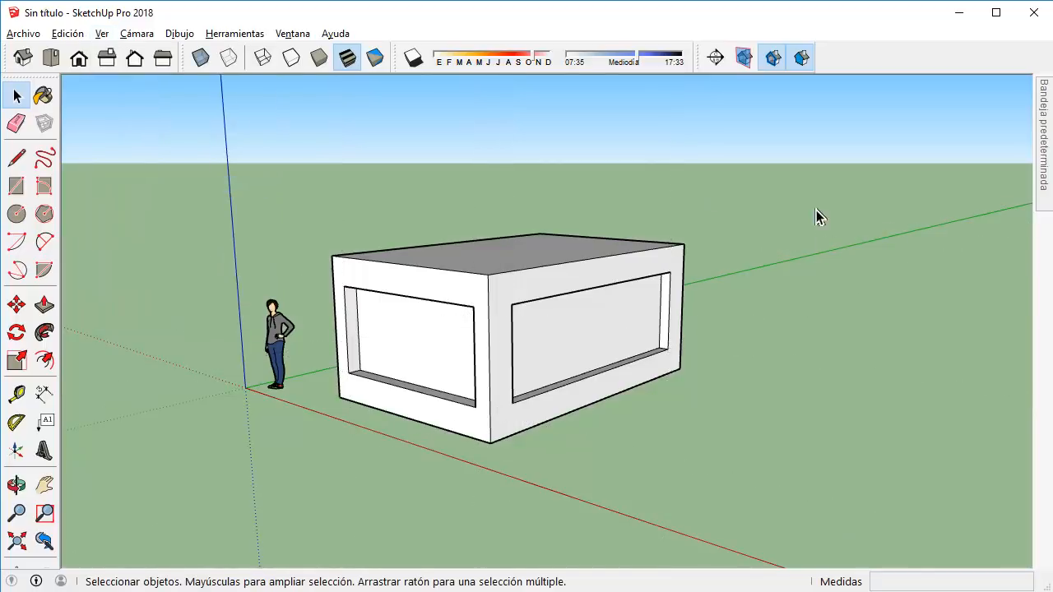
pyautogui.click(102, 33)
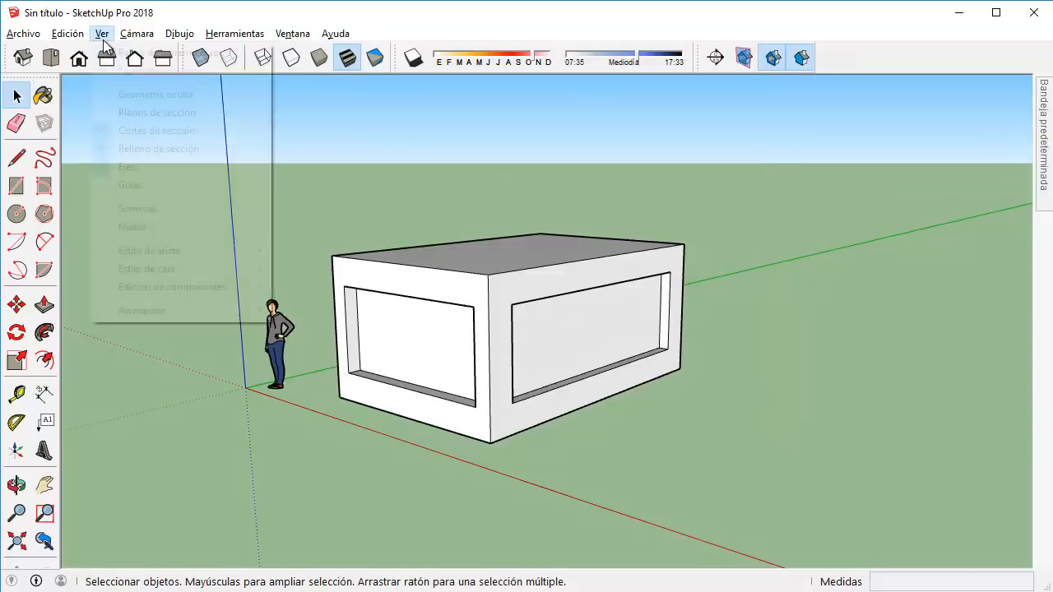
pyautogui.click(144, 184)
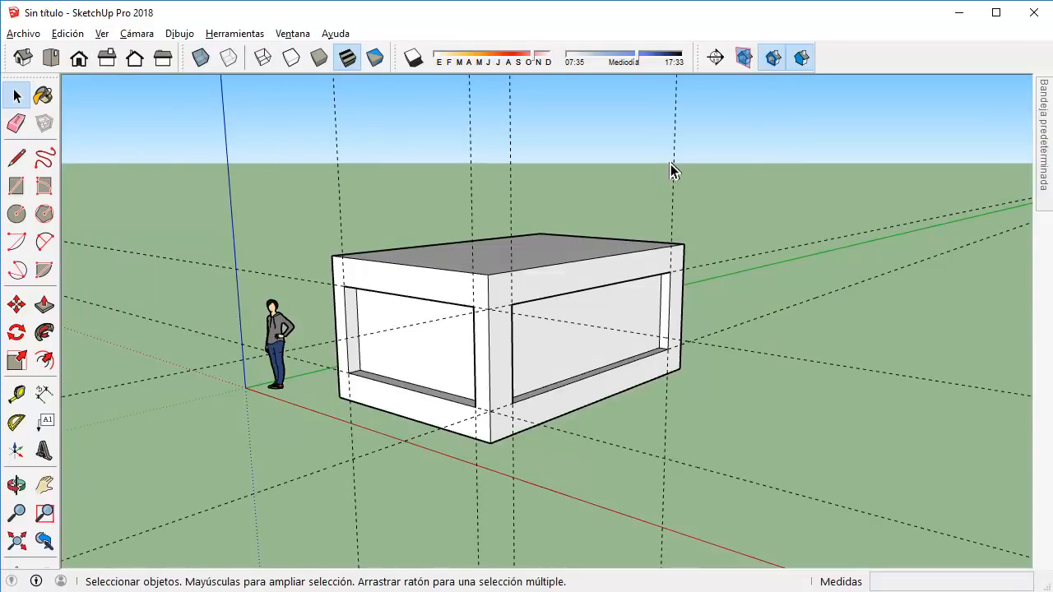
# Delete all guides in the model at once.
pyautogui.press('Delete')
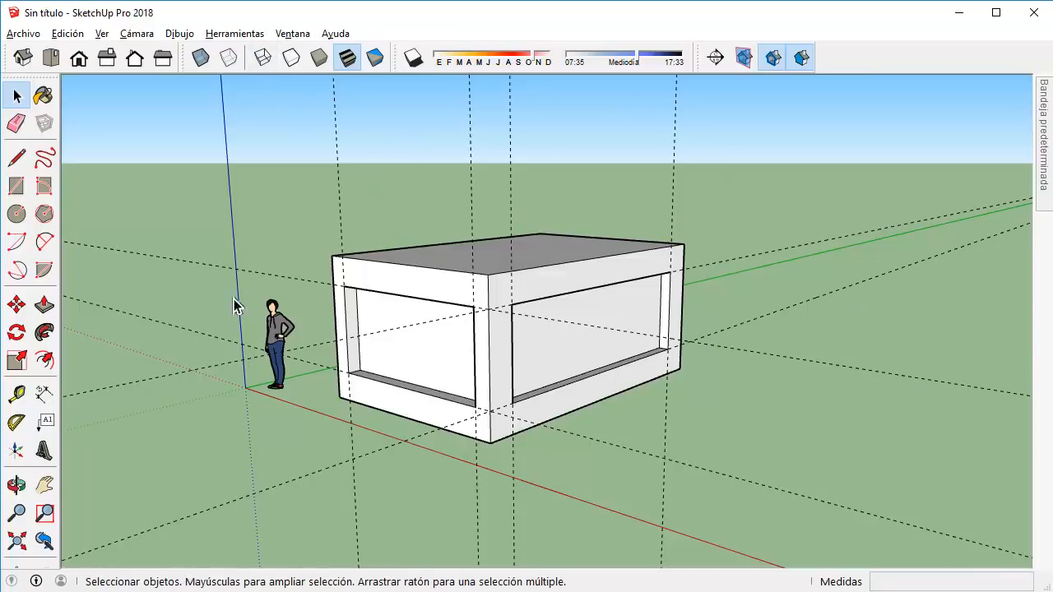
pyautogui.click(64, 35)
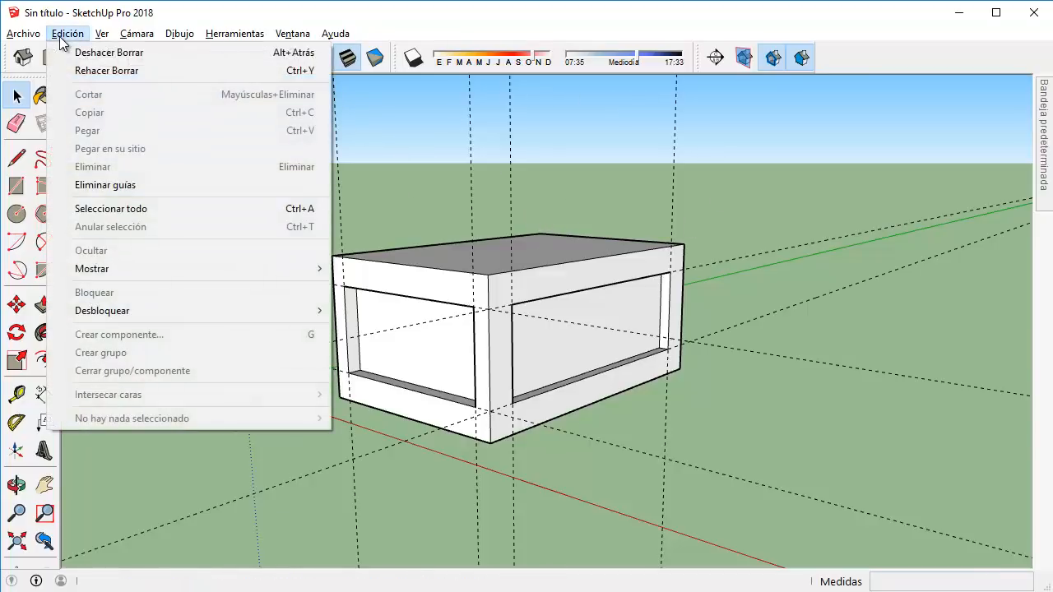
pyautogui.click(127, 186)
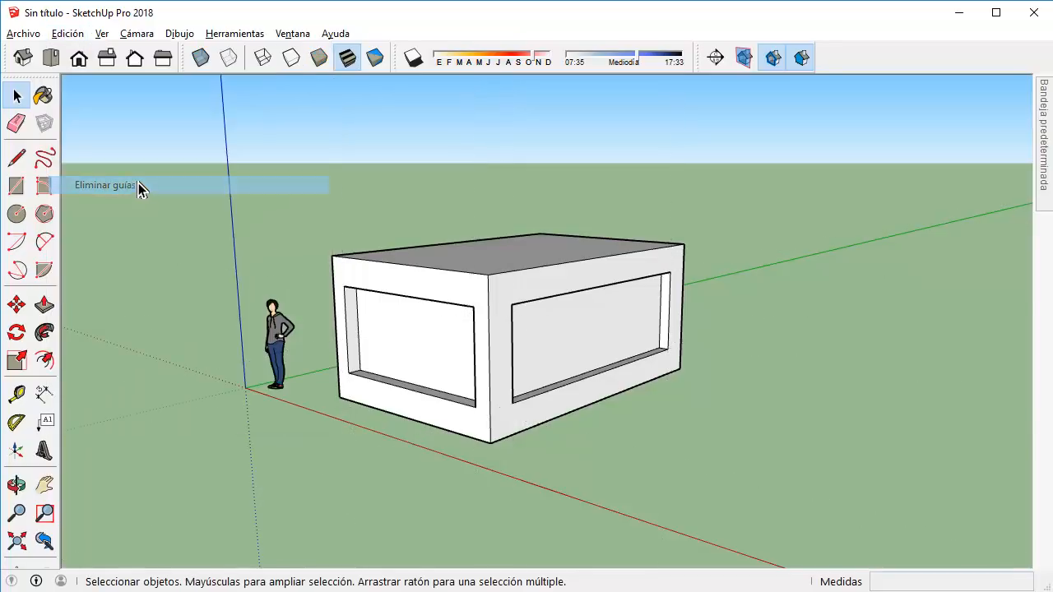
# Undo the deletion of the guides.
pyautogui.scroll(-3, 493, 321)
pyautogui.moveTo(493, 322); pyautogui.dragTo(572, 329, button='middle')
pyautogui.moveTo(570, 329); pyautogui.dragTo(514, 301)
pyautogui.press('space')
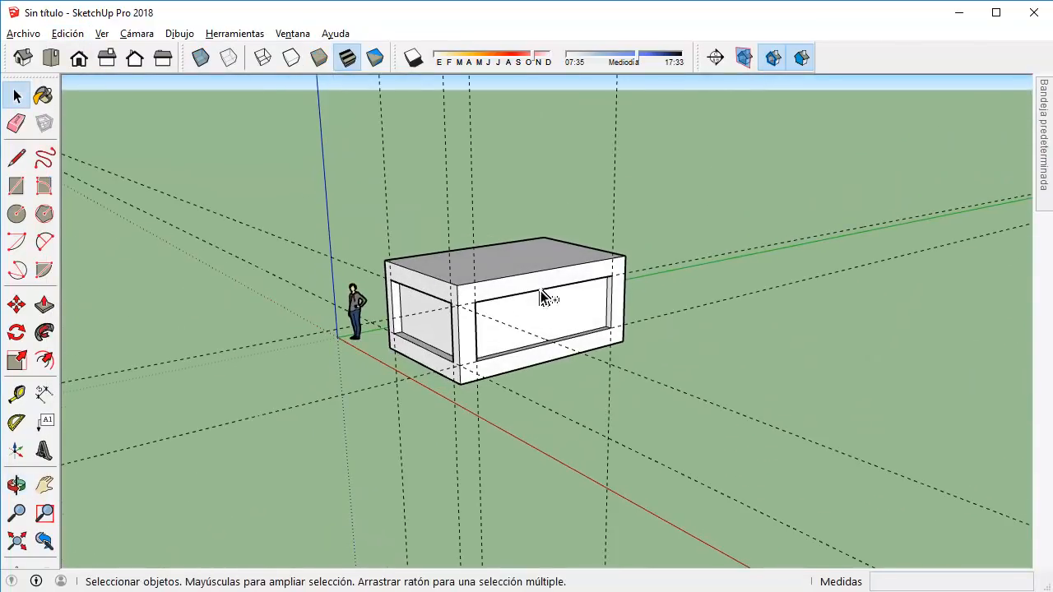
# Place an angled Protractor guide across the rear face from a lower corner, based on its vertical edge and aimed at the opposite edge.
pyautogui.moveTo(543, 298); pyautogui.dragTo(75, 313, button='middle')
pyautogui.moveTo(595, 274); pyautogui.dragTo(329, 388, button='middle')
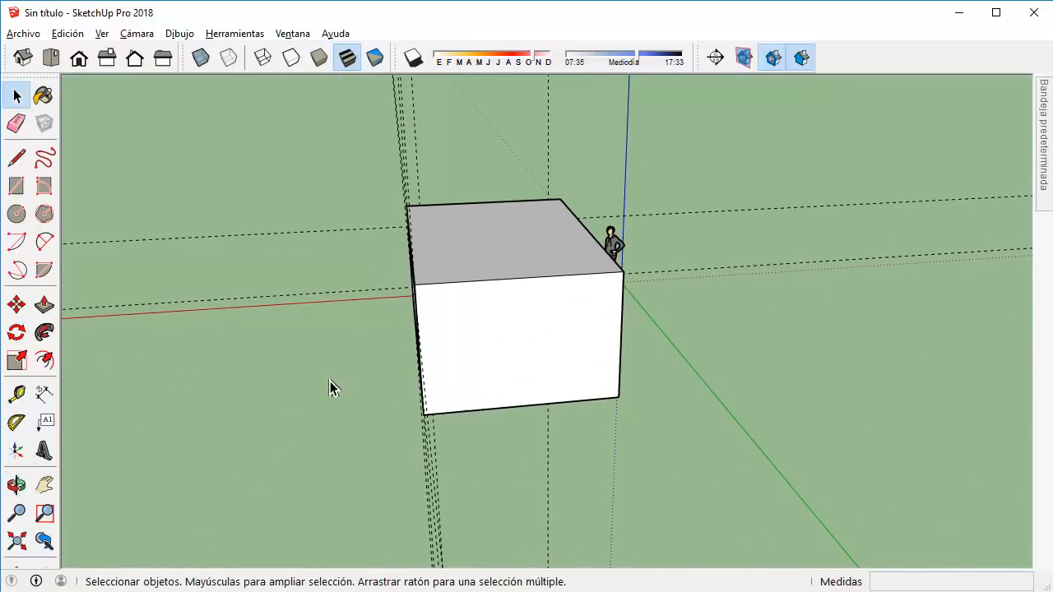
pyautogui.click(15, 422)
pyautogui.moveTo(461, 428); pyautogui.dragTo(620, 393, button='middle')
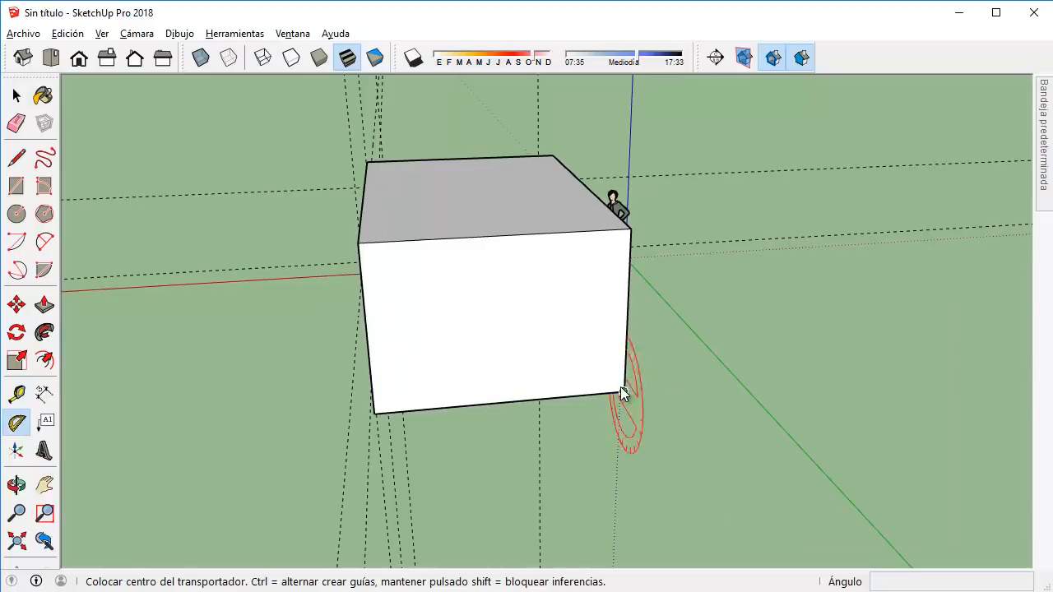
pyautogui.click(624, 391)
pyautogui.click(627, 315)
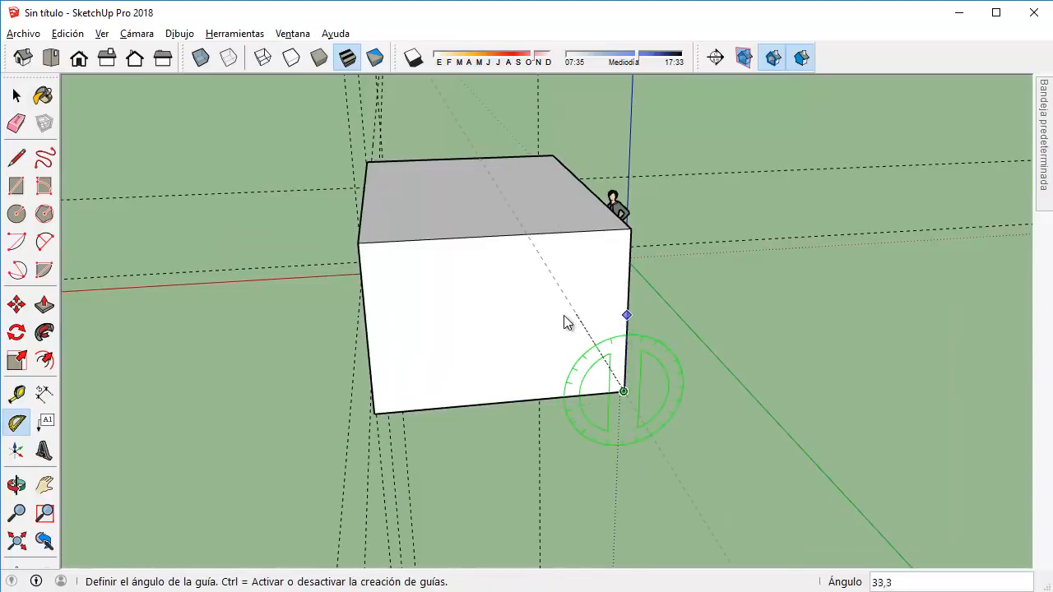
pyautogui.click(365, 284)
# Draw a diagonal line of about 4.21 m along the angled guide, from the opposite vertical edge to the rear face's lower corner.
pyautogui.moveTo(436, 284); pyautogui.dragTo(94, 123, button='middle')
pyautogui.click(17, 157)
pyautogui.moveTo(404, 228); pyautogui.dragTo(358, 270, button='middle')
pyautogui.click(356, 270)
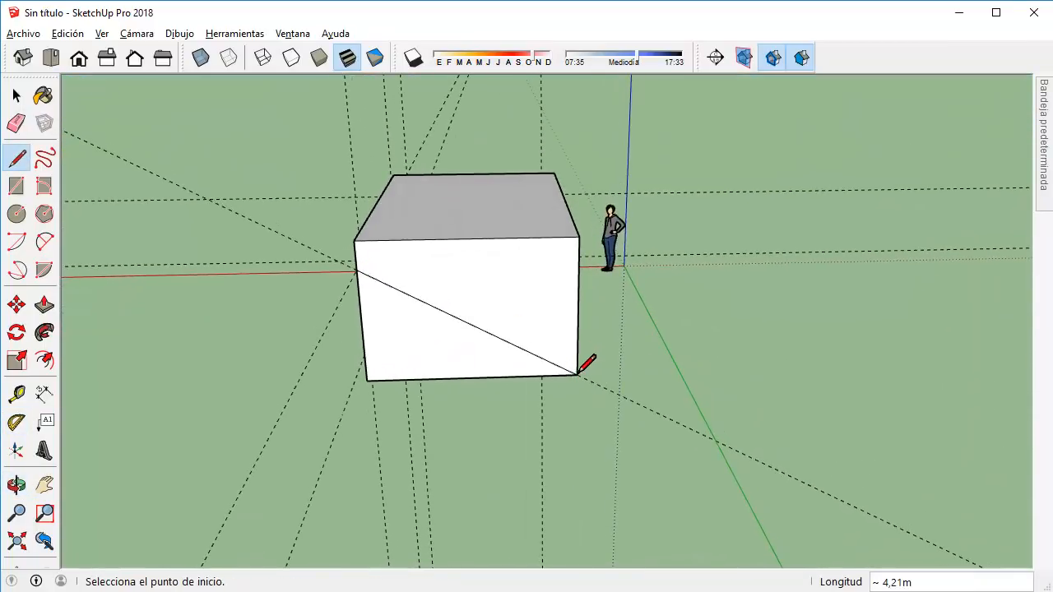
# Extrude the rear face's part below the diagonal outward about 2.86 m with Push/Pull to form a sloped wedge.
pyautogui.moveTo(359, 380); pyautogui.dragTo(716, 381, button='middle')
pyautogui.press('p')
pyautogui.click(499, 369)
pyautogui.click(653, 412)
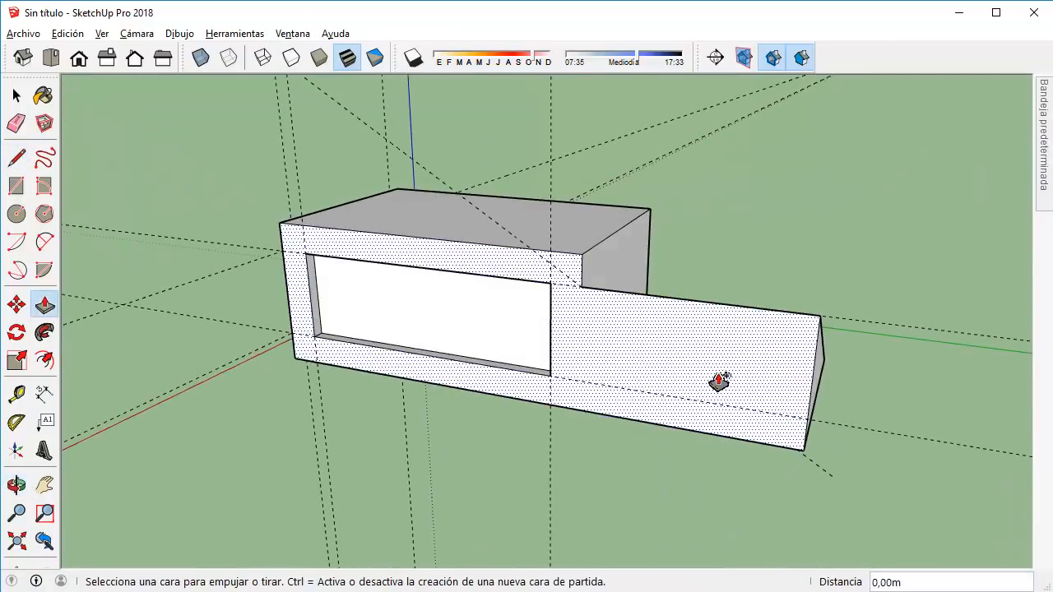
pyautogui.hotkey('ctrl', 'z')
pyautogui.click(612, 345)
pyautogui.moveTo(781, 381); pyautogui.dragTo(174, 359, button='middle')
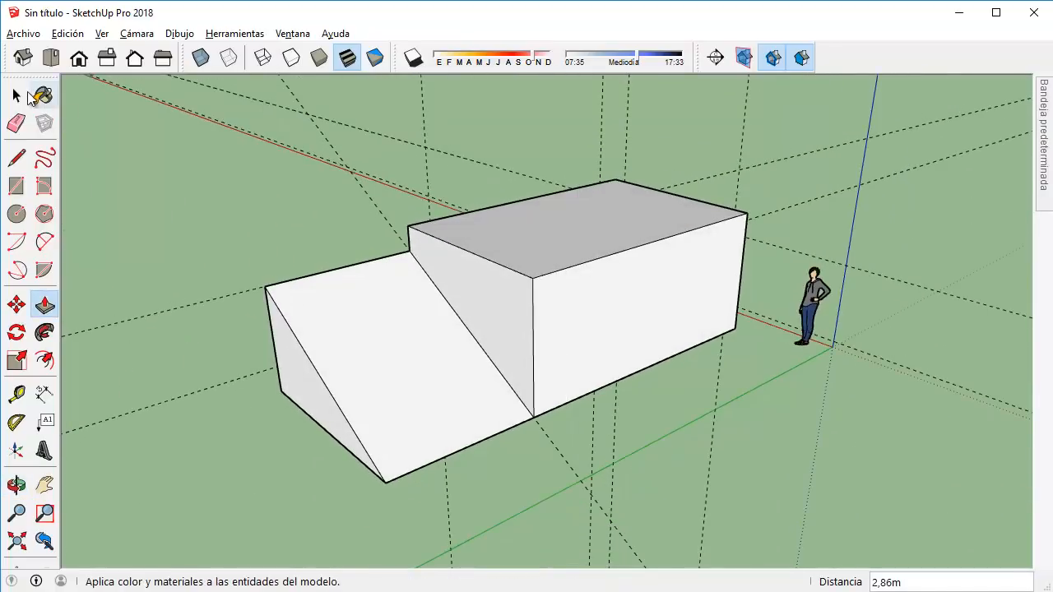
# Copy the diagonal guide with Move onto the wedge's sloped face, offset outward and parallel to the original.
pyautogui.click(16, 96)
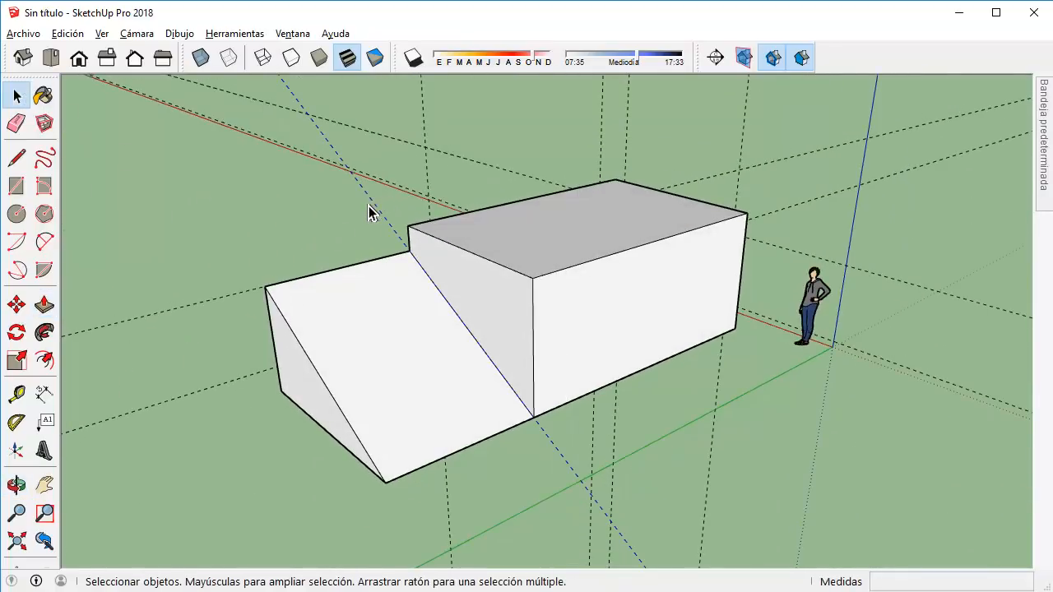
pyautogui.press('m')
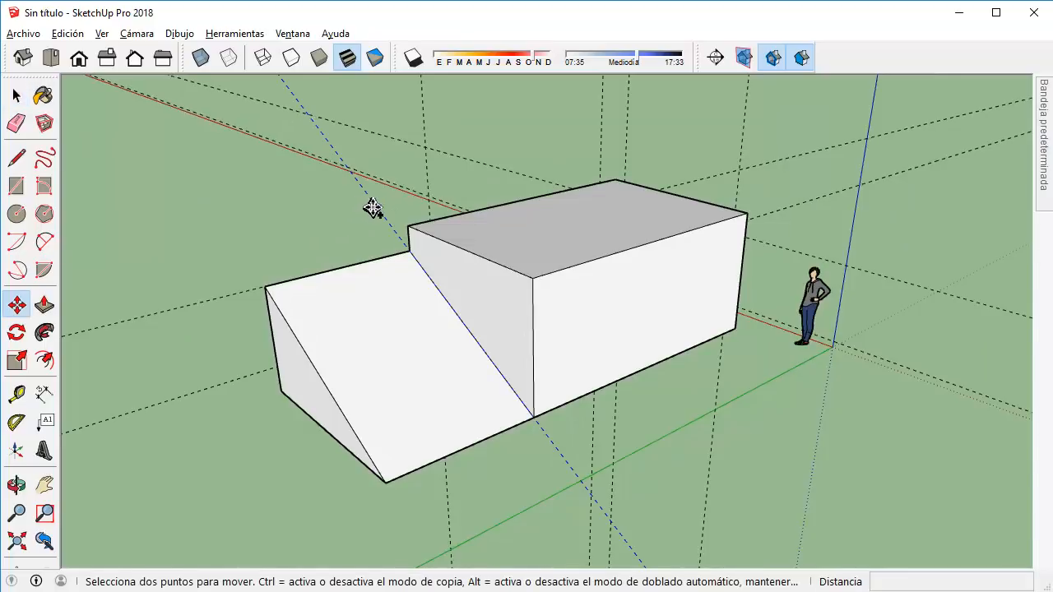
pyautogui.press('ctrl')
pyautogui.click(366, 207)
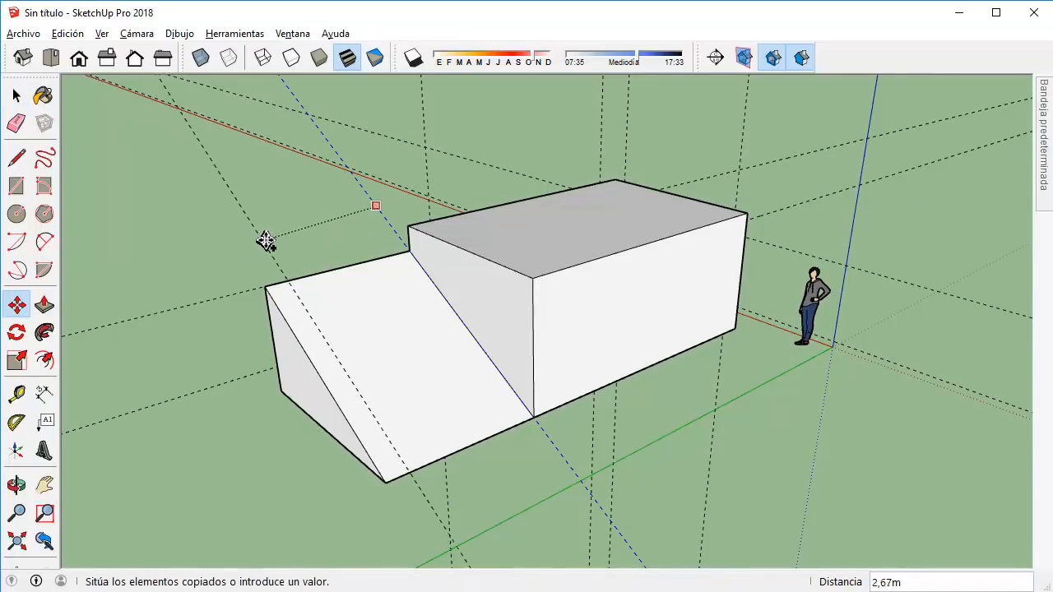
pyautogui.click(285, 224)
# Draw a line across the wedge's sloped face along the copied guide, from its upper edge to its lower edge.
pyautogui.moveTo(218, 298); pyautogui.dragTo(198, 220, button='middle')
pyautogui.click(17, 156)
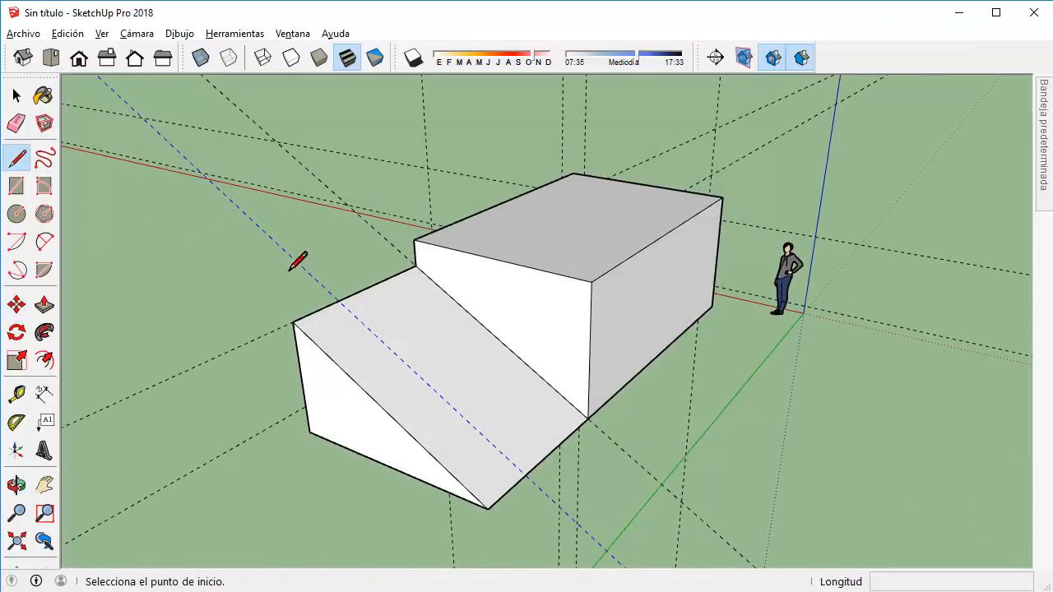
pyautogui.click(338, 301)
pyautogui.click(529, 462)
# Raise the outer strip of the wedge's sloped face with Push/Pull, undoing the first extrusion and extruding it again.
pyautogui.press('p')
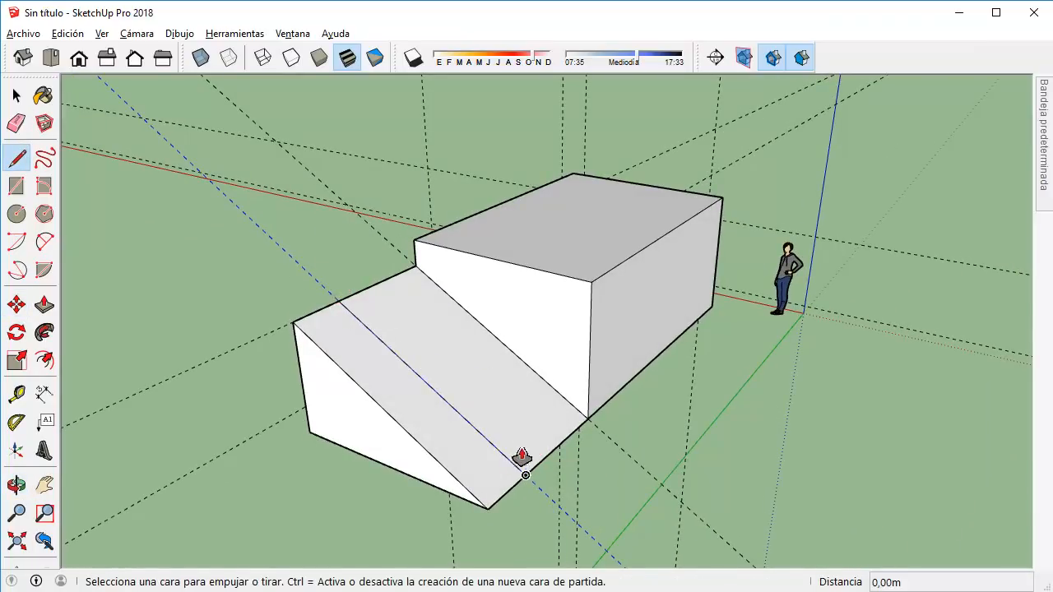
pyautogui.click(469, 435)
pyautogui.click(501, 401)
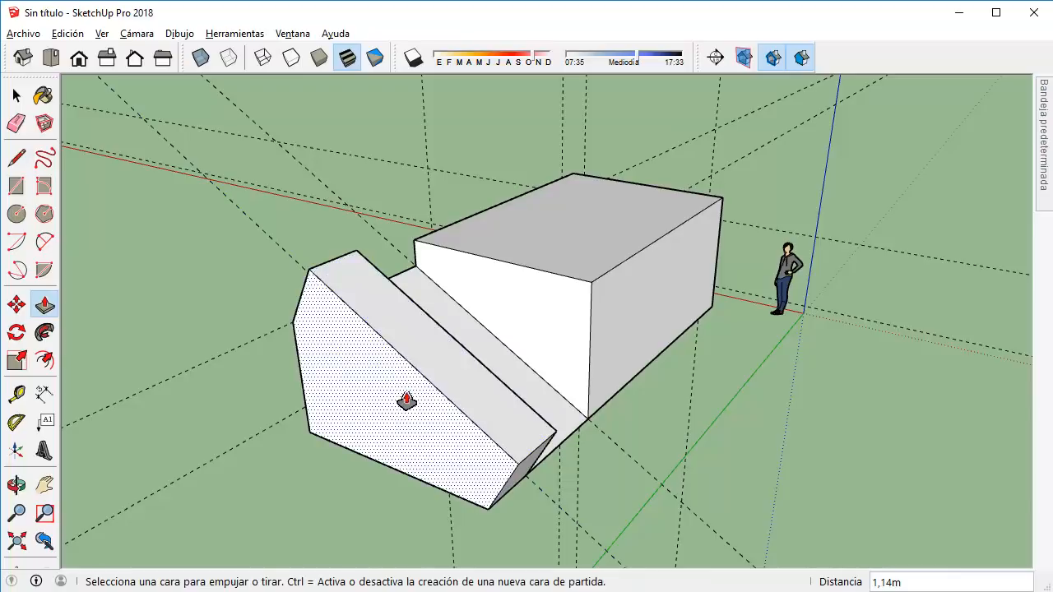
pyautogui.hotkey('ctrl', 'z')
pyautogui.moveTo(415, 444); pyautogui.dragTo(465, 332)
pyautogui.moveTo(466, 332); pyautogui.dragTo(371, 235, button='middle')
# Hide all guides in the model.
pyautogui.click(17, 97)
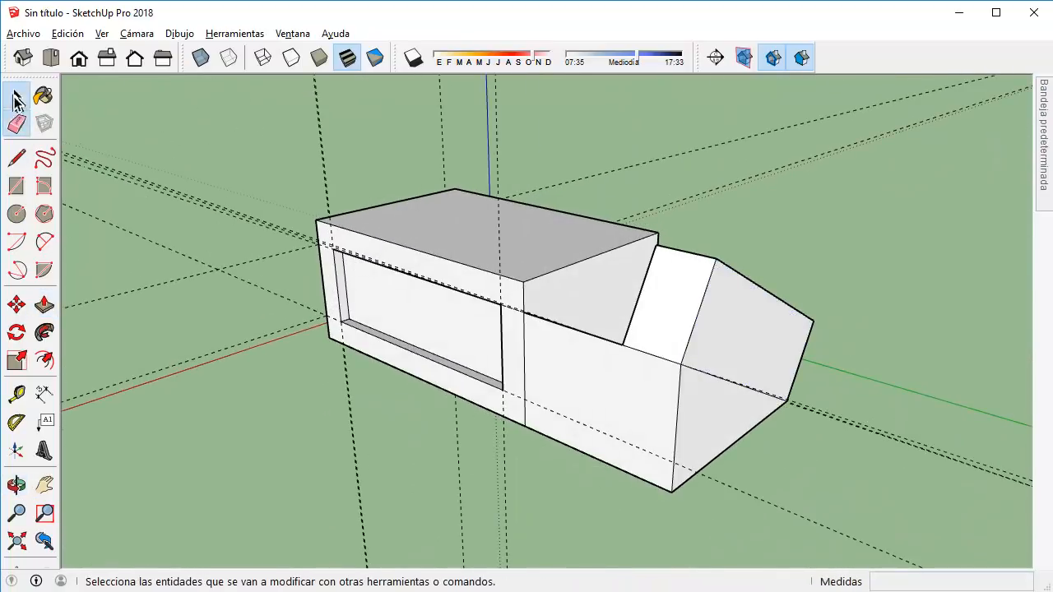
pyautogui.moveTo(236, 164); pyautogui.dragTo(852, 220, button='middle')
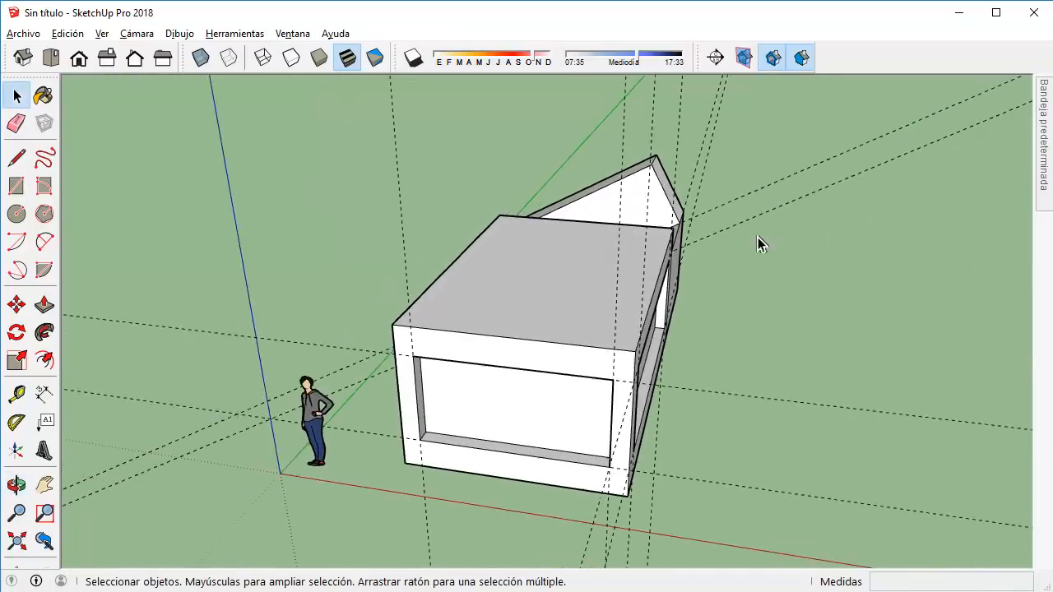
pyautogui.click(102, 33)
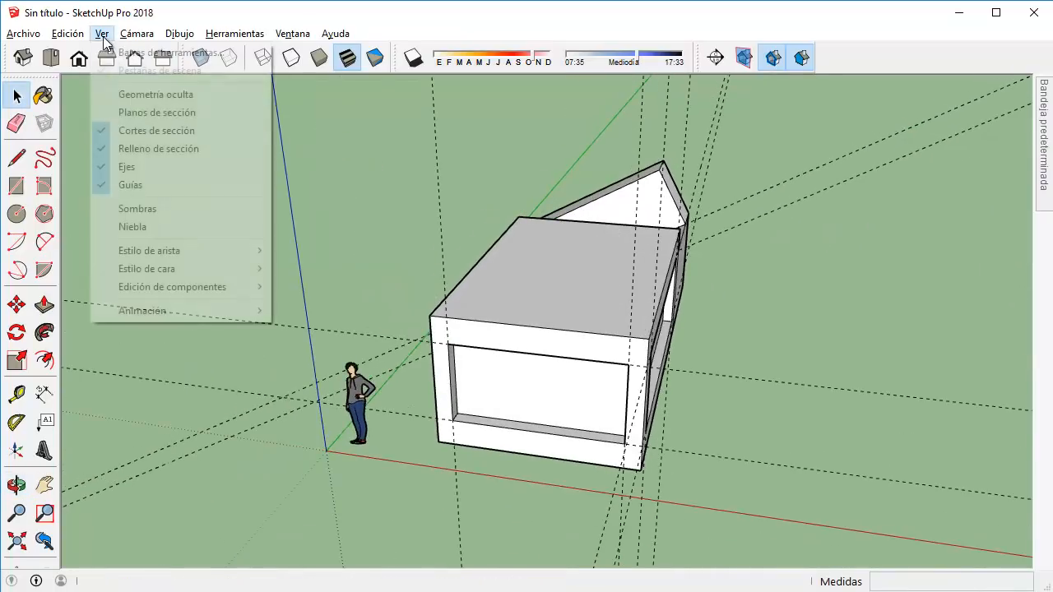
pyautogui.click(165, 188)
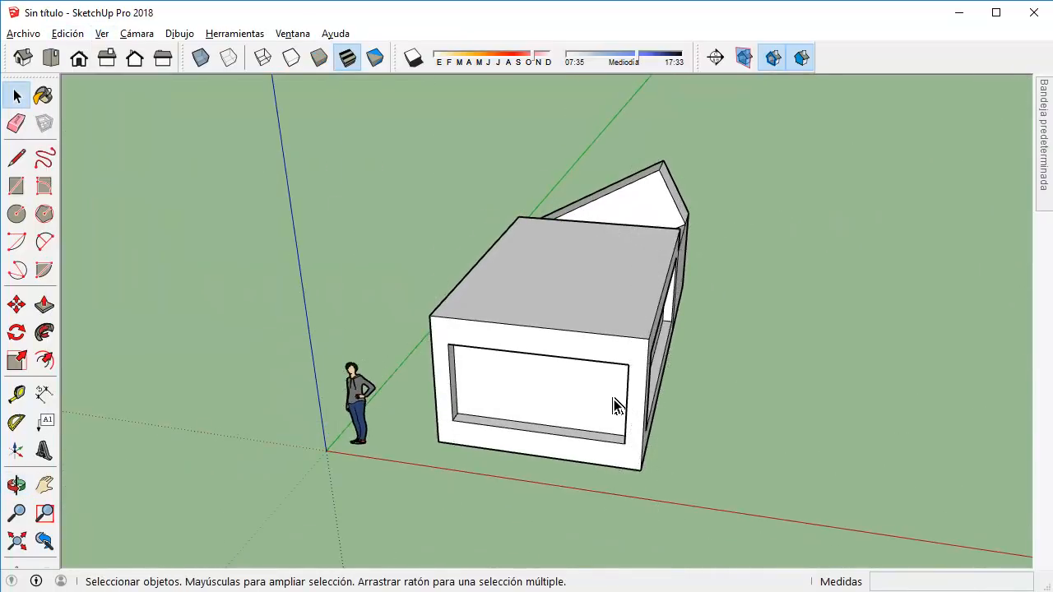
# Dimension the top edge of the box's short front face and place the dimension line above the roof.
pyautogui.moveTo(594, 373); pyautogui.dragTo(532, 187, button='middle')
pyautogui.scroll(2, 535, 338)
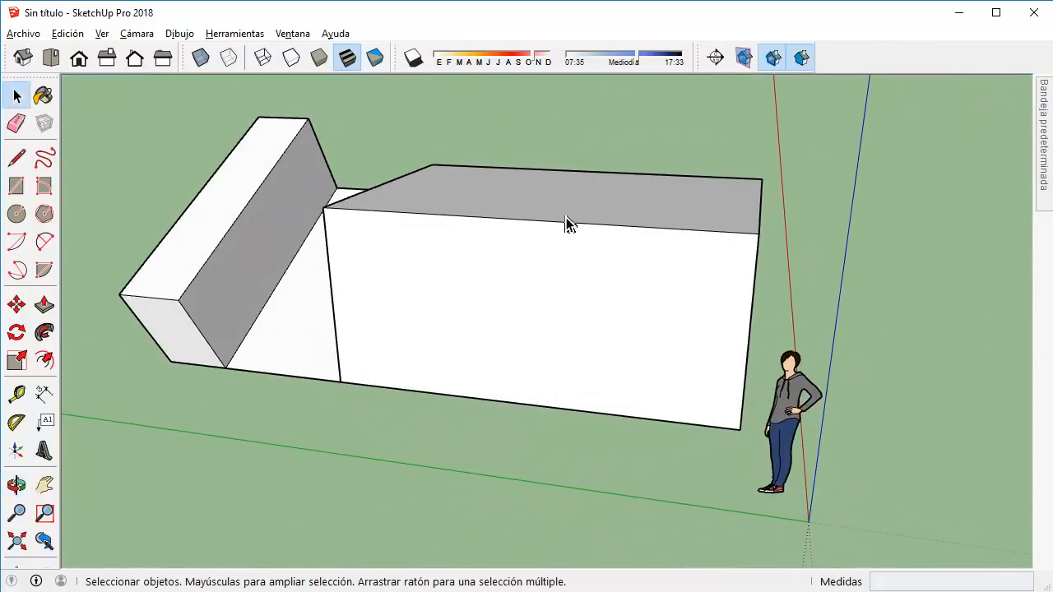
pyautogui.moveTo(566, 223); pyautogui.dragTo(387, 271, button='middle')
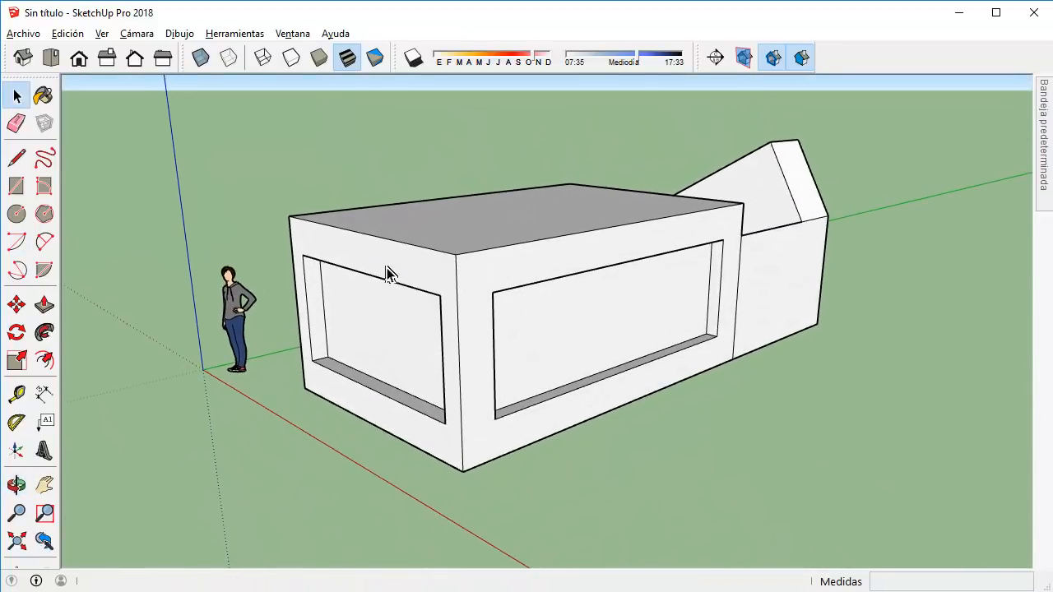
pyautogui.click(44, 394)
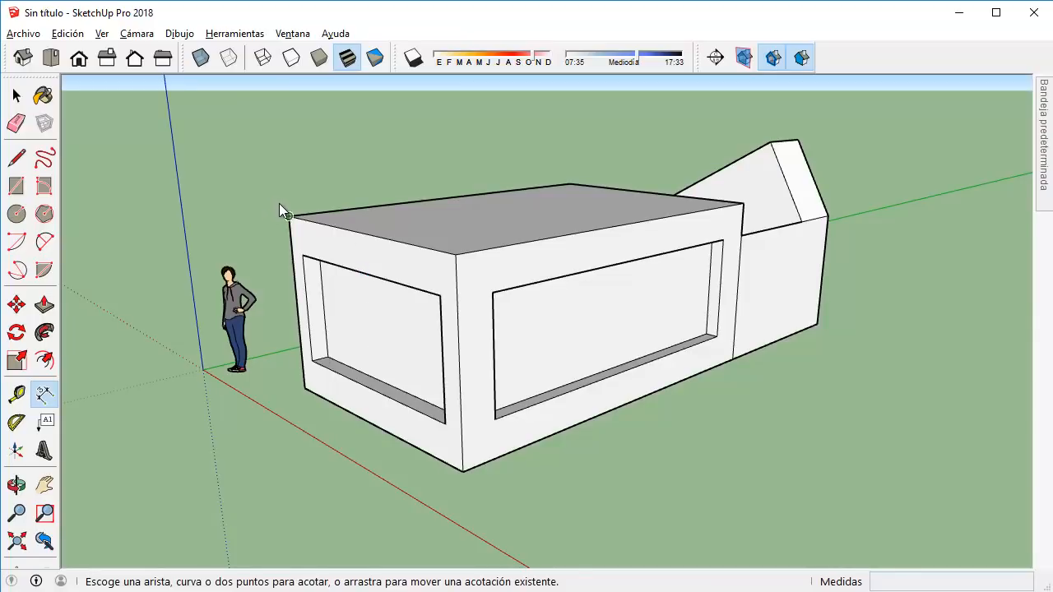
pyautogui.click(458, 254)
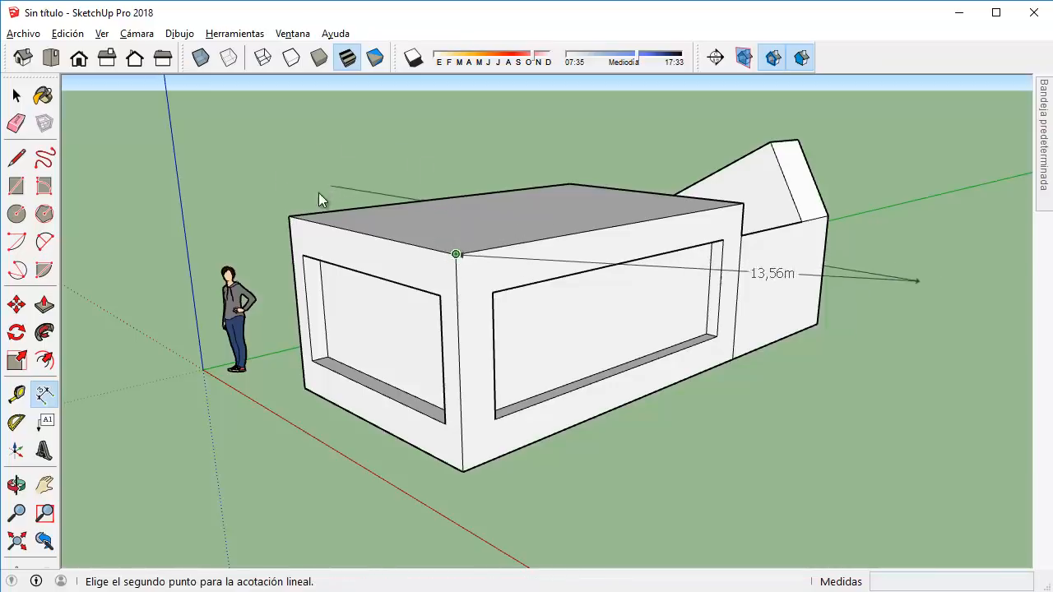
pyautogui.press('Escape')
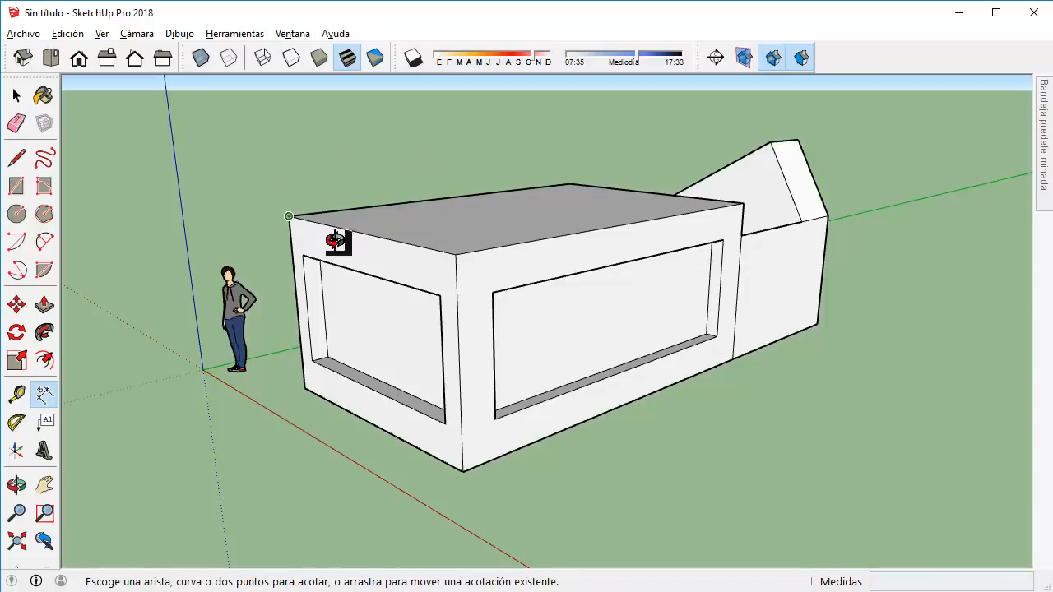
pyautogui.moveTo(336, 240); pyautogui.dragTo(406, 332, button='middle')
pyautogui.click(359, 334)
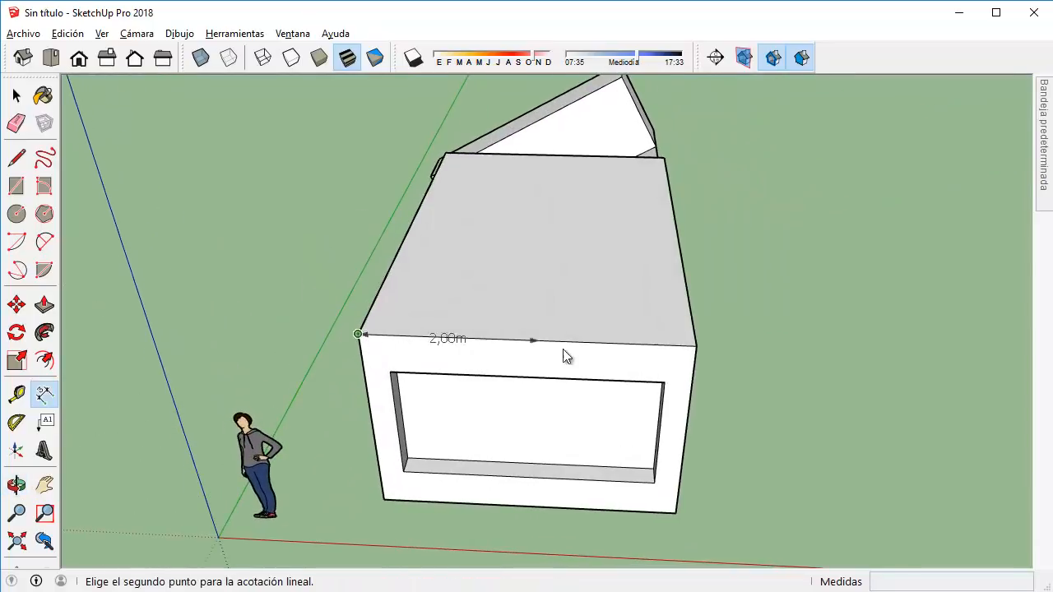
pyautogui.click(695, 346)
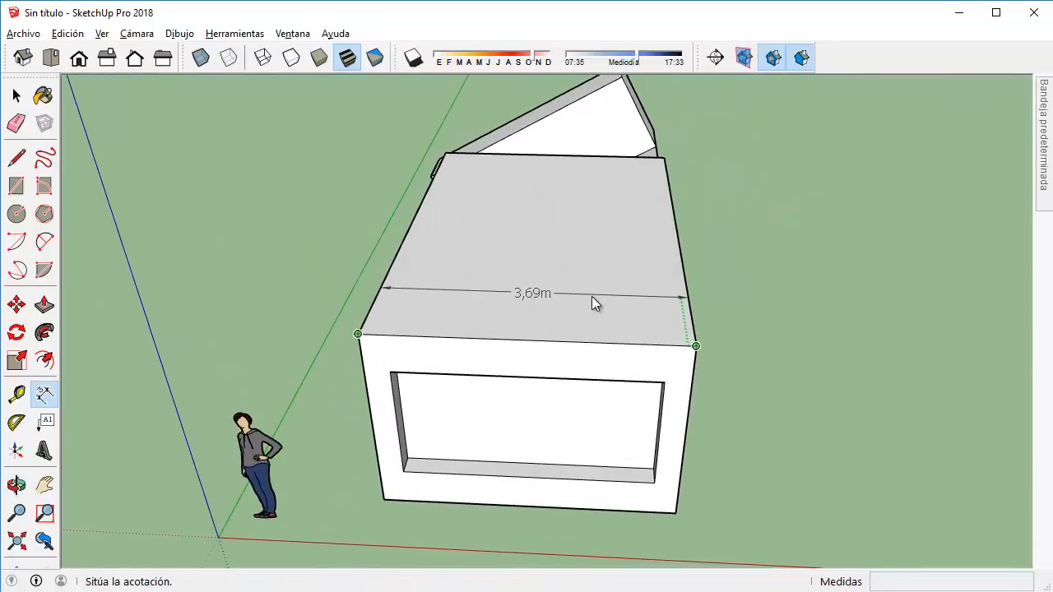
pyautogui.moveTo(591, 296); pyautogui.dragTo(415, 296, button='middle')
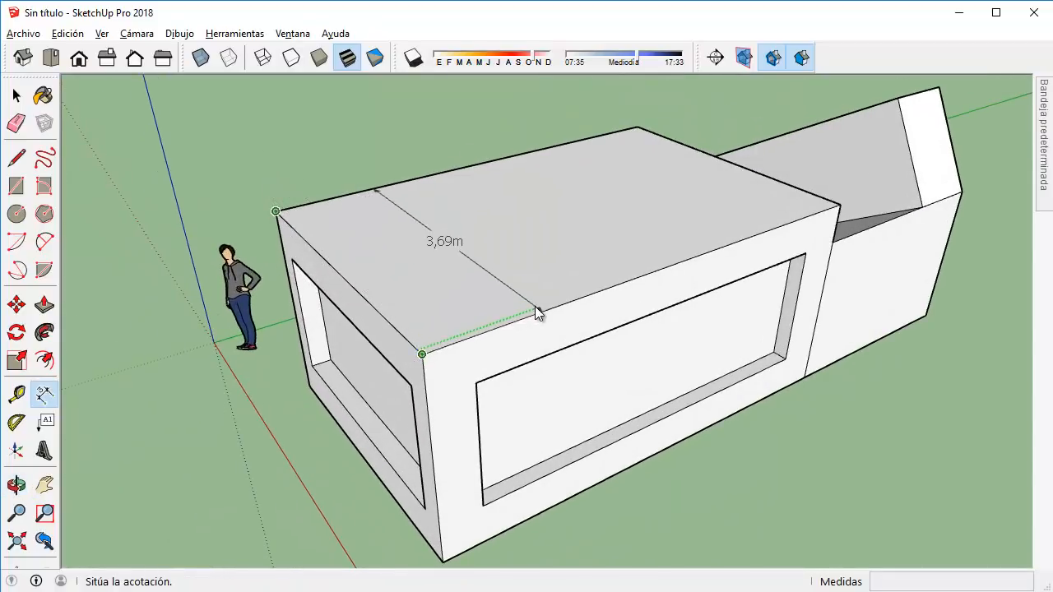
pyautogui.click(352, 159)
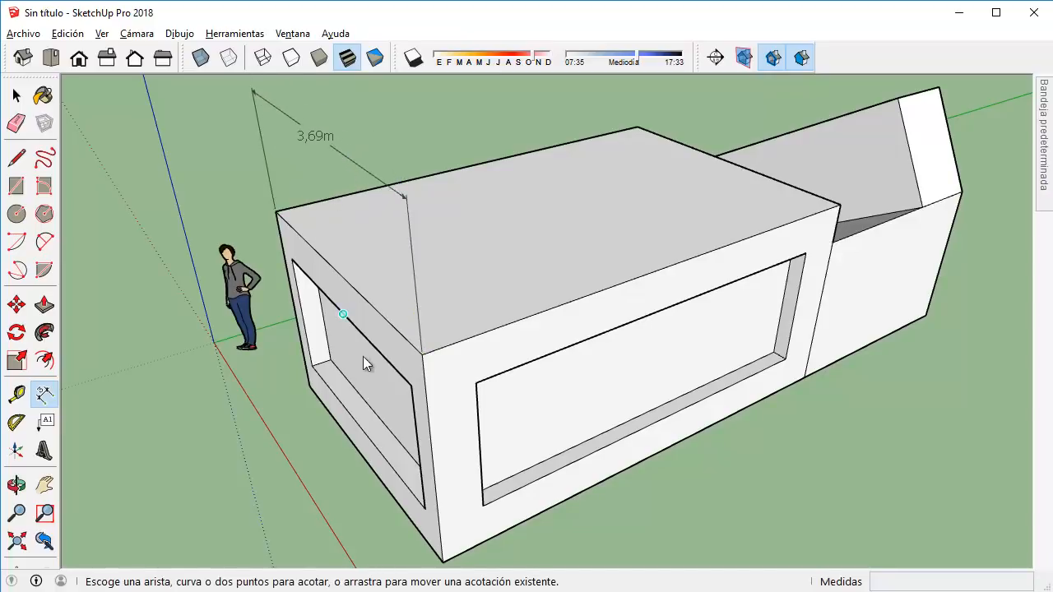
# Dimension the top edge of the box's long side and the top edge of its opening, placing both on the wall.
pyautogui.moveTo(363, 356); pyautogui.dragTo(291, 270, button='middle')
pyautogui.click(358, 241)
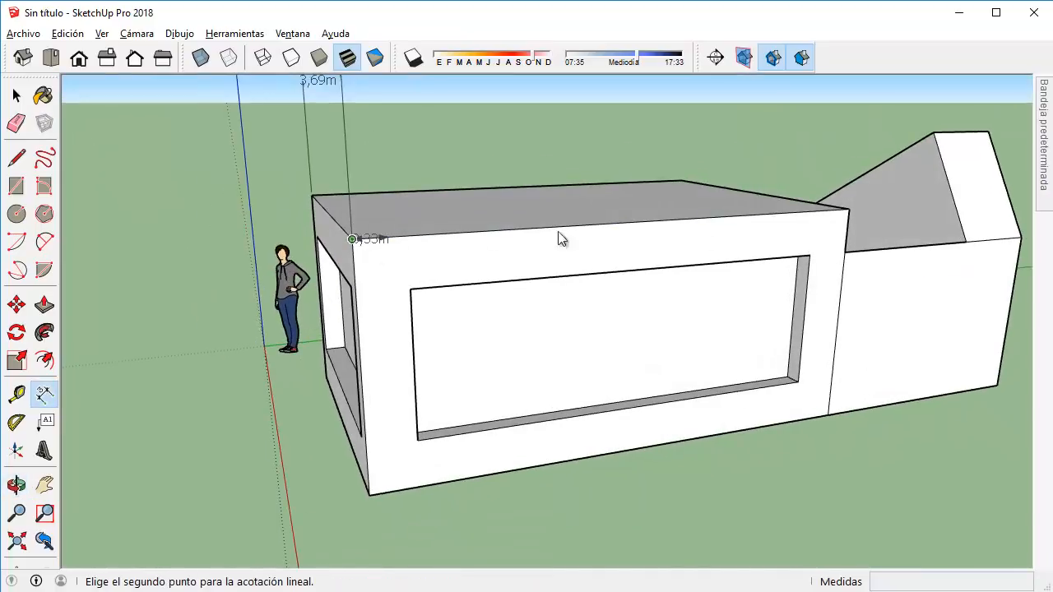
pyautogui.click(847, 211)
pyautogui.click(835, 239)
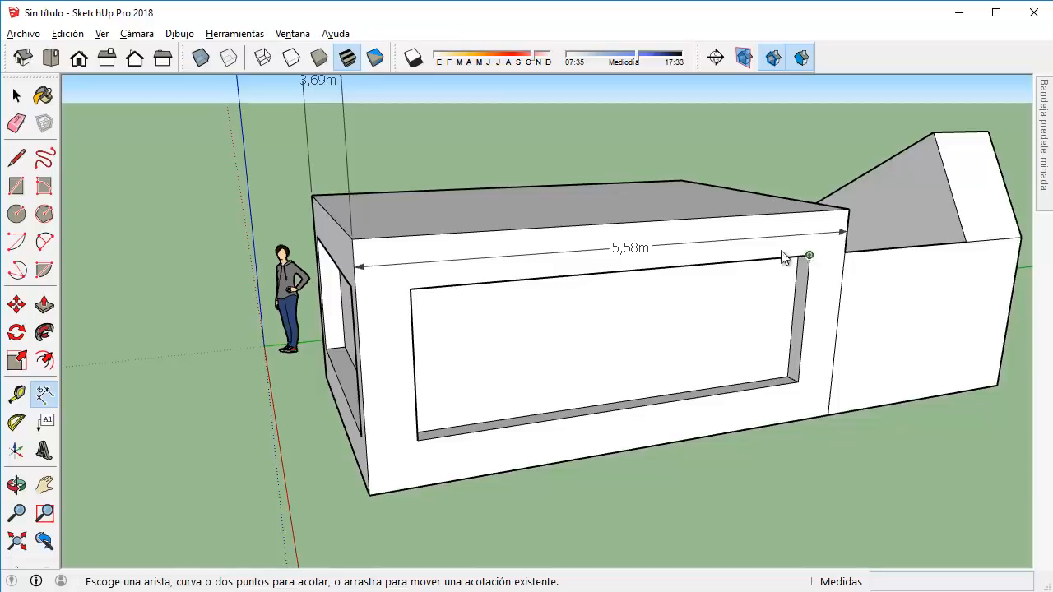
pyautogui.click(804, 258)
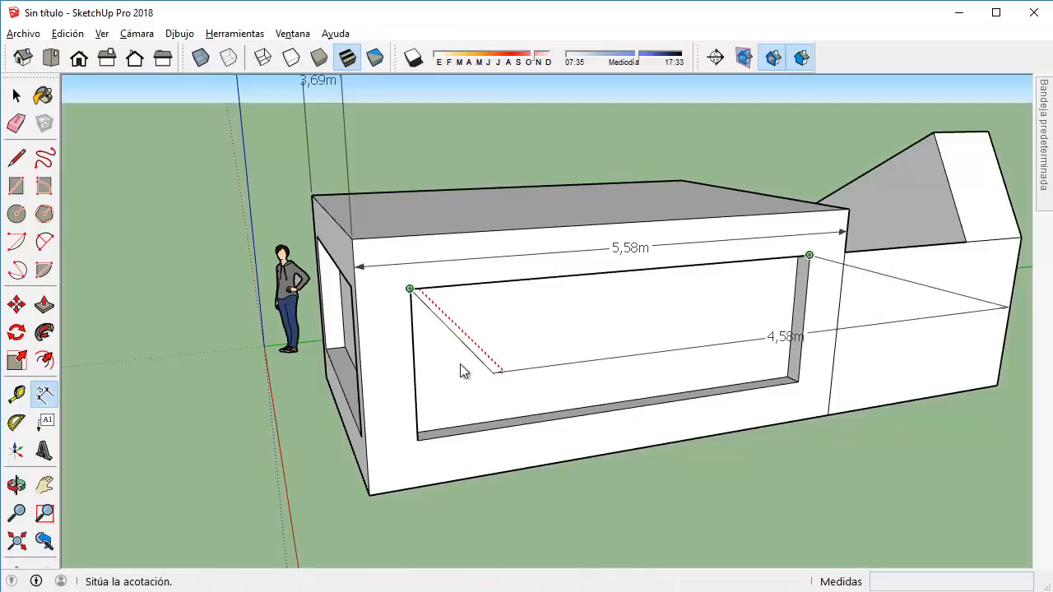
pyautogui.click(408, 329)
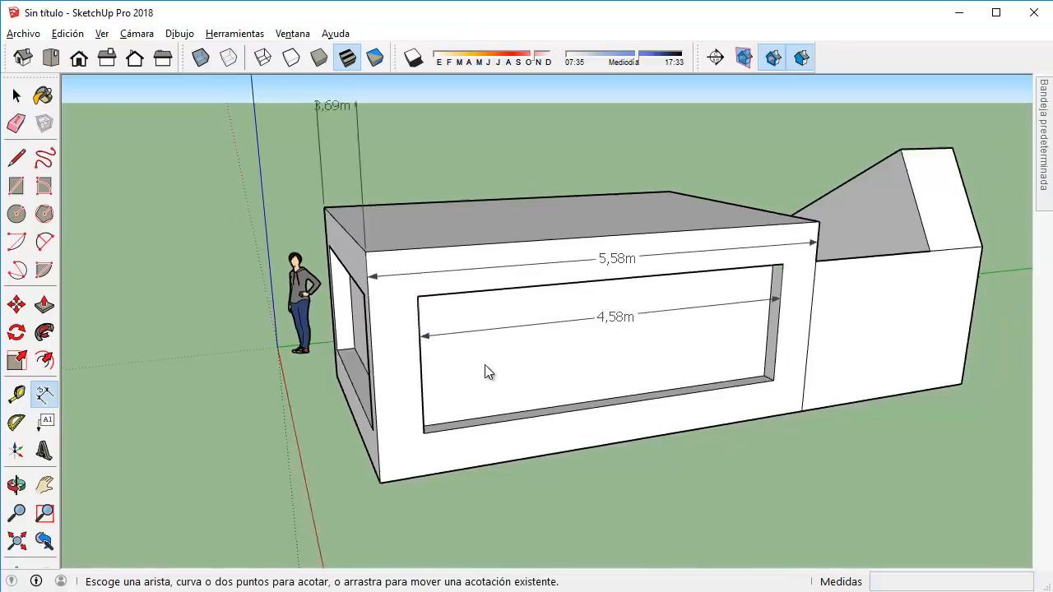
# Move the short front face's dimension down closer to the roof.
pyautogui.moveTo(484, 365); pyautogui.dragTo(427, 186, button='middle')
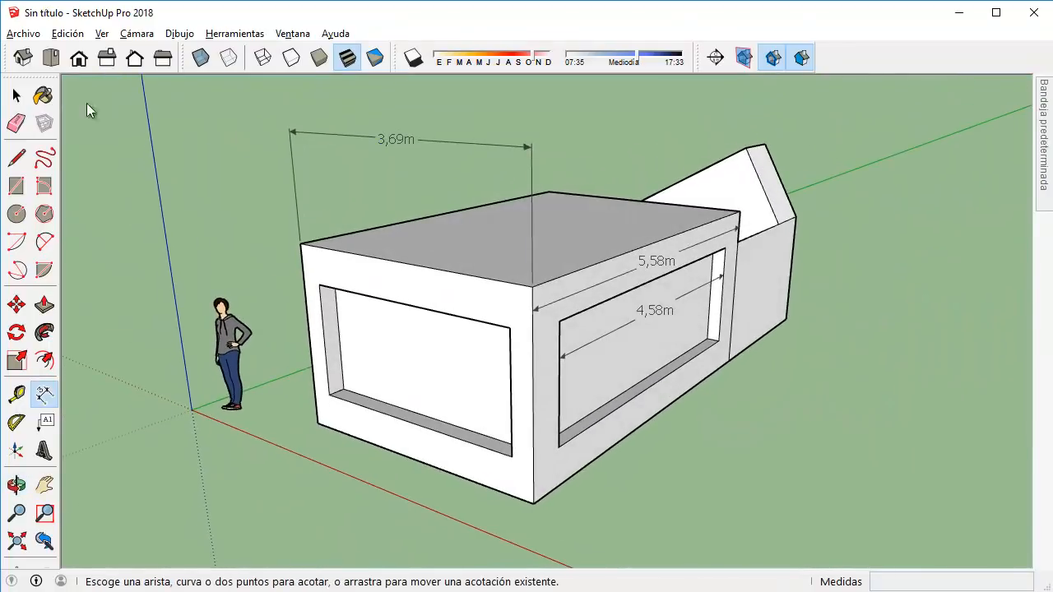
pyautogui.click(374, 138)
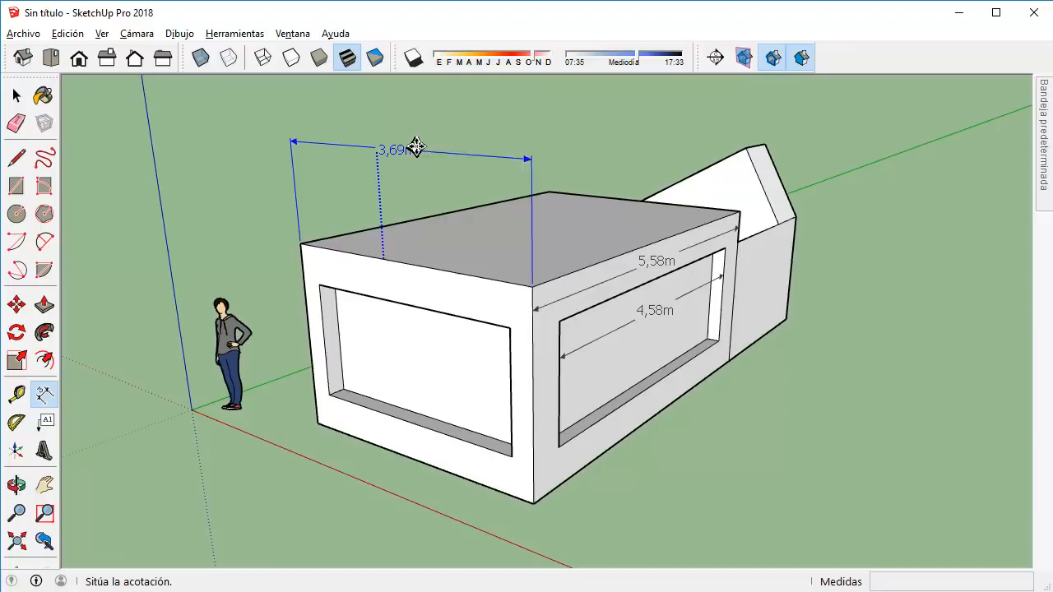
pyautogui.click(399, 207)
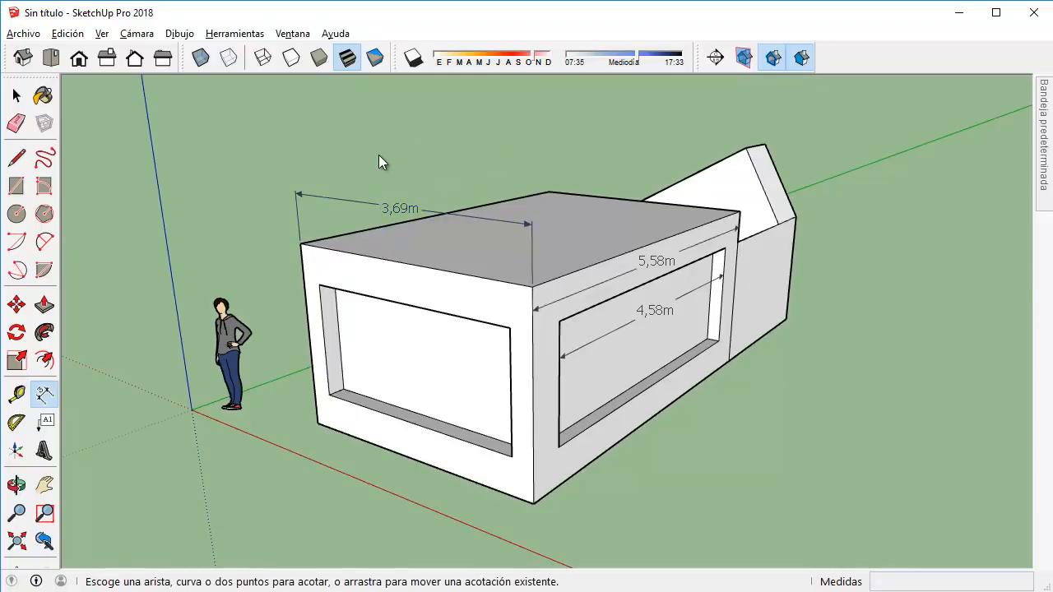
# Try to extrude the short front face outward about 2.11 m with Push/Pull, and undo it.
pyautogui.moveTo(406, 178); pyautogui.dragTo(494, 249, button='middle')
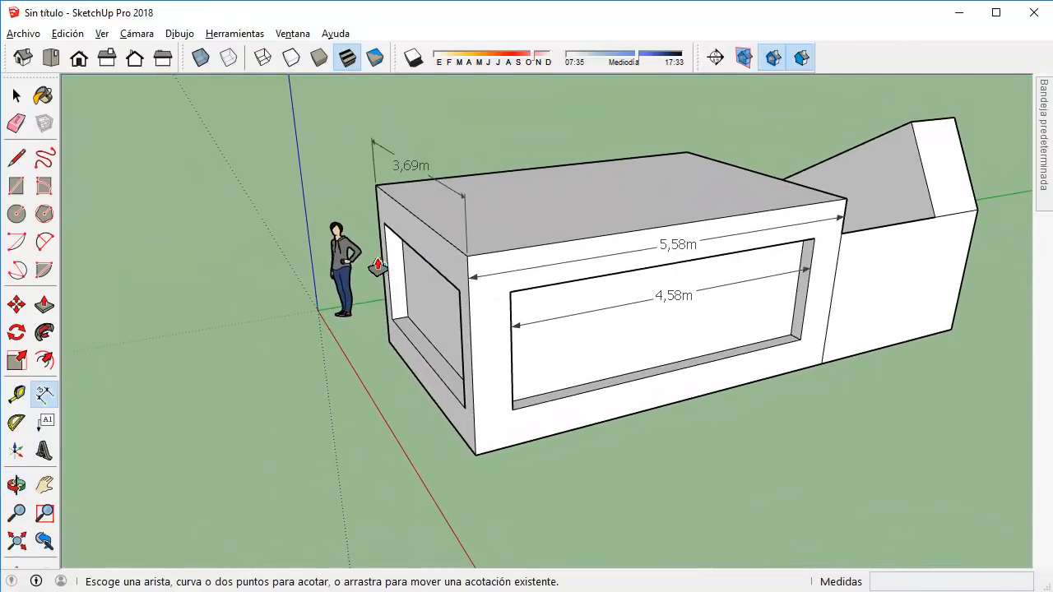
pyautogui.press('p')
pyautogui.click(436, 255)
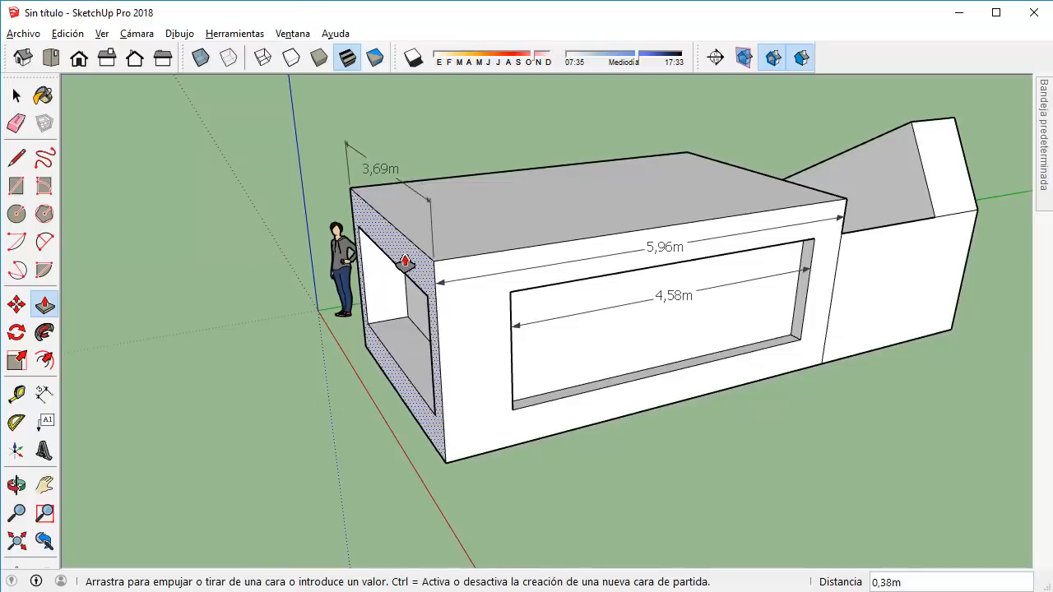
pyautogui.click(252, 291)
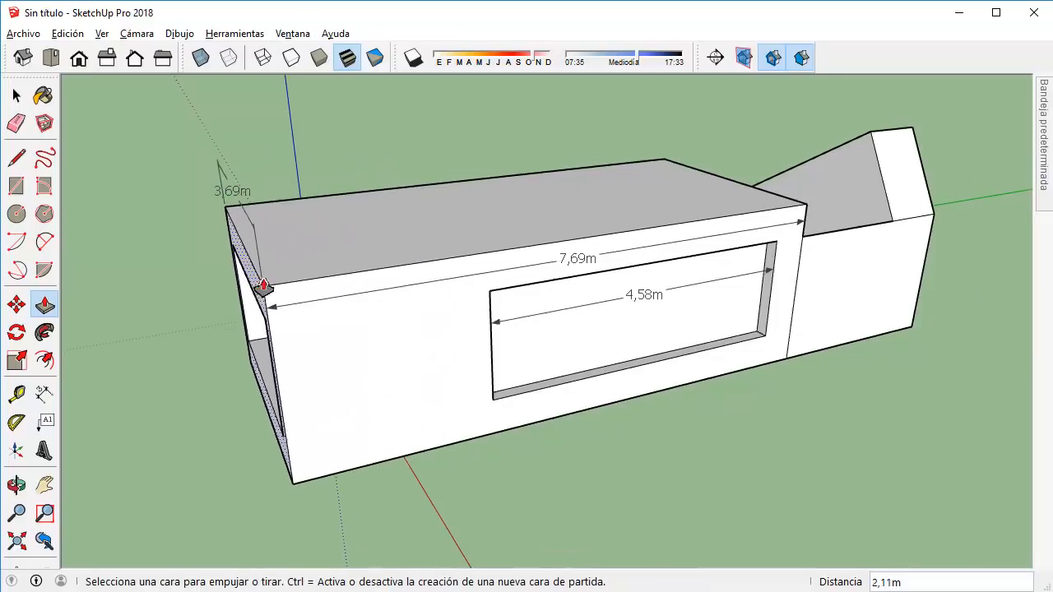
pyautogui.click(263, 286)
pyautogui.hotkey('ctrl', 'z')
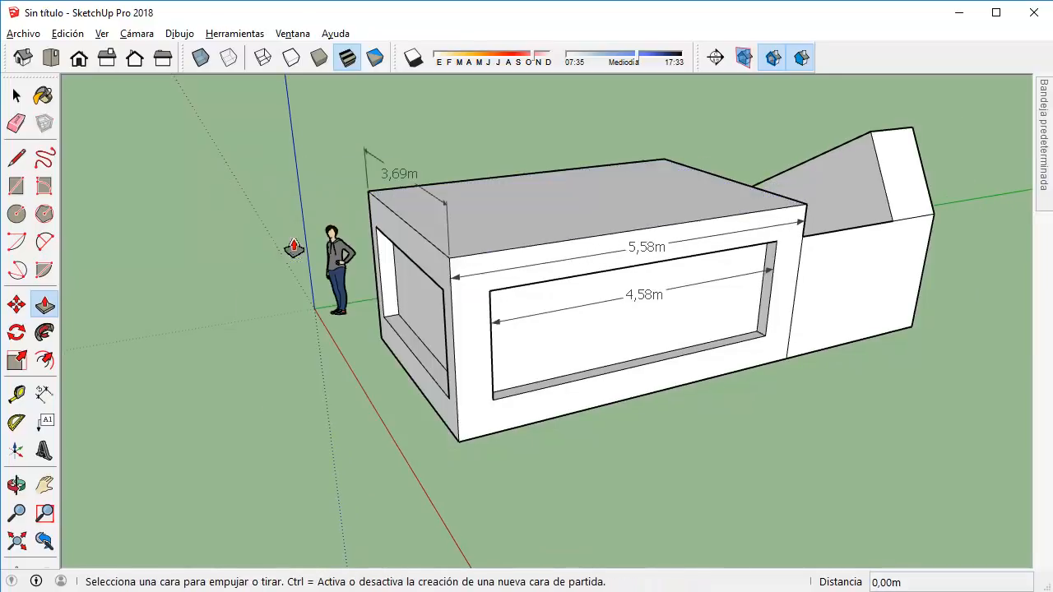
# Push/Pull the short front face outward until the long side measures about 7.09 m, and the long side outward about 2.19 m.
pyautogui.click(447, 286)
pyautogui.click(313, 293)
pyautogui.click(390, 331)
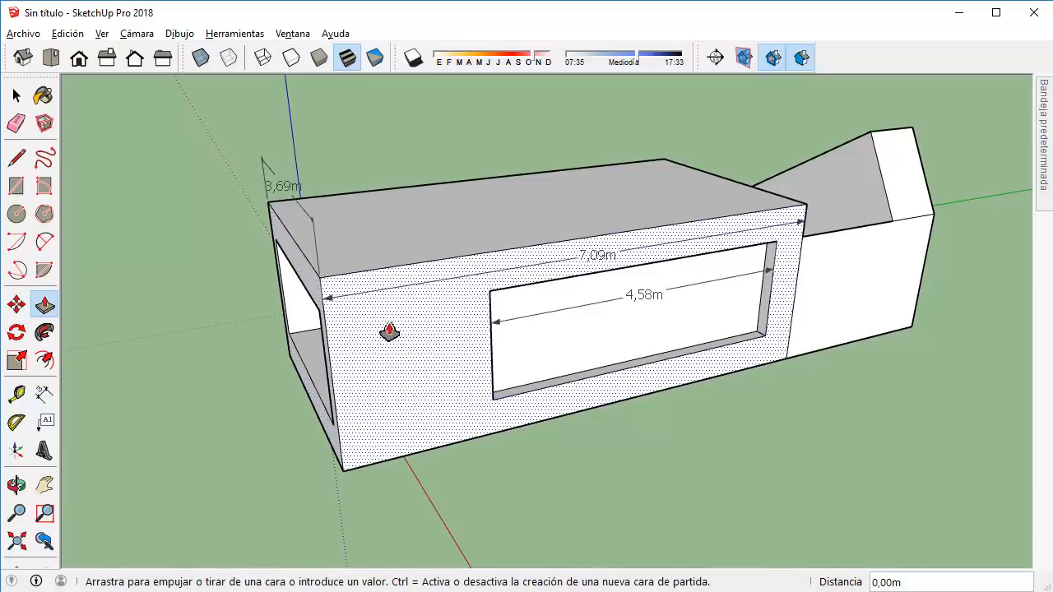
pyautogui.click(452, 415)
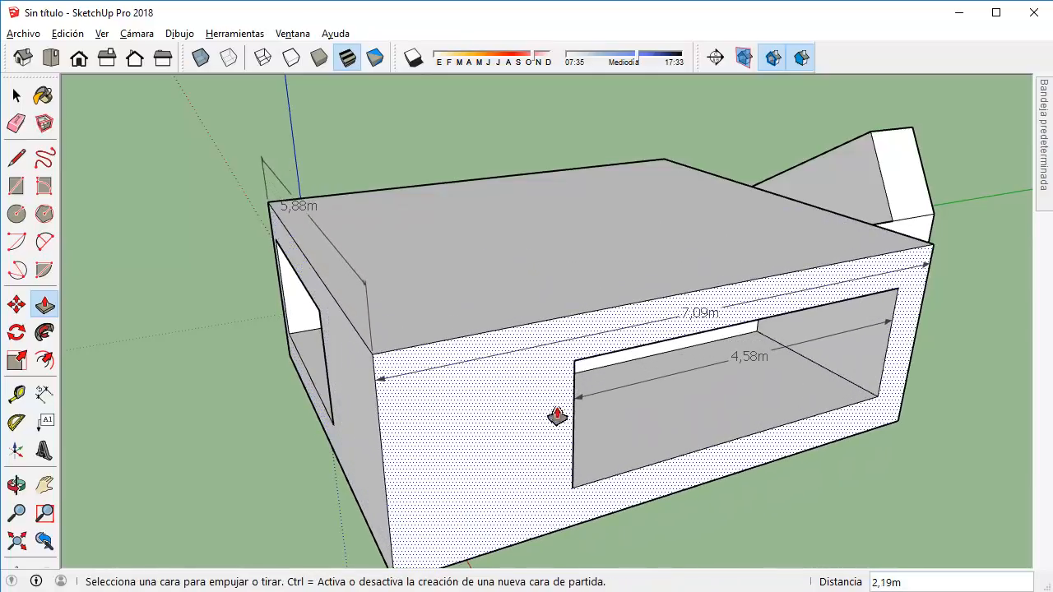
# Narrow the long side's opening to about 1.71 m by extruding its far inner side face about 2.87 m.
pyautogui.click(855, 343)
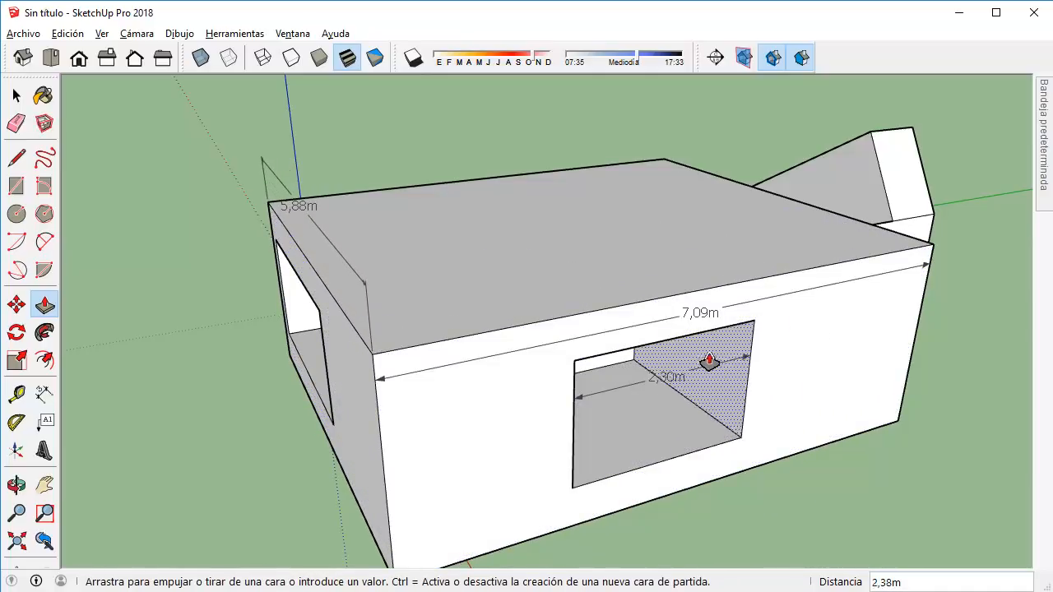
pyautogui.click(685, 368)
pyautogui.moveTo(613, 384); pyautogui.dragTo(606, 322, button='middle')
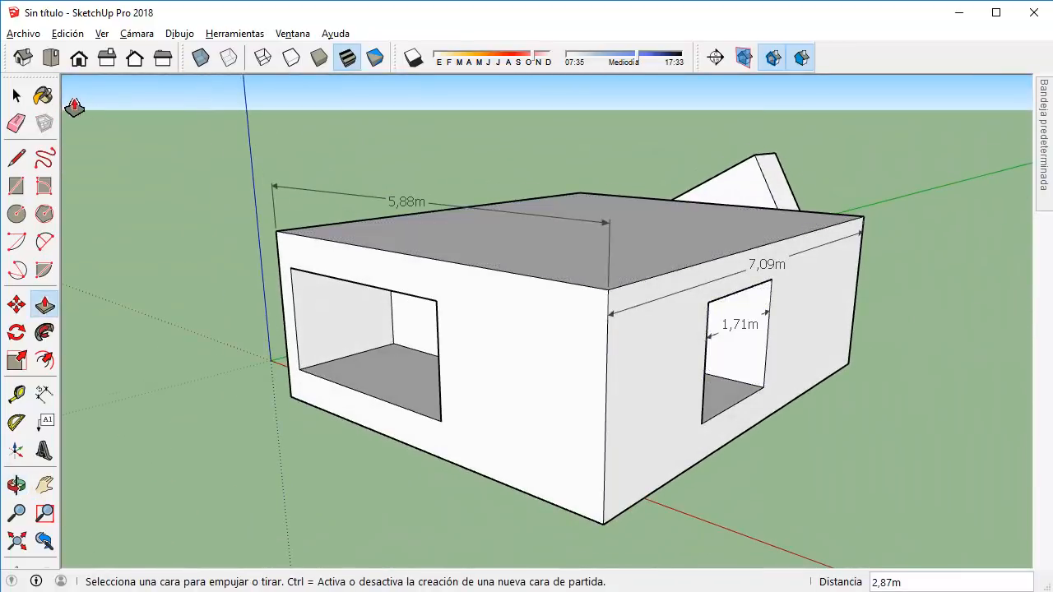
pyautogui.click(19, 97)
pyautogui.scroll(-3, 244, 226)
pyautogui.moveTo(279, 242); pyautogui.dragTo(461, 252, button='middle')
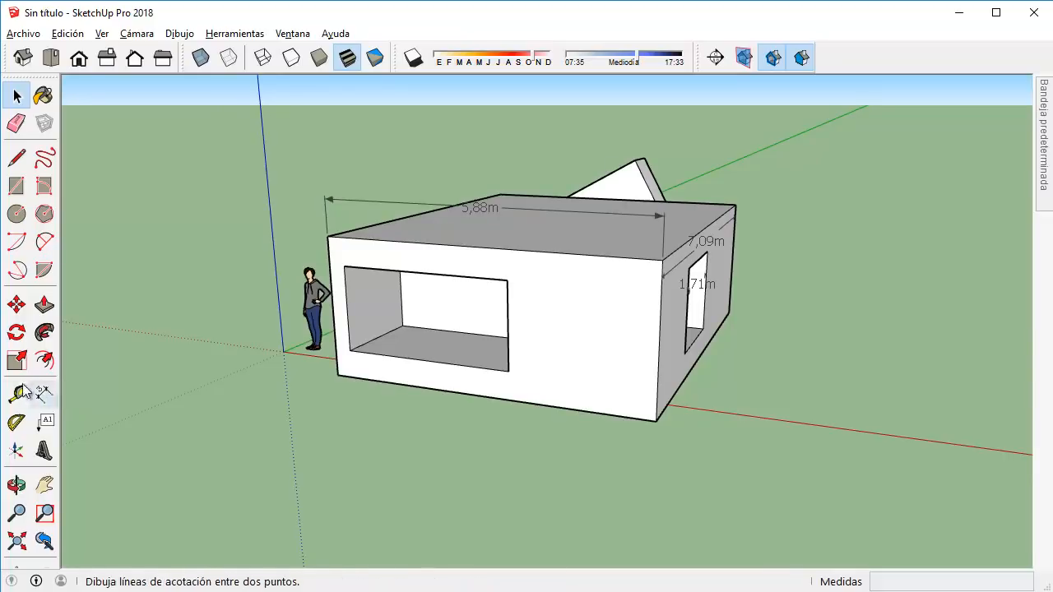
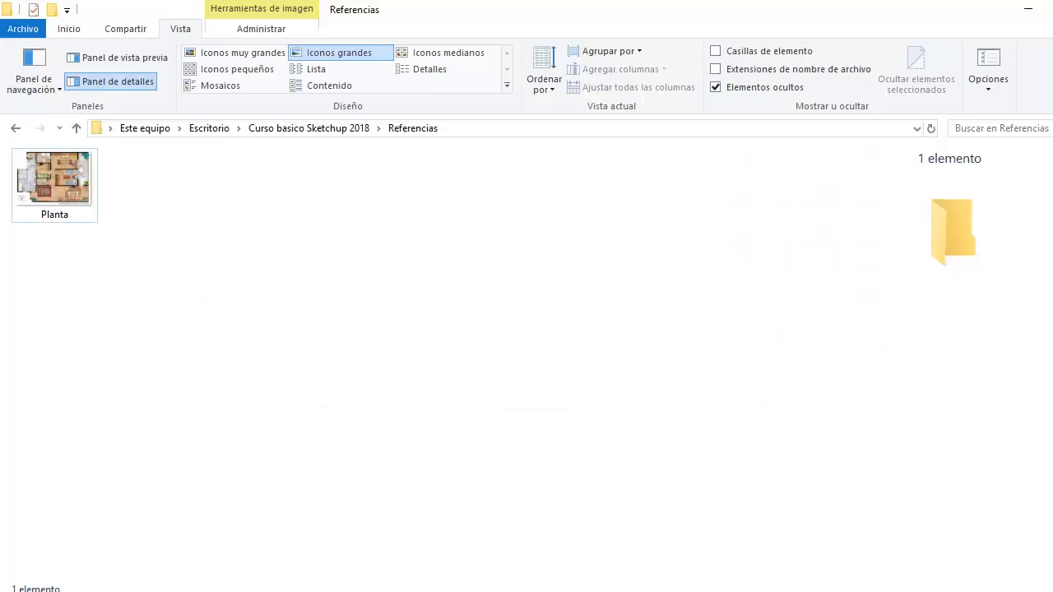
# View the Planta floor plan image from the Referencias folder in the photo viewer and return to the folder.
pyautogui.click(90, 193)
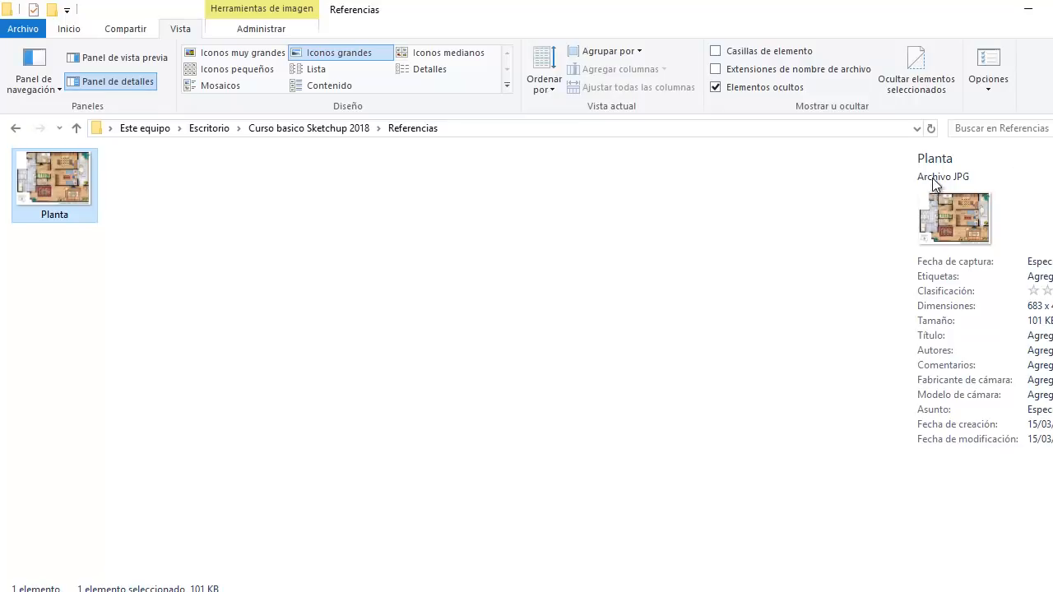
pyautogui.click(1022, 12)
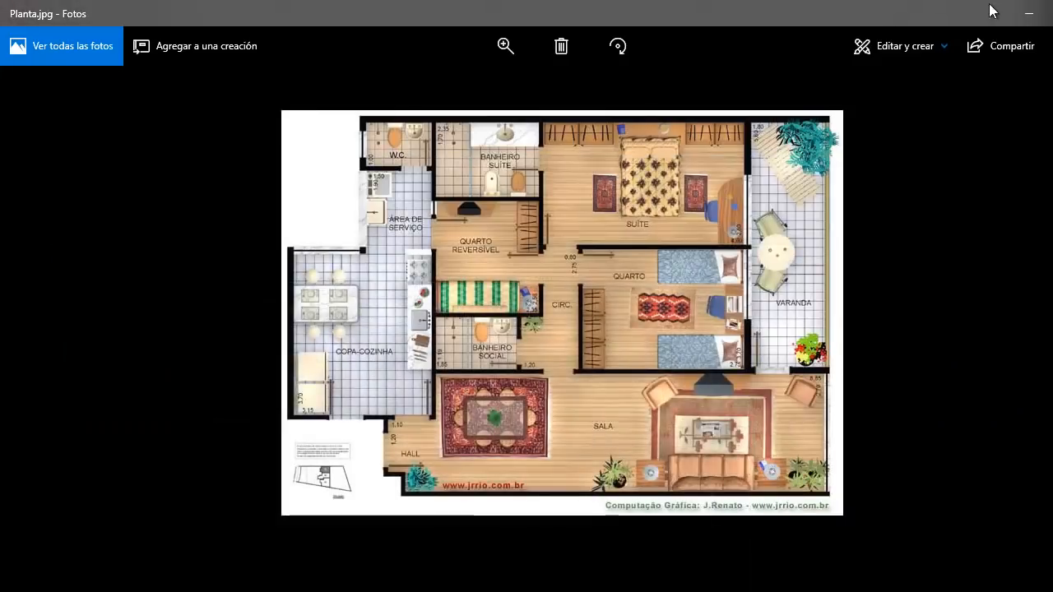
pyautogui.click(1020, 12)
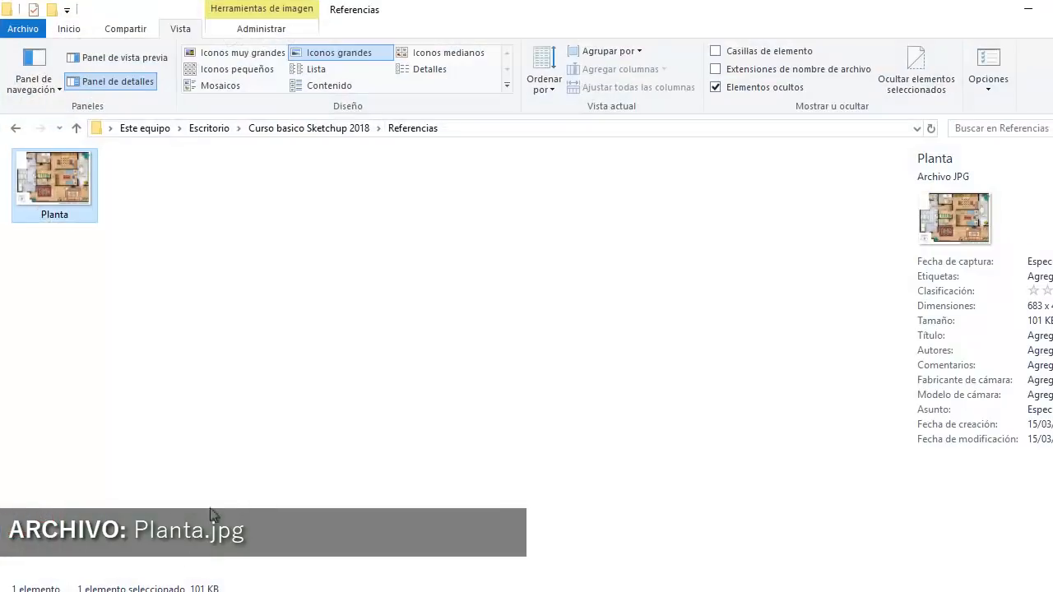
# Try inserting the Planta image from the Referencias folder into the SketchUp model, and delete it.
pyautogui.click(110, 238)
pyautogui.click(90, 211)
pyautogui.moveTo(57, 166)
pyautogui.mouseDown()
pyautogui.moveTo(111, 195)
pyautogui.moveTo(366, 462)
pyautogui.moveTo(331, 586)
pyautogui.moveTo(306, 587)
pyautogui.moveTo(617, 384)
pyautogui.moveTo(651, 380)
pyautogui.moveTo(634, 411)
pyautogui.mouseUp()
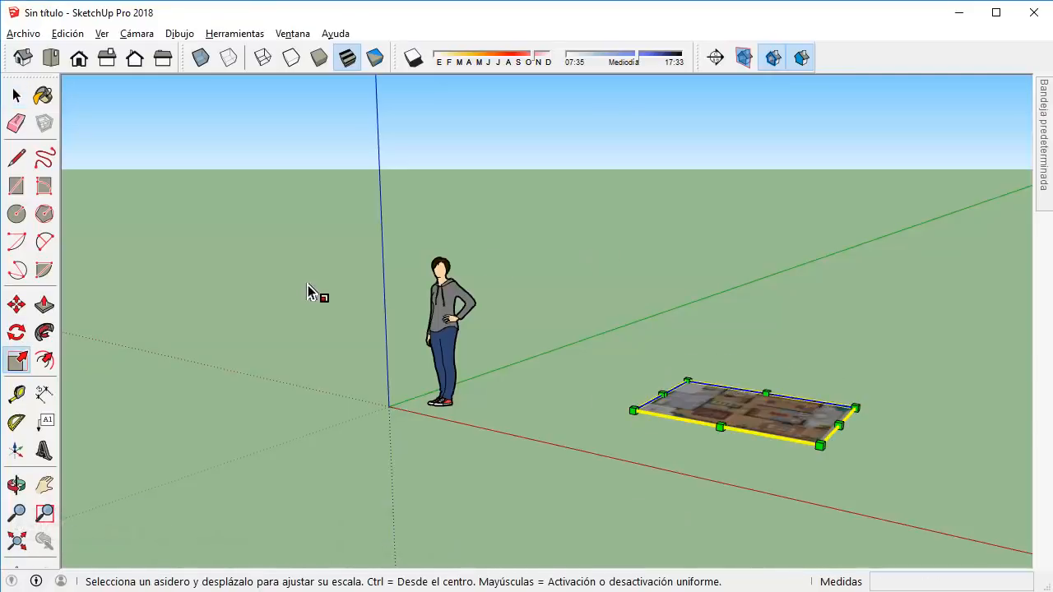
pyautogui.click(16, 95)
pyautogui.click(650, 369)
pyautogui.moveTo(687, 389); pyautogui.dragTo(590, 363, button='middle')
pyautogui.press('Delete')
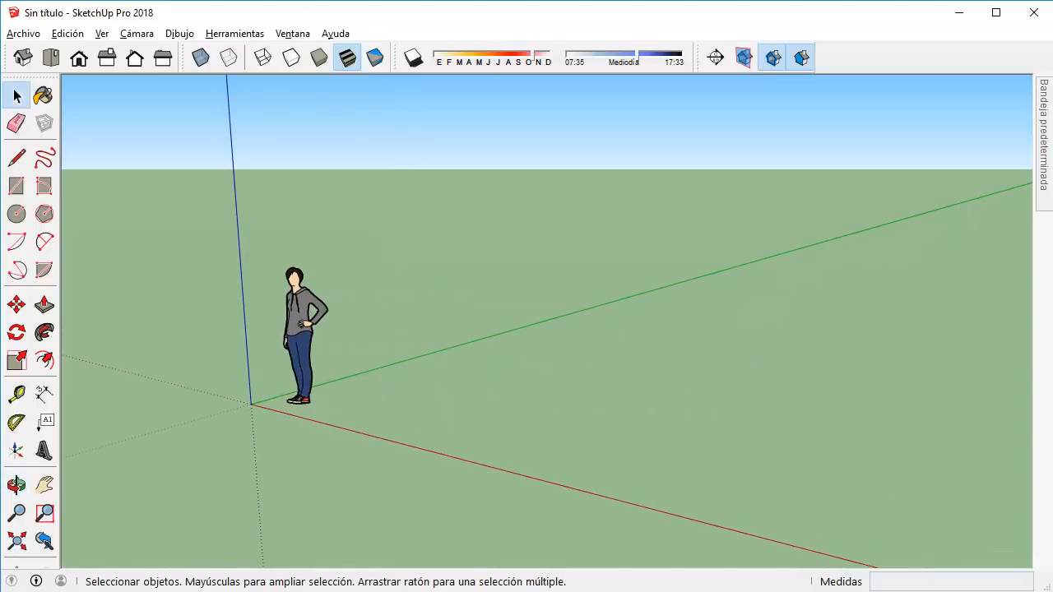
# Insert the Planta image from the Referencias folder into the SketchUp model, scale it uniformly by 2.50 and deselect it.
pyautogui.click(206, 591)
pyautogui.moveTo(61, 192)
pyautogui.mouseDown()
pyautogui.moveTo(327, 488)
pyautogui.moveTo(305, 589)
pyautogui.moveTo(609, 403)
pyautogui.mouseUp()
pyautogui.press('s')
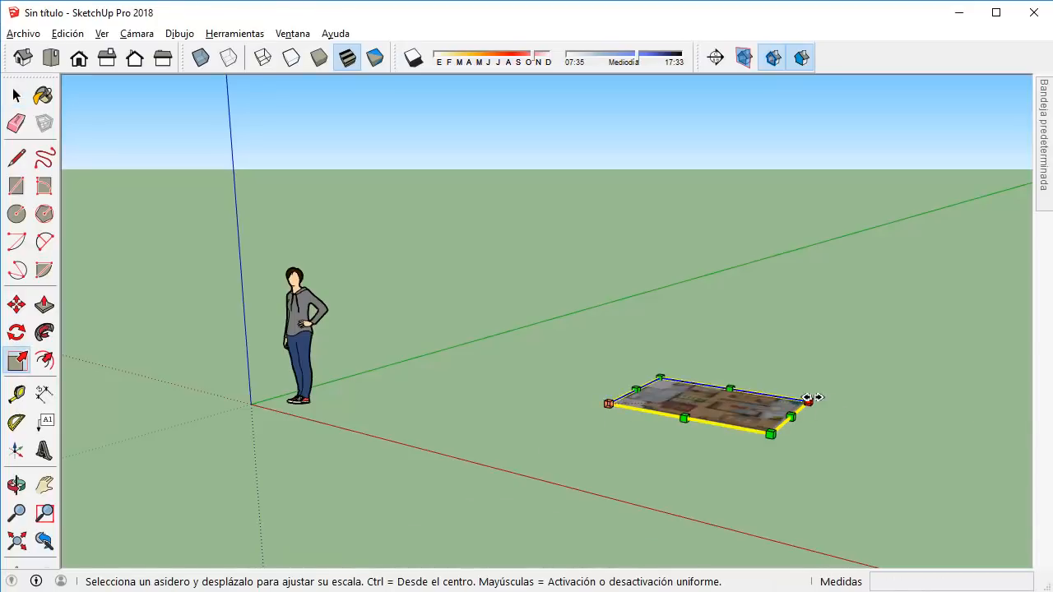
pyautogui.moveTo(807, 398); pyautogui.dragTo(997, 317)
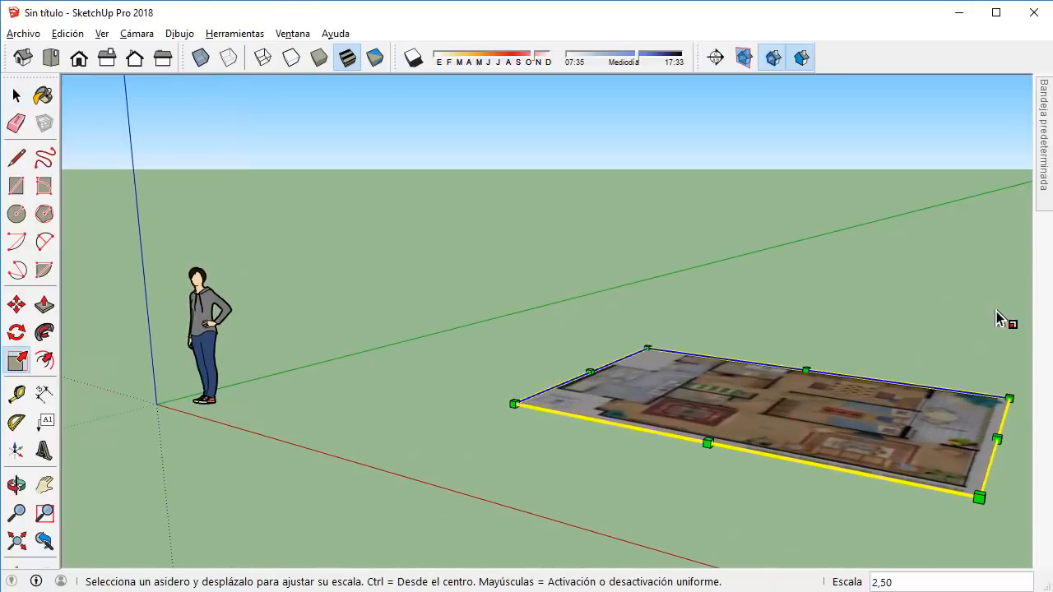
pyautogui.click(18, 93)
pyautogui.click(360, 308)
pyautogui.scroll(-2, 360, 308)
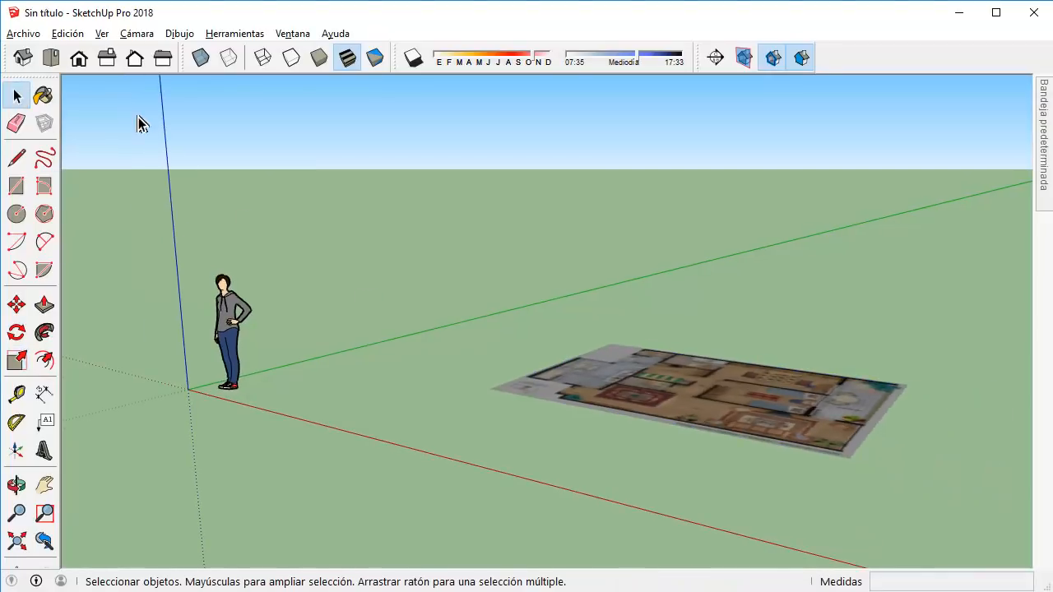
# Switch to the top view and move the floor plan image closer to the origin.
pyautogui.click(49, 58)
pyautogui.scroll(-1, 487, 306)
pyautogui.keyDown('shift'); pyautogui.moveTo(487, 306); pyautogui.dragTo(600, 251, button='middle'); pyautogui.keyUp('shift')
pyautogui.press('m')
pyautogui.click(701, 203)
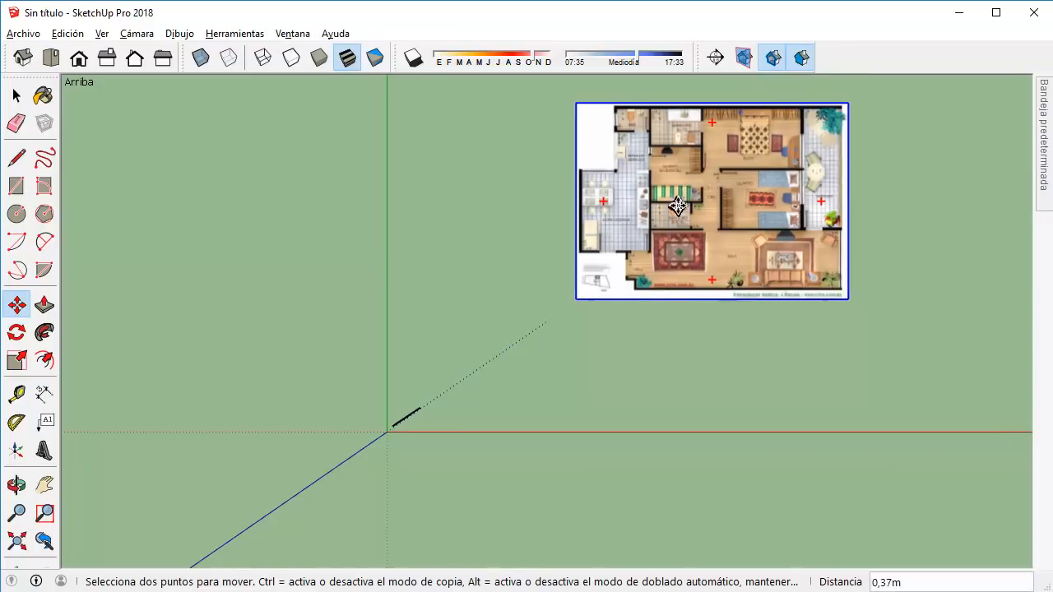
pyautogui.click(577, 278)
pyautogui.press('space')
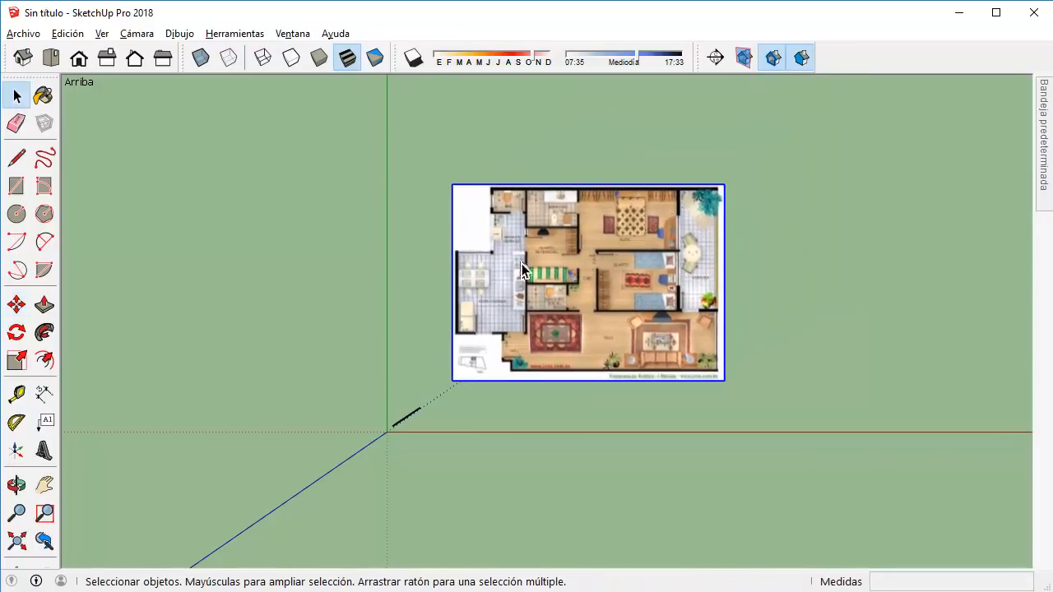
# Draw a rectangle about 1.06 m by 0.31 m between the upper and lower walls of the SALA, and delete it.
pyautogui.scroll(5, 652, 315)
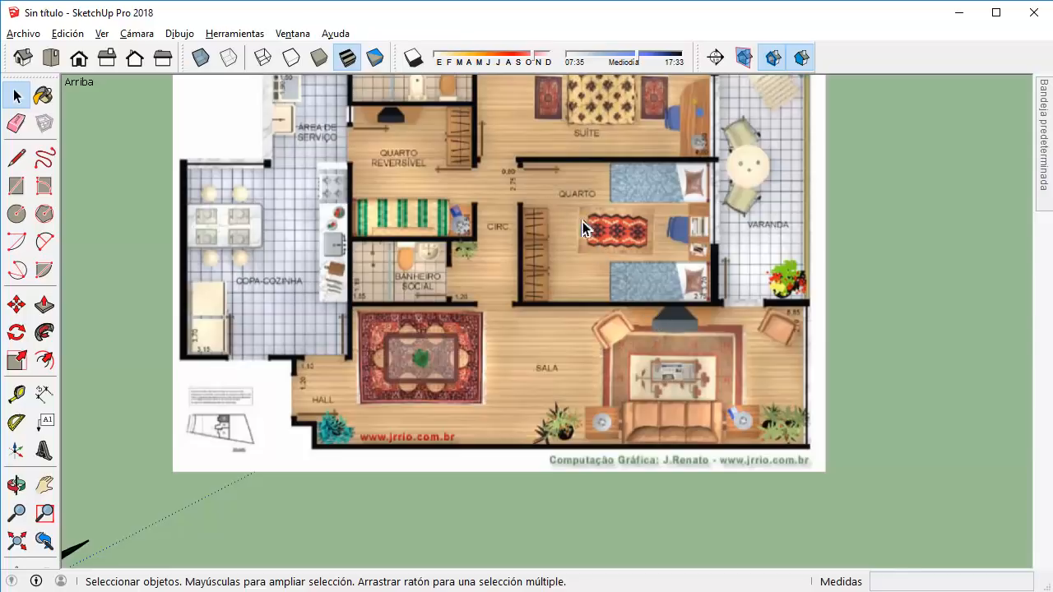
pyautogui.scroll(2, 531, 145)
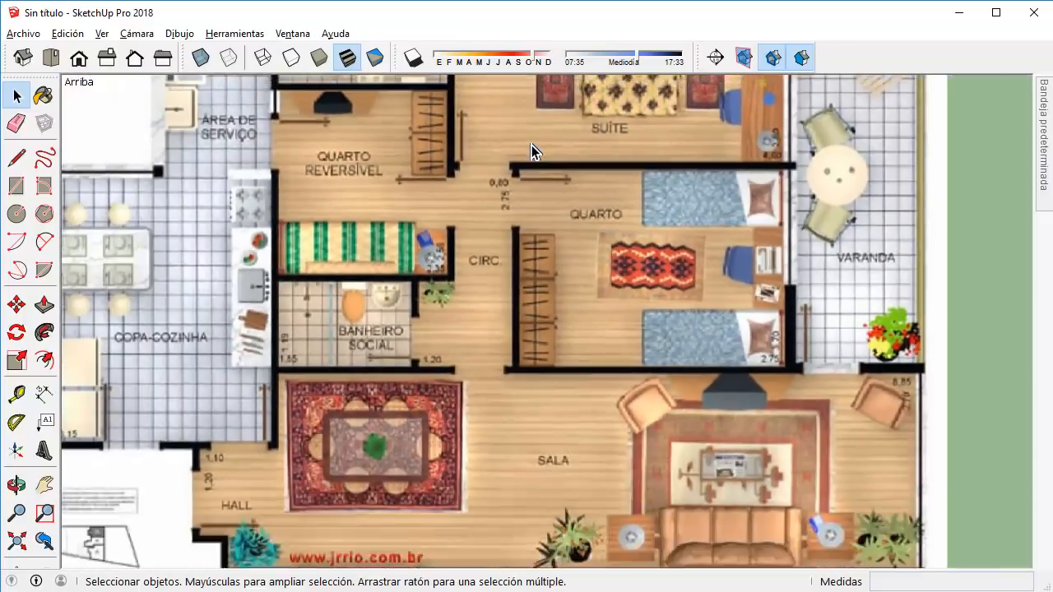
pyautogui.scroll(-1, 531, 145)
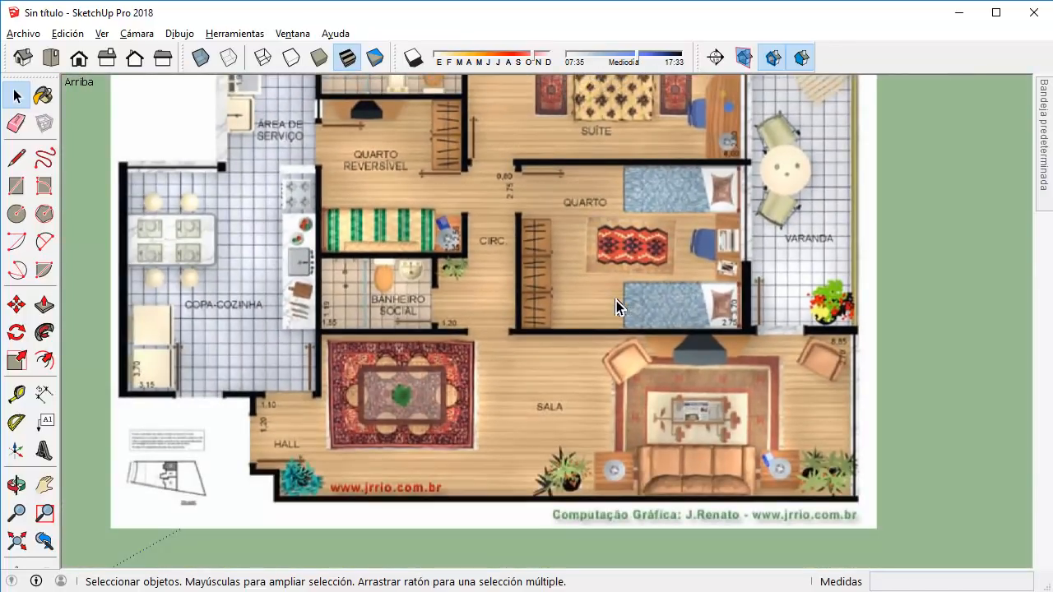
pyautogui.scroll(-3, 616, 300)
pyautogui.scroll(2, 618, 290)
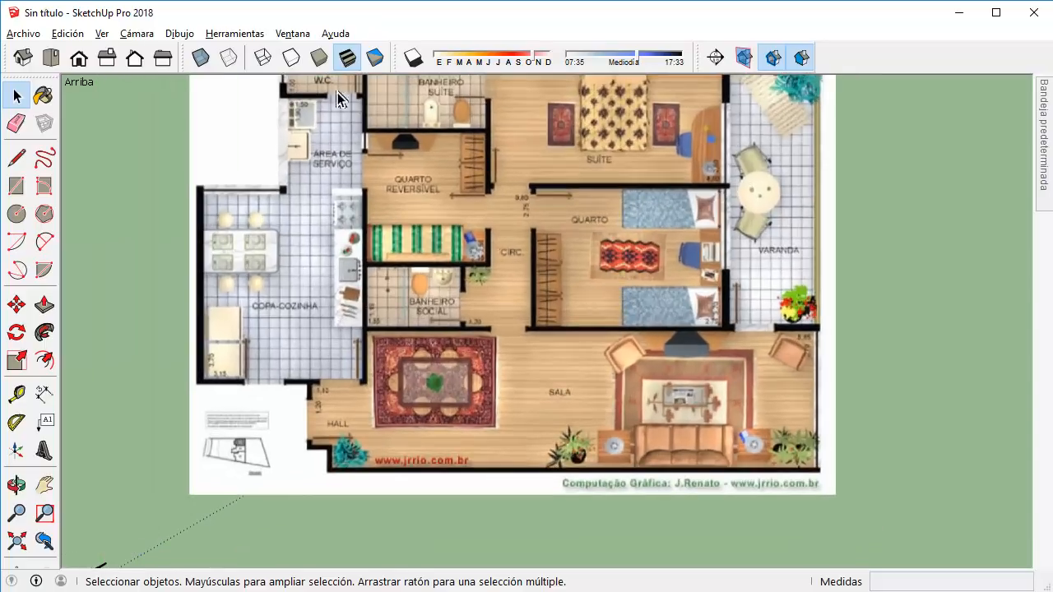
pyautogui.click(17, 185)
pyautogui.scroll(-1, 580, 356)
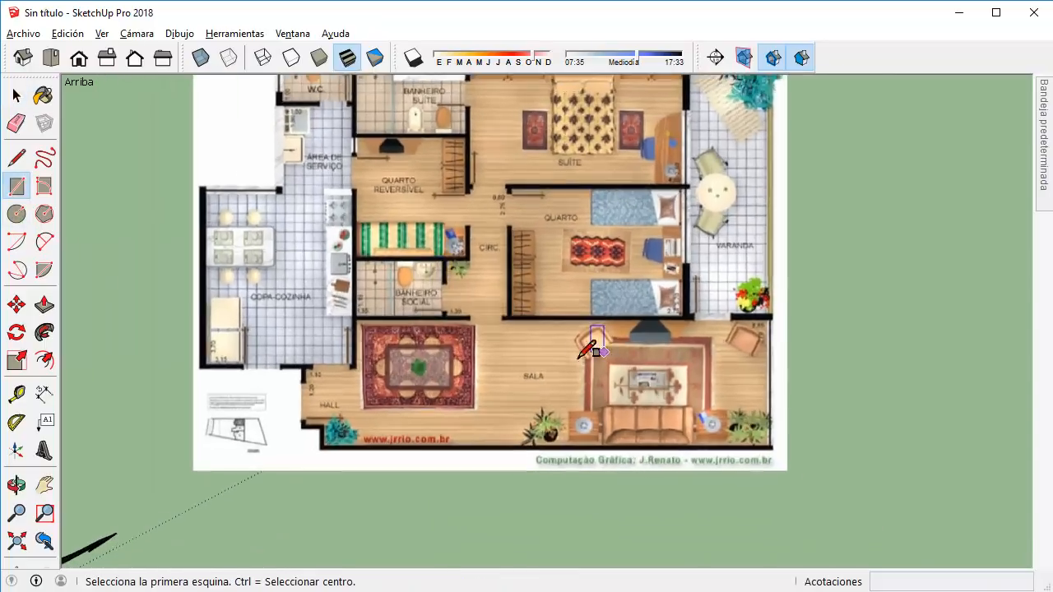
pyautogui.scroll(2, 580, 352)
pyautogui.click(504, 319)
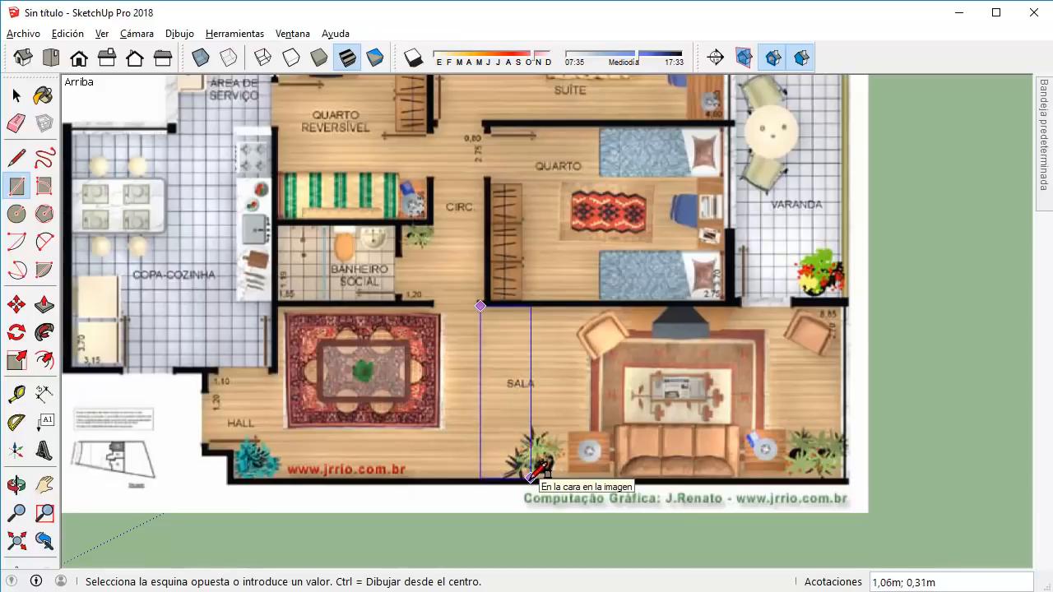
pyautogui.click(531, 477)
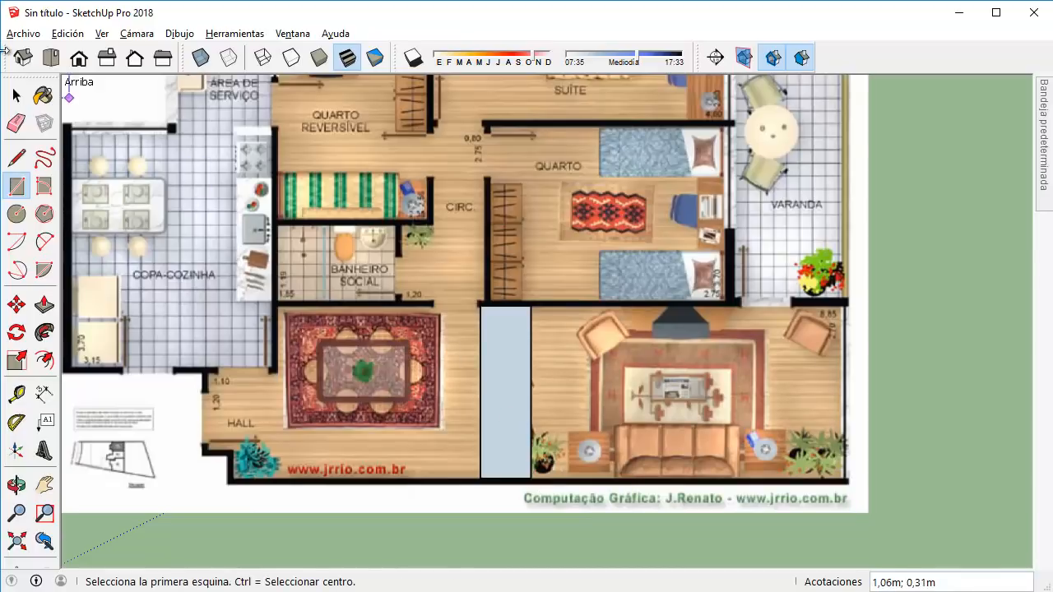
pyautogui.click(17, 96)
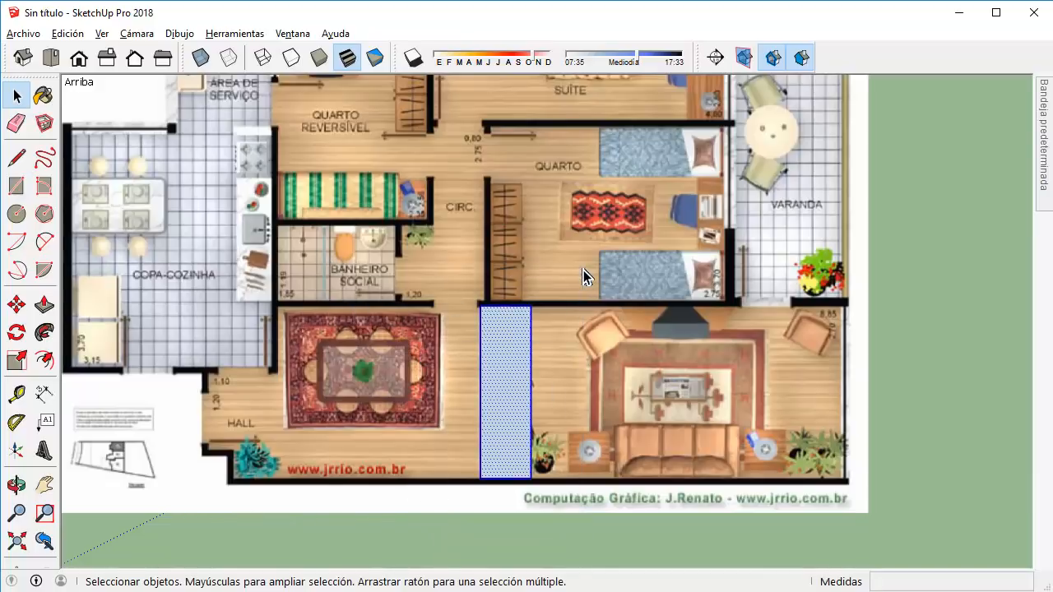
pyautogui.press('Delete')
# Measure the distance between the upper and lower walls of the SALA with the Tape Measure.
pyautogui.click(17, 394)
pyautogui.scroll(3, 499, 370)
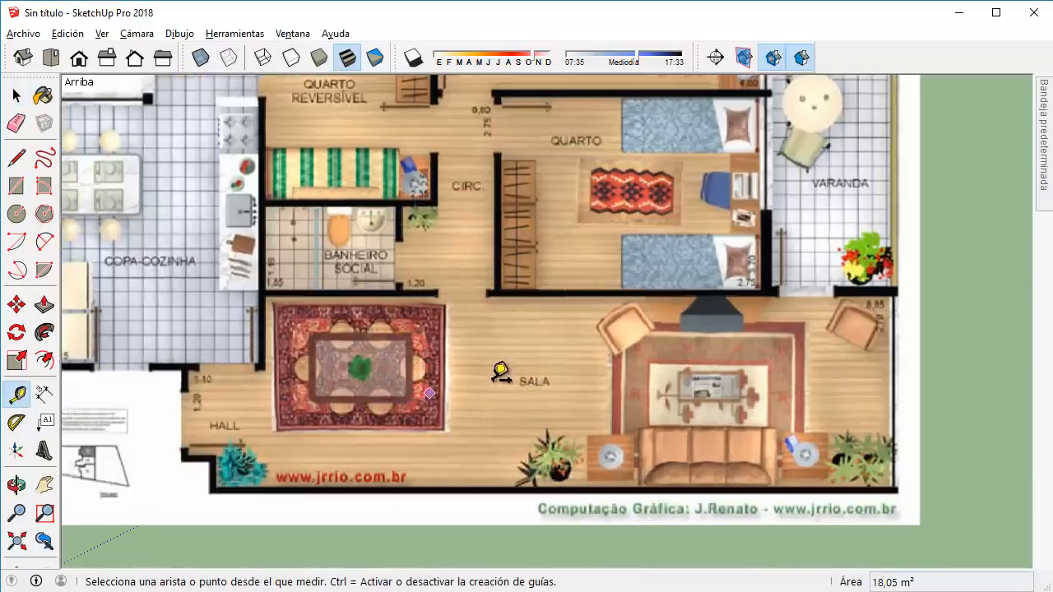
pyautogui.click(545, 278)
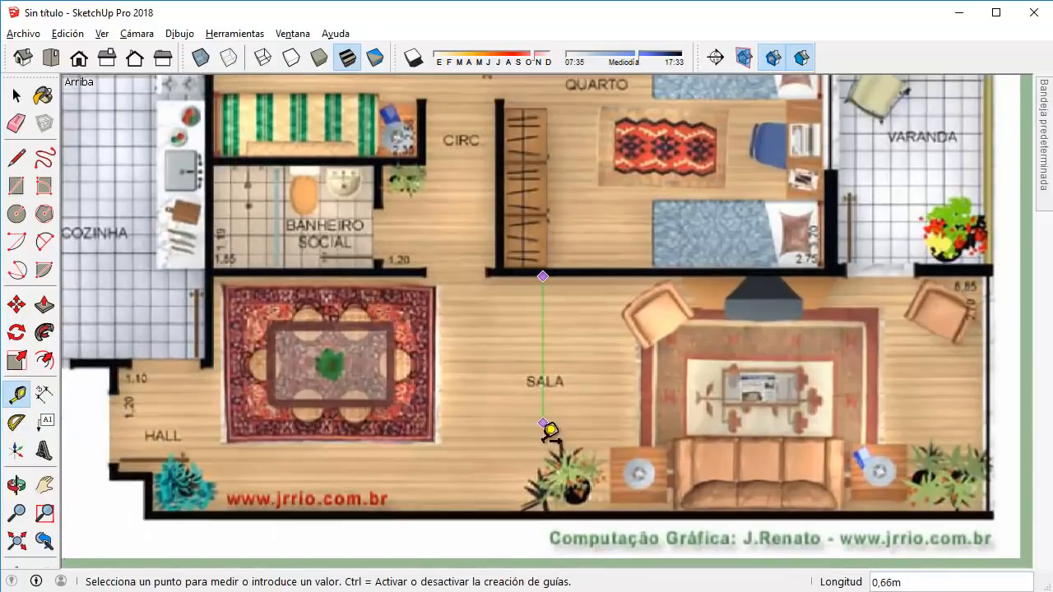
pyautogui.scroll(2, 556, 498)
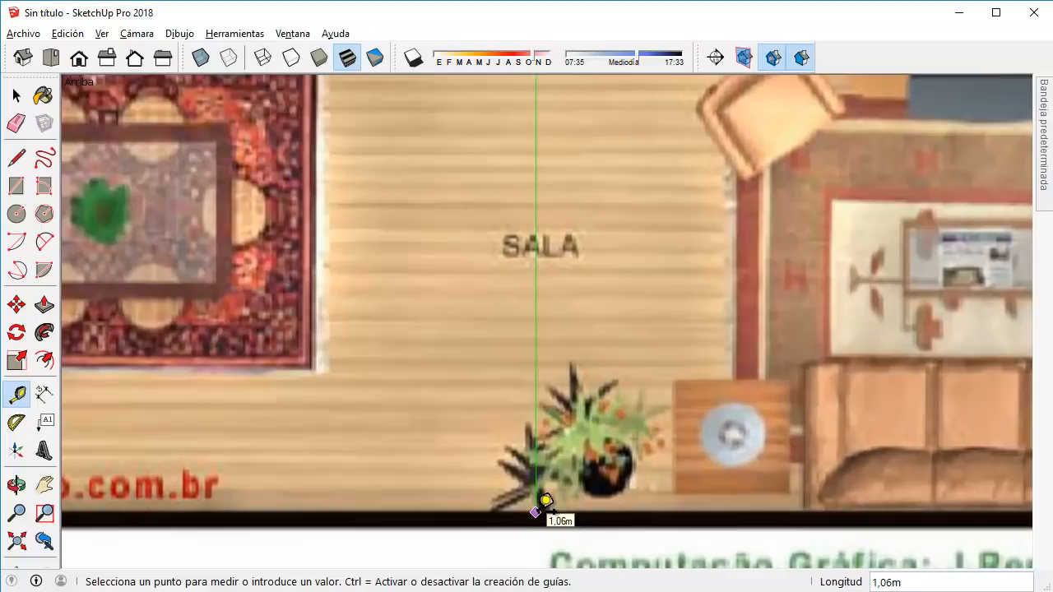
pyautogui.scroll(-3, 545, 500)
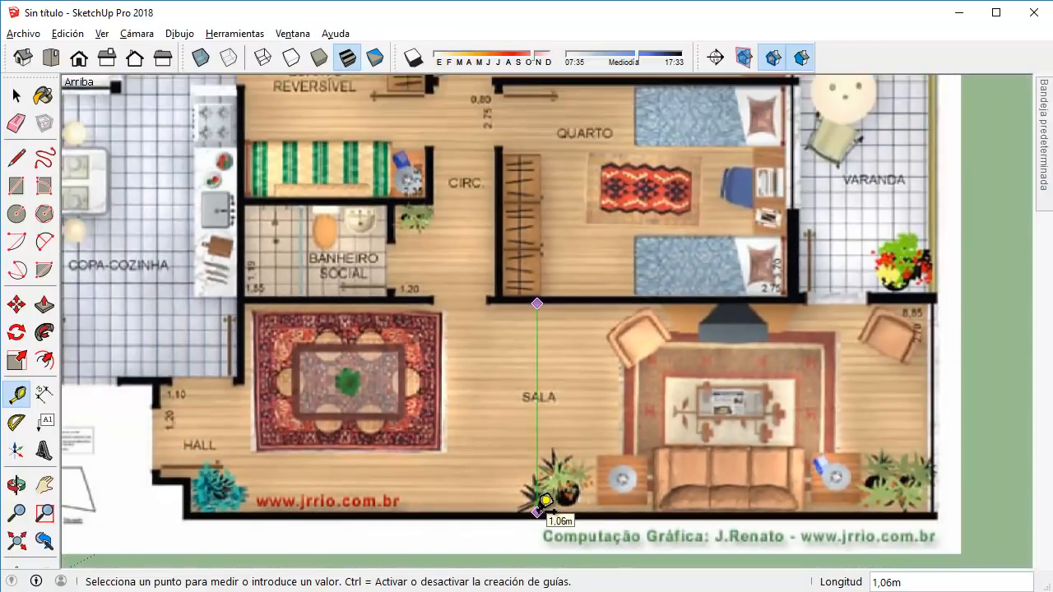
pyautogui.press('Escape')
pyautogui.scroll(-2, 537, 512)
pyautogui.click(16, 97)
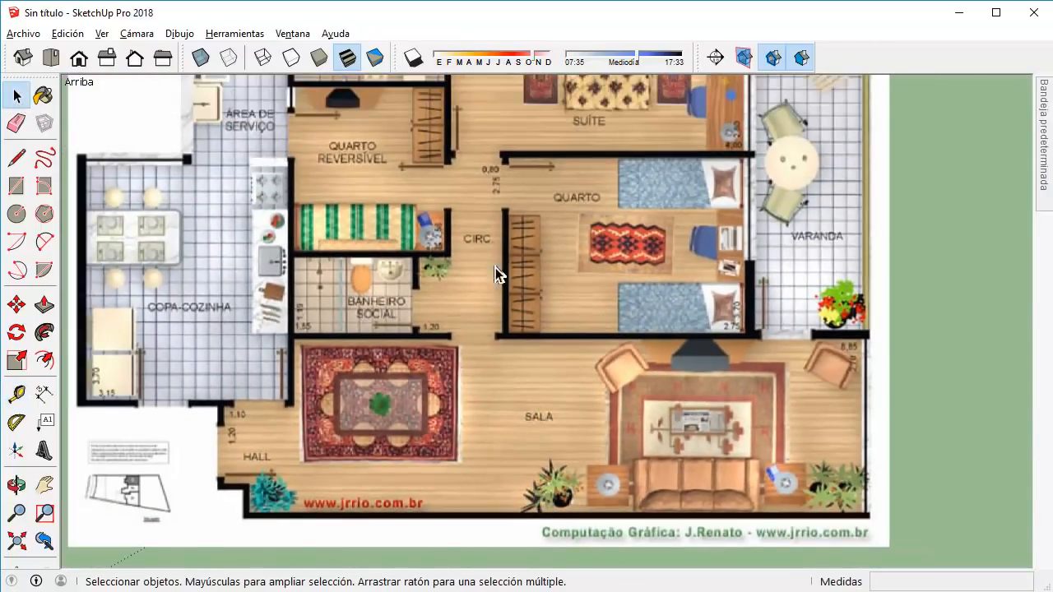
# Compare the floor plan's size with the human figure in a 3D view.
pyautogui.scroll(-1, 527, 296)
pyautogui.moveTo(544, 346); pyautogui.dragTo(300, 97, button='middle')
pyautogui.scroll(1, 567, 378)
pyautogui.moveTo(540, 410); pyautogui.dragTo(442, 415, button='middle')
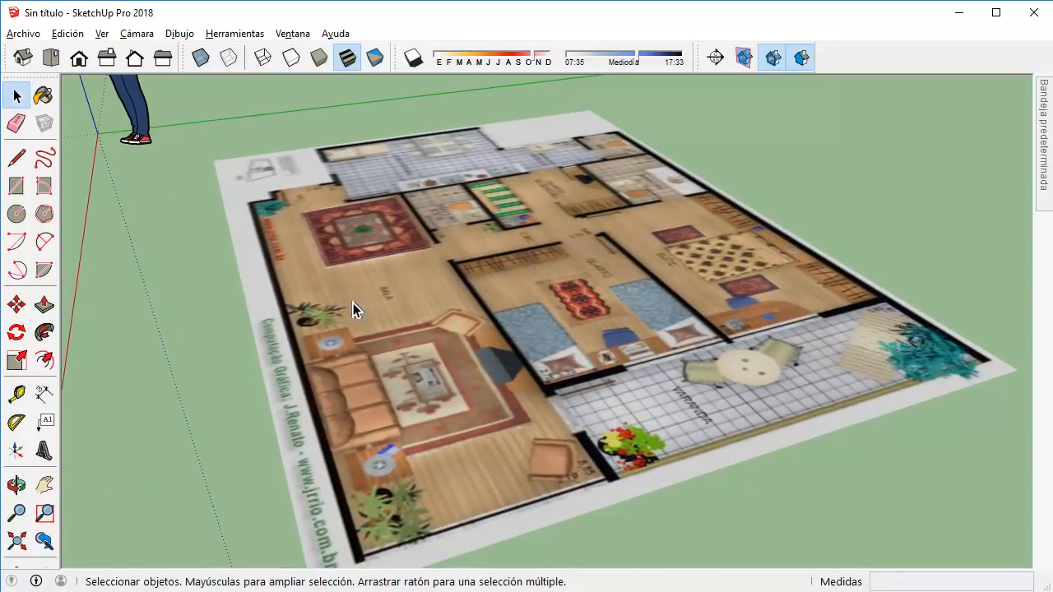
pyautogui.click(435, 283)
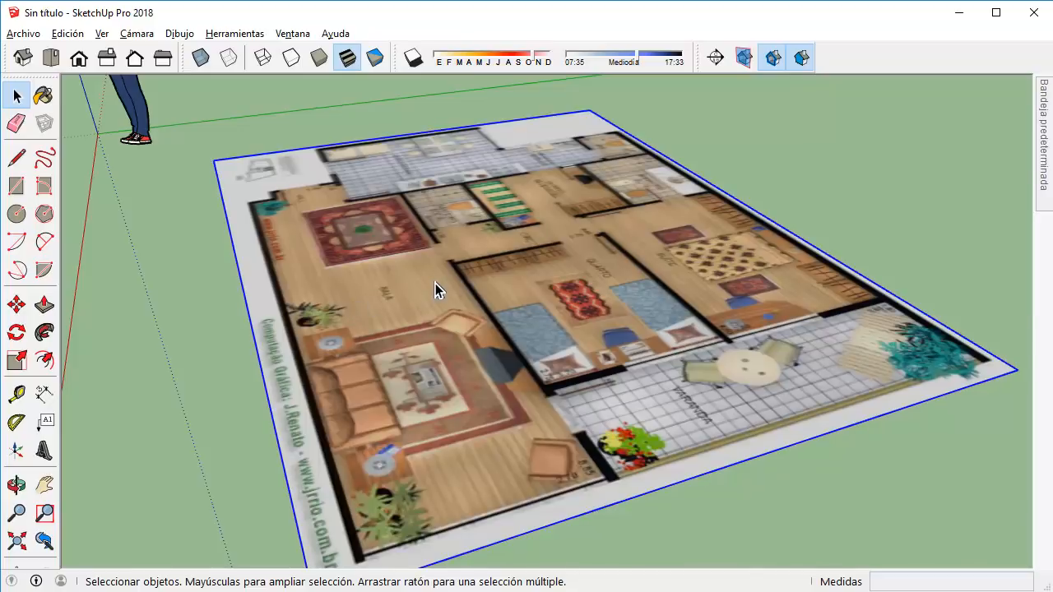
pyautogui.scroll(-1, 441, 283)
pyautogui.scroll(-1, 526, 272)
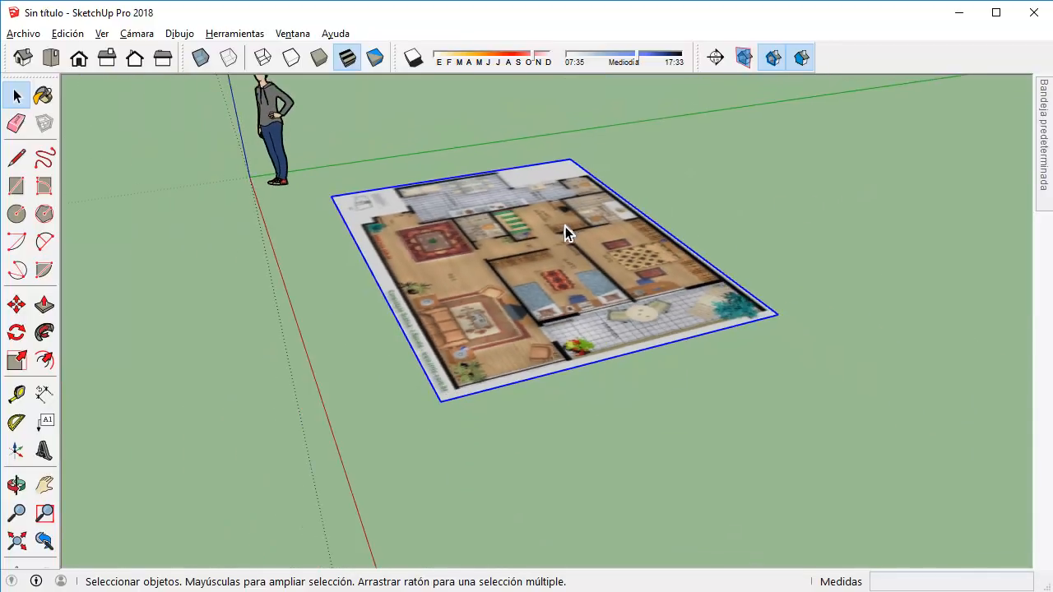
pyautogui.click(276, 123)
pyautogui.moveTo(292, 169); pyautogui.dragTo(499, 242, button='middle')
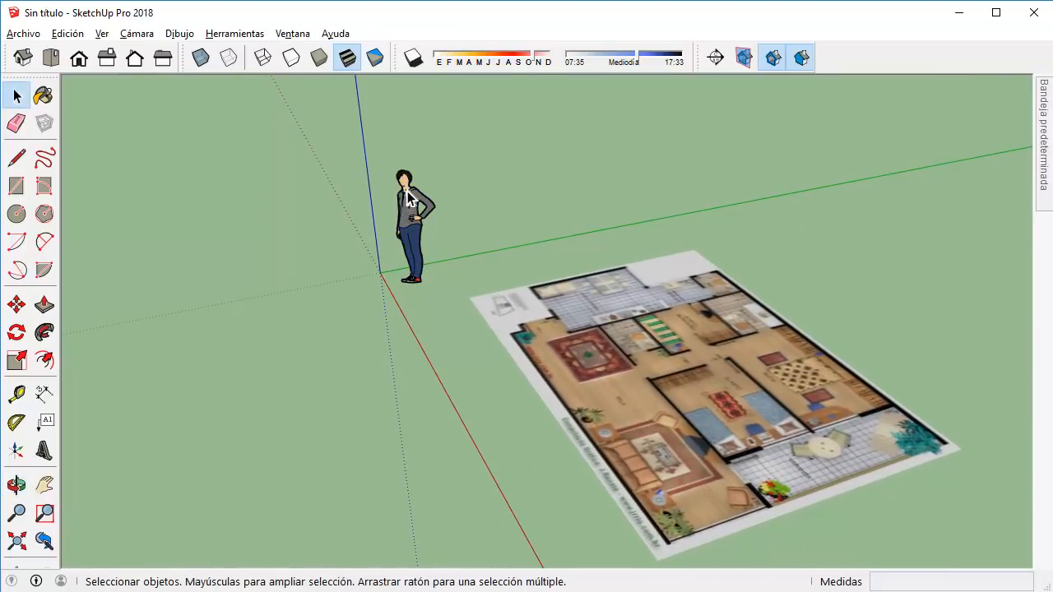
pyautogui.click(891, 278)
pyautogui.moveTo(756, 348); pyautogui.dragTo(488, 274, button='middle')
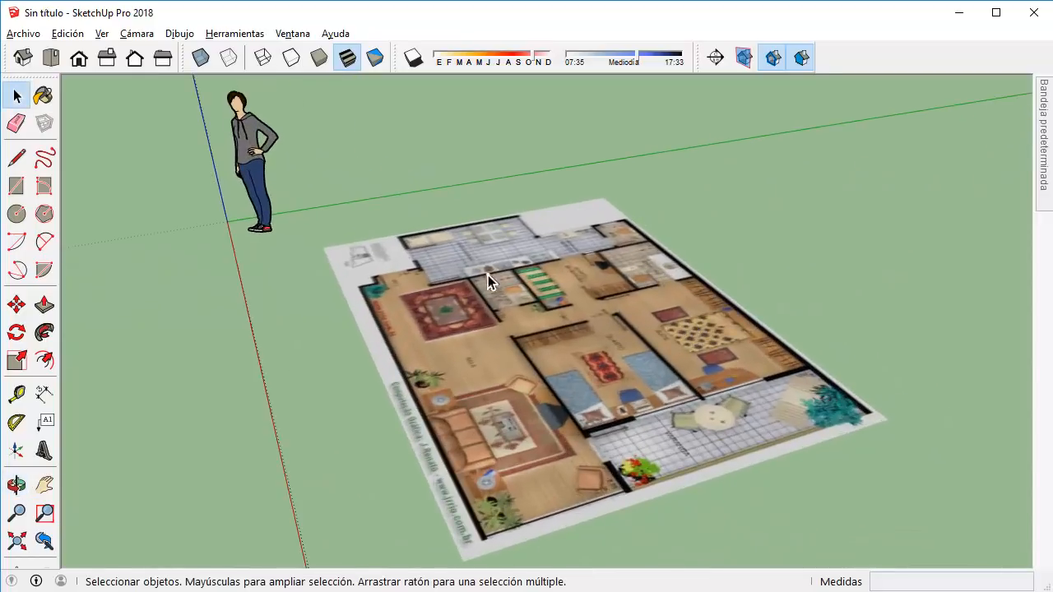
# Show the plan from the top in parallel projection and examine the printed dimensions around the HALL entrance.
pyautogui.click(52, 58)
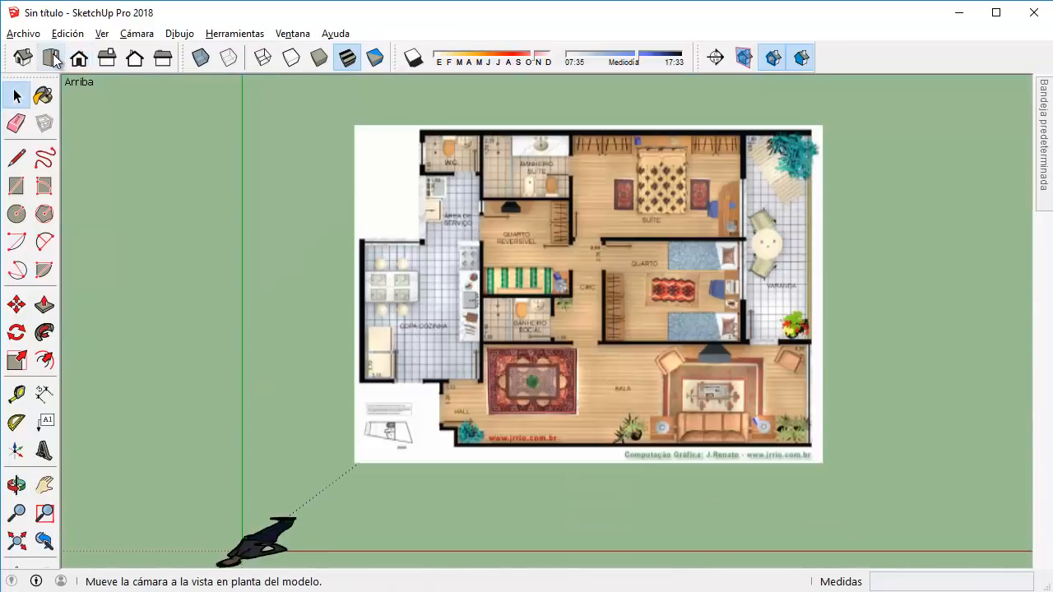
pyautogui.click(136, 34)
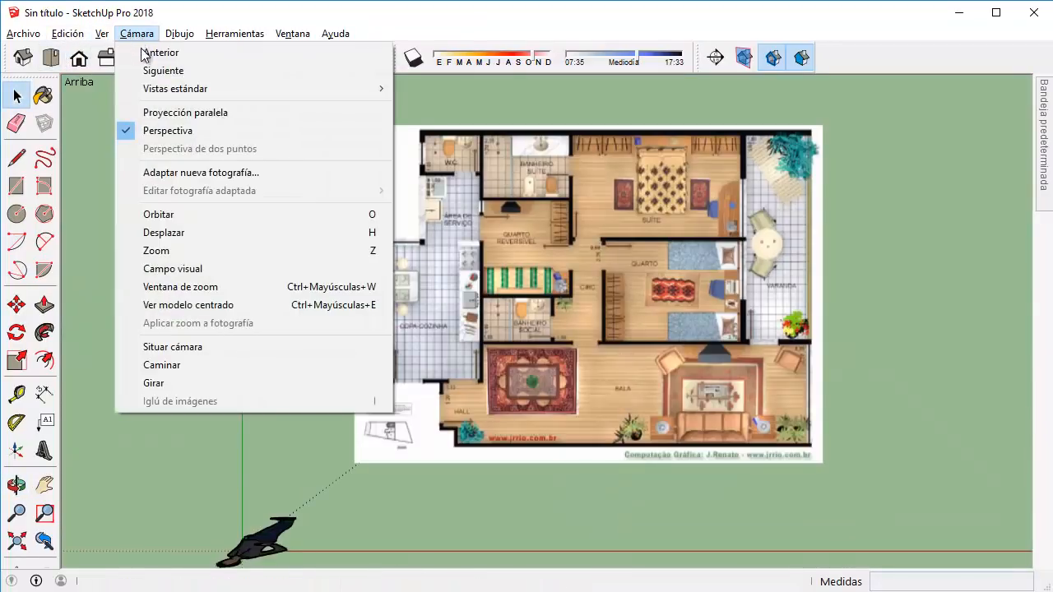
pyautogui.click(172, 111)
pyautogui.keyDown('shift'); pyautogui.moveTo(543, 405); pyautogui.dragTo(411, 348, button='middle'); pyautogui.keyUp('shift')
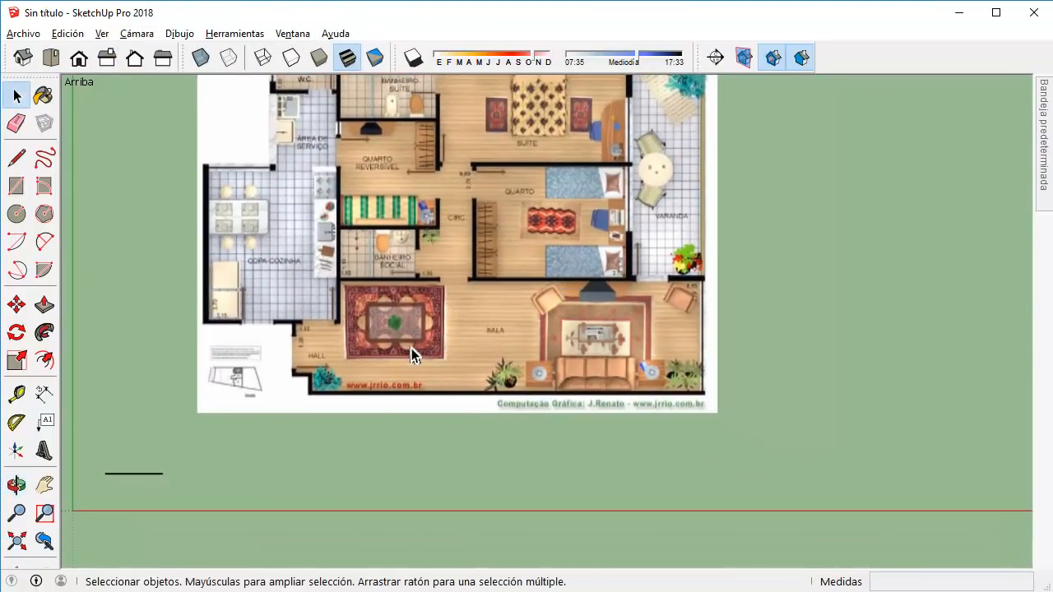
pyautogui.scroll(6, 309, 346)
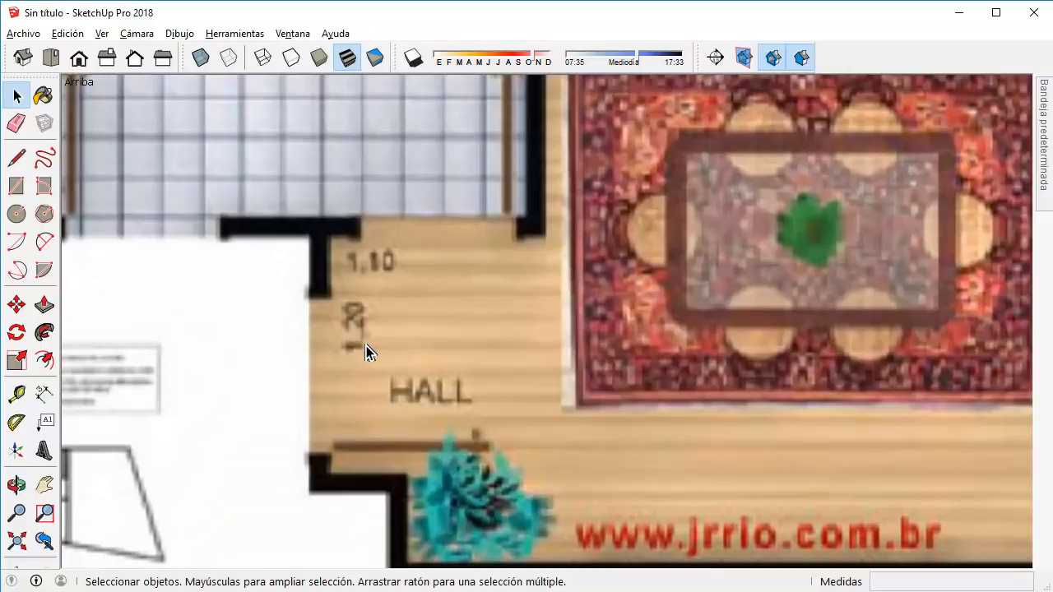
pyautogui.scroll(-2, 351, 306)
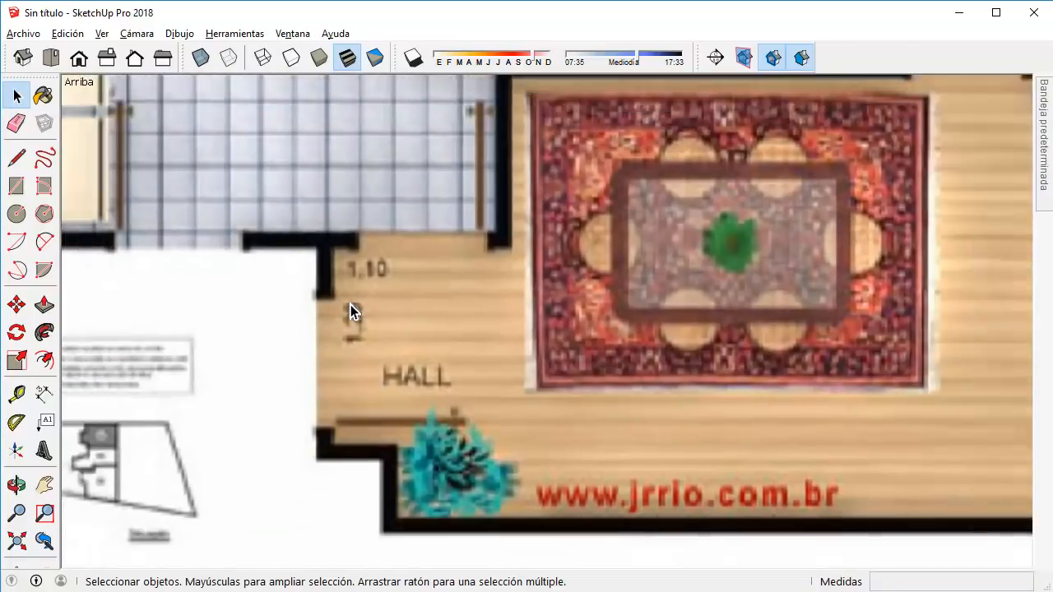
pyautogui.scroll(2, 342, 378)
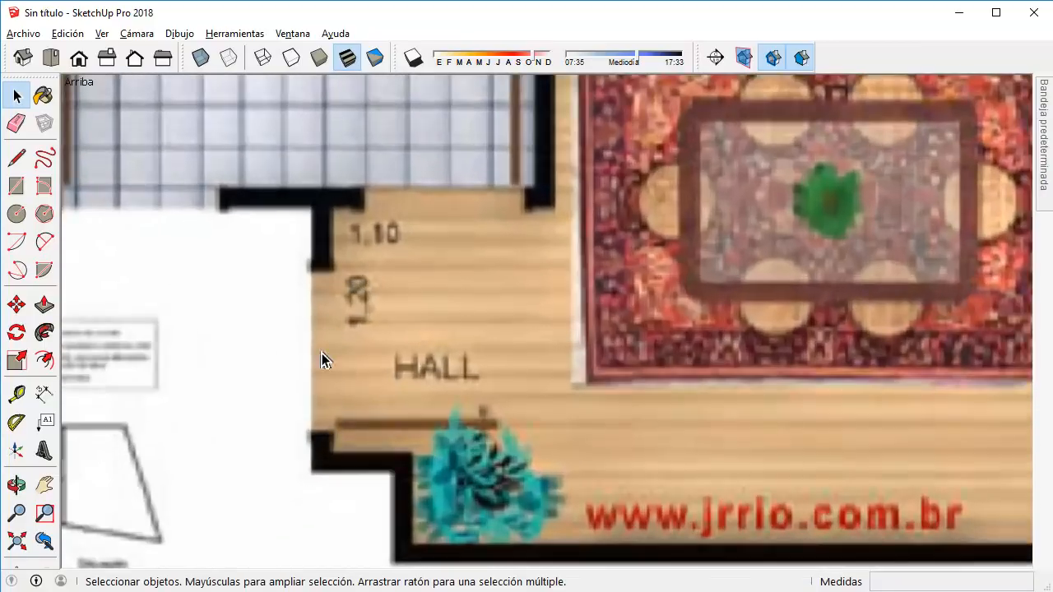
# Examine the printed dimensions at the HALL entrance in the model and in the original Planta.jpg in the Fotos app.
pyautogui.scroll(-8, 338, 272)
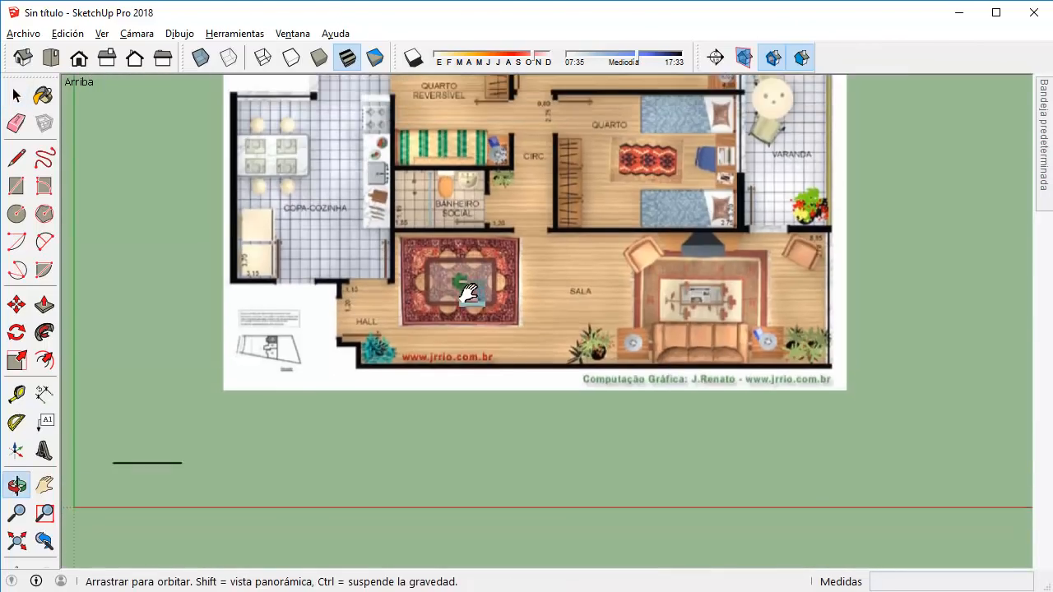
pyautogui.scroll(6, 387, 426)
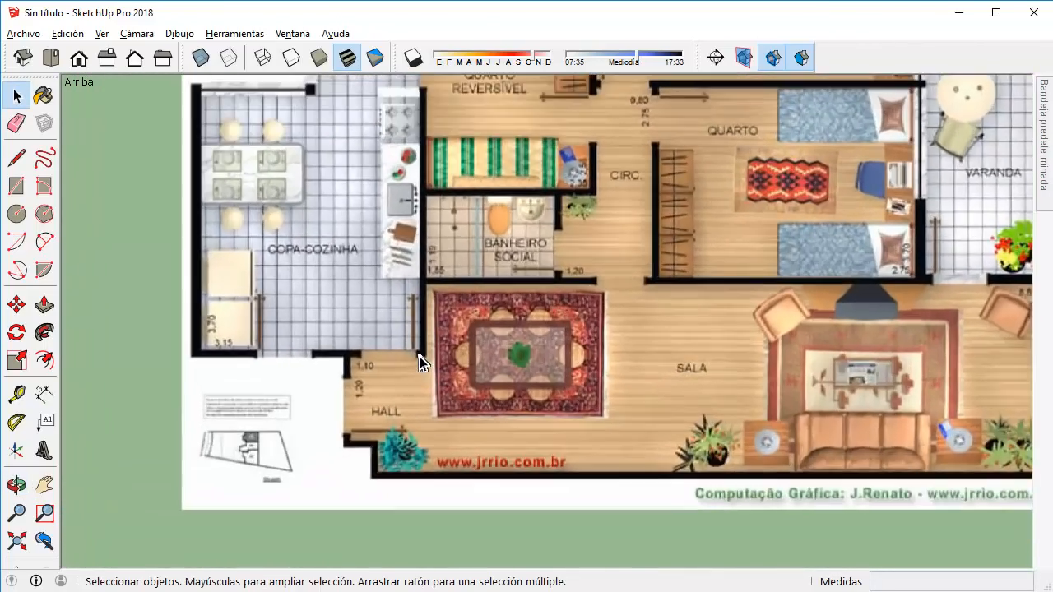
pyautogui.scroll(2, 357, 352)
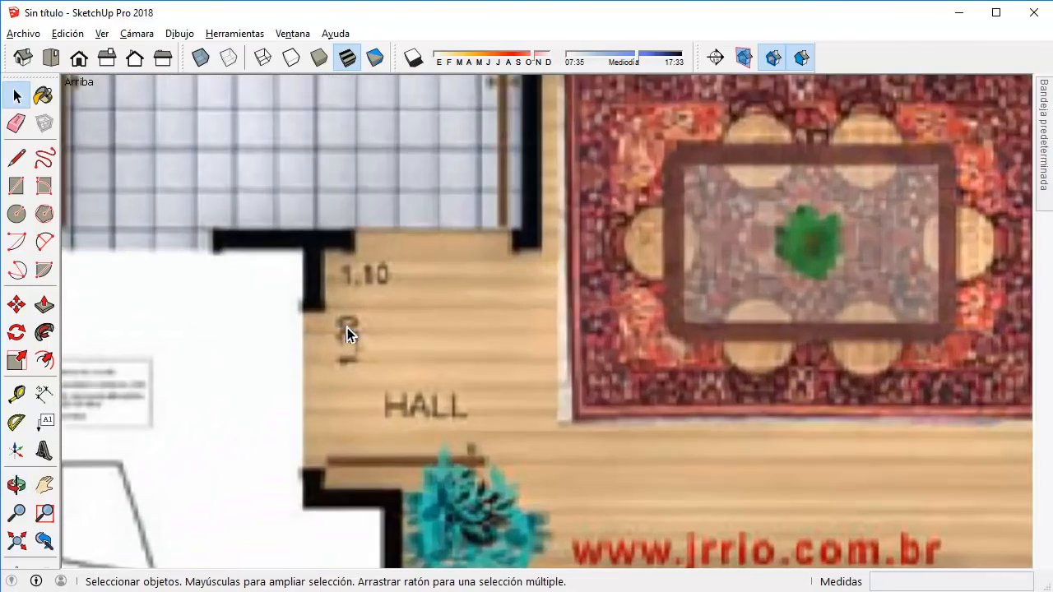
pyautogui.scroll(-4, 353, 339)
pyautogui.scroll(6, 339, 393)
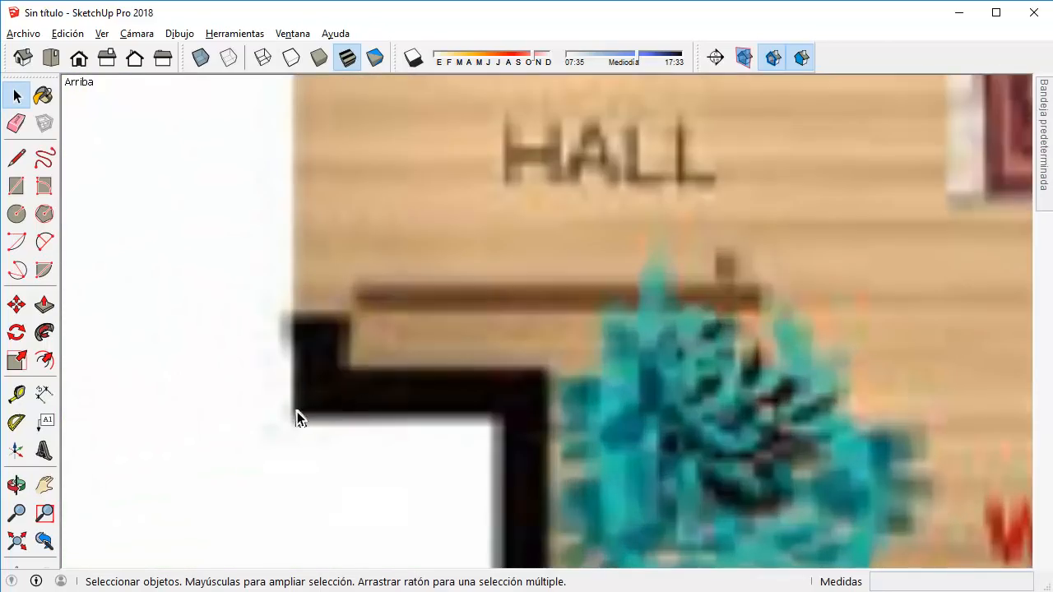
pyautogui.scroll(-8, 296, 411)
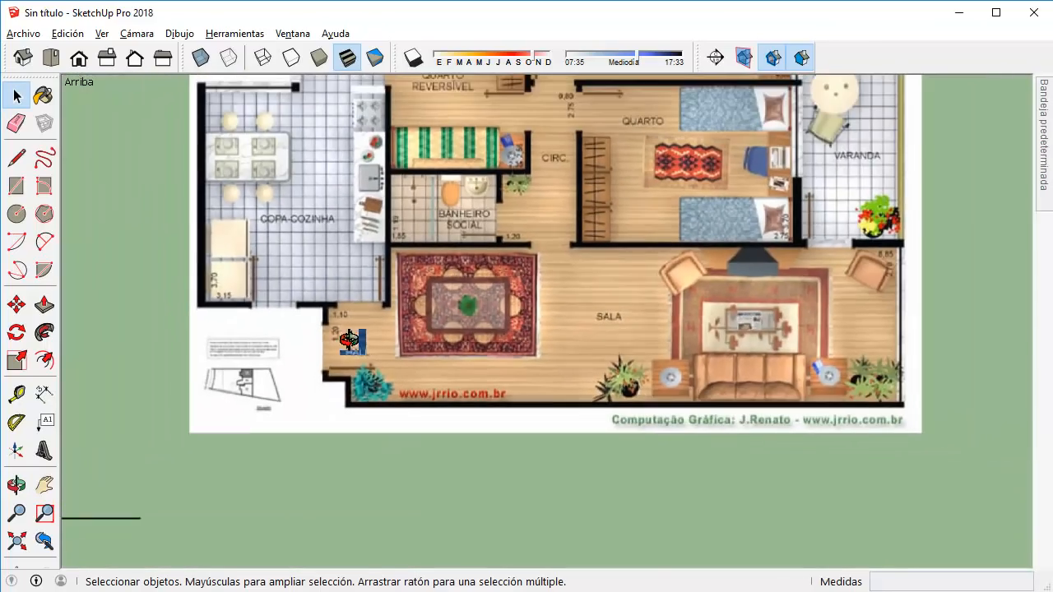
pyautogui.keyDown('shift'); pyautogui.moveTo(339, 323); pyautogui.dragTo(376, 421, button='middle'); pyautogui.keyUp('shift')
pyautogui.click(374, 591)
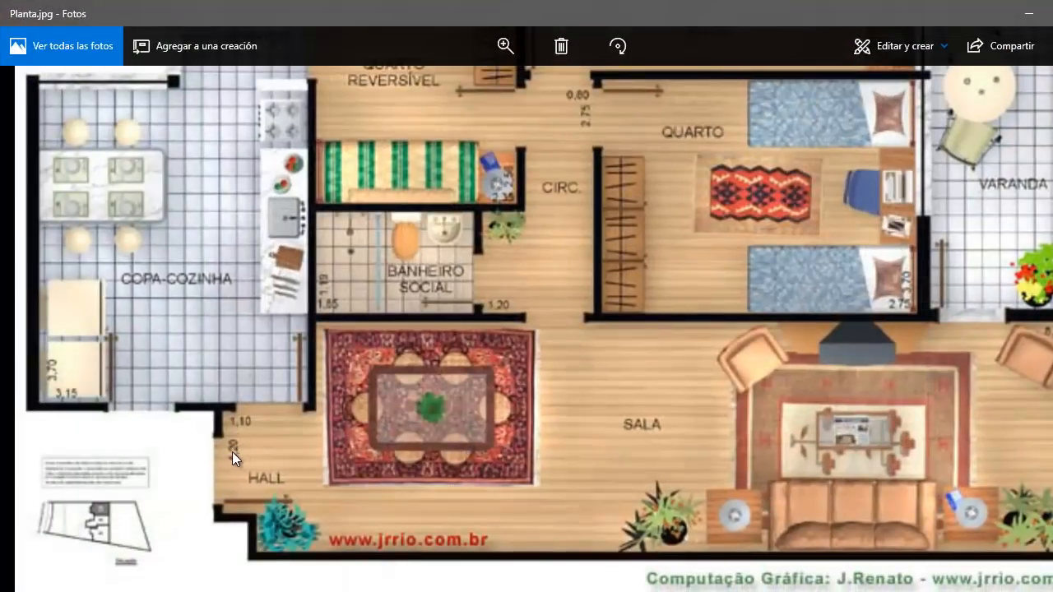
pyautogui.click(1028, 14)
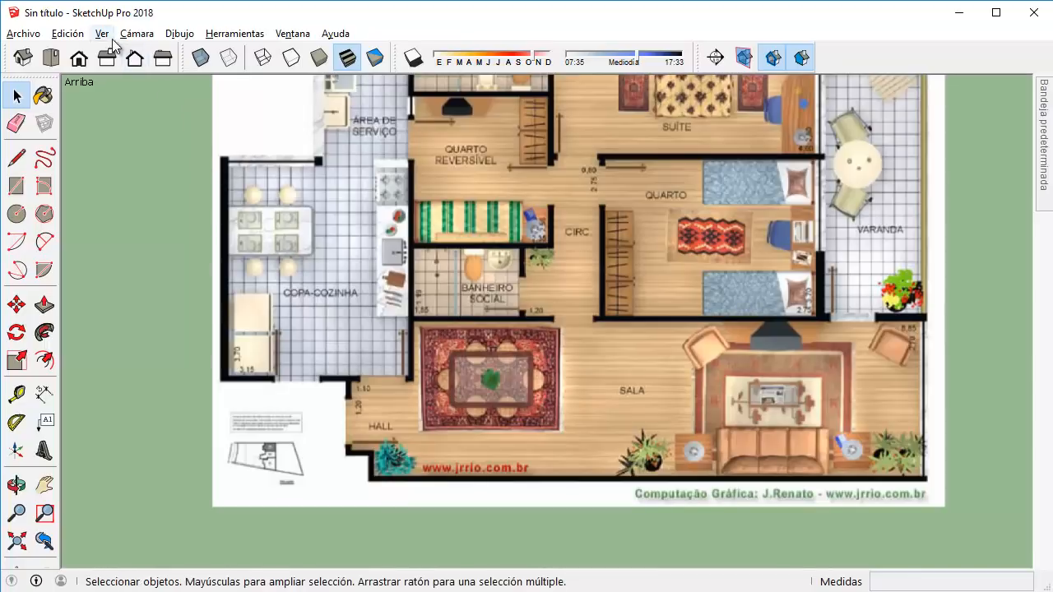
# Enable the maximum texture size in the OpenGL preferences, accepting the speed warning.
pyautogui.click(284, 35)
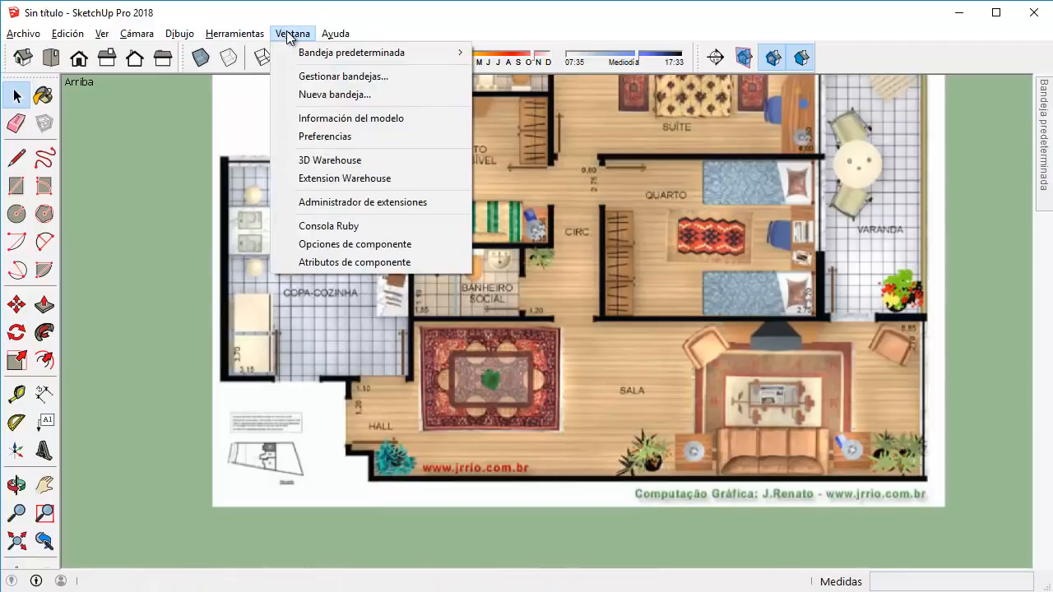
pyautogui.click(321, 136)
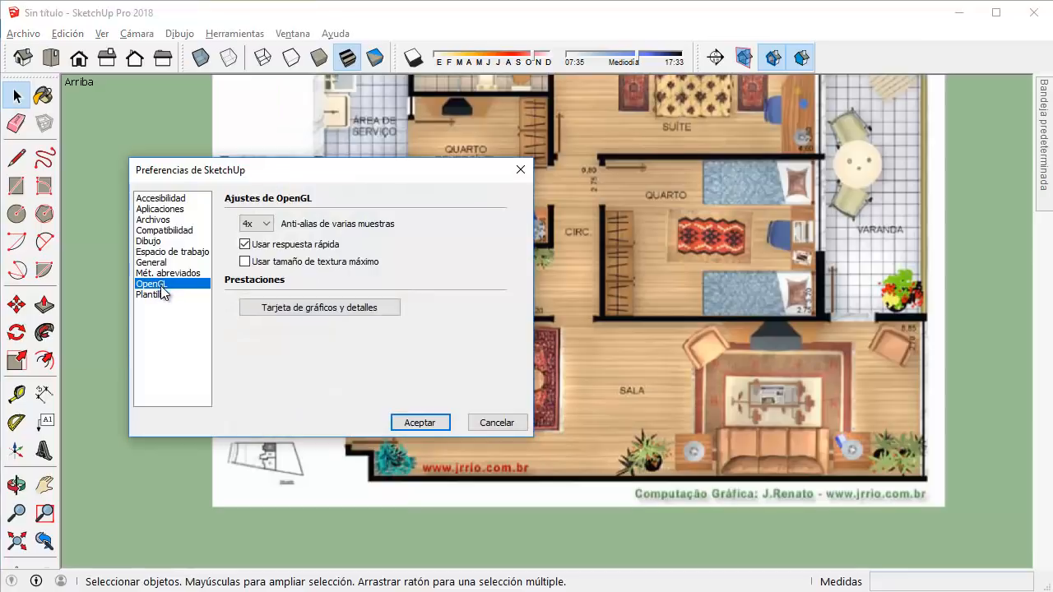
pyautogui.click(308, 262)
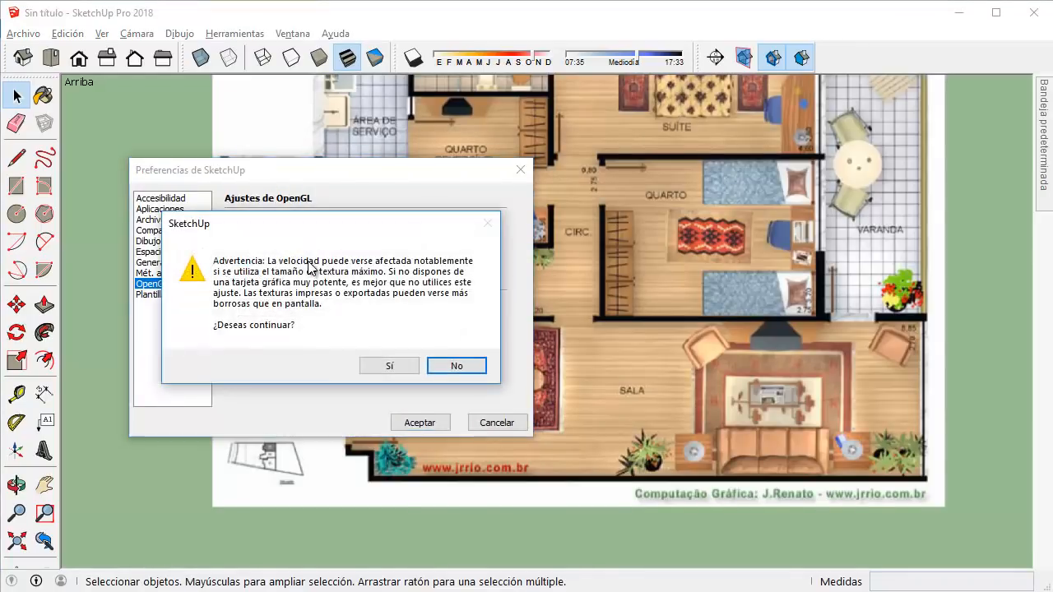
pyautogui.moveTo(337, 220)
pyautogui.mouseDown()
pyautogui.moveTo(821, 125)
pyautogui.moveTo(726, 137)
pyautogui.mouseUp()
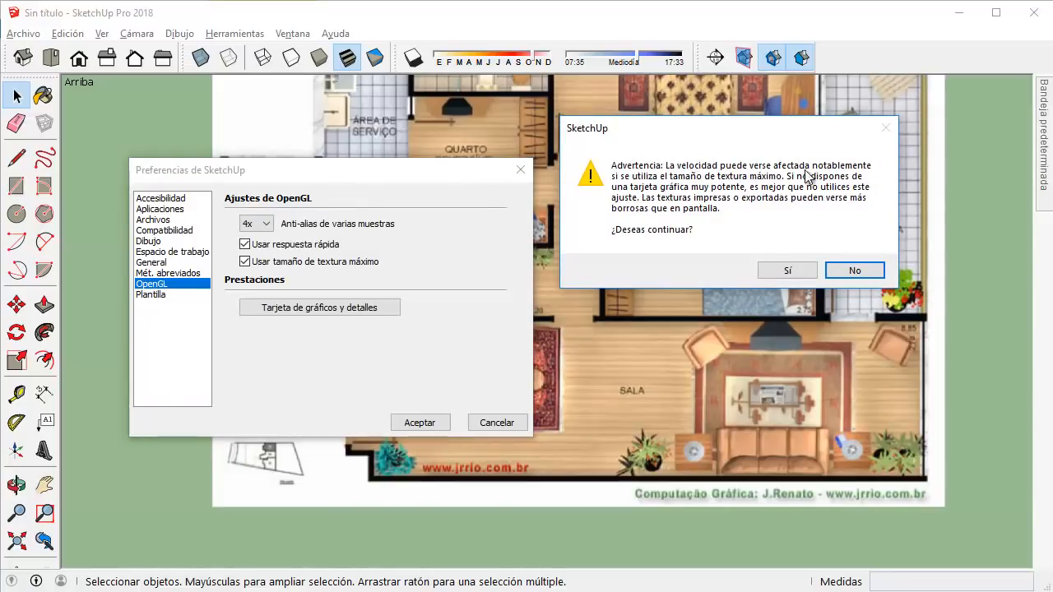
pyautogui.click(788, 272)
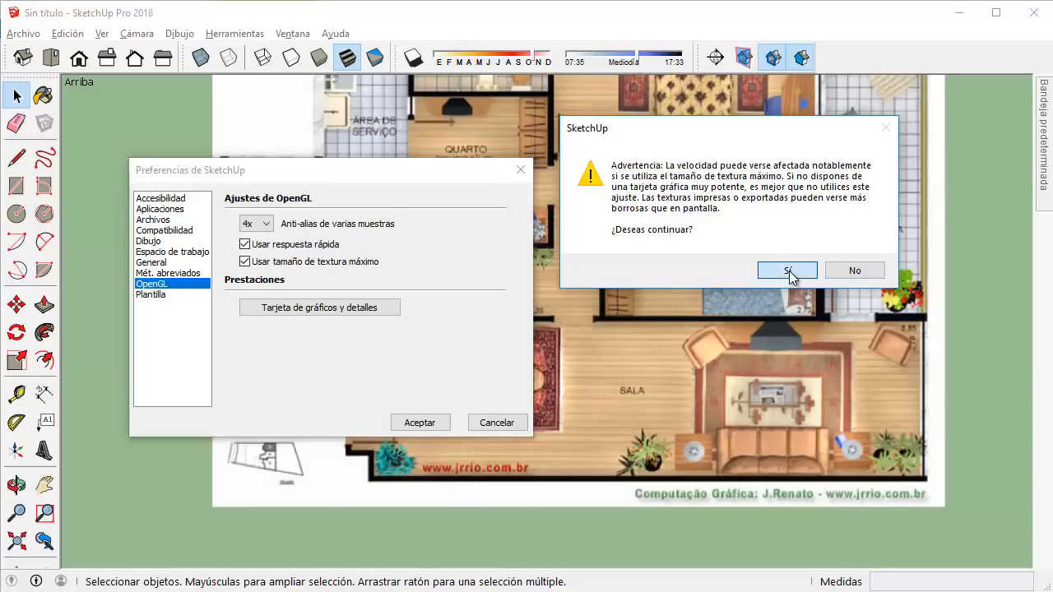
pyautogui.click(427, 424)
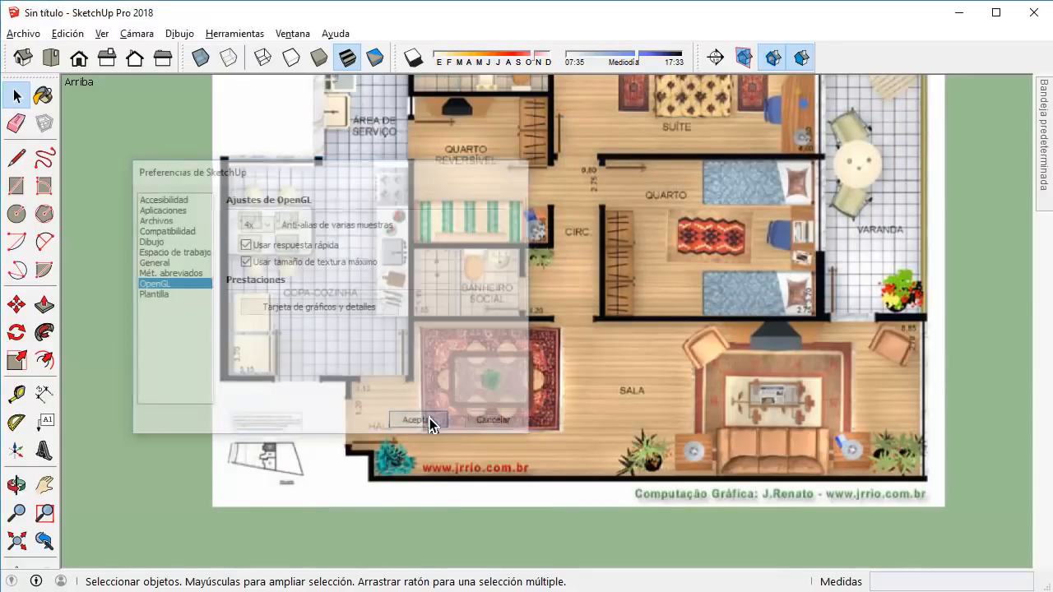
# Compare the floor plan's sharpness around the HALL in the top view with the original Planta.jpg in the Fotos app.
pyautogui.scroll(2, 344, 447)
pyautogui.scroll(3, 344, 446)
pyautogui.scroll(-2, 386, 344)
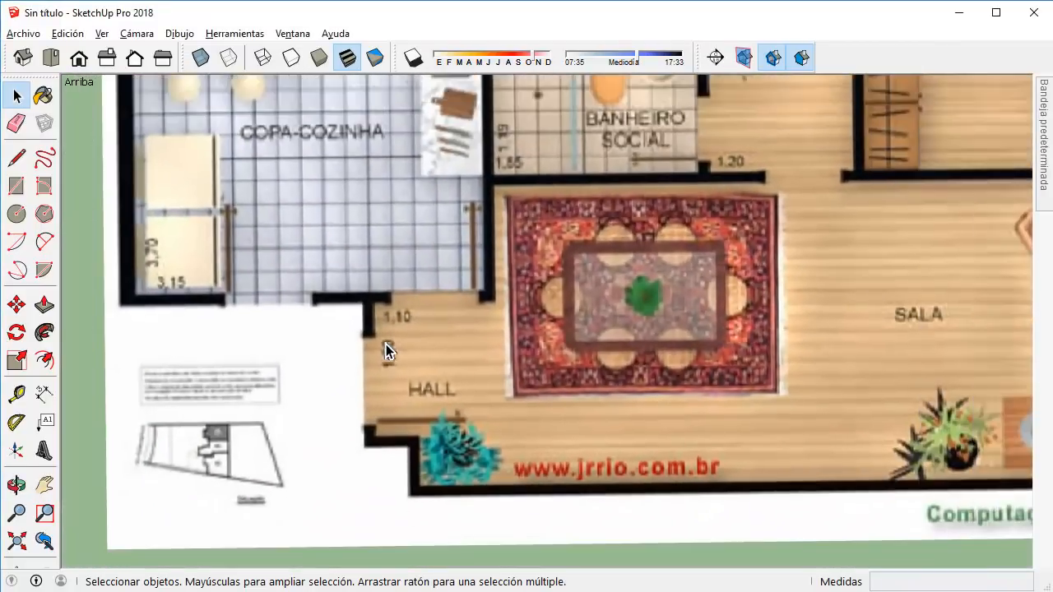
pyautogui.scroll(-1, 384, 358)
pyautogui.scroll(-1, 428, 304)
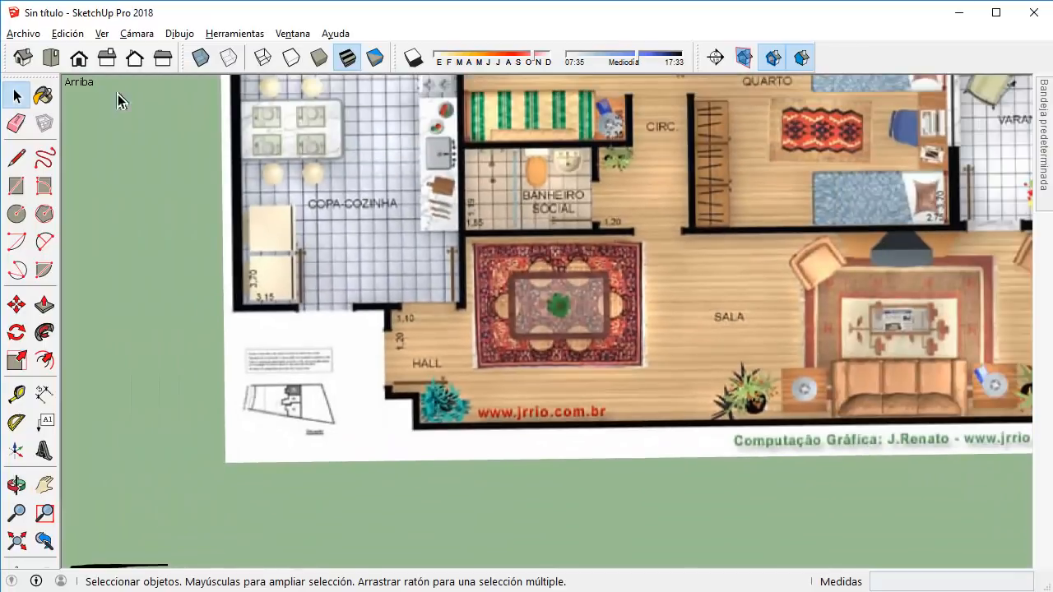
pyautogui.click(55, 59)
pyautogui.keyDown('shift'); pyautogui.moveTo(723, 249); pyautogui.dragTo(364, 335, button='middle'); pyautogui.keyUp('shift')
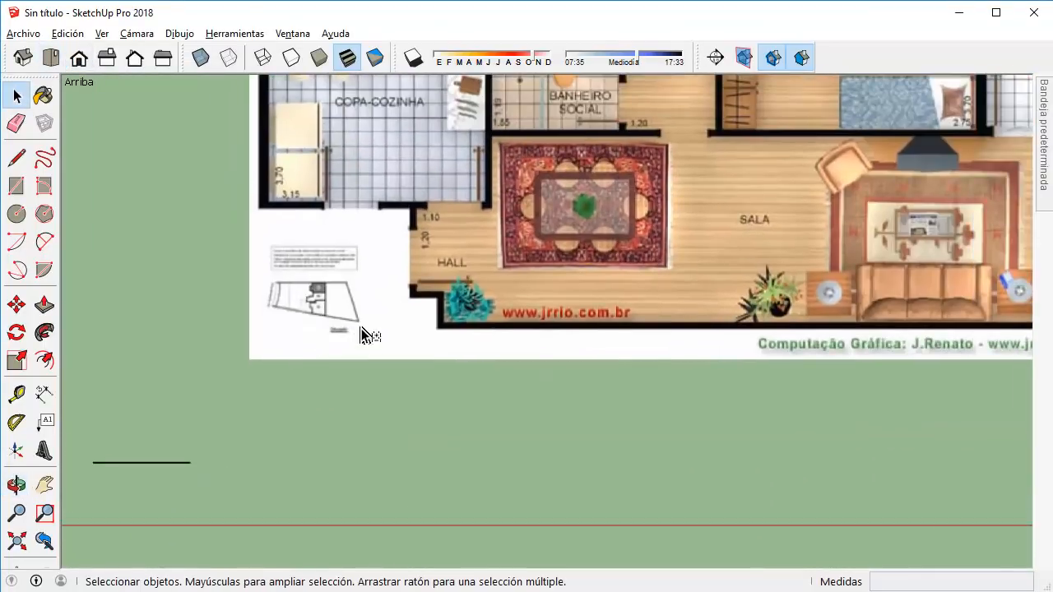
pyautogui.scroll(3, 460, 229)
pyautogui.scroll(-1, 376, 246)
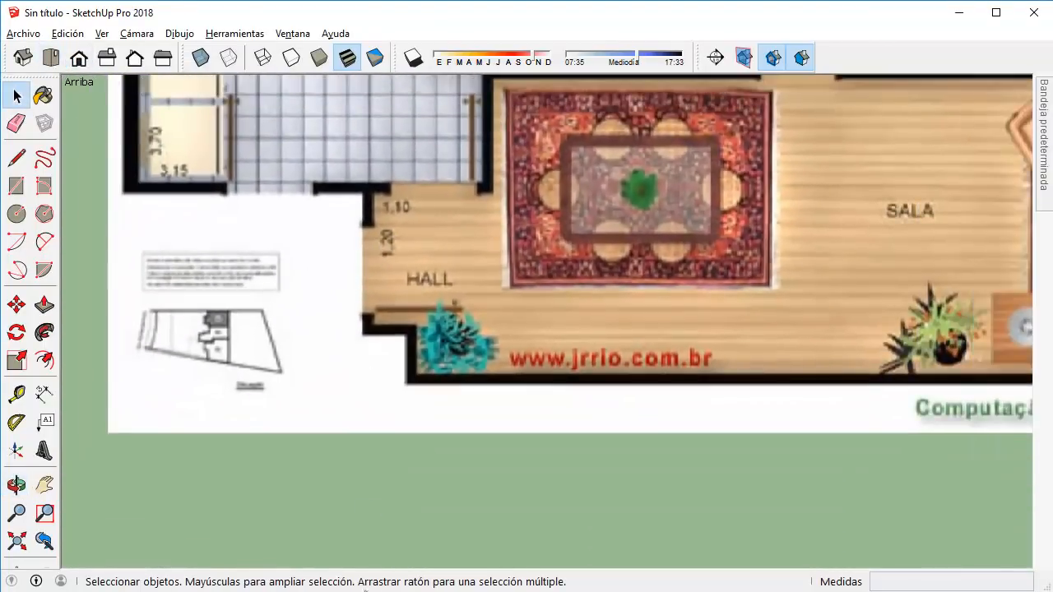
pyautogui.click(364, 590)
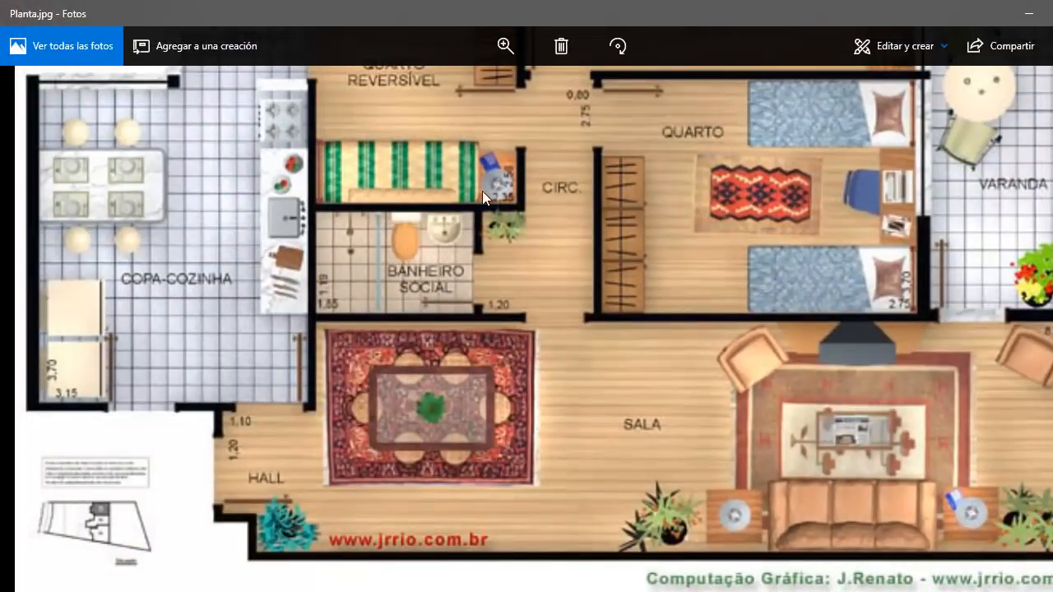
pyautogui.click(1028, 13)
pyautogui.keyDown('shift'); pyautogui.moveTo(364, 336); pyautogui.dragTo(254, 395, button='middle'); pyautogui.keyUp('shift')
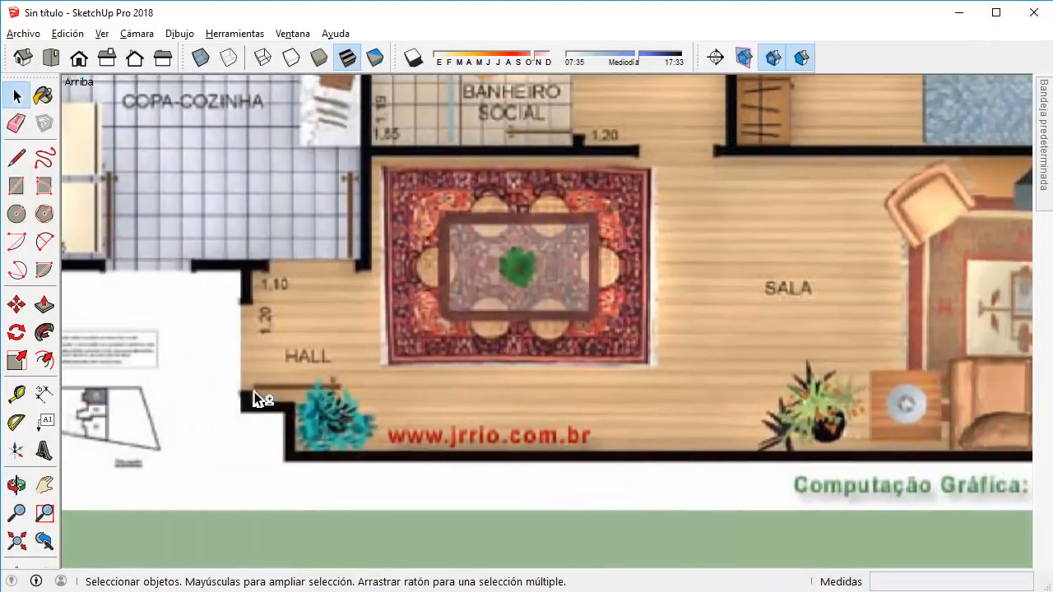
pyautogui.scroll(-2, 258, 373)
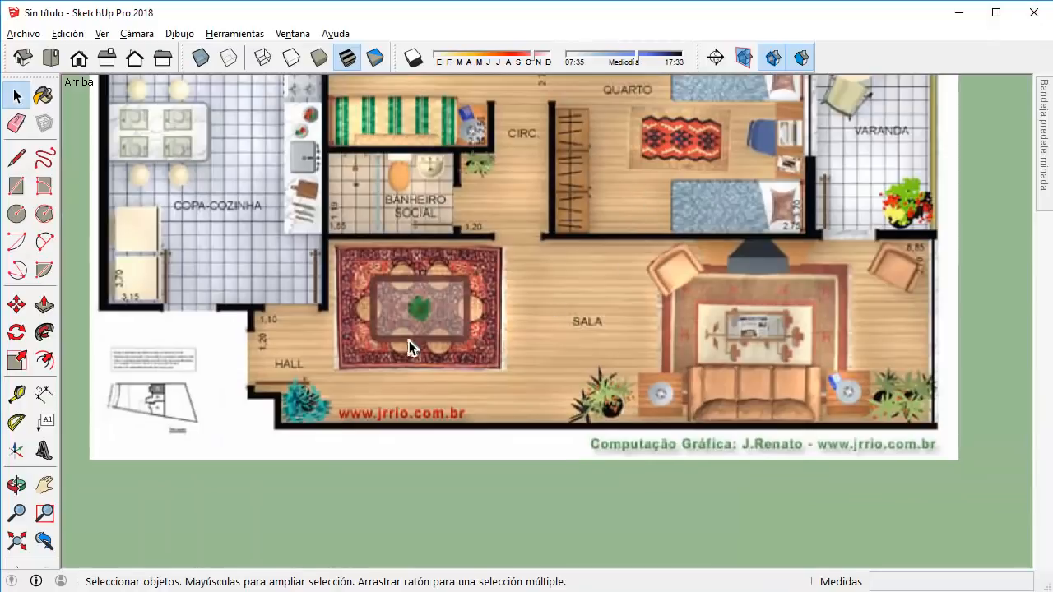
pyautogui.keyDown('shift'); pyautogui.moveTo(325, 390); pyautogui.dragTo(336, 451, button='middle'); pyautogui.keyUp('shift')
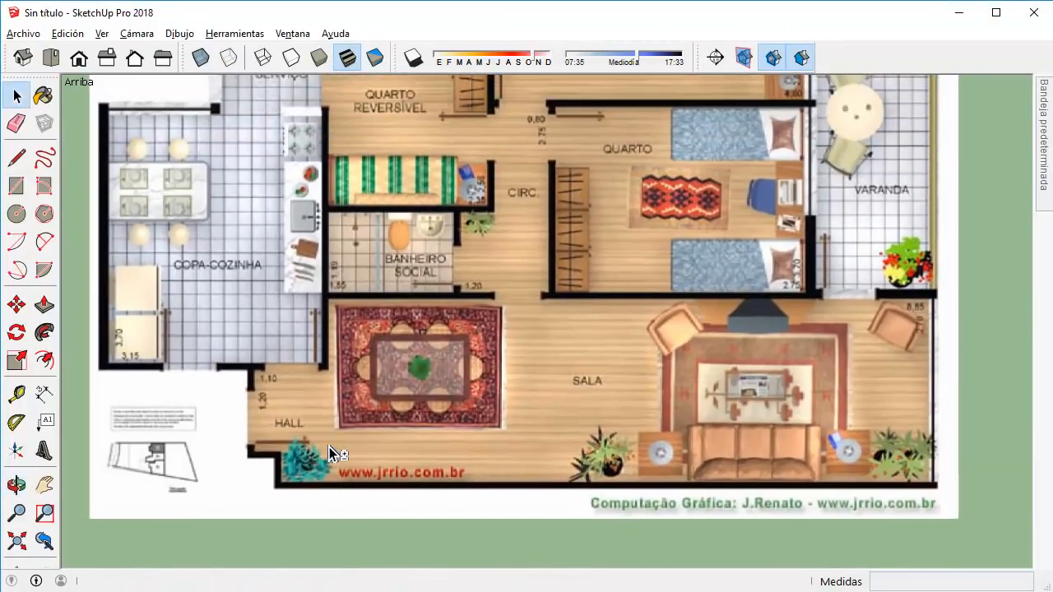
# Turn off the maximum texture size in the OpenGL preferences.
pyautogui.click(290, 33)
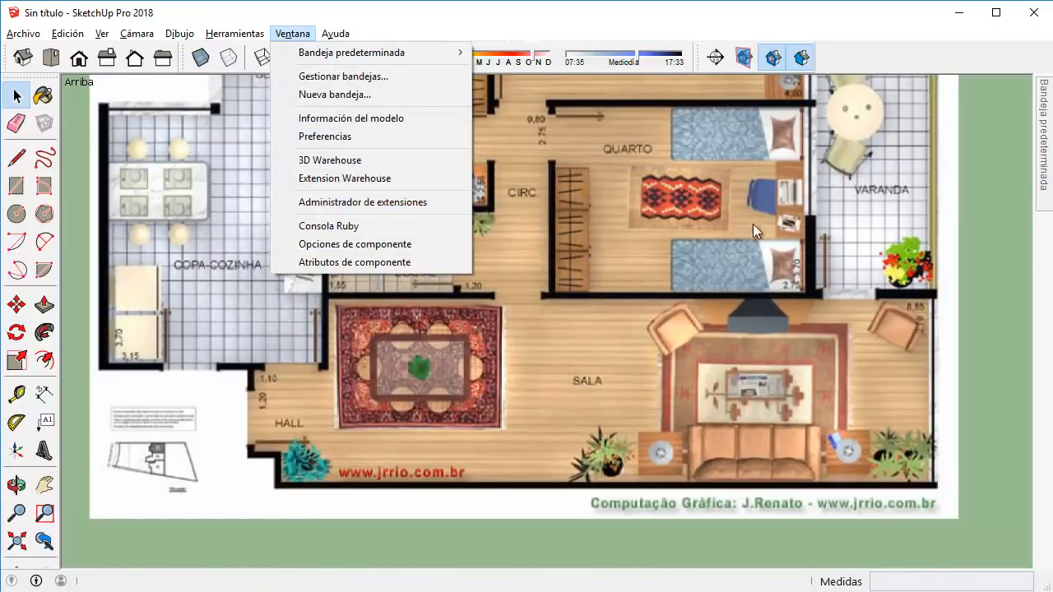
pyautogui.click(974, 190)
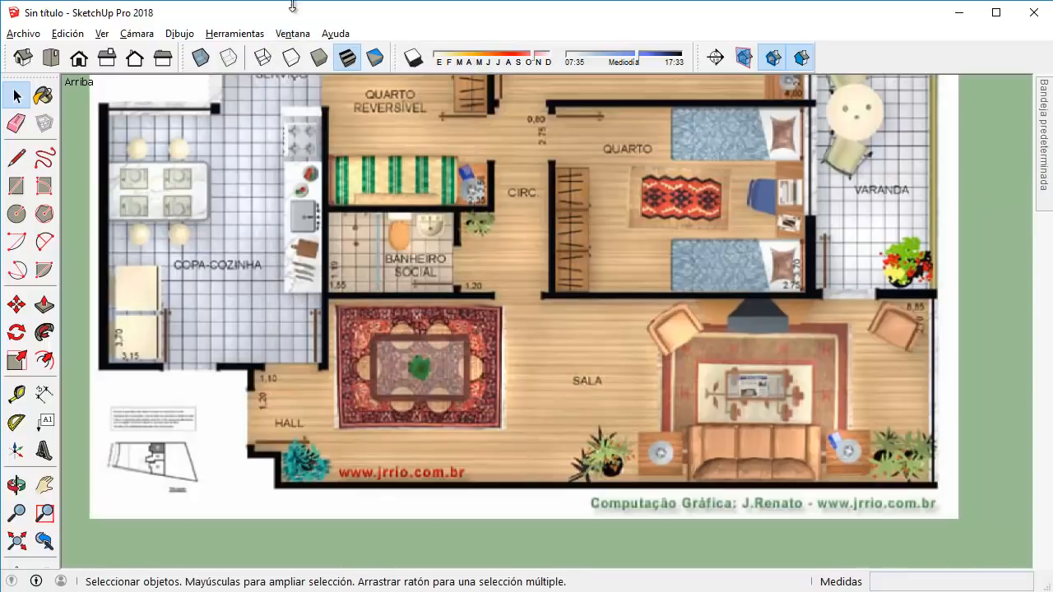
pyautogui.click(292, 33)
pyautogui.click(336, 139)
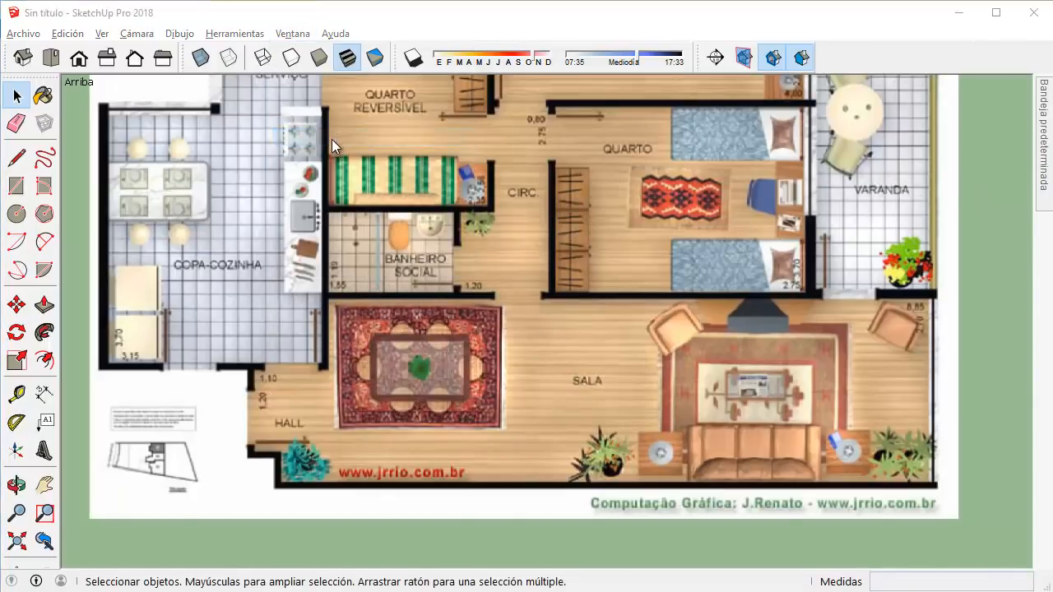
pyautogui.click(246, 261)
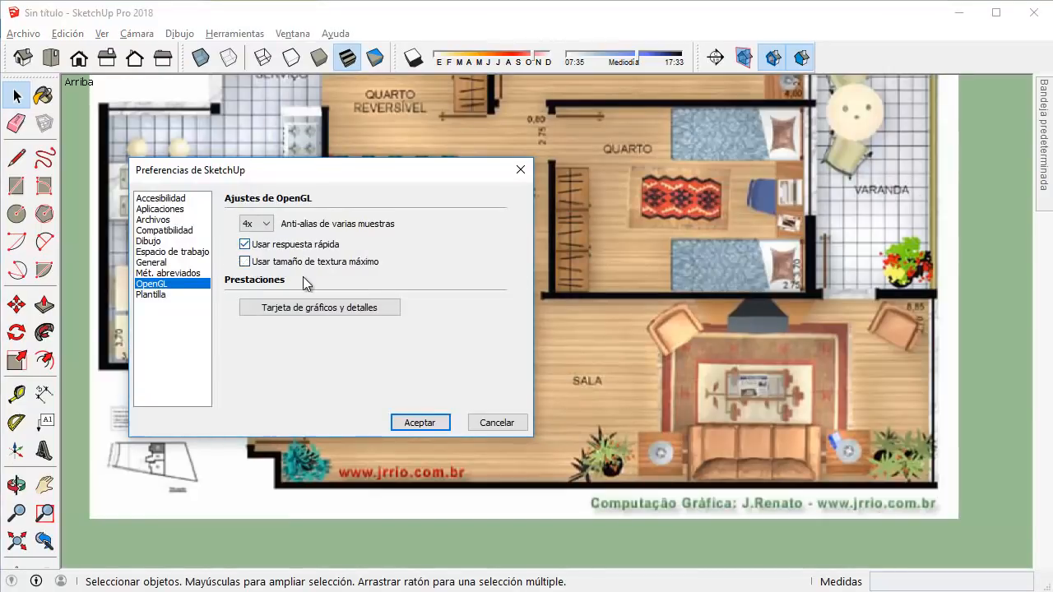
pyautogui.click(419, 423)
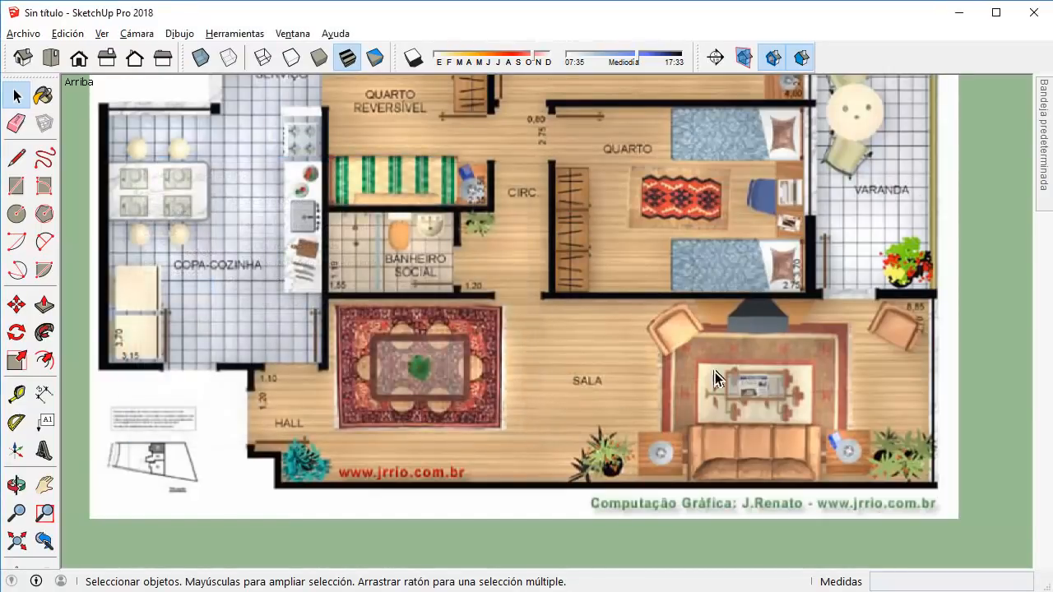
# Measure the width of the HALL entrance opening between its two wall ends with the Tape Measure.
pyautogui.keyDown('shift'); pyautogui.moveTo(576, 286); pyautogui.dragTo(693, 191, button='middle'); pyautogui.keyUp('shift')
pyautogui.scroll(5, 342, 349)
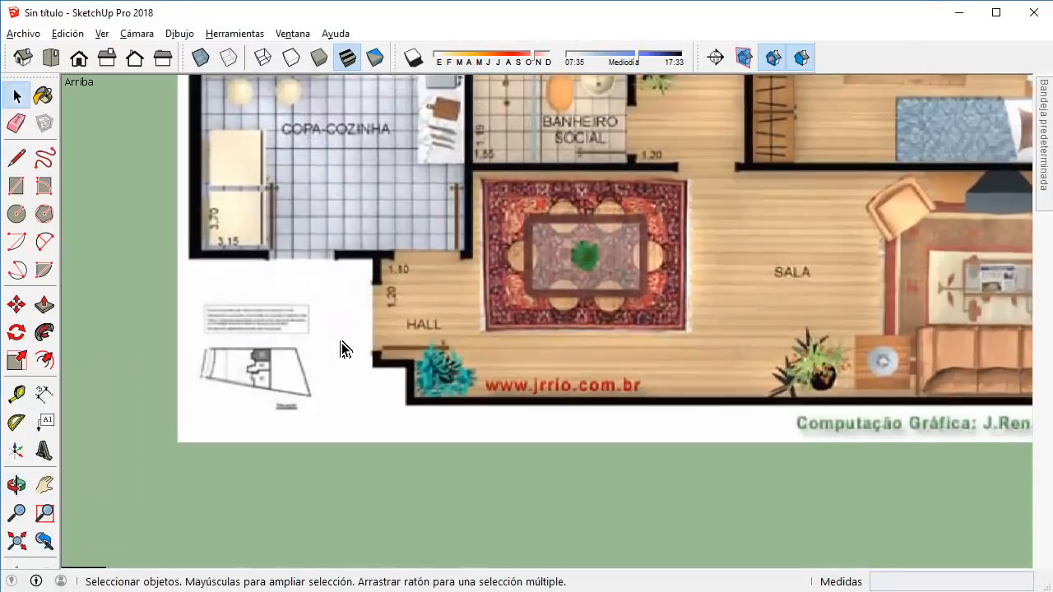
pyautogui.keyDown('shift'); pyautogui.moveTo(309, 299); pyautogui.dragTo(427, 284, button='middle'); pyautogui.keyUp('shift')
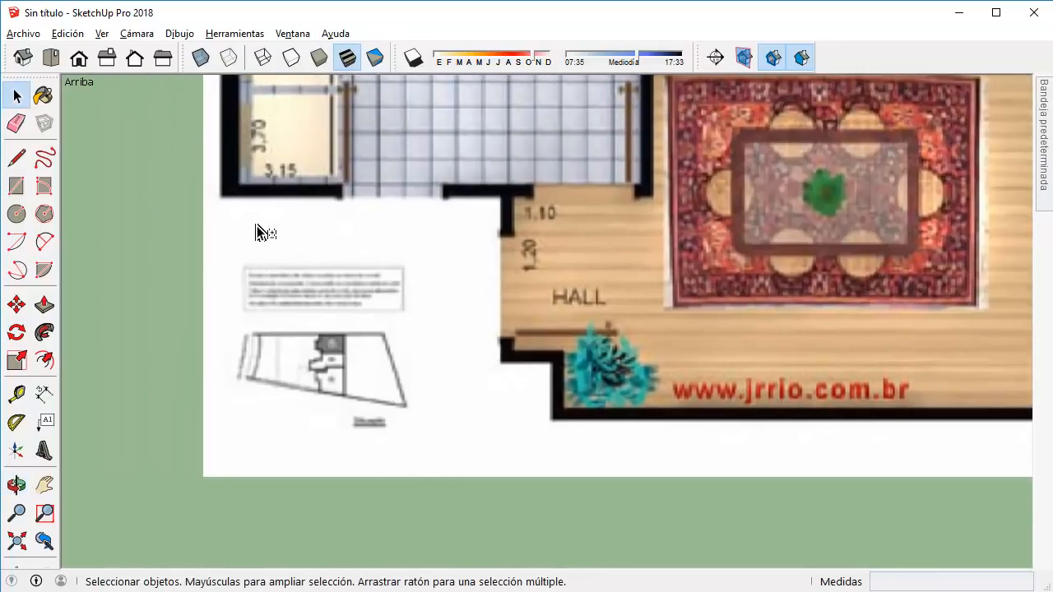
pyautogui.click(23, 164)
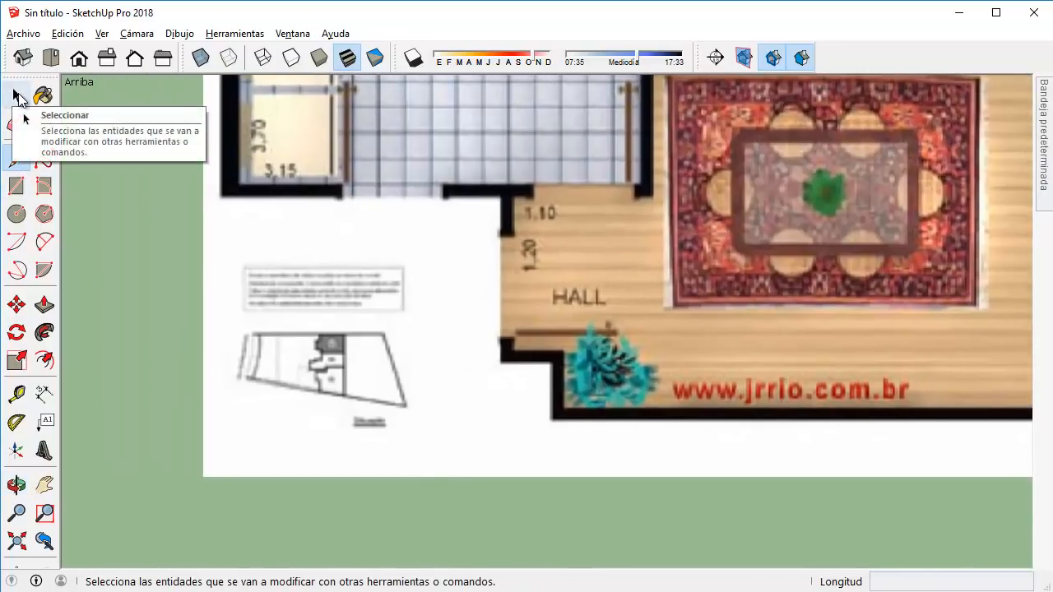
pyautogui.click(22, 97)
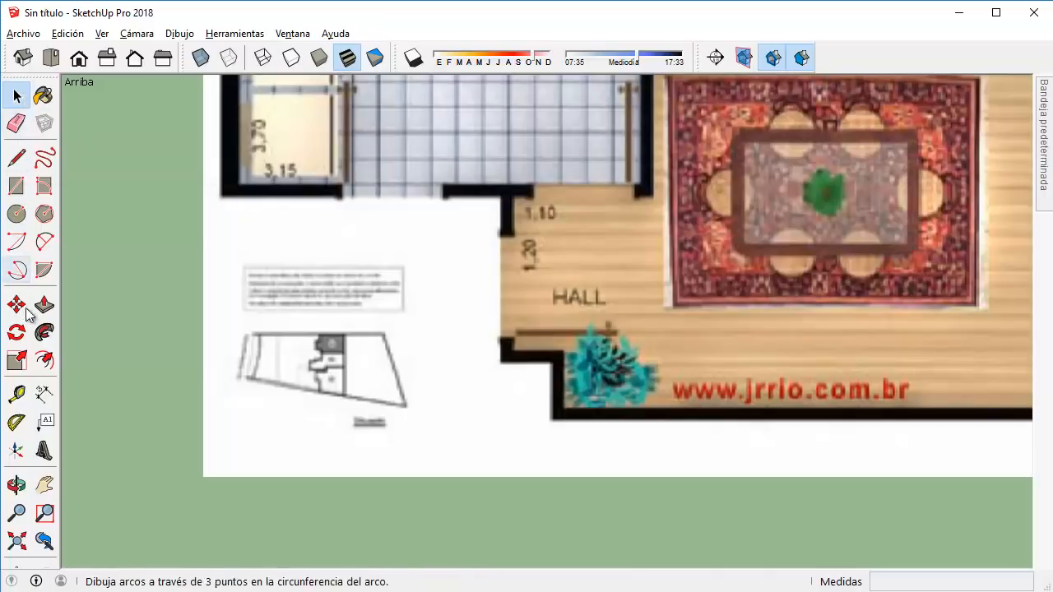
pyautogui.click(16, 394)
pyautogui.scroll(2, 576, 337)
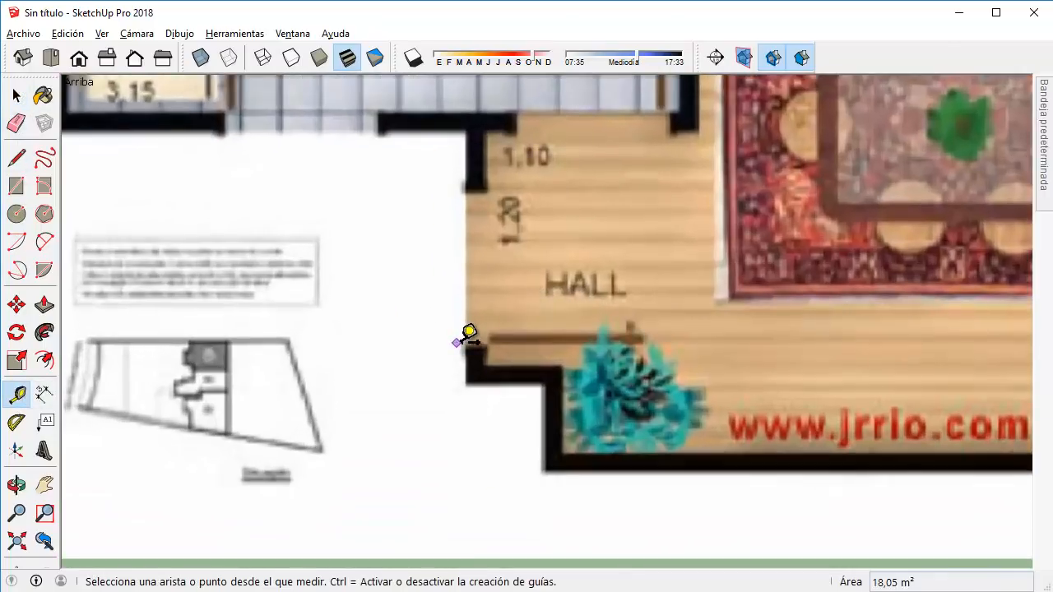
pyautogui.scroll(3, 486, 337)
pyautogui.click(489, 345)
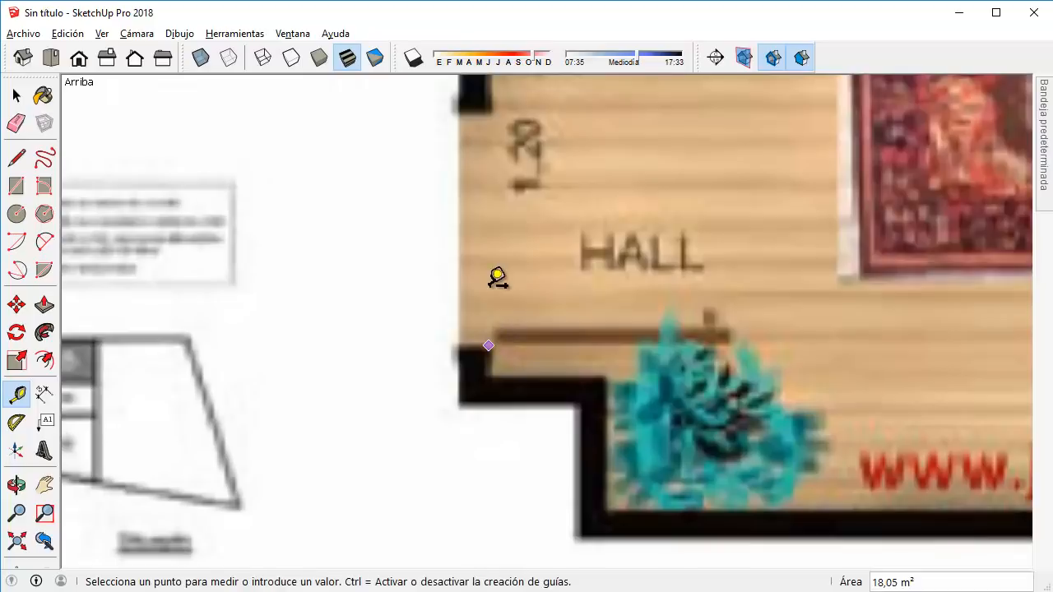
pyautogui.click(493, 112)
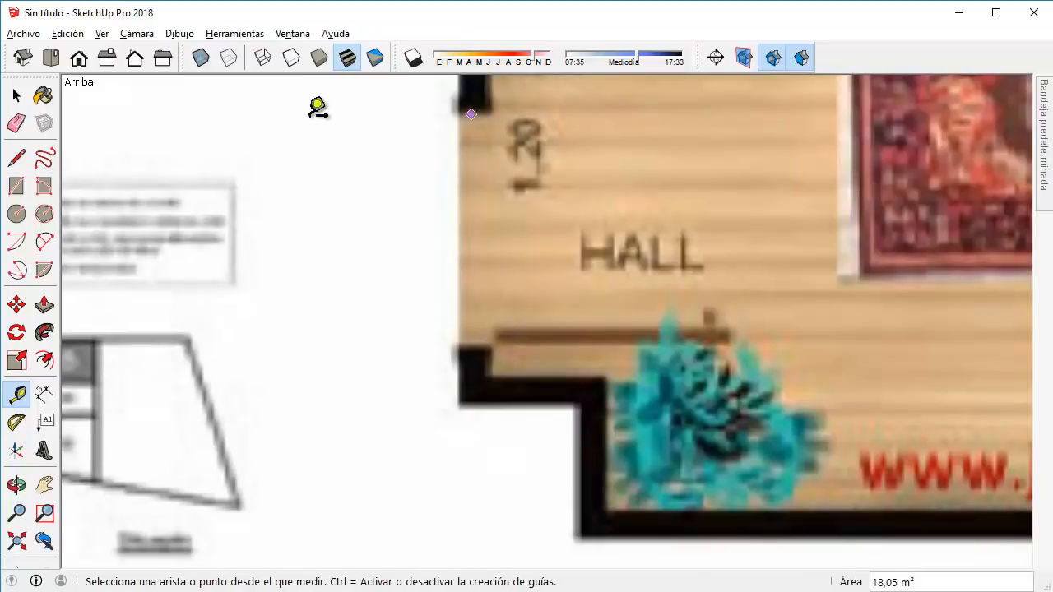
# Rescale the whole model with the Tape Measure by setting the HALL entrance opening between its wall ends to 1,2m.
pyautogui.click(16, 96)
pyautogui.scroll(-3, 436, 197)
pyautogui.scroll(-3, 460, 185)
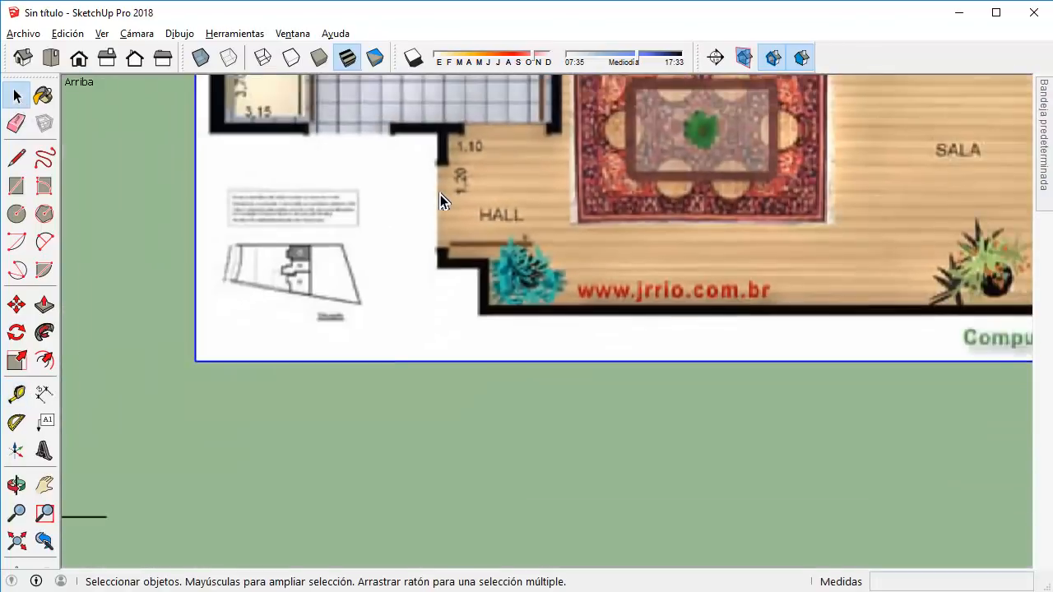
pyautogui.scroll(1, 440, 197)
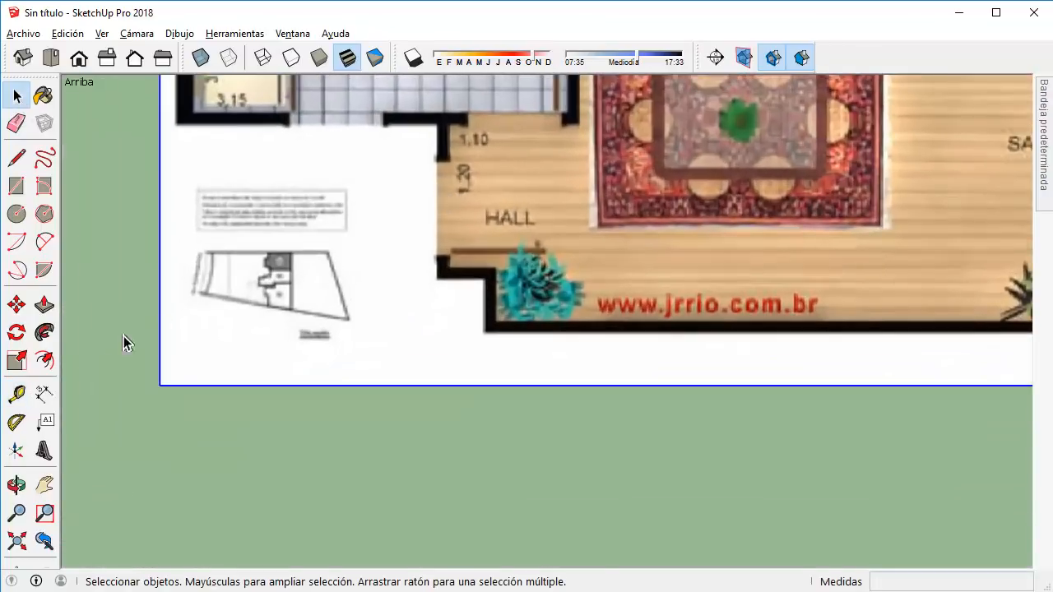
pyautogui.click(17, 397)
pyautogui.scroll(4, 473, 210)
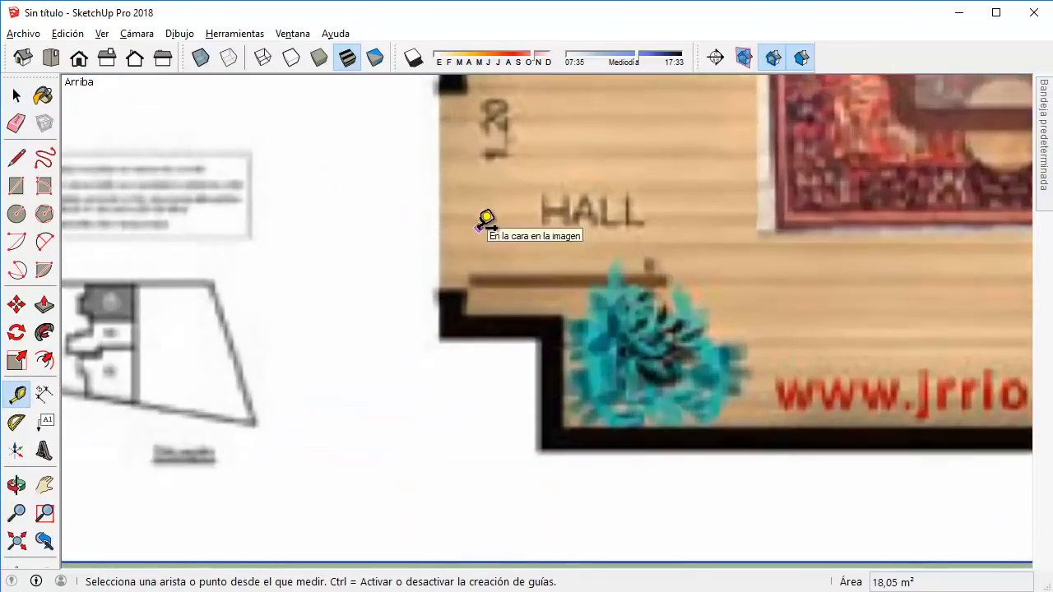
pyautogui.click(465, 290)
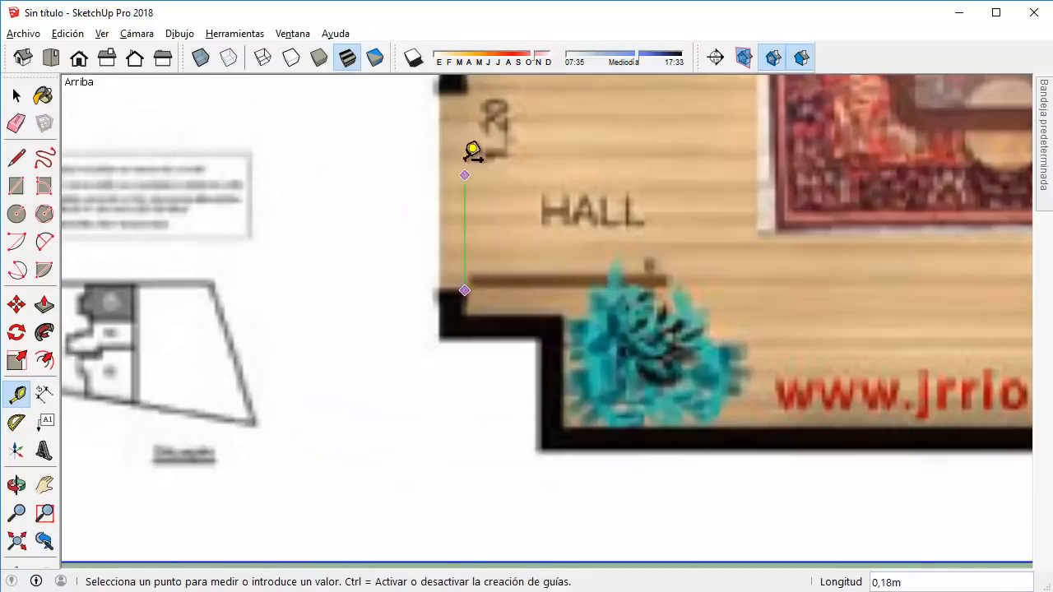
pyautogui.click(465, 90)
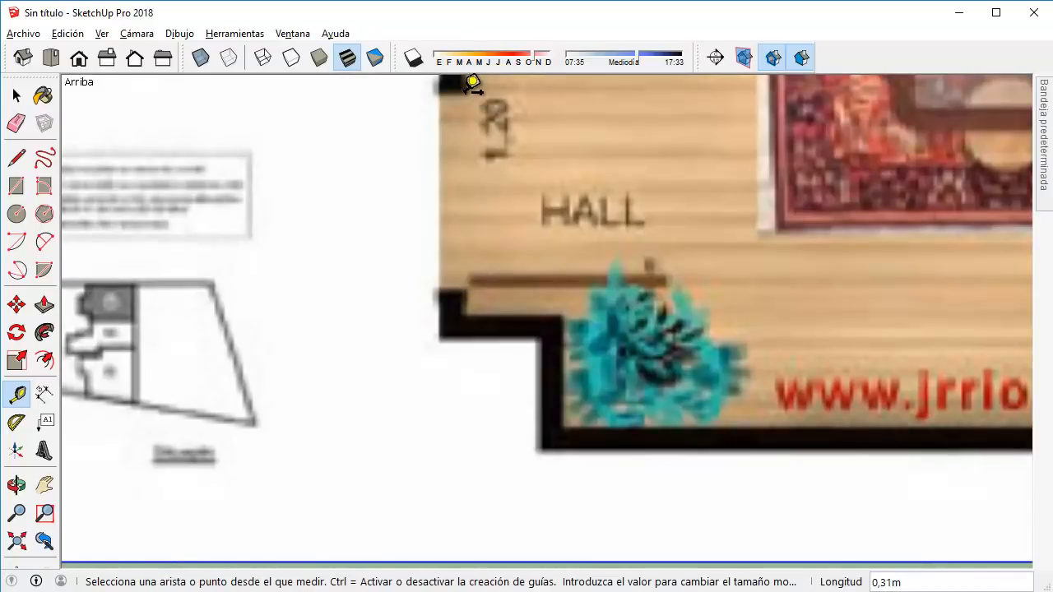
pyautogui.write('1,2m')
pyautogui.press('Return')
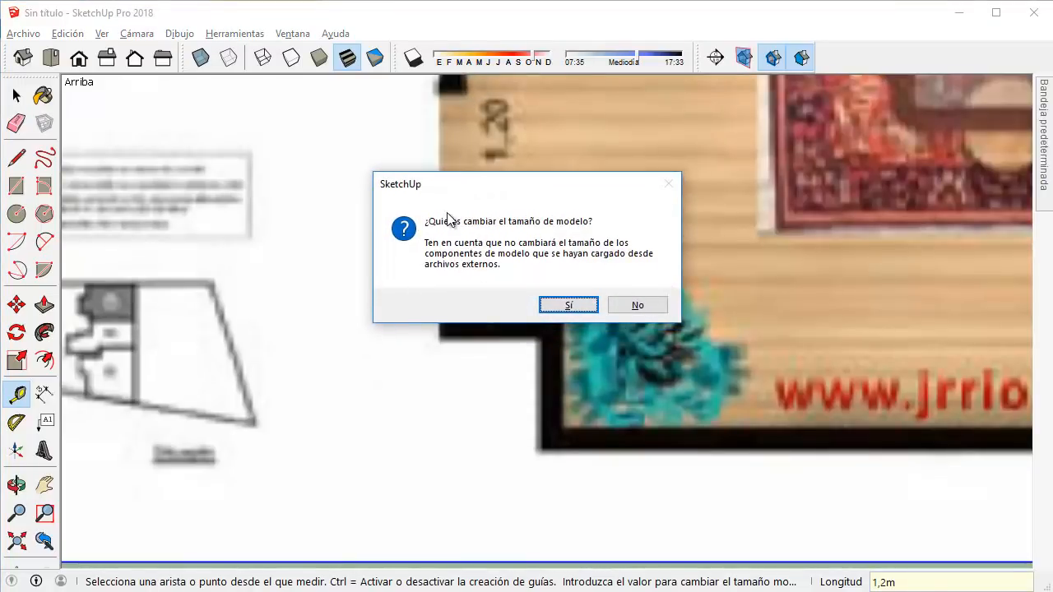
pyautogui.click(568, 303)
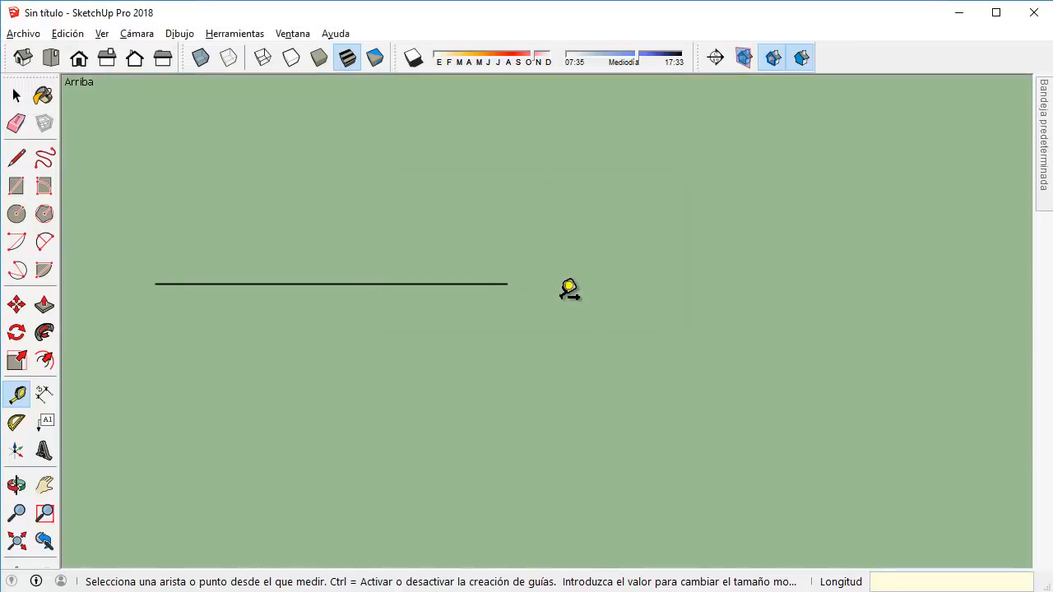
# Measure the HALL entrance opening between its two wall ends again to check the rescaled floor plan.
pyautogui.scroll(-5, 564, 287)
pyautogui.scroll(-6, 553, 223)
pyautogui.scroll(-2, 643, 181)
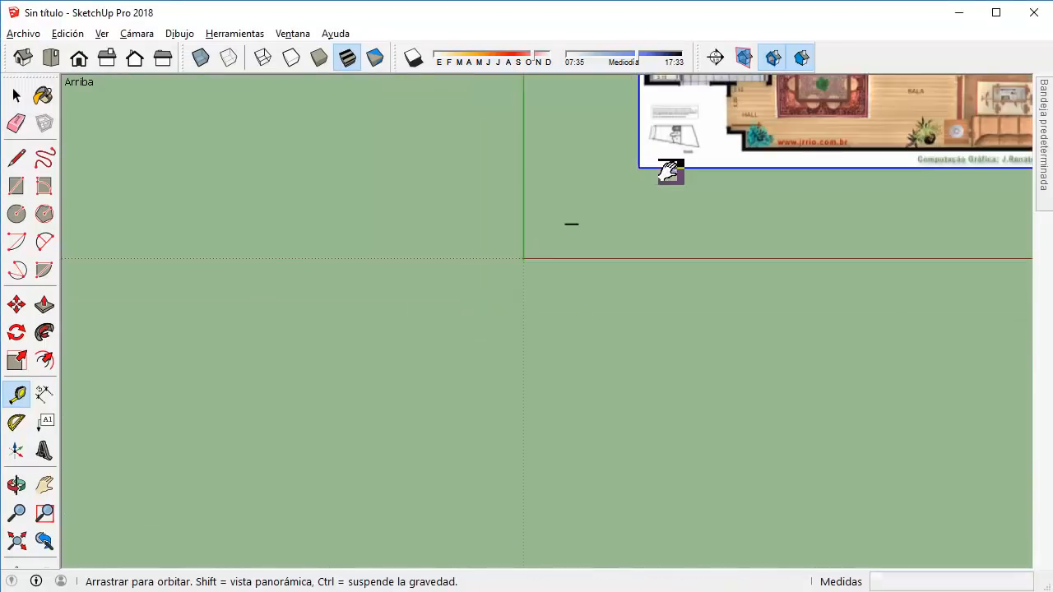
pyautogui.keyDown('shift'); pyautogui.moveTo(670, 171); pyautogui.dragTo(443, 359, button='middle'); pyautogui.keyUp('shift')
pyautogui.scroll(-2, 445, 357)
pyautogui.scroll(1, 638, 248)
pyautogui.scroll(1, 639, 248)
pyautogui.scroll(3, 497, 371)
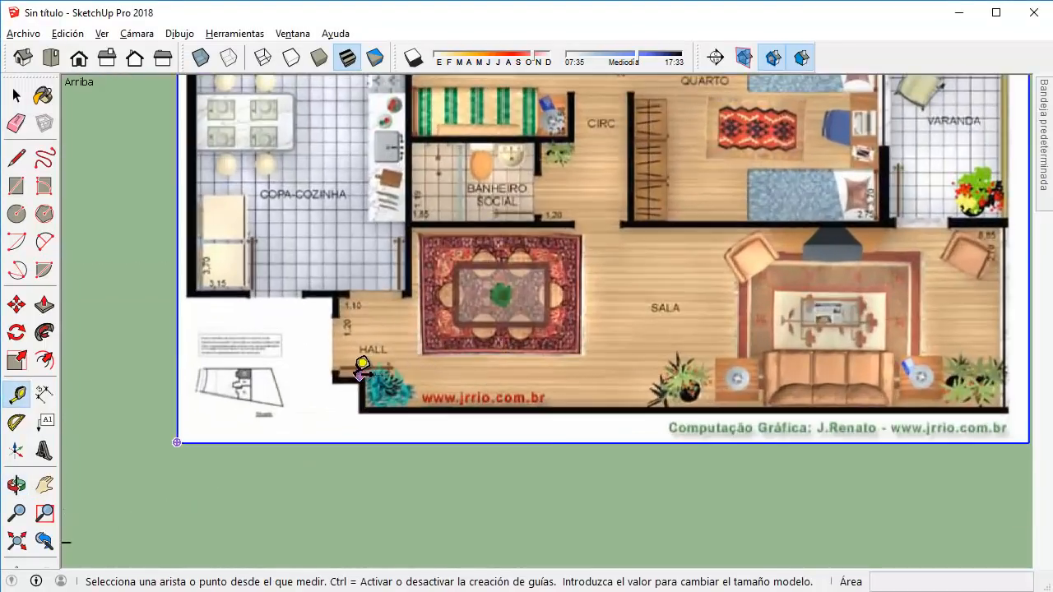
pyautogui.scroll(-3, 481, 303)
pyautogui.keyDown('shift'); pyautogui.moveTo(508, 296); pyautogui.dragTo(508, 377, button='middle'); pyautogui.keyUp('shift')
pyautogui.scroll(6, 398, 395)
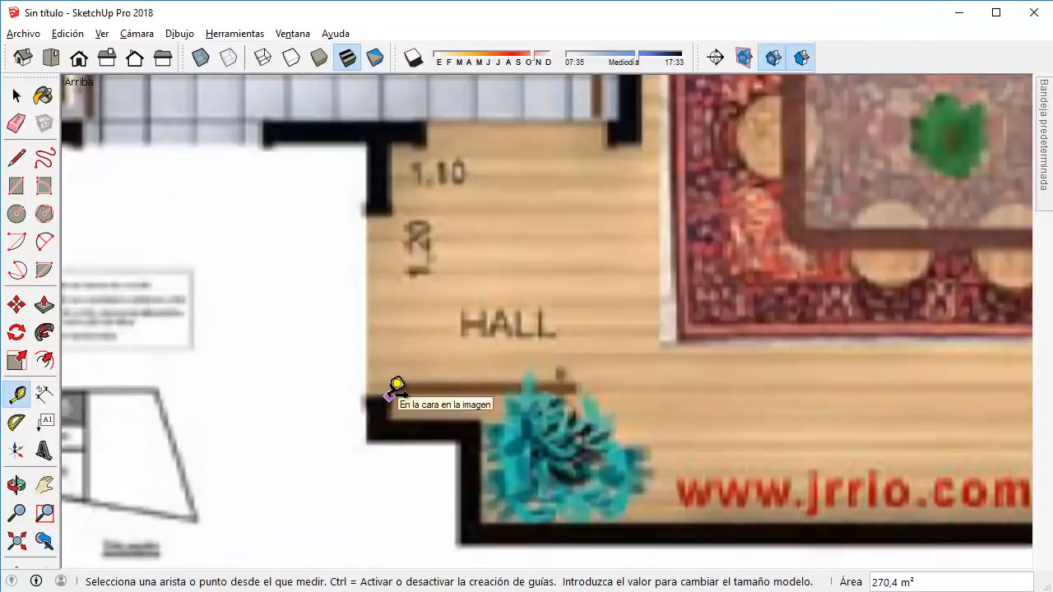
pyautogui.click(388, 396)
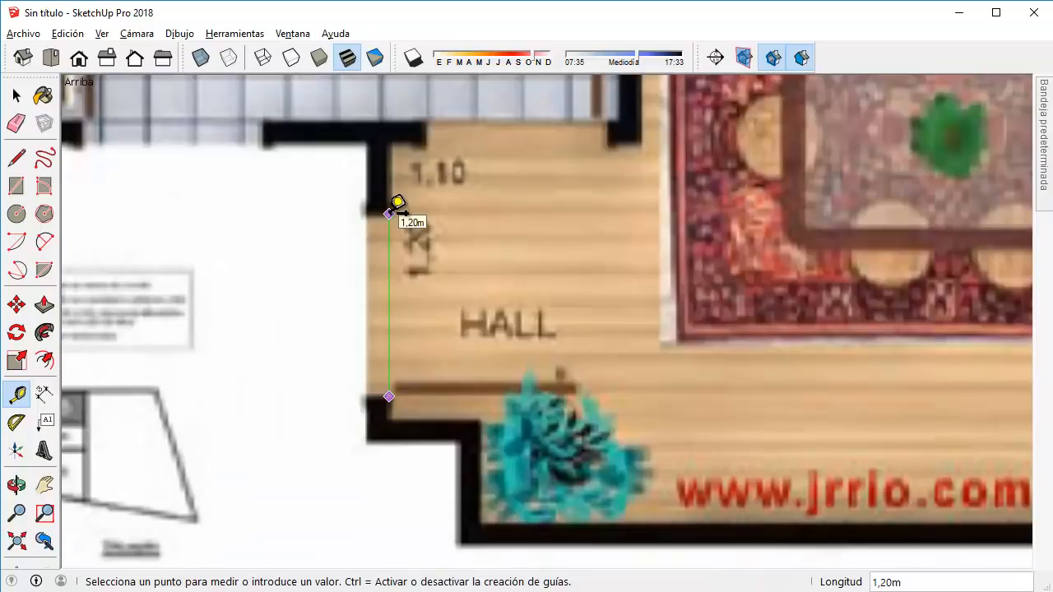
pyautogui.scroll(-2, 398, 203)
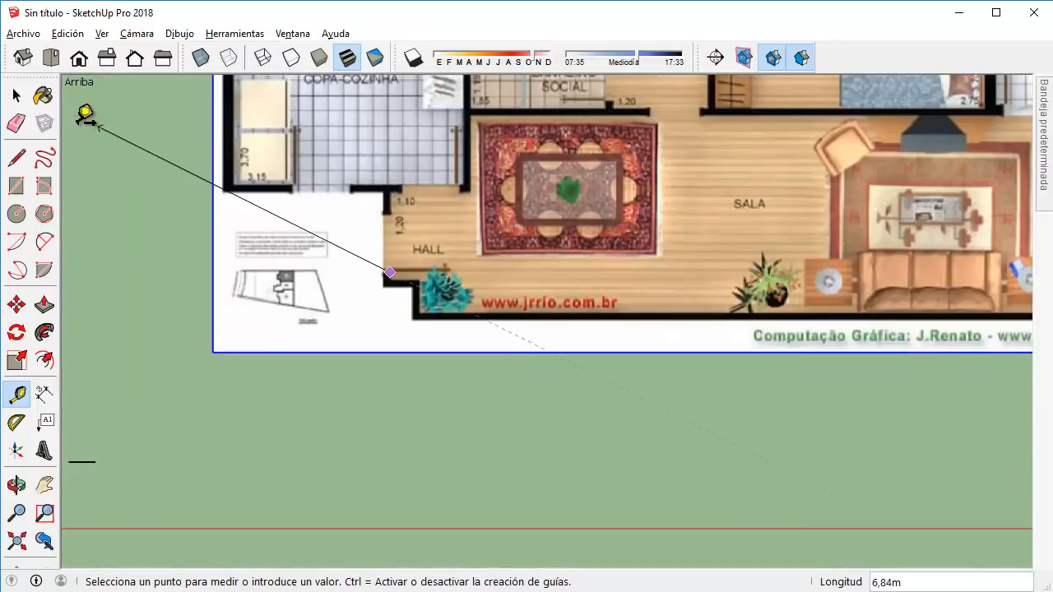
pyautogui.click(17, 95)
# Set the camera to perspective in an oblique view of the HALL, with the Line tool active.
pyautogui.moveTo(148, 200); pyautogui.dragTo(581, 107, button='middle')
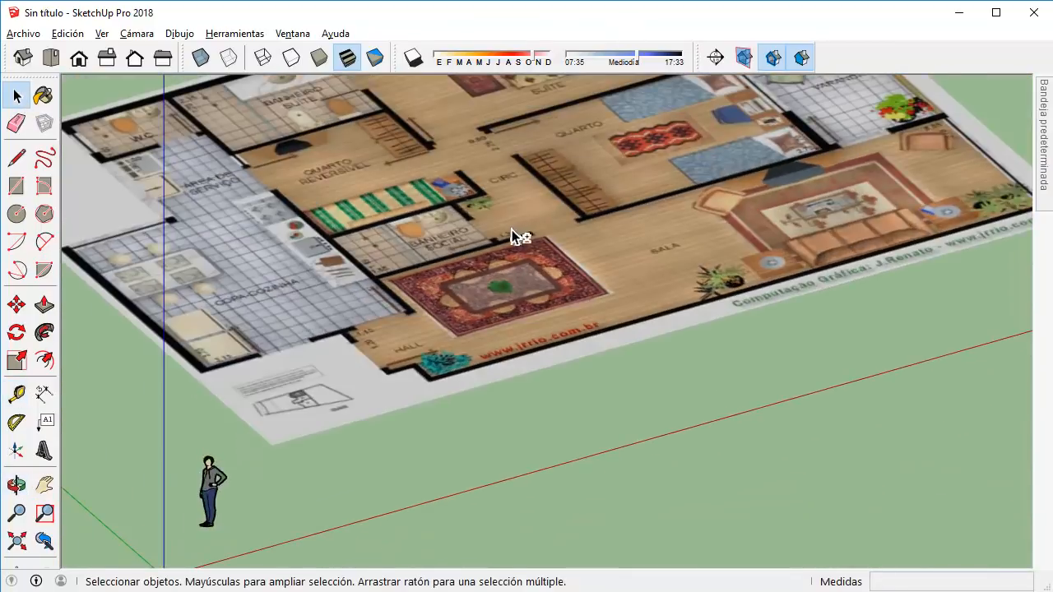
pyautogui.keyDown('shift'); pyautogui.moveTo(512, 231); pyautogui.dragTo(478, 272, button='middle'); pyautogui.keyUp('shift')
pyautogui.scroll(1, 477, 274)
pyautogui.click(17, 158)
pyautogui.scroll(1, 538, 456)
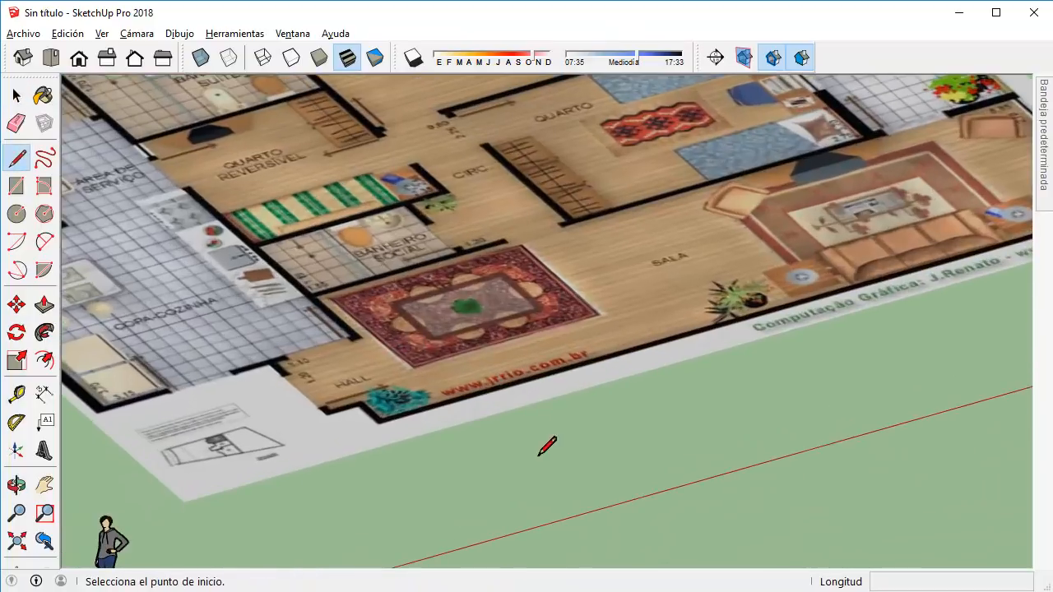
pyautogui.moveTo(500, 417); pyautogui.dragTo(481, 433, button='middle')
pyautogui.click(140, 35)
pyautogui.click(177, 132)
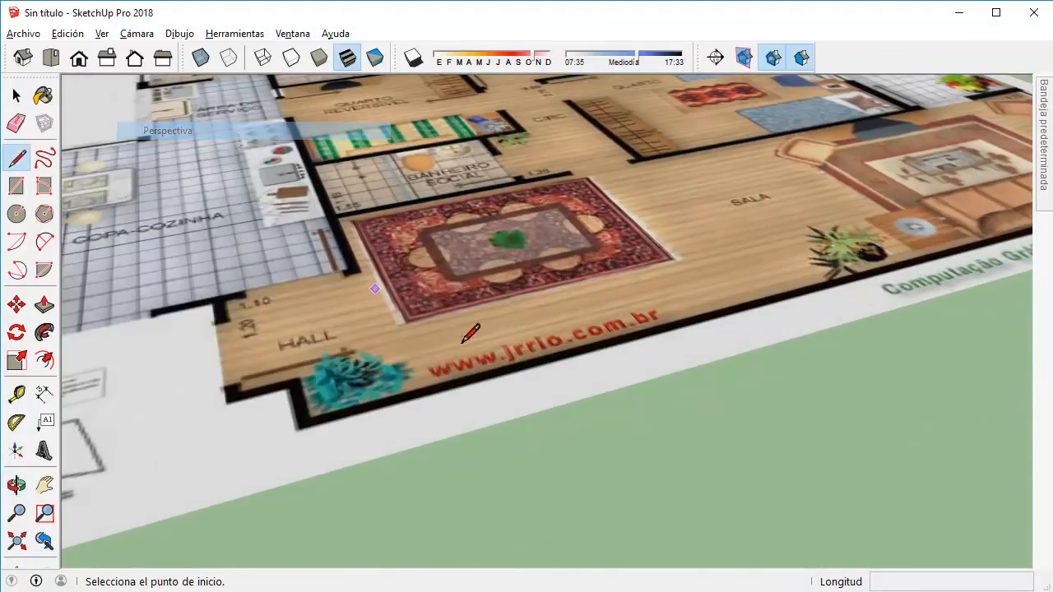
pyautogui.moveTo(284, 393); pyautogui.dragTo(280, 376, button='middle')
pyautogui.scroll(3, 279, 375)
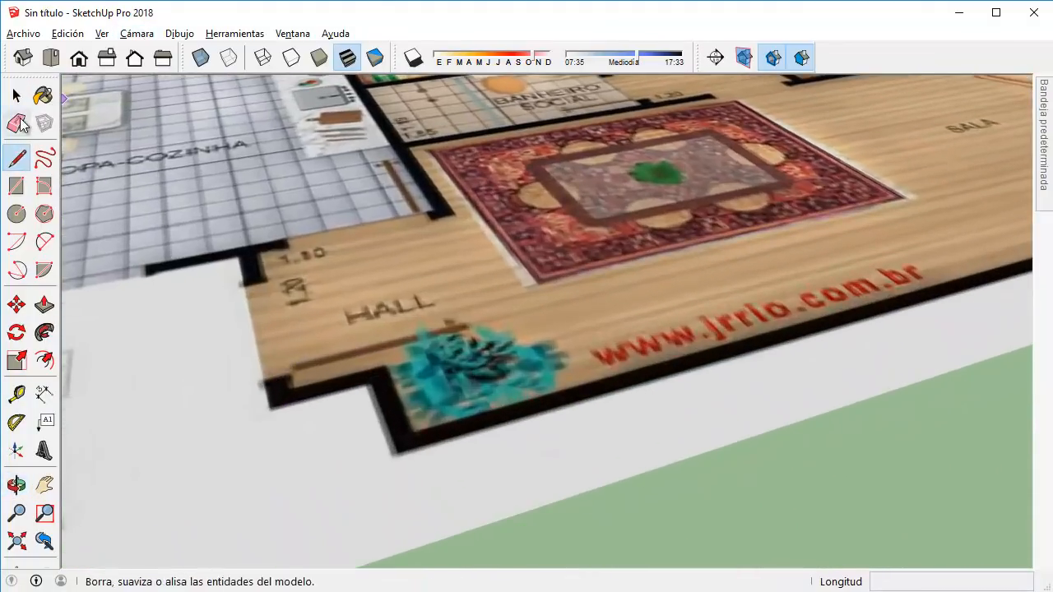
# Return to the top view in perspective and bring the Line tool to the wall end below the HALL entrance.
pyautogui.click(50, 57)
pyautogui.click(140, 35)
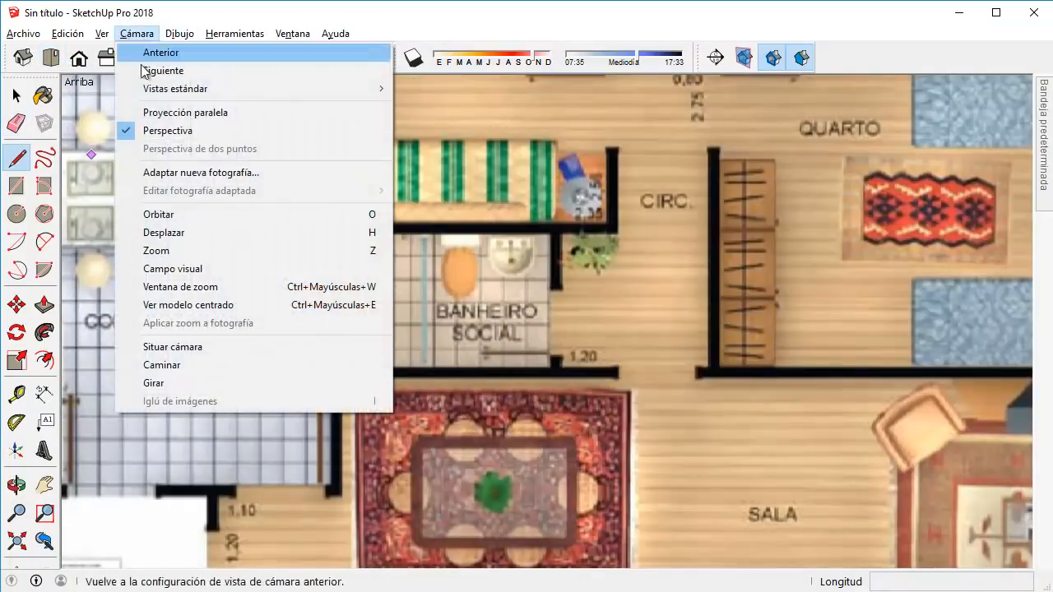
pyautogui.click(158, 132)
pyautogui.keyDown('shift'); pyautogui.moveTo(303, 277); pyautogui.dragTo(444, 96, button='middle'); pyautogui.keyUp('shift')
pyautogui.keyDown('shift'); pyautogui.moveTo(380, 336); pyautogui.dragTo(373, 172, button='middle'); pyautogui.keyUp('shift')
pyautogui.scroll(5, 346, 295)
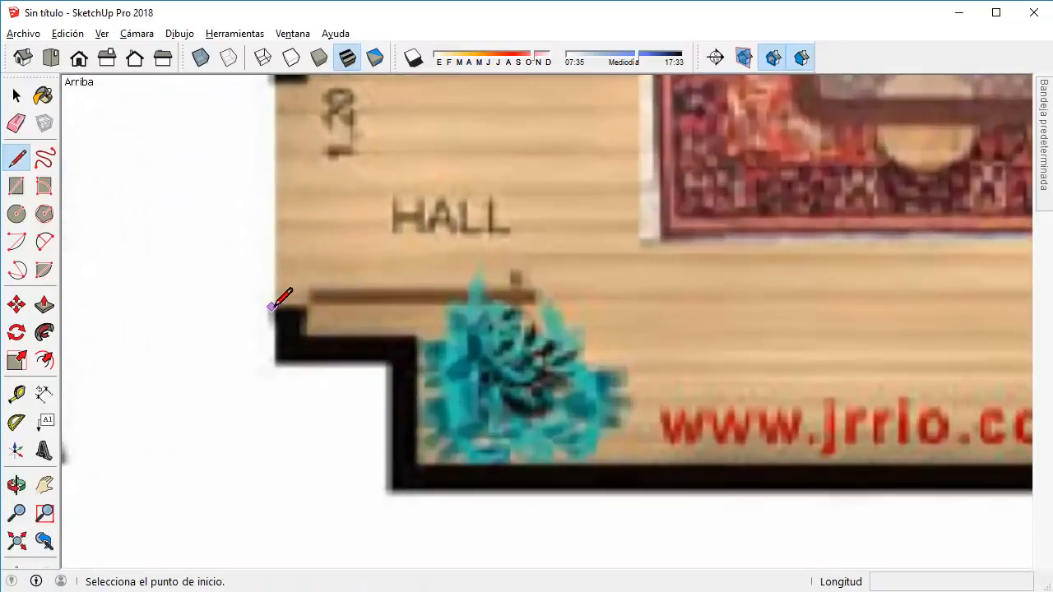
# Trace the plan's outer wall line from the hall entrance, around its stepped corner, to the far corner of the SALA.
pyautogui.click(274, 307)
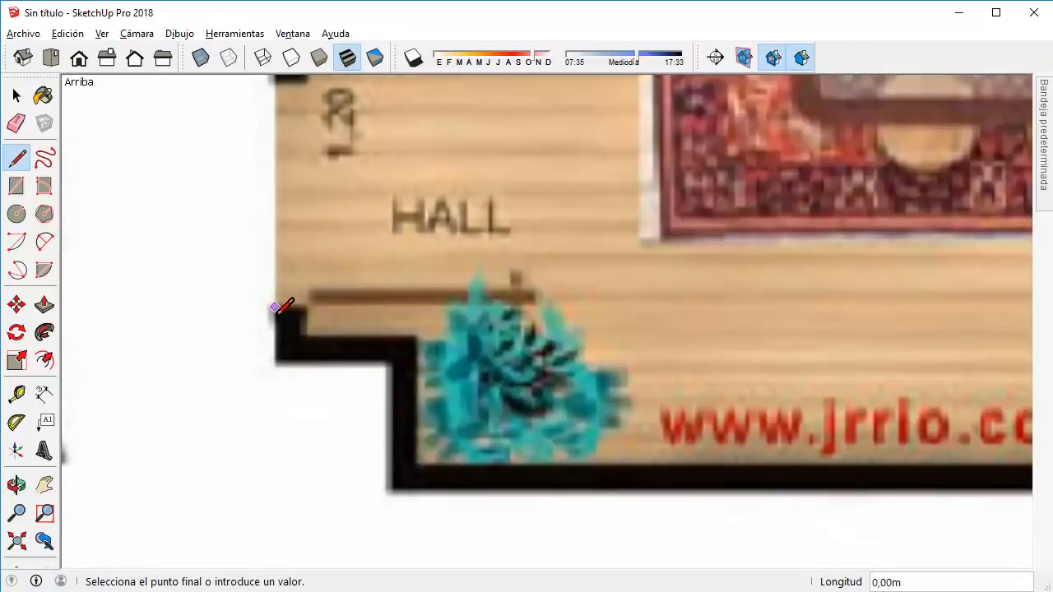
pyautogui.click(386, 362)
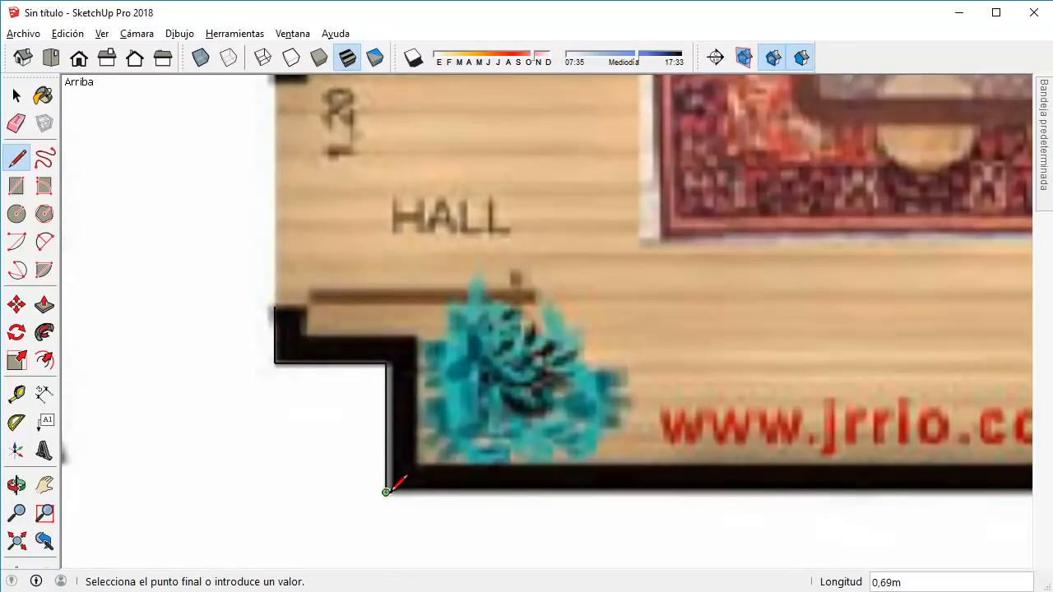
pyautogui.scroll(-5, 647, 458)
pyautogui.keyDown('shift'); pyautogui.moveTo(577, 461); pyautogui.dragTo(130, 437, button='middle'); pyautogui.keyUp('shift')
pyautogui.keyDown('shift'); pyautogui.moveTo(681, 419); pyautogui.dragTo(349, 433, button='middle'); pyautogui.keyUp('shift')
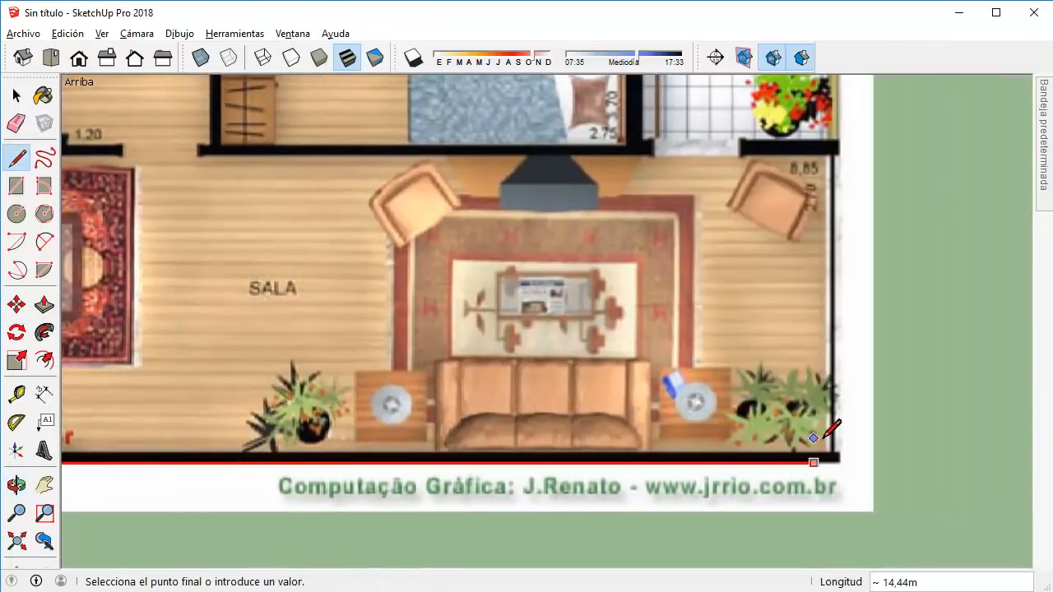
pyautogui.click(838, 463)
pyautogui.scroll(4, 839, 460)
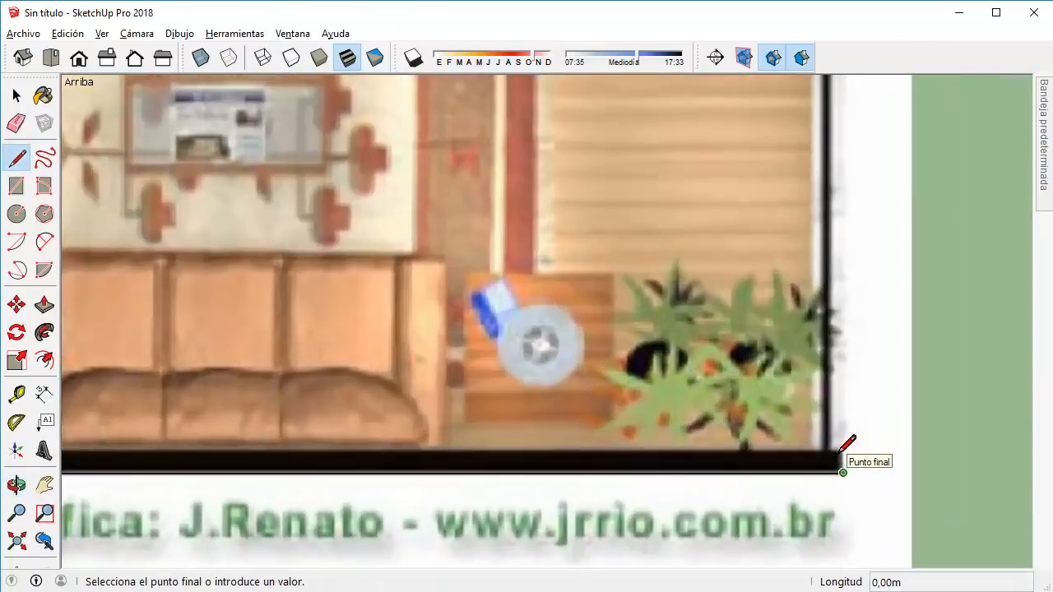
# Trace the wall's inner line back from the SALA to the hall entrance and close the outline.
pyautogui.scroll(-6, 549, 423)
pyautogui.keyDown('shift'); pyautogui.moveTo(432, 381); pyautogui.dragTo(1046, 349, button='middle'); pyautogui.keyUp('shift')
pyautogui.scroll(5, 311, 390)
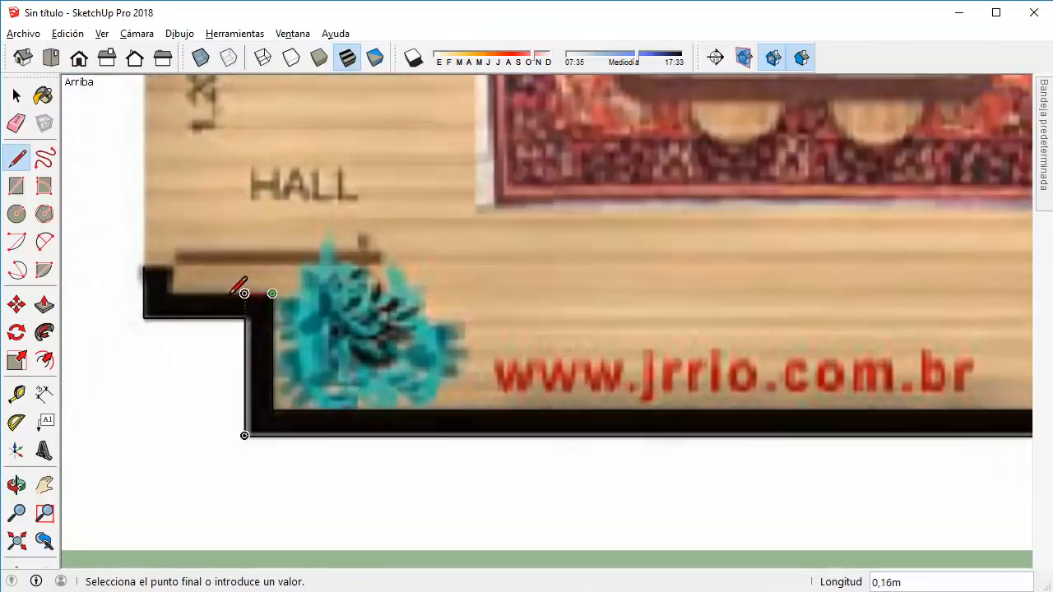
pyautogui.click(144, 266)
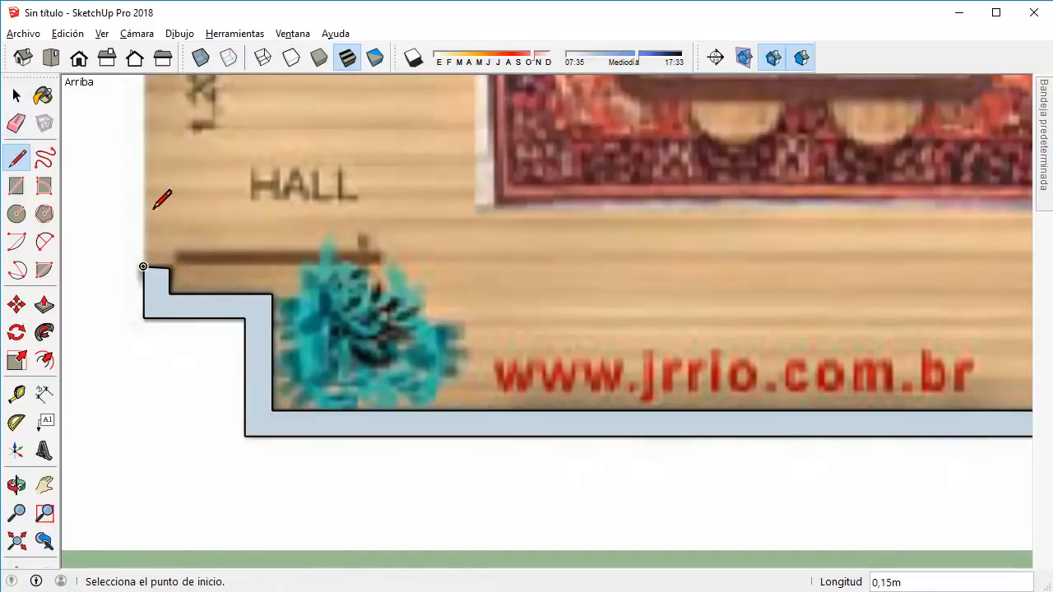
# Redraw the closing edge straight across the wall's end at the hall entrance and delete the leftover stub line.
pyautogui.scroll(2, 144, 220)
pyautogui.scroll(2, 188, 296)
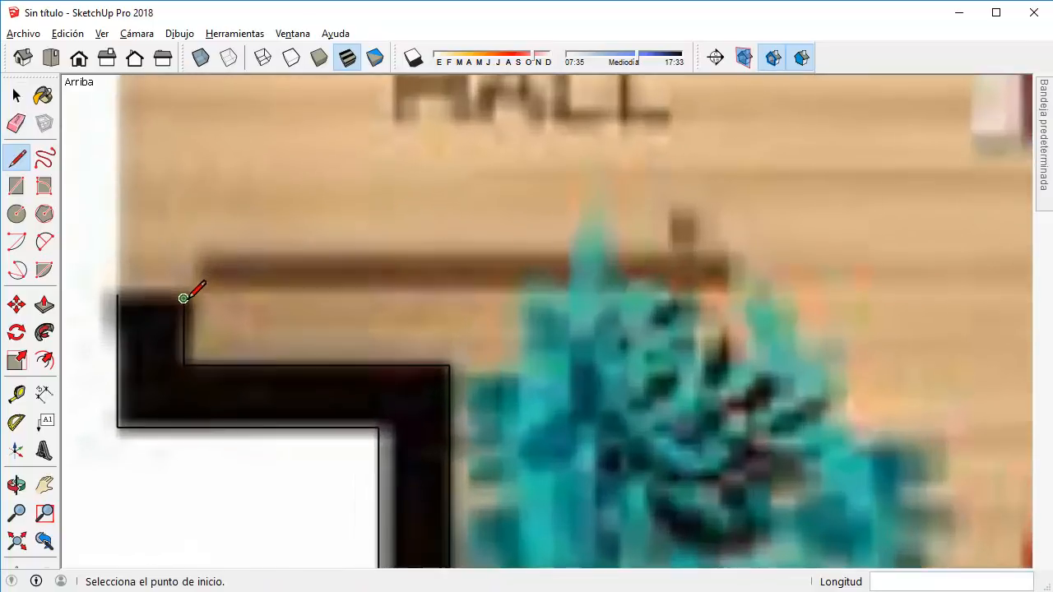
pyautogui.click(183, 298)
pyautogui.scroll(2, 117, 294)
pyautogui.click(116, 293)
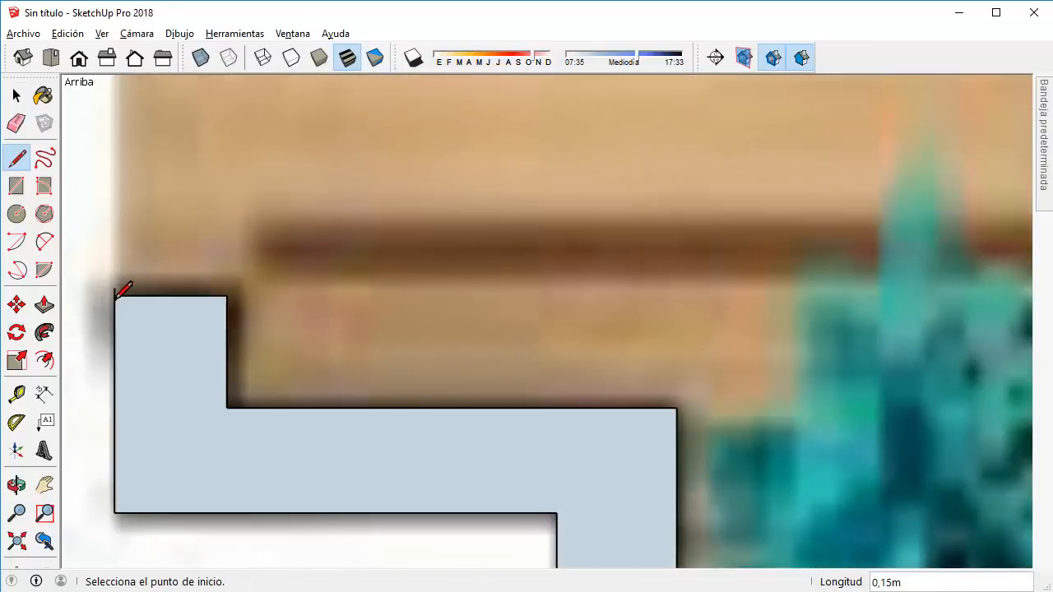
pyautogui.scroll(2, 115, 290)
pyautogui.click(15, 98)
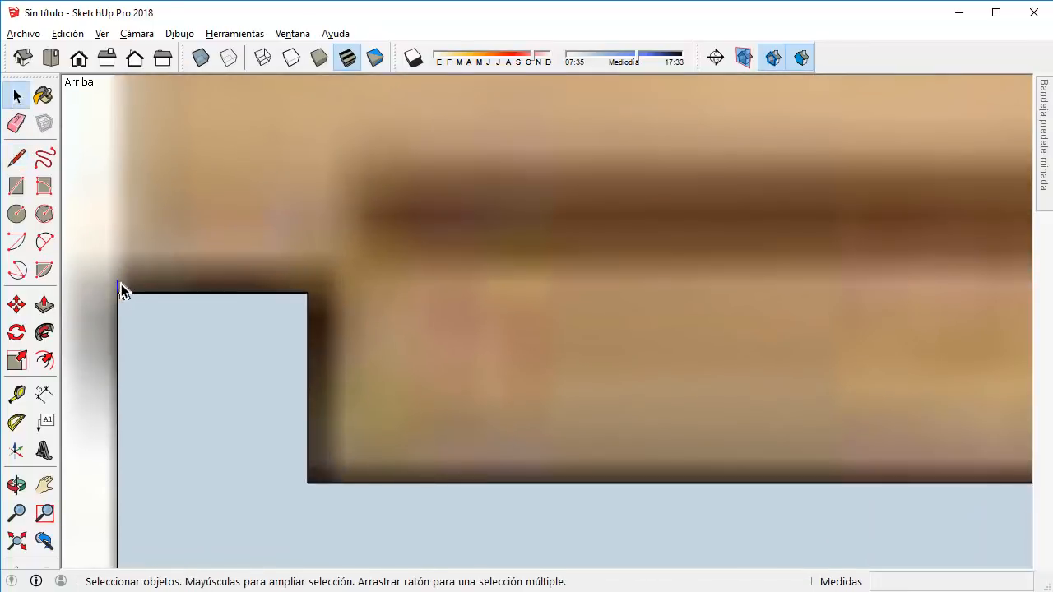
pyautogui.scroll(-6, 139, 284)
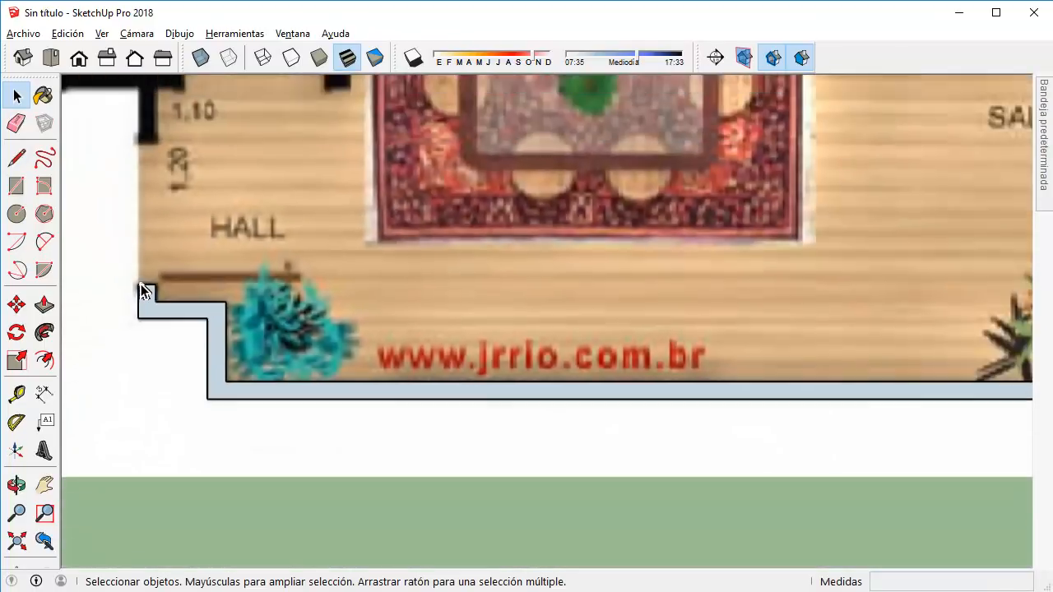
# Extrude the traced wall face upward 2.75 m with Push/Pull.
pyautogui.press('o')
pyautogui.moveTo(346, 354); pyautogui.dragTo(430, 364)
pyautogui.press('space')
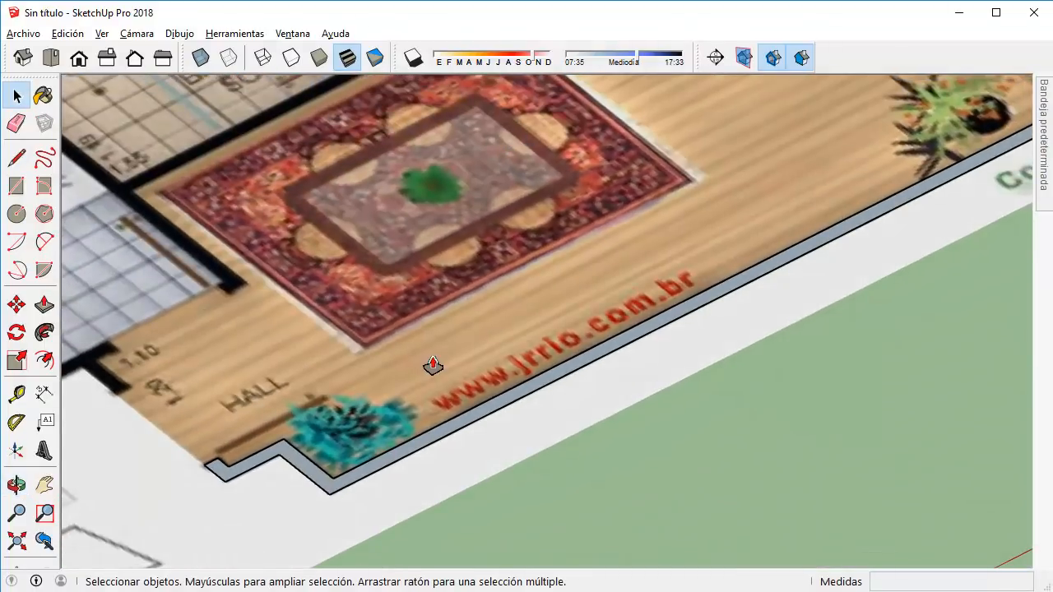
pyautogui.press('p')
pyautogui.moveTo(407, 451); pyautogui.dragTo(417, 226)
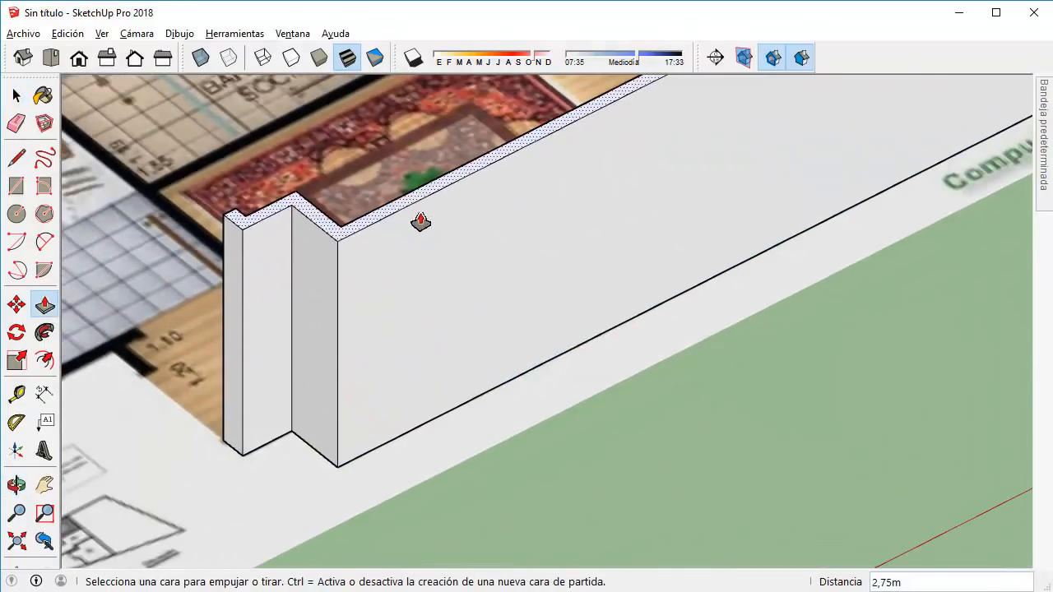
pyautogui.scroll(-3, 508, 288)
pyautogui.scroll(-5, 439, 329)
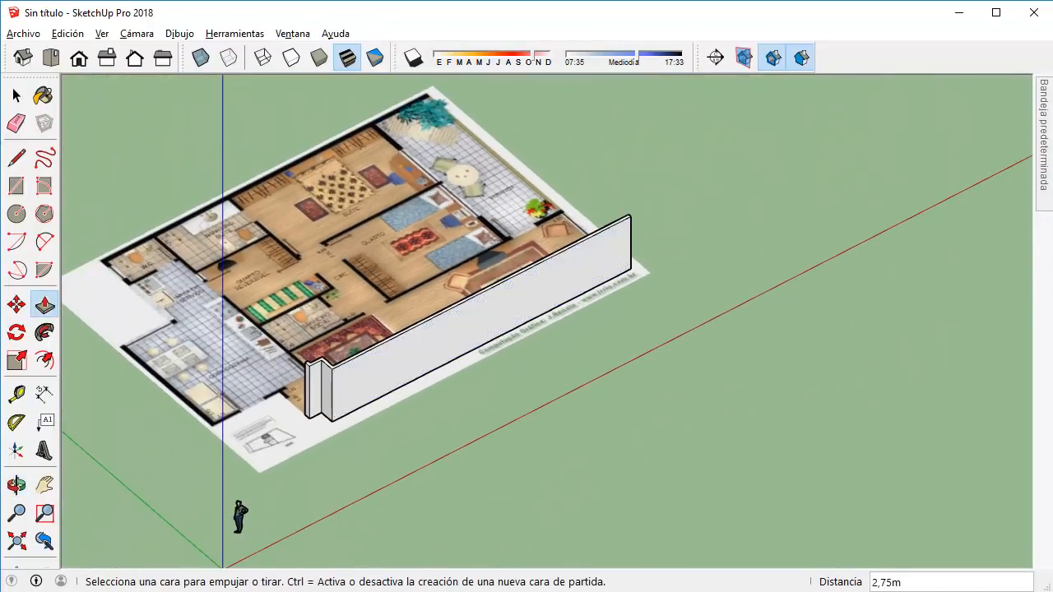
# Switch the camera from parallel projection to perspective.
pyautogui.click(17, 96)
pyautogui.click(102, 33)
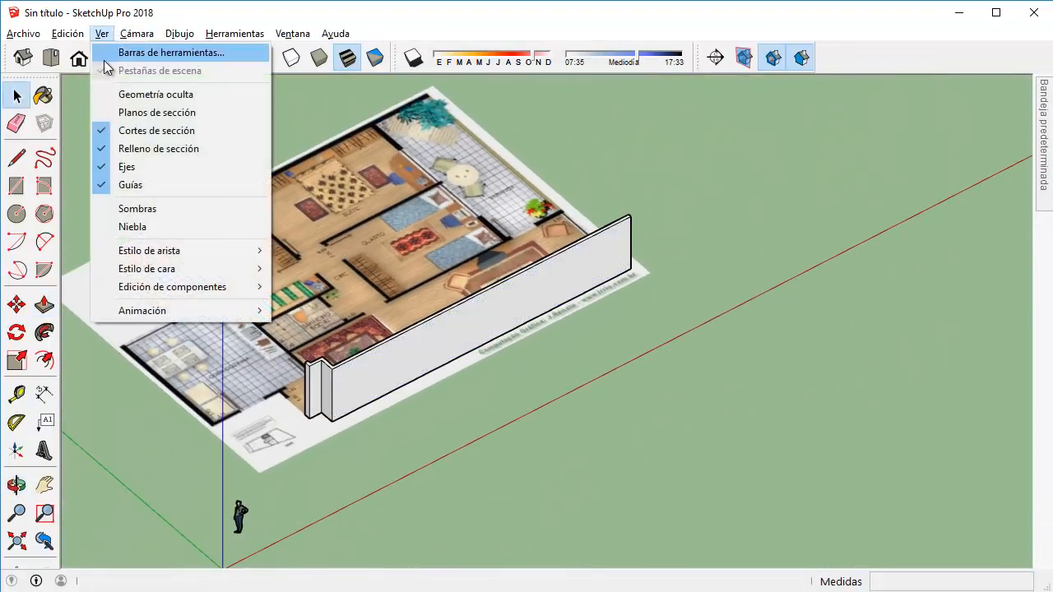
pyautogui.moveTo(136, 33)
pyautogui.click(156, 131)
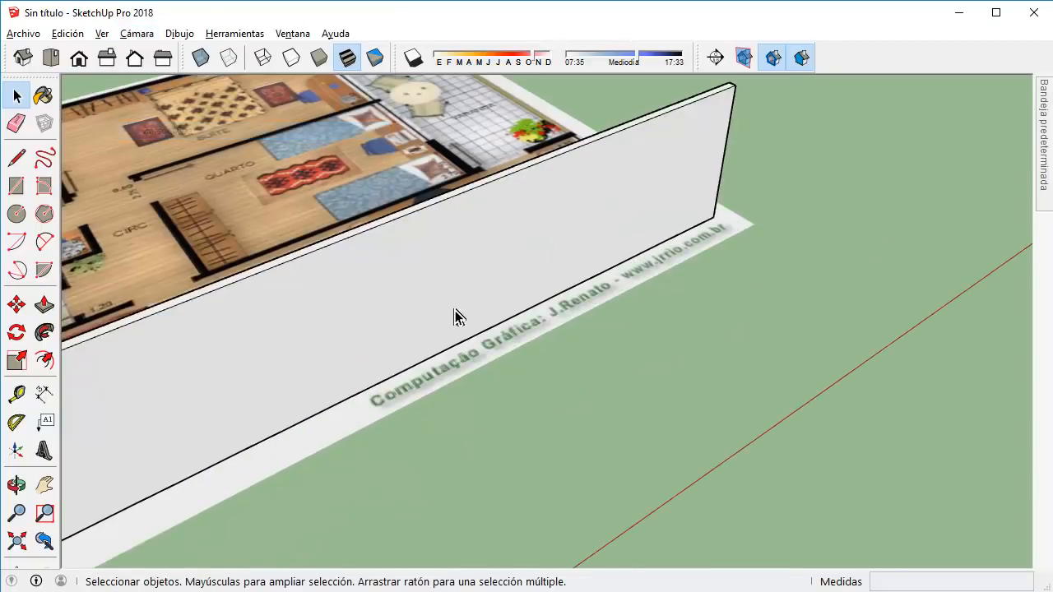
pyautogui.moveTo(455, 317); pyautogui.dragTo(615, 258, button='middle')
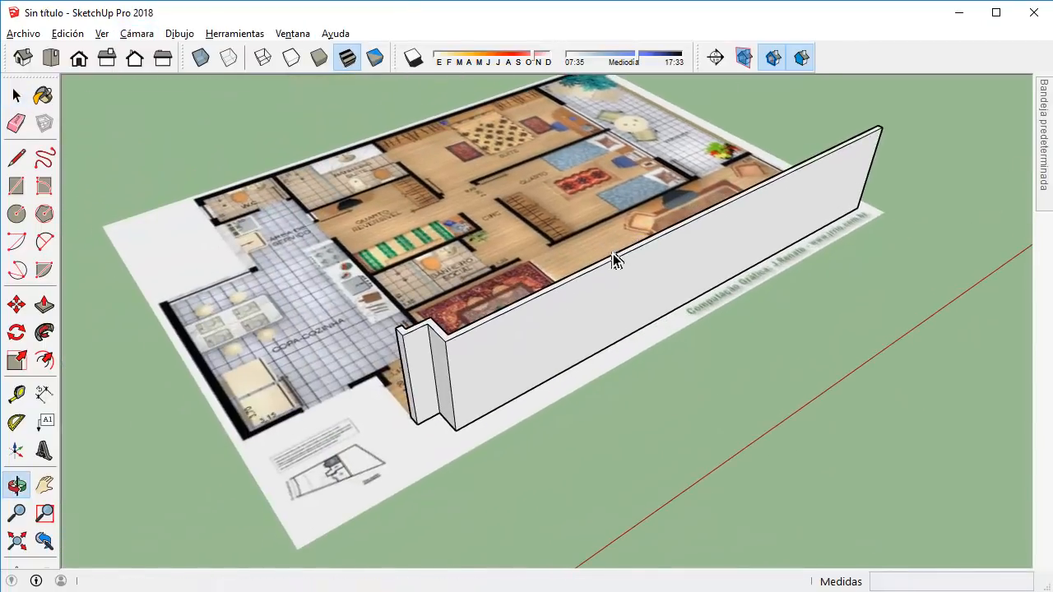
# Place a second copy of the floor plan image flat on the ground and delete it.
pyautogui.click(244, 181)
pyautogui.click(231, 137)
pyautogui.click(168, 591)
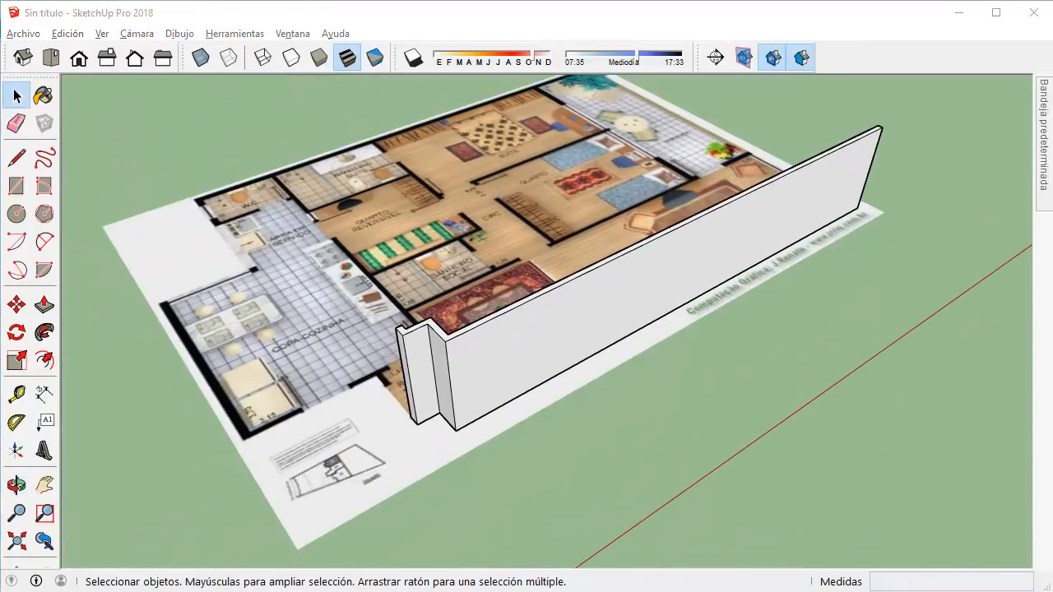
pyautogui.moveTo(65, 213)
pyautogui.mouseDown()
pyautogui.moveTo(331, 248)
pyautogui.moveTo(349, 455)
pyautogui.moveTo(309, 591)
pyautogui.moveTo(311, 580)
pyautogui.moveTo(601, 482)
pyautogui.mouseUp()
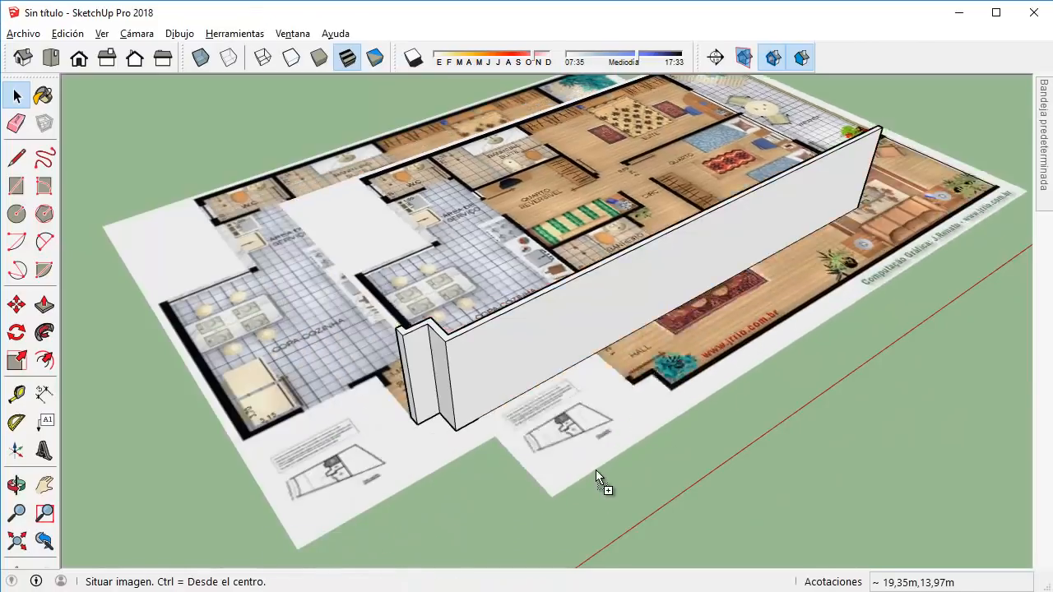
pyautogui.click(605, 467)
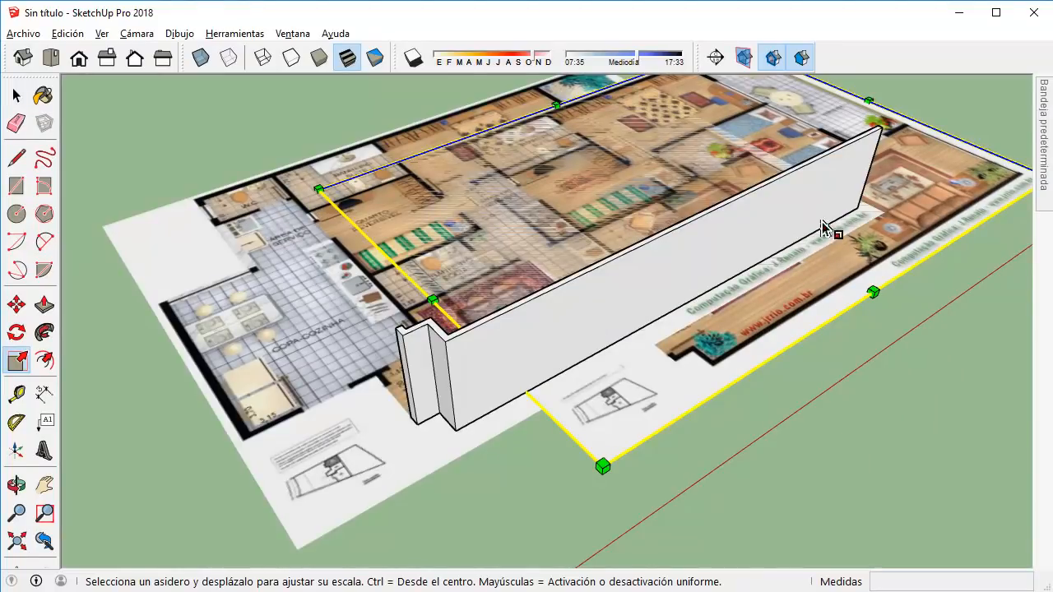
pyautogui.press('Delete')
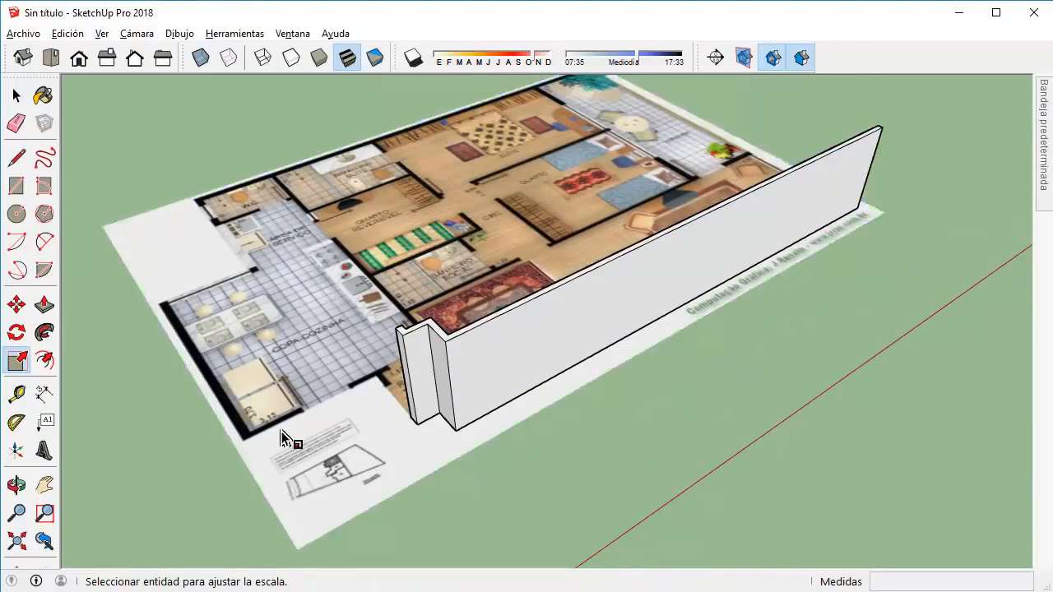
# Insert the floor plan image from the file folder upright against the long wall's outer face.
pyautogui.hotkey('alt', 'Tab')
pyautogui.moveTo(74, 184)
pyautogui.mouseDown()
pyautogui.moveTo(285, 379)
pyautogui.moveTo(304, 591)
pyautogui.mouseUp()
pyautogui.moveTo(64, 184)
pyautogui.mouseDown()
pyautogui.moveTo(298, 591)
pyautogui.moveTo(548, 334)
pyautogui.moveTo(479, 385)
pyautogui.mouseUp()
# Scale the inserted plan image uniformly from its corner to 0.11 so it fits on the wall face.
pyautogui.scroll(-3, 578, 274)
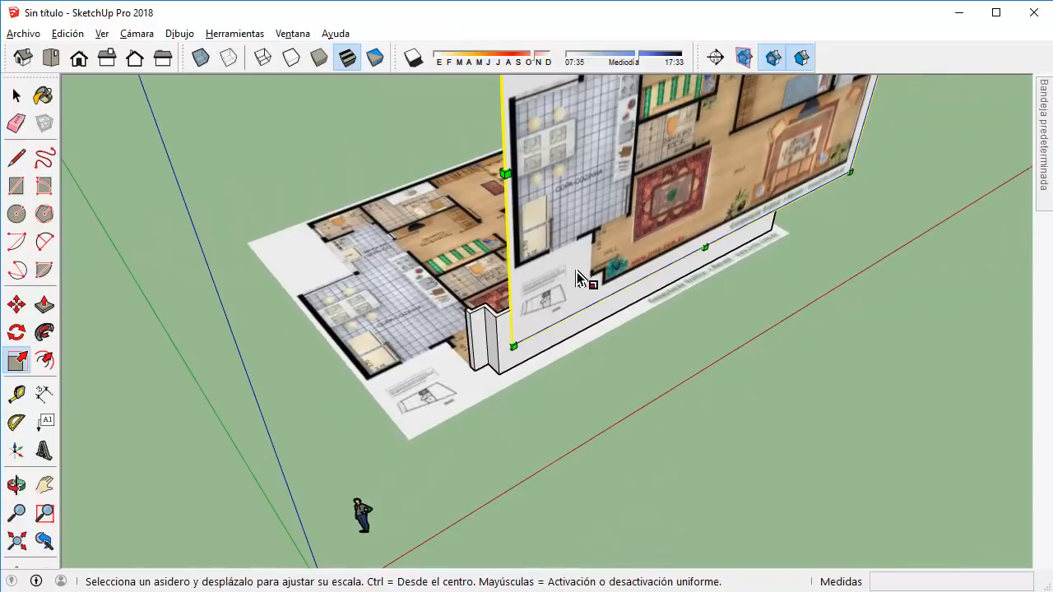
pyautogui.keyDown('shift'); pyautogui.moveTo(605, 217); pyautogui.dragTo(505, 323, button='middle'); pyautogui.keyUp('shift')
pyautogui.scroll(-2, 505, 322)
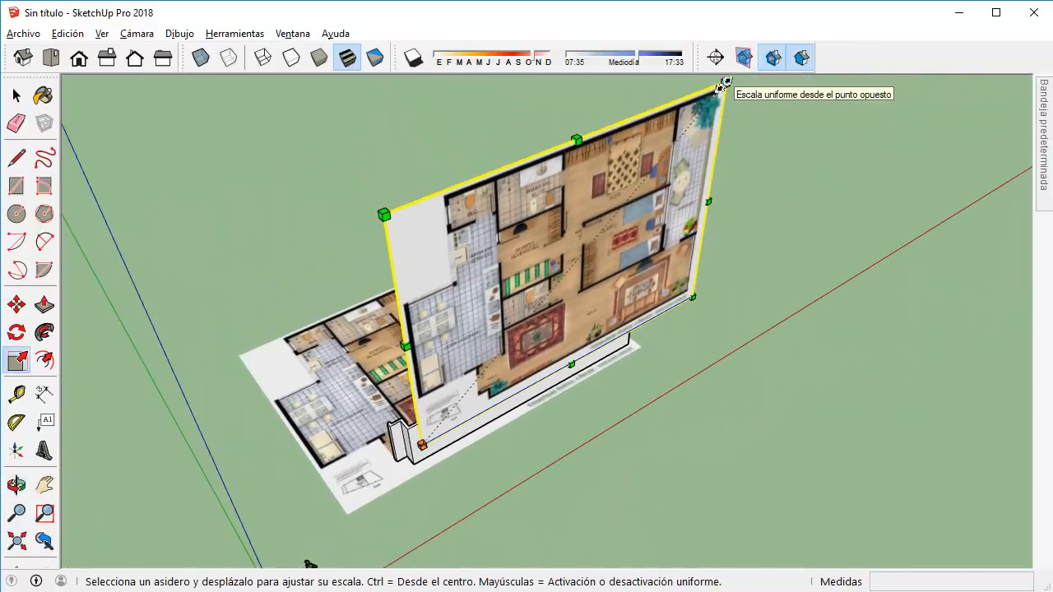
pyautogui.moveTo(725, 83); pyautogui.dragTo(462, 420)
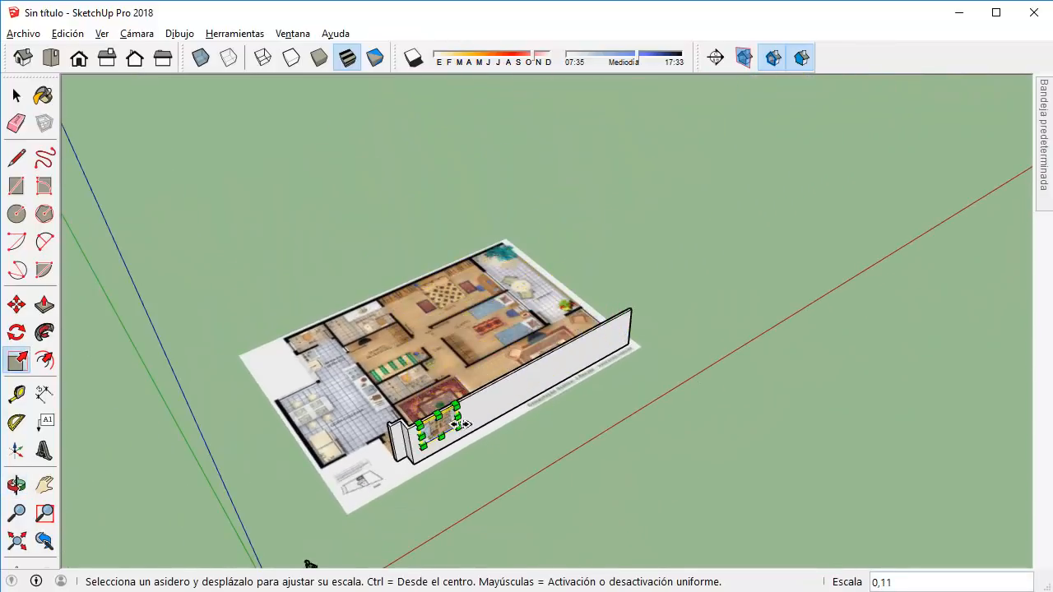
pyautogui.scroll(5, 461, 421)
pyautogui.keyDown('shift'); pyautogui.moveTo(447, 430); pyautogui.dragTo(144, 165, button='middle'); pyautogui.keyUp('shift')
pyautogui.press('space')
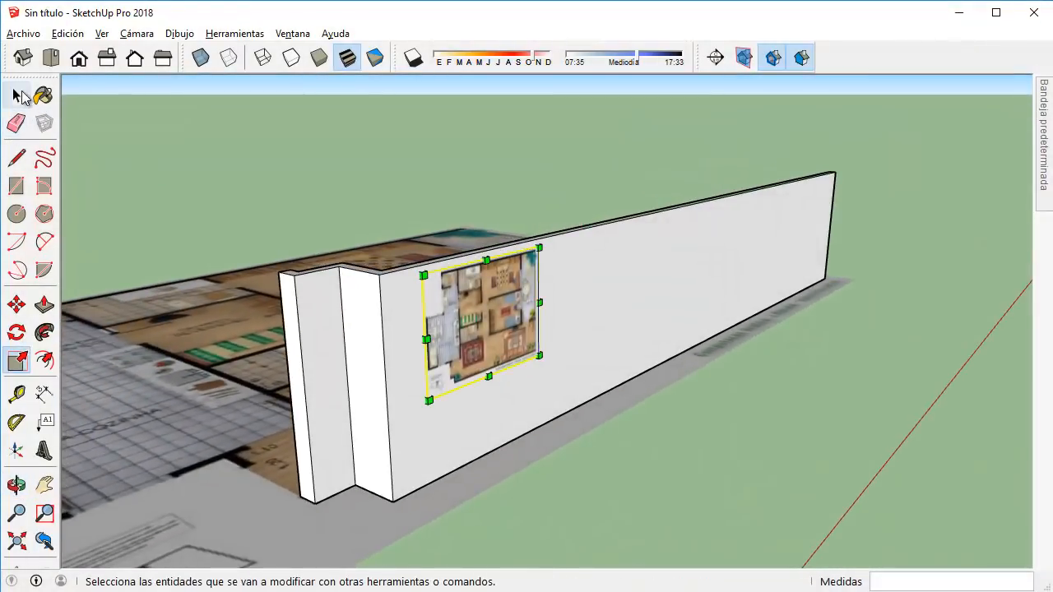
pyautogui.scroll(-2, 412, 252)
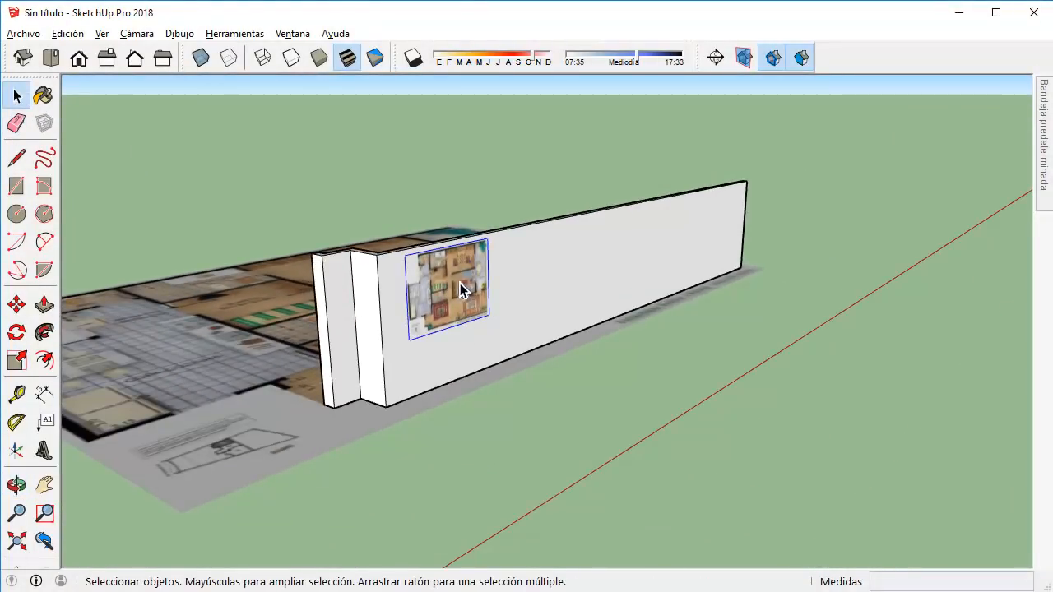
pyautogui.scroll(-2, 459, 288)
pyautogui.moveTo(430, 278); pyautogui.dragTo(503, 342, button='middle')
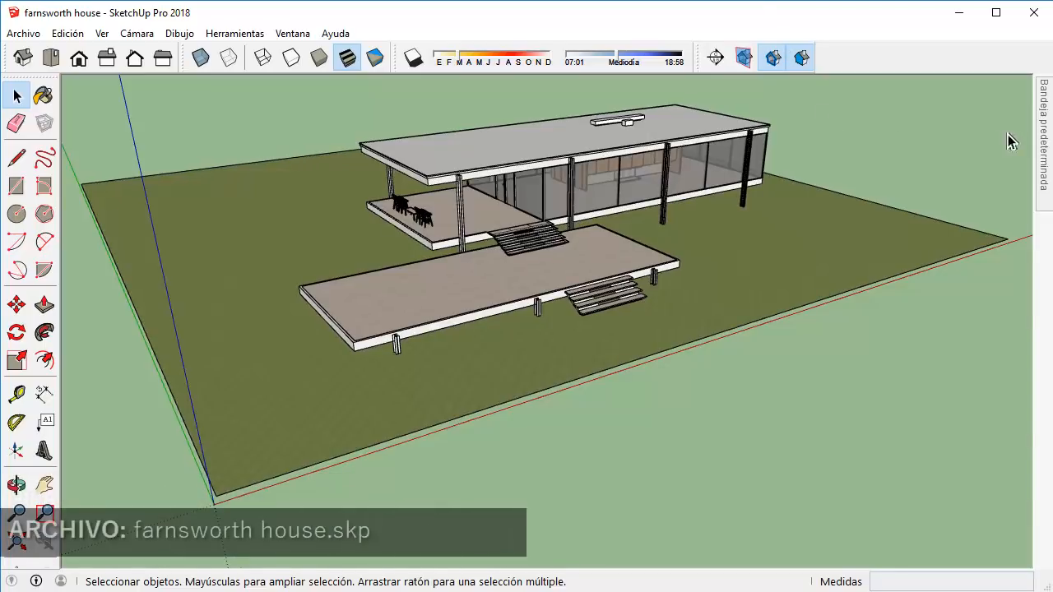
# Pin the default tray open in the farnsworth house model and expand its Materiales section.
pyautogui.moveTo(1038, 127)
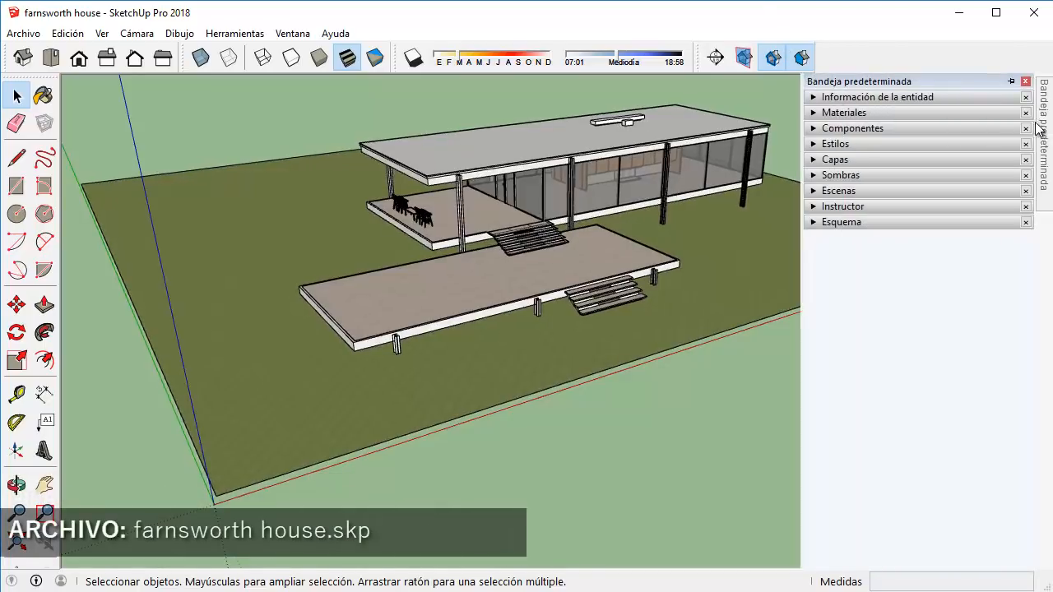
pyautogui.click(1011, 81)
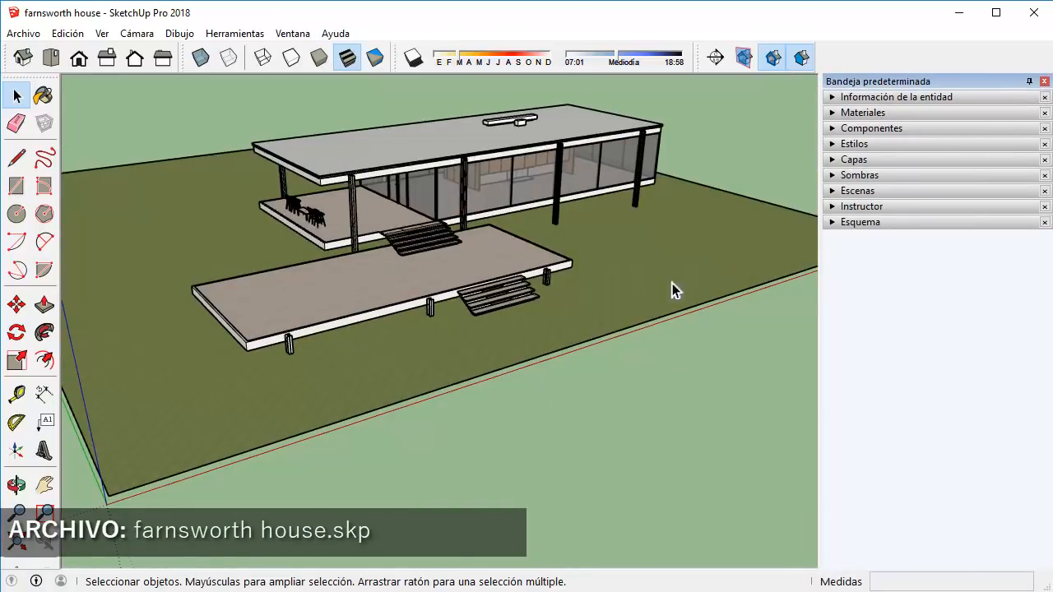
pyautogui.click(860, 113)
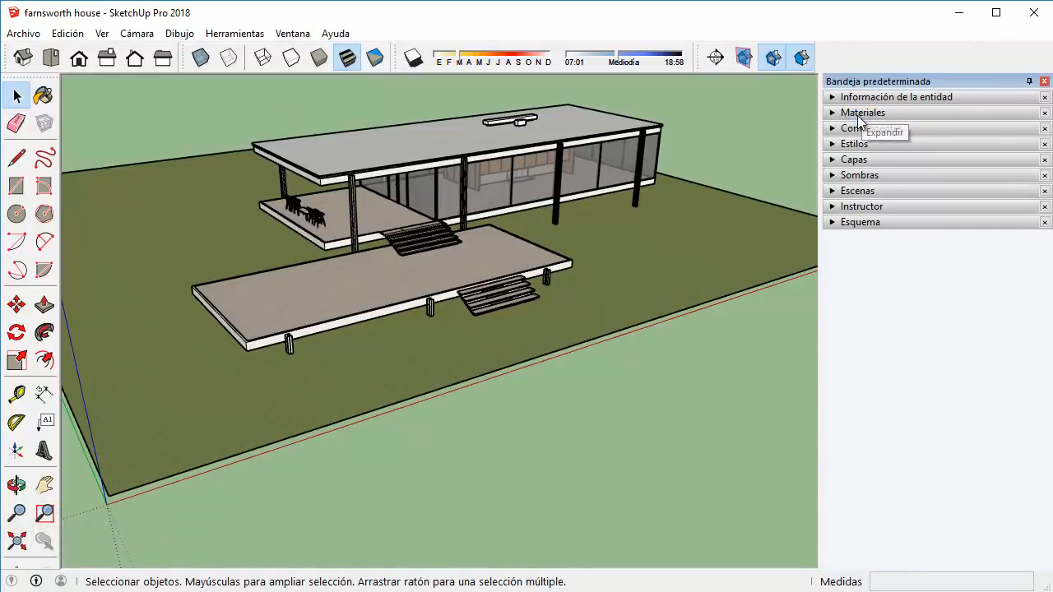
pyautogui.click(305, 34)
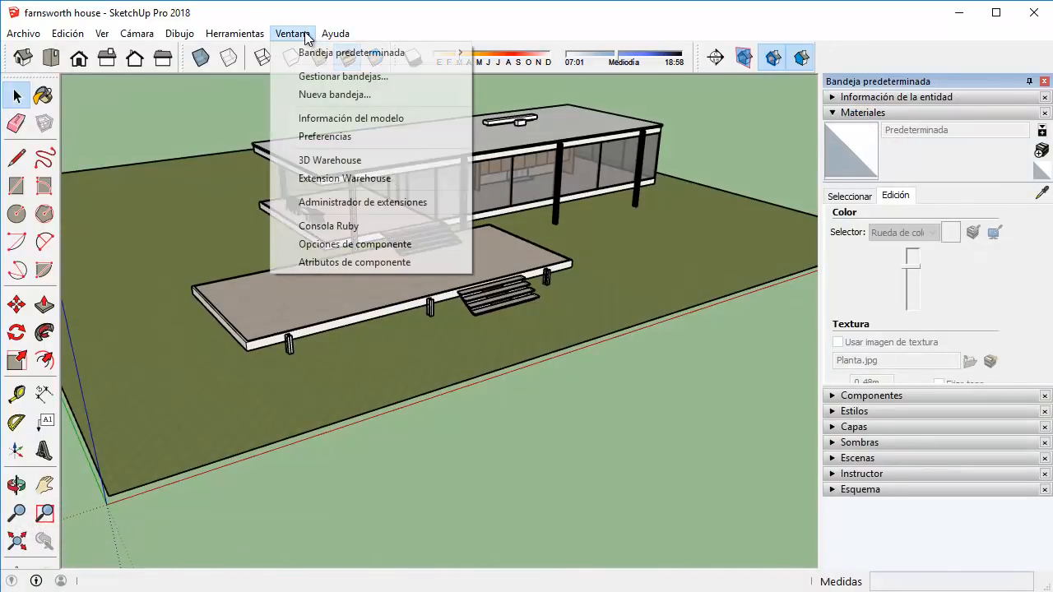
pyautogui.moveTo(309, 54)
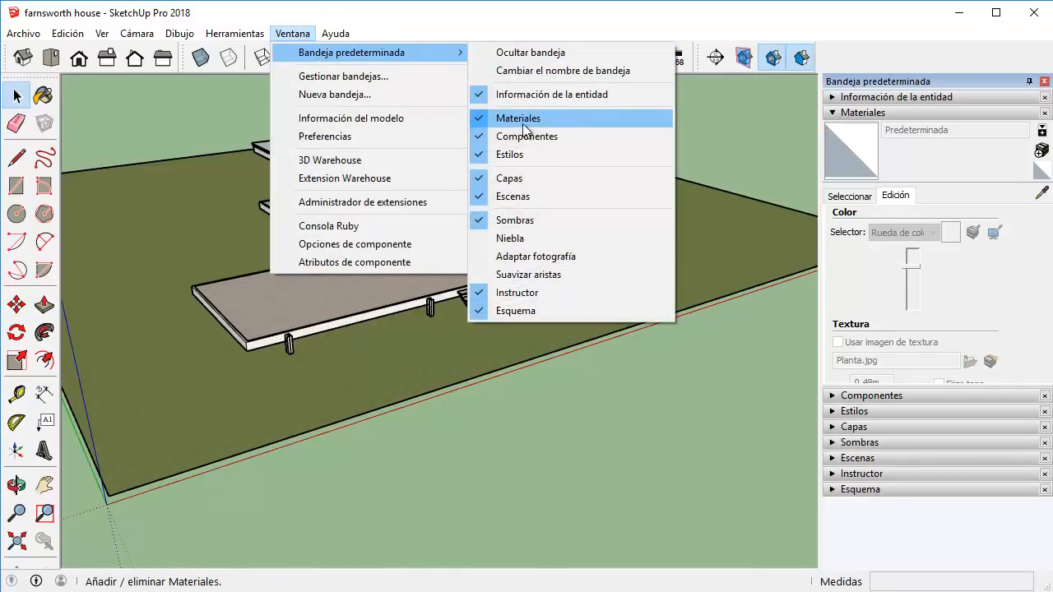
pyautogui.click(529, 5)
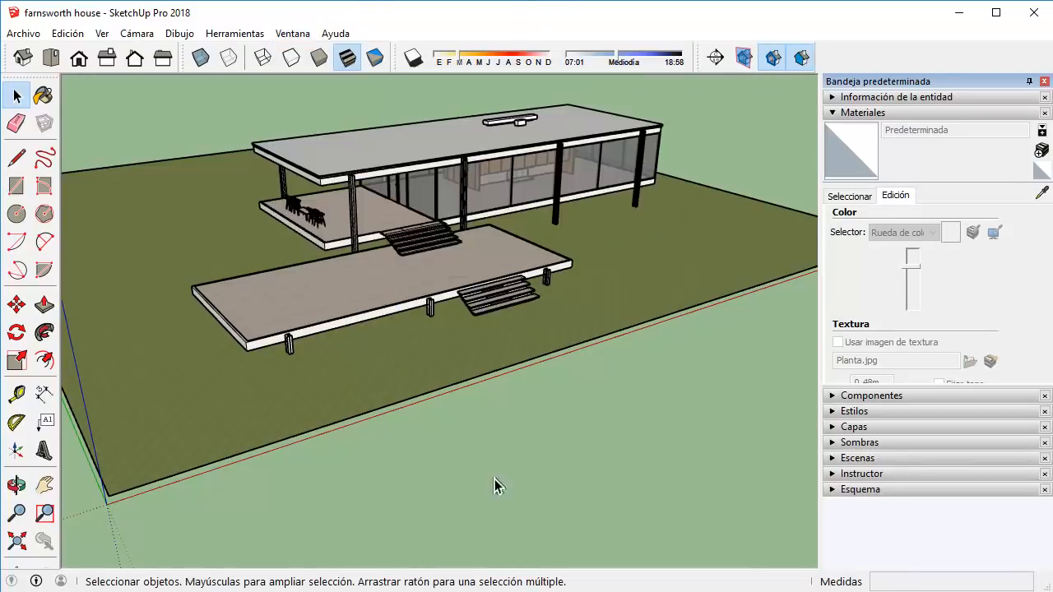
# Show the Materiales library in the material selector and look through its collection folders from Agua to Vidrio y espejos.
pyautogui.click(859, 197)
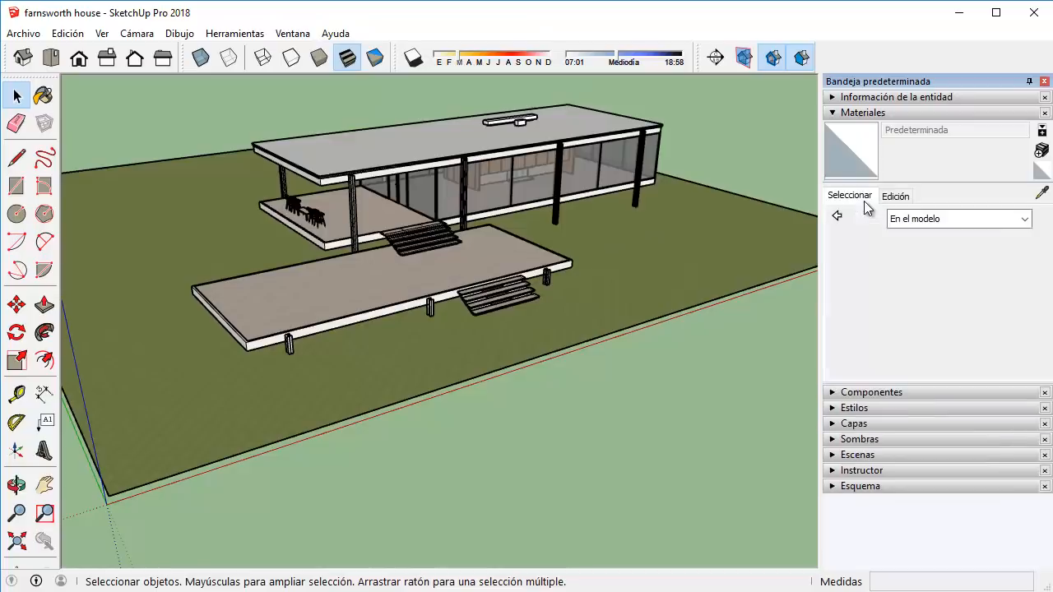
pyautogui.click(958, 220)
pyautogui.click(913, 247)
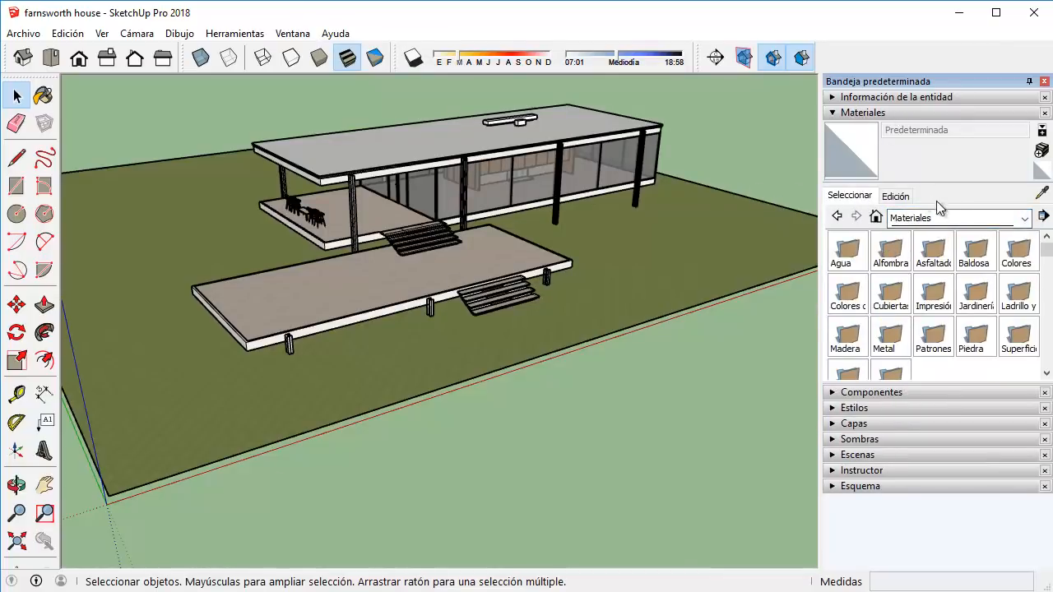
pyautogui.click(920, 221)
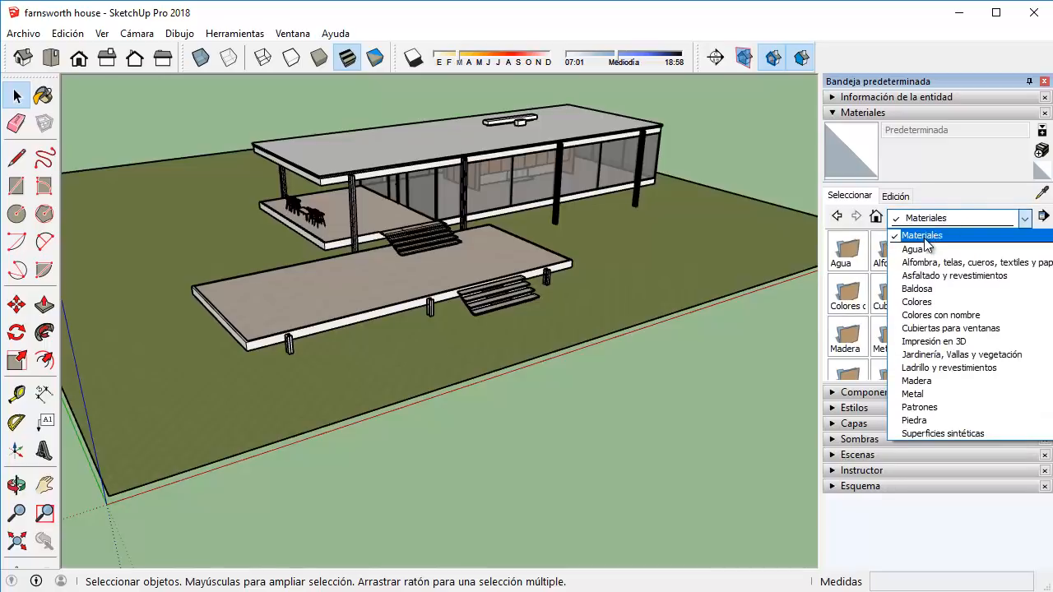
pyautogui.click(921, 233)
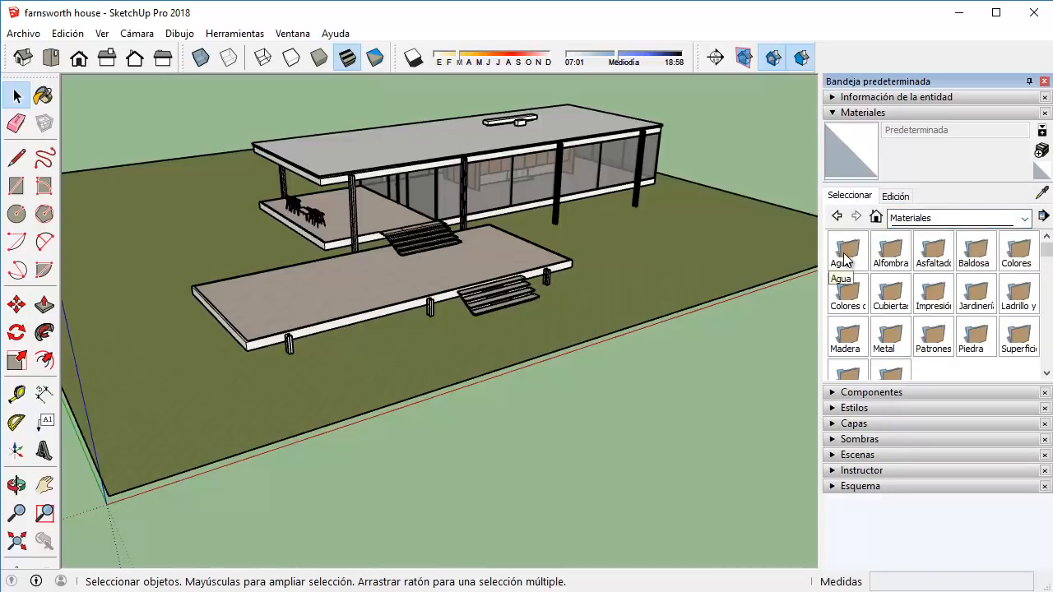
pyautogui.scroll(-2, 846, 260)
pyautogui.scroll(2, 847, 261)
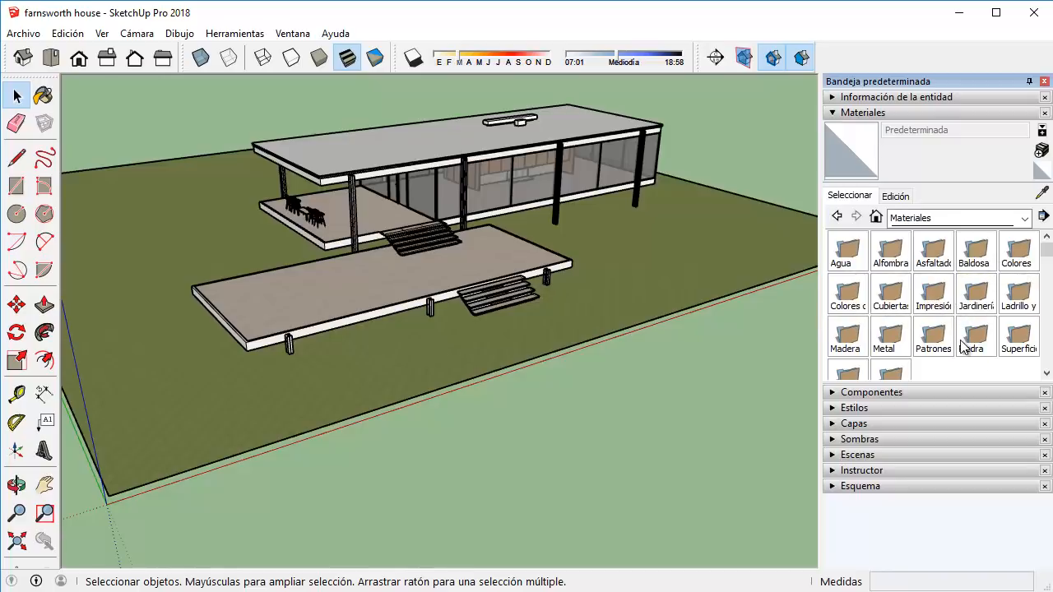
pyautogui.scroll(-2, 888, 345)
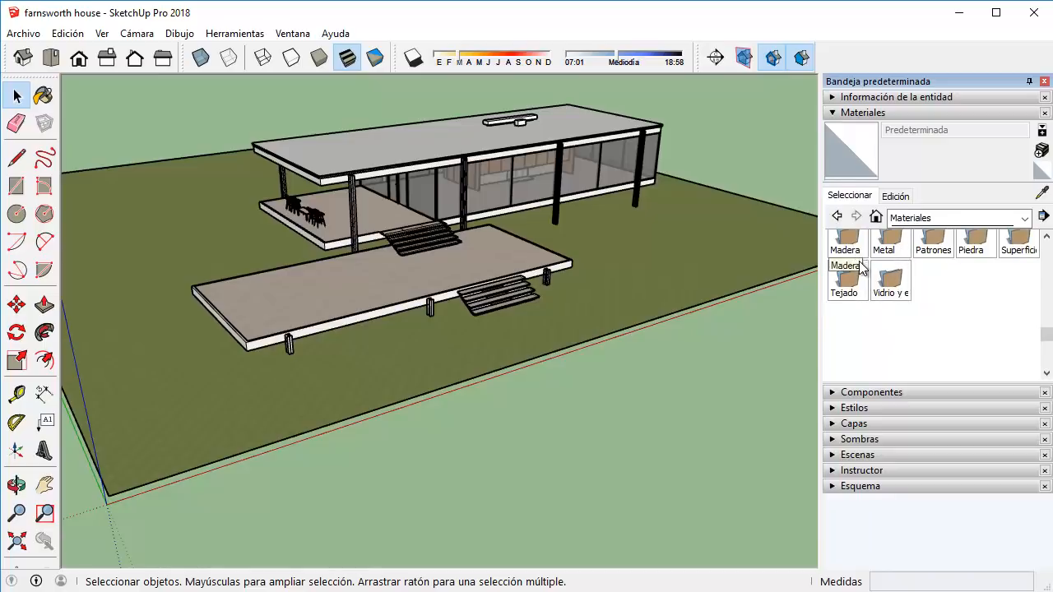
pyautogui.scroll(2, 862, 268)
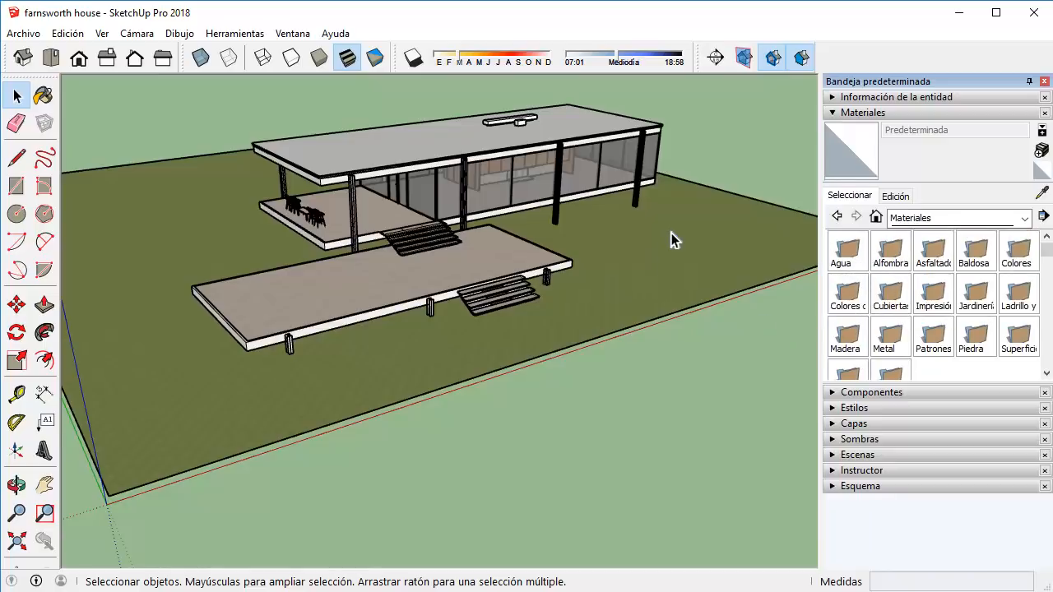
# Draw a rectangle on the empty ground beside the house's lawn and Push/Pull it up about 2.51 m into a box.
pyautogui.scroll(-2, 671, 233)
pyautogui.keyDown('shift'); pyautogui.moveTo(647, 335); pyautogui.dragTo(511, 380, button='middle'); pyautogui.keyUp('shift')
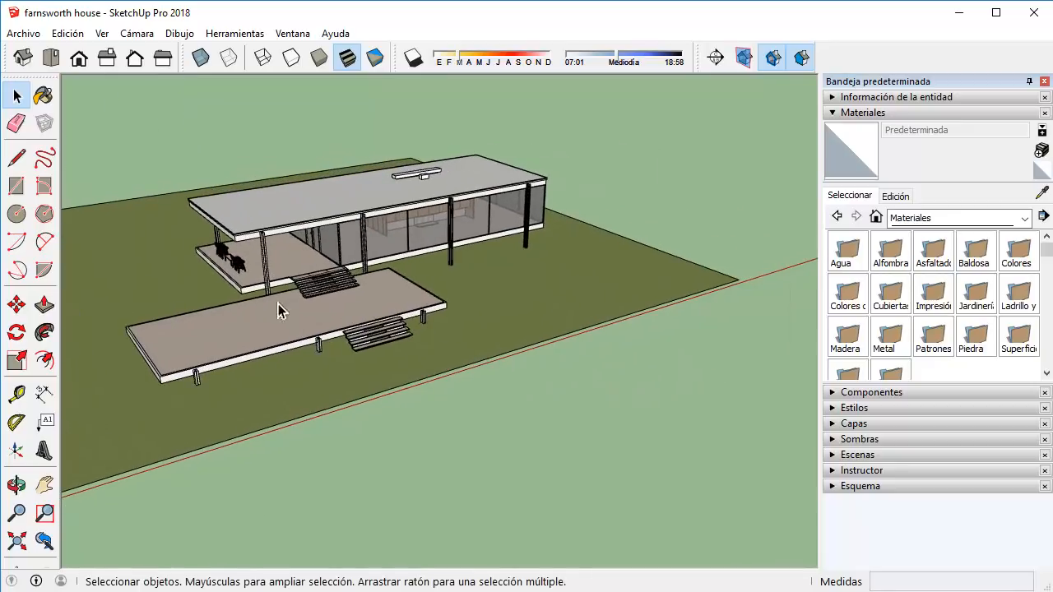
pyautogui.click(16, 185)
pyautogui.click(562, 410)
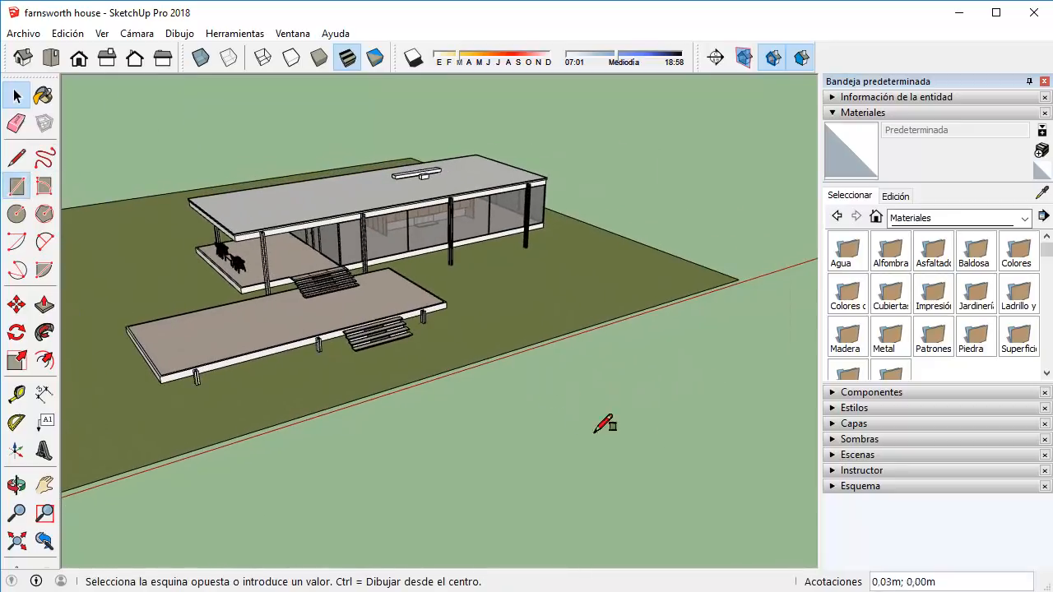
pyautogui.click(713, 407)
pyautogui.press('p')
pyautogui.moveTo(653, 420); pyautogui.dragTo(661, 436)
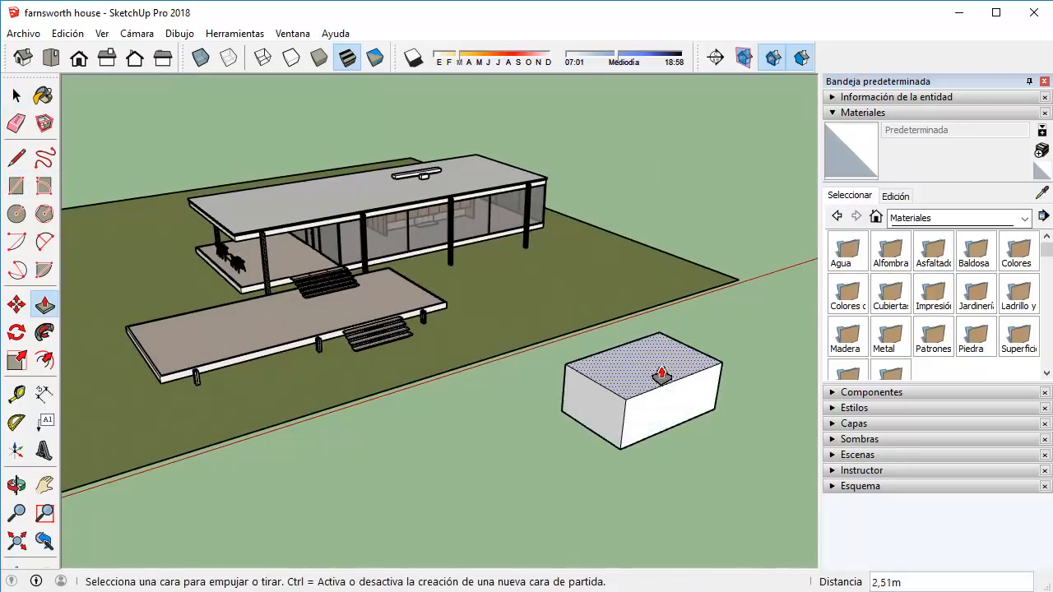
pyautogui.press('space')
pyautogui.scroll(2, 740, 472)
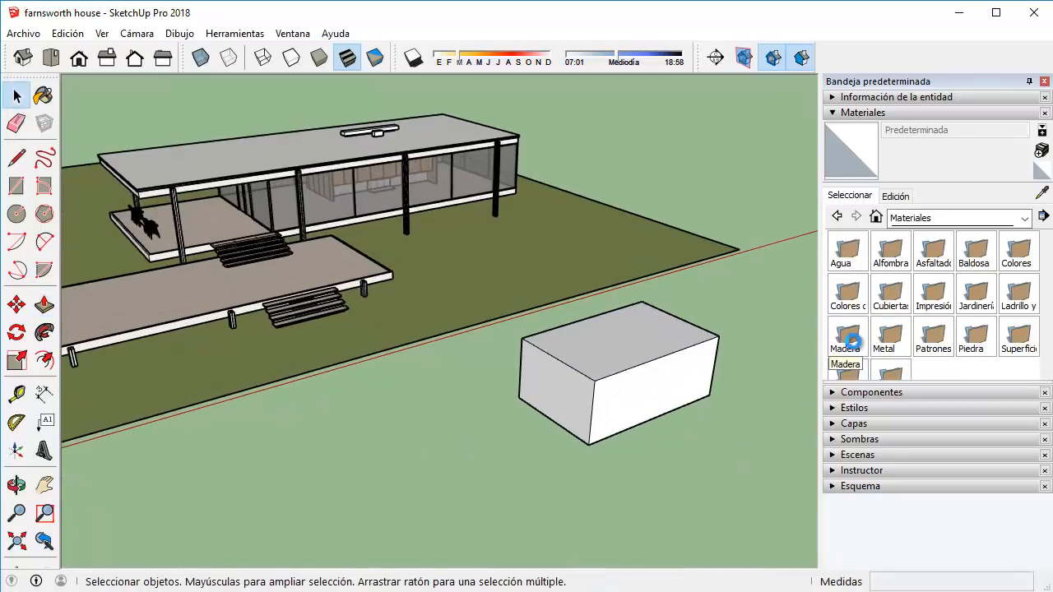
# Paint the box's top and long front face with Piso de madera oscura from the Madera collection.
pyautogui.click(852, 340)
pyautogui.scroll(2, 771, 376)
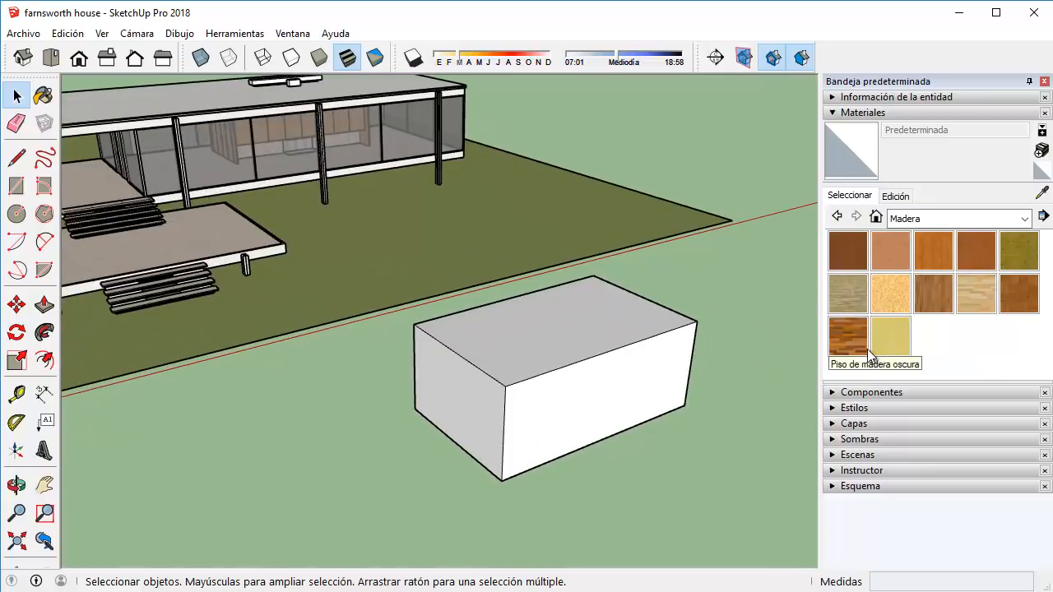
pyautogui.scroll(2, 681, 364)
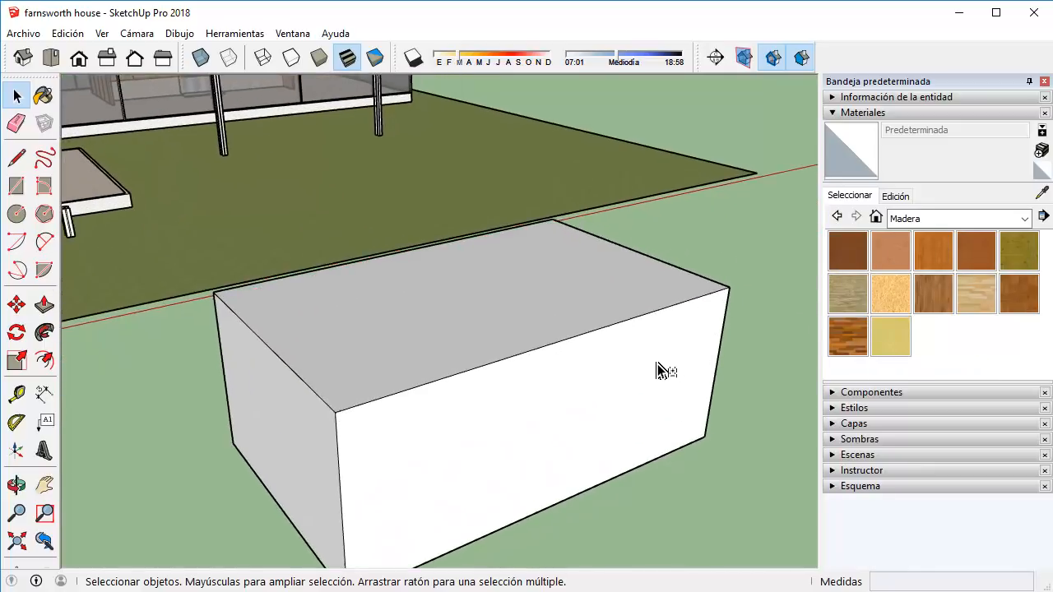
pyautogui.moveTo(651, 370); pyautogui.dragTo(660, 320, button='middle')
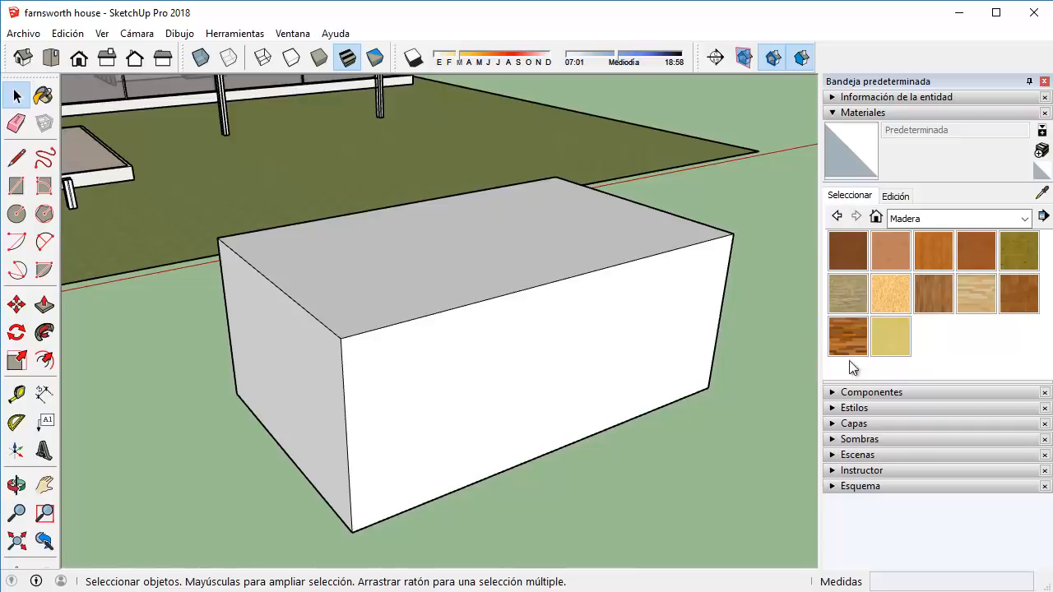
pyautogui.click(855, 325)
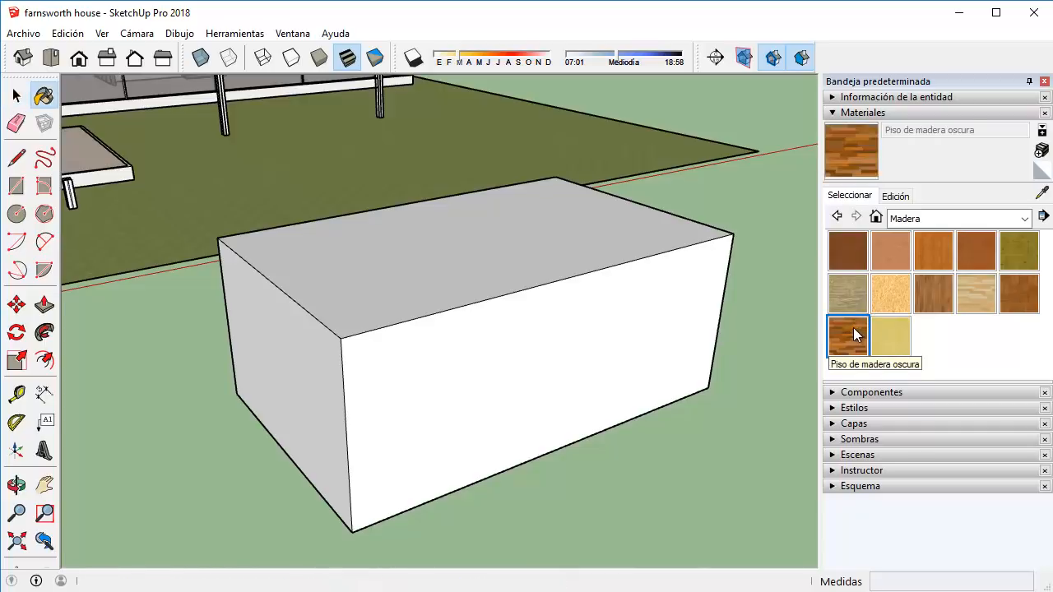
pyautogui.click(508, 240)
pyautogui.click(350, 345)
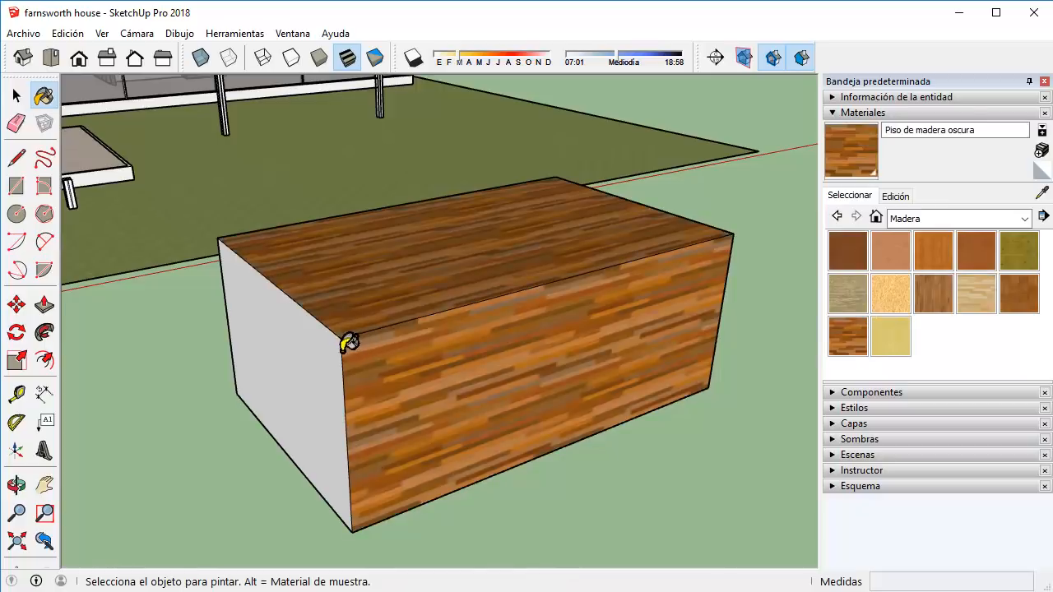
# Paint the box's remaining side faces and its underside with the same dark wood floor material.
pyautogui.click(286, 388)
pyautogui.moveTo(255, 396); pyautogui.dragTo(769, 420, button='middle')
pyautogui.click(457, 380)
pyautogui.moveTo(287, 388)
pyautogui.mouseDown(button='middle')
pyautogui.moveTo(576, 395)
pyautogui.moveTo(428, 357)
pyautogui.mouseUp(button='middle')
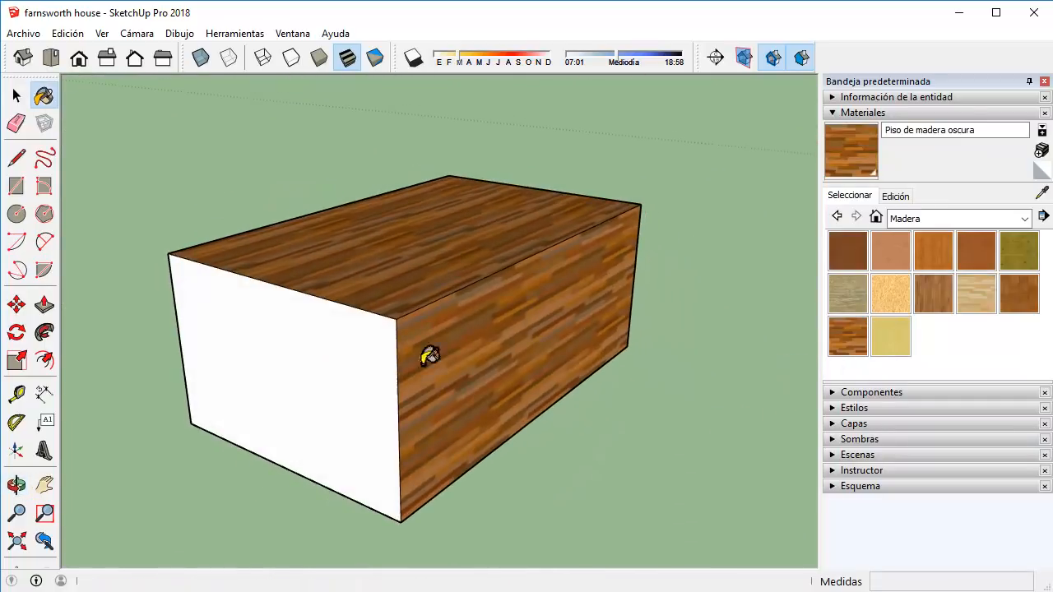
pyautogui.click(311, 385)
pyautogui.moveTo(311, 385)
pyautogui.mouseDown(button='middle')
pyautogui.moveTo(493, 404)
pyautogui.moveTo(622, 202)
pyautogui.mouseUp(button='middle')
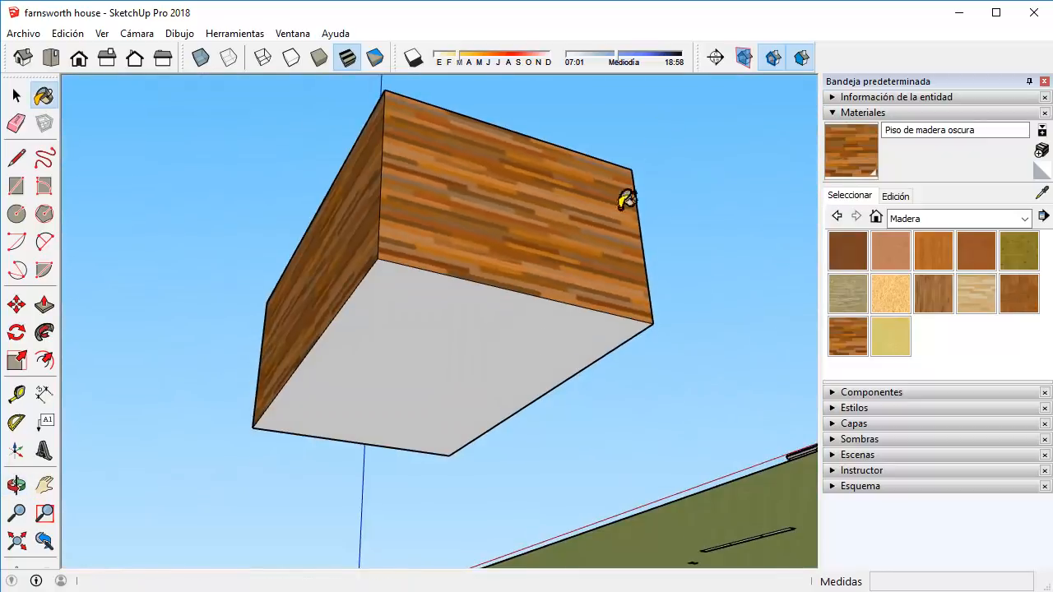
pyautogui.click(521, 360)
pyautogui.moveTo(521, 360)
pyautogui.mouseDown(button='middle')
pyautogui.moveTo(503, 369)
pyautogui.moveTo(803, 522)
pyautogui.moveTo(496, 298)
pyautogui.moveTo(723, 386)
pyautogui.moveTo(412, 305)
pyautogui.moveTo(552, 369)
pyautogui.mouseUp(button='middle')
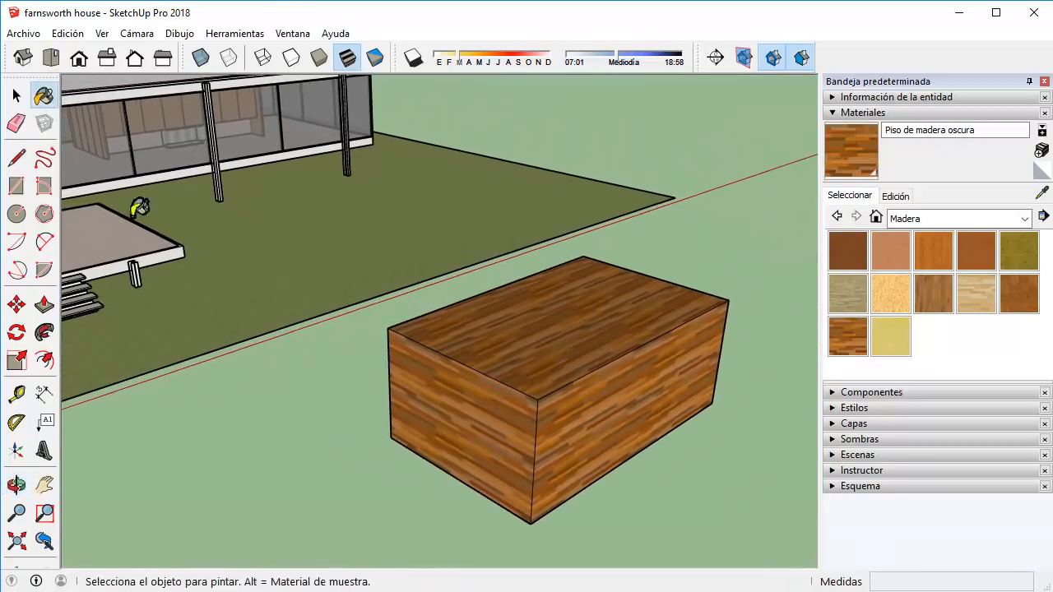
# Leave the Paint Bucket and switch the material collection to En el modelo to list the model's own materials.
pyautogui.click(17, 96)
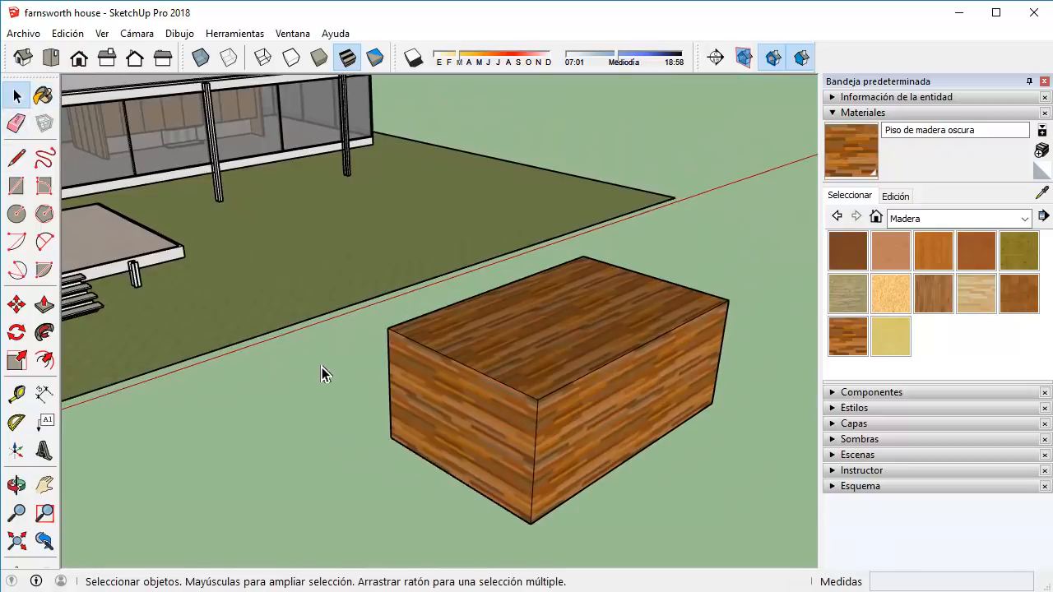
pyautogui.scroll(-2, 322, 367)
pyautogui.moveTo(305, 397); pyautogui.dragTo(420, 415, button='middle')
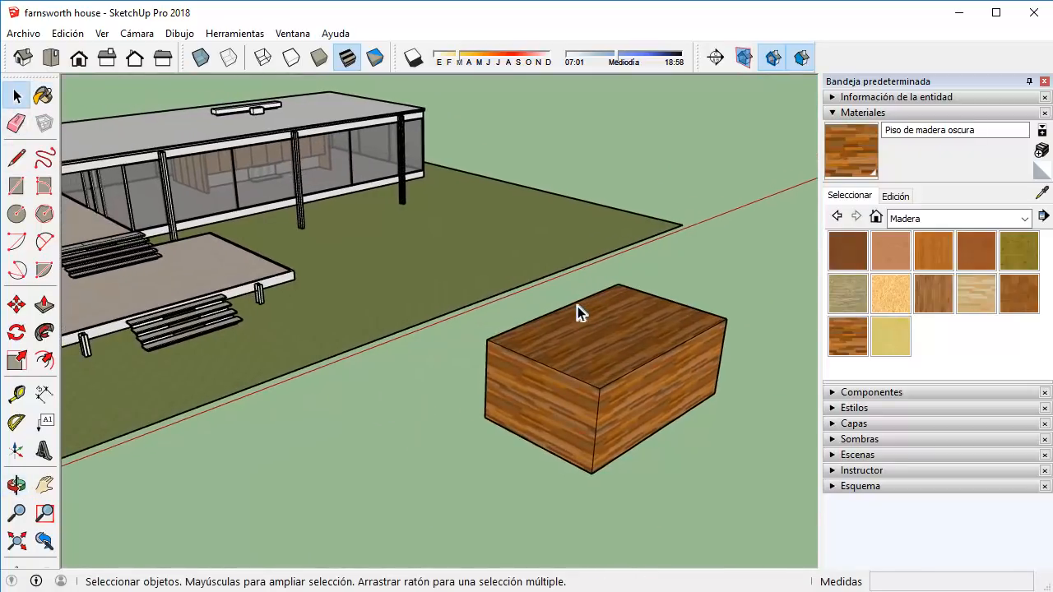
pyautogui.moveTo(413, 503); pyautogui.dragTo(466, 473)
pyautogui.click(909, 219)
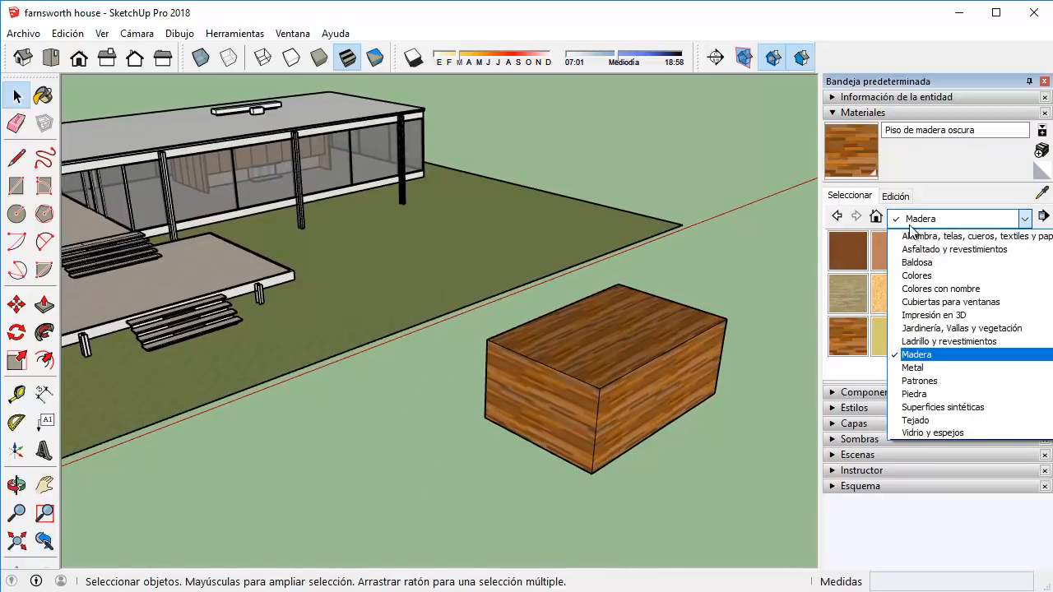
pyautogui.scroll(1, 915, 275)
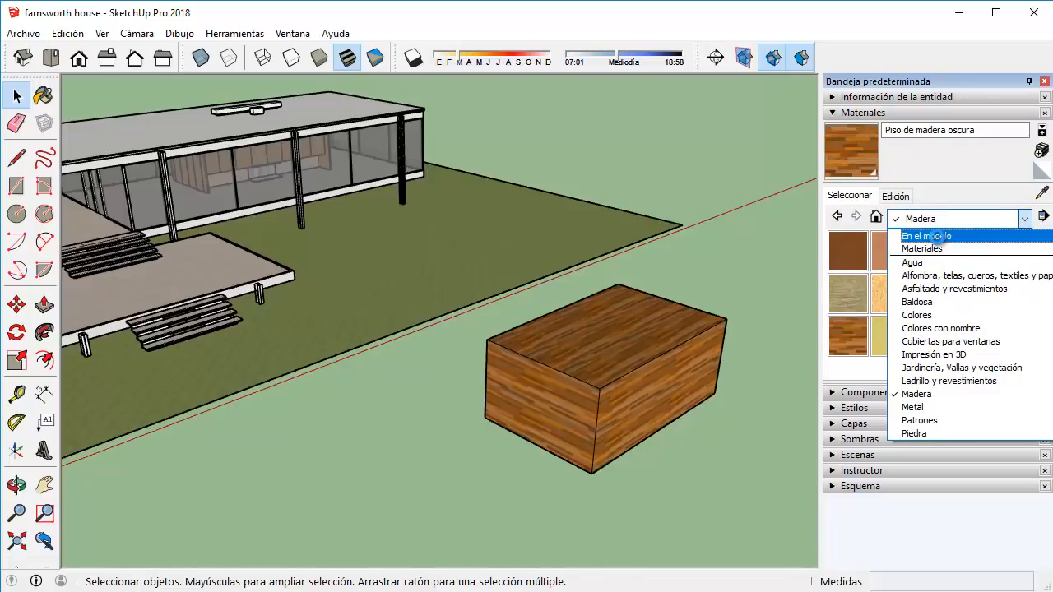
pyautogui.click(936, 236)
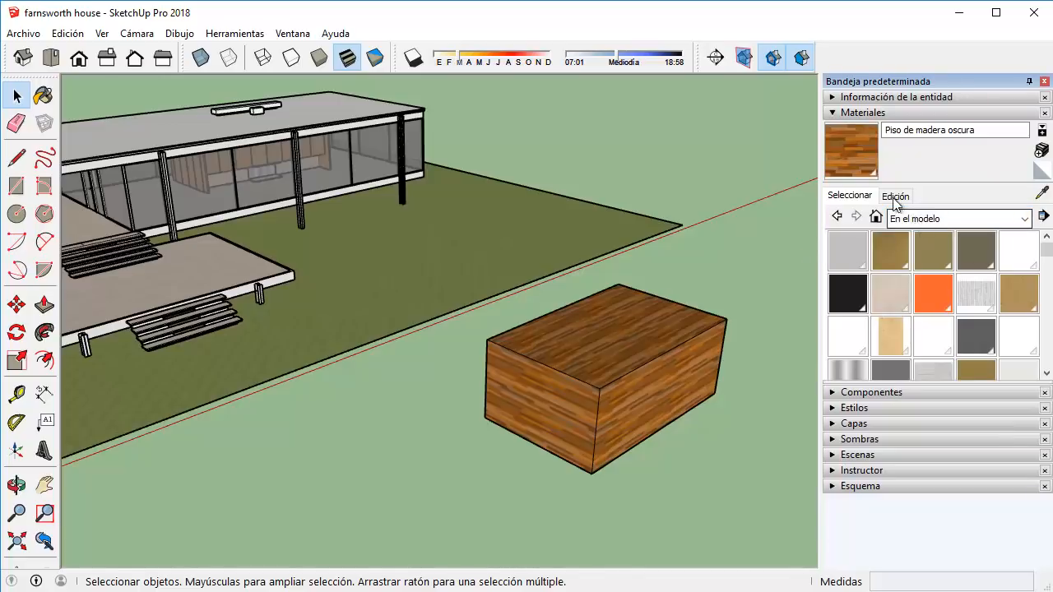
# Select the whole wood-covered box beside the lawn and delete it.
pyautogui.moveTo(454, 529); pyautogui.dragTo(823, 244)
pyautogui.press('Delete')
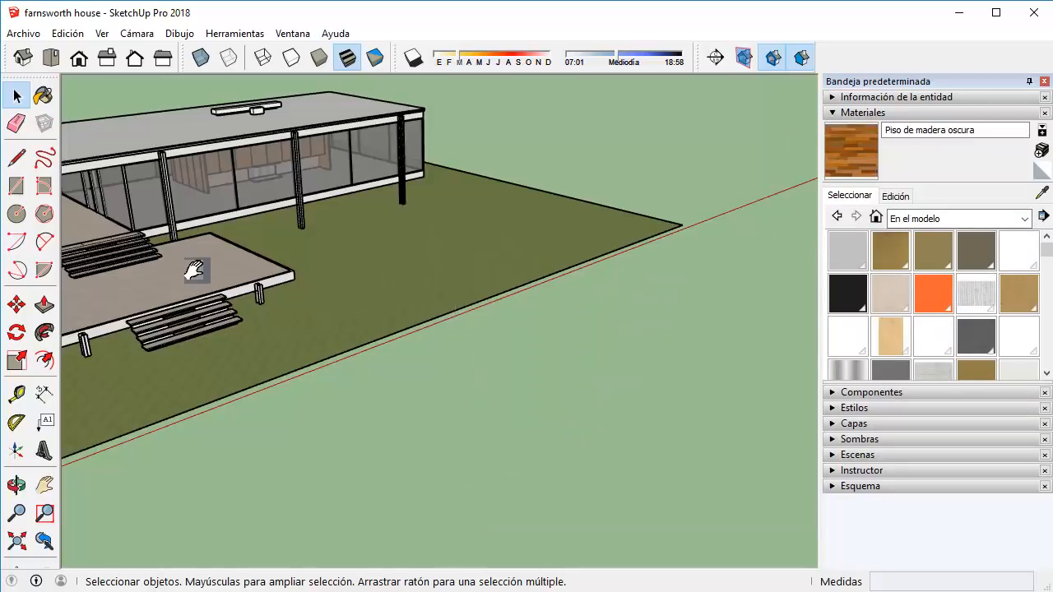
pyautogui.scroll(-3, 194, 271)
pyautogui.moveTo(194, 272); pyautogui.dragTo(650, 288, button='middle')
# Look through the materials in the model, pick Vegetation_Grass1, and examine the lawn's grass texture up close.
pyautogui.scroll(-3, 934, 257)
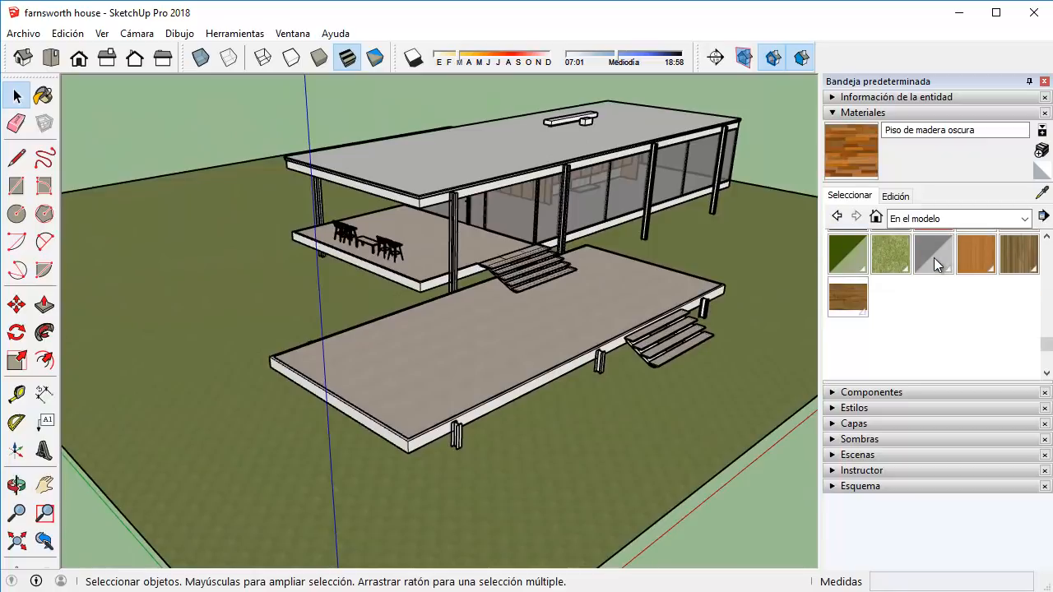
pyautogui.scroll(3, 934, 257)
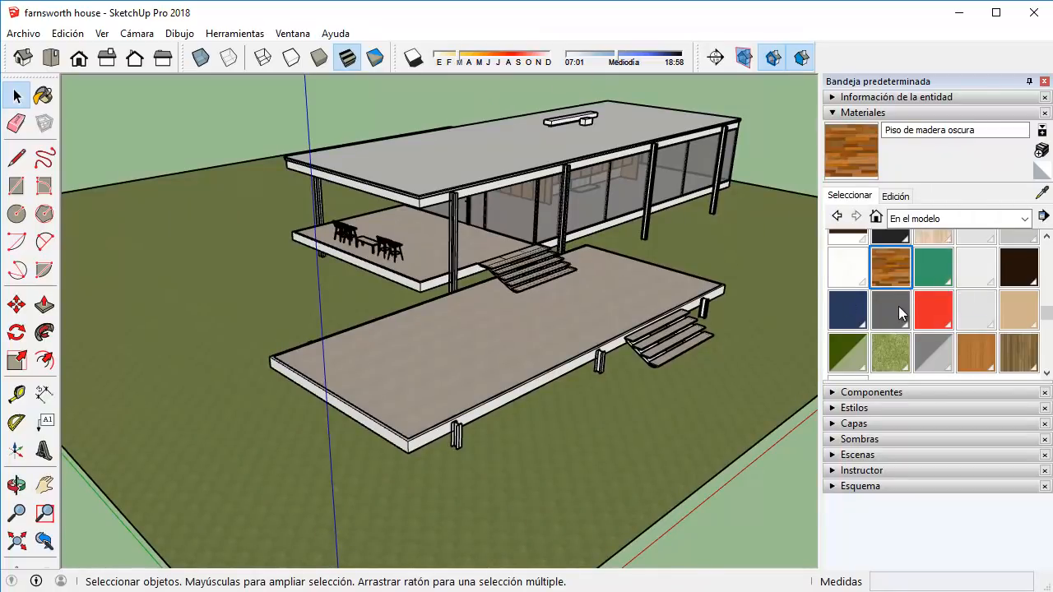
pyautogui.moveTo(752, 442); pyautogui.dragTo(723, 433, button='middle')
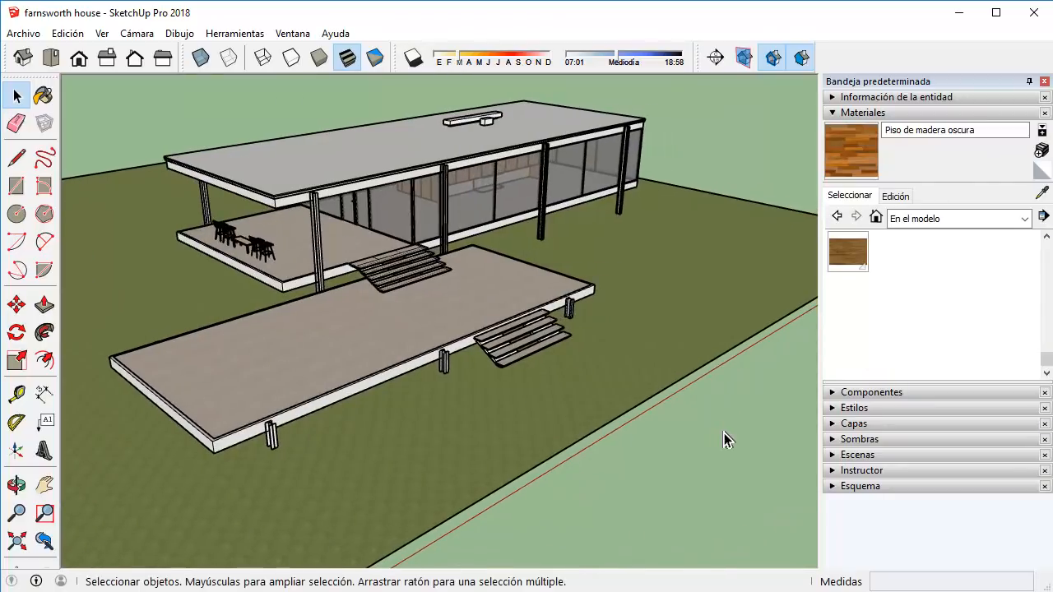
pyautogui.scroll(10, 924, 274)
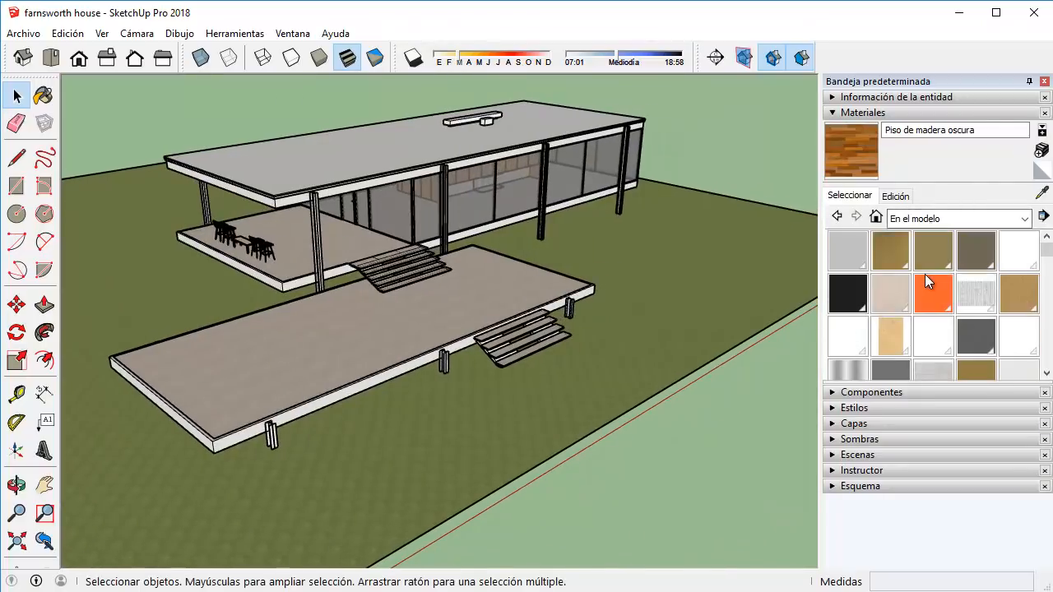
pyautogui.scroll(-6, 963, 282)
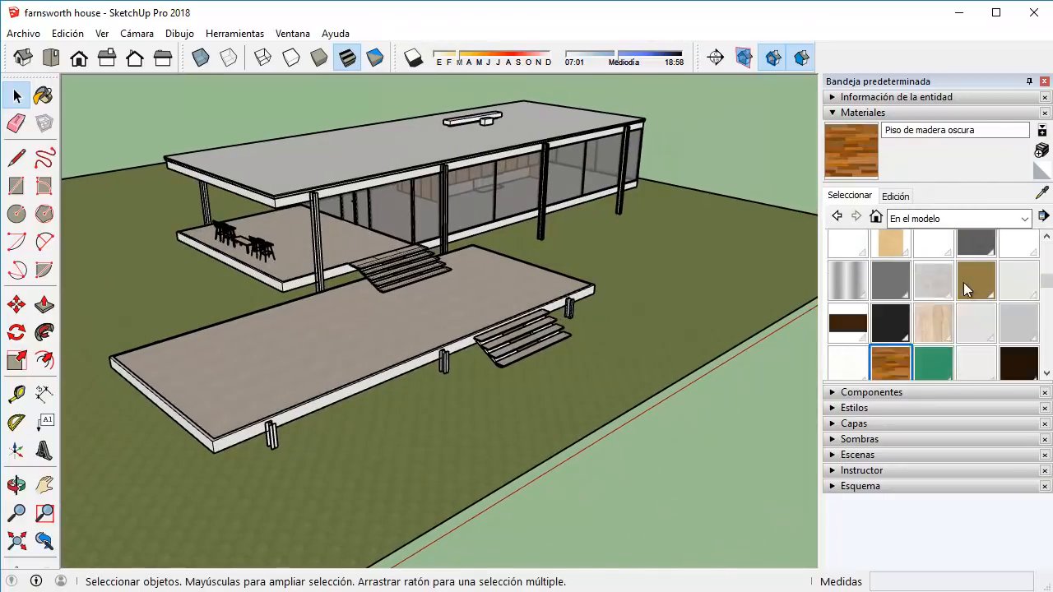
pyautogui.click(890, 352)
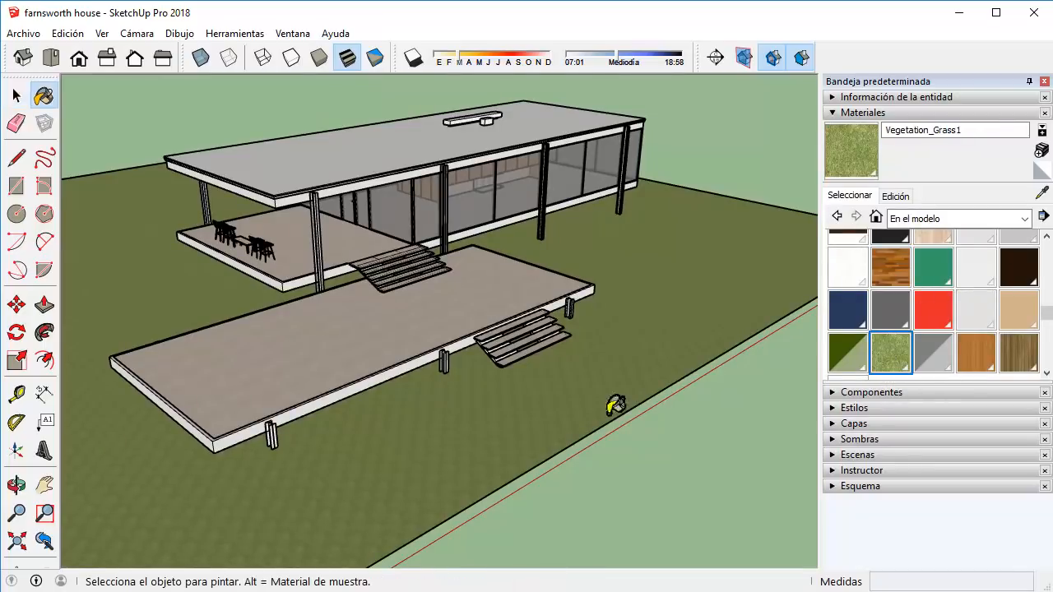
pyautogui.scroll(6, 621, 399)
pyautogui.scroll(6, 536, 405)
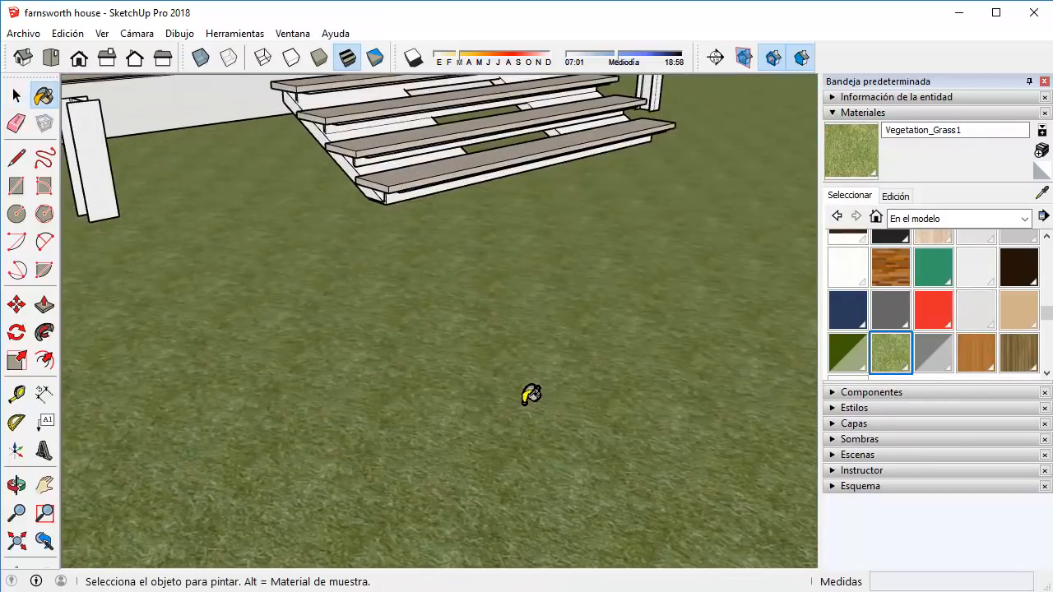
pyautogui.scroll(-8, 530, 343)
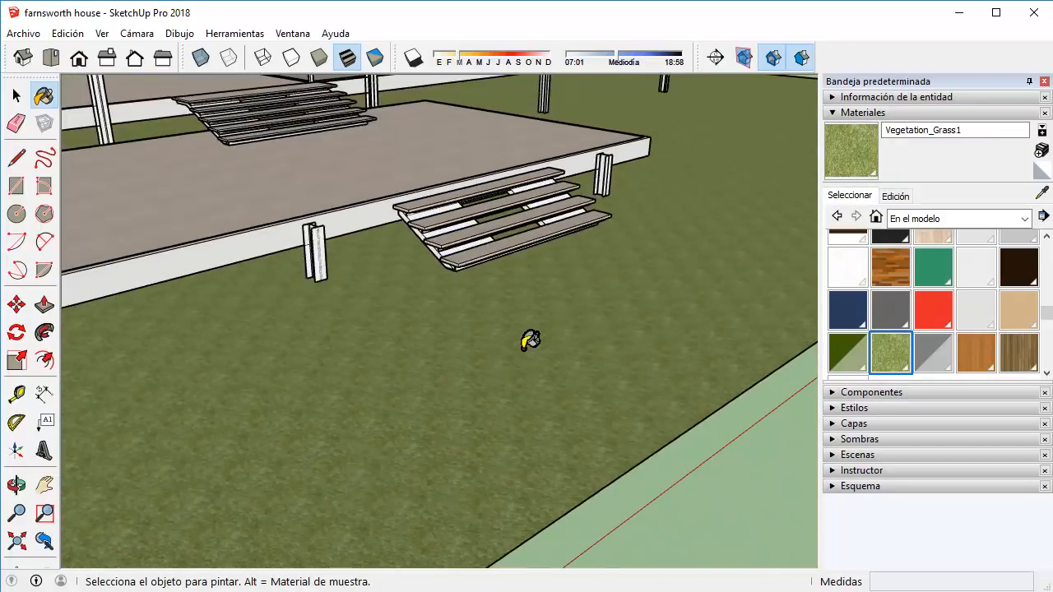
pyautogui.scroll(-5, 576, 242)
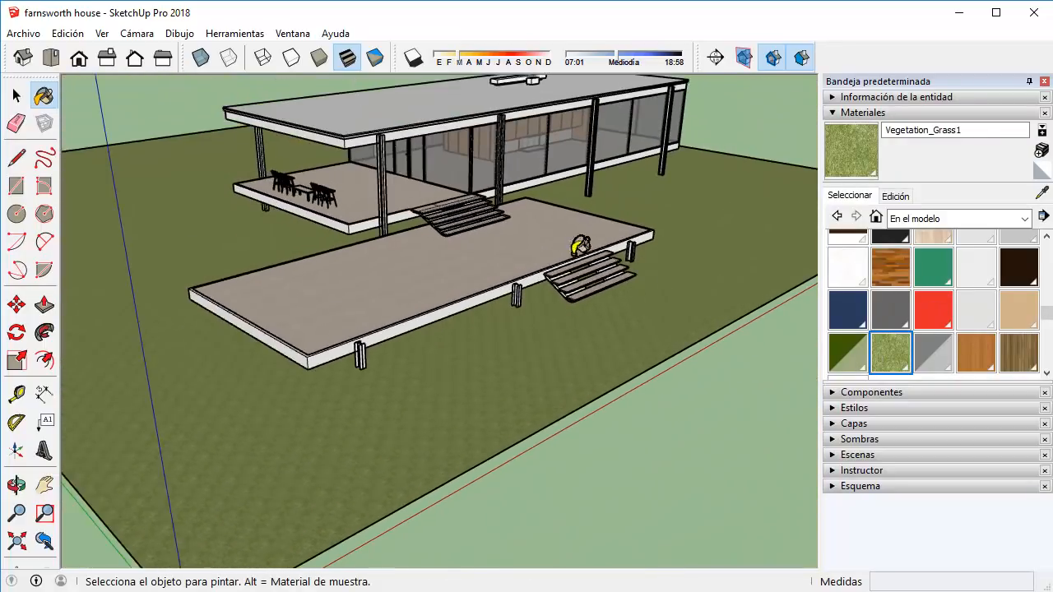
pyautogui.moveTo(576, 241); pyautogui.dragTo(535, 378, button='middle')
pyautogui.scroll(3, 933, 305)
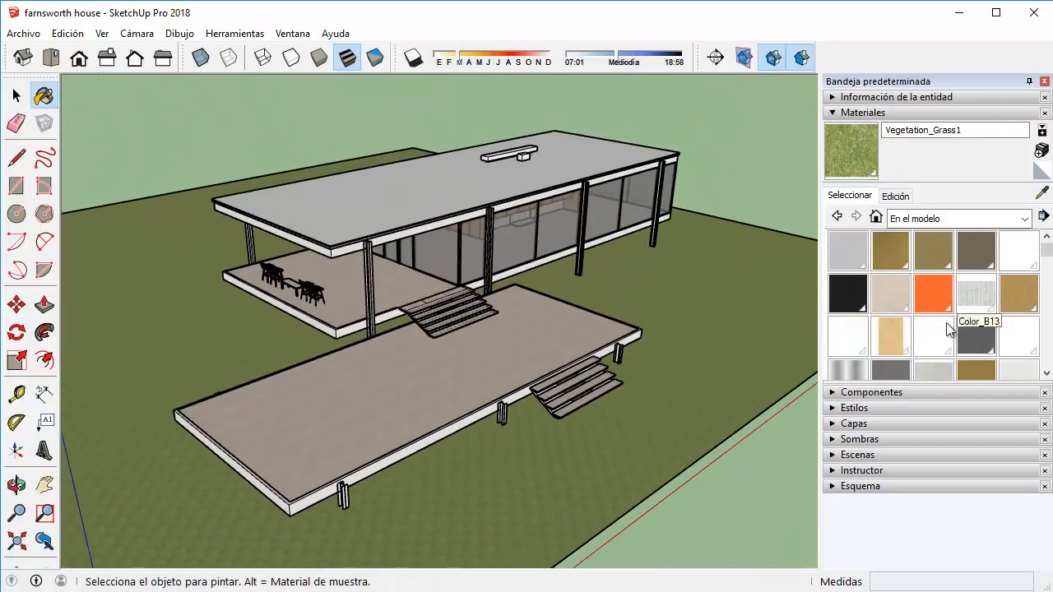
# Examine the terrace's floor tiles up close and pick the Travertino Natural BE 45x45 material from the model's materials.
pyautogui.scroll(5, 486, 376)
pyautogui.scroll(3, 563, 409)
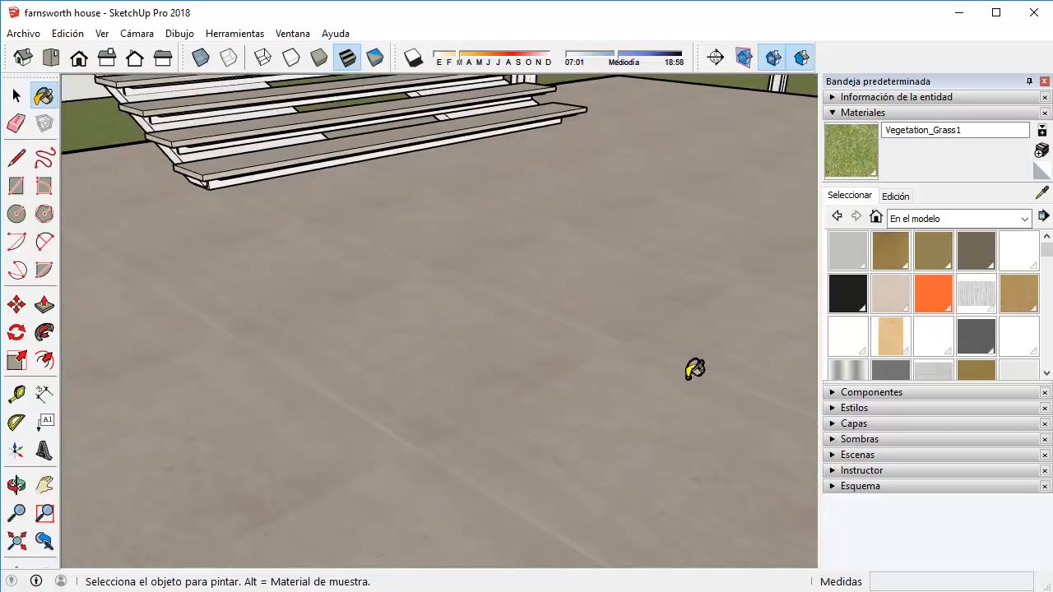
pyautogui.click(891, 293)
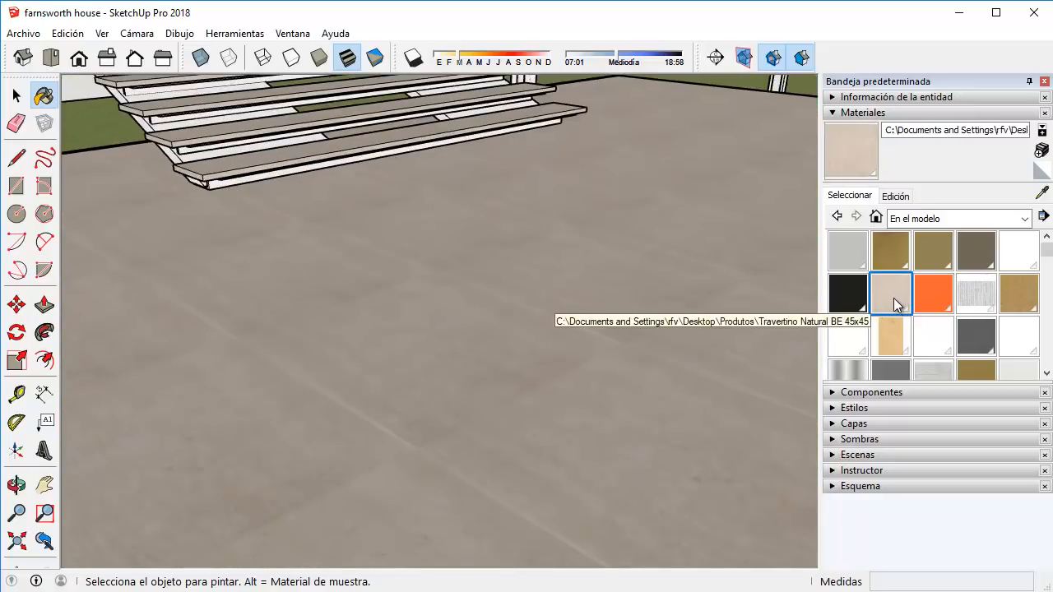
pyautogui.scroll(-10, 776, 270)
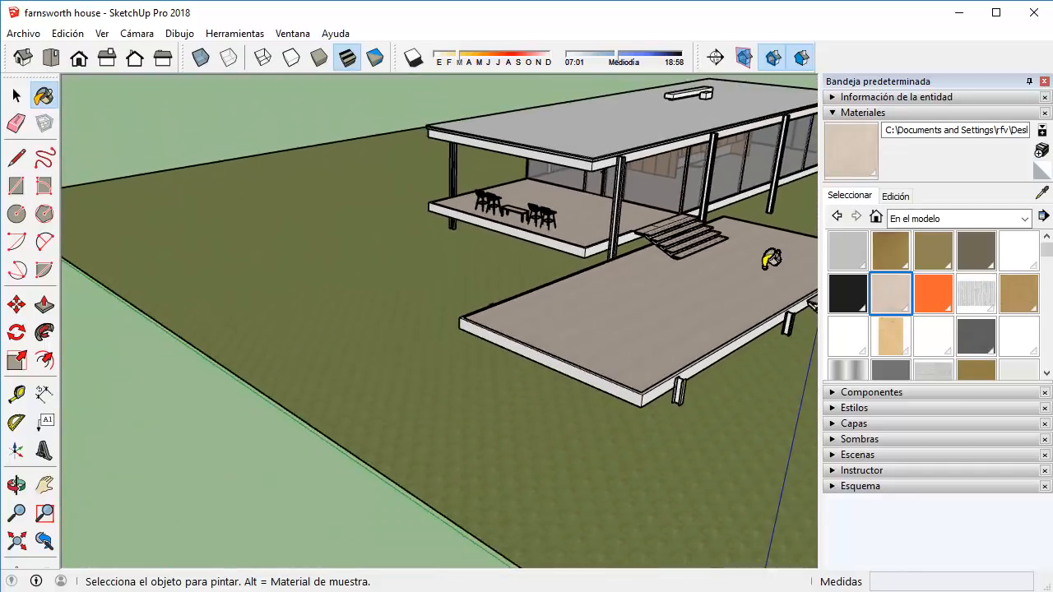
pyautogui.moveTo(771, 259); pyautogui.dragTo(590, 277, button='middle')
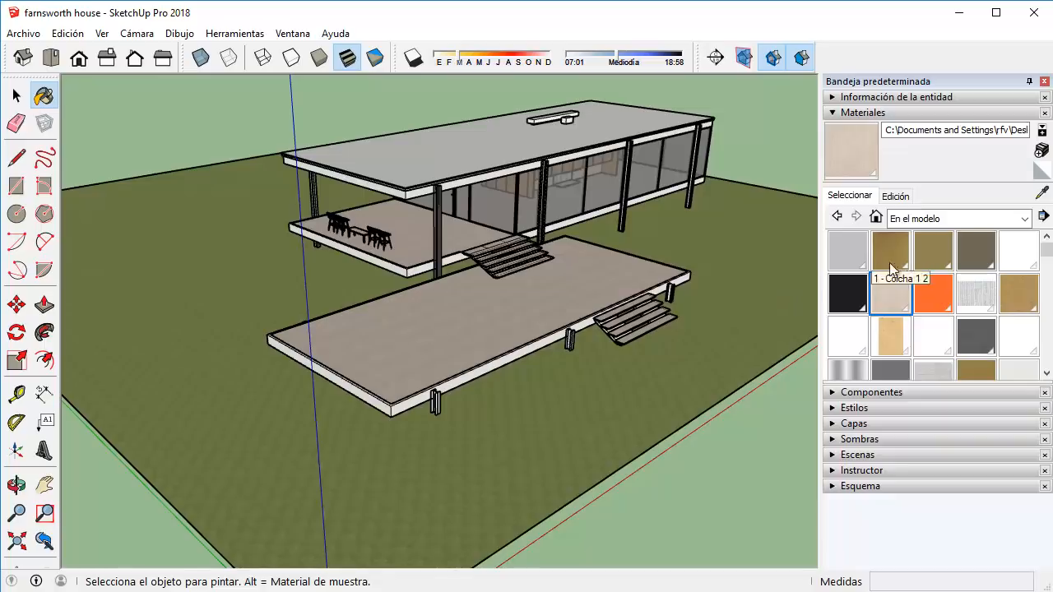
# Leave the Paint Bucket, select everything in the model, explode the house component, and clear the selection.
pyautogui.click(15, 97)
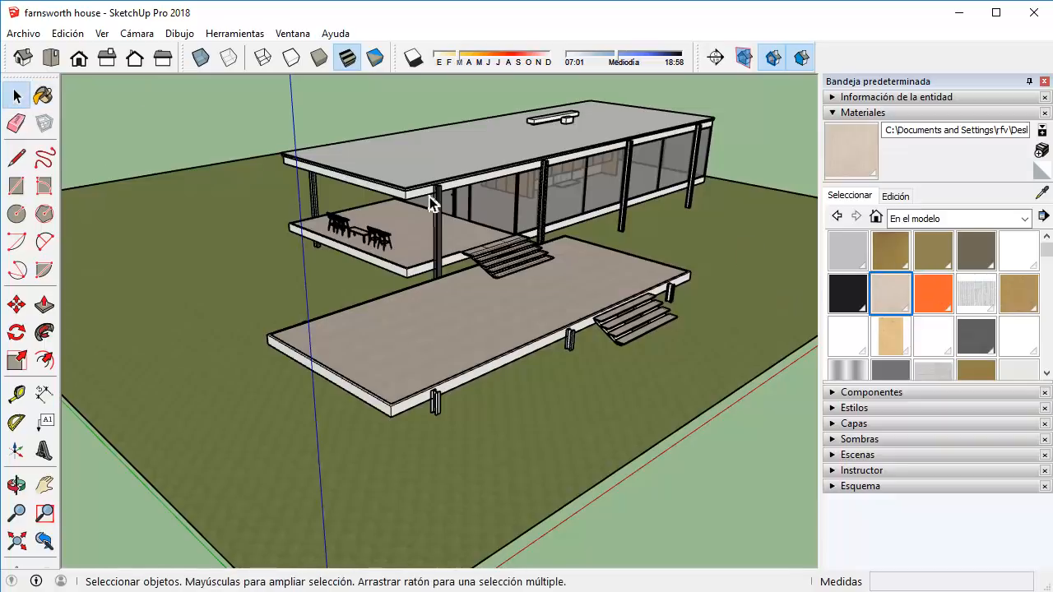
pyautogui.scroll(-3, 521, 232)
pyautogui.moveTo(518, 234)
pyautogui.mouseDown(button='middle')
pyautogui.moveTo(455, 276)
pyautogui.moveTo(457, 236)
pyautogui.mouseUp(button='middle')
pyautogui.hotkey('ctrl', 'a')
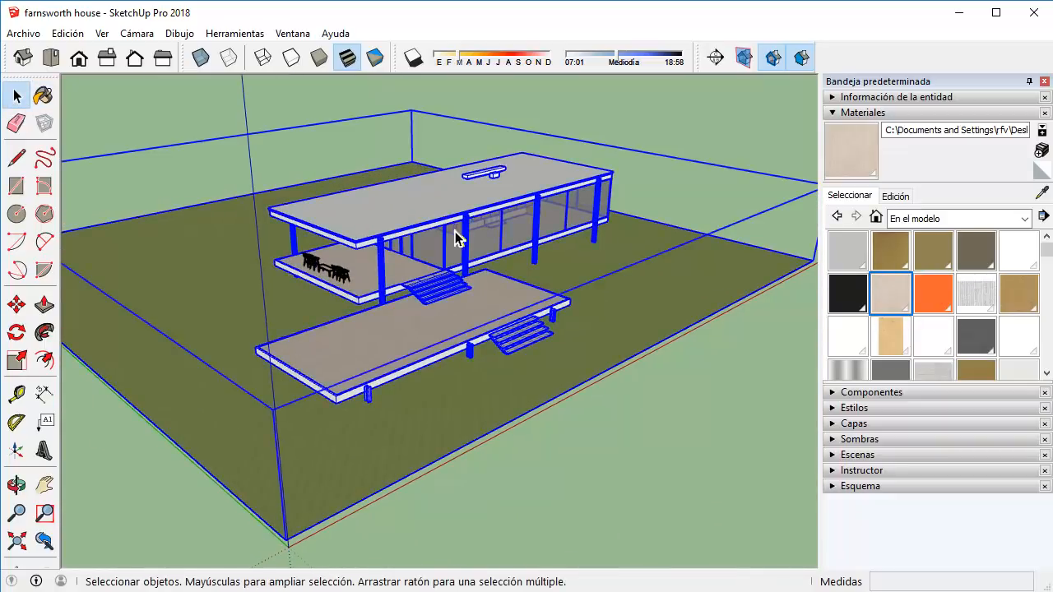
pyautogui.rightClick(428, 224)
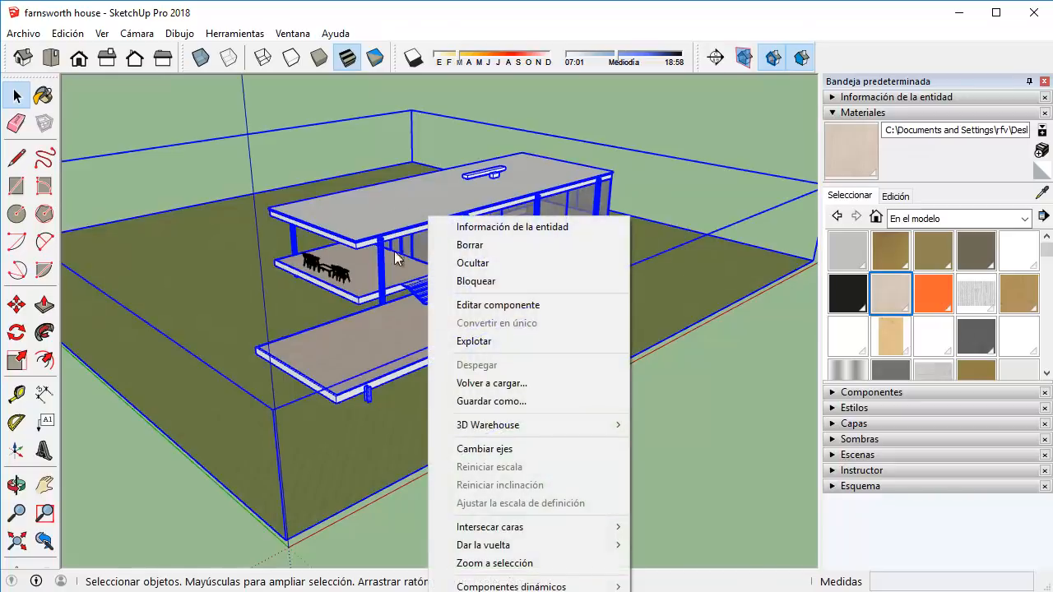
pyautogui.click(496, 343)
pyautogui.click(655, 179)
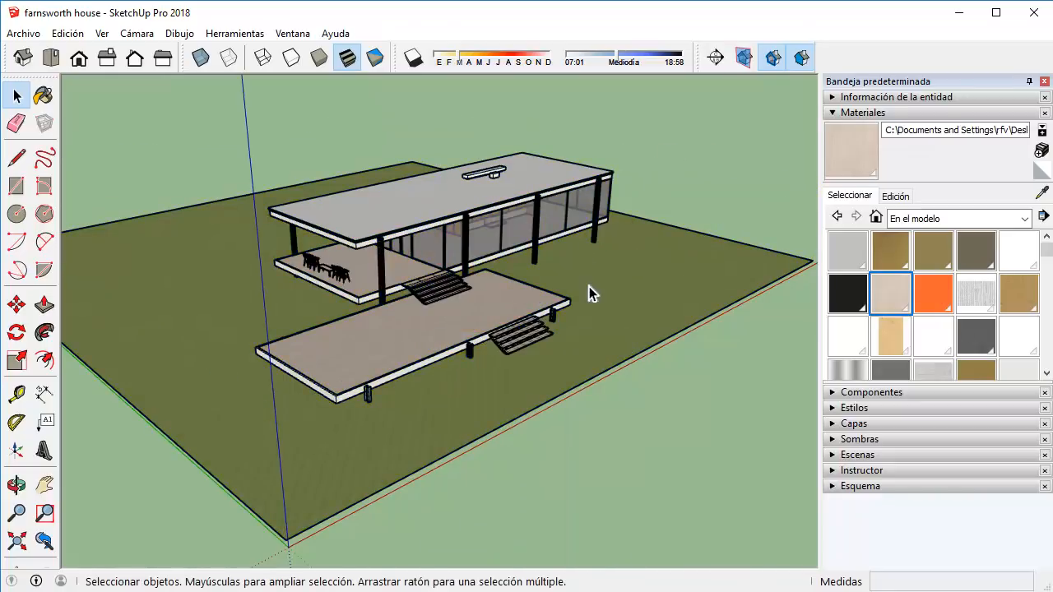
# Paint the lawn around the house with the Travertino Natural BE 45x45 material and examine its texture up close.
pyautogui.keyDown('shift'); pyautogui.moveTo(638, 270); pyautogui.dragTo(671, 251, button='middle'); pyautogui.keyUp('shift')
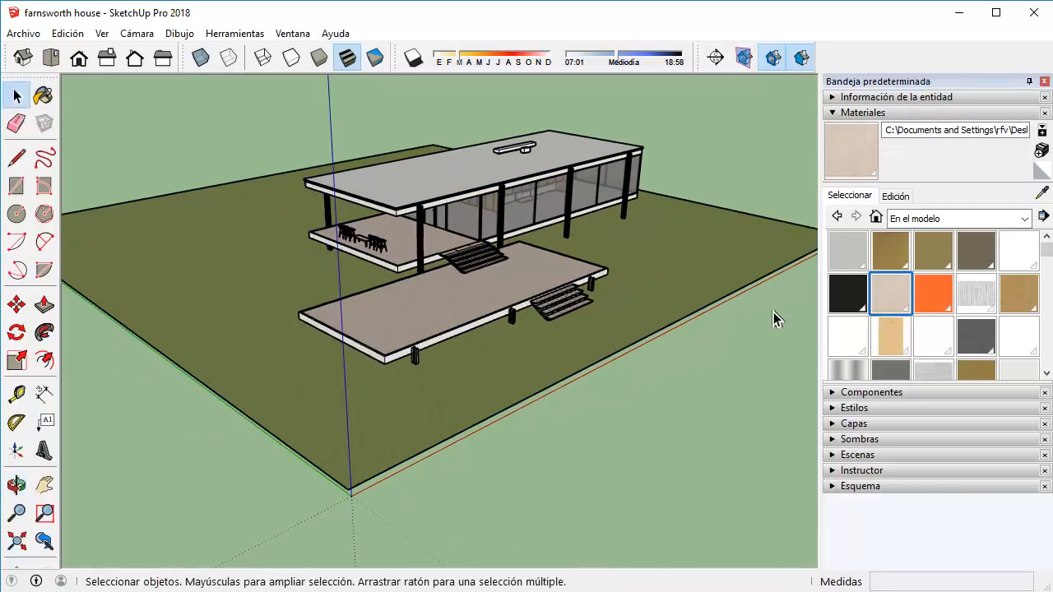
pyautogui.scroll(3, 804, 317)
pyautogui.click(894, 301)
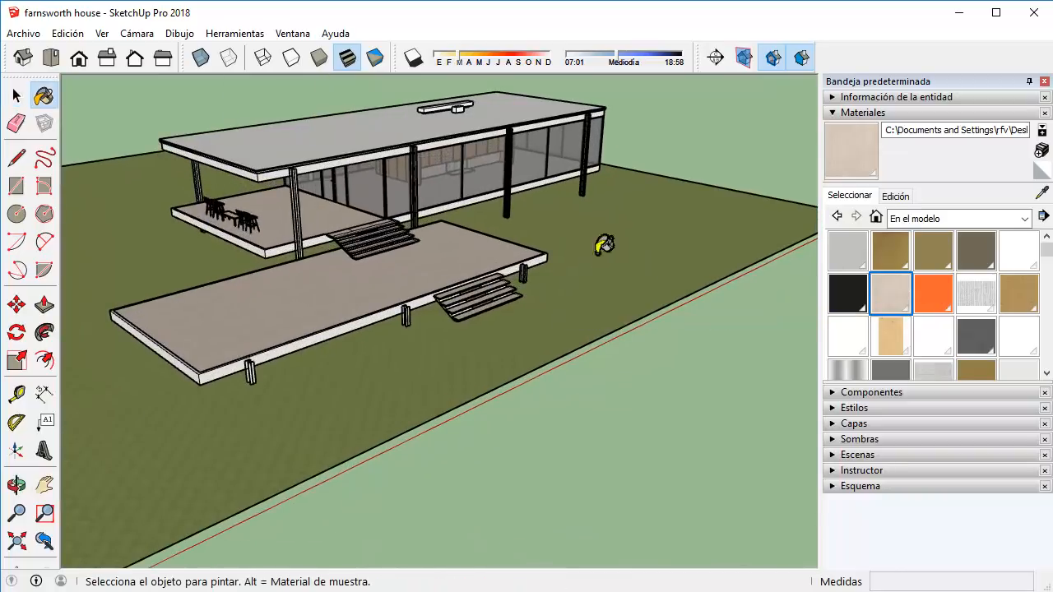
pyautogui.click(511, 315)
pyautogui.keyDown('shift'); pyautogui.moveTo(247, 438); pyautogui.dragTo(477, 369, button='middle'); pyautogui.keyUp('shift')
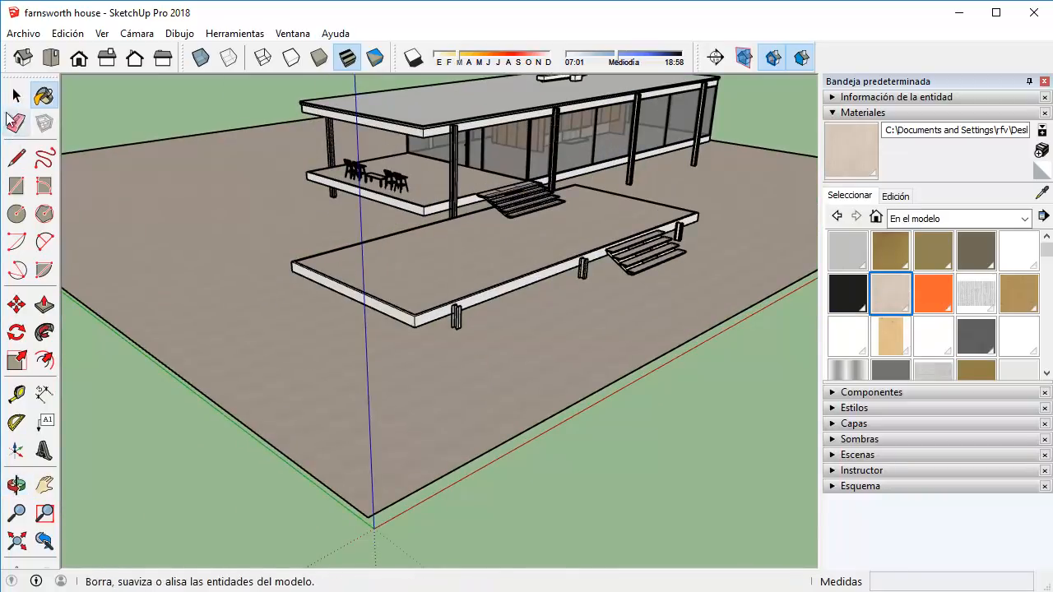
pyautogui.click(16, 96)
pyautogui.scroll(10, 503, 444)
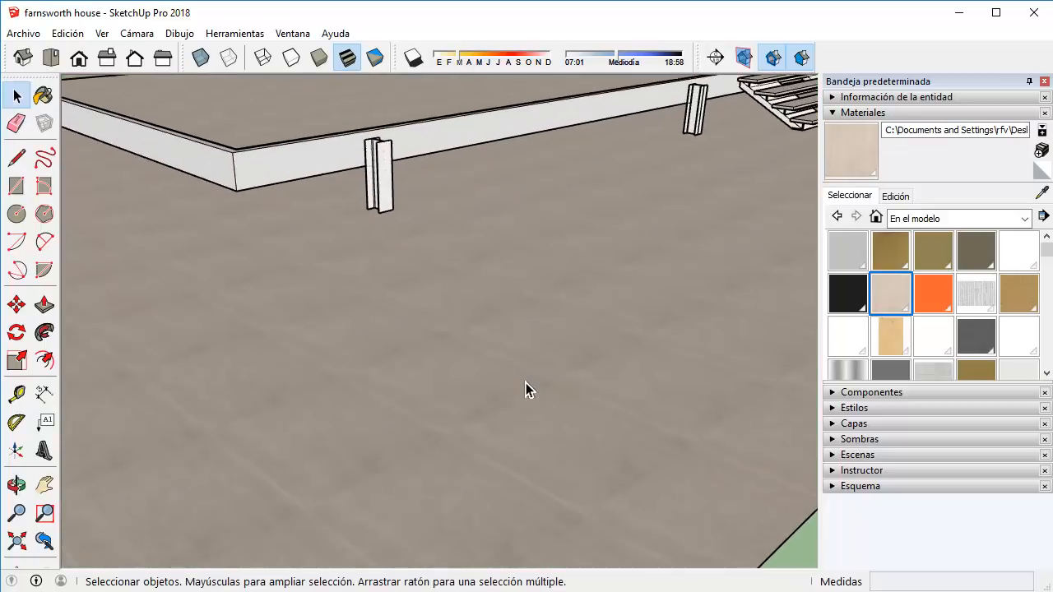
pyautogui.scroll(-8, 522, 368)
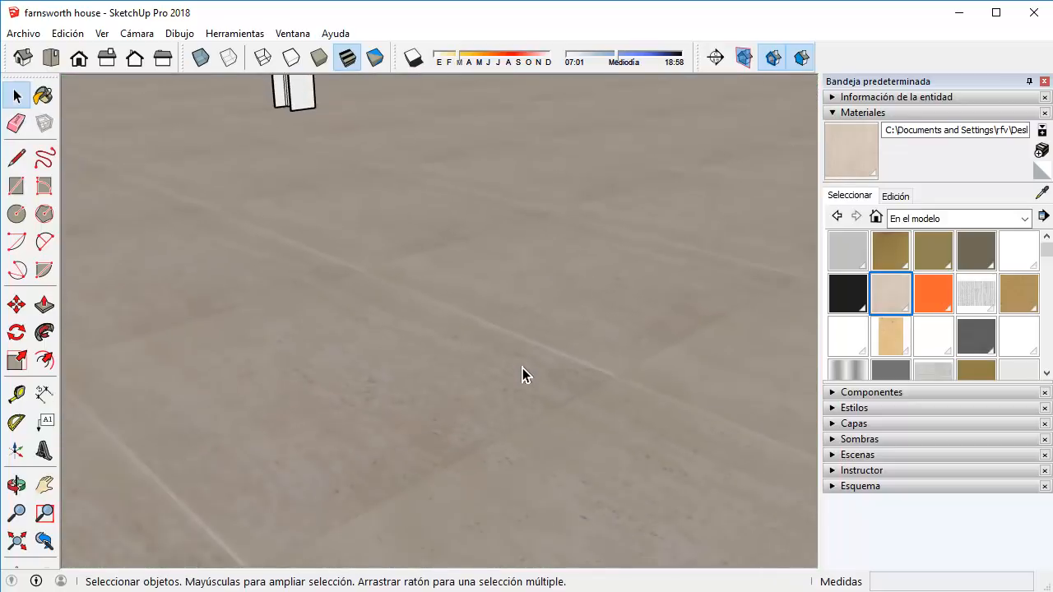
pyautogui.scroll(-6, 514, 329)
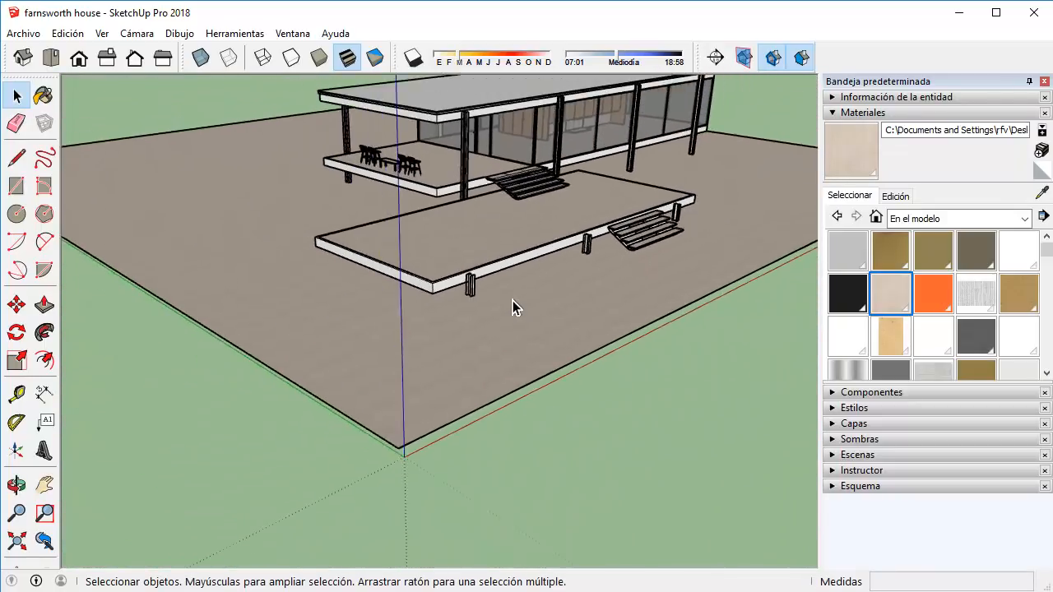
# Select the ground group, change its material to the Vegetation_Grass1 grass through its entity information, and deselect it.
pyautogui.moveTo(543, 247); pyautogui.dragTo(527, 360, button='middle')
pyautogui.click(717, 309)
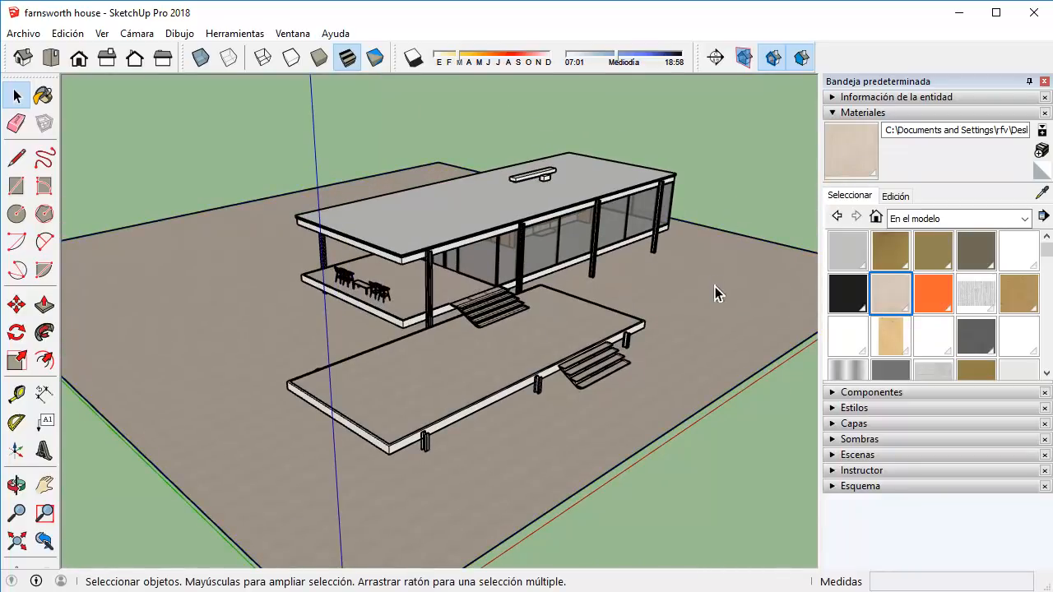
pyautogui.click(894, 99)
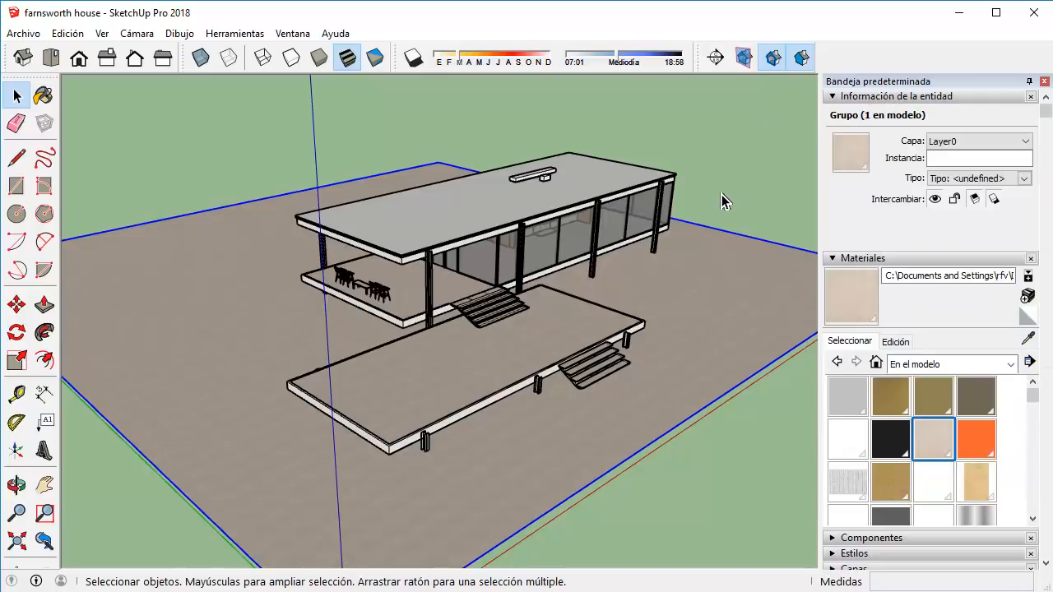
pyautogui.click(861, 165)
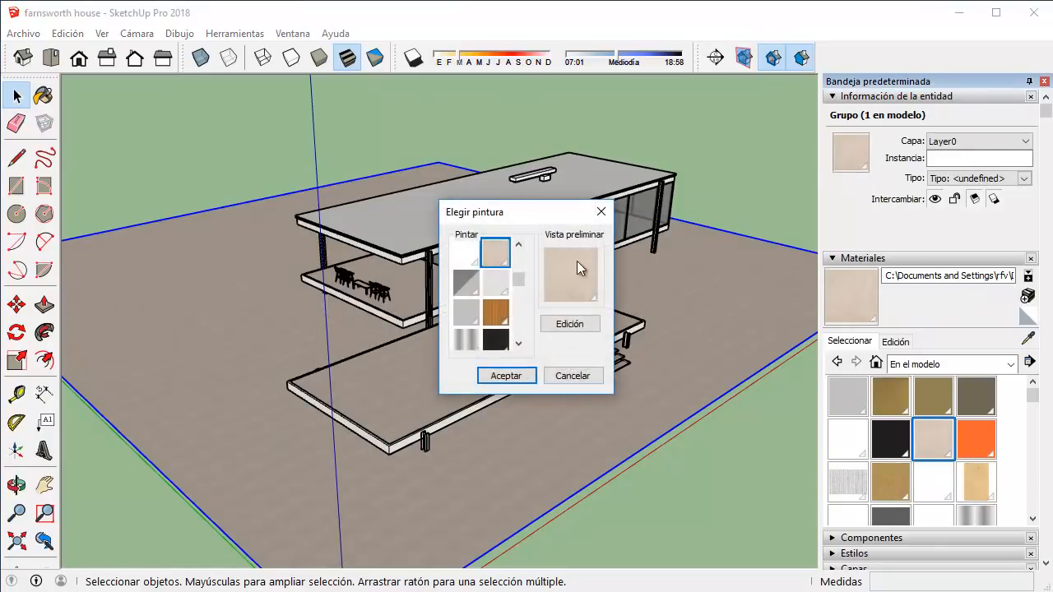
pyautogui.scroll(-4, 465, 283)
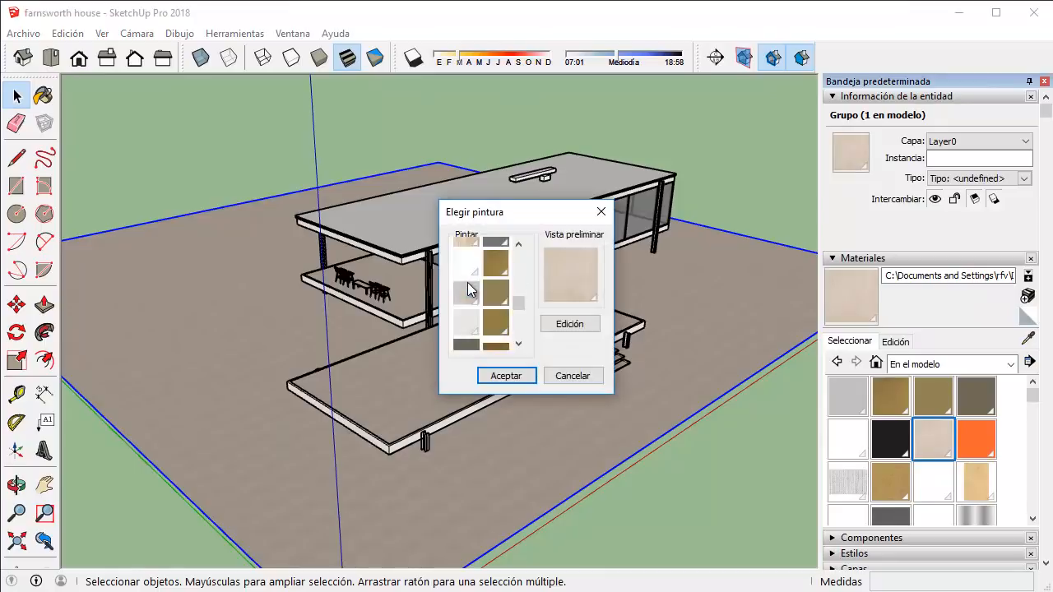
pyautogui.scroll(-2, 469, 288)
pyautogui.click(473, 255)
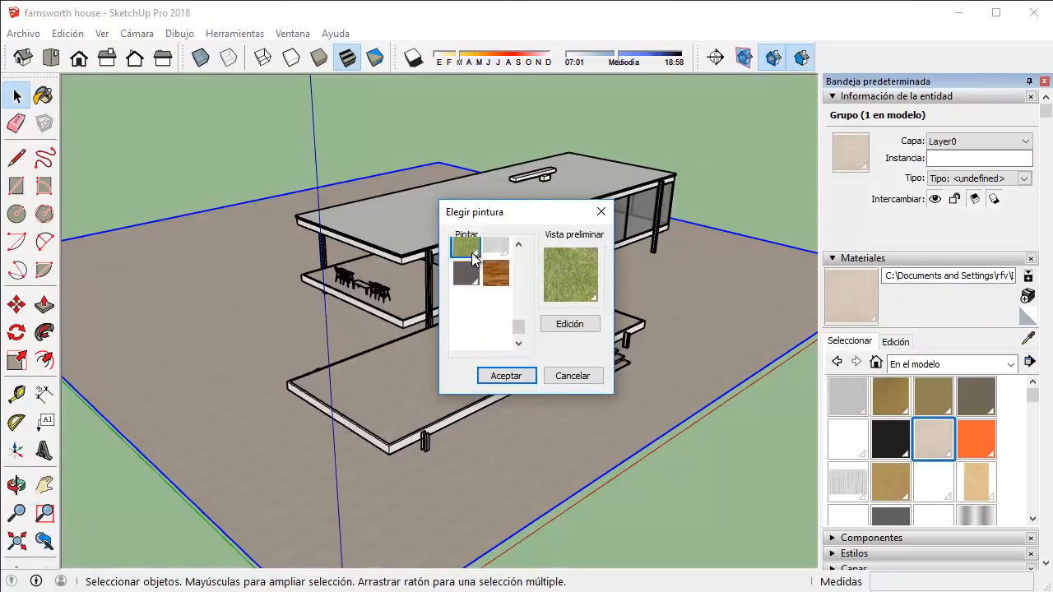
pyautogui.click(510, 375)
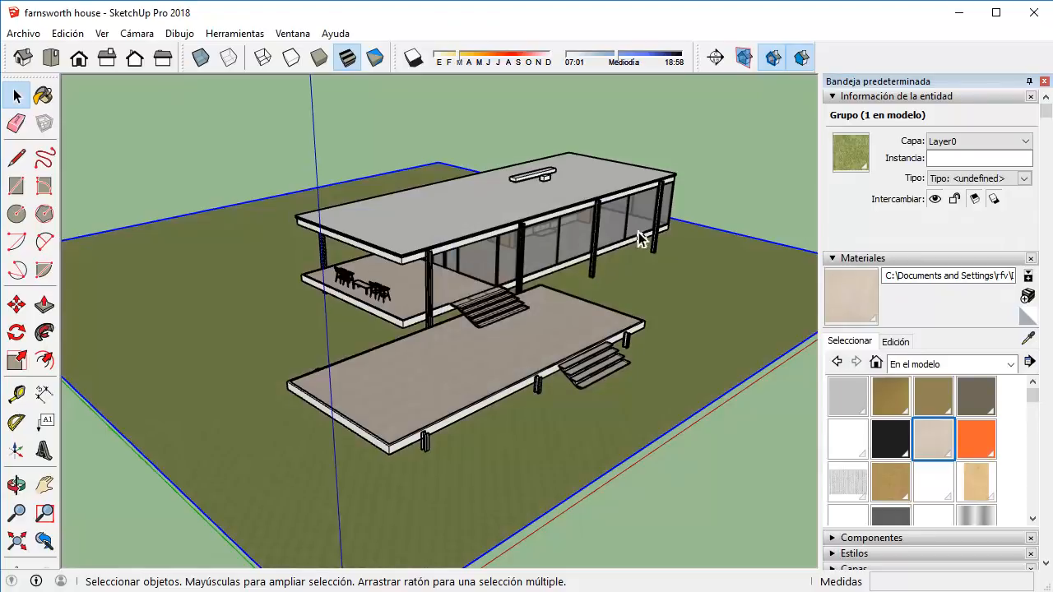
pyautogui.click(719, 172)
pyautogui.scroll(6, 591, 432)
pyautogui.scroll(-3, 654, 258)
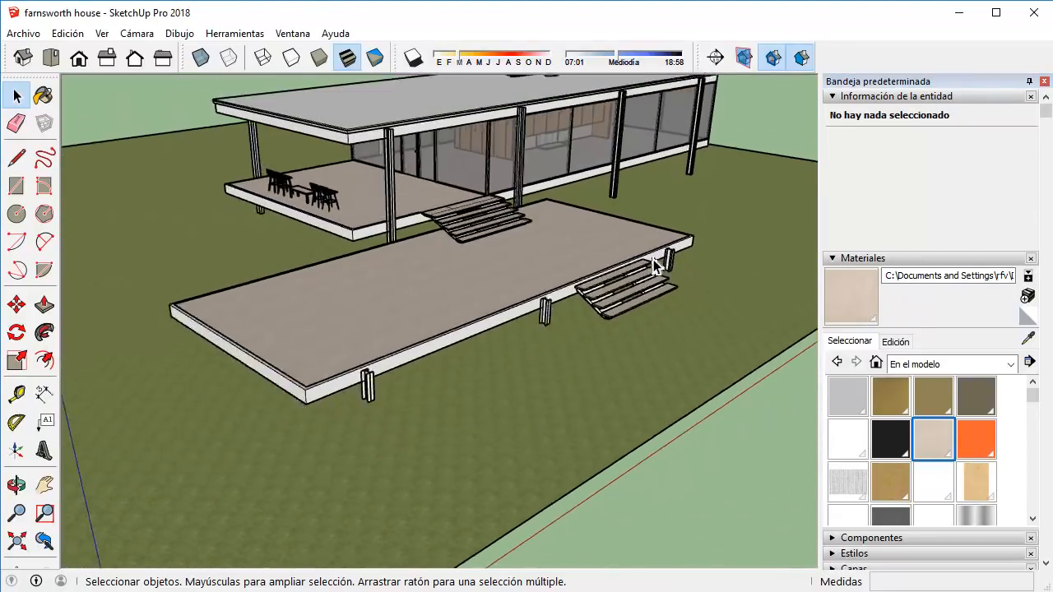
pyautogui.scroll(-3, 654, 263)
pyautogui.scroll(5, 591, 339)
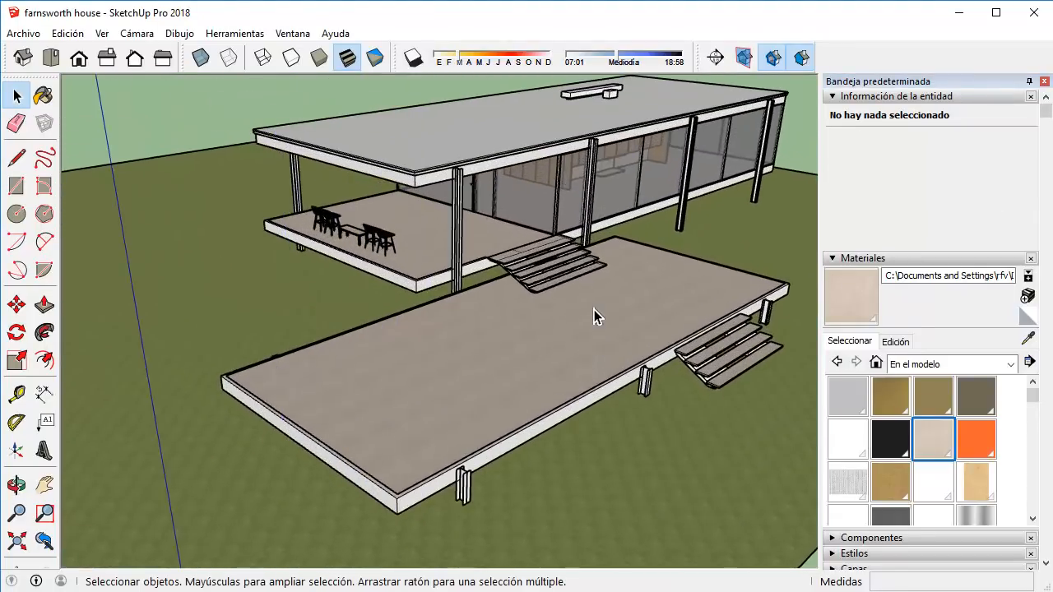
pyautogui.moveTo(594, 309); pyautogui.dragTo(526, 282, button='middle')
pyautogui.keyDown('shift'); pyautogui.moveTo(602, 250); pyautogui.dragTo(573, 312, button='middle'); pyautogui.keyUp('shift')
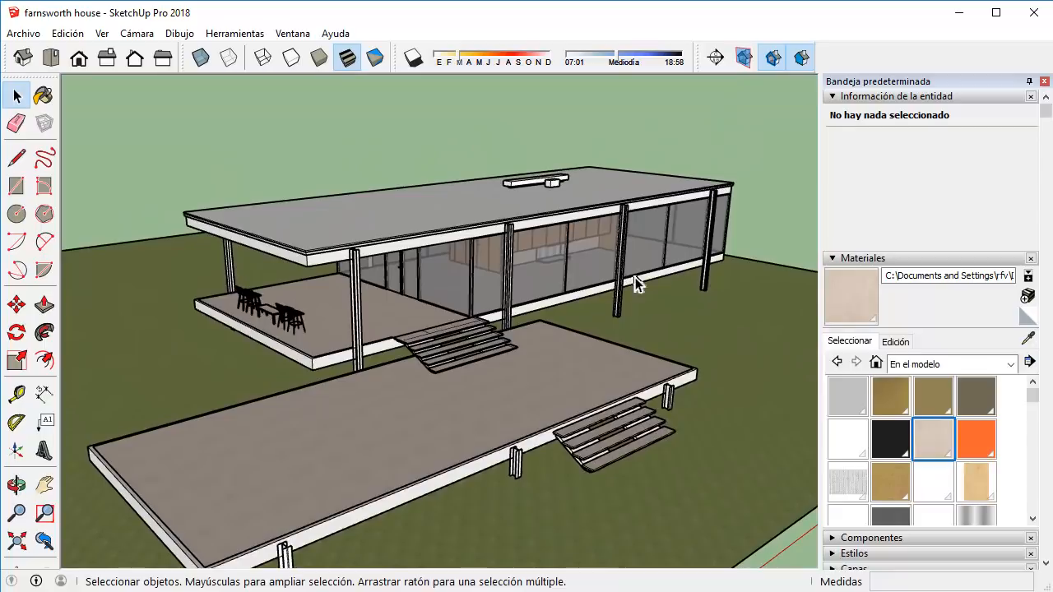
# Find Stacy_Pants among the materials in the model and delete it, replacing it with the default material wherever it is used.
pyautogui.scroll(-3, 873, 392)
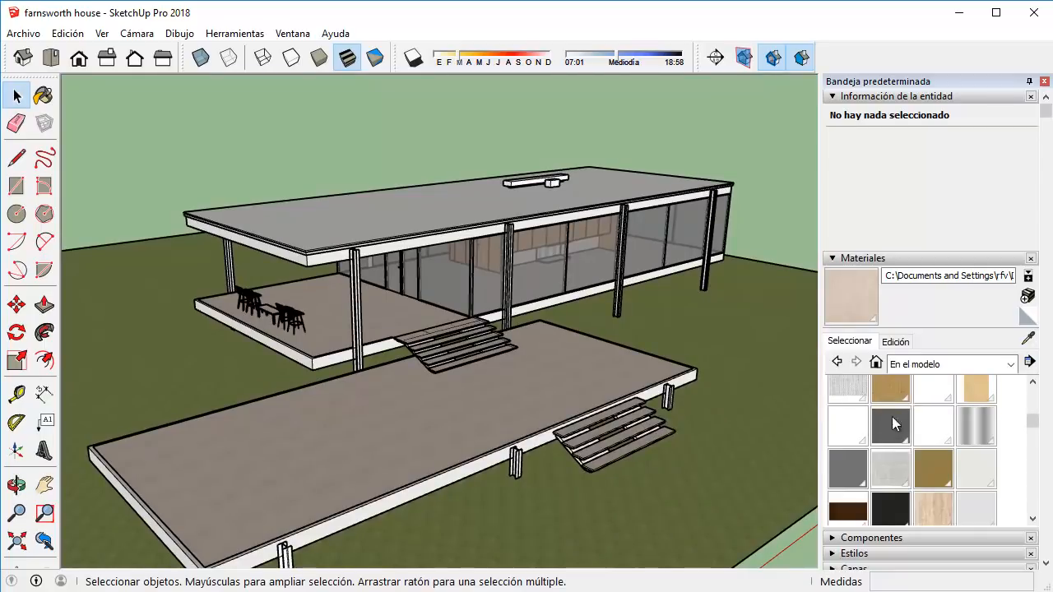
pyautogui.click(932, 399)
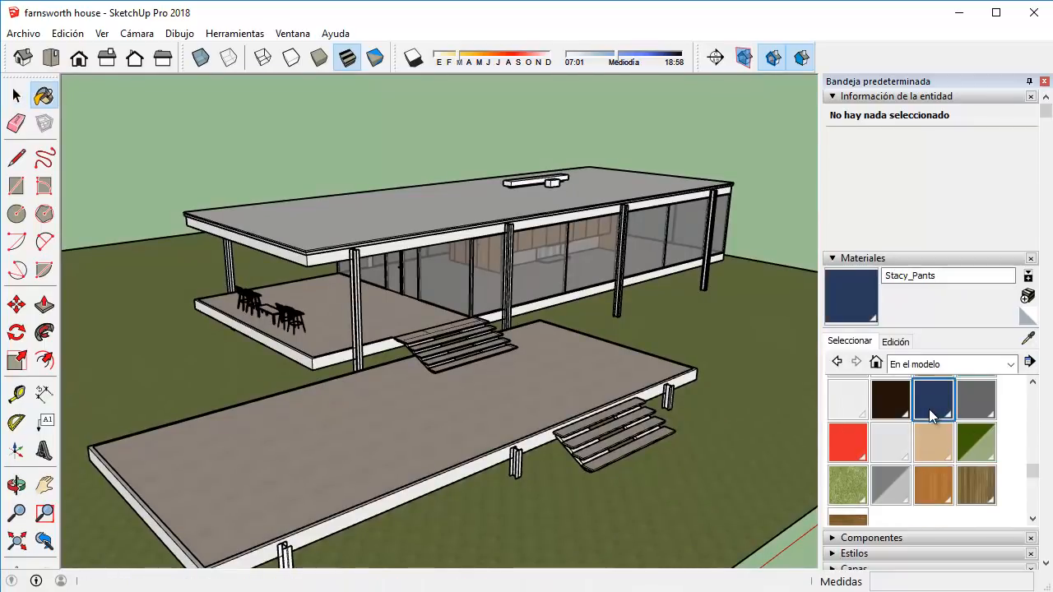
pyautogui.scroll(-2, 687, 385)
pyautogui.scroll(2, 945, 431)
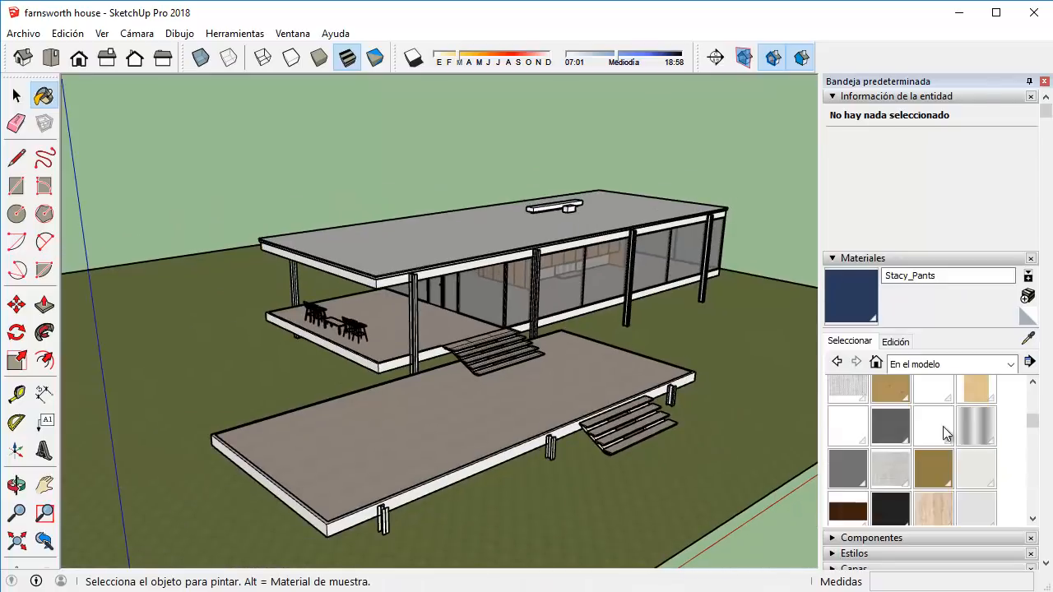
pyautogui.scroll(-2, 945, 434)
pyautogui.moveTo(440, 339)
pyautogui.mouseDown(button='middle')
pyautogui.moveTo(477, 329)
pyautogui.moveTo(510, 272)
pyautogui.moveTo(494, 329)
pyautogui.moveTo(501, 333)
pyautogui.mouseUp(button='middle')
pyautogui.scroll(2, 928, 405)
pyautogui.scroll(-2, 927, 405)
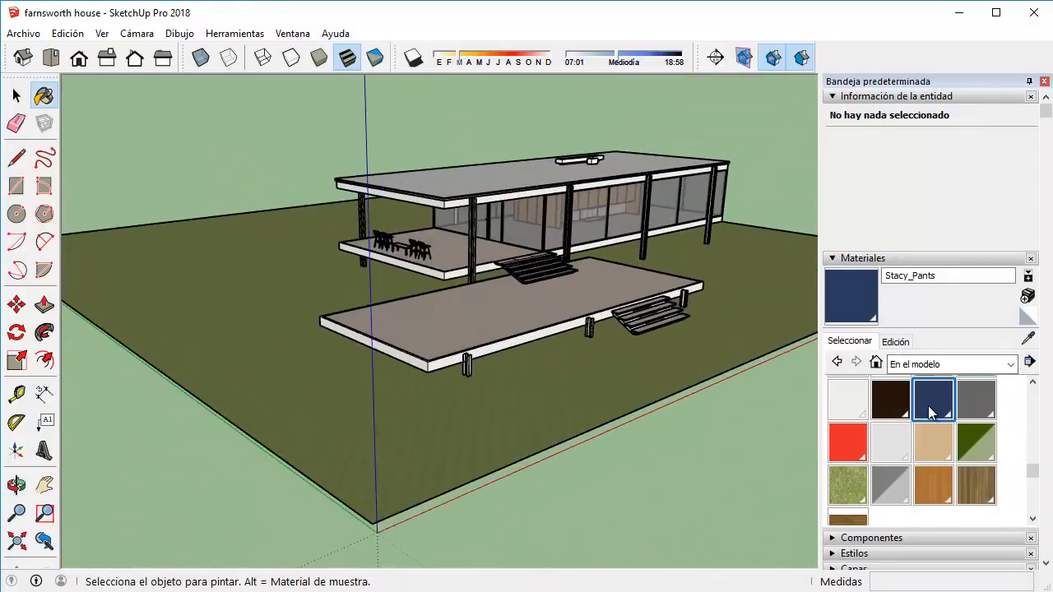
pyautogui.rightClick(927, 406)
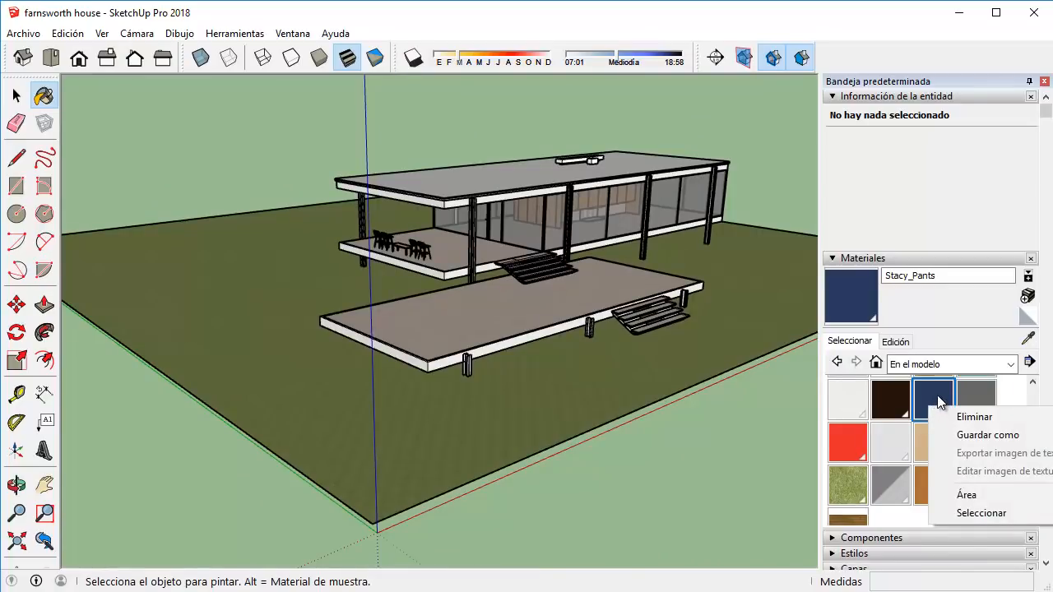
pyautogui.click(923, 417)
pyautogui.rightClick(933, 394)
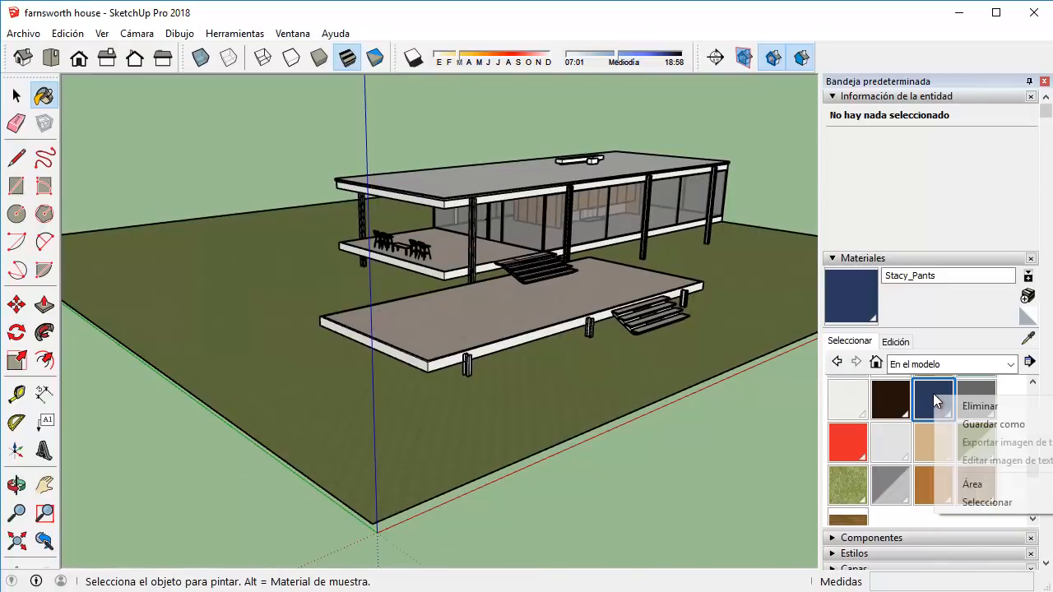
pyautogui.click(987, 408)
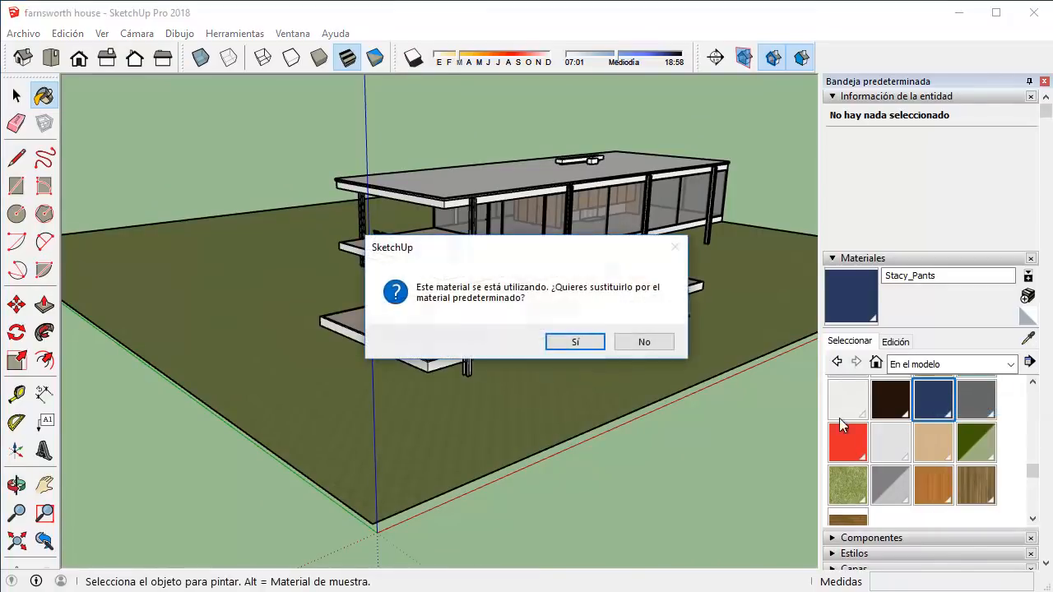
pyautogui.click(591, 342)
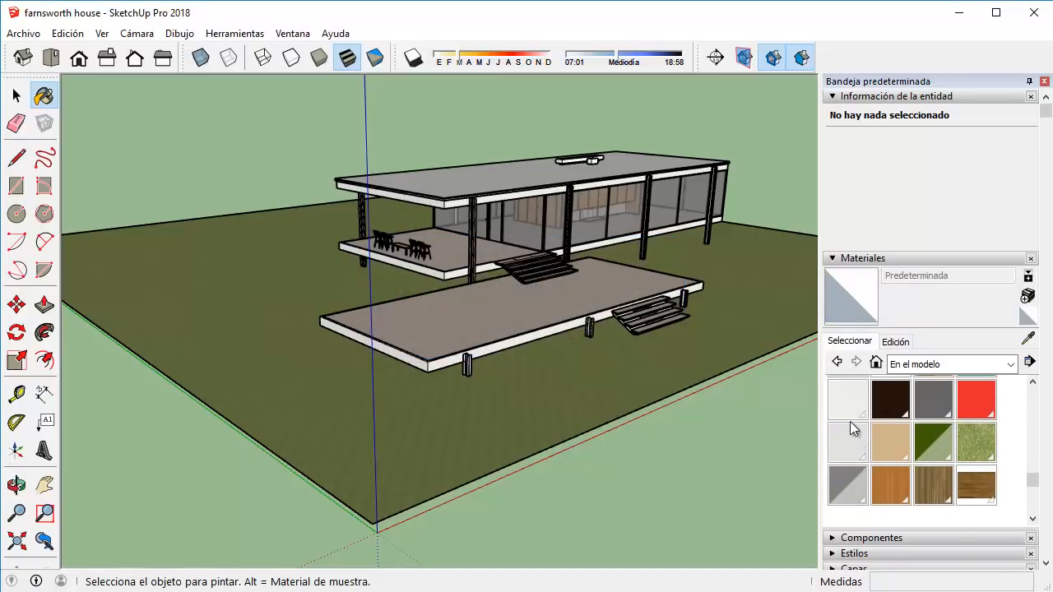
# Open Material120 from the model's materials for editing, collapse the entity information, and enlarge the material settings down to the opacity.
pyautogui.scroll(3, 858, 406)
pyautogui.click(923, 458)
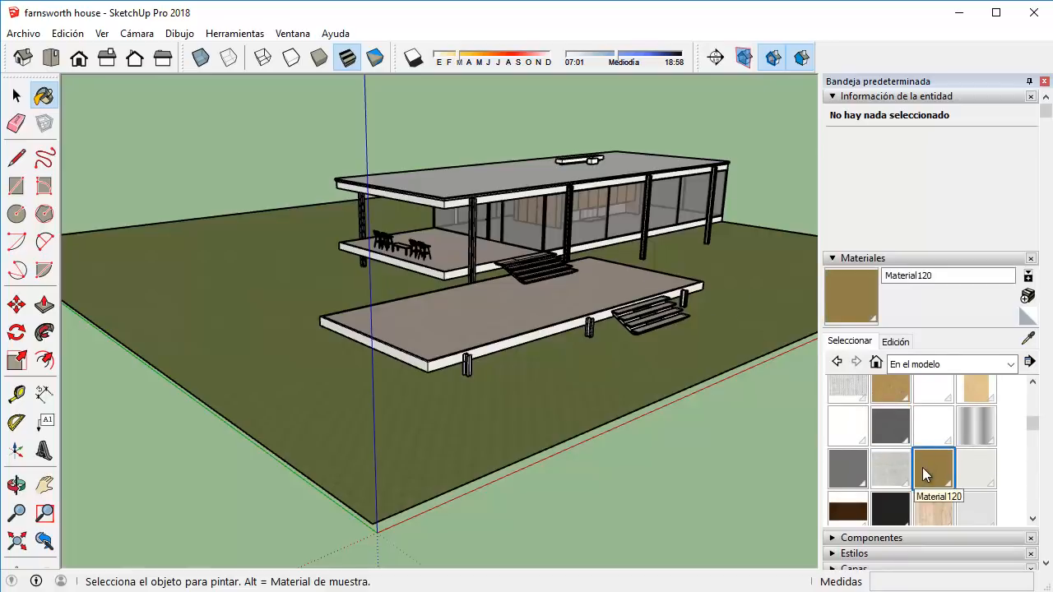
pyautogui.doubleClick(931, 472)
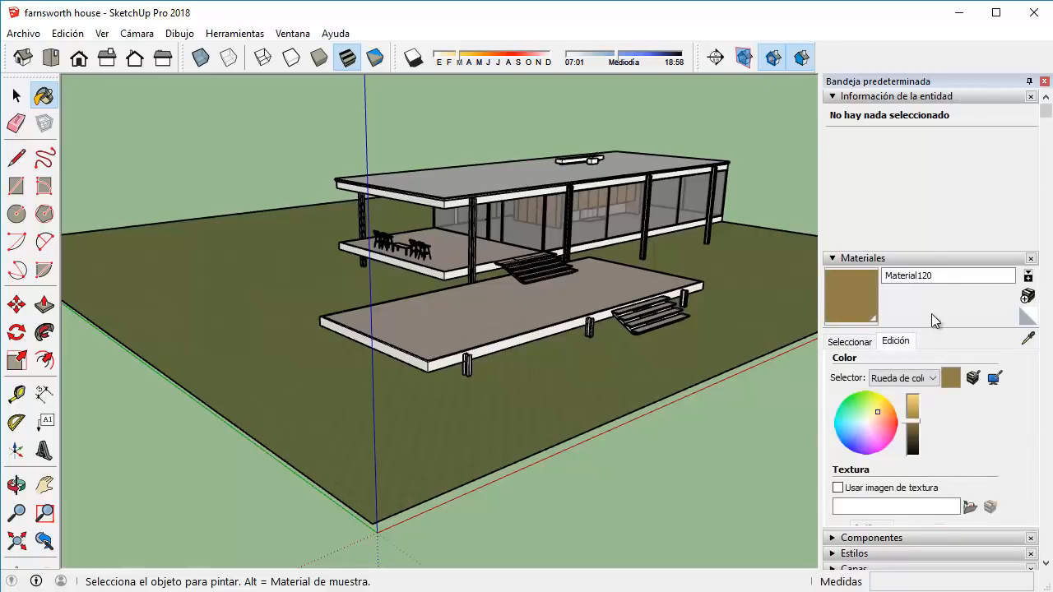
pyautogui.click(921, 98)
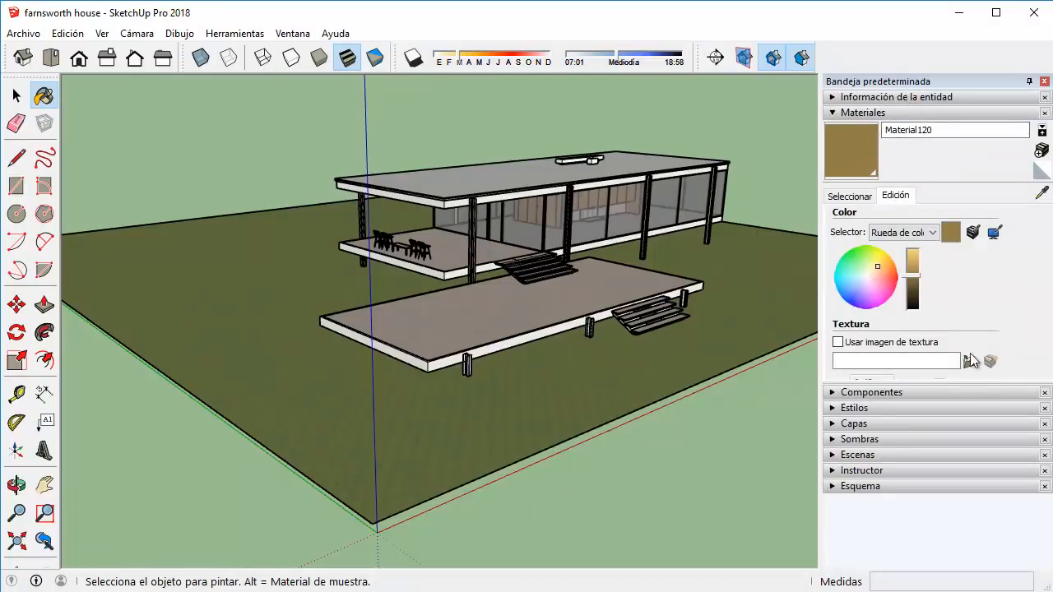
pyautogui.moveTo(976, 381); pyautogui.dragTo(980, 394)
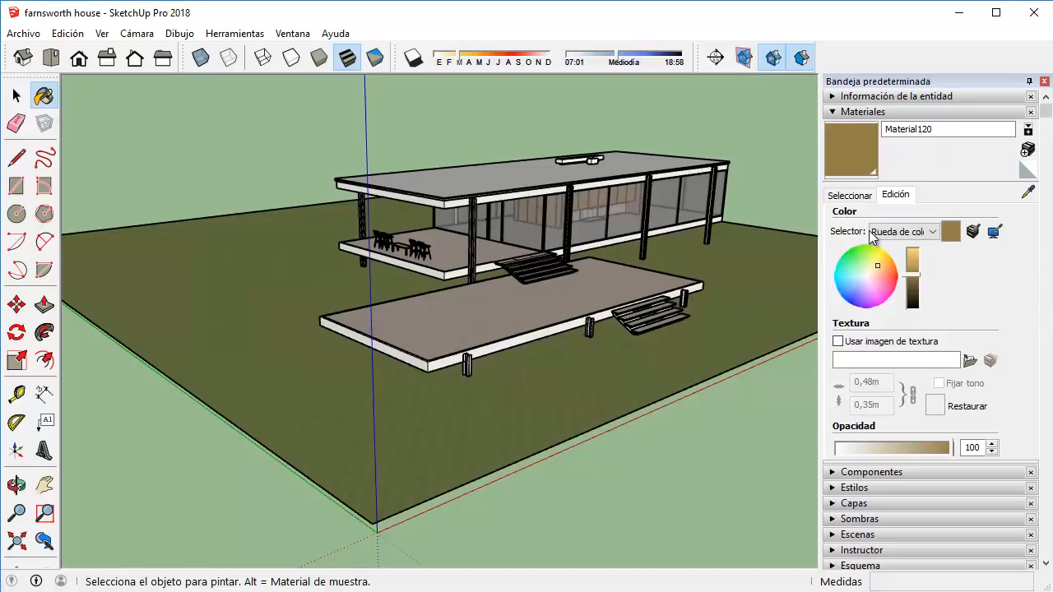
# Change Material120's color to a bright red on the color wheel and paint the ground around the house with it.
pyautogui.scroll(3, 541, 157)
pyautogui.scroll(2, 371, 260)
pyautogui.scroll(-5, 630, 299)
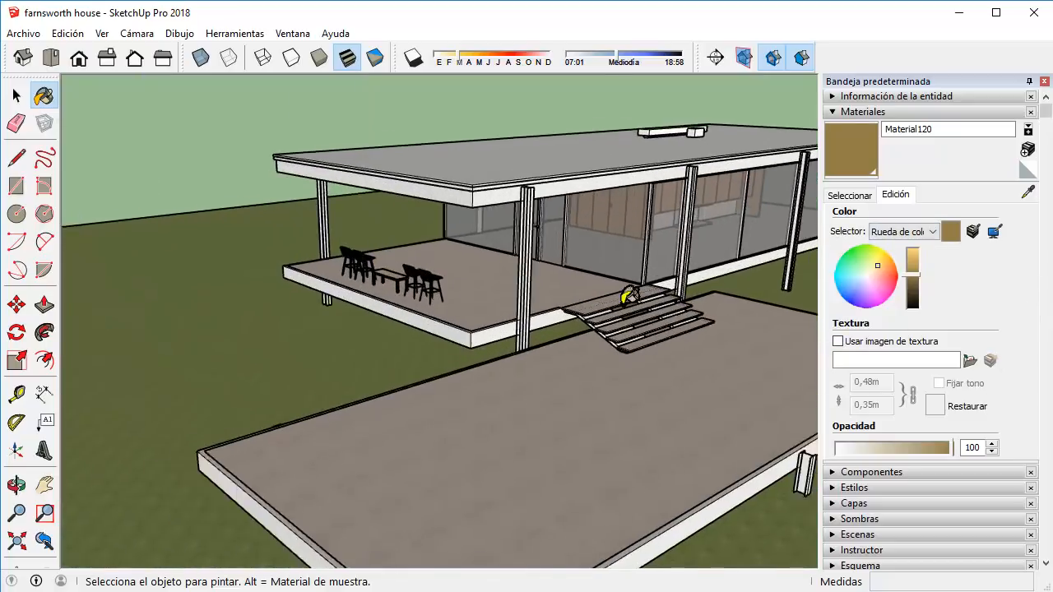
pyautogui.moveTo(634, 301); pyautogui.dragTo(615, 283, button='middle')
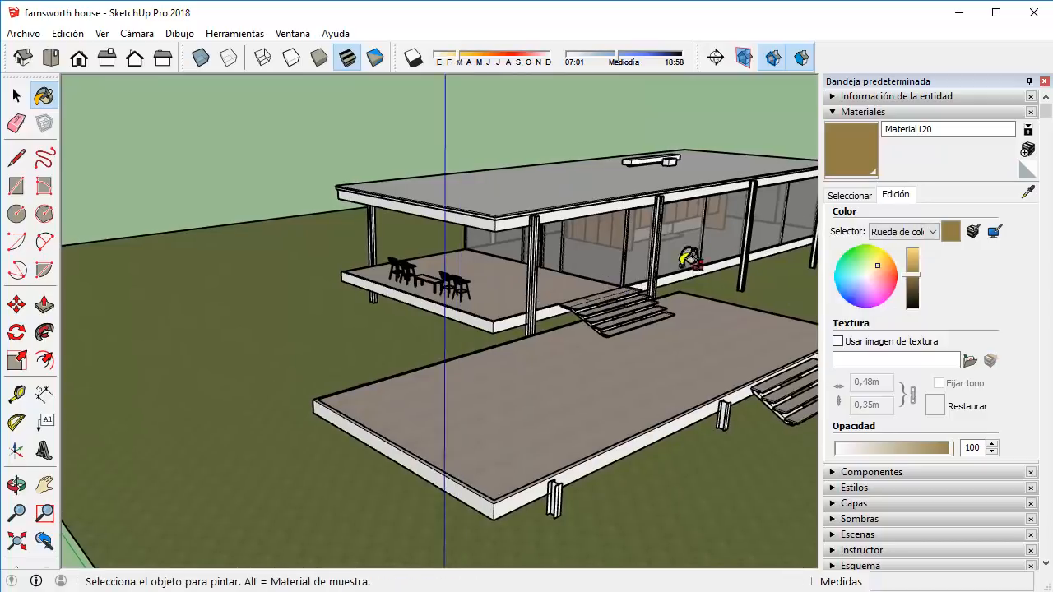
pyautogui.moveTo(691, 259); pyautogui.dragTo(470, 231, button='middle')
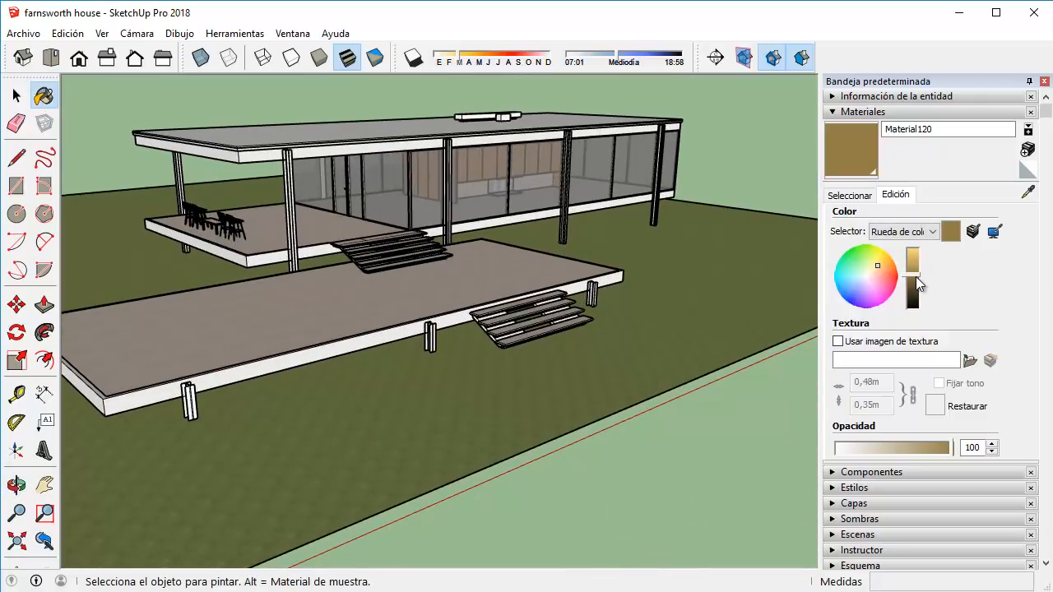
pyautogui.moveTo(918, 283)
pyautogui.mouseDown()
pyautogui.moveTo(919, 298)
pyautogui.moveTo(917, 270)
pyautogui.mouseUp()
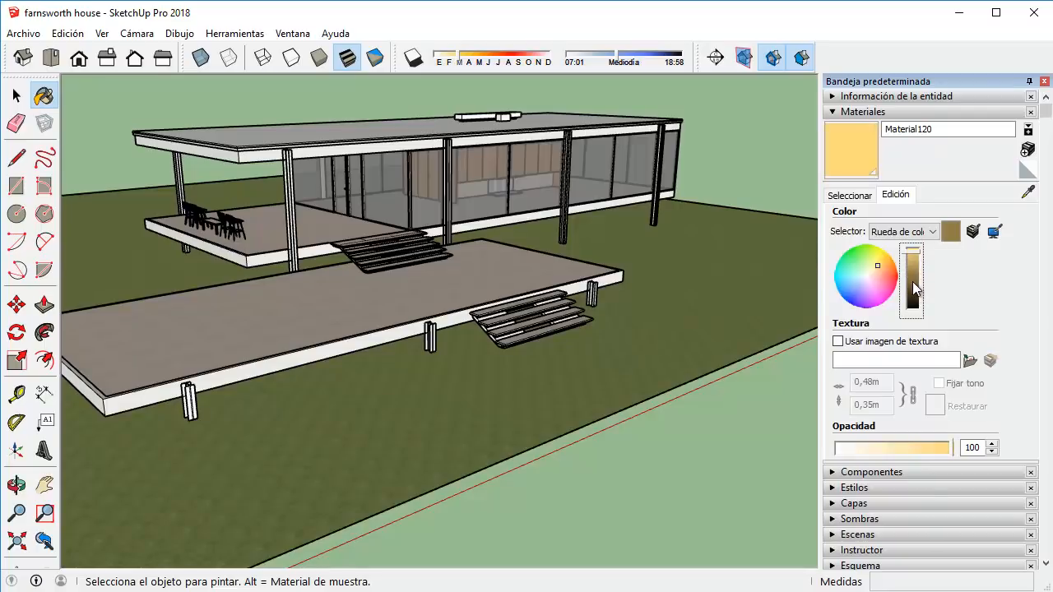
pyautogui.click(912, 283)
pyautogui.click(889, 277)
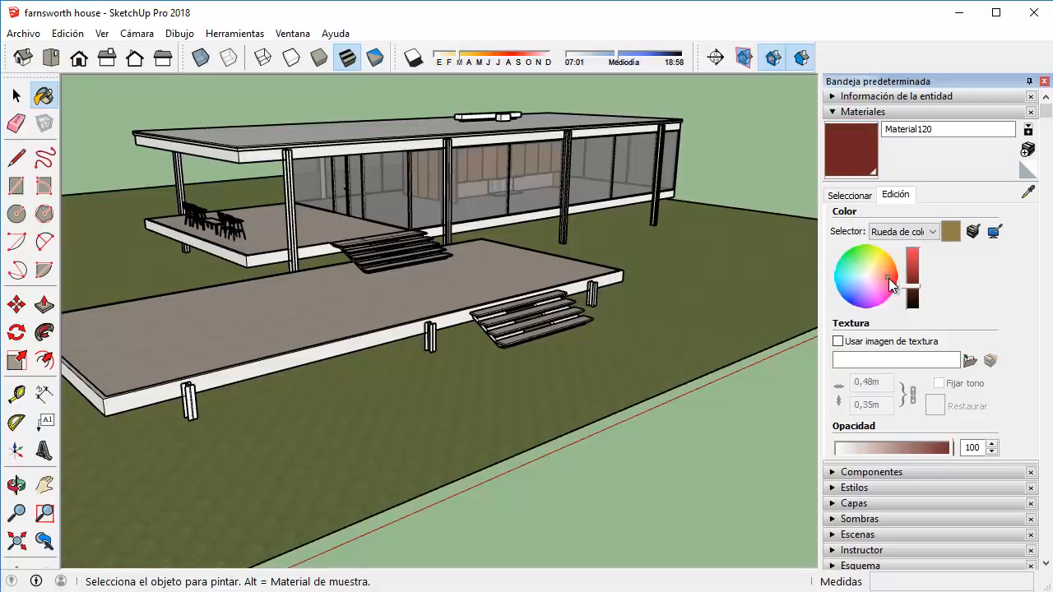
pyautogui.click(911, 265)
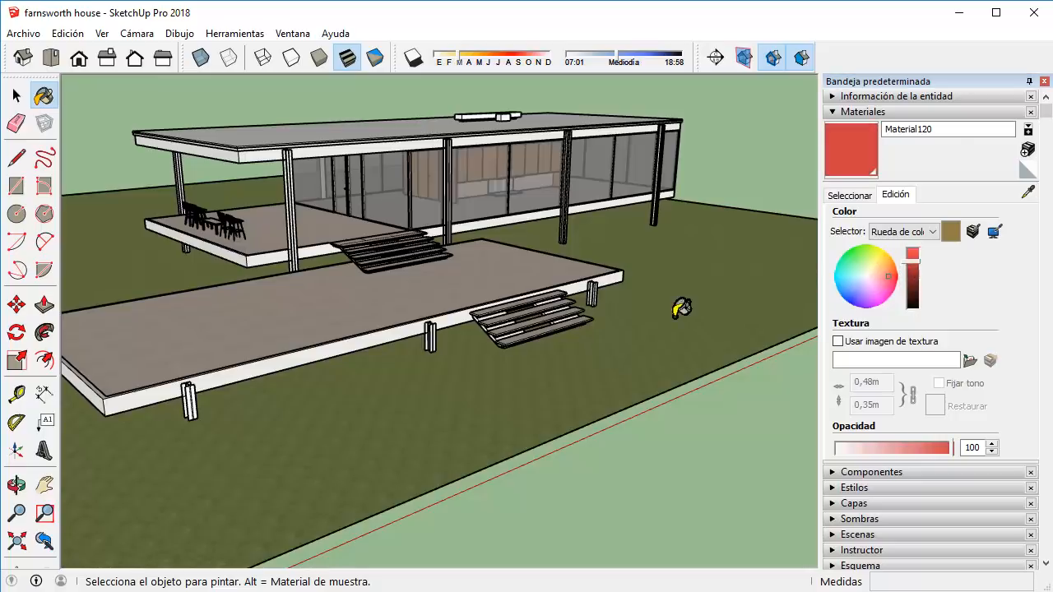
pyautogui.click(679, 306)
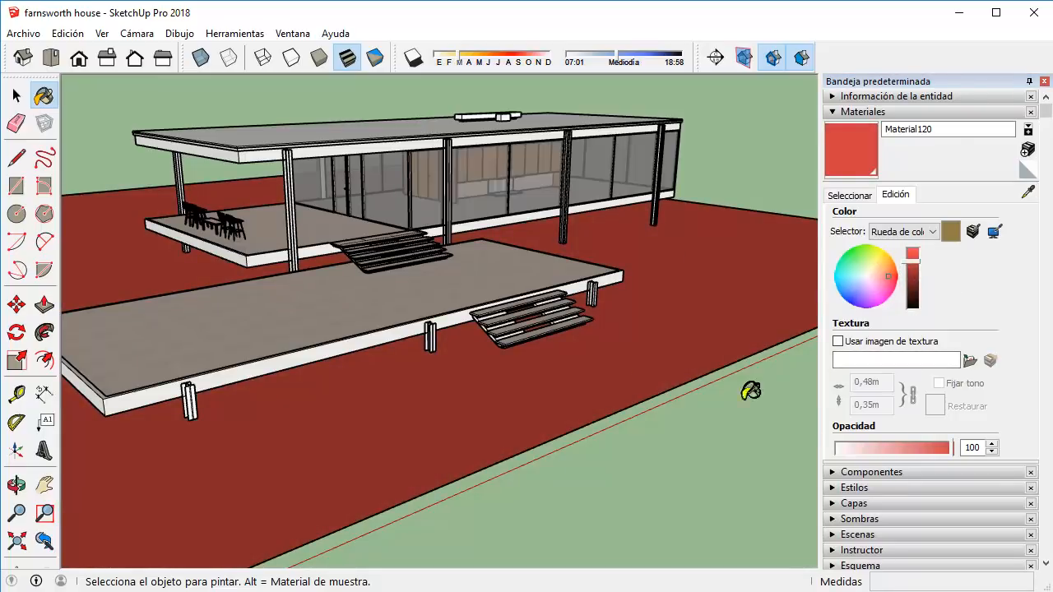
# Recolor Material120 through yellow and green to a bright turquoise, and leave the paint tool.
pyautogui.click(867, 268)
pyautogui.click(877, 259)
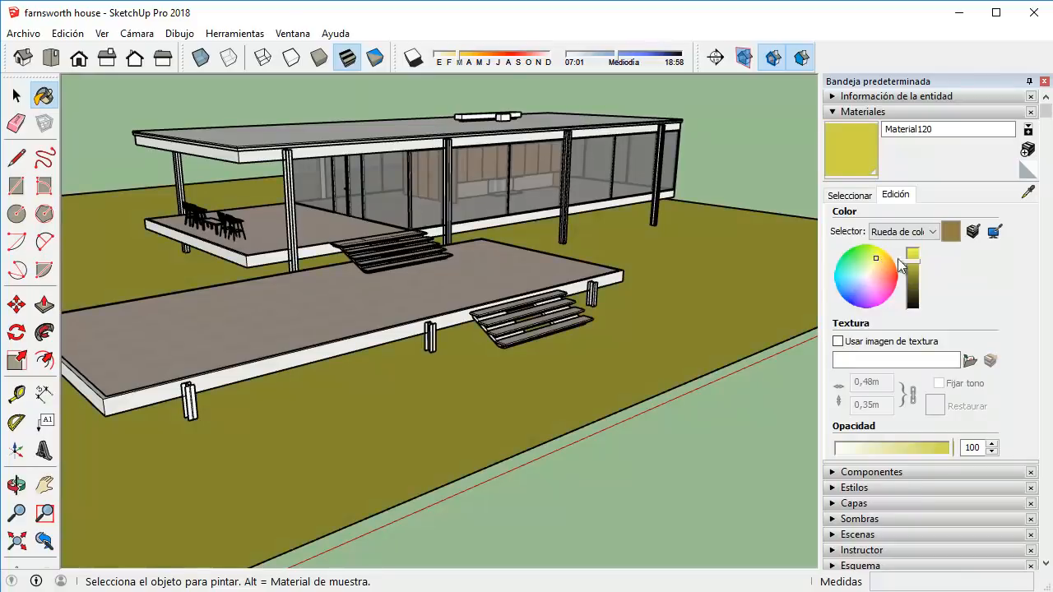
pyautogui.click(913, 252)
pyautogui.click(854, 261)
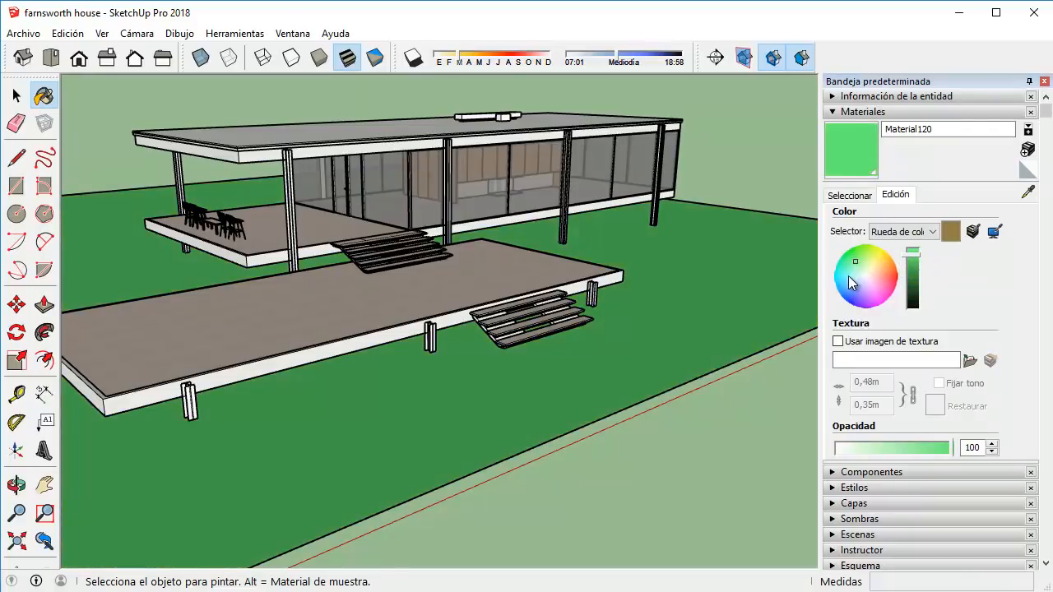
pyautogui.click(842, 268)
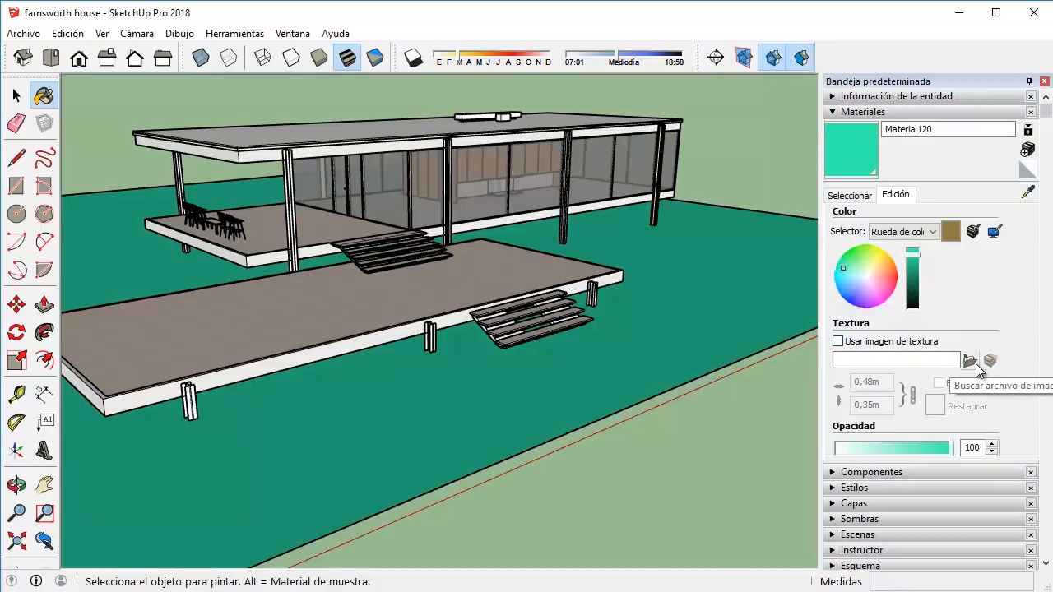
pyautogui.scroll(-1, 1025, 302)
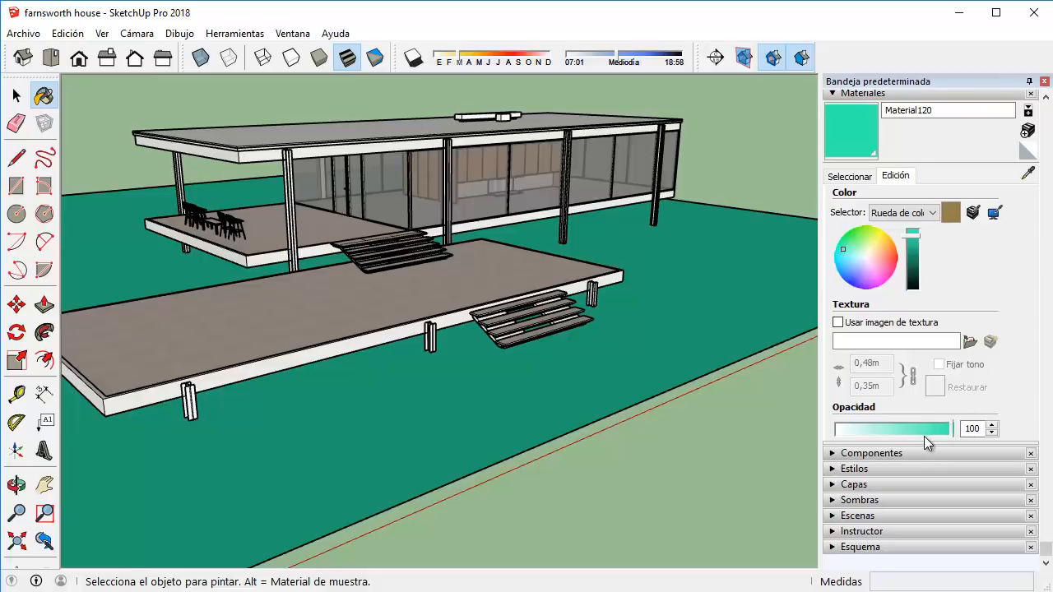
pyautogui.press('l')
pyautogui.press('space')
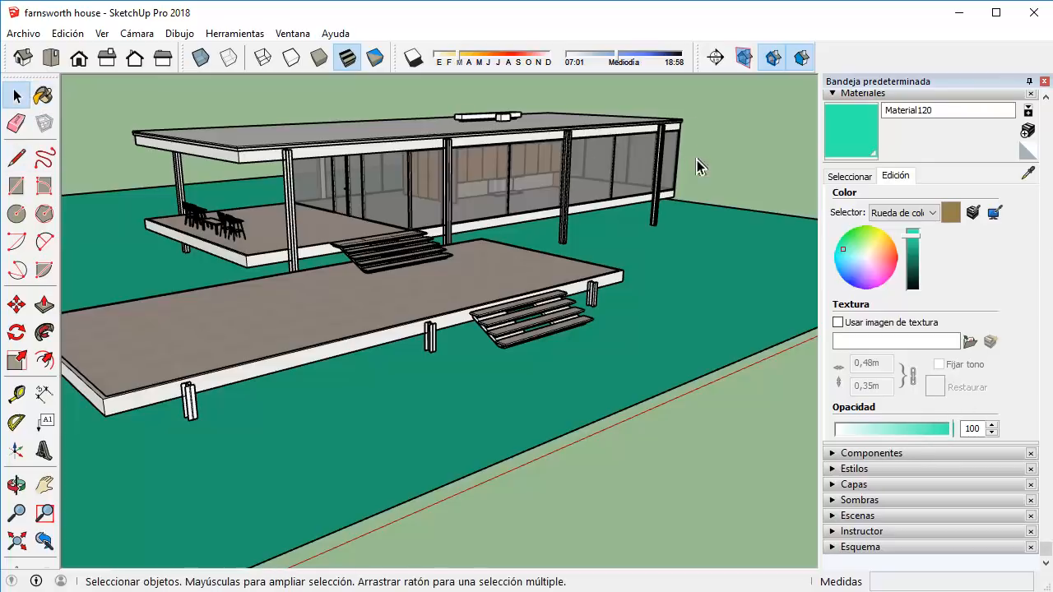
pyautogui.moveTo(707, 168); pyautogui.dragTo(721, 206, button='middle')
# Return to the model's material list and look through it for the glass used on the facade.
pyautogui.click(849, 176)
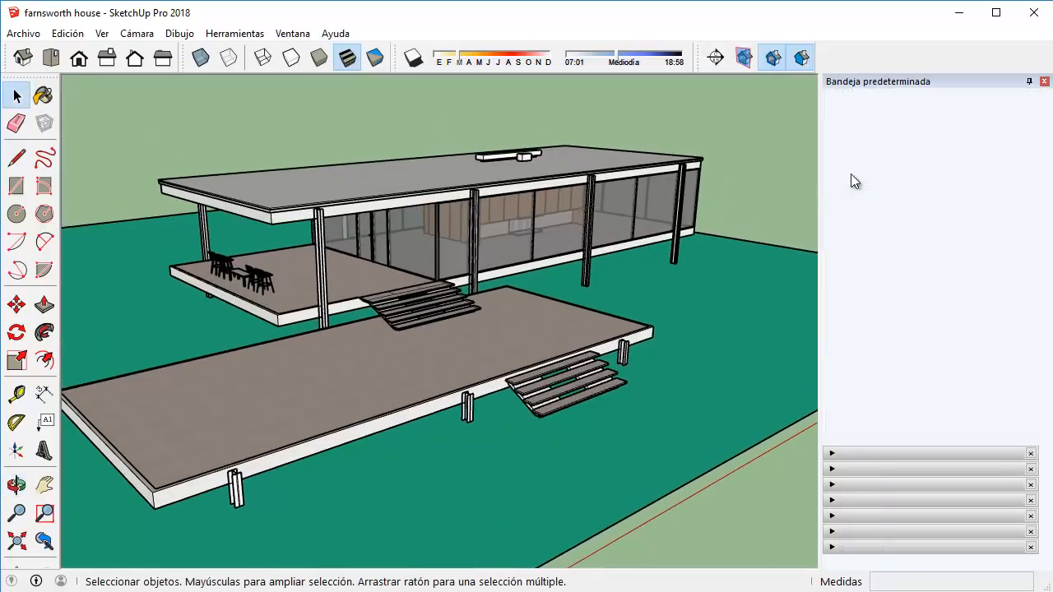
pyautogui.scroll(-2, 964, 281)
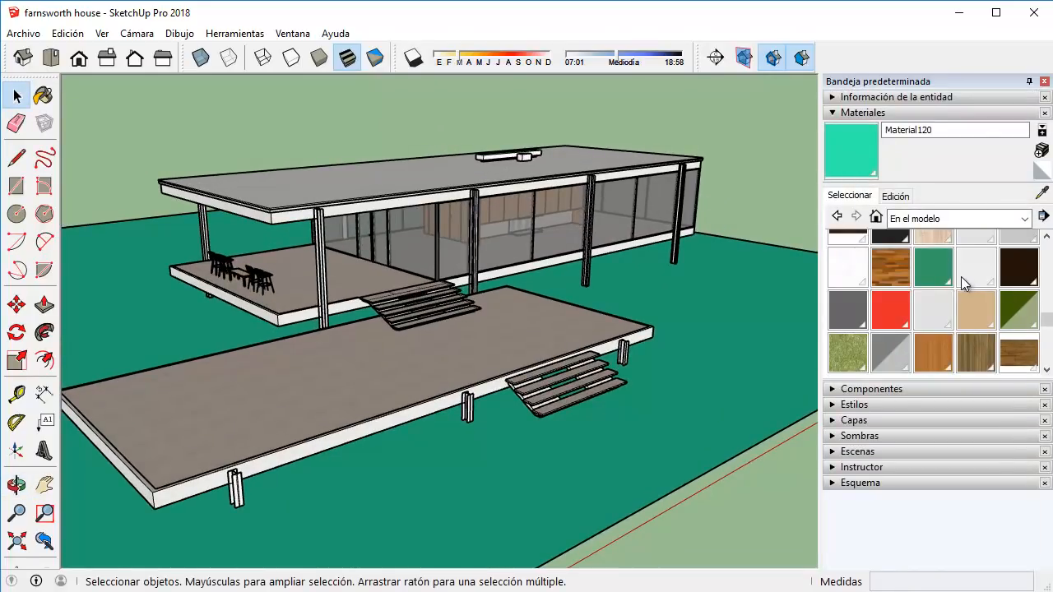
pyautogui.scroll(-3, 958, 278)
pyautogui.scroll(3, 956, 284)
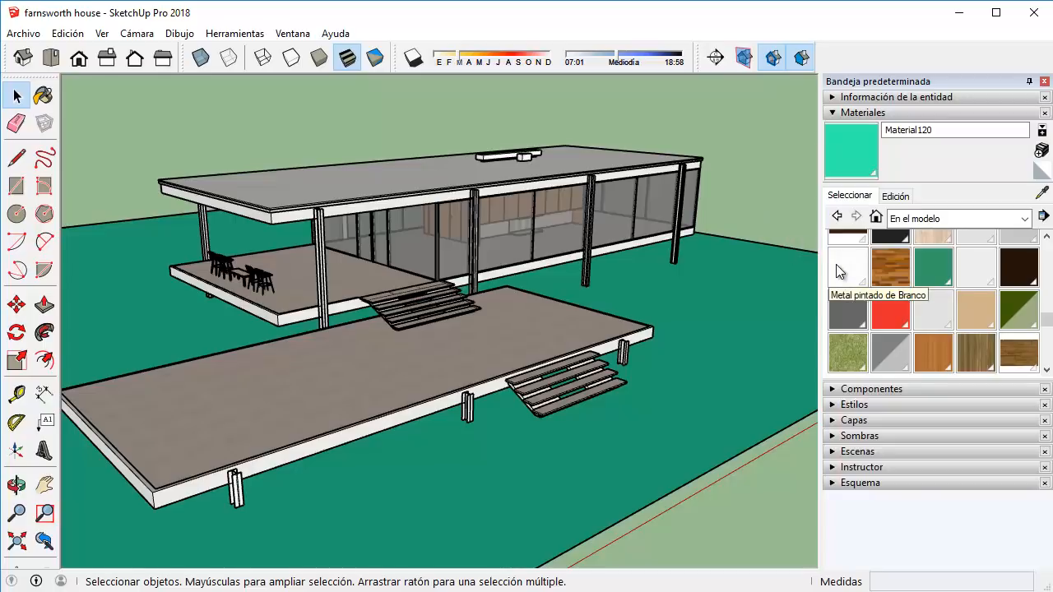
pyautogui.scroll(3, 926, 286)
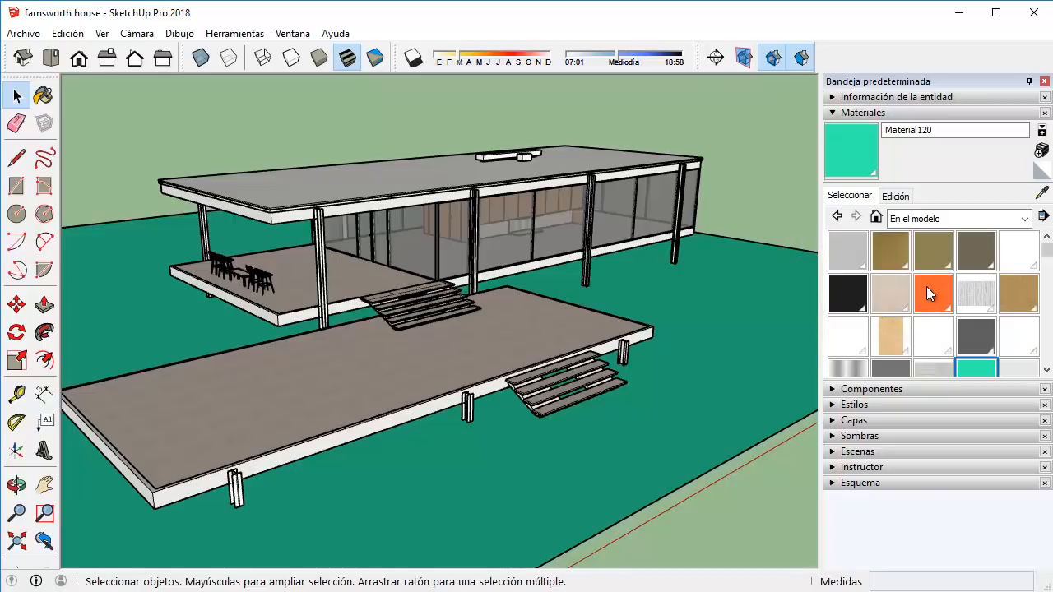
pyautogui.press('b')
pyautogui.scroll(2, 549, 220)
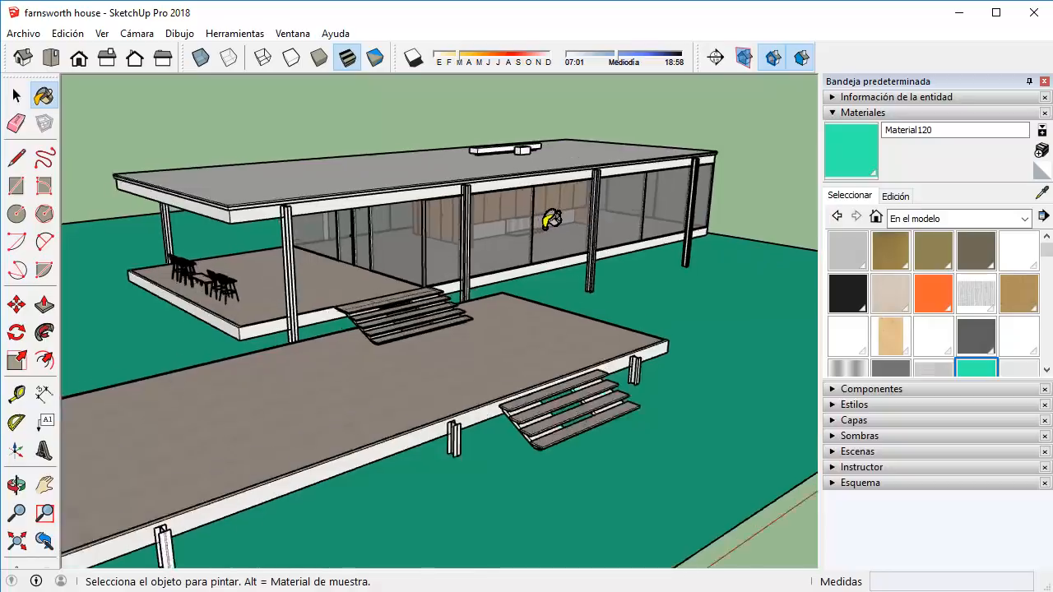
pyautogui.scroll(4, 549, 222)
pyautogui.keyDown('shift'); pyautogui.moveTo(536, 227); pyautogui.dragTo(434, 237, button='middle'); pyautogui.keyUp('shift')
pyautogui.scroll(-5, 870, 292)
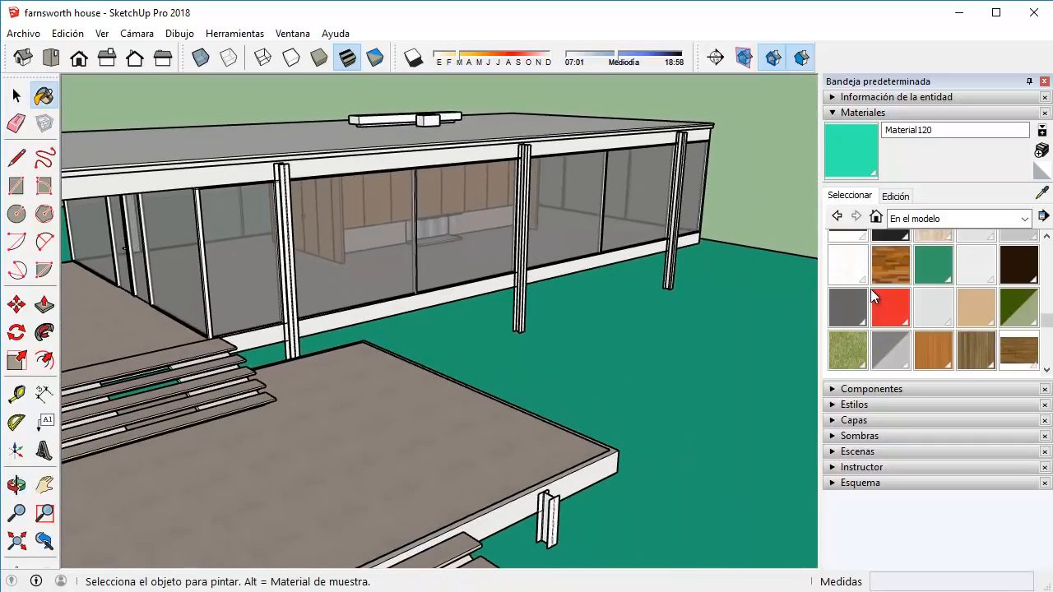
pyautogui.scroll(-2, 870, 289)
pyautogui.scroll(10, 958, 274)
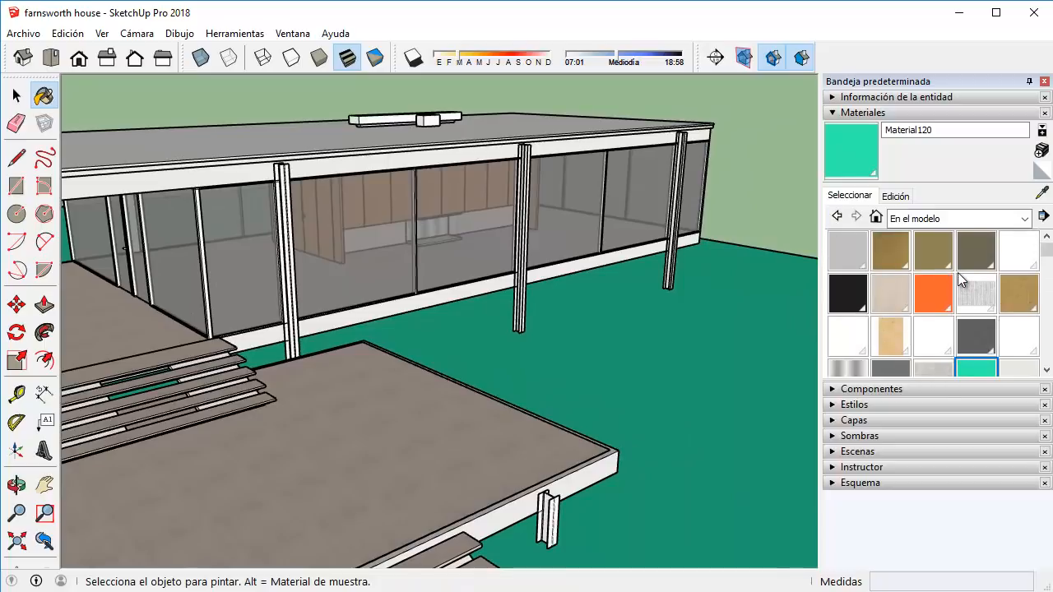
pyautogui.scroll(-5, 955, 270)
pyautogui.scroll(5, 954, 268)
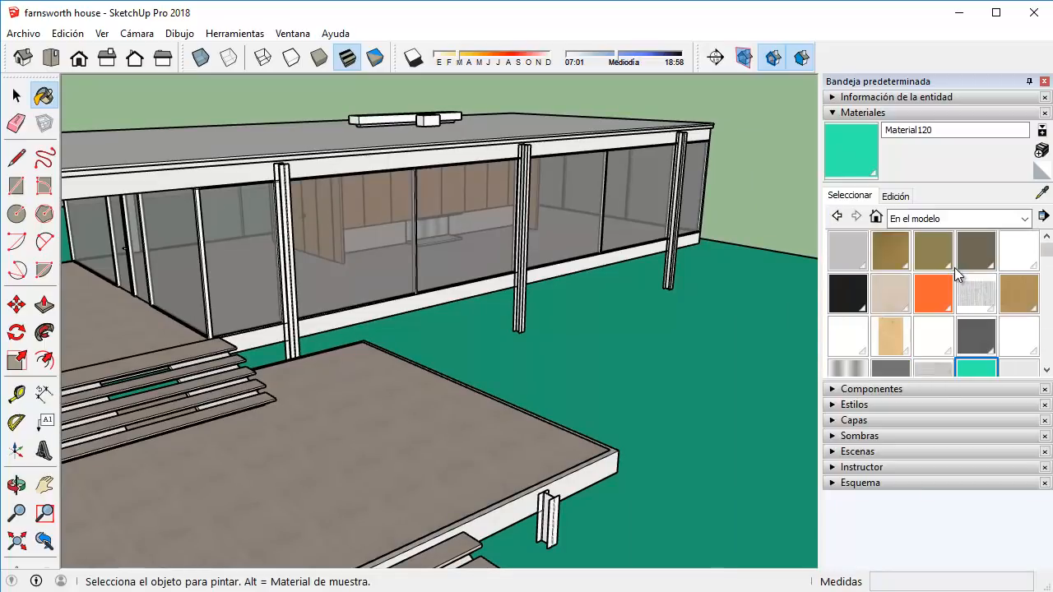
# Sample the Vidro glass from a facade pane, open it for editing, and enlarge the material settings down to the opacity.
pyautogui.click(1041, 195)
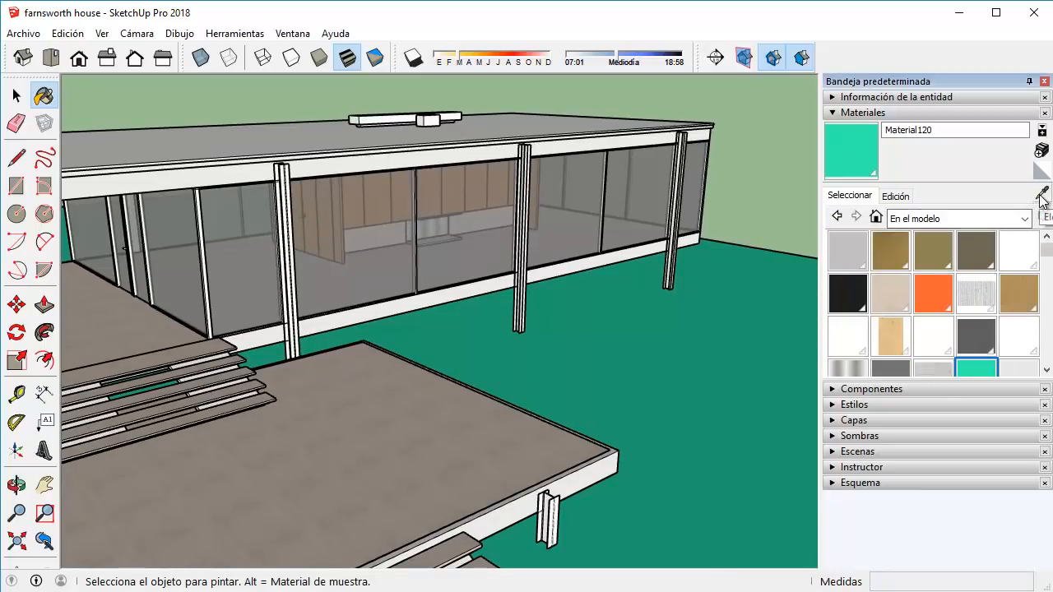
pyautogui.click(588, 203)
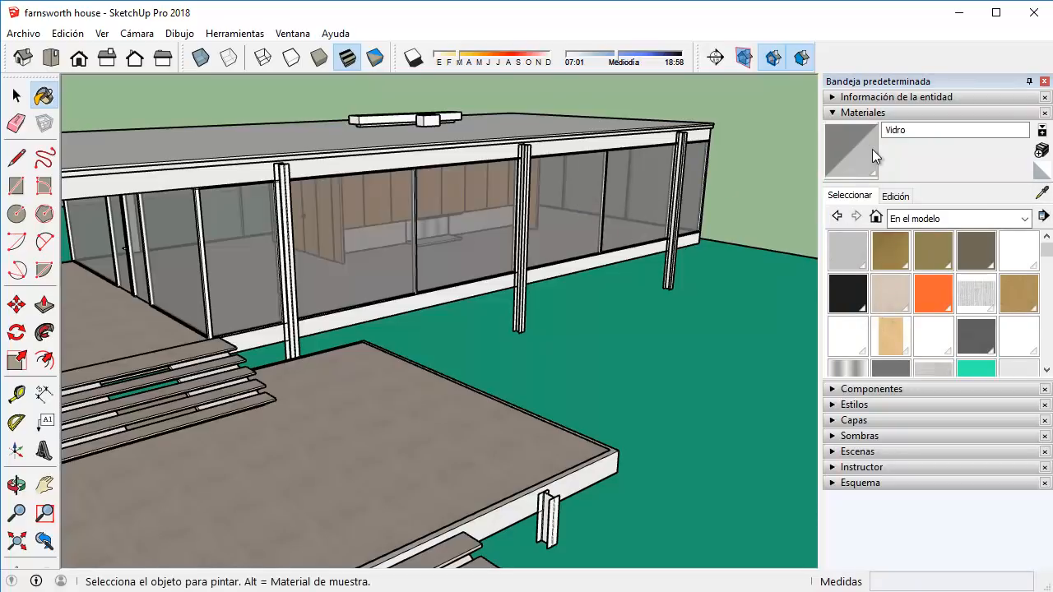
pyautogui.scroll(-2, 917, 313)
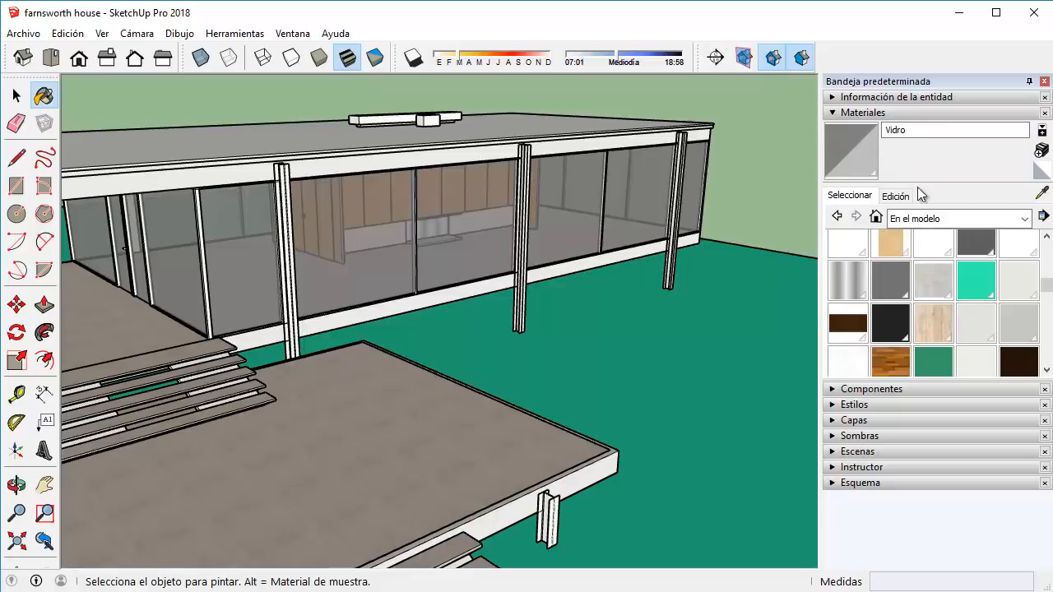
pyautogui.scroll(-3, 895, 284)
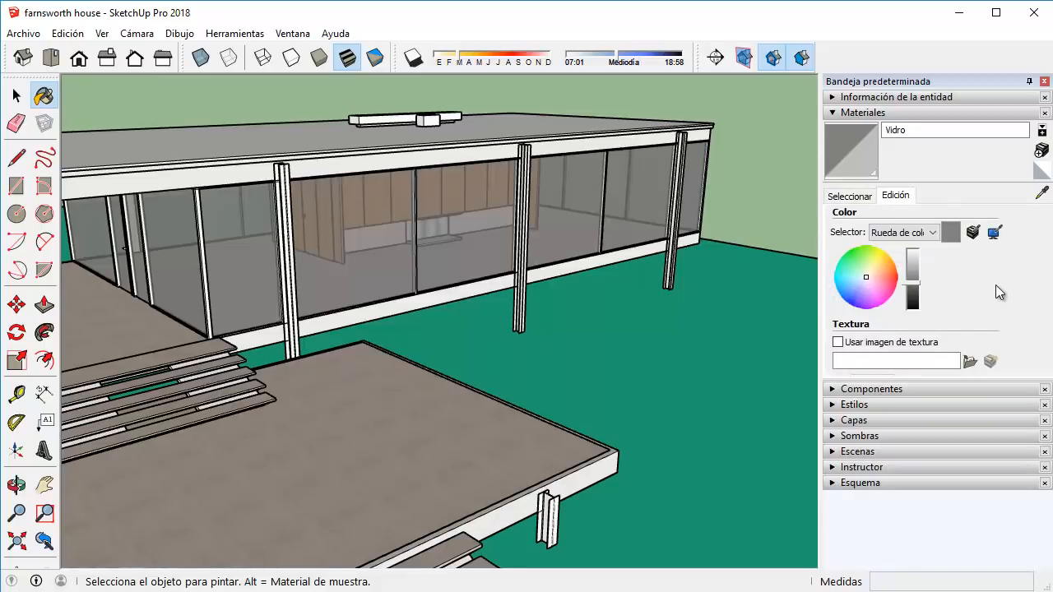
pyautogui.moveTo(987, 379); pyautogui.dragTo(987, 444)
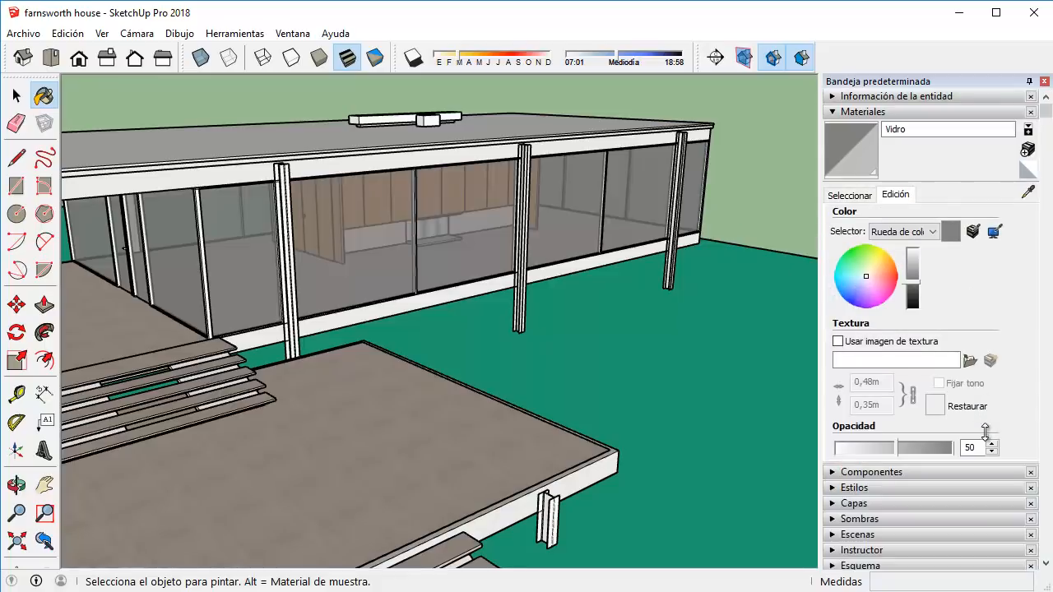
# Raise the Vidro glass opacity to 100 to try it on the facade, and set it back to 50.
pyautogui.scroll(-3, 571, 291)
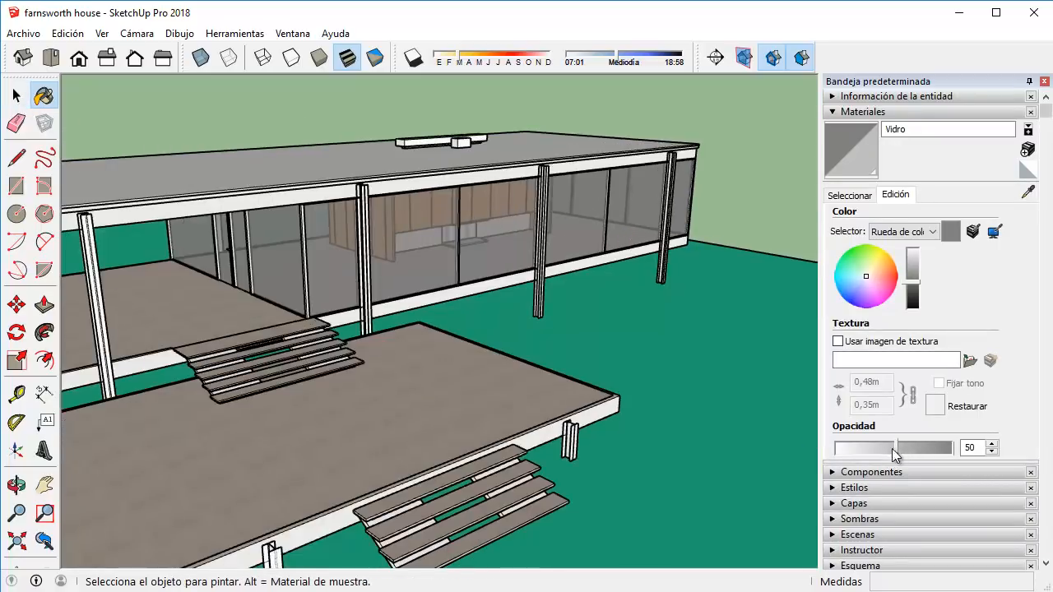
pyautogui.moveTo(896, 454); pyautogui.dragTo(958, 454)
pyautogui.scroll(-5, 490, 298)
pyautogui.moveTo(396, 292); pyautogui.dragTo(715, 233, button='middle')
pyautogui.moveTo(416, 312)
pyautogui.mouseDown(button='middle')
pyautogui.moveTo(707, 301)
pyautogui.moveTo(94, 337)
pyautogui.moveTo(107, 333)
pyautogui.mouseUp(button='middle')
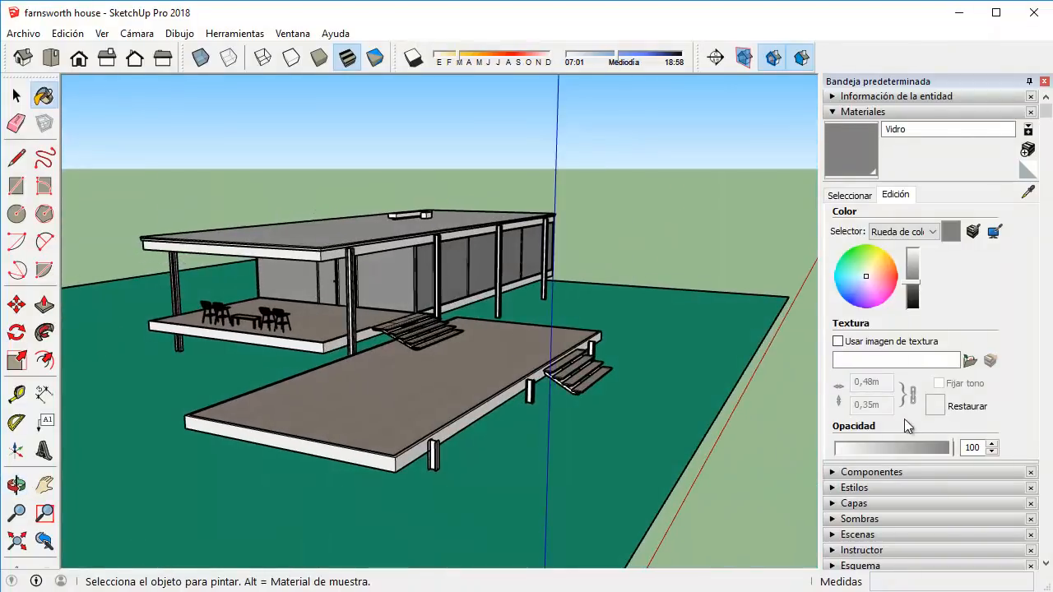
pyautogui.doubleClick(972, 447)
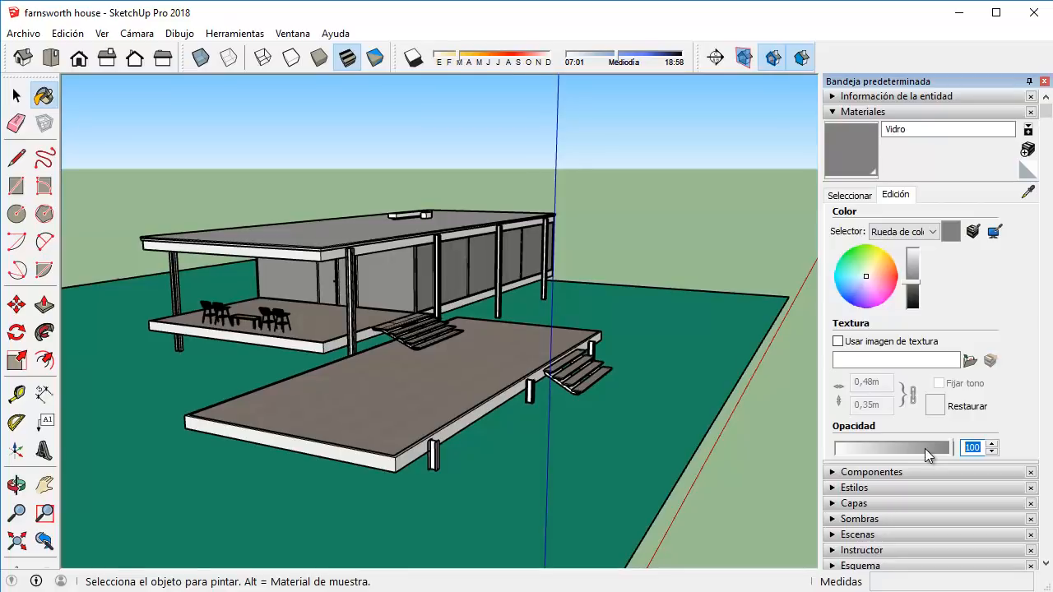
pyautogui.write('50')
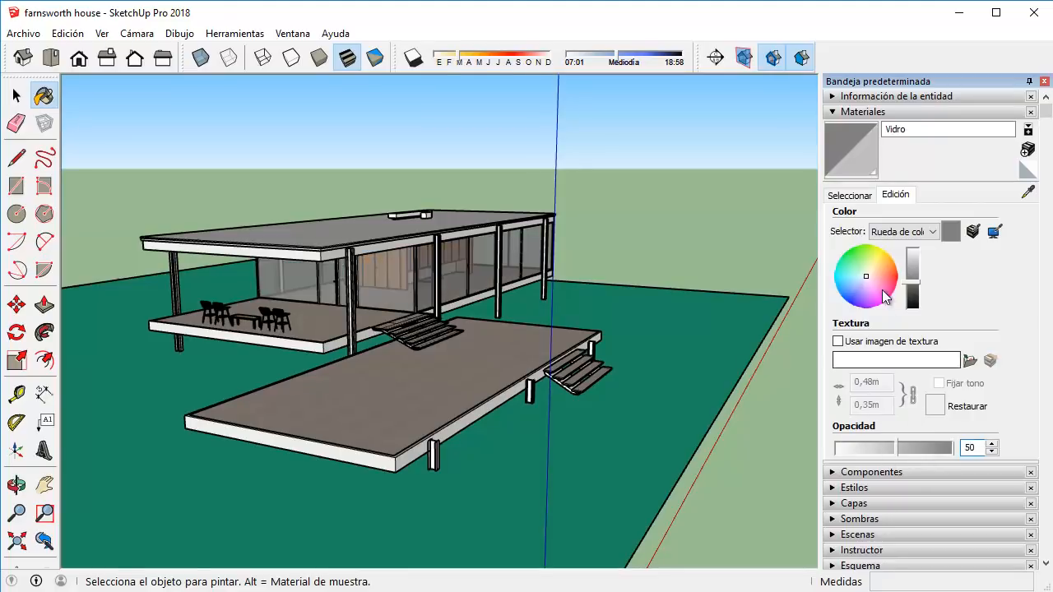
# Tint the Vidro glass by trying blue and green and settling on a muted grayish blue, and leave the paint tool.
pyautogui.click(849, 280)
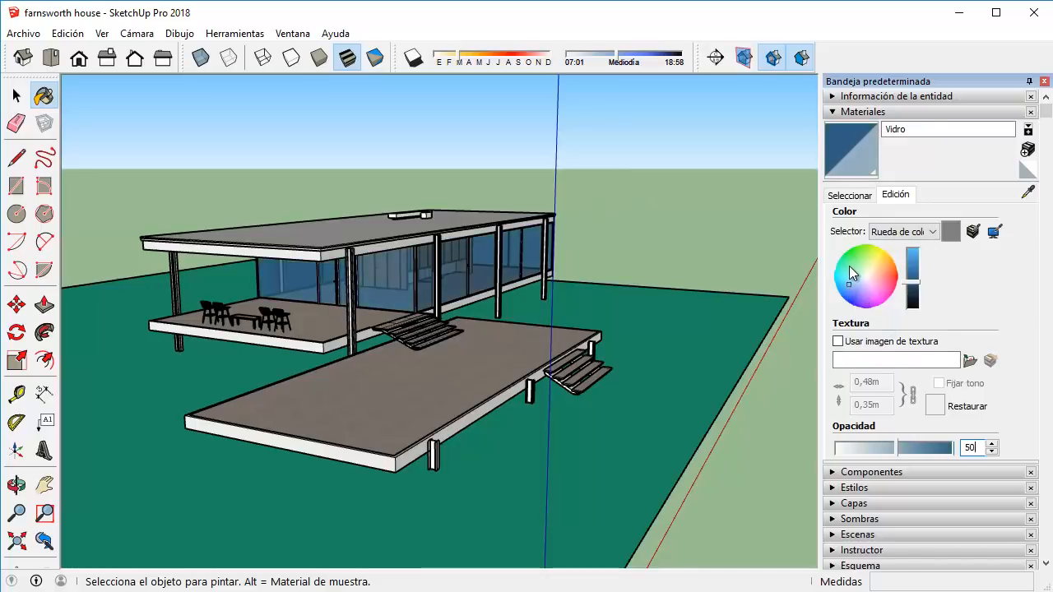
pyautogui.click(849, 266)
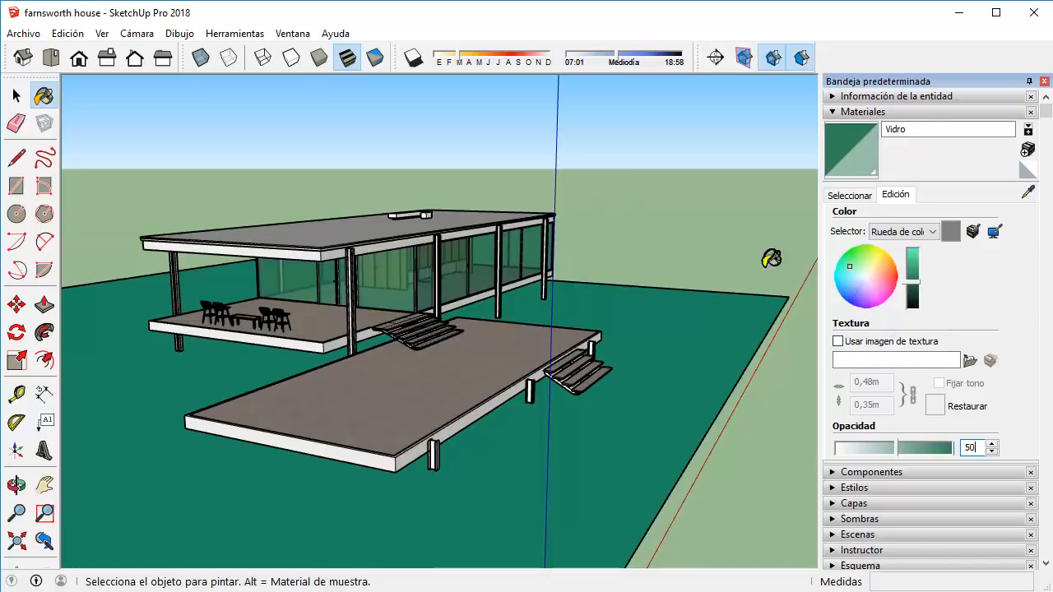
pyautogui.click(853, 278)
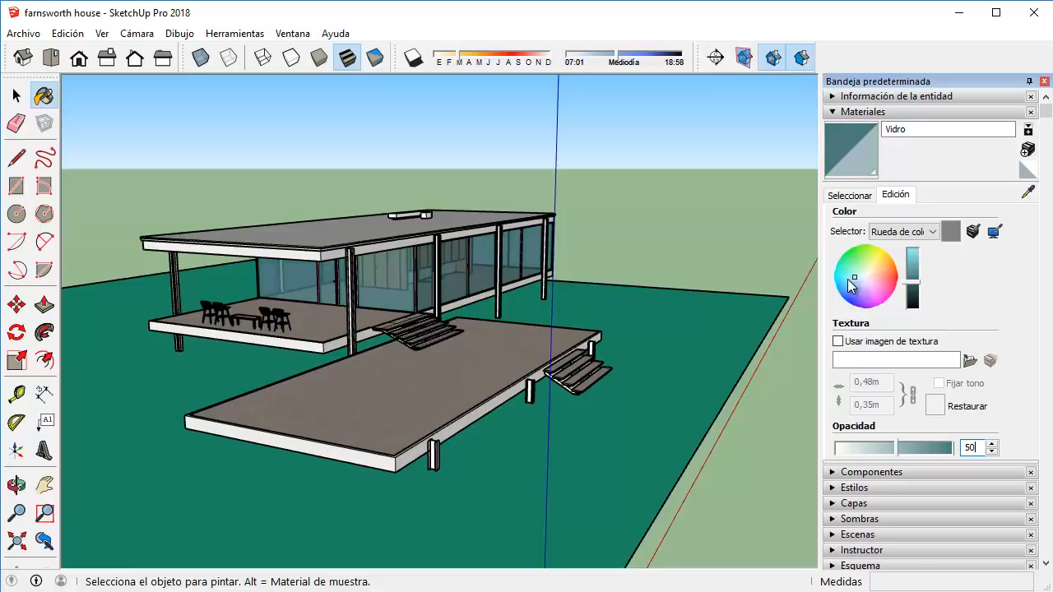
pyautogui.click(17, 96)
pyautogui.moveTo(484, 311); pyautogui.dragTo(592, 364, button='middle')
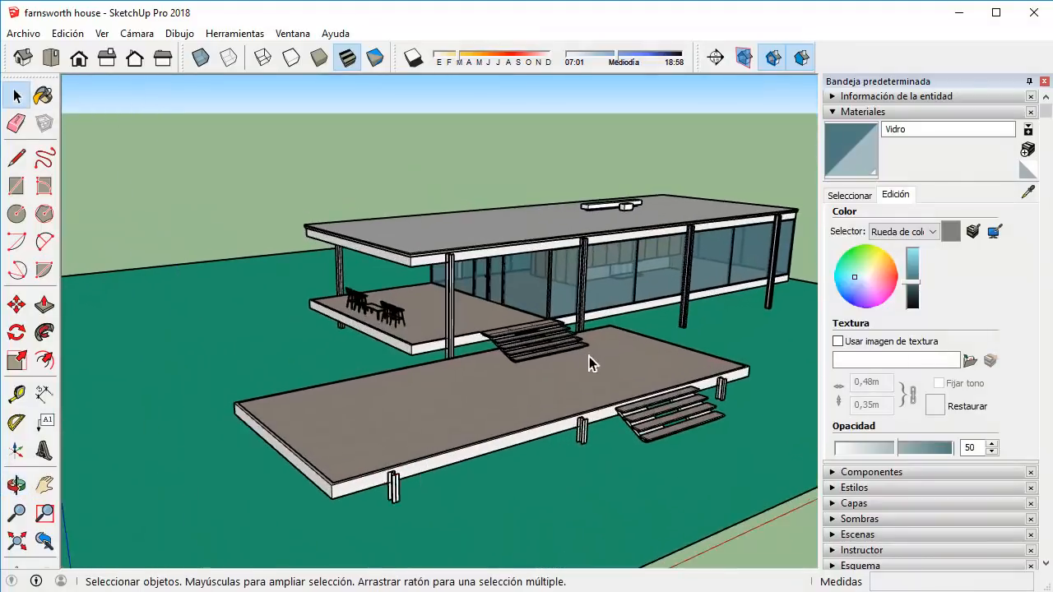
# Return to the model's material list and sample the Vidro glass from a facade pane facing the porch.
pyautogui.click(856, 198)
pyautogui.moveTo(675, 367); pyautogui.dragTo(758, 295, button='middle')
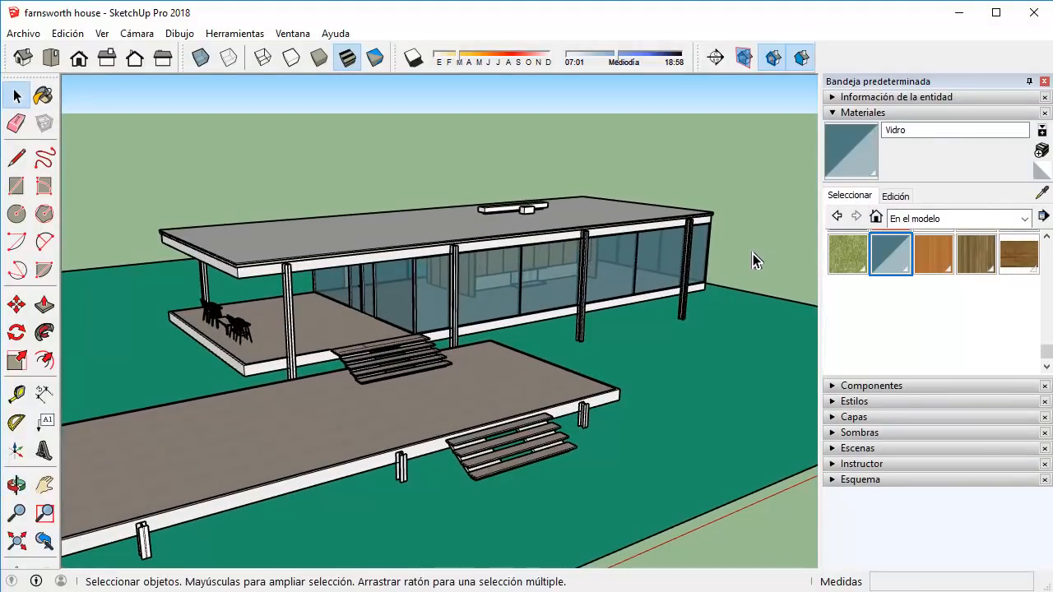
pyautogui.click(1042, 193)
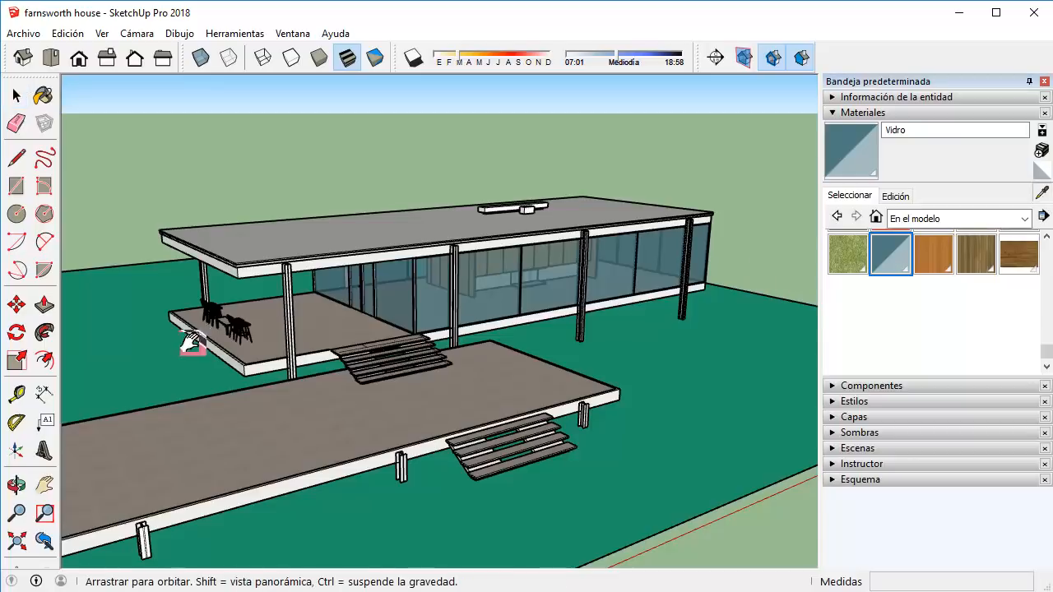
pyautogui.moveTo(195, 343); pyautogui.dragTo(494, 292, button='middle')
pyautogui.scroll(3, 494, 292)
pyautogui.scroll(2, 575, 271)
pyautogui.click(640, 256)
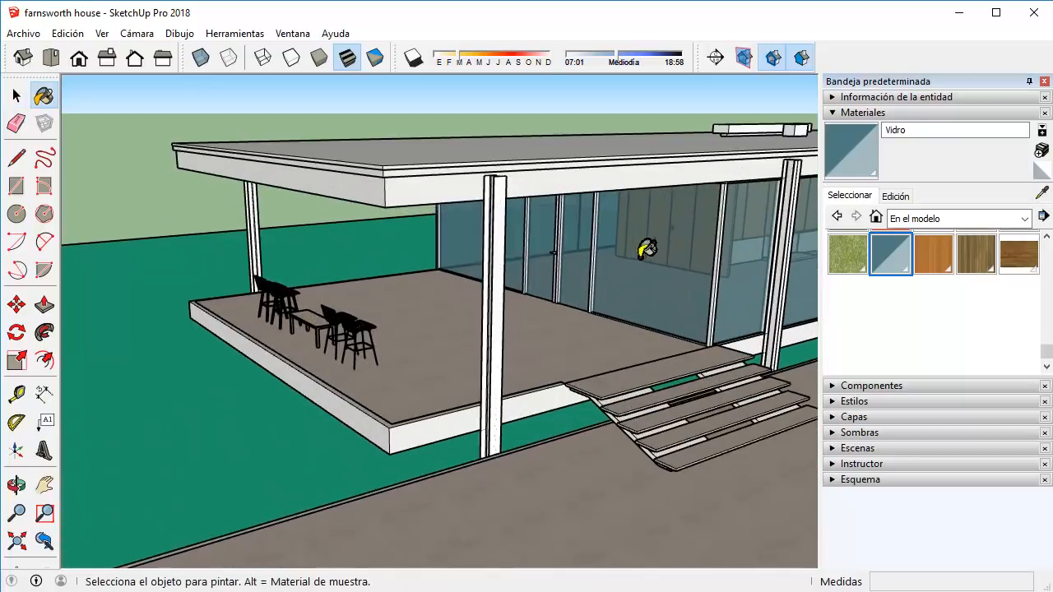
# Open the low table on the porch for editing and select its wooden top.
pyautogui.scroll(5, 340, 316)
pyautogui.scroll(6, 282, 301)
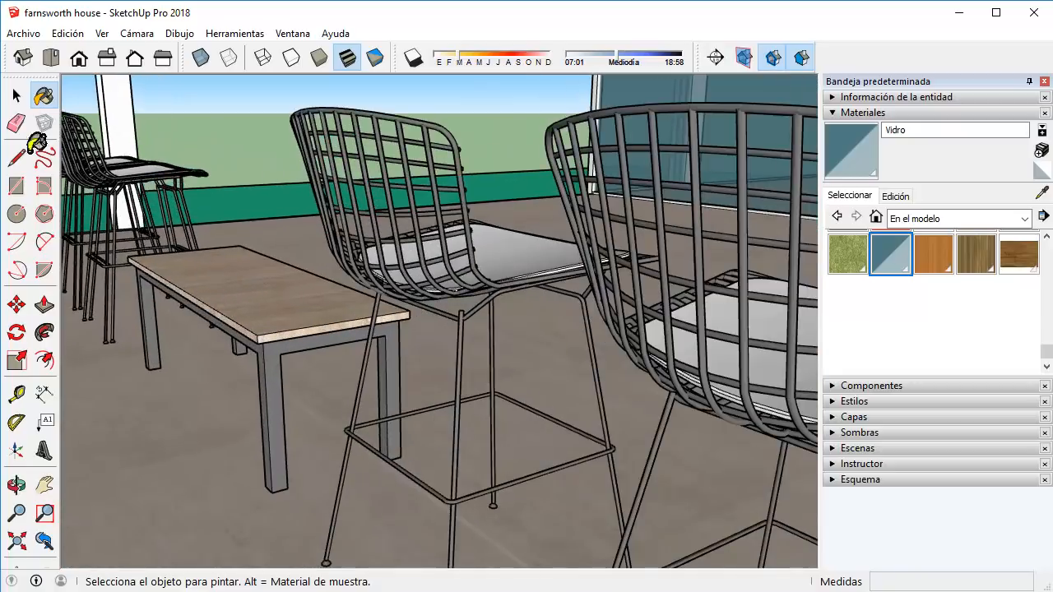
pyautogui.click(17, 95)
pyautogui.click(299, 312)
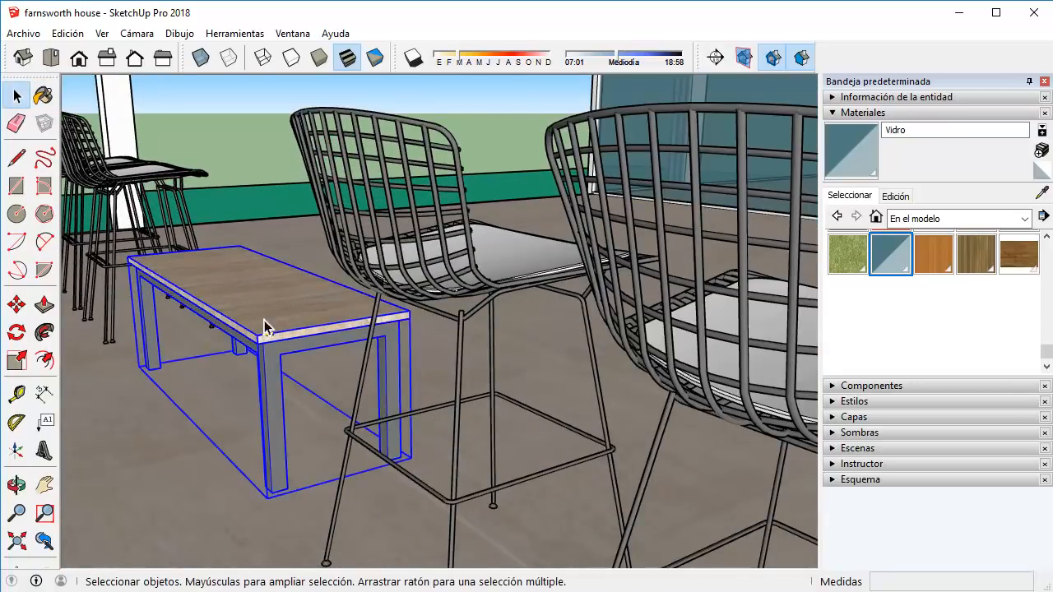
pyautogui.doubleClick(271, 292)
pyautogui.moveTo(251, 285); pyautogui.dragTo(244, 316, button='middle')
pyautogui.click(242, 315)
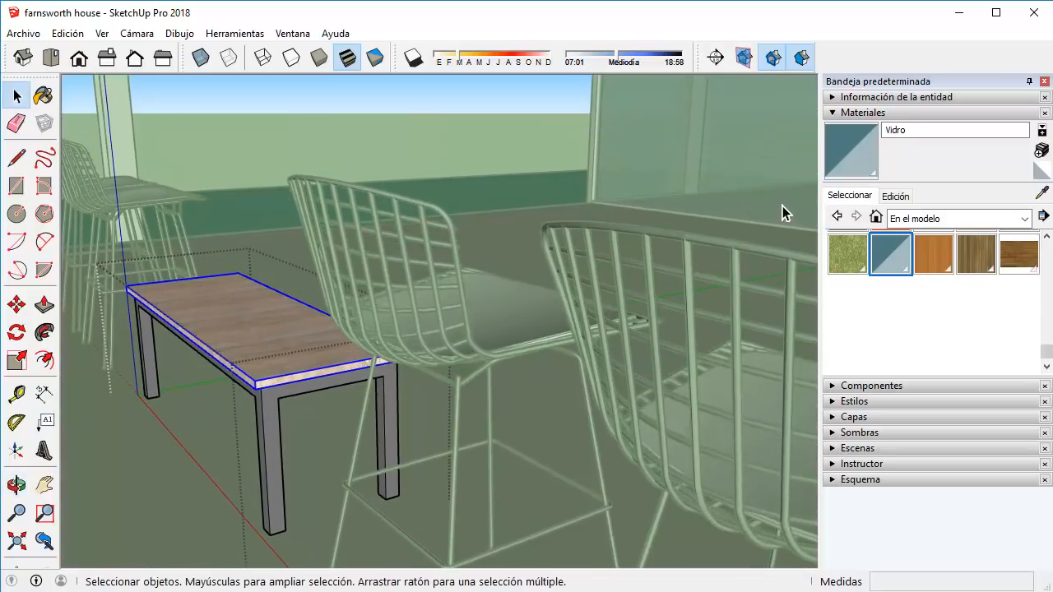
# Sample the facade's Vidro glass, paint the table top with it, and close the table group.
pyautogui.click(1040, 196)
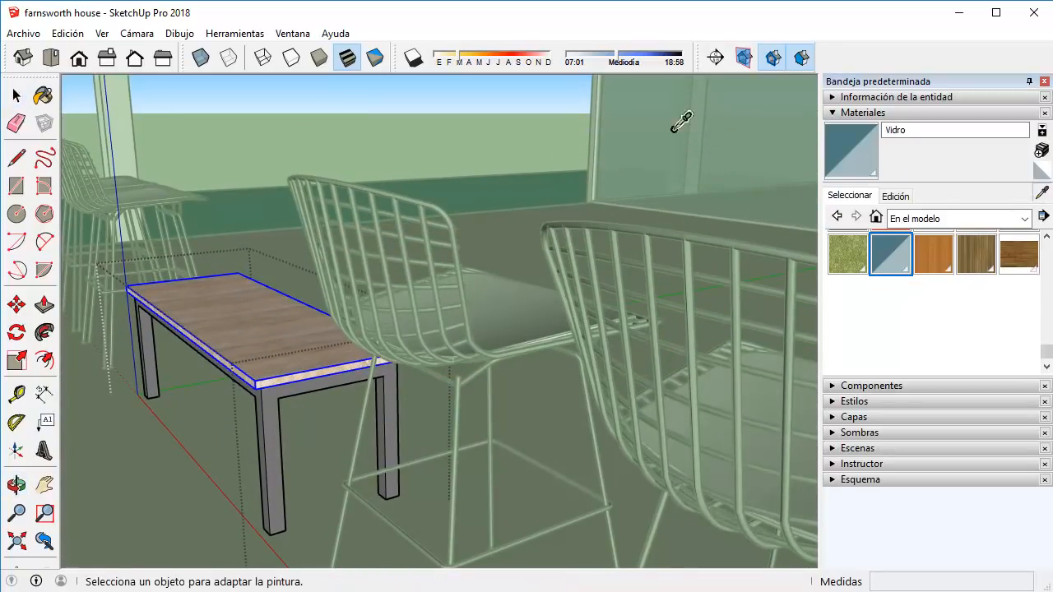
pyautogui.click(616, 134)
pyautogui.click(274, 306)
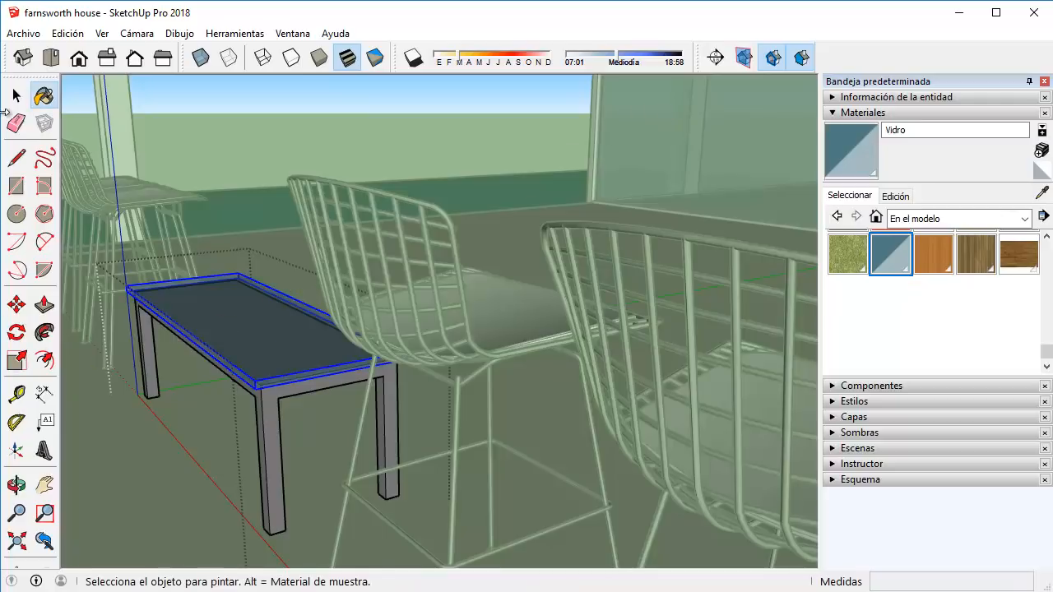
pyautogui.click(15, 99)
pyautogui.click(287, 136)
# Examine the glass table top against the facade panes from close up and from a distance.
pyautogui.scroll(-15, 376, 379)
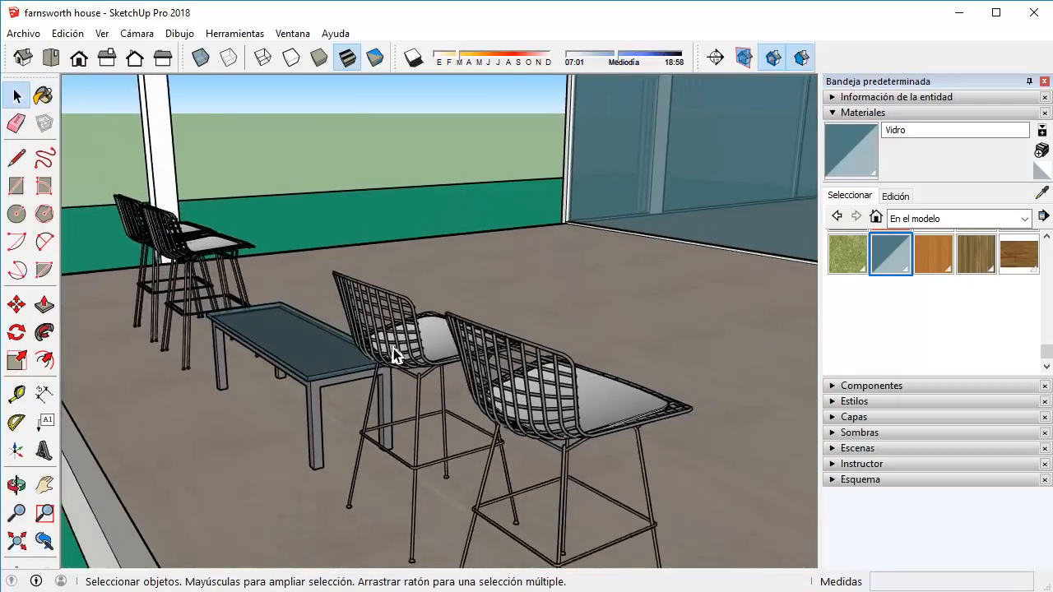
pyautogui.scroll(-10, 411, 343)
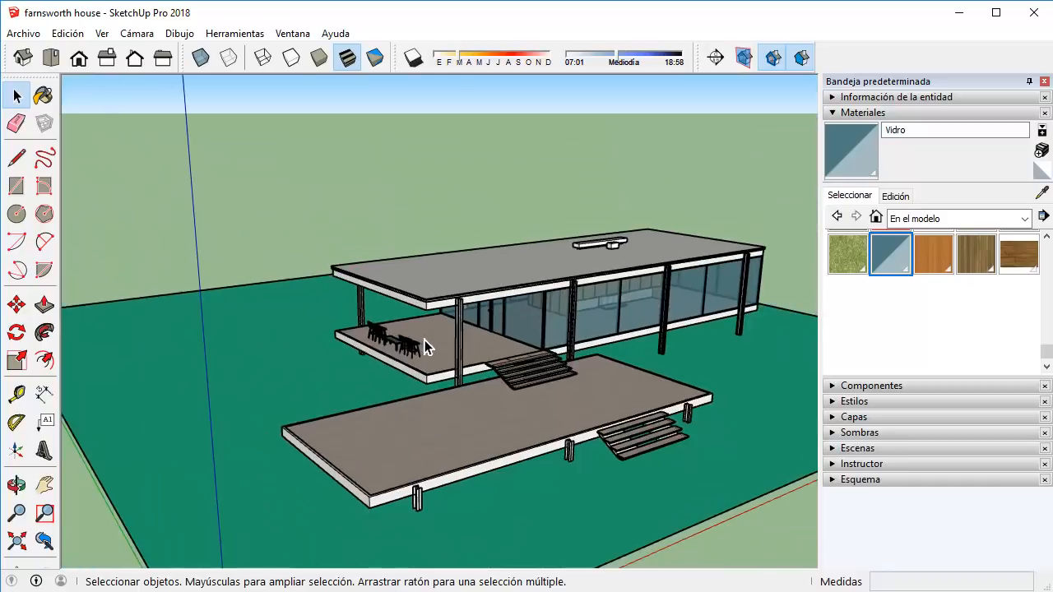
pyautogui.scroll(12, 395, 345)
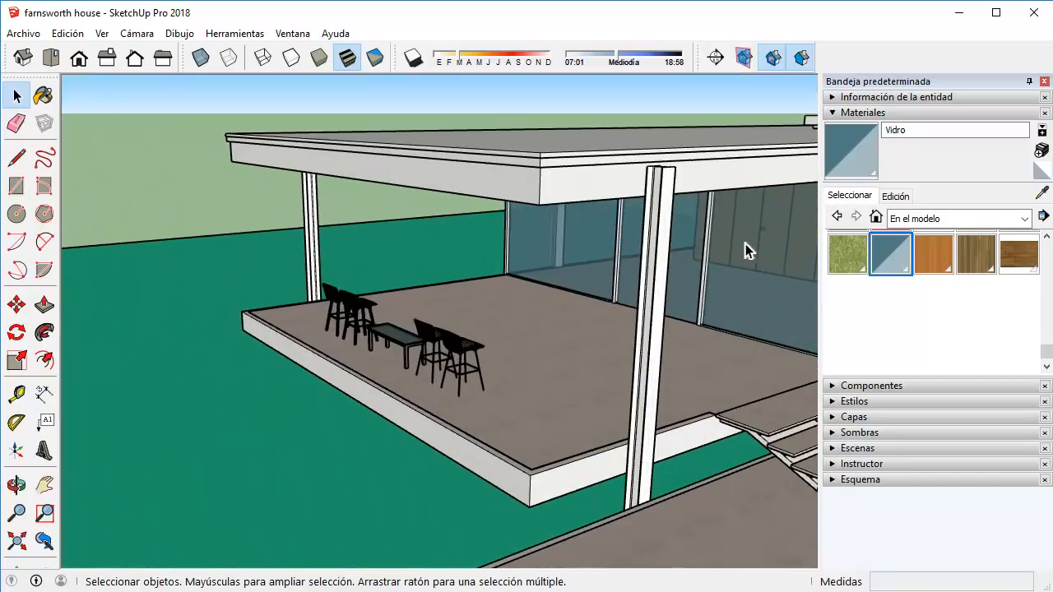
pyautogui.scroll(4, 746, 230)
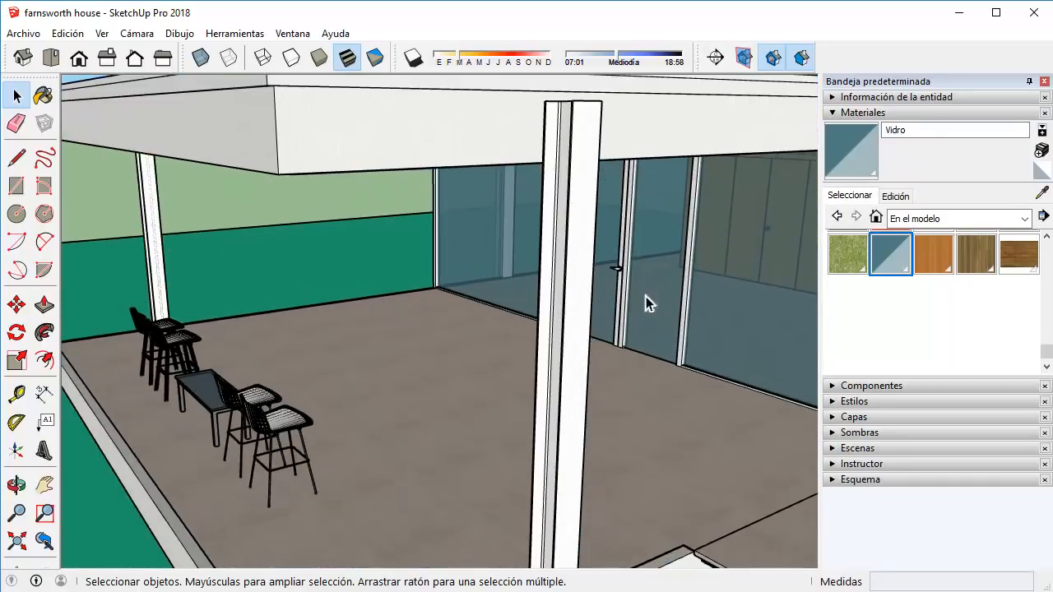
pyautogui.scroll(3, 209, 385)
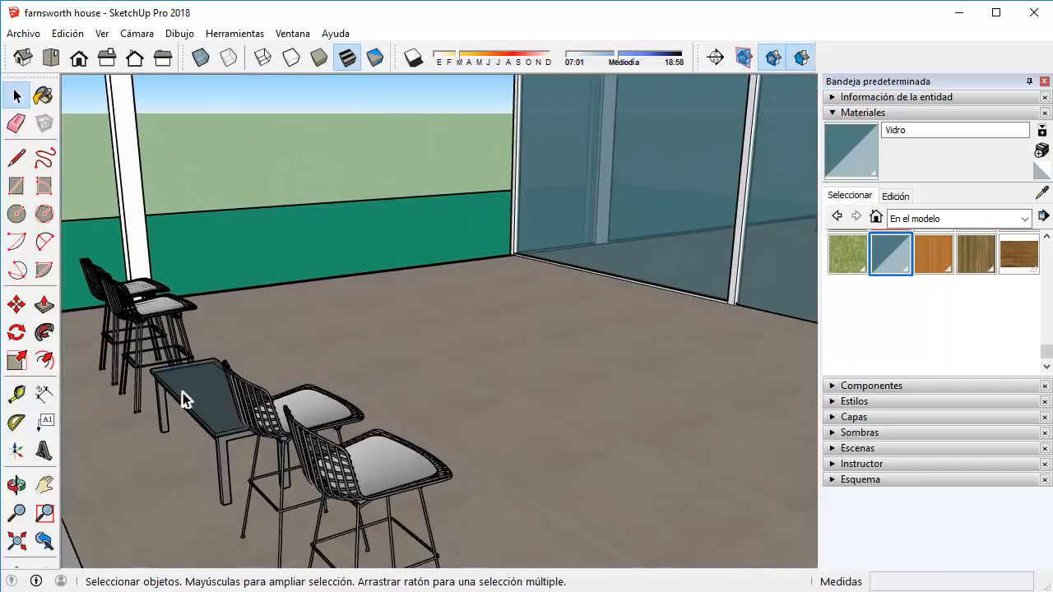
pyautogui.scroll(-8, 200, 392)
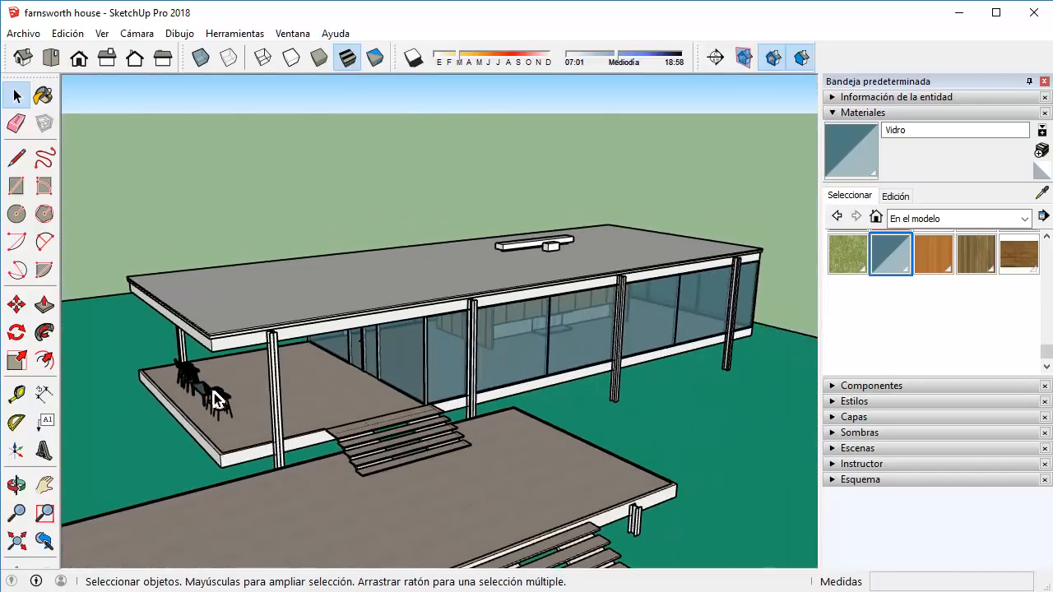
pyautogui.moveTo(250, 425); pyautogui.dragTo(334, 205, button='middle')
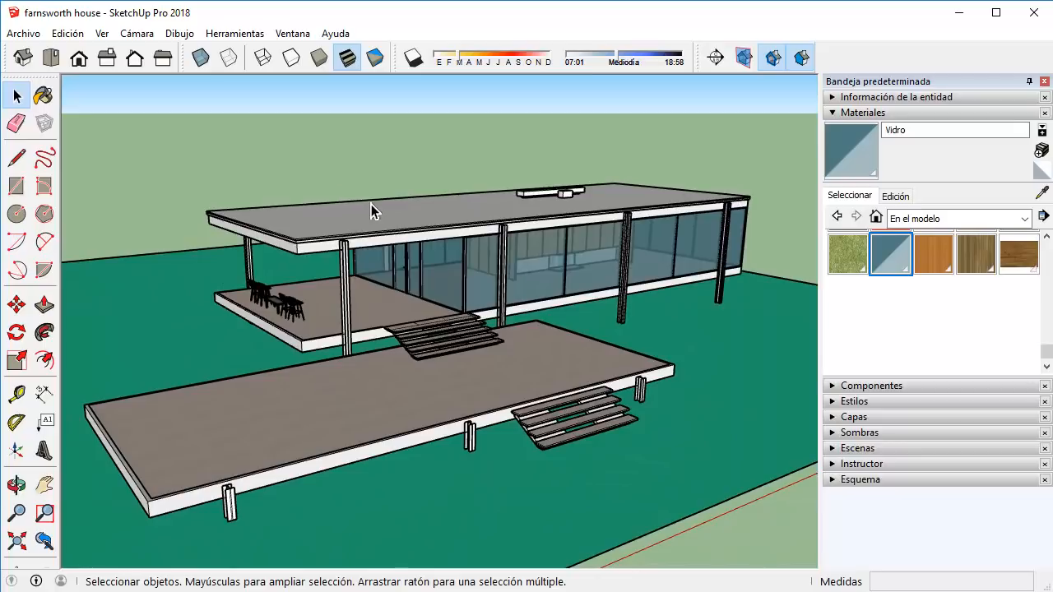
# Create a new material named Nuevo with opacity 100 and a bright red color.
pyautogui.scroll(5, 912, 296)
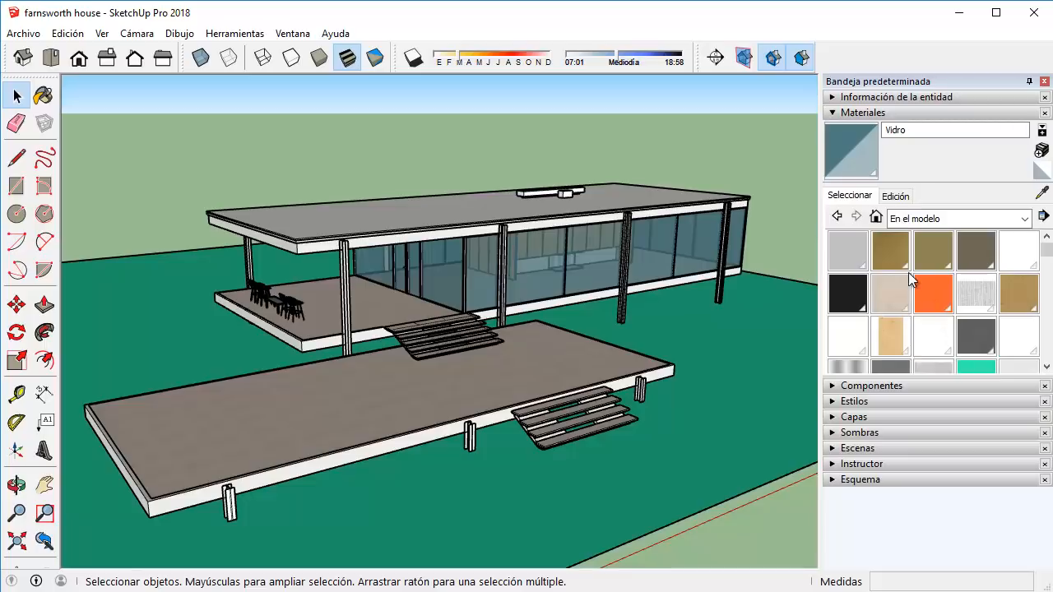
pyautogui.click(1042, 151)
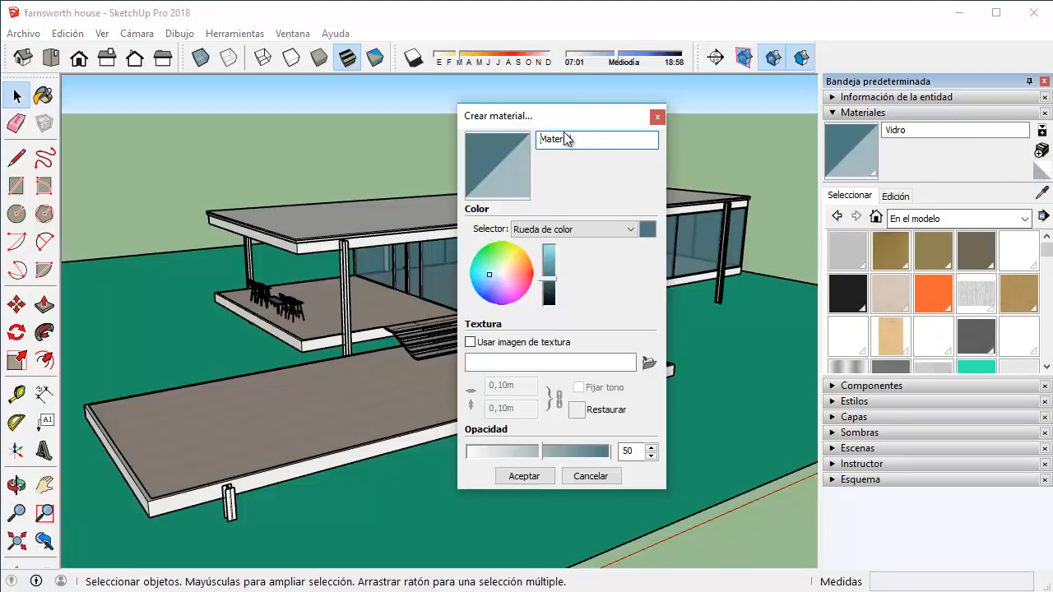
pyautogui.moveTo(584, 136); pyautogui.dragTo(495, 139)
pyautogui.write('Nuevo')
pyautogui.click(553, 452)
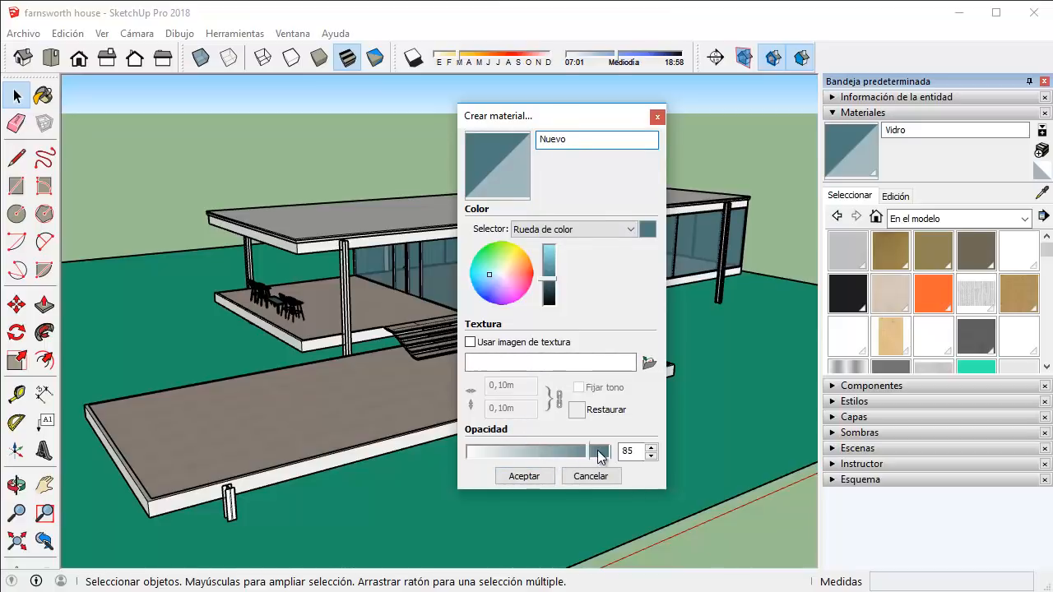
pyautogui.moveTo(599, 458); pyautogui.dragTo(622, 451)
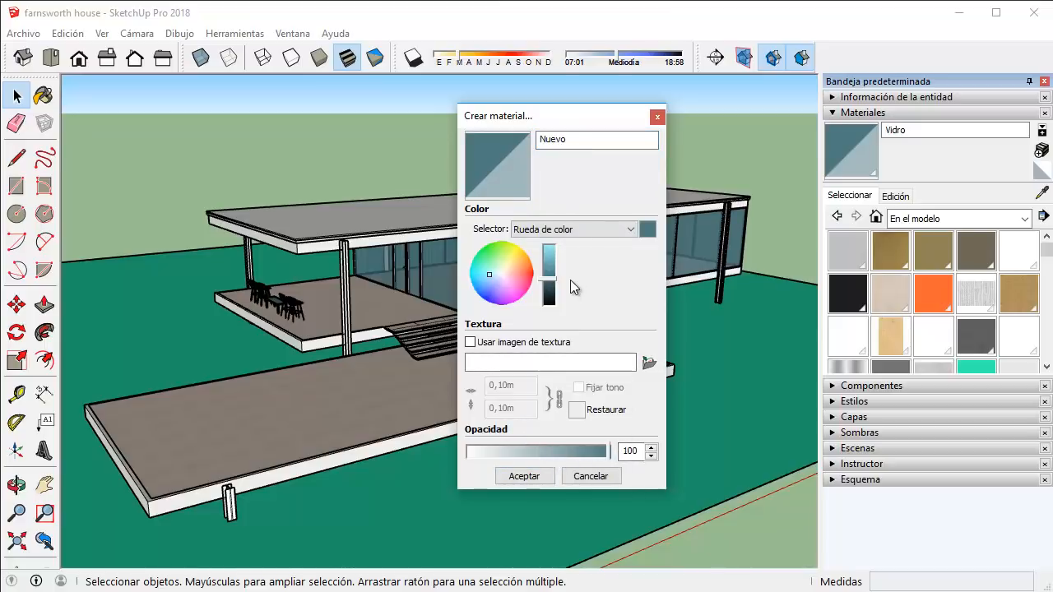
pyautogui.click(526, 270)
pyautogui.moveTo(549, 260); pyautogui.dragTo(555, 235)
pyautogui.moveTo(524, 273); pyautogui.dragTo(542, 272)
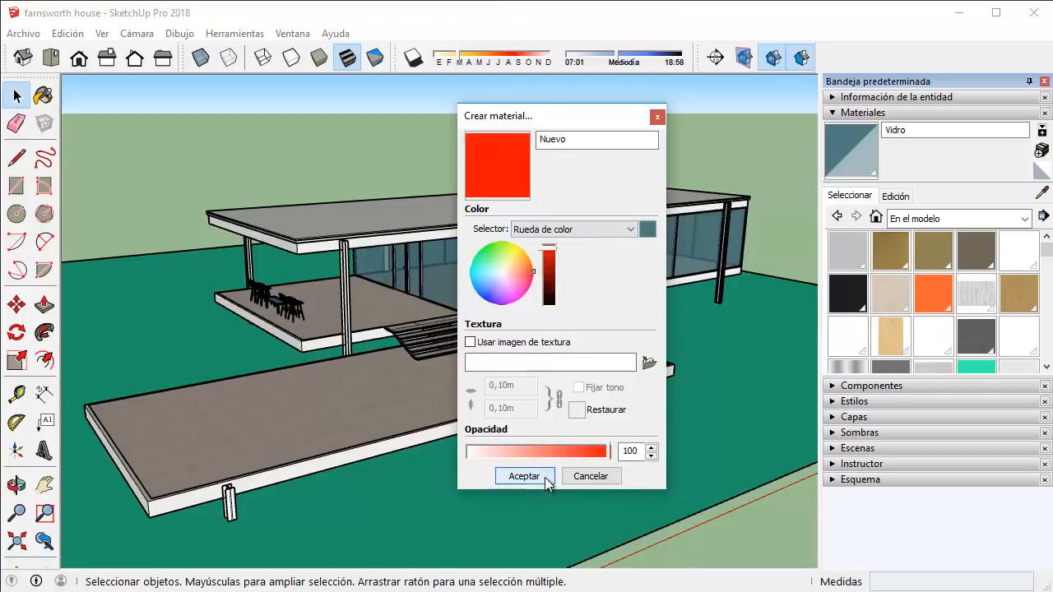
pyautogui.click(518, 476)
# Paint the four front columns of the house with the red Nuevo material.
pyautogui.scroll(-3, 971, 294)
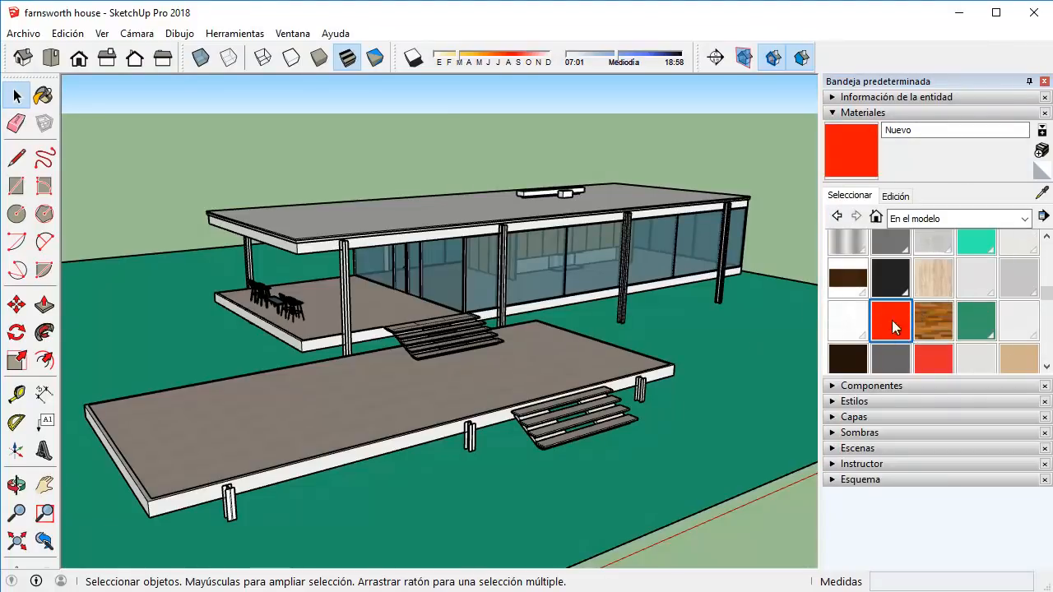
pyautogui.click(895, 327)
pyautogui.scroll(2, 451, 204)
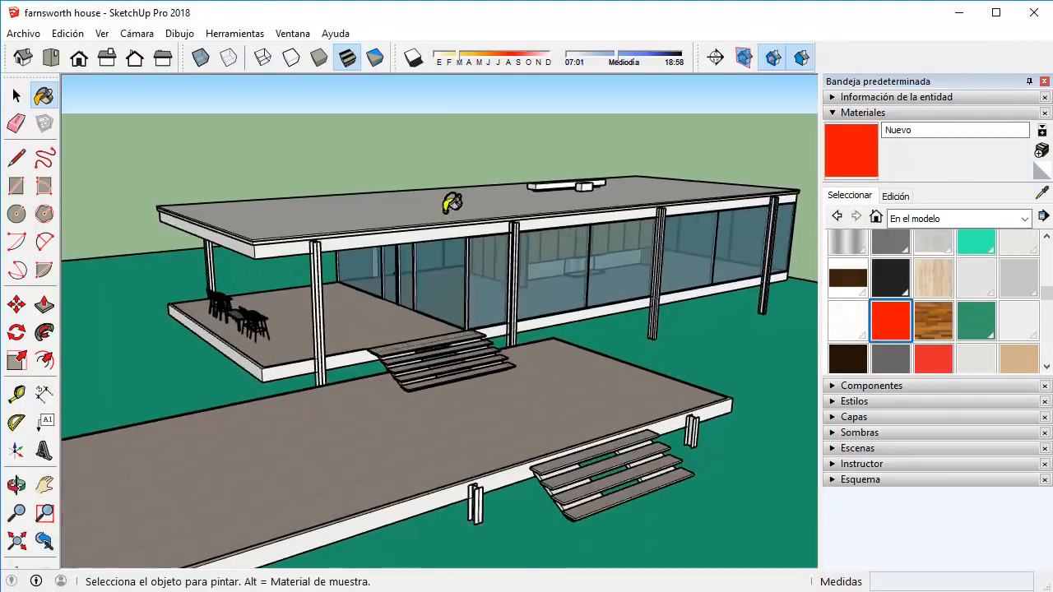
pyautogui.scroll(3, 370, 215)
pyautogui.click(306, 271)
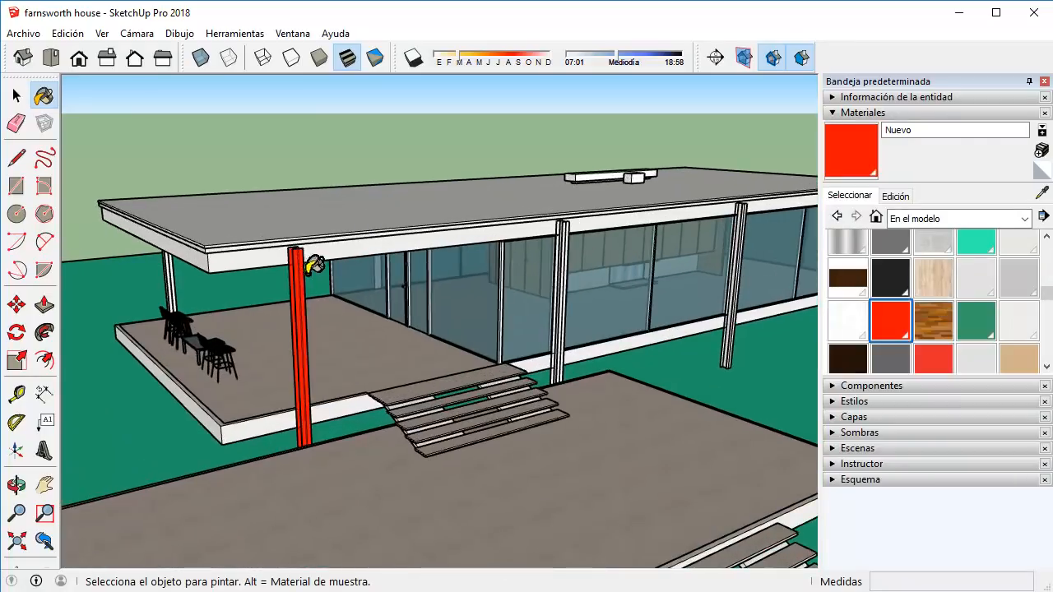
pyautogui.click(562, 238)
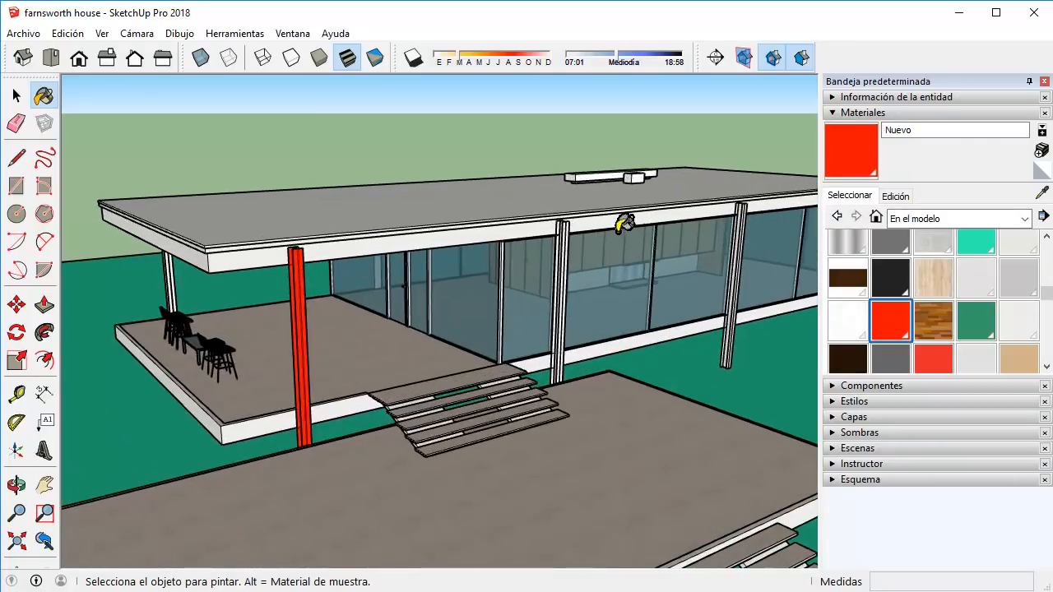
pyautogui.click(739, 211)
pyautogui.keyDown('shift'); pyautogui.moveTo(739, 211); pyautogui.dragTo(587, 235, button='middle'); pyautogui.keyUp('shift')
pyautogui.click(723, 232)
pyautogui.scroll(-2, 724, 230)
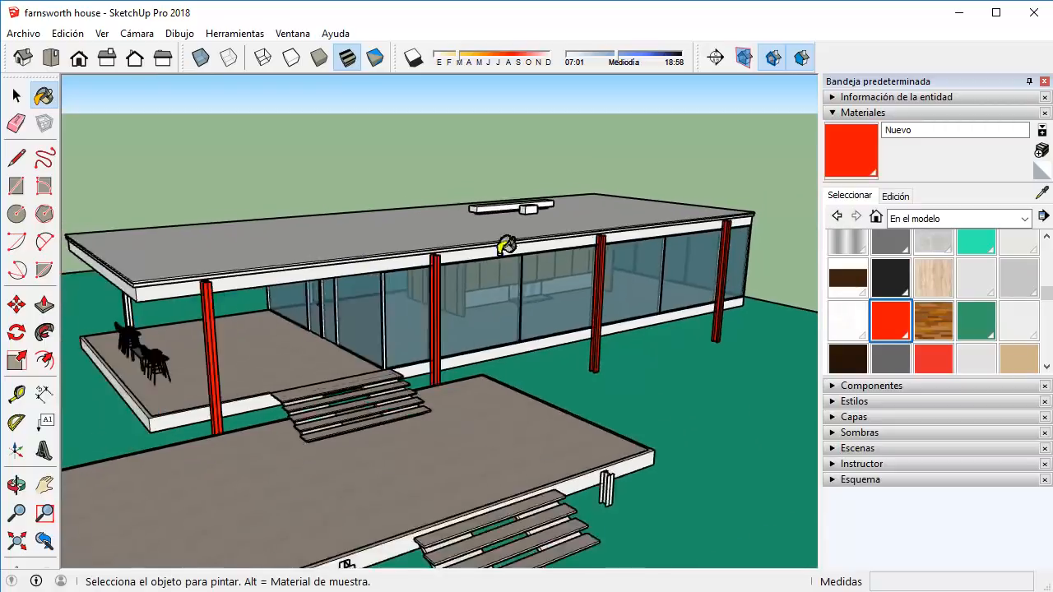
pyautogui.scroll(-2, 506, 245)
# Undo the painting of the columns and the creation of the Nuevo material, and close the table group.
pyautogui.click(17, 95)
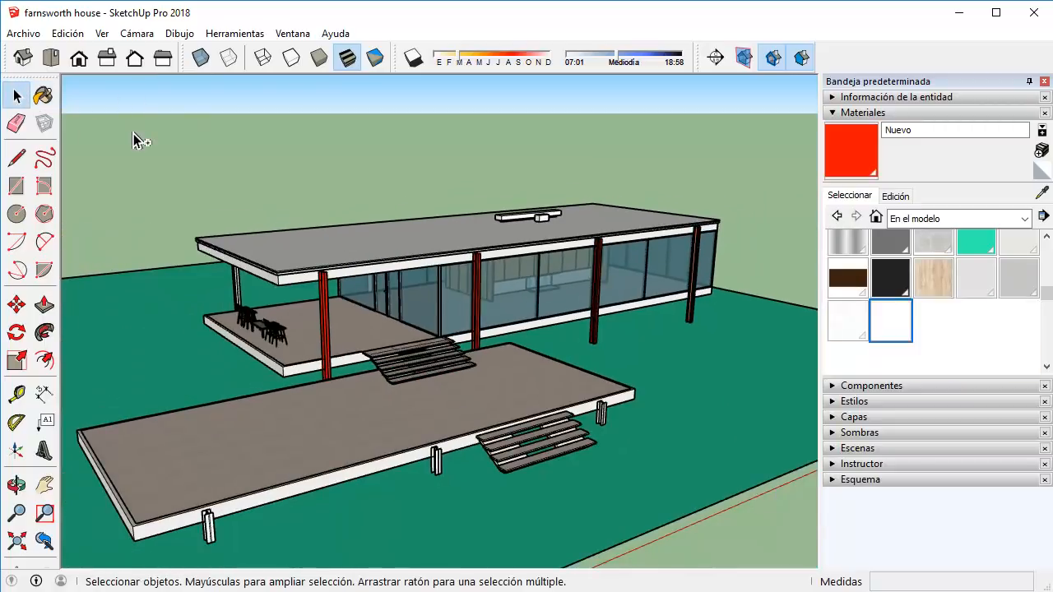
pyautogui.doubleClick(258, 326)
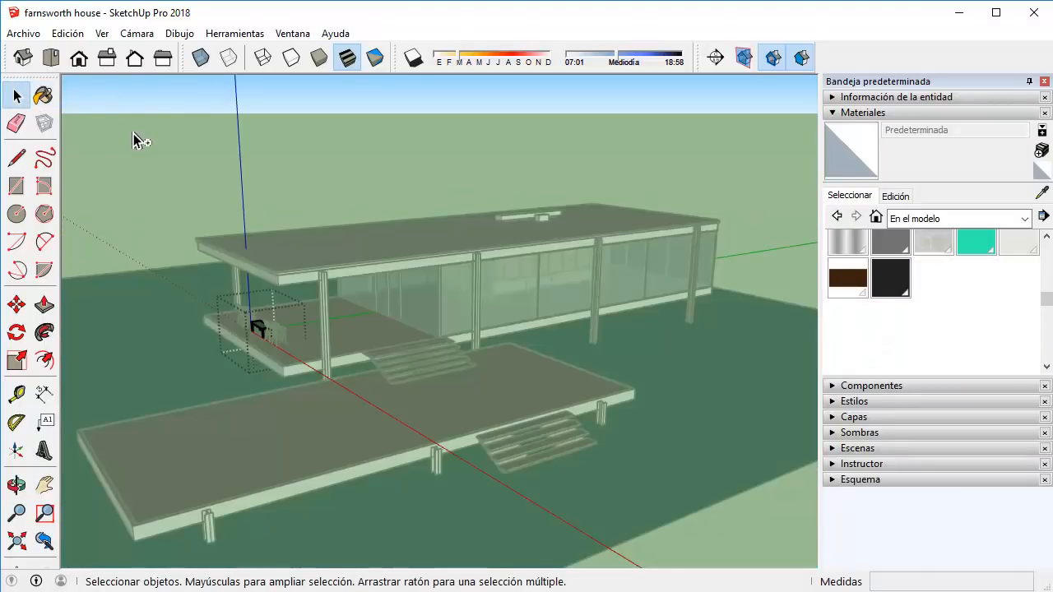
pyautogui.click(134, 134)
# Paint the ground around the house with the Vegetation_Grass1 material and leave the paint tool.
pyautogui.scroll(-3, 911, 278)
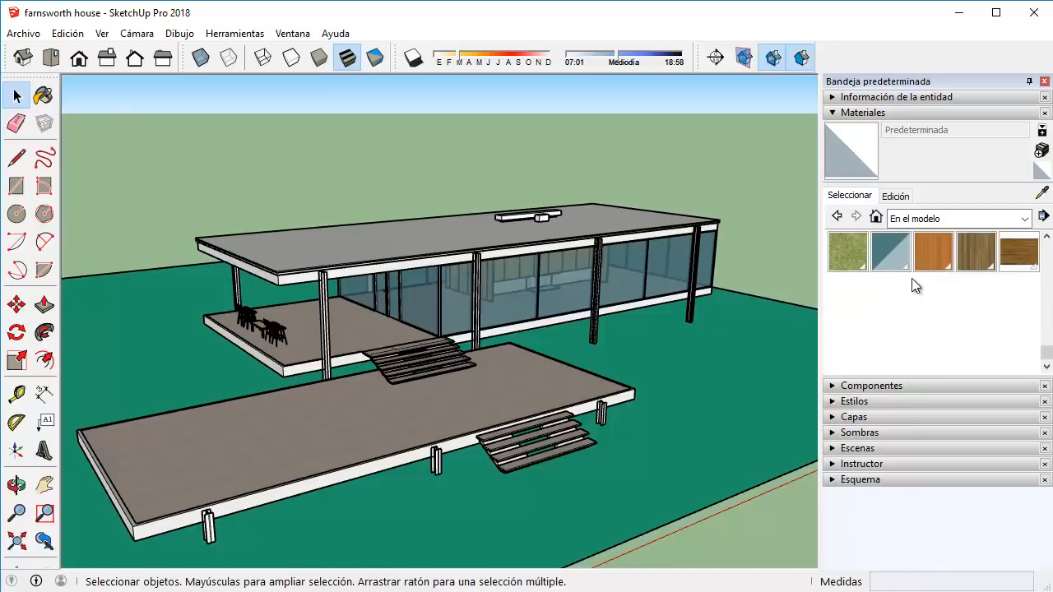
pyautogui.click(856, 342)
pyautogui.click(657, 333)
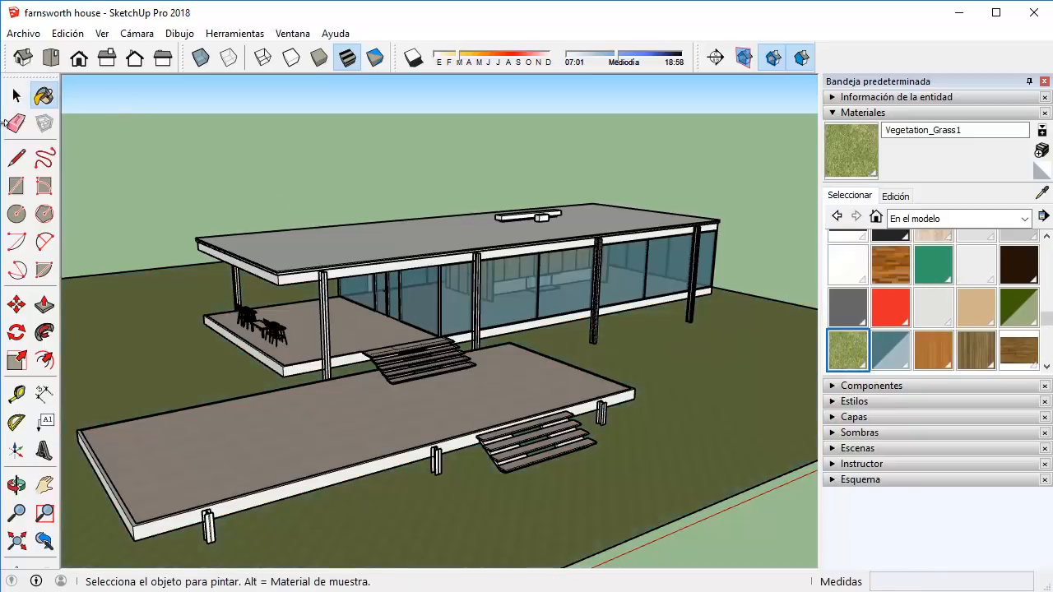
pyautogui.click(16, 96)
# Open the Vegetation_Grass1 material for editing, enlarge its settings down to the opacity, and set the texture width to 2 m.
pyautogui.scroll(-1, 478, 205)
pyautogui.scroll(-2, 477, 206)
pyautogui.moveTo(478, 206); pyautogui.dragTo(578, 171, button='middle')
pyautogui.scroll(1, 571, 233)
pyautogui.scroll(1, 571, 233)
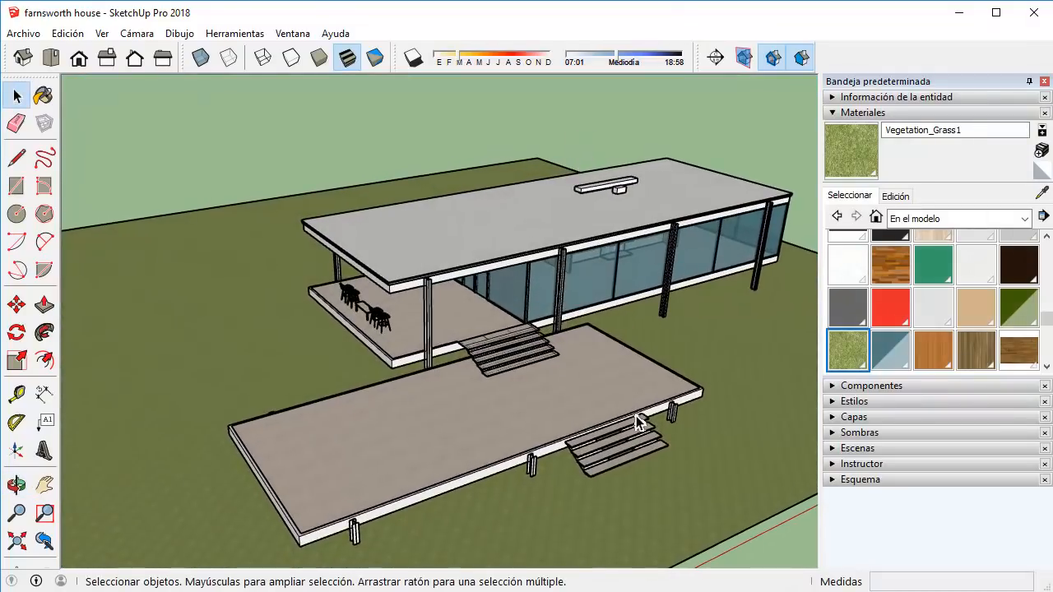
pyautogui.moveTo(634, 423); pyautogui.dragTo(628, 376, button='middle')
pyautogui.scroll(4, 627, 376)
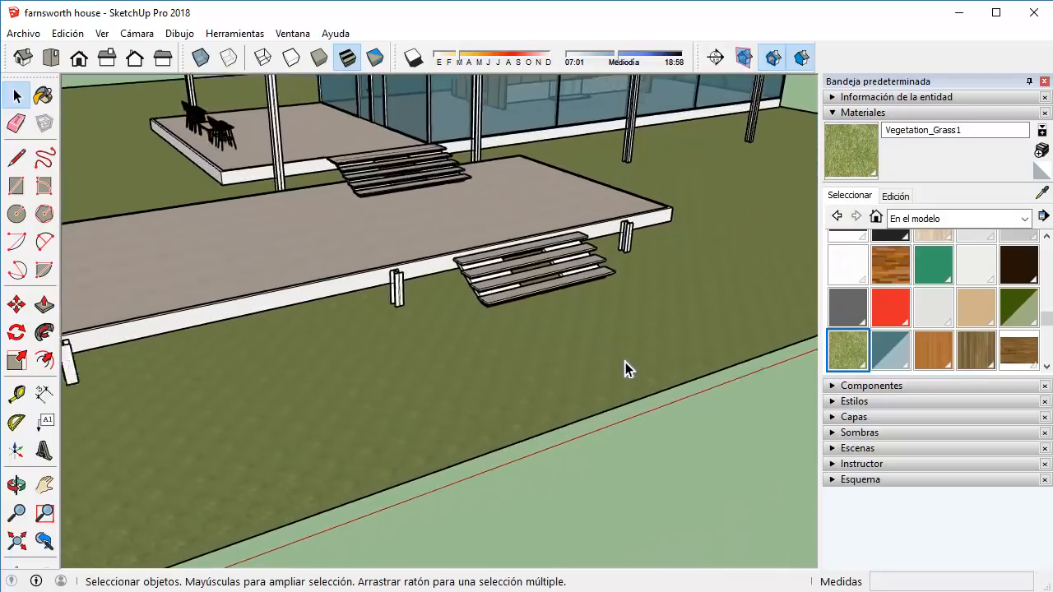
pyautogui.scroll(2, 625, 368)
pyautogui.doubleClick(848, 349)
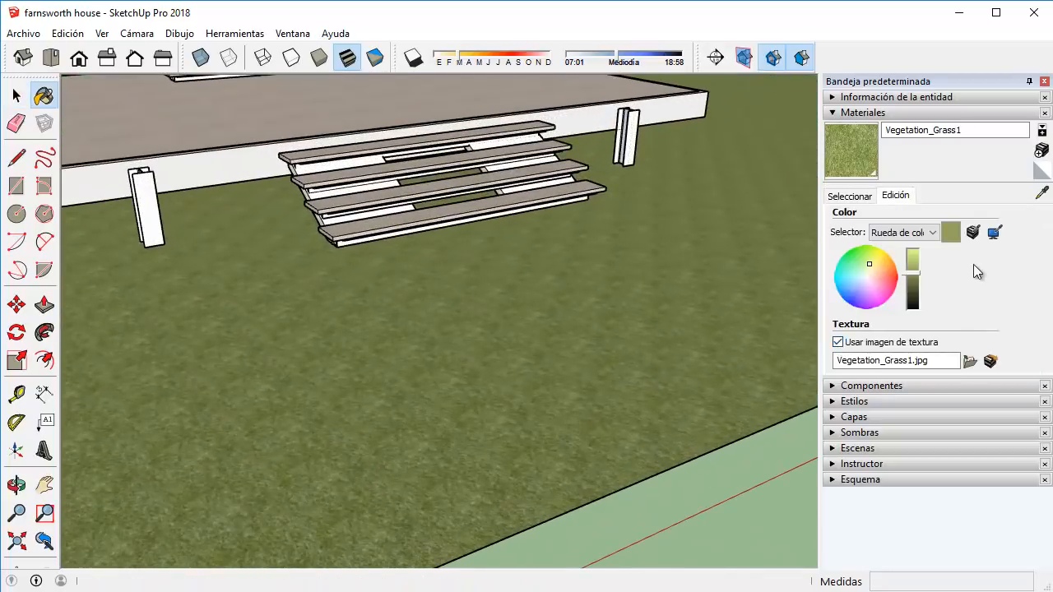
pyautogui.moveTo(1004, 376); pyautogui.dragTo(1007, 459)
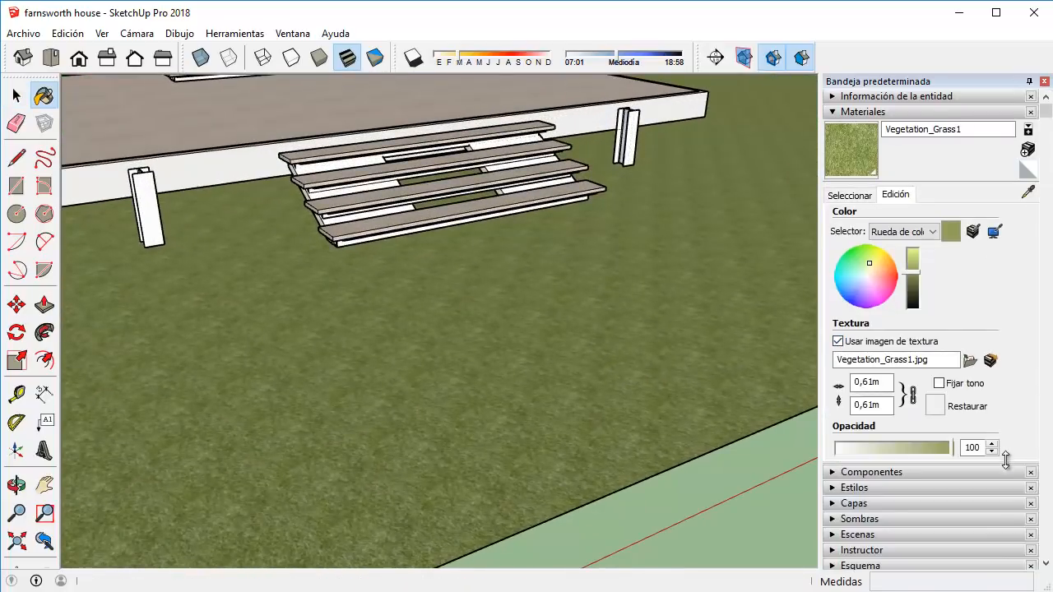
pyautogui.scroll(-1, 1033, 312)
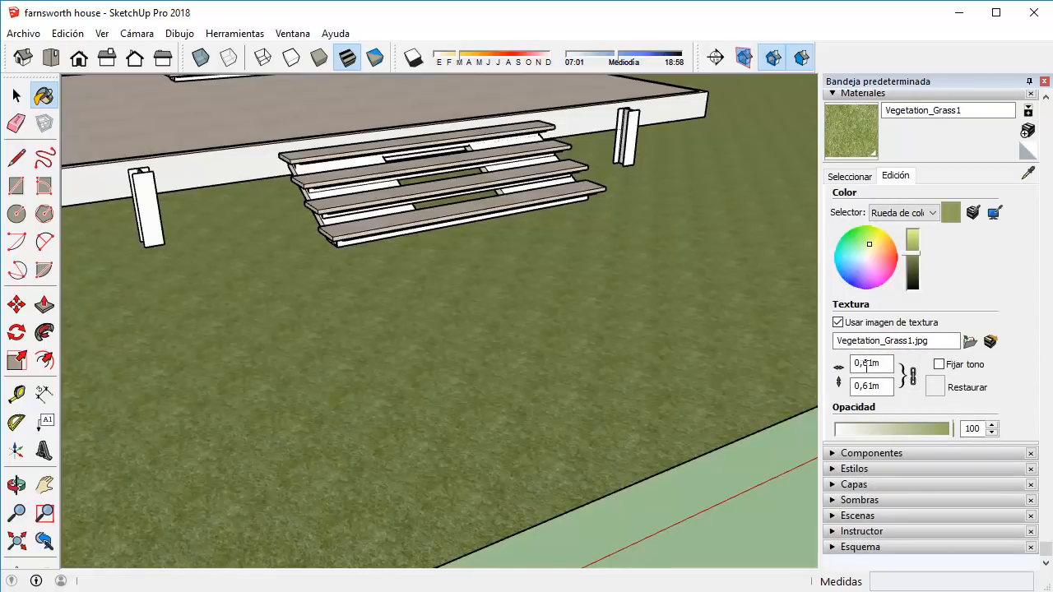
pyautogui.moveTo(877, 365); pyautogui.dragTo(829, 356)
pyautogui.write('2')
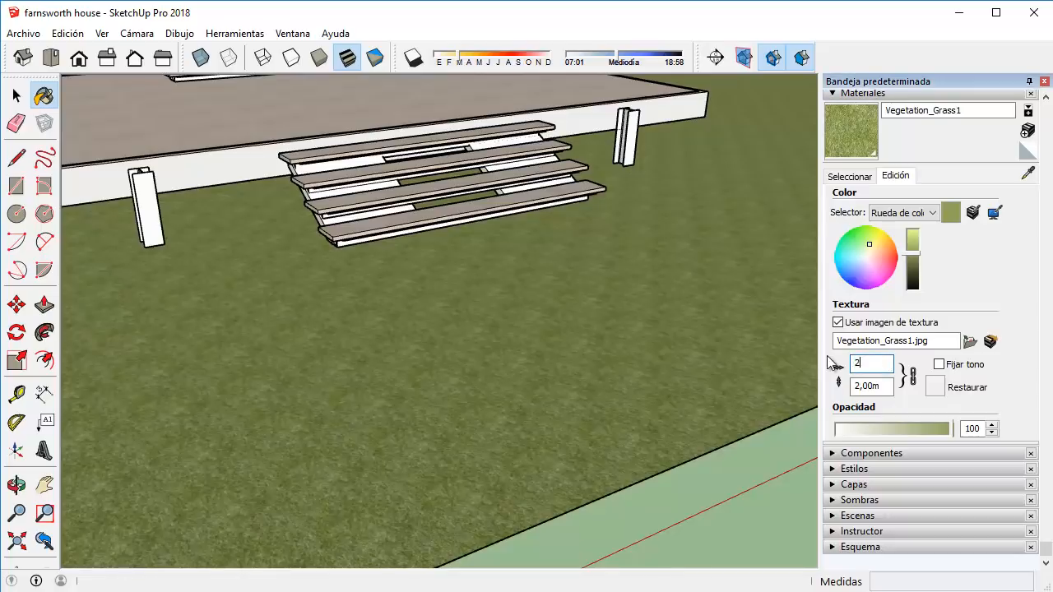
# Set the Vegetation_Grass1 texture width to 5 m, leave the paint tool and inspect the grass up close.
pyautogui.scroll(-10, 635, 325)
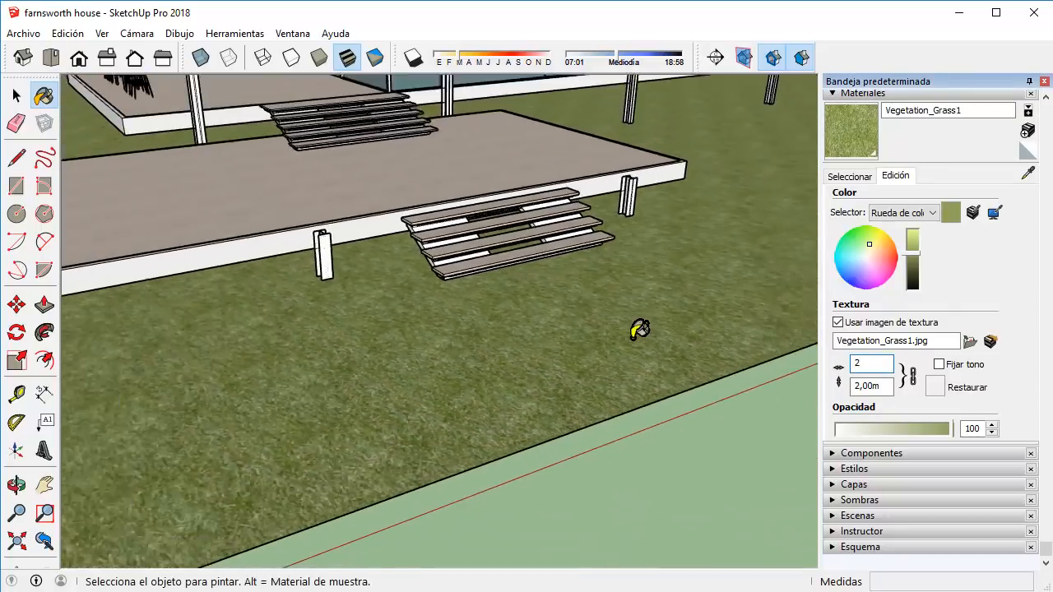
pyautogui.scroll(6, 437, 365)
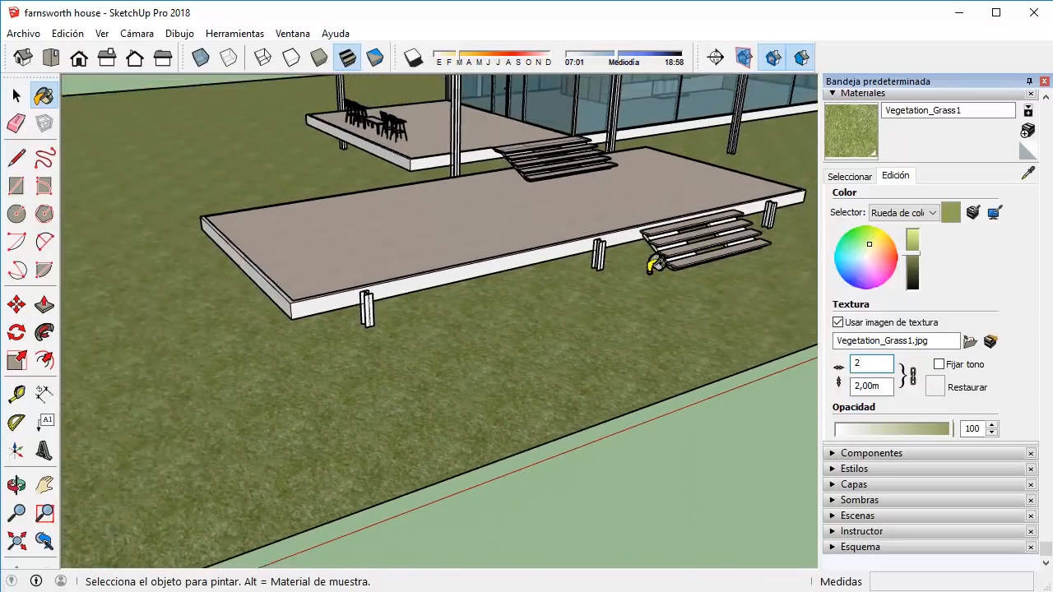
pyautogui.scroll(-1, 650, 269)
pyautogui.keyDown('shift'); pyautogui.moveTo(592, 304); pyautogui.dragTo(353, 444, button='middle'); pyautogui.keyUp('shift')
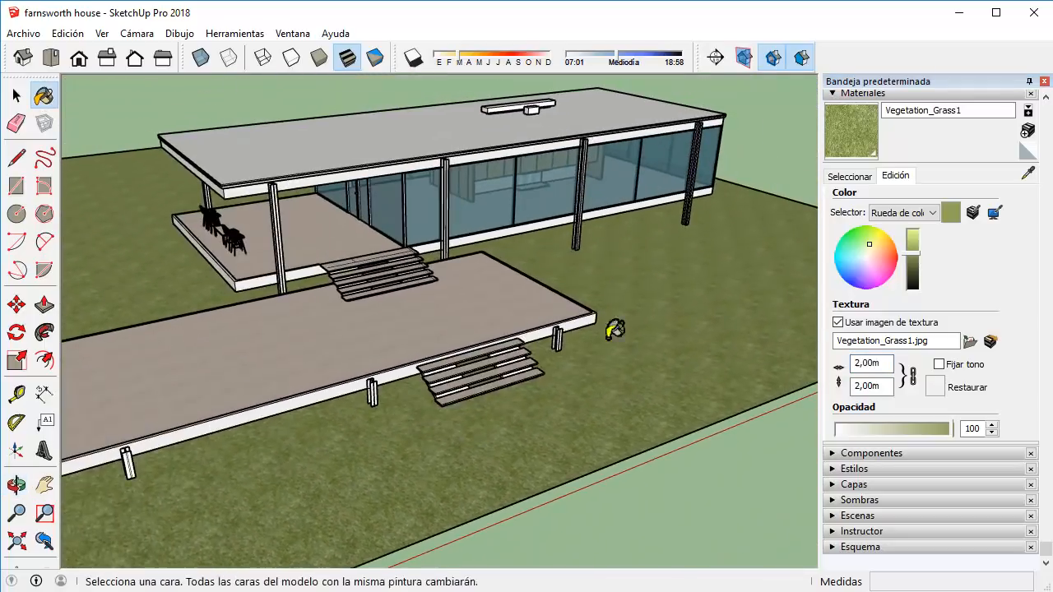
pyautogui.click(874, 362)
pyautogui.doubleClick(873, 361)
pyautogui.write('5')
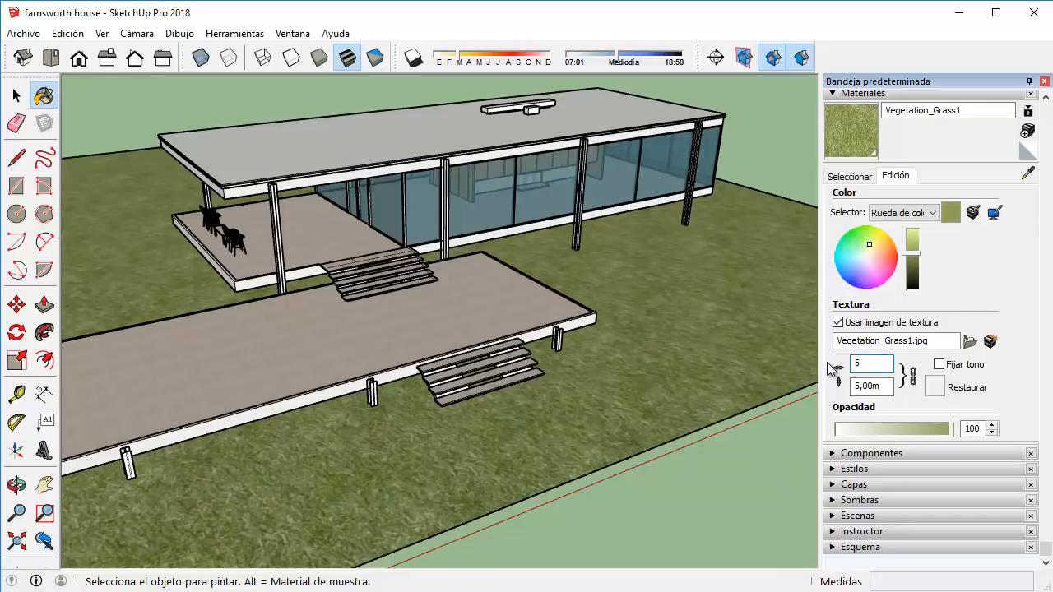
pyautogui.scroll(-1, 474, 309)
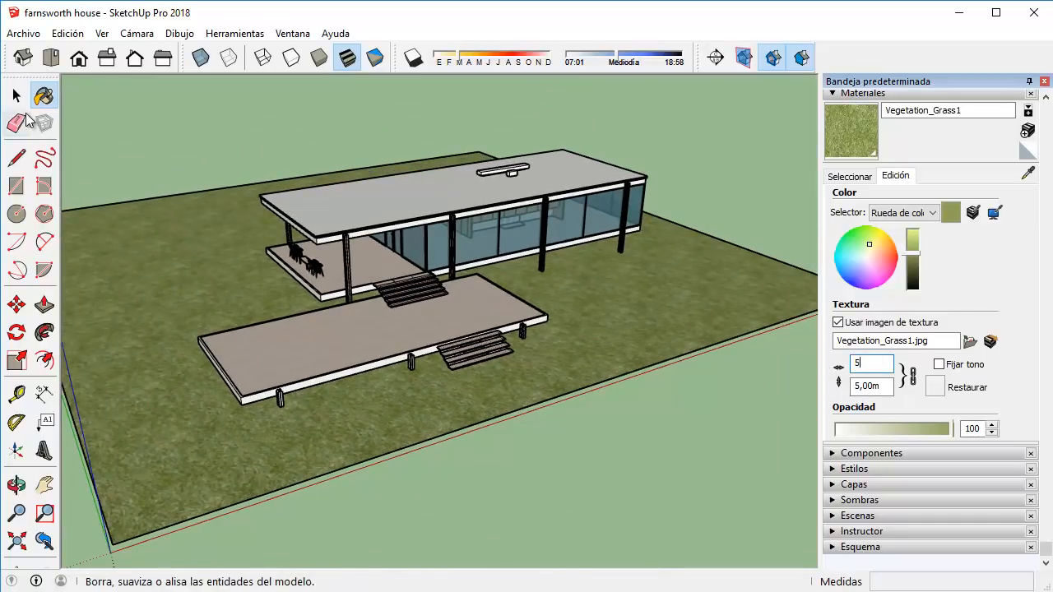
pyautogui.click(16, 96)
pyautogui.scroll(1, 657, 379)
pyautogui.scroll(4, 644, 344)
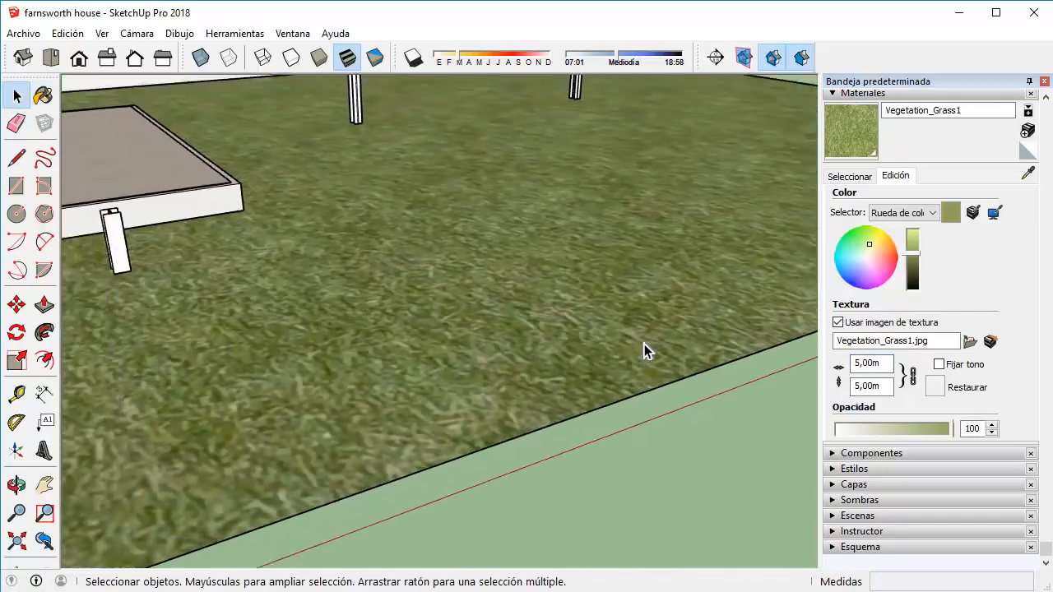
# Set the Vegetation_Grass1 texture width back to 2 m and check the grass around the whole house.
pyautogui.scroll(-3, 650, 345)
pyautogui.doubleClick(867, 363)
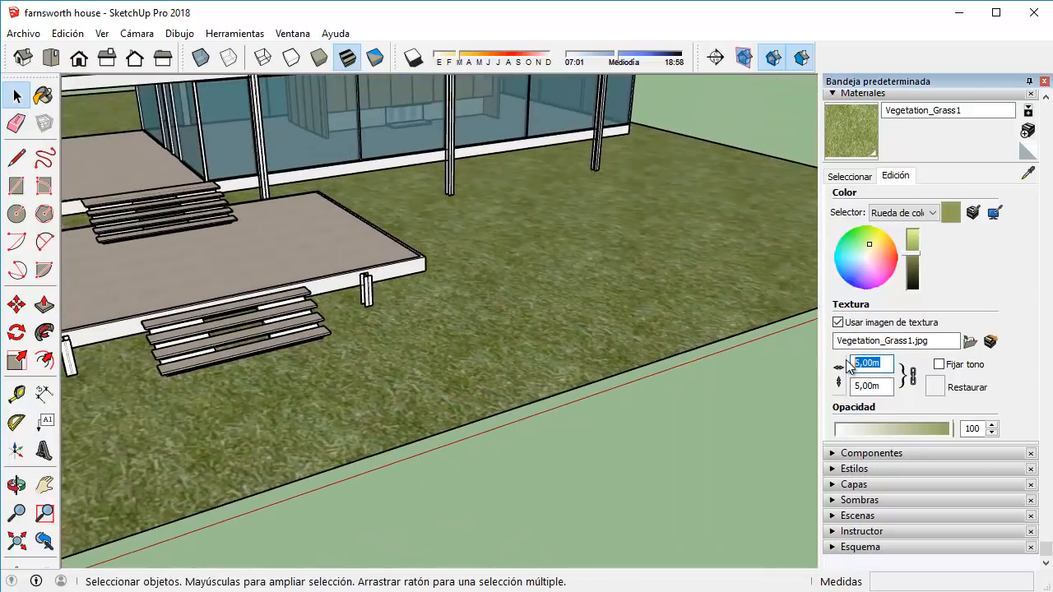
pyautogui.write('2')
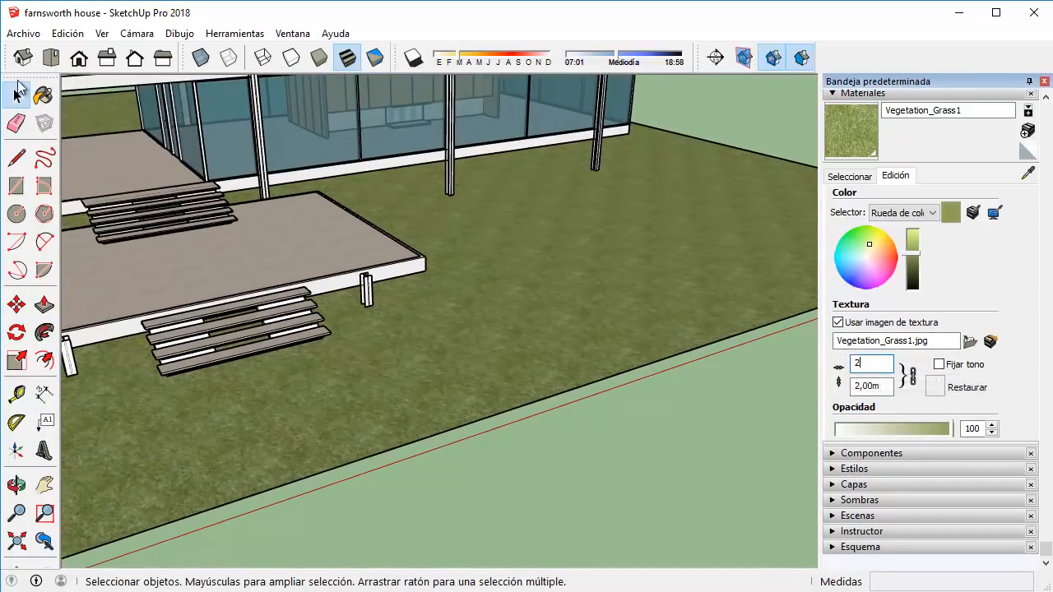
pyautogui.click(737, 110)
pyautogui.scroll(-3, 625, 211)
pyautogui.moveTo(625, 211); pyautogui.dragTo(740, 280, button='middle')
# Unlink the grass texture's width from its height and try widths of 5 m and 10 m.
pyautogui.doubleClick(859, 382)
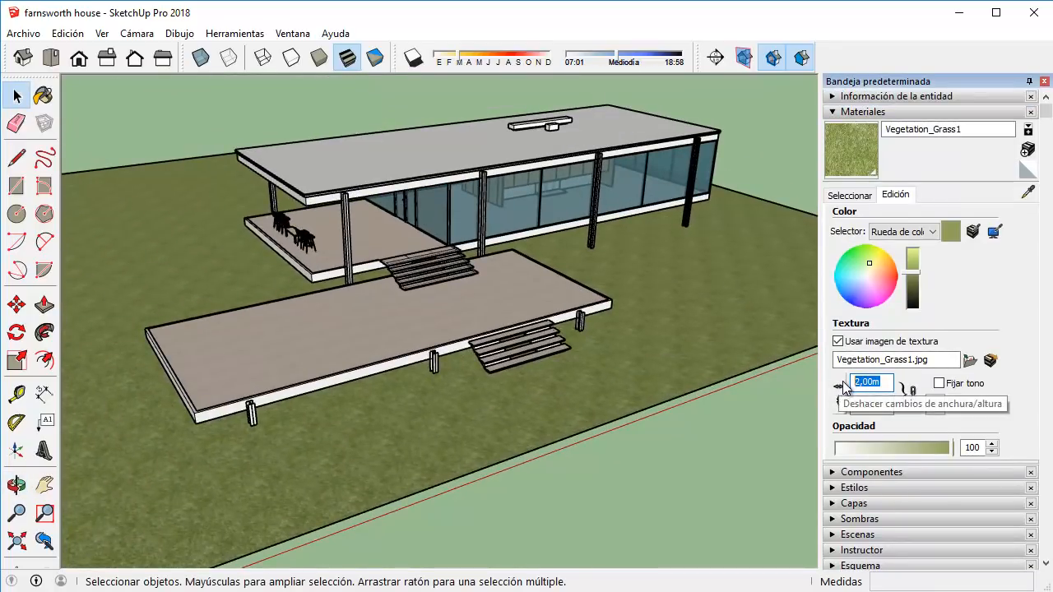
pyautogui.click(913, 400)
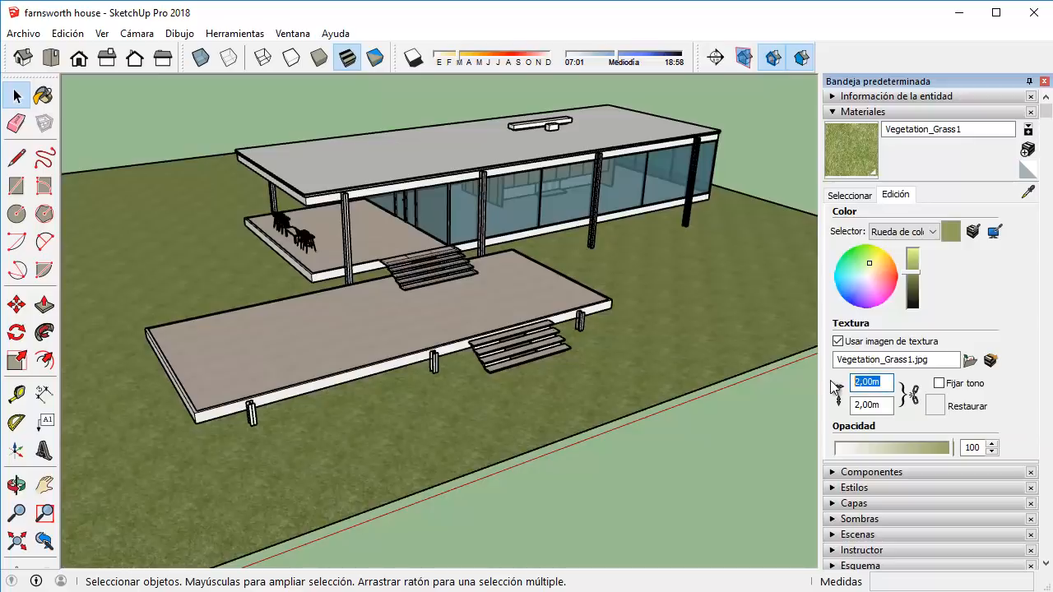
pyautogui.write('5')
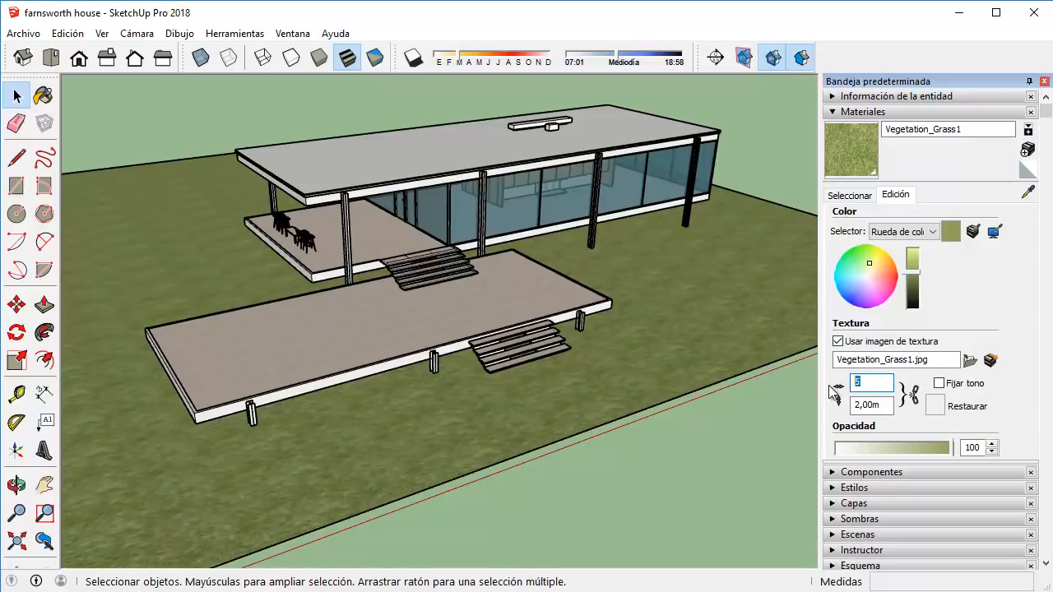
pyautogui.write('10')
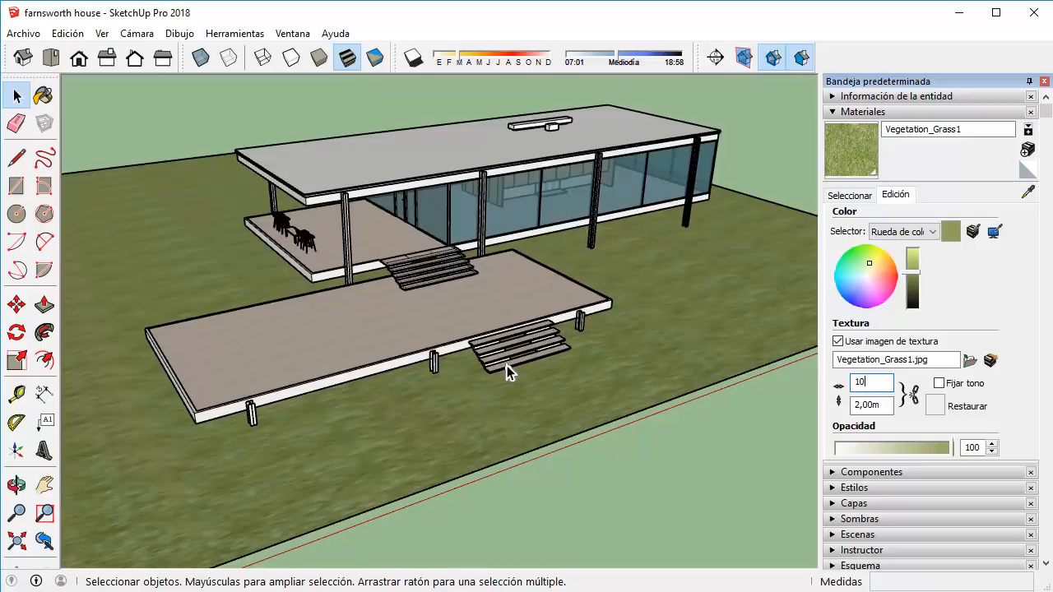
# Return the grass texture's width to 2 m and link width and height again.
pyautogui.press('BackSpace')
pyautogui.press('BackSpace')
pyautogui.write('2')
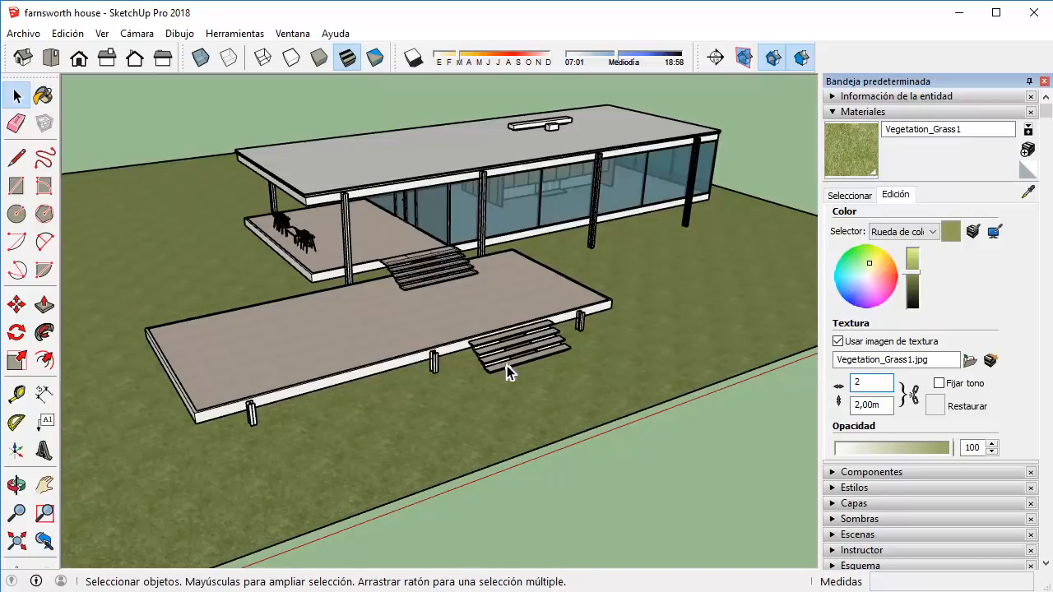
pyautogui.press('Return')
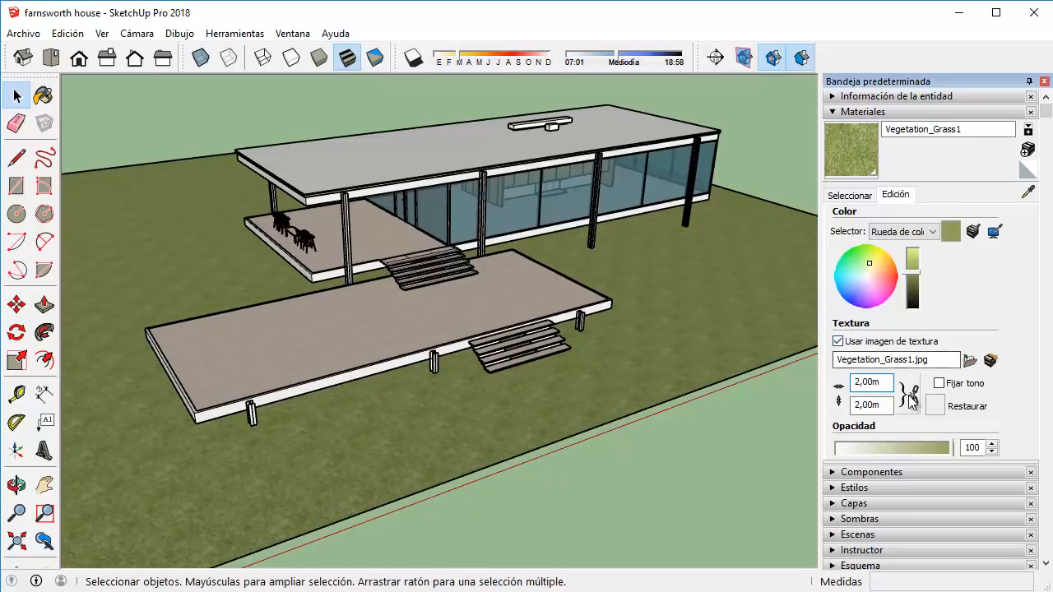
pyautogui.scroll(-1, 739, 148)
pyautogui.scroll(-3, 740, 144)
pyautogui.moveTo(637, 222); pyautogui.dragTo(578, 233, button='middle')
pyautogui.scroll(3, 630, 251)
pyautogui.scroll(-1, 630, 251)
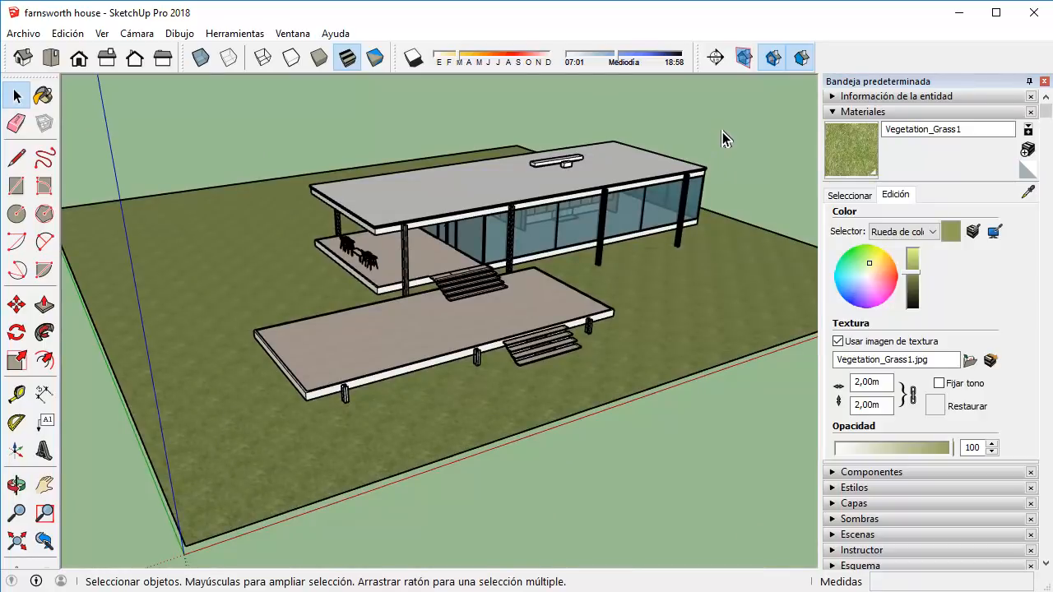
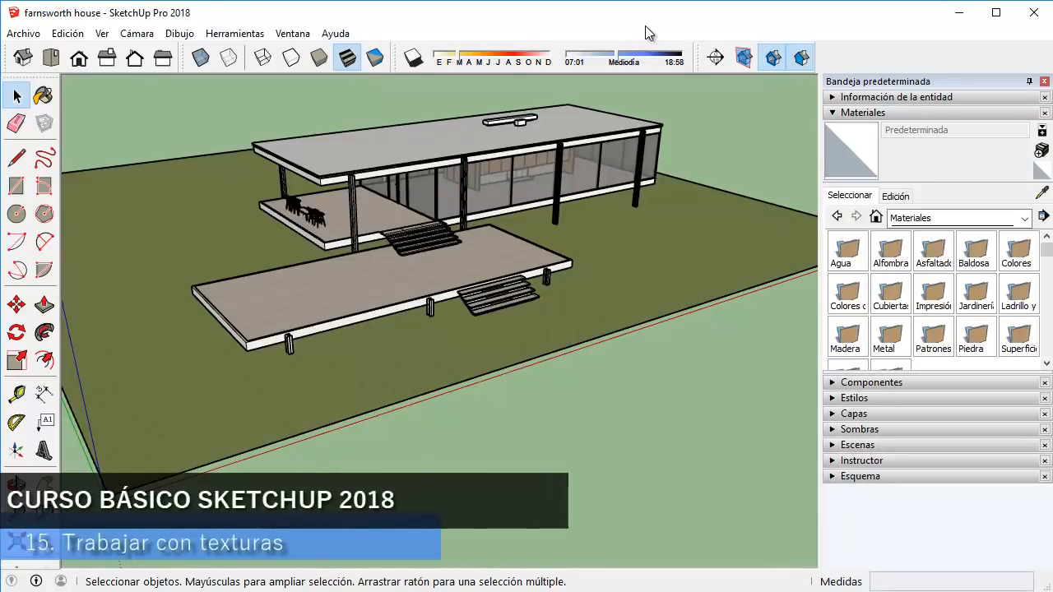
# Explode the component containing the house and its ground.
pyautogui.moveTo(645, 25); pyautogui.dragTo(646, 31, button='middle')
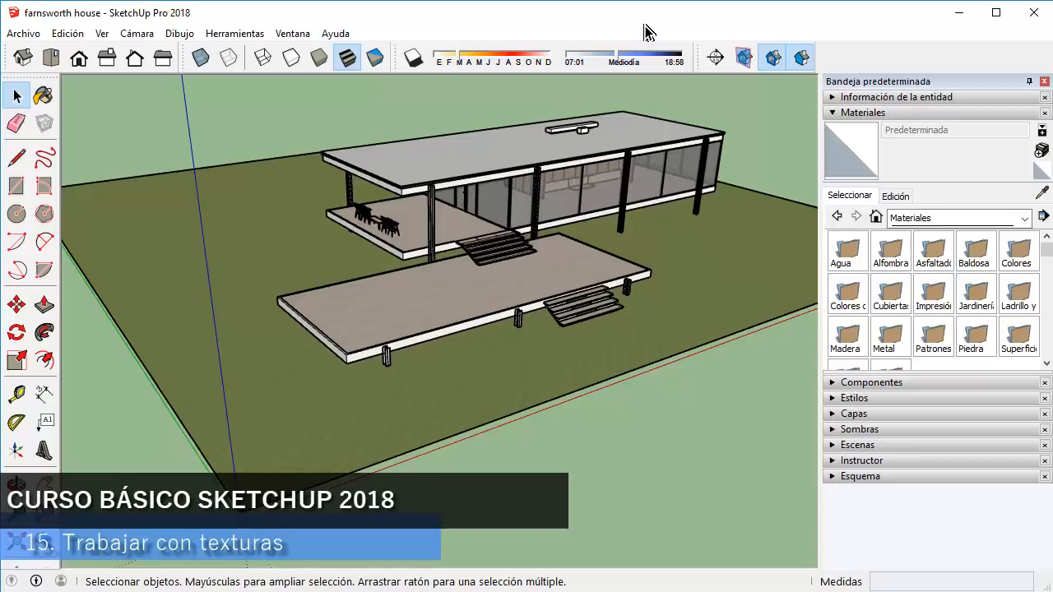
pyautogui.click(676, 217)
pyautogui.click(699, 428)
pyautogui.rightClick(676, 217)
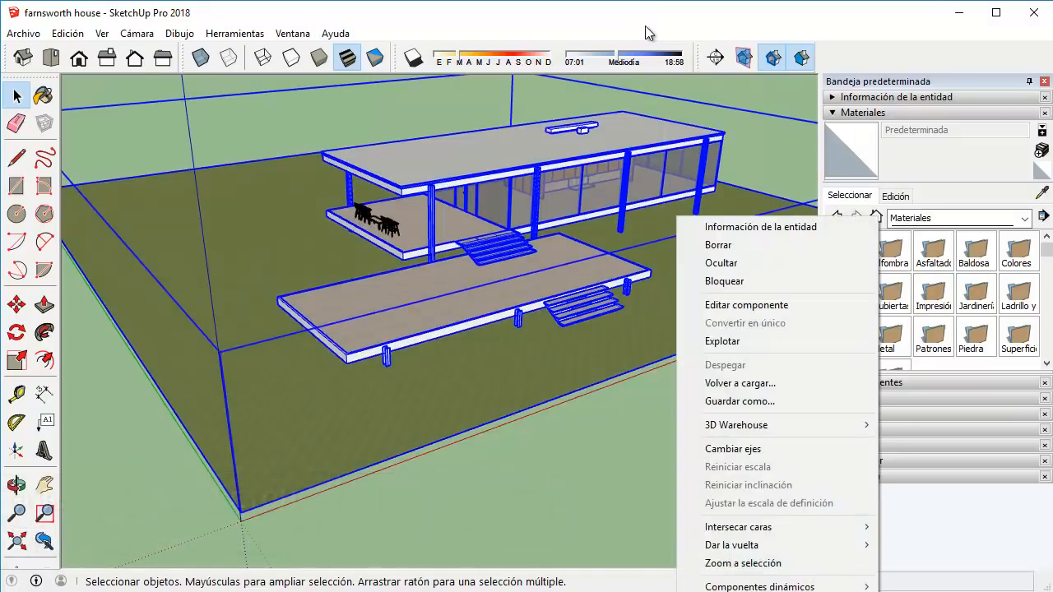
pyautogui.click(722, 341)
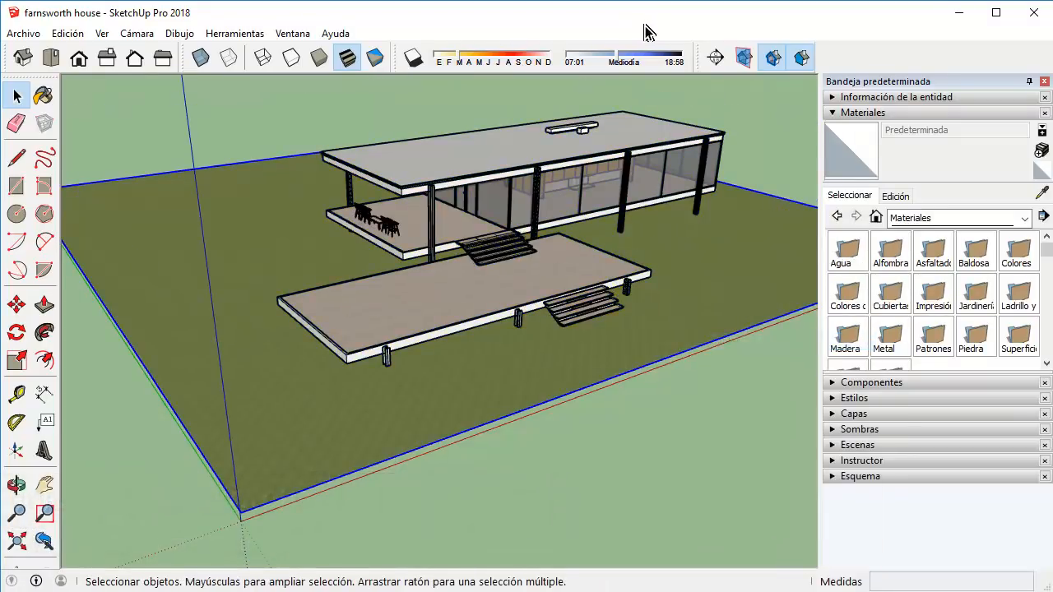
# List the materials used in the model and pick Vegetation_Grass1.
pyautogui.click(894, 196)
pyautogui.click(849, 195)
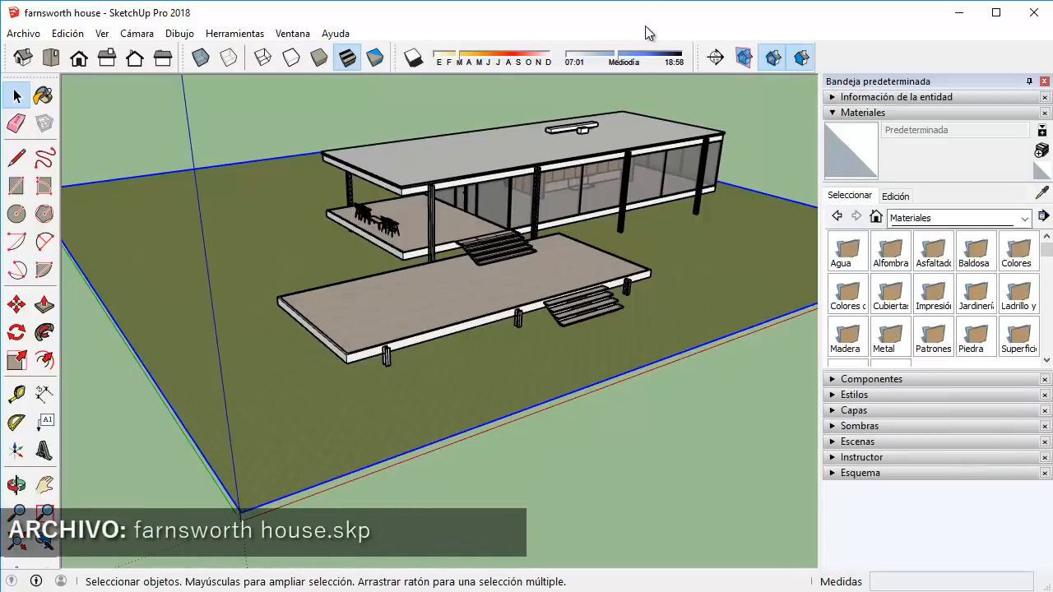
pyautogui.click(1023, 218)
pyautogui.press('Up')
pyautogui.press('Return')
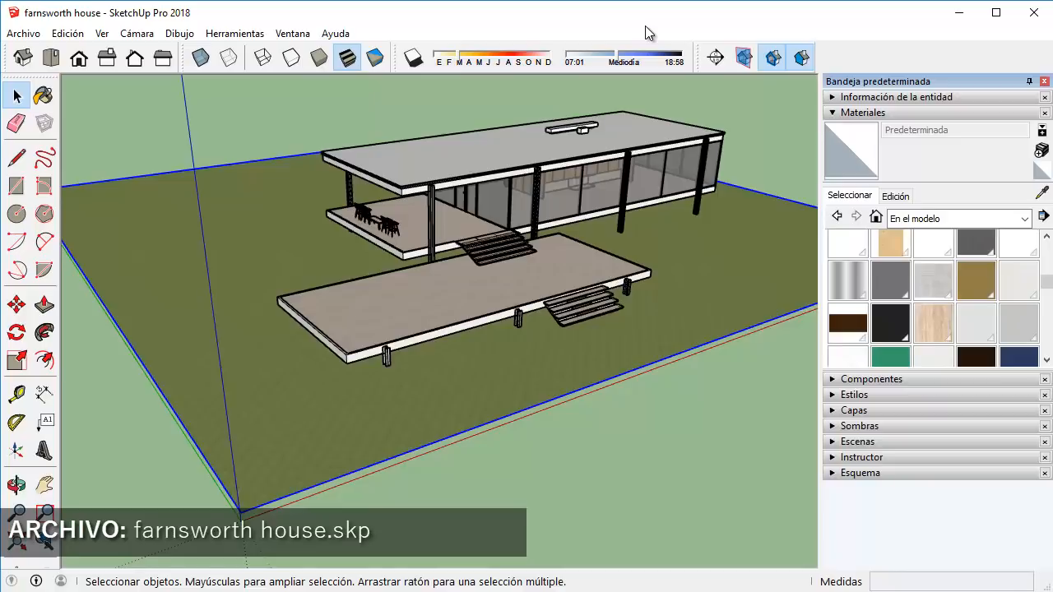
pyautogui.click(848, 251)
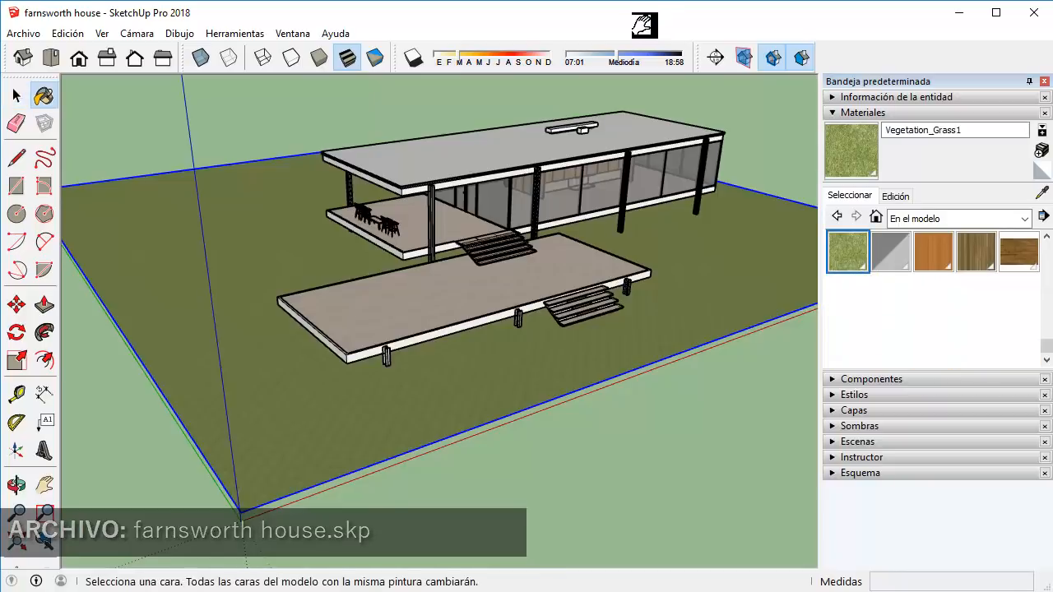
pyautogui.keyDown('shift'); pyautogui.moveTo(704, 338); pyautogui.dragTo(682, 379, button='middle'); pyautogui.keyUp('shift')
pyautogui.scroll(1, 683, 379)
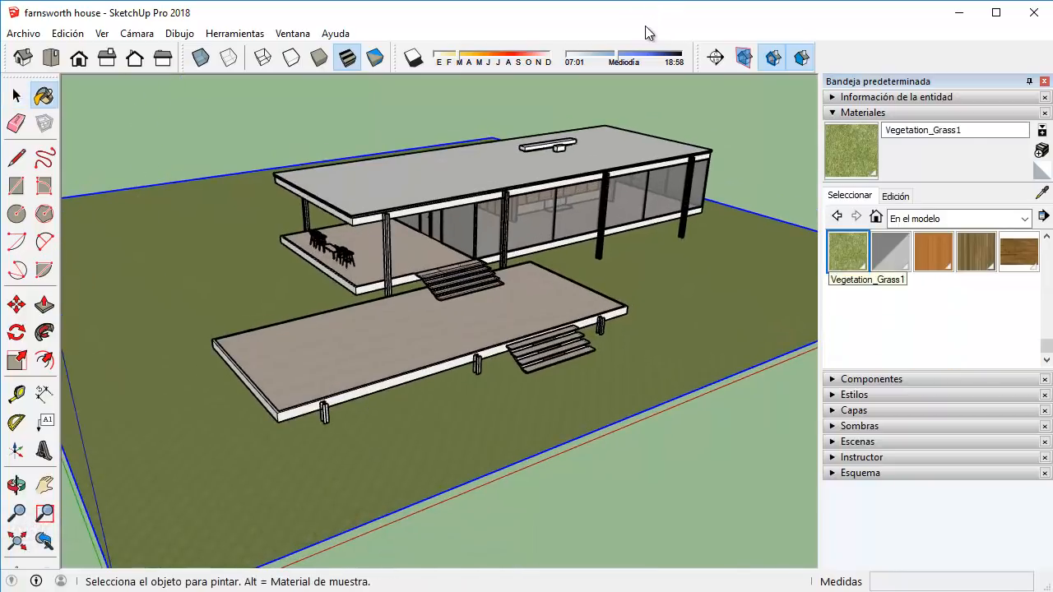
# Edit the Vegetation_Grass1 texture width, trying 1 m and 2 m before setting 3 m, and clear the selection.
pyautogui.click(896, 197)
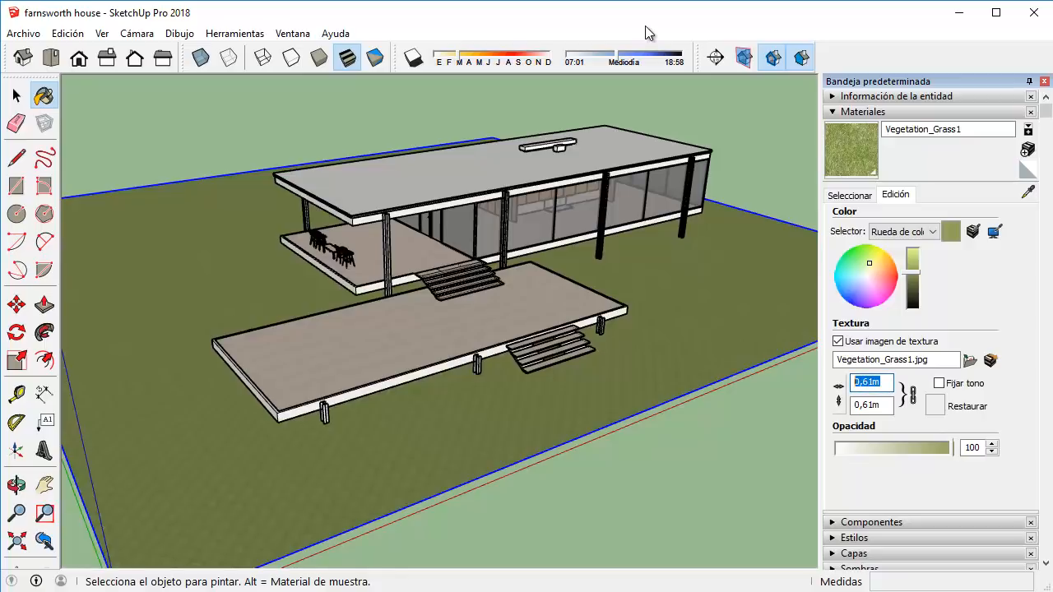
pyautogui.write('1')
pyautogui.press('Return')
pyautogui.write('2')
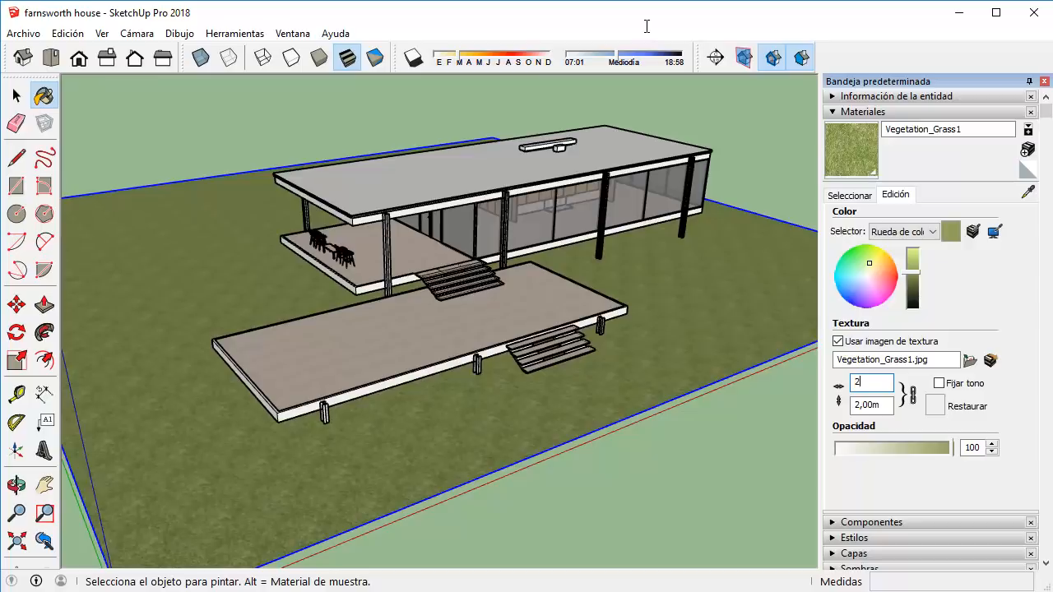
pyautogui.write('3')
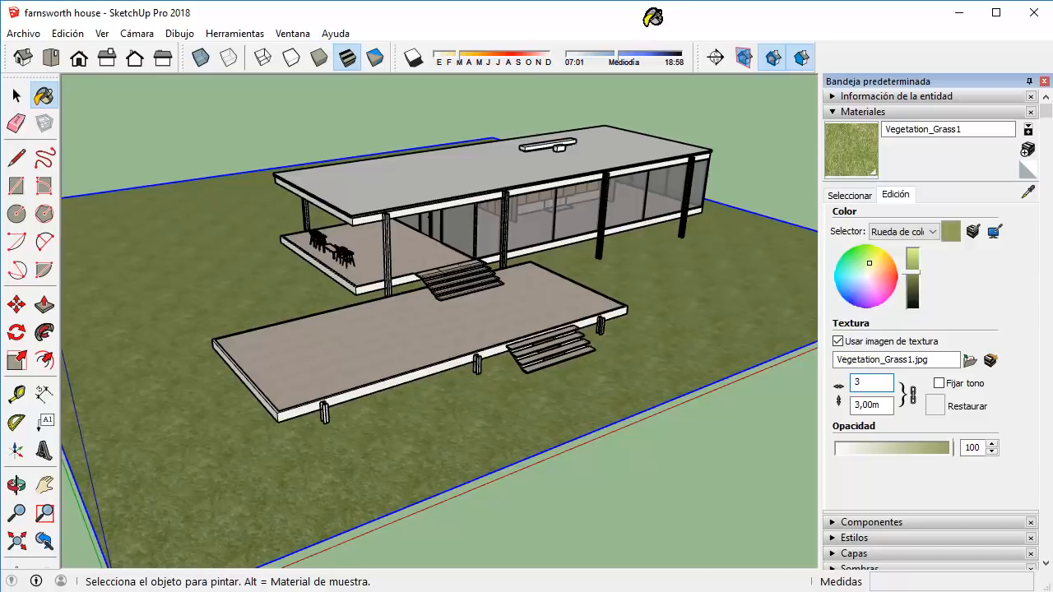
pyautogui.click(16, 96)
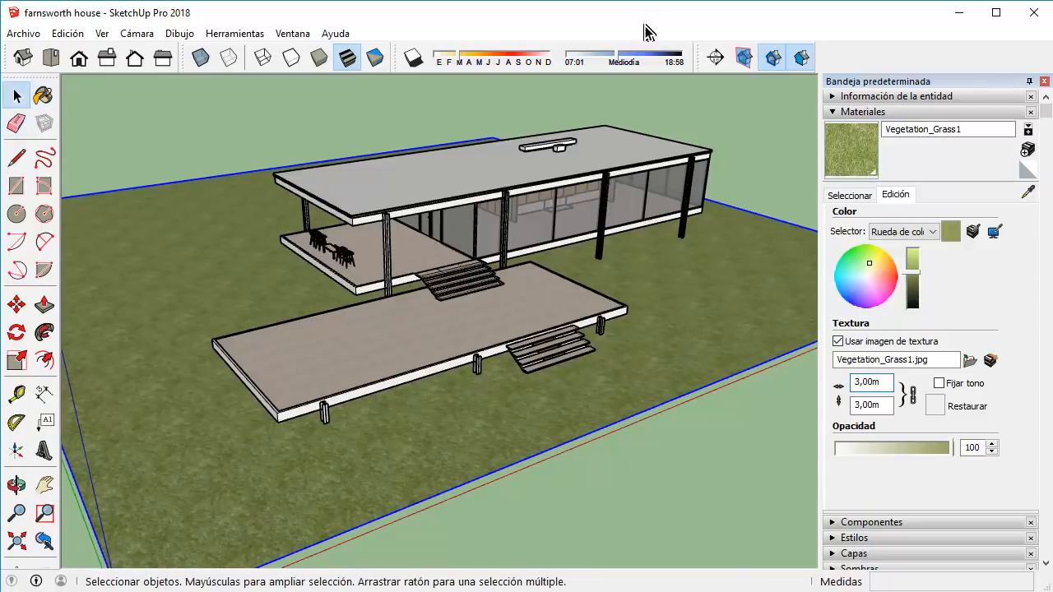
pyautogui.click(247, 115)
# Show the model from above in parallel projection.
pyautogui.scroll(5, 290, 189)
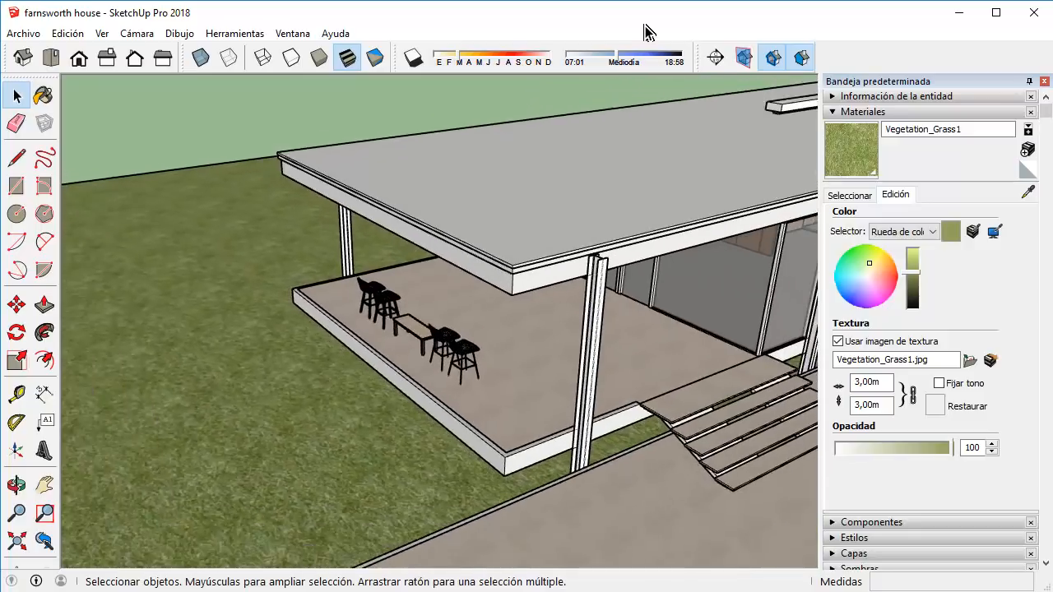
pyautogui.click(51, 57)
pyautogui.click(68, 33)
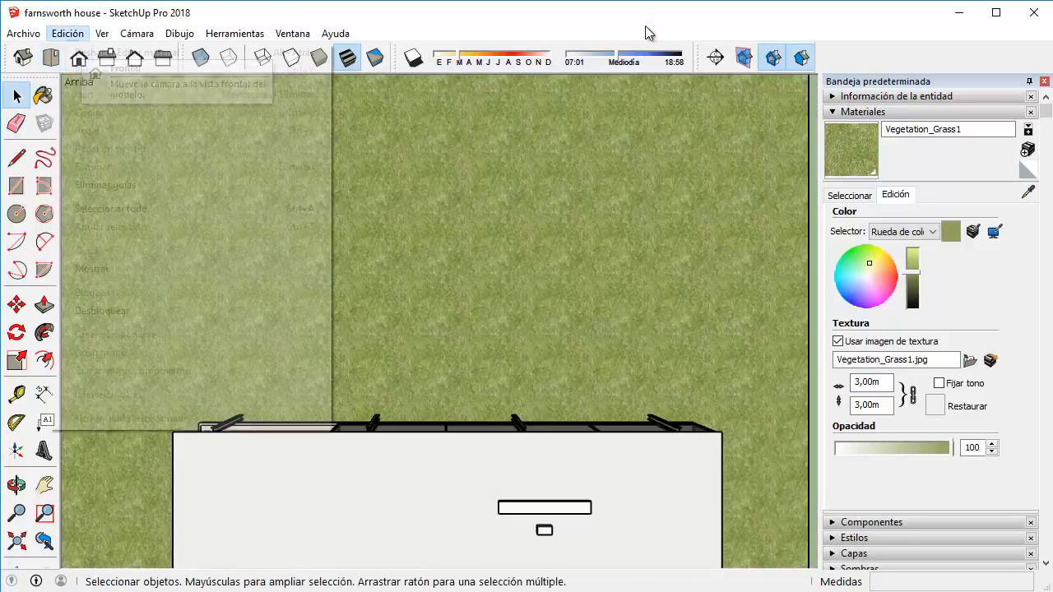
pyautogui.moveTo(136, 33)
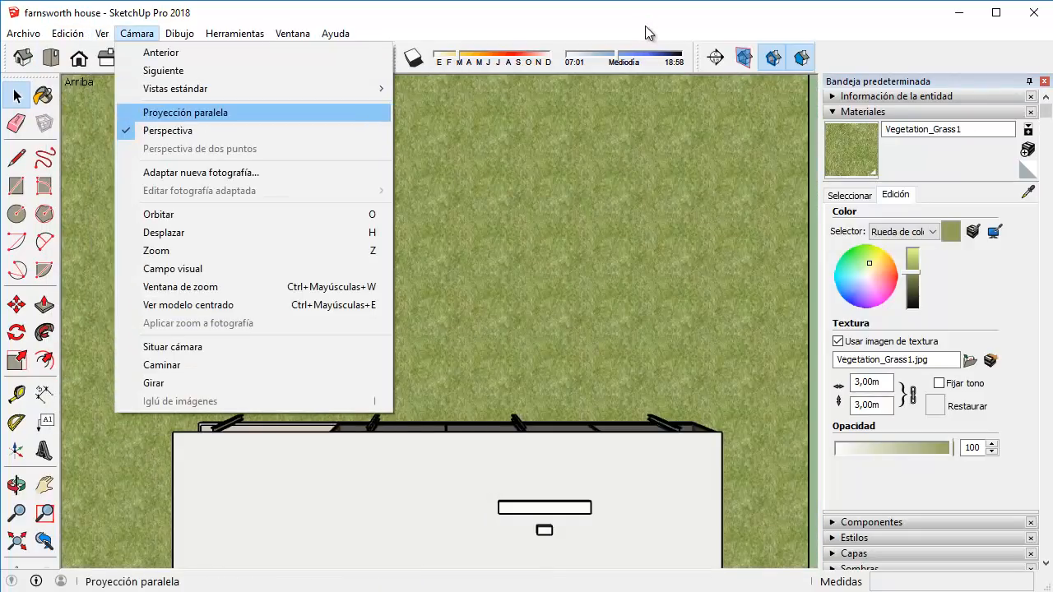
pyautogui.click(185, 111)
# Open the lower terrace's floor group for editing and select its floor face.
pyautogui.moveTo(172, 472)
pyautogui.keyDown('shift'); pyautogui.mouseDown(button='middle')
pyautogui.moveTo(376, 329)
pyautogui.moveTo(376, 343)
pyautogui.moveTo(324, 335)
pyautogui.moveTo(385, 316)
pyautogui.mouseUp(button='middle'); pyautogui.keyUp('shift')
pyautogui.scroll(7, 375, 344)
pyautogui.scroll(-5, 317, 334)
pyautogui.scroll(2, 387, 258)
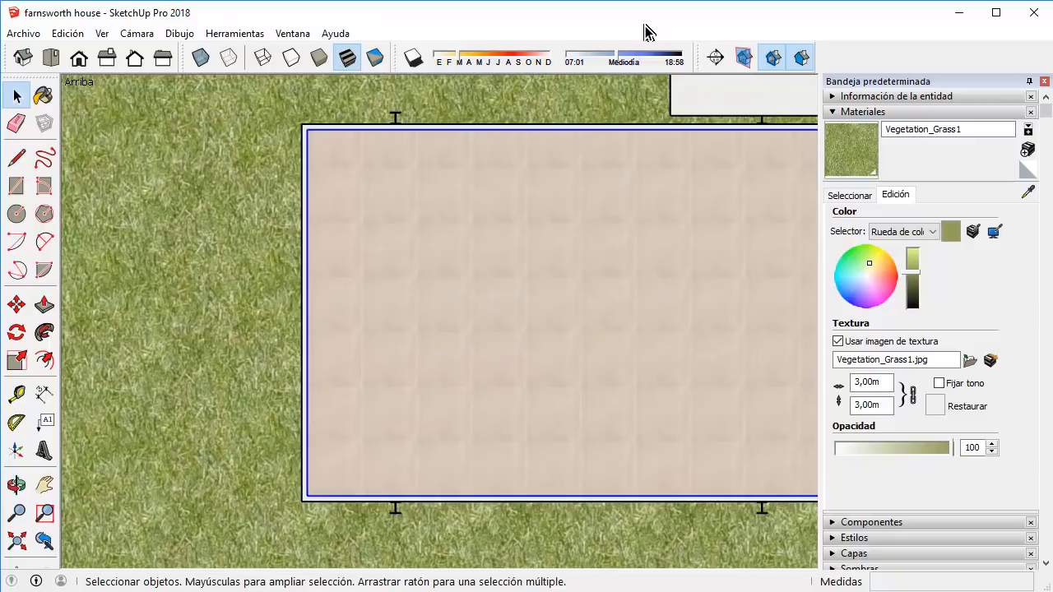
pyautogui.press('Return')
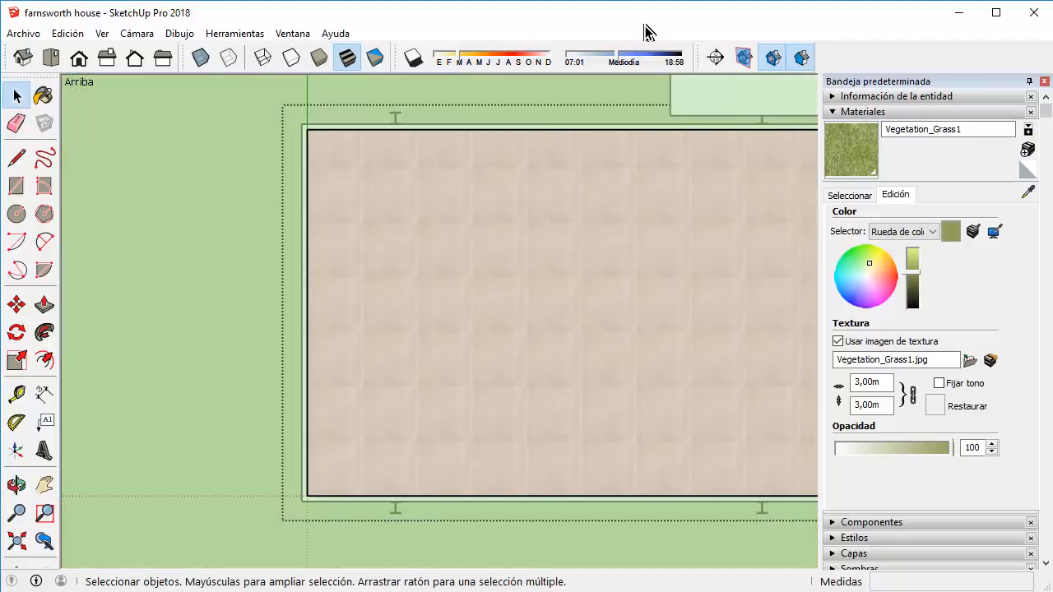
pyautogui.scroll(-1, 644, 194)
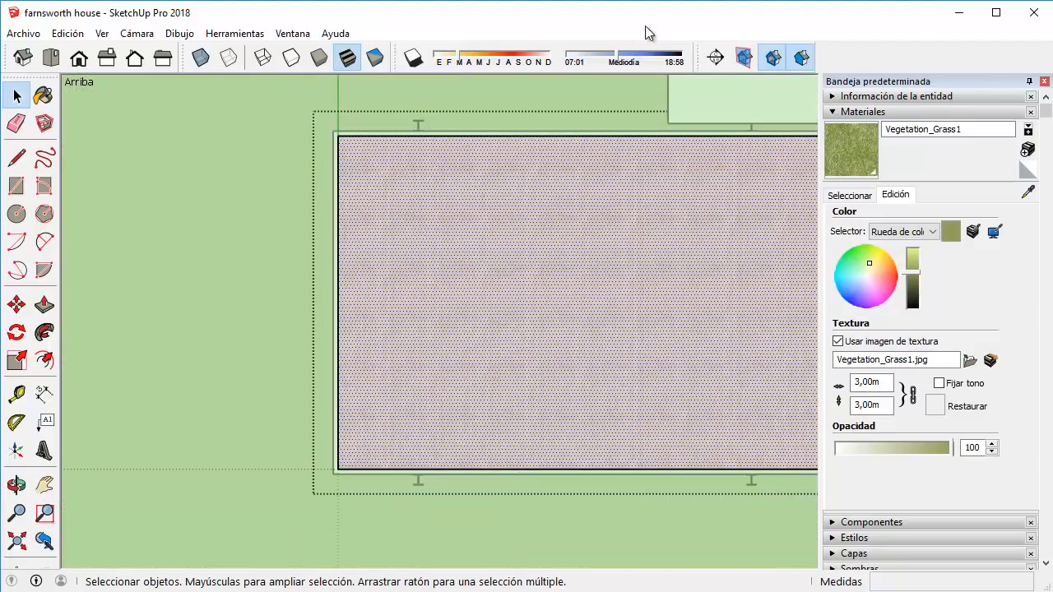
# Open the in-model Travertino Natural BE 45x45 material for editing.
pyautogui.click(849, 195)
pyautogui.scroll(3, 930, 296)
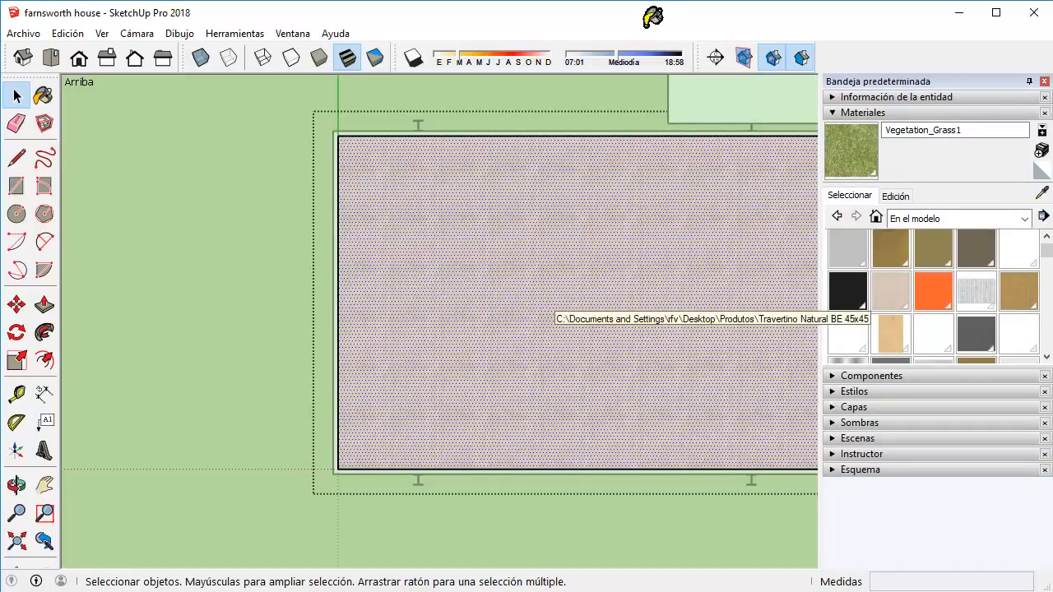
pyautogui.doubleClick(891, 291)
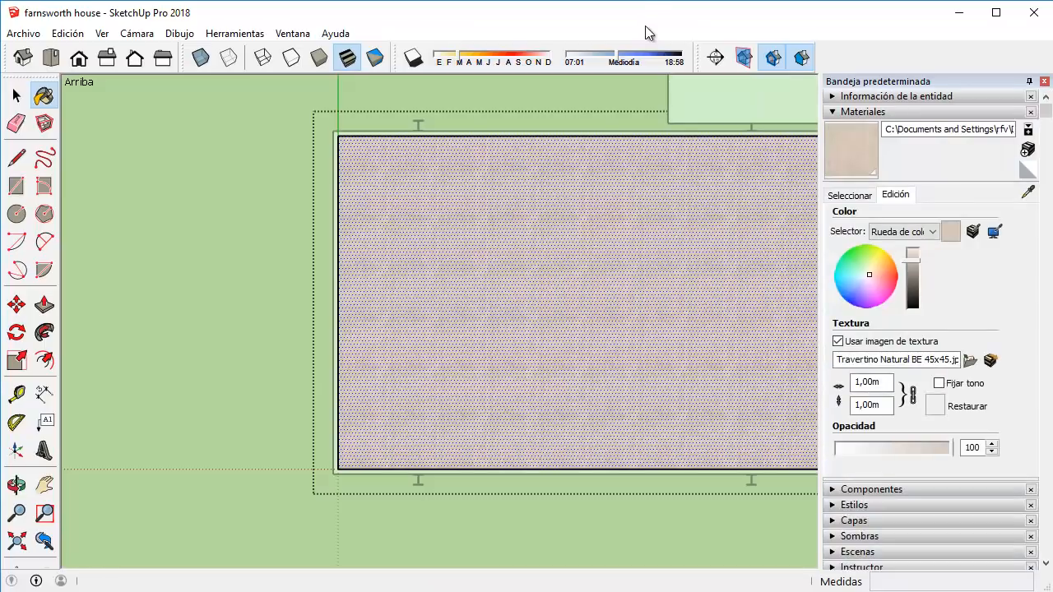
# Edit the Travertino Natural BE 45x45 texture width, trying 2 m before setting 0.5 m.
pyautogui.moveTo(884, 382); pyautogui.dragTo(810, 382)
pyautogui.write('2')
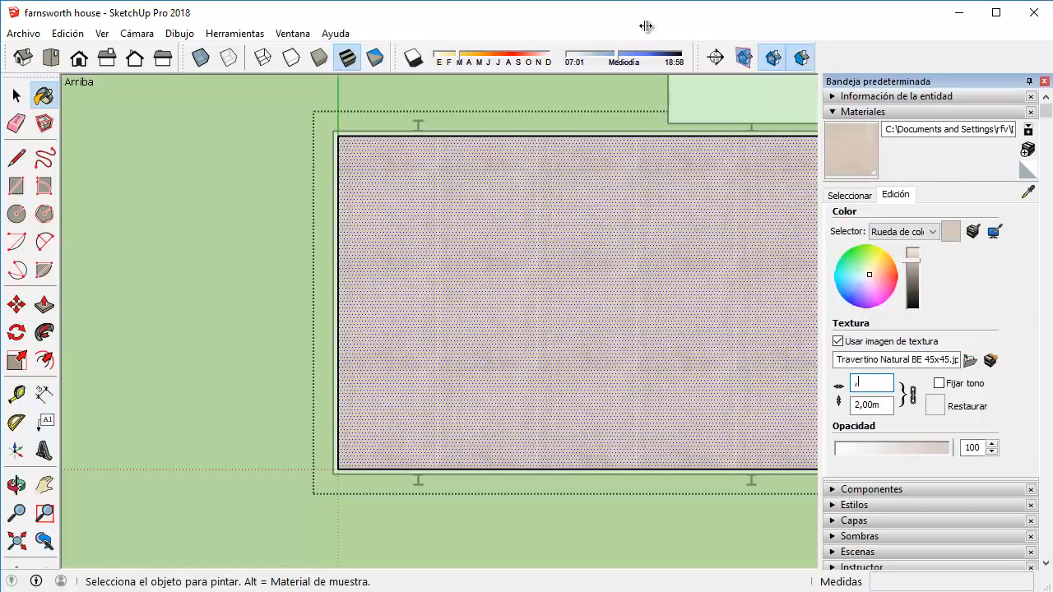
pyautogui.press('space')
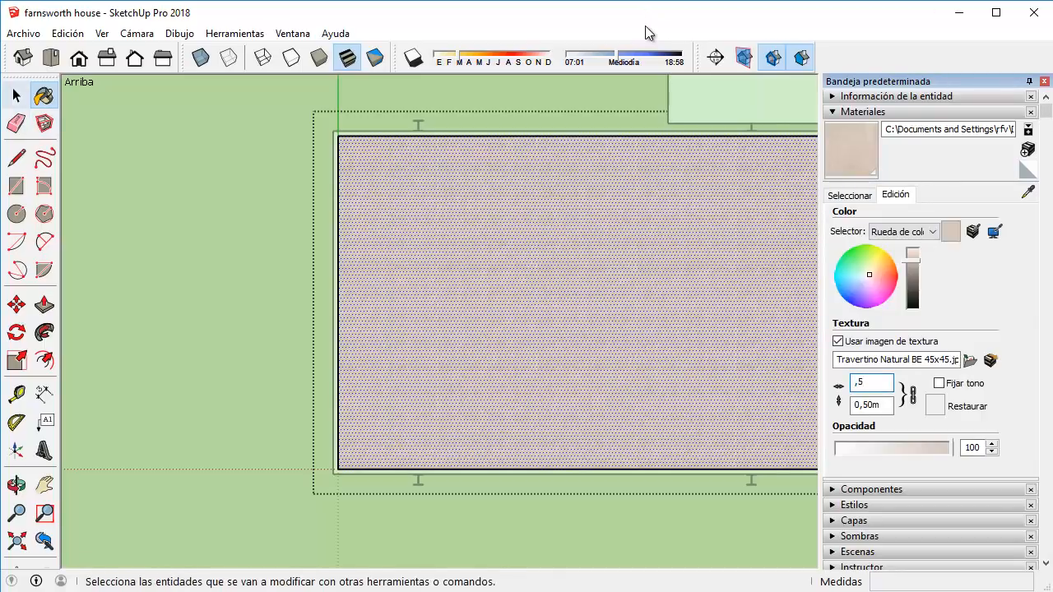
pyautogui.keyDown('shift'); pyautogui.moveTo(607, 215); pyautogui.dragTo(434, 180, button='middle'); pyautogui.keyUp('shift')
pyautogui.scroll(-3, 434, 179)
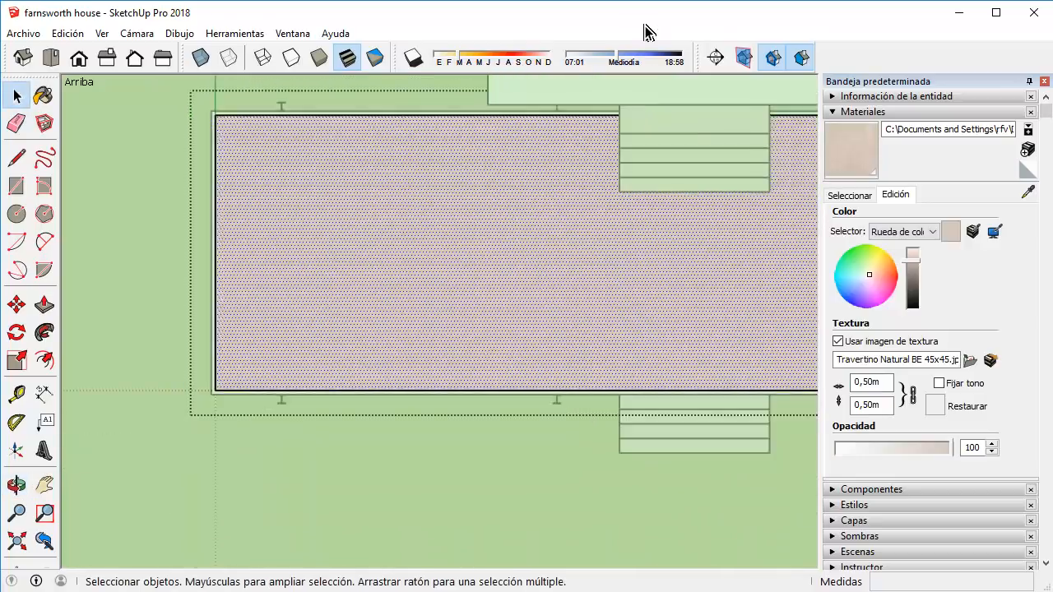
# Convert the selected terrace floor face's material into a unique texture of 1024 by 413 pixels.
pyautogui.rightClick(434, 179)
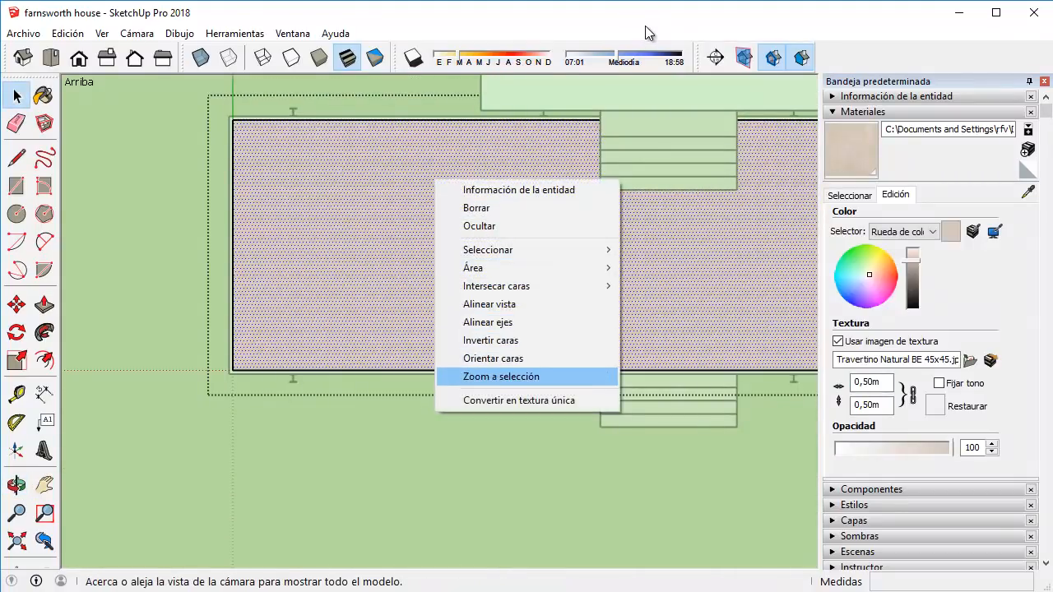
pyautogui.press('Escape')
pyautogui.hotkey('ctrl', 'a')
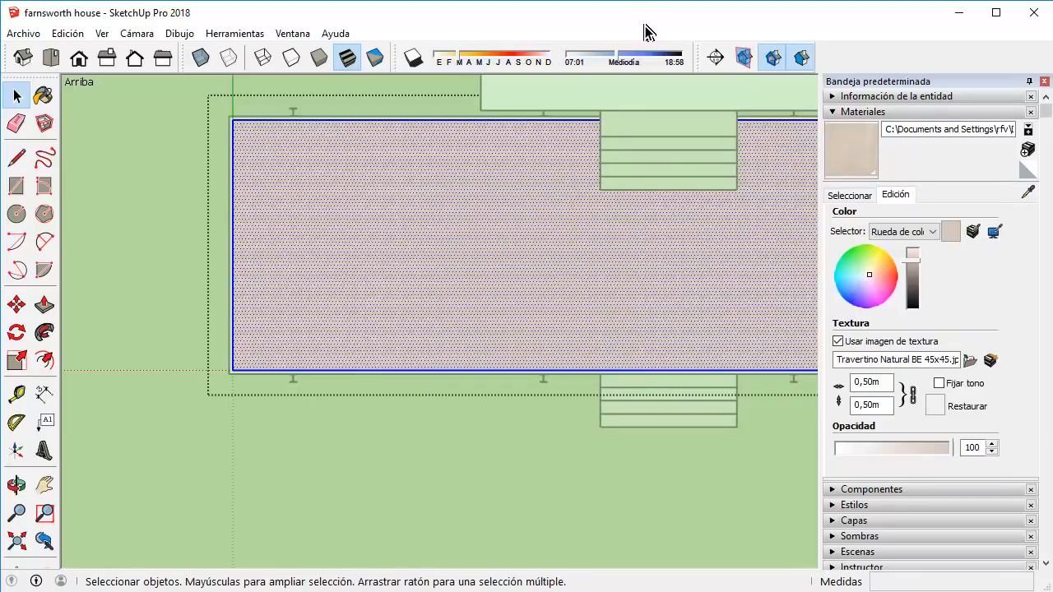
pyautogui.hotkey('ctrl', 't')
pyautogui.rightClick(405, 181)
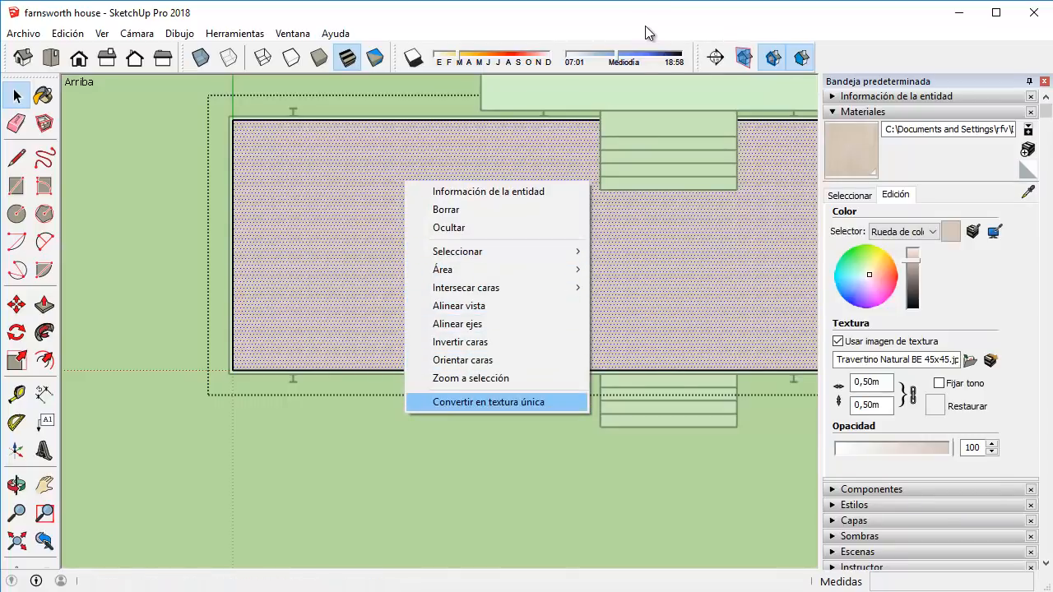
pyautogui.click(488, 401)
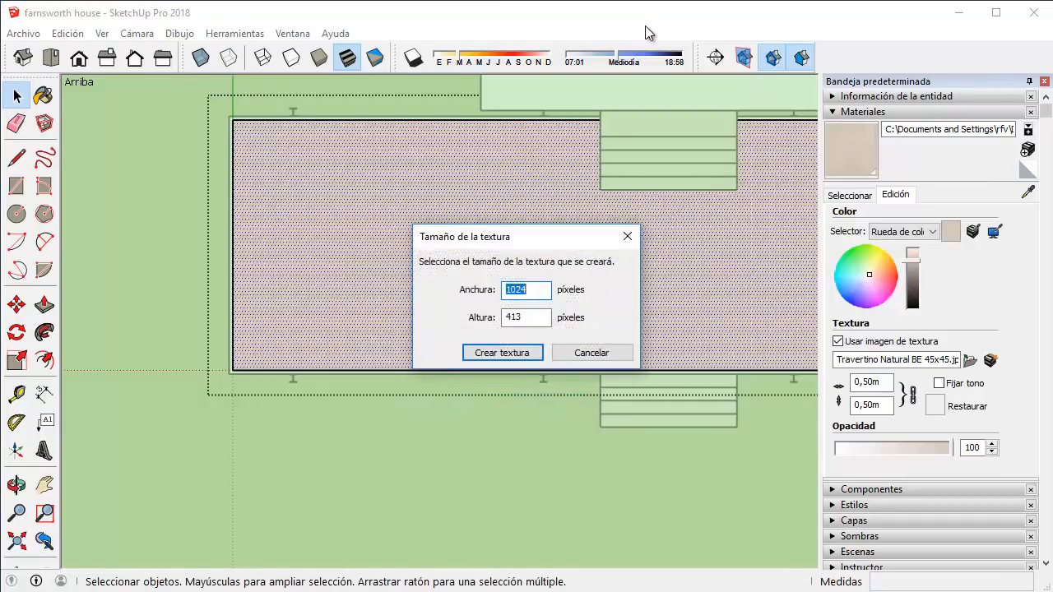
pyautogui.press('Return')
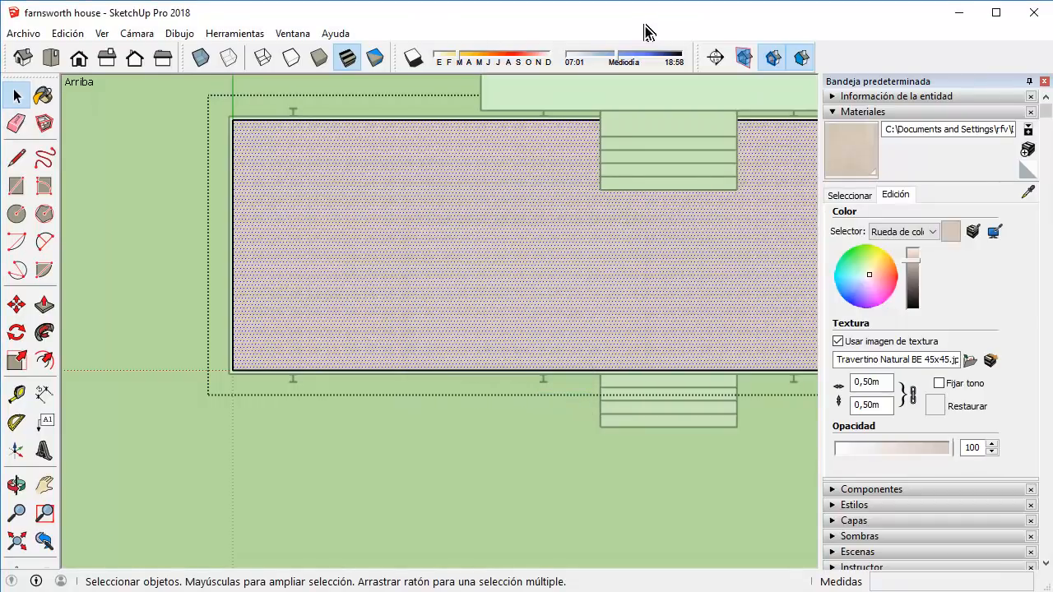
# Enter texture position editing for the lower terrace's floor face.
pyautogui.rightClick(472, 189)
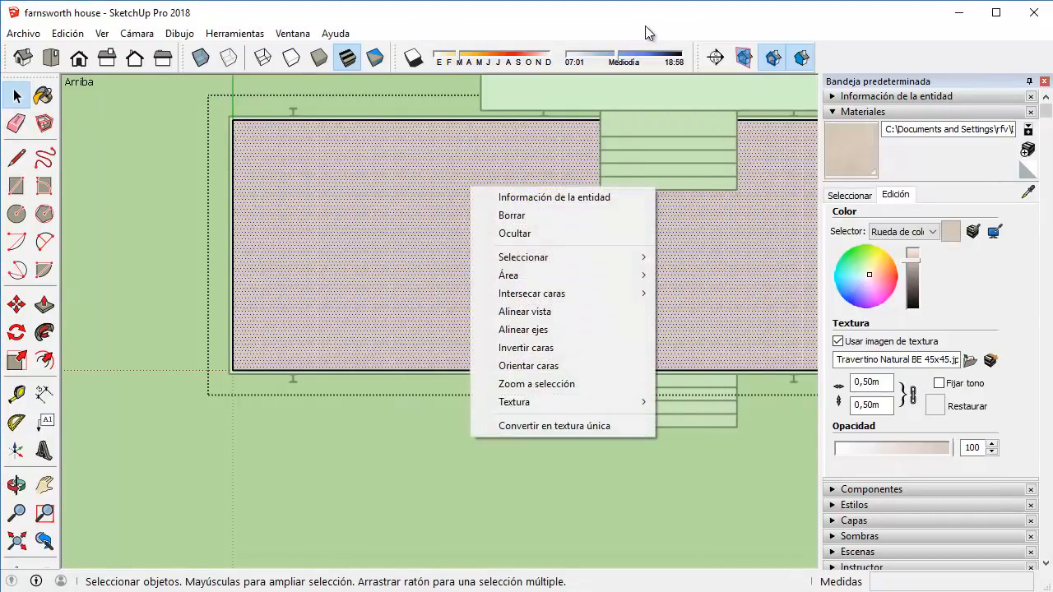
pyautogui.moveTo(527, 403)
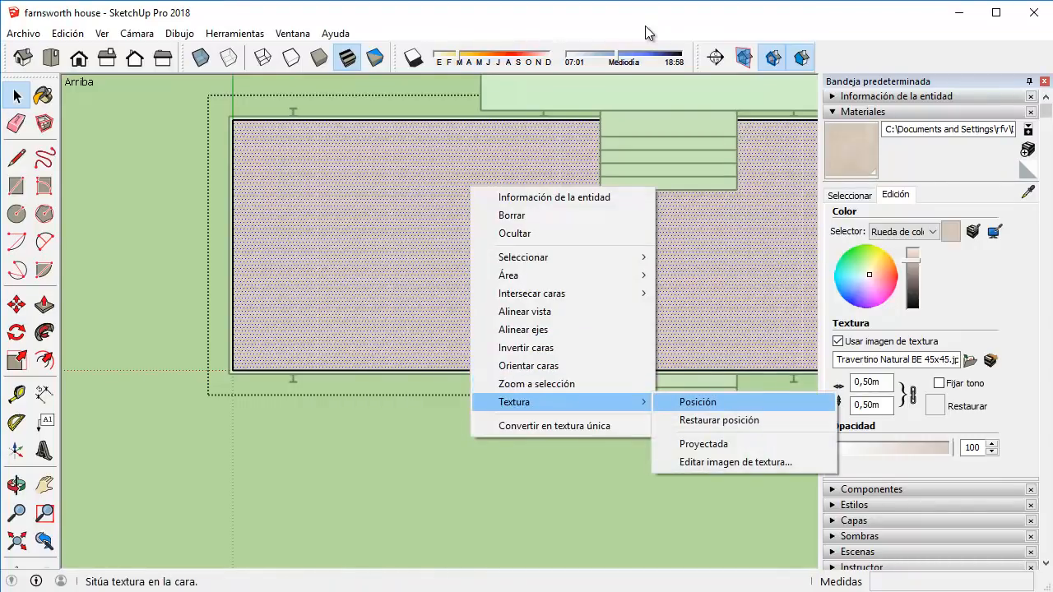
pyautogui.click(698, 402)
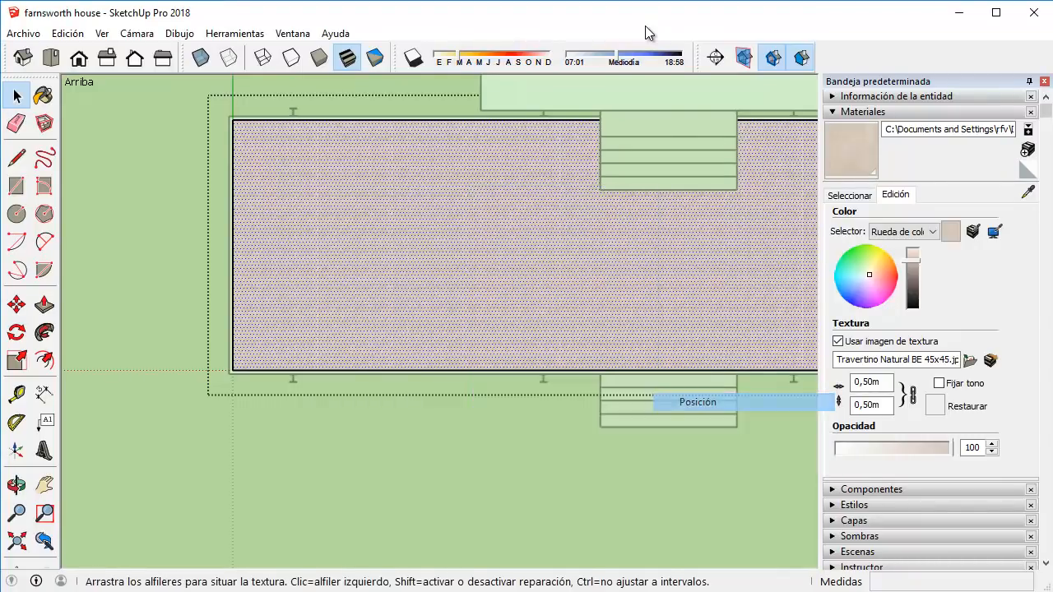
pyautogui.scroll(-3, 601, 274)
pyautogui.scroll(1, 712, 189)
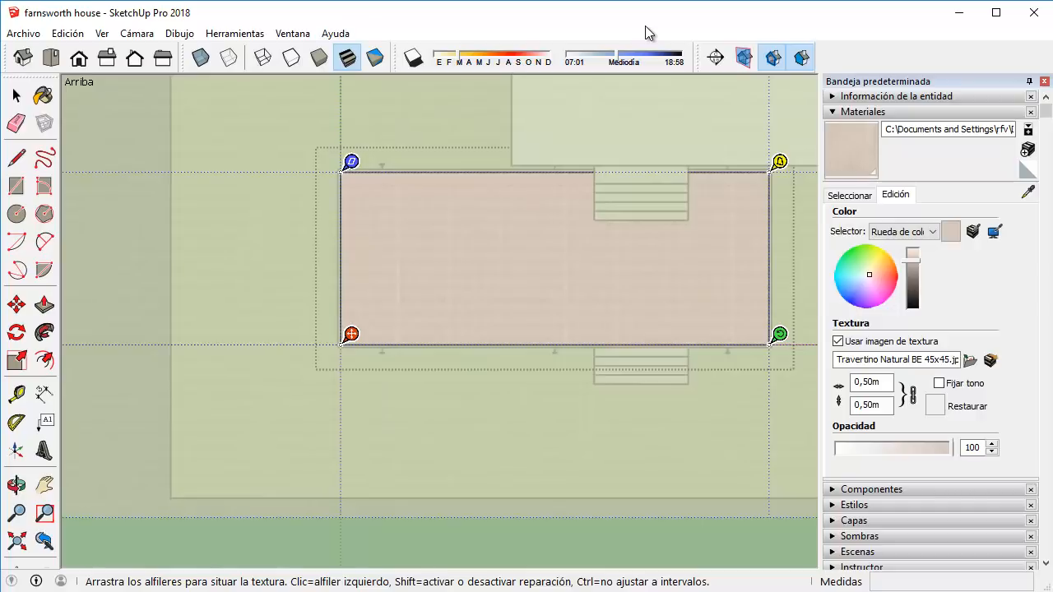
pyautogui.keyDown('shift'); pyautogui.moveTo(711, 189); pyautogui.dragTo(632, 225, button='middle'); pyautogui.keyUp('shift')
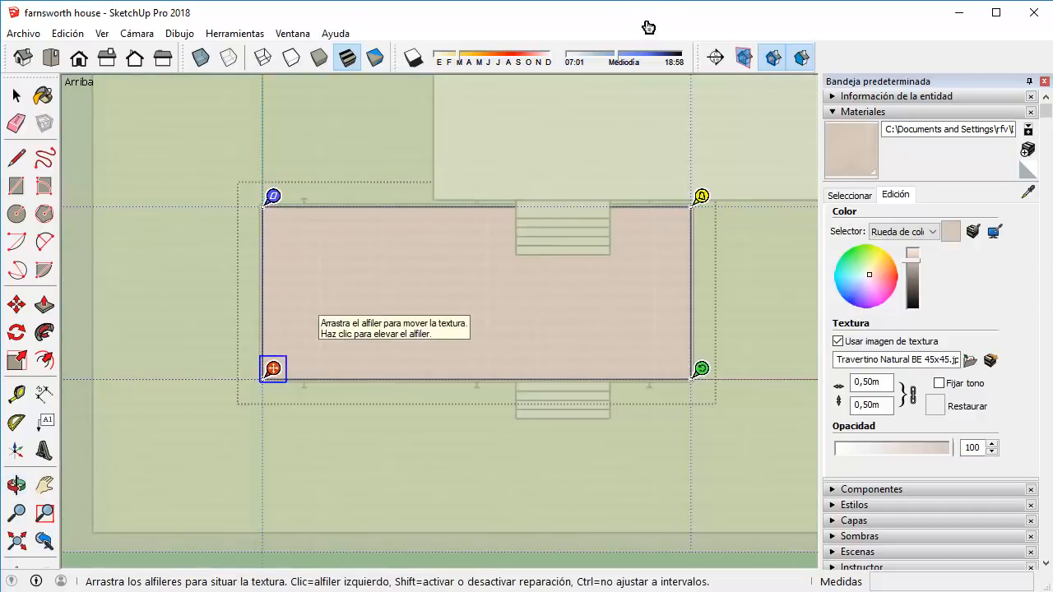
# Lift the red move pin off the terrace floor's lower-left corner and set it back on that corner.
pyautogui.scroll(2, 648, 27)
pyautogui.keyDown('shift'); pyautogui.moveTo(648, 31); pyautogui.dragTo(590, 24, button='middle'); pyautogui.keyUp('shift')
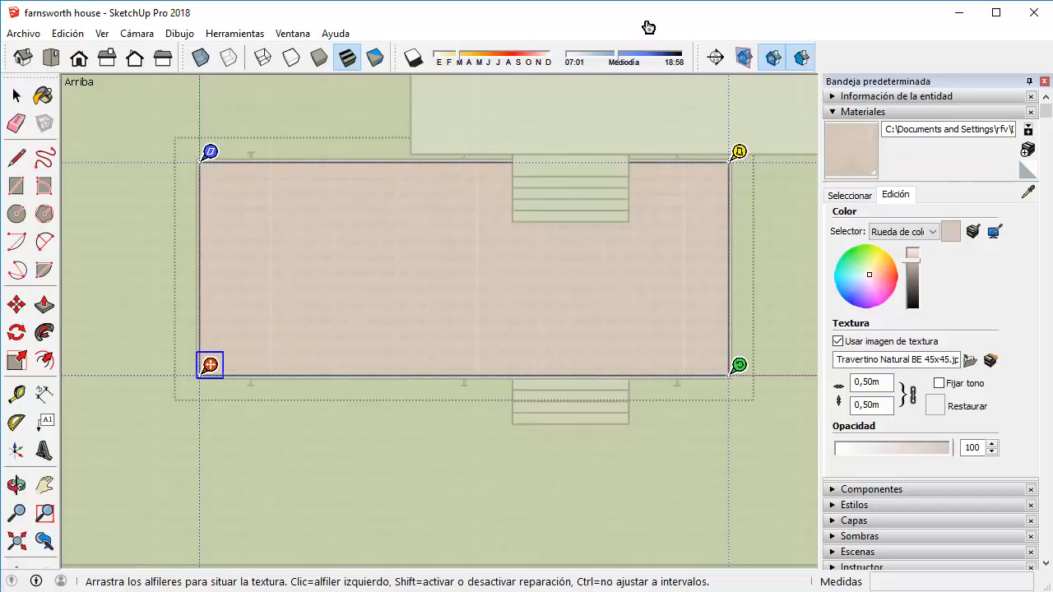
pyautogui.moveTo(648, 27)
pyautogui.keyDown('shift'); pyautogui.mouseDown(button='middle')
pyautogui.moveTo(639, 24)
pyautogui.moveTo(648, 27)
pyautogui.mouseUp(button='middle'); pyautogui.keyUp('shift')
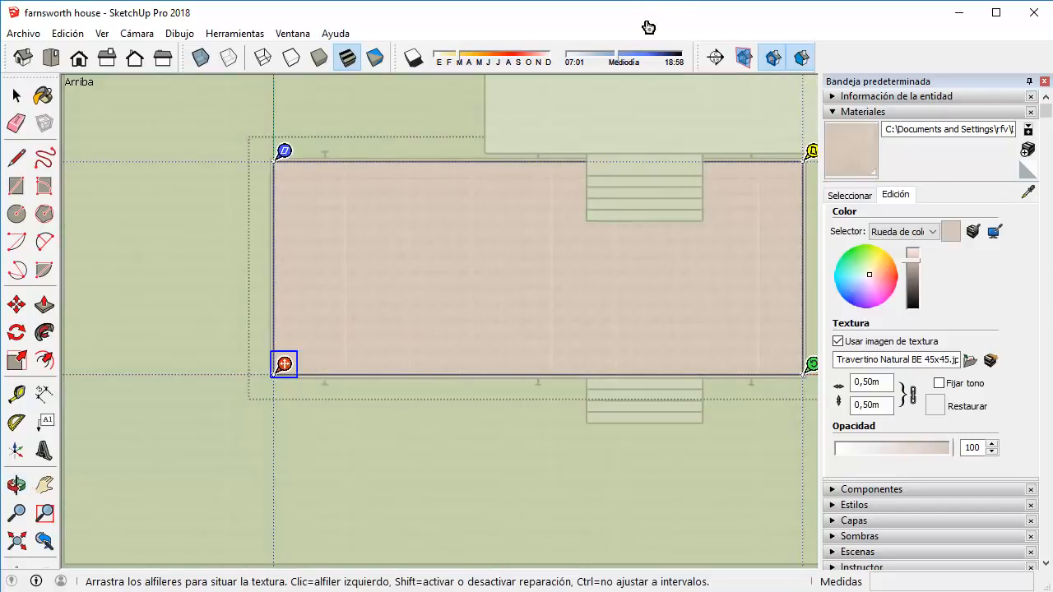
pyautogui.scroll(1, 284, 364)
pyautogui.click(284, 363)
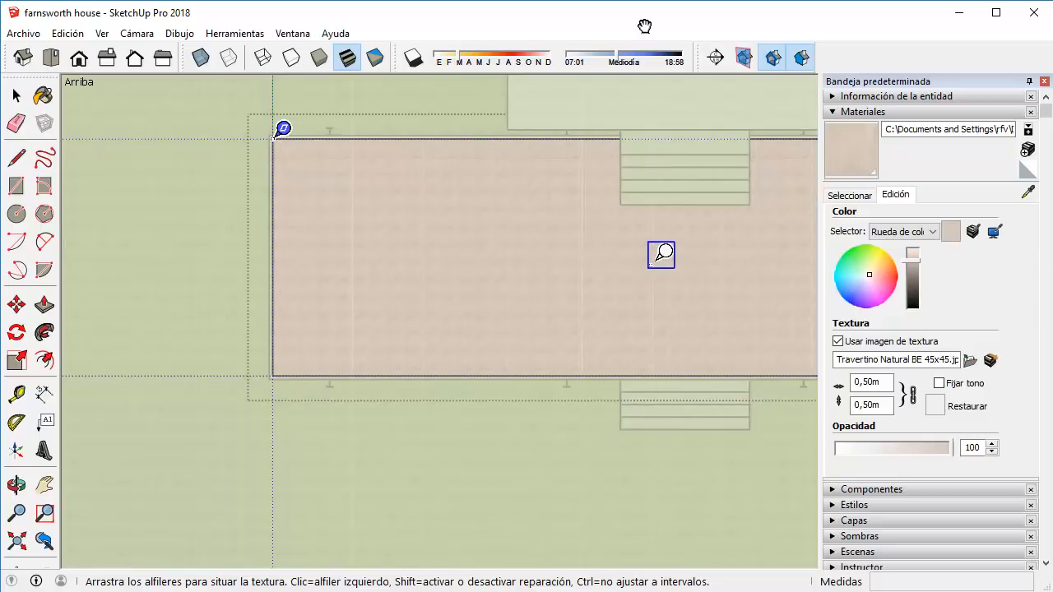
pyautogui.scroll(-1, 543, 279)
pyautogui.keyDown('shift'); pyautogui.moveTo(543, 280); pyautogui.dragTo(441, 290, button='middle'); pyautogui.keyUp('shift')
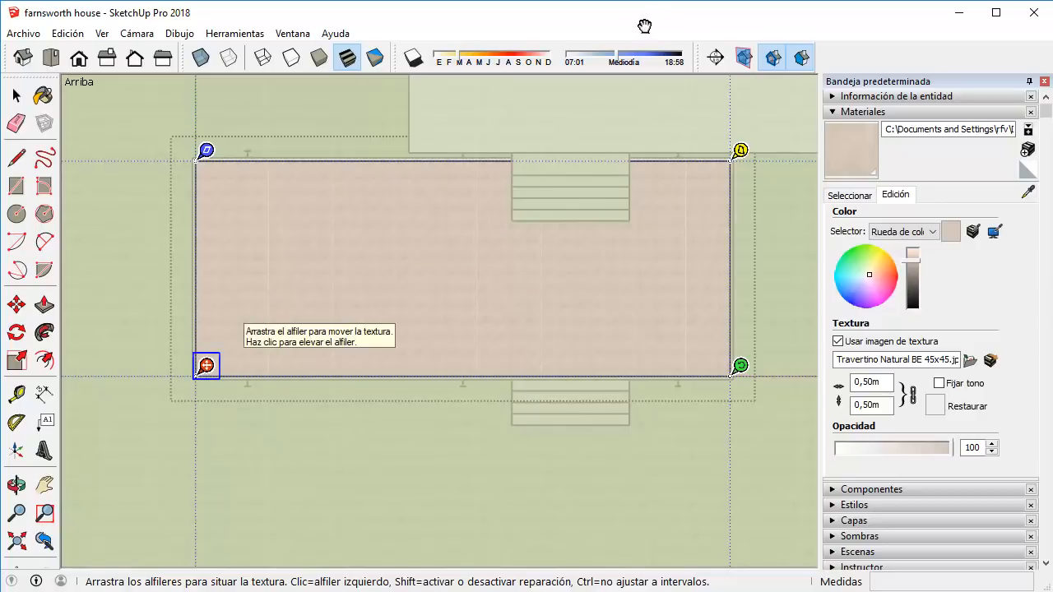
# Shift the floor texture with the red move pin, then return the pin to the floor's lower-left corner.
pyautogui.moveTo(205, 365)
pyautogui.mouseDown()
pyautogui.moveTo(243, 356)
pyautogui.moveTo(258, 307)
pyautogui.moveTo(226, 274)
pyautogui.moveTo(206, 310)
pyautogui.moveTo(273, 315)
pyautogui.moveTo(225, 202)
pyautogui.moveTo(223, 160)
pyautogui.moveTo(206, 149)
pyautogui.moveTo(237, 212)
pyautogui.moveTo(216, 340)
pyautogui.moveTo(198, 361)
pyautogui.moveTo(205, 365)
pyautogui.mouseUp()
pyautogui.scroll(5, 202, 366)
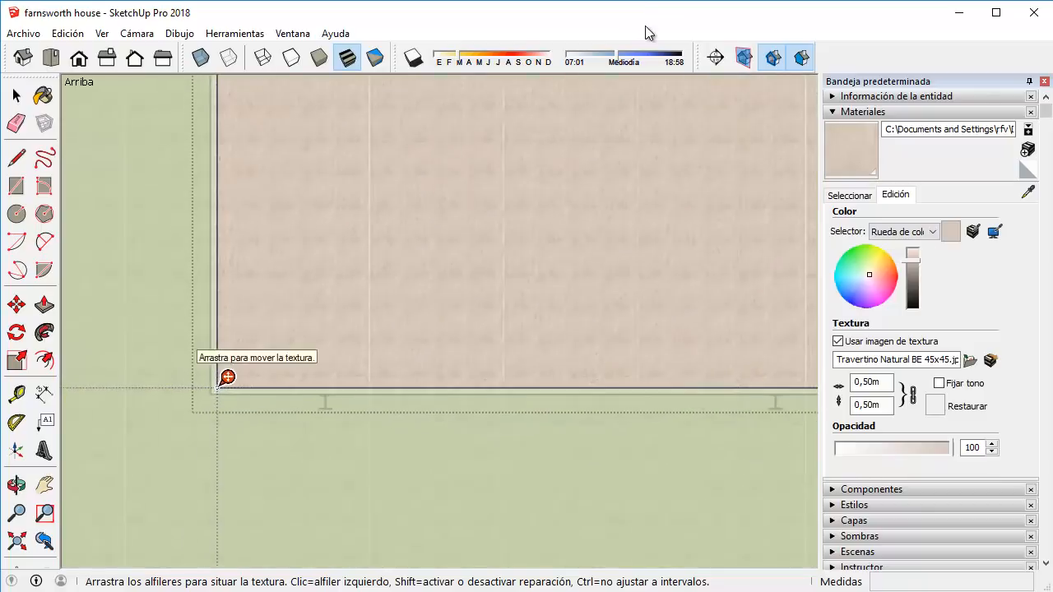
pyautogui.moveTo(248, 398); pyautogui.dragTo(652, 174)
pyautogui.scroll(-5, 648, 178)
pyautogui.keyDown('shift'); pyautogui.moveTo(654, 171); pyautogui.dragTo(479, 308, button='middle'); pyautogui.keyUp('shift')
pyautogui.moveTo(480, 308); pyautogui.dragTo(387, 357)
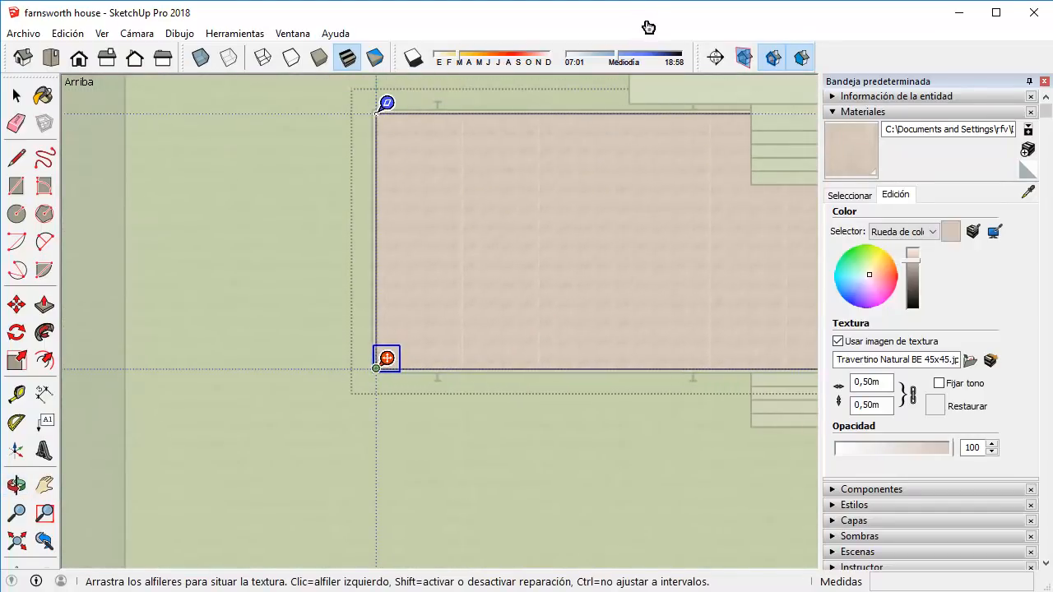
# Rotate and shrink the floor texture about its lower-left corner with the green pin, and accept the new texture position.
pyautogui.scroll(-3, 387, 357)
pyautogui.scroll(1, 708, 288)
pyautogui.keyDown('shift'); pyautogui.moveTo(707, 288); pyautogui.dragTo(541, 318, button='middle'); pyautogui.keyUp('shift')
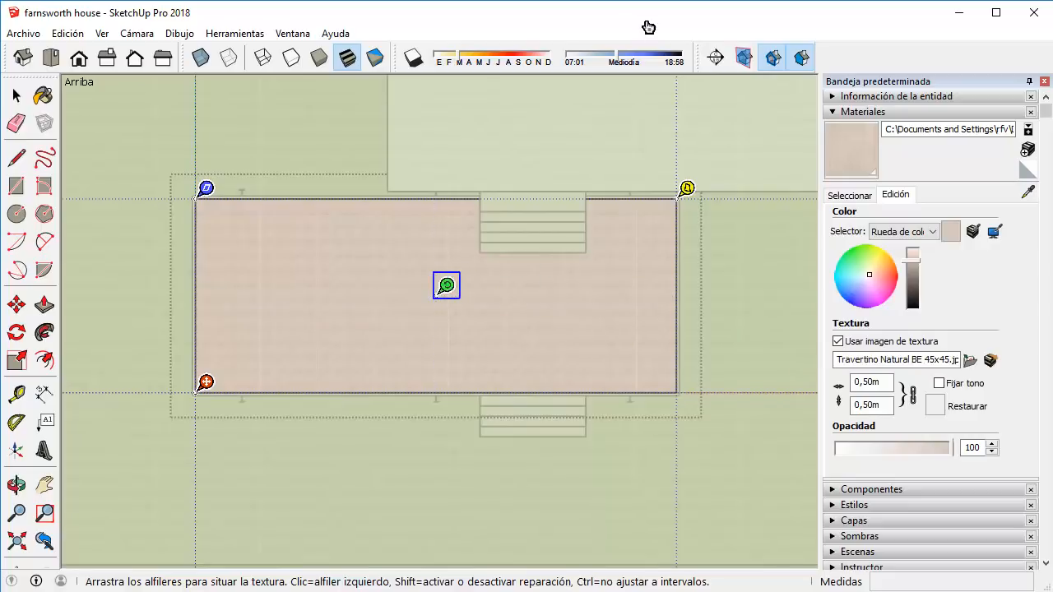
pyautogui.moveTo(446, 285); pyautogui.dragTo(308, 144)
pyautogui.scroll(-1, 459, 232)
pyautogui.scroll(-3, 451, 233)
pyautogui.scroll(1, 385, 206)
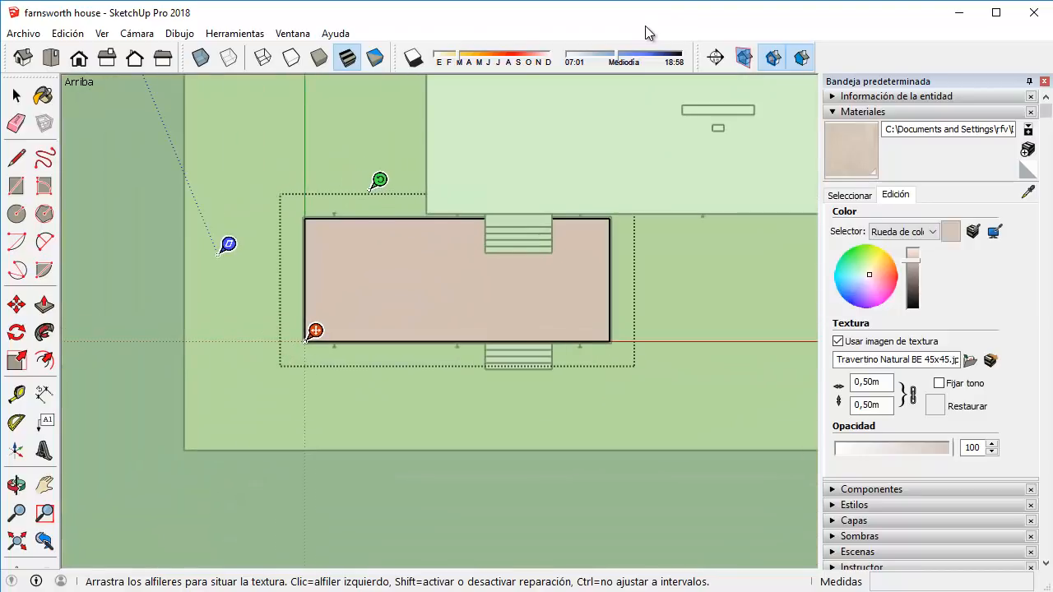
pyautogui.press('Return')
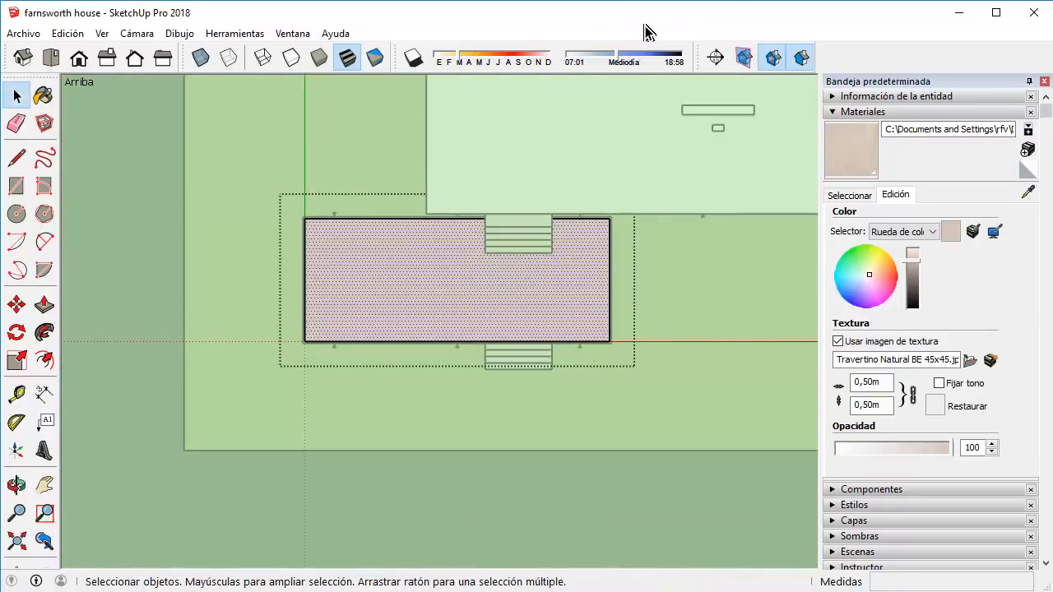
# Convert the repositioned terrace floor texture into a unique texture again.
pyautogui.rightClick(541, 296)
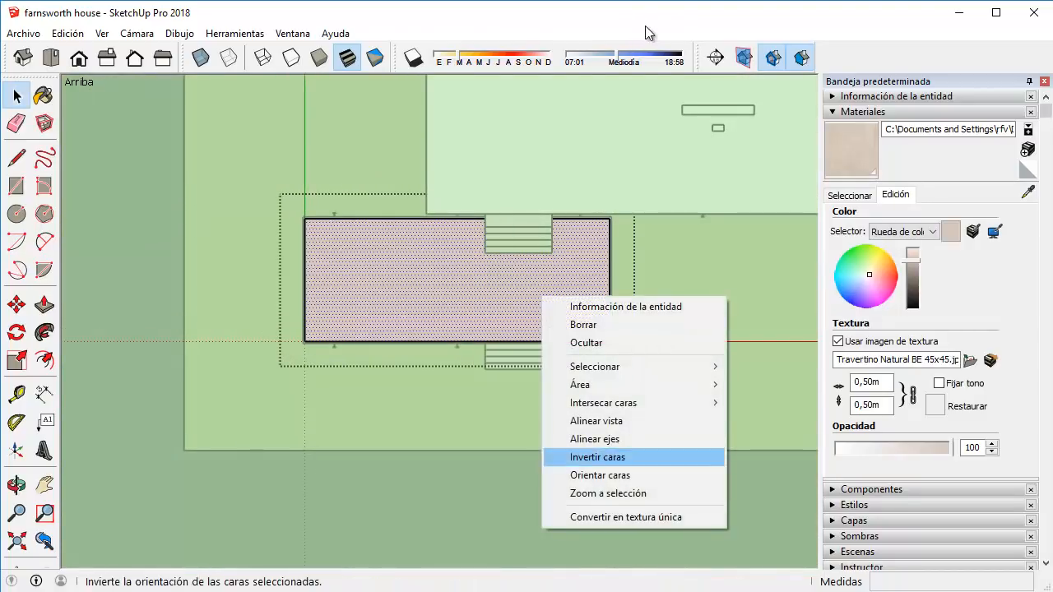
pyautogui.click(490, 289)
pyautogui.rightClick(491, 290)
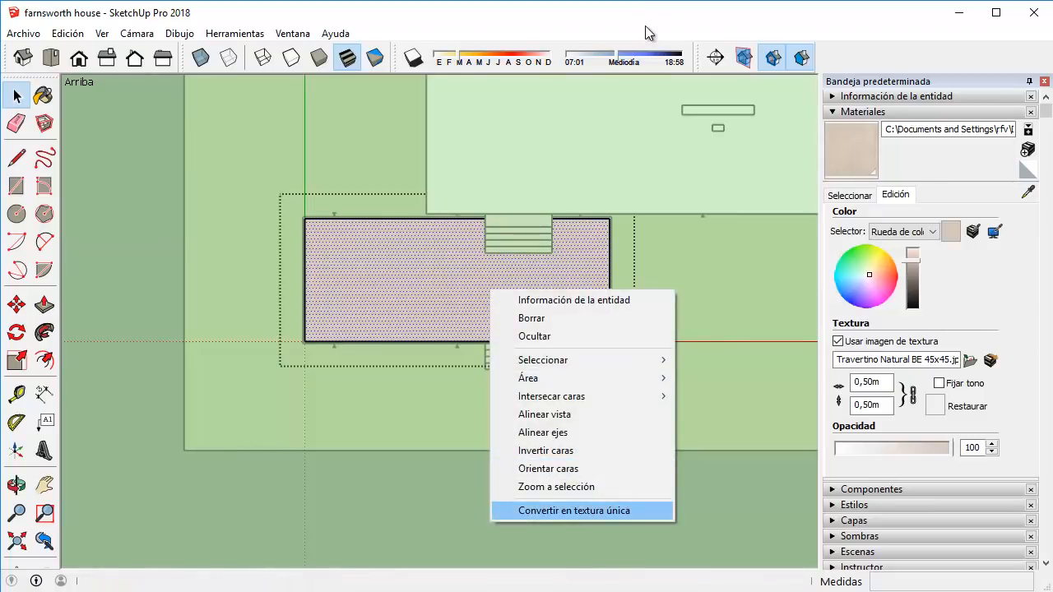
pyautogui.click(573, 509)
pyautogui.click(501, 350)
pyautogui.scroll(3, 448, 290)
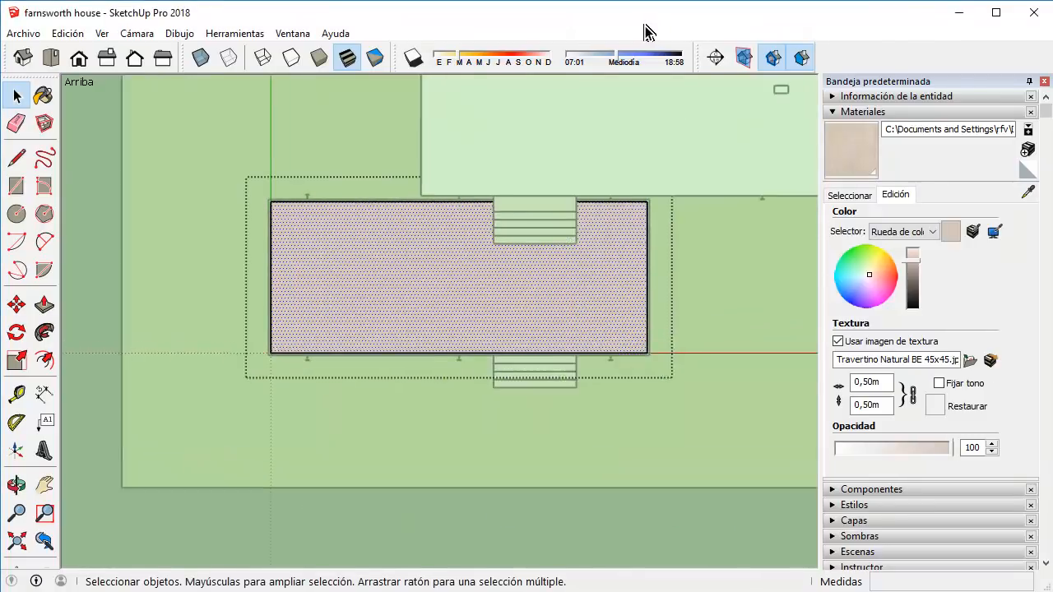
# Reopen texture positioning on the terrace floor and rotate the texture about 45° around its lower-left corner with the green pin.
pyautogui.rightClick(470, 289)
pyautogui.moveTo(526, 503)
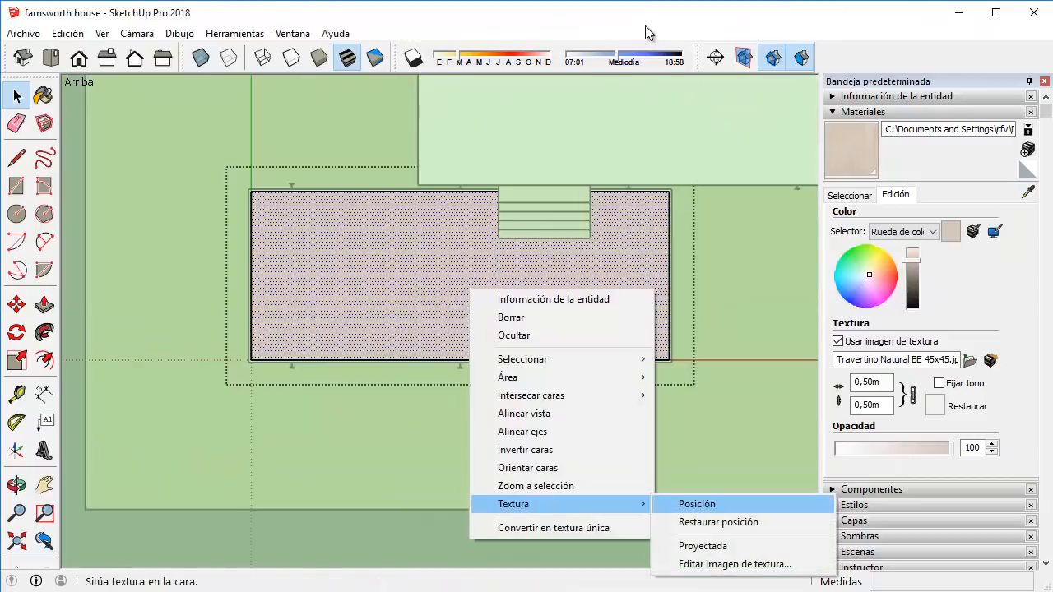
pyautogui.click(697, 503)
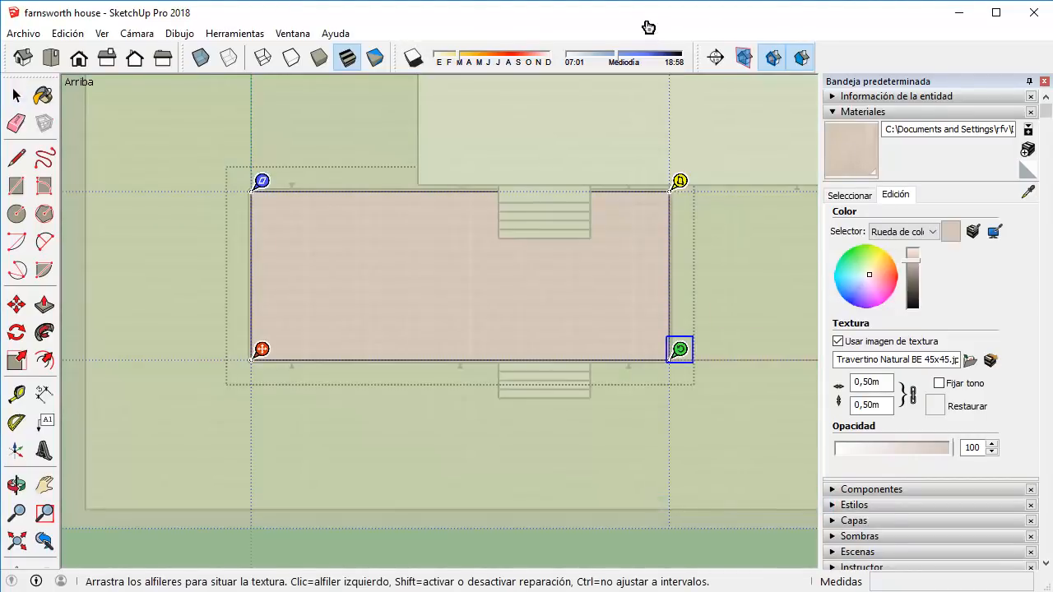
pyautogui.moveTo(679, 349); pyautogui.dragTo(530, 81)
pyautogui.moveTo(646, 27); pyautogui.dragTo(646, 27)
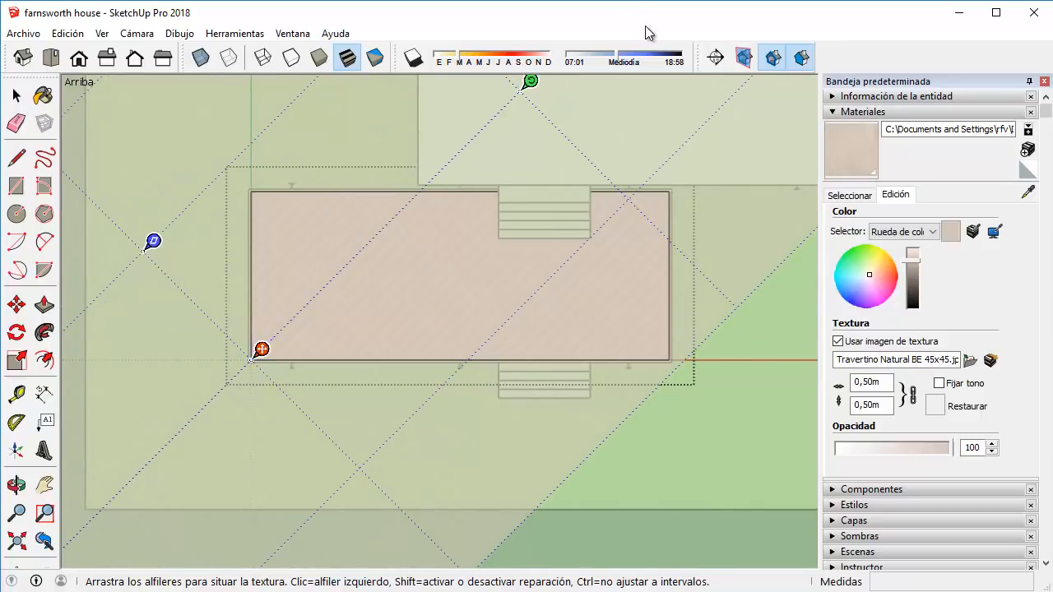
# Enlarge the rotated floor texture slightly by pulling the green pin outward along its 45° diagonal.
pyautogui.scroll(10, 647, 27)
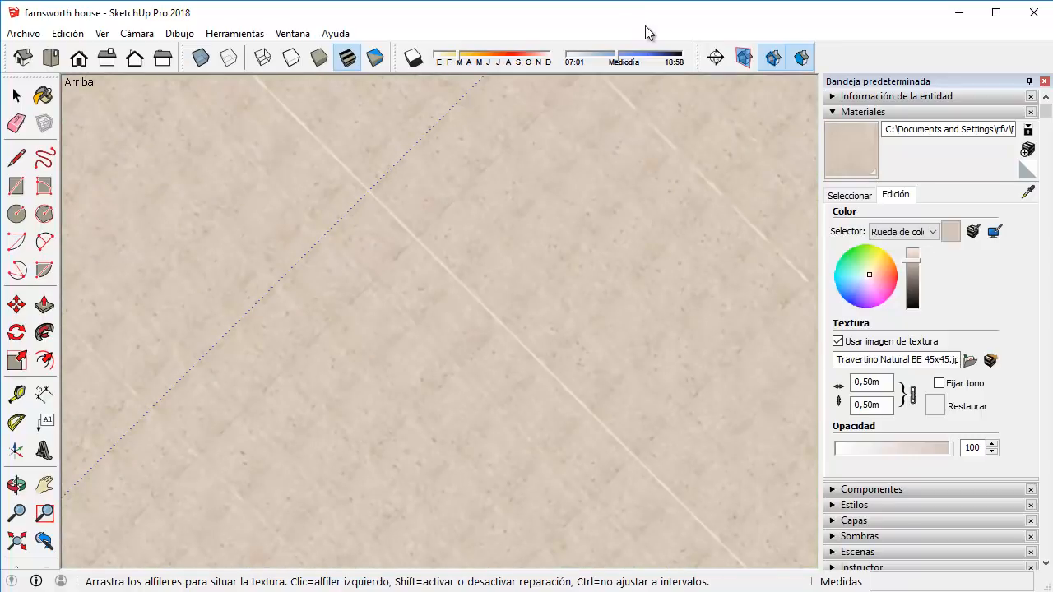
pyautogui.scroll(-10, 647, 32)
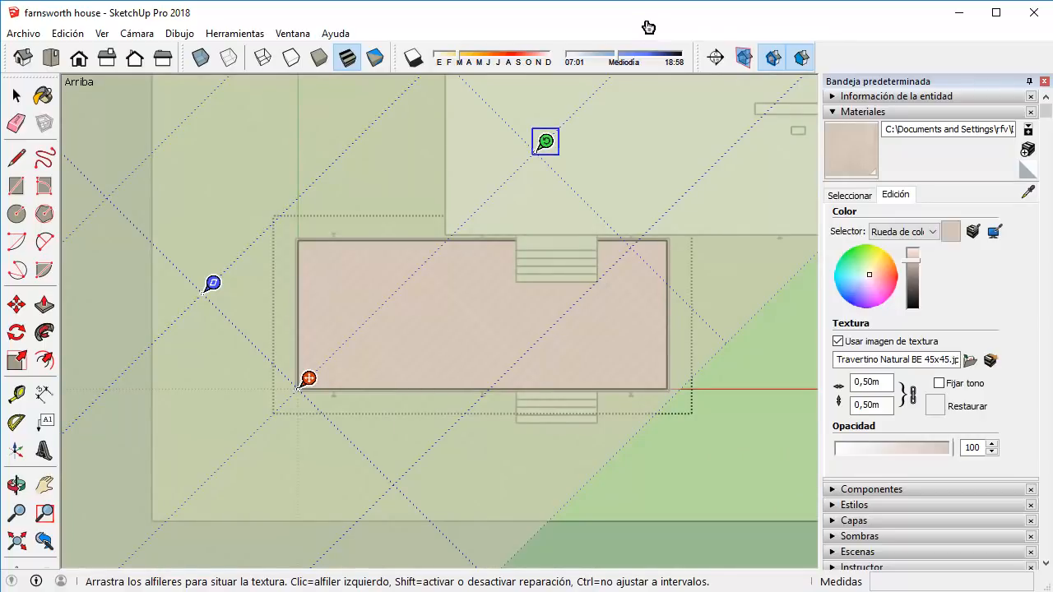
pyautogui.moveTo(648, 27); pyautogui.dragTo(643, 26)
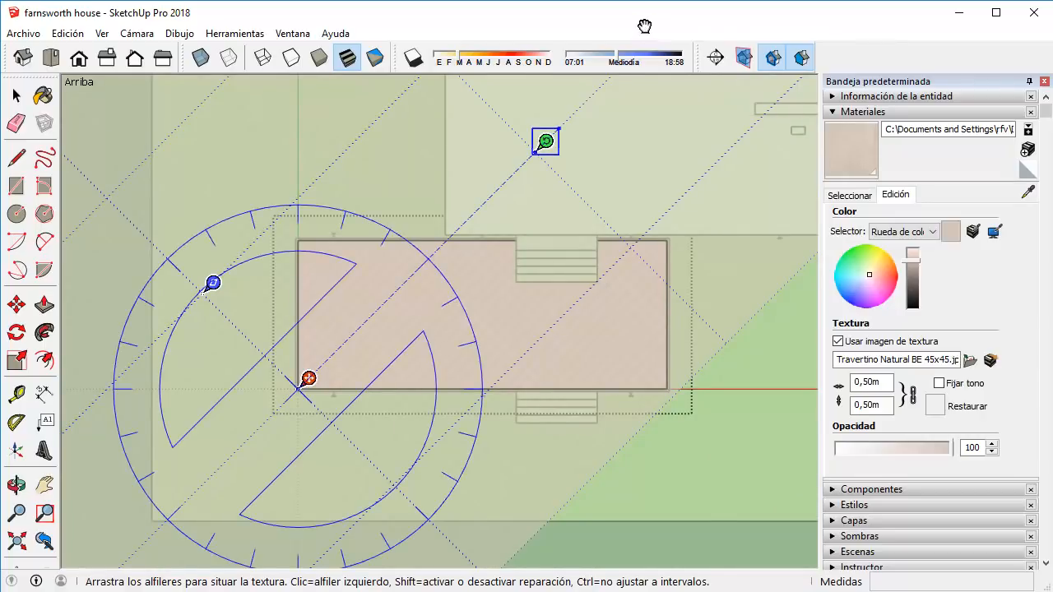
pyautogui.moveTo(546, 142)
pyautogui.mouseDown()
pyautogui.moveTo(430, 257)
pyautogui.moveTo(545, 141)
pyautogui.moveTo(613, 91)
pyautogui.moveTo(604, 84)
pyautogui.mouseUp()
pyautogui.scroll(-1, 626, 239)
pyautogui.keyDown('shift'); pyautogui.moveTo(627, 239); pyautogui.dragTo(570, 331, button='middle'); pyautogui.keyUp('shift')
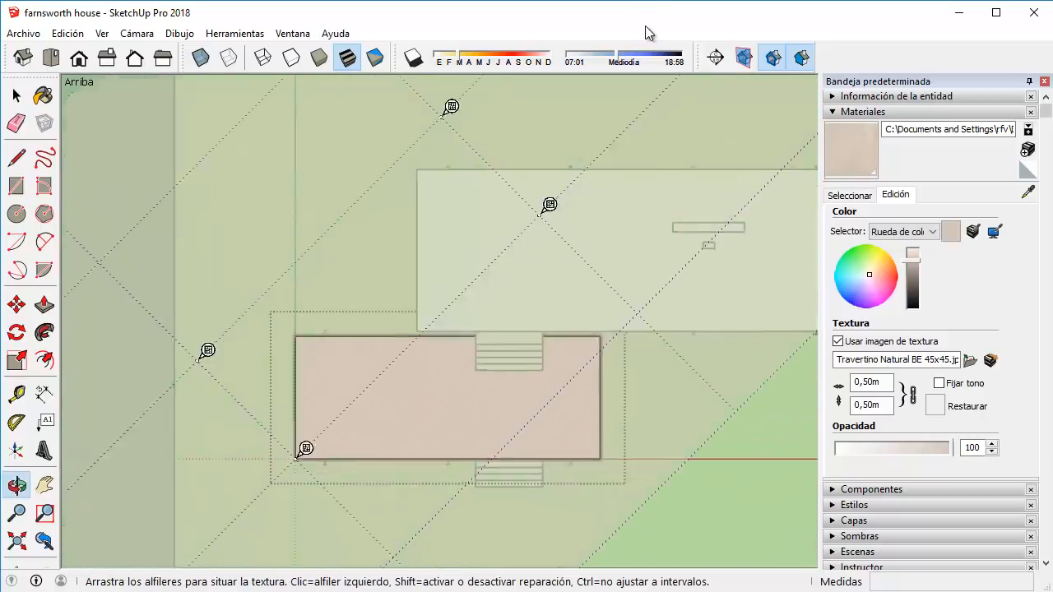
# Scale the diagonal floor texture up further with the green pin, to about twice the terrace floor's length.
pyautogui.scroll(-2, 554, 352)
pyautogui.moveTo(644, 26); pyautogui.dragTo(647, 25)
pyautogui.scroll(5, 647, 30)
pyautogui.scroll(6, 480, 368)
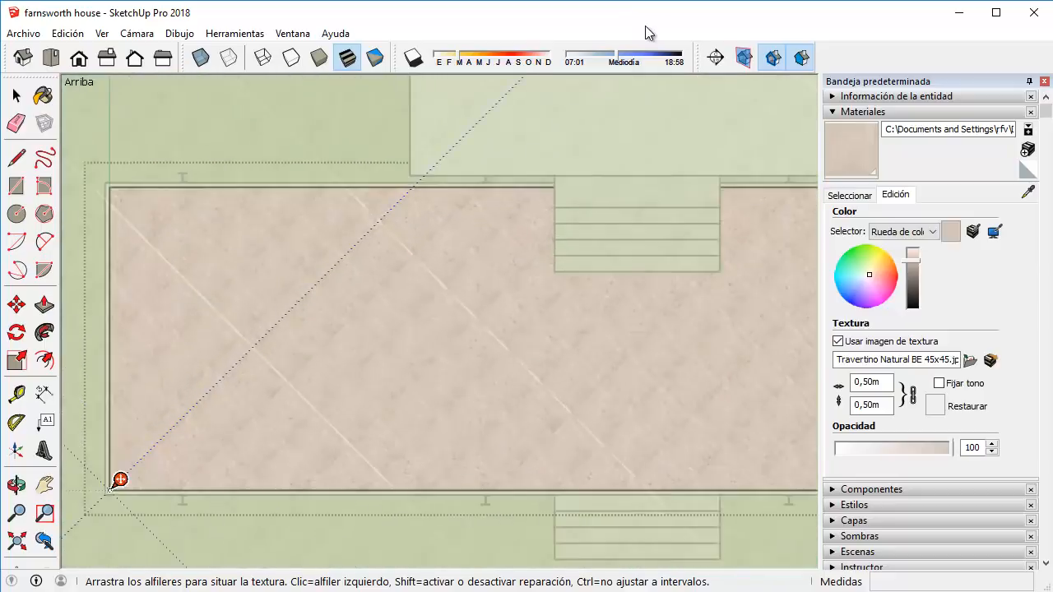
pyautogui.scroll(-4, 468, 304)
pyautogui.scroll(-7, 461, 315)
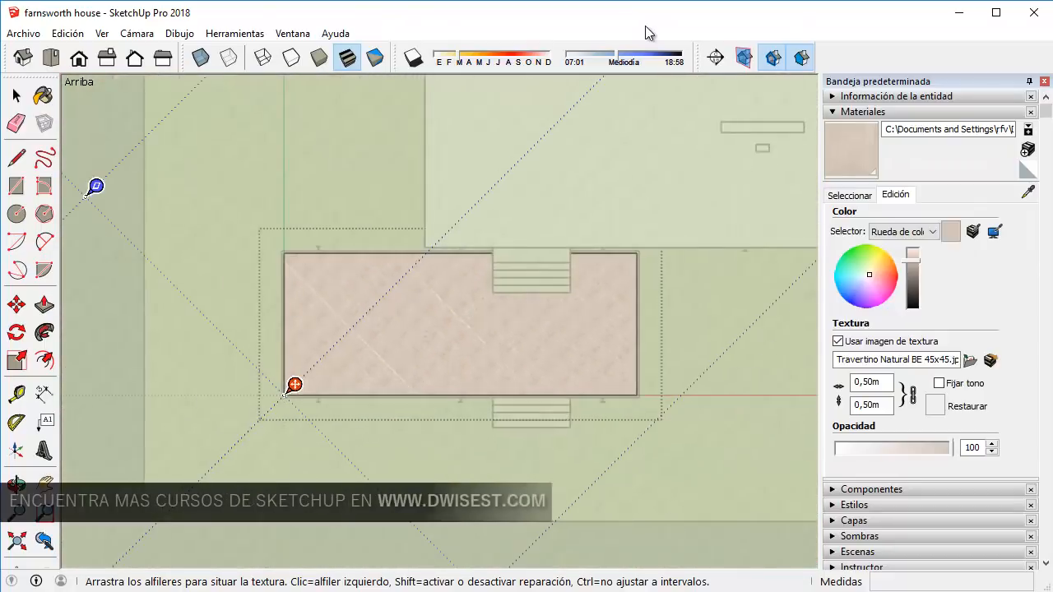
pyautogui.keyDown('shift'); pyautogui.moveTo(587, 178); pyautogui.dragTo(549, 302, button='middle'); pyautogui.keyUp('shift')
pyautogui.scroll(-2, 549, 303)
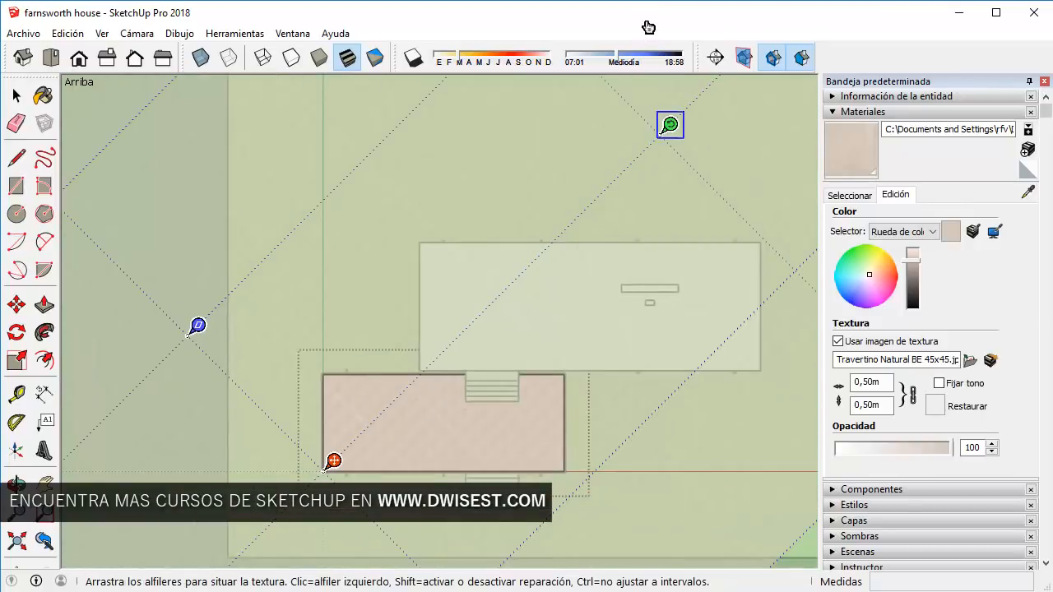
# Scale the diagonal floor texture down with the green pin to about three quarters of the terrace's length and apply it.
pyautogui.moveTo(600, 213); pyautogui.dragTo(463, 331)
pyautogui.scroll(2, 439, 378)
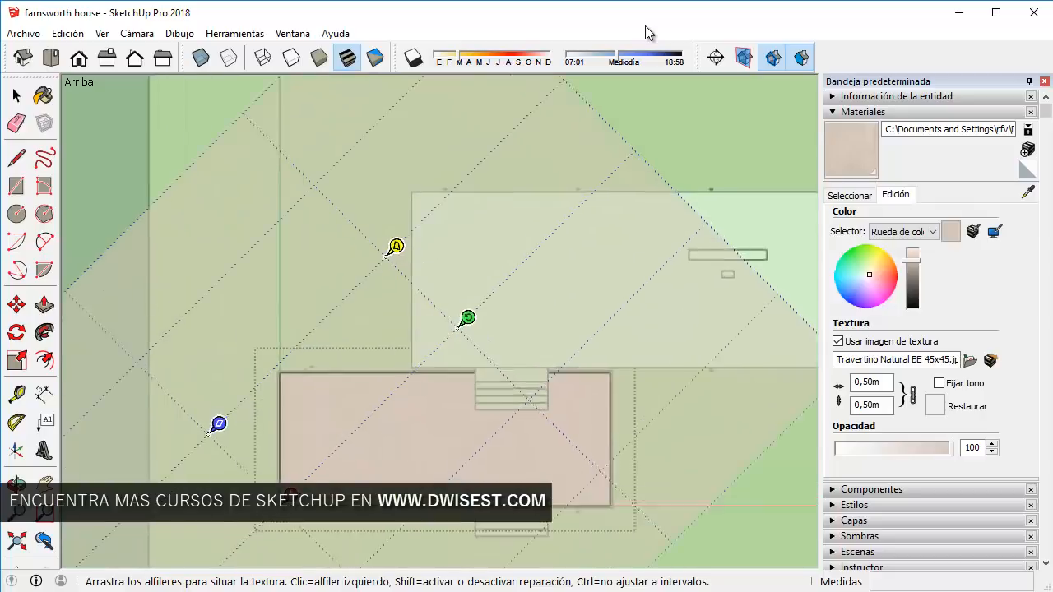
pyautogui.scroll(3, 424, 415)
pyautogui.scroll(-4, 424, 415)
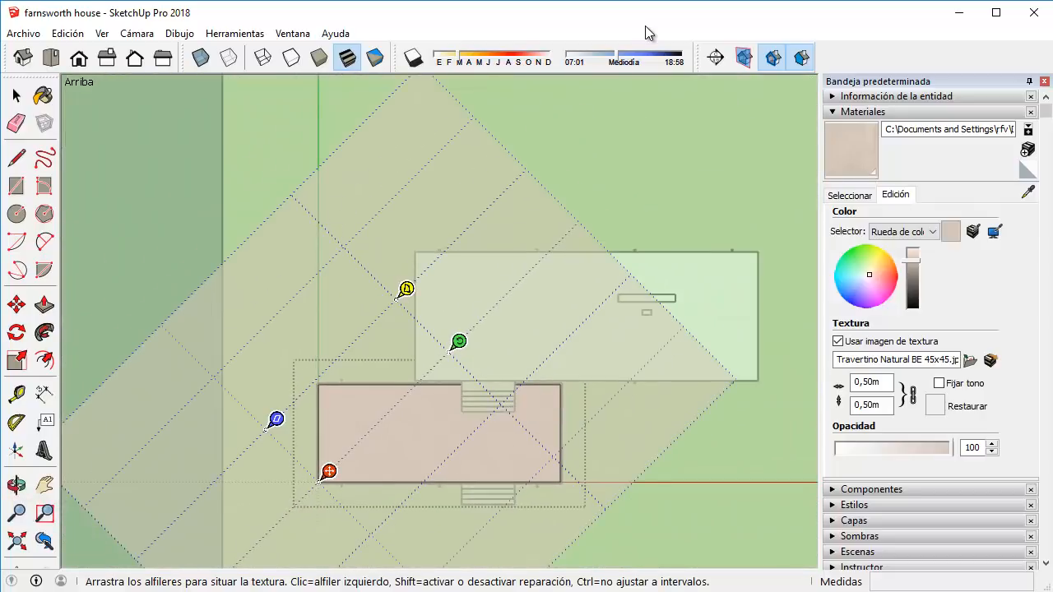
pyautogui.press('Return')
pyautogui.press('Escape')
# Examine the travertine textures on the terrace and porch floors up close, comparing their joints and repetition.
pyautogui.scroll(-2, 645, 27)
pyautogui.moveTo(646, 27); pyautogui.dragTo(644, 27, button='middle')
pyautogui.scroll(5, 644, 28)
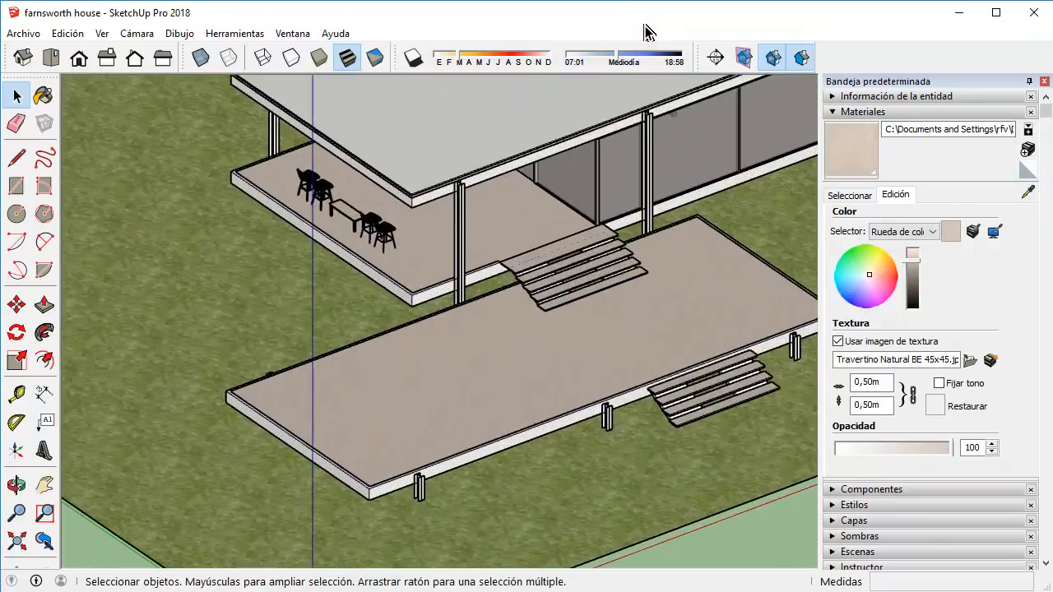
pyautogui.scroll(6, 644, 31)
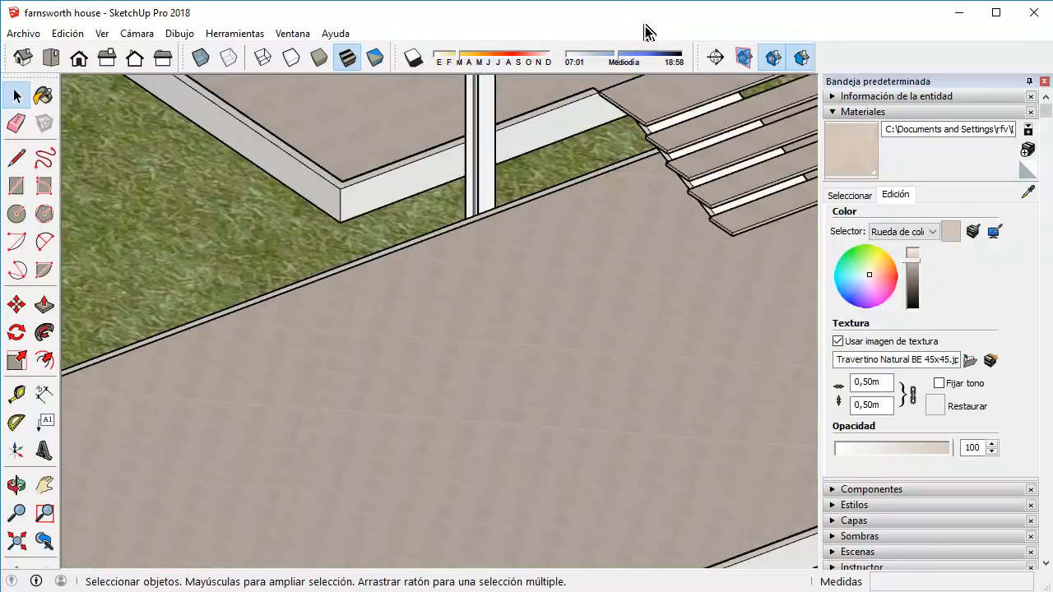
pyautogui.keyDown('shift'); pyautogui.moveTo(644, 26); pyautogui.dragTo(645, 28, button='middle'); pyautogui.keyUp('shift')
pyautogui.scroll(6, 644, 28)
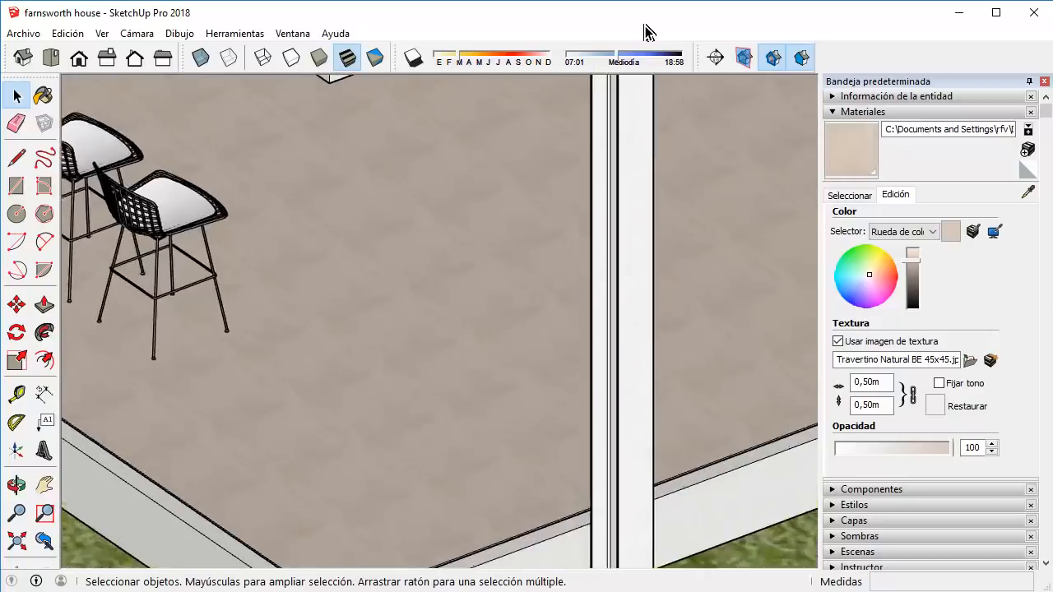
pyautogui.scroll(-5, 645, 31)
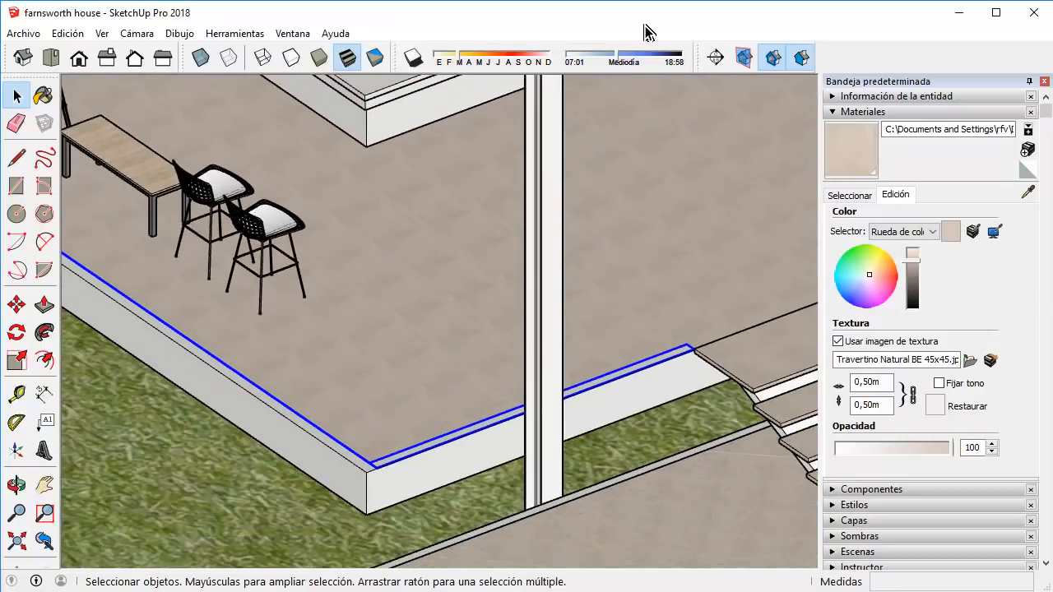
pyautogui.scroll(-2, 644, 31)
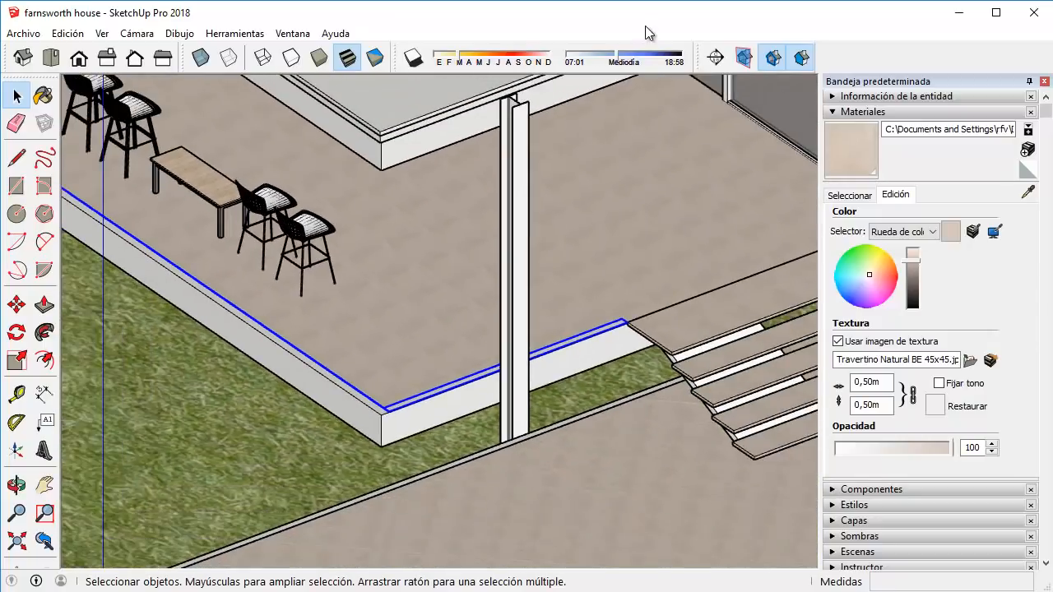
# Set the porch floor's travertine texture size to 3 m wide and 3 m high.
pyautogui.moveTo(884, 383); pyautogui.dragTo(840, 385)
pyautogui.write('2')
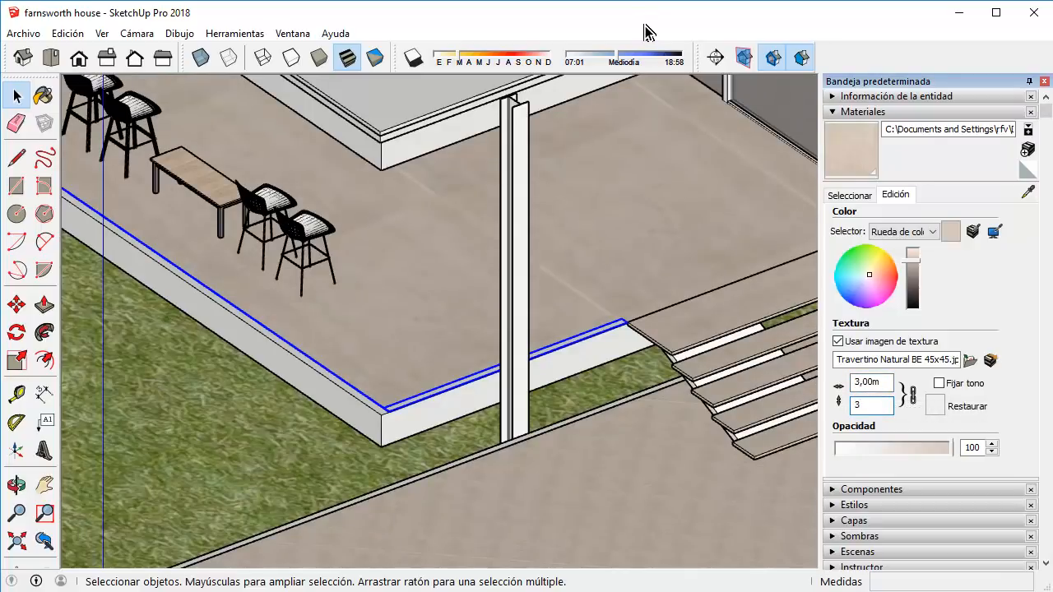
pyautogui.scroll(-4, 523, 230)
pyautogui.keyDown('shift'); pyautogui.moveTo(654, 193); pyautogui.dragTo(410, 358, button='middle'); pyautogui.keyUp('shift')
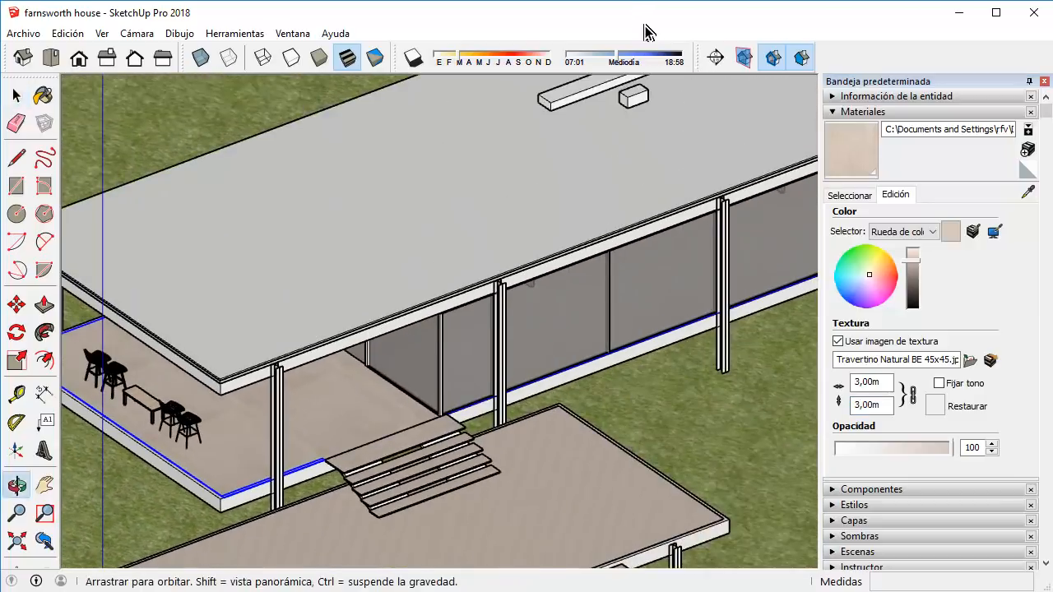
pyautogui.scroll(-1, 409, 358)
pyautogui.scroll(7, 423, 422)
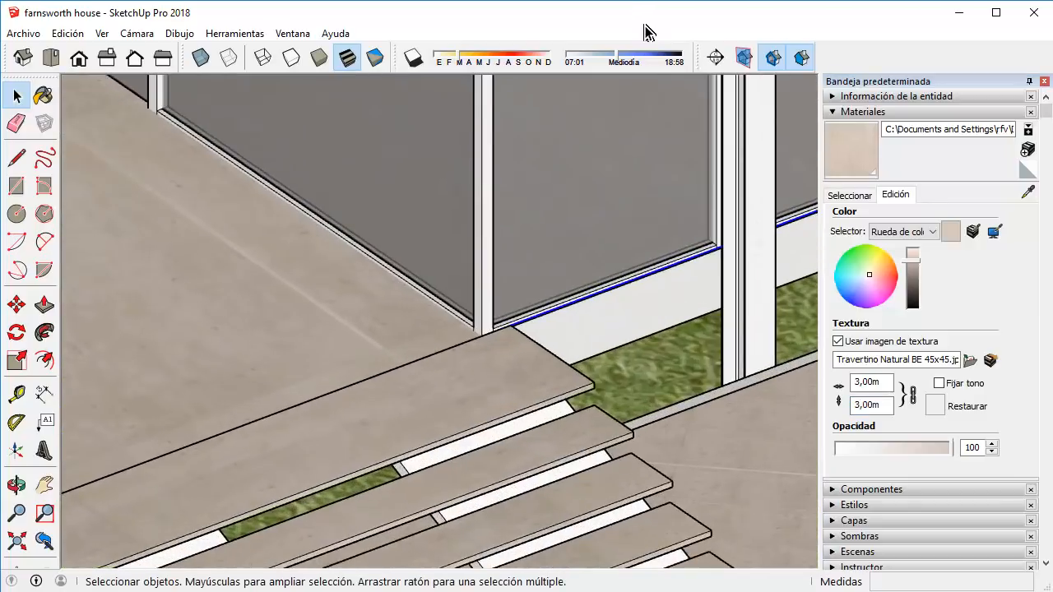
pyautogui.scroll(-3, 500, 412)
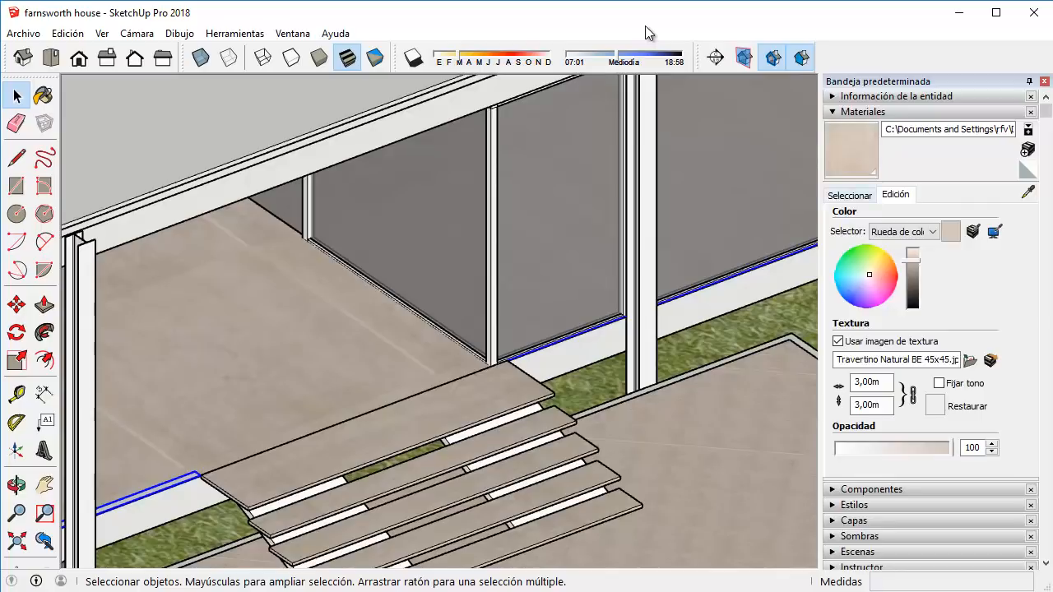
# Browse the materials in the model, pick the terrace floor's unique travertine texture and leave painting mode without applying it.
pyautogui.click(850, 196)
pyautogui.scroll(-4, 932, 296)
pyautogui.scroll(2, 932, 296)
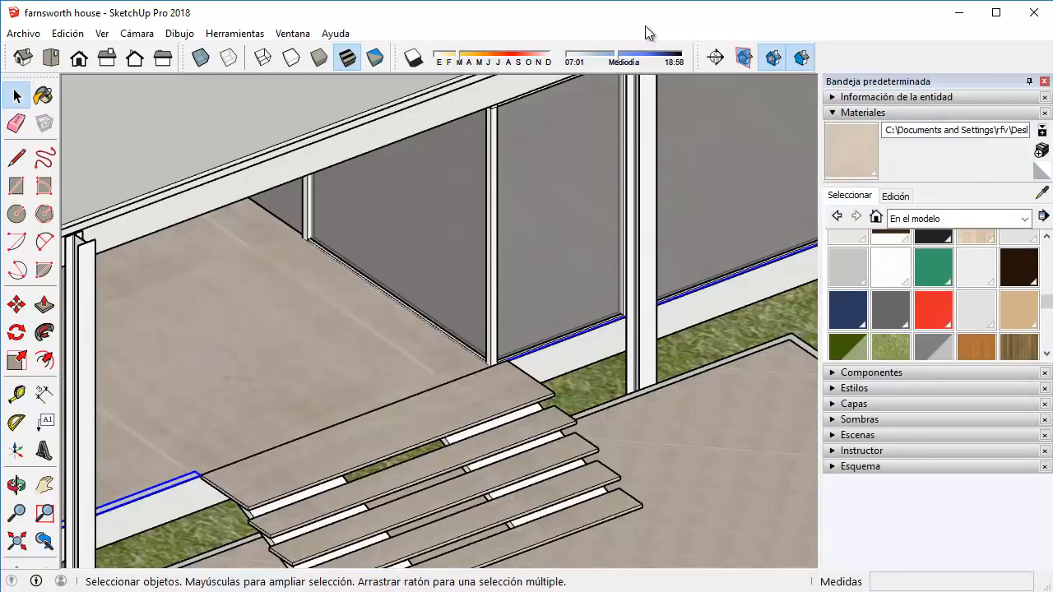
pyautogui.scroll(3, 933, 296)
pyautogui.click(933, 294)
pyautogui.scroll(-3, 464, 310)
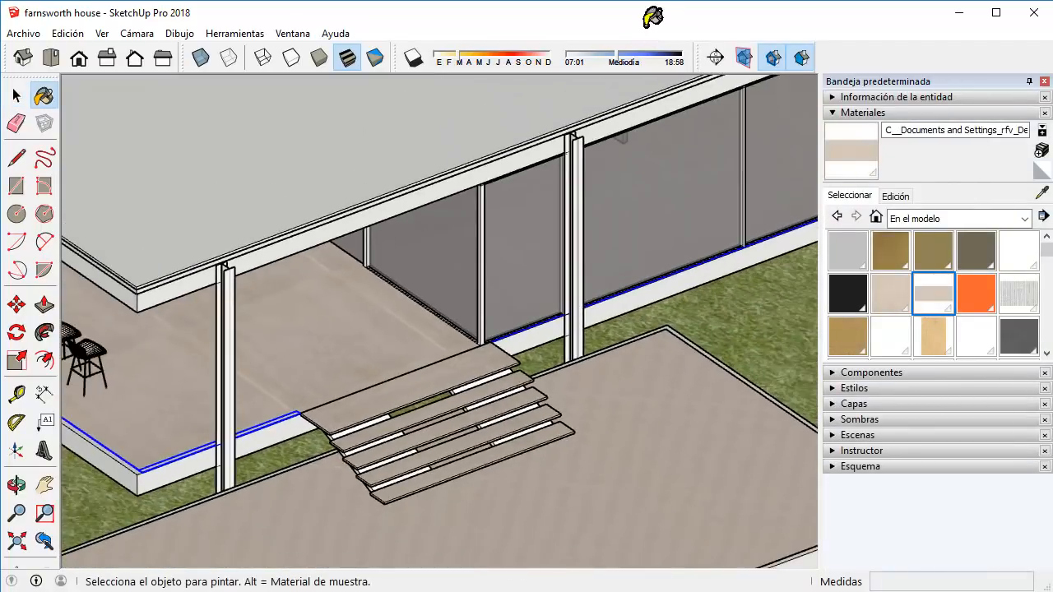
pyautogui.keyDown('shift'); pyautogui.moveTo(576, 329); pyautogui.dragTo(679, 280, button='middle'); pyautogui.keyUp('shift')
pyautogui.scroll(-2, 679, 280)
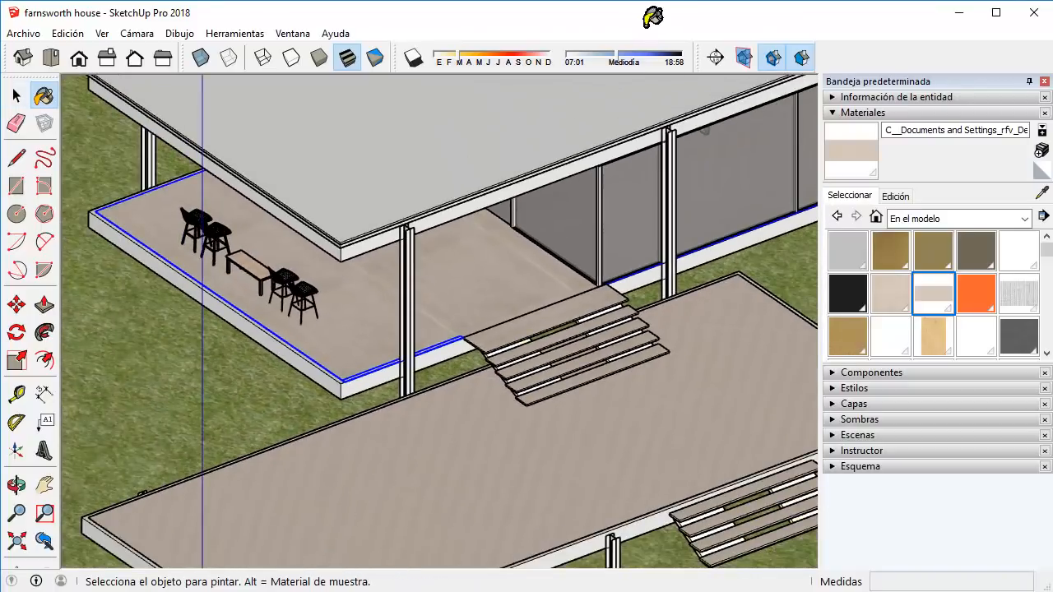
pyautogui.click(17, 97)
# Open the porch table's group for editing and paint its tabletop with the Wood_Grain_Medium_Ash_Texture material.
pyautogui.scroll(4, 248, 289)
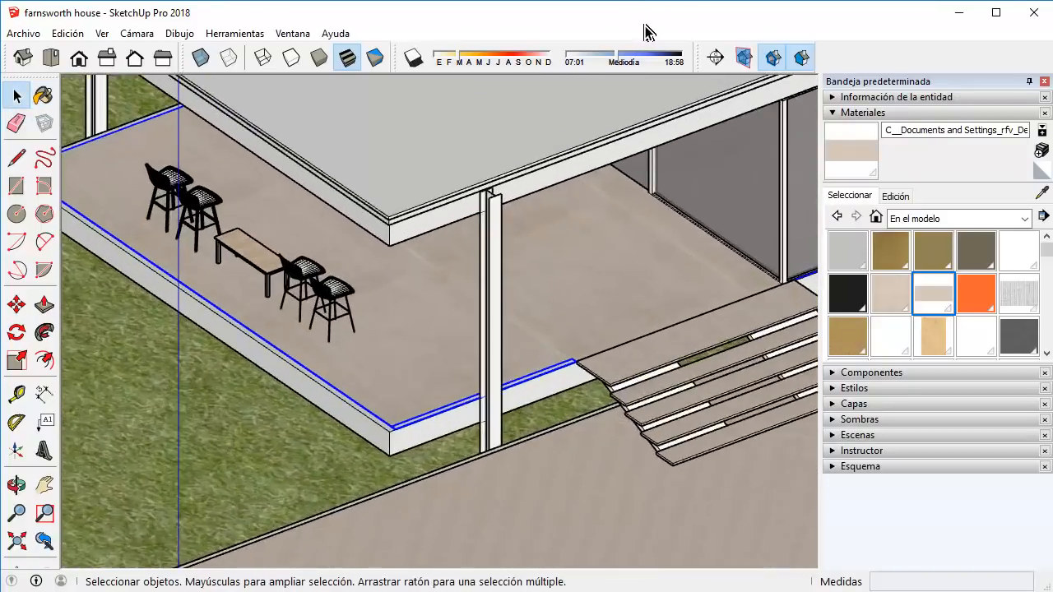
pyautogui.click(244, 253)
pyautogui.scroll(5, 244, 253)
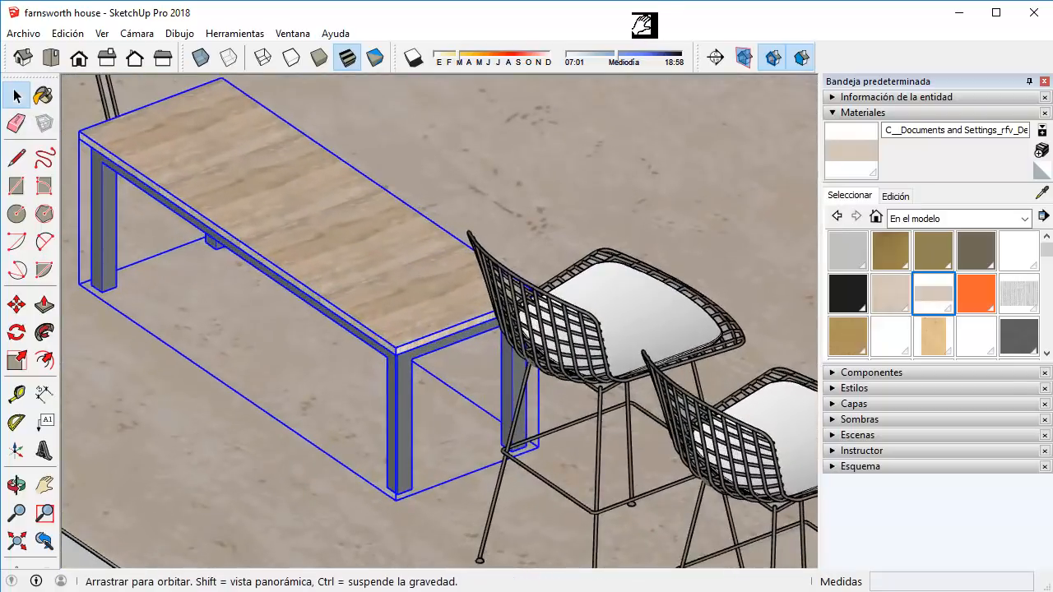
pyautogui.keyDown('shift'); pyautogui.moveTo(645, 25); pyautogui.dragTo(646, 28, button='middle'); pyautogui.keyUp('shift')
pyautogui.rightClick(453, 319)
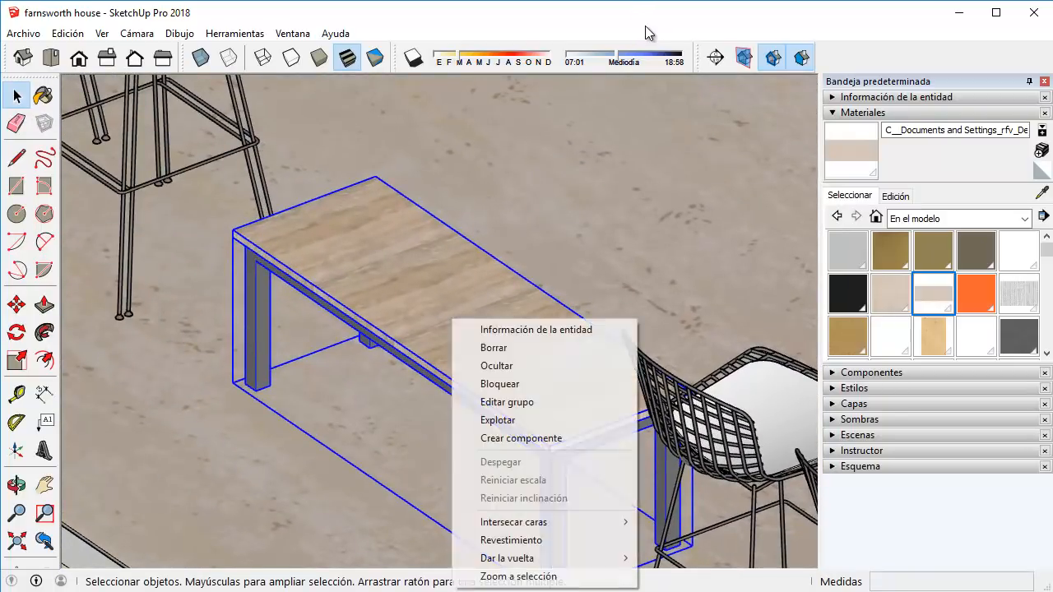
pyautogui.press('Down')
pyautogui.press('Return')
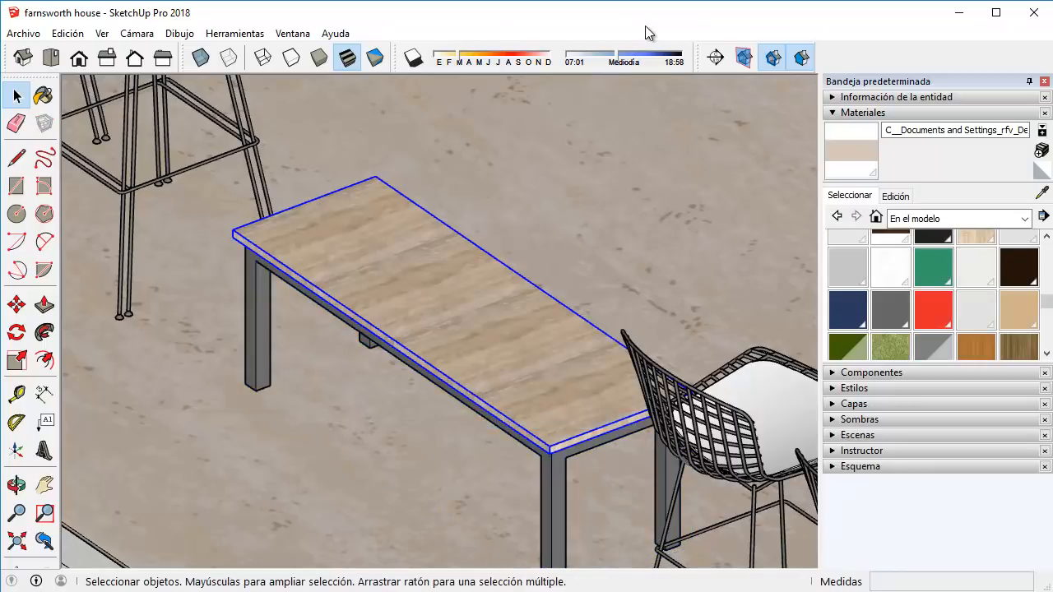
pyautogui.scroll(-1, 934, 295)
pyautogui.click(1019, 255)
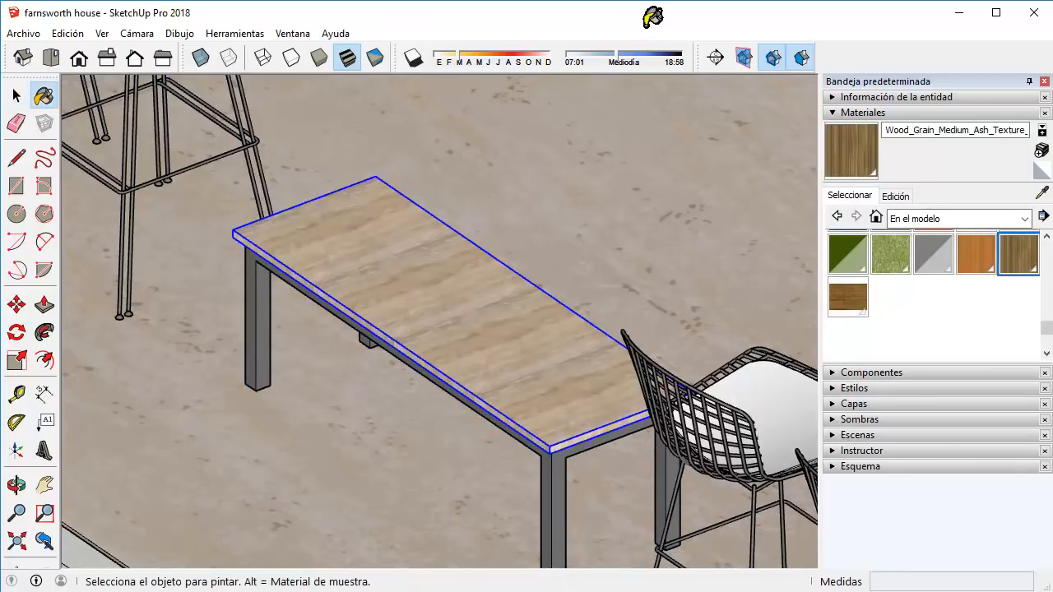
pyautogui.click(411, 312)
pyautogui.click(17, 96)
# Move the table about 2.32 m off the porch, out over the lawn.
pyautogui.scroll(-3, 277, 241)
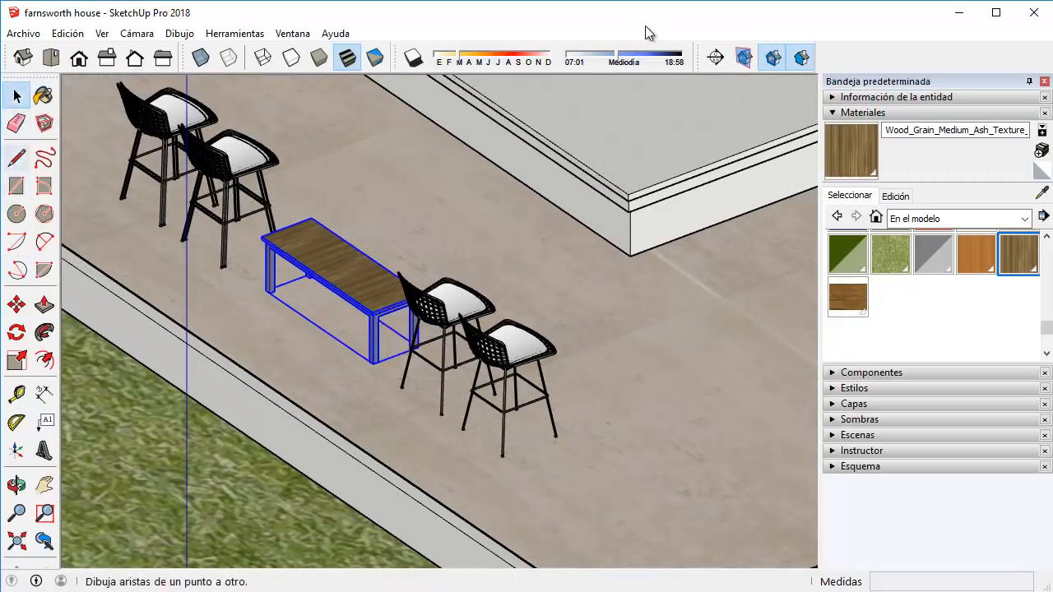
pyautogui.click(16, 304)
pyautogui.click(663, 293)
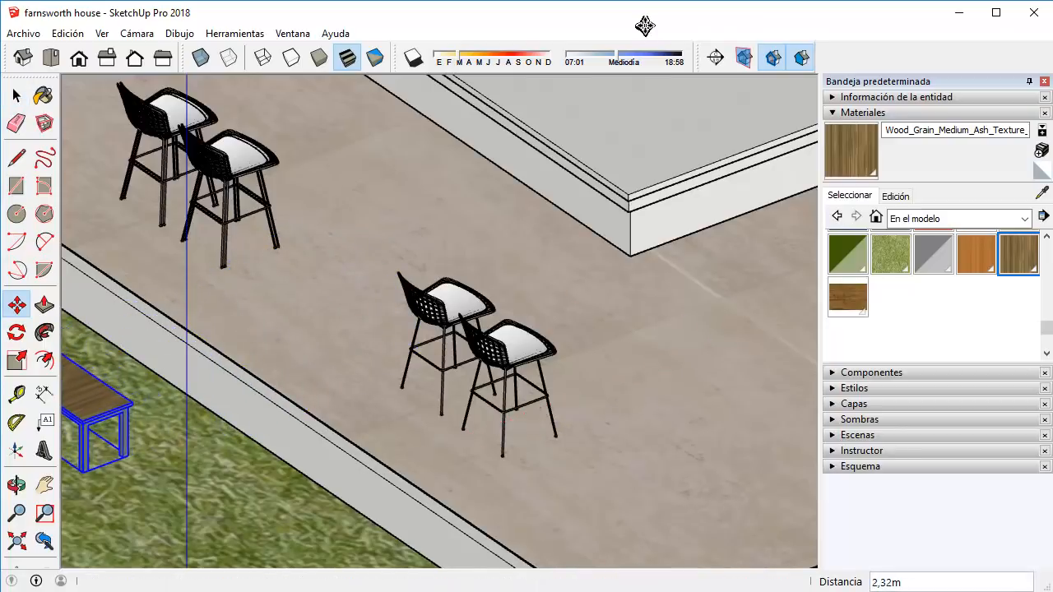
# From the top view, select the tabletop face inside the table group and convert its wood material into a unique texture.
pyautogui.click(50, 57)
pyautogui.scroll(-2, 399, 244)
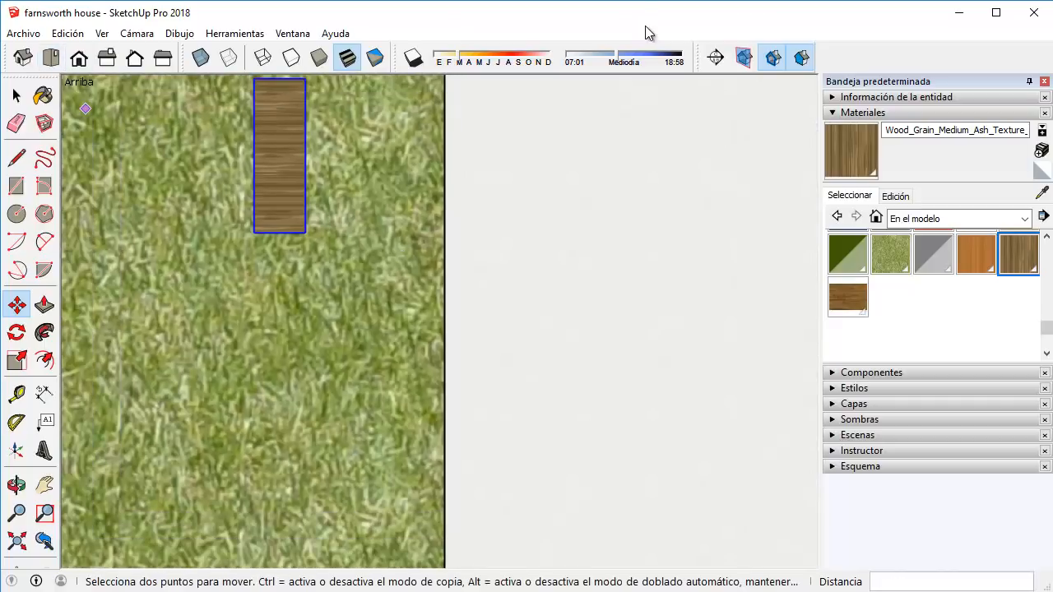
pyautogui.click(16, 96)
pyautogui.keyDown('shift'); pyautogui.moveTo(280, 164); pyautogui.dragTo(344, 288, button='middle'); pyautogui.keyUp('shift')
pyautogui.scroll(4, 304, 216)
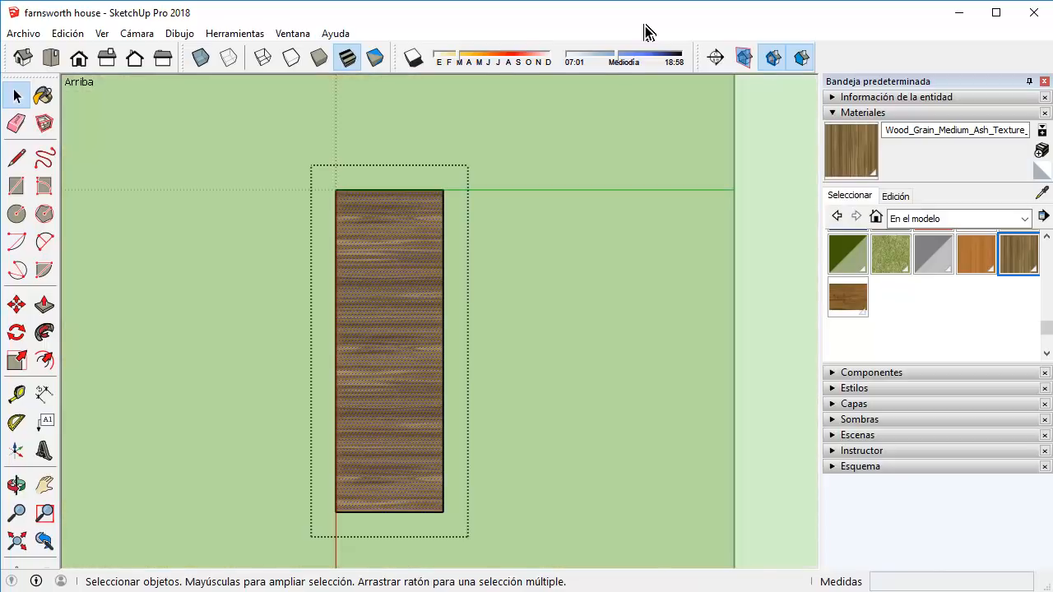
pyautogui.rightClick(401, 276)
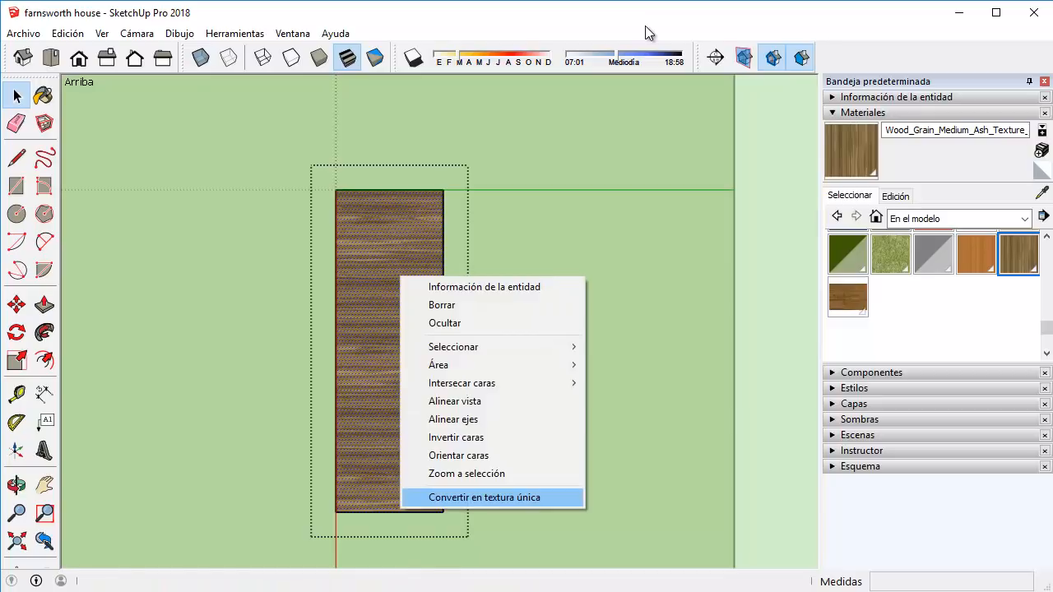
pyautogui.click(483, 497)
pyautogui.click(502, 352)
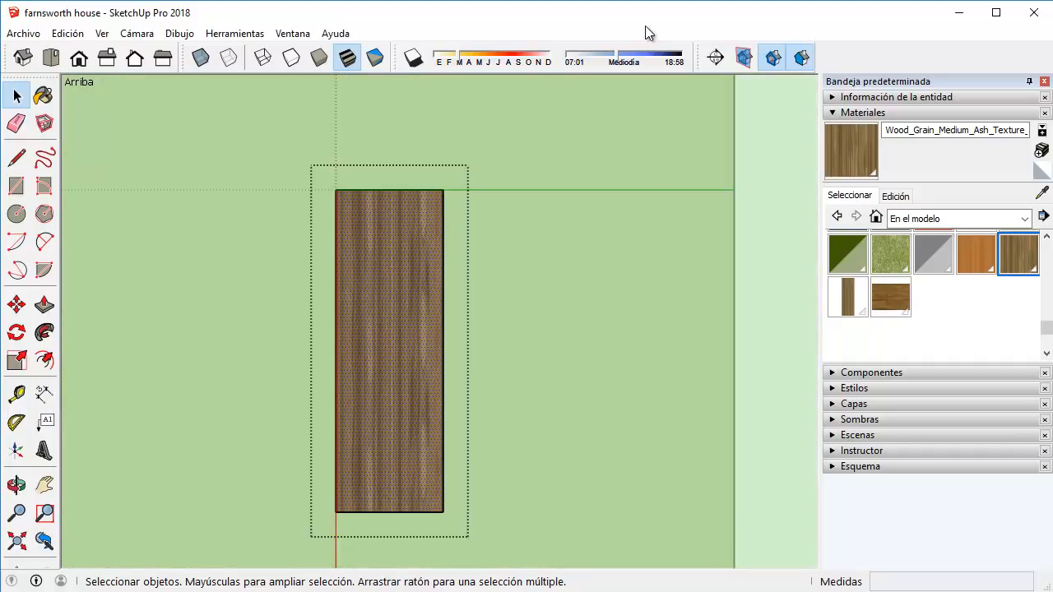
# Open texture positioning on the tabletop, enlarge the wood texture with the green pin to about 2.6 times the tabletop's width, and finish.
pyautogui.rightClick(393, 280)
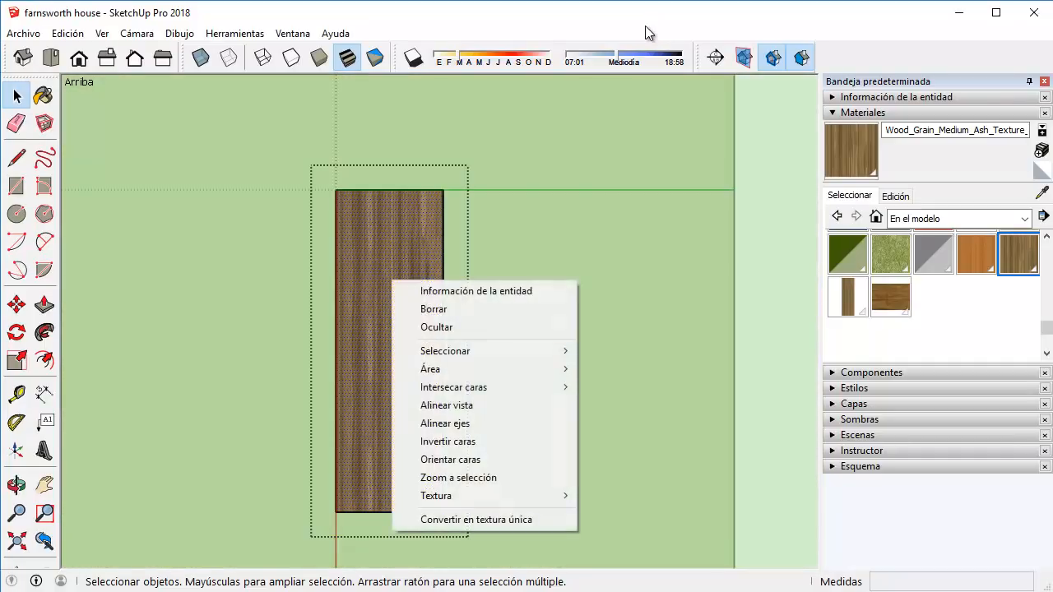
pyautogui.moveTo(460, 496)
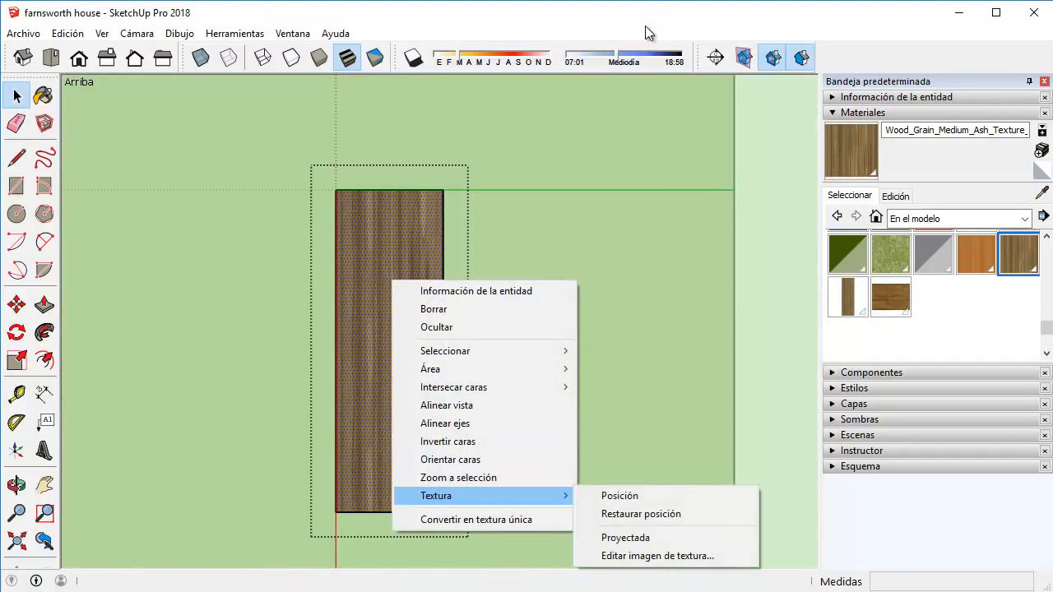
pyautogui.click(620, 496)
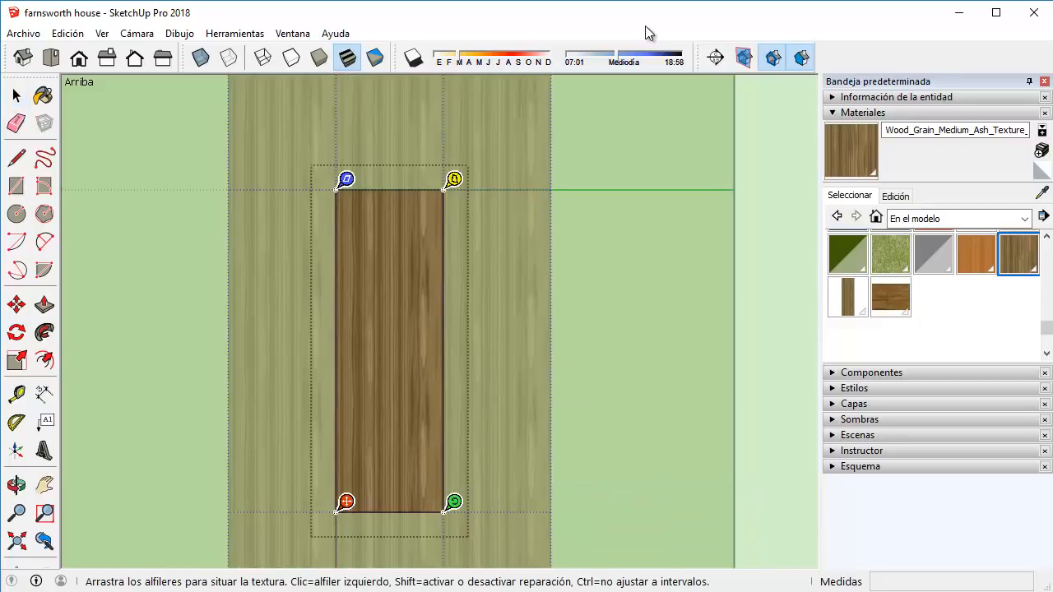
pyautogui.scroll(-6, 467, 253)
pyautogui.scroll(3, 464, 253)
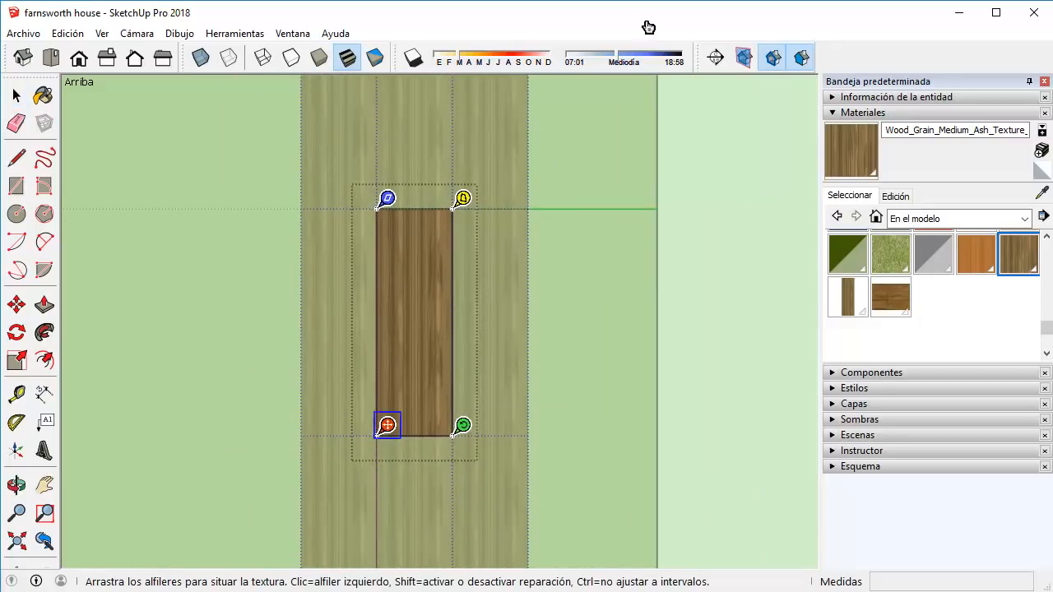
pyautogui.moveTo(463, 426); pyautogui.dragTo(583, 425)
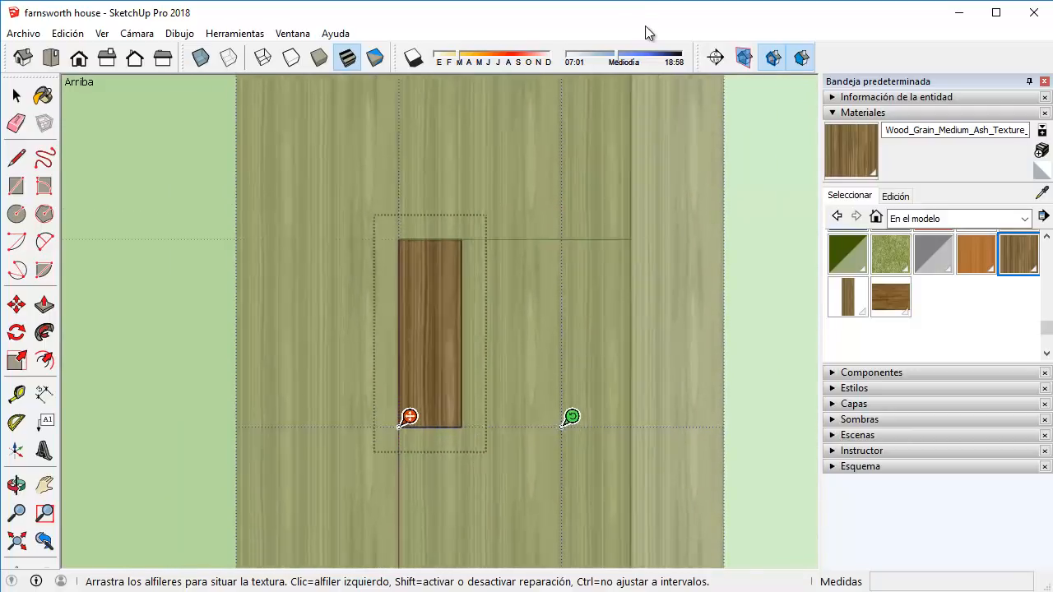
pyautogui.press('space')
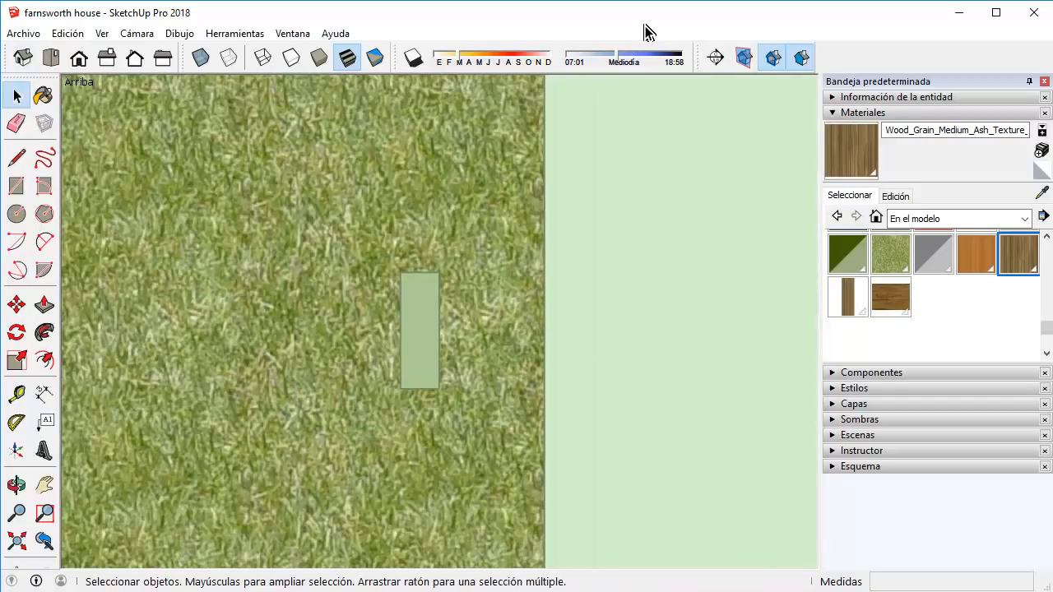
# Open the ground's group for editing and convert its grass material into a unique texture of 1024 x 1009 pixels.
pyautogui.scroll(-4, 374, 271)
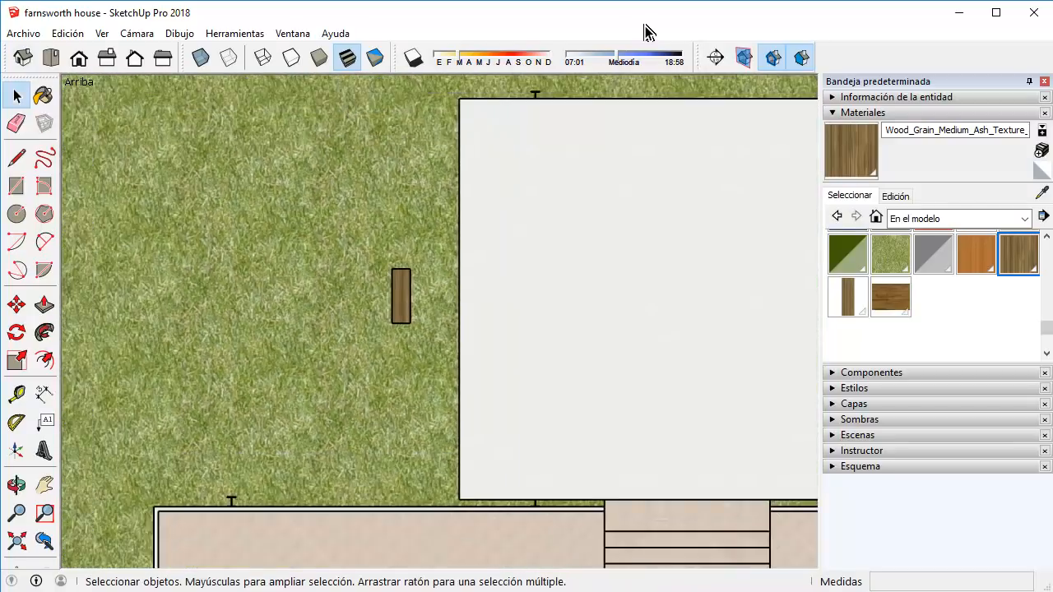
pyautogui.moveTo(374, 276); pyautogui.dragTo(464, 177, button='middle')
pyautogui.scroll(-3, 500, 306)
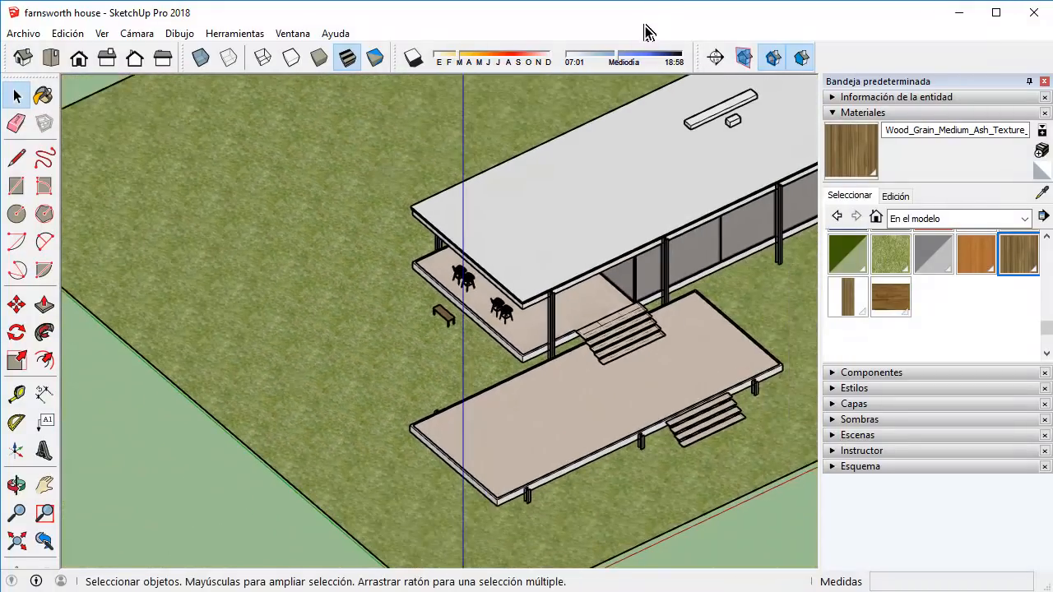
pyautogui.keyDown('shift'); pyautogui.moveTo(794, 350); pyautogui.dragTo(469, 396, button='middle'); pyautogui.keyUp('shift')
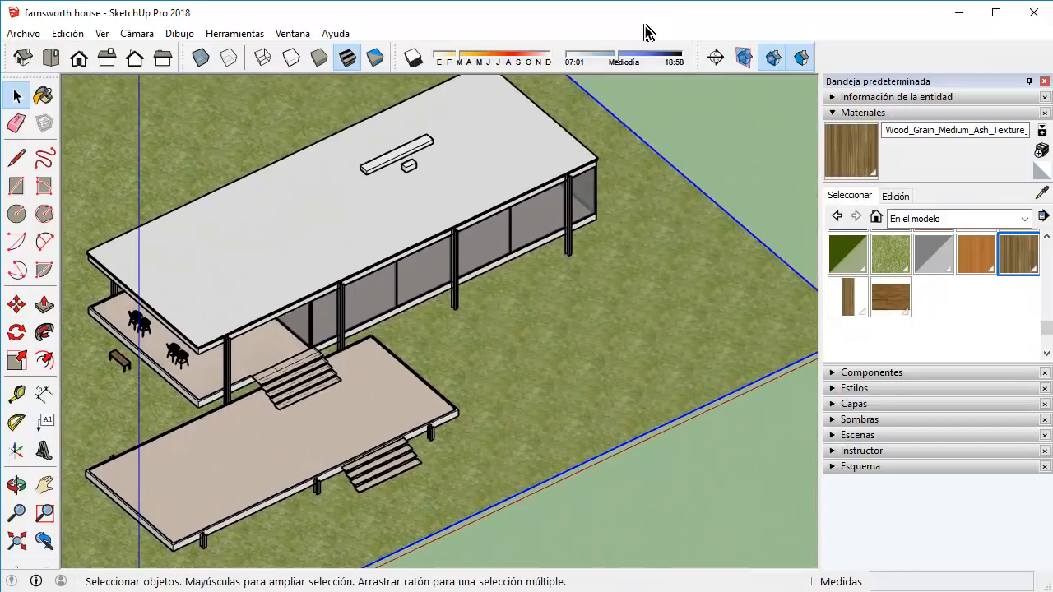
pyautogui.scroll(-1, 481, 403)
pyautogui.rightClick(612, 327)
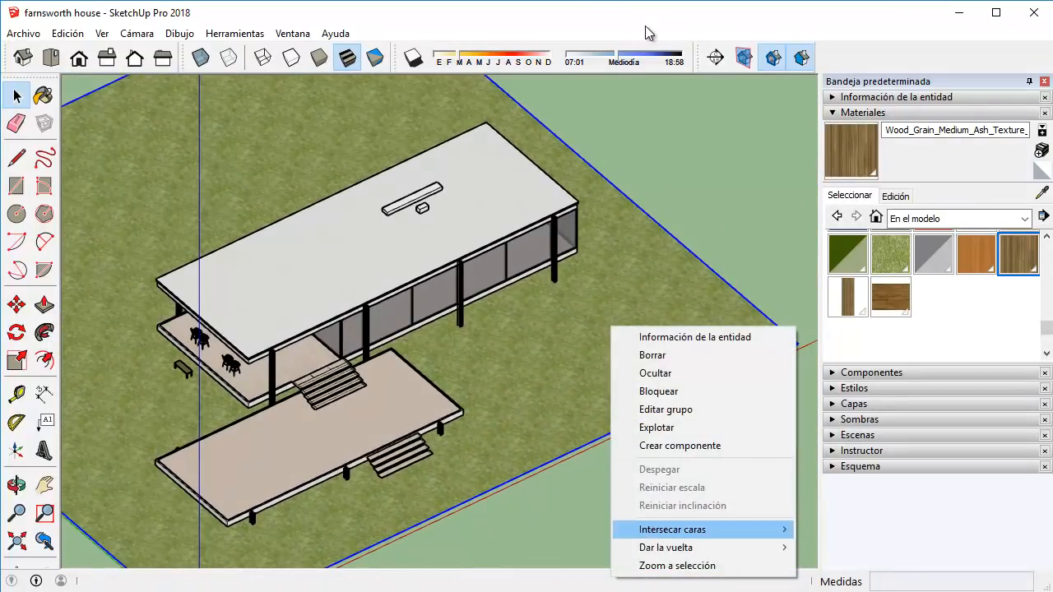
pyautogui.click(666, 410)
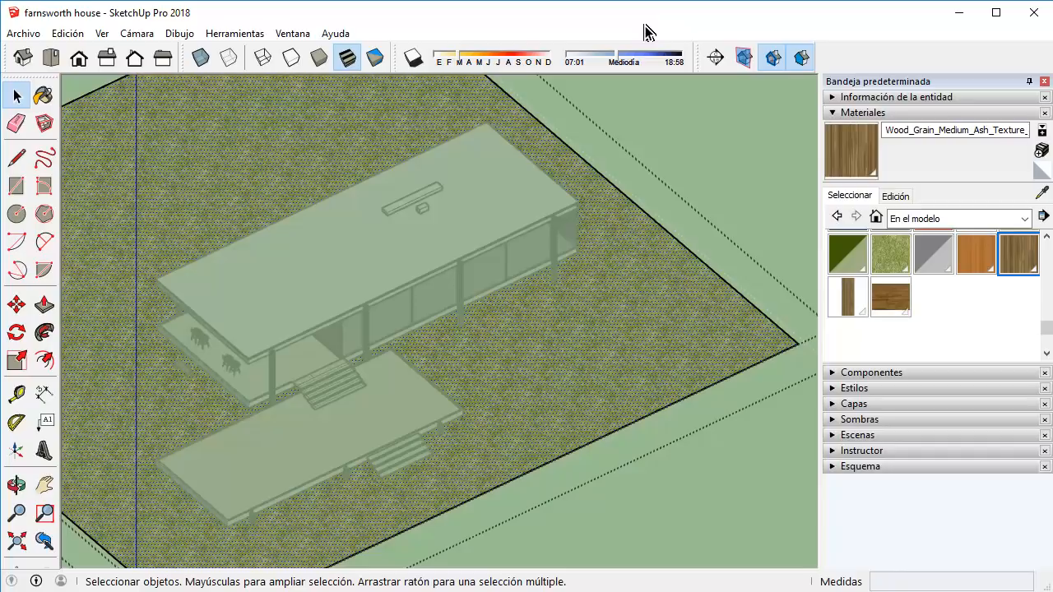
pyautogui.rightClick(605, 286)
pyautogui.click(688, 506)
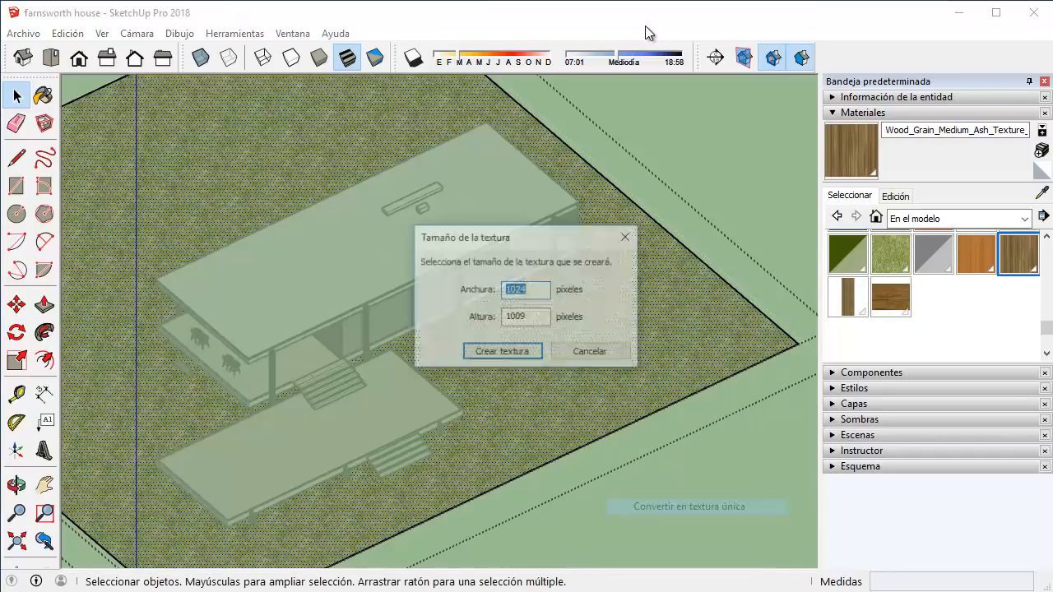
pyautogui.press('Return')
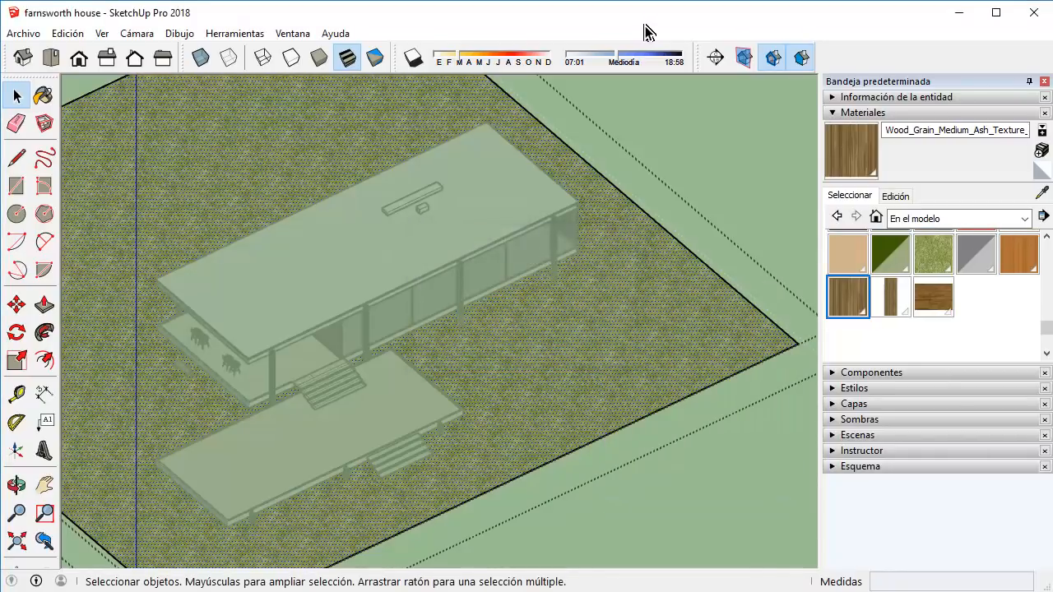
# Position the grass texture on the ground face, enlarging it with the green pin to about 1.8 times the ground's width, and leave the group.
pyautogui.rightClick(581, 278)
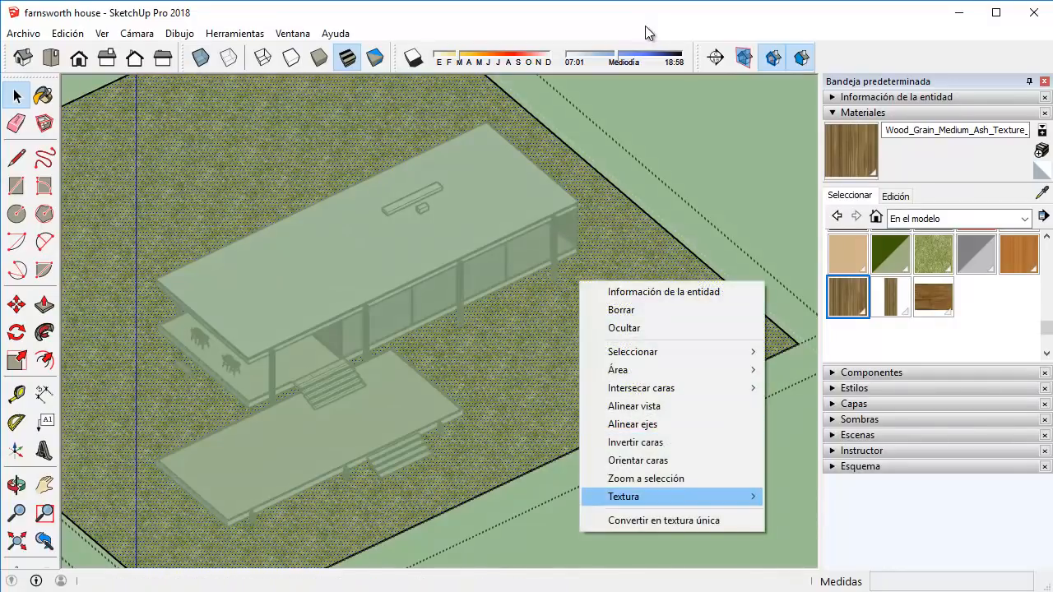
pyautogui.moveTo(641, 497)
pyautogui.click(807, 497)
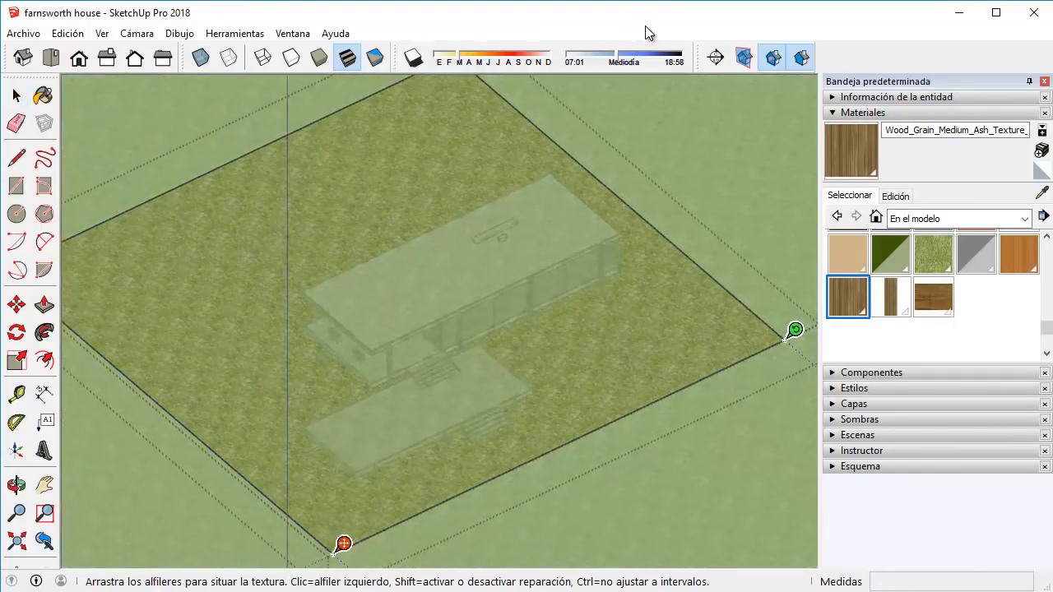
pyautogui.moveTo(780, 324); pyautogui.dragTo(813, 281)
pyautogui.press('shift')
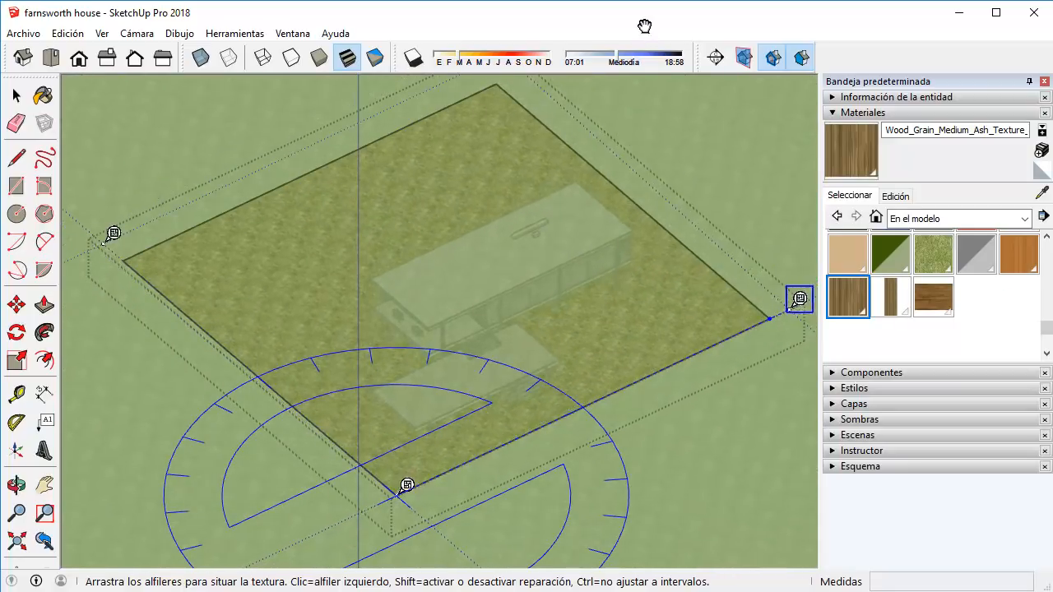
pyautogui.scroll(-3, 716, 298)
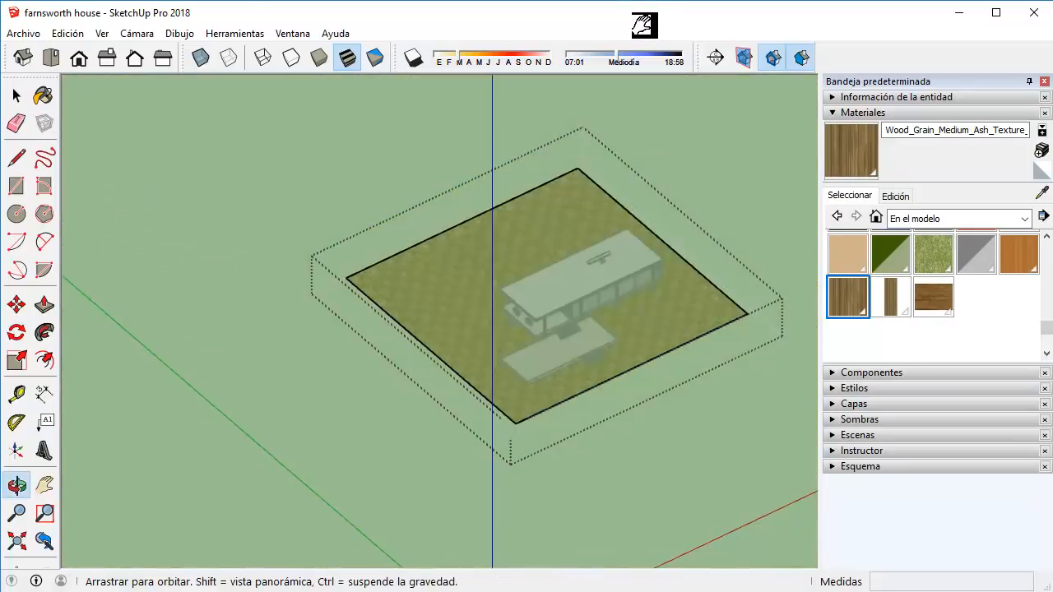
pyautogui.keyDown('shift'); pyautogui.moveTo(712, 299); pyautogui.dragTo(534, 372, button='middle'); pyautogui.keyUp('shift')
pyautogui.moveTo(587, 372); pyautogui.dragTo(678, 329)
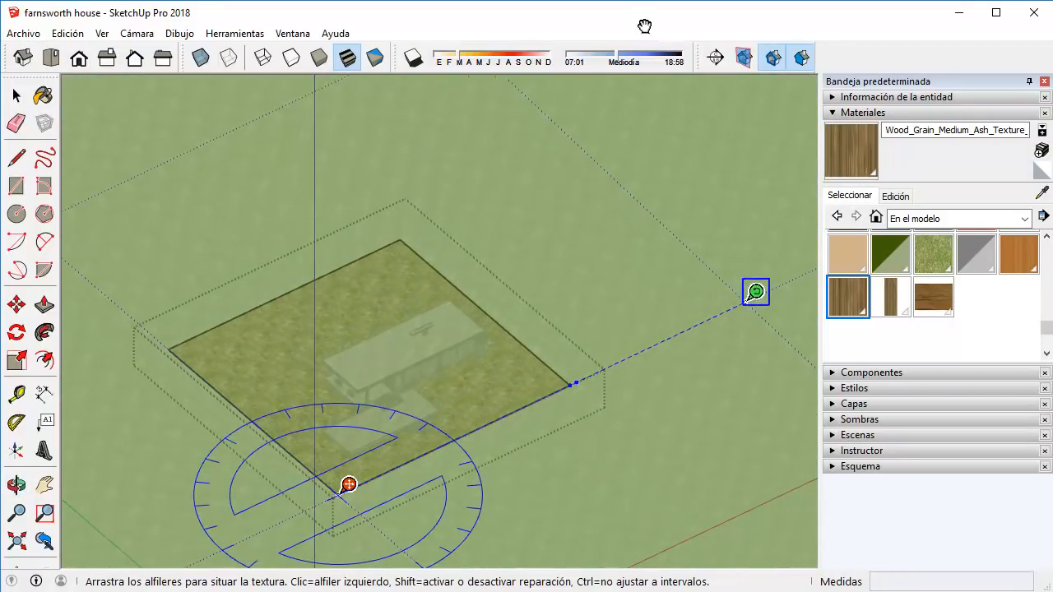
pyautogui.moveTo(755, 292); pyautogui.dragTo(772, 284)
pyautogui.scroll(-4, 645, 27)
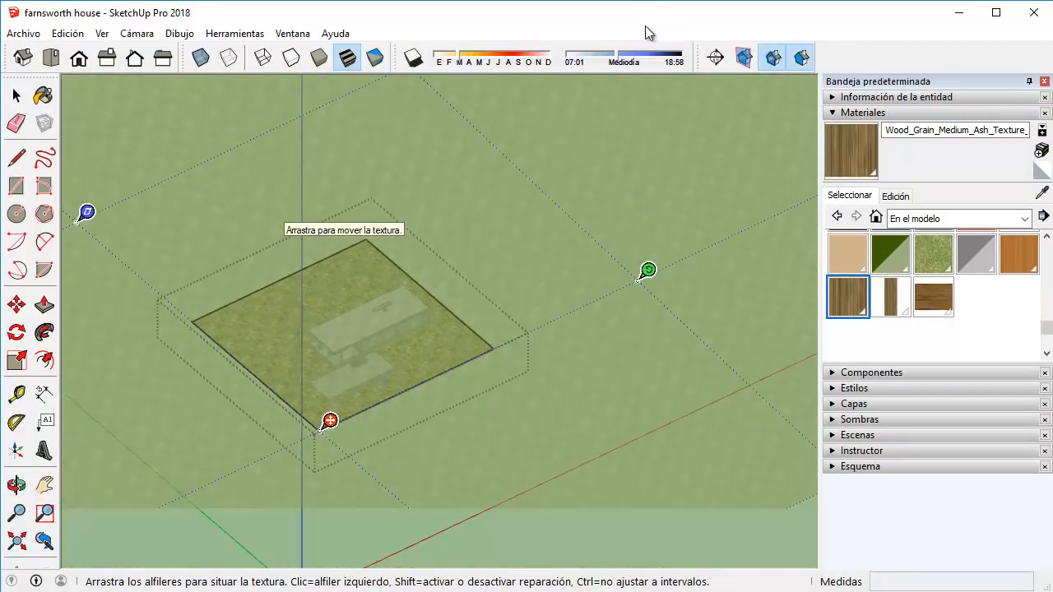
pyautogui.press('Return')
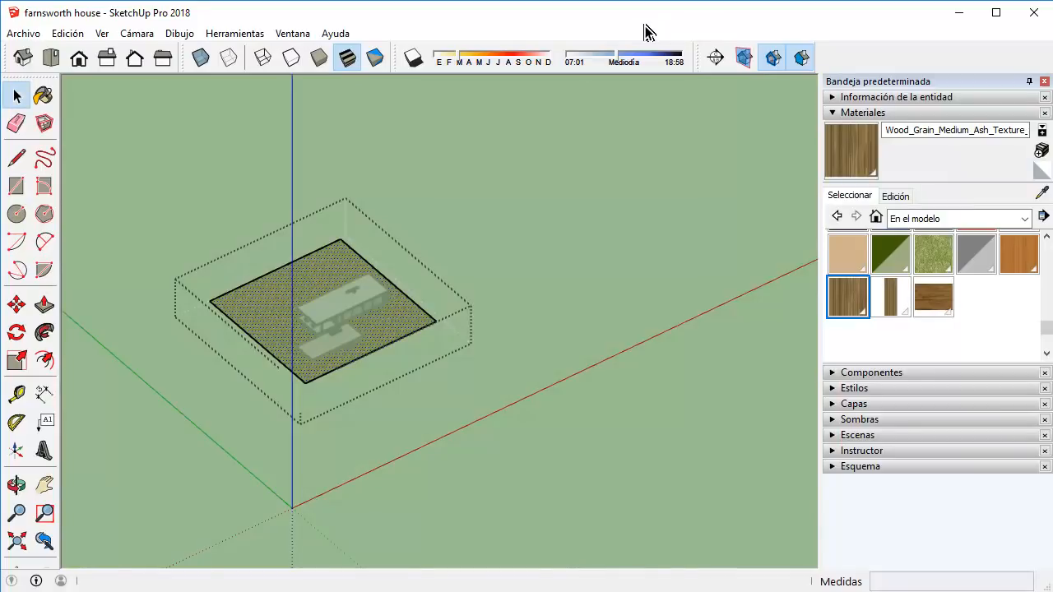
pyautogui.scroll(3, 645, 25)
pyautogui.press('Escape')
pyautogui.scroll(4, 645, 31)
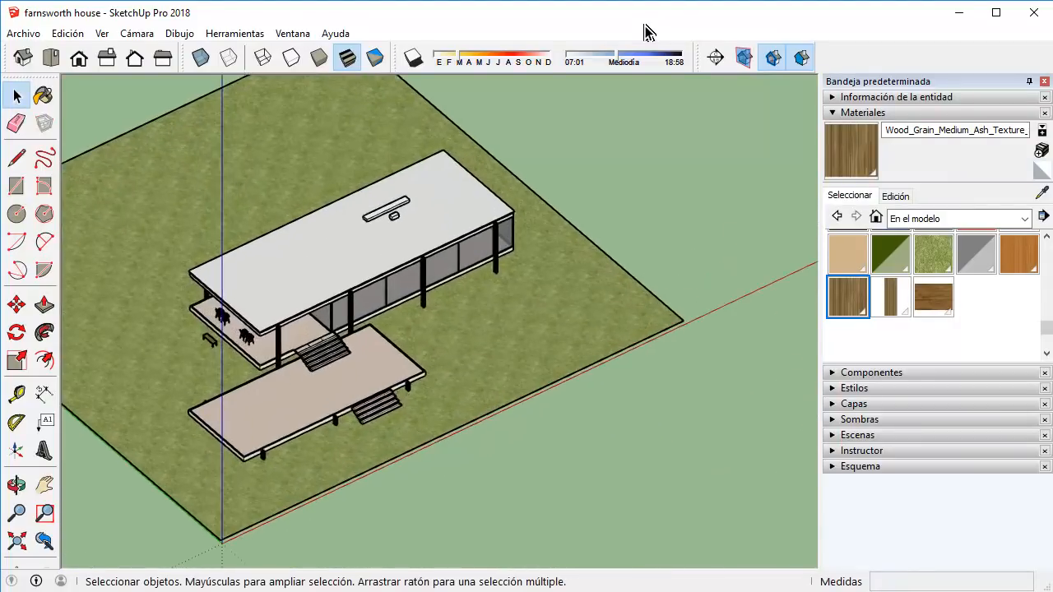
pyautogui.moveTo(645, 31); pyautogui.dragTo(644, 25, button='middle')
pyautogui.scroll(3, 646, 30)
pyautogui.scroll(-2, 646, 27)
pyautogui.scroll(1, 645, 25)
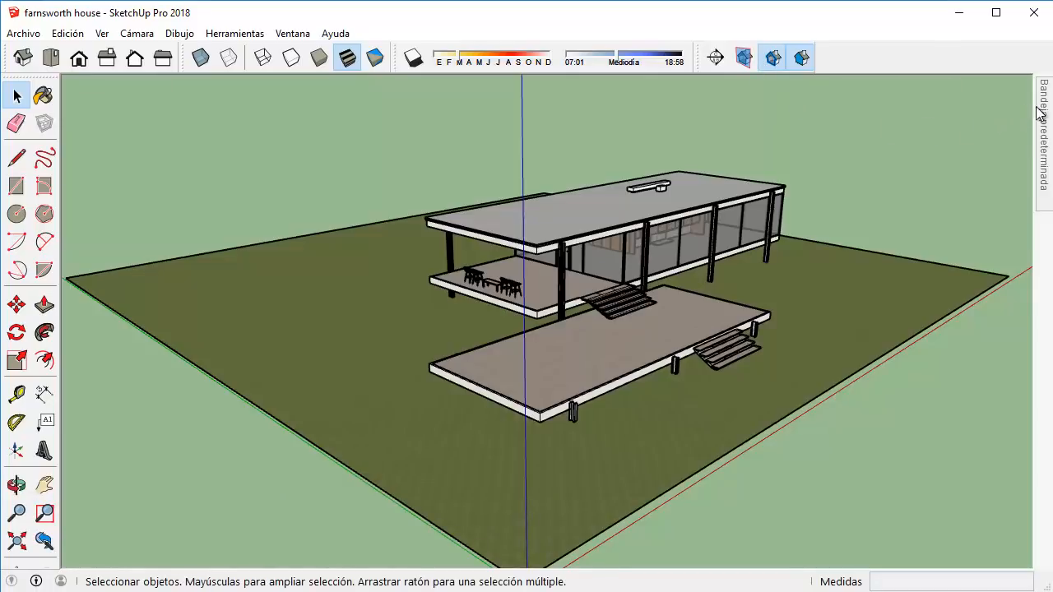
# Pin the default tray open with only the Capas section expanded, and review which sections the tray includes.
pyautogui.moveTo(1040, 113)
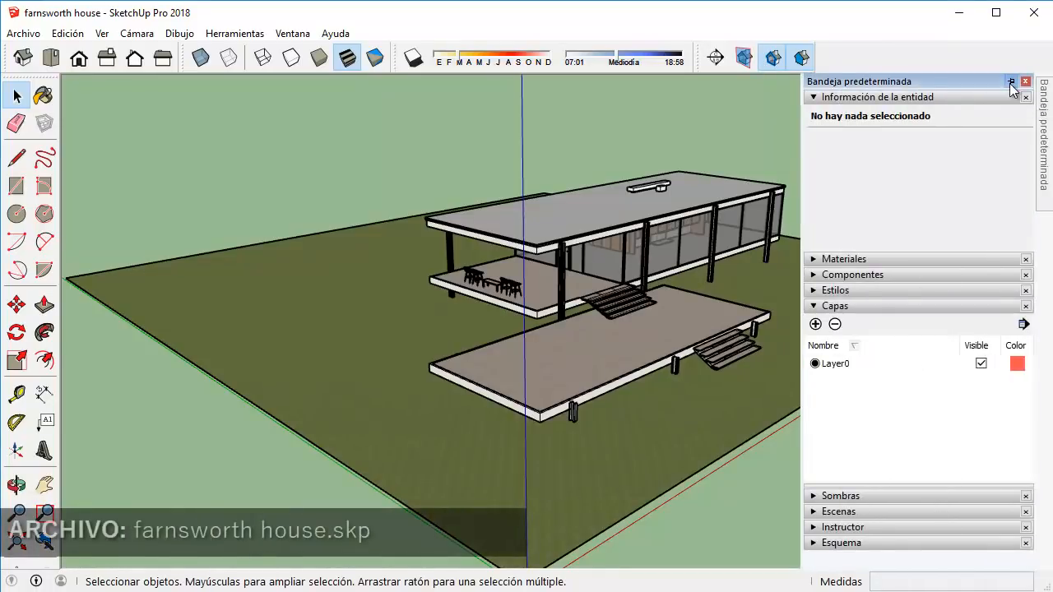
pyautogui.click(1010, 81)
pyautogui.click(922, 97)
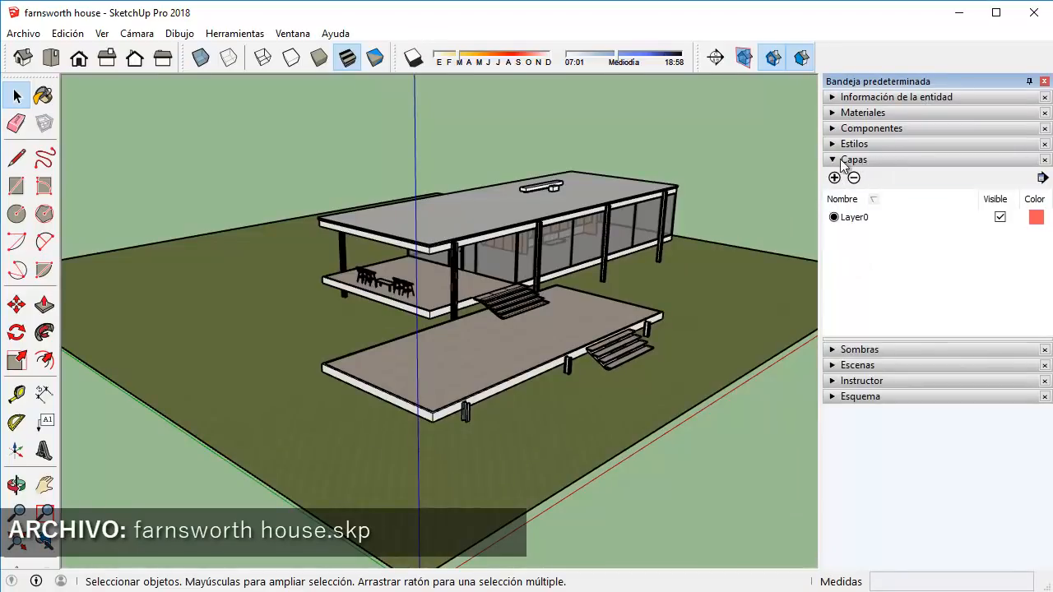
pyautogui.click(265, 33)
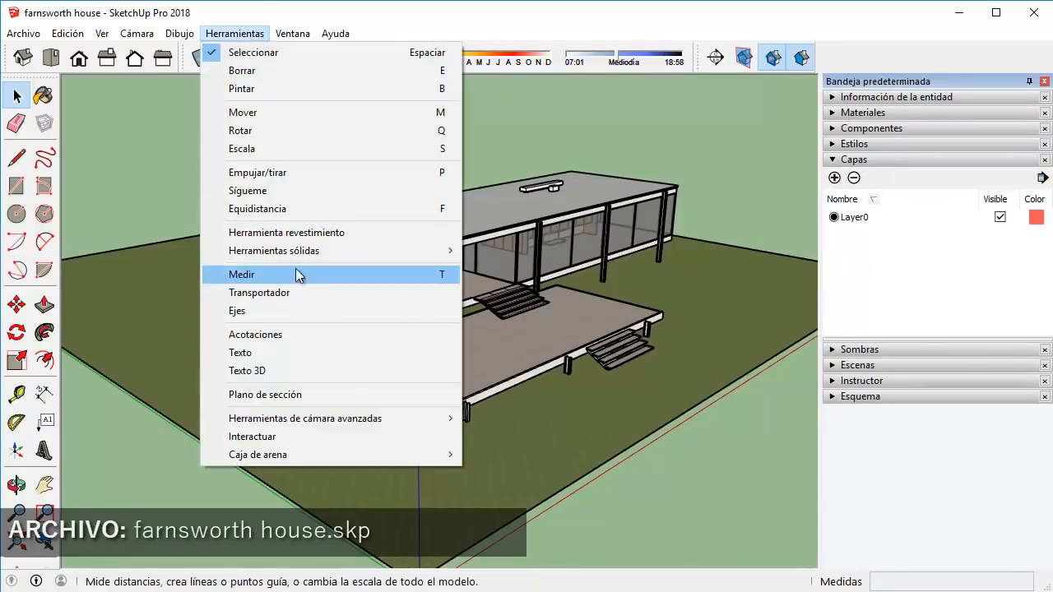
pyautogui.moveTo(282, 41)
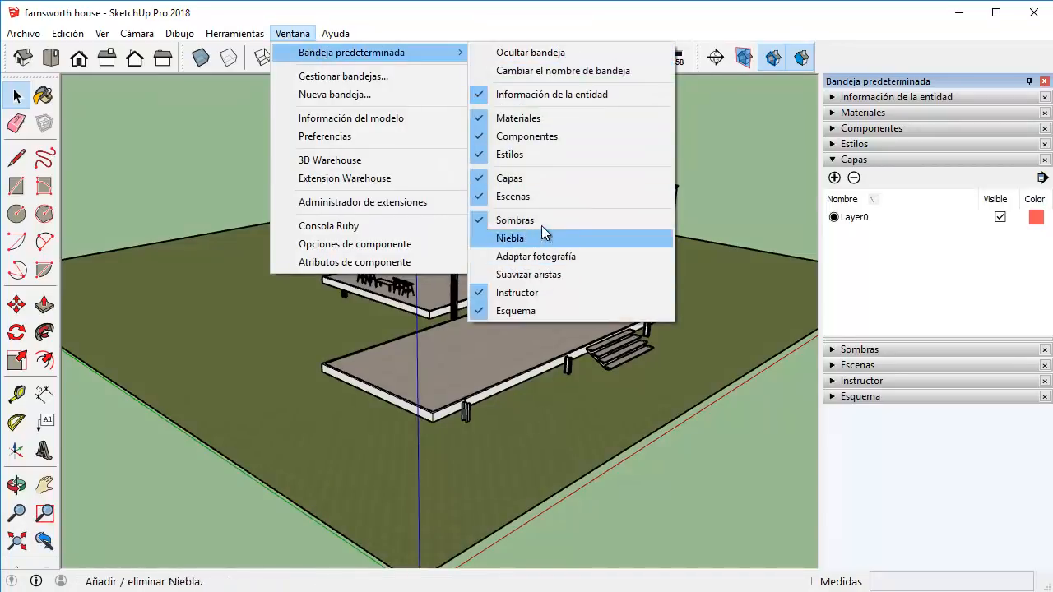
pyautogui.click(747, 19)
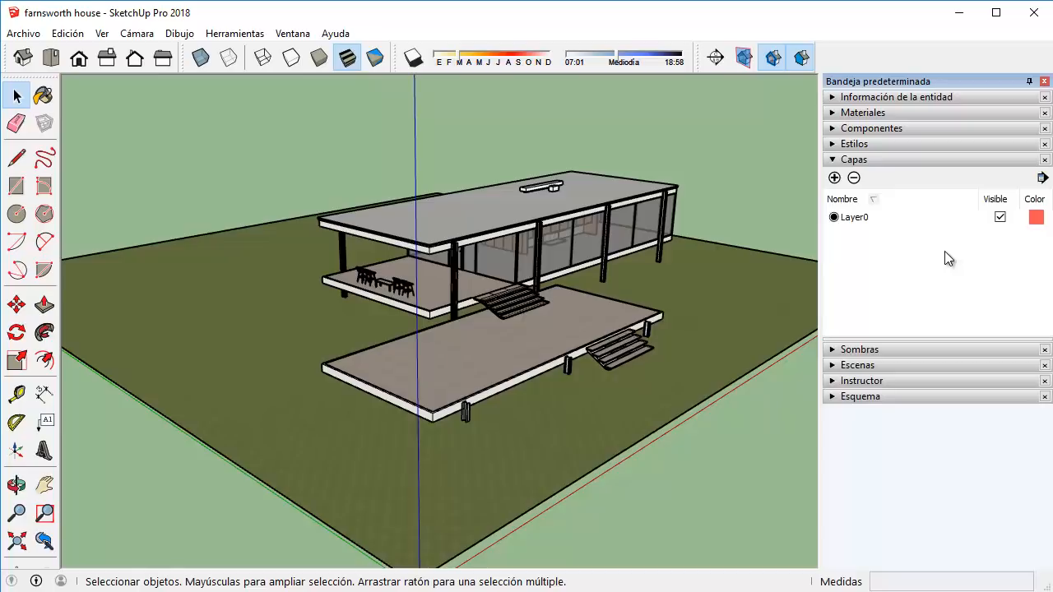
# Select the whole model, check its layer assignment in the entity information, and clear the selection.
pyautogui.click(885, 221)
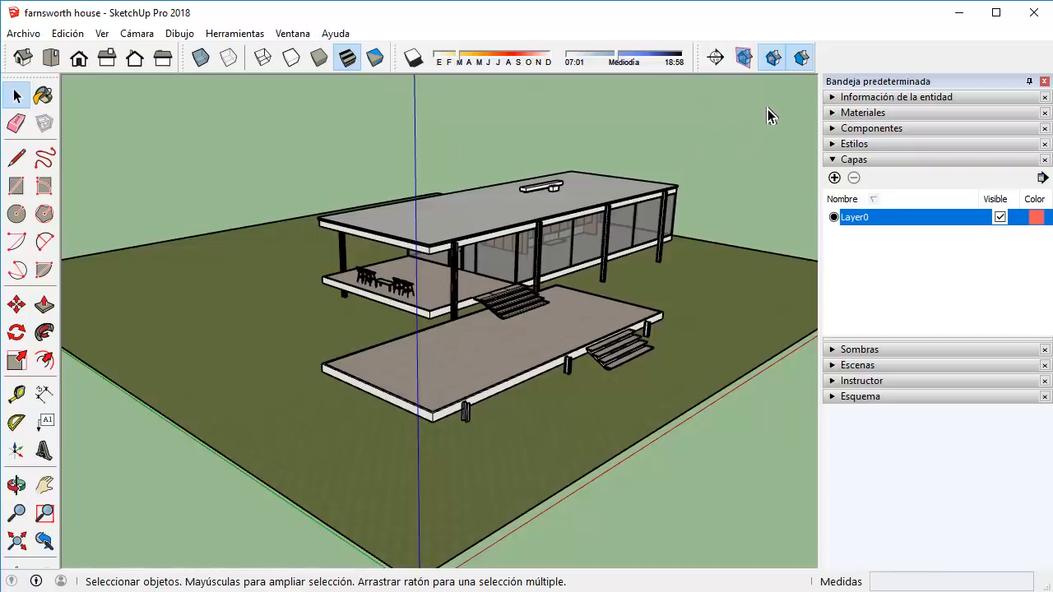
pyautogui.hotkey('ctrl', 'a')
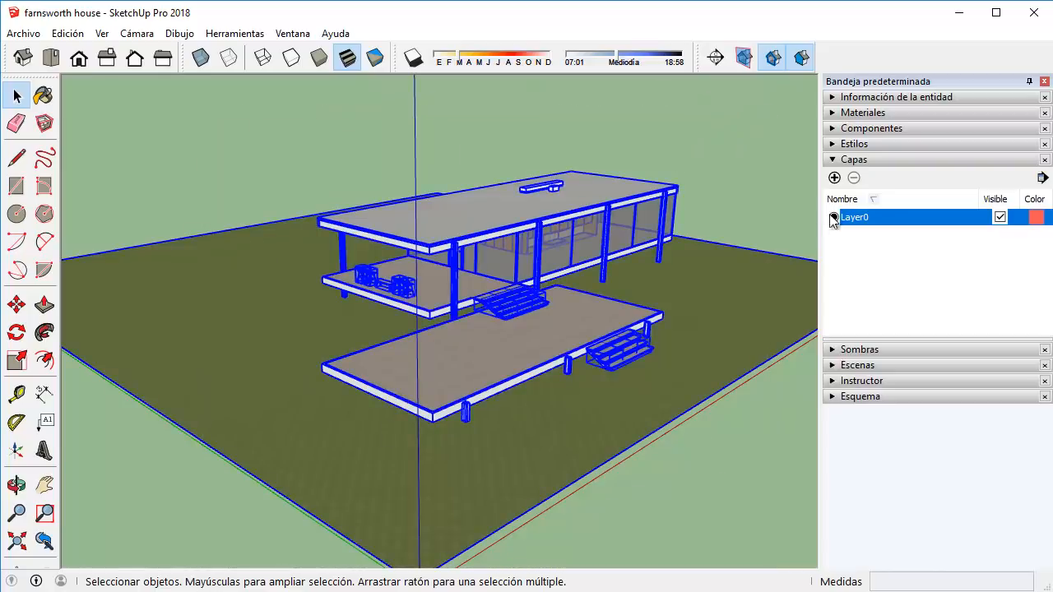
pyautogui.click(883, 97)
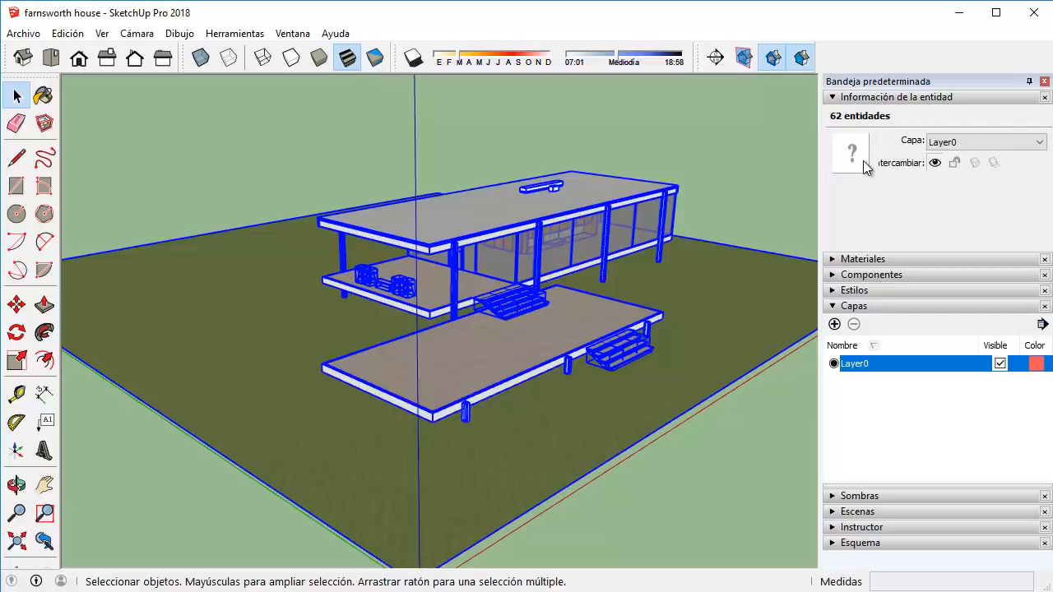
pyautogui.click(950, 143)
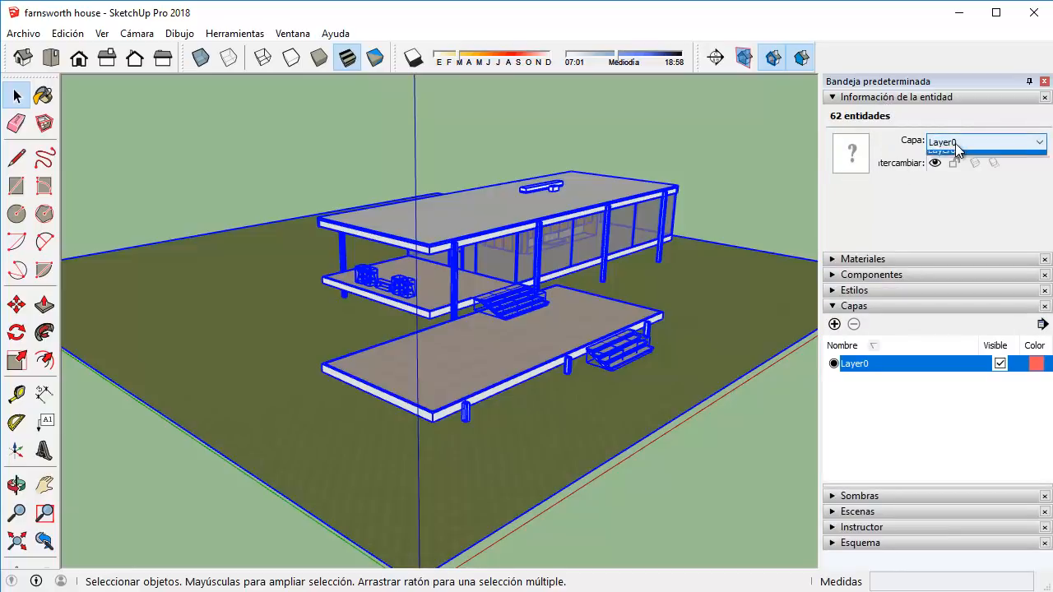
pyautogui.click(956, 139)
pyautogui.click(755, 161)
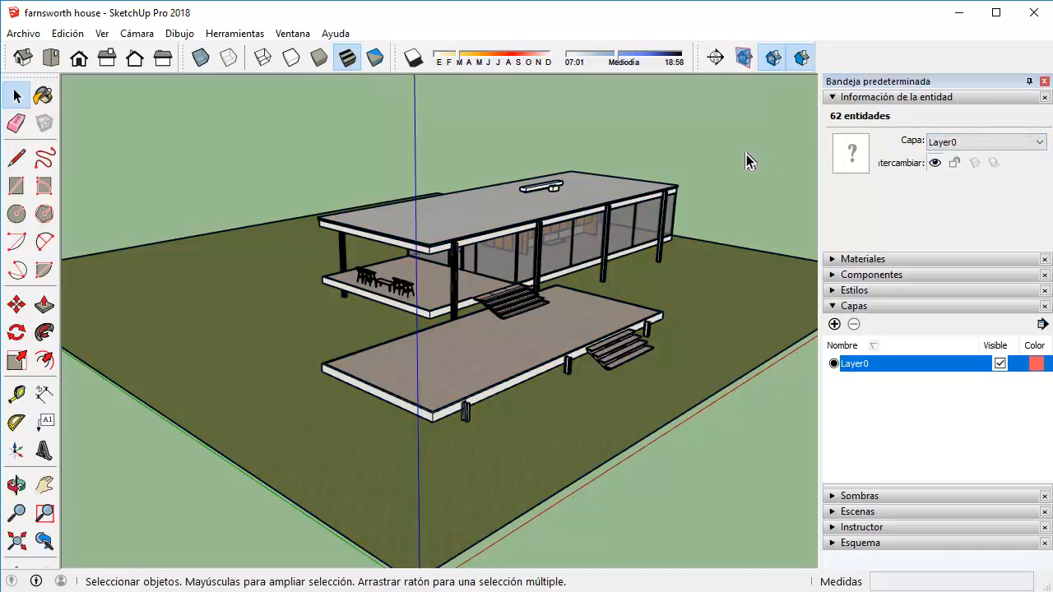
# Display the Capas toolbar over the model.
pyautogui.click(221, 33)
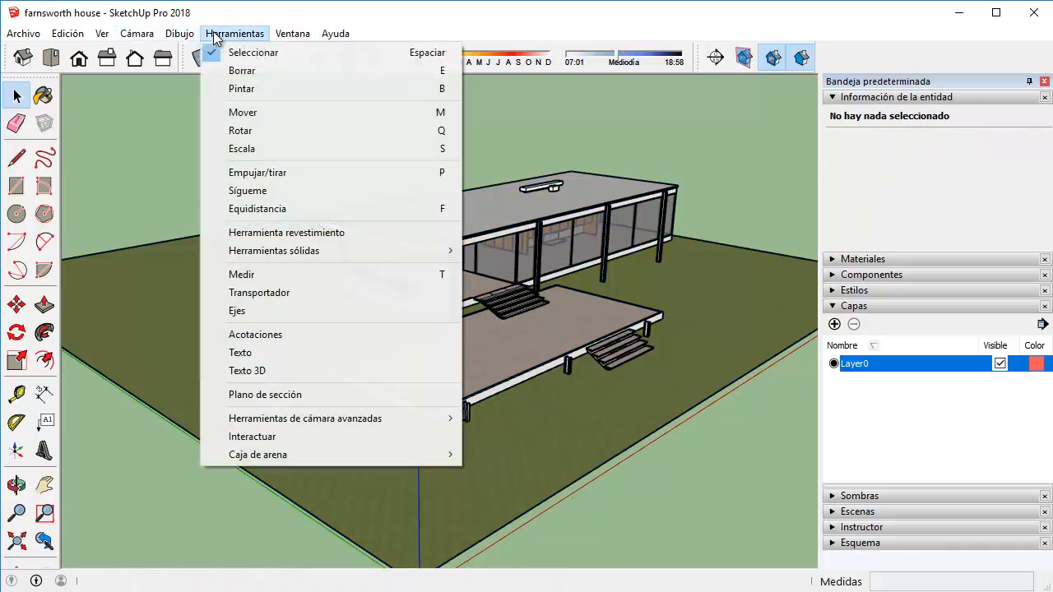
pyautogui.moveTo(132, 34)
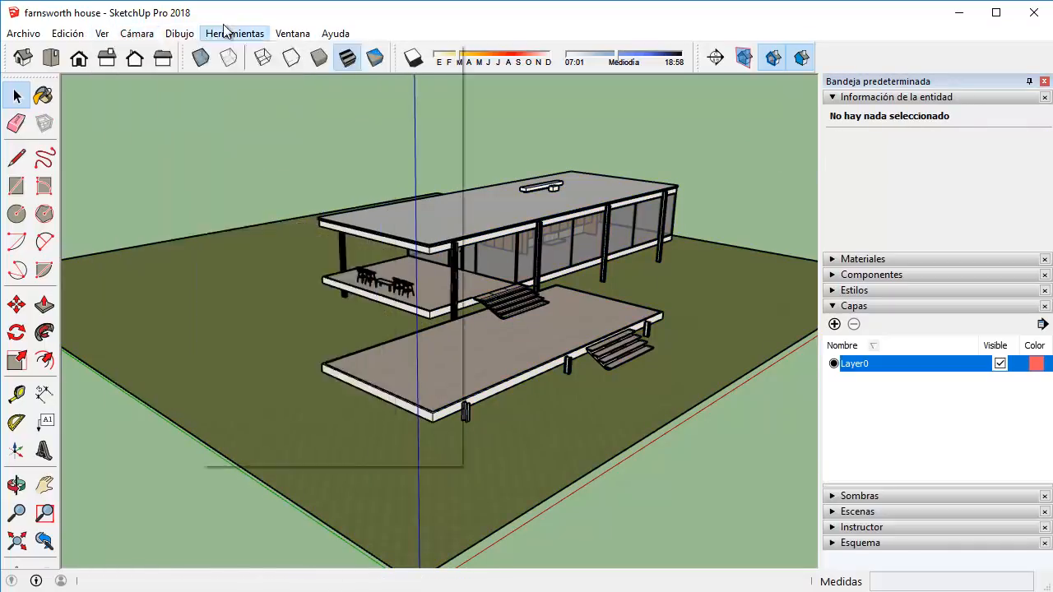
pyautogui.click(120, 51)
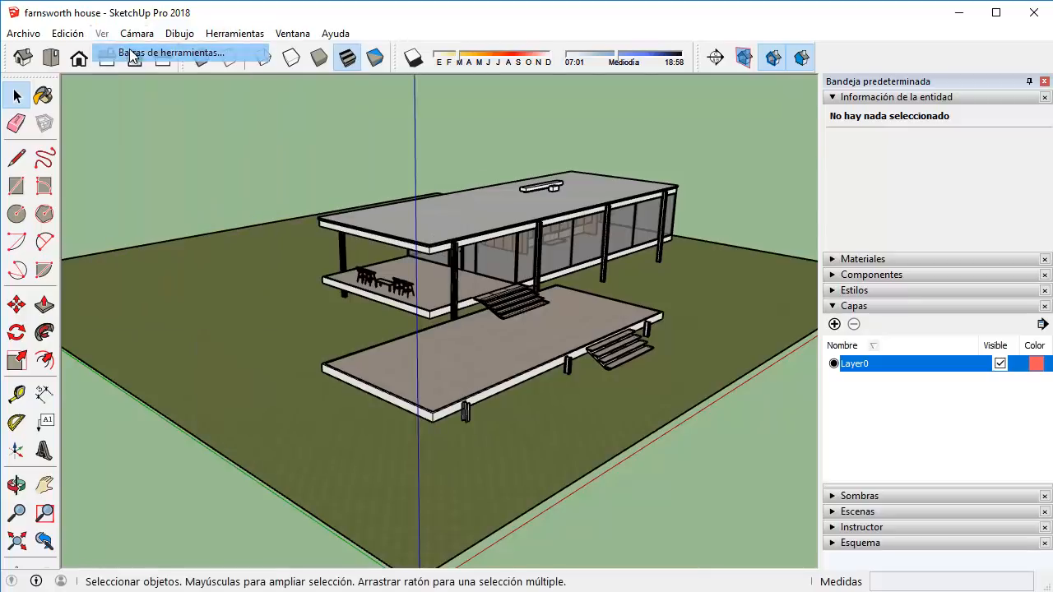
pyautogui.scroll(-1, 405, 319)
pyautogui.scroll(2, 405, 319)
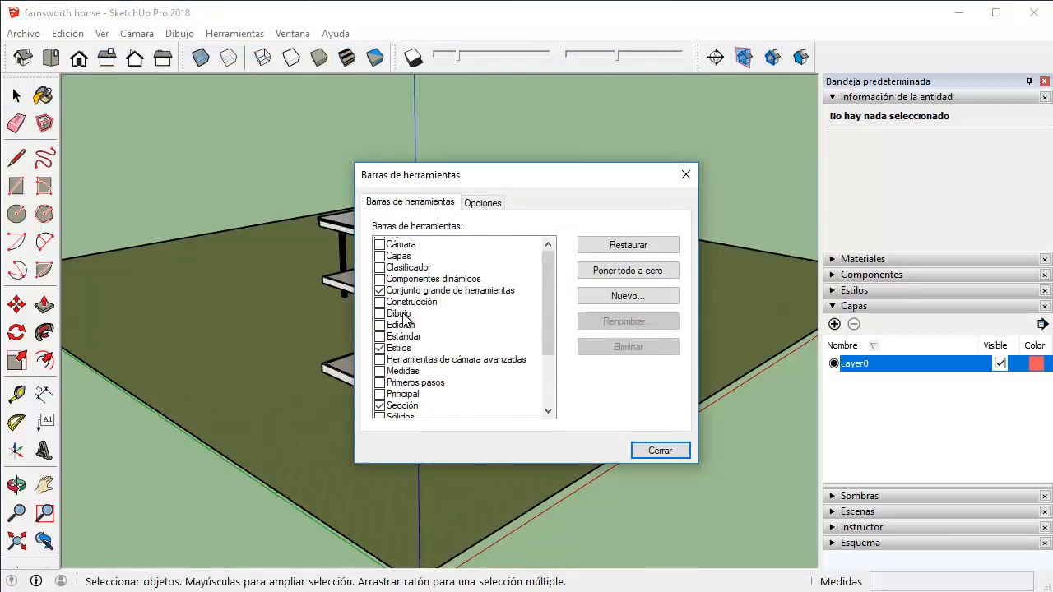
pyautogui.click(380, 278)
pyautogui.click(682, 178)
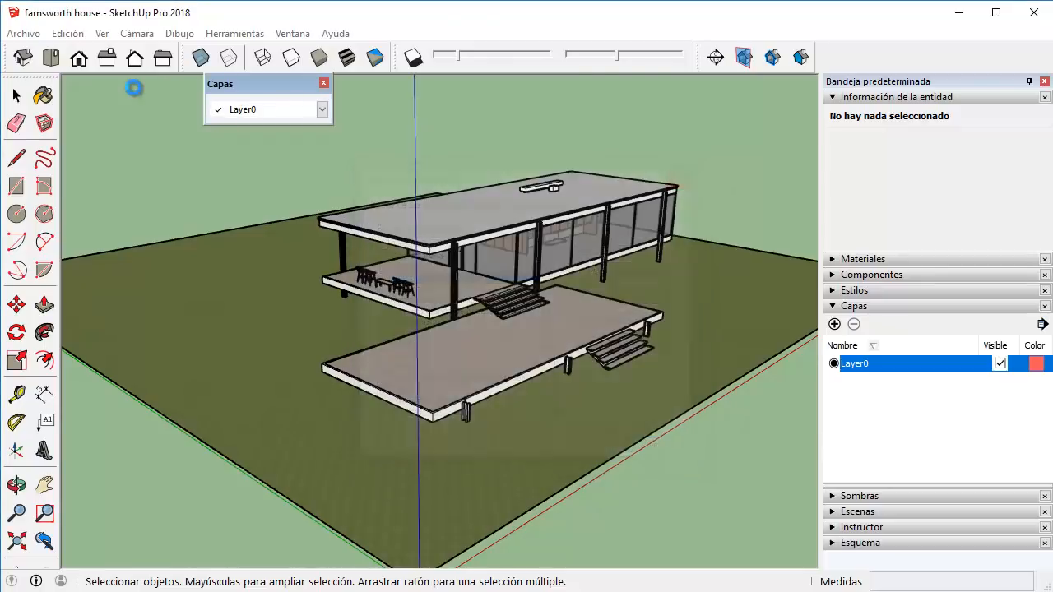
# Reposition the floating Capas toolbar, look at its layer selector, and close the toolbar.
pyautogui.moveTo(247, 84)
pyautogui.mouseDown()
pyautogui.moveTo(199, 89)
pyautogui.moveTo(233, 91)
pyautogui.mouseUp()
pyautogui.click(272, 117)
pyautogui.click(272, 118)
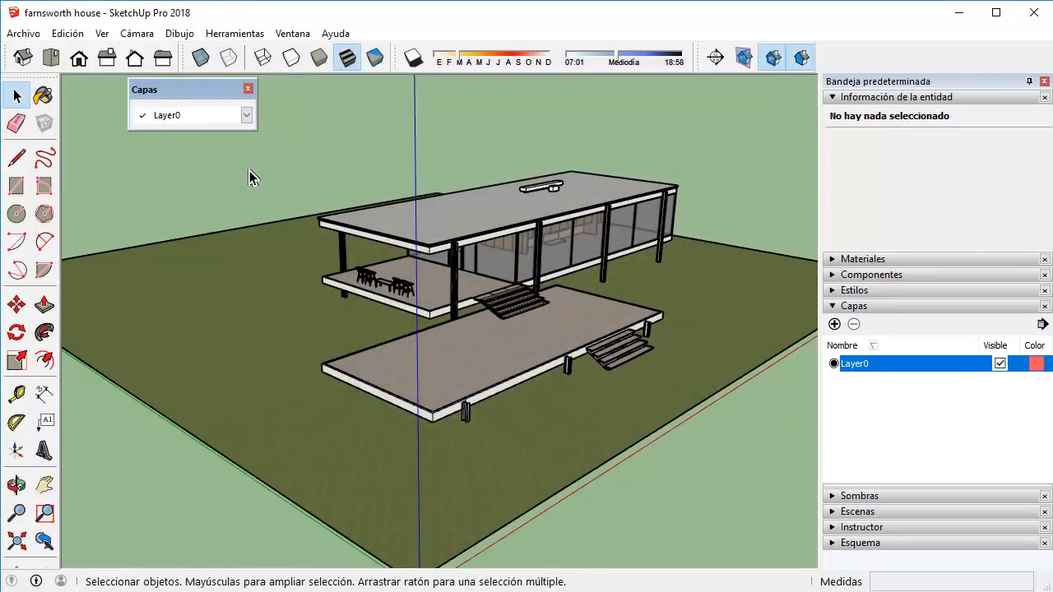
pyautogui.click(248, 88)
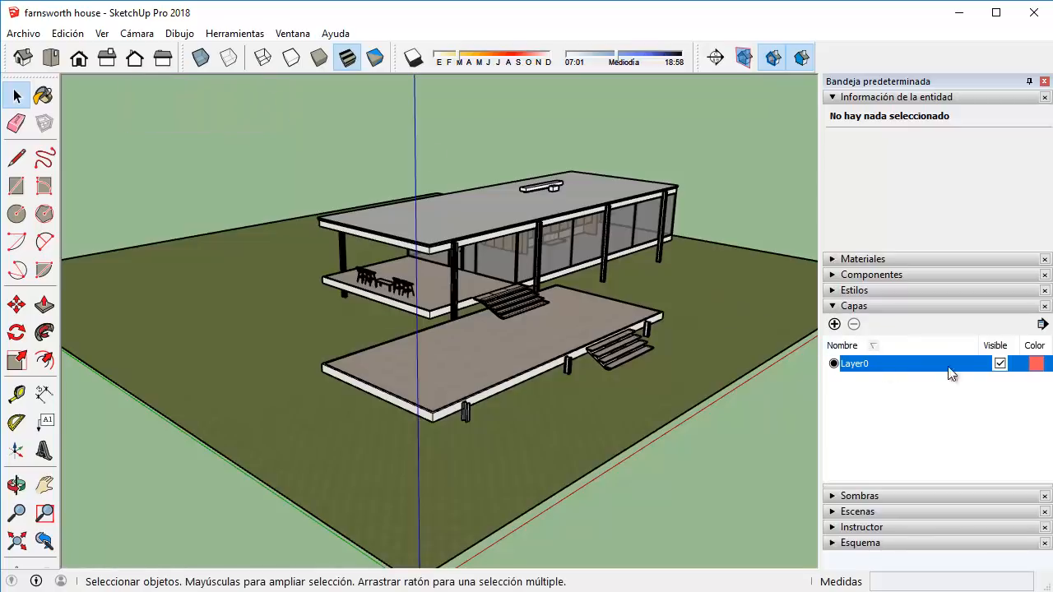
# Try to hide the current layer, Layer0, dismiss the notice, and deselect the layer.
pyautogui.click(999, 363)
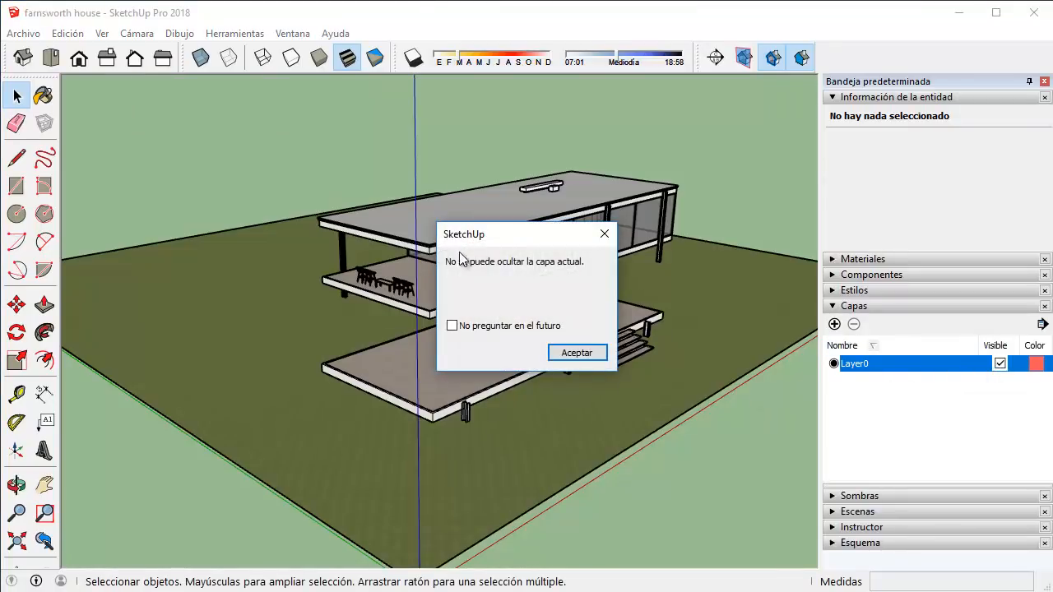
pyautogui.moveTo(486, 242); pyautogui.dragTo(248, 155)
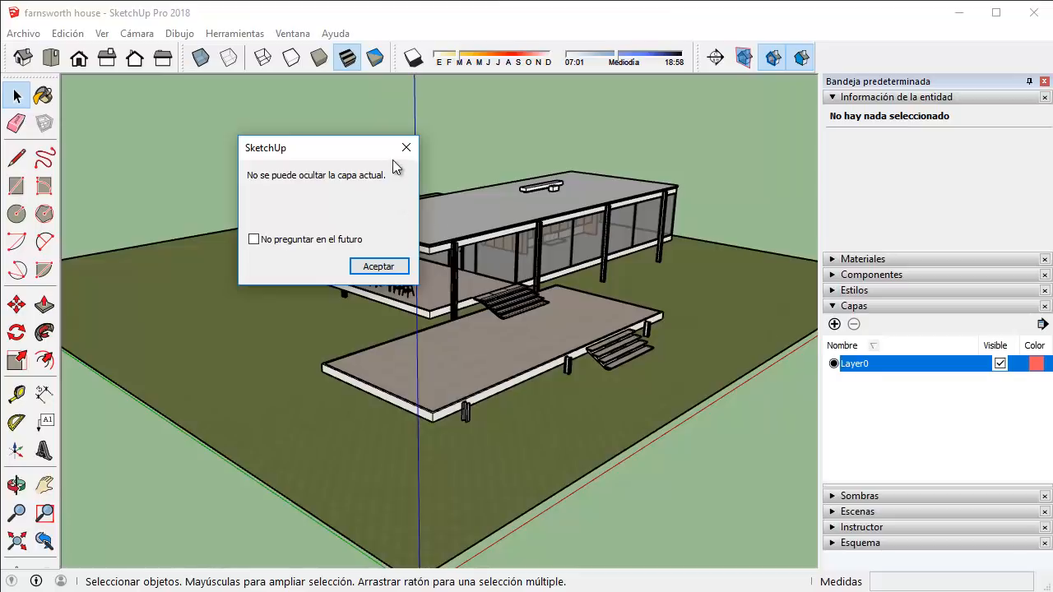
pyautogui.click(392, 265)
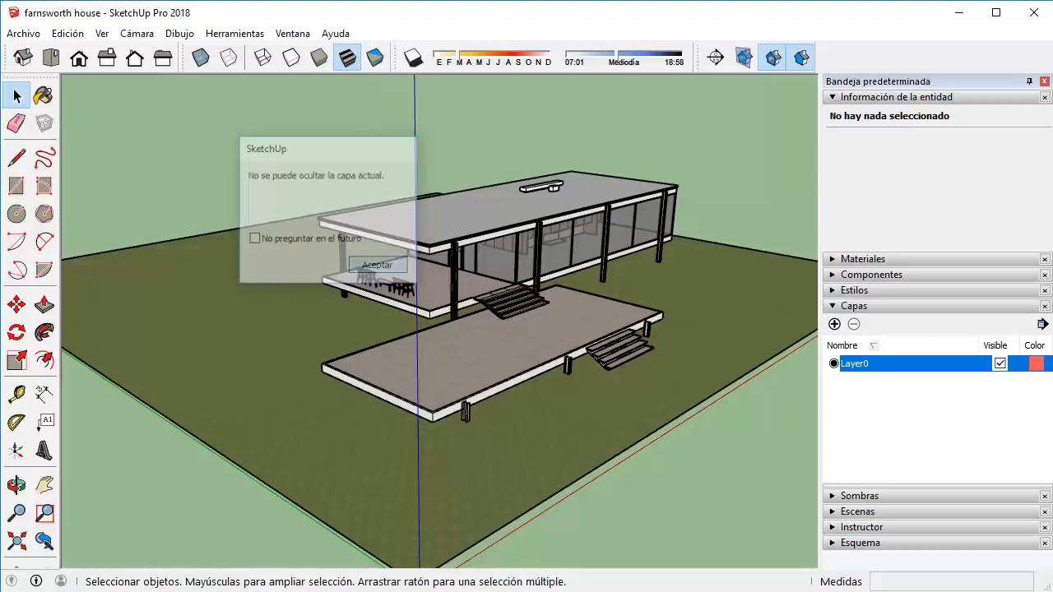
pyautogui.click(932, 401)
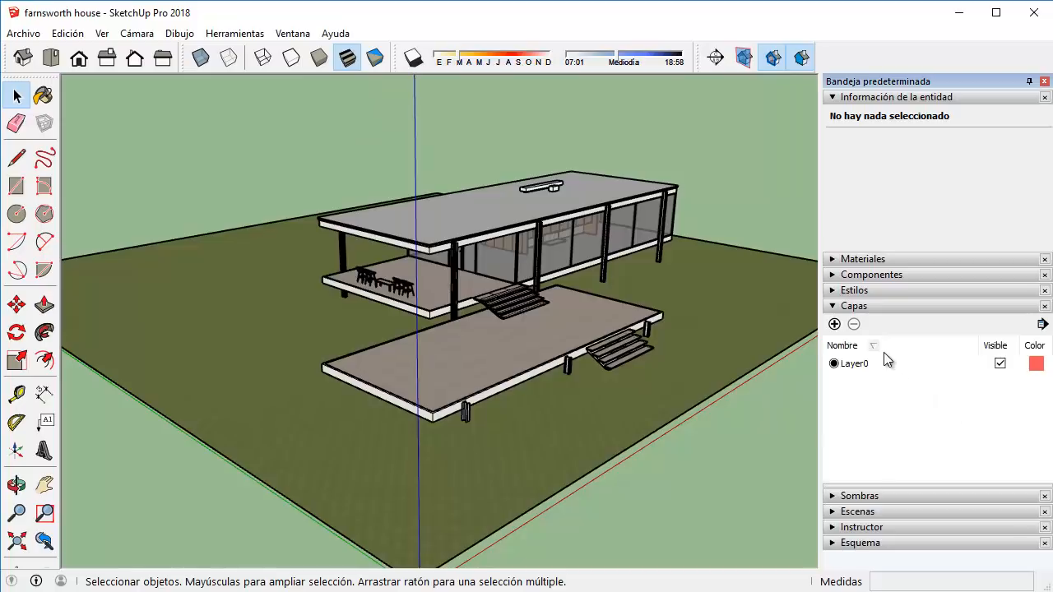
# Create a new layer named Entorno.
pyautogui.click(841, 329)
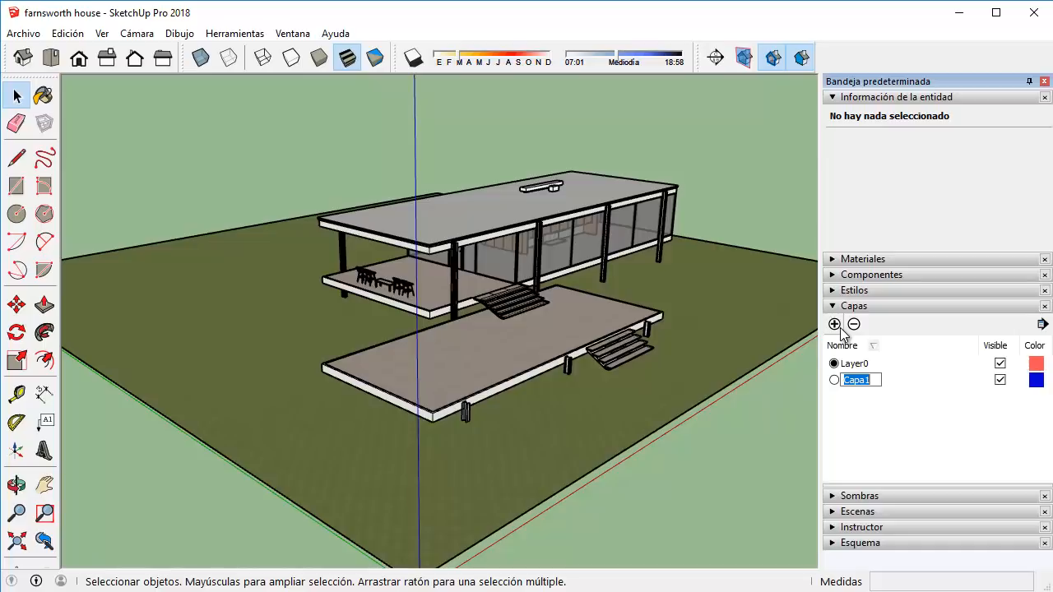
pyautogui.write('En')
pyautogui.press('BackSpace')
pyautogui.press('BackSpace')
pyautogui.press('BackSpace')
pyautogui.write('torno')
pyautogui.press('Return')
# Assign the grass ground group to the Entorno layer and clear the selection.
pyautogui.click(738, 296)
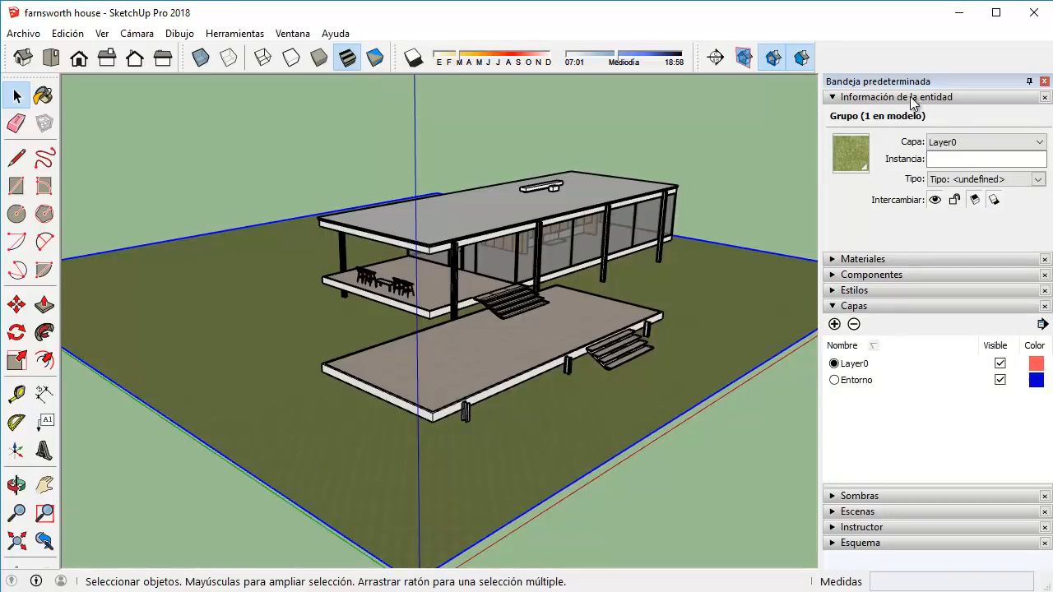
pyautogui.click(954, 141)
pyautogui.click(946, 166)
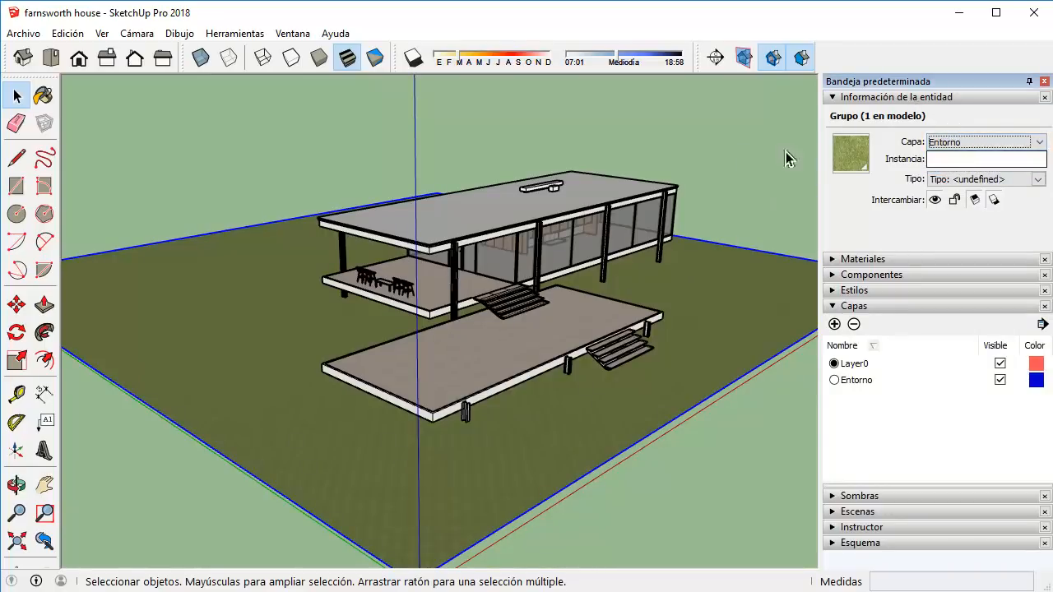
pyautogui.click(730, 151)
# Toggle the Entorno layer's visibility off and on to check that it controls the ground, leaving it visible.
pyautogui.click(1001, 381)
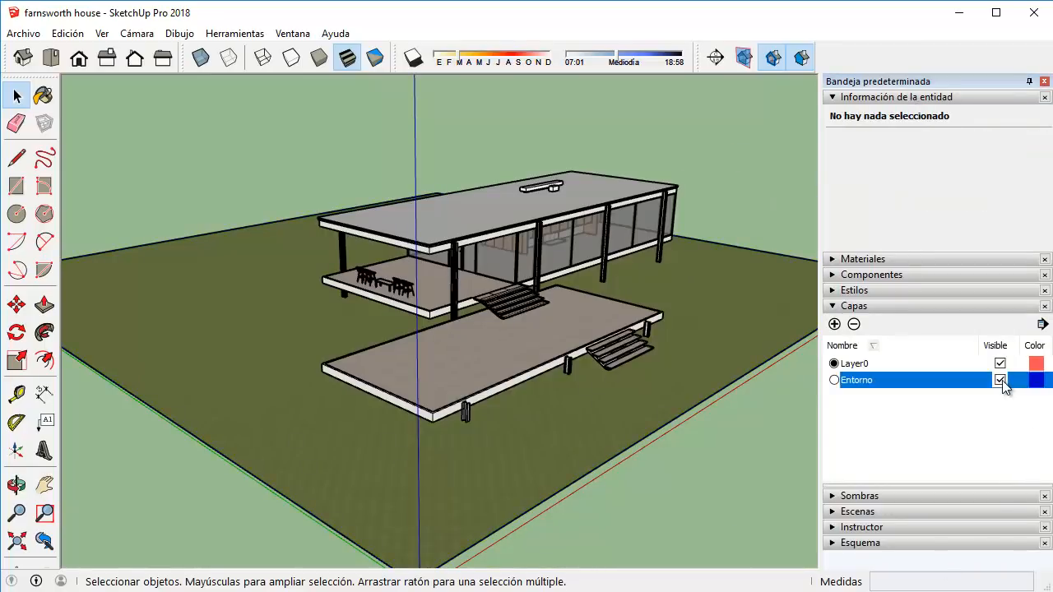
pyautogui.click(1000, 381)
pyautogui.click(1000, 381)
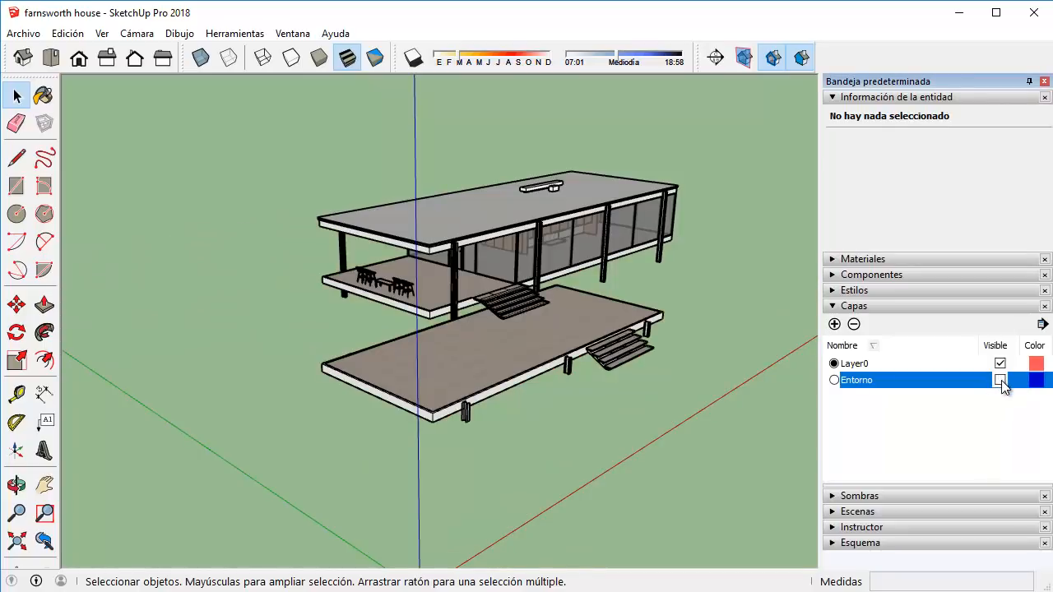
pyautogui.click(1000, 381)
pyautogui.click(1000, 381)
pyautogui.click(1000, 381)
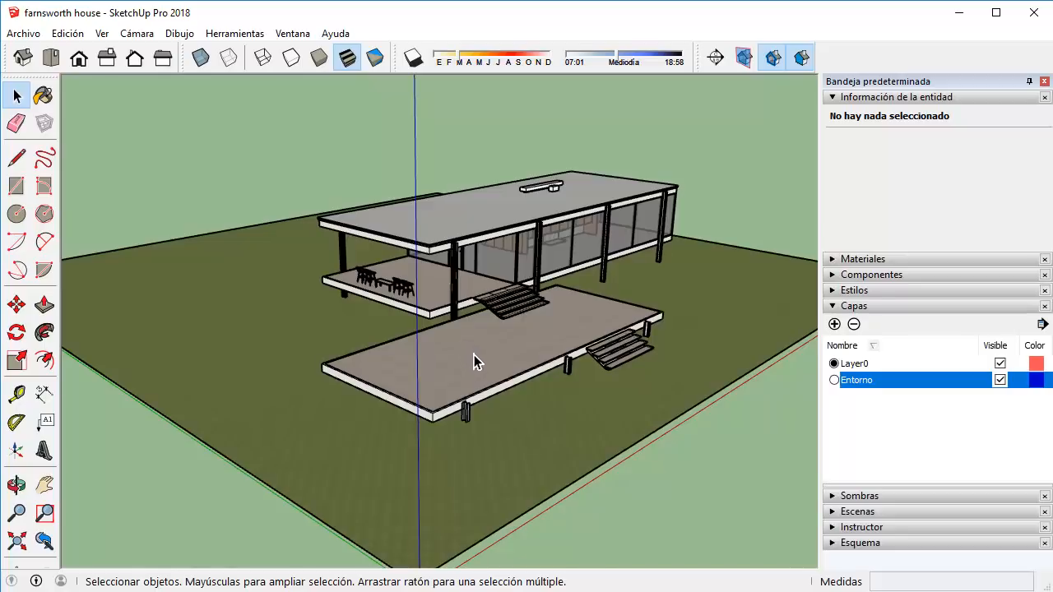
# Select the lower terrace platform with its posts and both stairs, excluding the ground, and assign them all to the Entorno layer.
pyautogui.moveTo(474, 354); pyautogui.dragTo(673, 319, button='middle')
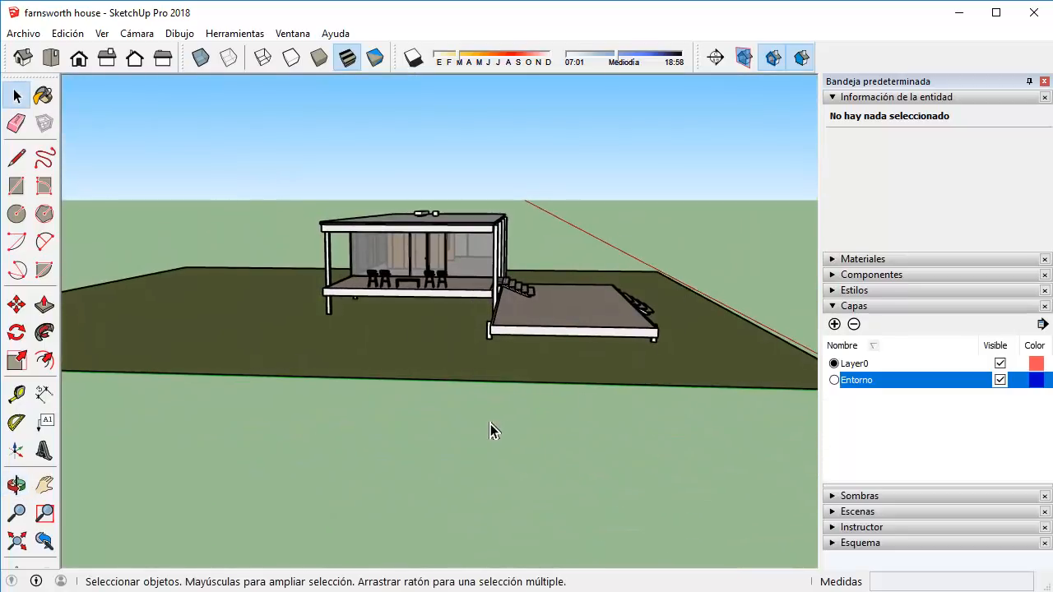
pyautogui.moveTo(464, 419); pyautogui.dragTo(571, 326)
pyautogui.click(574, 323)
pyautogui.moveTo(574, 324); pyautogui.dragTo(518, 388, button='middle')
pyautogui.scroll(1, 518, 389)
pyautogui.keyDown('shift'); pyautogui.click(530, 418); pyautogui.keyUp('shift')
pyautogui.scroll(2, 549, 412)
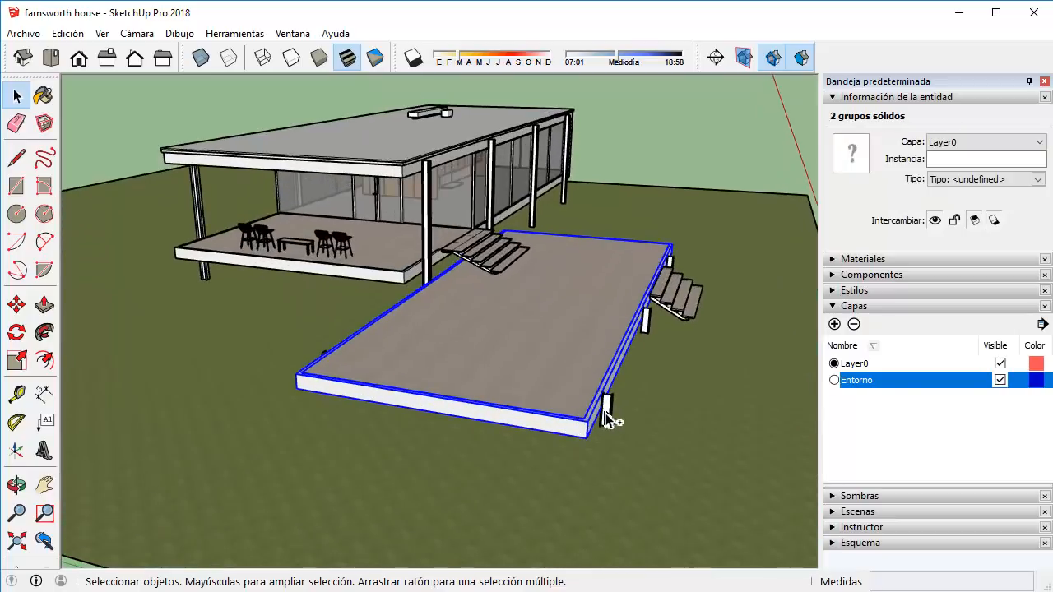
pyautogui.keyDown('shift'); pyautogui.click(605, 414); pyautogui.keyUp('shift')
pyautogui.keyDown('shift'); pyautogui.moveTo(577, 469); pyautogui.dragTo(754, 232); pyautogui.keyUp('shift')
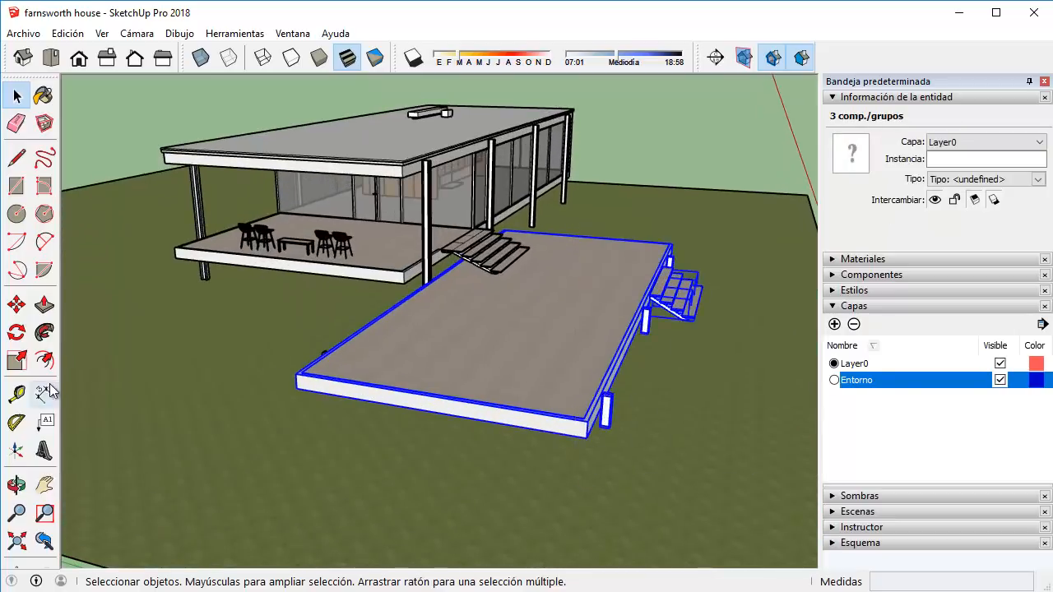
pyautogui.moveTo(349, 331); pyautogui.dragTo(629, 282, button='middle')
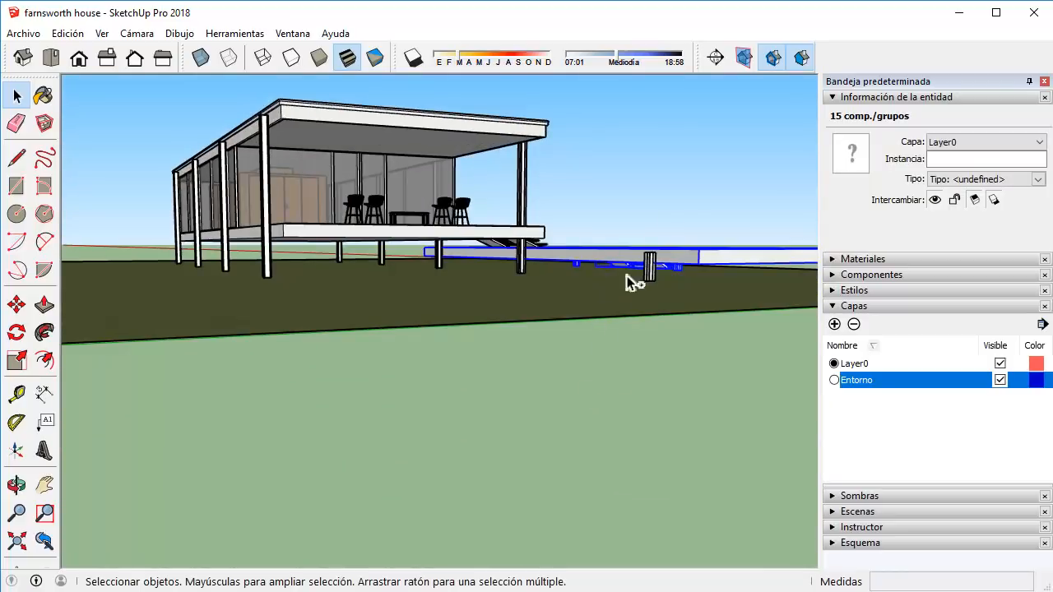
pyautogui.scroll(3, 583, 259)
pyautogui.moveTo(582, 258); pyautogui.dragTo(522, 252, button='middle')
pyautogui.scroll(3, 585, 191)
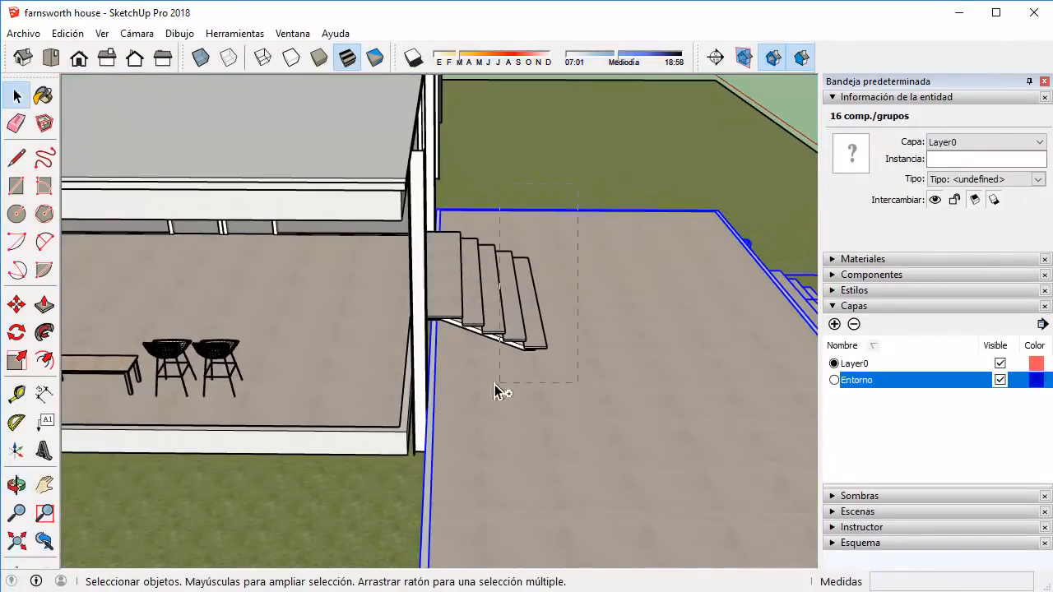
pyautogui.keyDown('shift'); pyautogui.moveTo(456, 385); pyautogui.dragTo(457, 385); pyautogui.keyUp('shift')
pyautogui.scroll(-5, 458, 383)
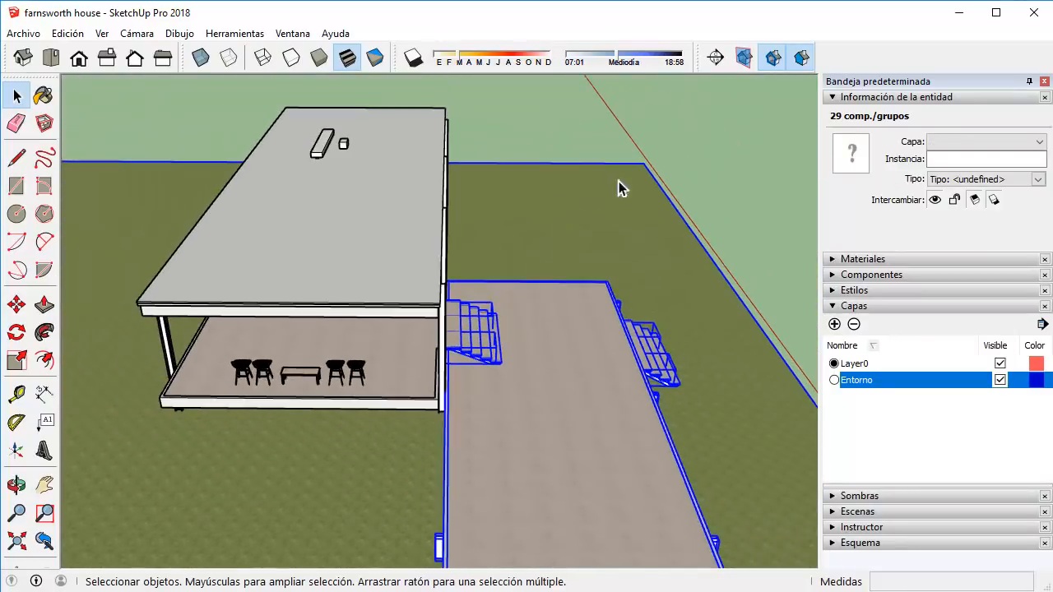
pyautogui.keyDown('shift'); pyautogui.moveTo(728, 141); pyautogui.dragTo(610, 215); pyautogui.keyUp('shift')
pyautogui.click(1018, 142)
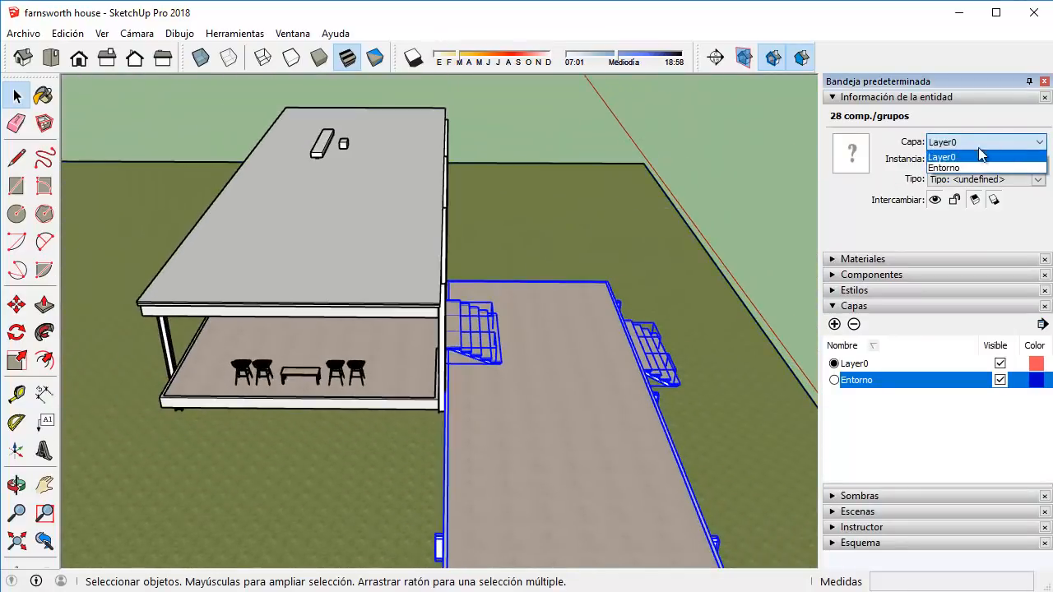
pyautogui.click(941, 168)
pyautogui.click(754, 216)
# Hide and show the Entorno layer again to check that the terrace and stairs follow its visibility.
pyautogui.scroll(-4, 754, 222)
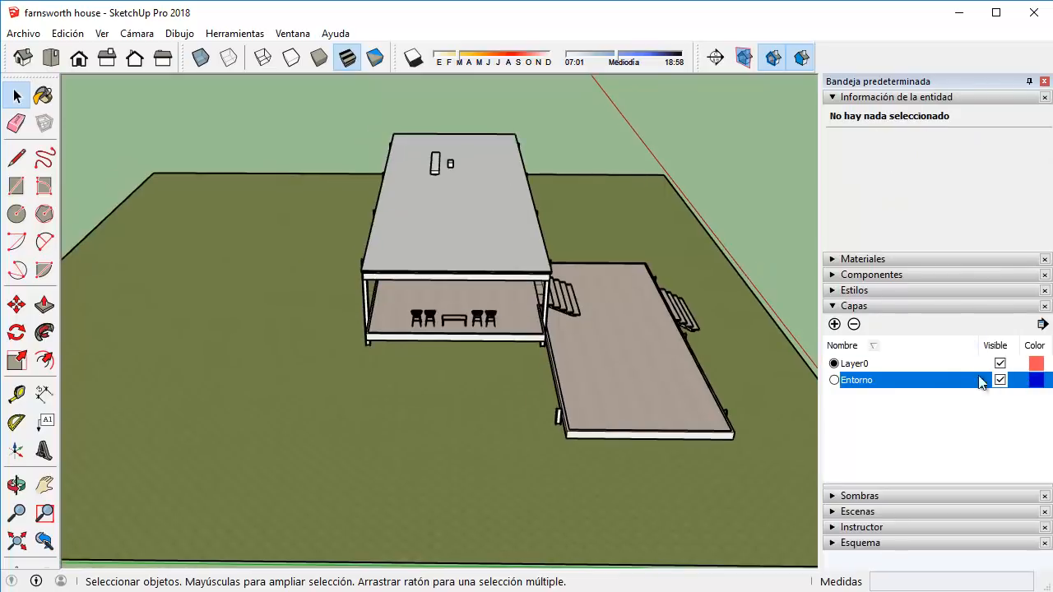
pyautogui.click(999, 380)
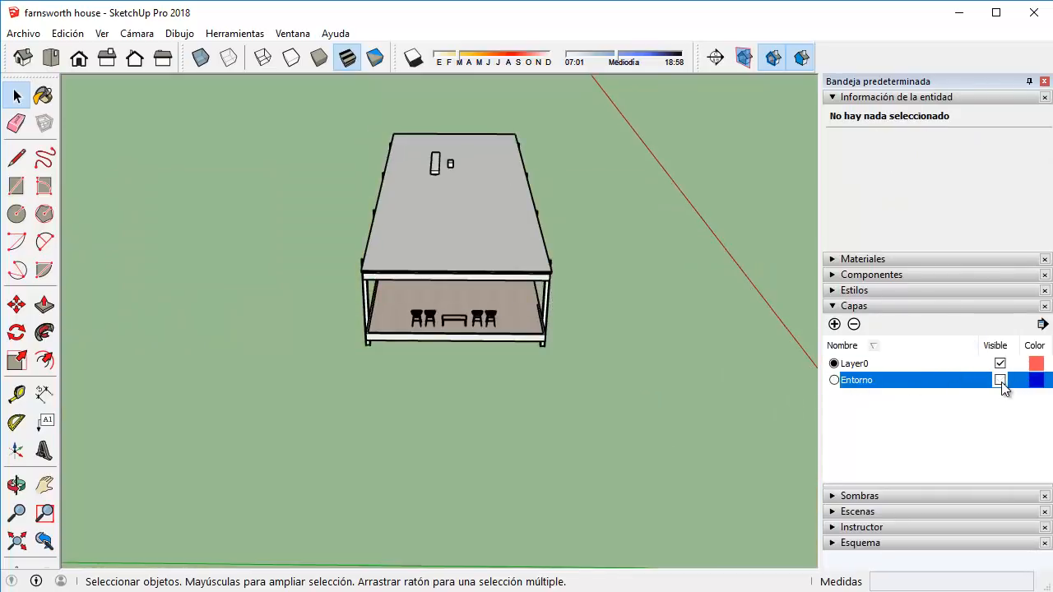
pyautogui.moveTo(764, 332); pyautogui.dragTo(642, 278, button='middle')
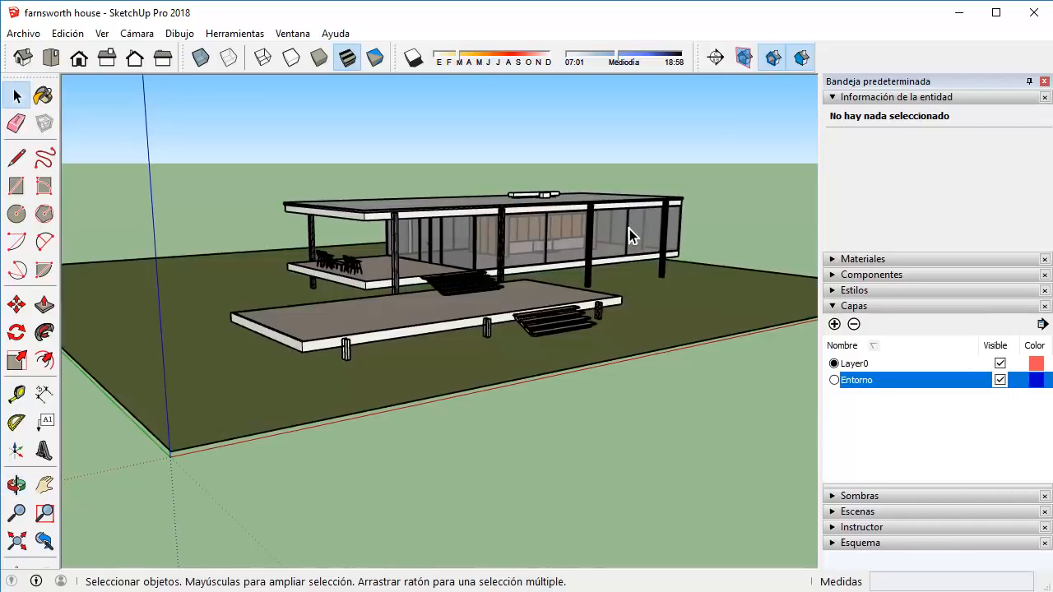
pyautogui.moveTo(630, 230); pyautogui.dragTo(682, 277, button='middle')
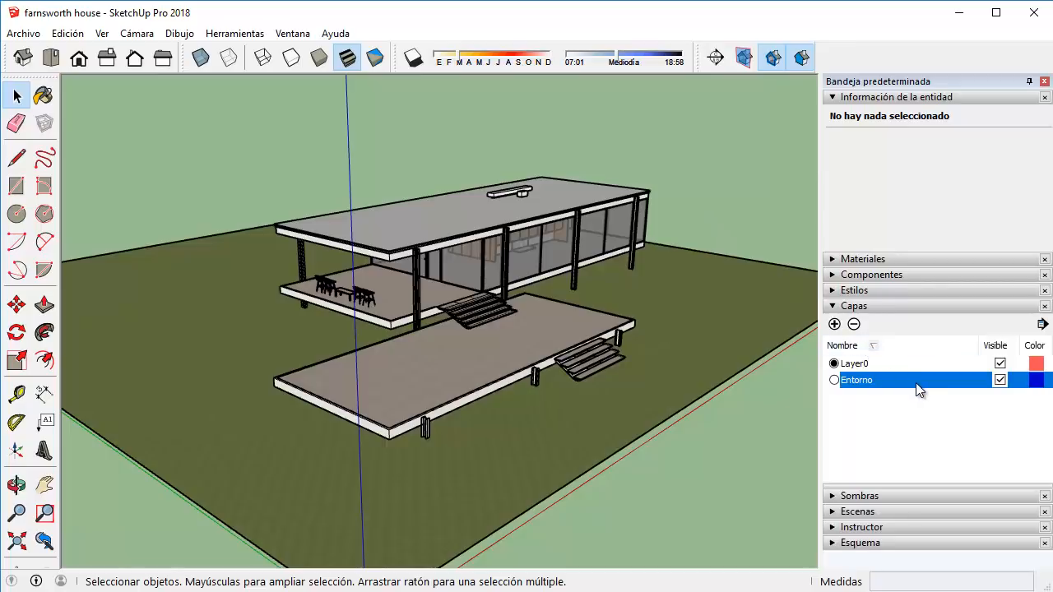
# Hide the Entorno layer to isolate the house and inspect its covered porch.
pyautogui.click(1000, 379)
pyautogui.scroll(10, 395, 285)
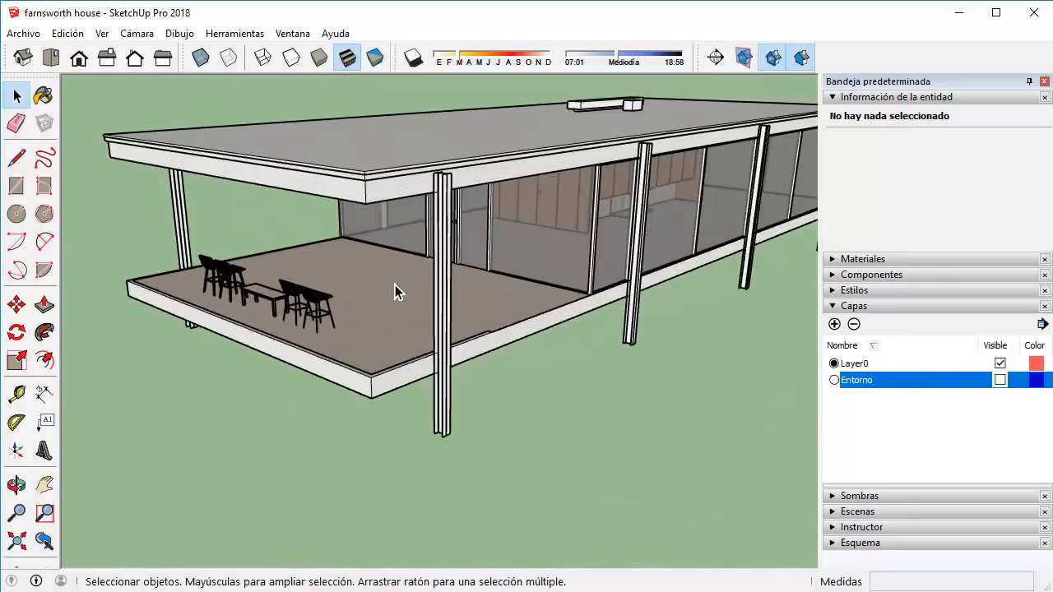
pyautogui.scroll(-5, 395, 285)
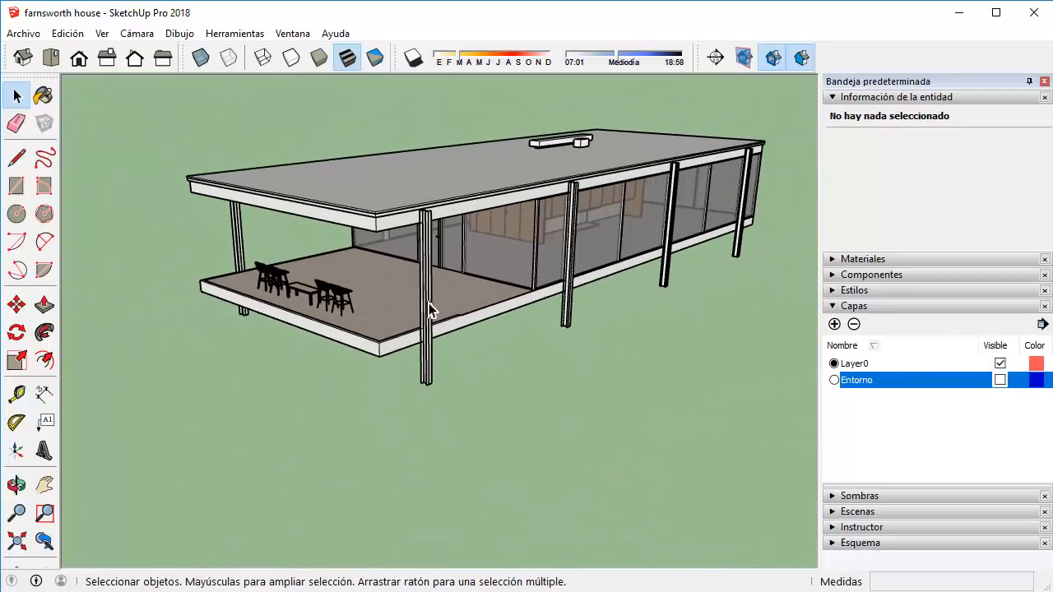
# Turn on the visibility of the Entorno layer.
pyautogui.scroll(8, 430, 305)
pyautogui.scroll(-6, 481, 336)
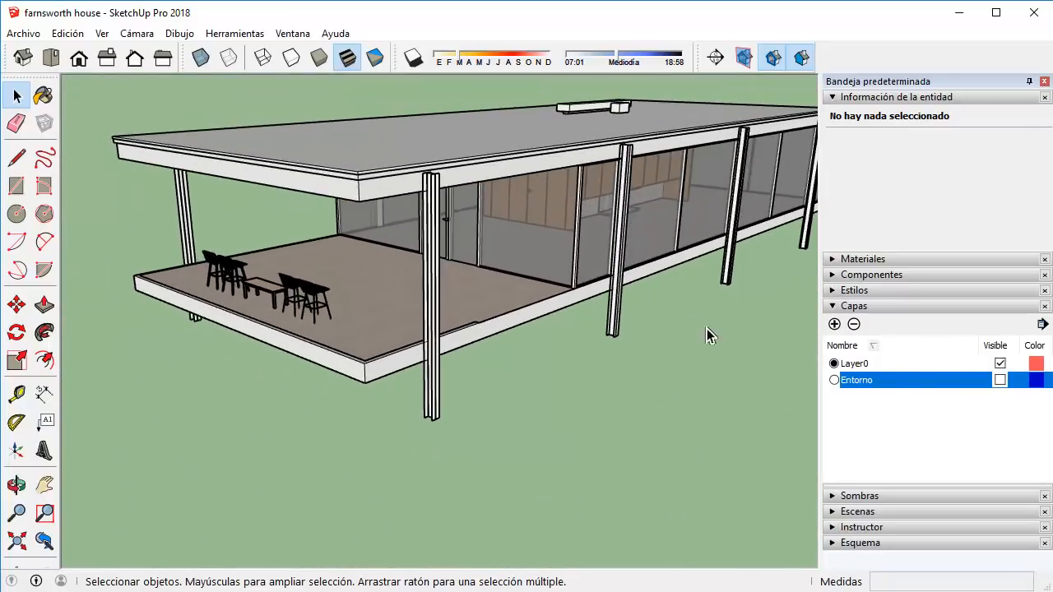
pyautogui.click(999, 379)
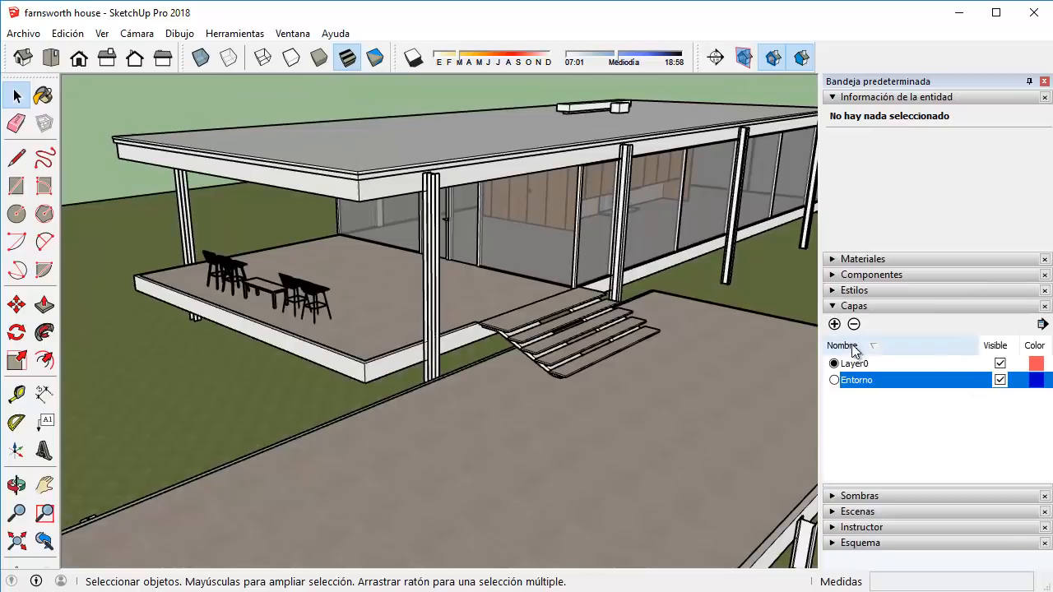
# Add a new layer named Mobiliario.
pyautogui.scroll(-3, 616, 344)
pyautogui.click(834, 324)
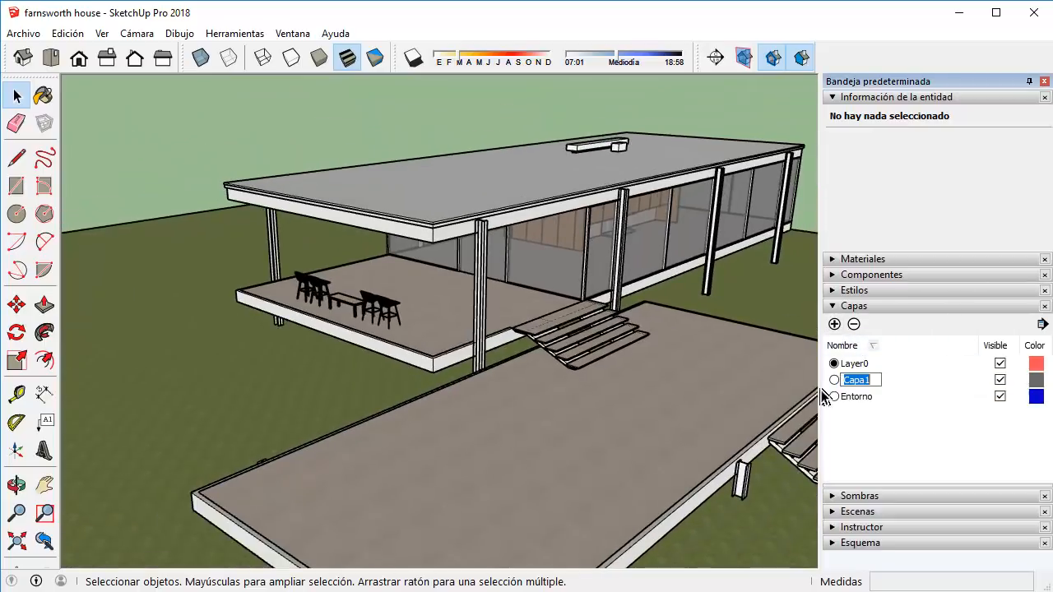
pyautogui.write('Mo')
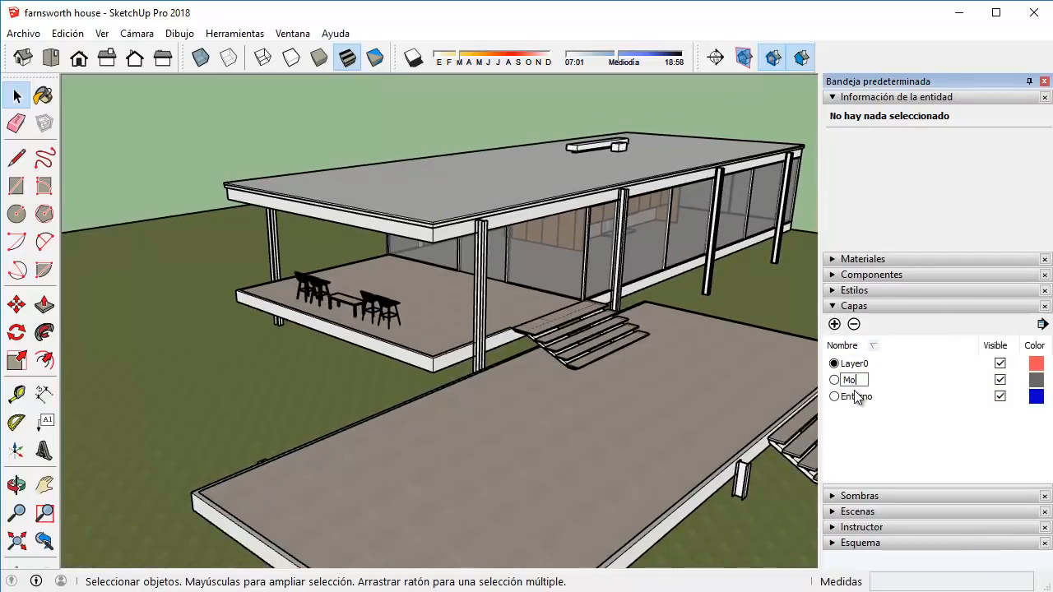
pyautogui.write('ni')
pyautogui.press('BackSpace')
pyautogui.write('iliario')
pyautogui.press('Return')
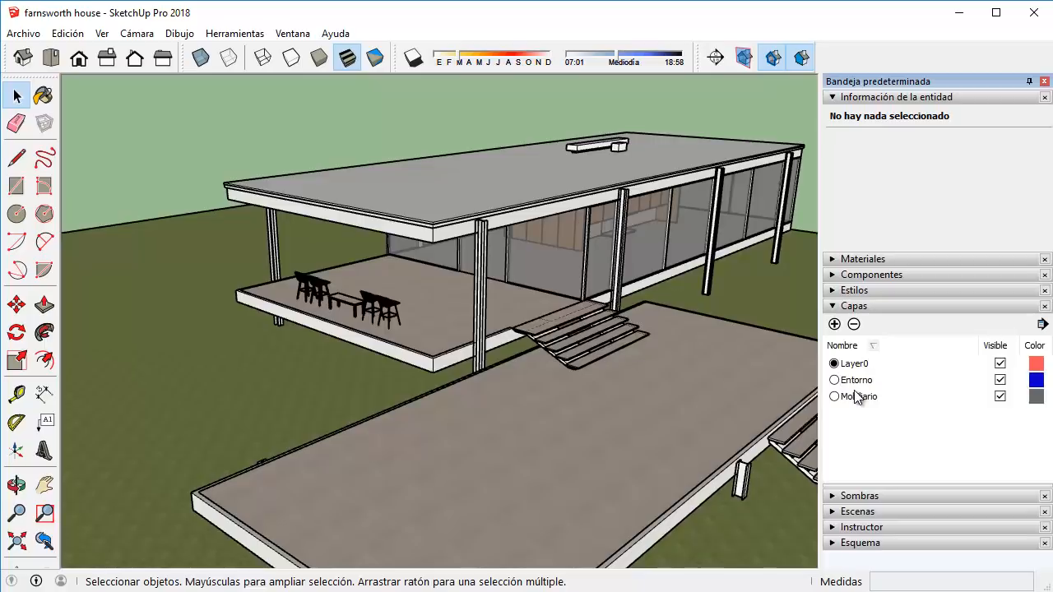
pyautogui.scroll(5, 349, 319)
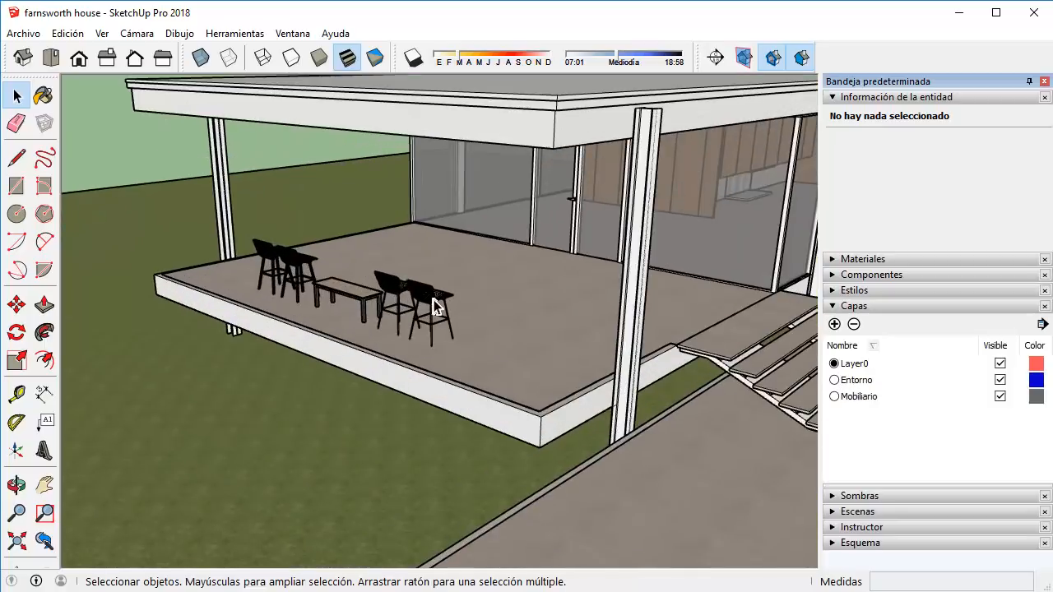
pyautogui.keyDown('shift'); pyautogui.click(390, 282); pyautogui.keyUp('shift')
pyautogui.keyDown('shift'); pyautogui.click(358, 291); pyautogui.keyUp('shift')
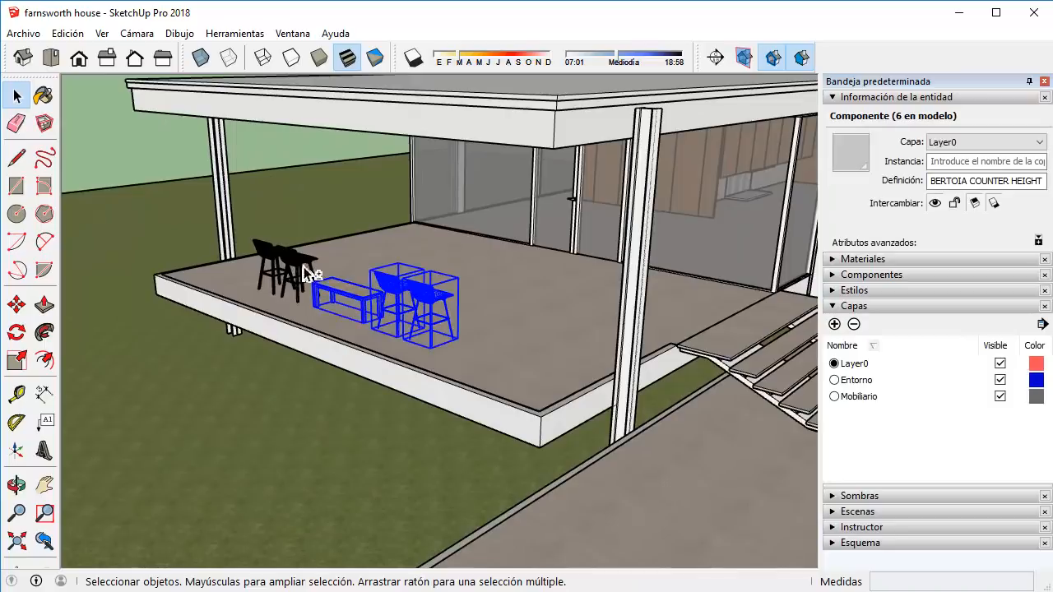
pyautogui.keyDown('shift'); pyautogui.click(303, 266); pyautogui.keyUp('shift')
pyautogui.keyDown('shift'); pyautogui.click(268, 251); pyautogui.keyUp('shift')
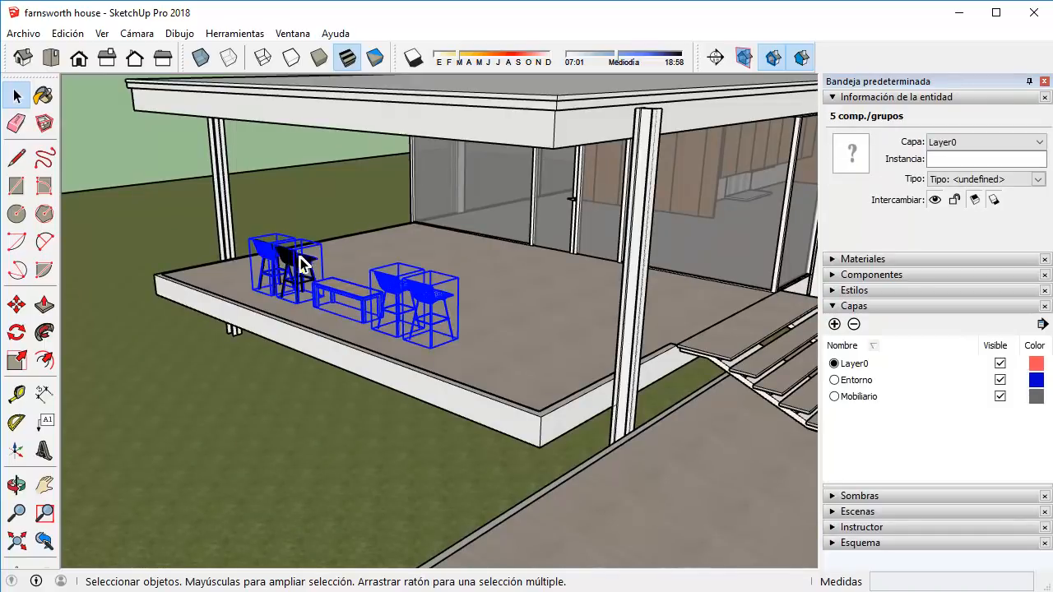
# Delete the duplicate copies overlapping the two stools at the far end of the terrace.
pyautogui.scroll(3, 294, 200)
pyautogui.scroll(5, 305, 296)
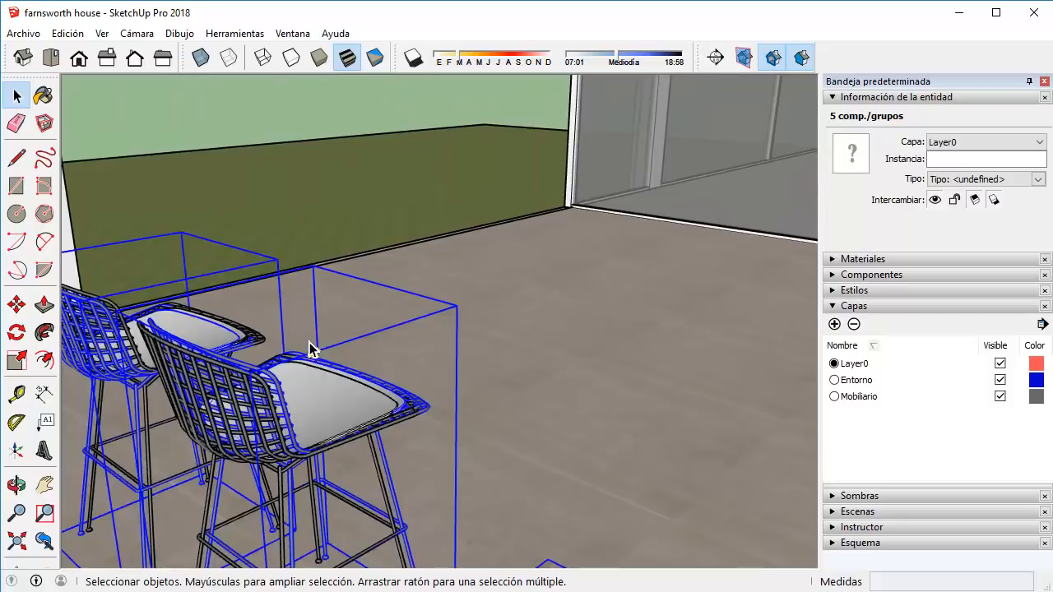
pyautogui.click(261, 106)
pyautogui.click(255, 374)
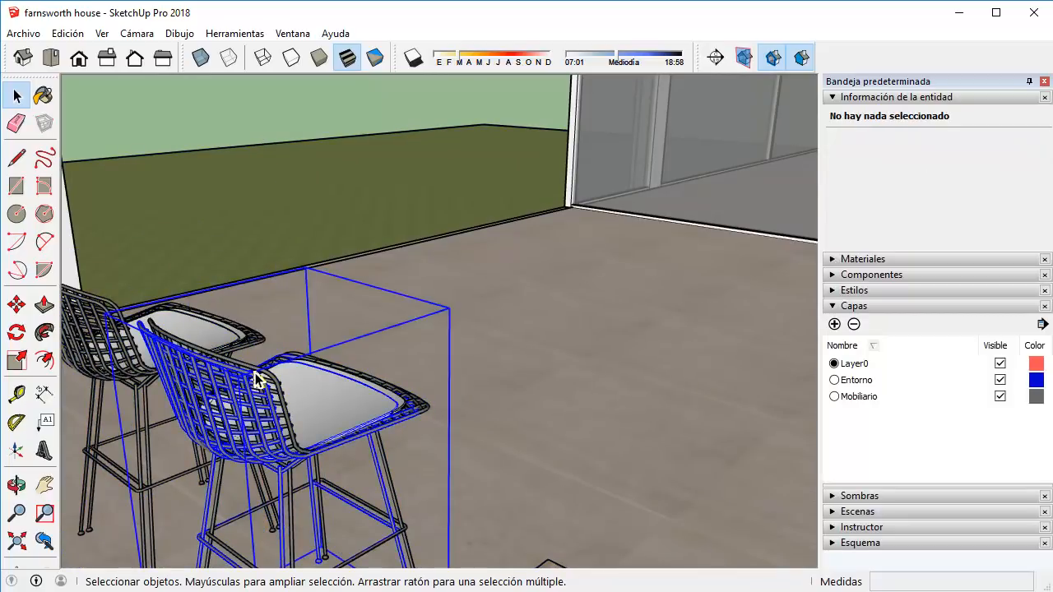
pyautogui.press('Delete')
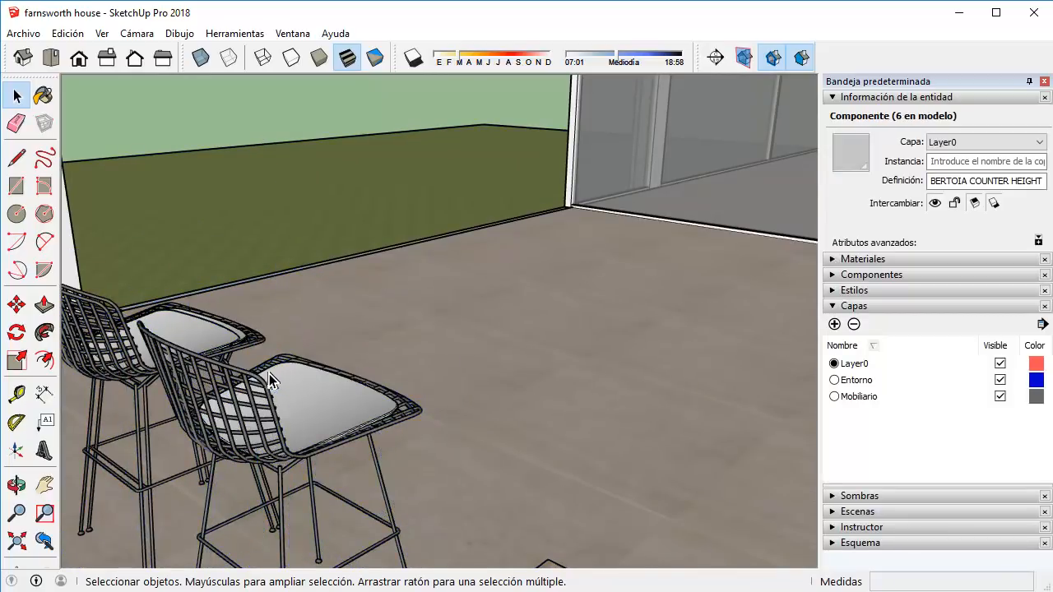
pyautogui.click(118, 314)
pyautogui.press('Delete')
pyautogui.scroll(-7, 385, 291)
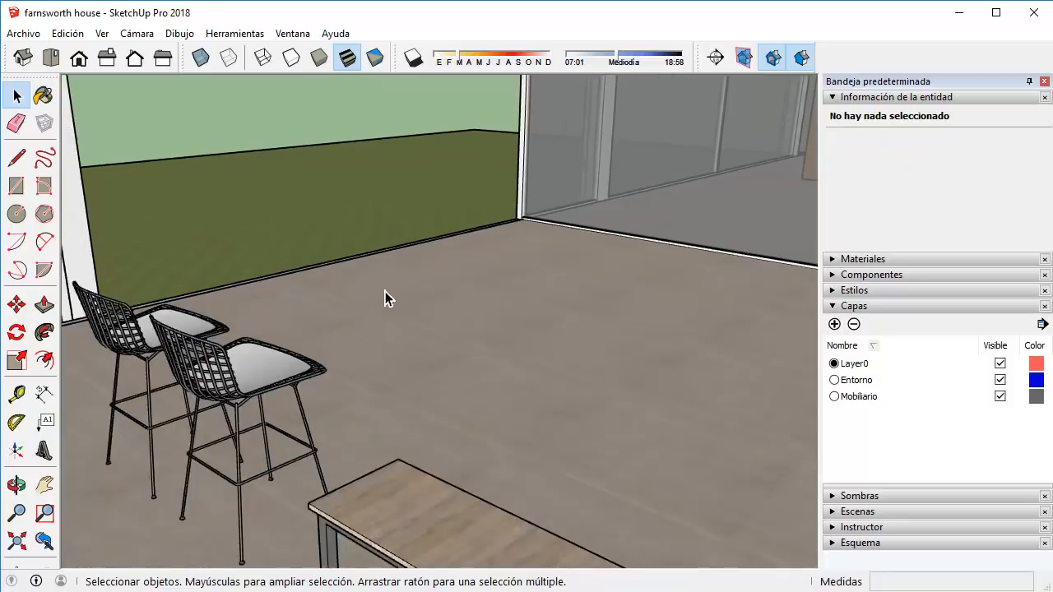
# Assign the four terrace stools and the low table to the Mobiliario layer and hide that layer.
pyautogui.scroll(3, 632, 423)
pyautogui.scroll(2, 632, 423)
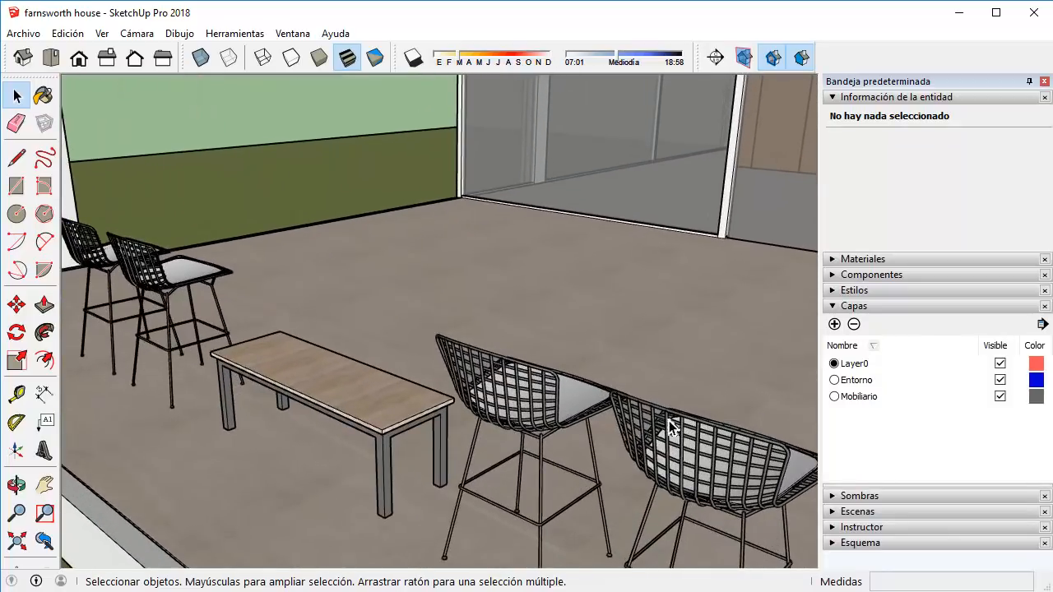
pyautogui.click(669, 421)
pyautogui.keyDown('shift'); pyautogui.click(519, 385); pyautogui.keyUp('shift')
pyautogui.keyDown('shift'); pyautogui.click(337, 371); pyautogui.keyUp('shift')
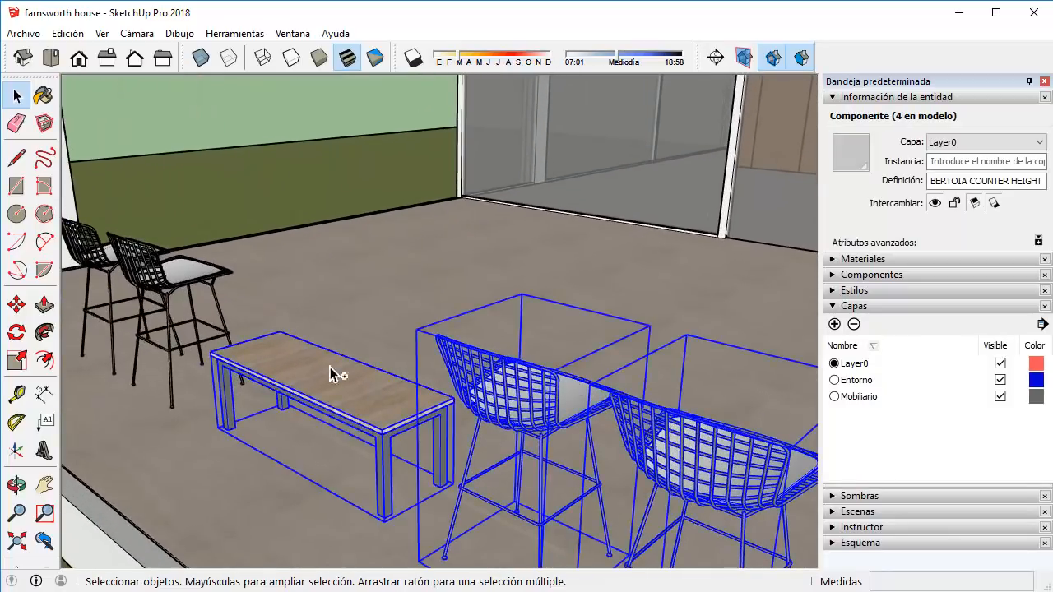
pyautogui.keyDown('shift'); pyautogui.click(159, 268); pyautogui.keyUp('shift')
pyautogui.keyDown('shift'); pyautogui.click(102, 252); pyautogui.keyUp('shift')
pyautogui.scroll(-3, 162, 261)
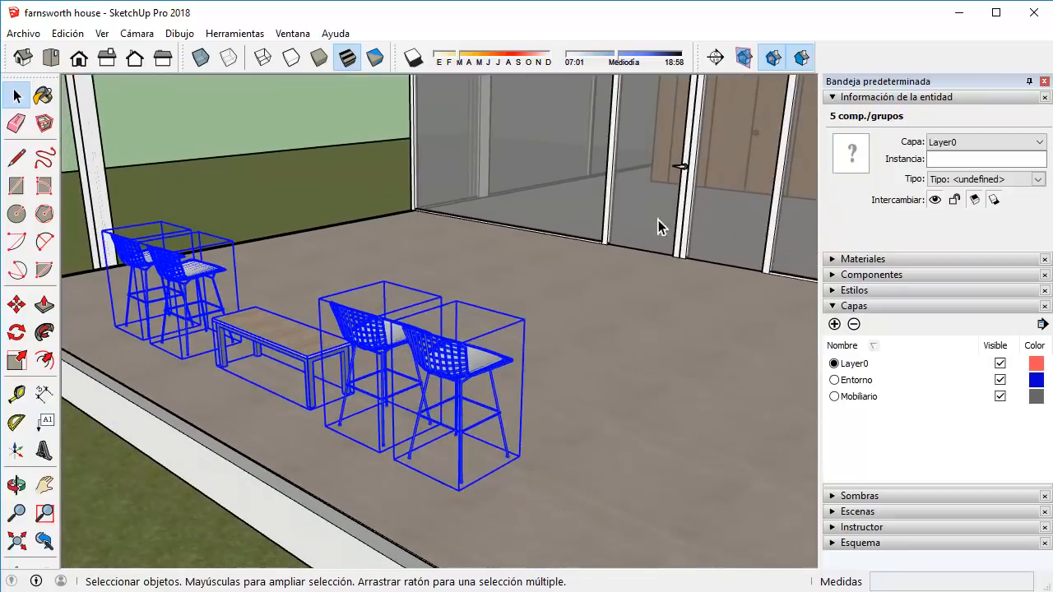
pyautogui.click(962, 144)
pyautogui.click(951, 180)
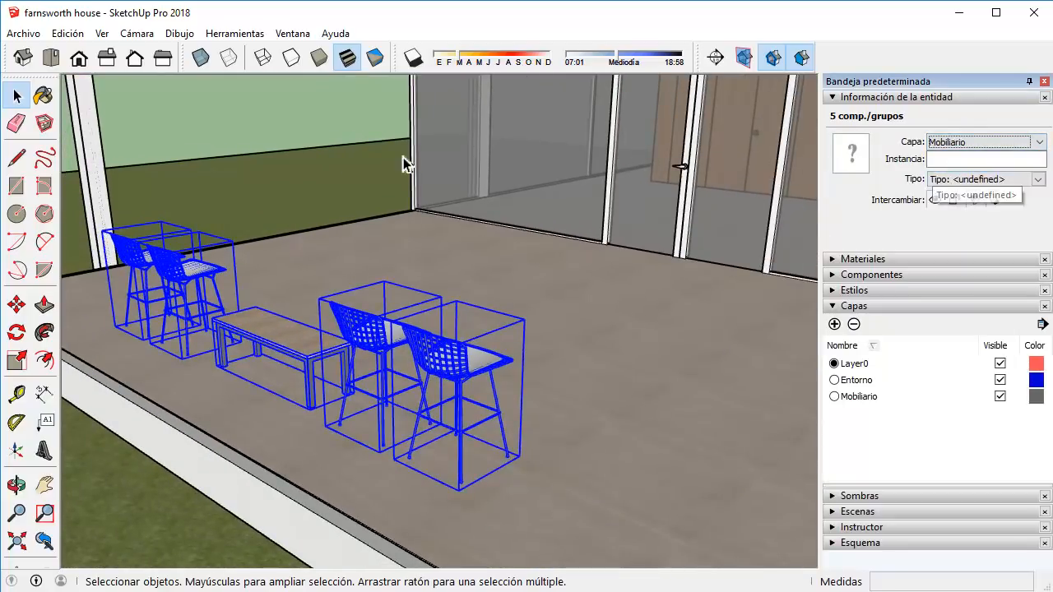
pyautogui.click(999, 395)
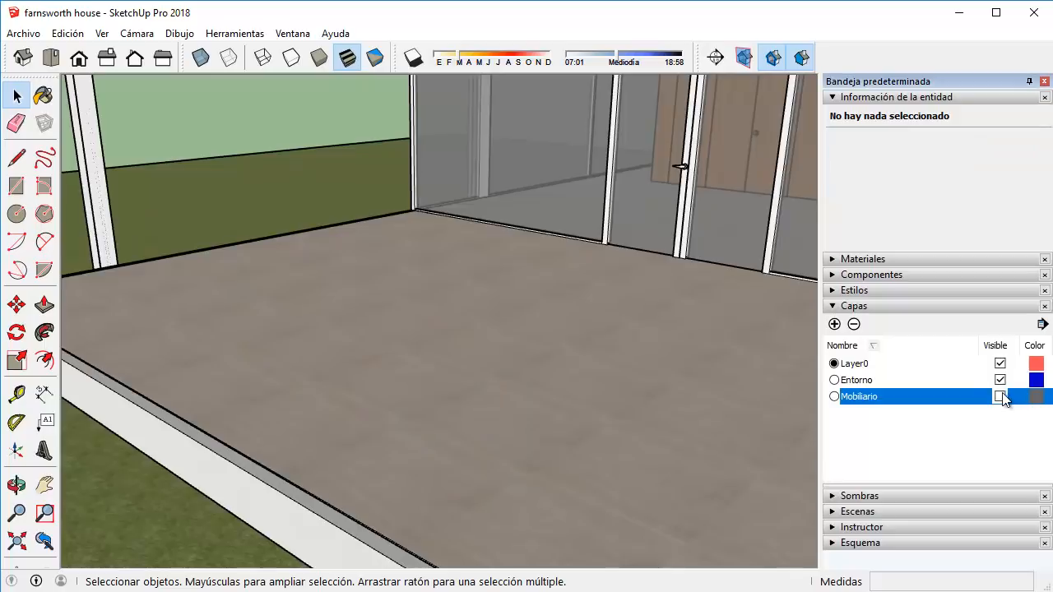
pyautogui.scroll(-5, 188, 285)
pyautogui.moveTo(478, 239); pyautogui.dragTo(576, 202, button='middle')
pyautogui.click(569, 201)
pyautogui.keyDown('ctrl'); pyautogui.click(611, 197); pyautogui.keyUp('ctrl')
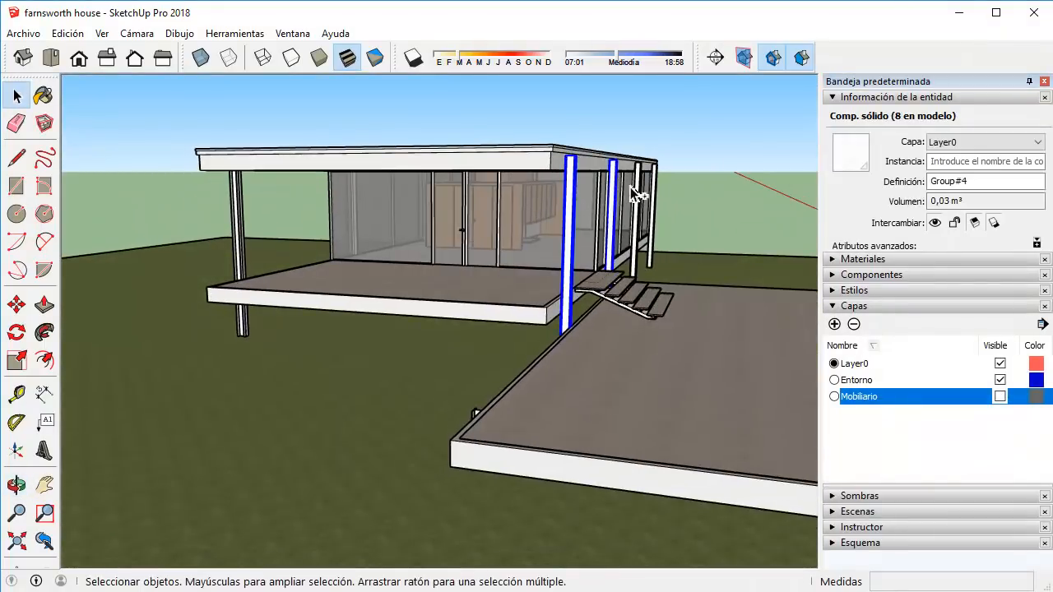
pyautogui.keyDown('ctrl'); pyautogui.click(636, 193); pyautogui.keyUp('ctrl')
pyautogui.keyDown('ctrl'); pyautogui.click(631, 197); pyautogui.keyUp('ctrl')
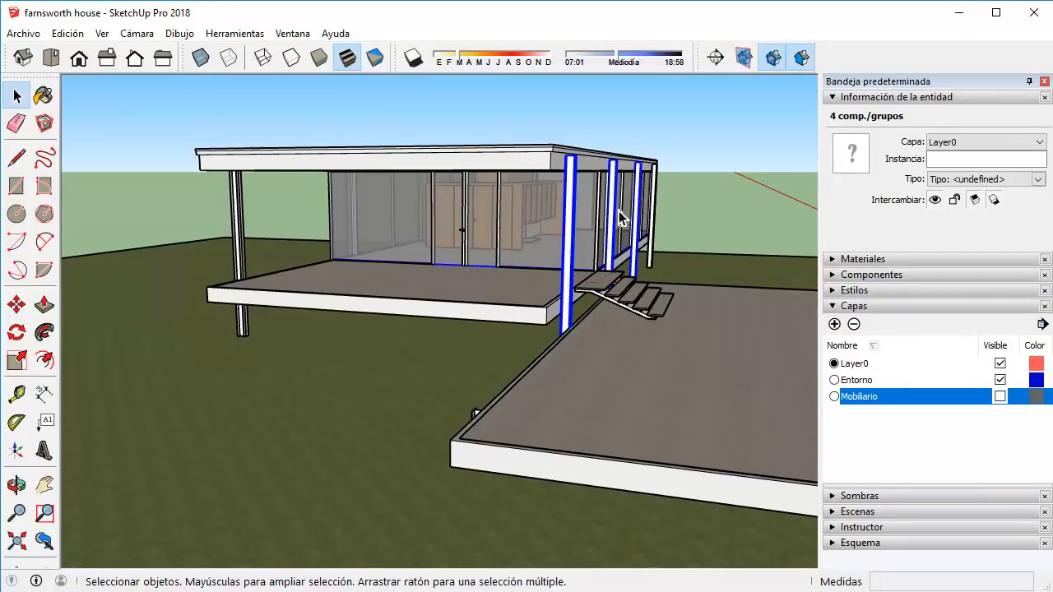
pyautogui.keyDown('ctrl'); pyautogui.click(438, 153); pyautogui.keyUp('ctrl')
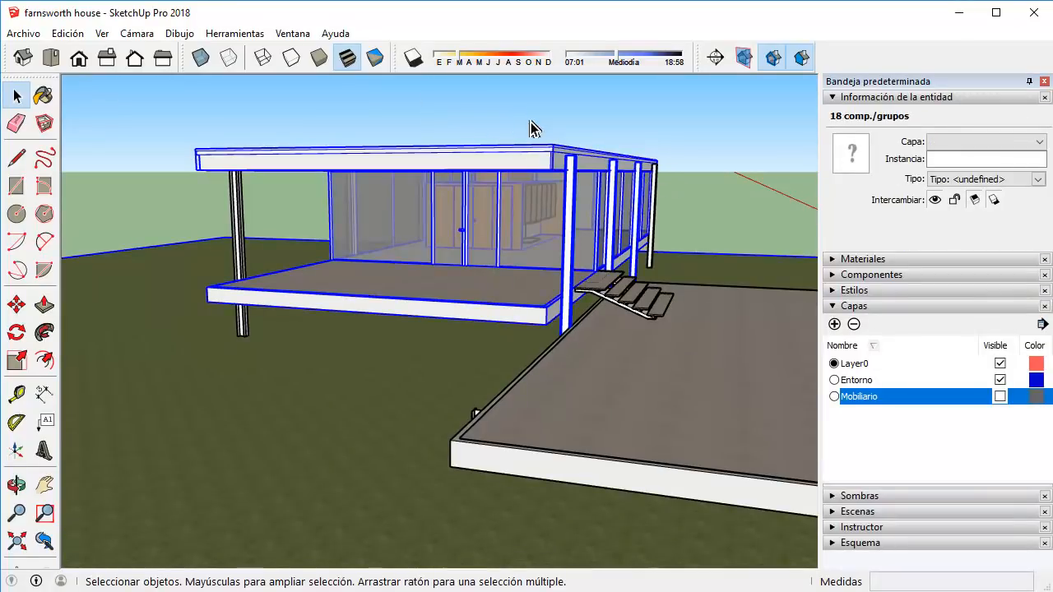
pyautogui.click(570, 191)
pyautogui.keyDown('ctrl'); pyautogui.click(612, 182); pyautogui.keyUp('ctrl')
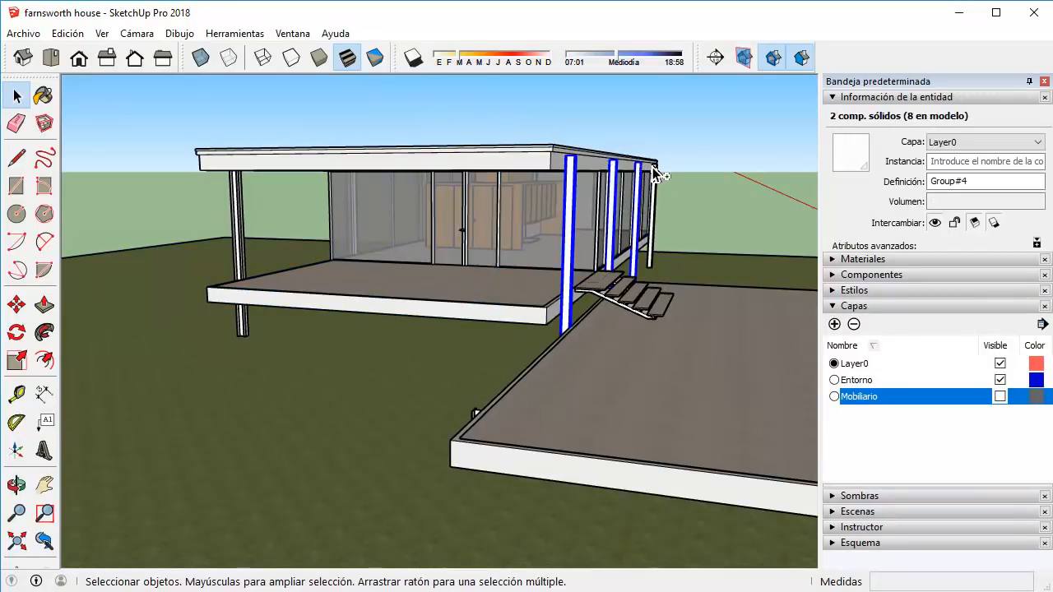
pyautogui.keyDown('ctrl'); pyautogui.click(650, 177); pyautogui.keyUp('ctrl')
pyautogui.moveTo(596, 184); pyautogui.dragTo(479, 196, button='middle')
pyautogui.keyDown('ctrl'); pyautogui.click(479, 195); pyautogui.keyUp('ctrl')
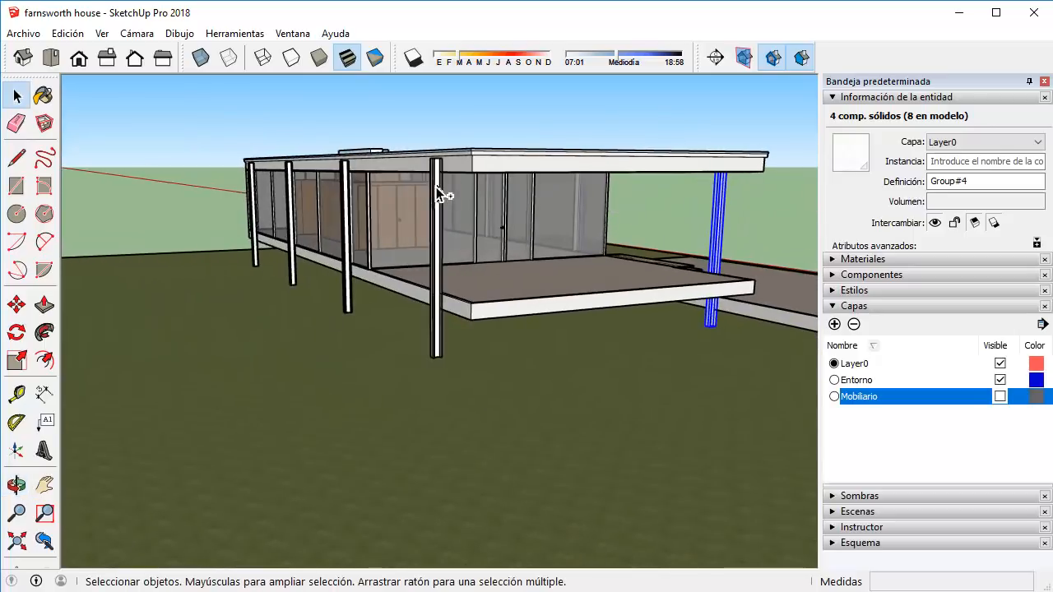
pyautogui.keyDown('ctrl'); pyautogui.click(345, 171); pyautogui.keyUp('ctrl')
pyautogui.keyDown('ctrl'); pyautogui.click(292, 171); pyautogui.keyUp('ctrl')
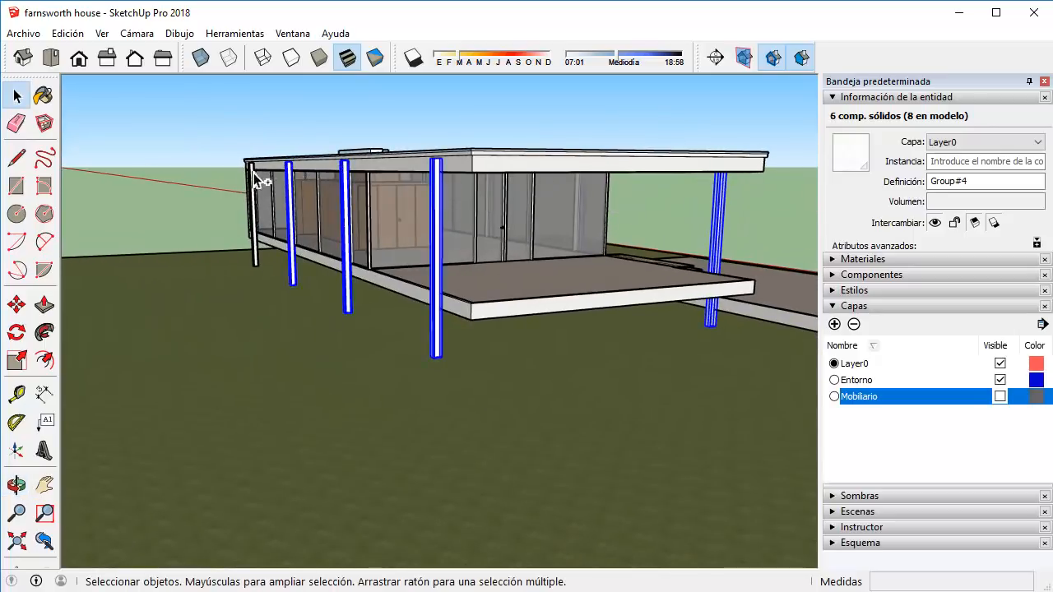
pyautogui.keyDown('ctrl'); pyautogui.click(252, 175); pyautogui.keyUp('ctrl')
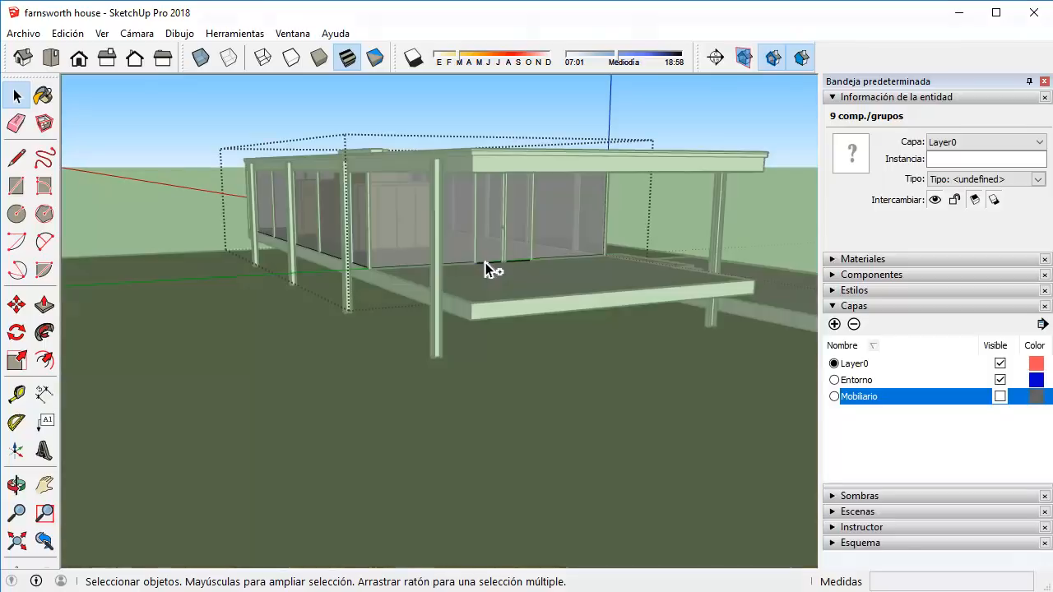
pyautogui.click(423, 106)
# Select all eight columns along both long sides of the house.
pyautogui.scroll(1, 435, 170)
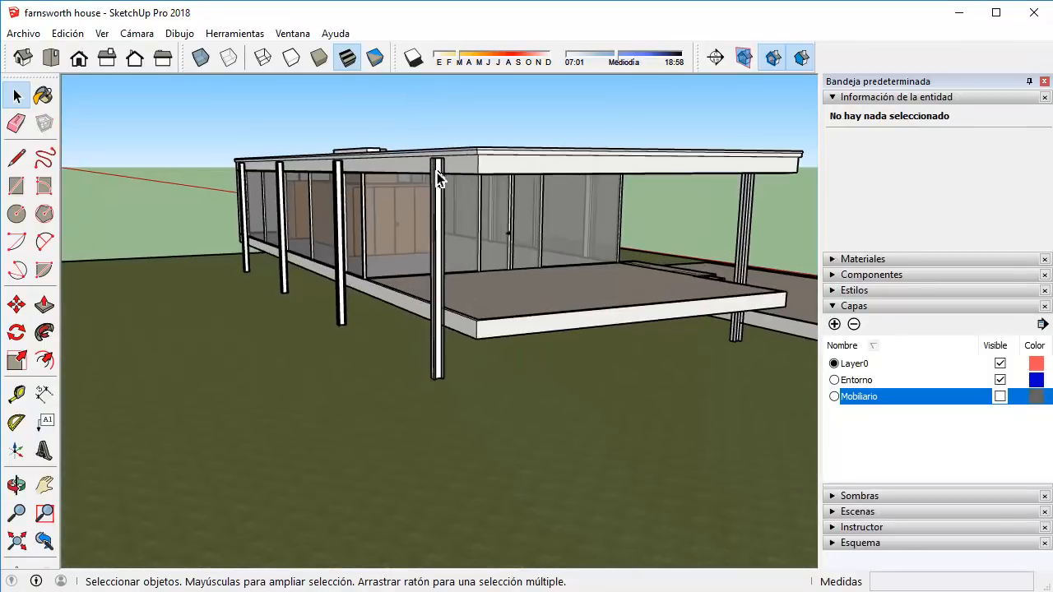
pyautogui.click(435, 177)
pyautogui.moveTo(370, 189); pyautogui.dragTo(305, 206, button='middle')
pyautogui.keyDown('shift'); pyautogui.click(312, 201); pyautogui.keyUp('shift')
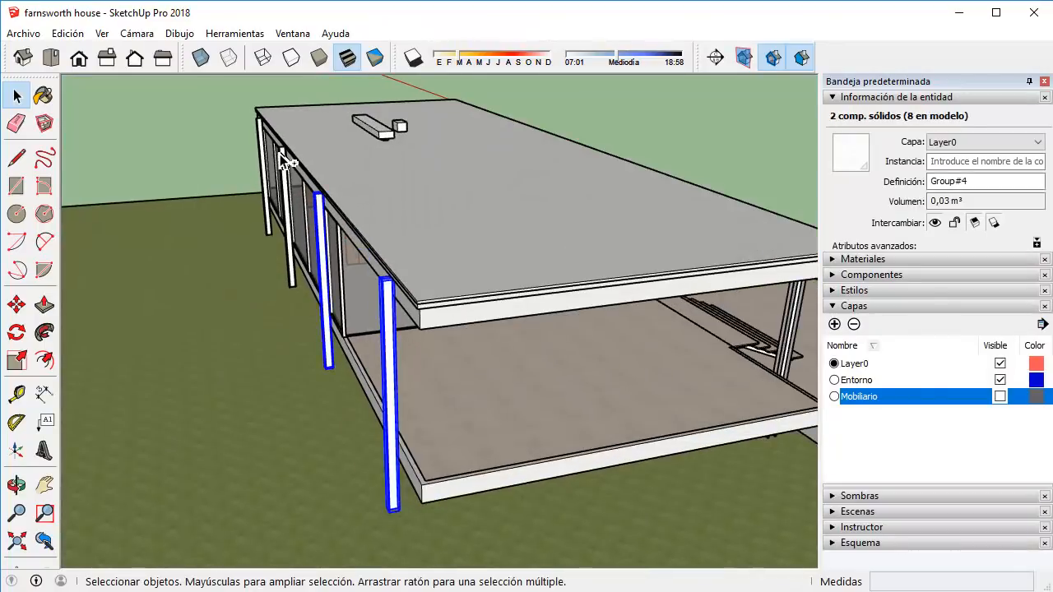
pyautogui.keyDown('shift'); pyautogui.click(288, 168); pyautogui.keyUp('shift')
pyautogui.keyDown('shift'); pyautogui.click(257, 130); pyautogui.keyUp('shift')
pyautogui.moveTo(271, 135); pyautogui.dragTo(595, 141, button='middle')
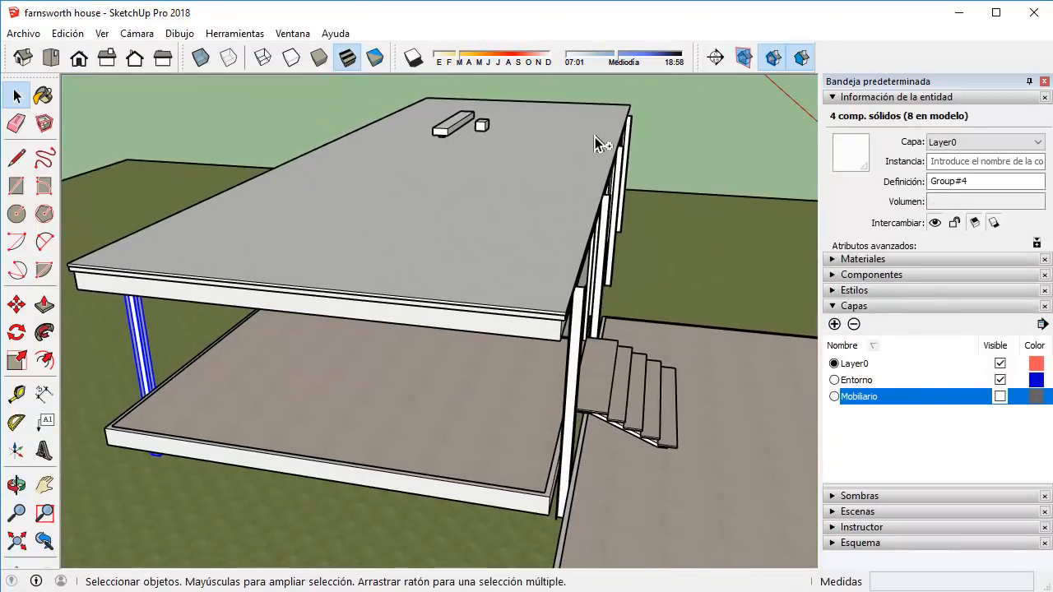
pyautogui.keyDown('ctrl'); pyautogui.click(617, 229); pyautogui.keyUp('ctrl')
pyautogui.keyDown('ctrl'); pyautogui.click(588, 294); pyautogui.keyUp('ctrl')
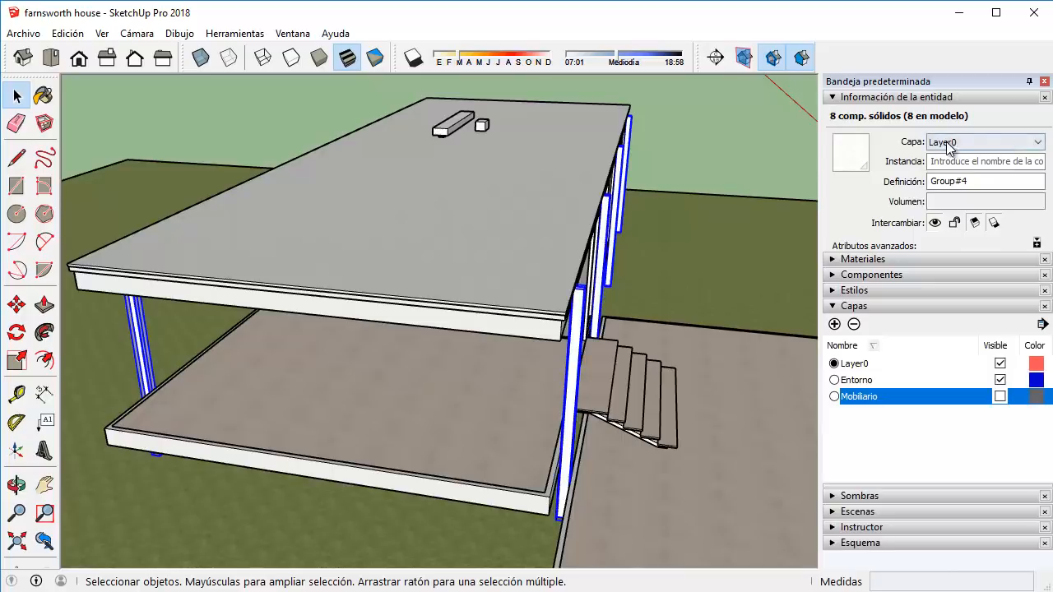
# Add a layer named Estructura and assign the eight selected columns to it.
pyautogui.click(834, 324)
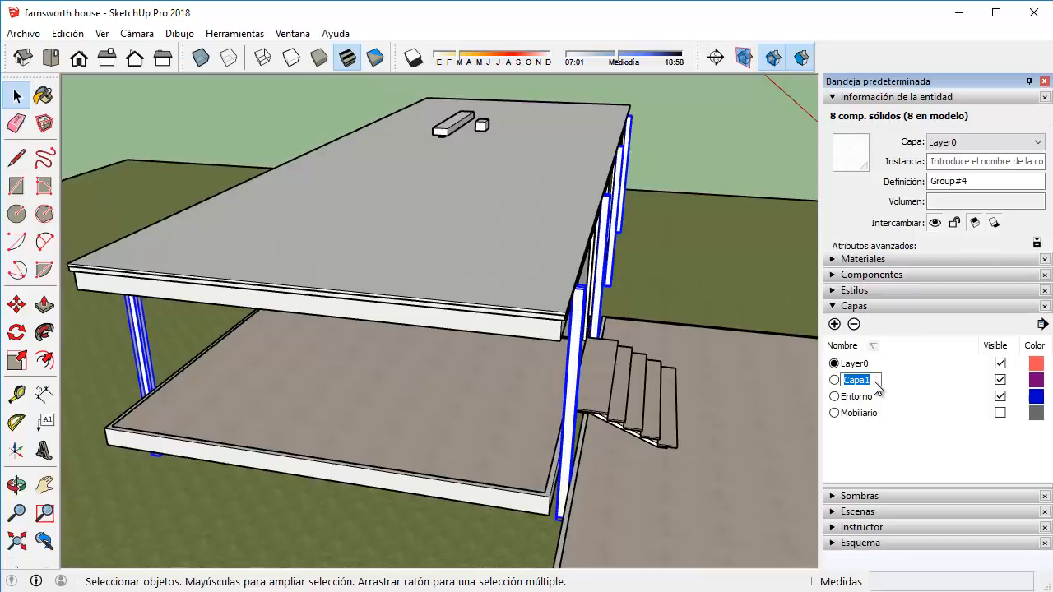
pyautogui.write('Estructura')
pyautogui.press('Return')
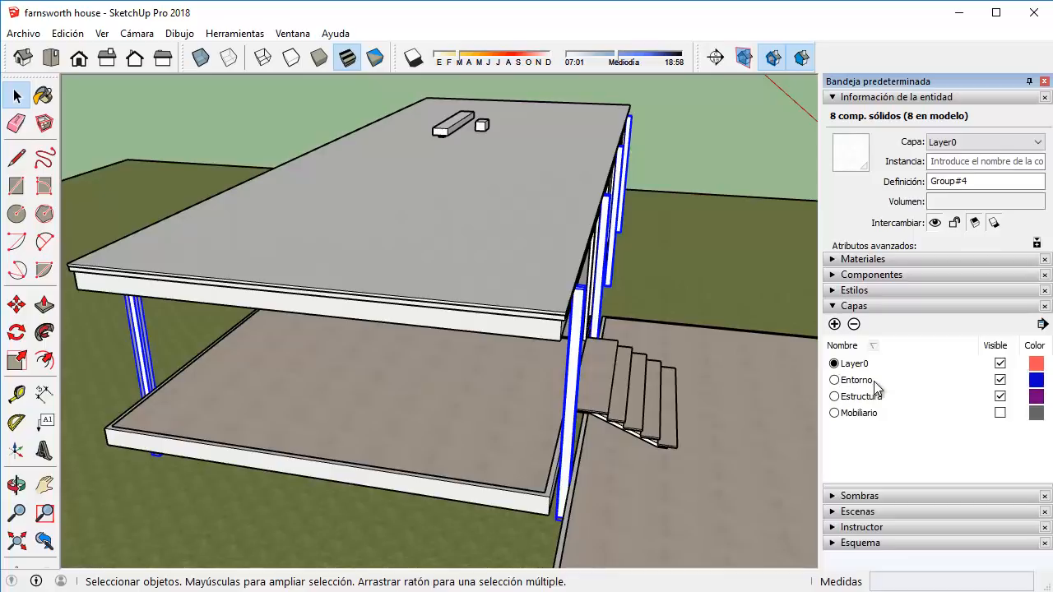
pyautogui.click(979, 142)
pyautogui.click(972, 178)
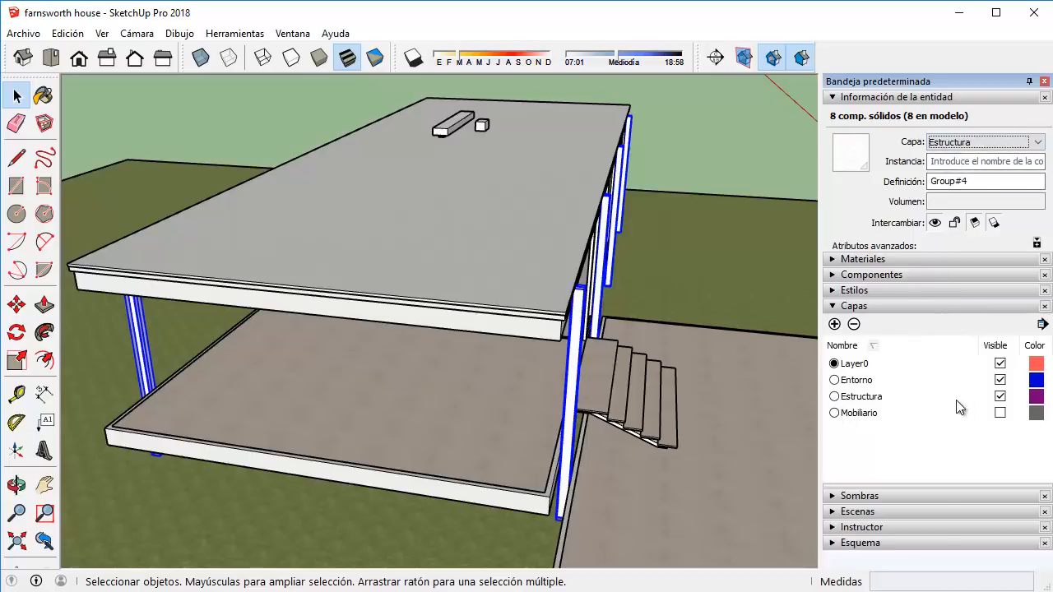
# Hide the Estructura and Entorno layers.
pyautogui.click(1000, 397)
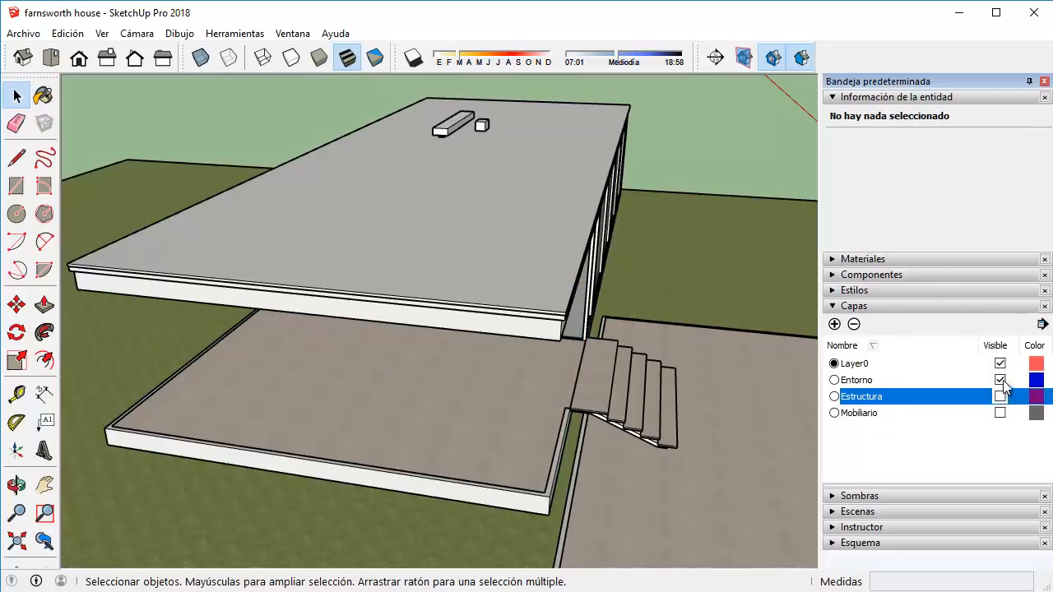
pyautogui.click(1000, 380)
pyautogui.moveTo(737, 207); pyautogui.dragTo(712, 215, button='middle')
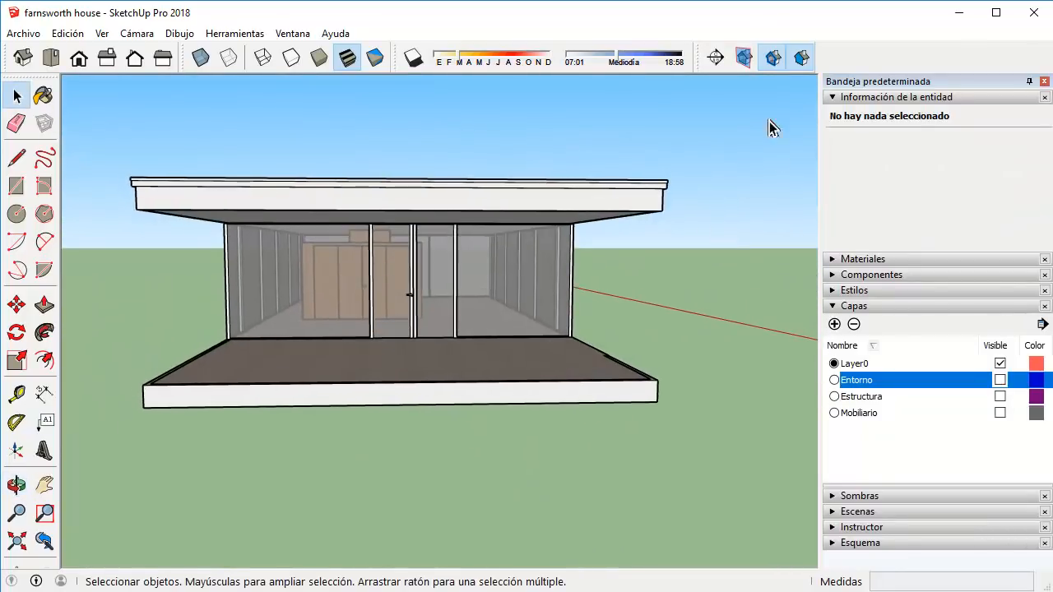
# Select the roof slab and the rooftop groups from the front view.
pyautogui.click(79, 57)
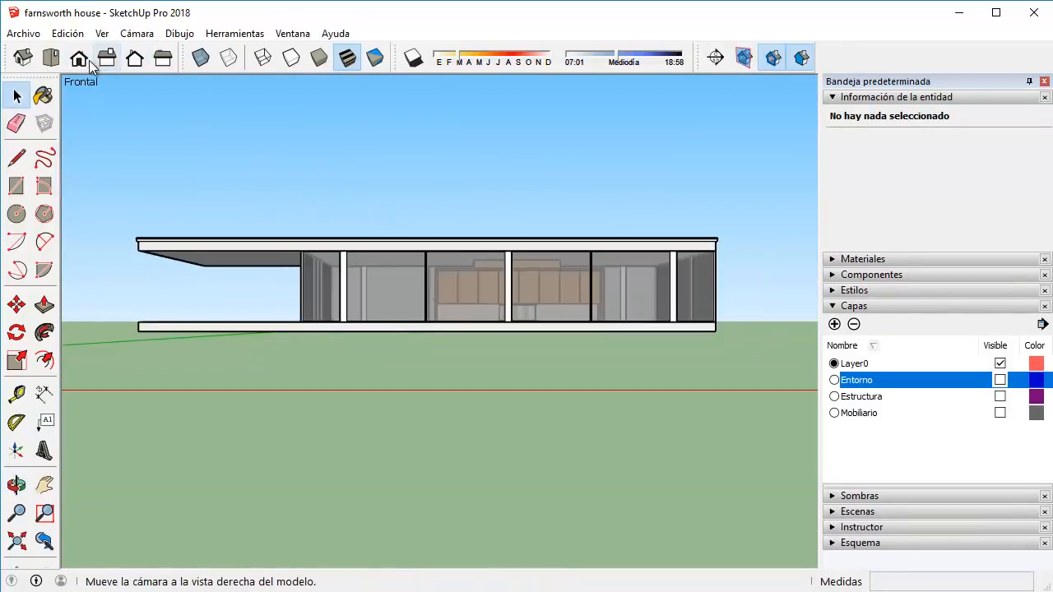
pyautogui.moveTo(109, 189); pyautogui.dragTo(792, 270)
pyautogui.moveTo(667, 255); pyautogui.dragTo(867, 383, button='middle')
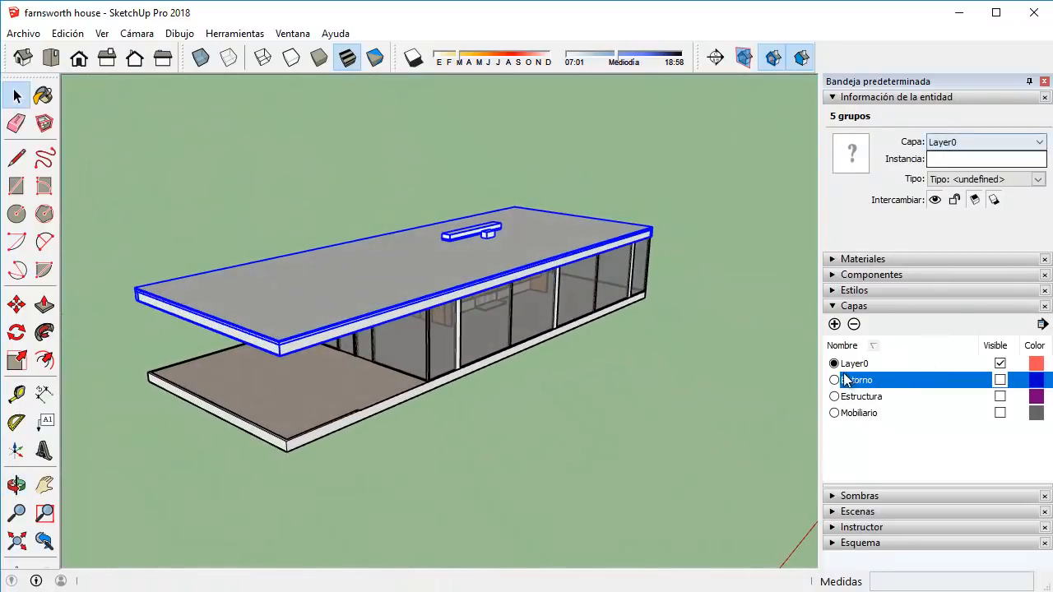
# Add a layer named Cubierta and turn off its visibility.
pyautogui.click(834, 324)
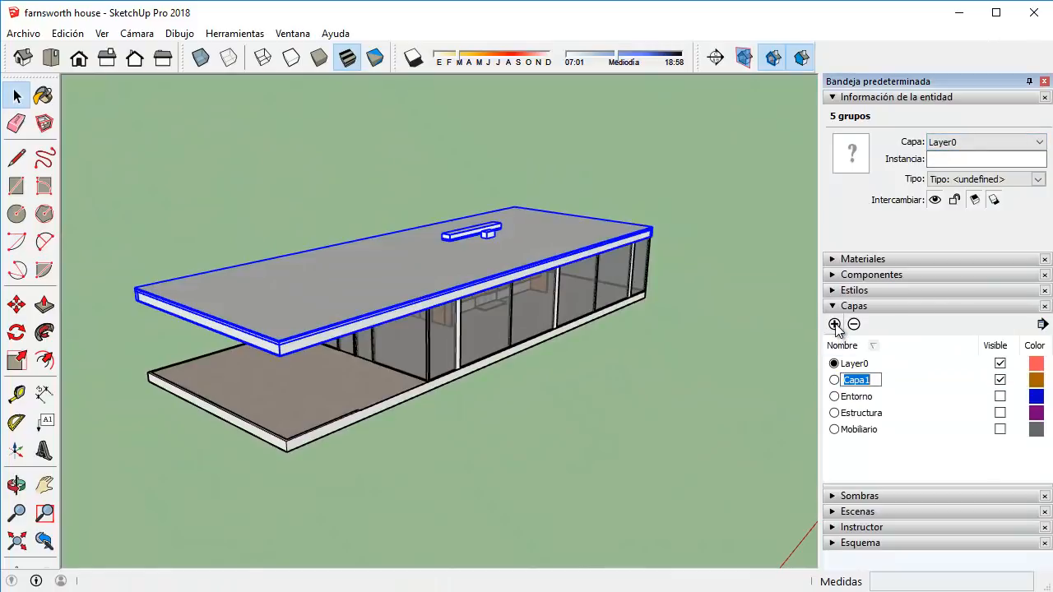
pyautogui.write('Cubierta')
pyautogui.press('Return')
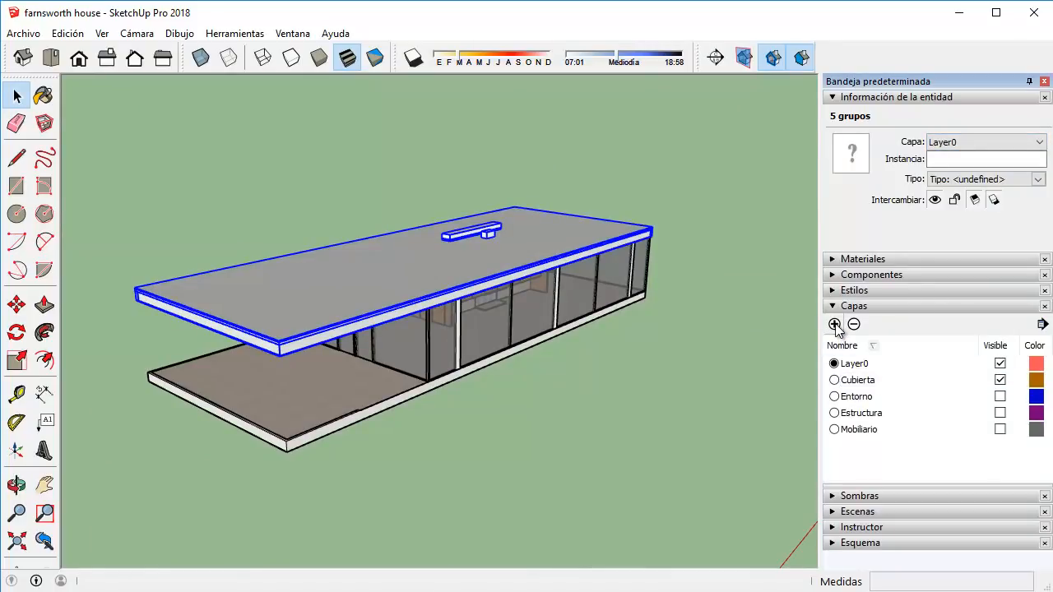
pyautogui.click(1000, 380)
pyautogui.click(819, 383)
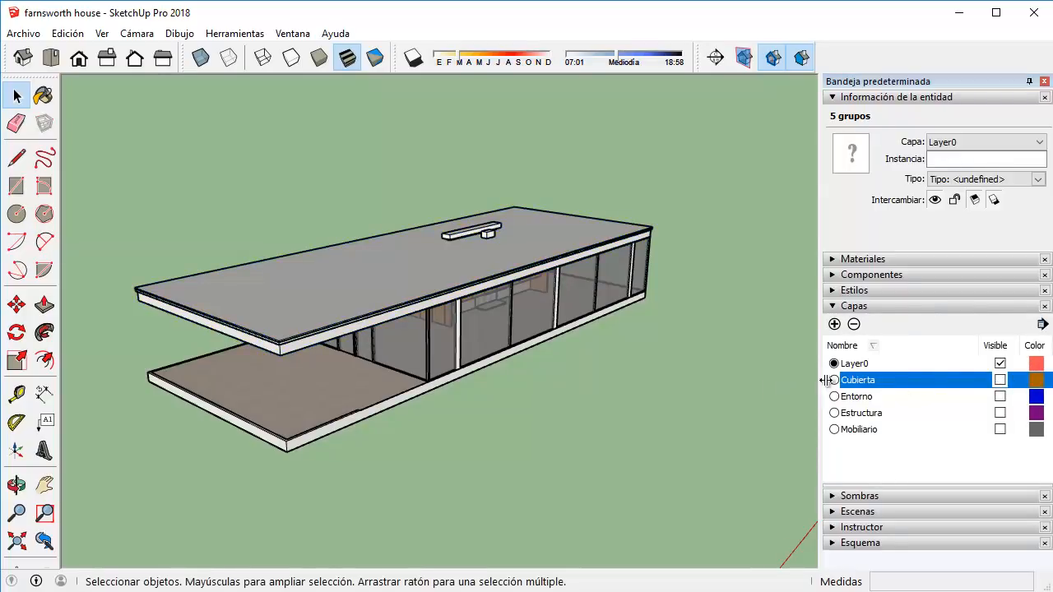
# Select the five groups forming the roof and its rooftop elements and assign them to the Cubierta layer.
pyautogui.moveTo(333, 267); pyautogui.dragTo(115, 192, button='middle')
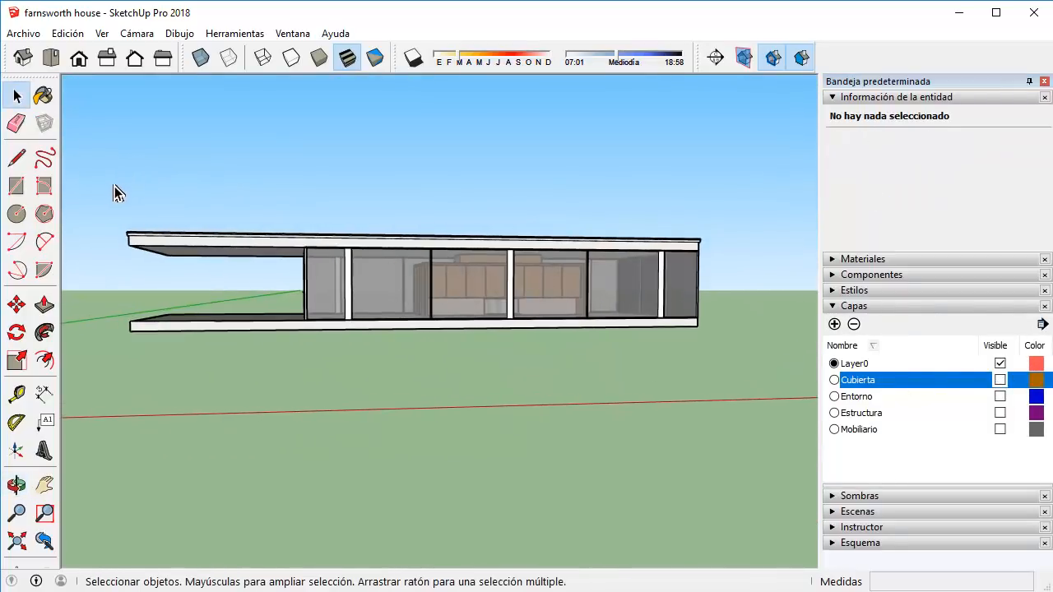
pyautogui.moveTo(115, 192); pyautogui.dragTo(700, 306)
pyautogui.moveTo(699, 306); pyautogui.dragTo(526, 320, button='middle')
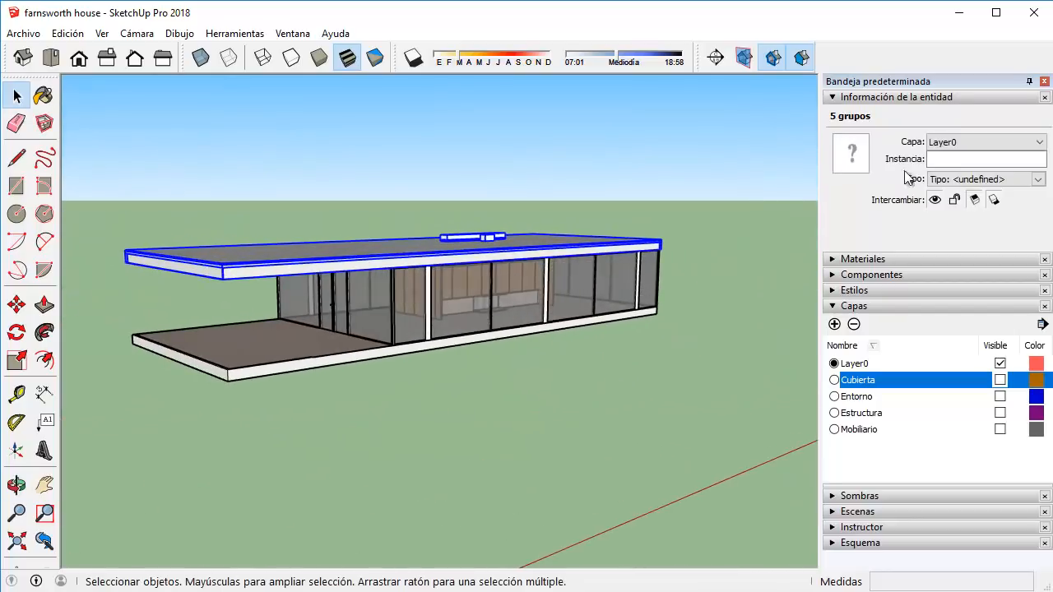
pyautogui.click(946, 143)
pyautogui.click(946, 167)
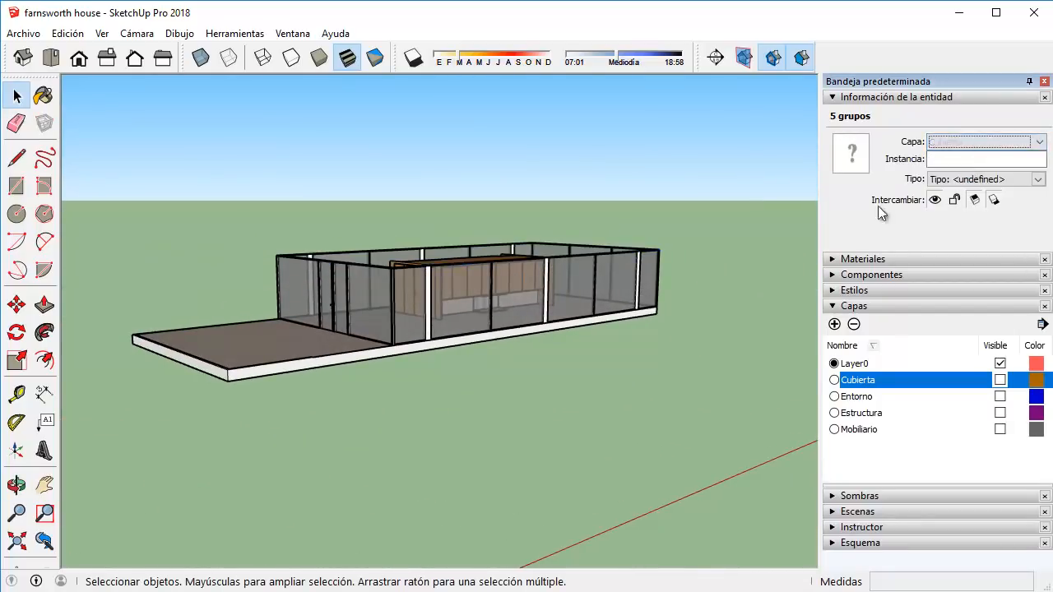
pyautogui.moveTo(454, 262); pyautogui.dragTo(207, 332, button='middle')
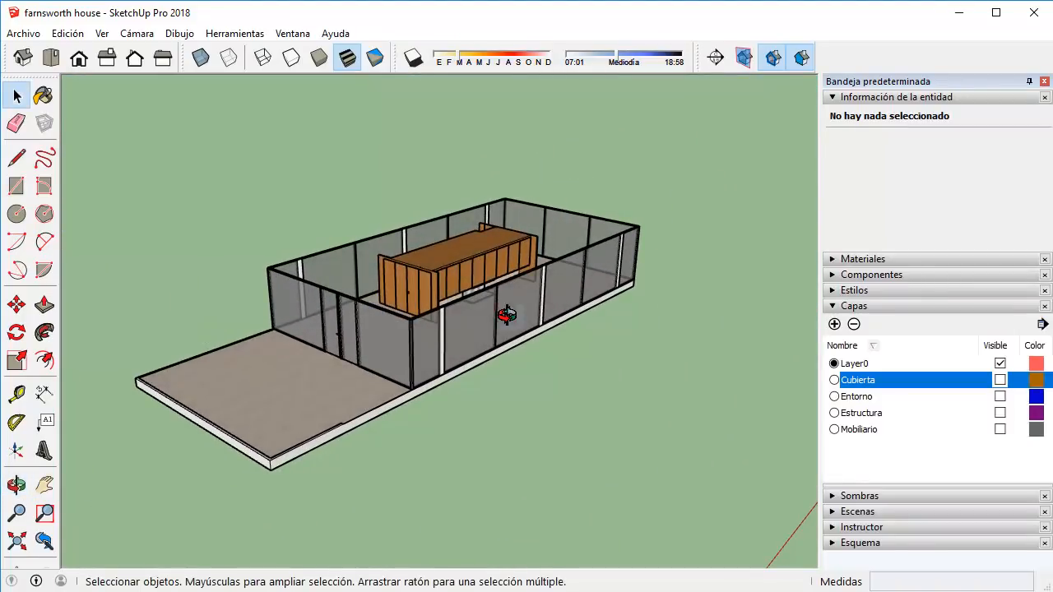
pyautogui.moveTo(498, 308); pyautogui.dragTo(444, 350, button='middle')
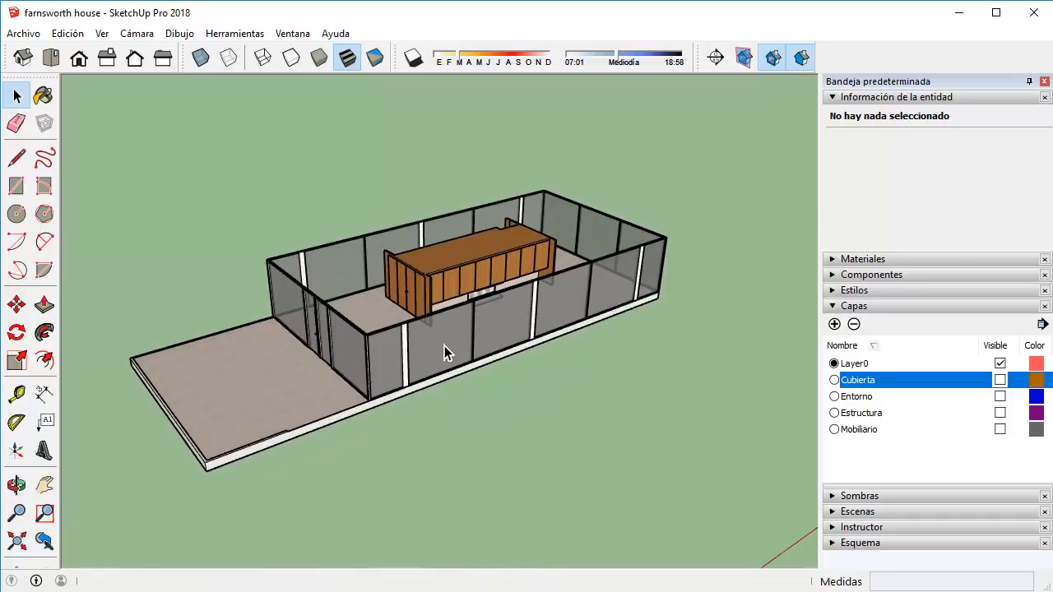
pyautogui.keyDown('shift'); pyautogui.moveTo(348, 364); pyautogui.dragTo(468, 347, button='middle'); pyautogui.keyUp('shift')
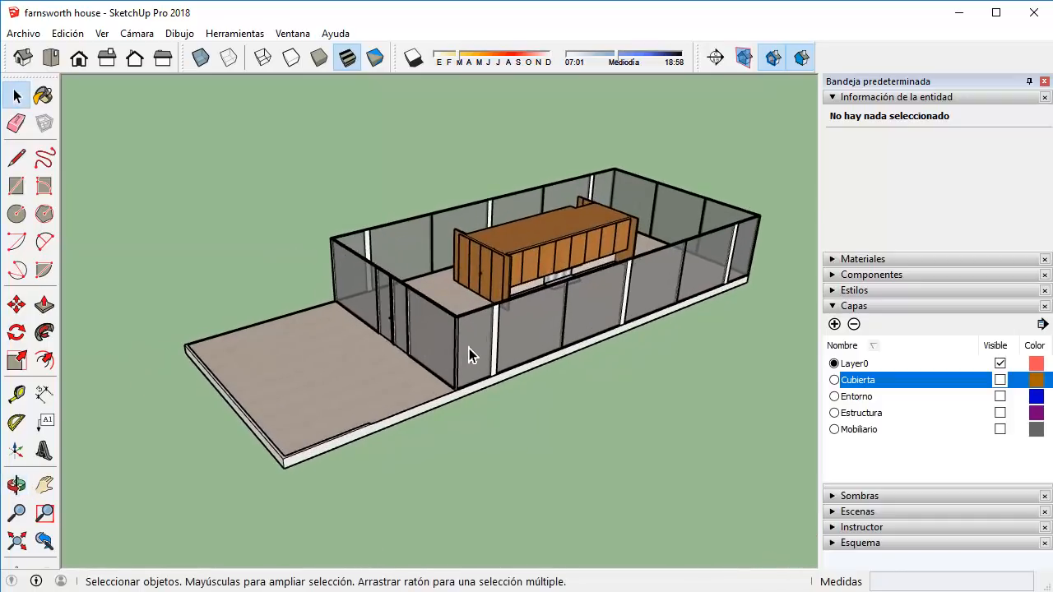
pyautogui.scroll(6, 469, 344)
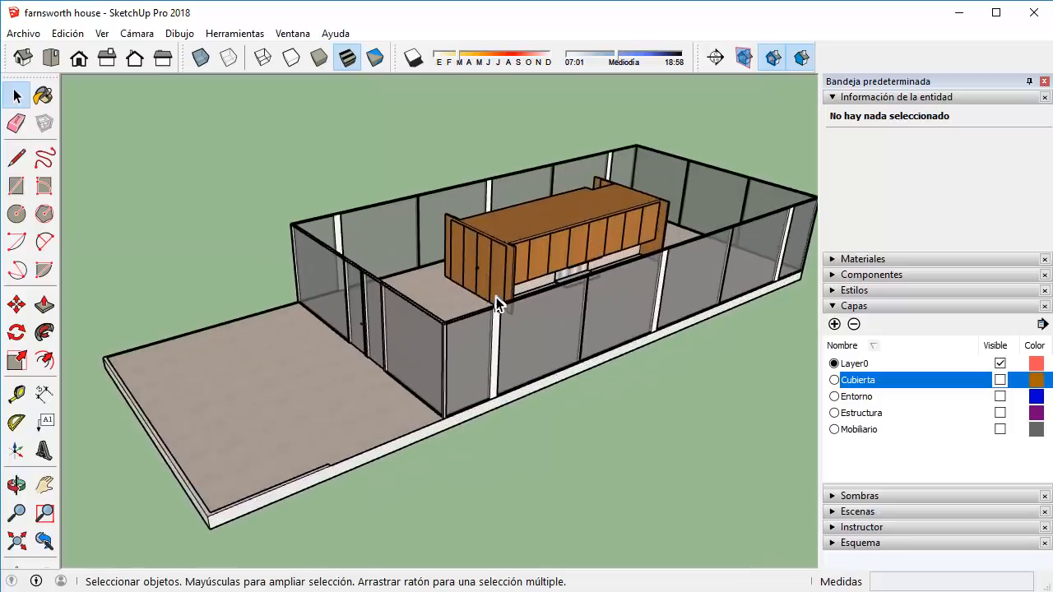
pyautogui.scroll(-8, 502, 322)
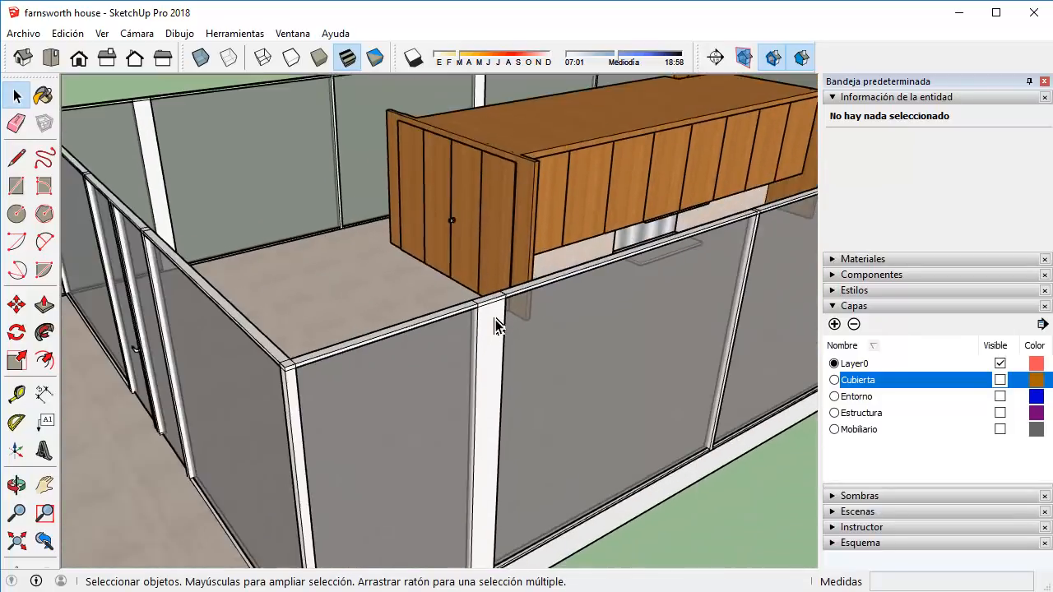
pyautogui.scroll(1, 498, 323)
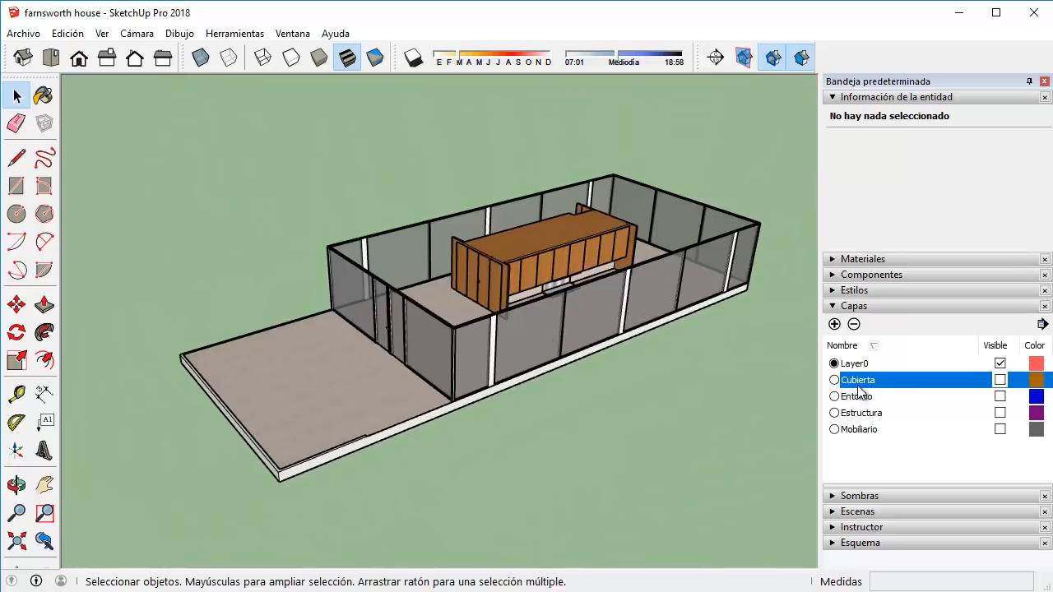
# Rename the Entorno layer as 00.Entorno.
pyautogui.click(866, 413)
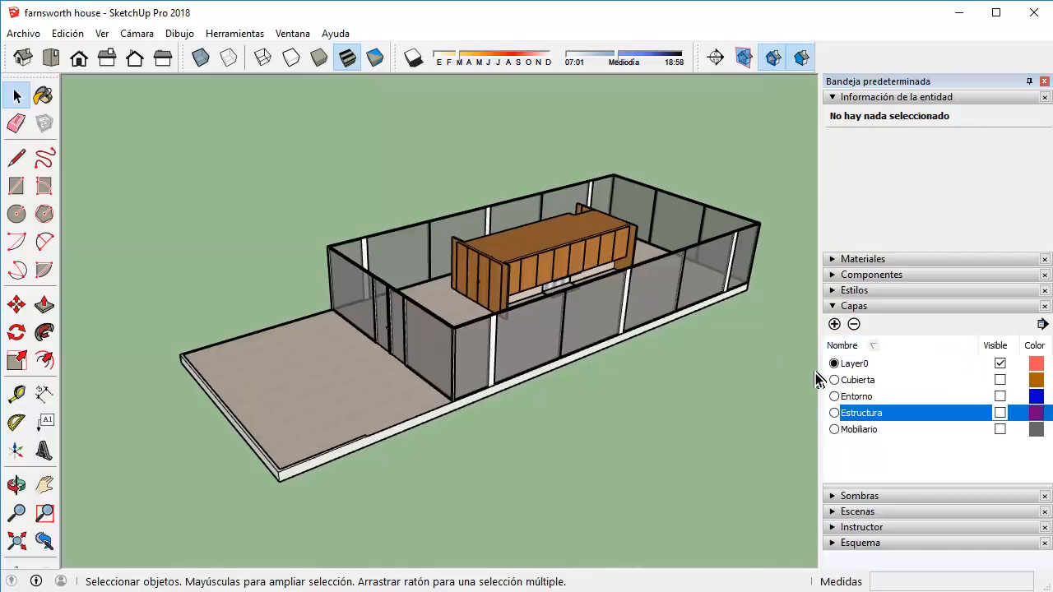
pyautogui.click(855, 398)
pyautogui.click(865, 414)
pyautogui.click(858, 401)
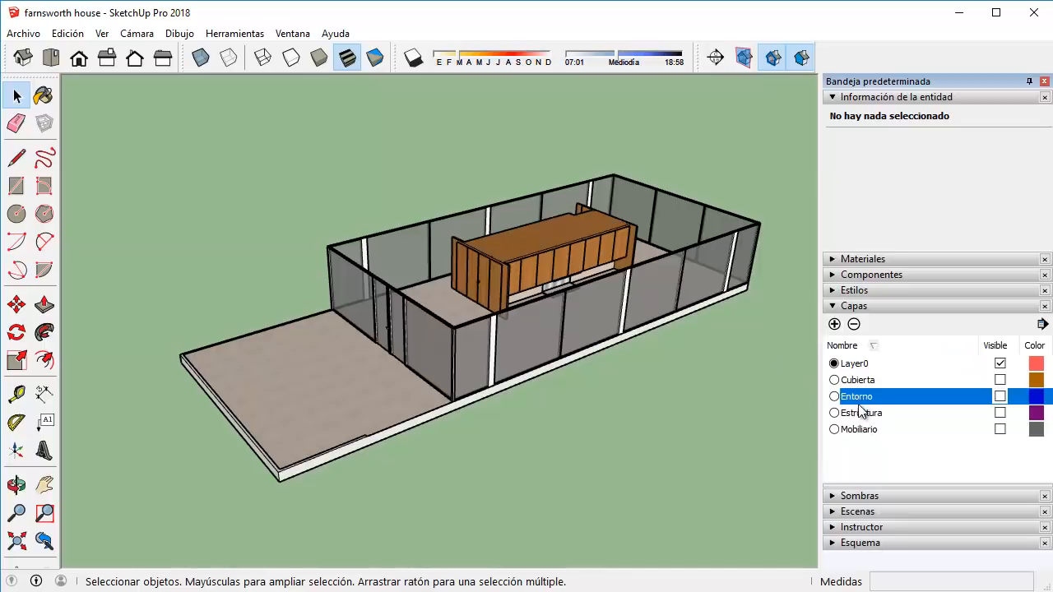
pyautogui.click(856, 398)
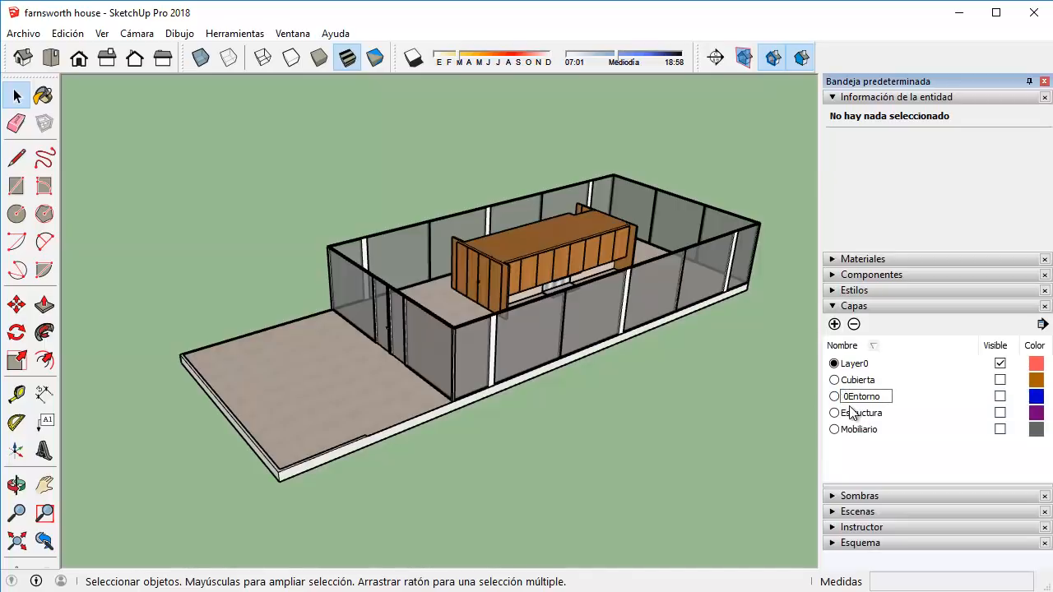
pyautogui.write('00.')
pyautogui.press('Return')
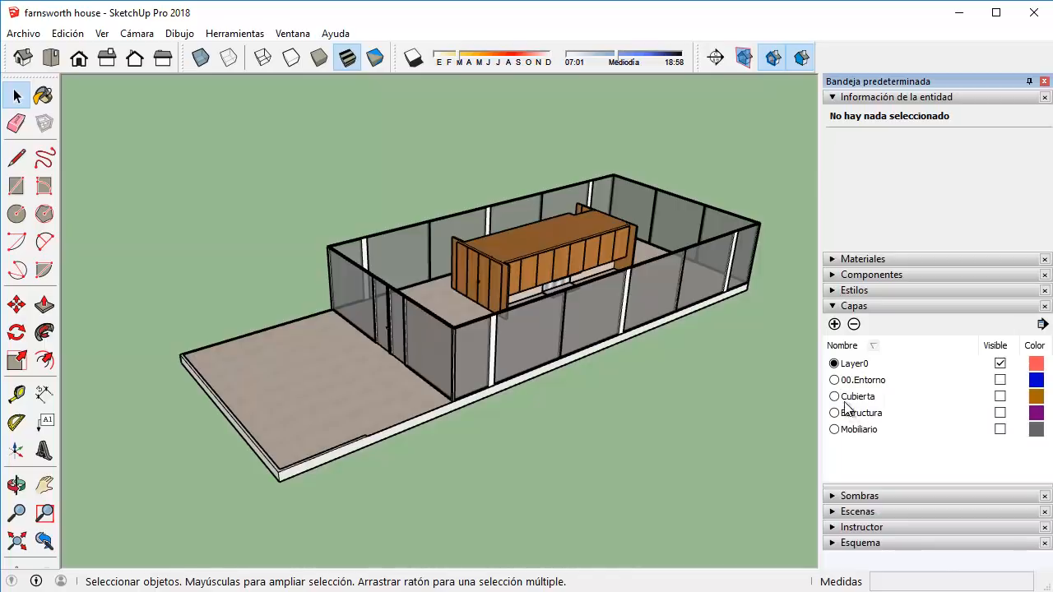
# Add a new layer named 01.Suelo.
pyautogui.click(847, 399)
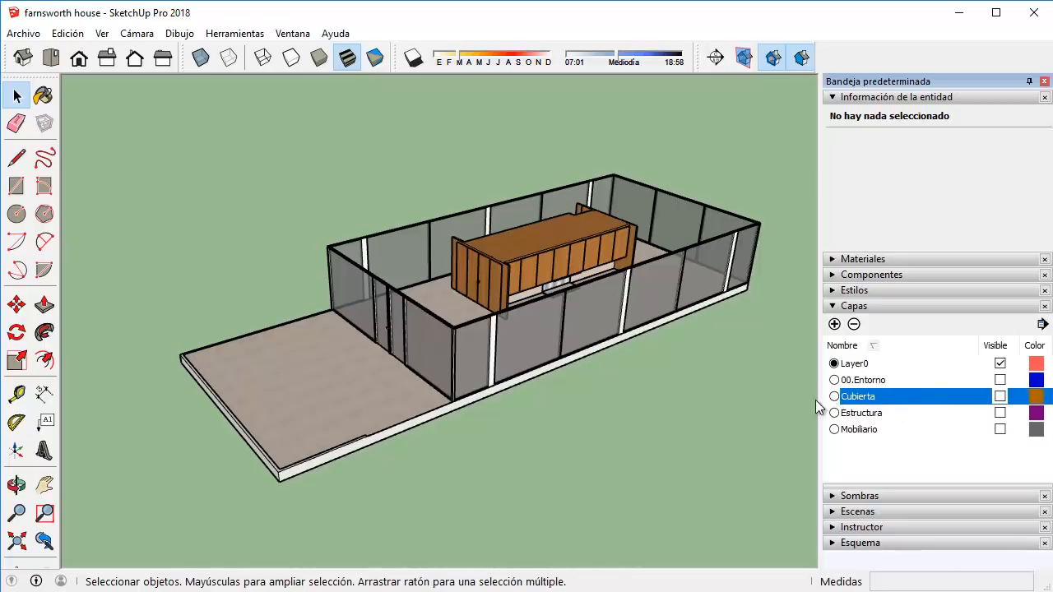
pyautogui.moveTo(487, 446); pyautogui.dragTo(237, 293, button='middle')
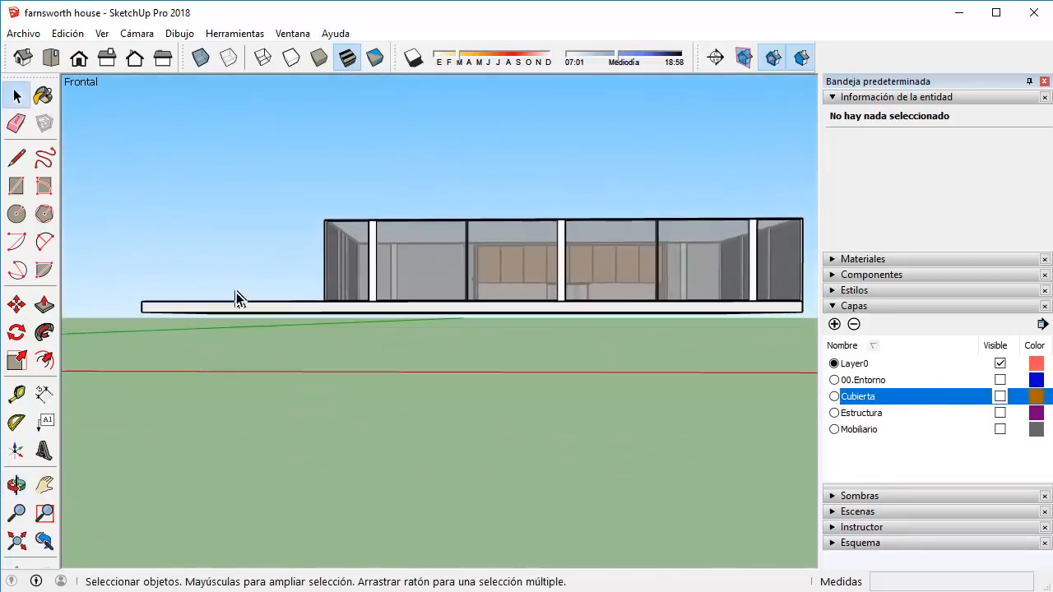
pyautogui.click(834, 324)
pyautogui.write('01.Suelo')
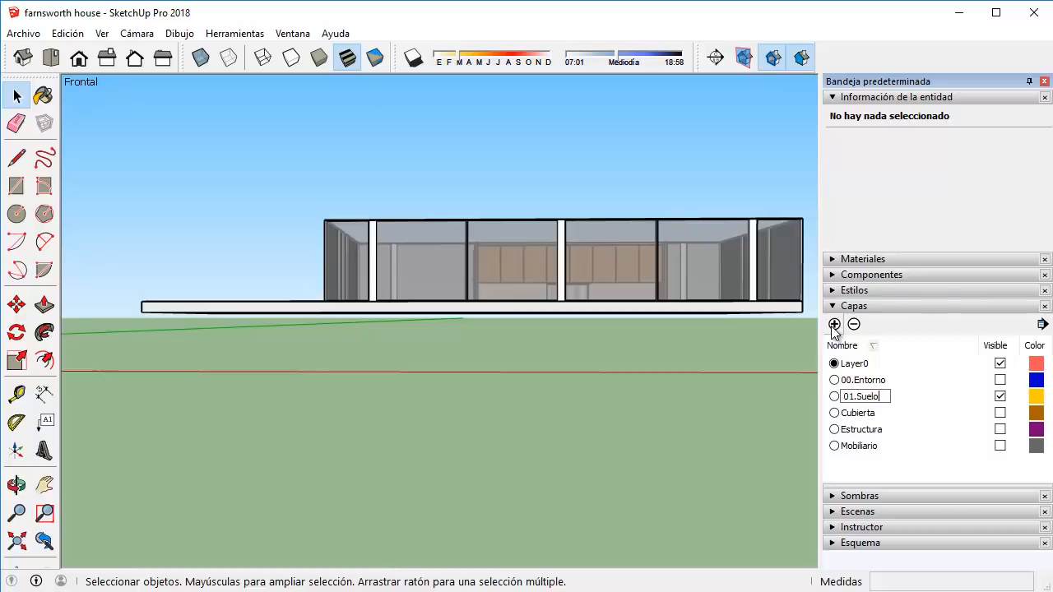
pyautogui.press('Return')
# Assign the house floor and terrace, without the small slab beside the wooden core, to the 01.Suelo layer and hide that layer.
pyautogui.moveTo(113, 293); pyautogui.dragTo(894, 370)
pyautogui.moveTo(663, 339); pyautogui.dragTo(869, 446, button='middle')
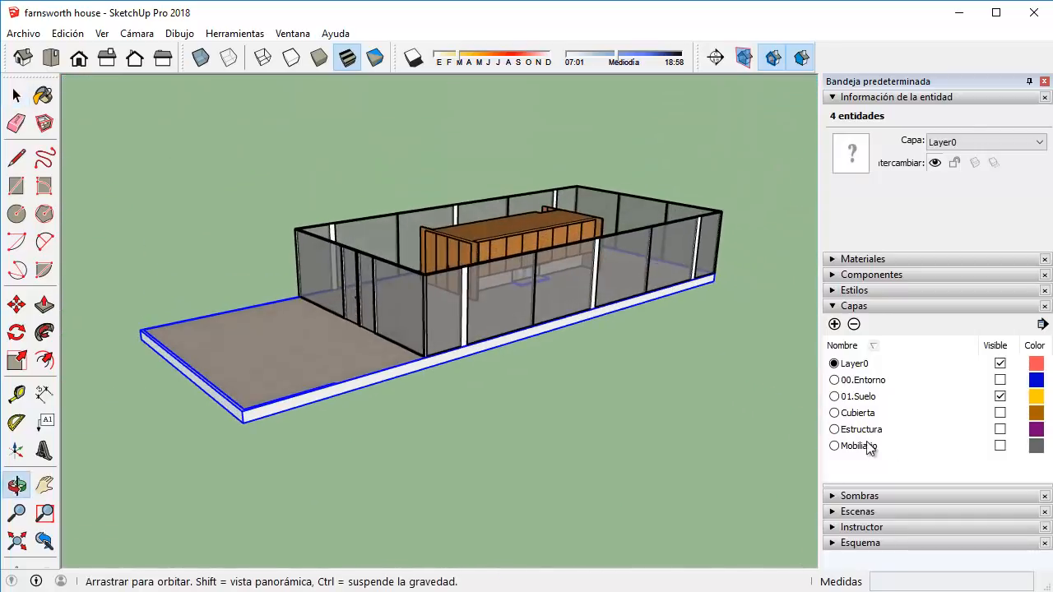
pyautogui.scroll(5, 543, 283)
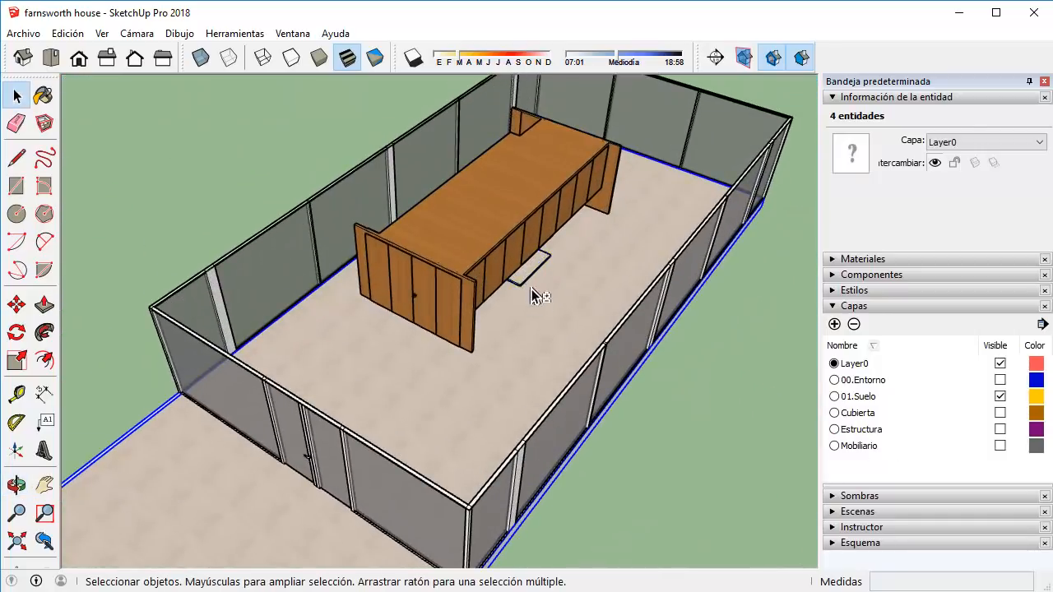
pyautogui.moveTo(533, 295); pyautogui.dragTo(464, 266, button='middle')
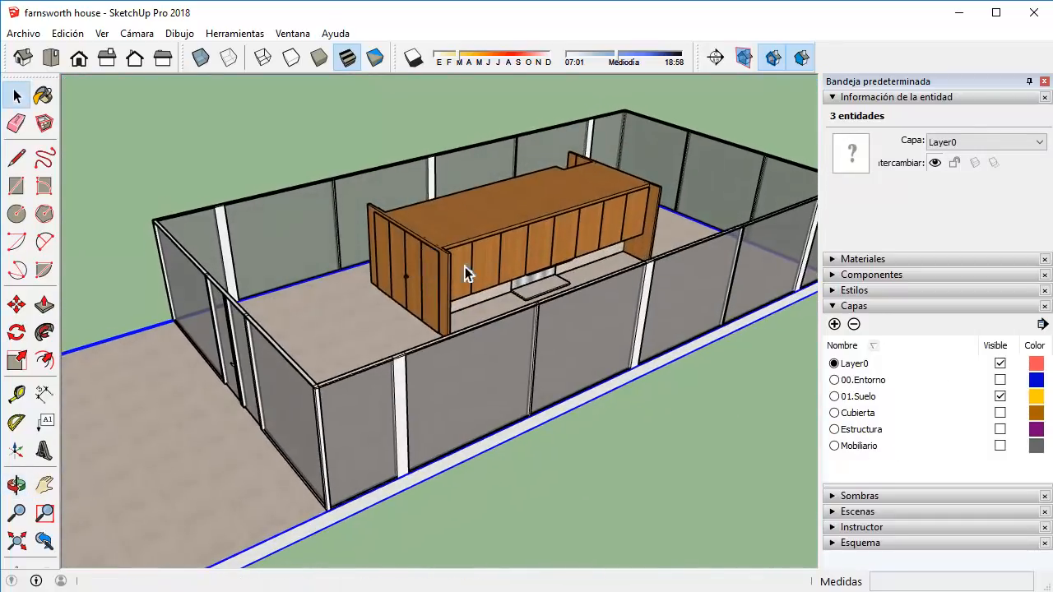
pyautogui.click(958, 145)
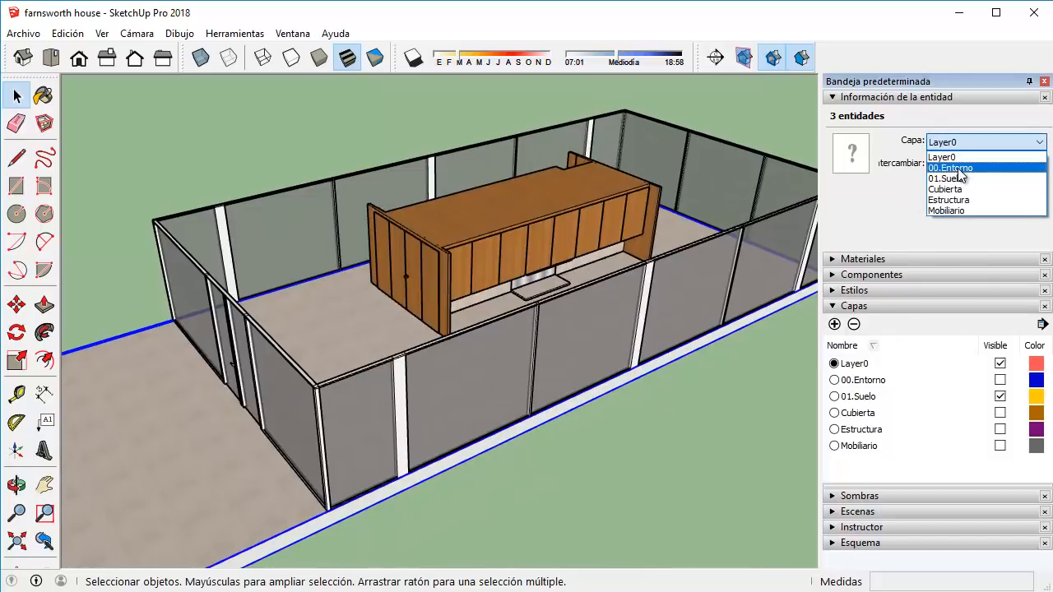
pyautogui.click(957, 178)
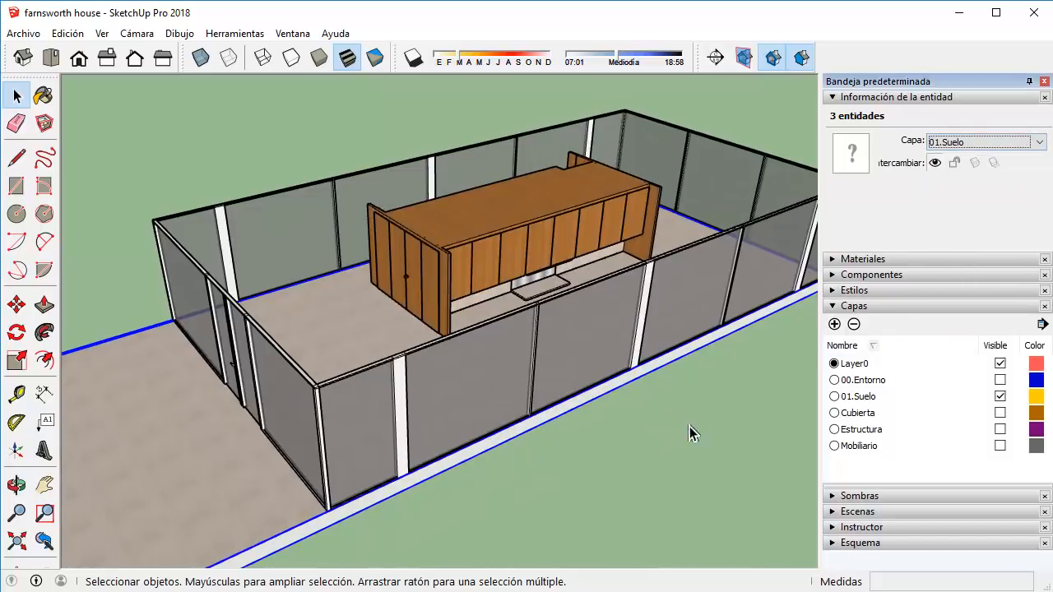
pyautogui.click(999, 397)
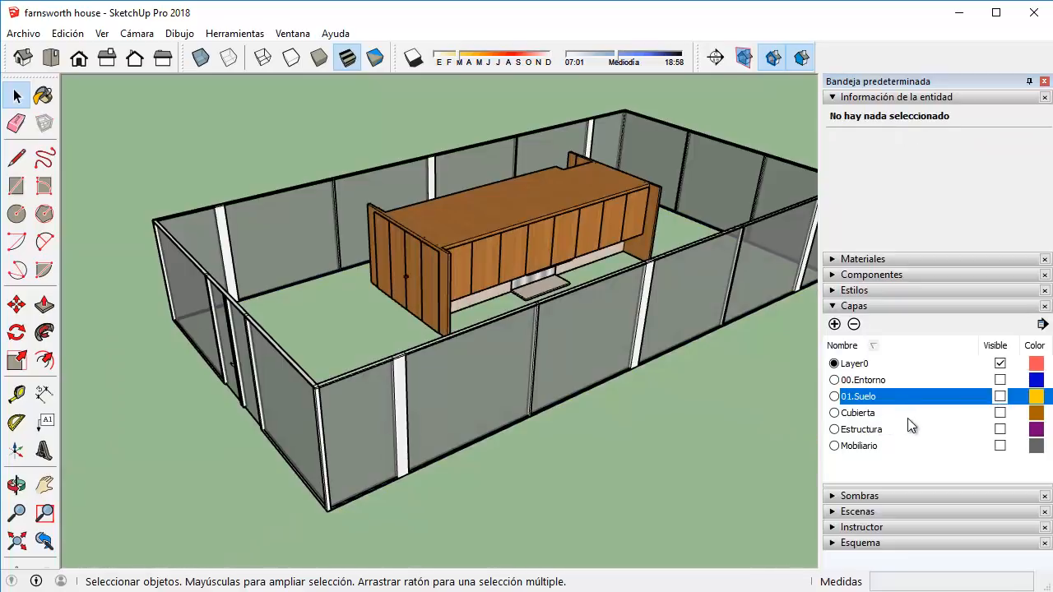
# Rename the Estructura layer as 02.Estructura.
pyautogui.click(855, 431)
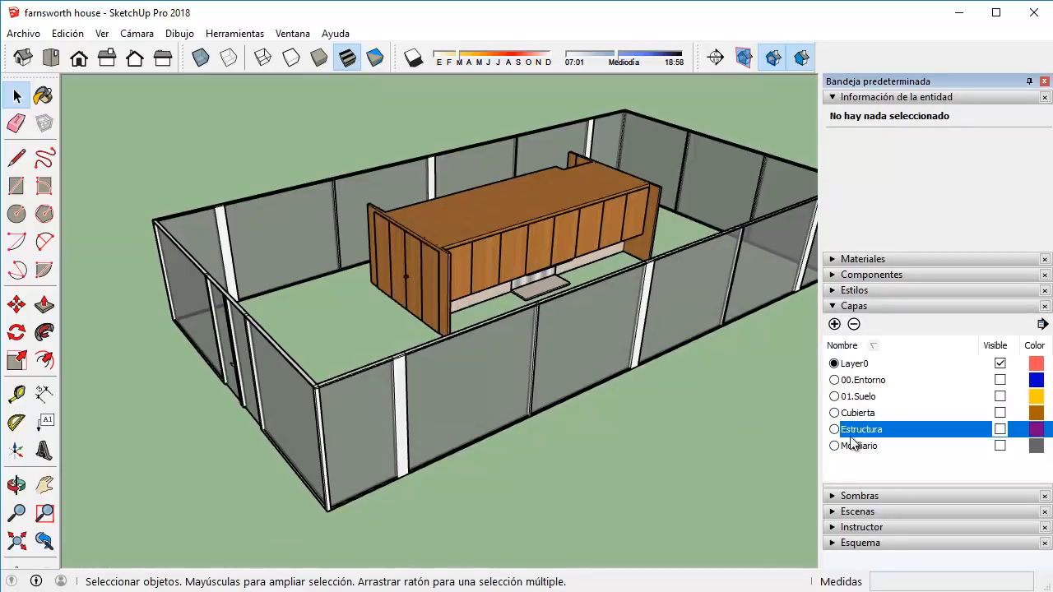
pyautogui.click(859, 430)
pyautogui.click(850, 429)
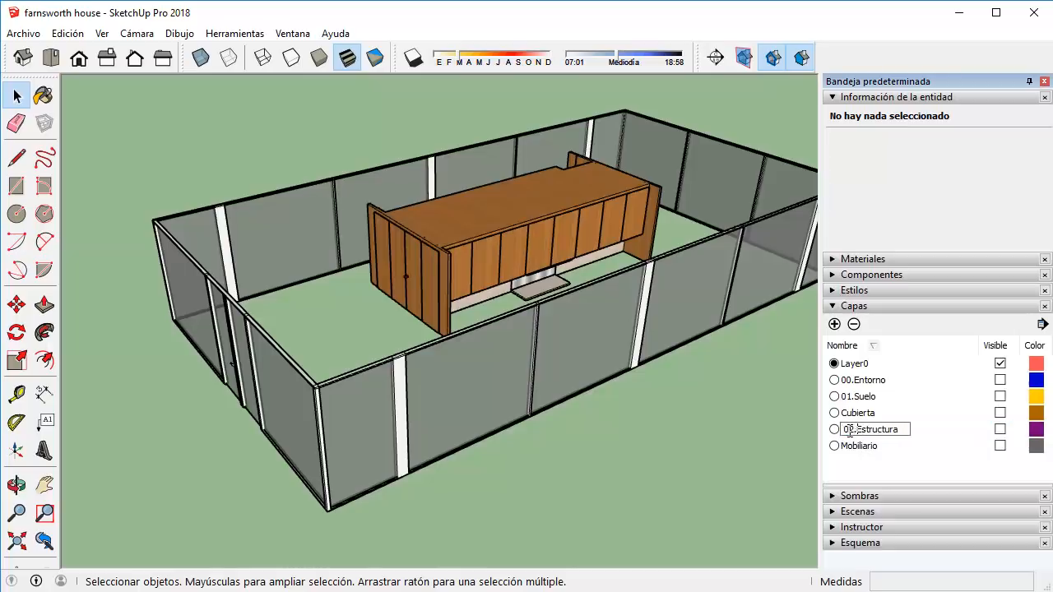
pyautogui.write('02.')
pyautogui.press('Return')
# Rename the Mobiliario layer as 03.Mobiliario.
pyautogui.click(853, 447)
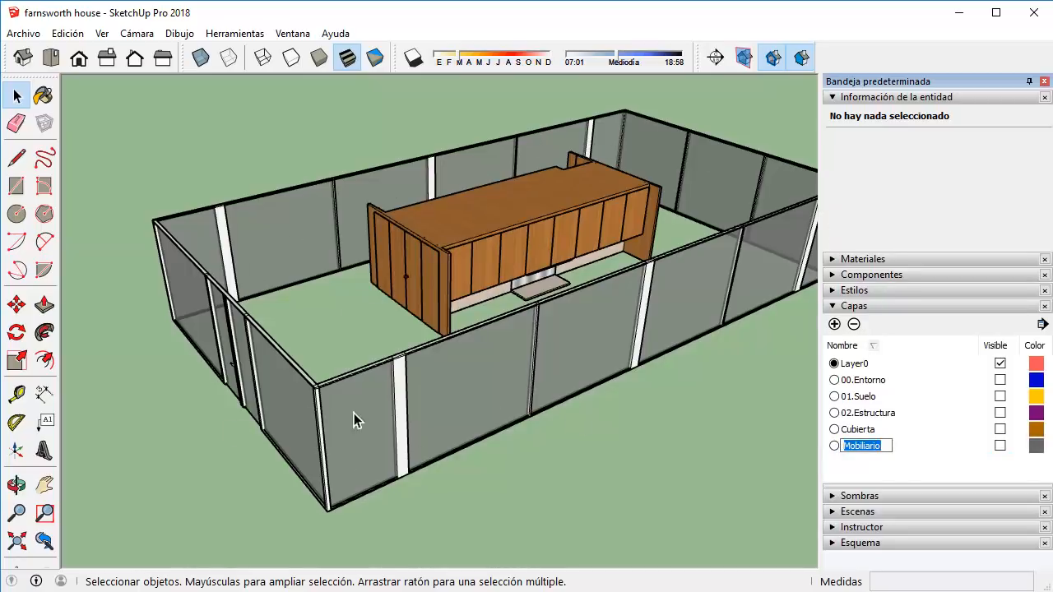
pyautogui.click(861, 447)
pyautogui.write('03.')
pyautogui.press('Return')
# Rename the Cubierta layer as 04.Cubierta.
pyautogui.click(838, 445)
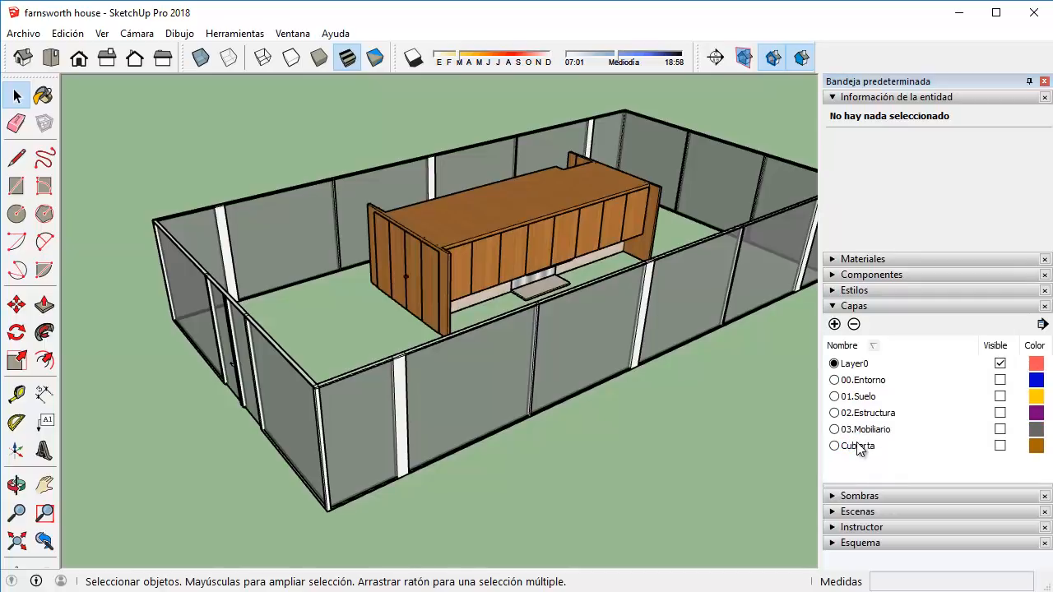
pyautogui.doubleClick(856, 448)
pyautogui.click(854, 445)
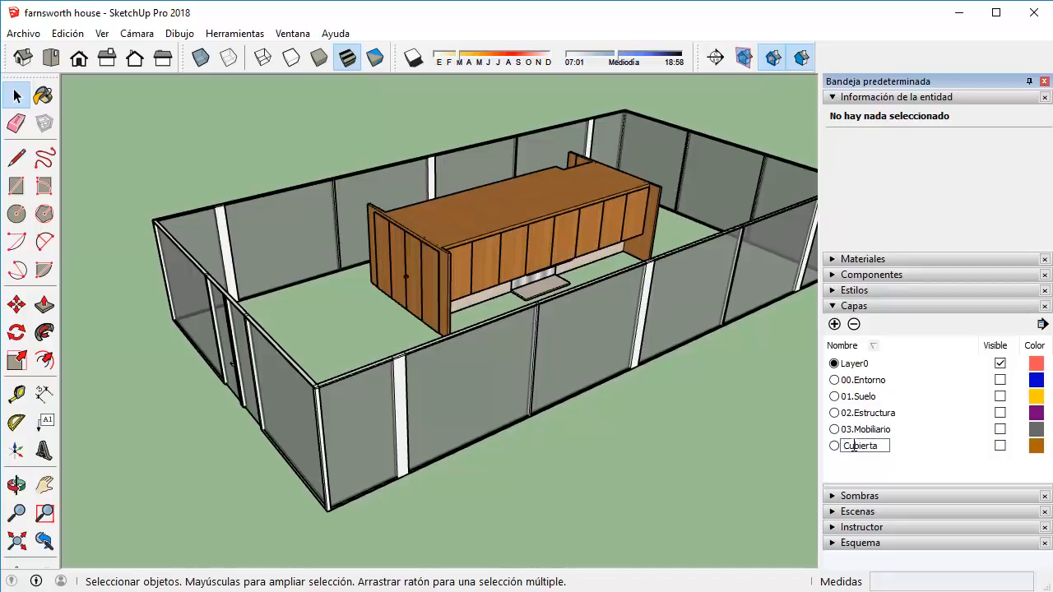
pyautogui.write('04.')
pyautogui.press('Return')
pyautogui.scroll(-2, 758, 435)
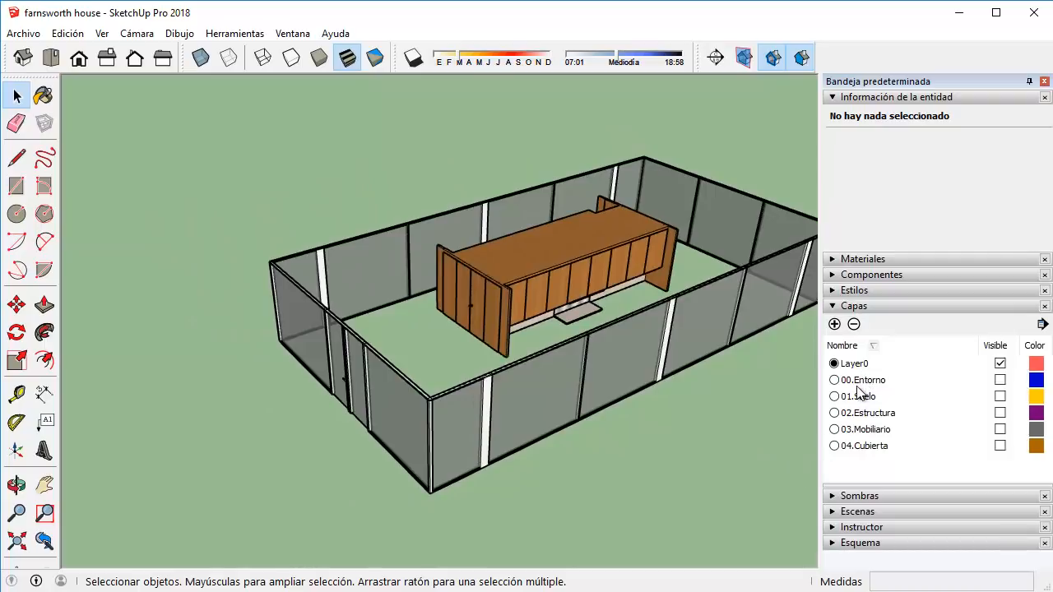
pyautogui.scroll(-4, 729, 418)
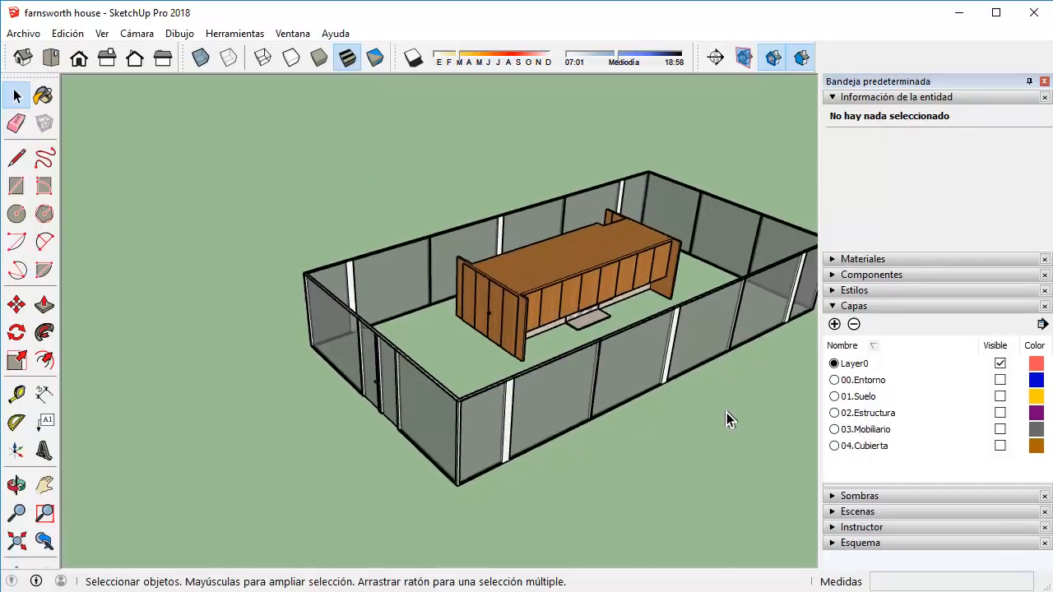
pyautogui.press('o')
pyautogui.moveTo(710, 418); pyautogui.dragTo(650, 415)
pyautogui.press('space')
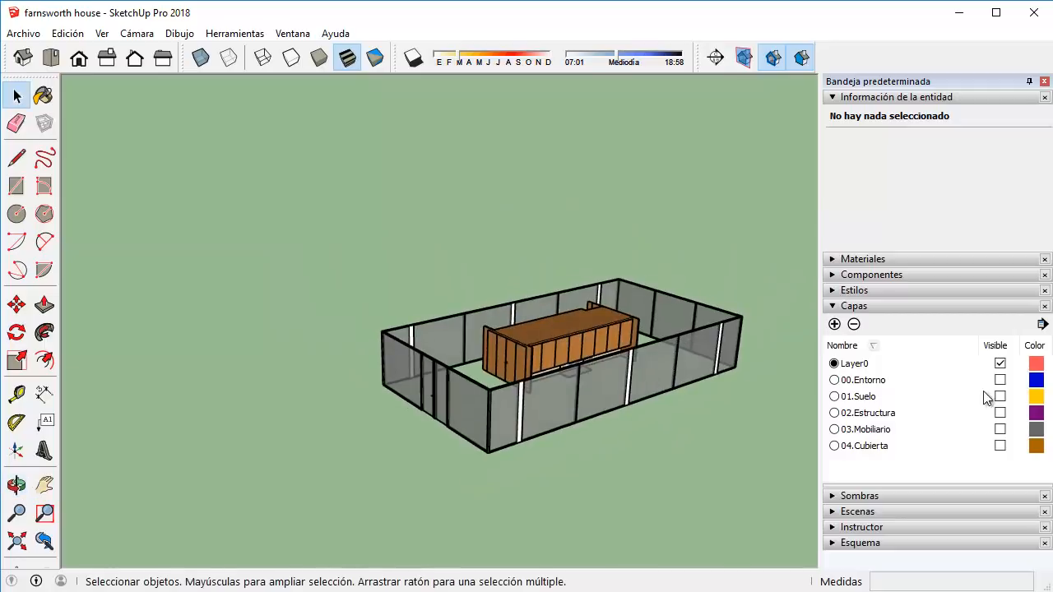
# Make the 00.Entorno, 01.Suelo, 02.Estructura, 04.Cubierta and 03.Mobiliario layers visible again.
pyautogui.click(999, 380)
pyautogui.click(999, 396)
pyautogui.click(1000, 412)
pyautogui.click(999, 445)
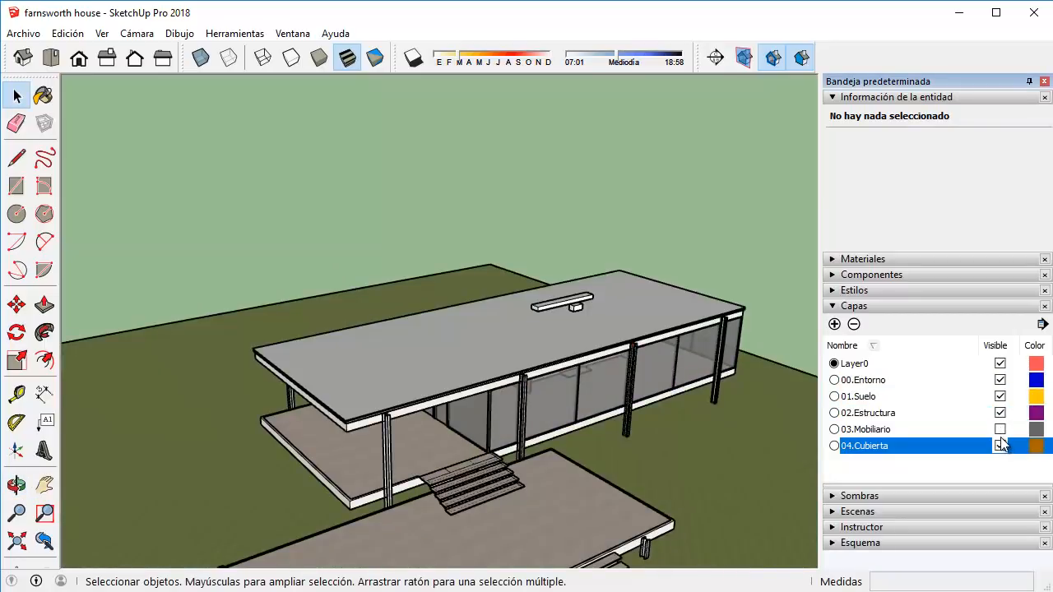
pyautogui.click(999, 428)
pyautogui.press('o')
pyautogui.keyDown('shift'); pyautogui.moveTo(569, 373); pyautogui.dragTo(705, 238, button='middle'); pyautogui.keyUp('shift')
pyautogui.scroll(2, 625, 303)
pyautogui.scroll(-4, 637, 303)
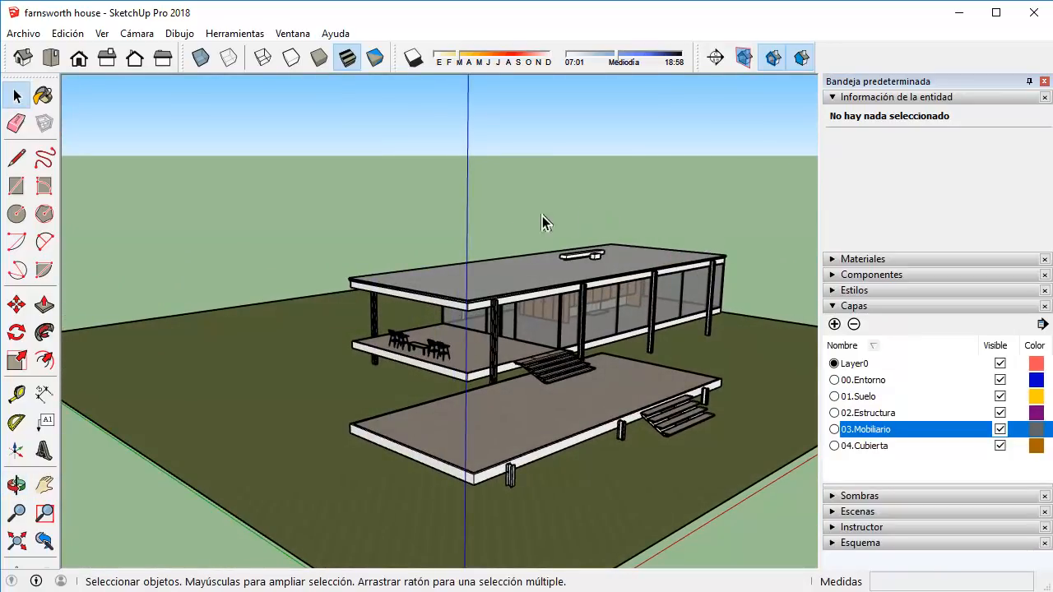
# Draw a rectangle of about 437 m² on the empty ground beside the site and select its face to check its layer.
pyautogui.moveTo(547, 224); pyautogui.dragTo(392, 363, button='middle')
pyautogui.click(16, 186)
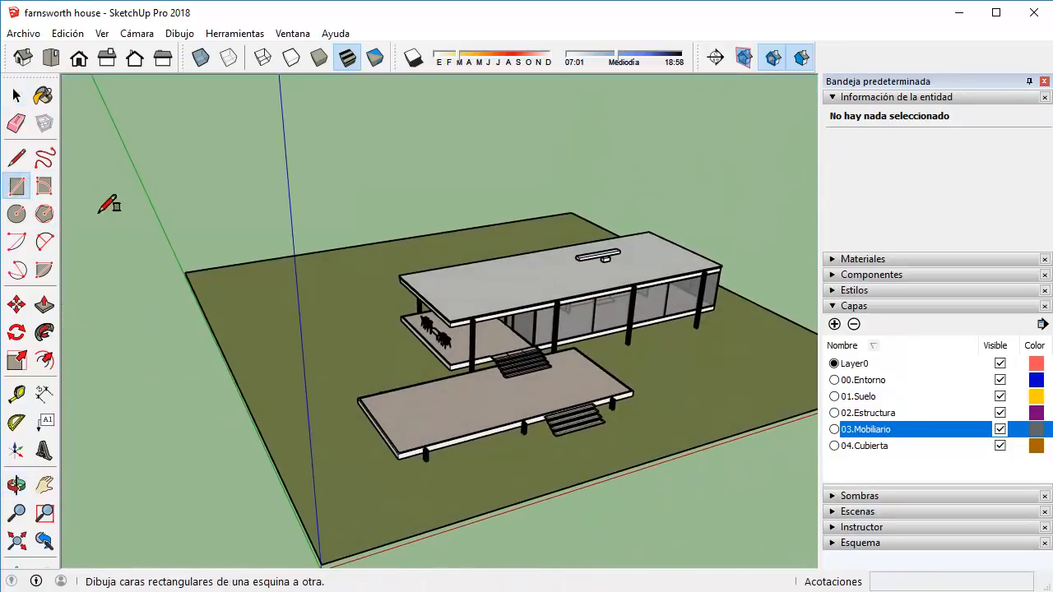
pyautogui.scroll(-1, 604, 353)
pyautogui.keyDown('shift'); pyautogui.moveTo(606, 355); pyautogui.dragTo(310, 376, button='middle'); pyautogui.keyUp('shift')
pyautogui.click(495, 276)
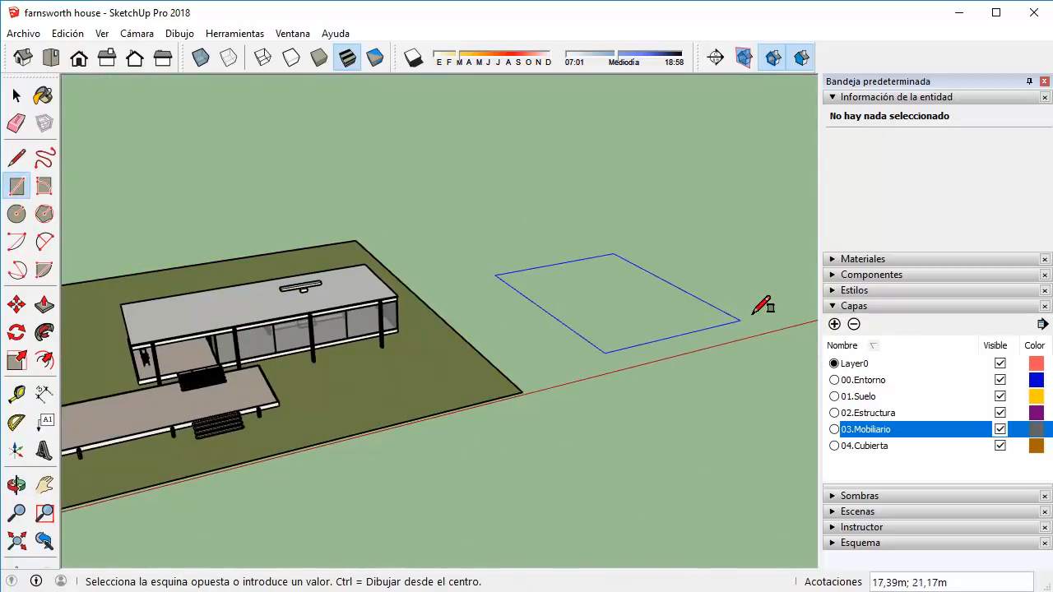
pyautogui.click(767, 307)
pyautogui.click(17, 96)
pyautogui.click(661, 300)
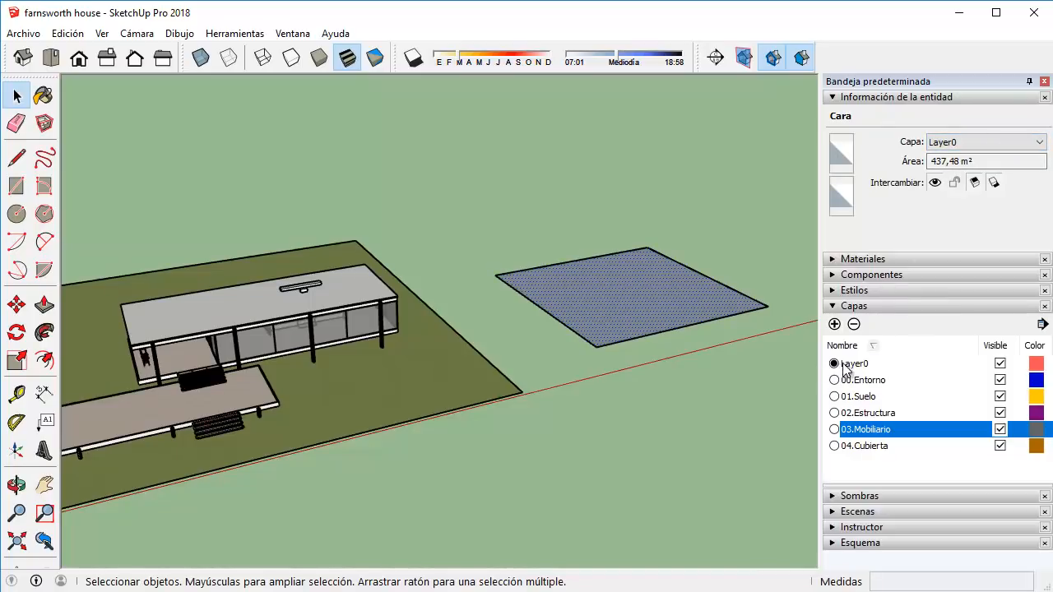
# Delete the whole test rectangle beside the site, including its face and edges.
pyautogui.press('Delete')
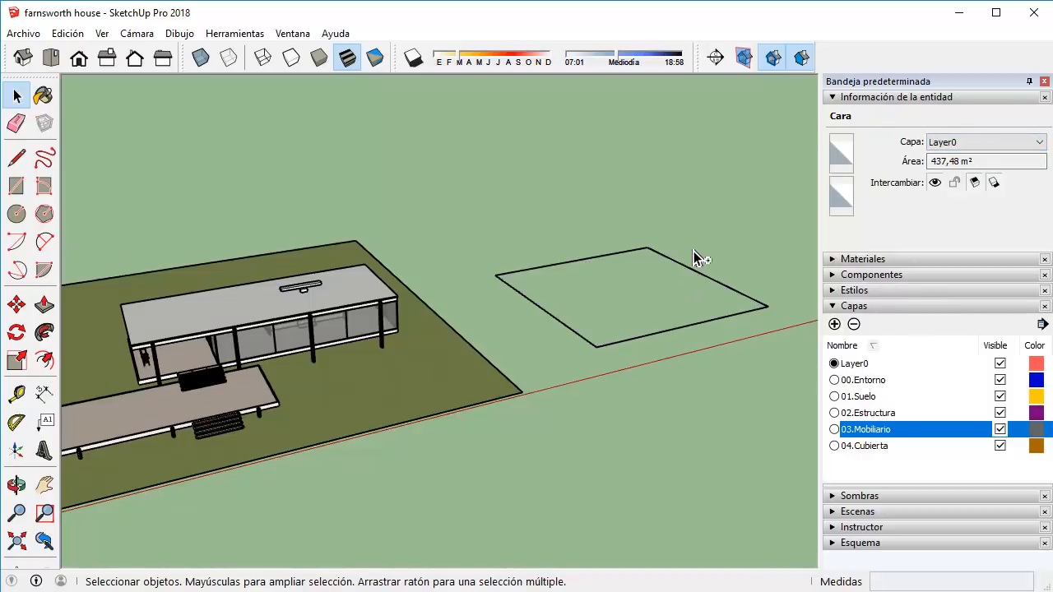
pyautogui.hotkey('ctrl', 'z')
pyautogui.moveTo(742, 218); pyautogui.dragTo(533, 354)
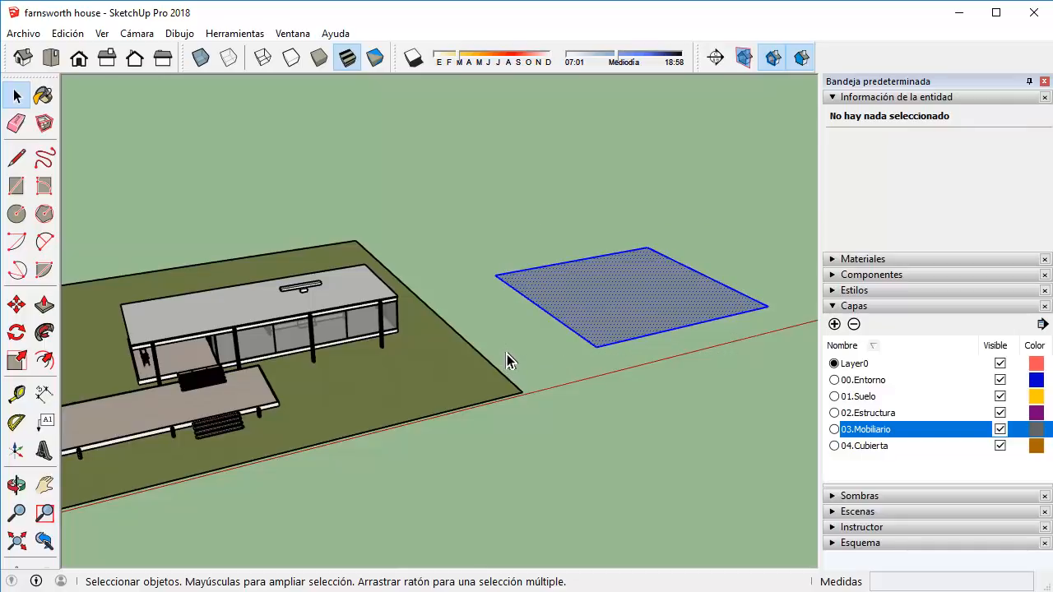
pyautogui.press('Delete')
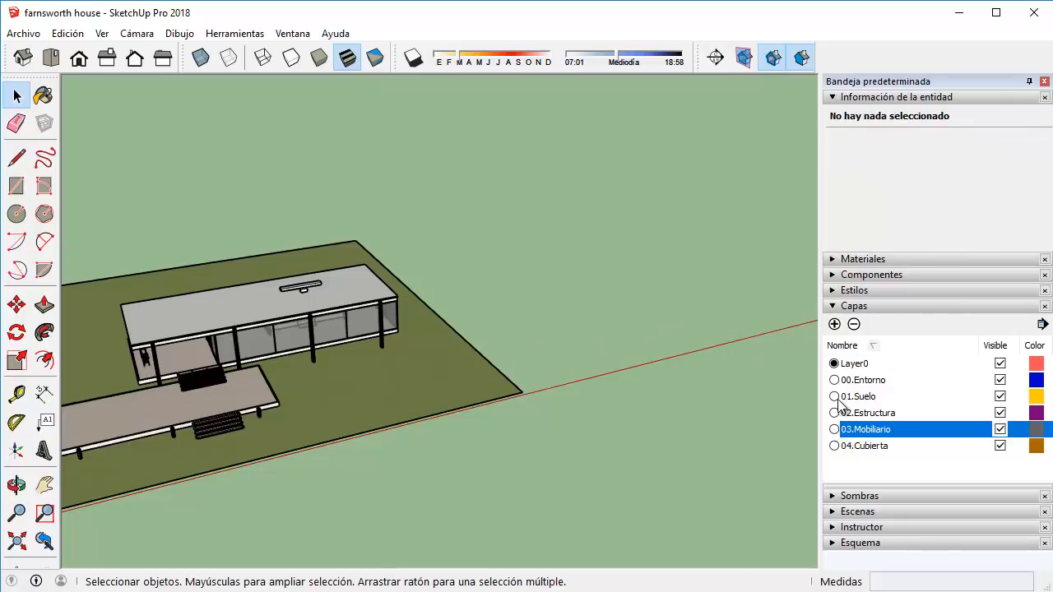
# Make 01.Suelo the active layer and draw a rectangle about 35 by 37 m on the empty ground beyond the house.
pyautogui.click(834, 396)
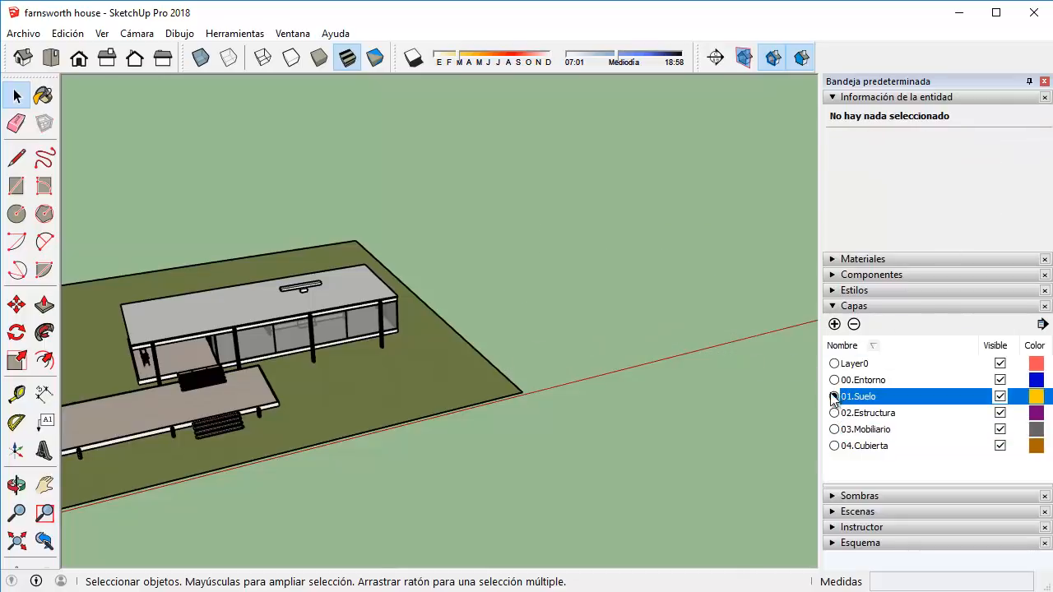
pyautogui.press('r')
pyautogui.click(450, 173)
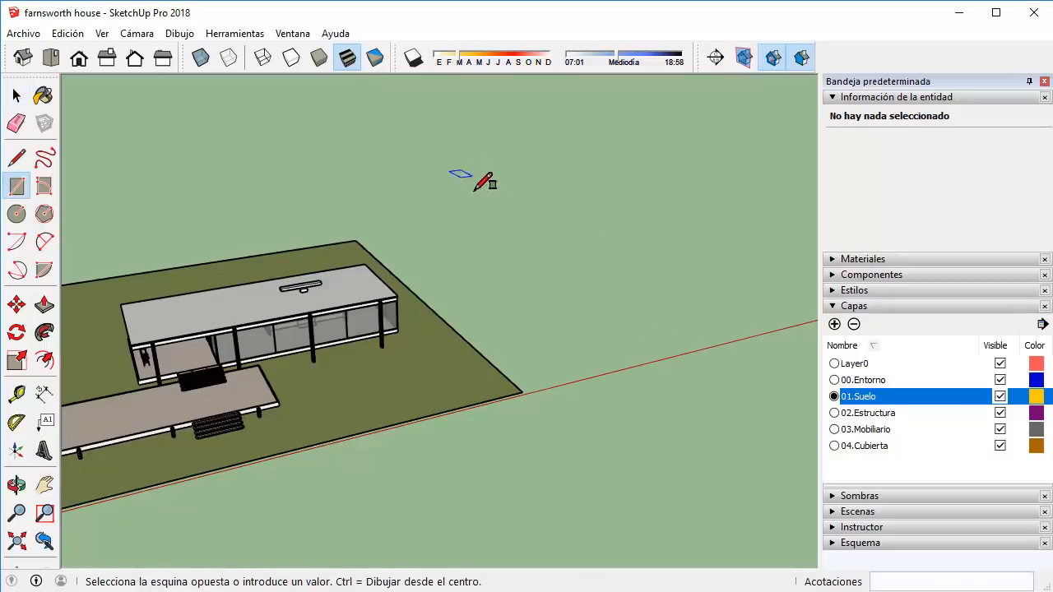
pyautogui.click(792, 212)
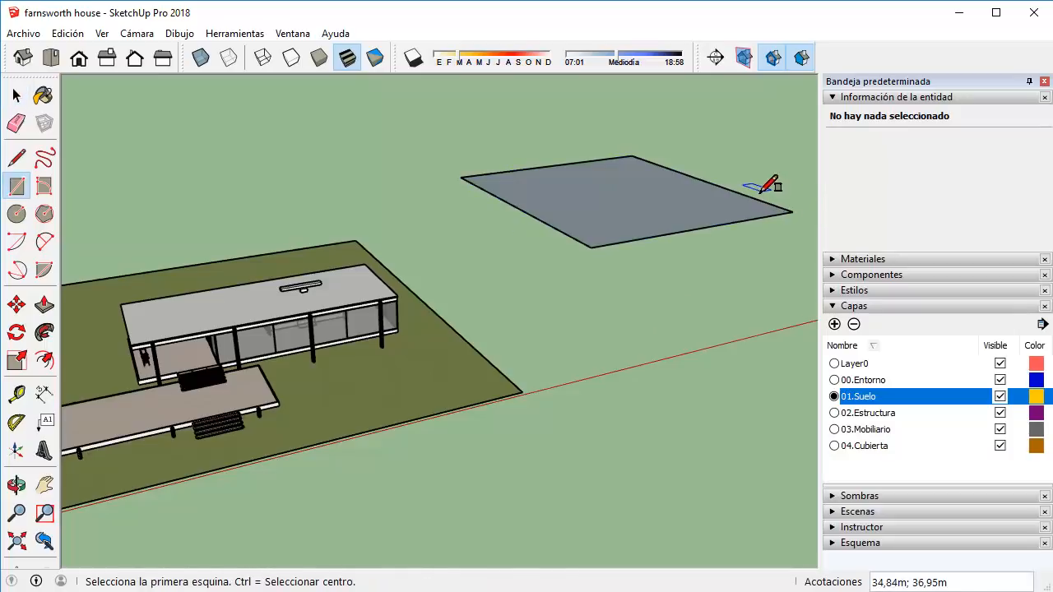
# Pull the new rectangle up about 9.35 m into a box and select the whole box to check its layer.
pyautogui.press('p')
pyautogui.click(670, 216)
pyautogui.click(670, 156)
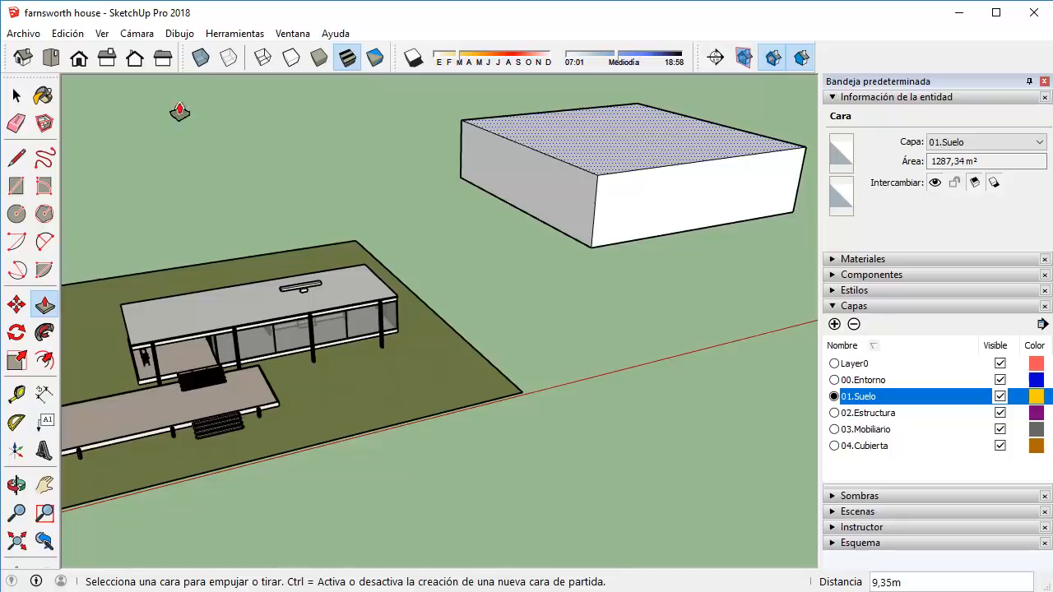
pyautogui.click(16, 97)
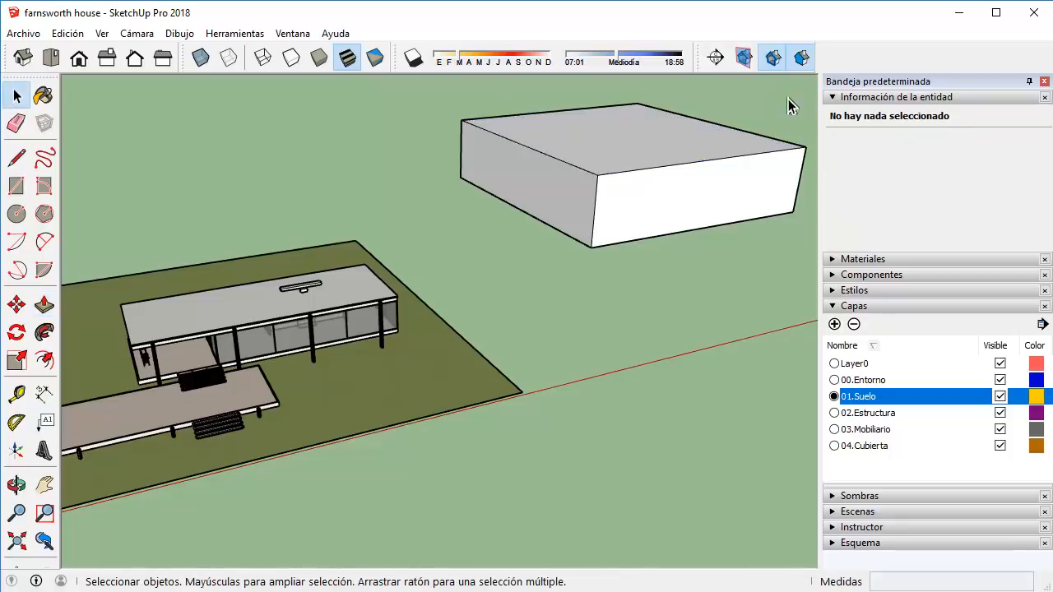
pyautogui.tripleClick(711, 142)
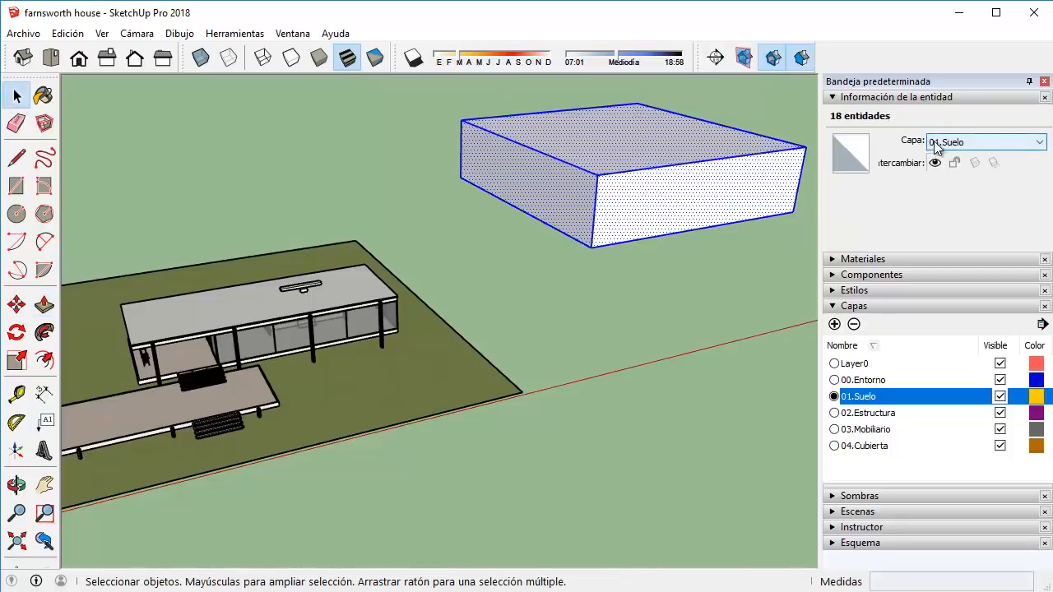
pyautogui.click(772, 104)
pyautogui.moveTo(771, 90); pyautogui.dragTo(801, 138)
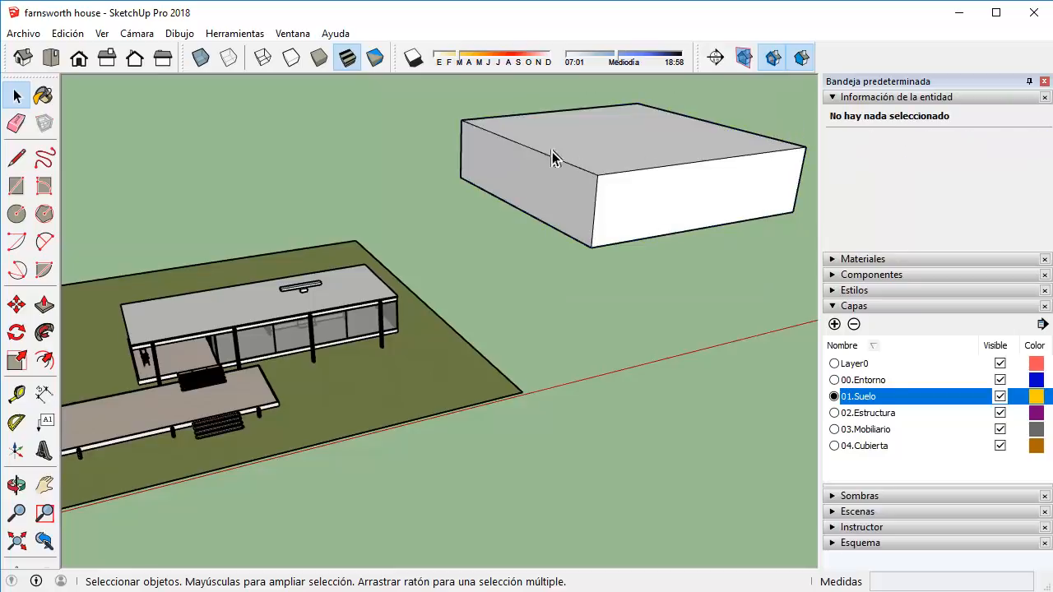
# Delete the test box beside the site.
pyautogui.moveTo(551, 151); pyautogui.dragTo(657, 103, button='middle')
pyautogui.moveTo(367, 103); pyautogui.dragTo(876, 280)
pyautogui.press('Delete')
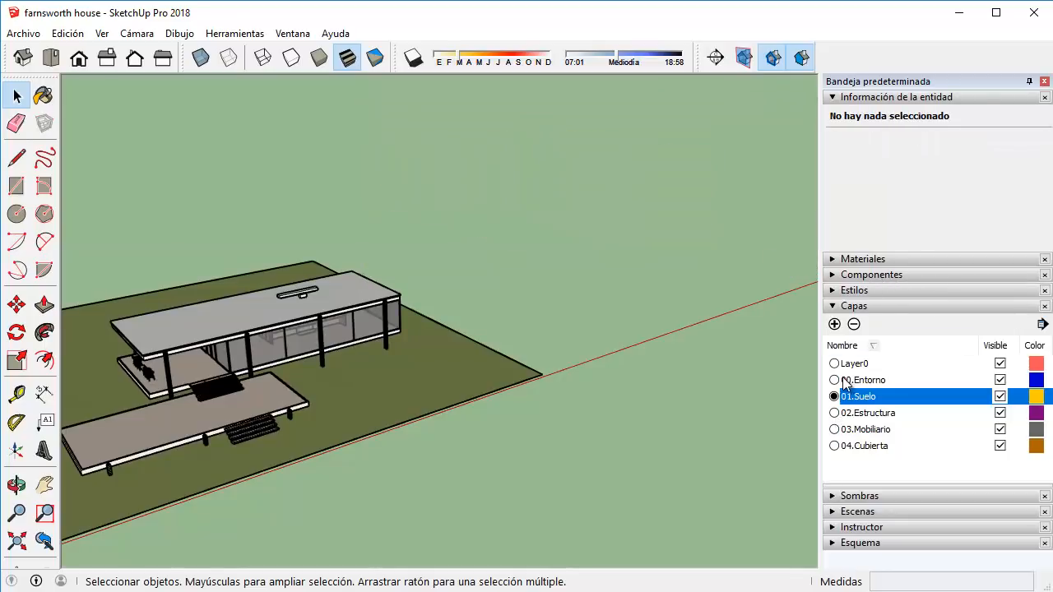
# Start removing the 01.Suelo layer, cancel the removal, and try to hide that active layer.
pyautogui.moveTo(468, 399); pyautogui.dragTo(740, 354, button='middle')
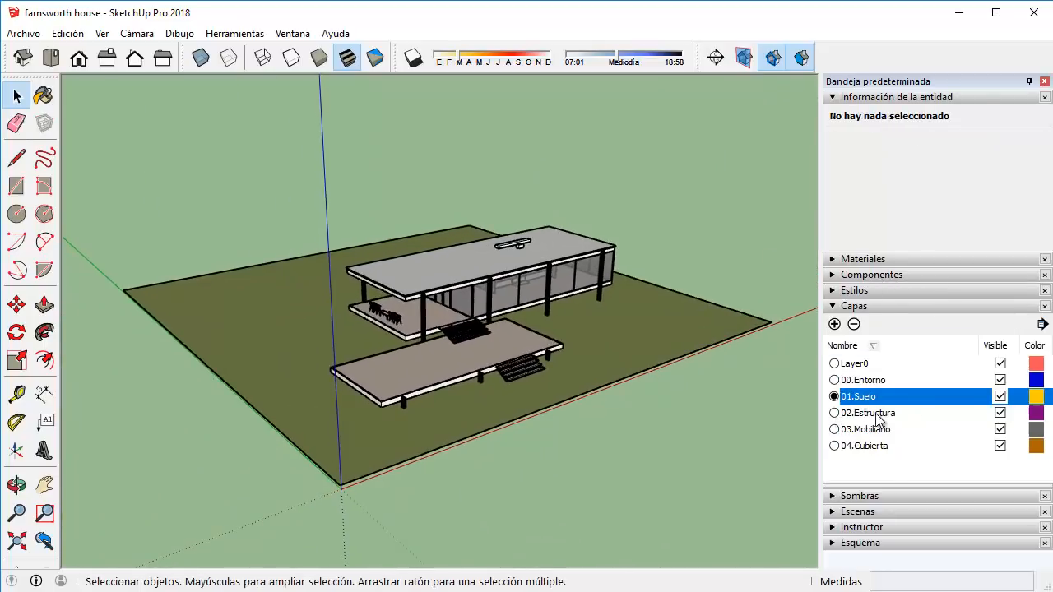
pyautogui.click(854, 324)
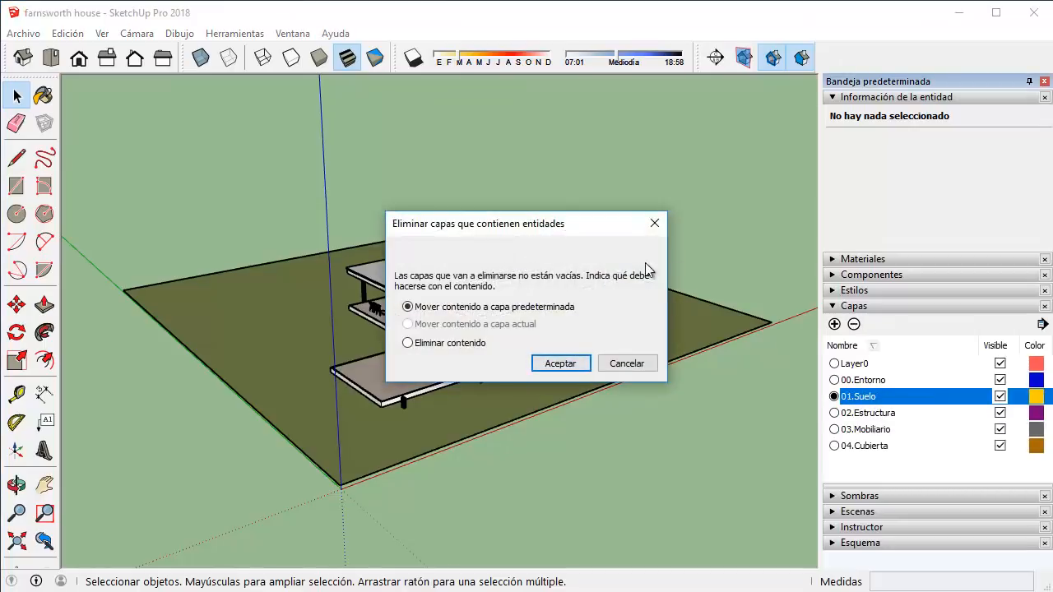
pyautogui.click(659, 224)
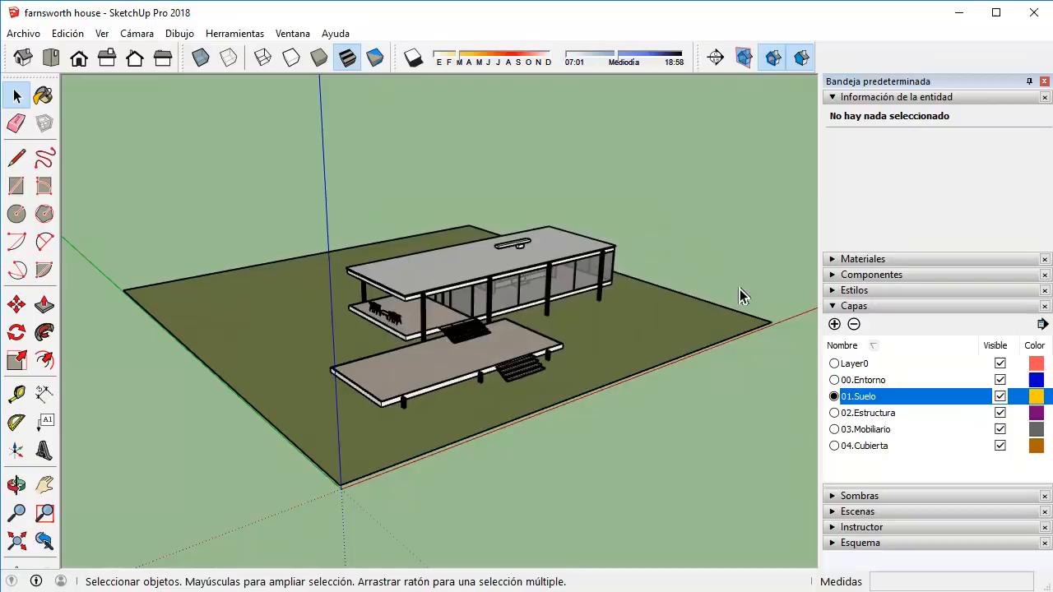
pyautogui.click(999, 396)
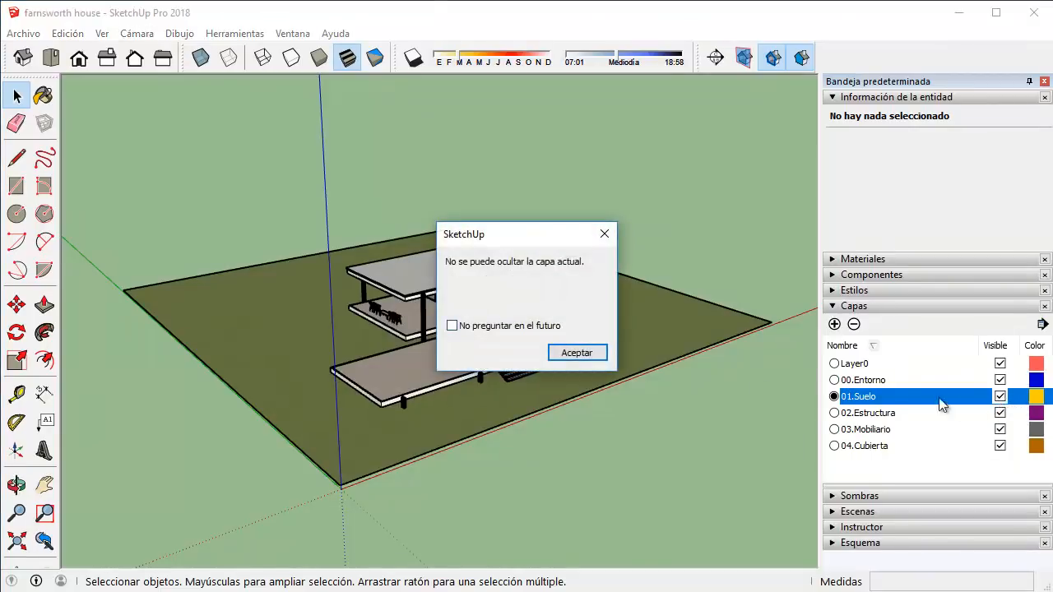
pyautogui.click(576, 354)
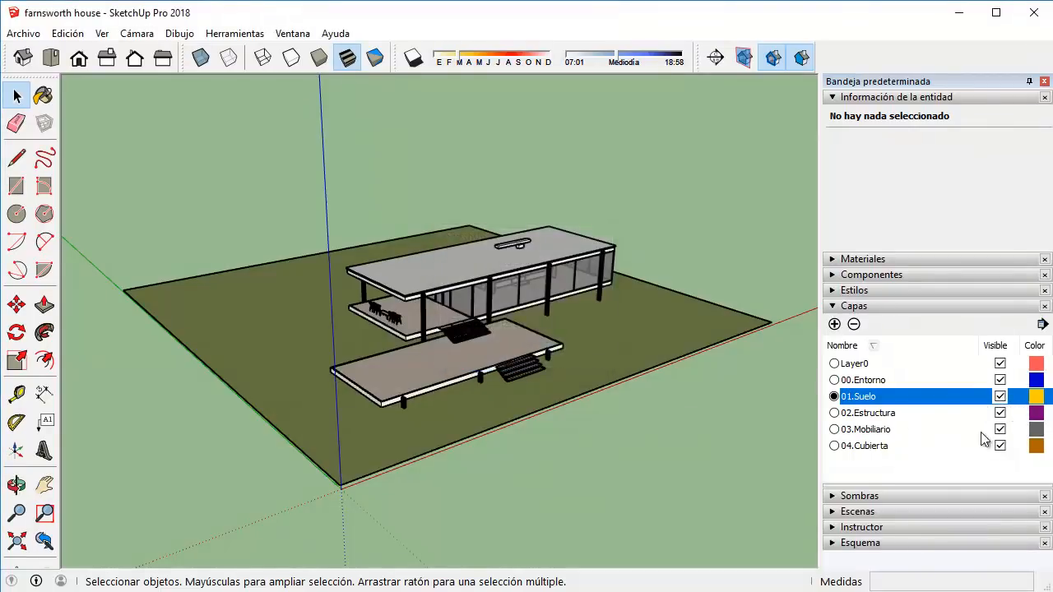
# Delete the 01.Suelo layer and move its contents to the default layer.
pyautogui.click(854, 324)
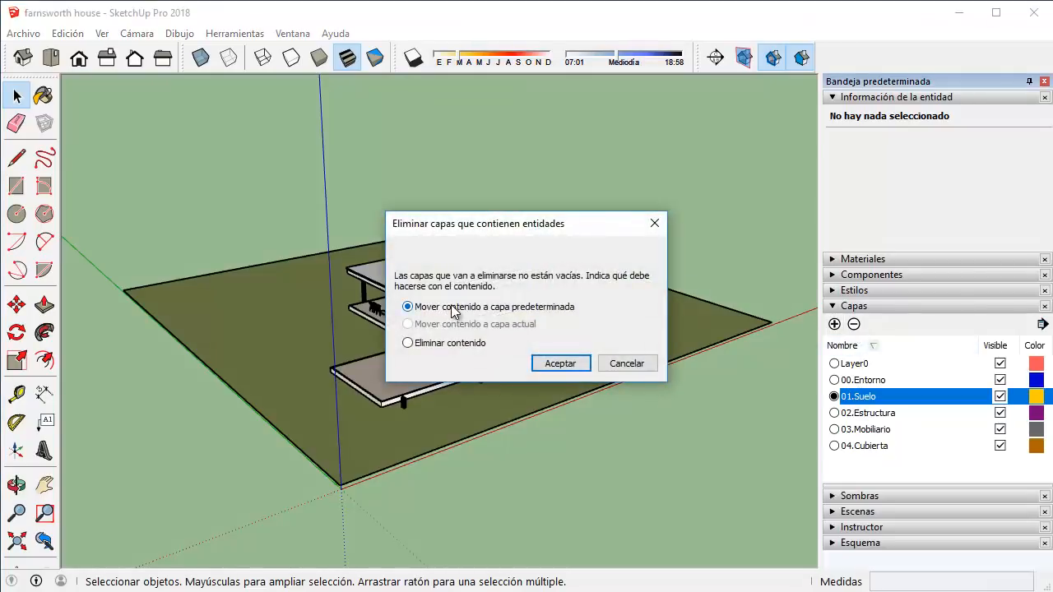
pyautogui.moveTo(473, 231); pyautogui.dragTo(485, 215)
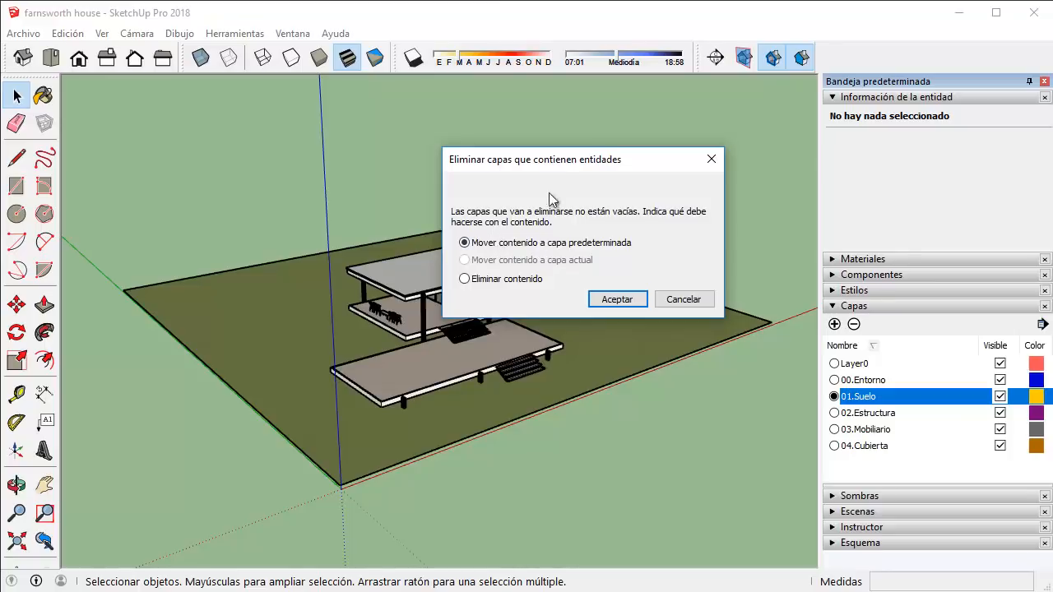
pyautogui.moveTo(633, 161); pyautogui.dragTo(656, 122)
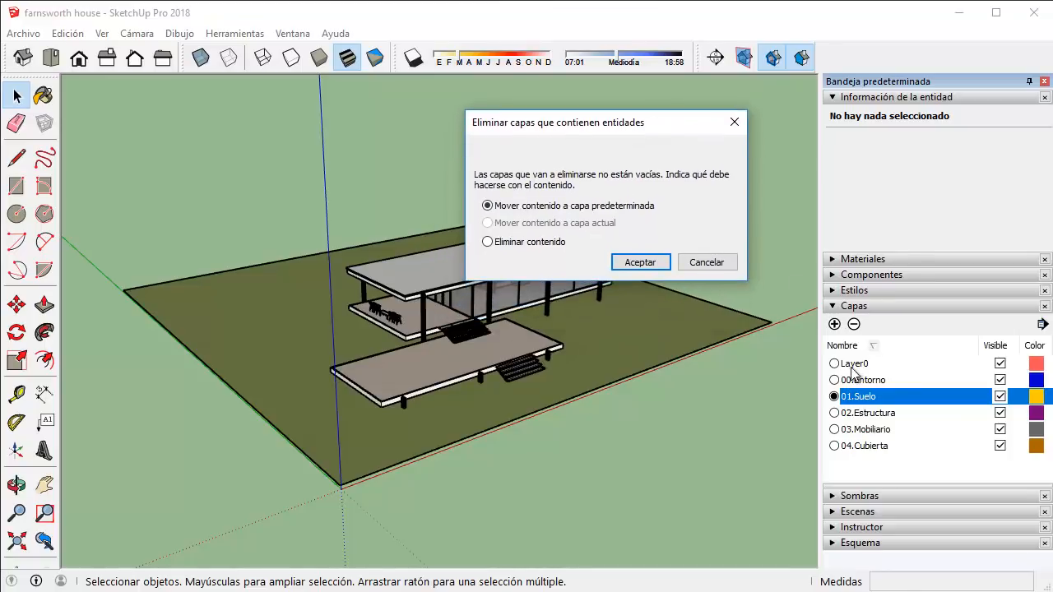
pyautogui.click(640, 262)
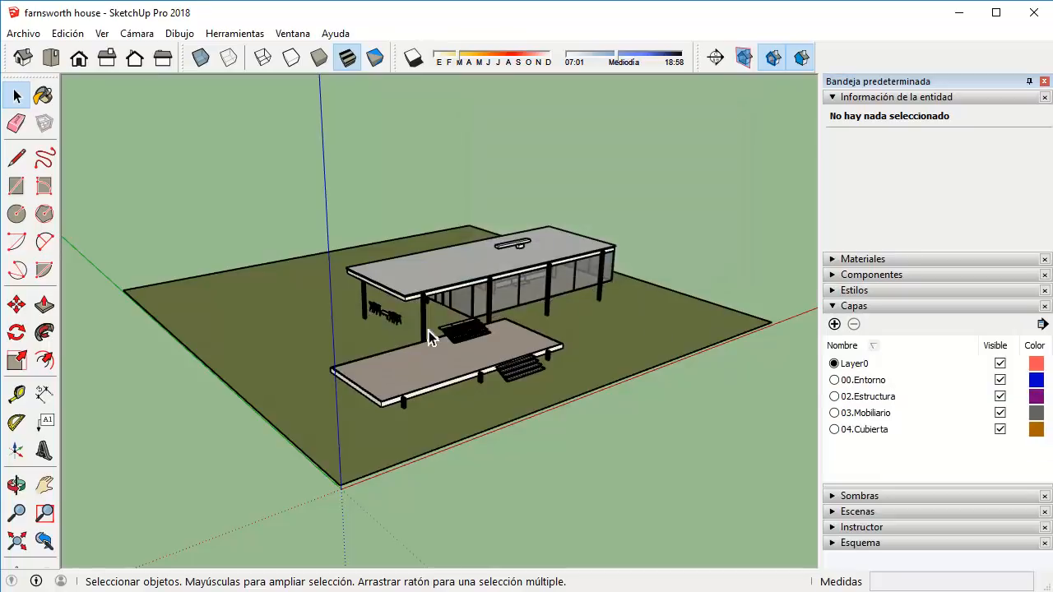
# Undo the deletion of the 01.Suelo layer and inspect the house from several angles.
pyautogui.scroll(3, 429, 330)
pyautogui.moveTo(650, 247); pyautogui.dragTo(393, 315, button='middle')
pyautogui.hotkey('ctrl', 'z')
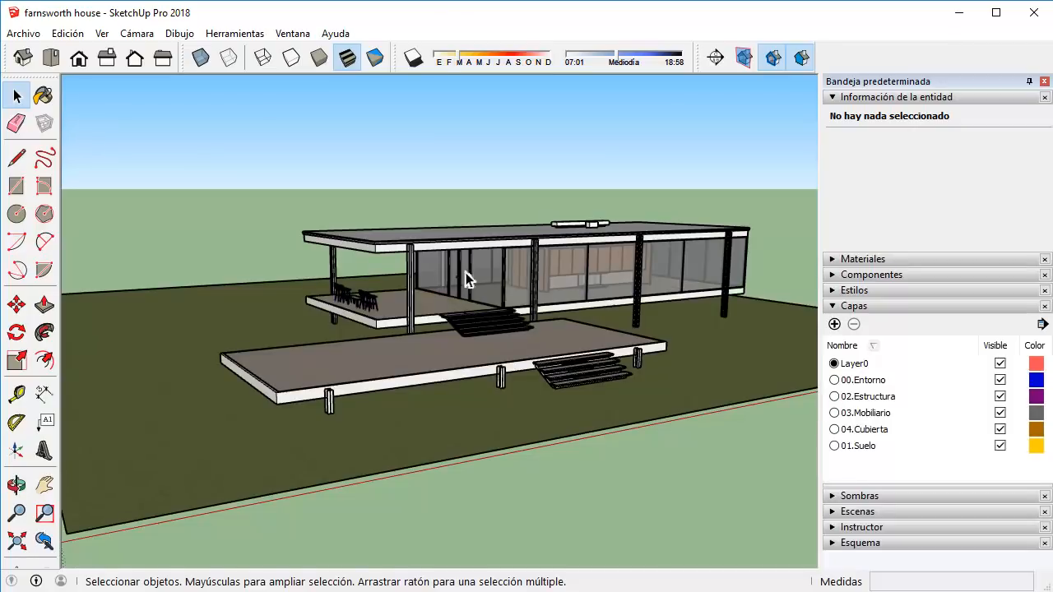
pyautogui.moveTo(275, 252); pyautogui.dragTo(363, 328, button='middle')
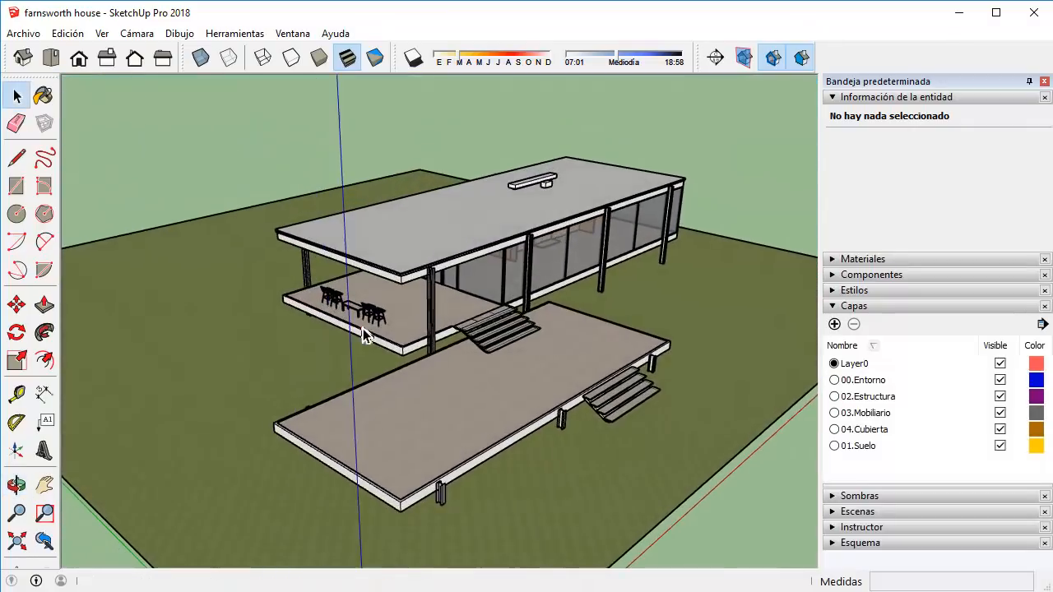
pyautogui.scroll(2, 437, 385)
pyautogui.moveTo(506, 369); pyautogui.dragTo(491, 331, button='middle')
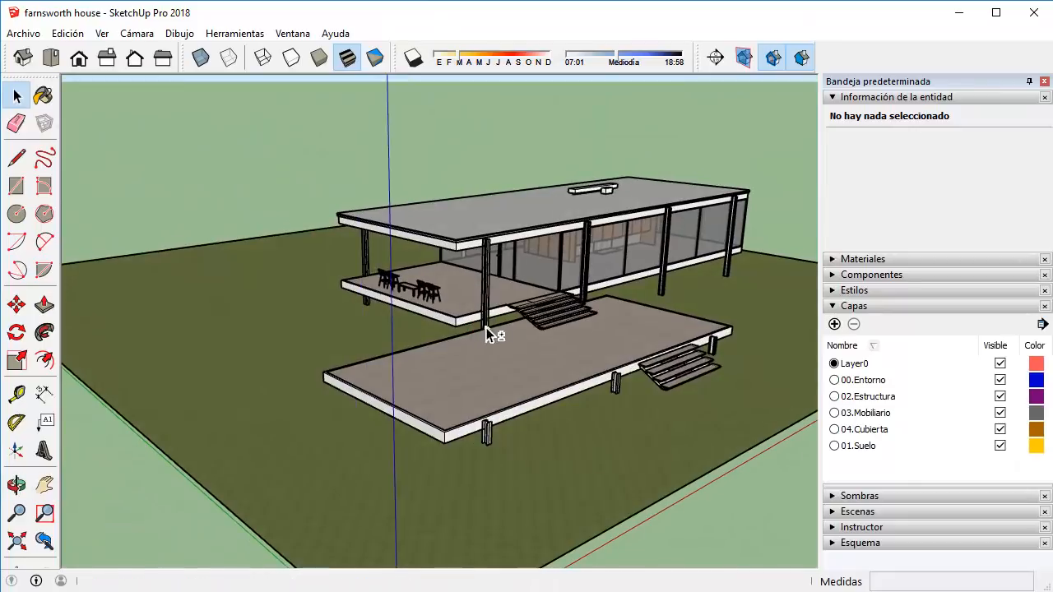
pyautogui.scroll(-1, 489, 332)
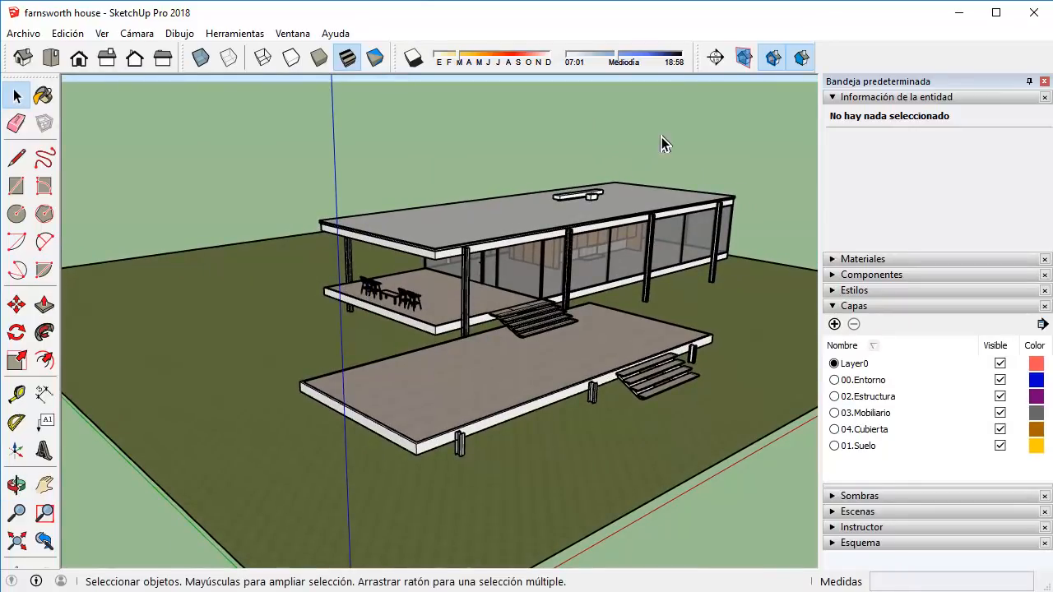
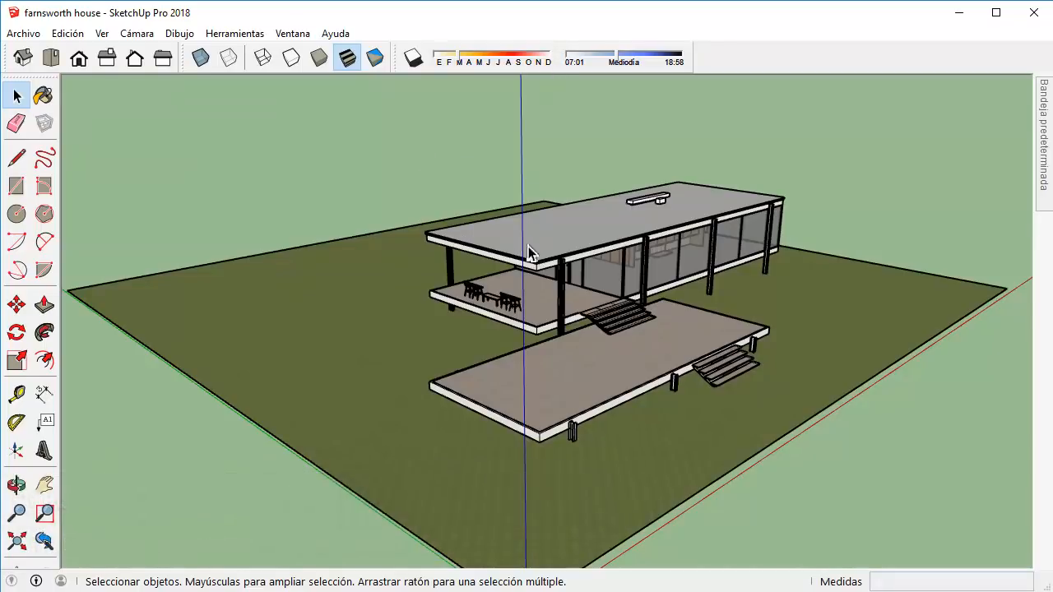
# Display the Sección toolbar.
pyautogui.click(102, 32)
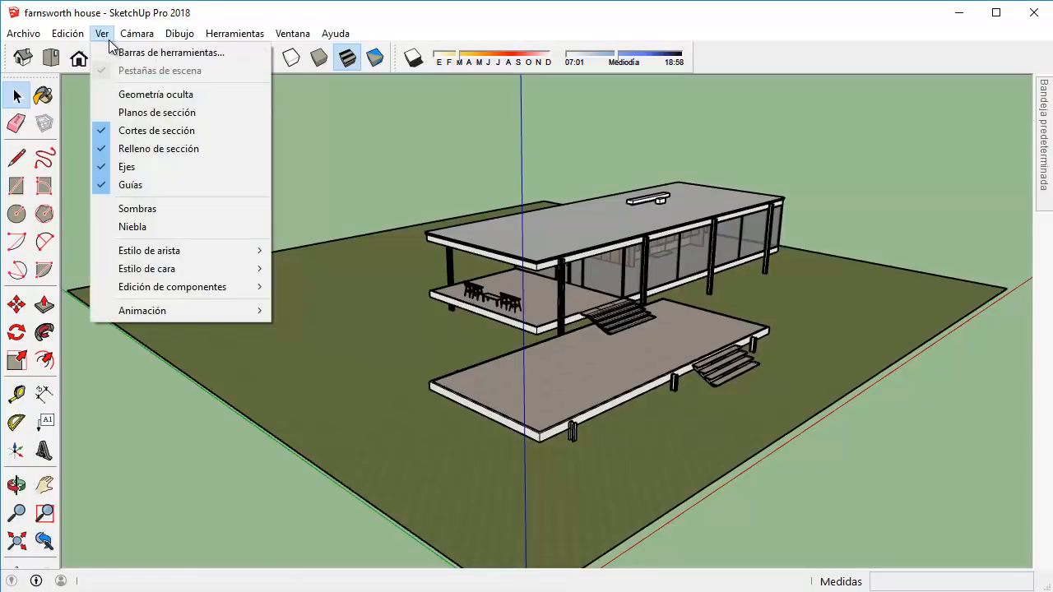
pyautogui.click(129, 53)
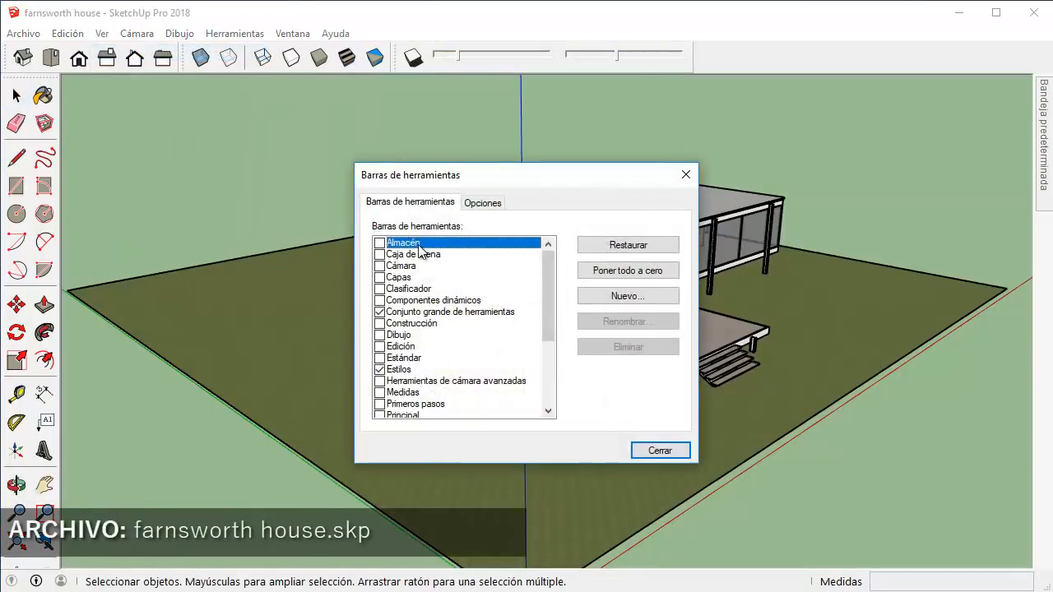
pyautogui.scroll(-1, 422, 279)
pyautogui.scroll(1, 423, 280)
pyautogui.scroll(-2, 448, 276)
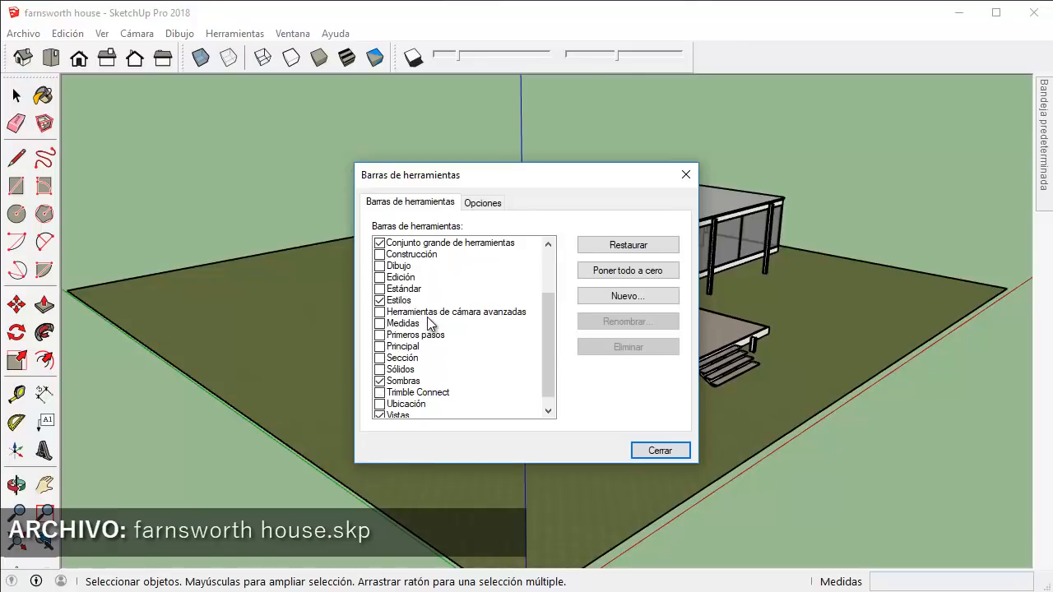
pyautogui.click(380, 359)
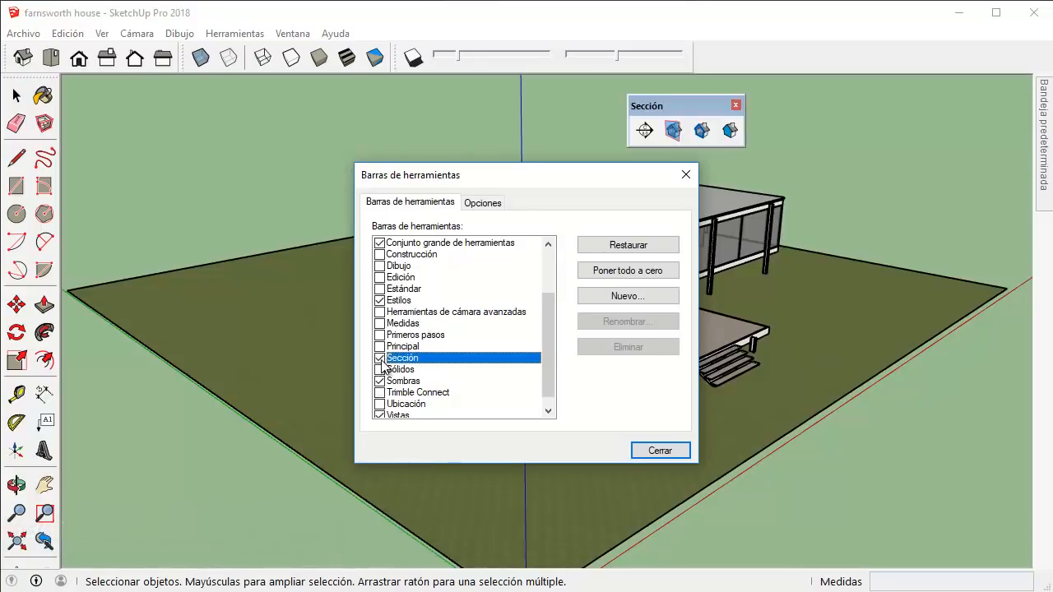
pyautogui.click(685, 174)
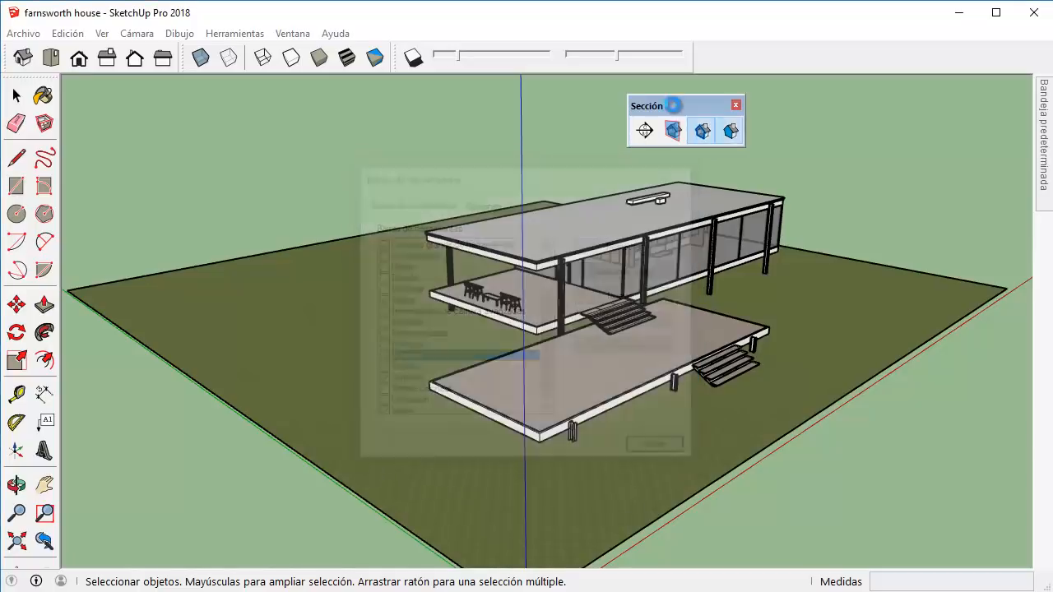
# Dock the Sección toolbar beside the shadow settings and orbit to view the house from above.
pyautogui.moveTo(658, 105); pyautogui.dragTo(701, 50)
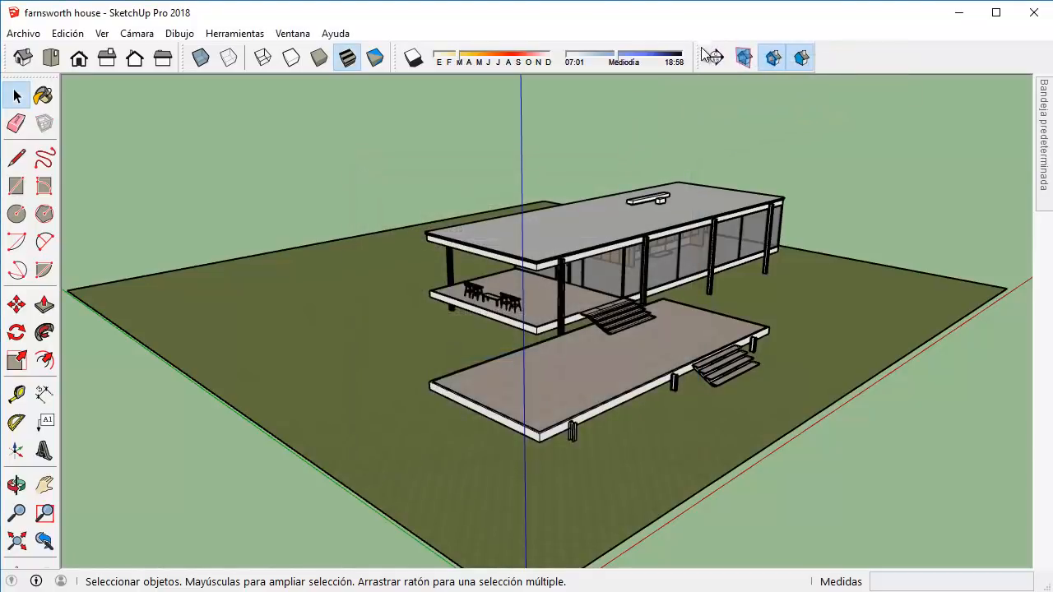
pyautogui.moveTo(624, 110); pyautogui.dragTo(669, 92, button='middle')
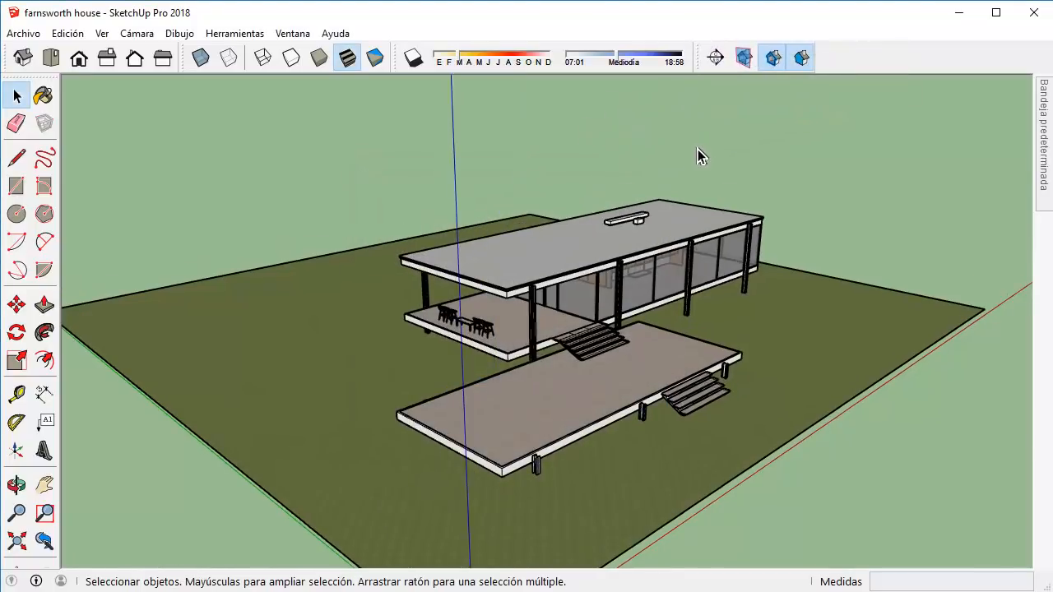
pyautogui.moveTo(698, 156); pyautogui.dragTo(736, 87, button='middle')
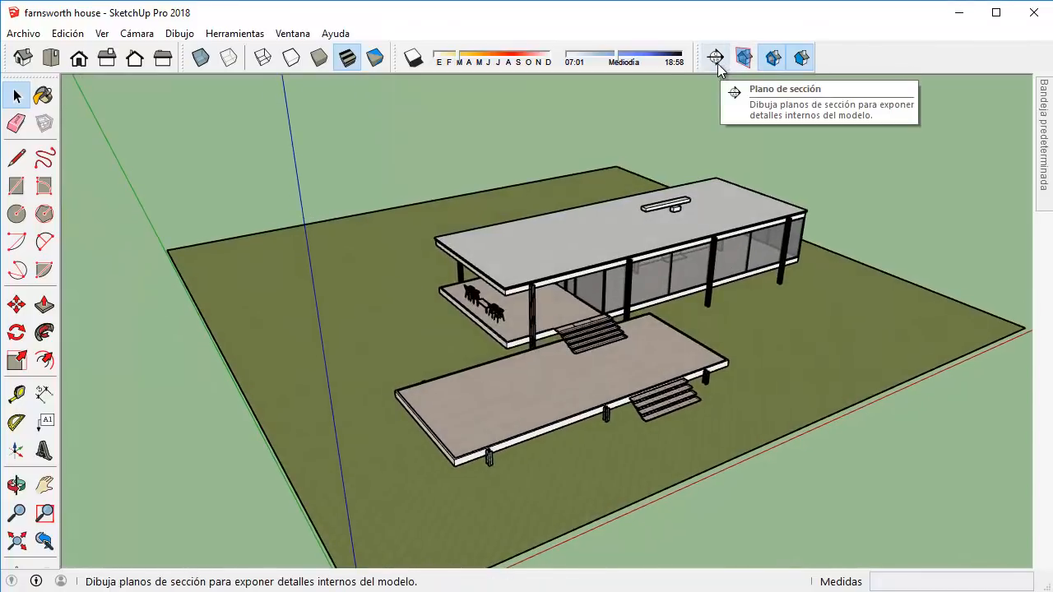
# Place a section plane named Planta with symbol A on the roof of the house.
pyautogui.click(715, 57)
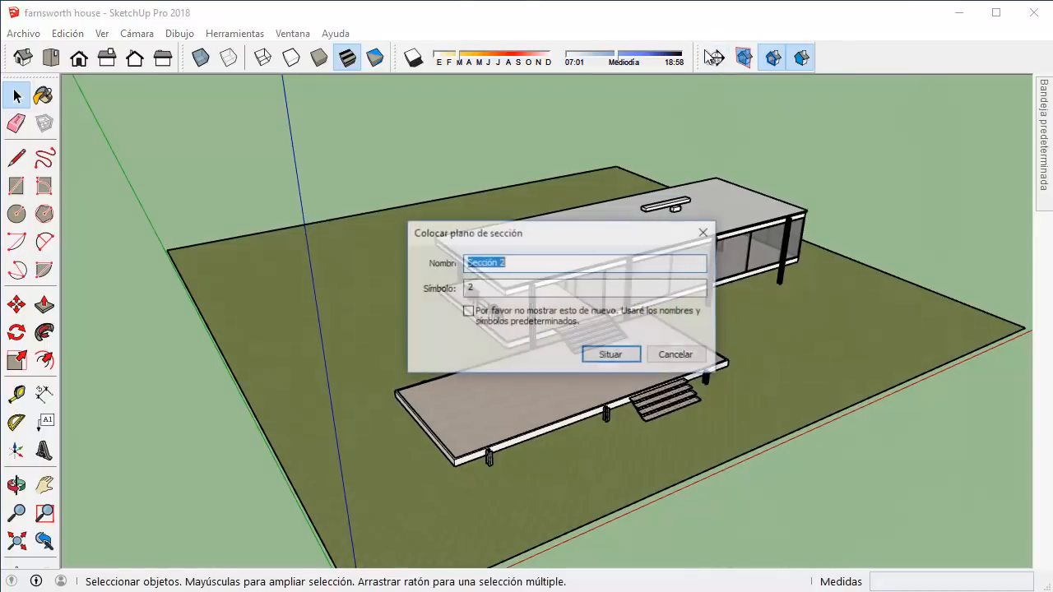
pyautogui.moveTo(518, 230); pyautogui.dragTo(334, 115)
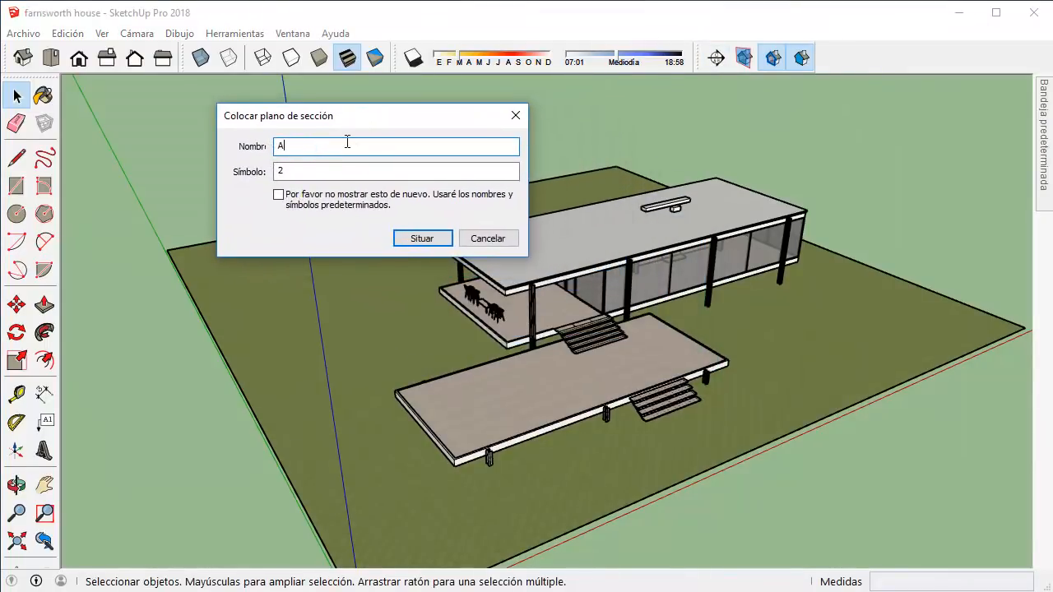
pyautogui.click(333, 173)
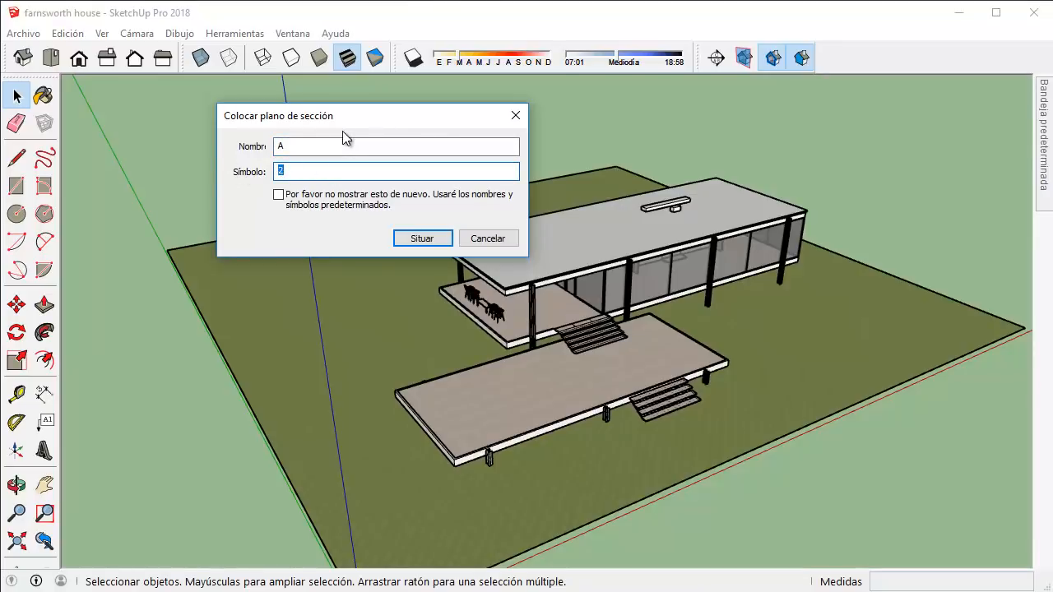
pyautogui.write('1')
pyautogui.hotkey('shift', 'Tab')
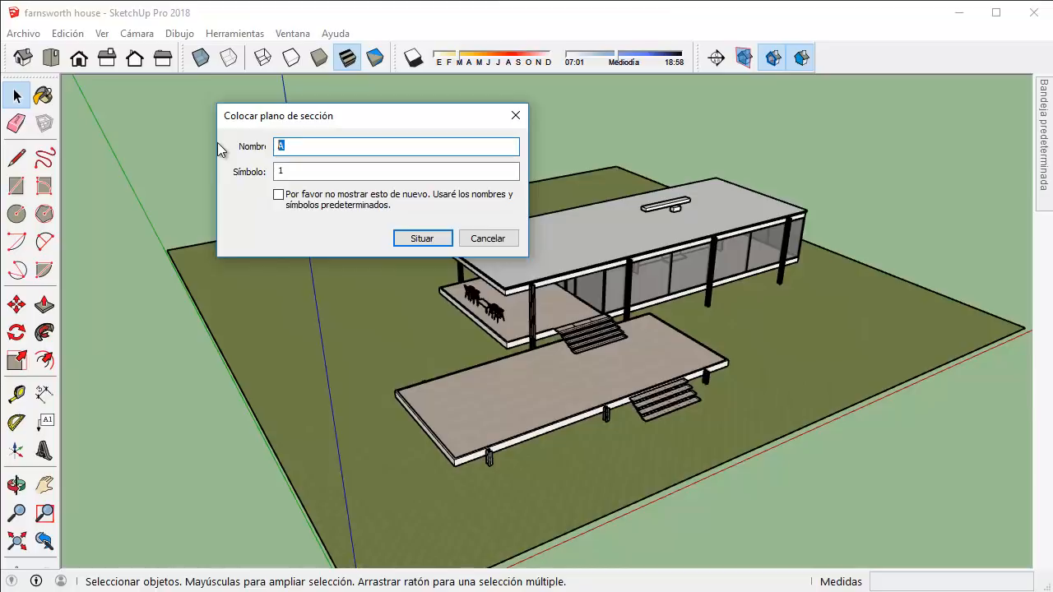
pyautogui.write('Planta')
pyautogui.press('Tab')
pyautogui.write('A')
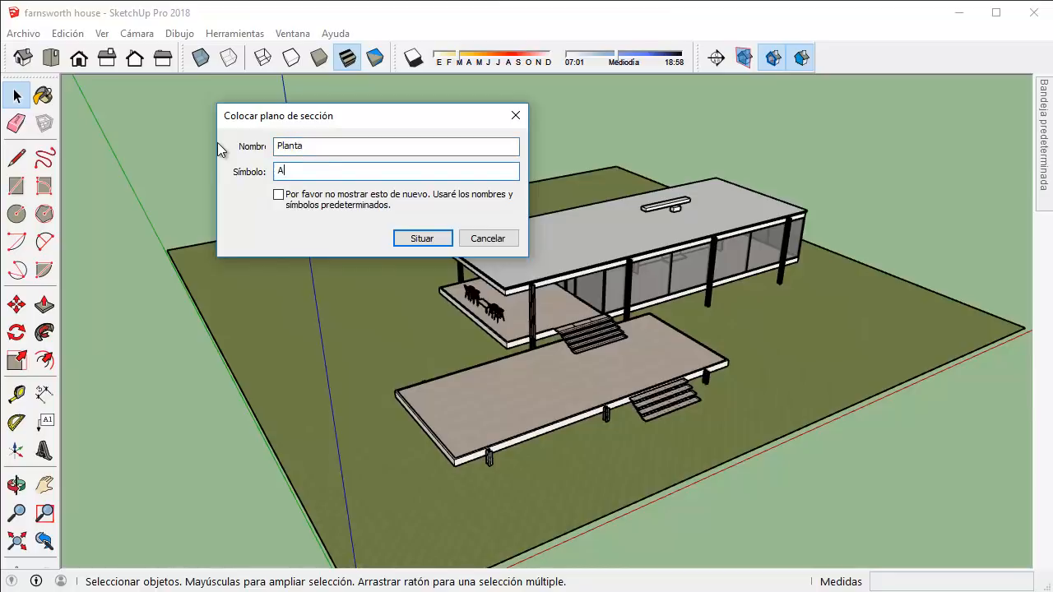
pyautogui.click(423, 238)
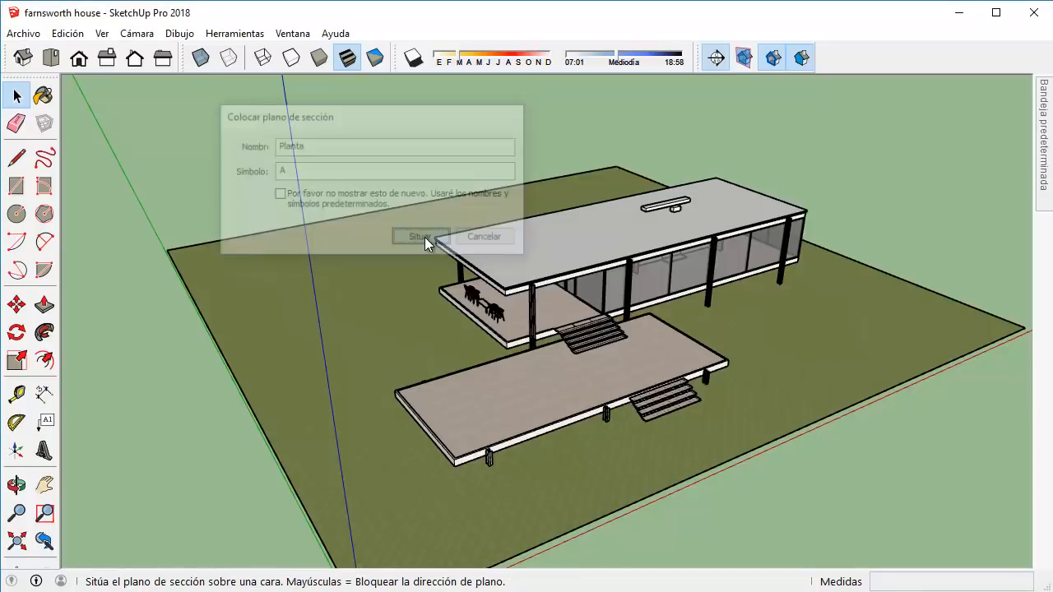
pyautogui.click(589, 236)
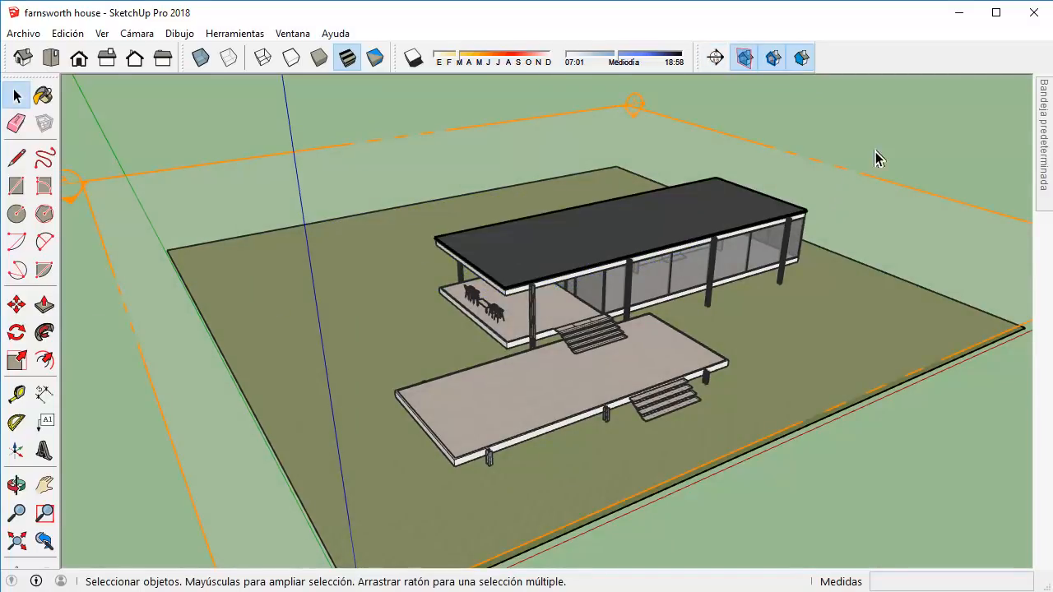
# Set the camera to the front view with parallel projection.
pyautogui.moveTo(870, 167); pyautogui.dragTo(699, 103, button='middle')
pyautogui.click(78, 59)
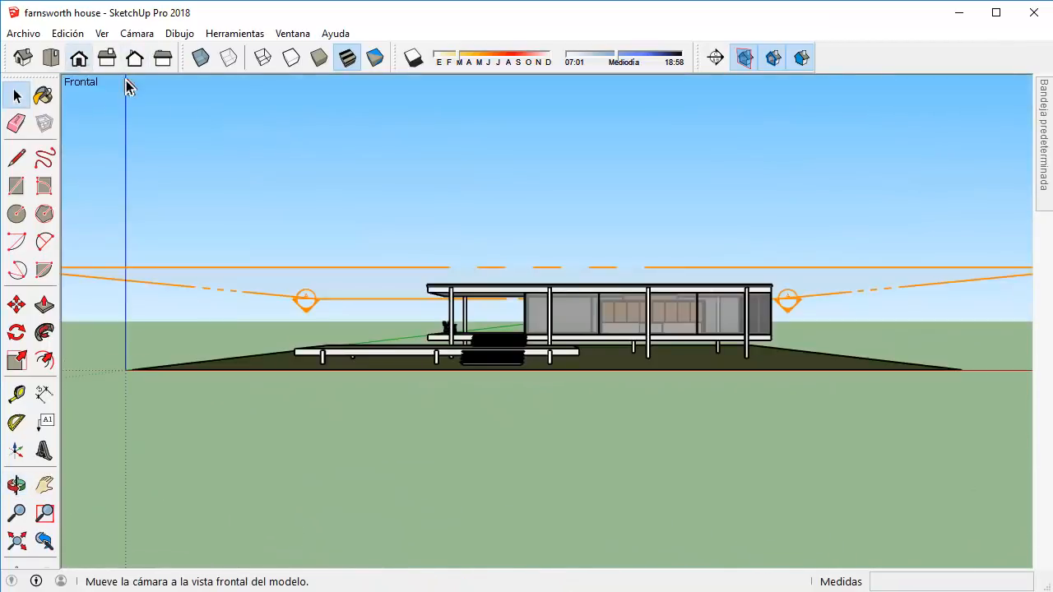
pyautogui.click(135, 33)
pyautogui.click(185, 113)
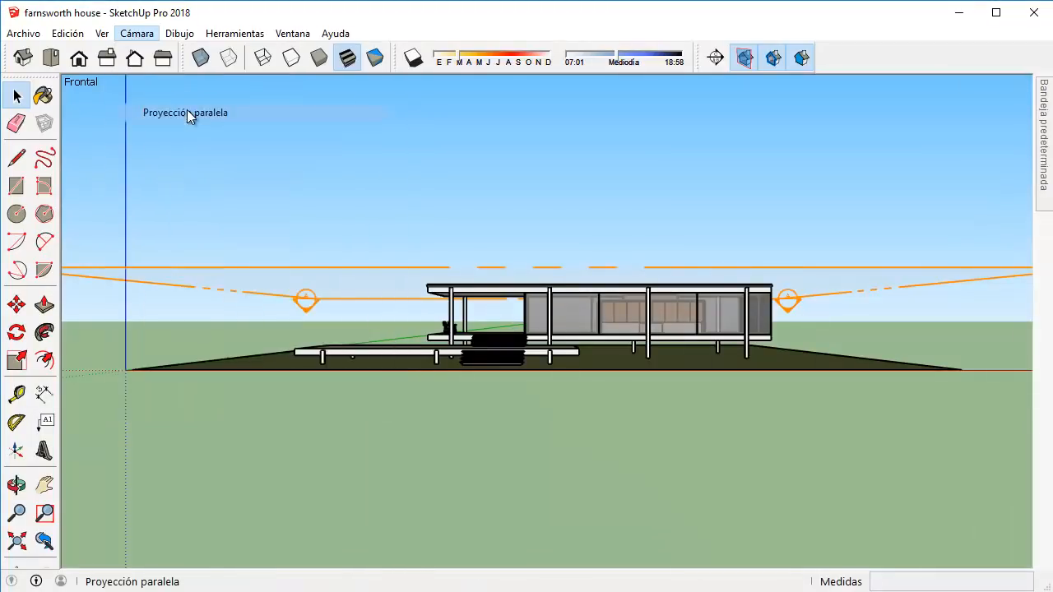
# Move section plane A down about 1.81 m so it cuts through the glass walls, and return to an angled view.
pyautogui.click(777, 289)
pyautogui.scroll(1, 785, 278)
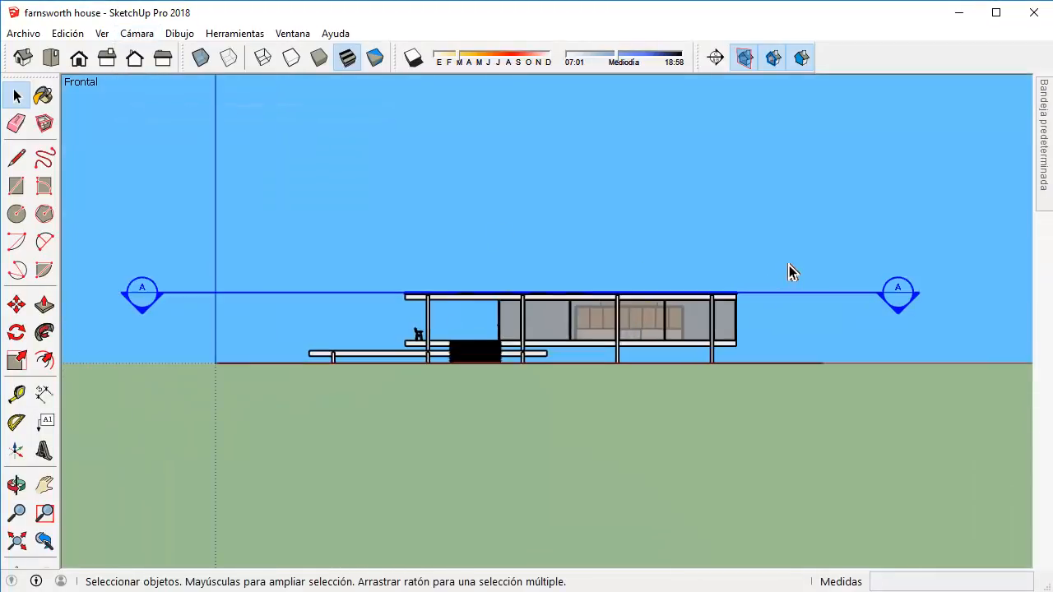
pyautogui.press('m')
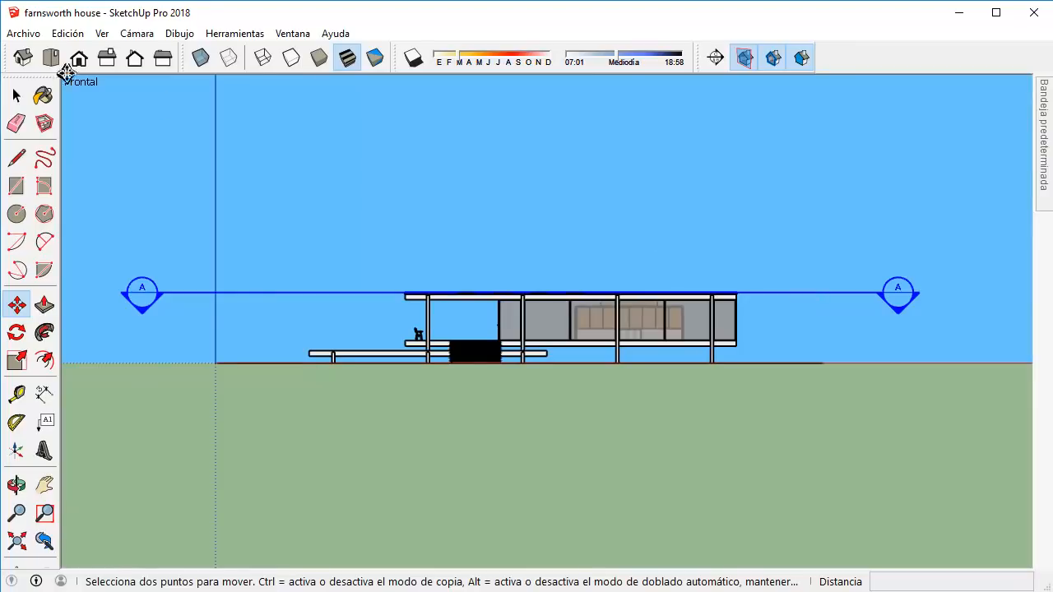
pyautogui.click(17, 95)
pyautogui.click(848, 275)
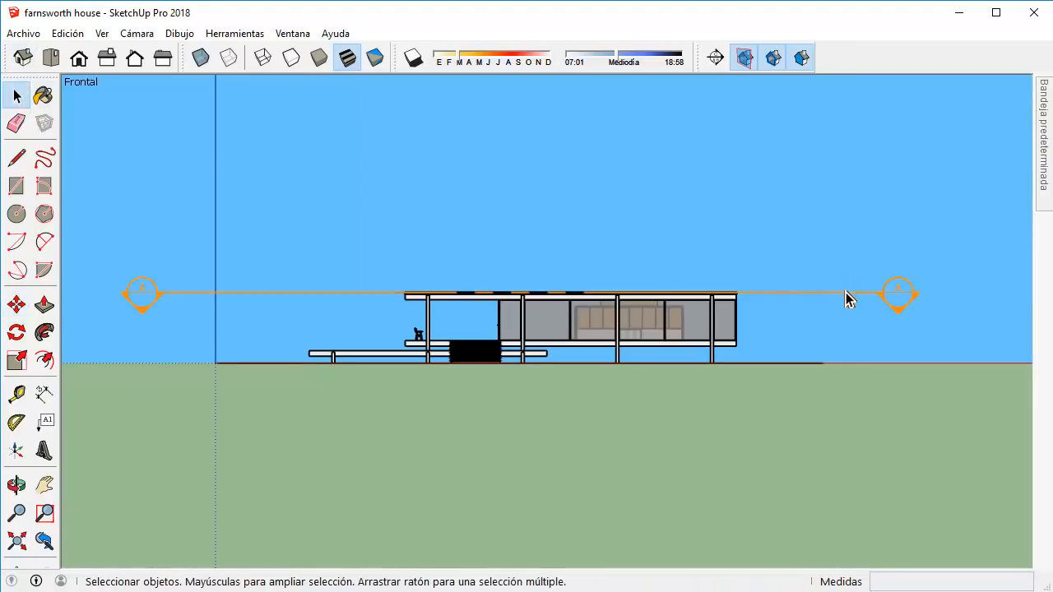
pyautogui.click(846, 293)
pyautogui.press('m')
pyautogui.click(841, 309)
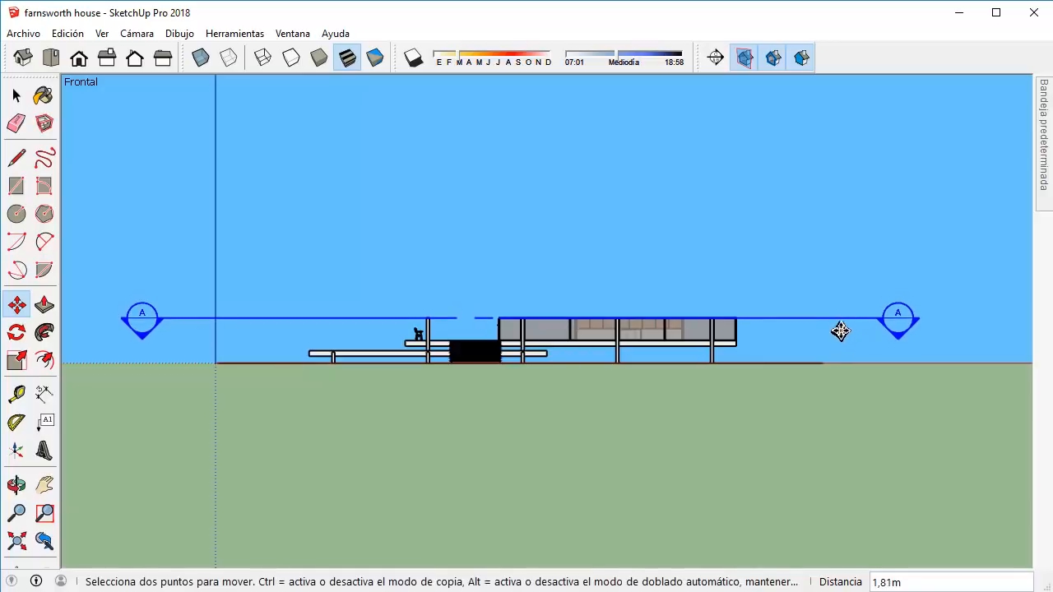
pyautogui.moveTo(453, 192); pyautogui.dragTo(704, 233, button='middle')
pyautogui.click(17, 95)
pyautogui.click(988, 240)
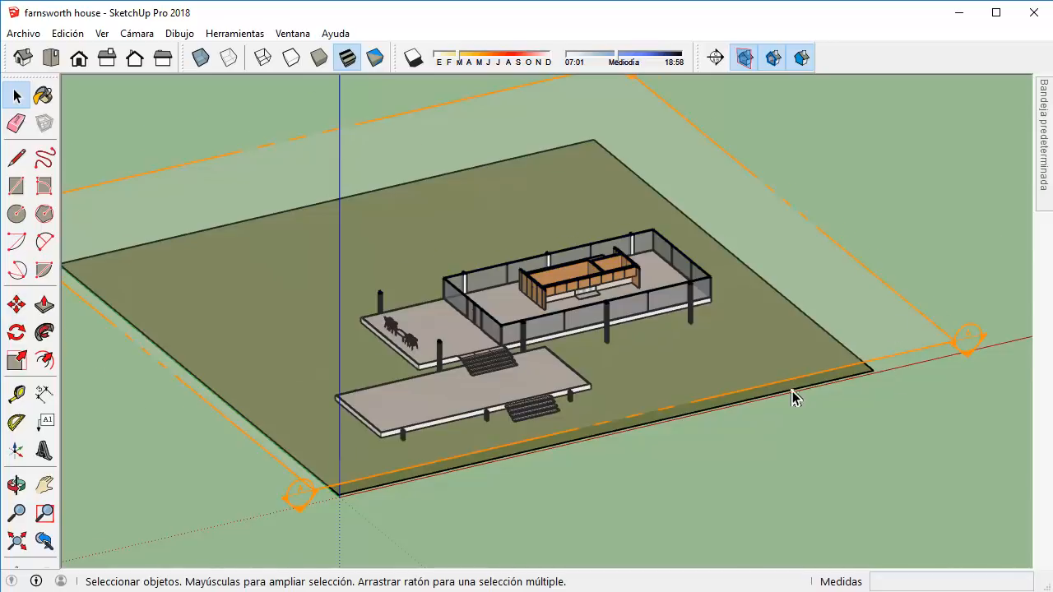
# Select and deselect section plane A, and turn the section cuts off and back on.
pyautogui.scroll(3, 786, 393)
pyautogui.scroll(-2, 858, 371)
pyautogui.click(888, 357)
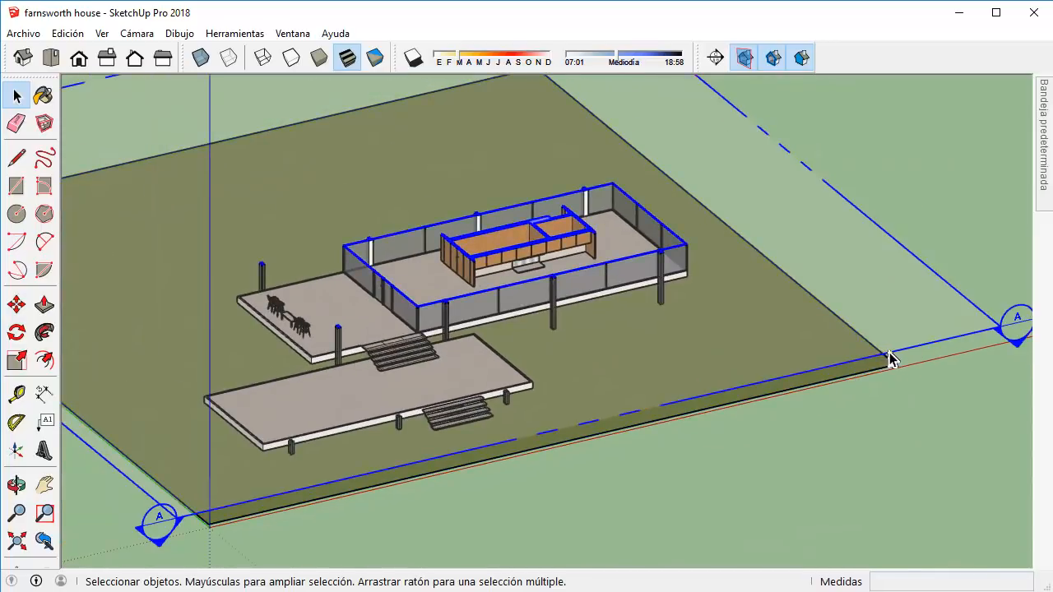
pyautogui.click(889, 353)
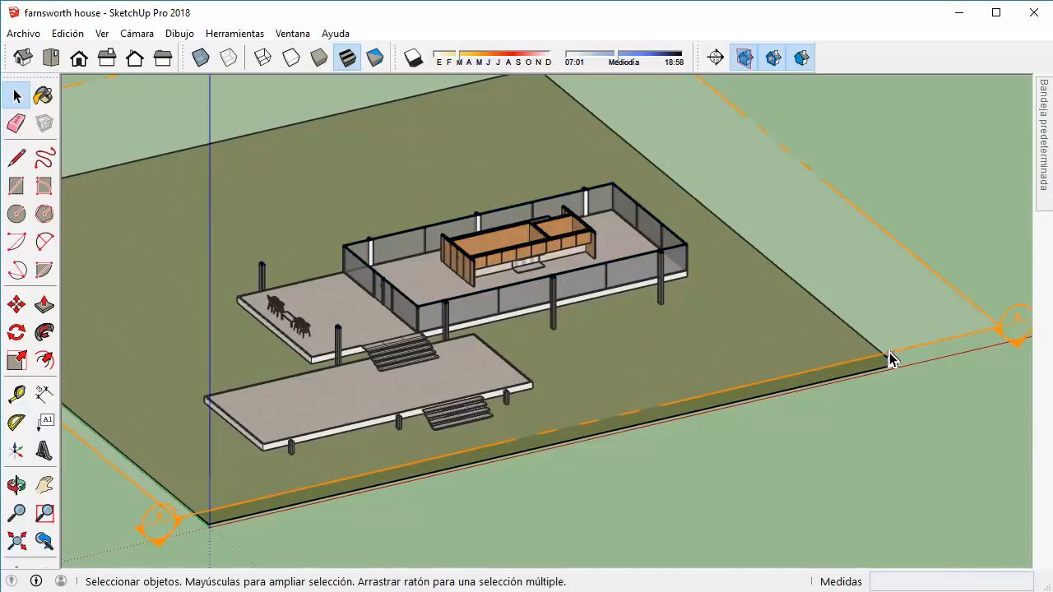
pyautogui.click(748, 58)
pyautogui.click(743, 69)
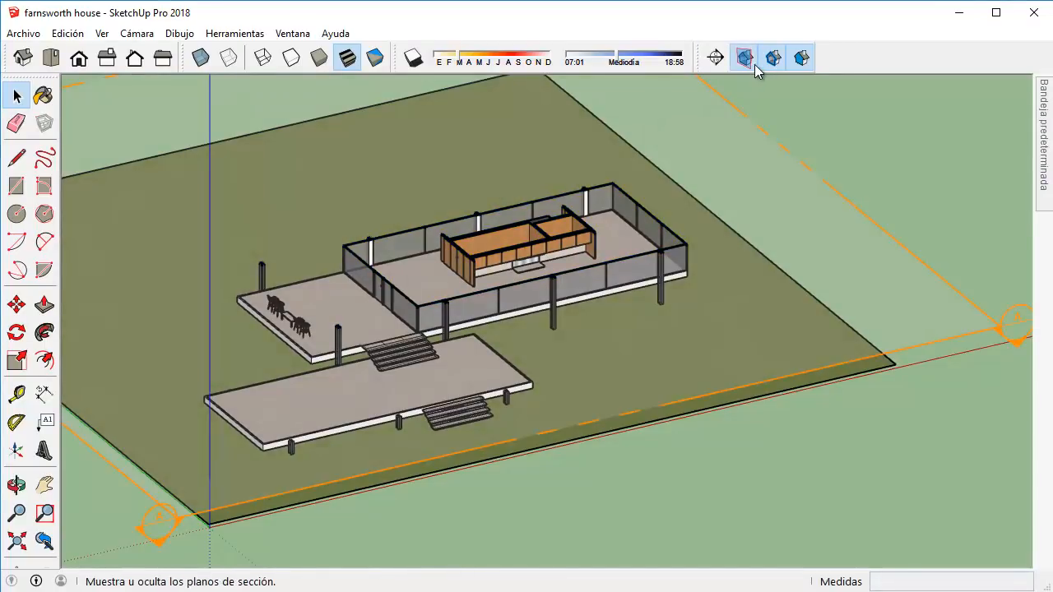
pyautogui.click(773, 58)
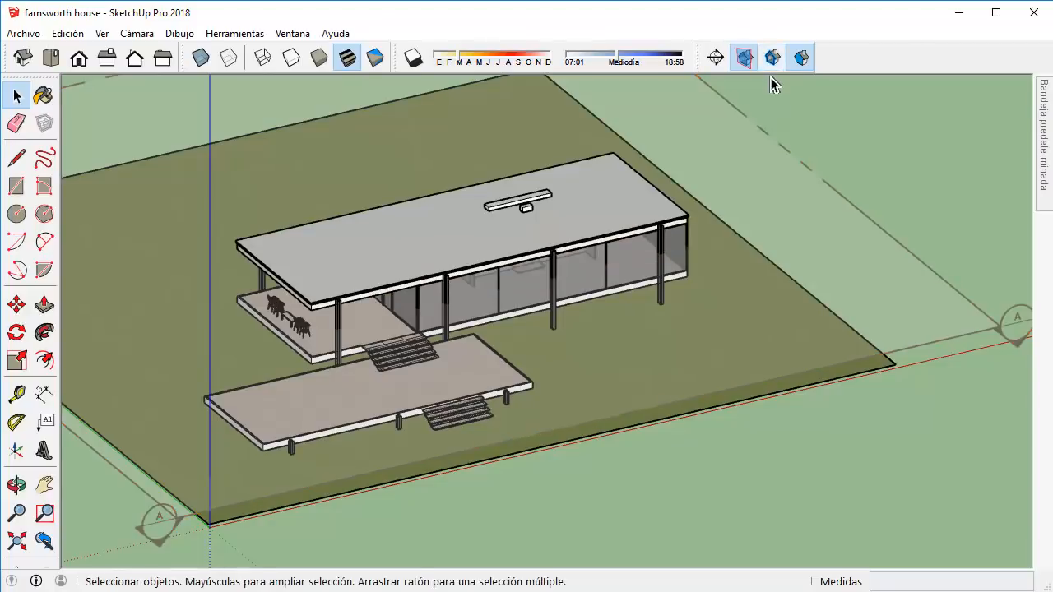
pyautogui.click(774, 58)
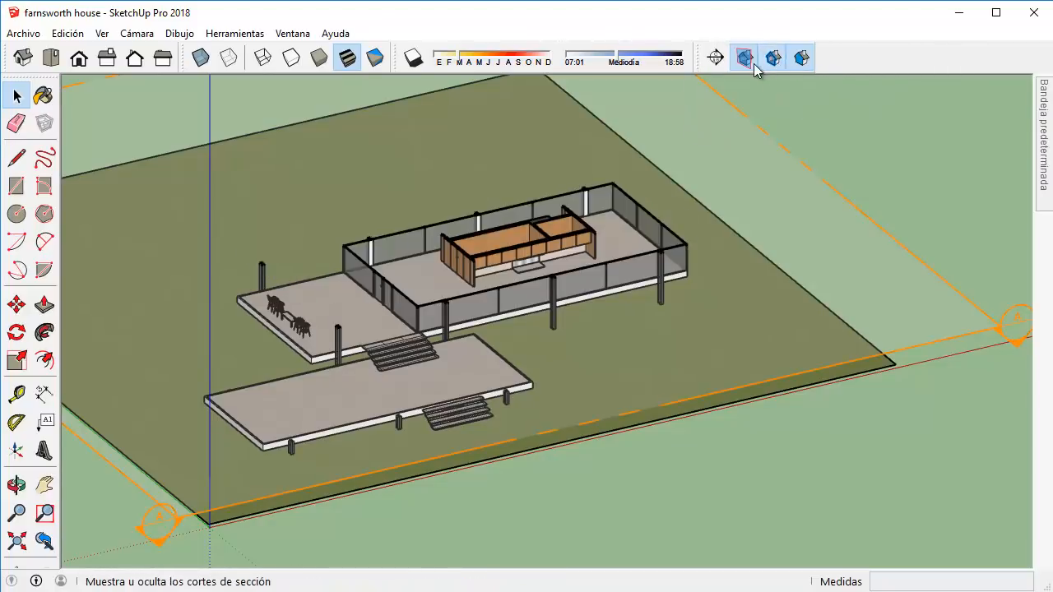
# Hide and show the section planes repeatedly, leaving them displayed.
pyautogui.click(741, 64)
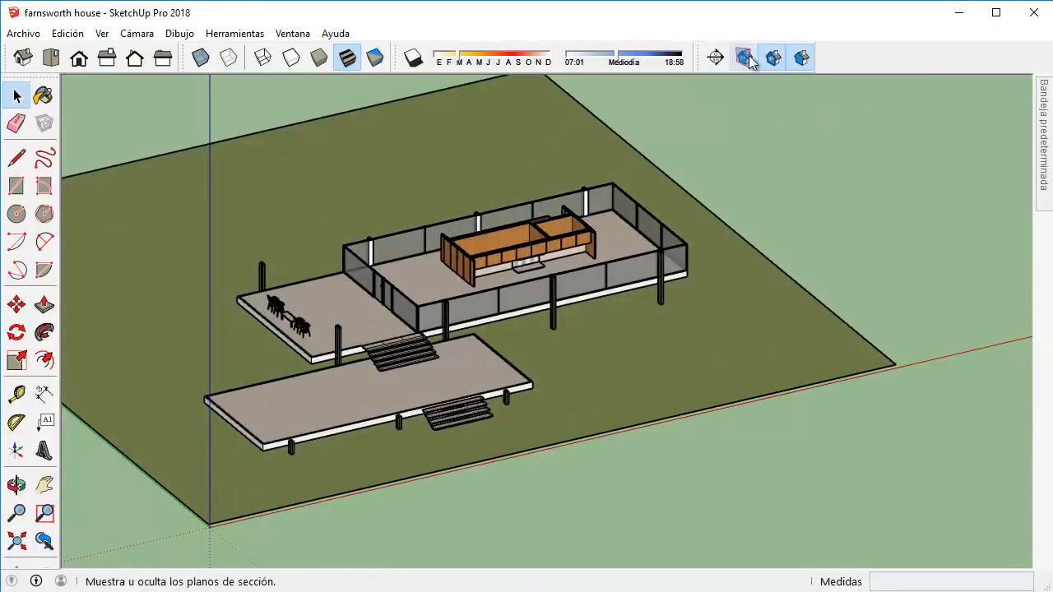
pyautogui.click(746, 59)
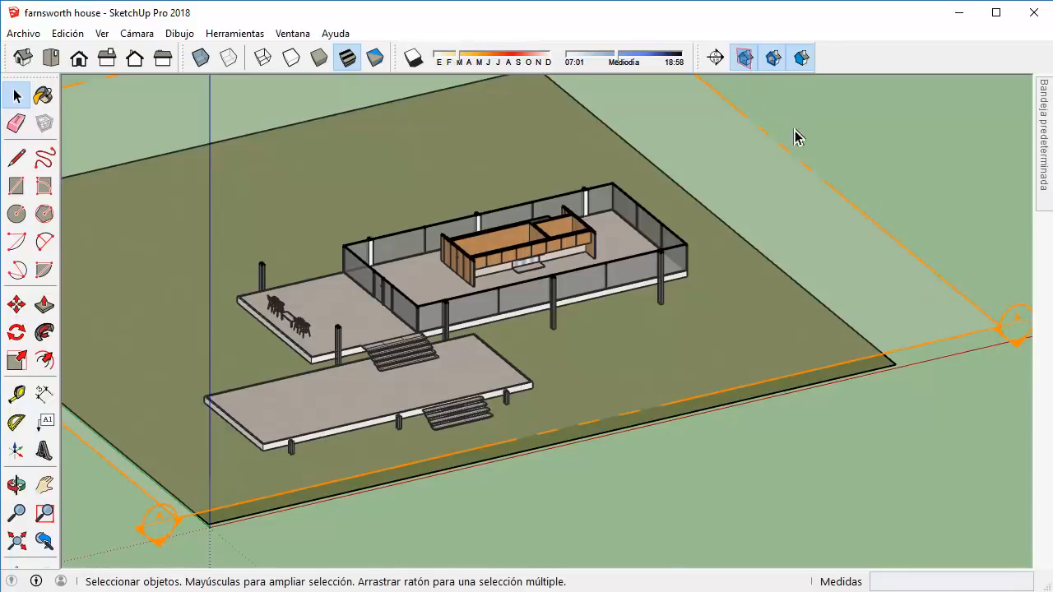
pyautogui.click(746, 61)
pyautogui.scroll(3, 377, 175)
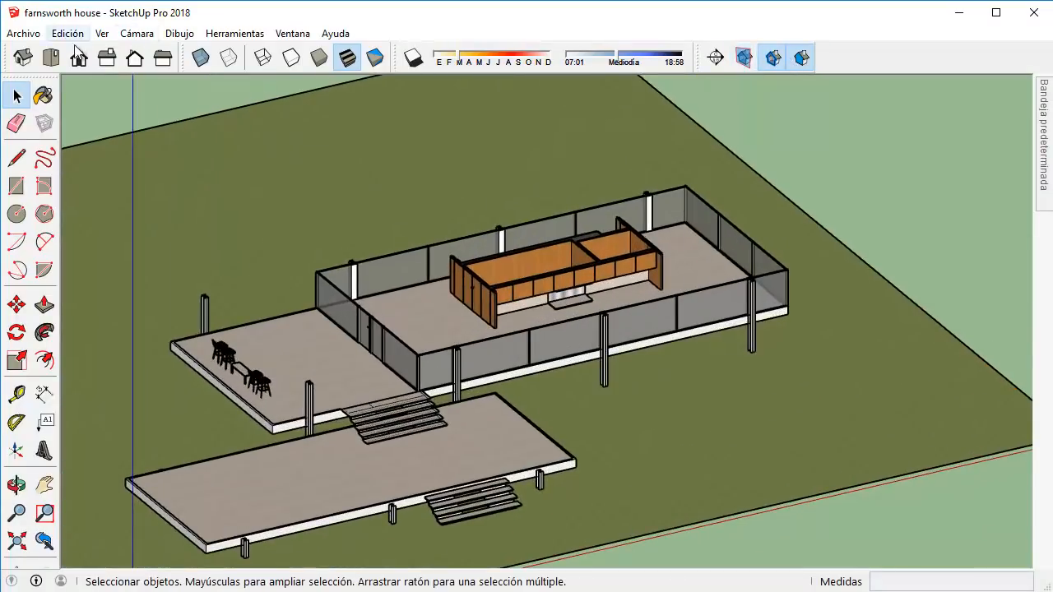
pyautogui.click(742, 58)
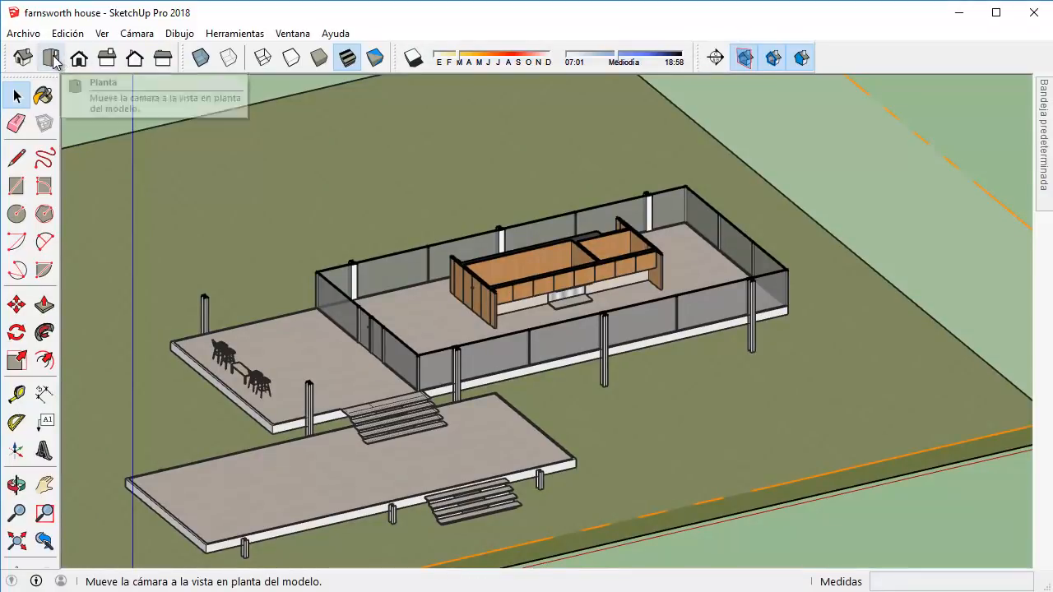
# Set the camera to the top view and frame the glazed interior with its central core.
pyautogui.click(51, 57)
pyautogui.scroll(3, 772, 242)
pyautogui.scroll(3, 771, 237)
pyautogui.scroll(2, 734, 154)
pyautogui.keyDown('shift'); pyautogui.moveTo(693, 184); pyautogui.dragTo(584, 274, button='middle'); pyautogui.keyUp('shift')
pyautogui.scroll(-3, 619, 252)
# Turn the section fill off and back on while comparing the core's cut walls in plan.
pyautogui.click(805, 60)
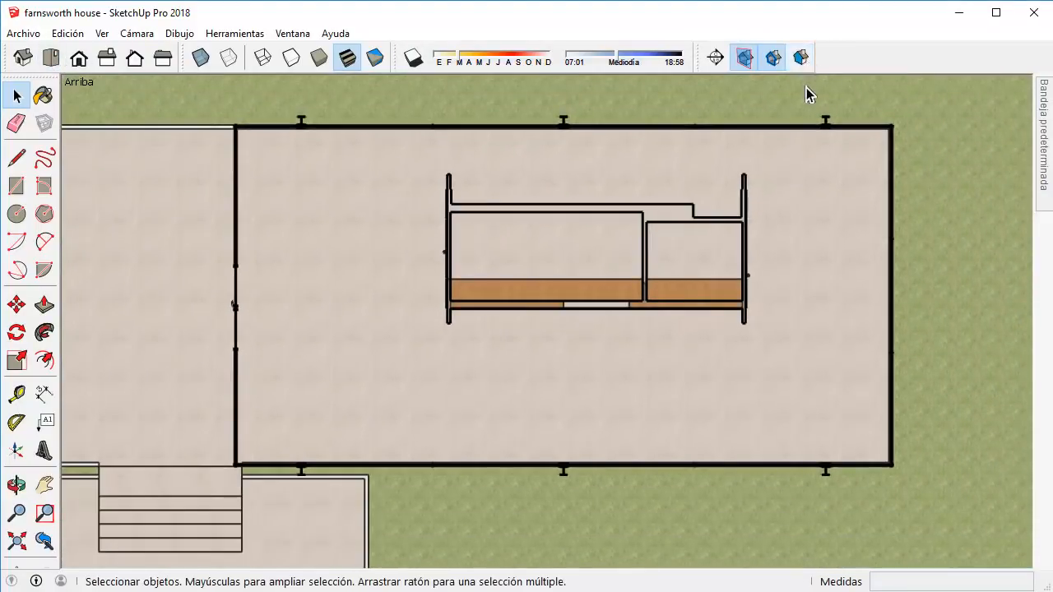
pyautogui.scroll(2, 693, 189)
pyautogui.scroll(1, 671, 228)
pyautogui.click(801, 57)
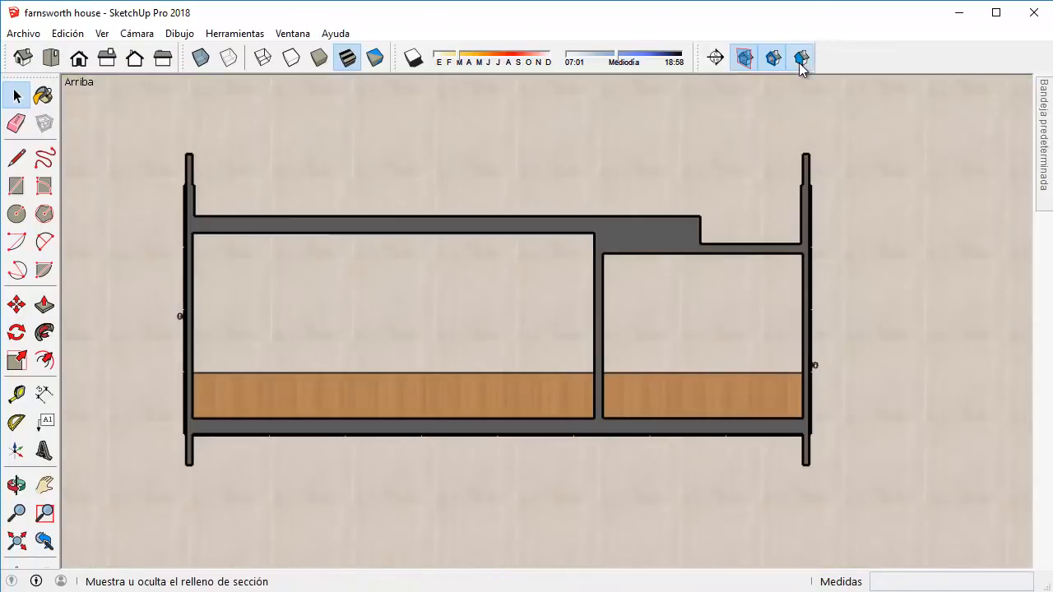
pyautogui.click(801, 59)
pyautogui.click(801, 58)
pyautogui.scroll(-6, 707, 160)
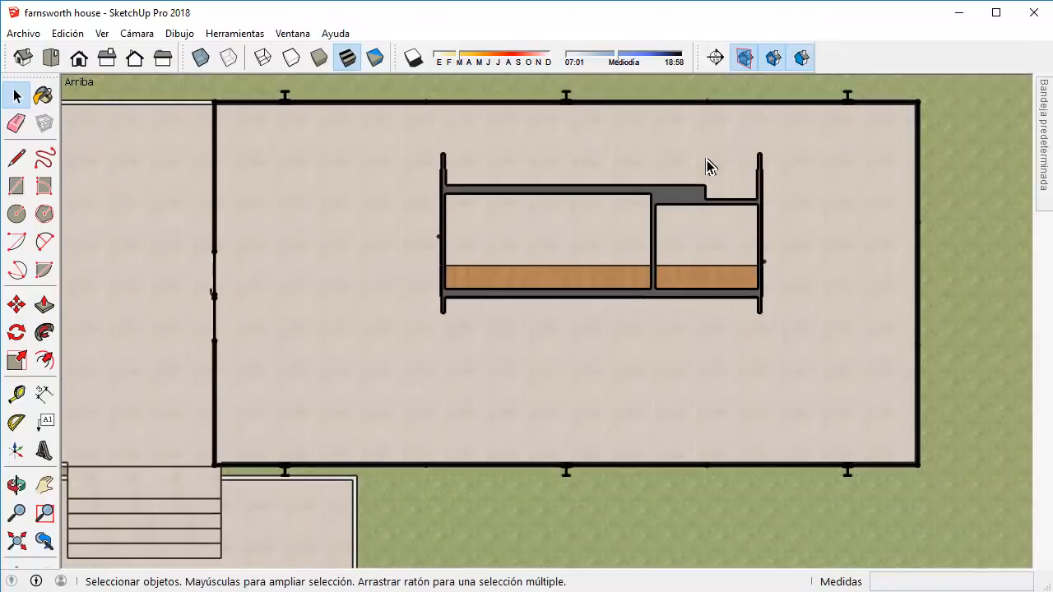
pyautogui.keyDown('shift'); pyautogui.moveTo(718, 216); pyautogui.dragTo(644, 101, button='middle'); pyautogui.keyUp('shift')
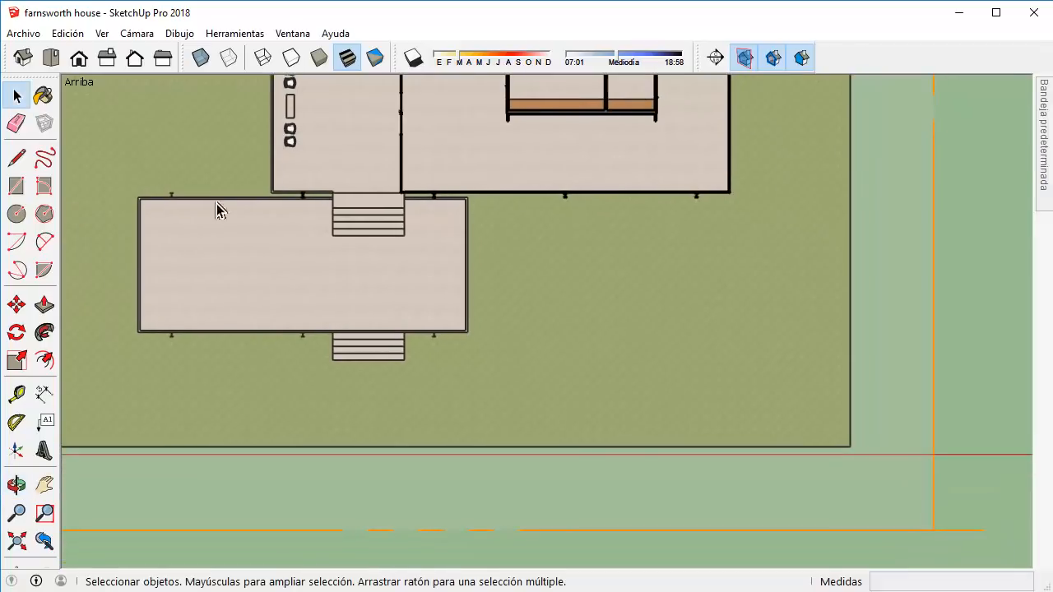
pyautogui.click(18, 188)
pyautogui.click(903, 208)
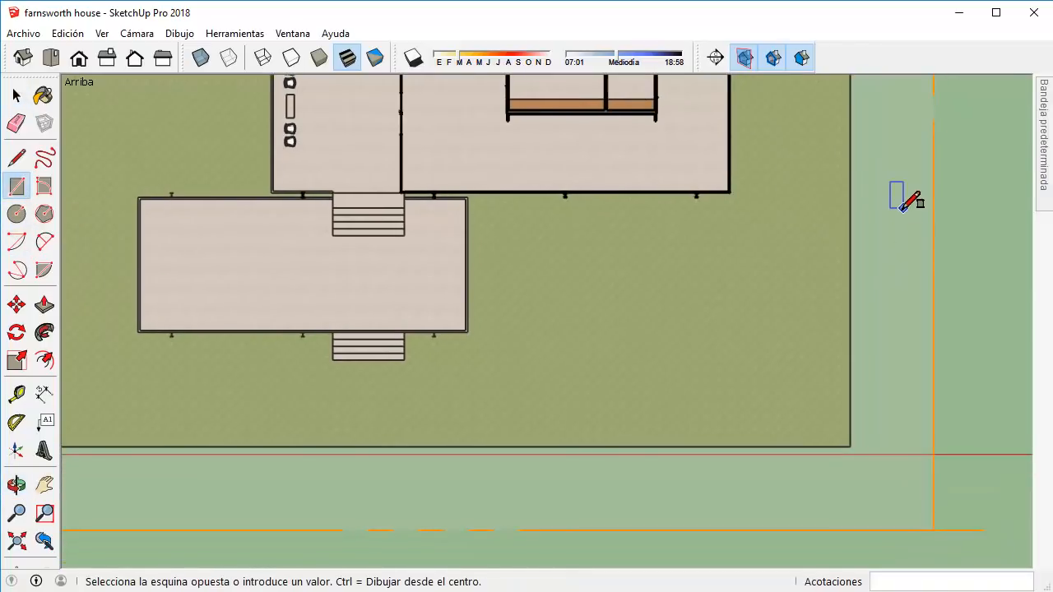
pyautogui.press('Escape')
pyautogui.moveTo(764, 437); pyautogui.dragTo(868, 222, button='middle')
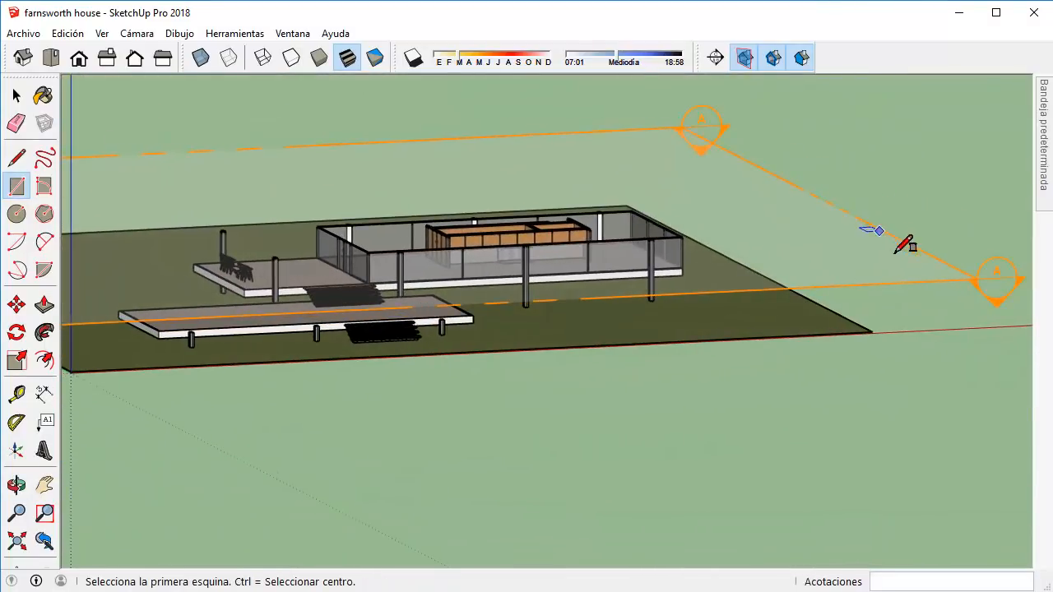
pyautogui.scroll(1, 919, 326)
pyautogui.click(886, 297)
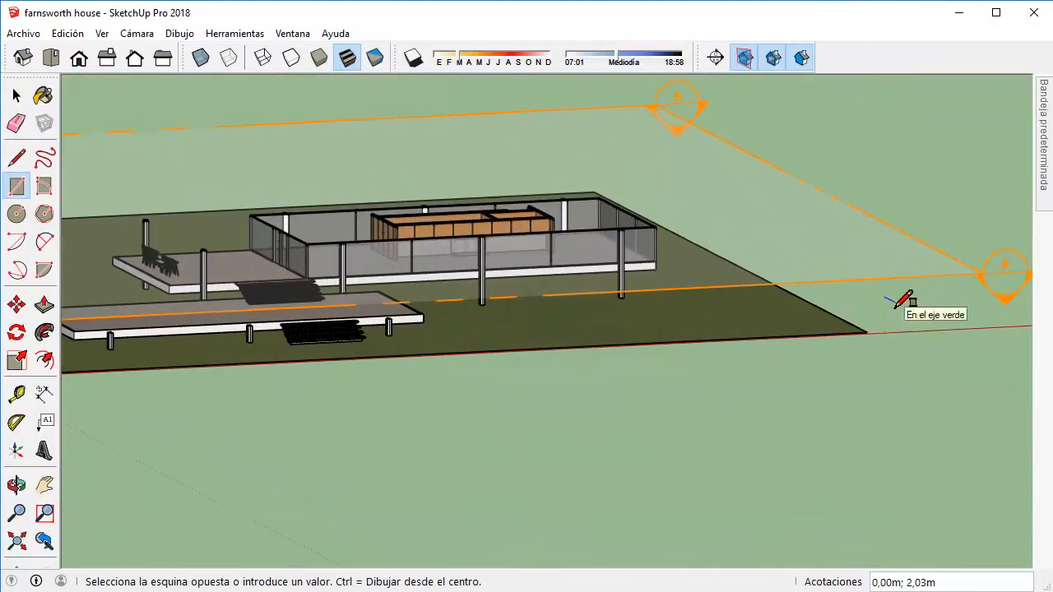
pyautogui.press('Escape')
pyautogui.scroll(2, 896, 283)
# Hide the section planes while keeping the section cut and fill active.
pyautogui.click(745, 59)
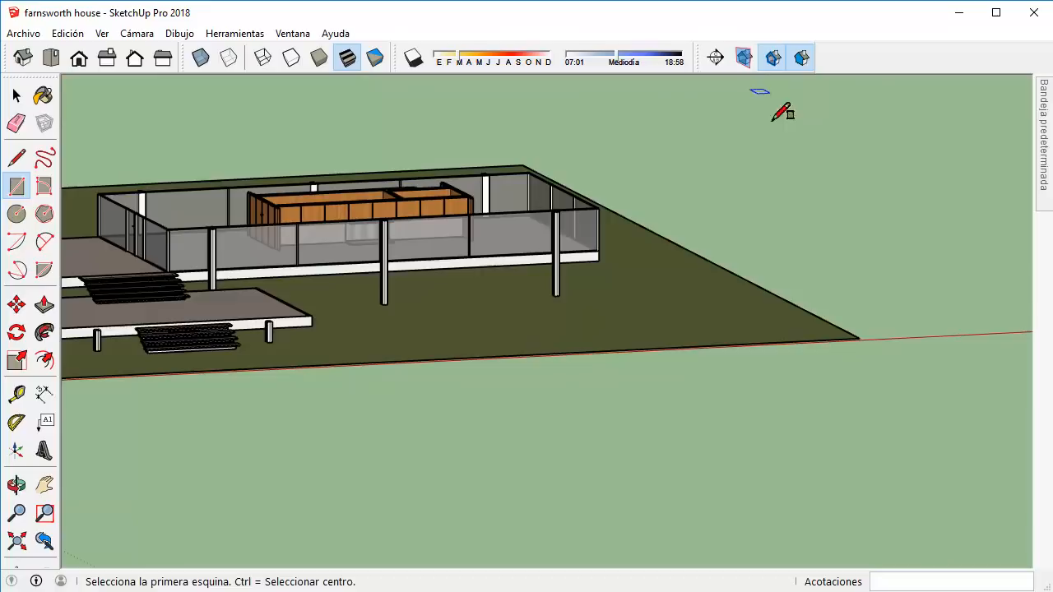
pyautogui.click(839, 236)
pyautogui.press('Escape')
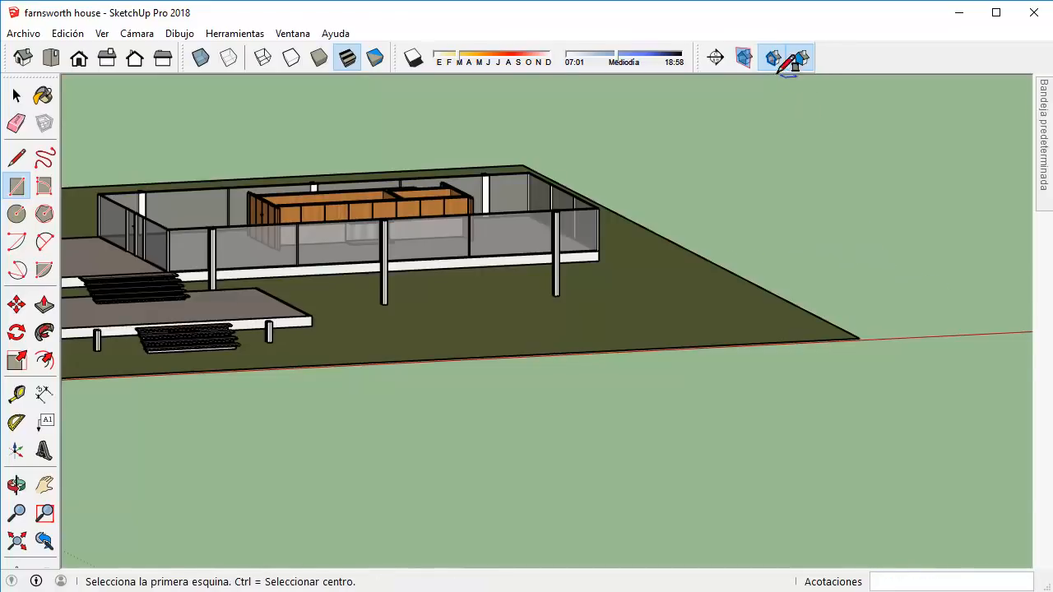
# Turn off the section cut and model a tall, narrow box about 11 m long beside the site's edge.
pyautogui.click(772, 58)
pyautogui.click(831, 273)
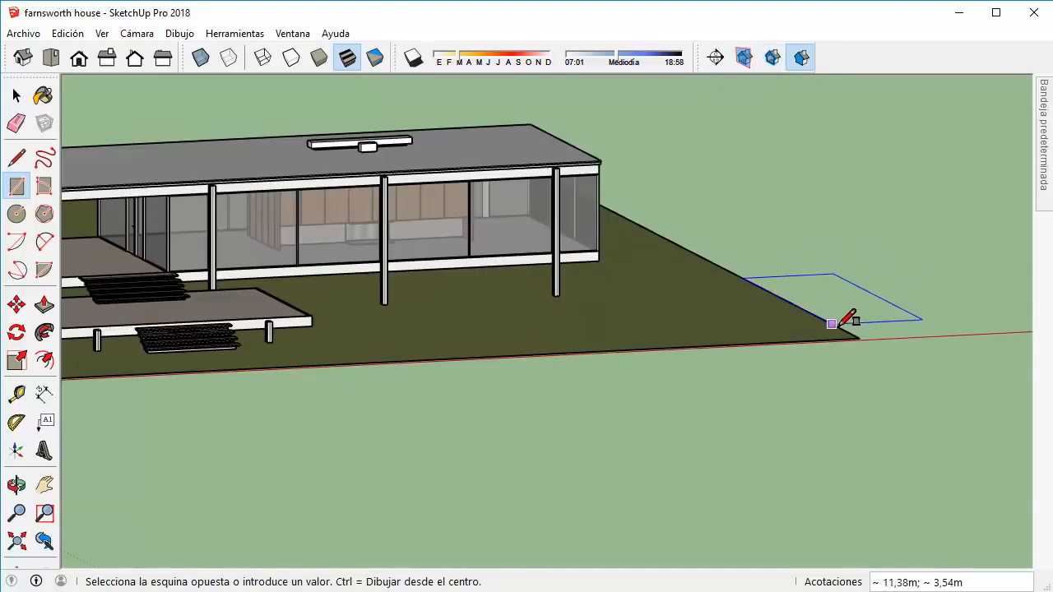
pyautogui.click(856, 322)
pyautogui.press('p')
pyautogui.moveTo(860, 323); pyautogui.dragTo(848, 115)
pyautogui.click(28, 99)
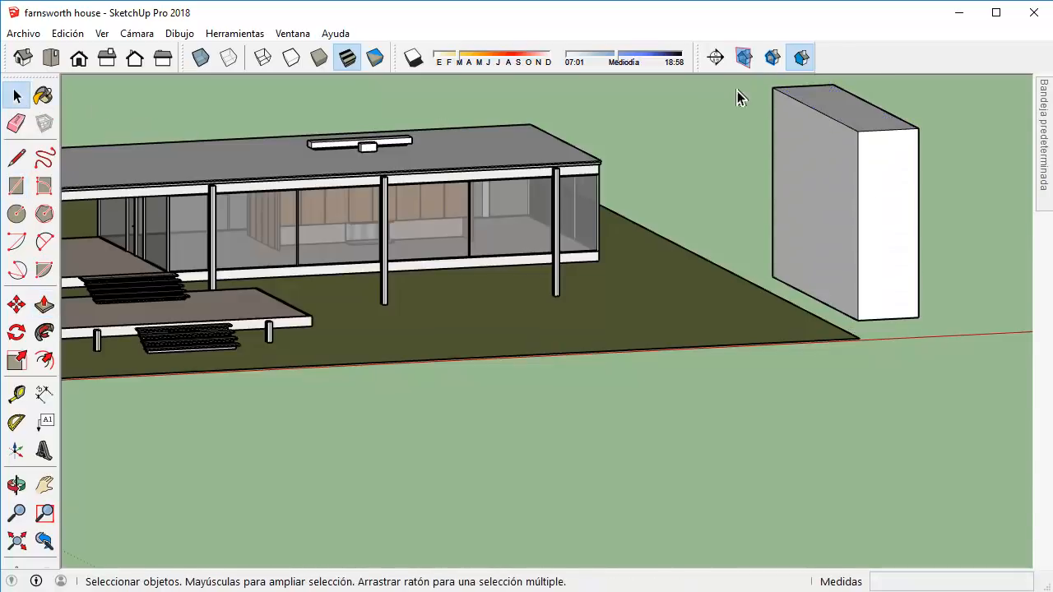
# Show the section planes and reactivate the section cut to slice through the new box, selecting and deselecting section plane A.
pyautogui.click(743, 57)
pyautogui.moveTo(708, 206); pyautogui.dragTo(732, 142, button='middle')
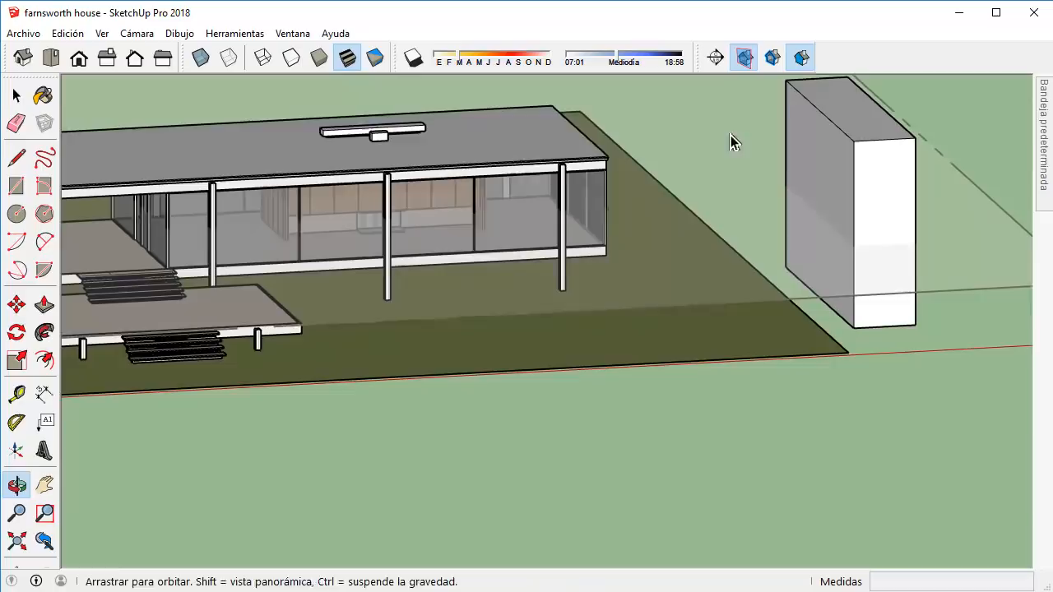
pyautogui.click(772, 58)
pyautogui.moveTo(760, 394); pyautogui.dragTo(674, 482, button='middle')
pyautogui.scroll(-1, 755, 416)
pyautogui.scroll(2, 825, 275)
pyautogui.click(830, 281)
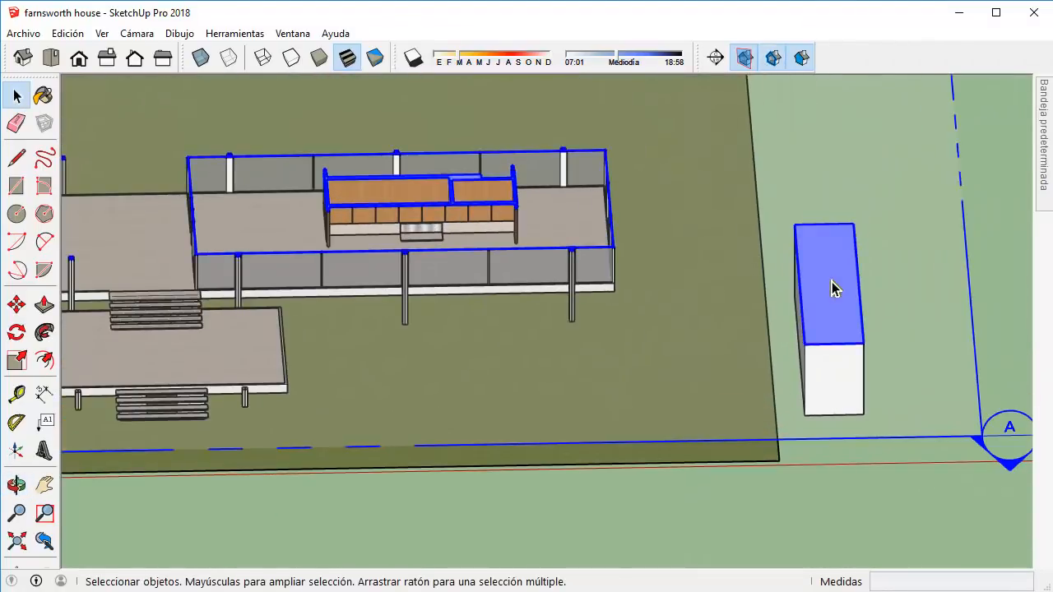
pyautogui.click(850, 444)
# Toggle the section fill repeatedly to compare the box as hollow and solid, leaving the fill off.
pyautogui.click(802, 58)
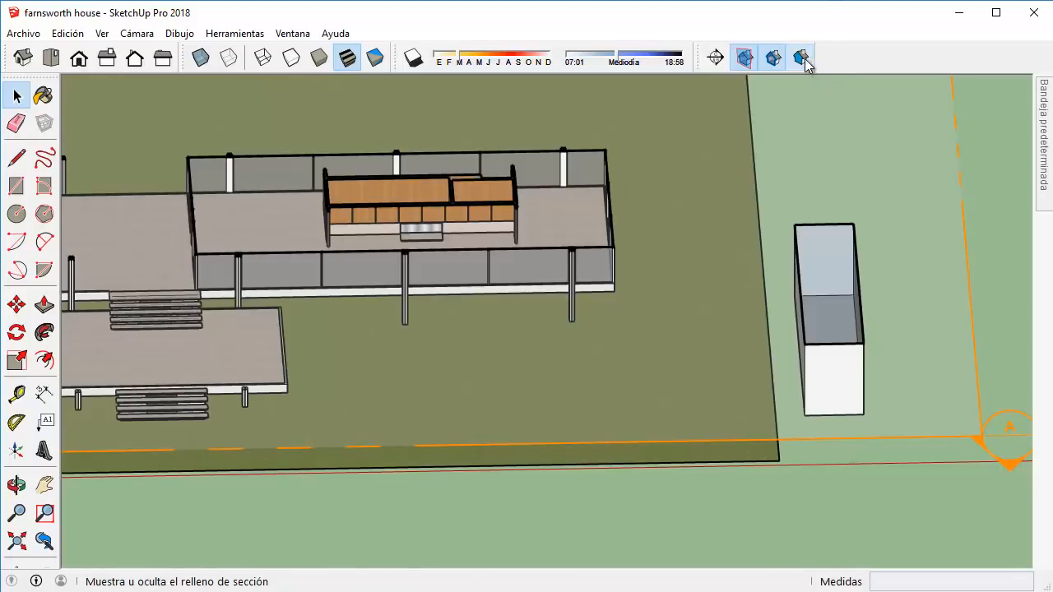
pyautogui.click(802, 58)
pyautogui.click(802, 59)
pyautogui.click(802, 59)
pyautogui.click(803, 59)
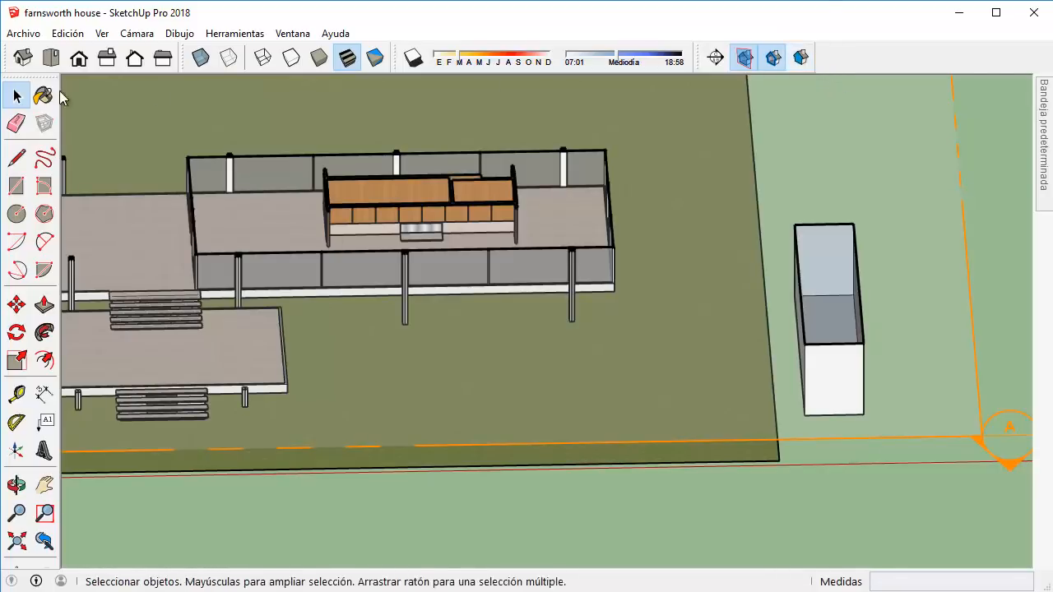
# Set the camera to the top view and toggle the section fill over the house plan, leaving it on.
pyautogui.click(51, 58)
pyautogui.scroll(-4, 669, 341)
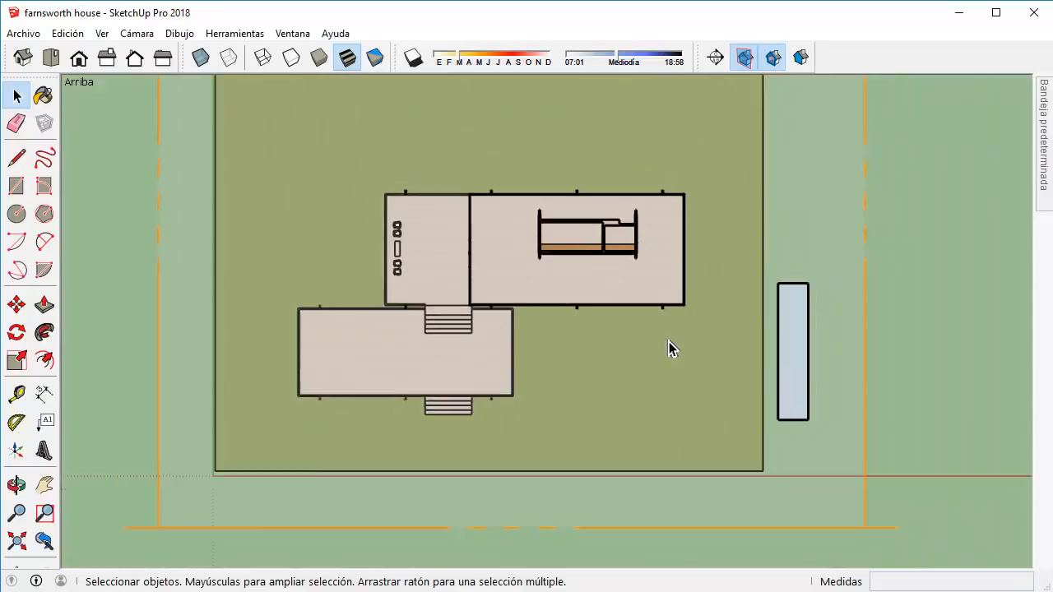
pyautogui.click(803, 61)
pyautogui.click(804, 61)
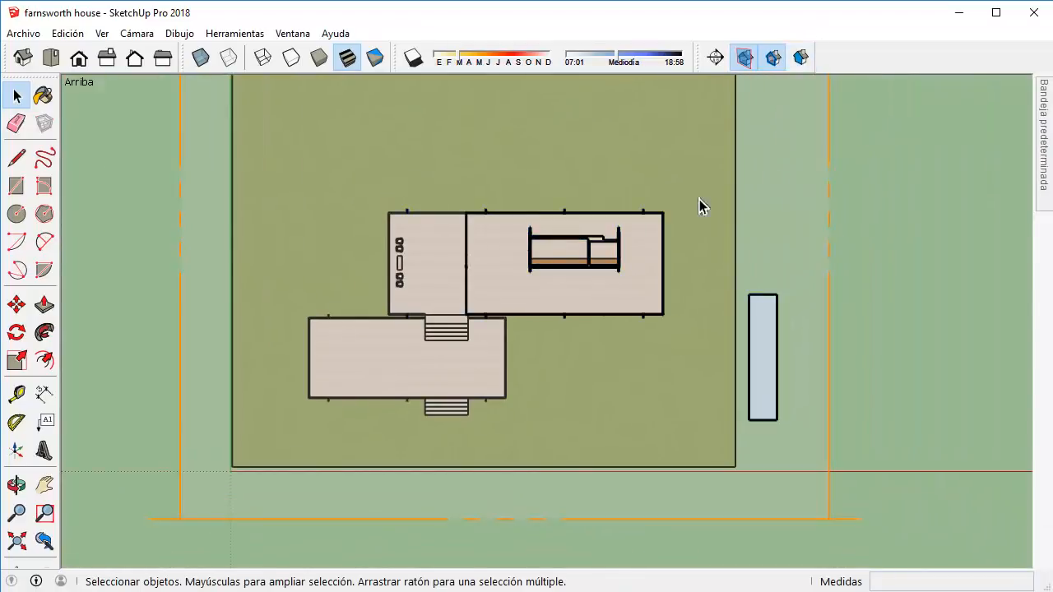
pyautogui.scroll(5, 576, 251)
pyautogui.scroll(-2, 755, 251)
pyautogui.click(799, 60)
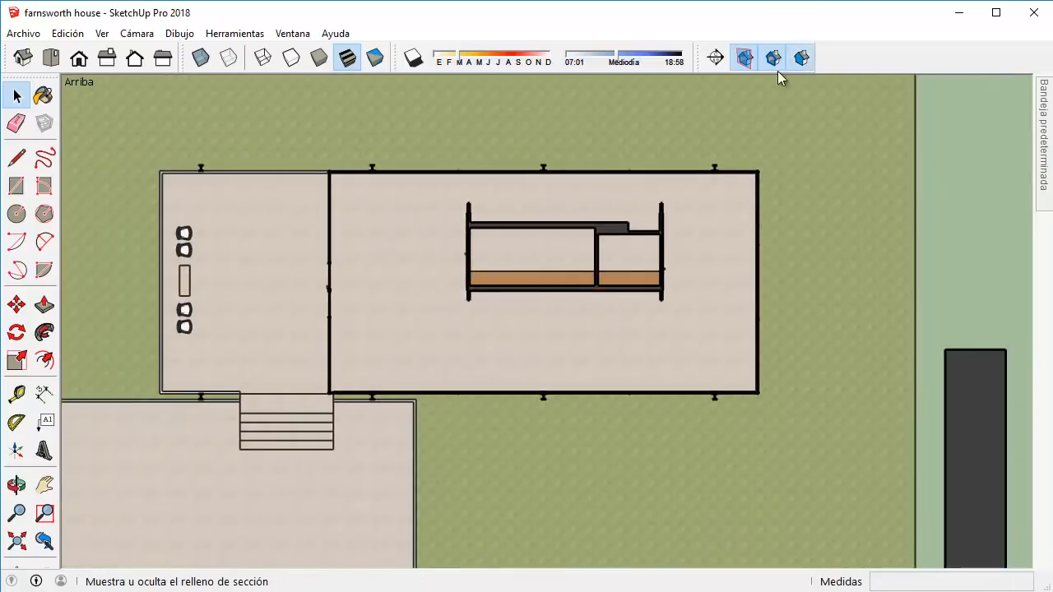
pyautogui.scroll(2, 636, 251)
pyautogui.scroll(-2, 637, 251)
pyautogui.scroll(-1, 800, 224)
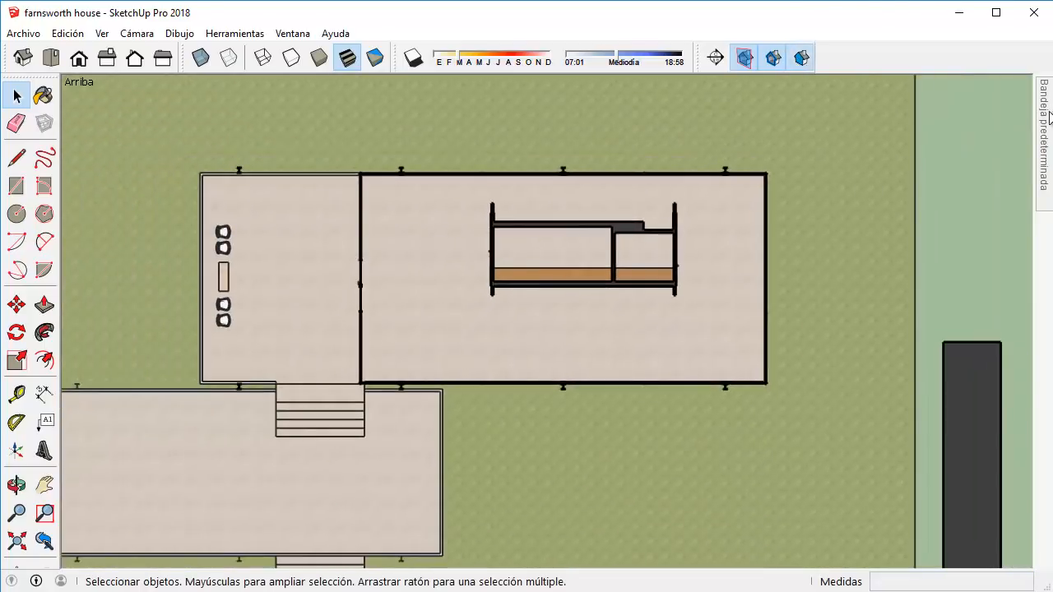
# Open the modelling settings of the current style for editing.
pyautogui.moveTo(1047, 118)
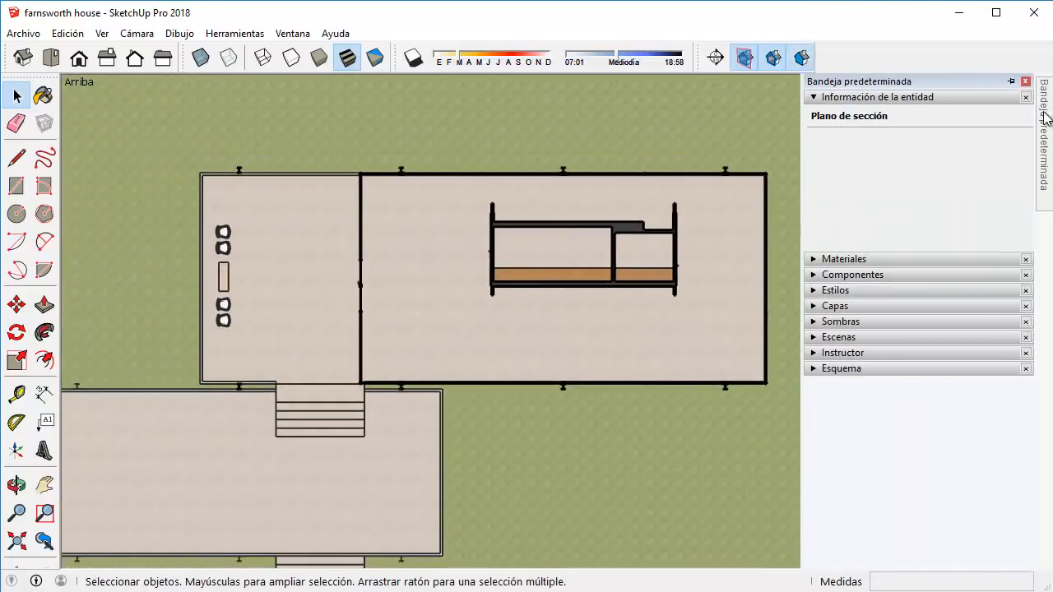
pyautogui.click(840, 291)
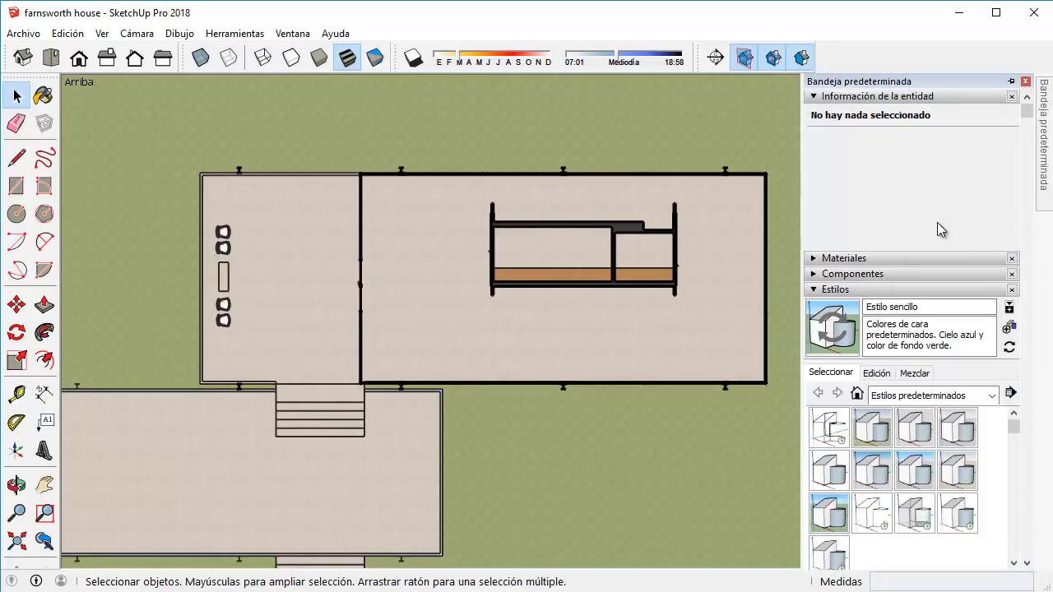
pyautogui.click(877, 373)
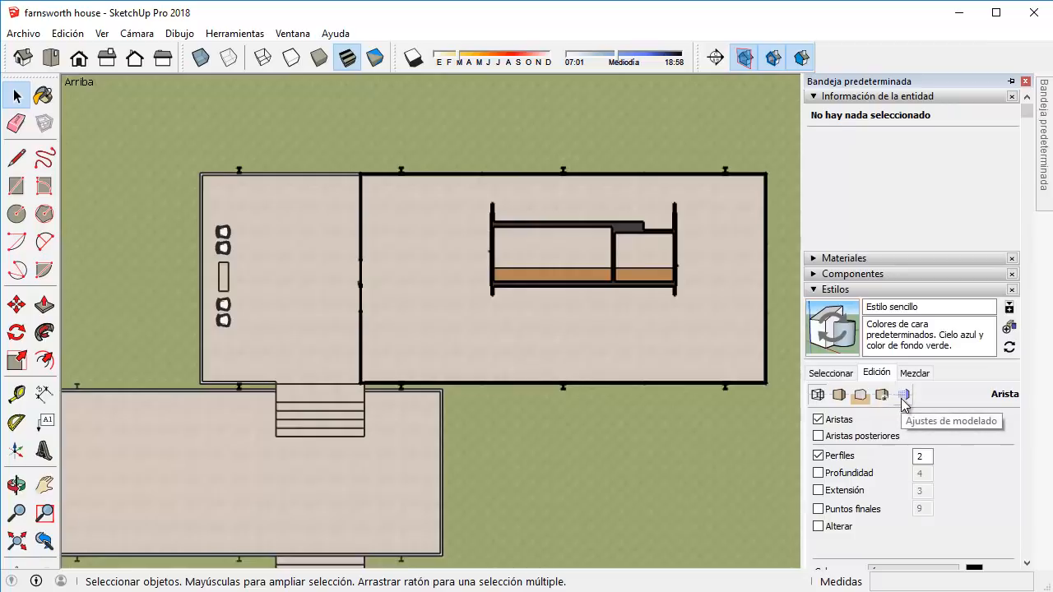
pyautogui.click(903, 397)
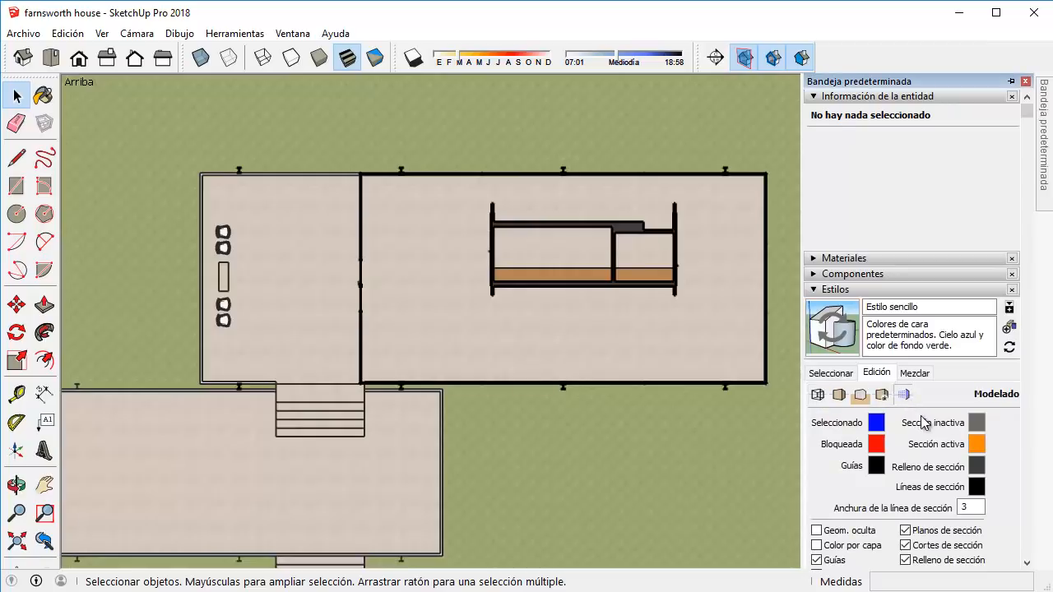
# Set the style's section fill colour to black.
pyautogui.click(975, 466)
pyautogui.moveTo(578, 238); pyautogui.dragTo(385, 175)
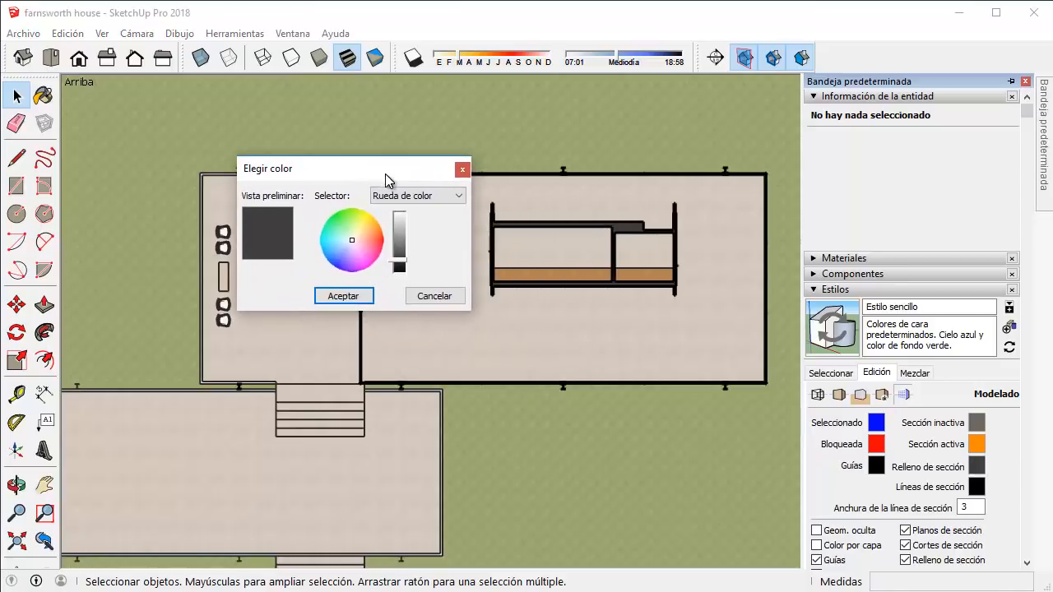
pyautogui.moveTo(403, 263)
pyautogui.mouseDown()
pyautogui.moveTo(404, 230)
pyautogui.moveTo(402, 275)
pyautogui.mouseUp()
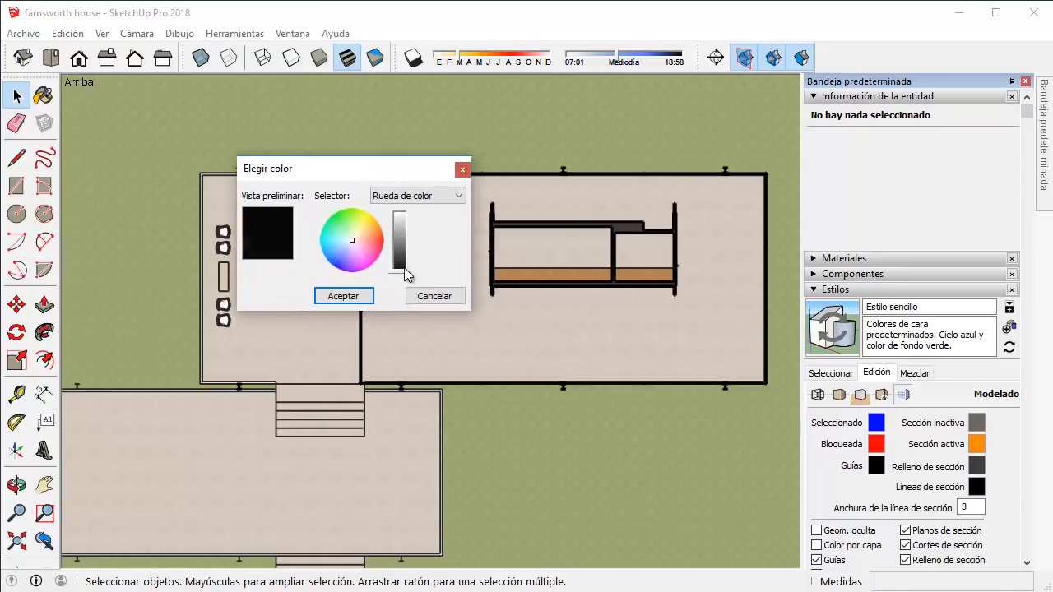
pyautogui.click(343, 296)
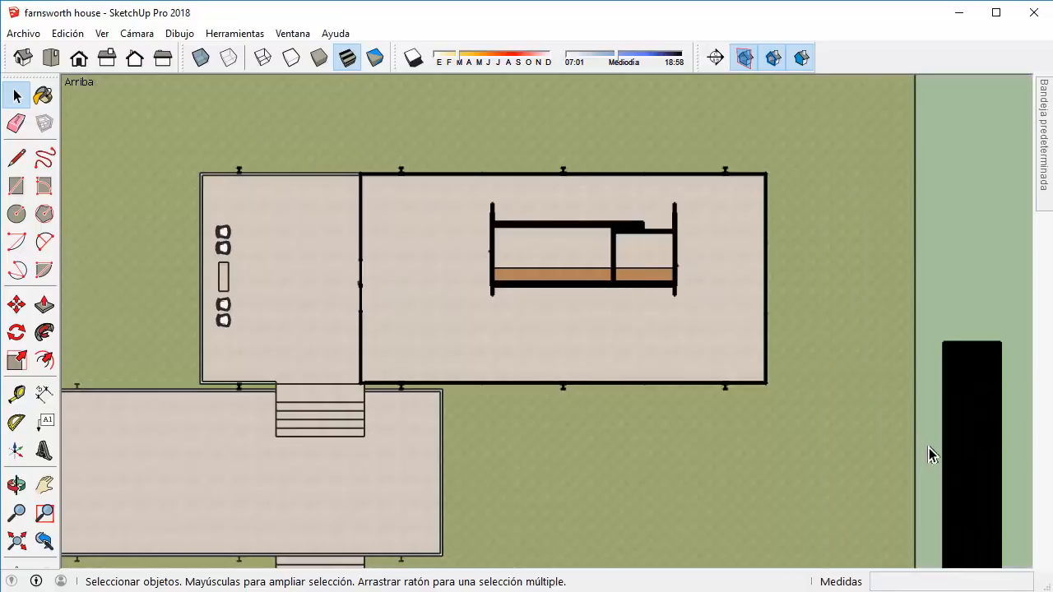
# Set the style's section fill colour to white.
pyautogui.moveTo(1049, 168)
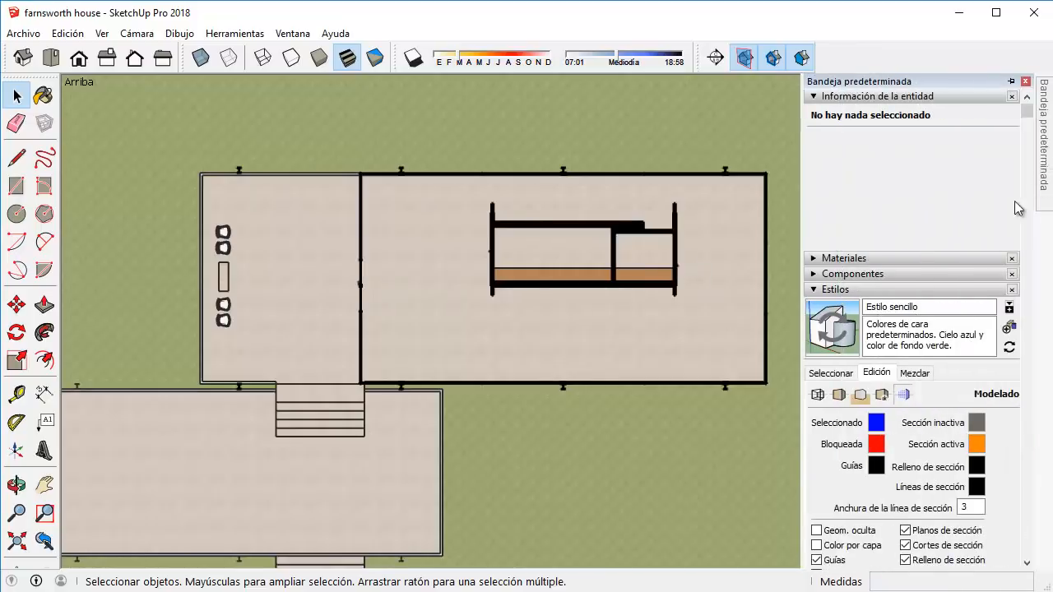
pyautogui.click(975, 466)
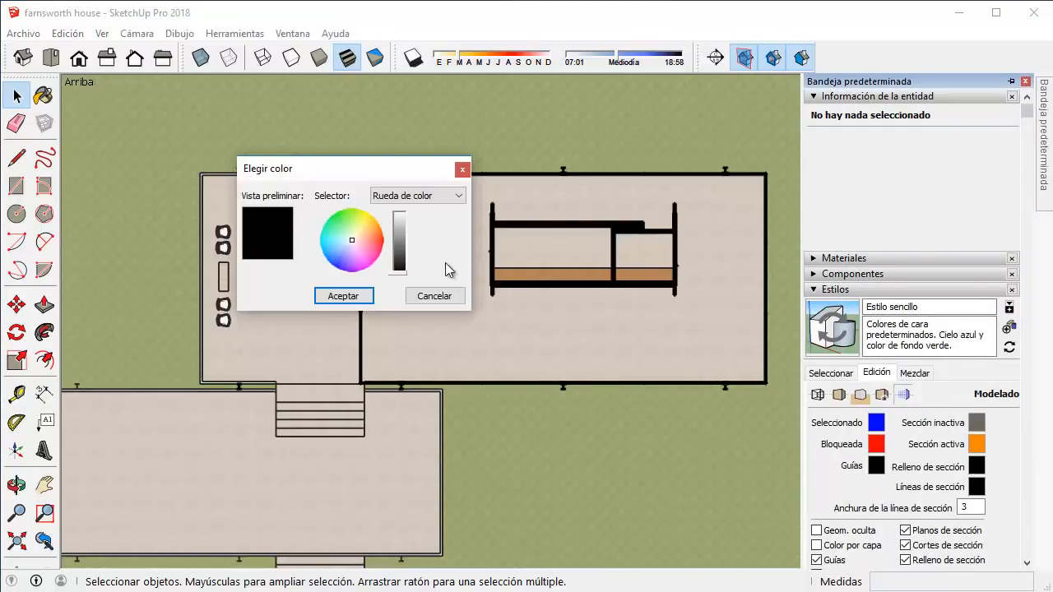
pyautogui.moveTo(405, 243); pyautogui.dragTo(400, 212)
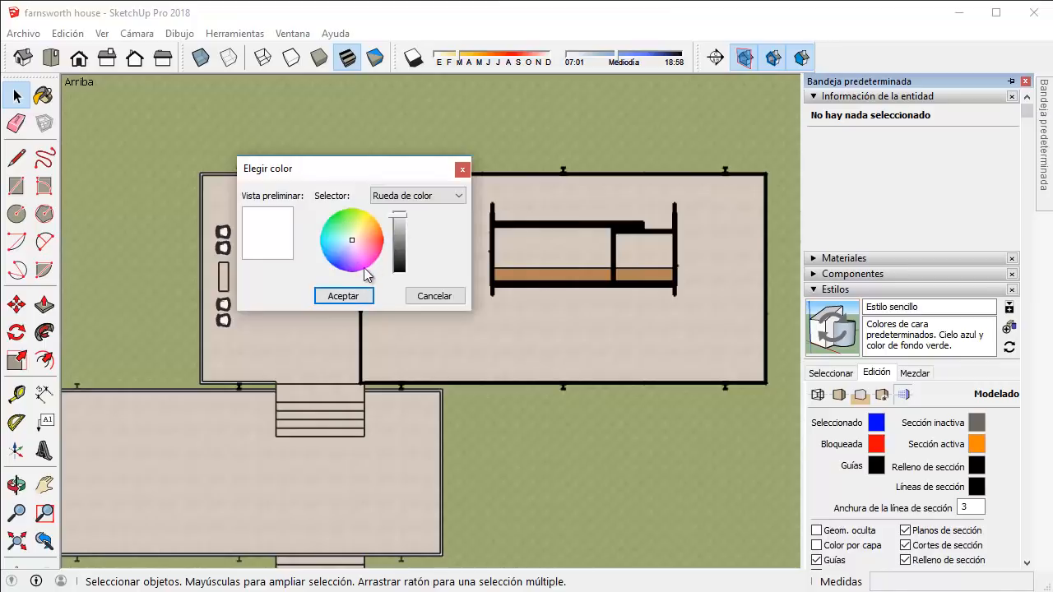
pyautogui.click(350, 297)
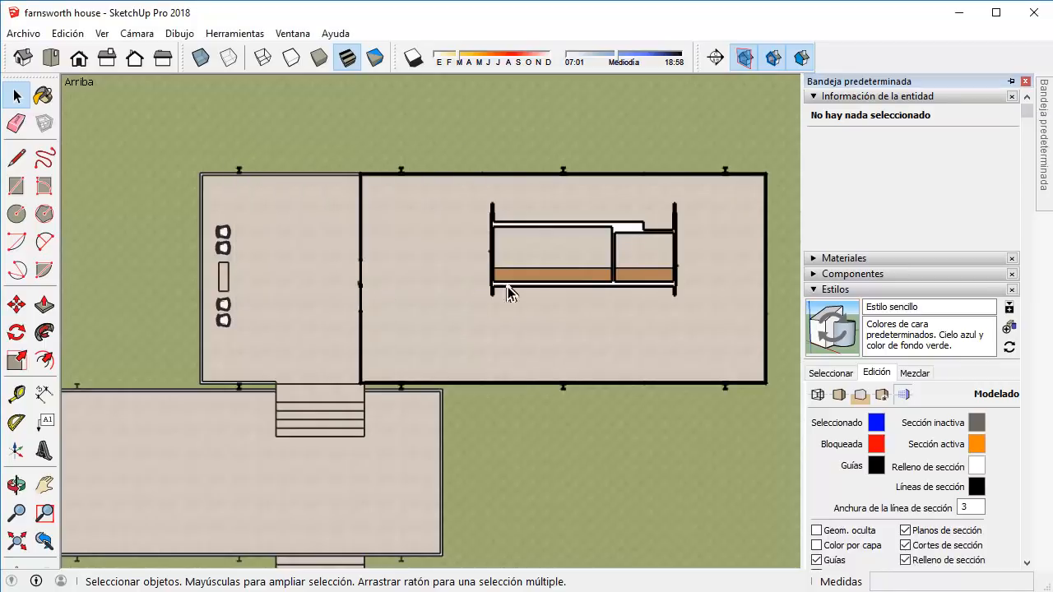
# Examine the white section fill in plan and in perspective, and select section plane A.
pyautogui.scroll(-3, 808, 292)
pyautogui.scroll(6, 698, 297)
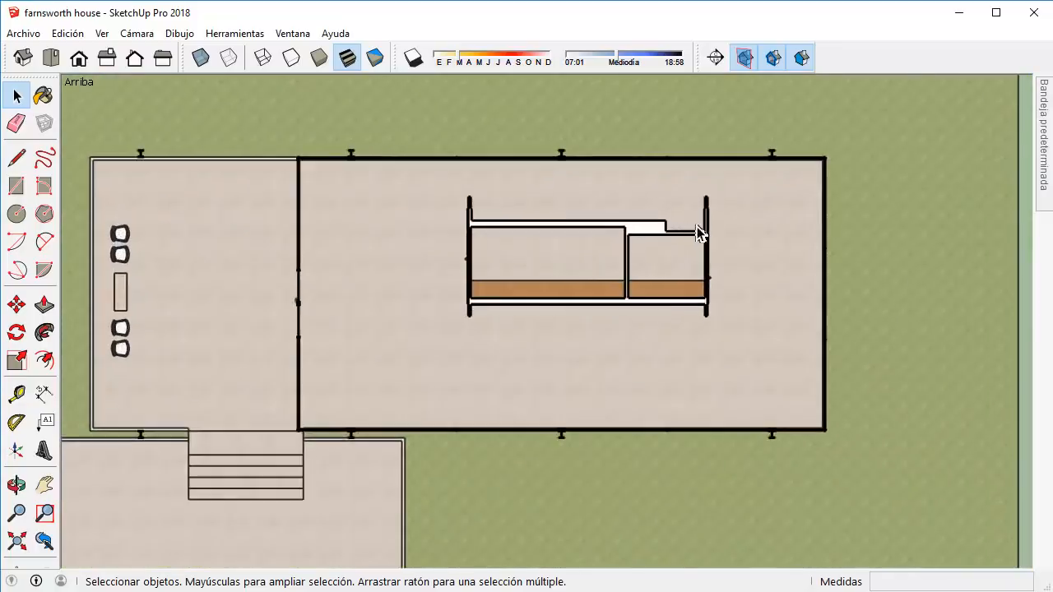
pyautogui.scroll(2, 670, 233)
pyautogui.moveTo(816, 221); pyautogui.dragTo(561, 253, button='middle')
pyautogui.scroll(-4, 561, 253)
pyautogui.scroll(-5, 593, 252)
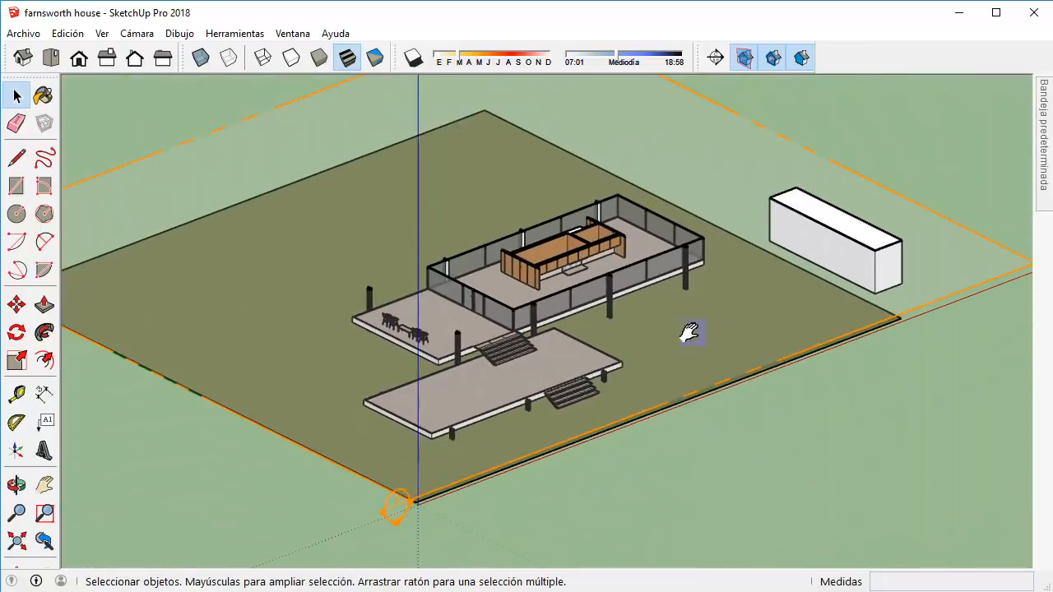
pyautogui.keyDown('shift'); pyautogui.moveTo(689, 333); pyautogui.dragTo(837, 238, button='middle'); pyautogui.keyUp('shift')
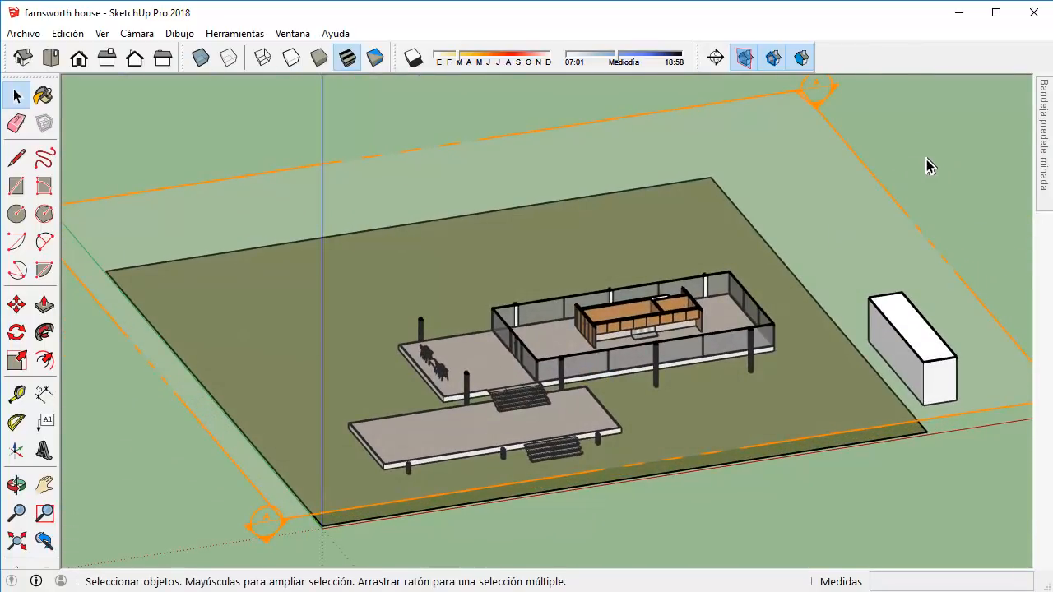
pyautogui.click(825, 119)
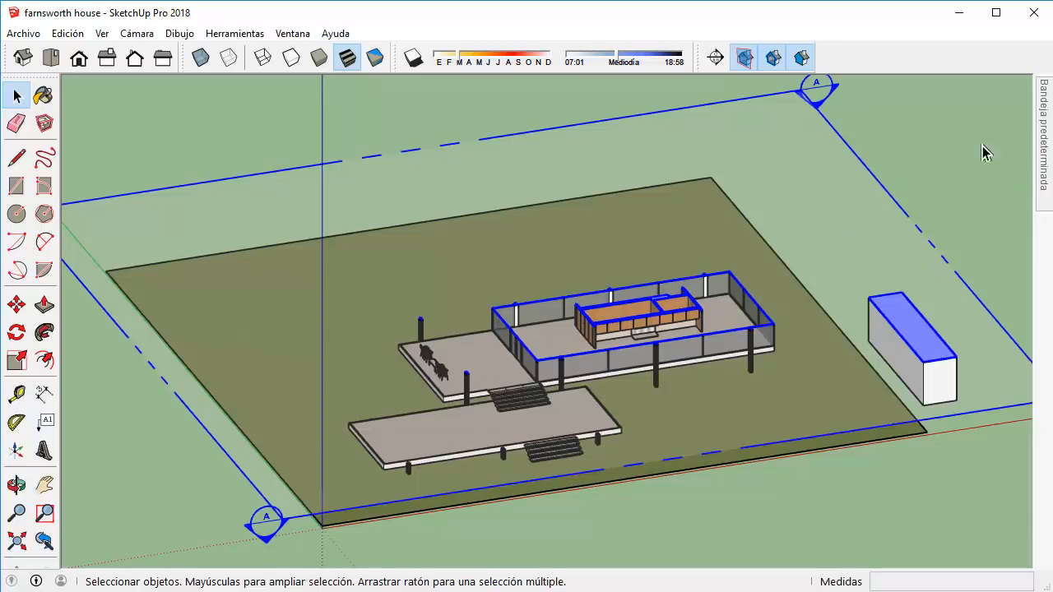
# Place a second section plane, named Sección 2 with symbol B, vertically along the house's long glazed facade.
pyautogui.click(715, 57)
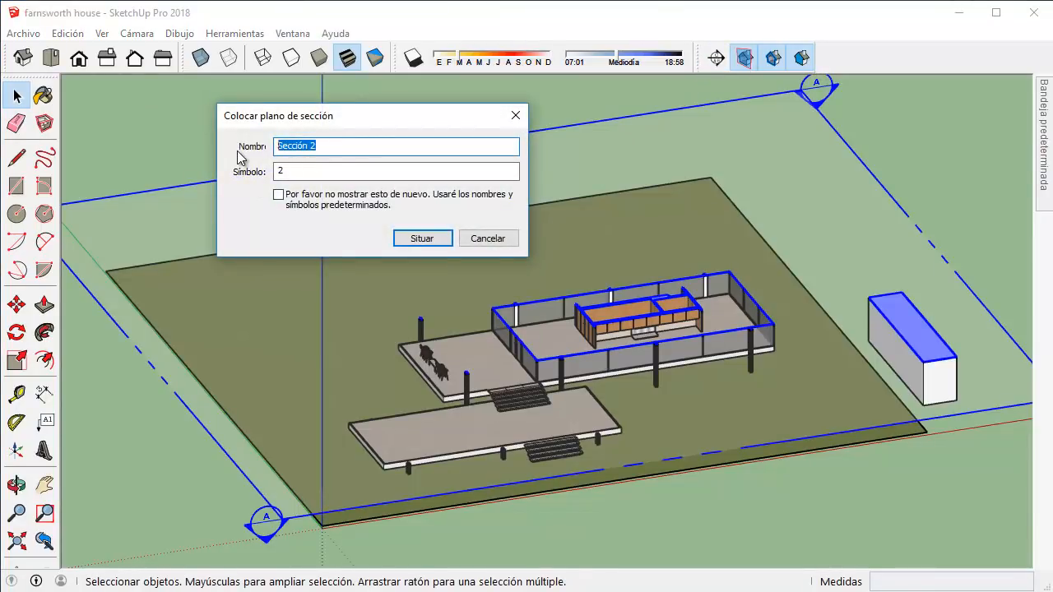
pyautogui.press('Tab')
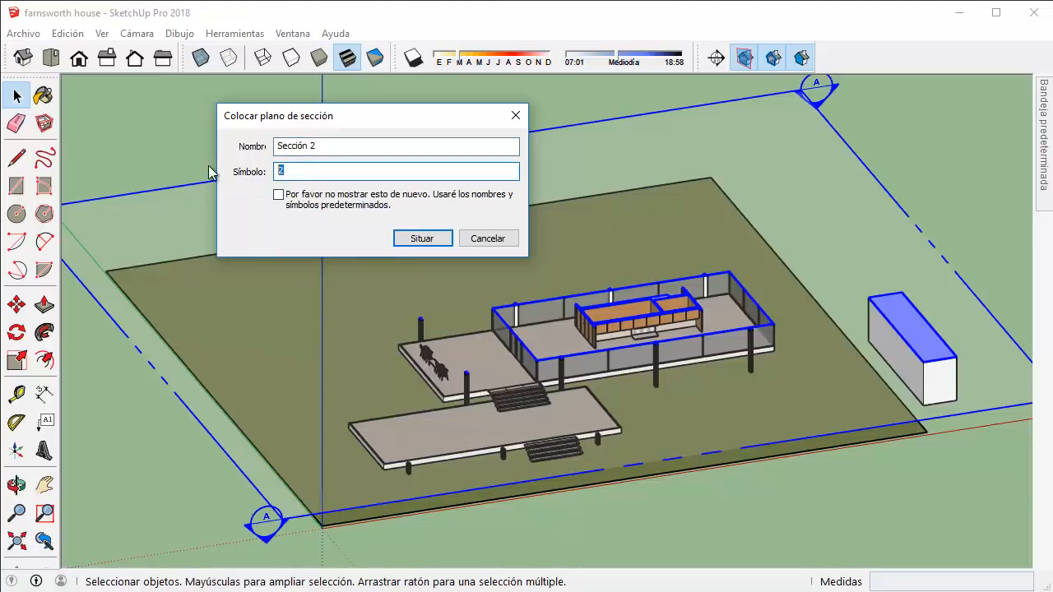
pyautogui.press('Return')
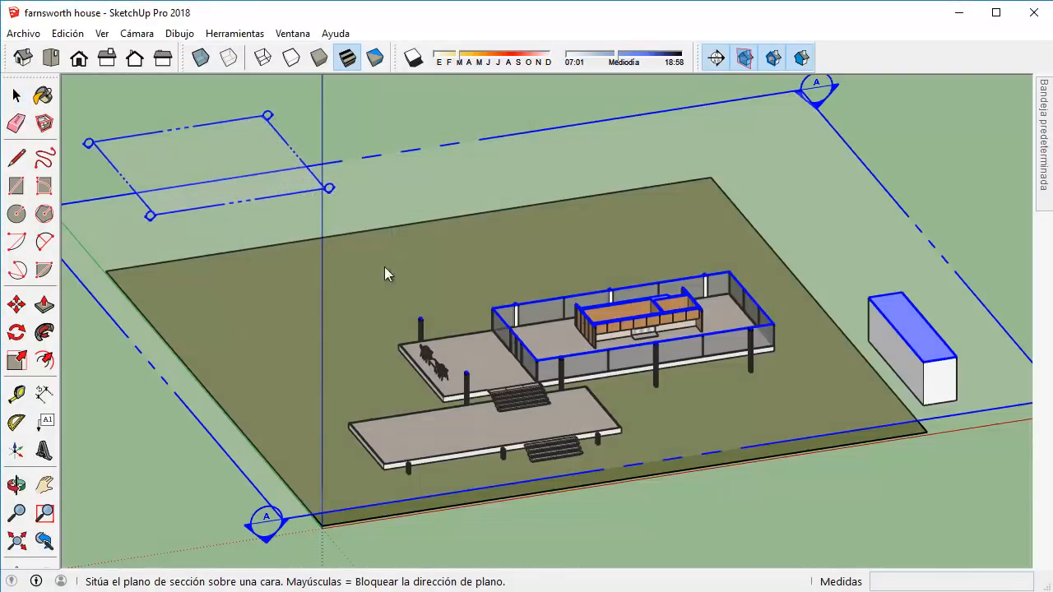
pyautogui.scroll(5, 606, 350)
pyautogui.click(628, 355)
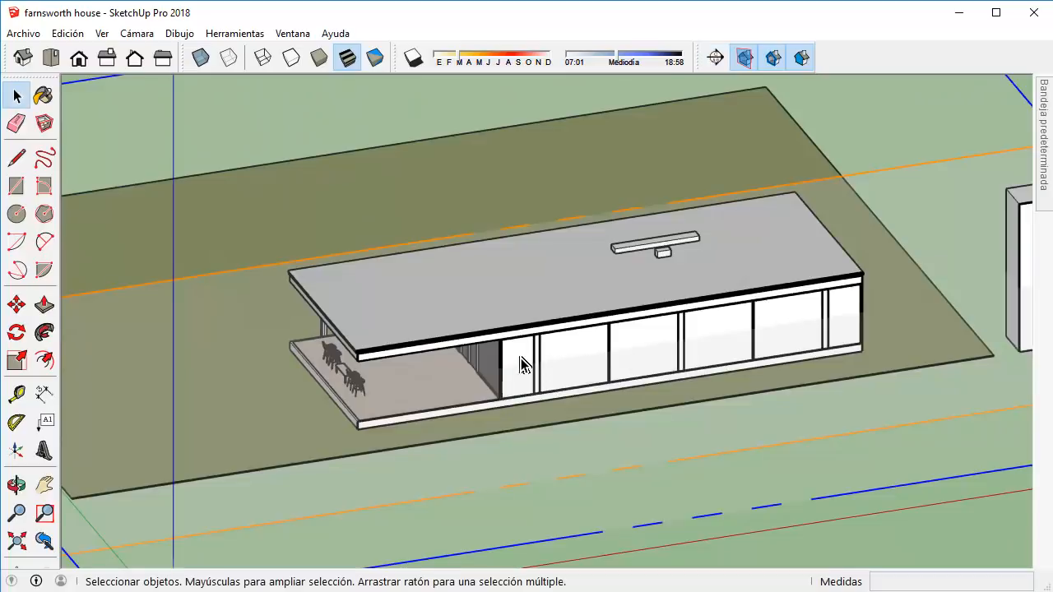
# Move section plane B about 5.14 m along the green axis into the house, and deselect it.
pyautogui.scroll(-1, 519, 359)
pyautogui.keyDown('shift'); pyautogui.moveTo(515, 360); pyautogui.dragTo(900, 342, button='middle'); pyautogui.keyUp('shift')
pyautogui.click(681, 167)
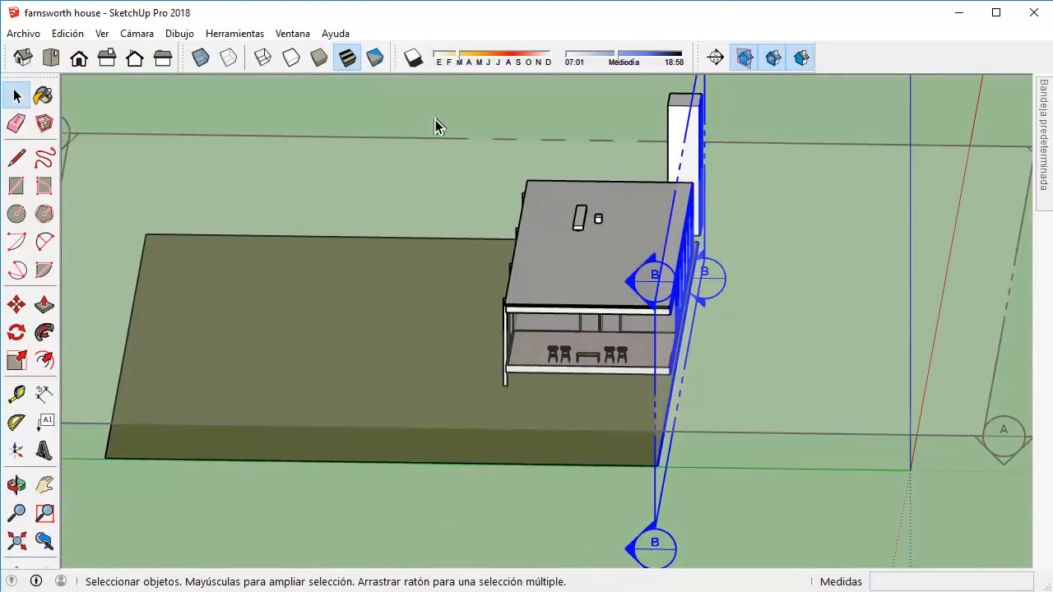
pyautogui.click(16, 304)
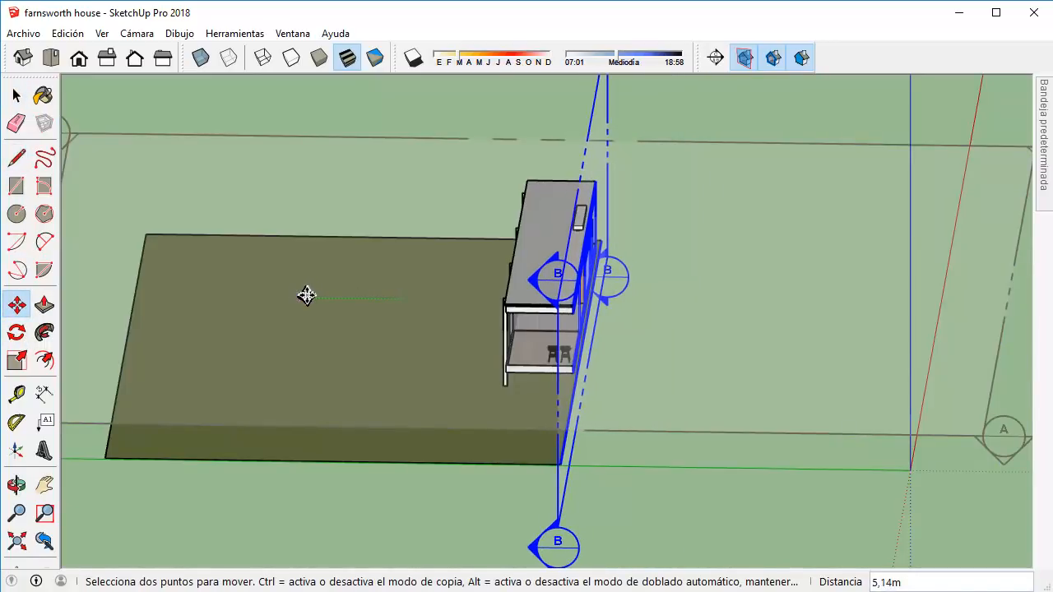
pyautogui.click(306, 294)
pyautogui.click(16, 95)
pyautogui.click(627, 315)
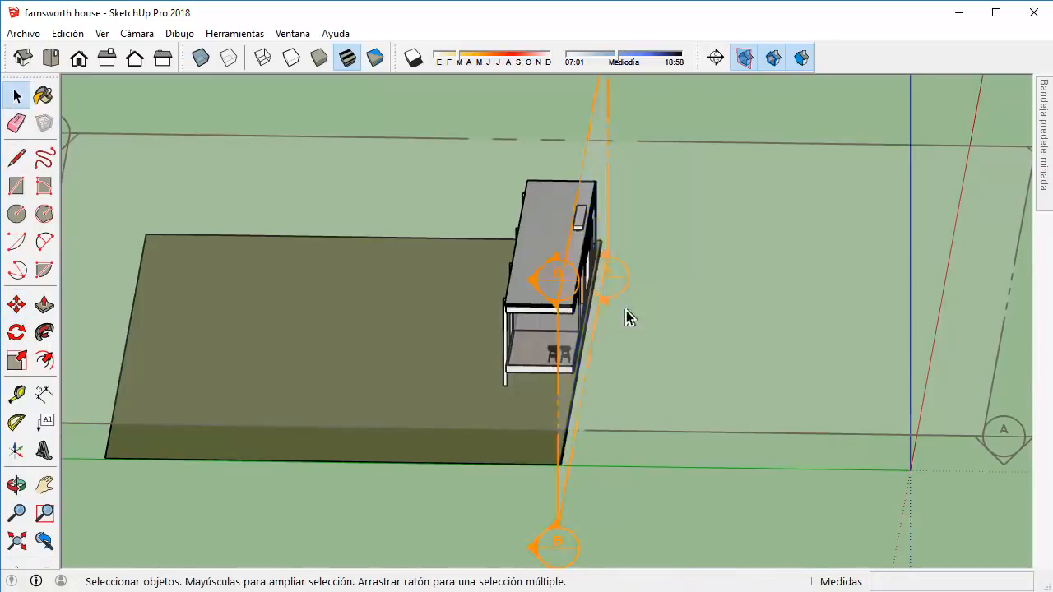
# Inspect the longitudinal section through the house's central core, and select section plane B.
pyautogui.moveTo(627, 315); pyautogui.dragTo(564, 298, button='middle')
pyautogui.scroll(4, 603, 285)
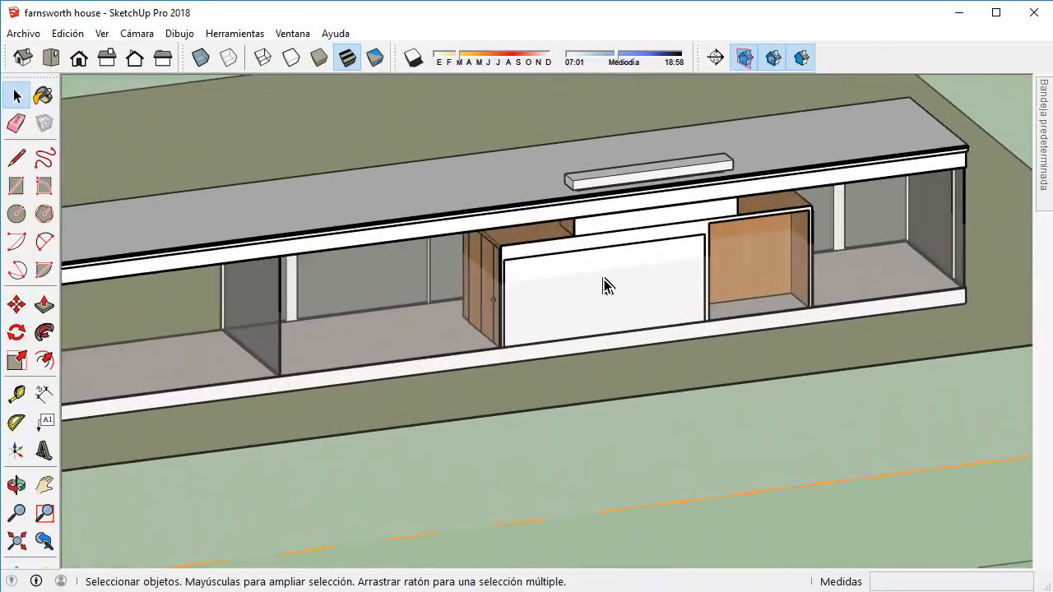
pyautogui.scroll(-2, 597, 290)
pyautogui.scroll(-3, 590, 291)
pyautogui.click(512, 134)
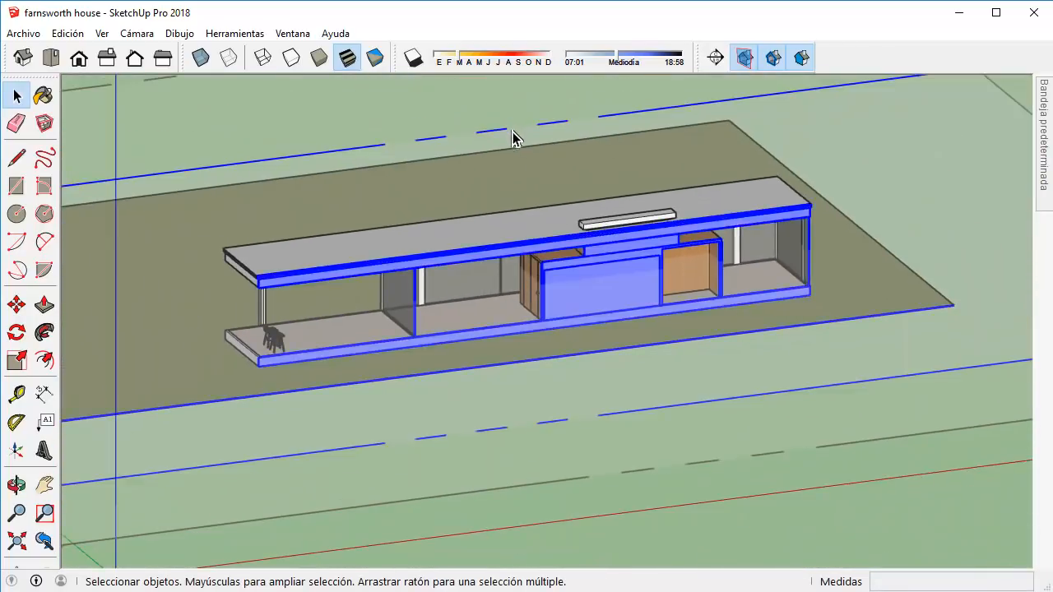
pyautogui.moveTo(513, 134); pyautogui.dragTo(699, 240, button='middle')
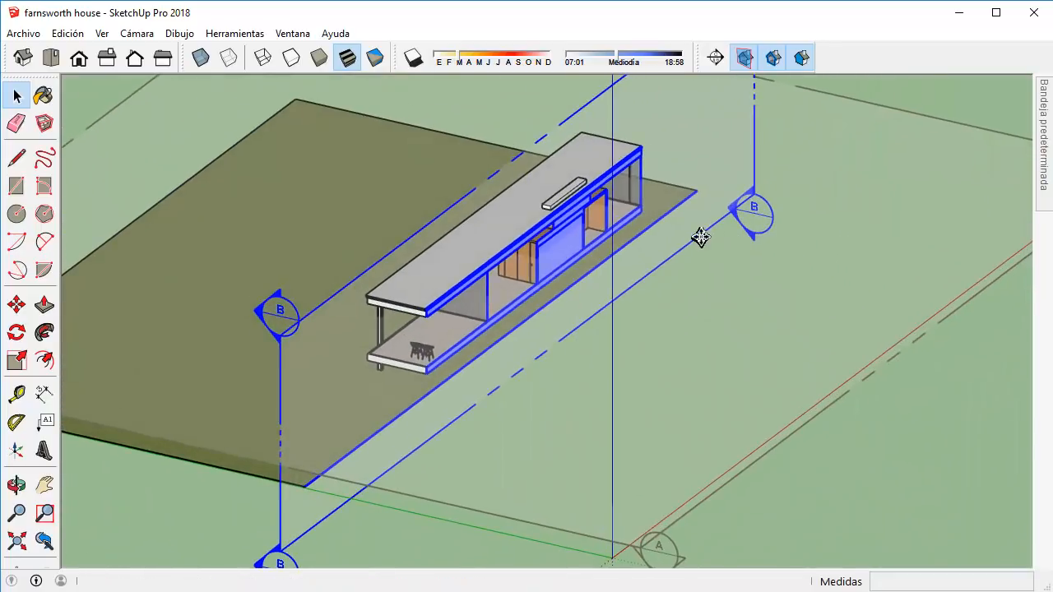
# Move section plane B about 2.09 m outward along the green axis, in front of the central core, and deselect it.
pyautogui.press('m')
pyautogui.moveTo(759, 259); pyautogui.dragTo(784, 264, button='middle')
pyautogui.click(792, 264)
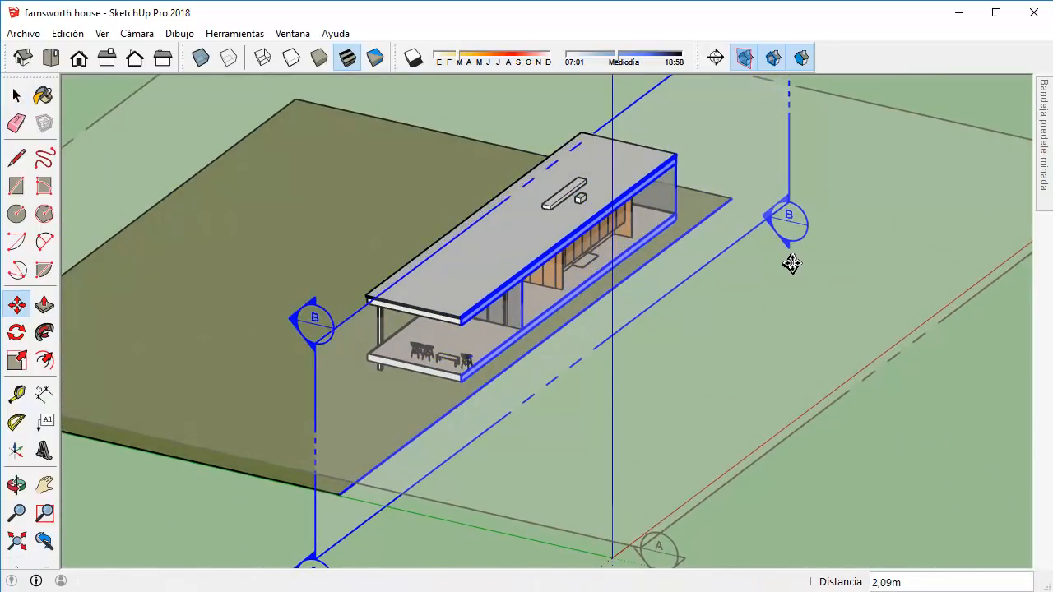
pyautogui.moveTo(591, 292); pyautogui.dragTo(116, 118, button='middle')
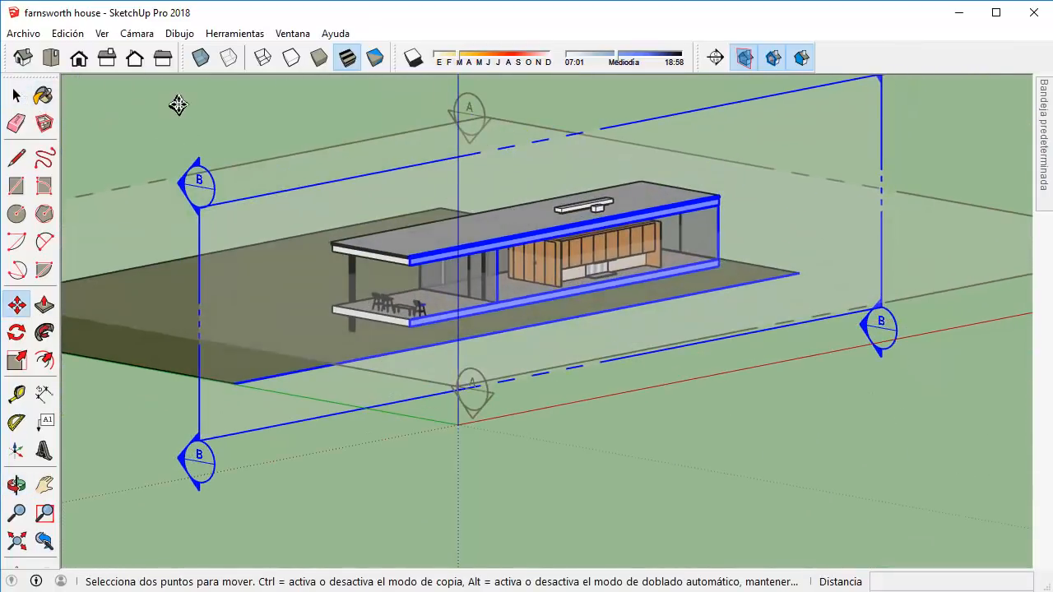
pyautogui.click(176, 105)
pyautogui.click(23, 100)
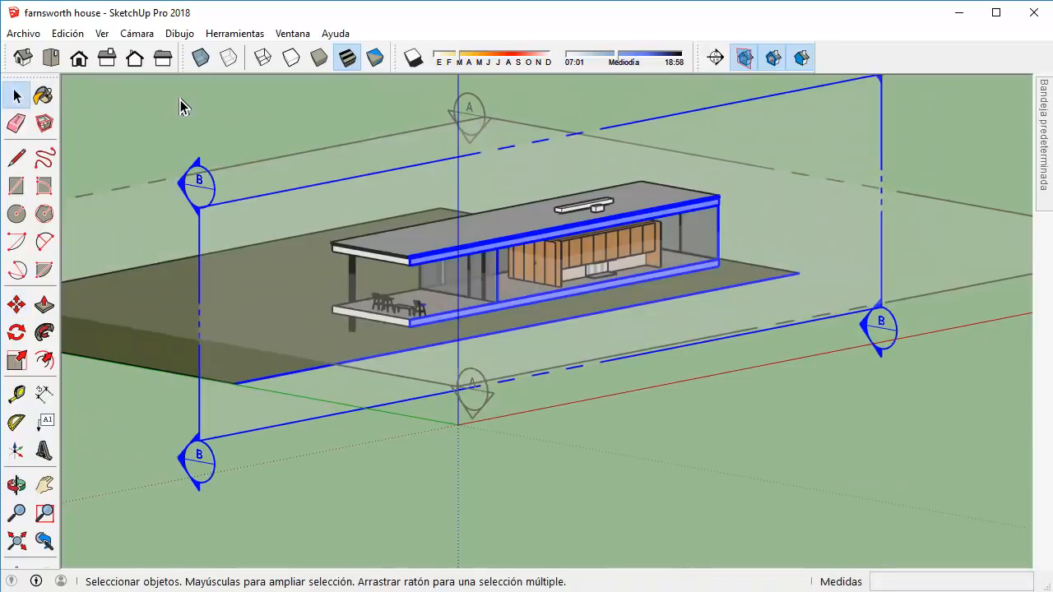
pyautogui.click(252, 130)
# Show the model in wireframe from above and window-select the entire central core of the house.
pyautogui.moveTo(574, 226); pyautogui.dragTo(216, 106, button='middle')
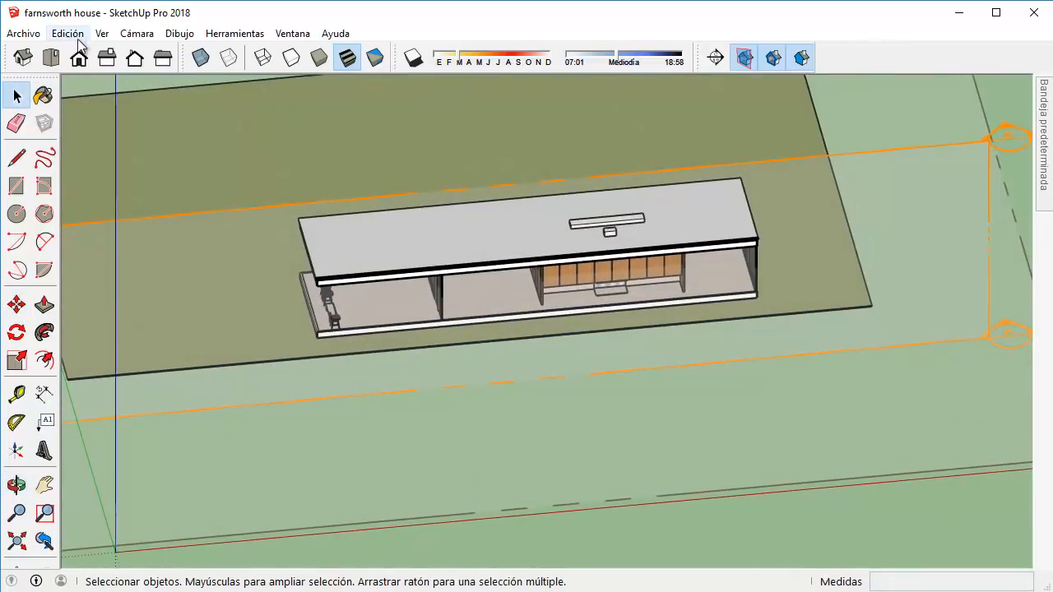
pyautogui.click(51, 57)
pyautogui.scroll(2, 622, 215)
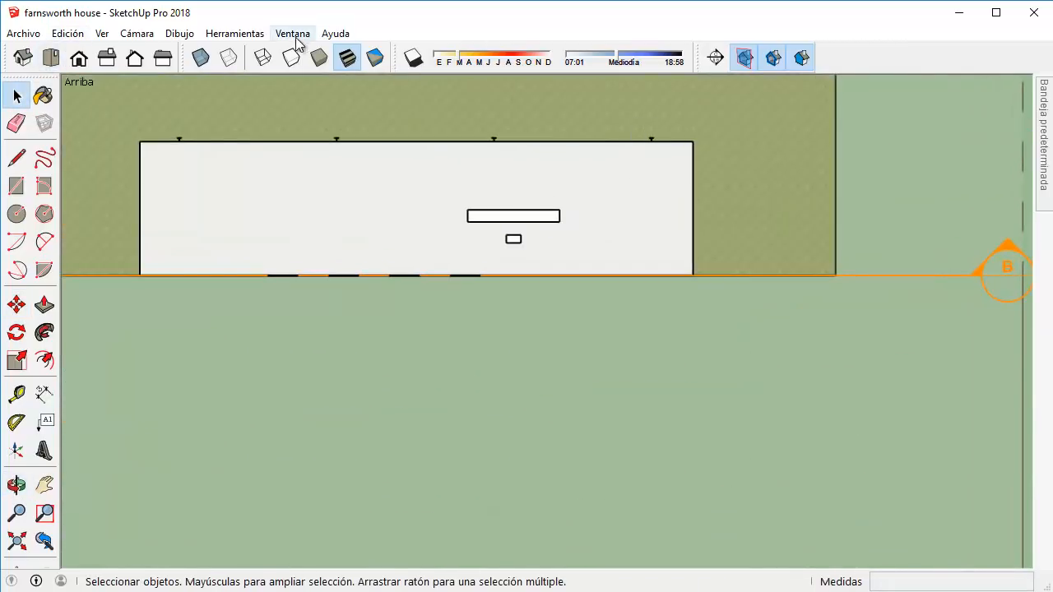
pyautogui.click(263, 58)
pyautogui.scroll(4, 536, 215)
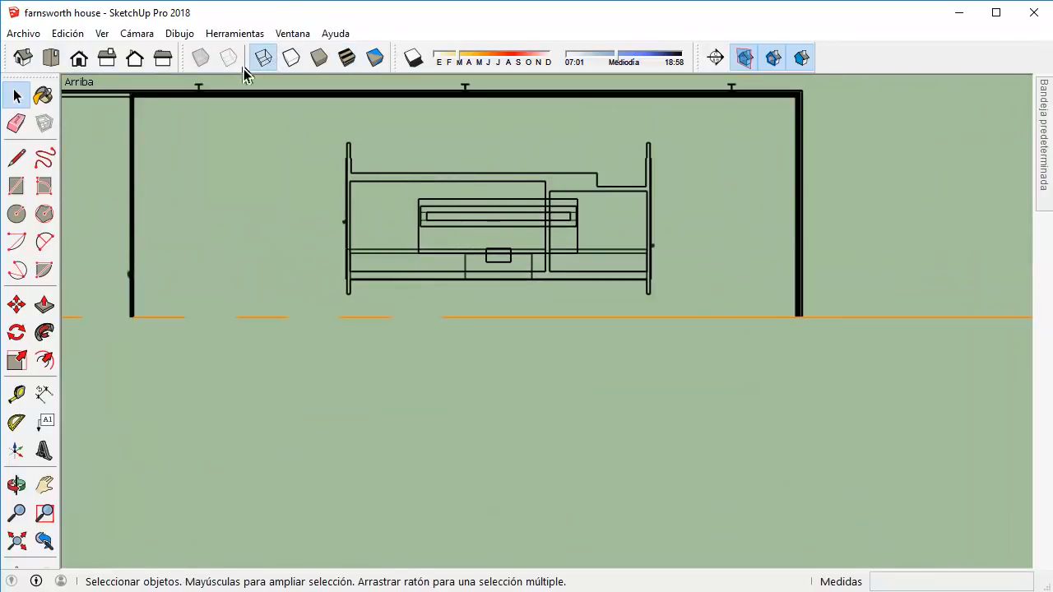
pyautogui.moveTo(306, 131); pyautogui.dragTo(704, 304)
pyautogui.moveTo(498, 308); pyautogui.dragTo(532, 152, button='middle')
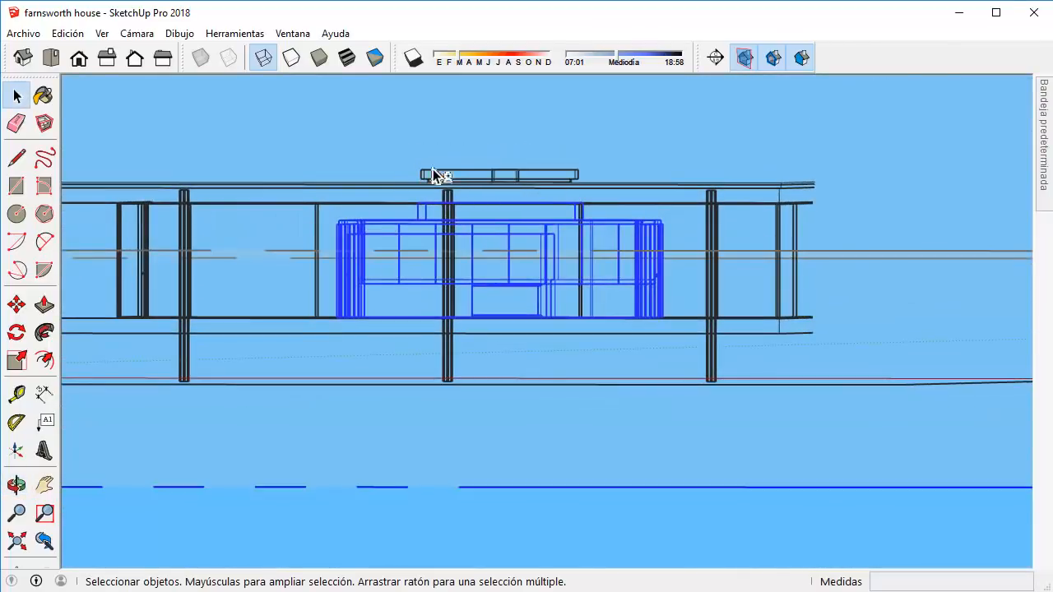
pyautogui.moveTo(436, 174); pyautogui.dragTo(544, 275, button='middle')
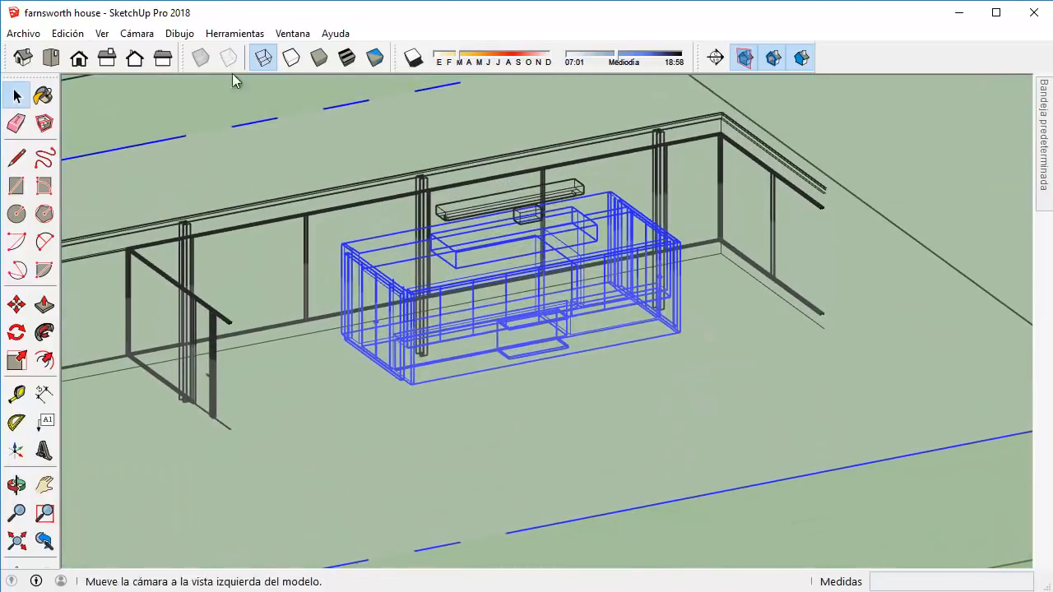
# Restore the textured display and create a component from the selected core, replacing the selection with it.
pyautogui.click(346, 58)
pyautogui.moveTo(500, 191); pyautogui.dragTo(617, 247, button='middle')
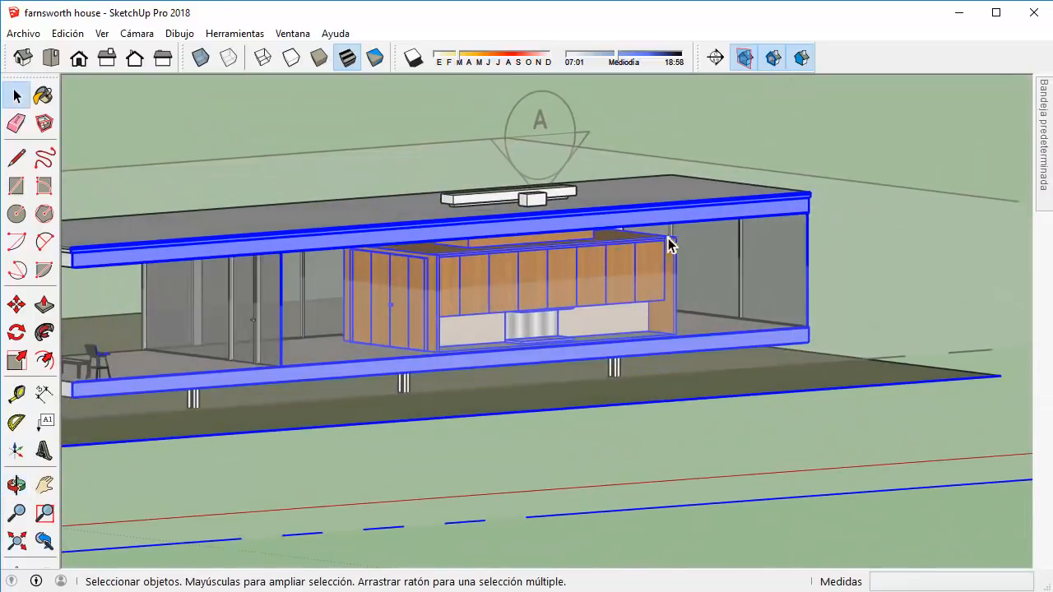
pyautogui.rightClick(610, 257)
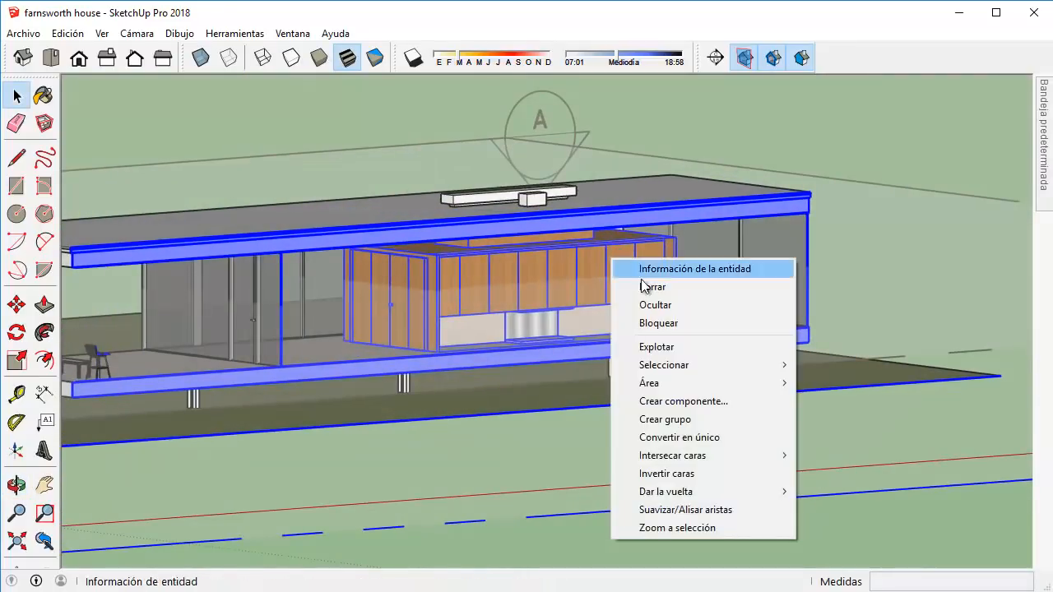
pyautogui.click(683, 401)
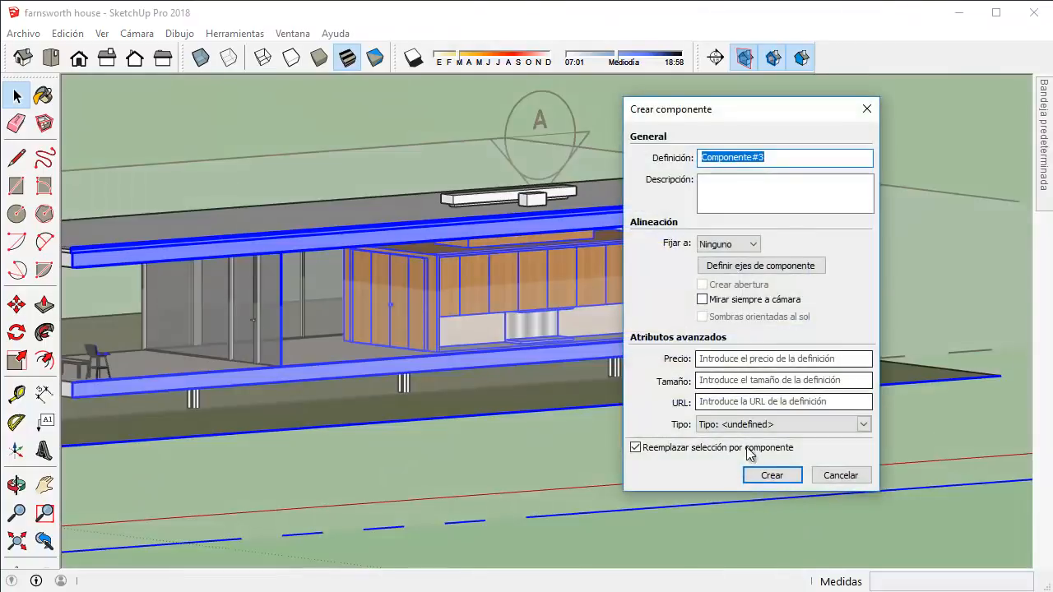
pyautogui.click(768, 474)
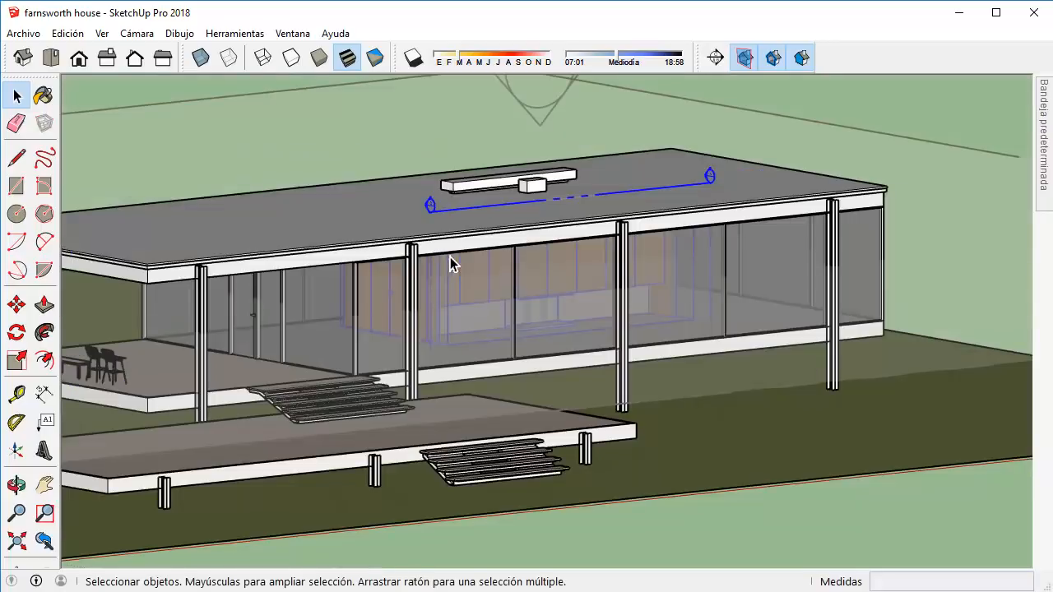
# Select the core component by its section plane frame and display the model in wireframe.
pyautogui.click(398, 141)
pyautogui.click(702, 177)
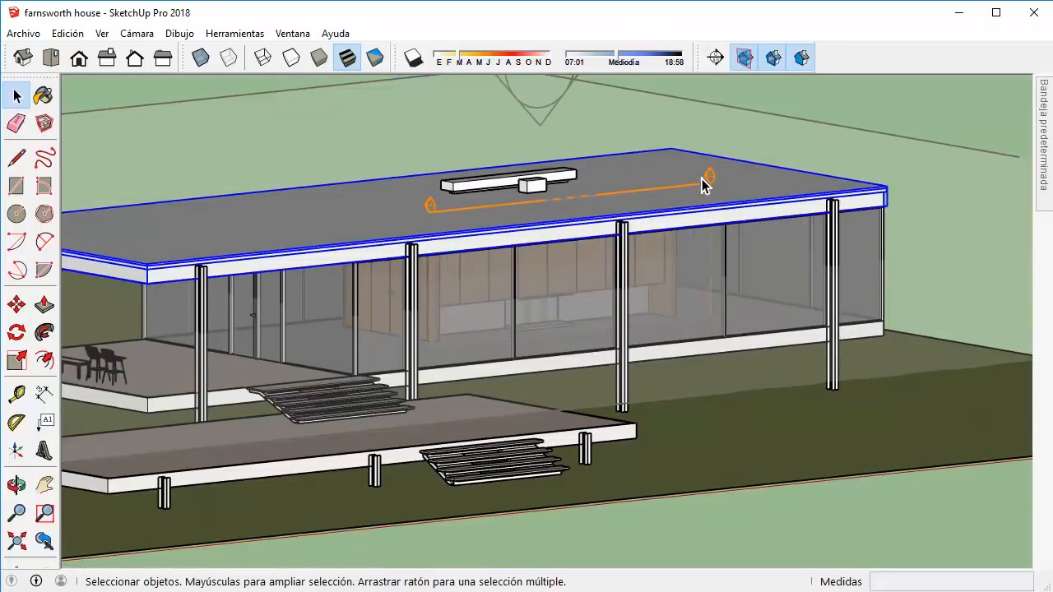
pyautogui.click(680, 188)
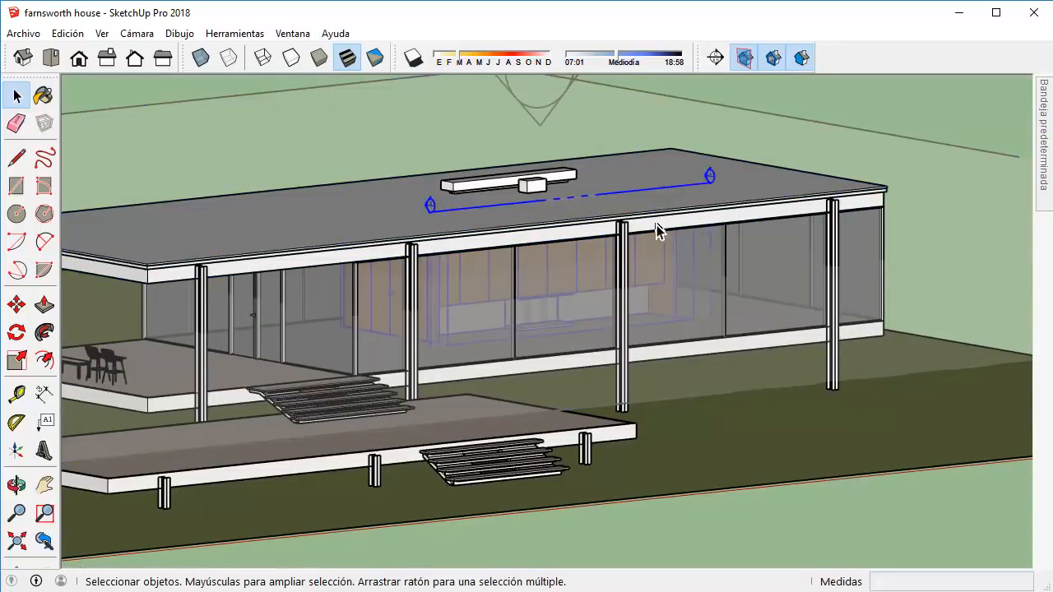
pyautogui.moveTo(658, 231); pyautogui.dragTo(650, 306, button='middle')
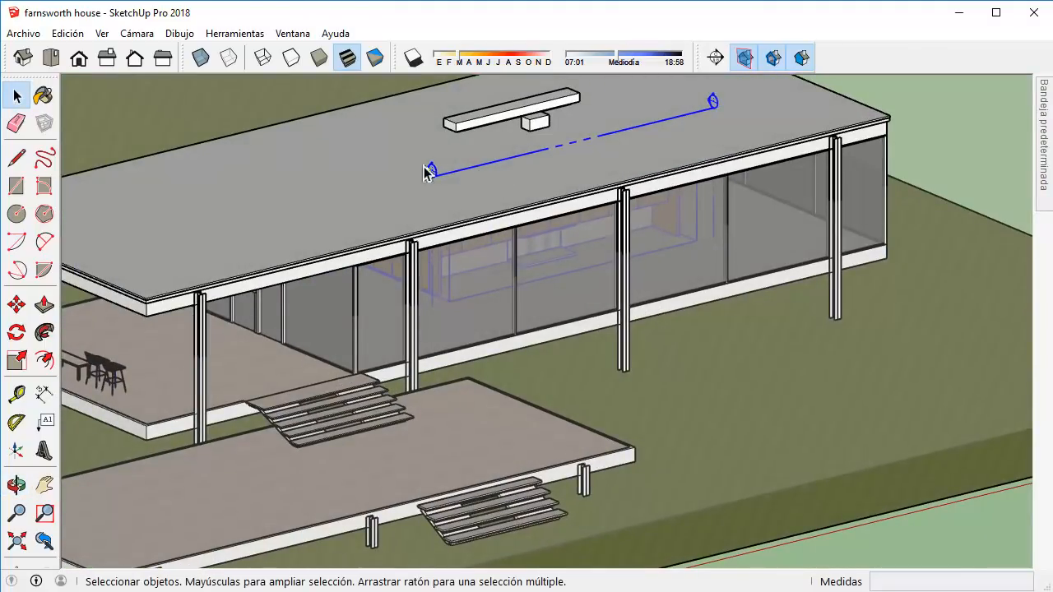
pyautogui.click(263, 59)
pyautogui.moveTo(565, 172); pyautogui.dragTo(704, 221, button='middle')
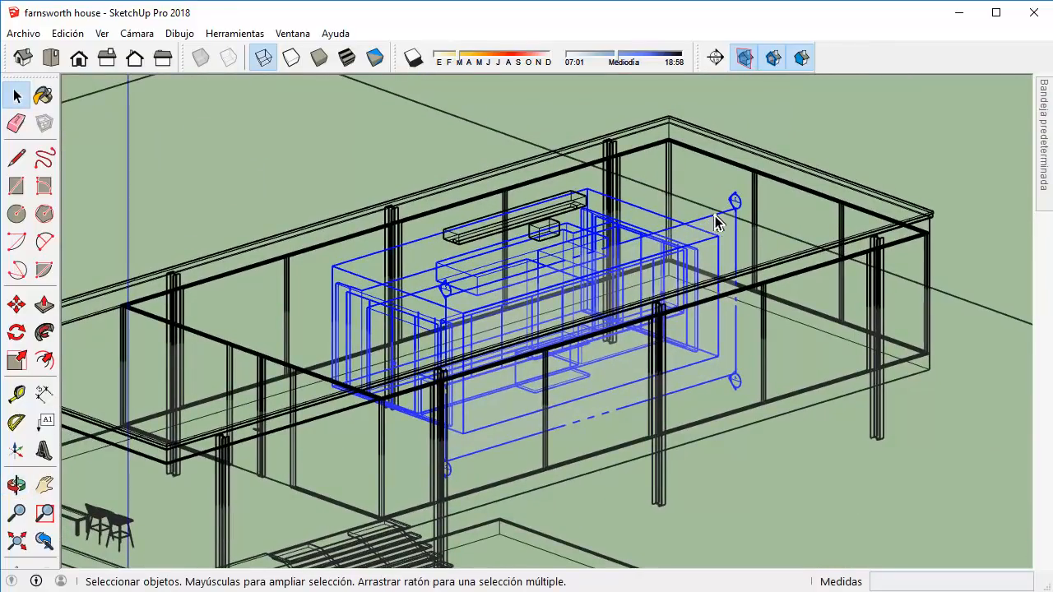
# Collapse the styles settings, expand the model outline (Esquema), and select section plane Sección 2 : B inside the core component.
pyautogui.moveTo(1045, 140)
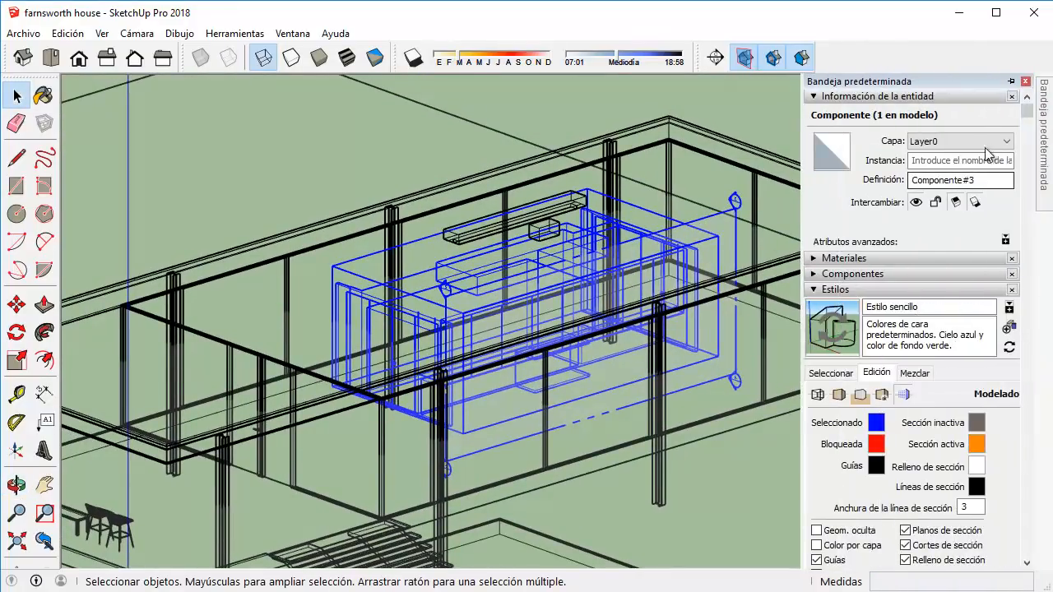
pyautogui.click(854, 291)
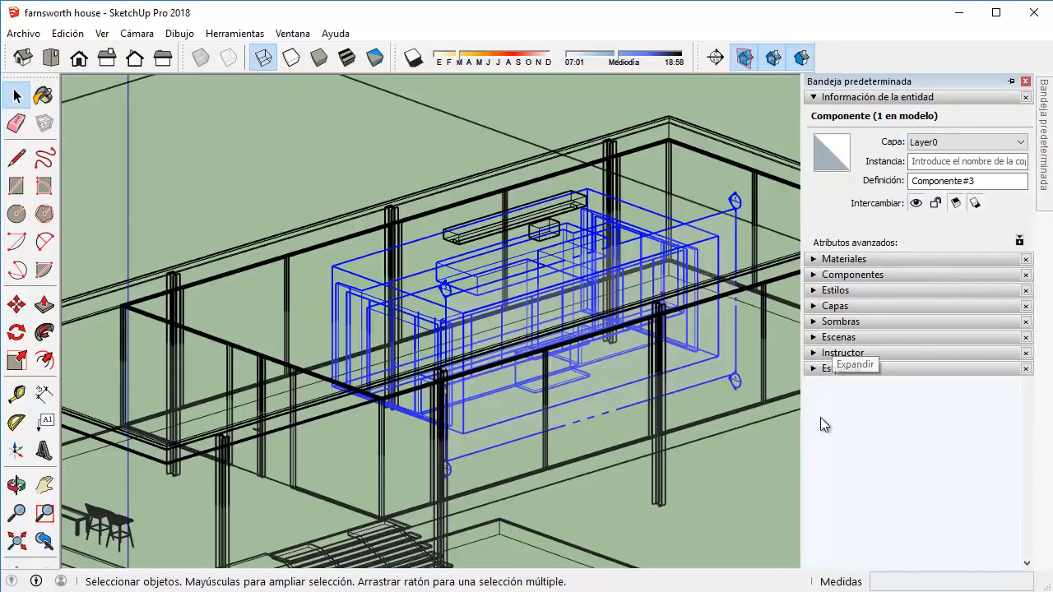
pyautogui.click(850, 368)
pyautogui.scroll(-5, 855, 368)
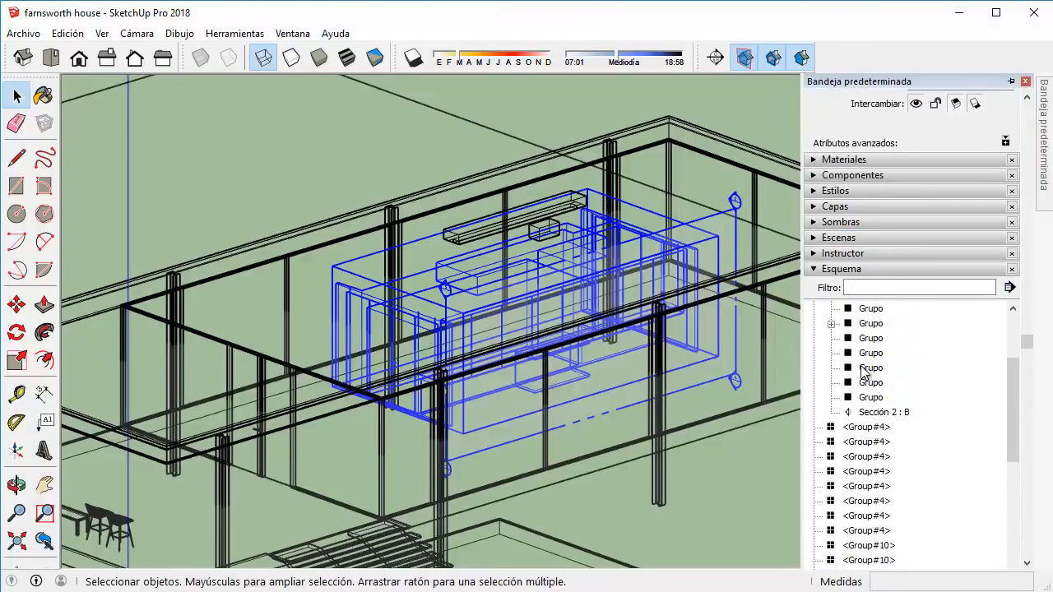
pyautogui.scroll(3, 862, 370)
pyautogui.click(885, 457)
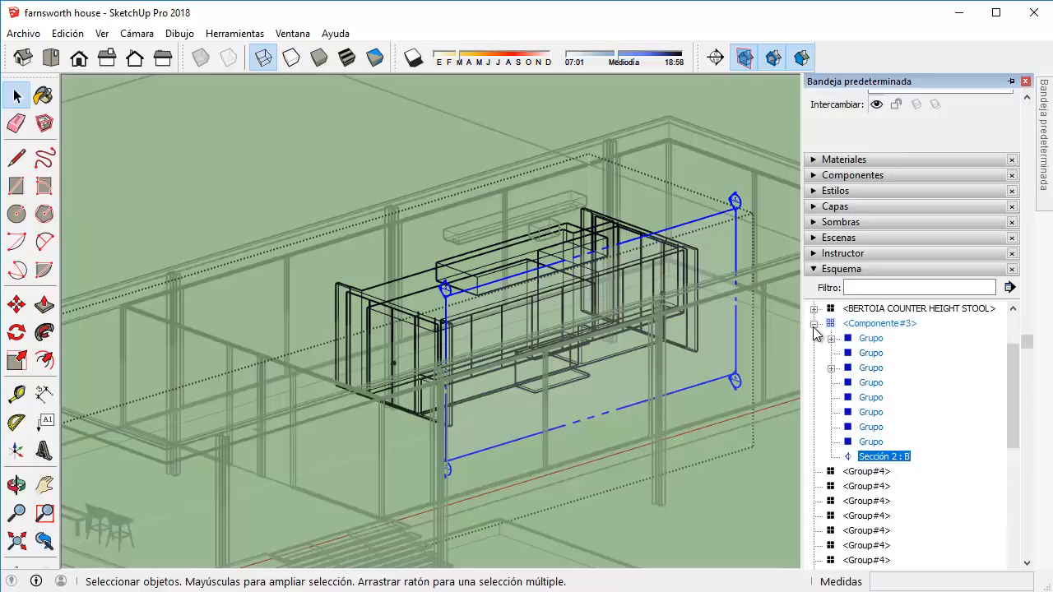
# Deactivate section plane Sección 2 : B inside the core component, and try to relocate one of its groups in the outline.
pyautogui.click(872, 311)
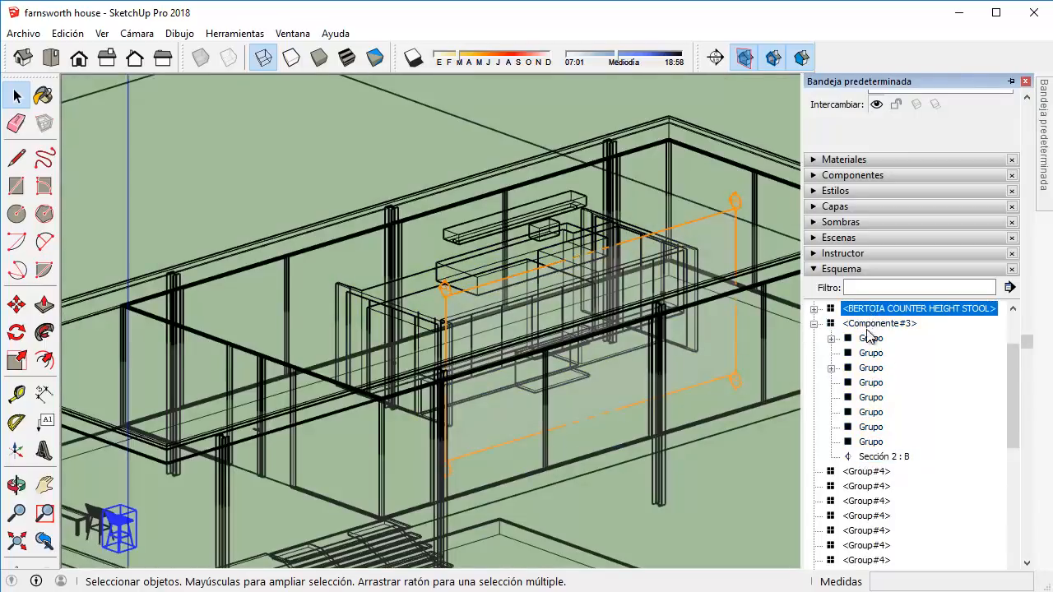
pyautogui.click(880, 468)
pyautogui.click(896, 460)
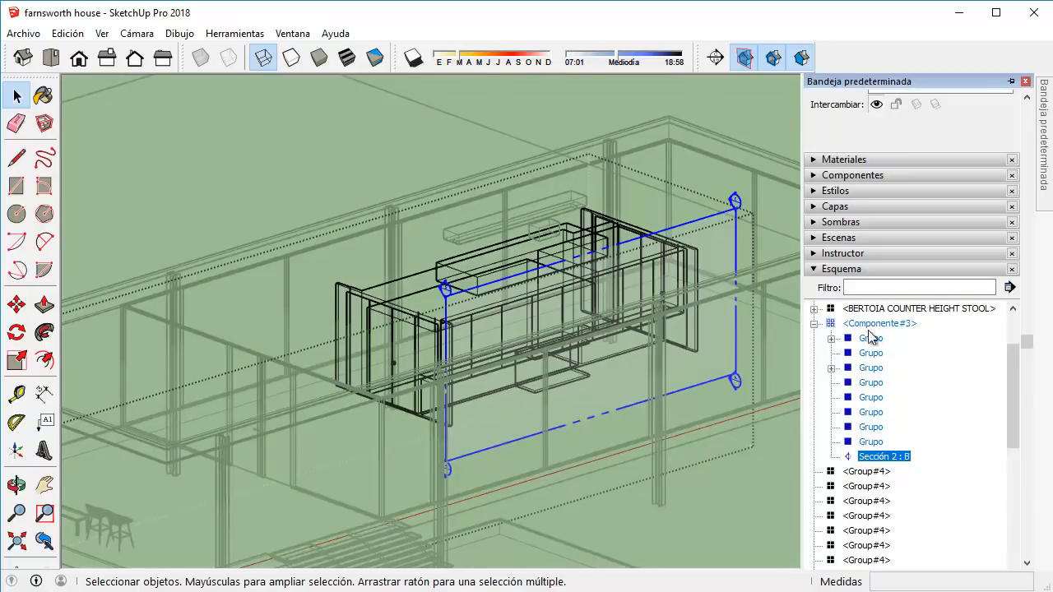
pyautogui.doubleClick(874, 456)
pyautogui.scroll(-1, 851, 440)
pyautogui.click(873, 501)
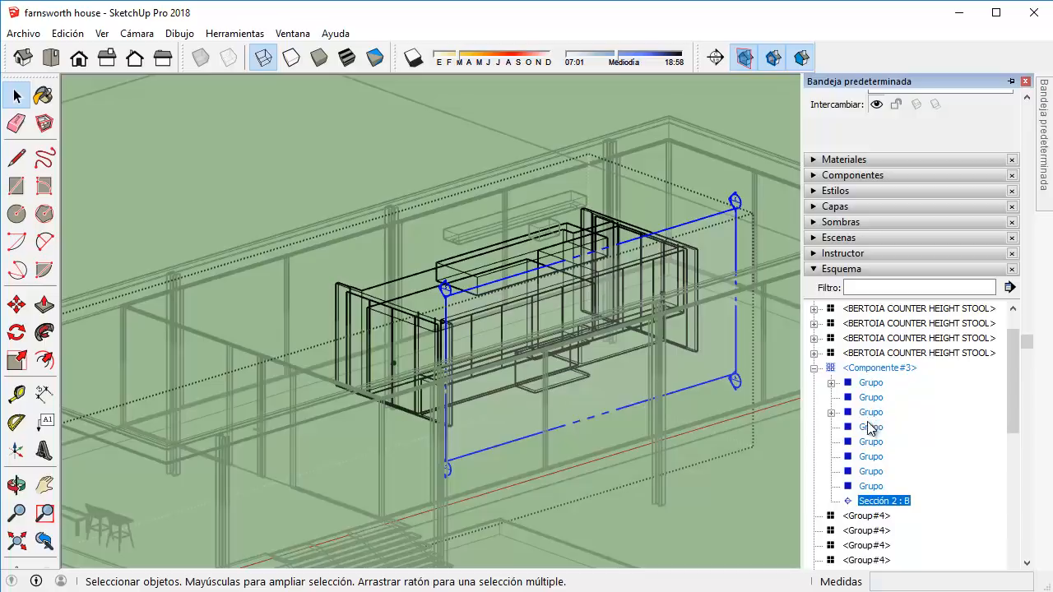
pyautogui.moveTo(871, 428); pyautogui.dragTo(878, 362)
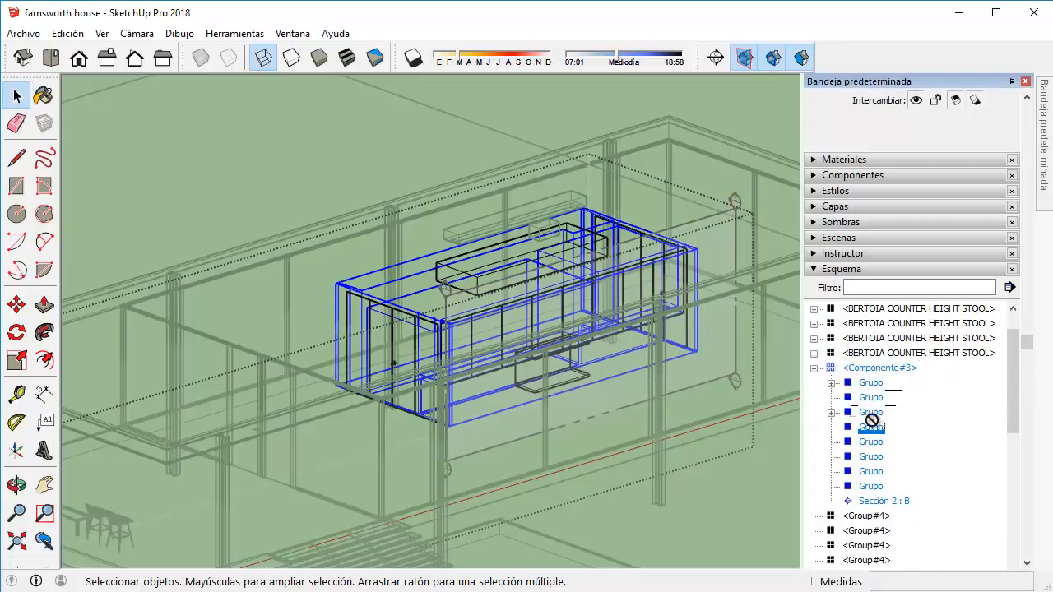
# Open the core component for editing, delete section plane B inside it, and leave the component.
pyautogui.click(856, 367)
pyautogui.rightClick(865, 369)
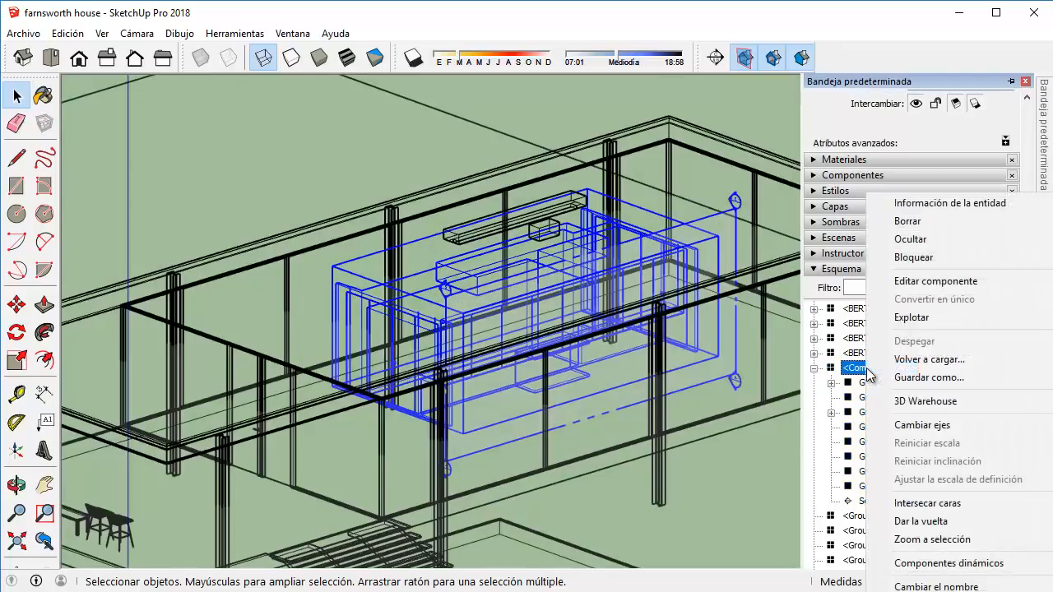
pyautogui.click(947, 285)
pyautogui.click(707, 222)
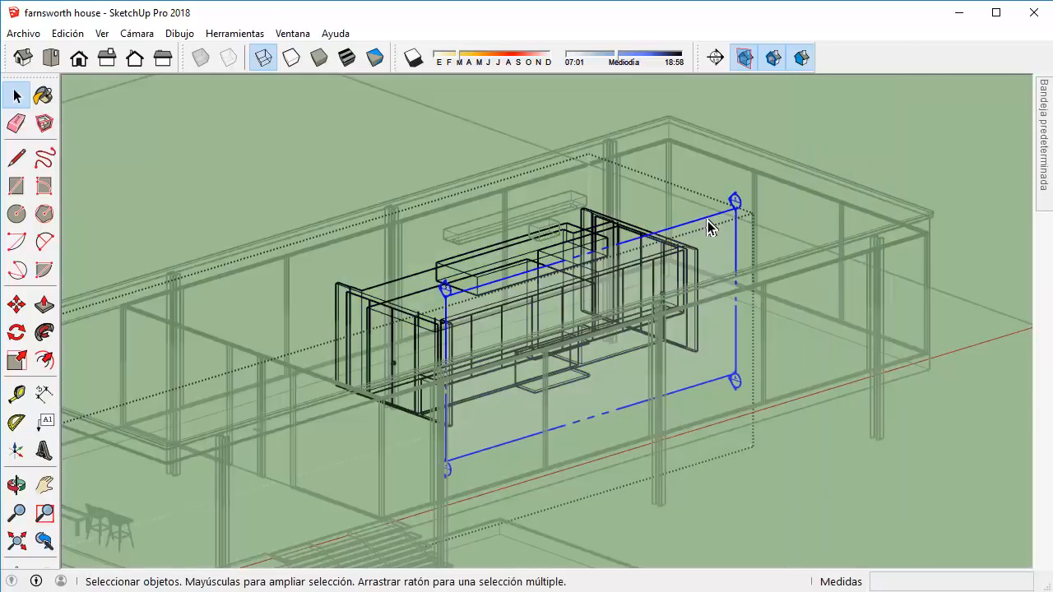
pyautogui.press('Delete')
pyautogui.click(835, 143)
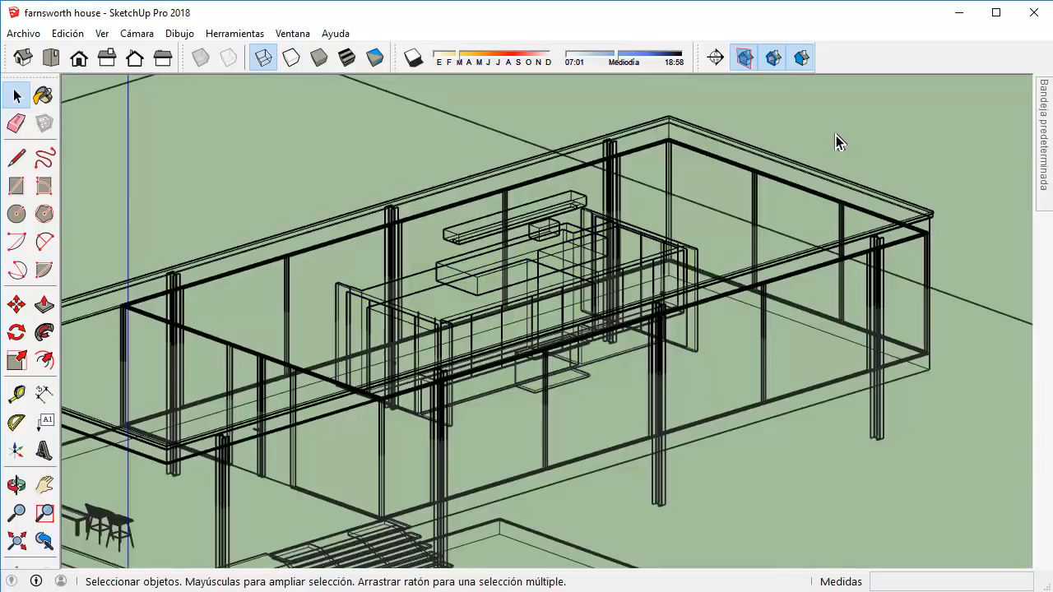
# Activate horizontal section plane A so that it cuts the house.
pyautogui.scroll(-5, 720, 291)
pyautogui.scroll(-4, 766, 396)
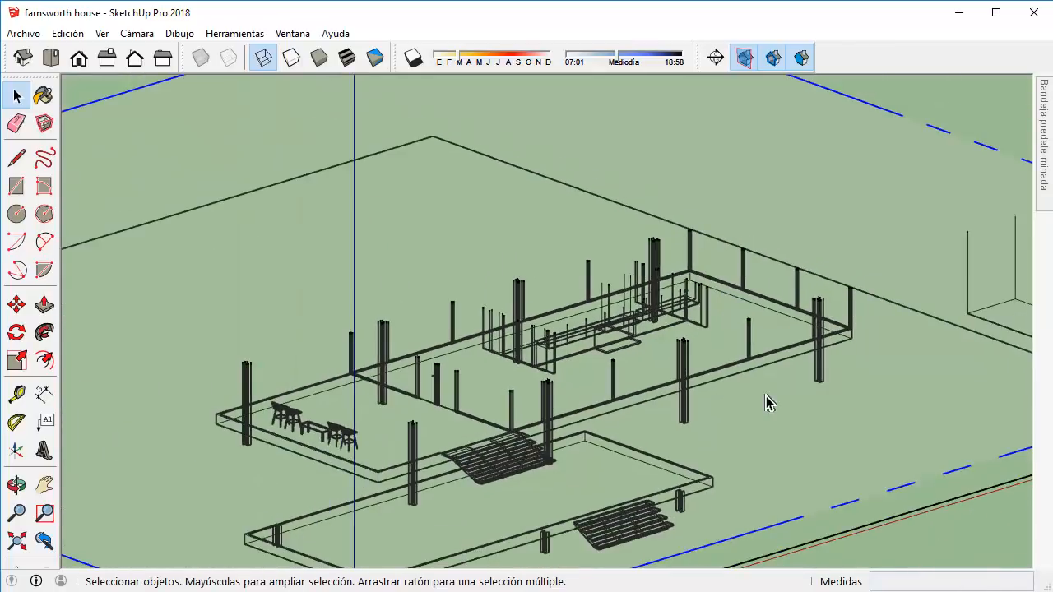
pyautogui.scroll(-3, 836, 357)
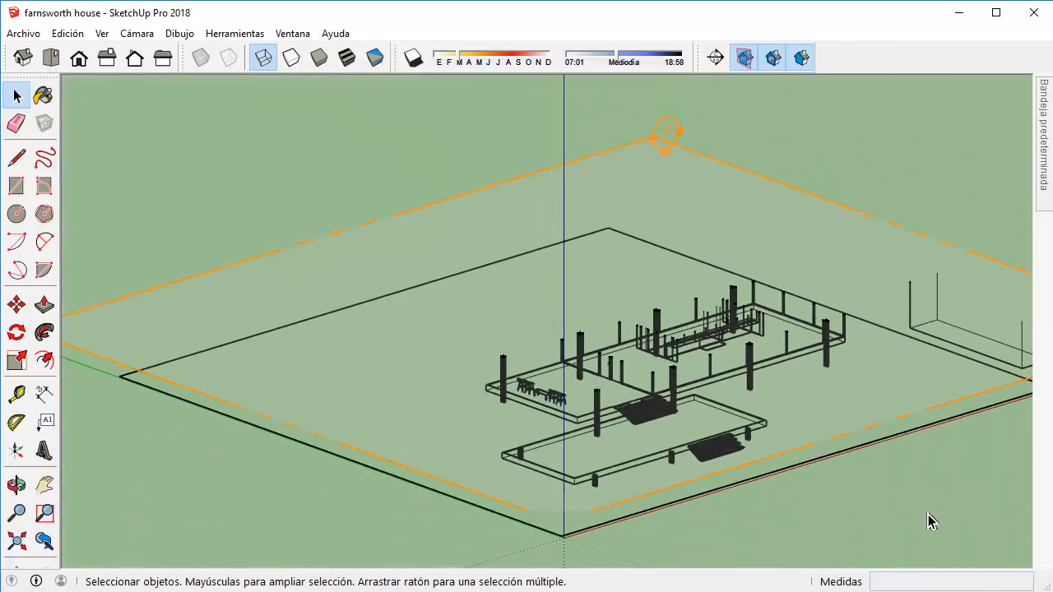
# Restore the textured display and turn off section cuts while keeping the section planes visible.
pyautogui.click(744, 57)
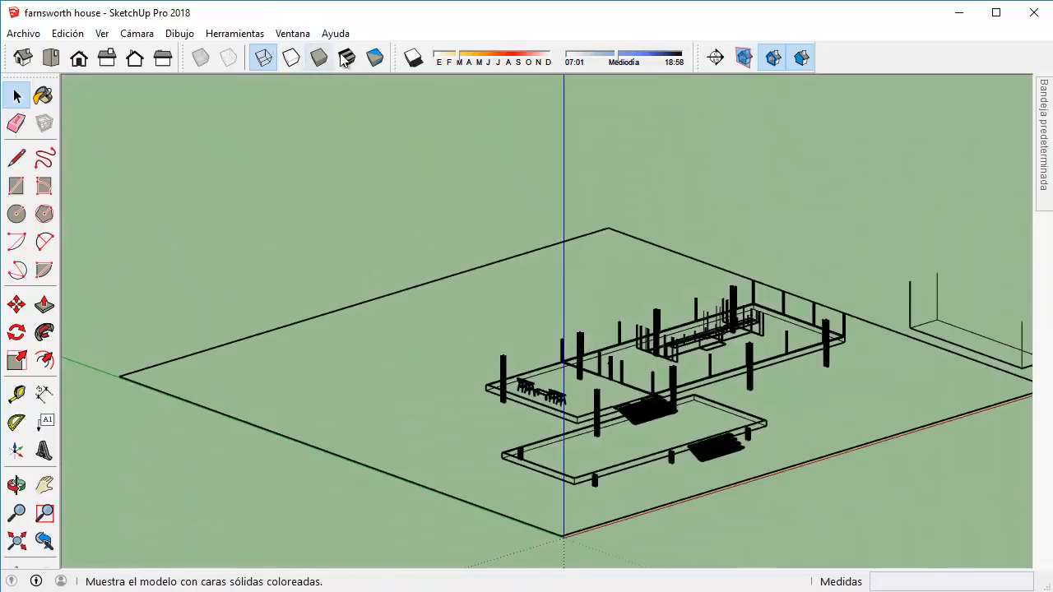
pyautogui.keyDown('shift'); pyautogui.moveTo(694, 243); pyautogui.dragTo(564, 242, button='middle'); pyautogui.keyUp('shift')
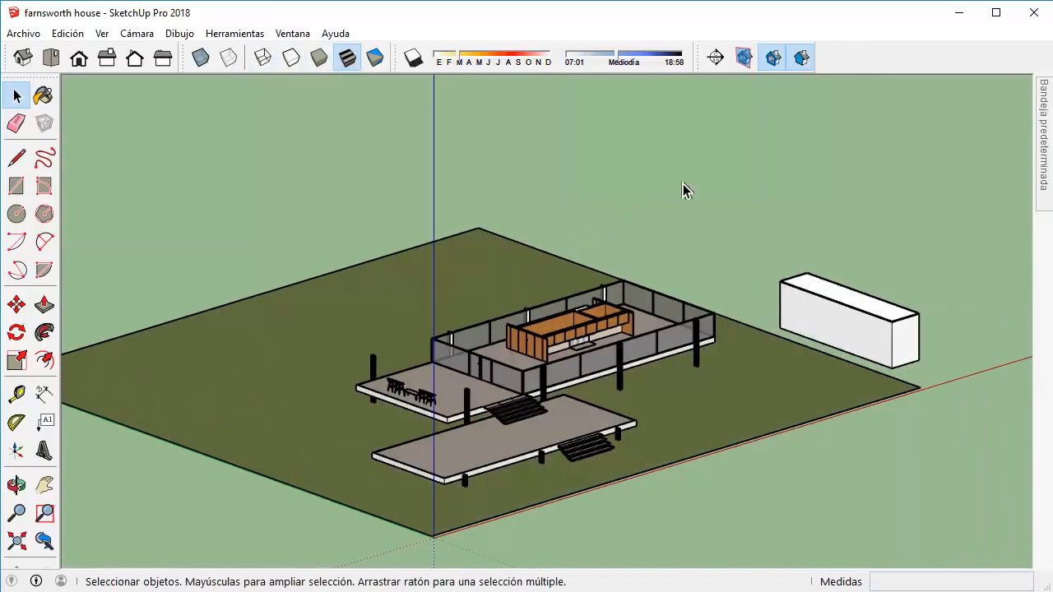
pyautogui.click(750, 62)
pyautogui.scroll(2, 674, 254)
pyautogui.click(773, 62)
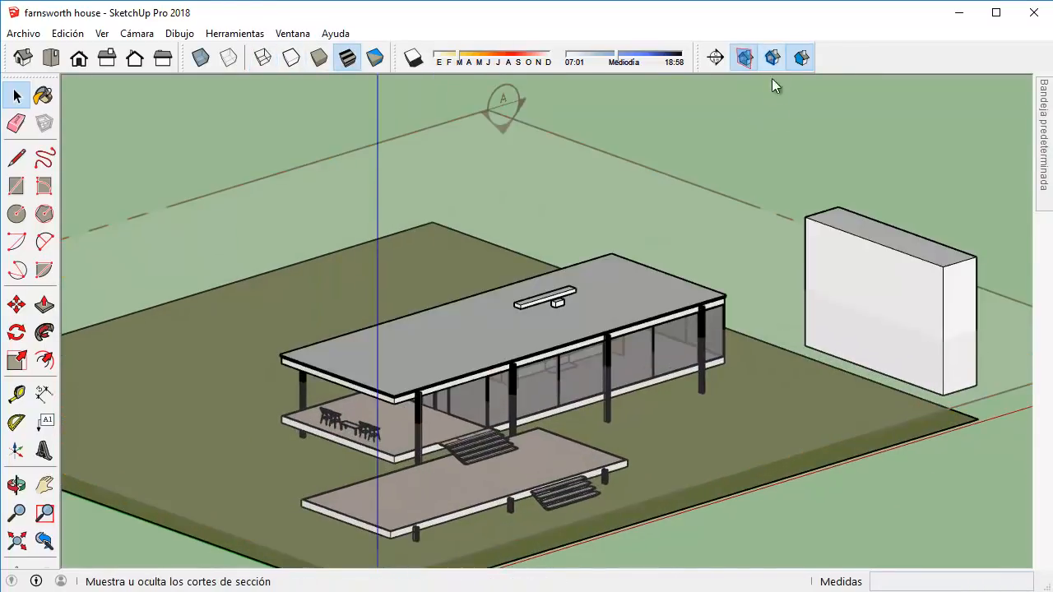
pyautogui.scroll(-1, 785, 167)
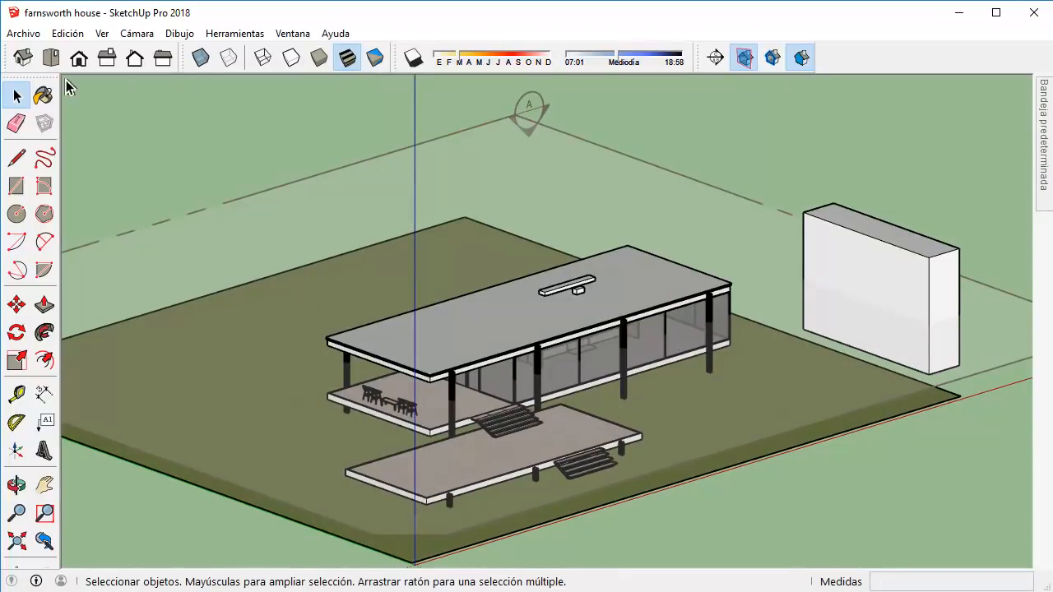
# Place a vertical section plane named Sección 2 with symbol B on the house's long glass facade.
pyautogui.click(715, 58)
pyautogui.click(584, 353)
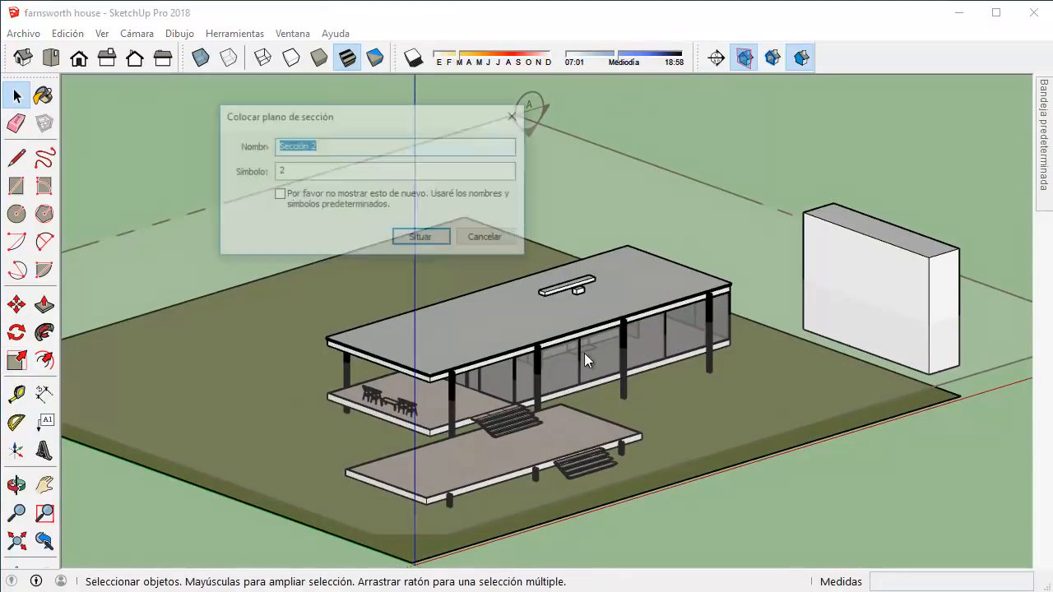
pyautogui.press('Tab')
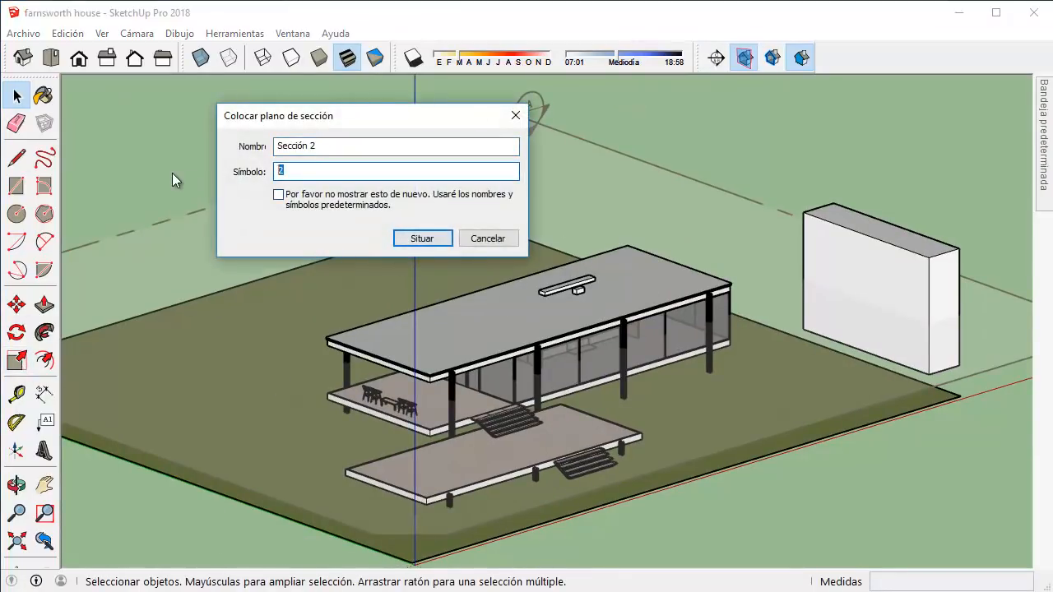
pyautogui.write('B')
pyautogui.press('Return')
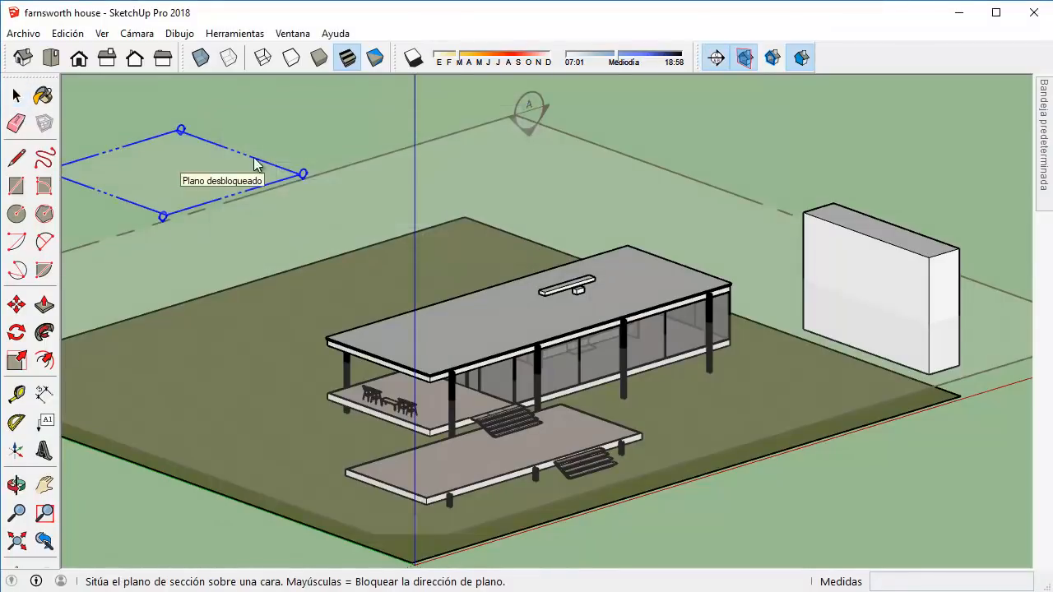
pyautogui.scroll(4, 562, 353)
pyautogui.click(562, 354)
pyautogui.scroll(-3, 562, 360)
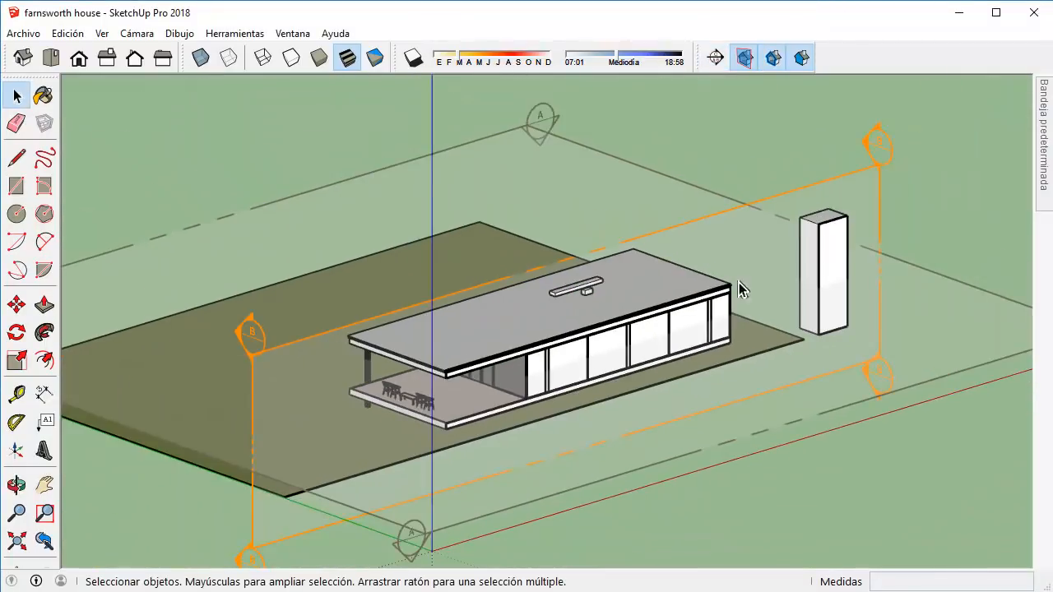
# Move section plane B about 2.27 m into the house so that it cuts in front of the core.
pyautogui.click(644, 236)
pyautogui.press('m')
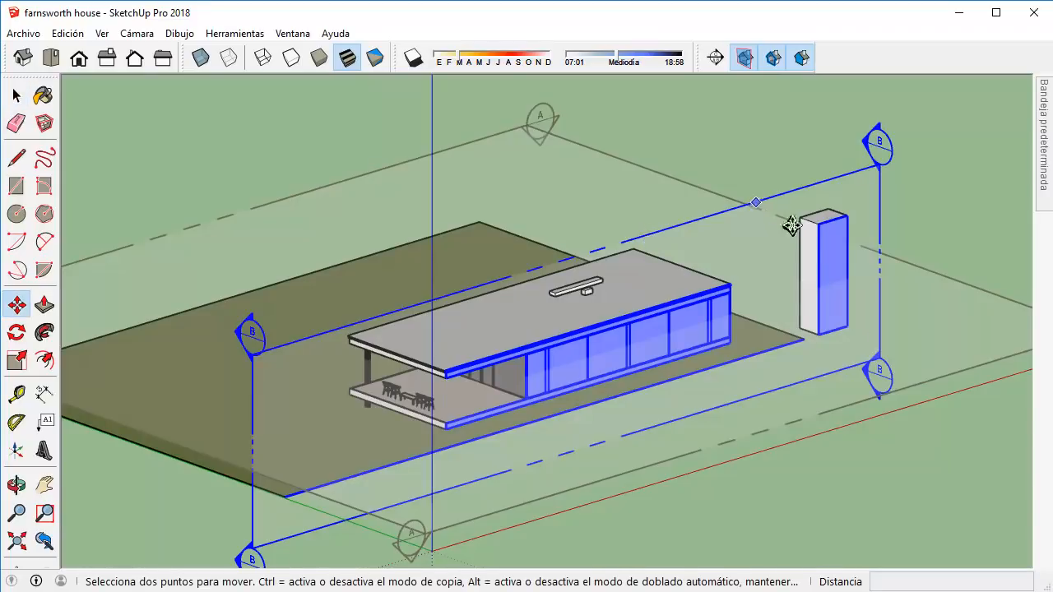
pyautogui.moveTo(939, 480); pyautogui.dragTo(912, 468)
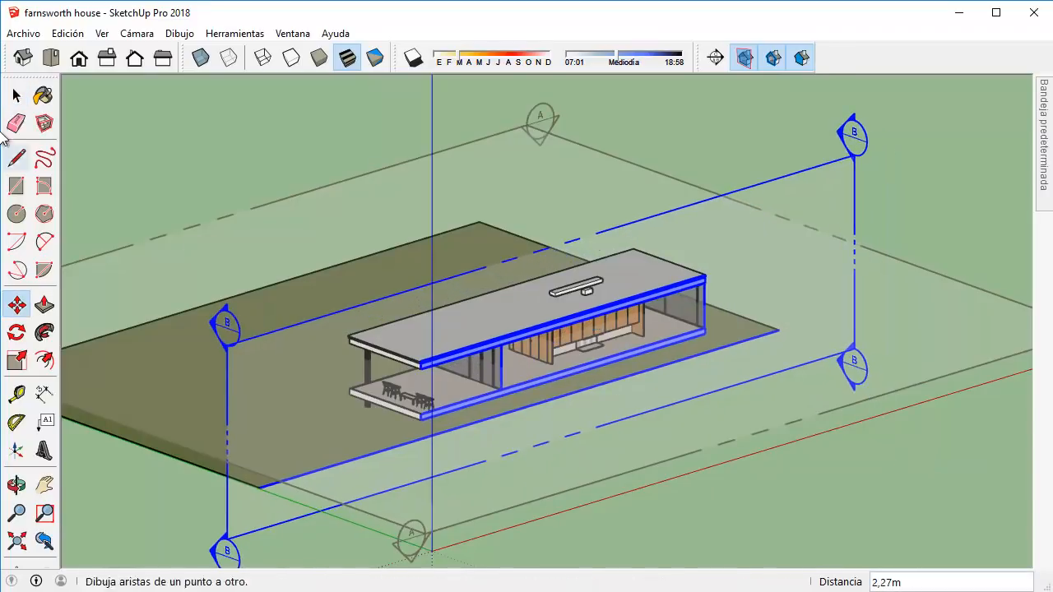
pyautogui.click(18, 97)
# Open the wooden core component for editing and place section plane Sección 2 with symbol C on its short end face.
pyautogui.scroll(2, 634, 357)
pyautogui.click(574, 313)
pyautogui.scroll(4, 573, 312)
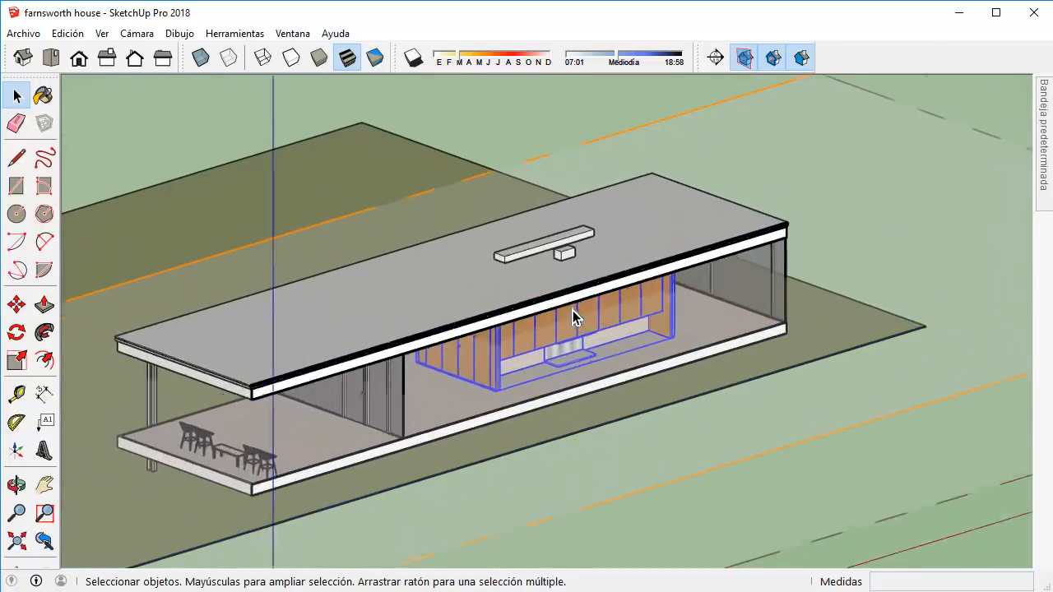
pyautogui.moveTo(553, 333); pyautogui.dragTo(660, 171, button='middle')
pyautogui.doubleClick(568, 313)
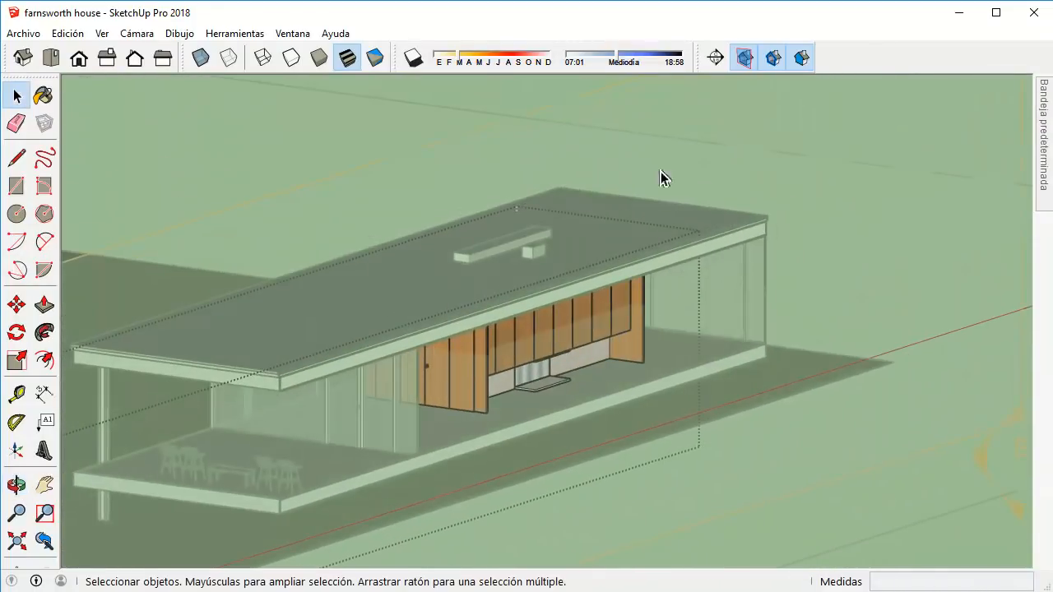
pyautogui.click(715, 57)
pyautogui.click(493, 314)
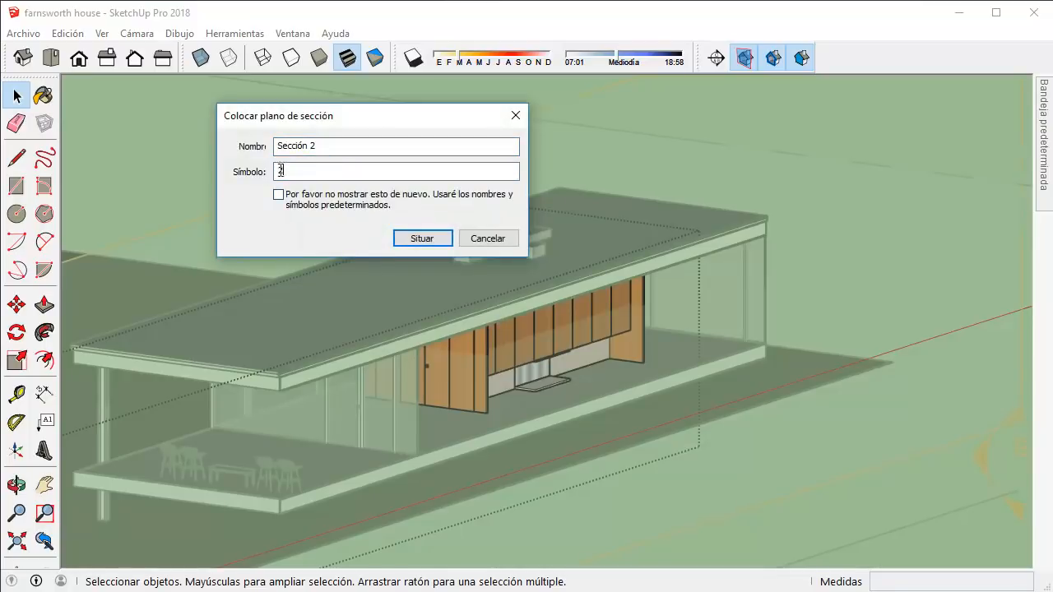
pyautogui.press('Return')
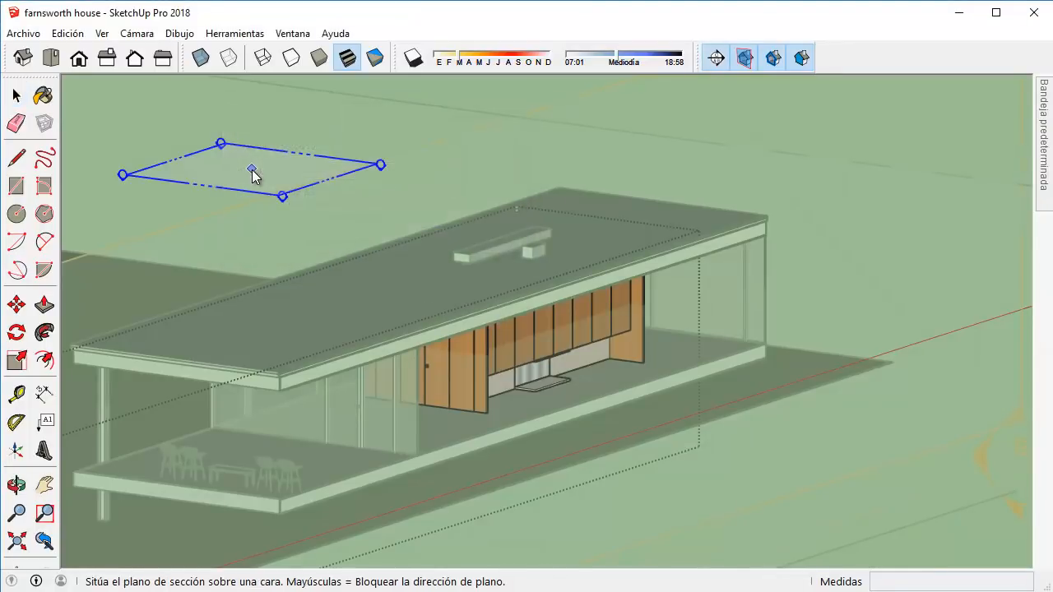
pyautogui.click(436, 354)
# Move section plane C lengthwise into the core so that it cuts through the fireplace area.
pyautogui.moveTo(463, 331); pyautogui.dragTo(348, 384, button='middle')
pyautogui.click(341, 367)
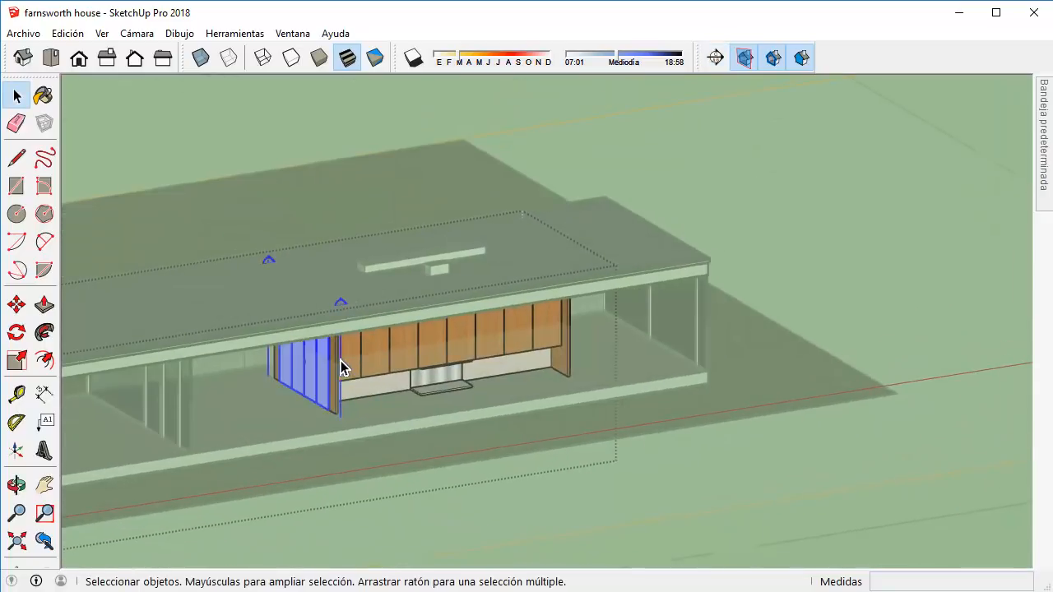
pyautogui.press('m')
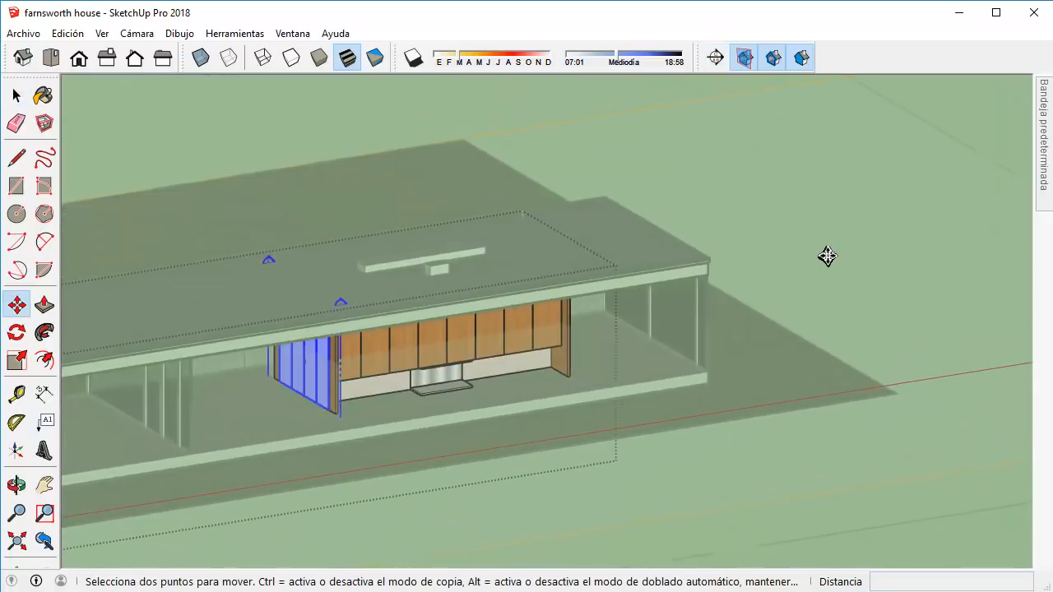
pyautogui.click(826, 257)
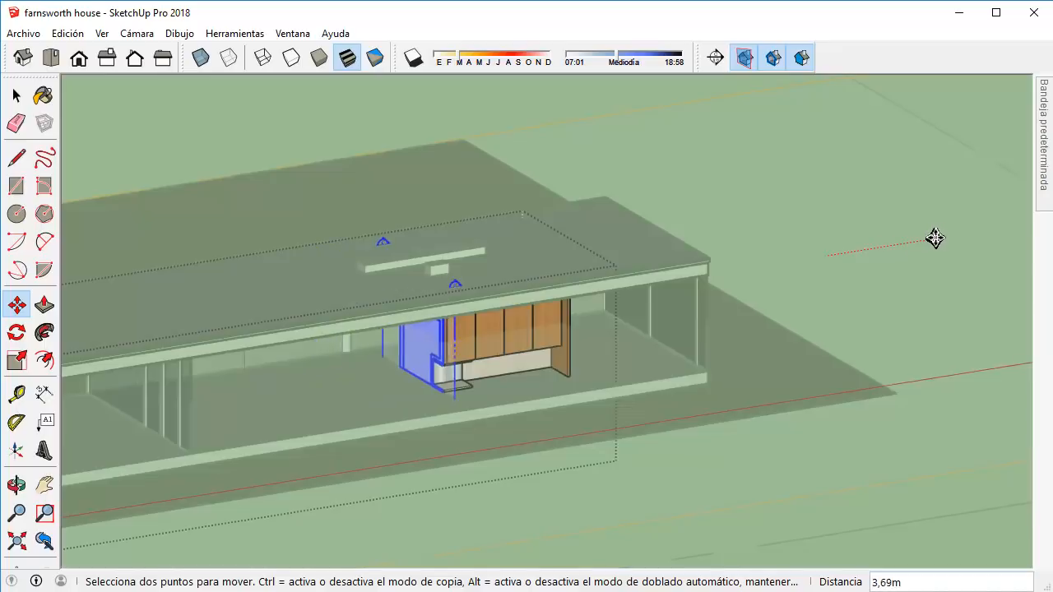
pyautogui.click(921, 238)
pyautogui.click(18, 96)
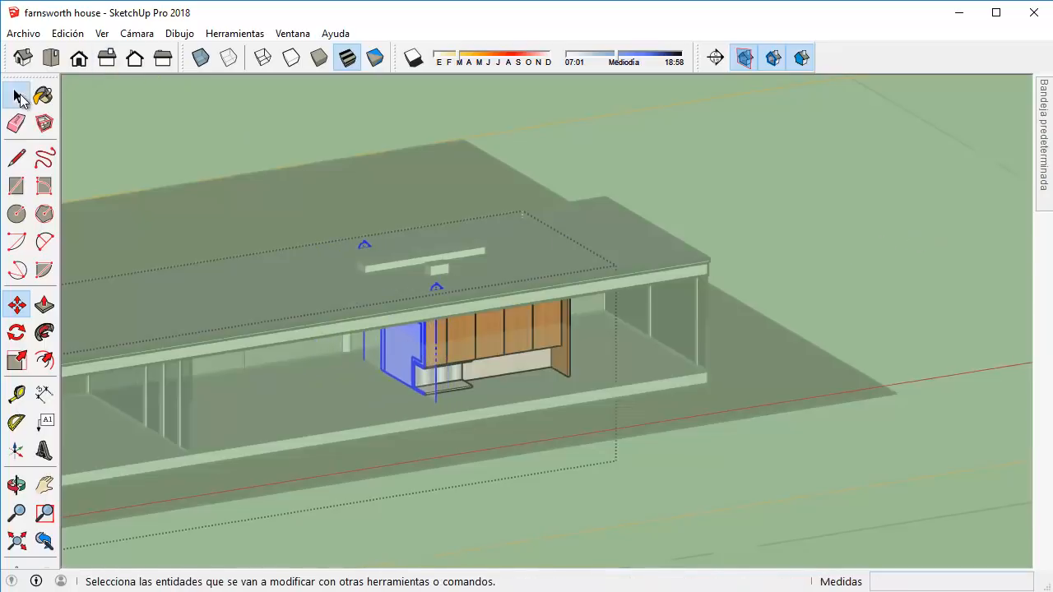
# Leave the core component and clear the selection to view both vertical cuts together.
pyautogui.moveTo(740, 206); pyautogui.dragTo(872, 252, button='middle')
pyautogui.hotkey('ctrl', 'a')
pyautogui.press('o')
pyautogui.moveTo(665, 328); pyautogui.dragTo(765, 262)
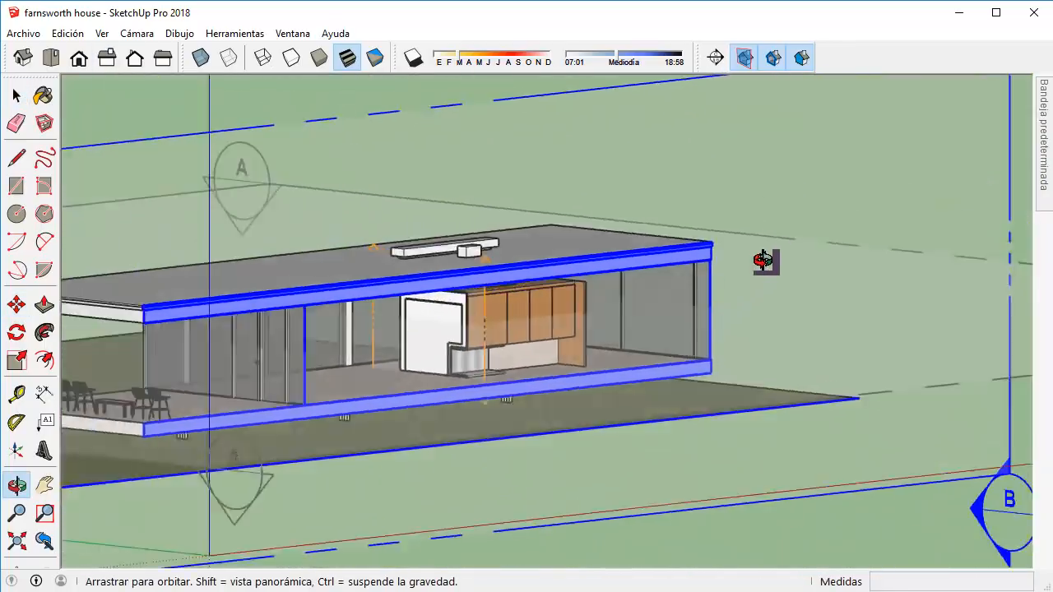
pyautogui.moveTo(764, 261); pyautogui.dragTo(713, 340, button='middle')
pyautogui.scroll(-4, 713, 341)
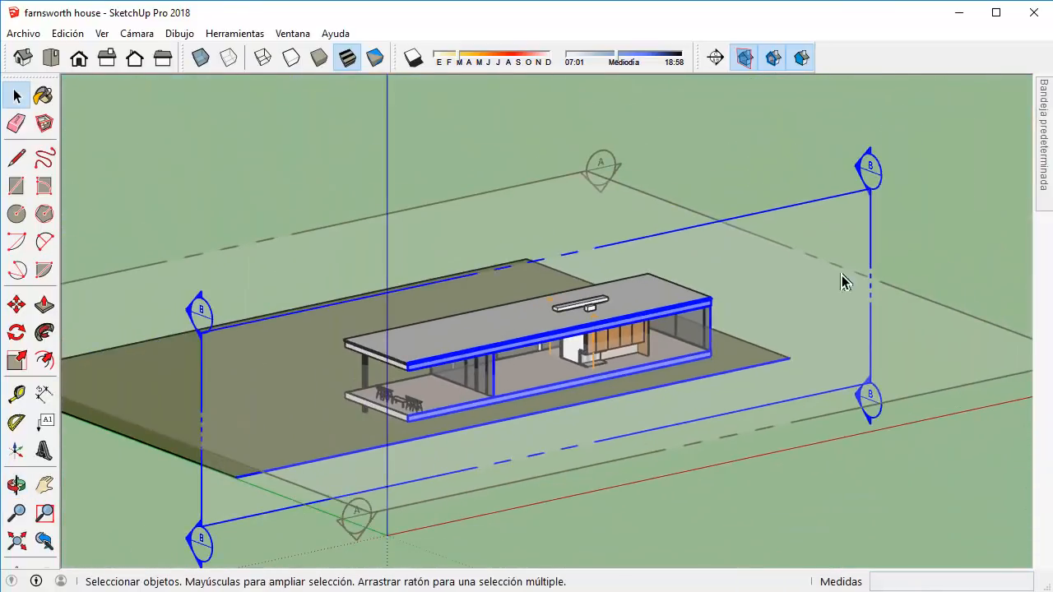
pyautogui.click(933, 245)
# Collapse the core component in the outline and make section plane Planta : A the active cut.
pyautogui.moveTo(345, 295); pyautogui.dragTo(437, 311, button='middle')
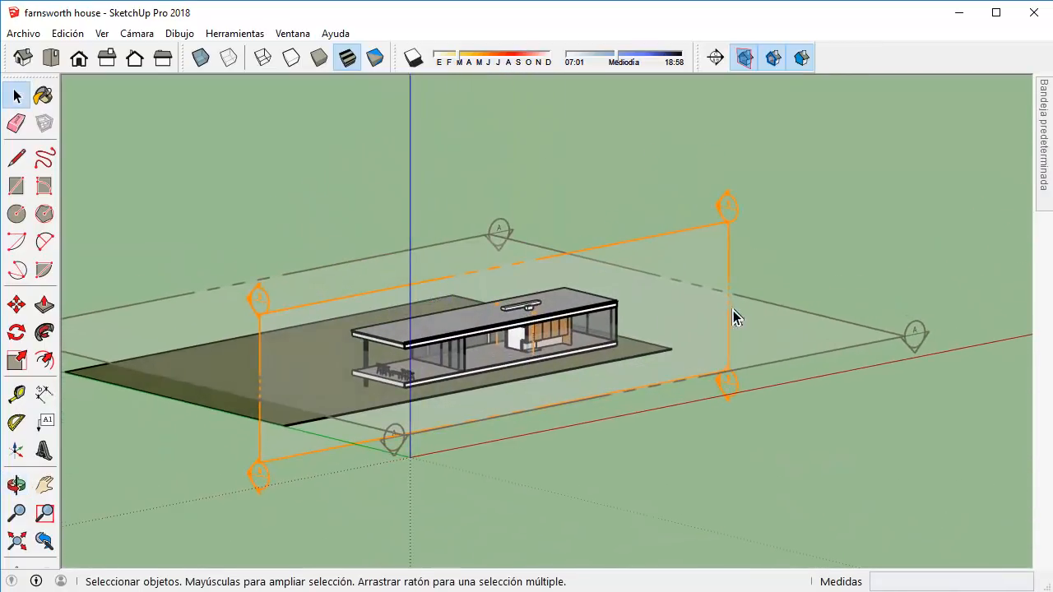
pyautogui.moveTo(1046, 136)
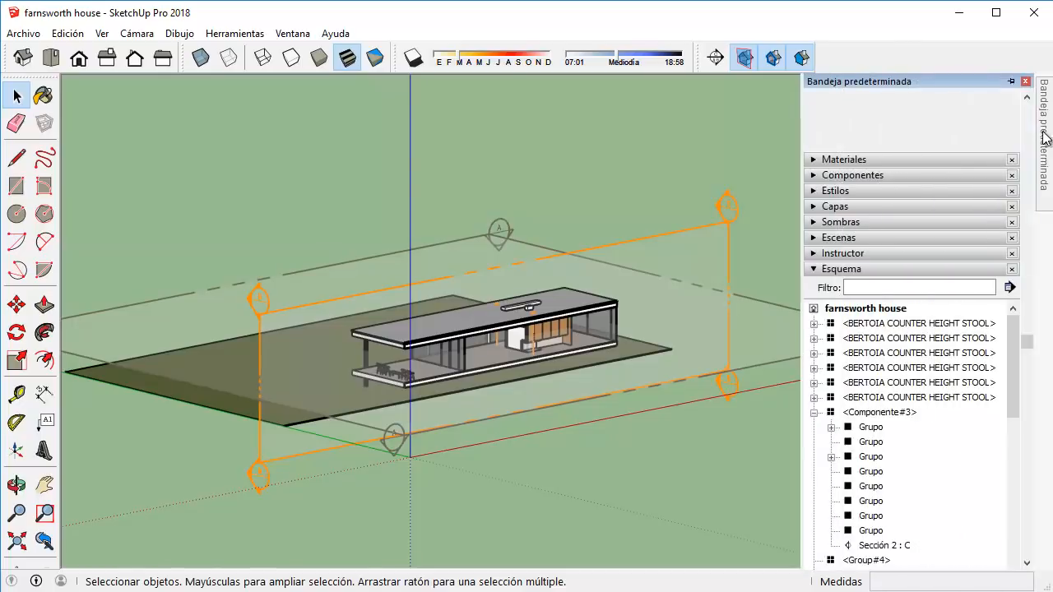
pyautogui.click(814, 413)
pyautogui.scroll(-10, 849, 433)
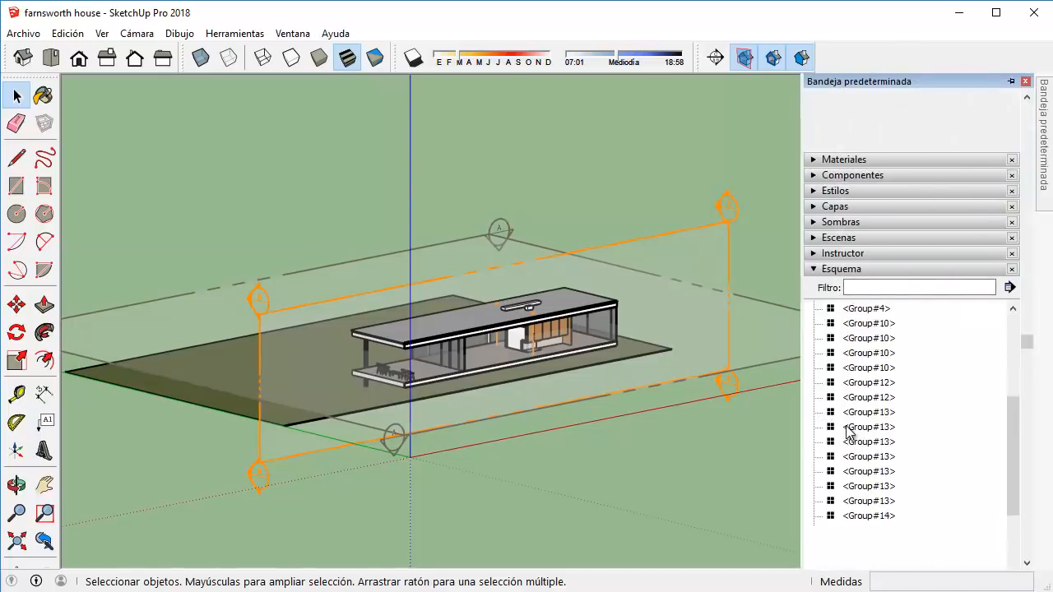
pyautogui.click(864, 519)
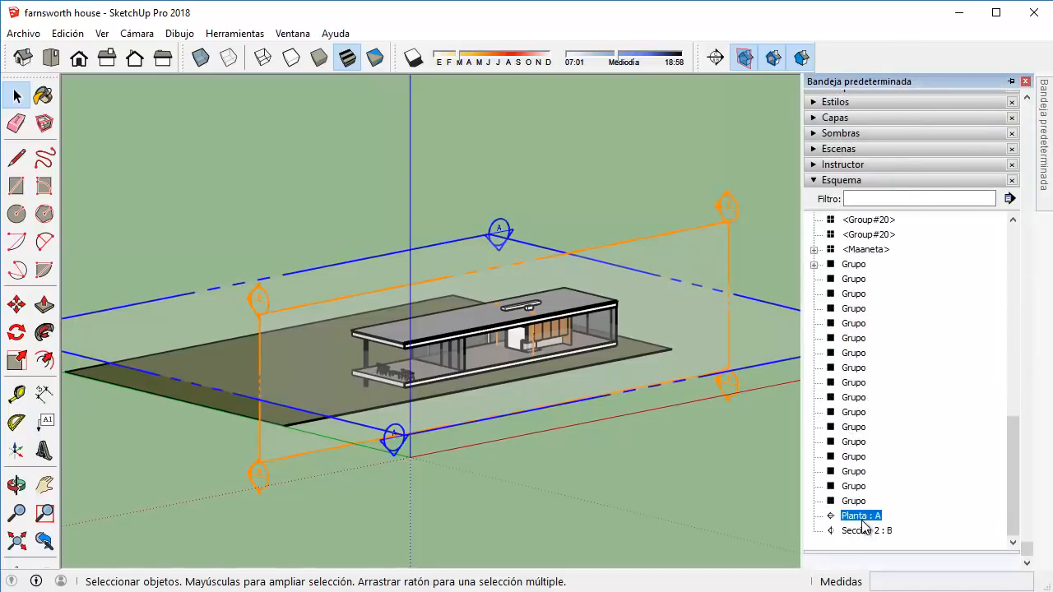
pyautogui.rightClick(857, 518)
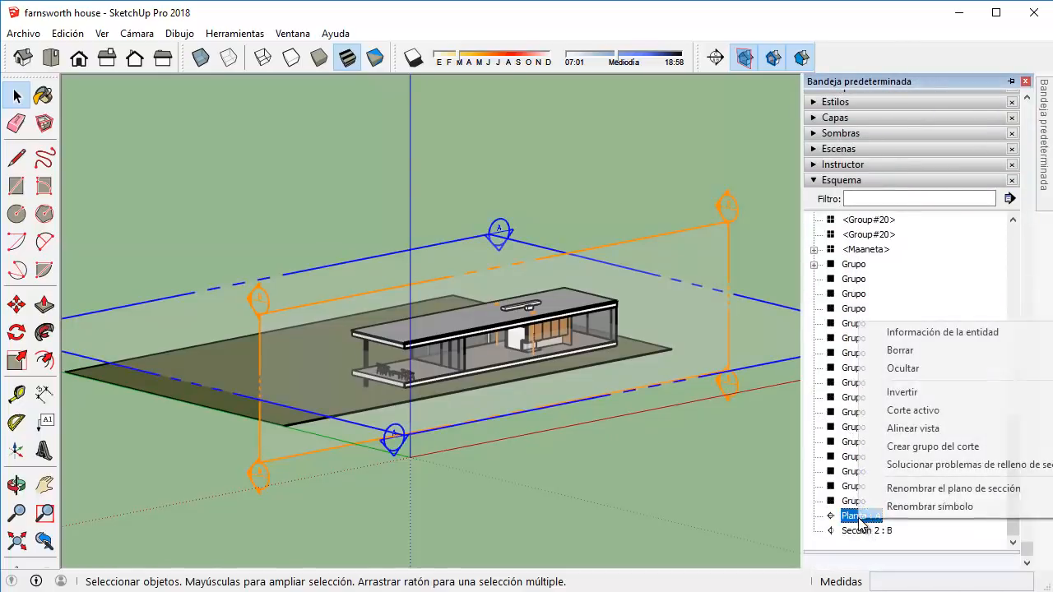
pyautogui.click(913, 411)
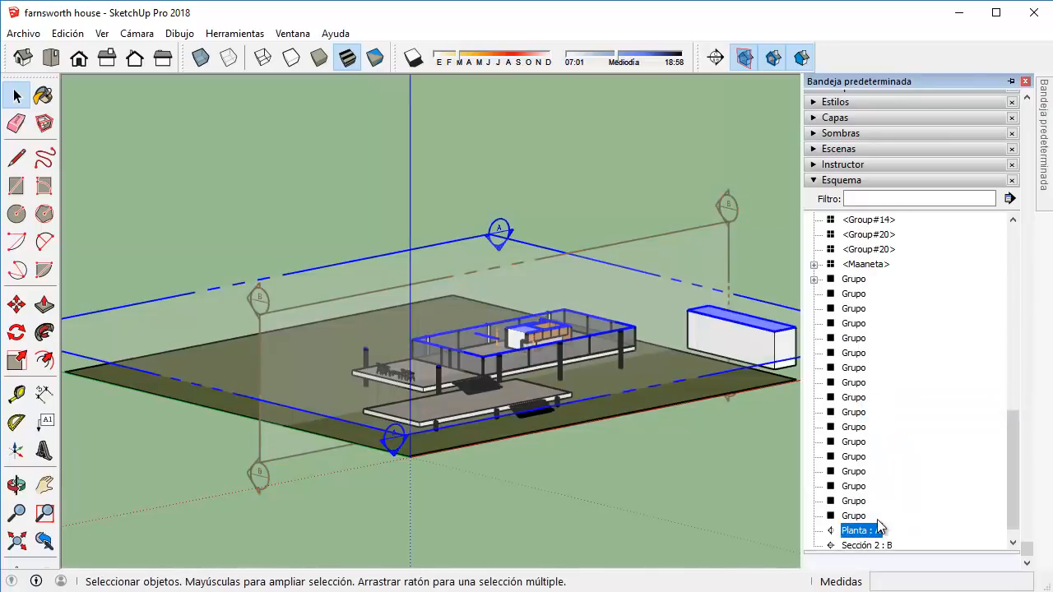
# Make section plane Sección 2 : B the active cut again from the outline and clear the selection.
pyautogui.rightClick(861, 549)
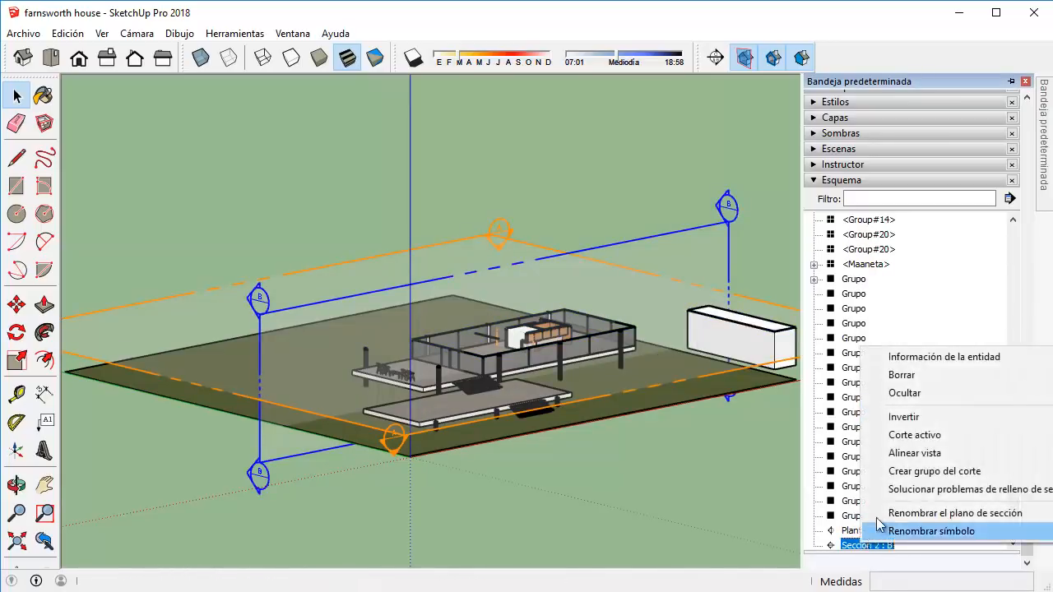
pyautogui.click(911, 436)
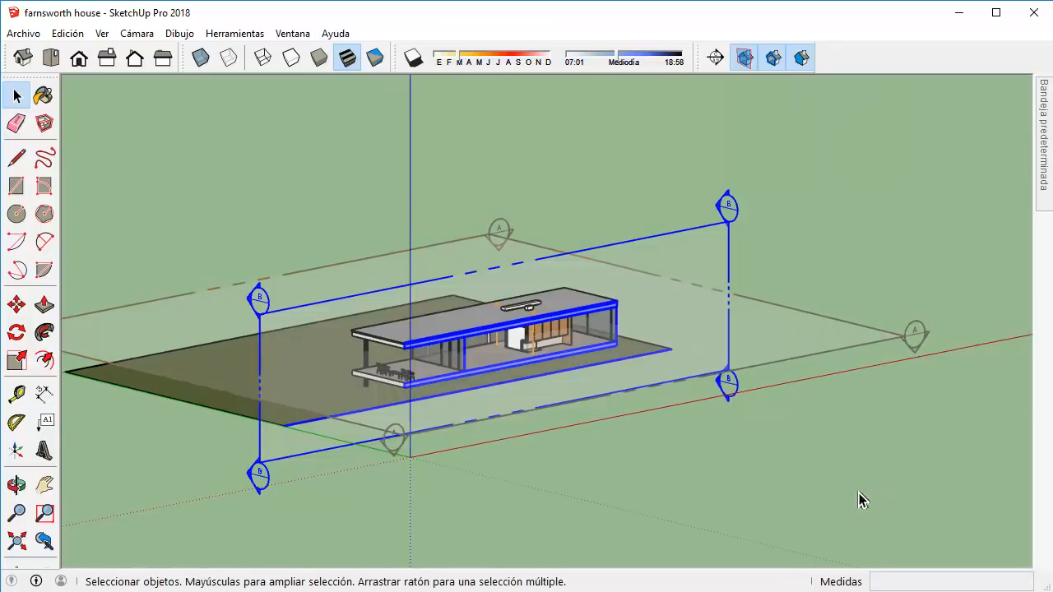
pyautogui.click(126, 137)
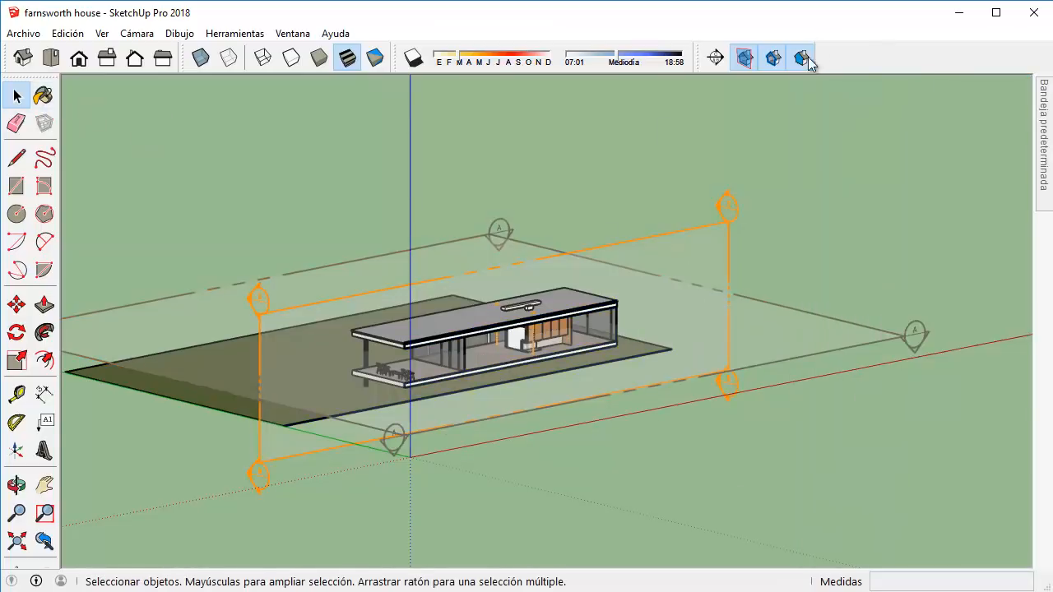
# Toggle the section cuts off and back on, and hide the section planes while keeping the cuts.
pyautogui.click(767, 62)
pyautogui.click(767, 61)
pyautogui.click(751, 62)
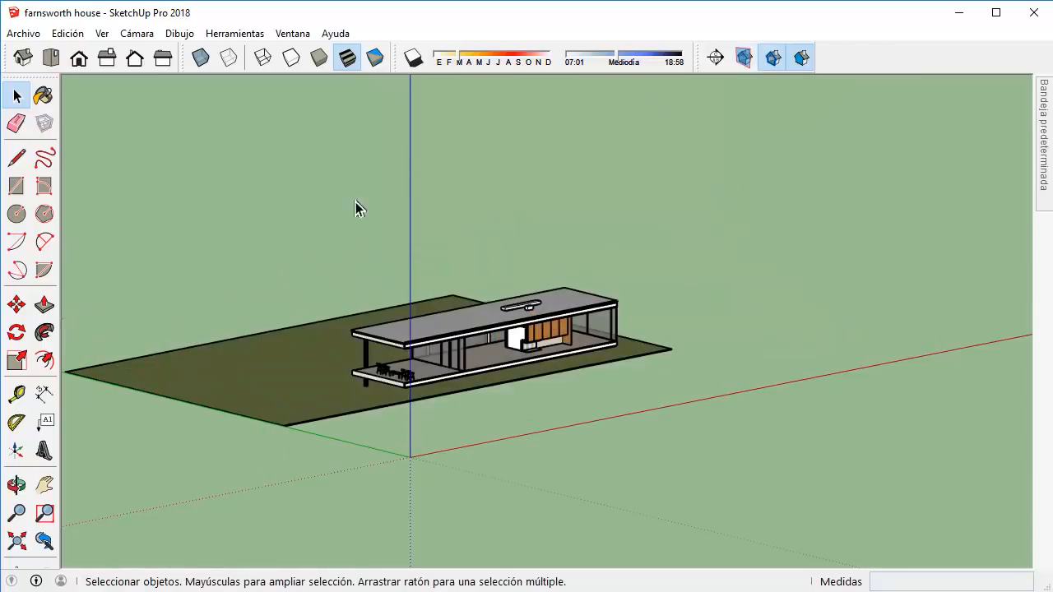
# Switch the camera to perspective projection and view the sectioned house from a low angle.
pyautogui.scroll(3, 482, 339)
pyautogui.scroll(2, 481, 339)
pyautogui.scroll(3, 456, 376)
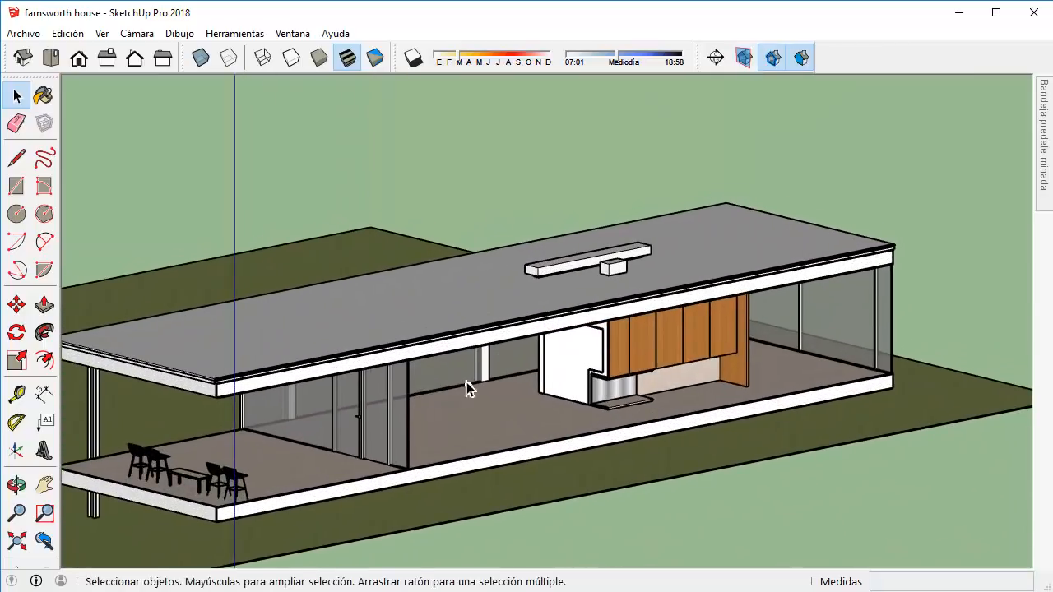
pyautogui.moveTo(461, 388); pyautogui.dragTo(449, 491, button='middle')
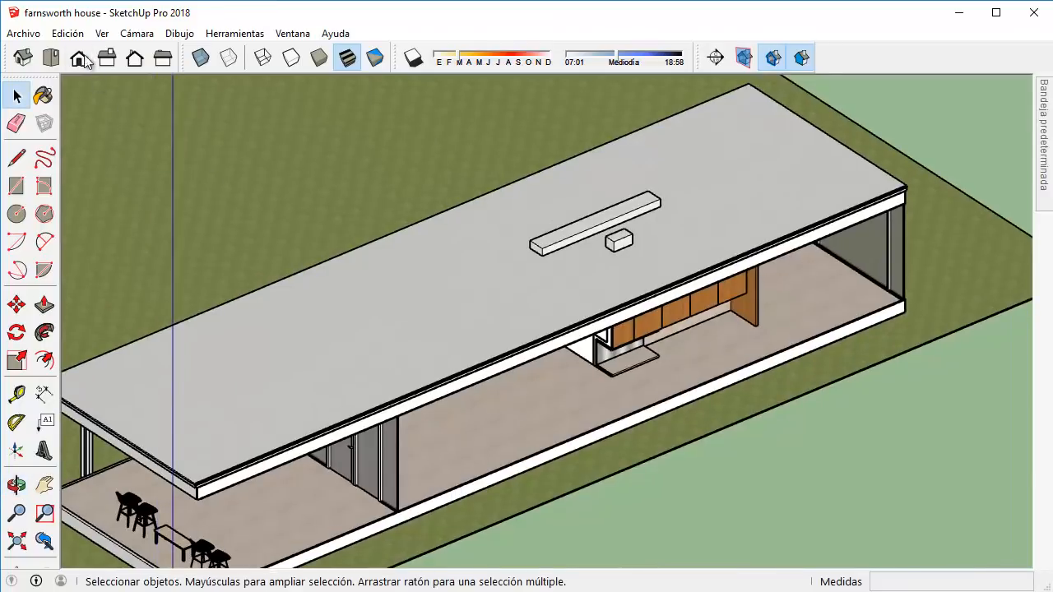
pyautogui.click(123, 34)
pyautogui.click(165, 130)
pyautogui.moveTo(171, 130); pyautogui.dragTo(527, 280, button='middle')
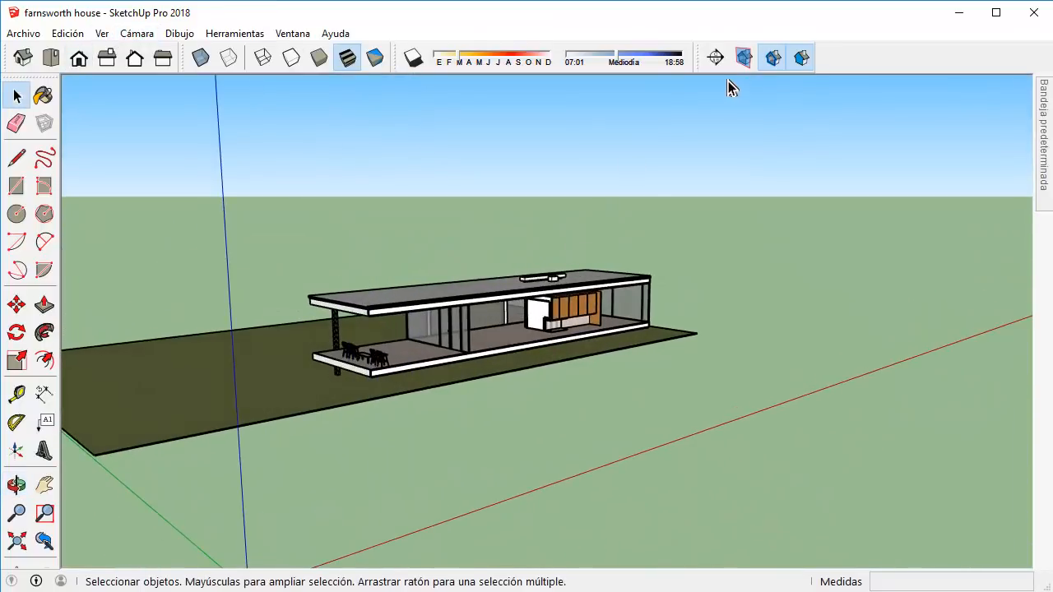
# Activate the horizontal cut Planta : A from the outline while the section planes are hidden.
pyautogui.moveTo(1040, 140)
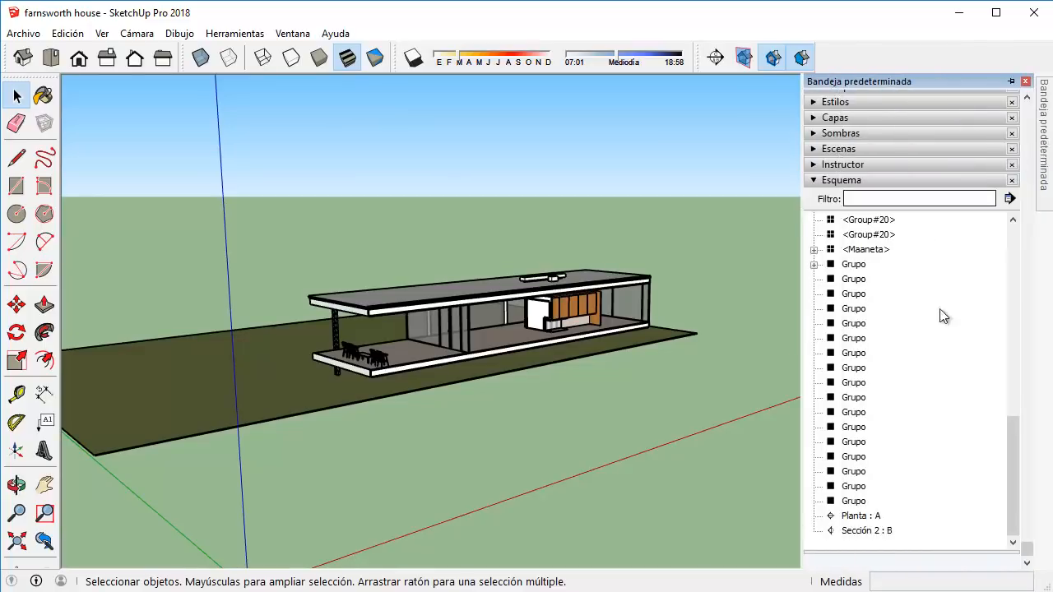
pyautogui.rightClick(875, 515)
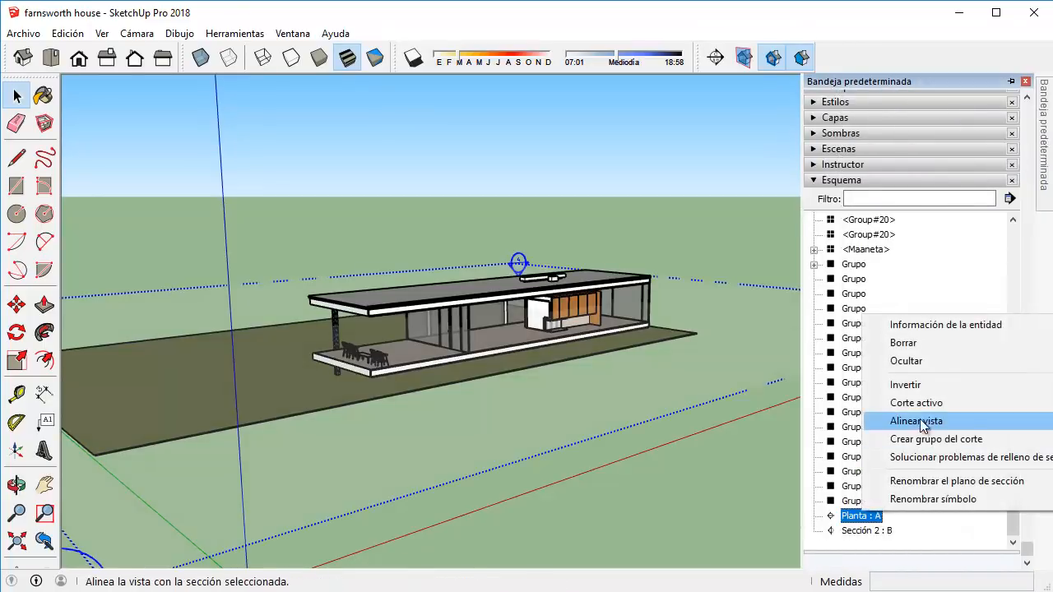
pyautogui.click(926, 405)
# Deactivate the section cut Sección 2 : C inside the core component from the outline while keeping the horizontal cut active.
pyautogui.scroll(3, 633, 247)
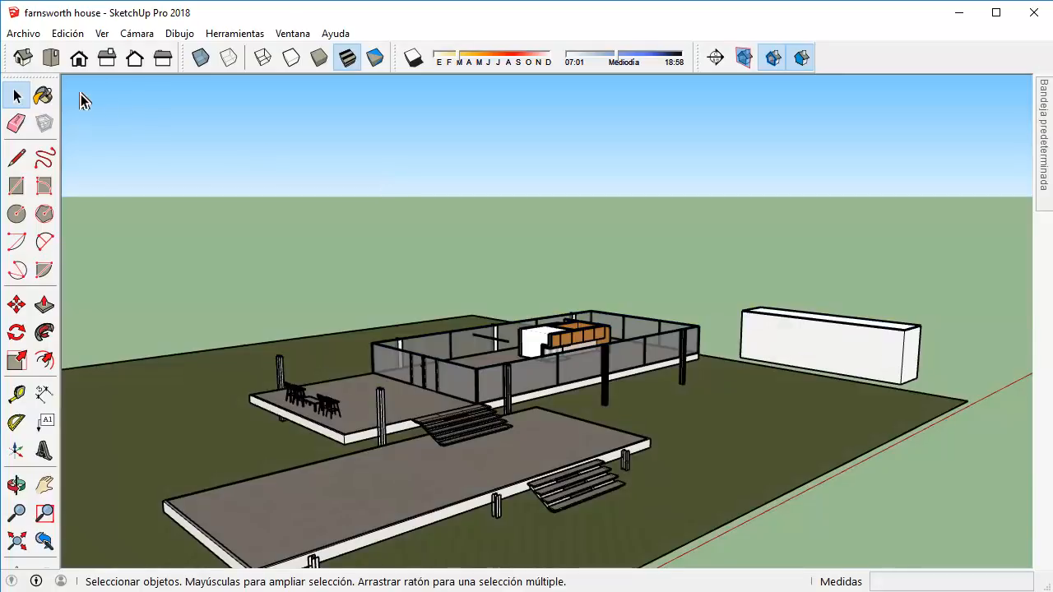
pyautogui.moveTo(708, 273); pyautogui.dragTo(602, 419, button='middle')
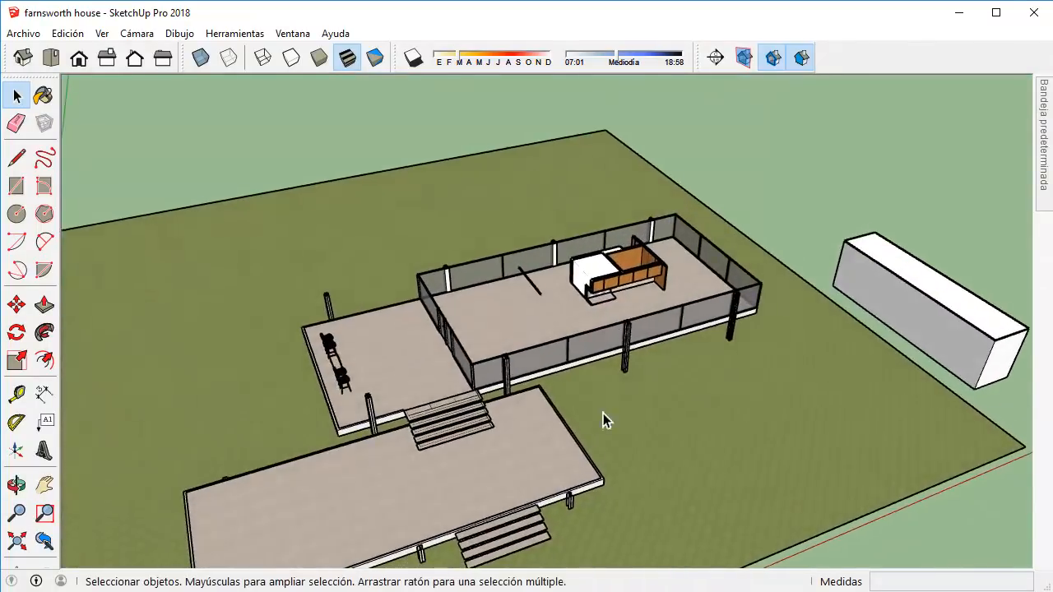
pyautogui.scroll(3, 669, 300)
pyautogui.scroll(-3, 641, 263)
pyautogui.click(618, 227)
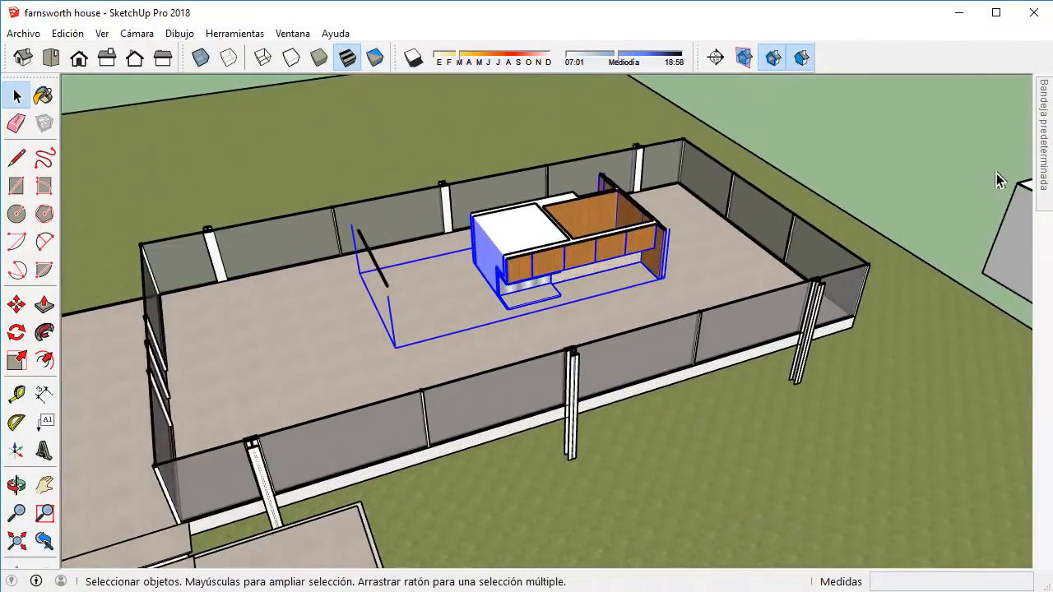
pyautogui.moveTo(1047, 149)
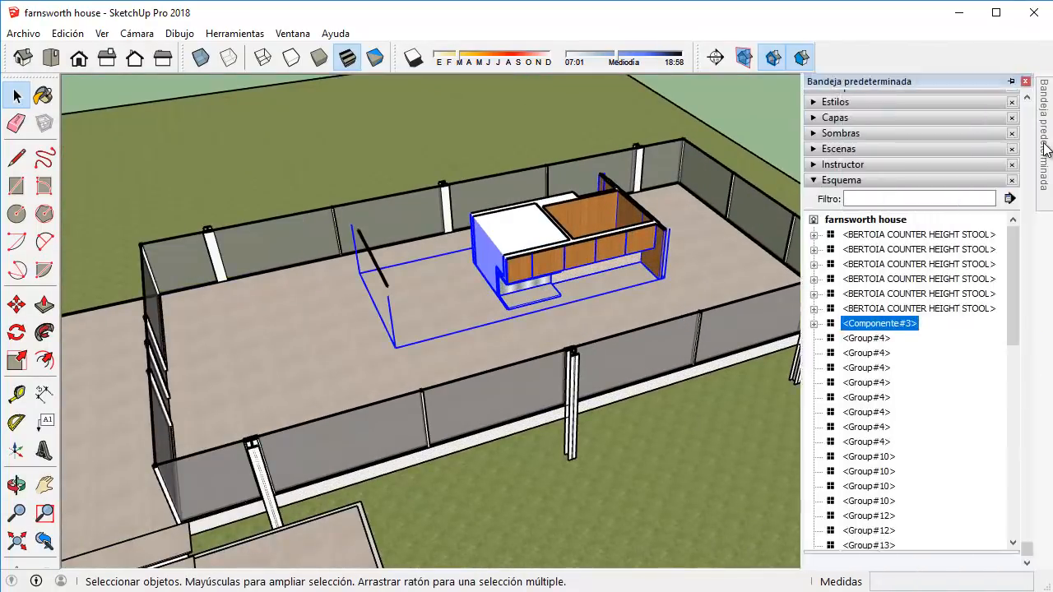
pyautogui.click(813, 324)
pyautogui.rightClick(876, 458)
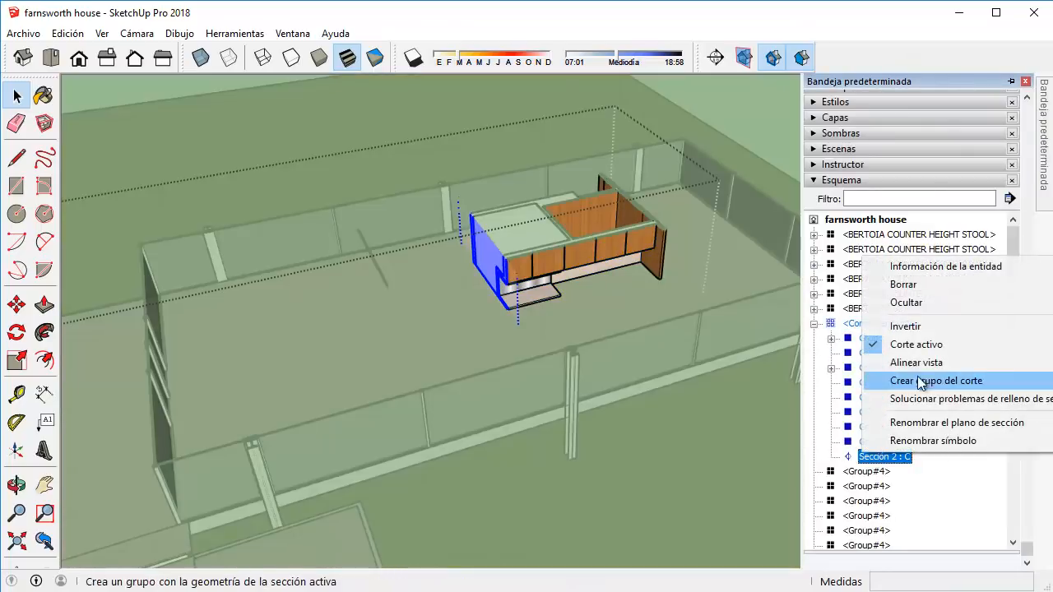
pyautogui.click(950, 350)
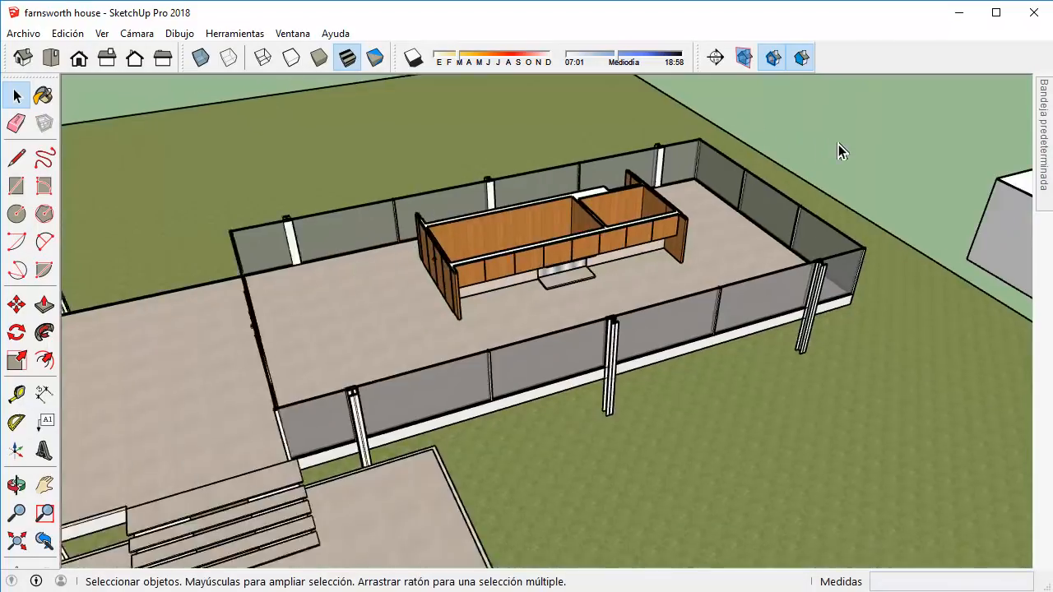
pyautogui.moveTo(838, 144); pyautogui.dragTo(777, 259, button='middle')
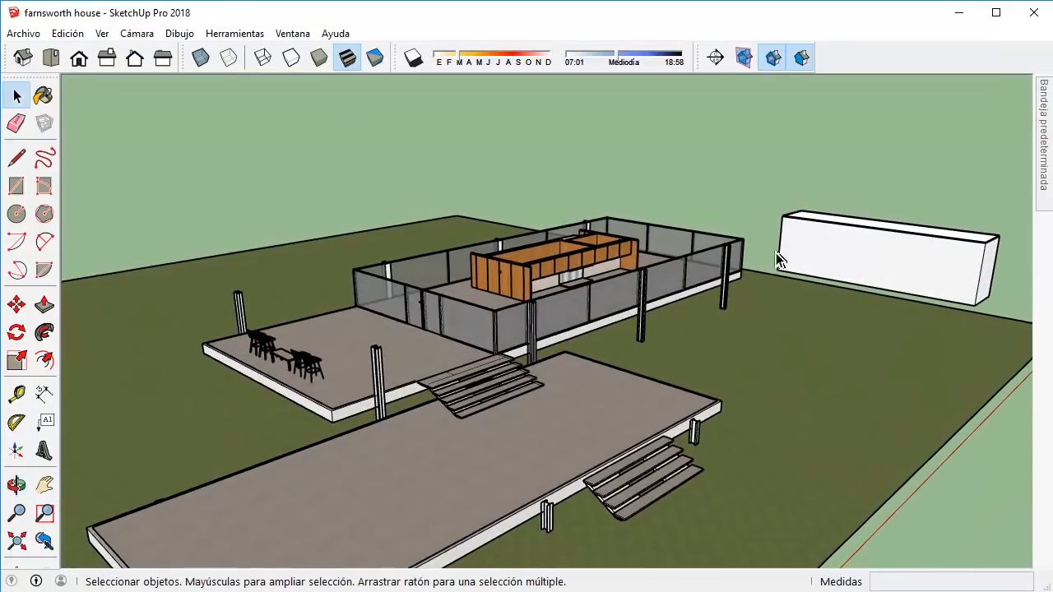
pyautogui.scroll(-3, 777, 260)
pyautogui.moveTo(589, 392); pyautogui.dragTo(664, 298, button='middle')
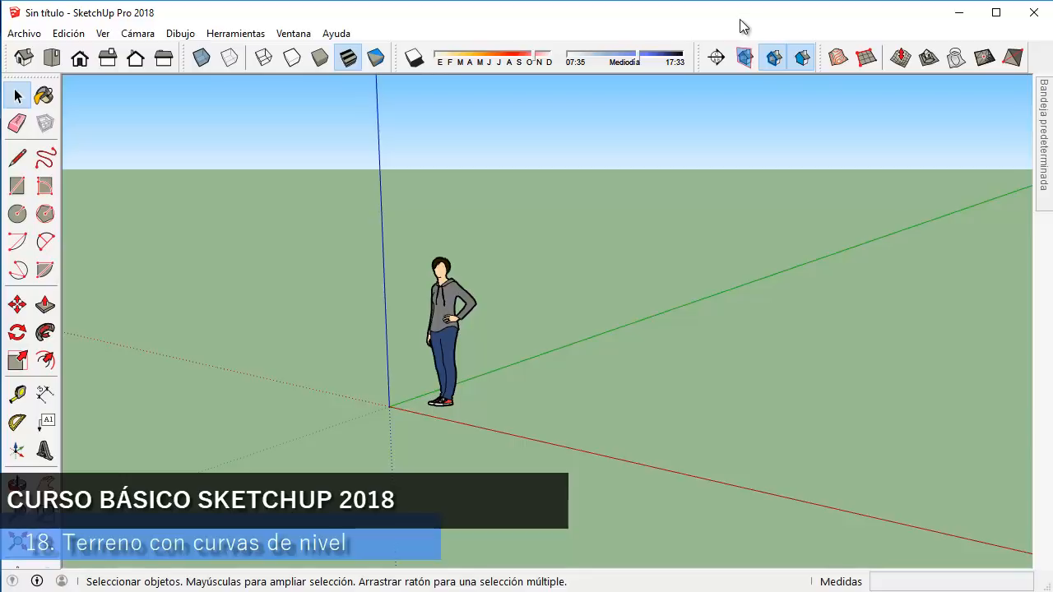
# Undock the Caja de arena toolbar, switch it off and on in the toolbar list, and place it floating over the drawing area.
pyautogui.moveTo(763, 138); pyautogui.dragTo(346, 131)
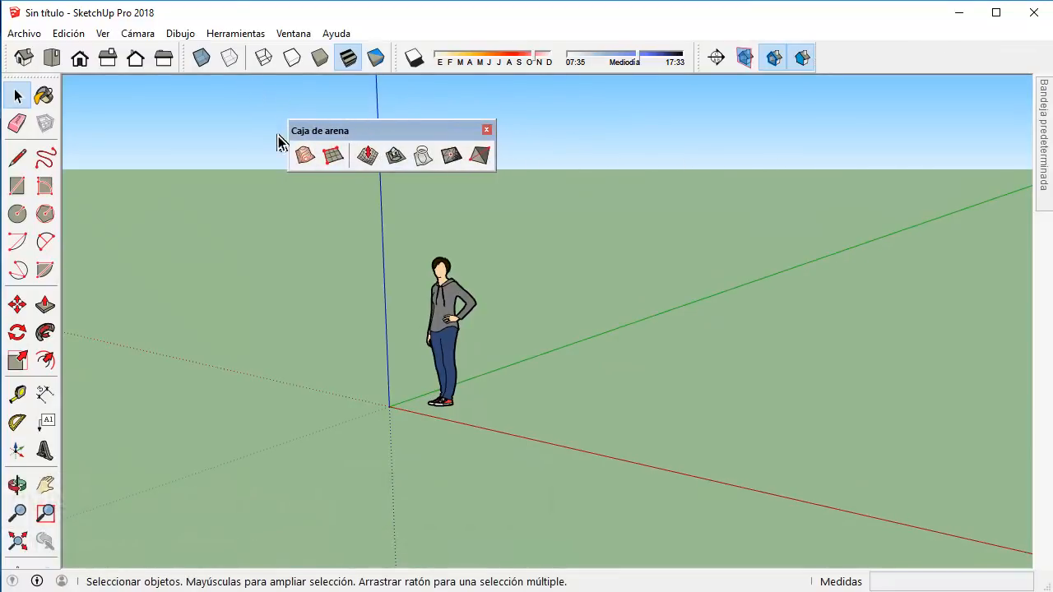
pyautogui.click(103, 34)
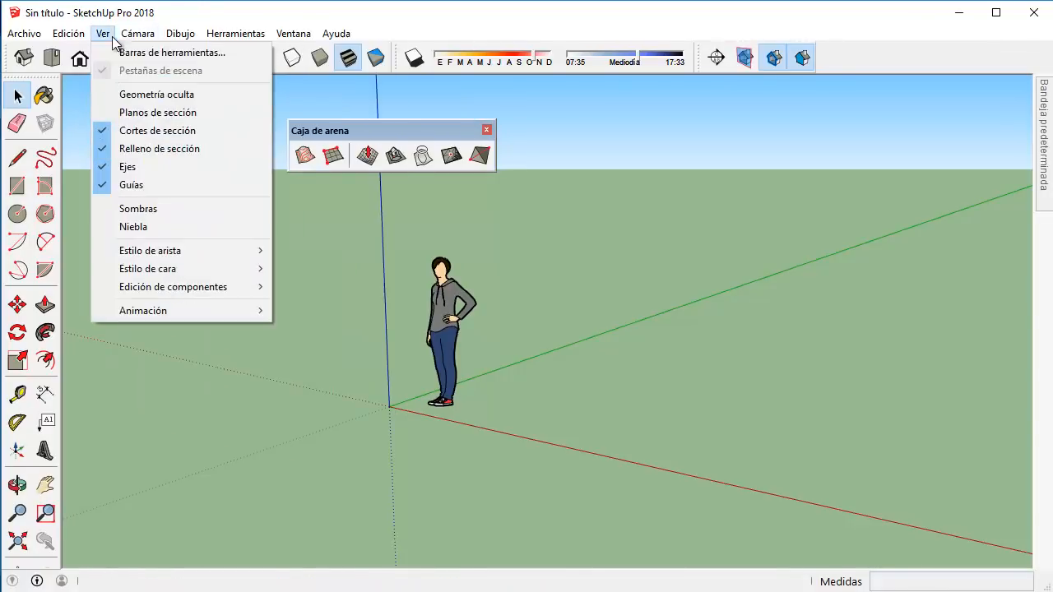
pyautogui.click(123, 52)
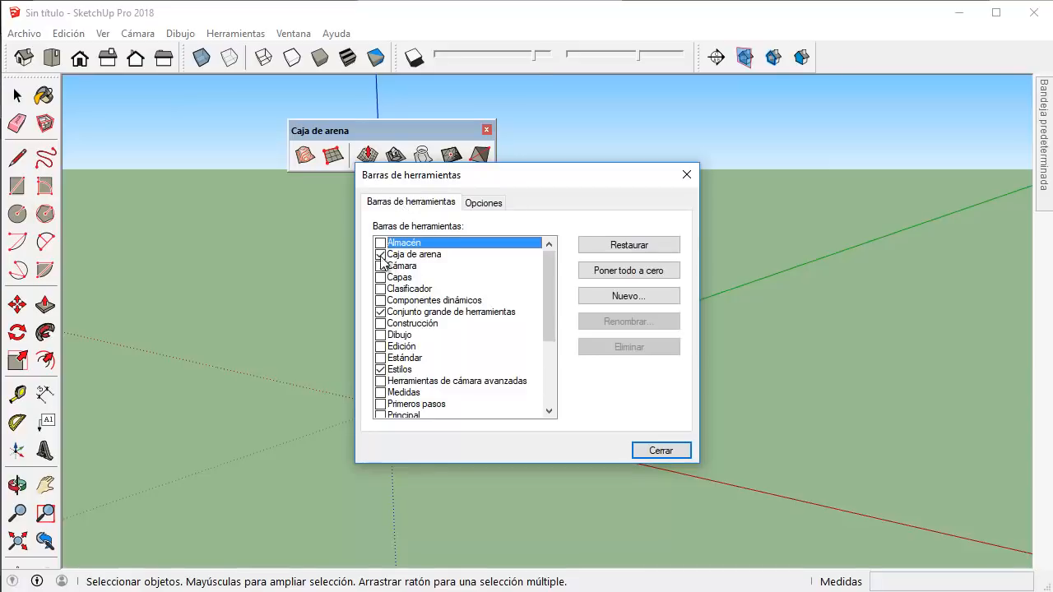
pyautogui.click(380, 255)
pyautogui.click(380, 255)
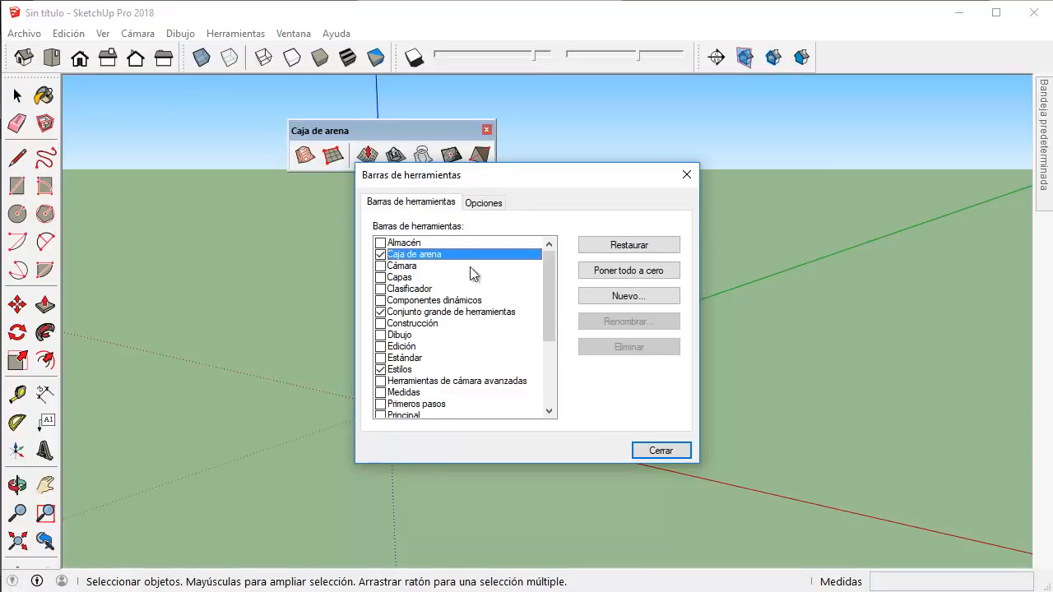
pyautogui.click(651, 449)
pyautogui.moveTo(339, 131); pyautogui.dragTo(313, 120)
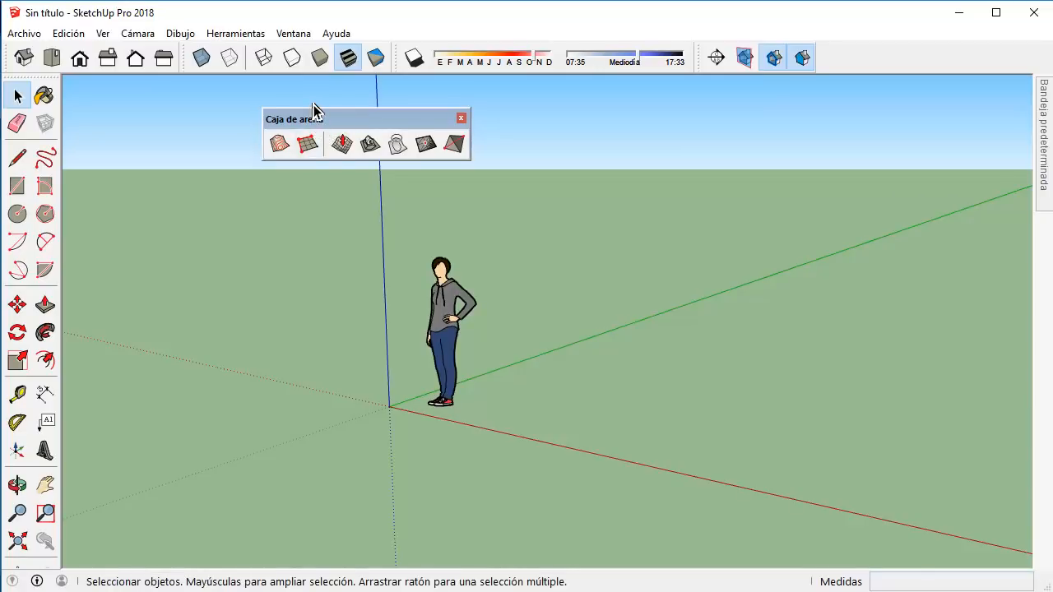
# Draw the first contour as an open four-segment line chain on the ground beside the red axis.
pyautogui.click(18, 157)
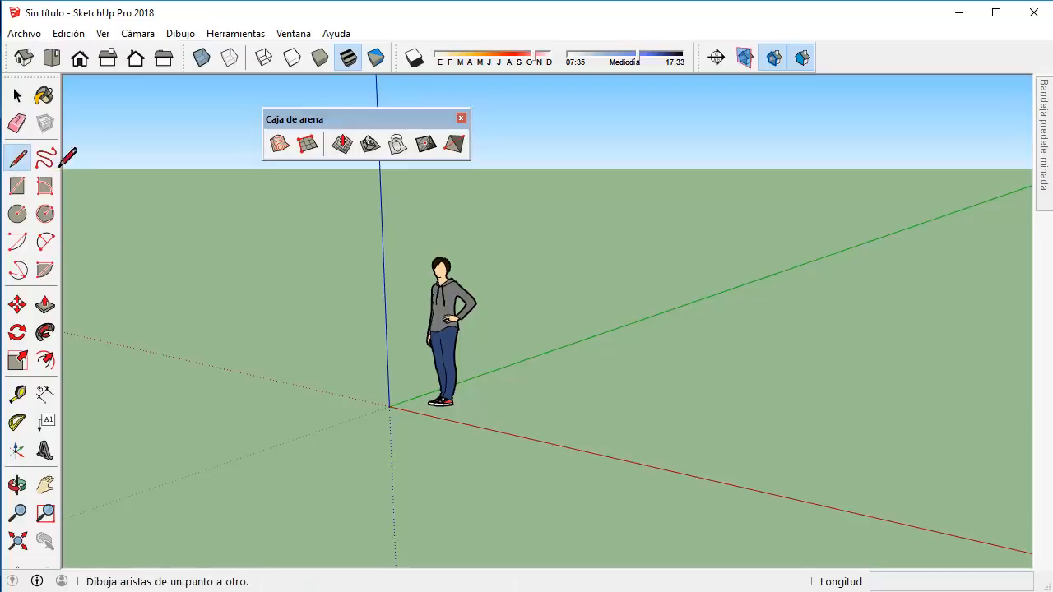
pyautogui.moveTo(571, 251)
pyautogui.mouseDown(button='middle')
pyautogui.moveTo(571, 278)
pyautogui.moveTo(606, 337)
pyautogui.moveTo(470, 327)
pyautogui.mouseUp(button='middle')
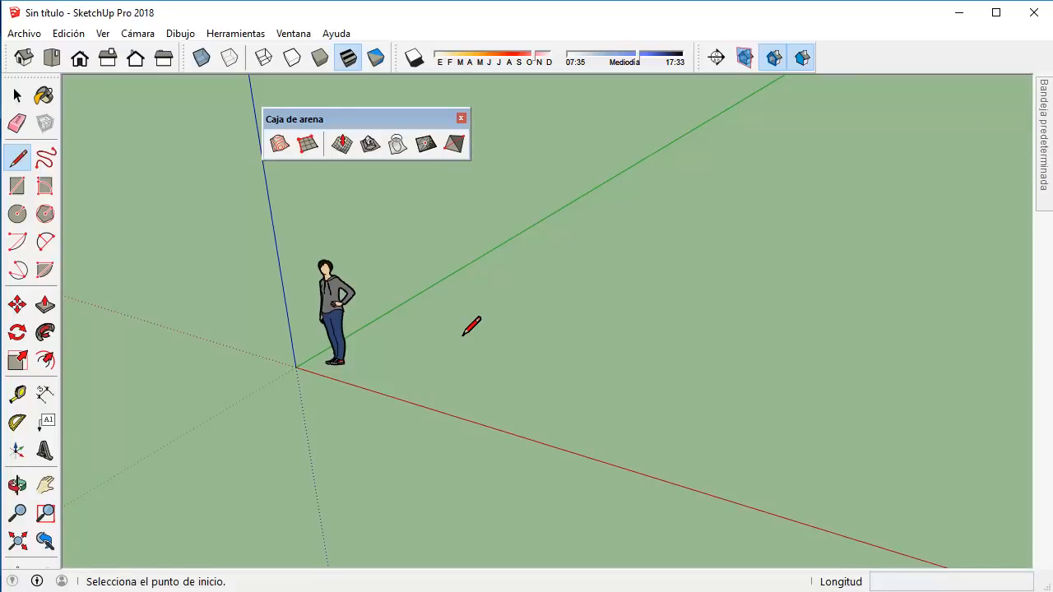
pyautogui.click(398, 378)
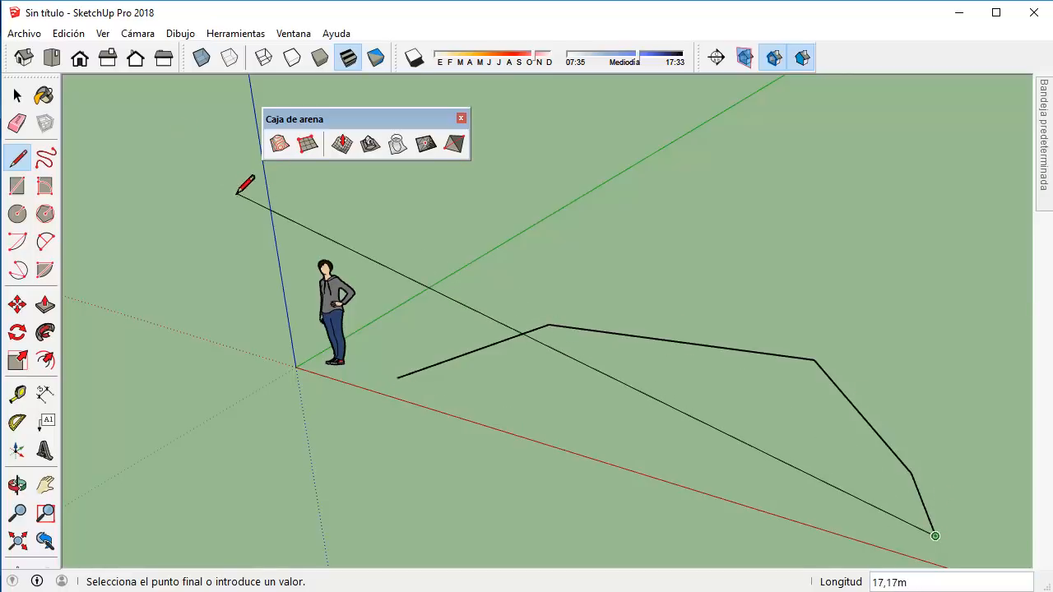
# In the top view, draw three more open contour lines one behind the other along the green axis.
pyautogui.click(51, 58)
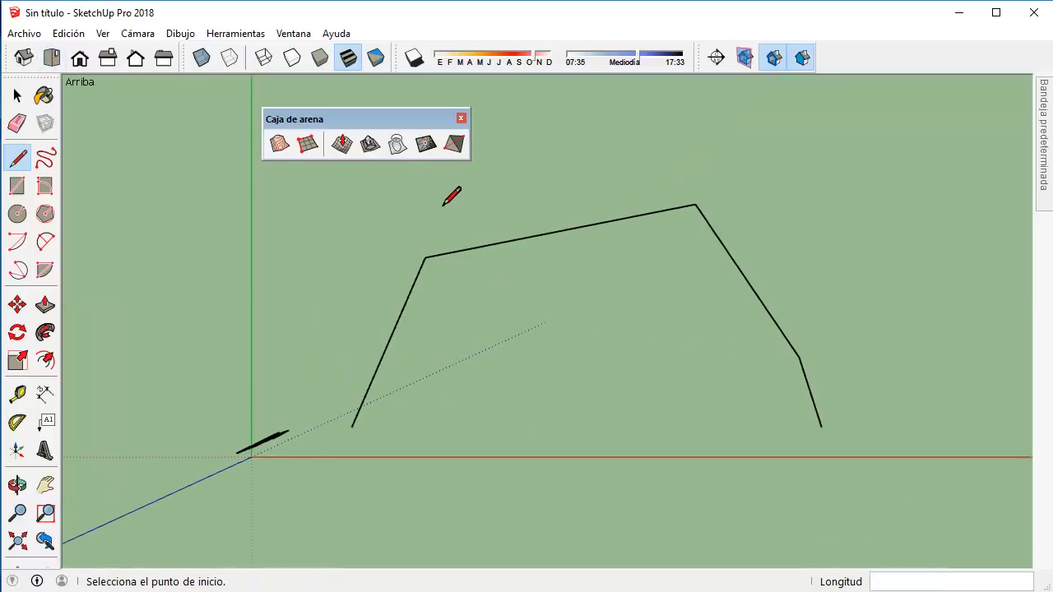
pyautogui.scroll(-1, 446, 195)
pyautogui.moveTo(447, 195); pyautogui.dragTo(388, 296, button='middle')
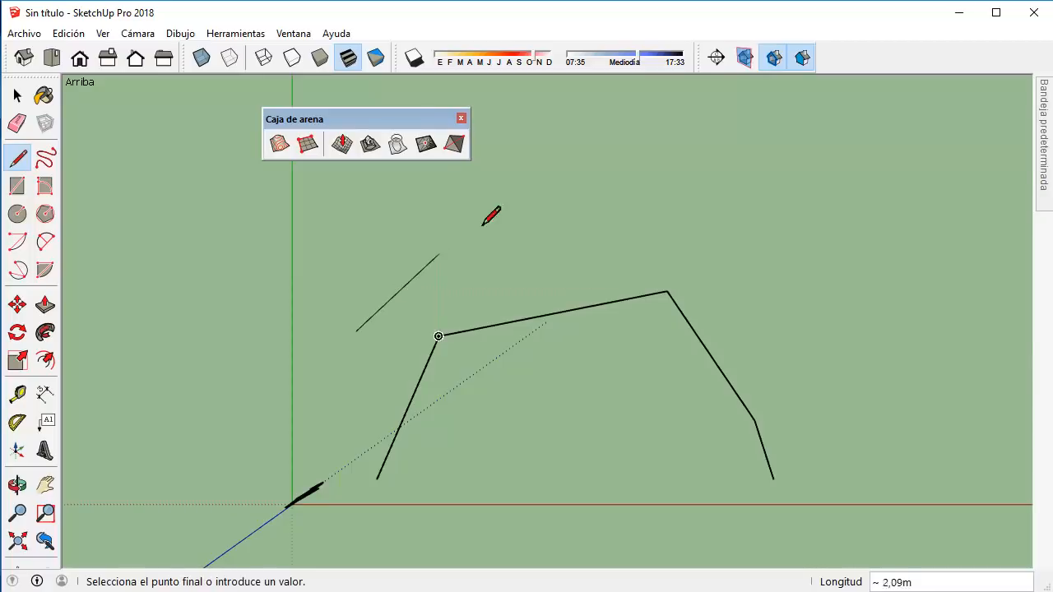
pyautogui.click(504, 214)
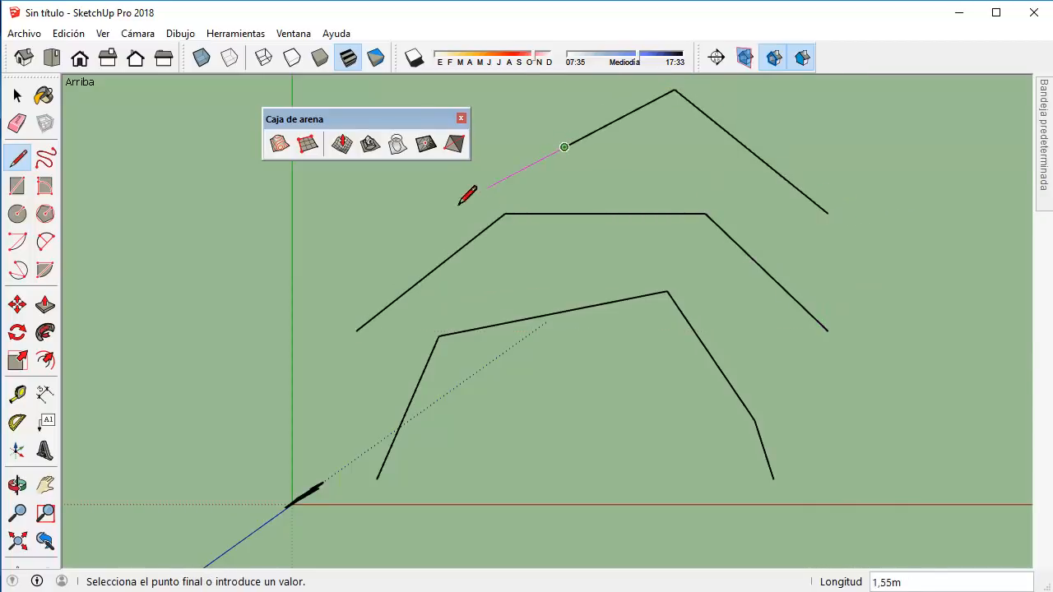
pyautogui.scroll(-1, 352, 275)
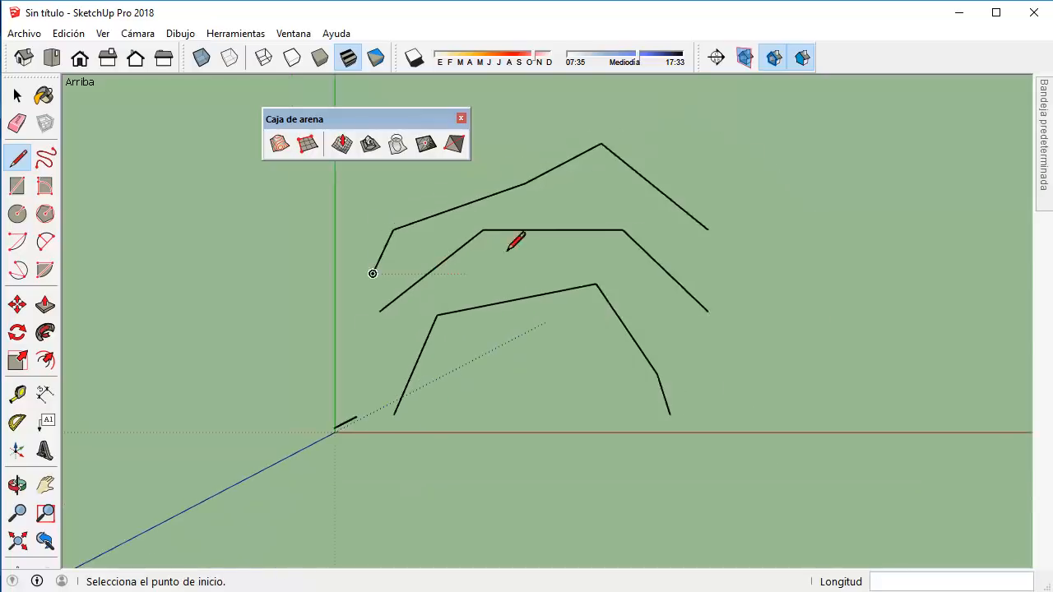
pyautogui.moveTo(512, 238); pyautogui.dragTo(574, 376, button='middle')
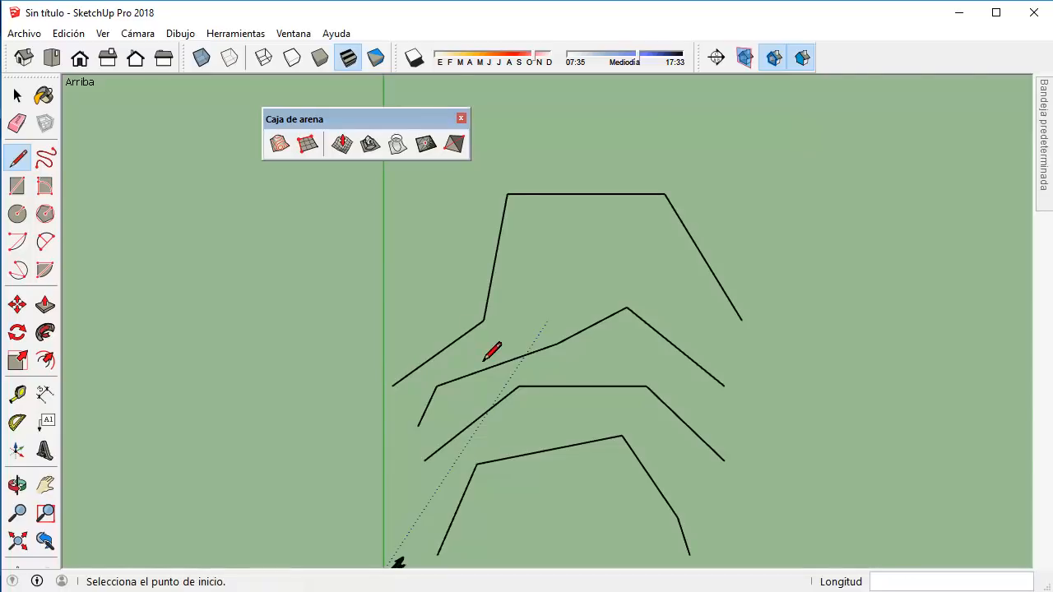
# Raise the second contour line 2 m along the blue axis.
pyautogui.press('space')
pyautogui.moveTo(541, 318); pyautogui.dragTo(449, 334, button='middle')
pyautogui.scroll(1, 488, 370)
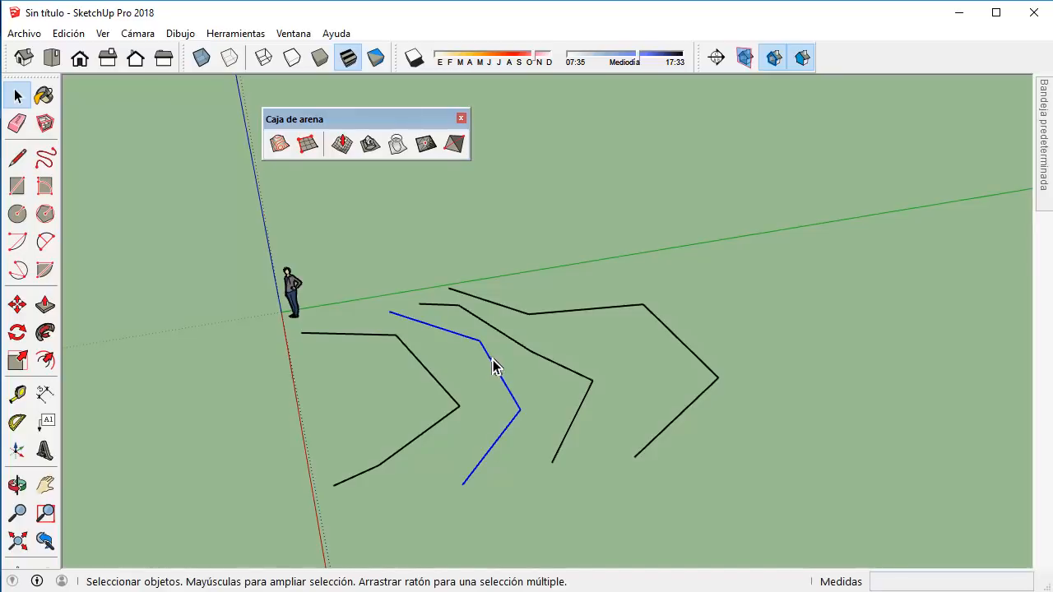
pyautogui.press('m')
pyautogui.click(709, 334)
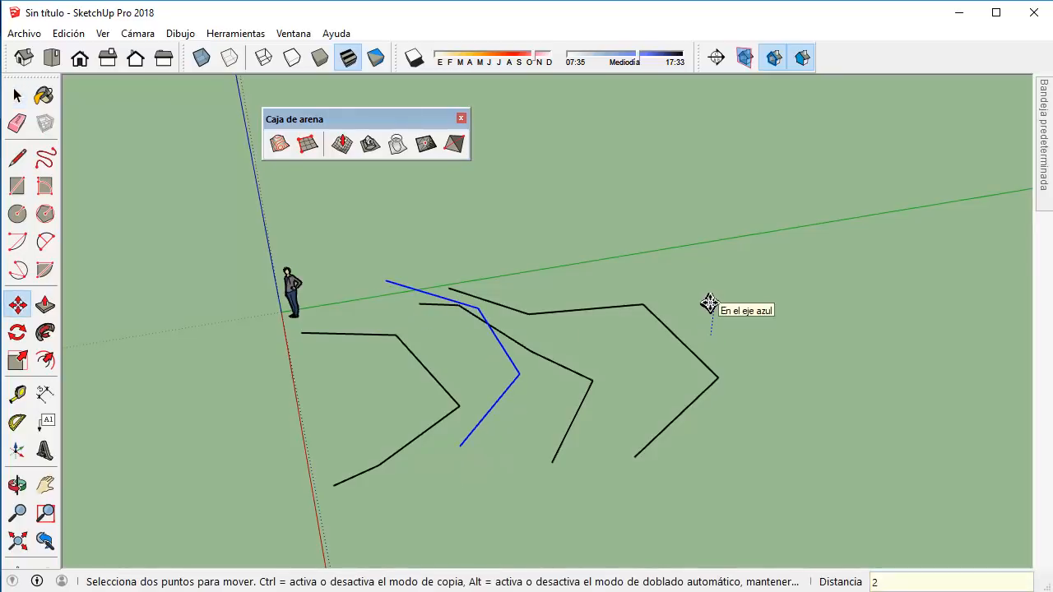
pyautogui.press('Return')
pyautogui.press('space')
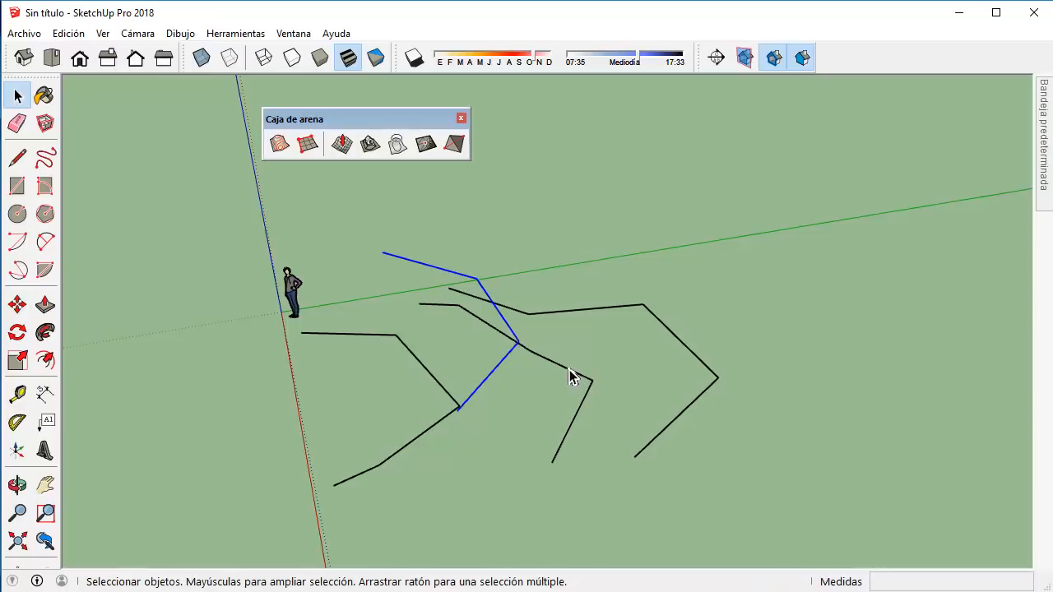
# Raise the third contour line 4 m along the blue axis.
pyautogui.press('m')
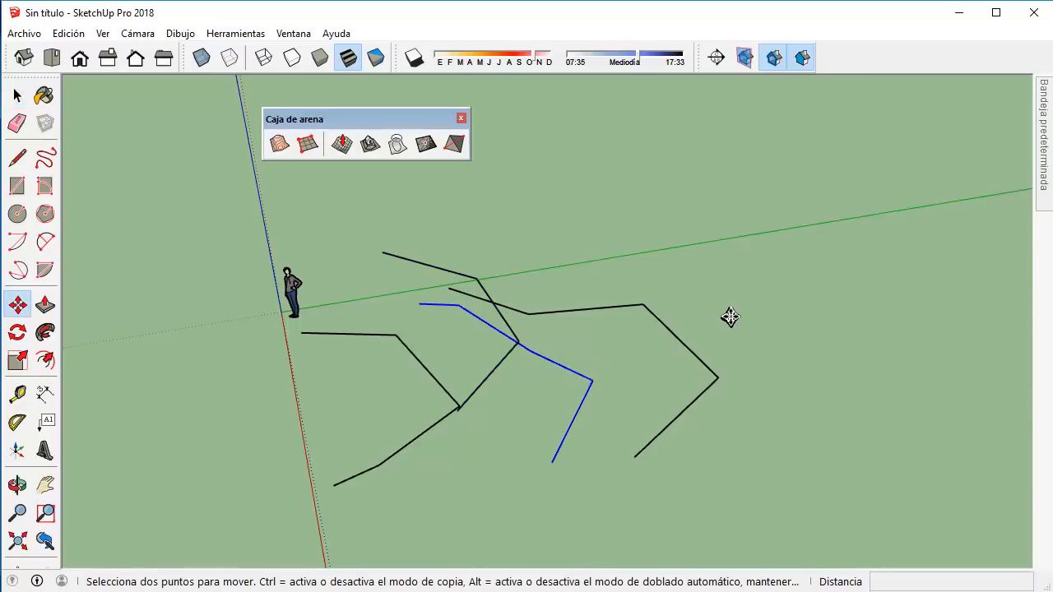
pyautogui.click(731, 316)
pyautogui.write('4')
pyautogui.press('Return')
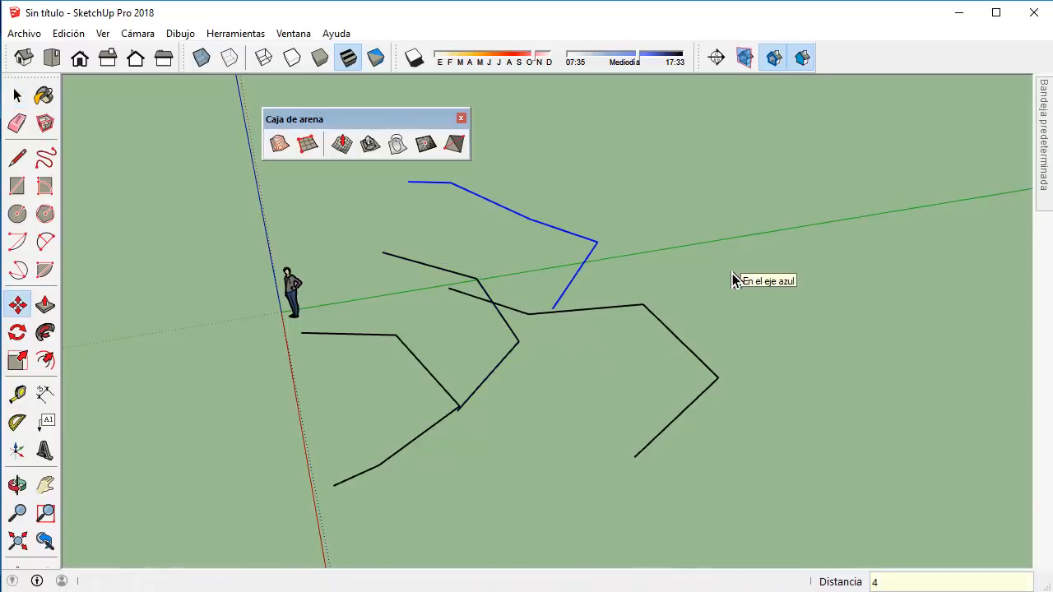
pyautogui.press('space')
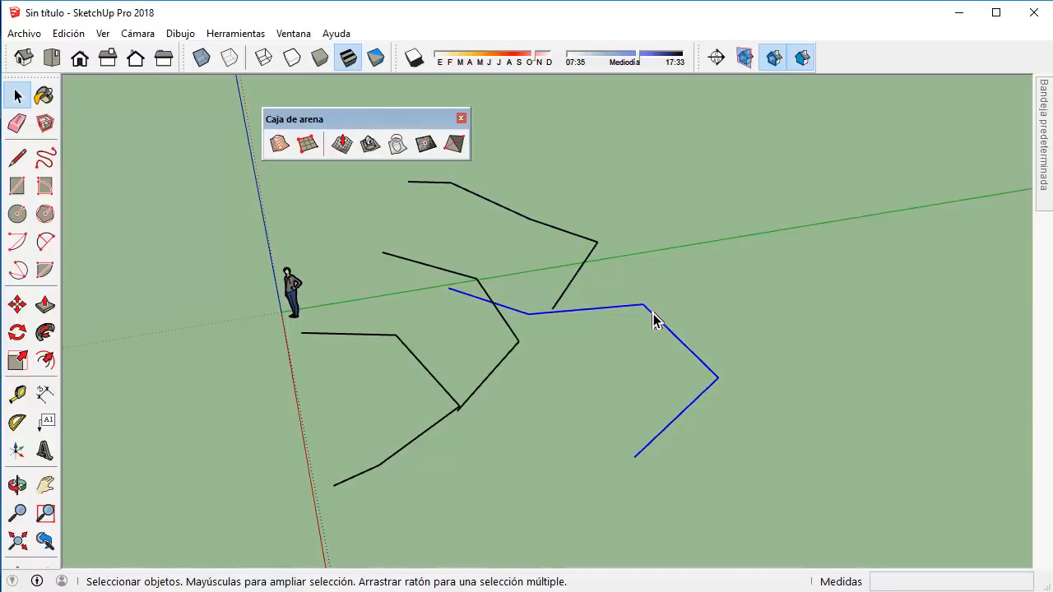
# Raise the fourth, farthest contour line 6 m along the blue axis.
pyautogui.press('m')
pyautogui.click(720, 293)
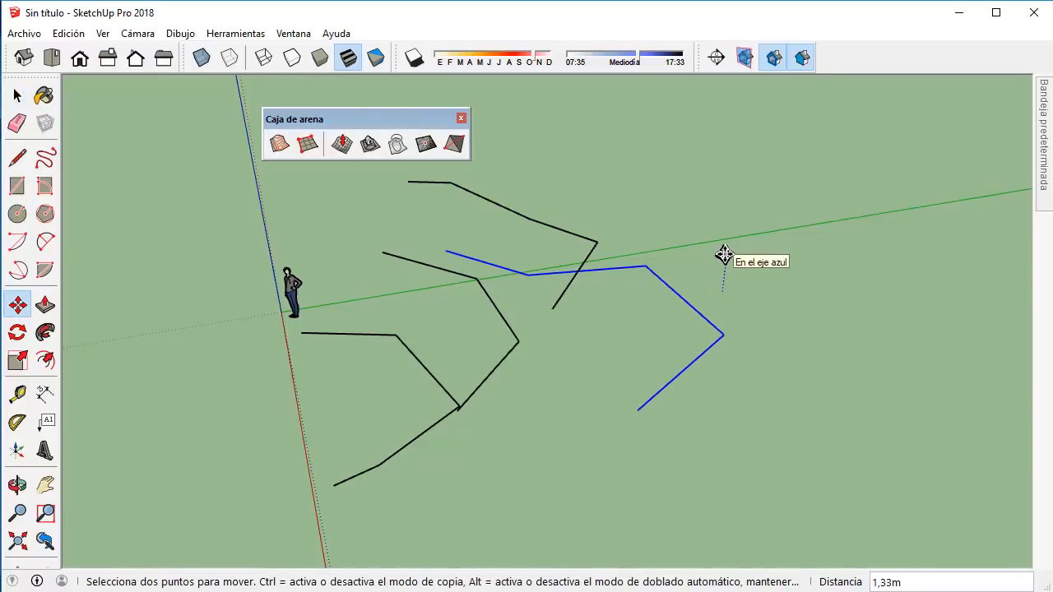
pyautogui.write('6')
pyautogui.press('Return')
pyautogui.moveTo(717, 254); pyautogui.dragTo(376, 198, button='middle')
pyautogui.press('space')
# Select all four contour lines and generate a terrain surface from them with the sandbox From Contours tool.
pyautogui.moveTo(411, 247); pyautogui.dragTo(688, 195, button='middle')
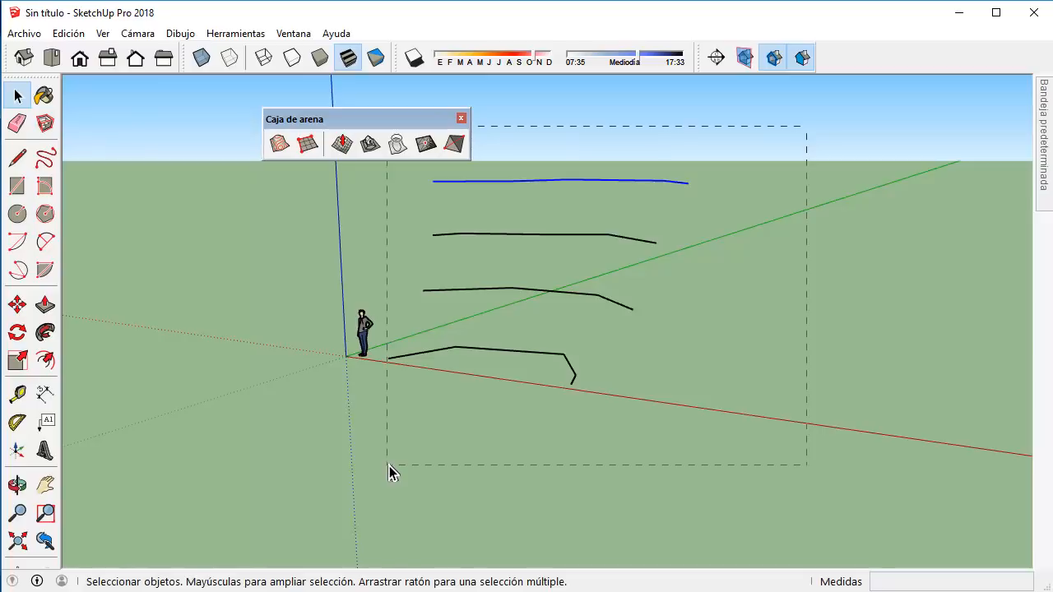
pyautogui.moveTo(389, 465); pyautogui.dragTo(390, 466)
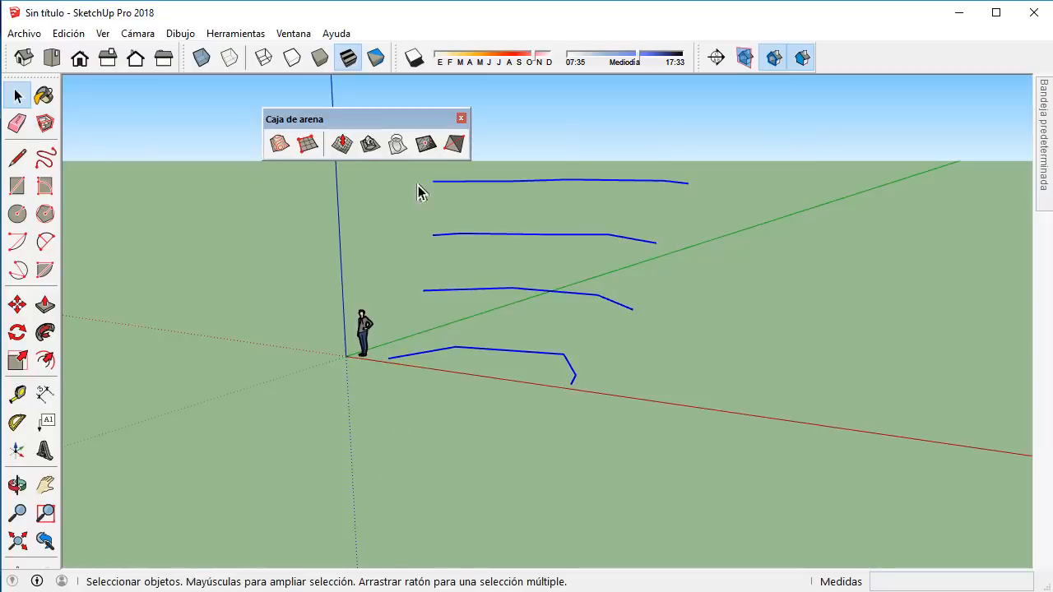
pyautogui.click(279, 142)
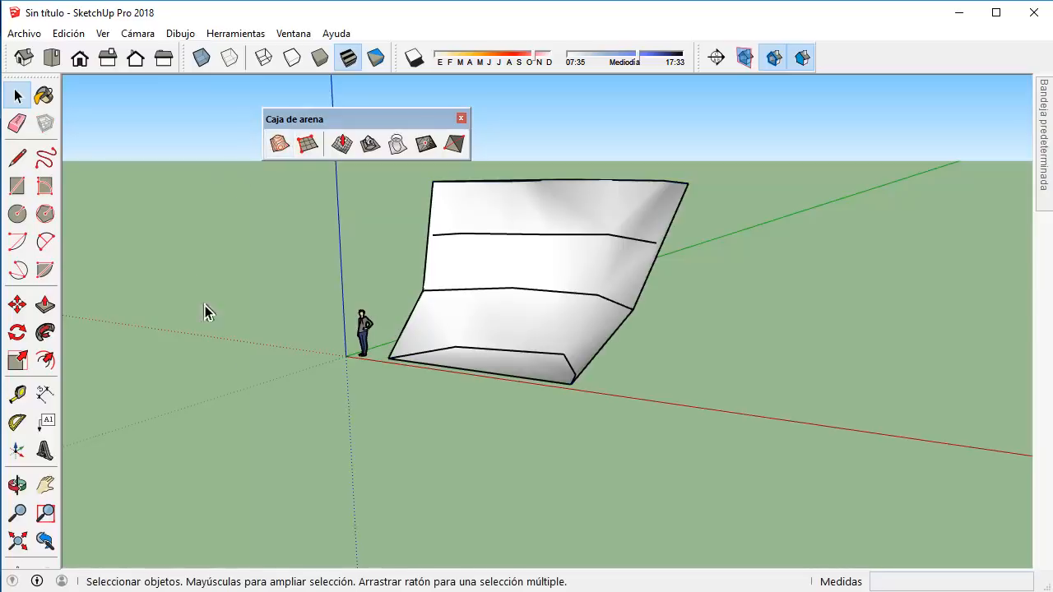
pyautogui.moveTo(224, 292); pyautogui.dragTo(745, 314, button='middle')
pyautogui.keyDown('shift'); pyautogui.moveTo(689, 296); pyautogui.dragTo(621, 297, button='middle'); pyautogui.keyUp('shift')
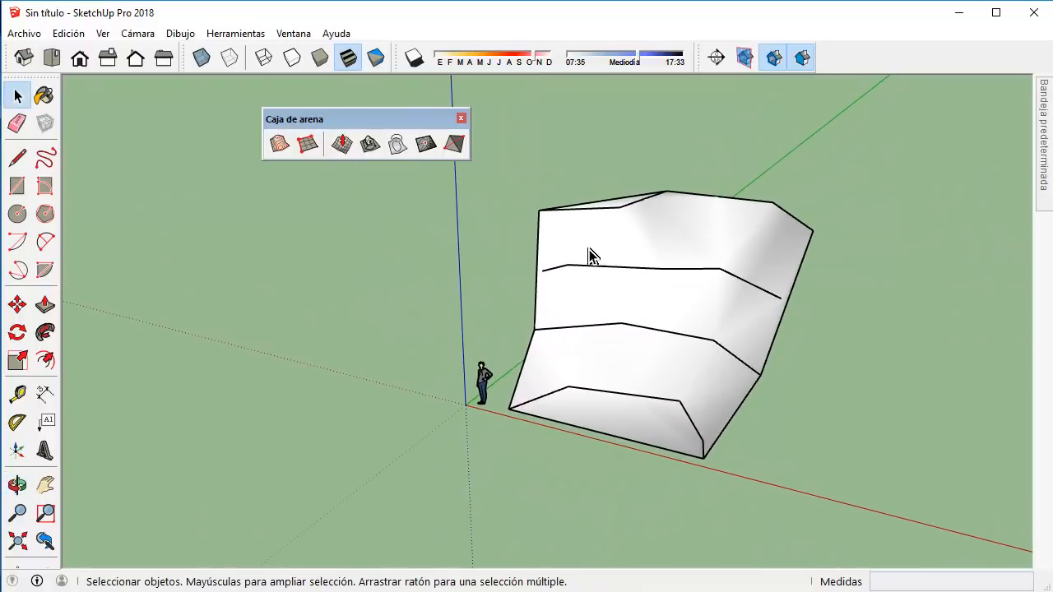
# Delete the practice terrain surface together with its contour lines.
pyautogui.moveTo(500, 164); pyautogui.dragTo(880, 505)
pyautogui.press('Delete')
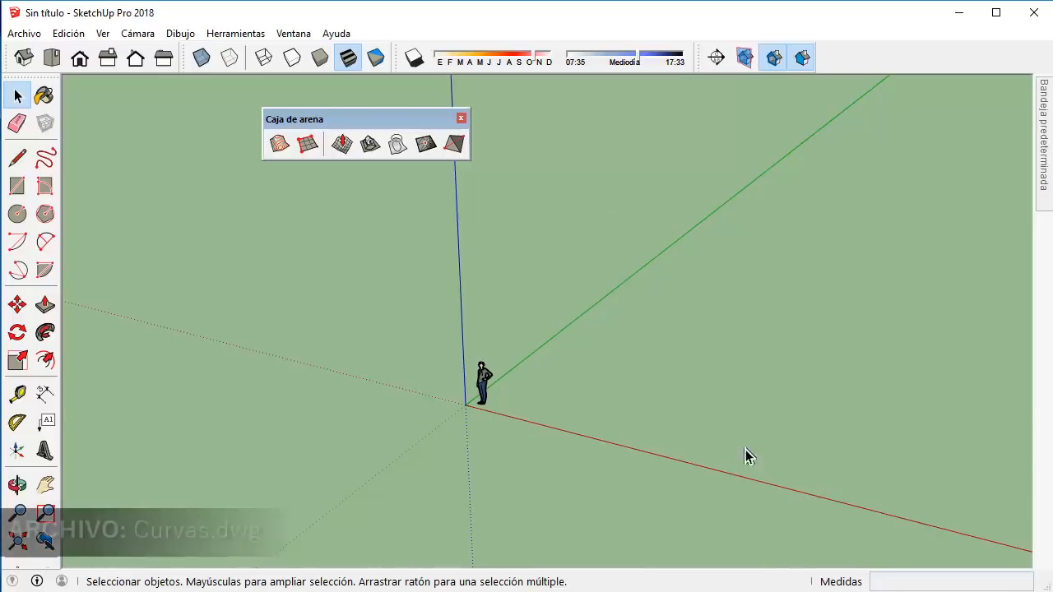
# Switch to AutoCAD and look over the terrain contour lines in the drawing Curvas.dwg.
pyautogui.click(332, 591)
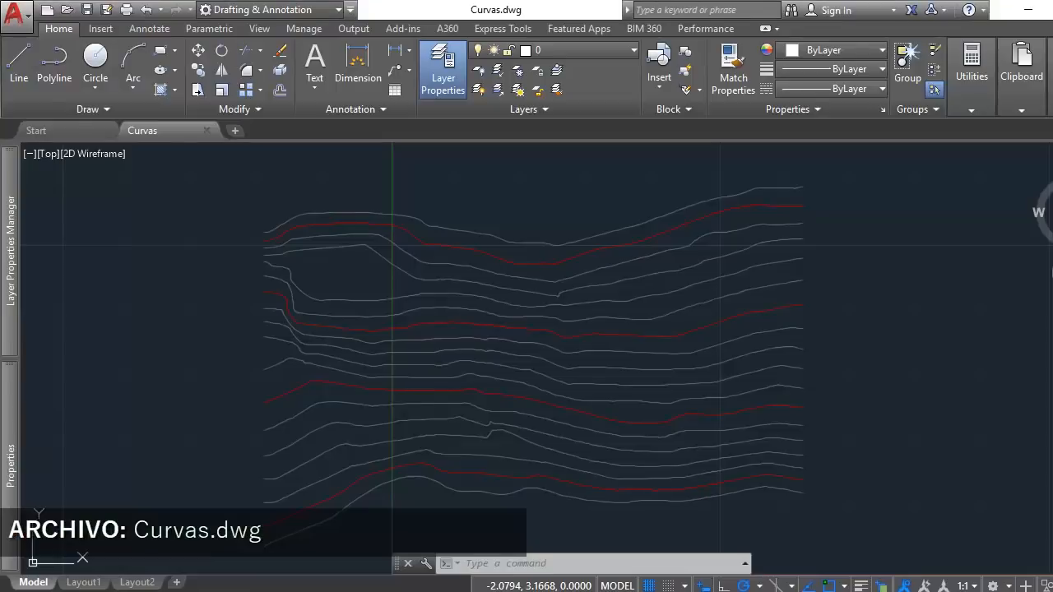
pyautogui.scroll(-3, 436, 453)
pyautogui.scroll(3, 441, 446)
pyautogui.moveTo(442, 446); pyautogui.dragTo(439, 404, button='middle')
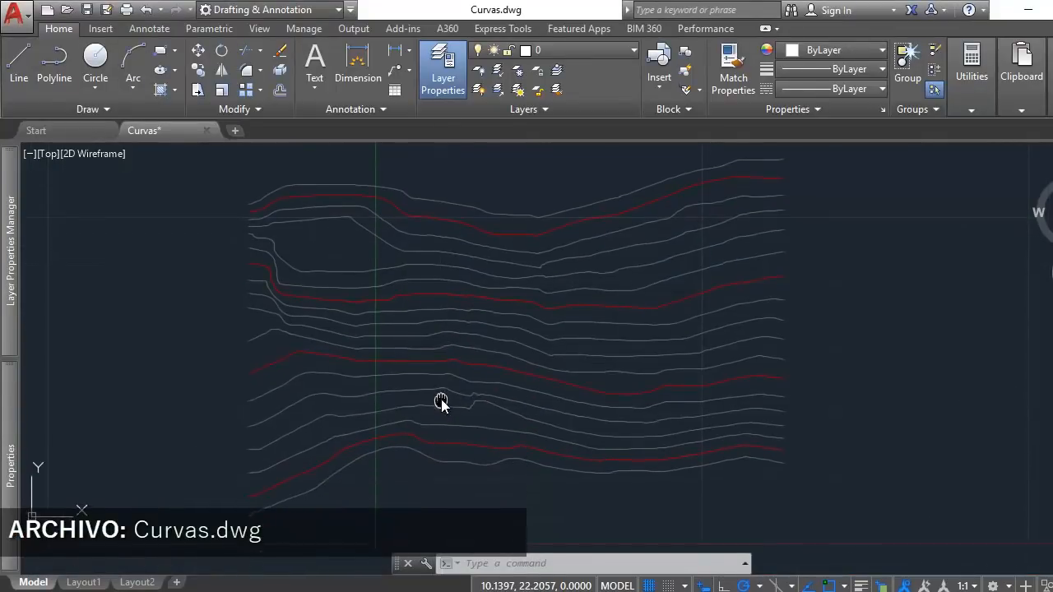
# Examine the contour lines of the drawing in a tilted 3D view to compare their heights.
pyautogui.scroll(-2, 447, 395)
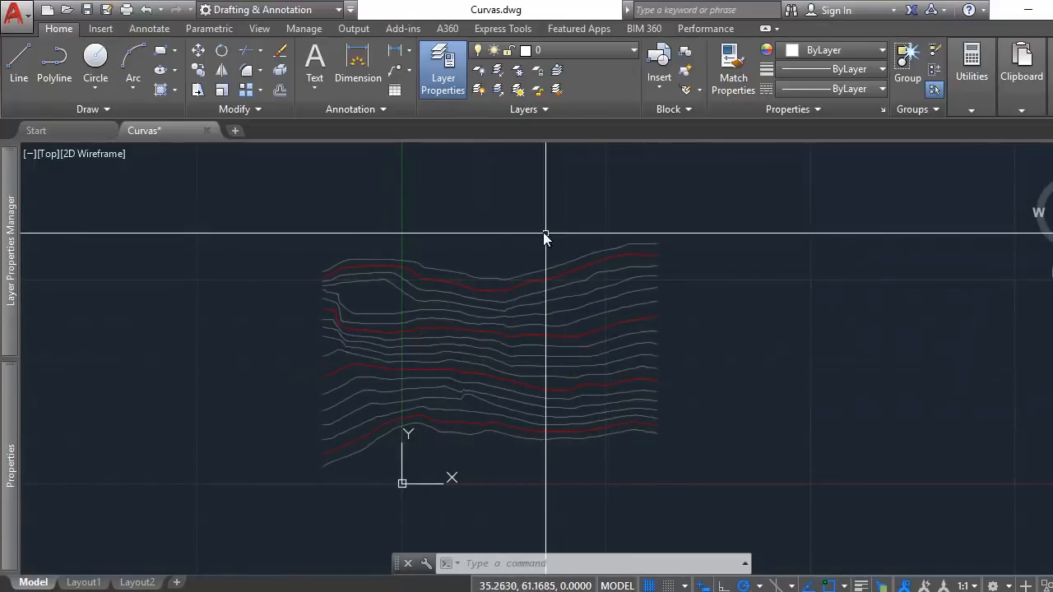
pyautogui.moveTo(609, 411)
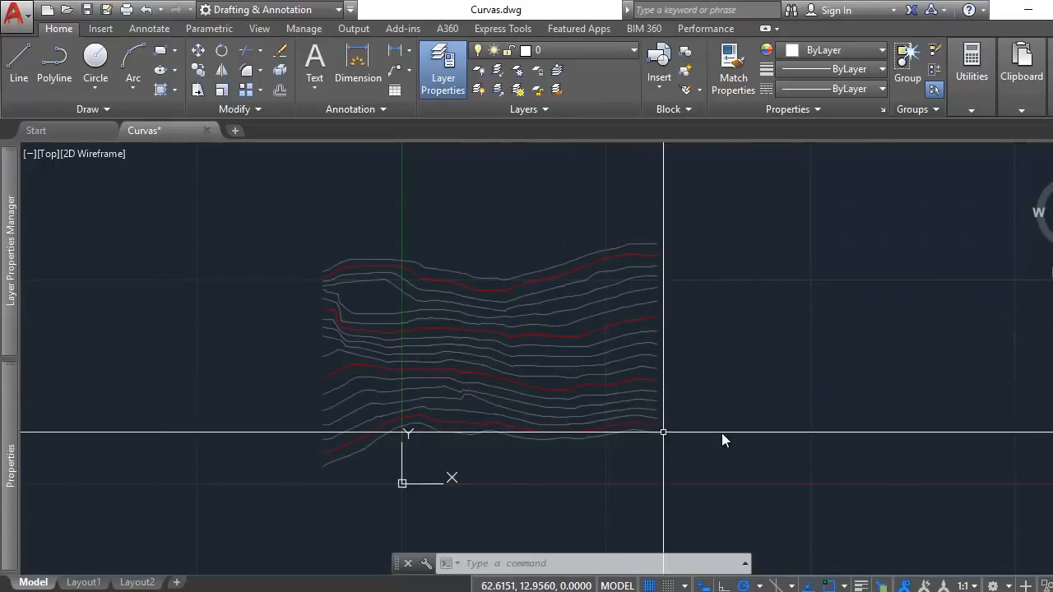
pyautogui.moveTo(856, 382)
pyautogui.keyDown('shift'); pyautogui.mouseDown(button='middle')
pyautogui.moveTo(672, 235)
pyautogui.moveTo(696, 231)
pyautogui.moveTo(712, 238)
pyautogui.moveTo(485, 349)
pyautogui.moveTo(499, 383)
pyautogui.moveTo(465, 287)
pyautogui.moveTo(458, 360)
pyautogui.moveTo(375, 436)
pyautogui.mouseUp(button='middle'); pyautogui.keyUp('shift')
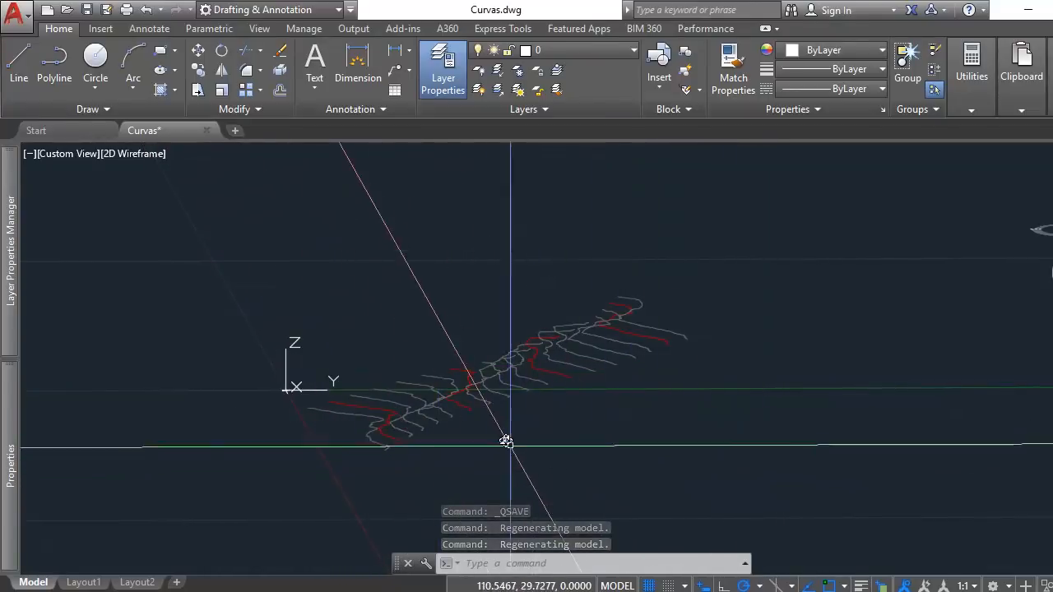
pyautogui.keyDown('shift'); pyautogui.moveTo(505, 440); pyautogui.dragTo(573, 467, button='middle'); pyautogui.keyUp('shift')
pyautogui.scroll(3, 572, 467)
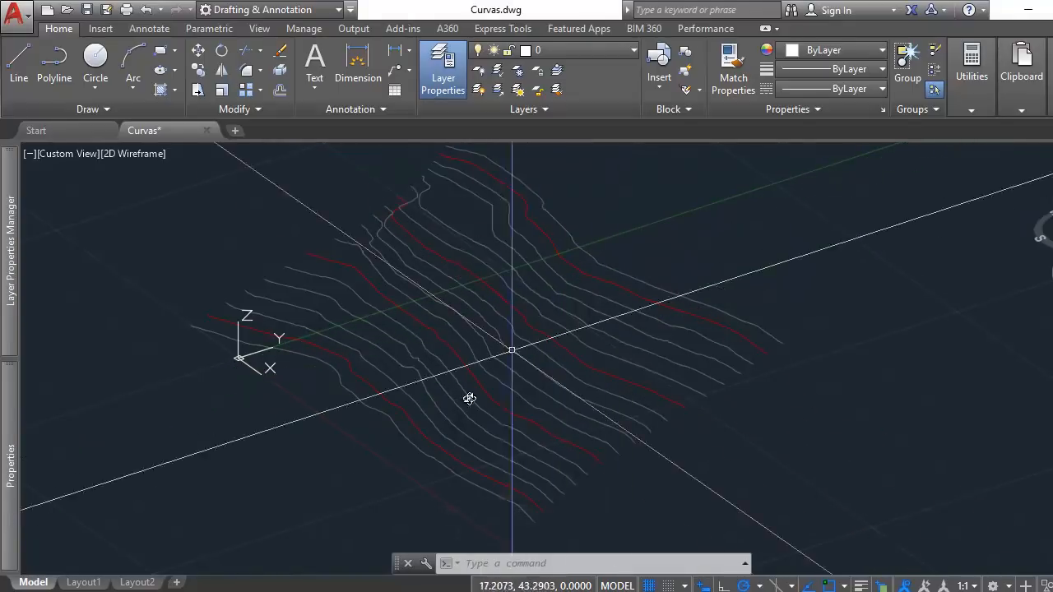
pyautogui.moveTo(472, 420); pyautogui.dragTo(412, 418, button='middle')
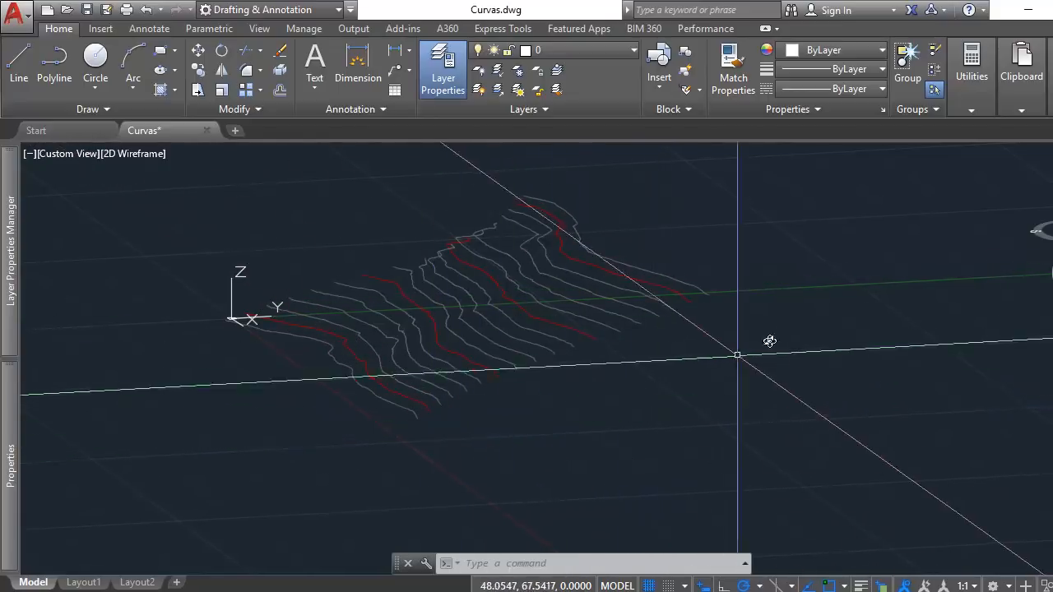
pyautogui.scroll(3, 399, 424)
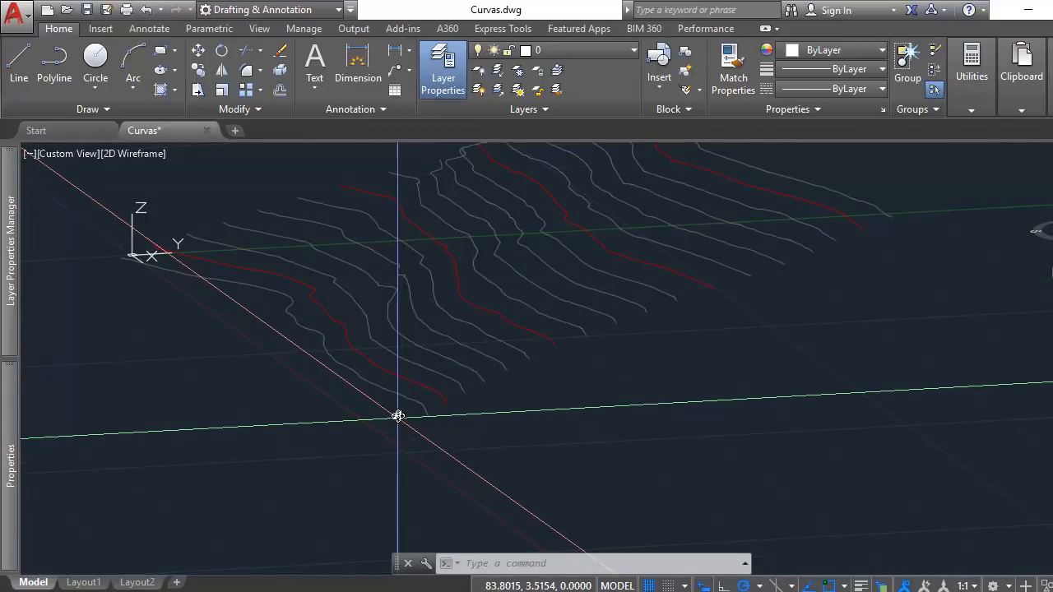
# Check the elevation of the red major contour nearest the origin in its properties.
pyautogui.click(402, 382)
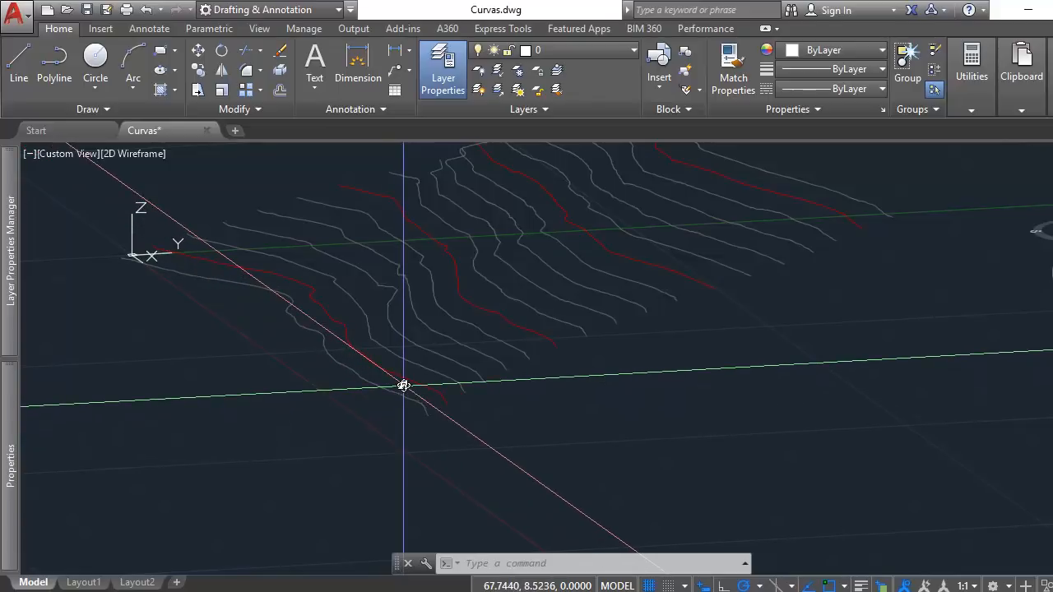
pyautogui.moveTo(403, 381)
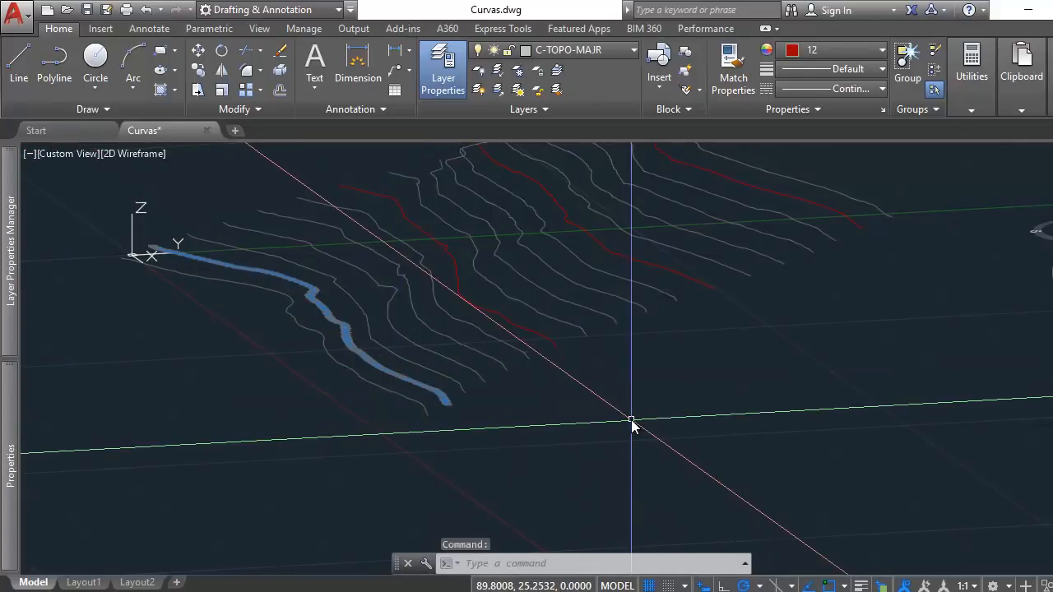
pyautogui.press('Escape')
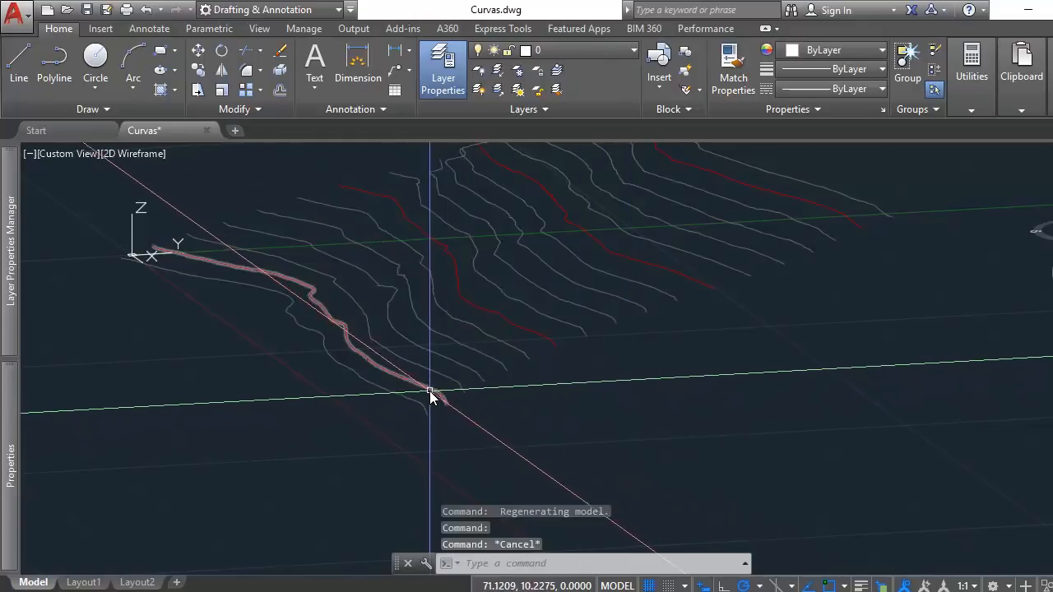
pyautogui.click(430, 394)
pyautogui.moveTo(15, 463)
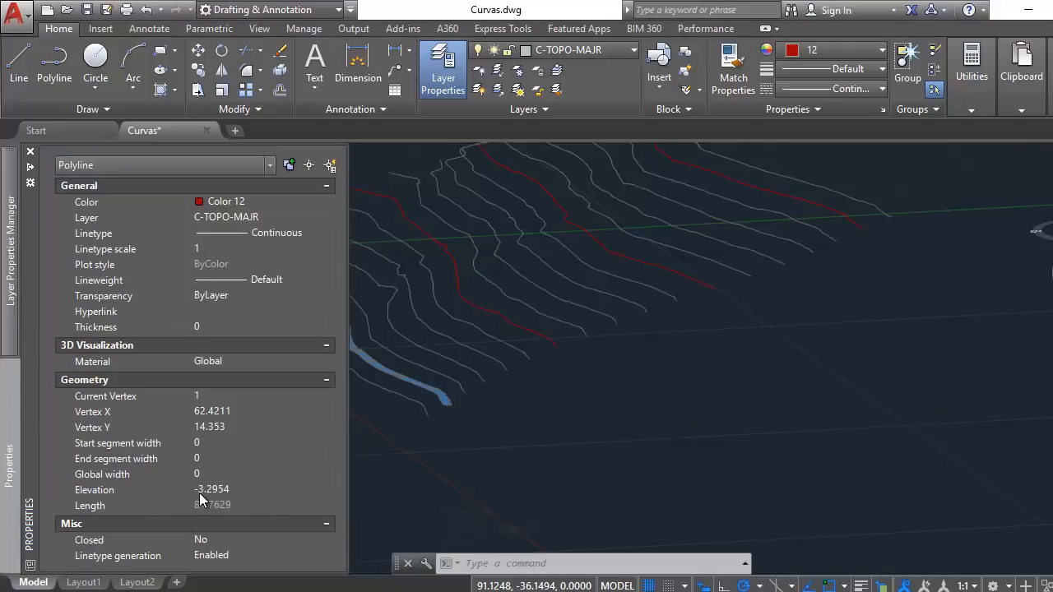
pyautogui.press('Escape')
# Check the elevations of the three grey minor contours following the first red contour, one at a time.
pyautogui.click(441, 379)
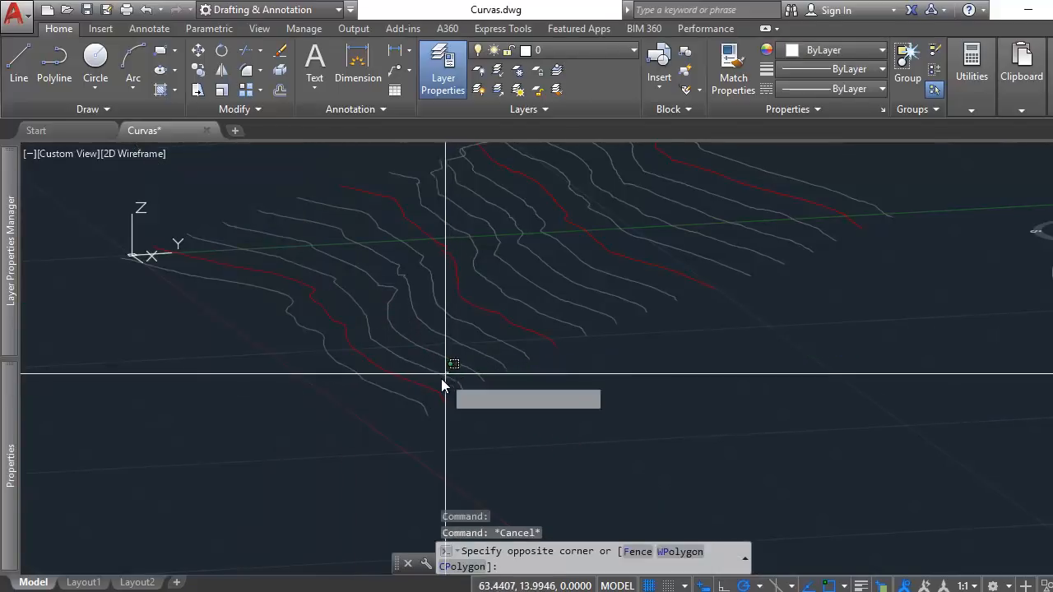
pyautogui.click(436, 382)
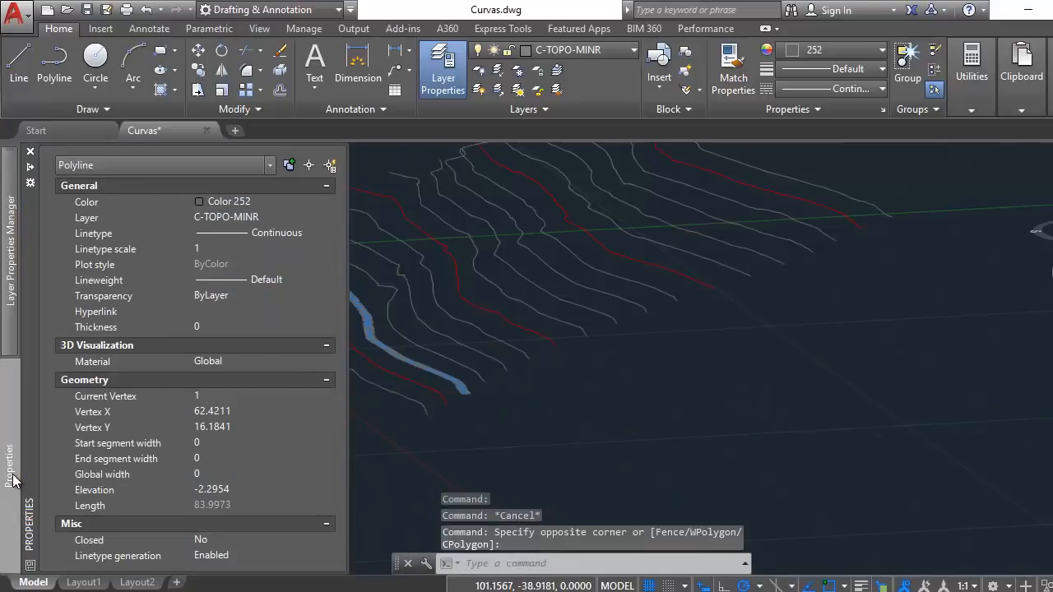
pyautogui.press('Escape')
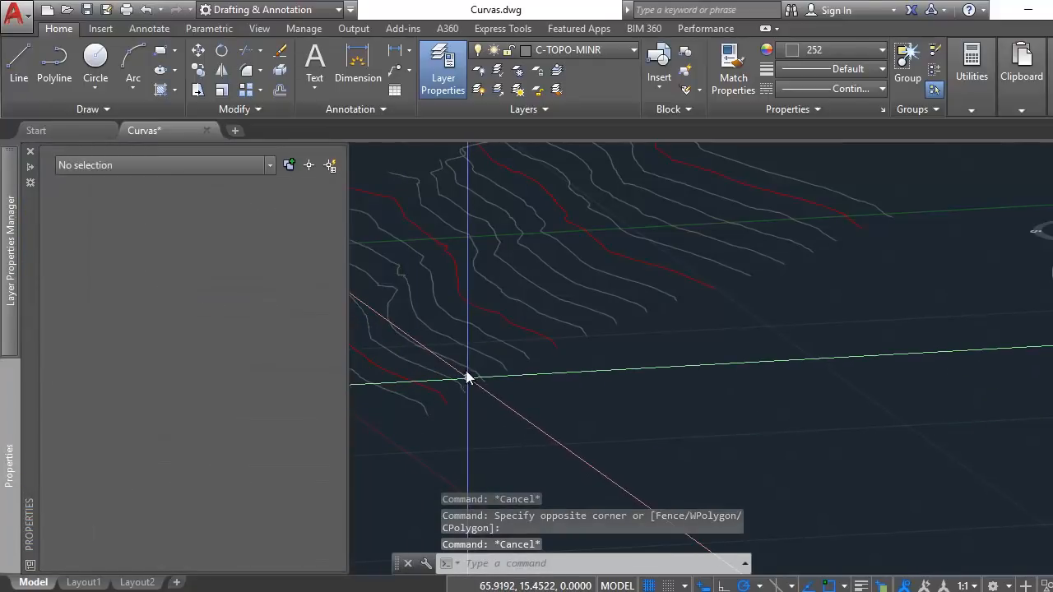
pyautogui.moveTo(4, 543)
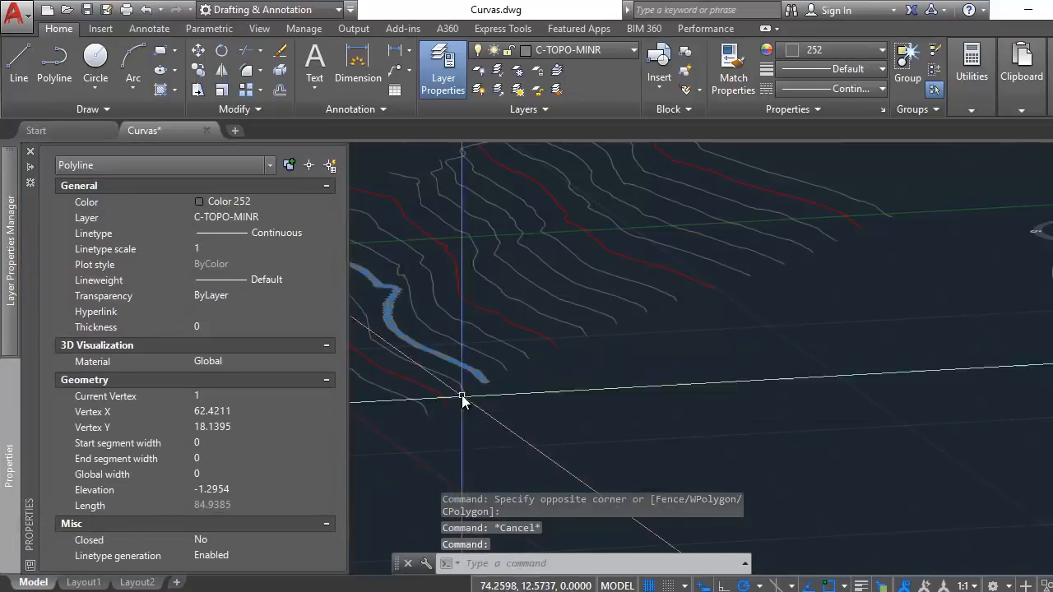
pyautogui.press('Escape')
pyautogui.click(487, 357)
pyautogui.moveTo(14, 483)
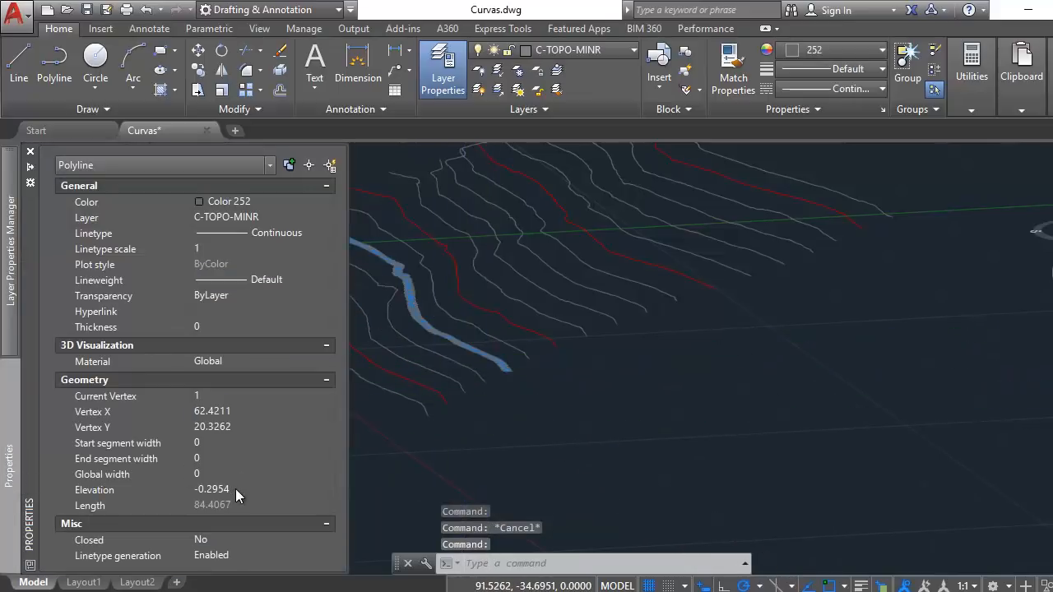
pyautogui.press('Escape')
# Check the elevations of the fourth grey minor contour and the second red major contour, then clear the selection.
pyautogui.click(520, 357)
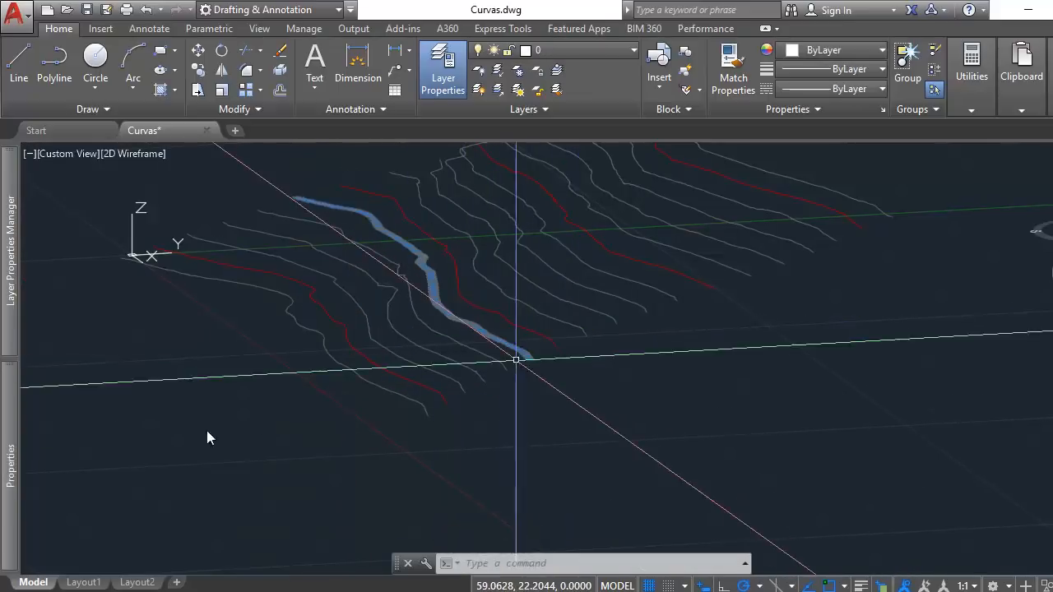
pyautogui.moveTo(9, 479)
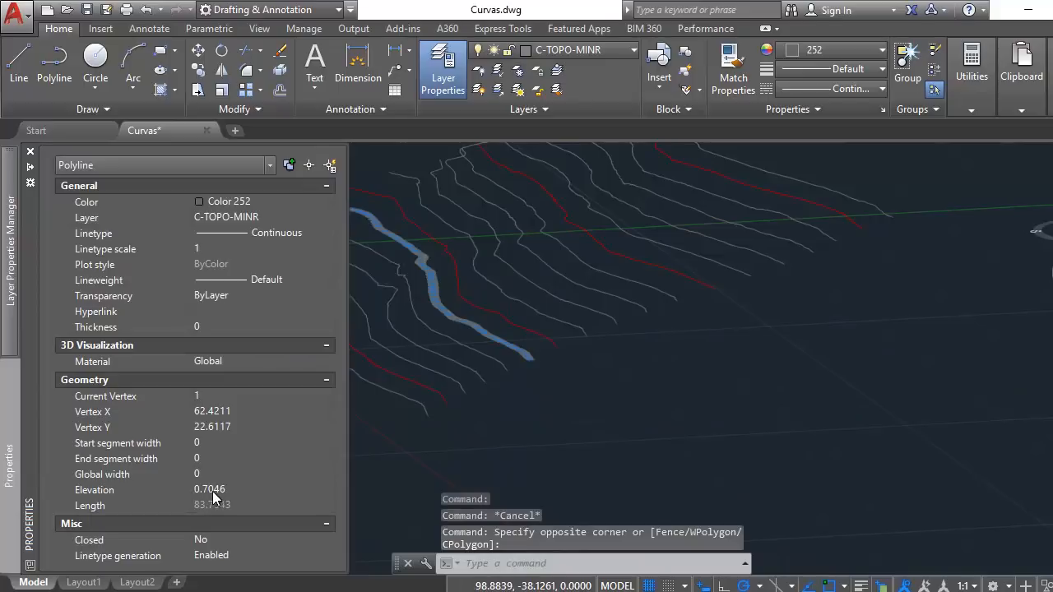
pyautogui.press('Escape')
pyautogui.click(528, 332)
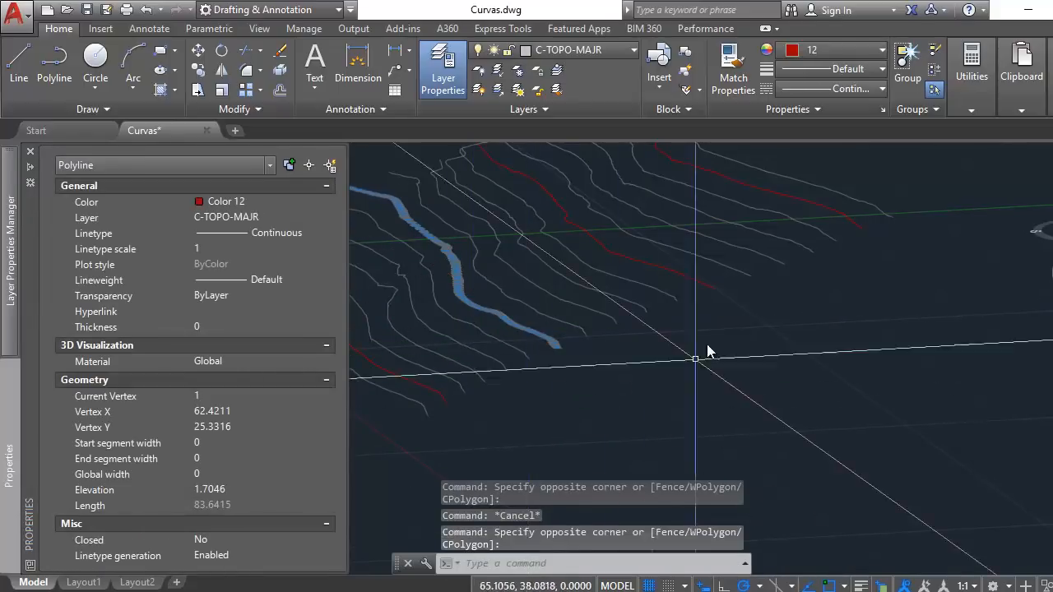
pyautogui.press('Escape')
pyautogui.hotkey('ctrl', '1')
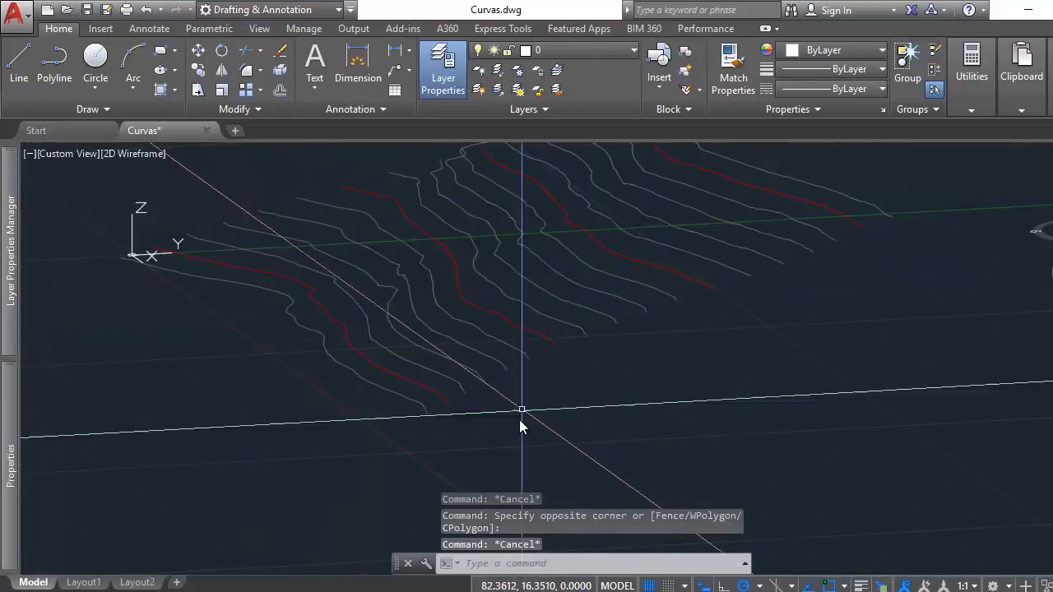
# Inspect the space far around the contour lines for stray objects and check their position relative to the origin.
pyautogui.scroll(-5, 519, 425)
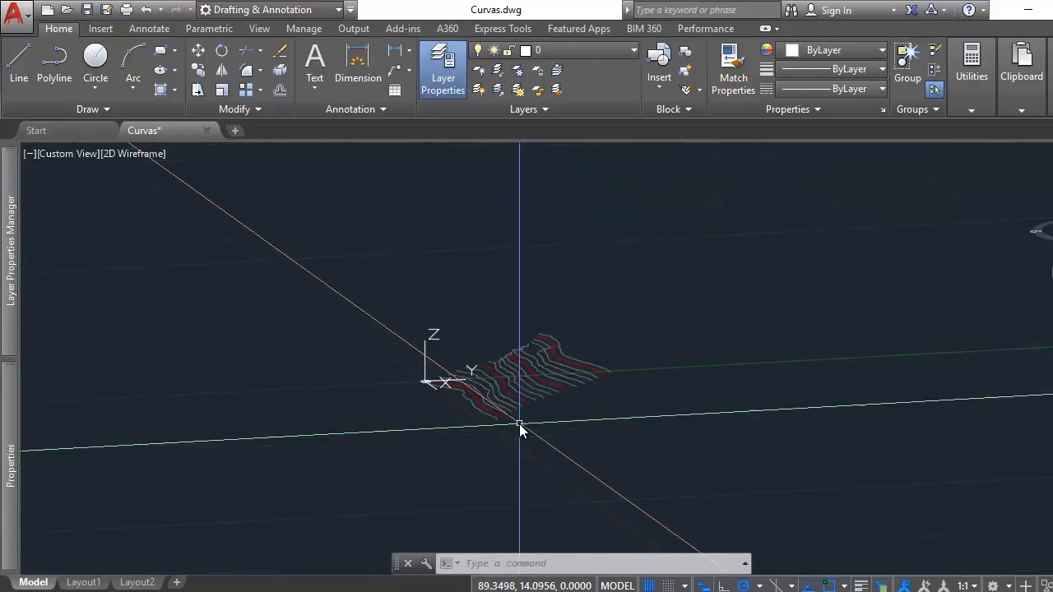
pyautogui.keyDown('shift'); pyautogui.moveTo(526, 407); pyautogui.dragTo(571, 390, button='middle'); pyautogui.keyUp('shift')
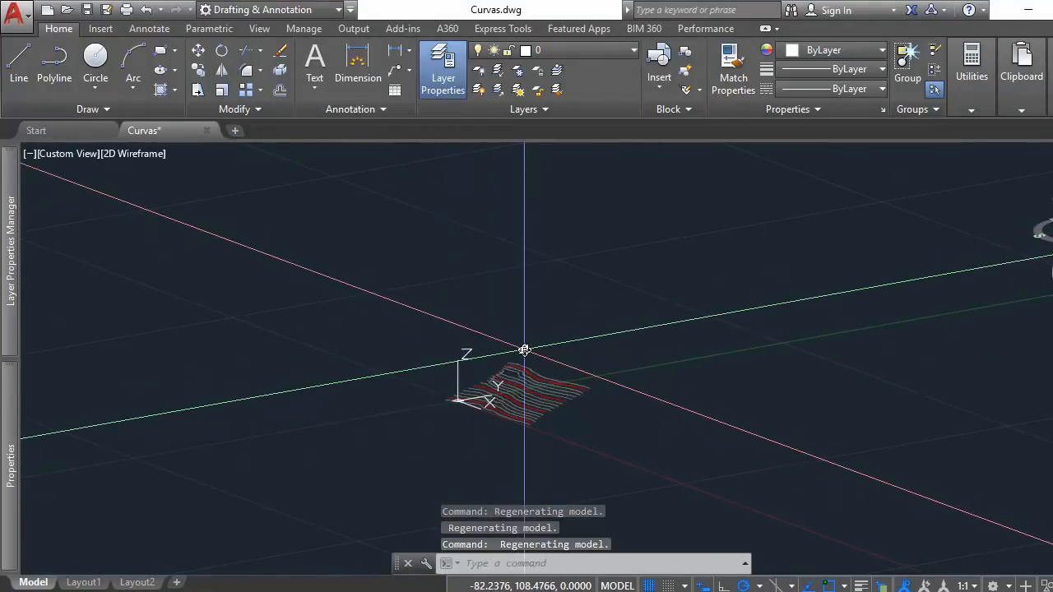
pyautogui.scroll(5, 521, 364)
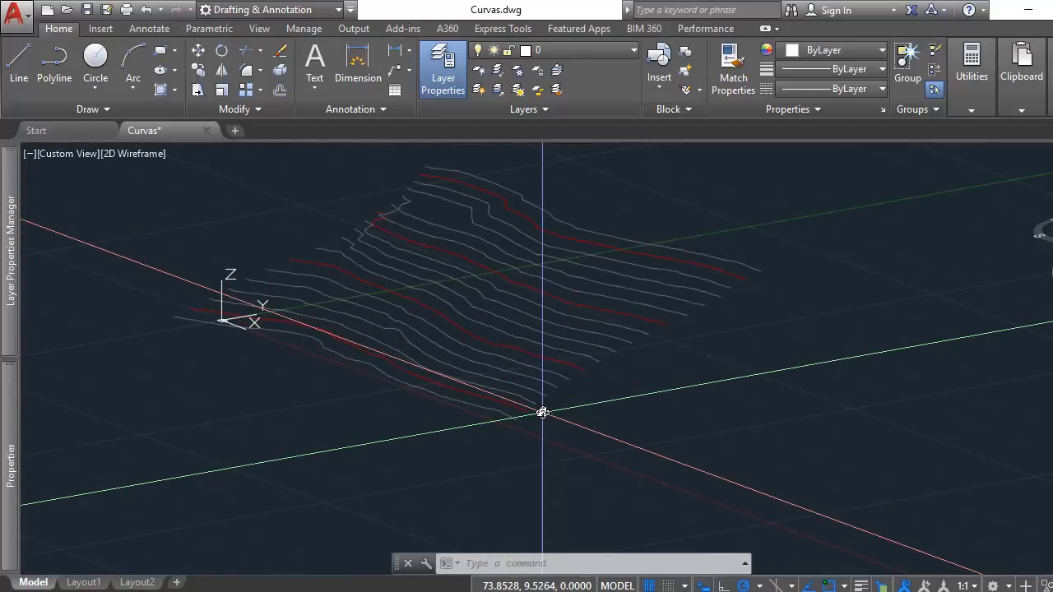
pyautogui.scroll(-10, 543, 412)
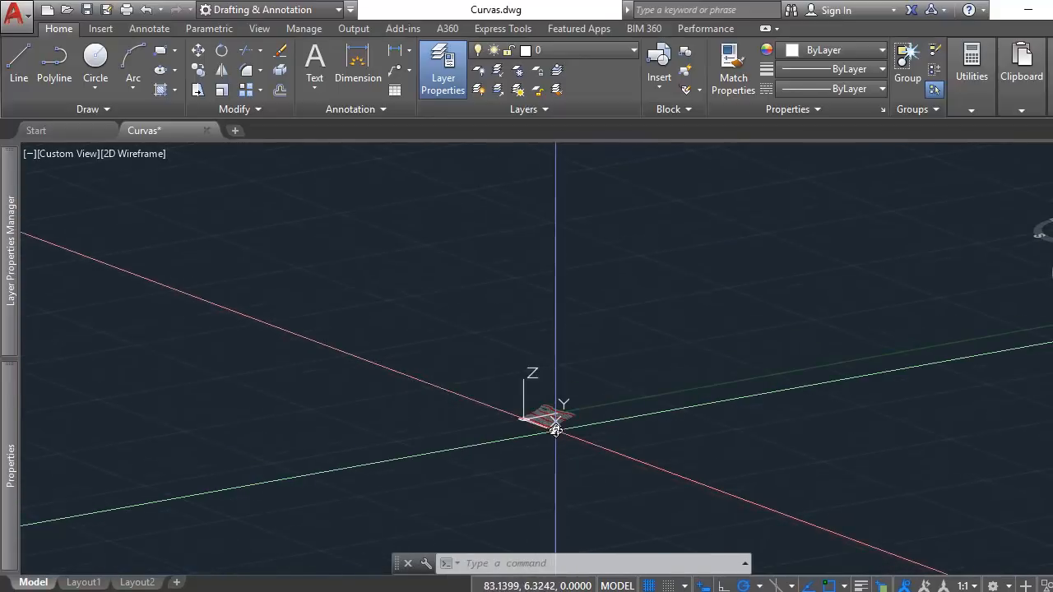
pyautogui.scroll(-3, 555, 278)
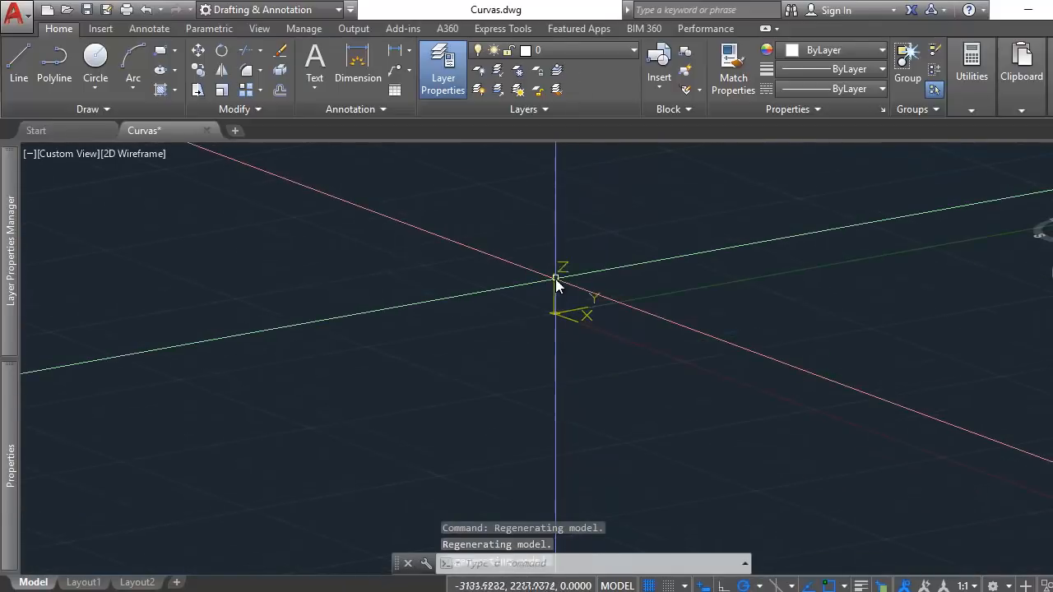
pyautogui.scroll(3, 520, 330)
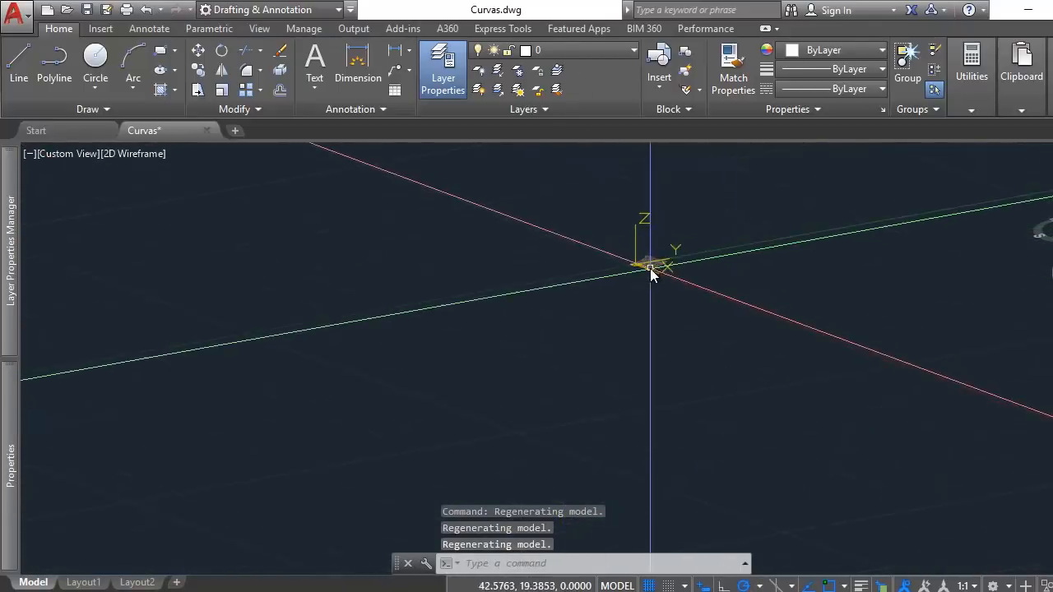
pyautogui.scroll(5, 649, 260)
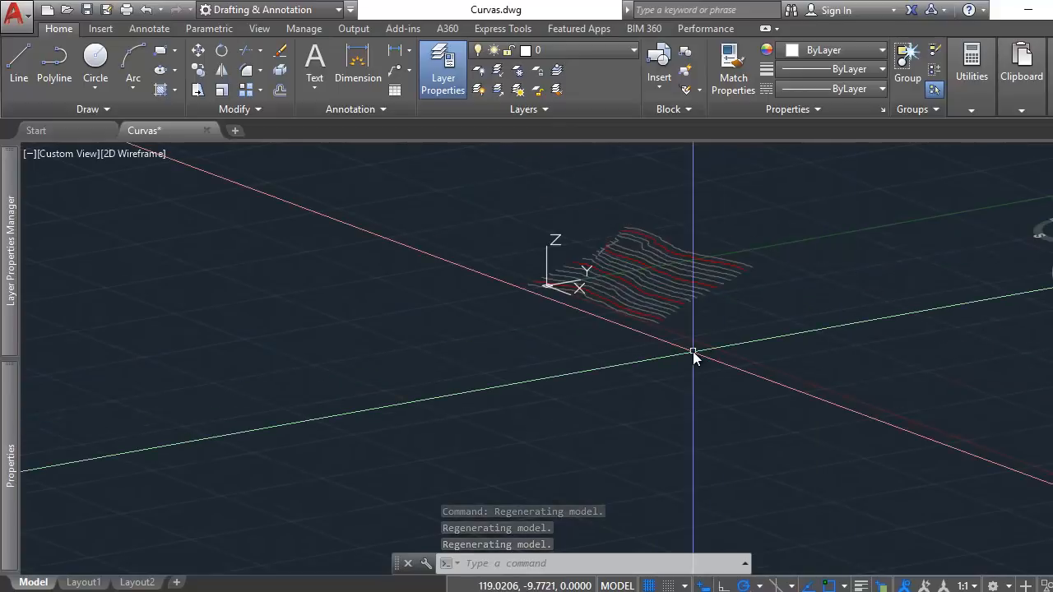
pyautogui.scroll(3, 696, 353)
# Examine the stacked contour heights and the surrounding space in the front view, then return to a 3D view.
pyautogui.keyDown('shift'); pyautogui.moveTo(611, 381); pyautogui.dragTo(1049, 204, button='middle'); pyautogui.keyUp('shift')
pyautogui.click(1052, 218)
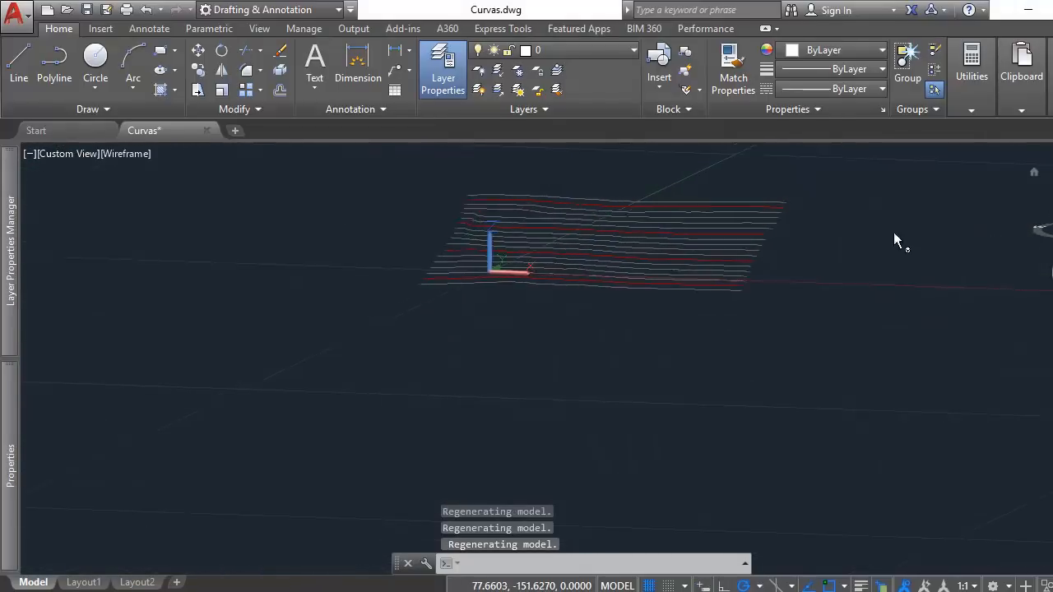
pyautogui.scroll(-4, 722, 245)
pyautogui.scroll(-6, 651, 448)
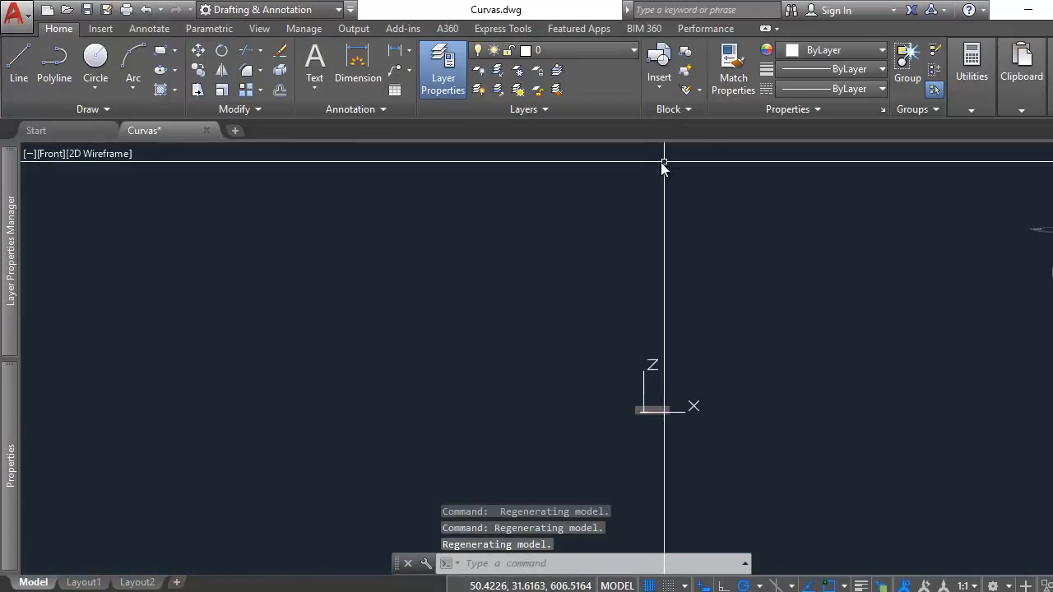
pyautogui.scroll(5, 653, 411)
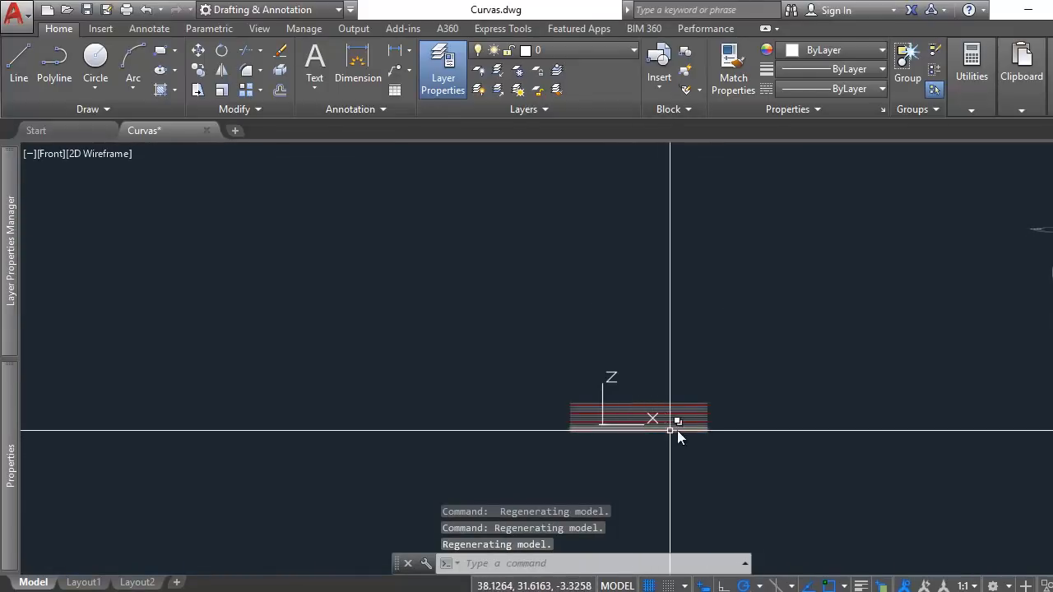
pyautogui.moveTo(630, 430)
pyautogui.keyDown('shift'); pyautogui.mouseDown(button='middle')
pyautogui.moveTo(686, 365)
pyautogui.moveTo(640, 424)
pyautogui.mouseUp(button='middle'); pyautogui.keyUp('shift')
pyautogui.scroll(3, 634, 418)
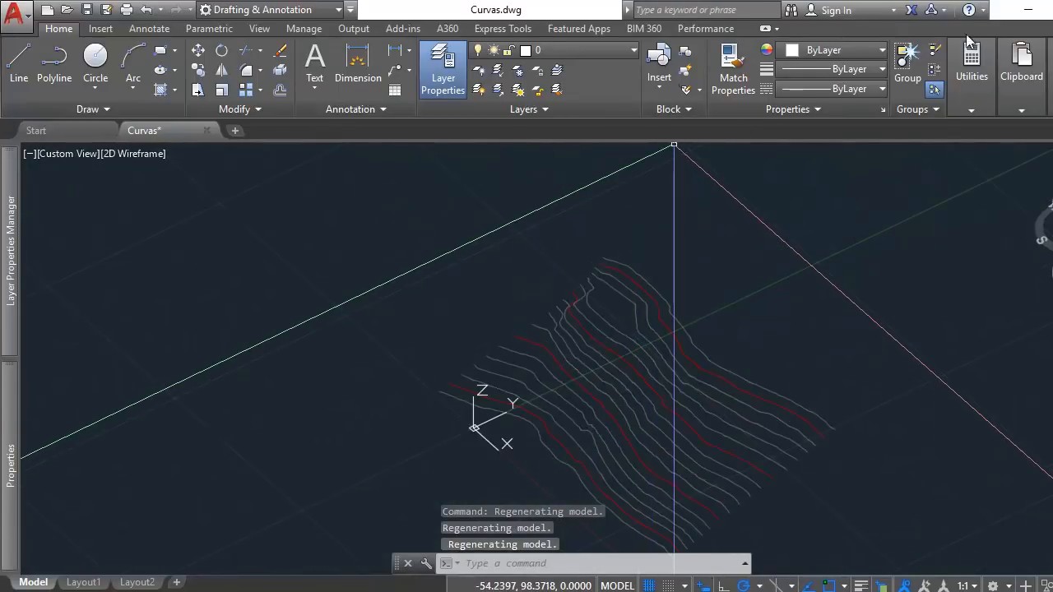
# Switch to SketchUp and import the Curvas AutoCAD drawing with its units in metres and its drawing origin kept.
pyautogui.click(1028, 17)
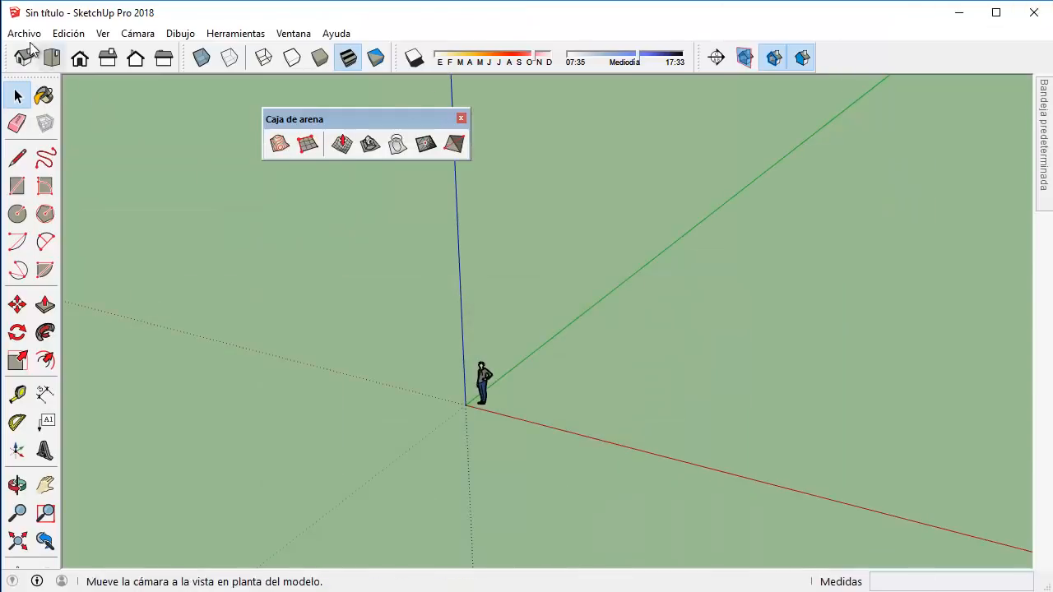
pyautogui.click(24, 33)
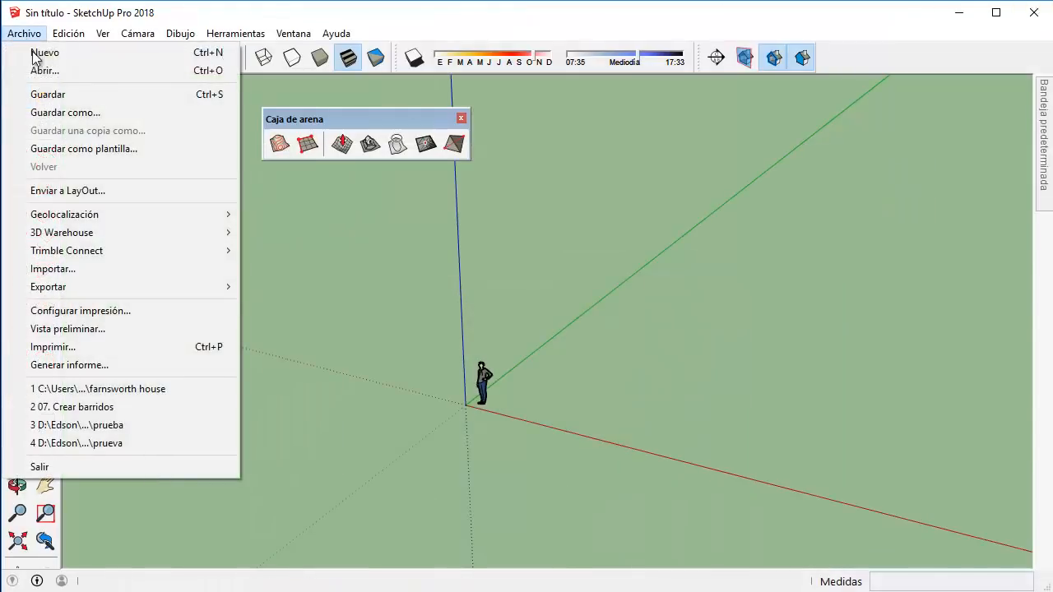
pyautogui.click(84, 268)
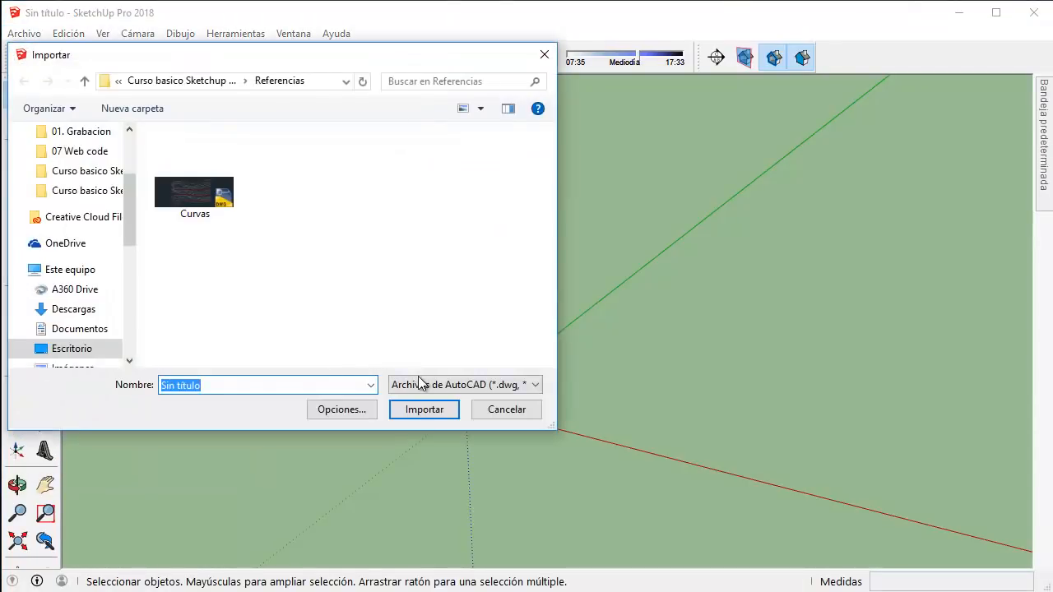
pyautogui.click(420, 383)
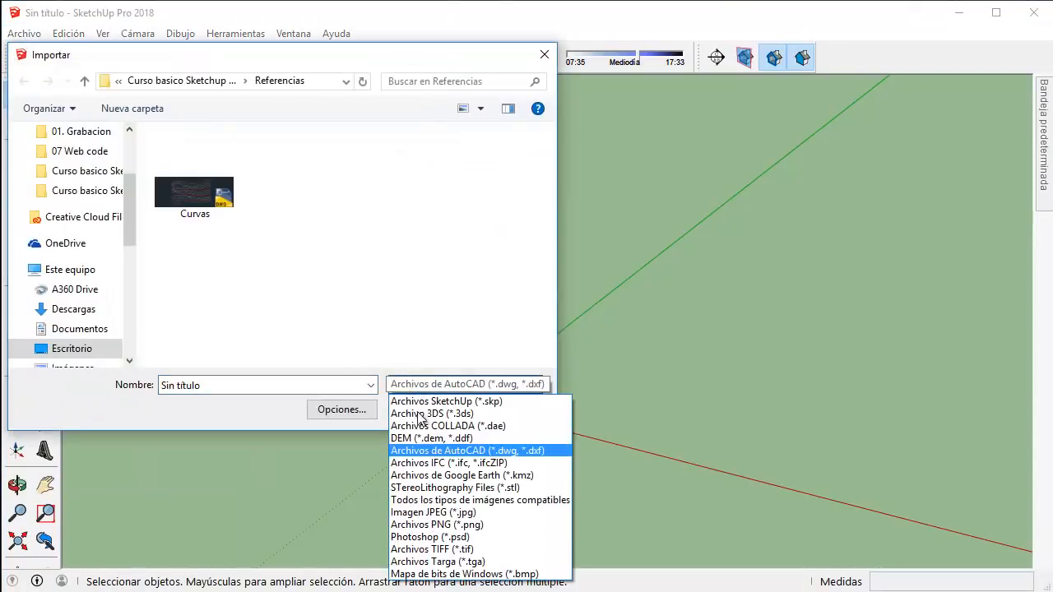
pyautogui.click(499, 452)
pyautogui.click(199, 203)
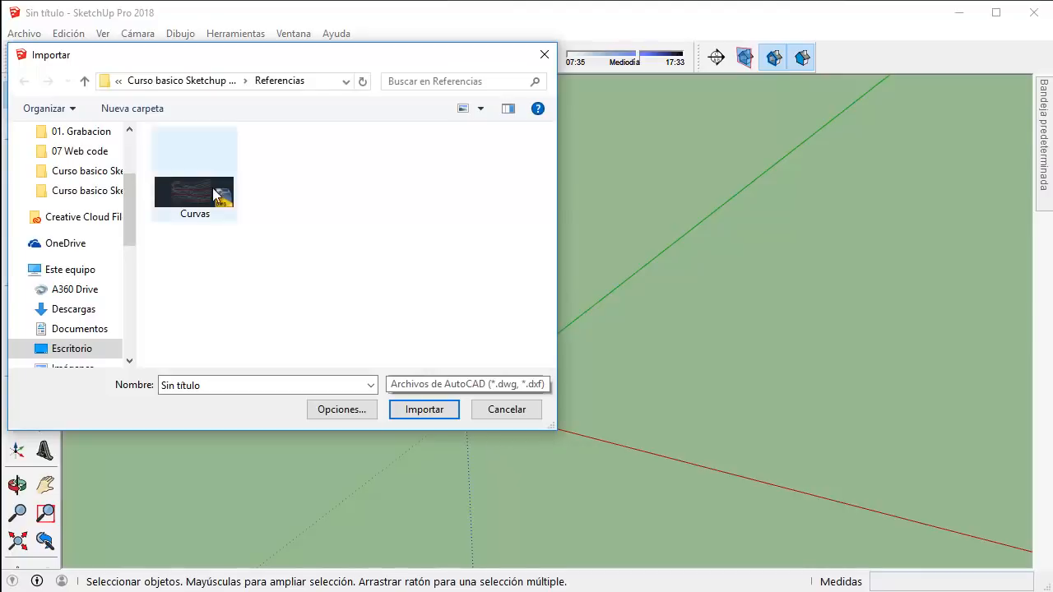
pyautogui.click(343, 410)
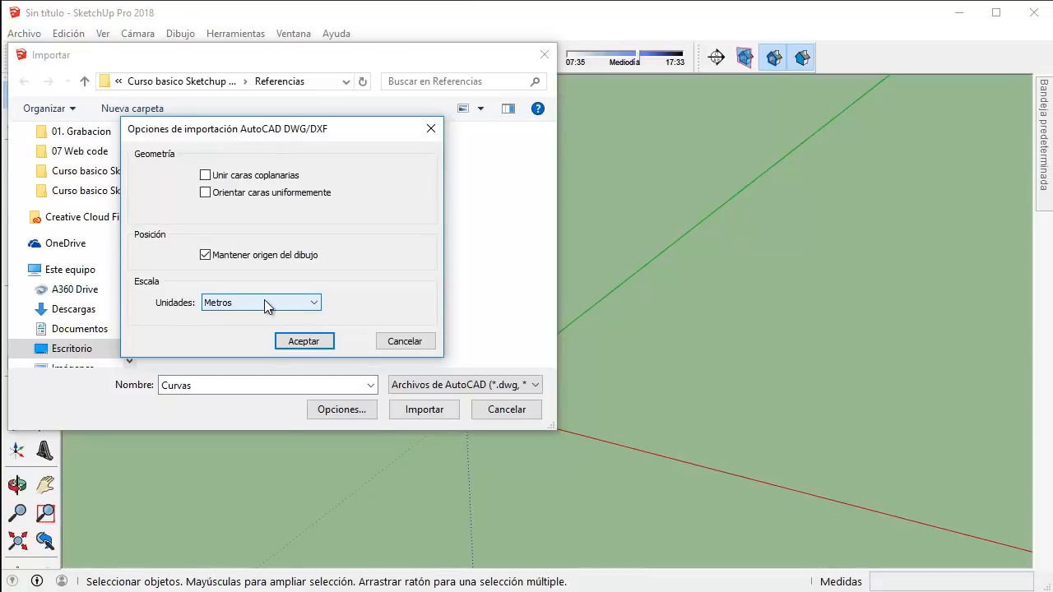
pyautogui.click(300, 342)
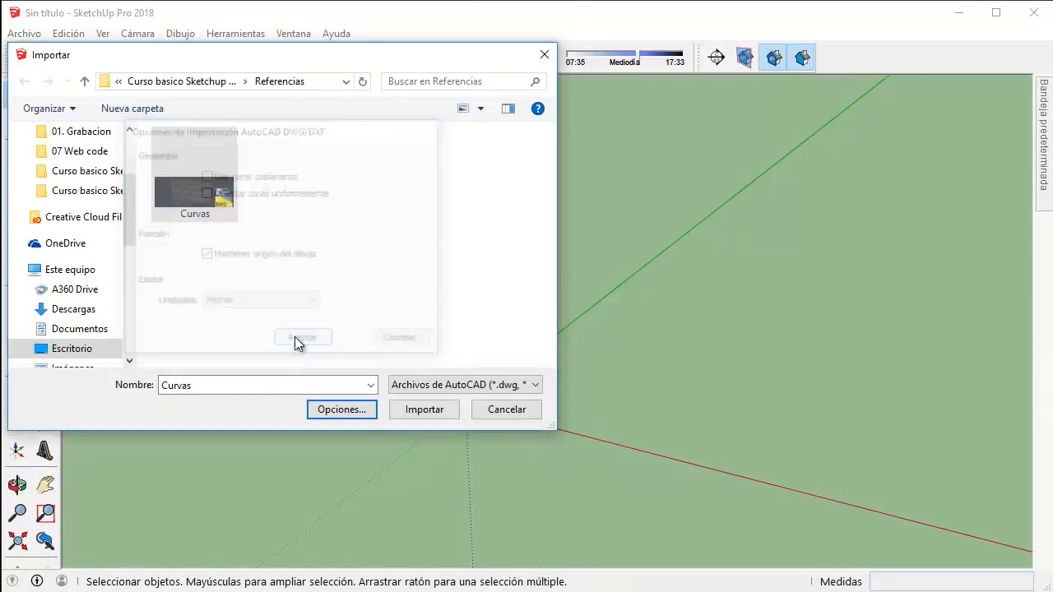
pyautogui.click(433, 409)
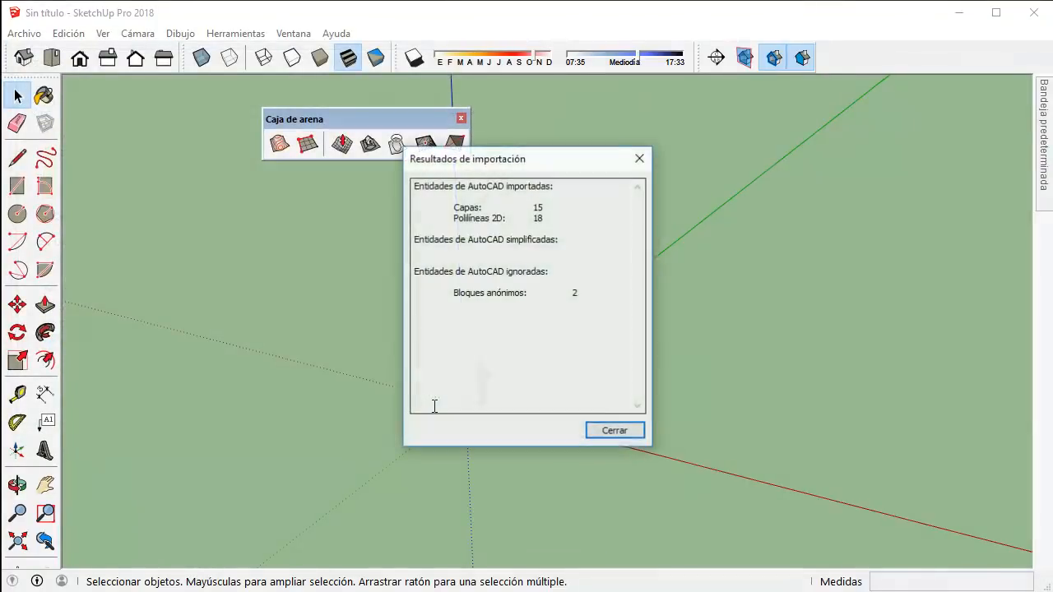
# Review the summary of imported and ignored AutoCAD entities, then dismiss it.
pyautogui.moveTo(496, 162); pyautogui.dragTo(704, 129)
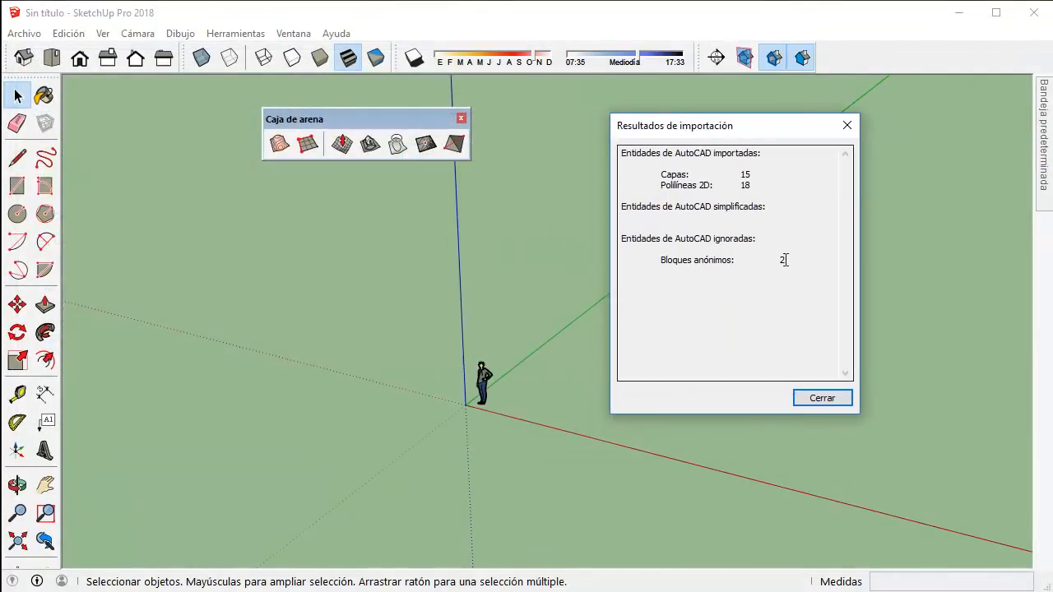
pyautogui.moveTo(748, 257); pyautogui.dragTo(577, 104)
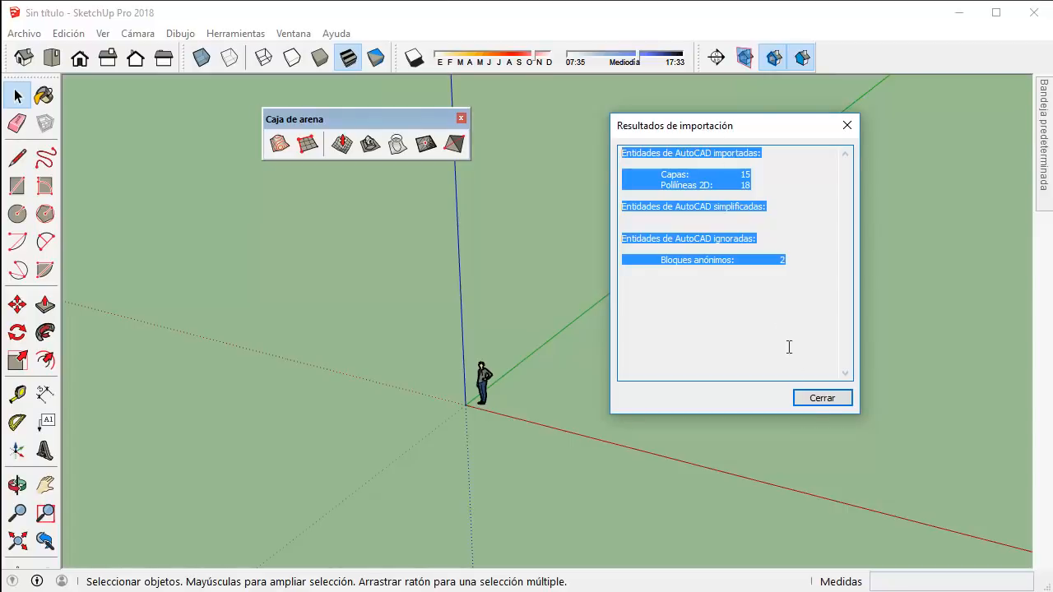
pyautogui.click(820, 398)
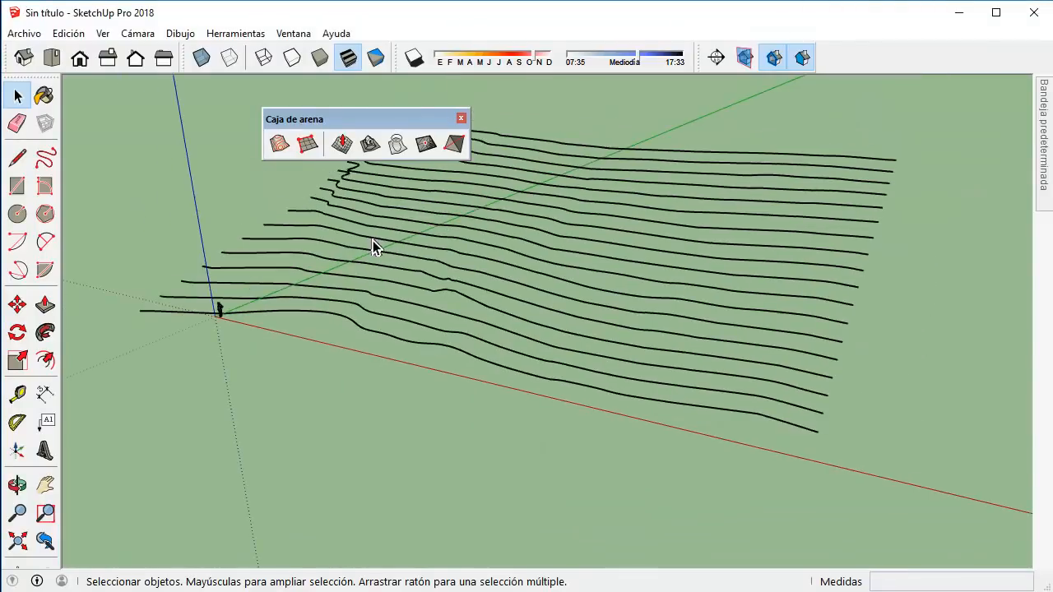
# Move the sandbox tools clear of the drawing and explode the imported contour group into separate curves.
pyautogui.moveTo(373, 240); pyautogui.dragTo(143, 188, button='middle')
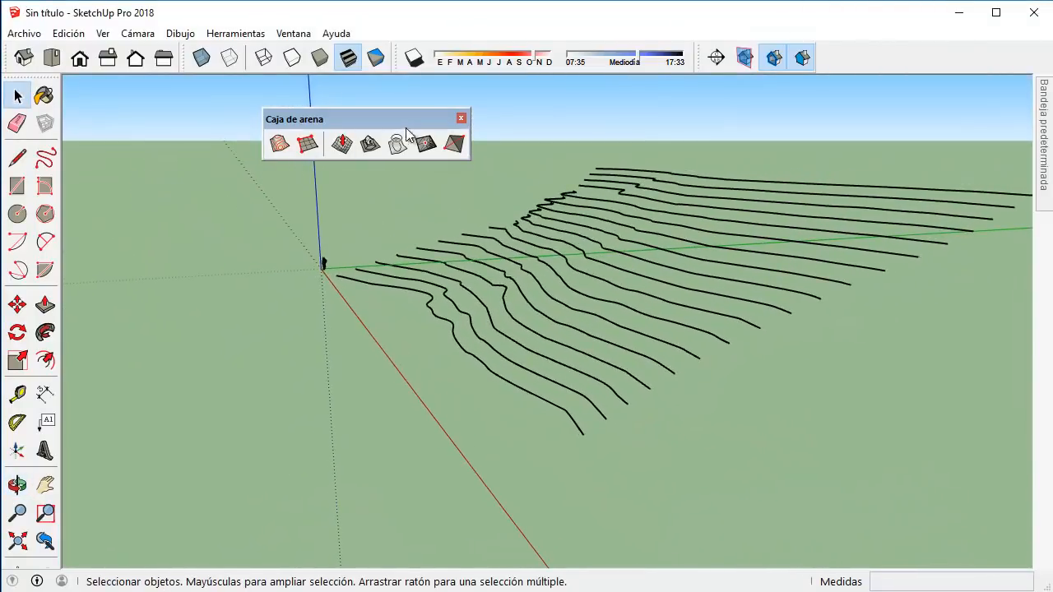
pyautogui.moveTo(411, 123); pyautogui.dragTo(247, 94)
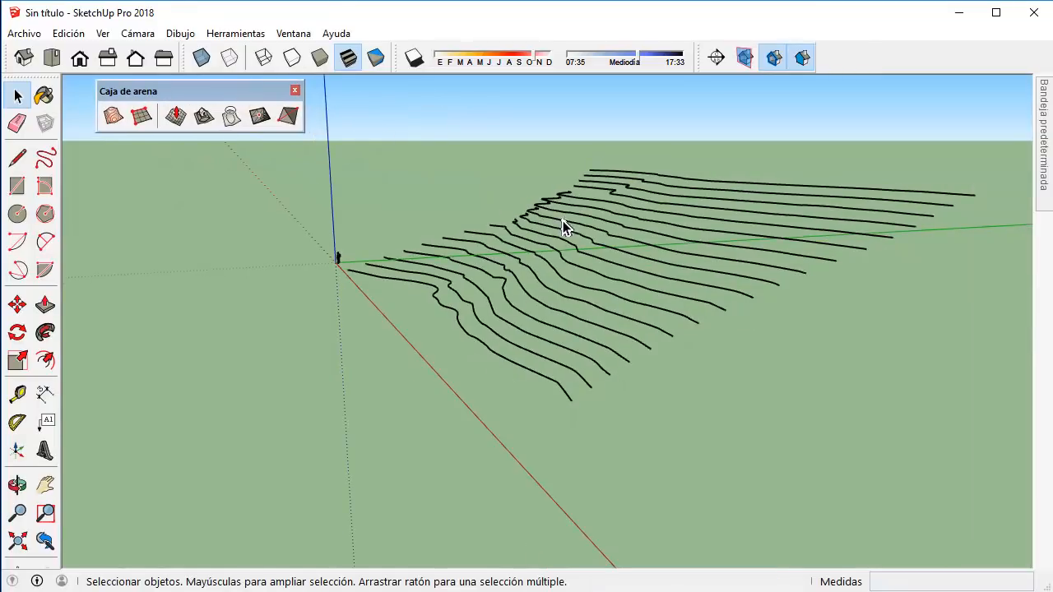
pyautogui.moveTo(563, 220); pyautogui.dragTo(638, 286, button='middle')
pyautogui.click(598, 247)
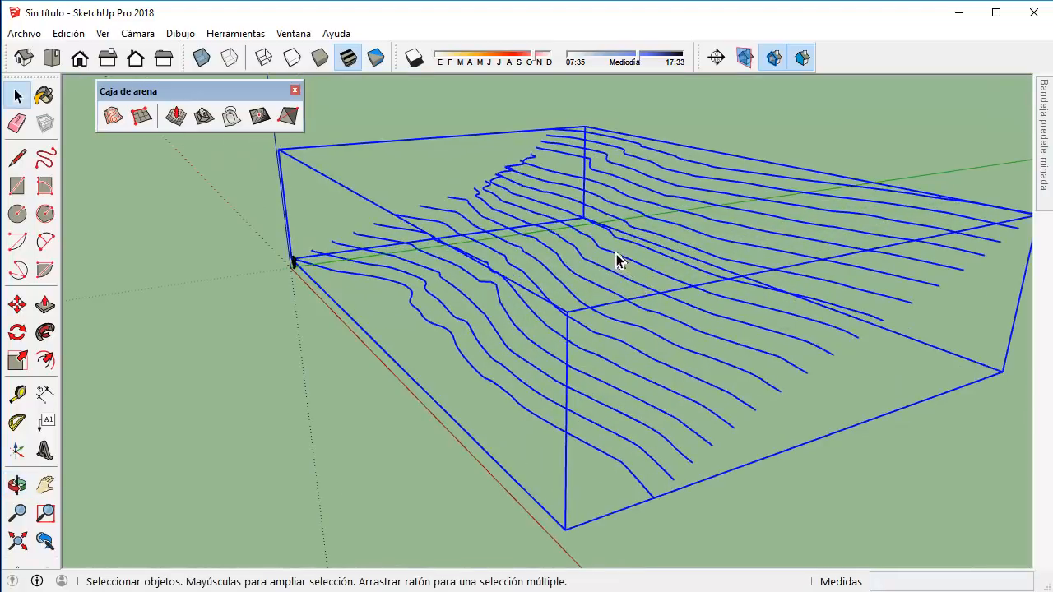
pyautogui.rightClick(617, 260)
pyautogui.click(670, 340)
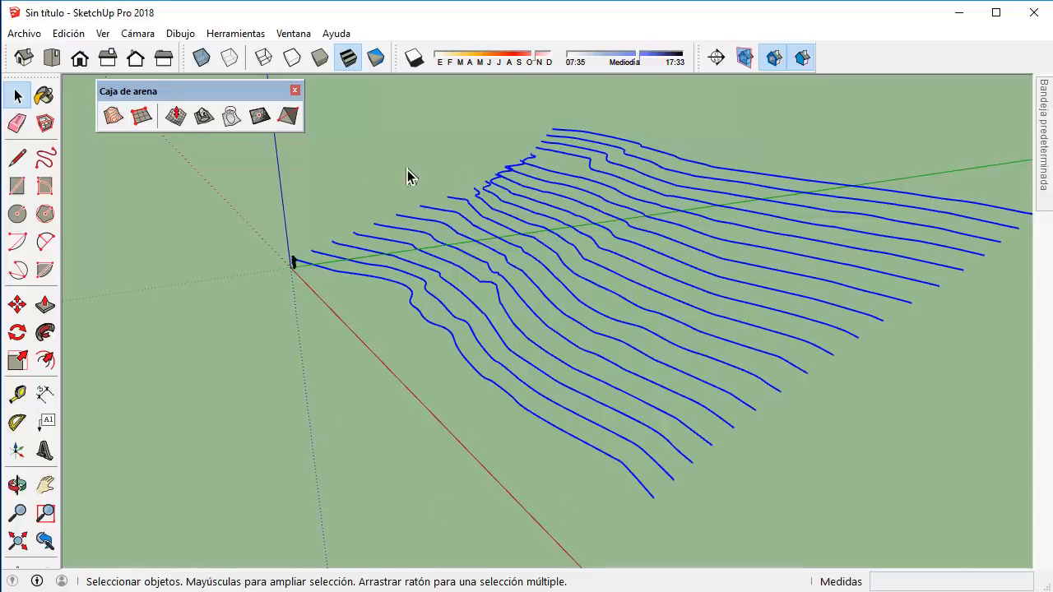
# Generate a sandbox terrain surface from the selected contours, inspect its shape and select the new terrain.
pyautogui.click(112, 120)
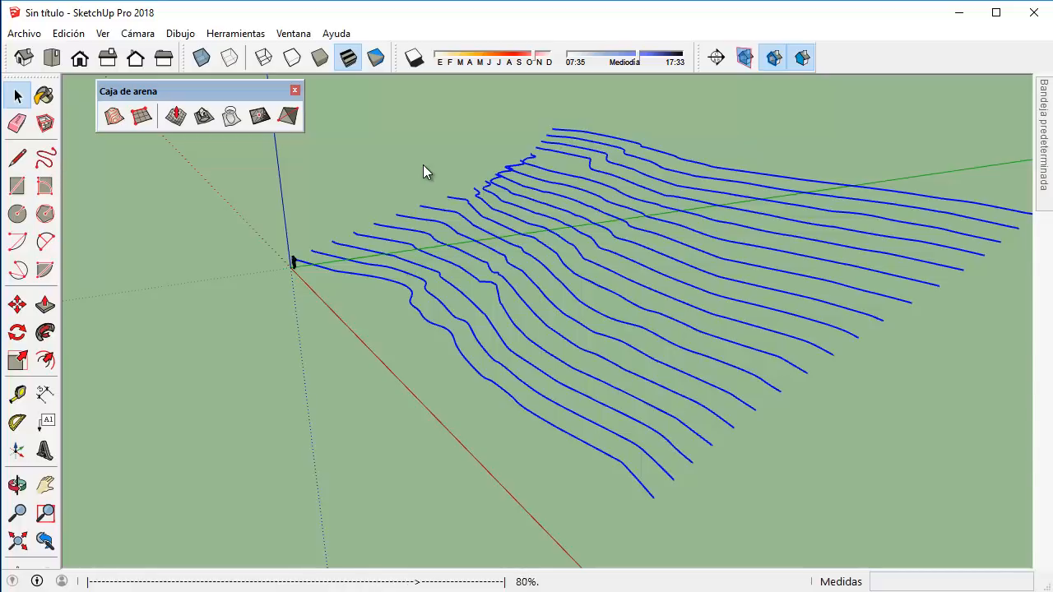
pyautogui.moveTo(466, 208); pyautogui.dragTo(482, 223, button='middle')
pyautogui.scroll(-5, 529, 275)
pyautogui.moveTo(654, 292); pyautogui.dragTo(566, 329, button='middle')
pyautogui.scroll(4, 565, 329)
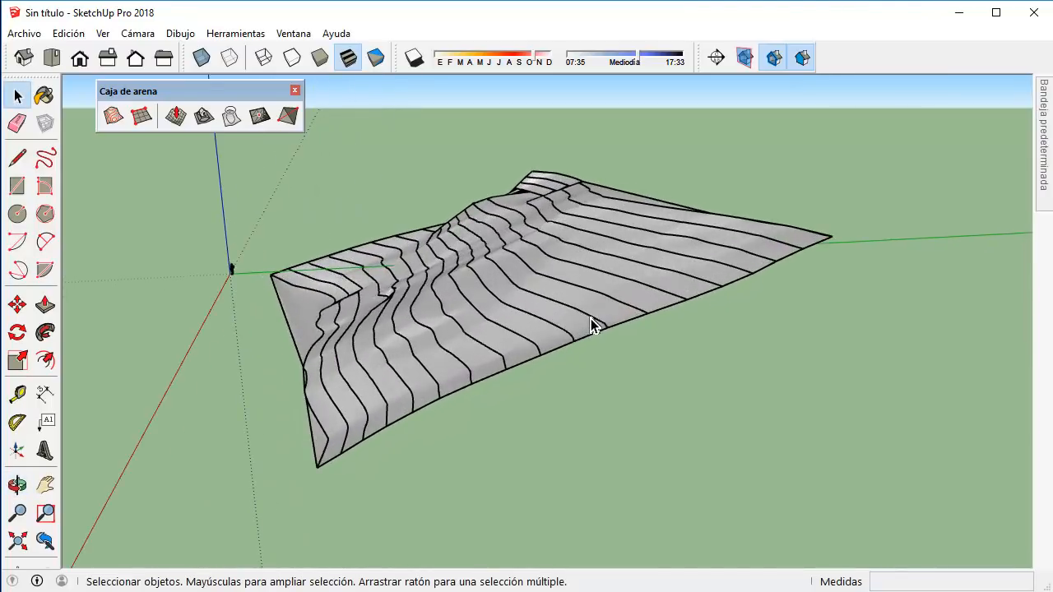
pyautogui.click(509, 315)
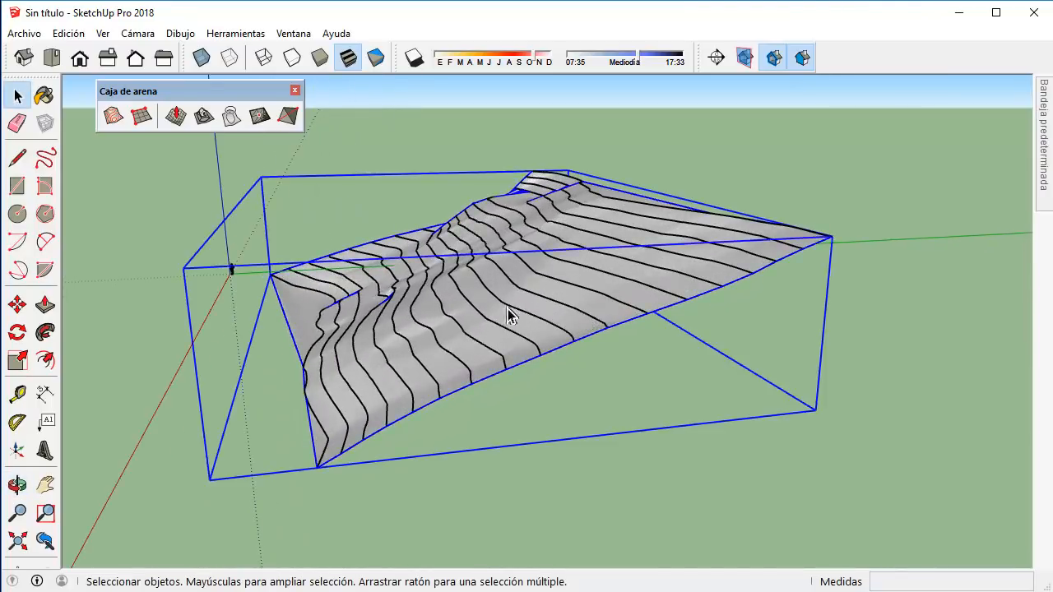
pyautogui.scroll(-2, 527, 268)
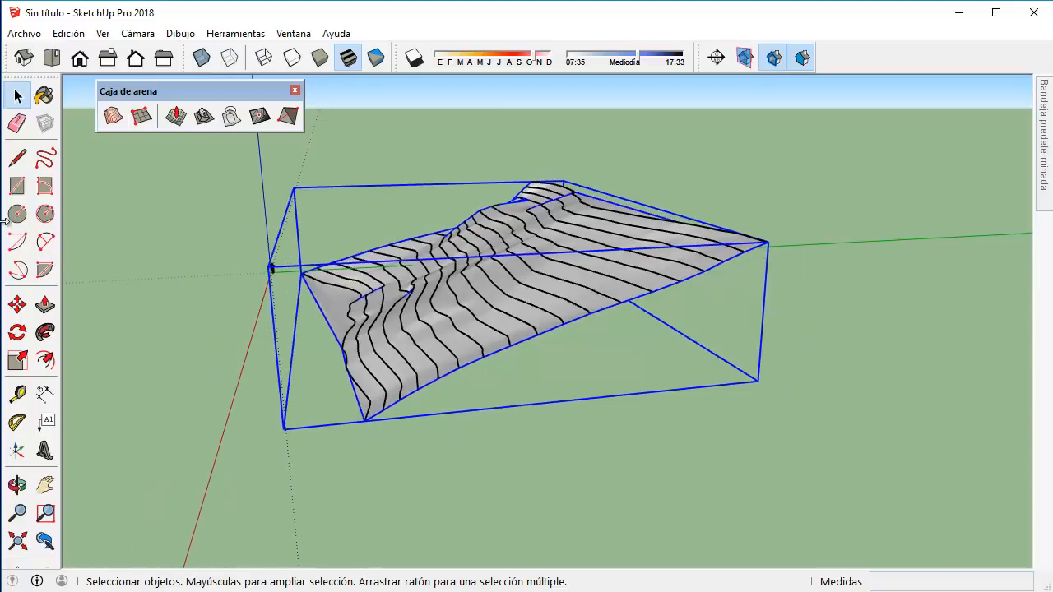
pyautogui.click(18, 303)
pyautogui.click(446, 146)
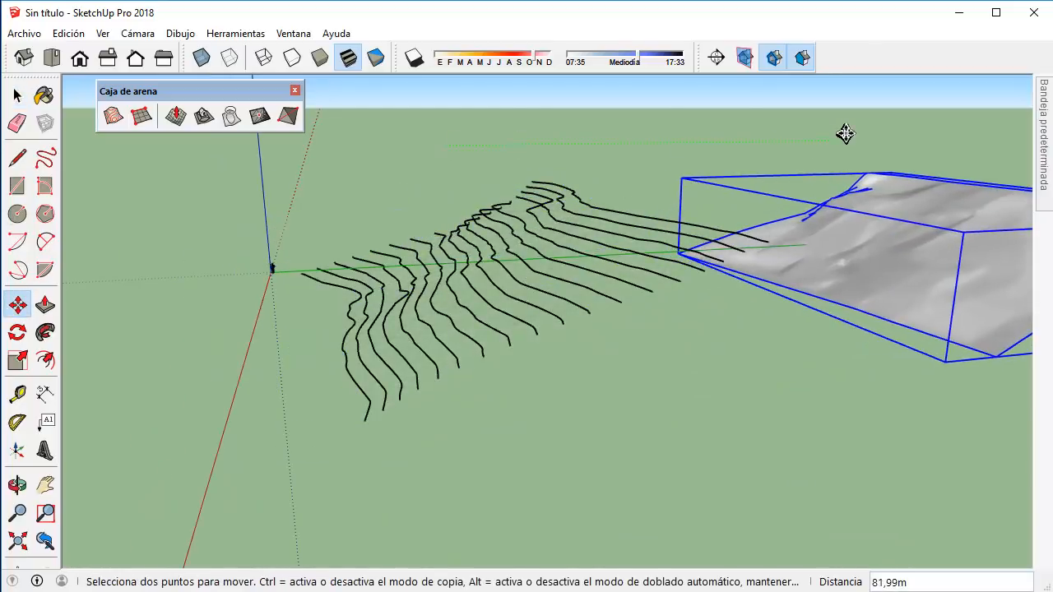
pyautogui.click(842, 135)
pyautogui.scroll(-1, 619, 234)
pyautogui.click(18, 95)
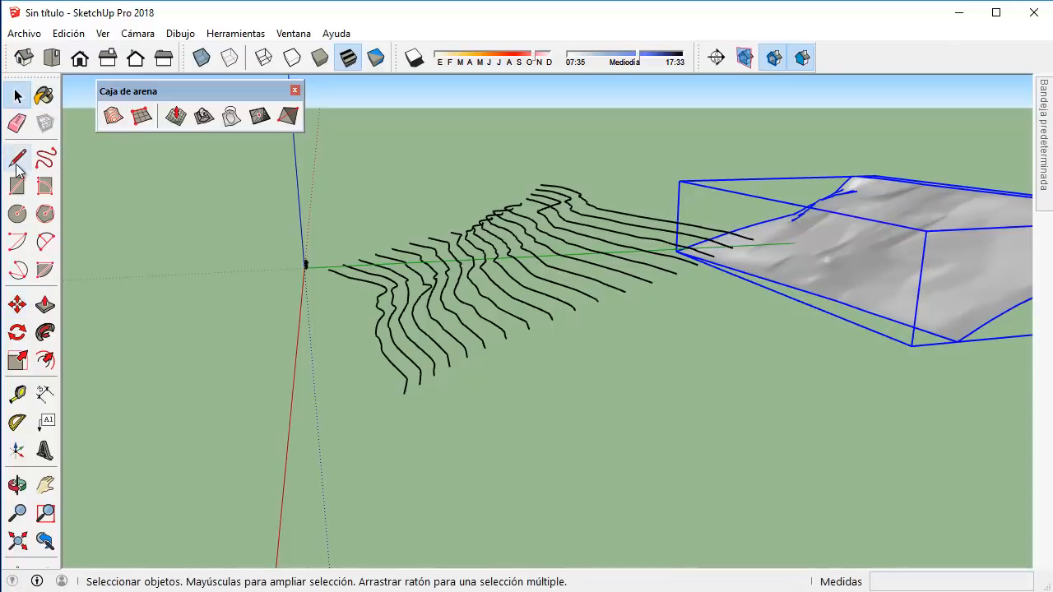
pyautogui.hotkey('ctrl', 'z')
# Move the selected terrain 60 m along the green axis, away from the original contours.
pyautogui.click(18, 306)
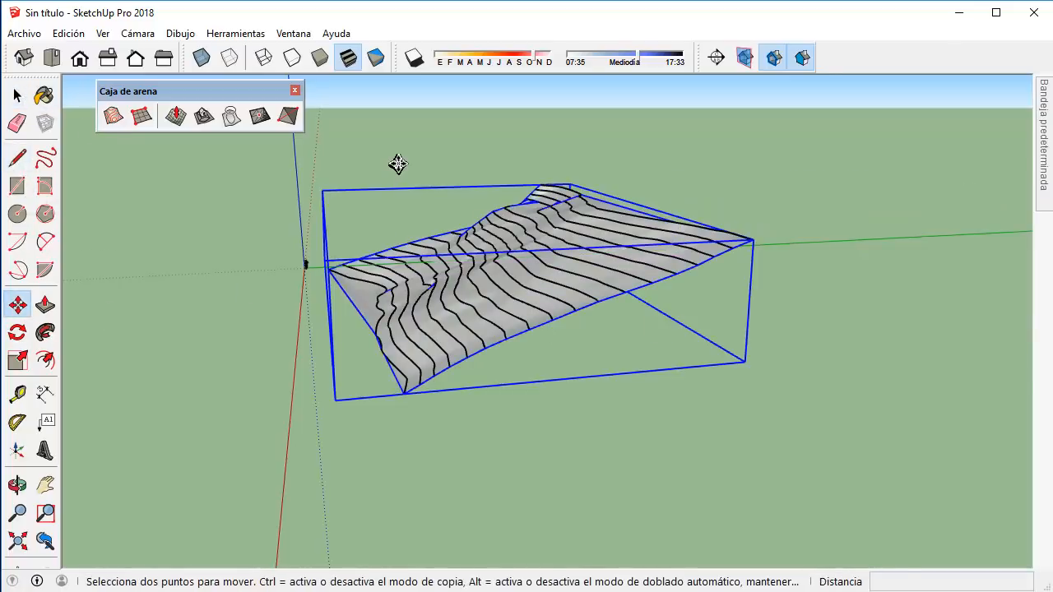
pyautogui.click(395, 164)
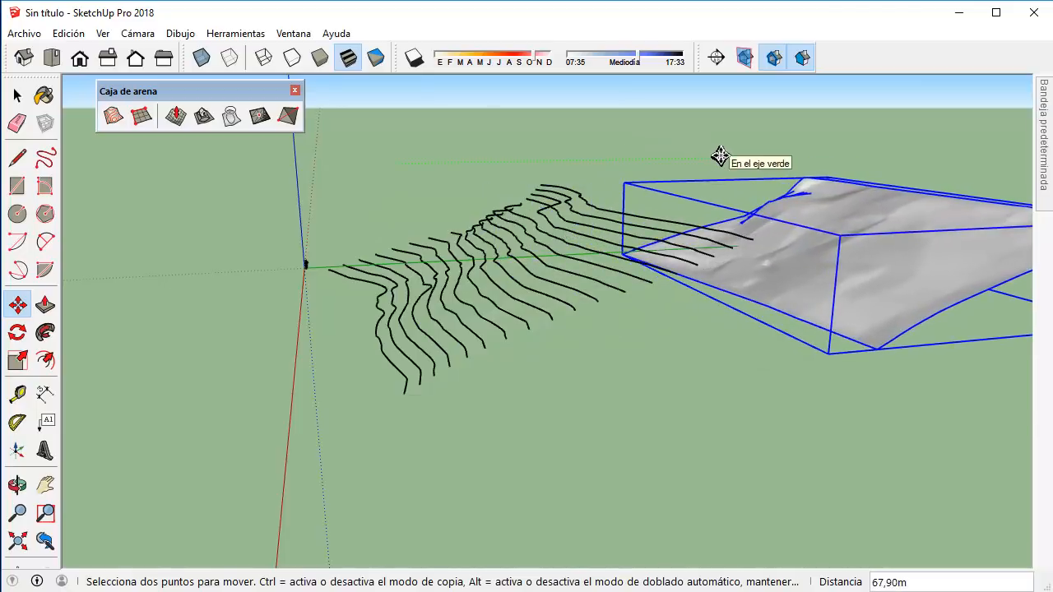
pyautogui.write('60')
pyautogui.press('Return')
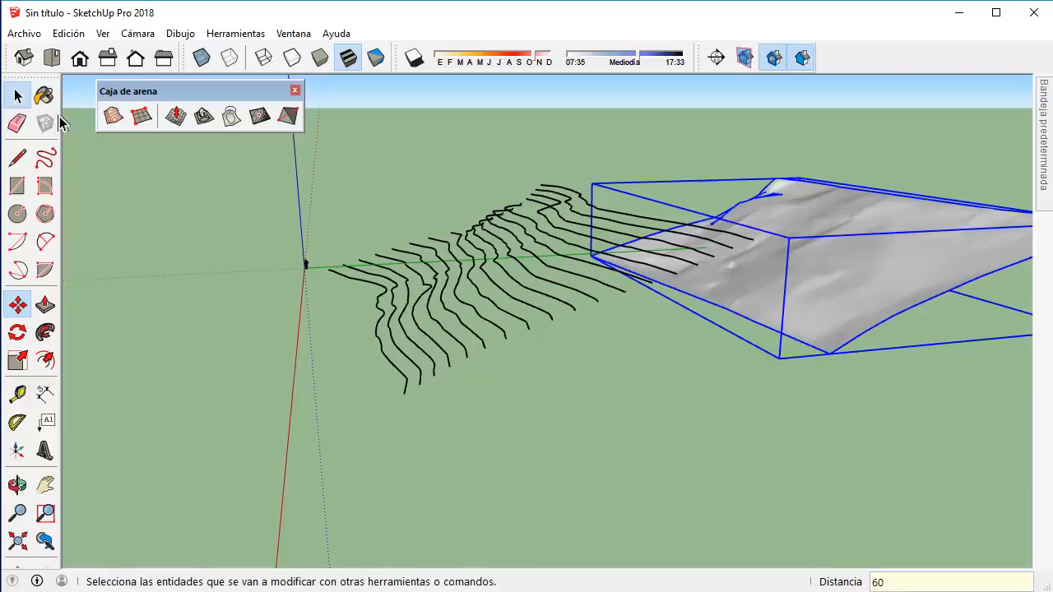
# Select all the original contour lines without the terrain and open the commands available for them.
pyautogui.click(18, 96)
pyautogui.click(364, 207)
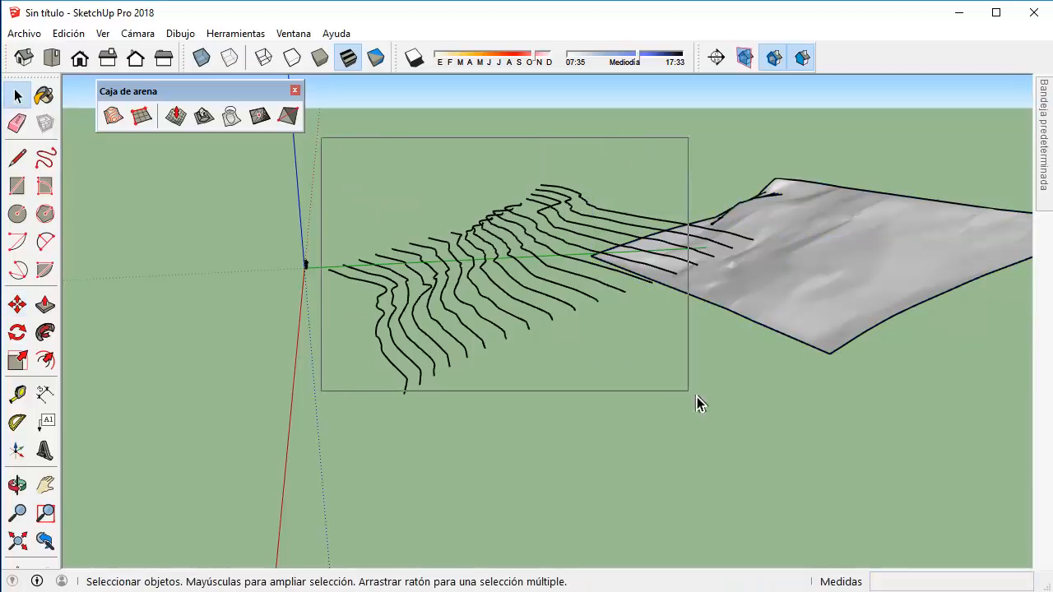
pyautogui.moveTo(766, 410); pyautogui.dragTo(765, 407)
pyautogui.rightClick(553, 240)
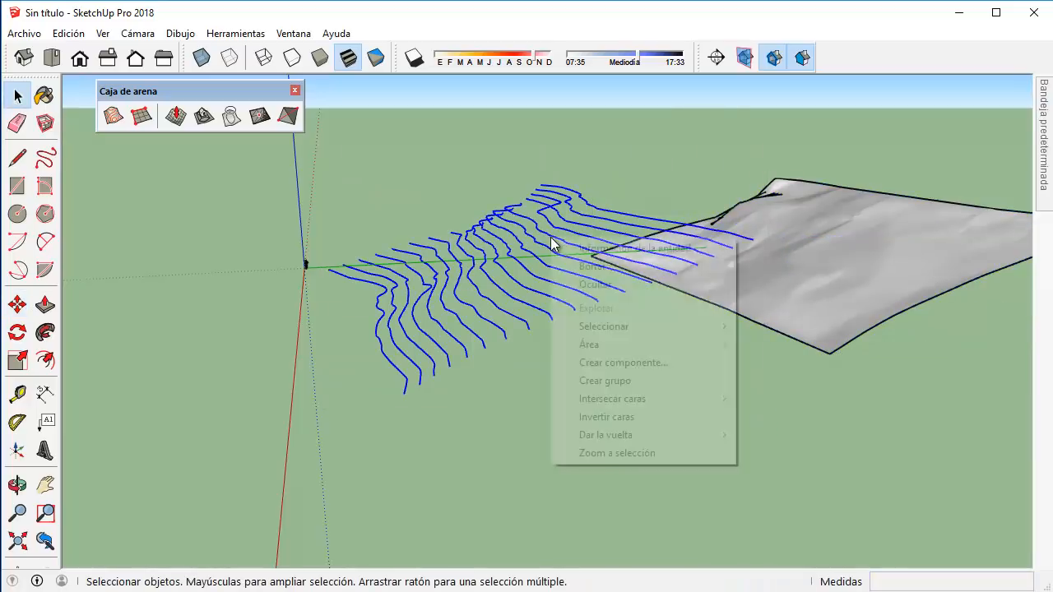
# Make the selected contour lines a component and move the terrain mesh 60 m along the green axis back onto them.
pyautogui.click(623, 362)
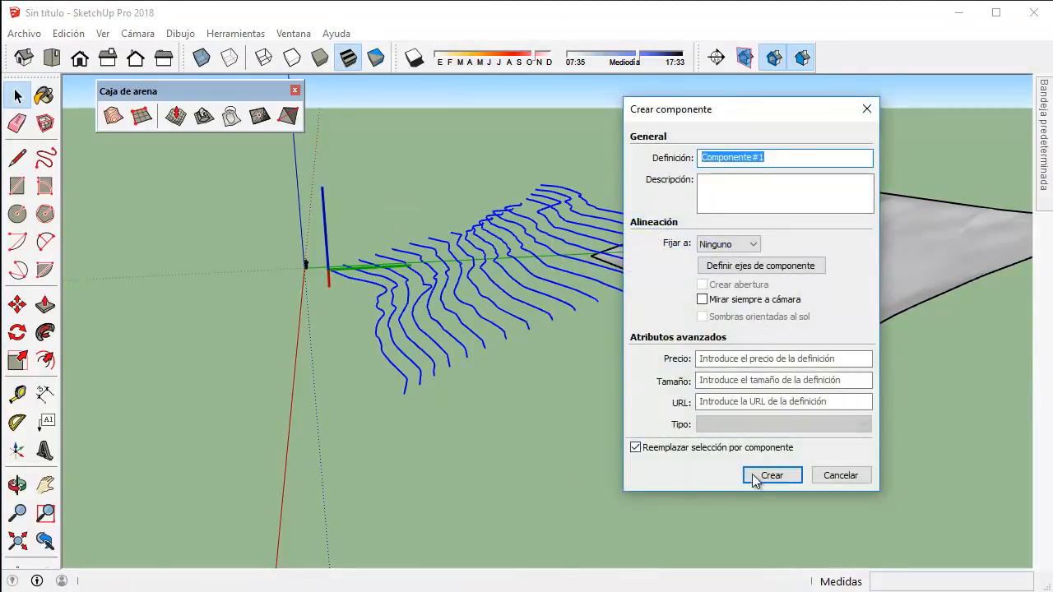
pyautogui.click(753, 477)
pyautogui.click(834, 320)
pyautogui.press('m')
pyautogui.click(777, 405)
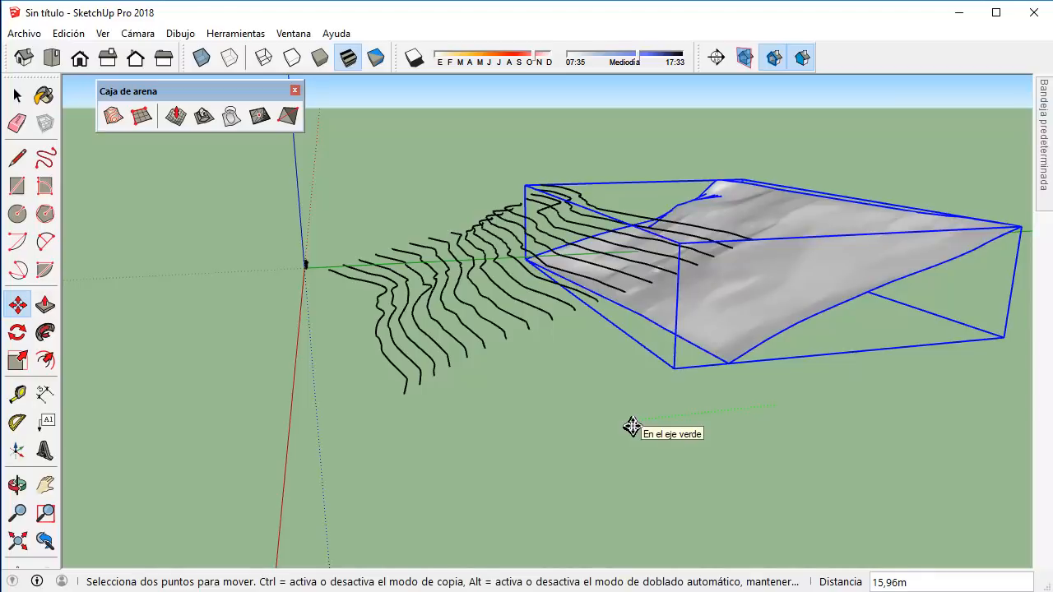
pyautogui.press('Return')
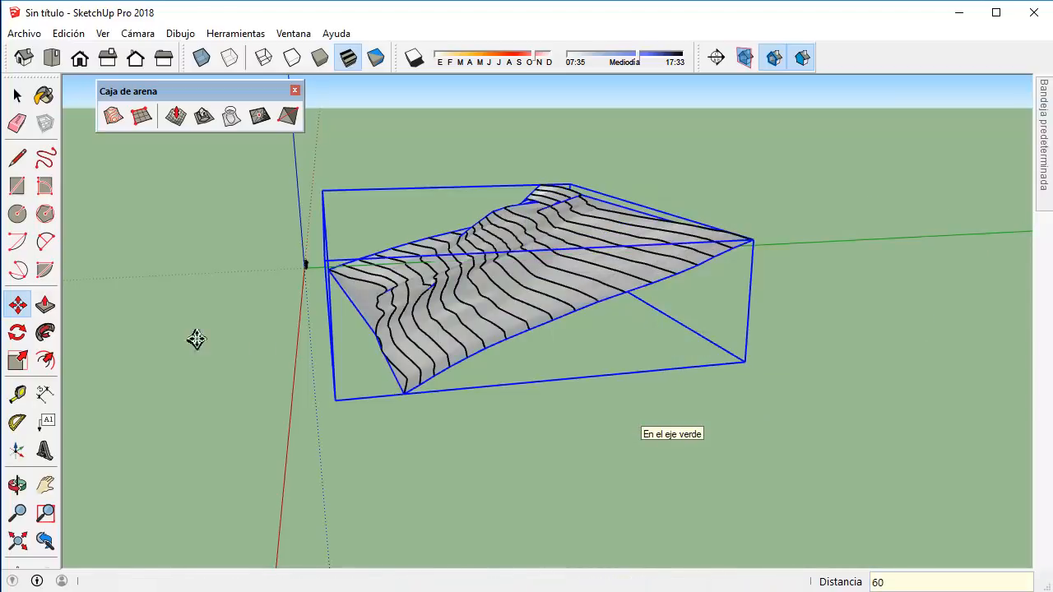
pyautogui.click(16, 95)
# Draw a rectangle about 32.56 by 12.41 m beside the terrain in a parallel-projection top view.
pyautogui.moveTo(282, 287); pyautogui.dragTo(353, 364, button='middle')
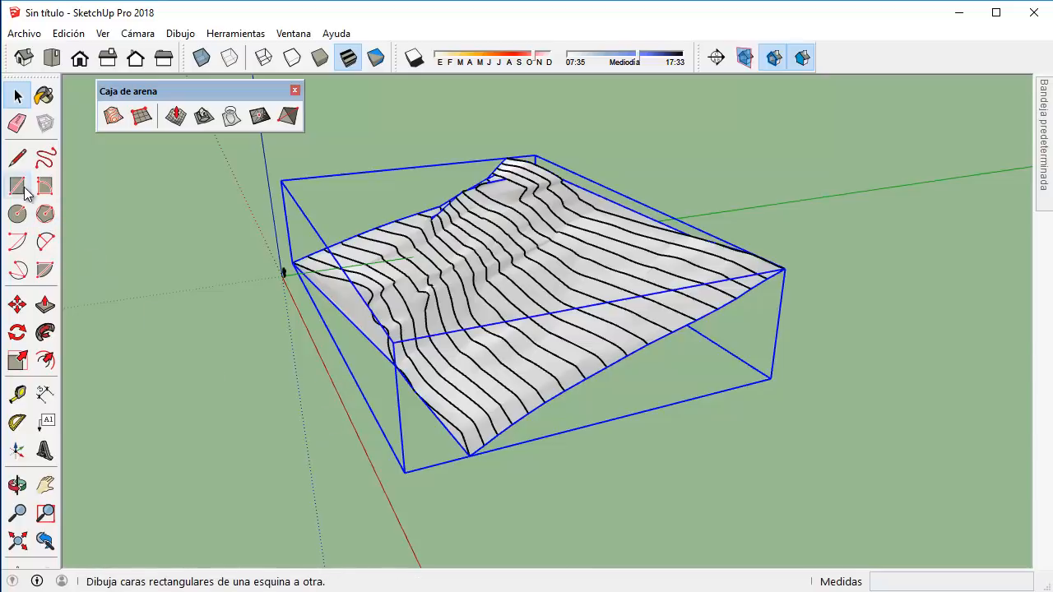
pyautogui.moveTo(497, 459); pyautogui.dragTo(615, 449, button='middle')
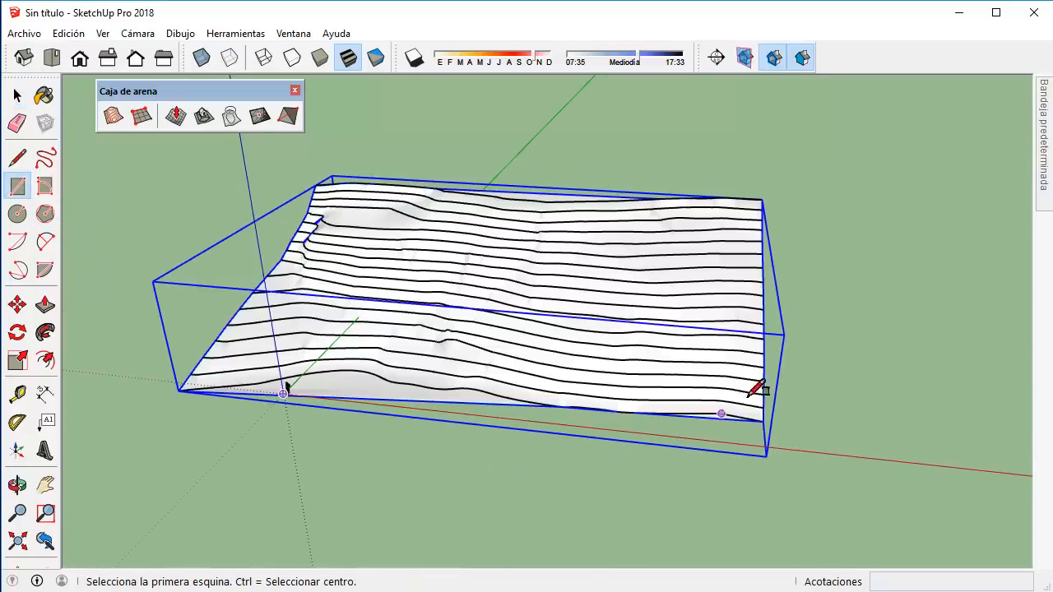
pyautogui.scroll(-1, 747, 397)
pyautogui.click(59, 65)
pyautogui.click(103, 33)
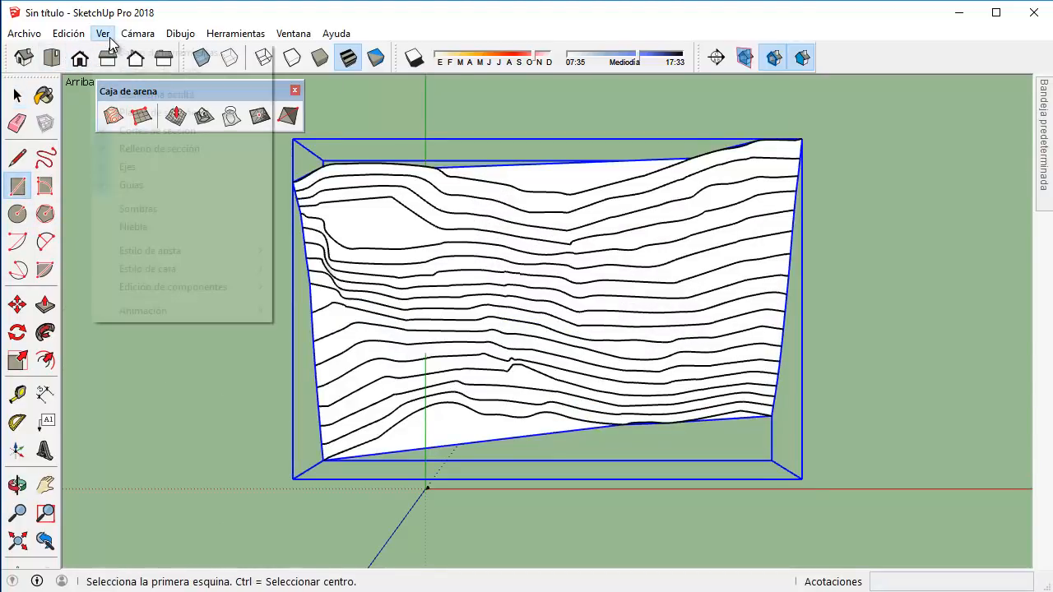
pyautogui.moveTo(138, 33)
pyautogui.click(176, 113)
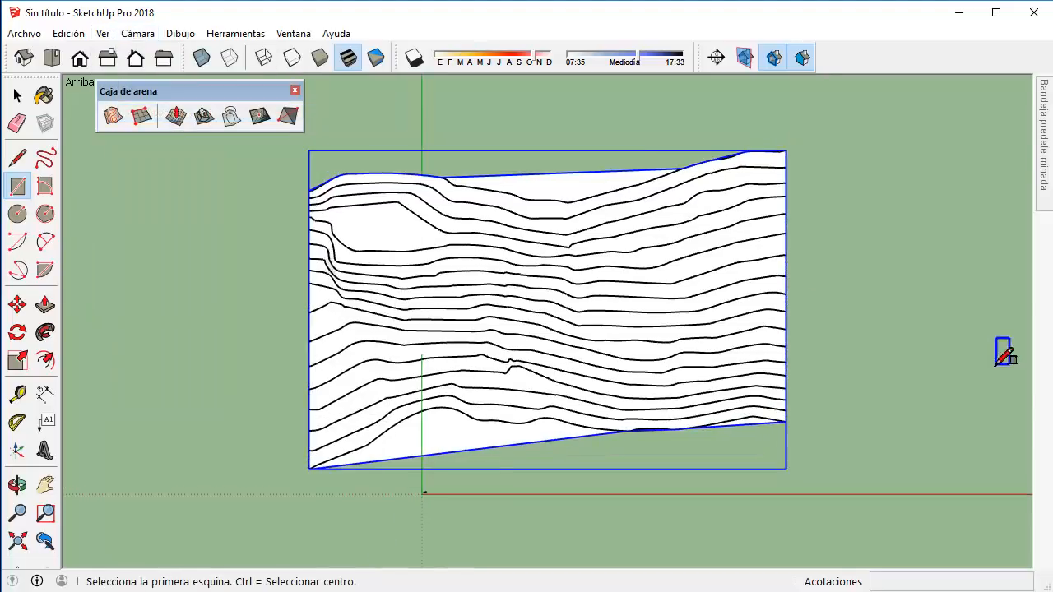
pyautogui.keyDown('shift'); pyautogui.moveTo(993, 364); pyautogui.dragTo(726, 264, button='middle'); pyautogui.keyUp('shift')
pyautogui.click(725, 264)
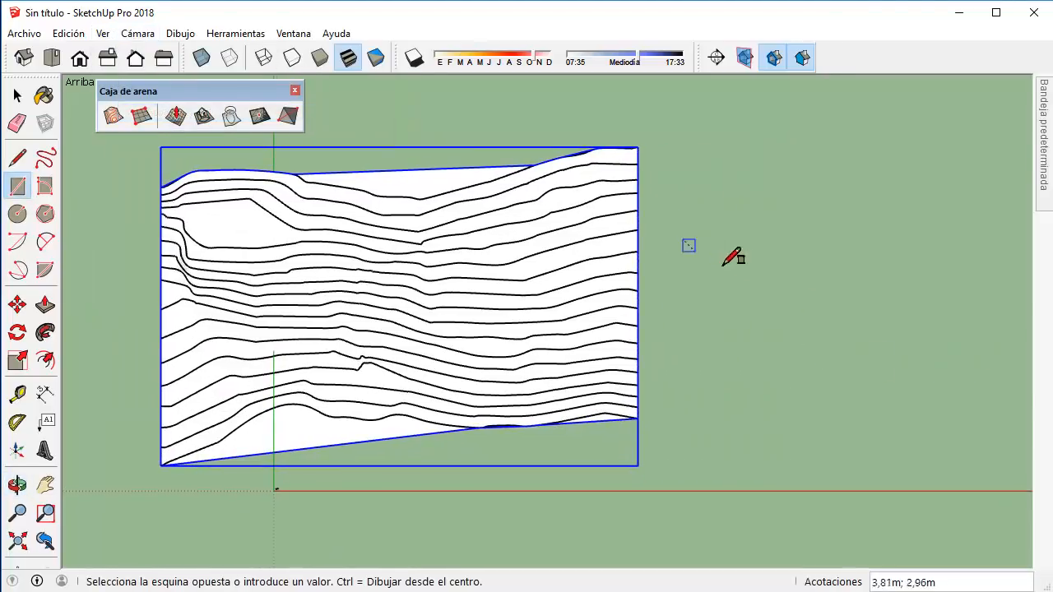
pyautogui.click(872, 311)
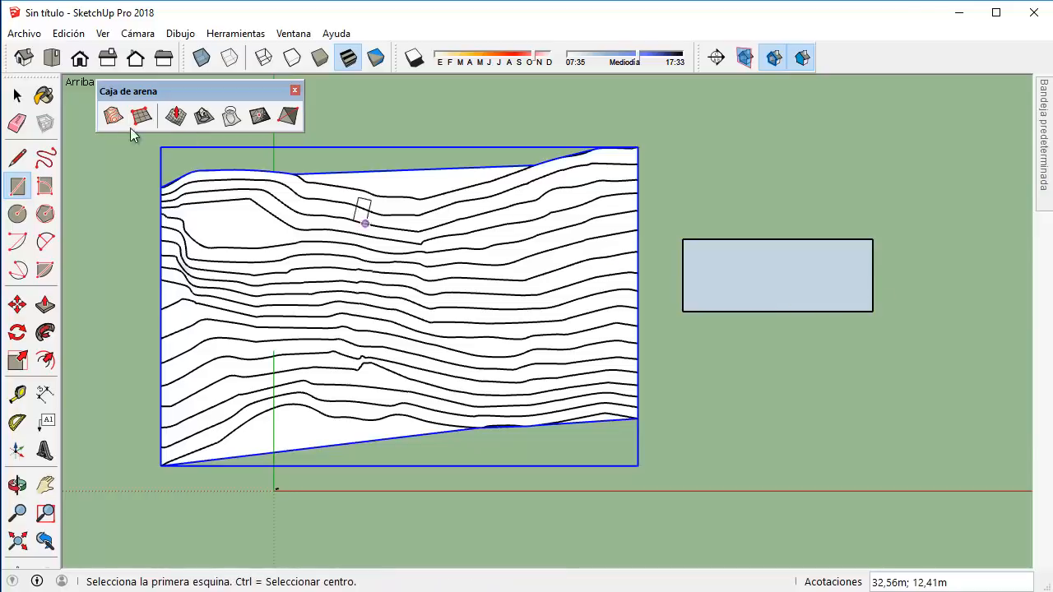
# Move the rectangle over the upper part of the terrain and raise it about 22.12 m vertically.
pyautogui.click(17, 95)
pyautogui.click(758, 277)
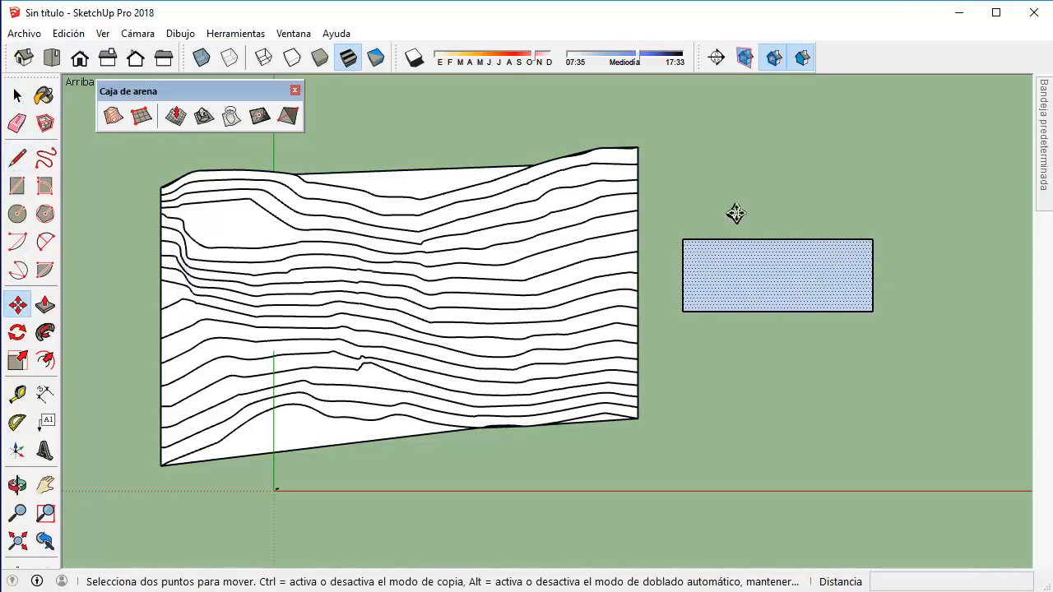
pyautogui.click(787, 110)
pyautogui.click(501, 107)
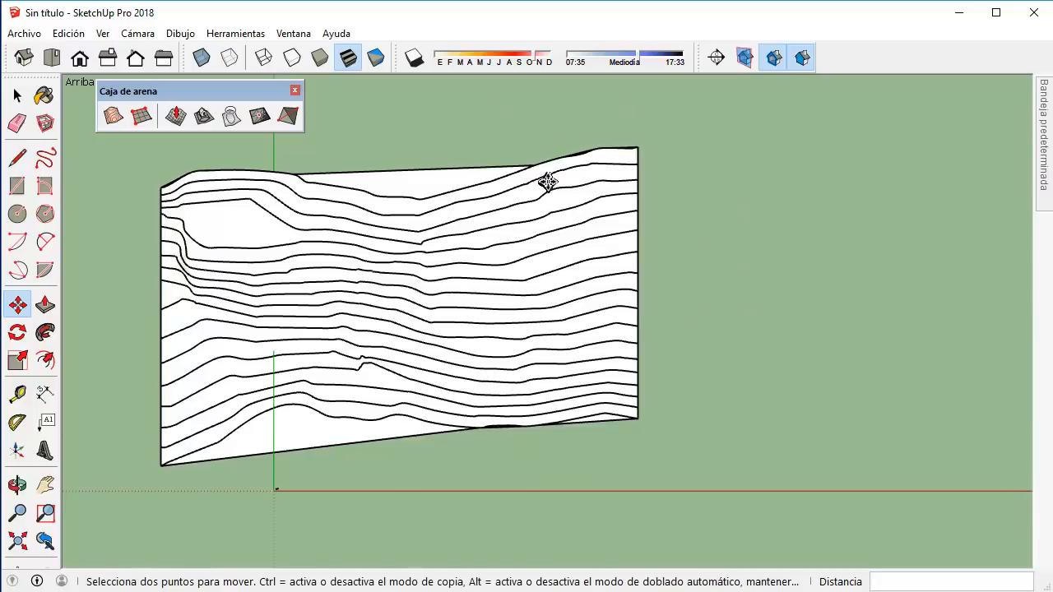
pyautogui.moveTo(548, 179); pyautogui.dragTo(787, 323, button='middle')
pyautogui.click(787, 323)
pyautogui.click(790, 195)
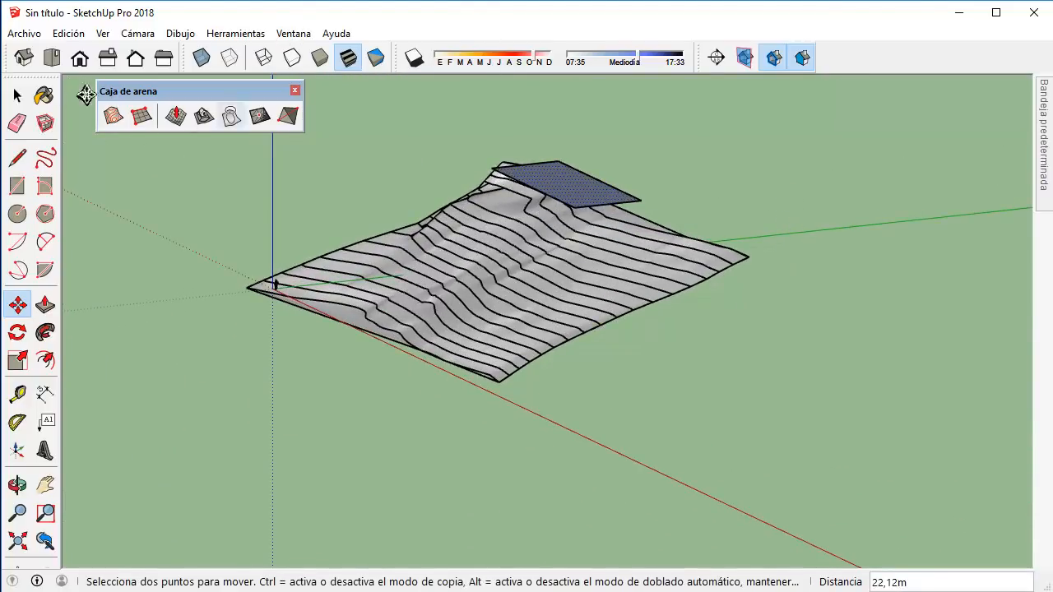
pyautogui.click(26, 95)
# Stamp the raised rectangle onto the terrain mesh with a 1.00 m offset, setting the platform partly into the slope.
pyautogui.moveTo(531, 252); pyautogui.dragTo(650, 188, button='middle')
pyautogui.scroll(3, 619, 214)
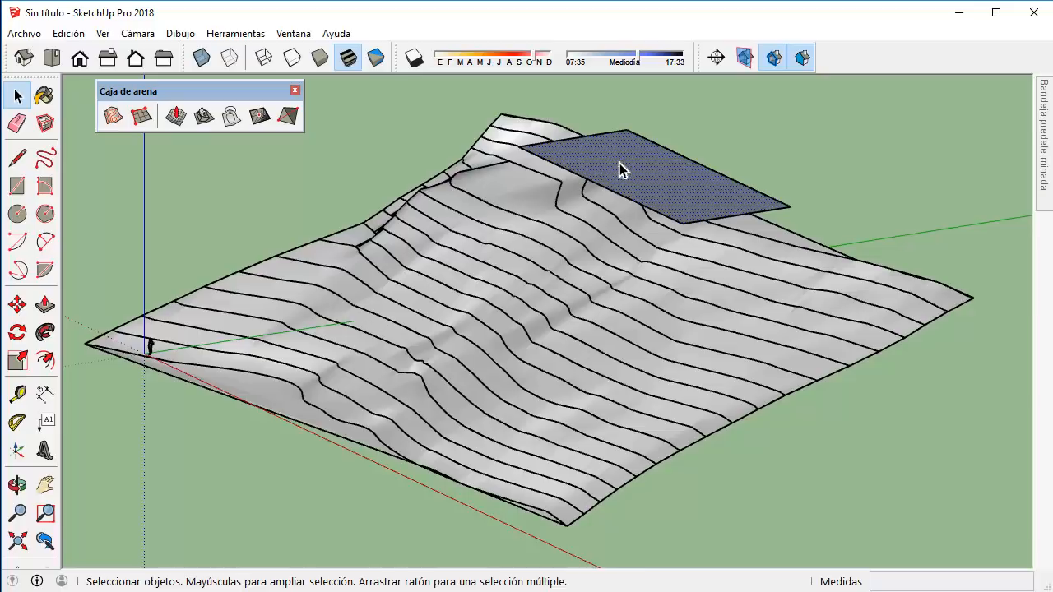
pyautogui.click(200, 123)
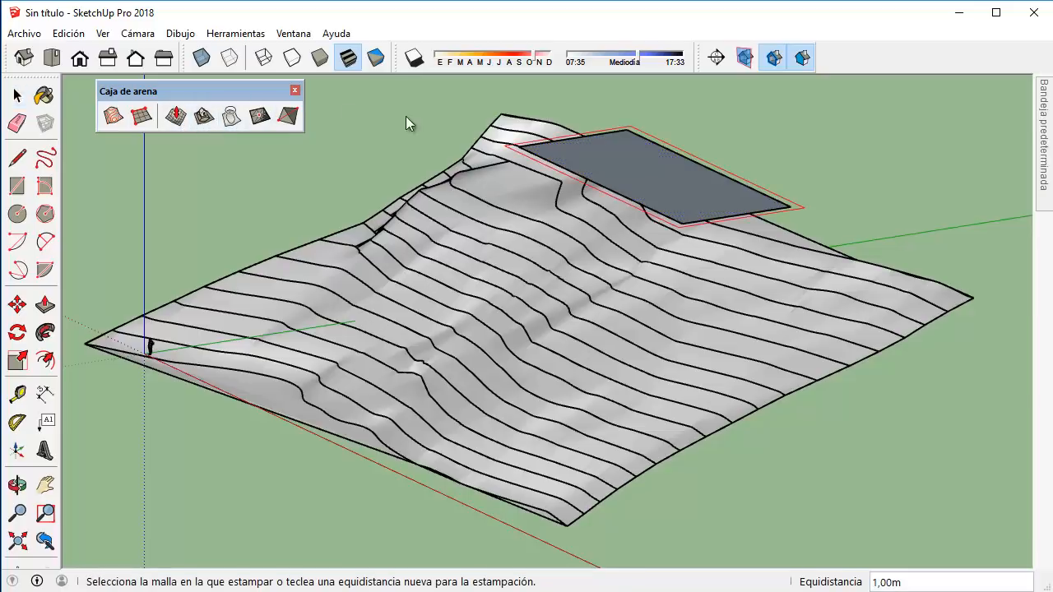
pyautogui.click(629, 354)
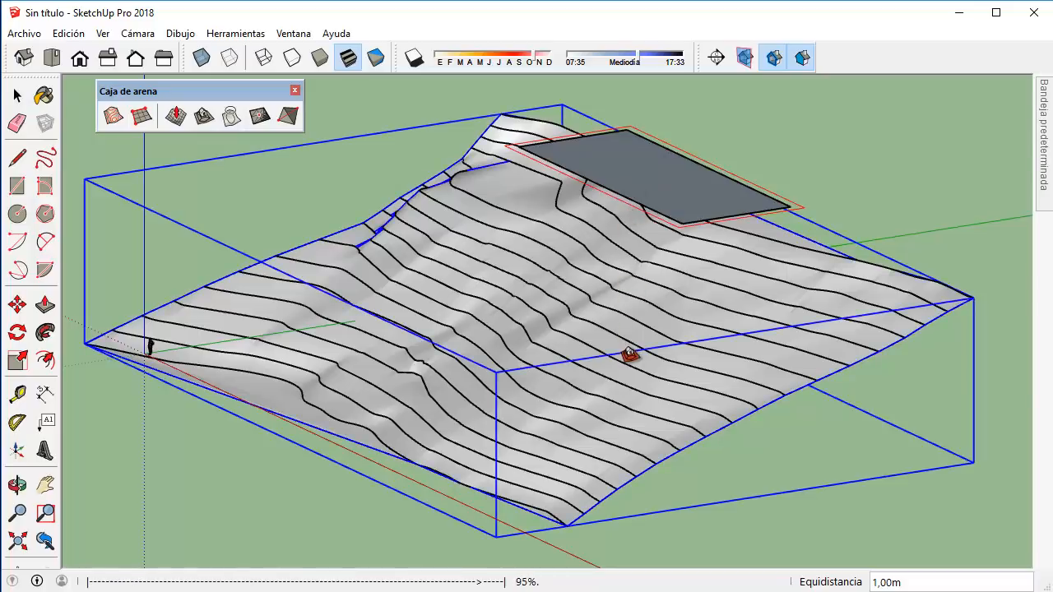
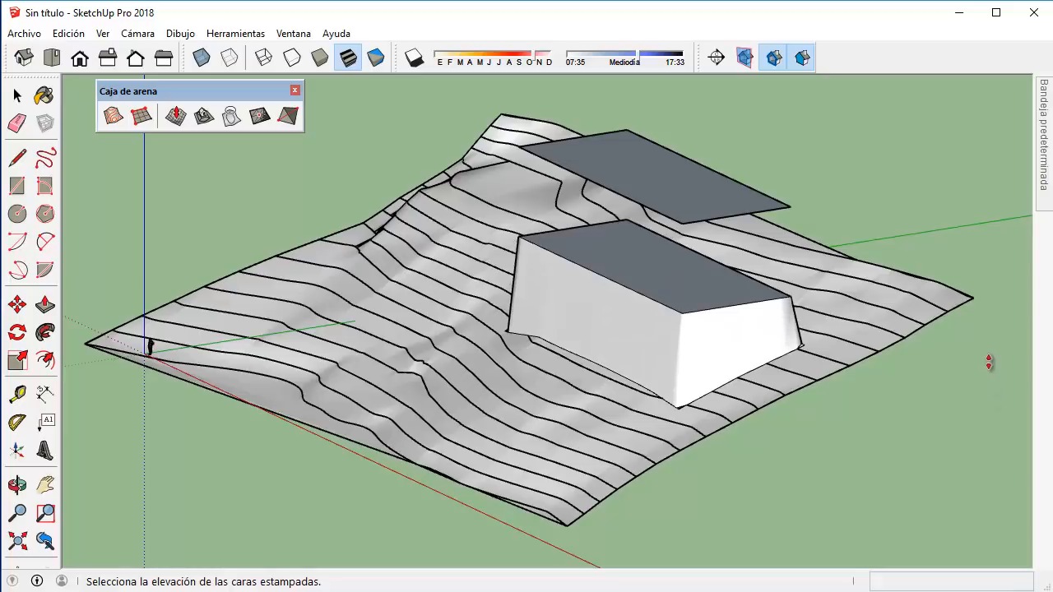
pyautogui.moveTo(972, 460); pyautogui.dragTo(916, 447, button='middle')
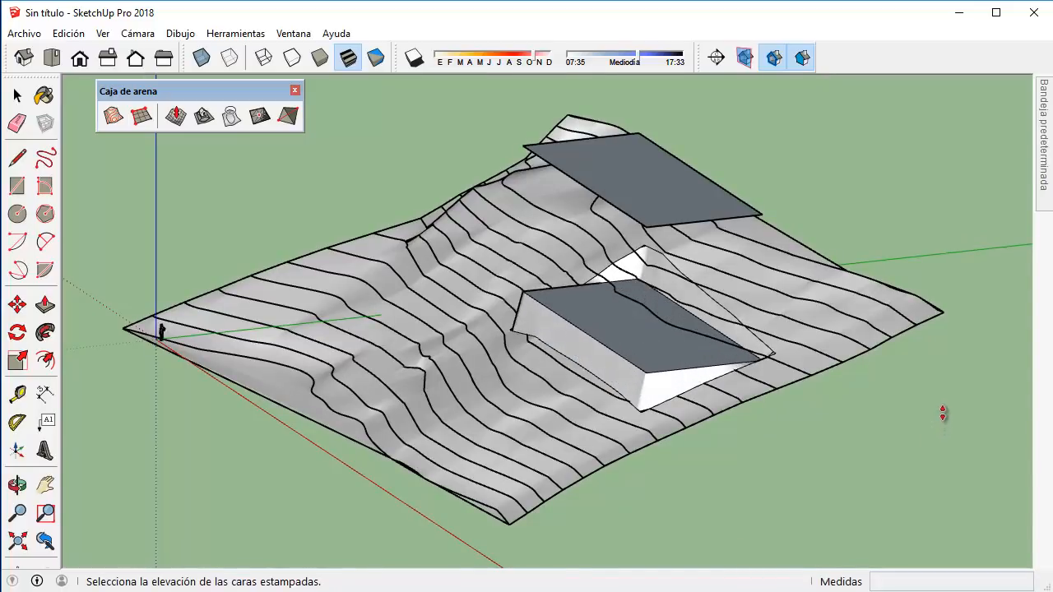
pyautogui.click(948, 417)
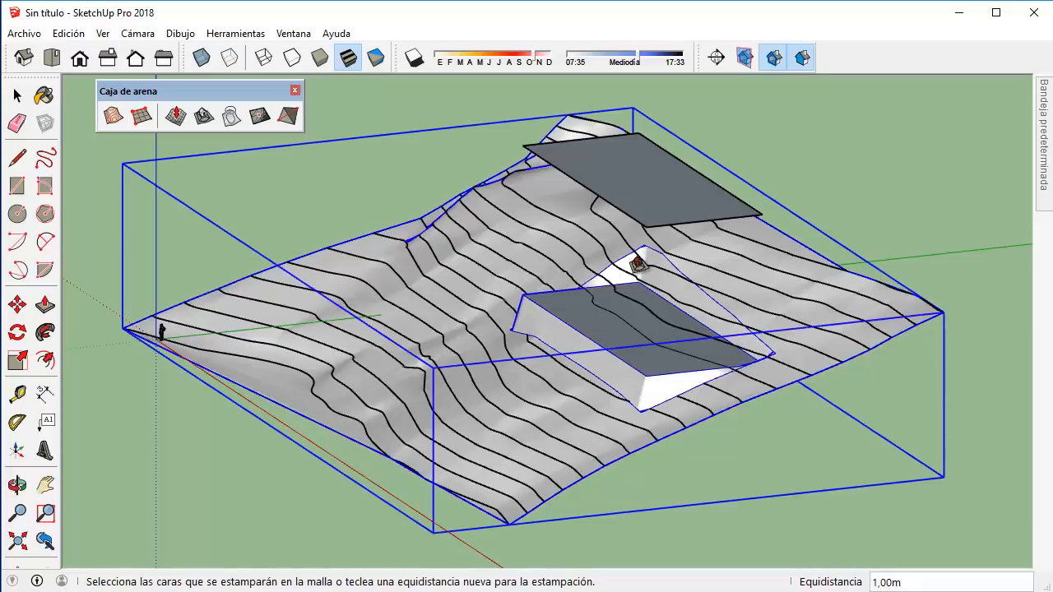
# Delete the original rectangle face floating above the stamped platform.
pyautogui.click(17, 95)
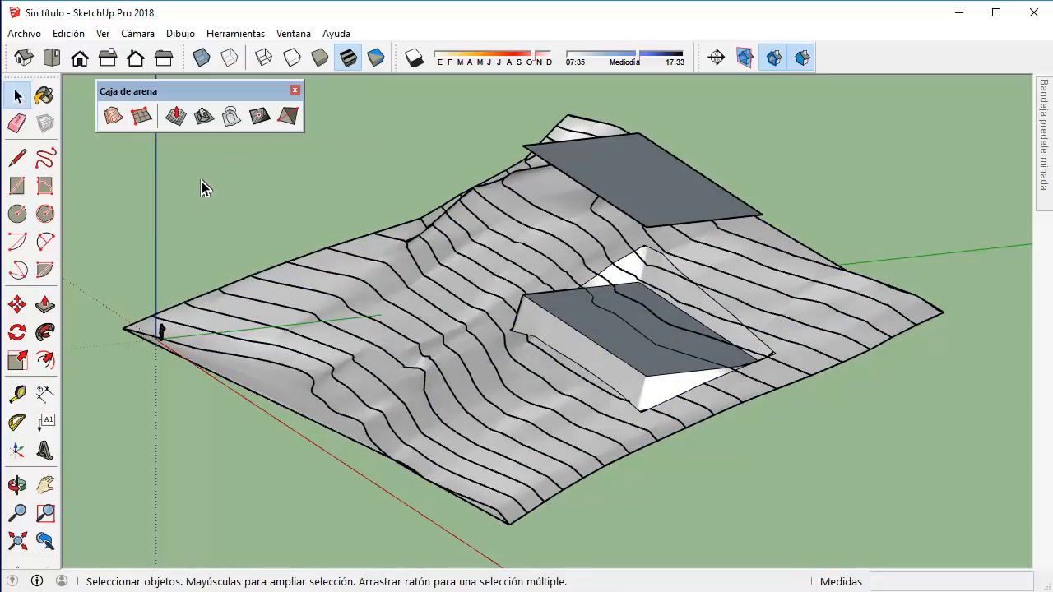
pyautogui.click(624, 202)
pyautogui.press('Delete')
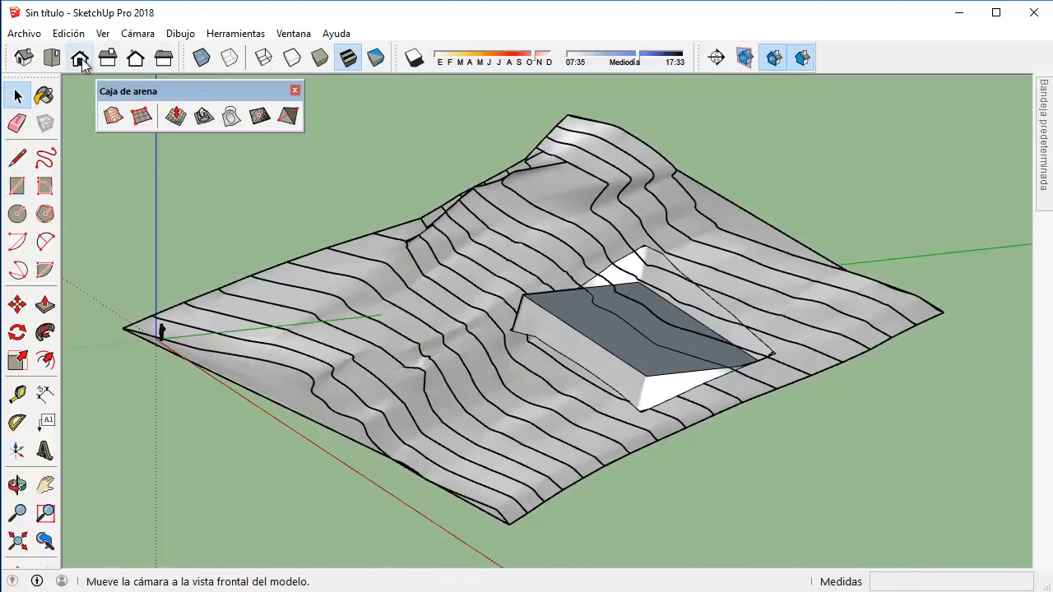
# Draw two crossing strips over the terrain in top view, about 92.52 by 5.10 m and 4.67 by 56.25 m.
pyautogui.click(52, 57)
pyautogui.click(17, 186)
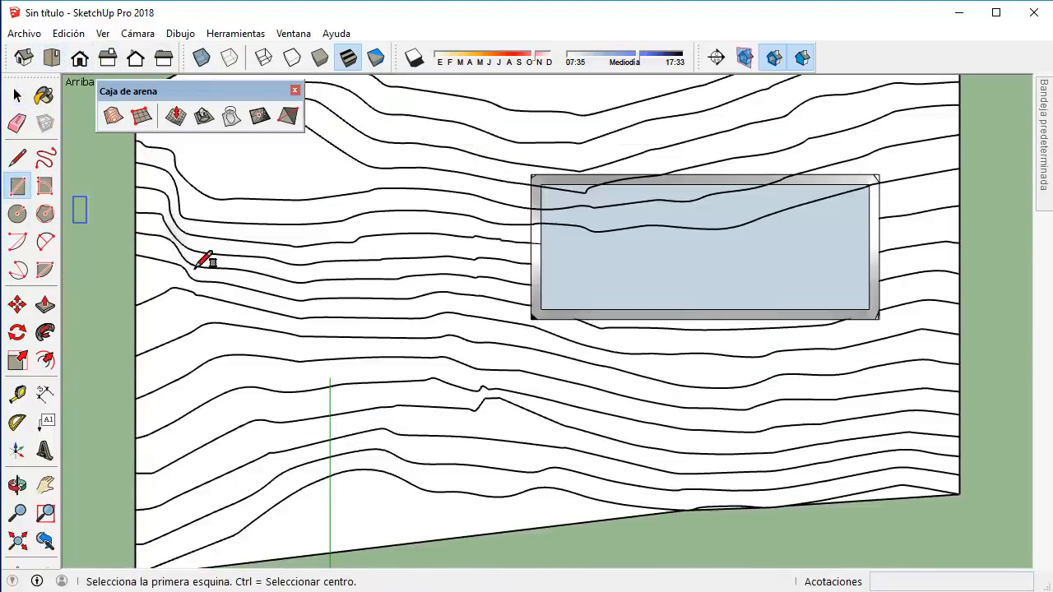
pyautogui.scroll(-2, 301, 272)
pyautogui.click(806, 330)
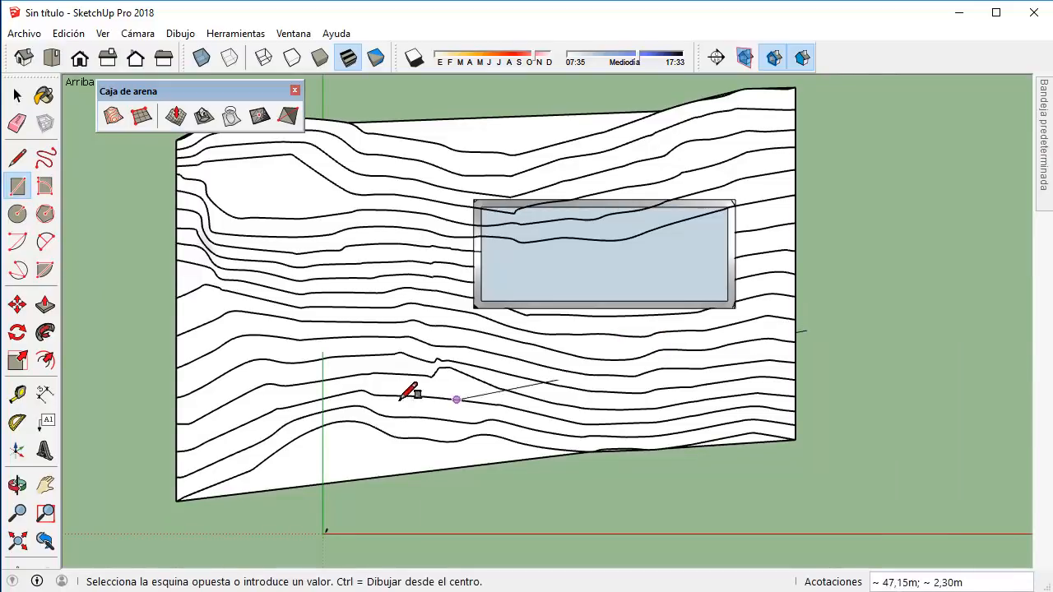
pyautogui.click(106, 368)
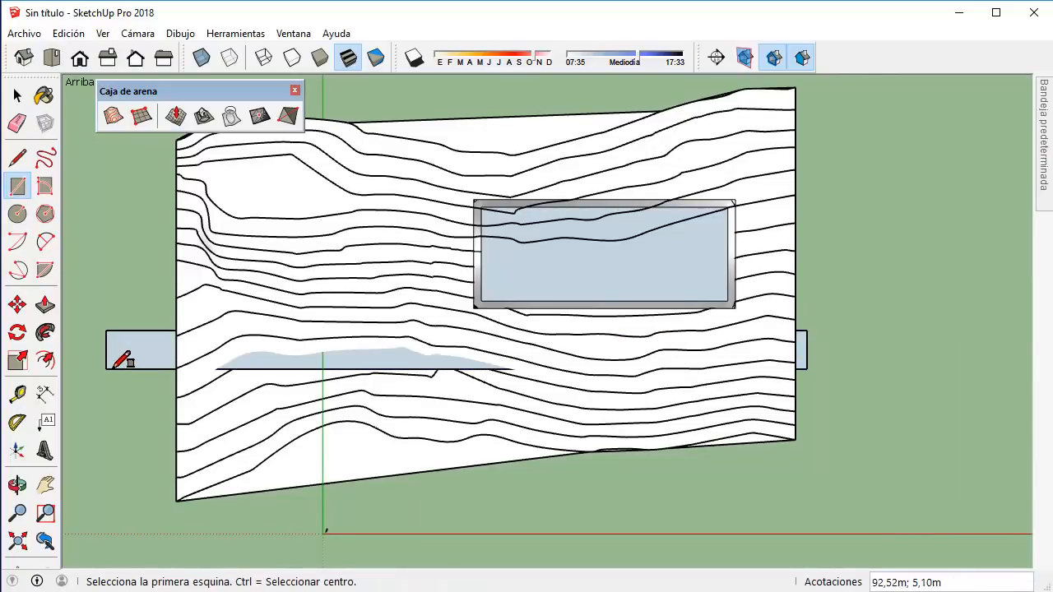
pyautogui.click(432, 98)
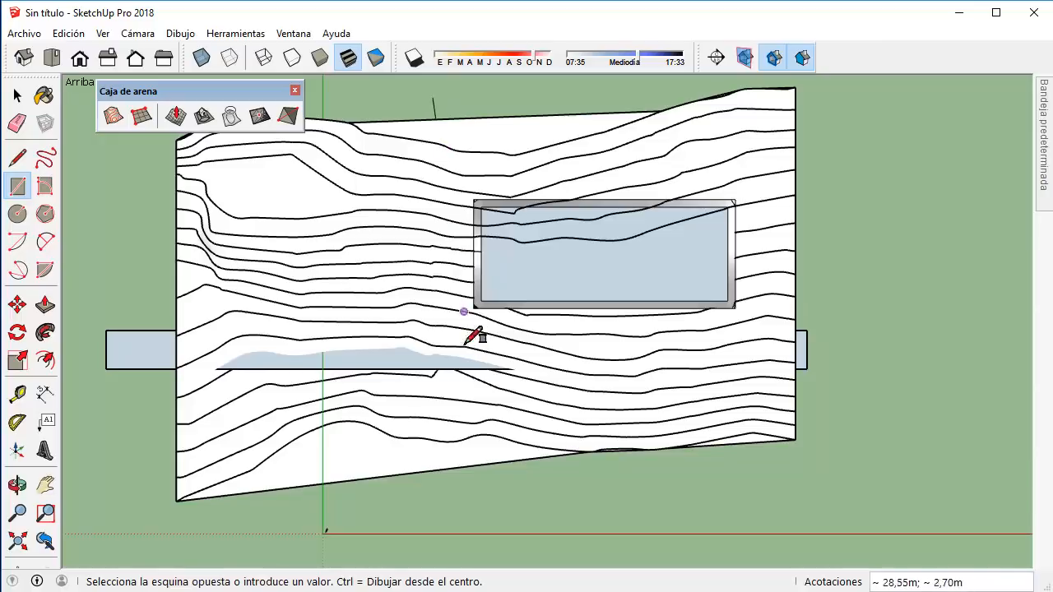
pyautogui.click(467, 523)
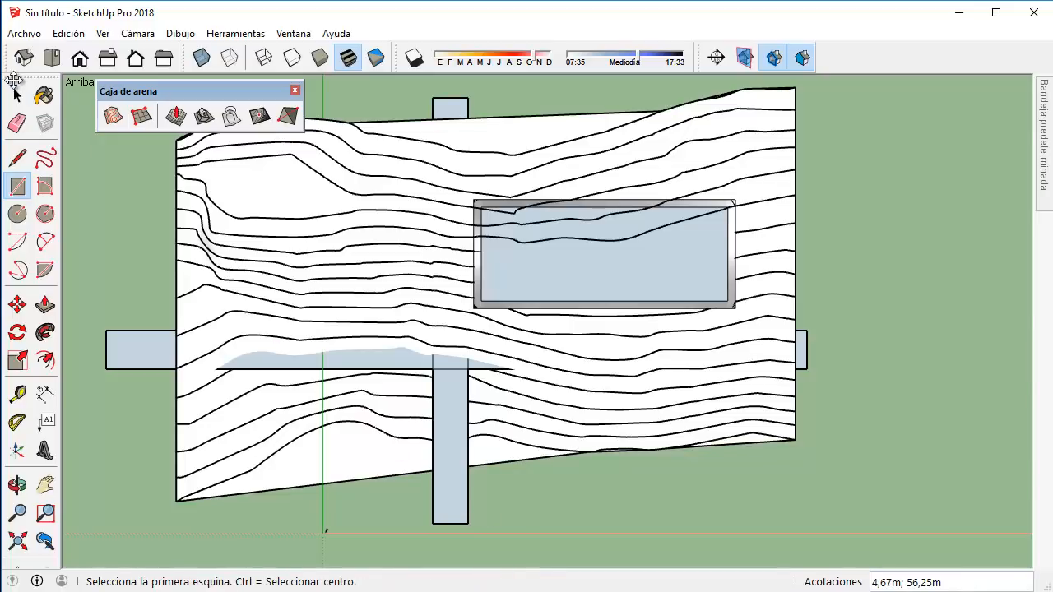
pyautogui.click(16, 95)
# Select both crossing strips with their edges and move them vertically above the terrain.
pyautogui.moveTo(456, 289); pyautogui.dragTo(514, 269, button='middle')
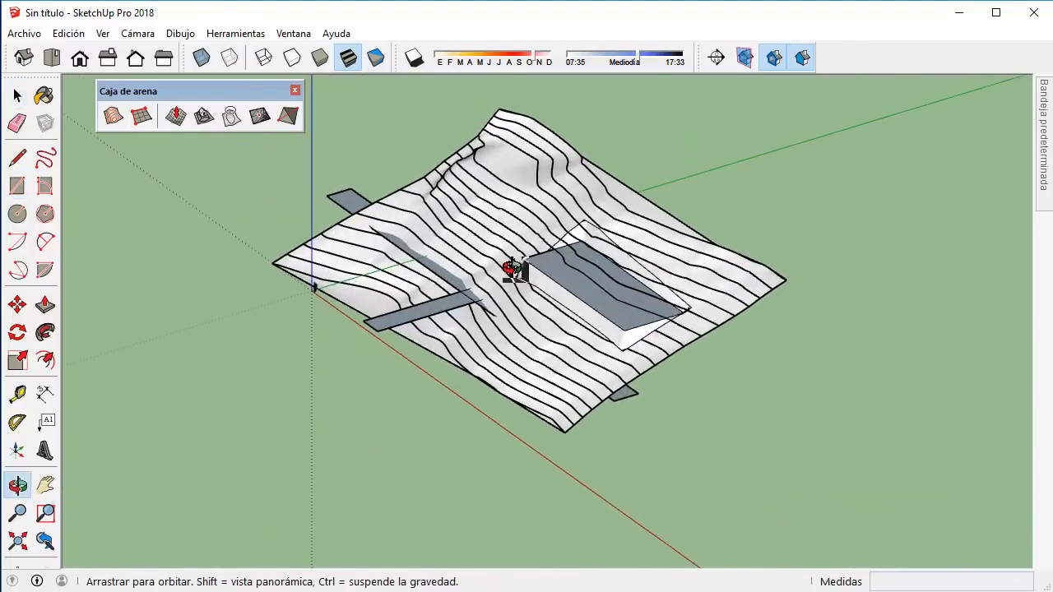
pyautogui.scroll(2, 514, 269)
pyautogui.click(431, 316)
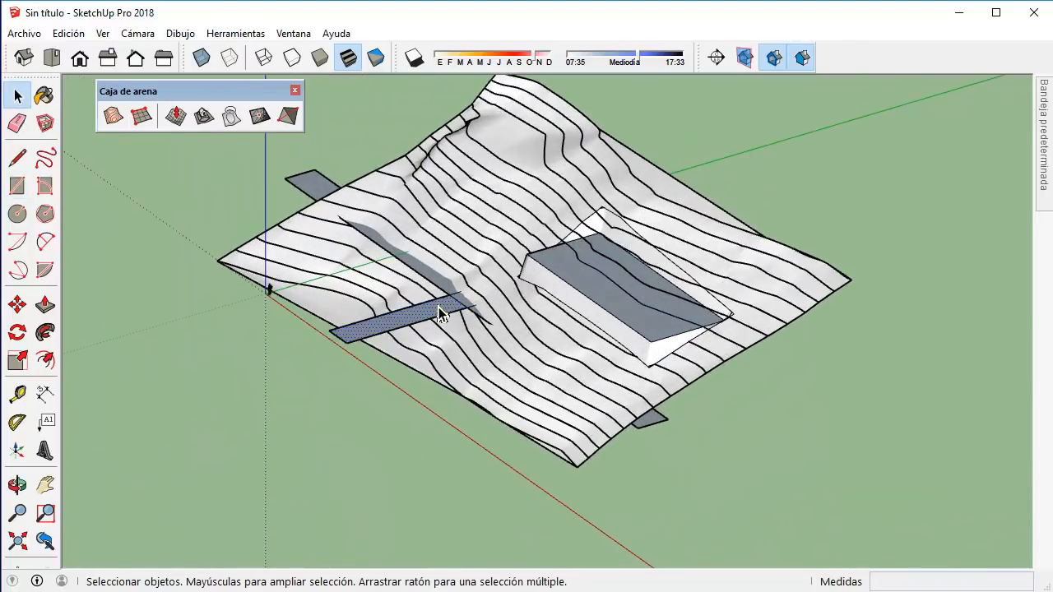
pyautogui.tripleClick(440, 314)
pyautogui.moveTo(529, 309); pyautogui.dragTo(430, 284, button='middle')
pyautogui.scroll(2, 705, 346)
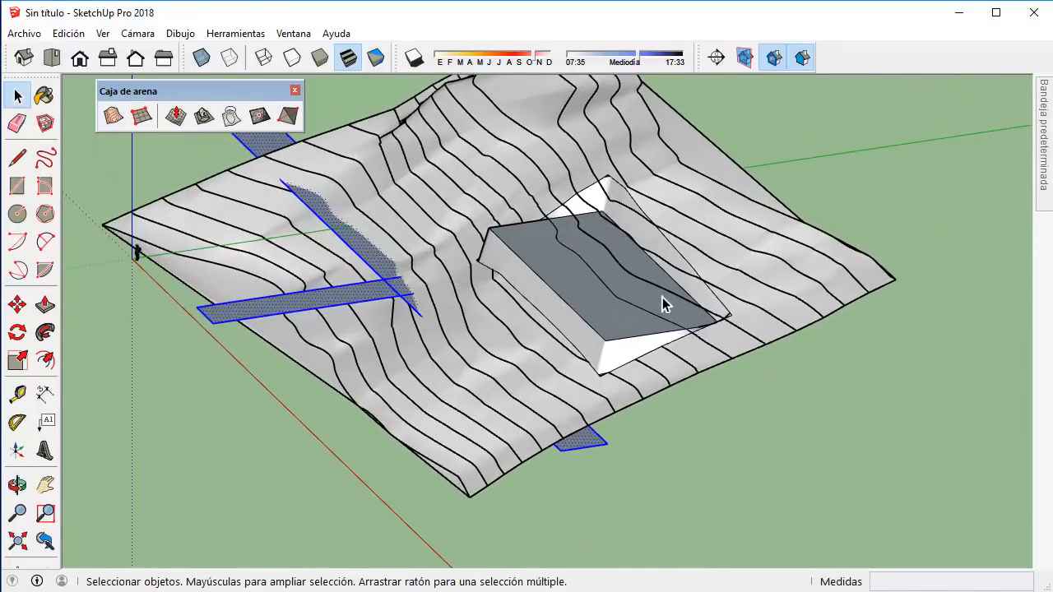
pyautogui.moveTo(608, 306)
pyautogui.mouseDown(button='middle')
pyautogui.moveTo(540, 228)
pyautogui.moveTo(576, 263)
pyautogui.mouseUp(button='middle')
pyautogui.press('l')
pyautogui.click(17, 305)
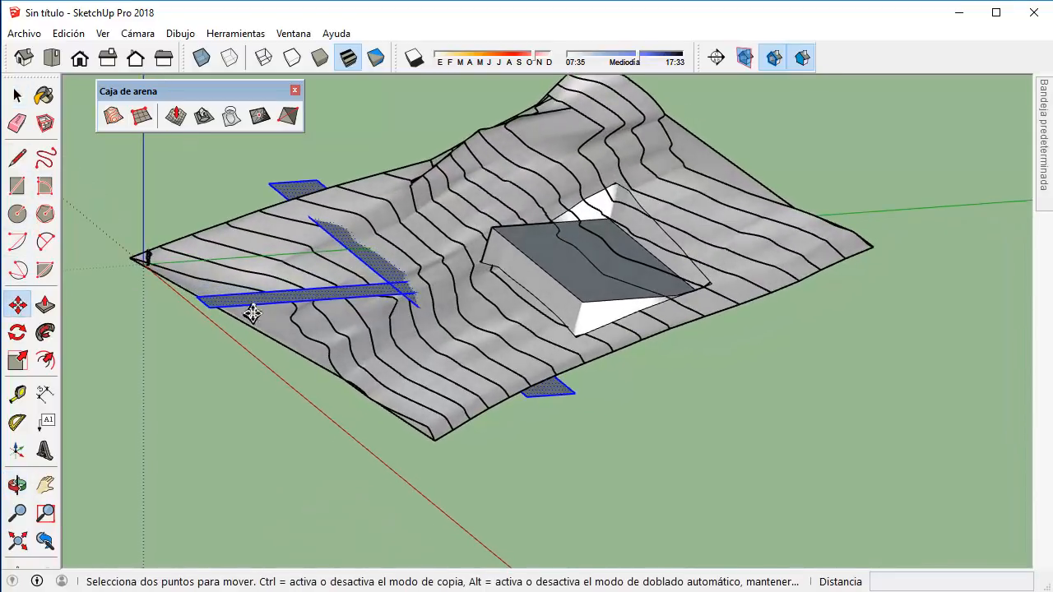
pyautogui.click(826, 320)
pyautogui.scroll(-1, 808, 194)
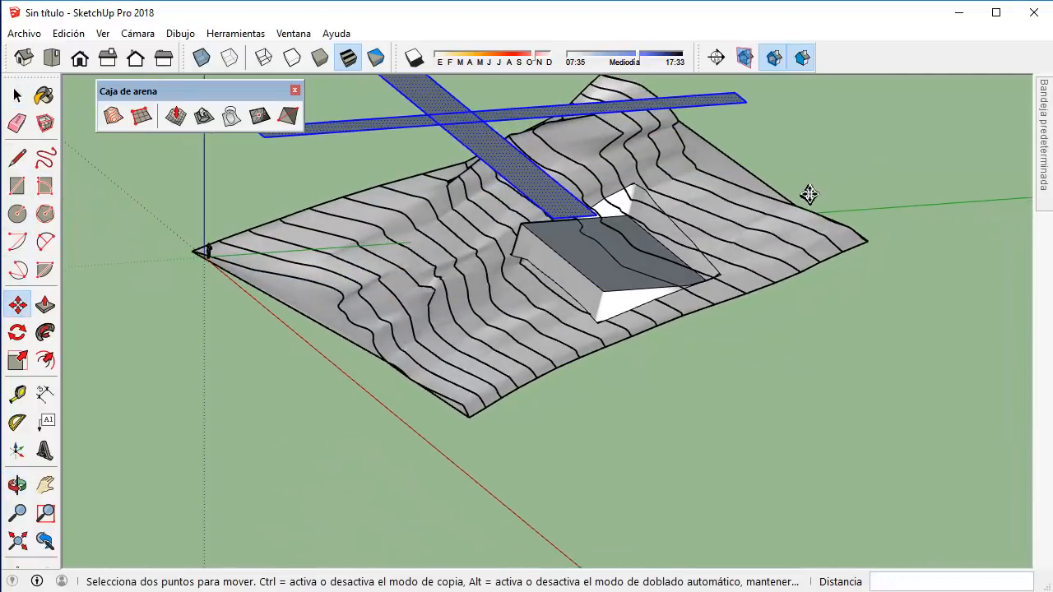
pyautogui.click(18, 96)
pyautogui.keyDown('shift'); pyautogui.moveTo(446, 236); pyautogui.dragTo(467, 314, button='middle'); pyautogui.keyUp('shift')
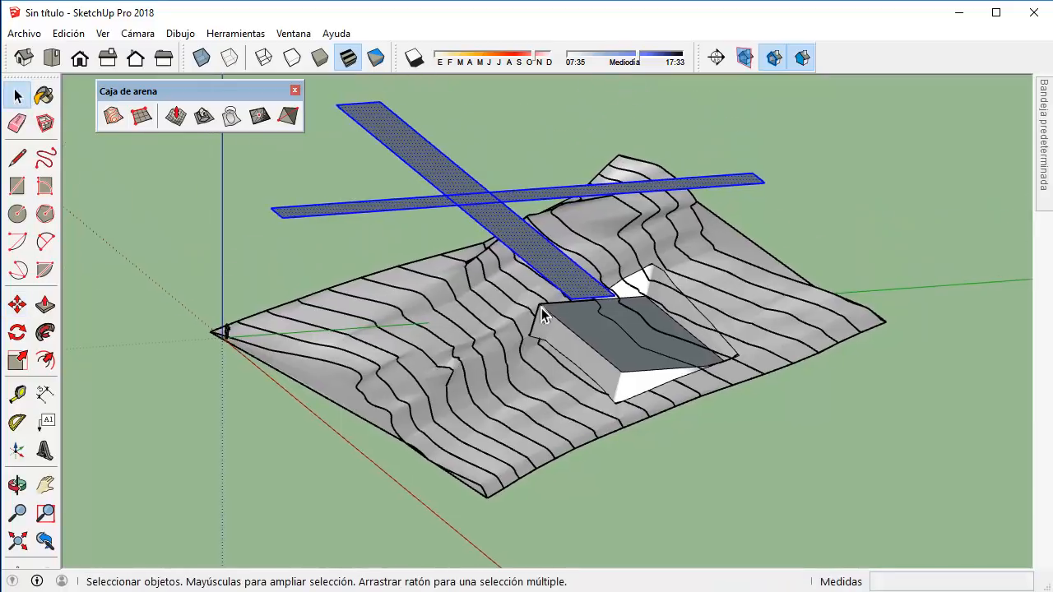
pyautogui.scroll(1, 615, 306)
pyautogui.scroll(2, 731, 333)
pyautogui.click(664, 315)
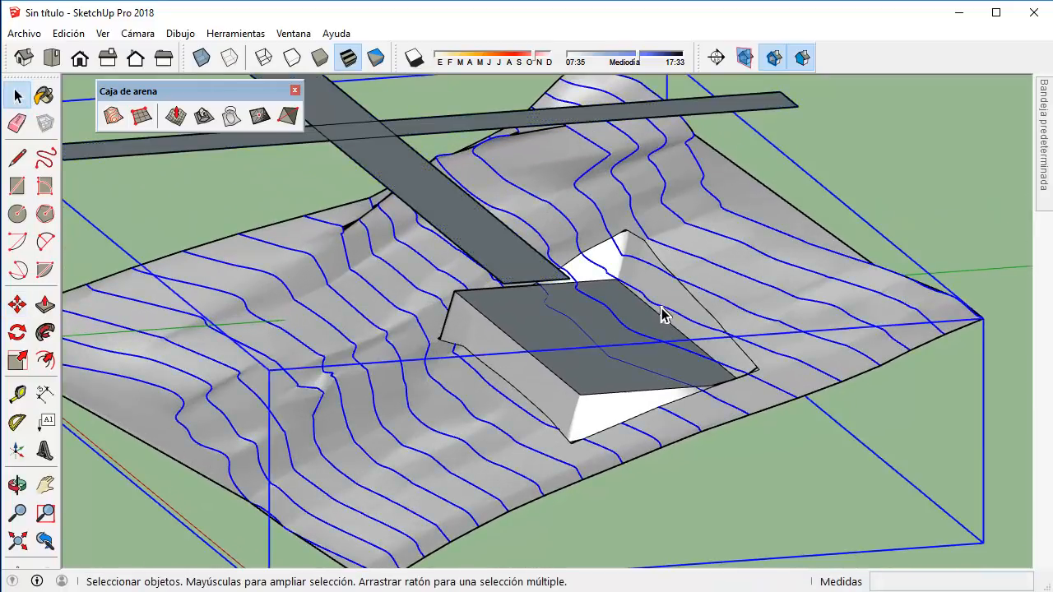
pyautogui.click(867, 178)
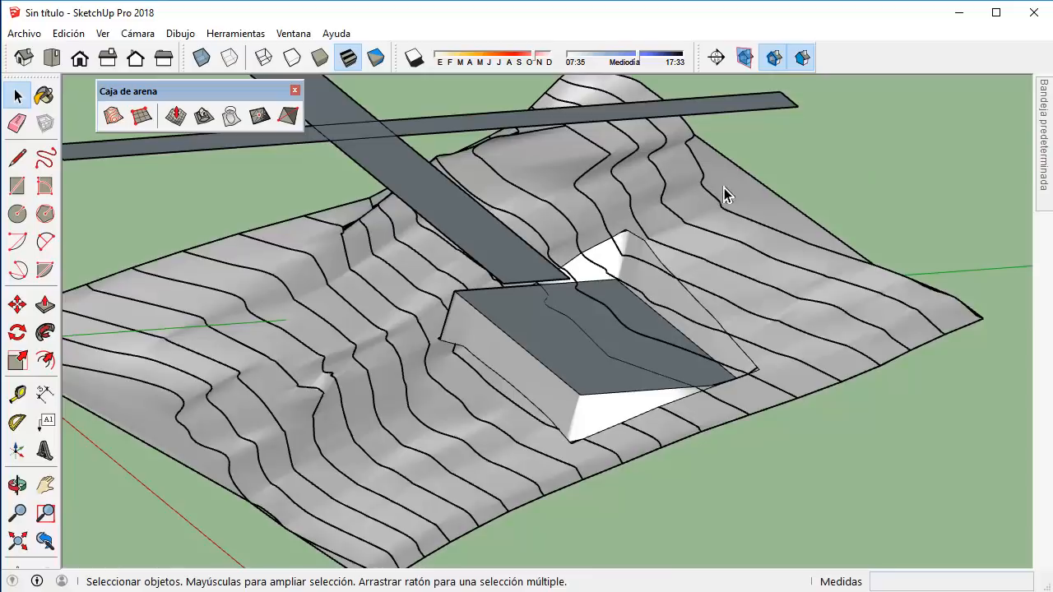
pyautogui.click(724, 195)
pyautogui.click(841, 169)
pyautogui.scroll(-2, 446, 148)
# Try to stamp the two crossing strips with their edges onto the terrain mesh with a 1.00 m offset.
pyautogui.click(411, 164)
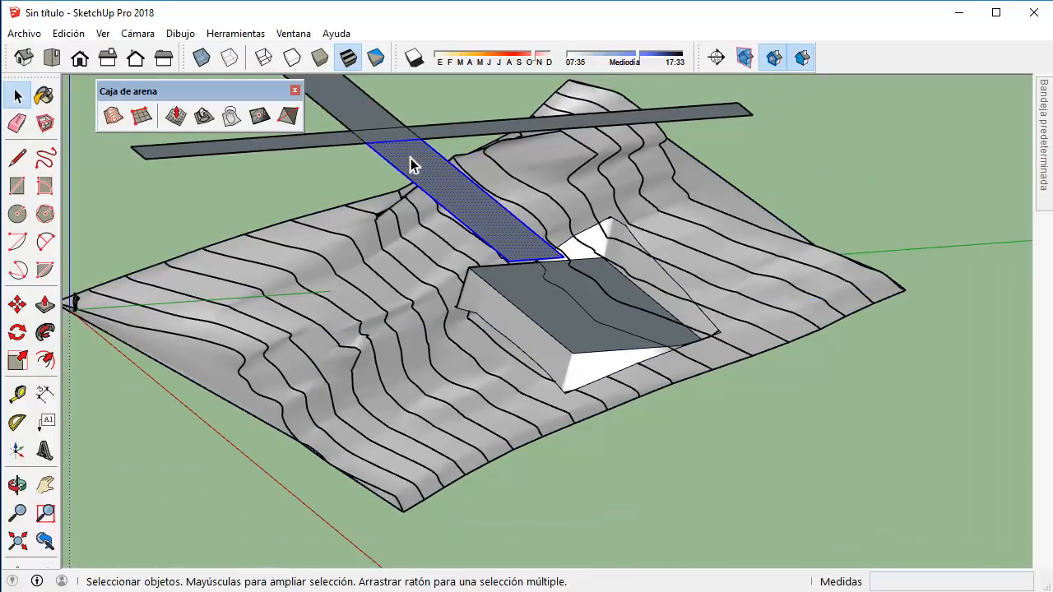
pyautogui.doubleClick(411, 165)
pyautogui.moveTo(423, 164); pyautogui.dragTo(444, 247, button='middle')
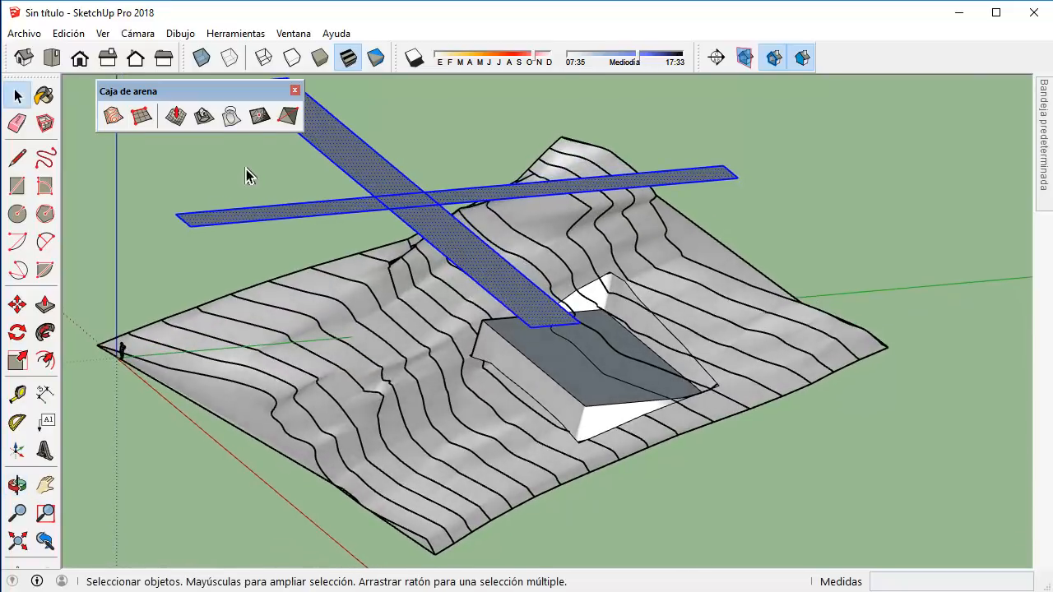
pyautogui.click(203, 118)
pyautogui.click(348, 329)
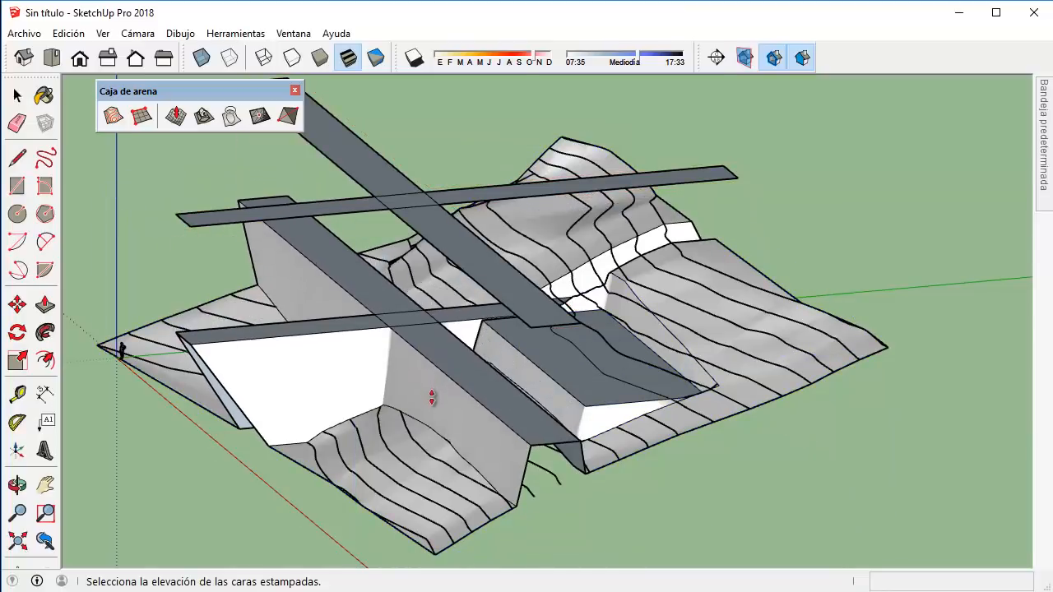
pyautogui.moveTo(432, 404); pyautogui.dragTo(535, 454, button='middle')
pyautogui.press('Escape')
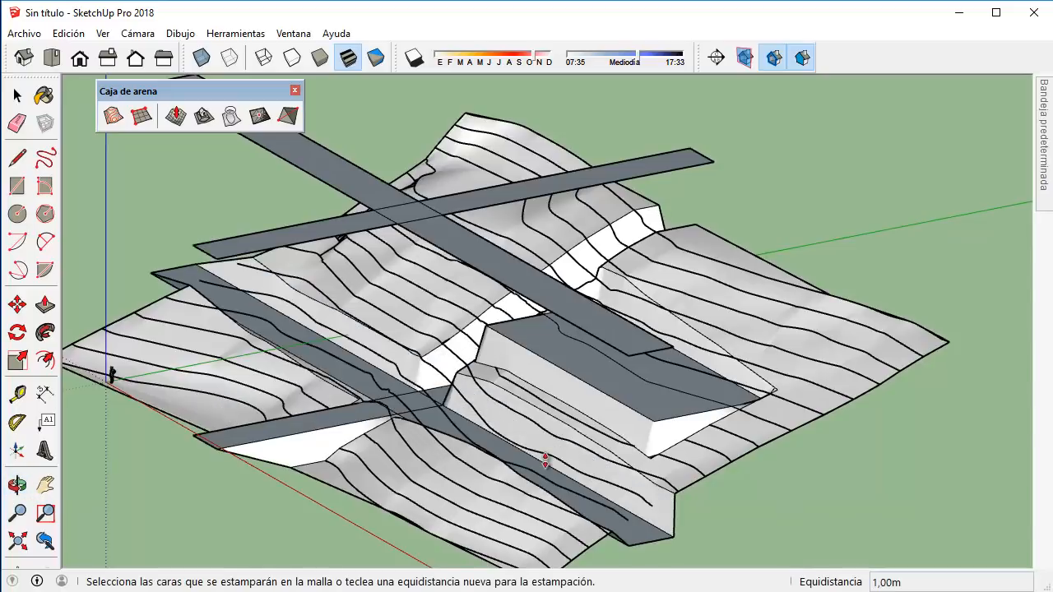
pyautogui.click(18, 95)
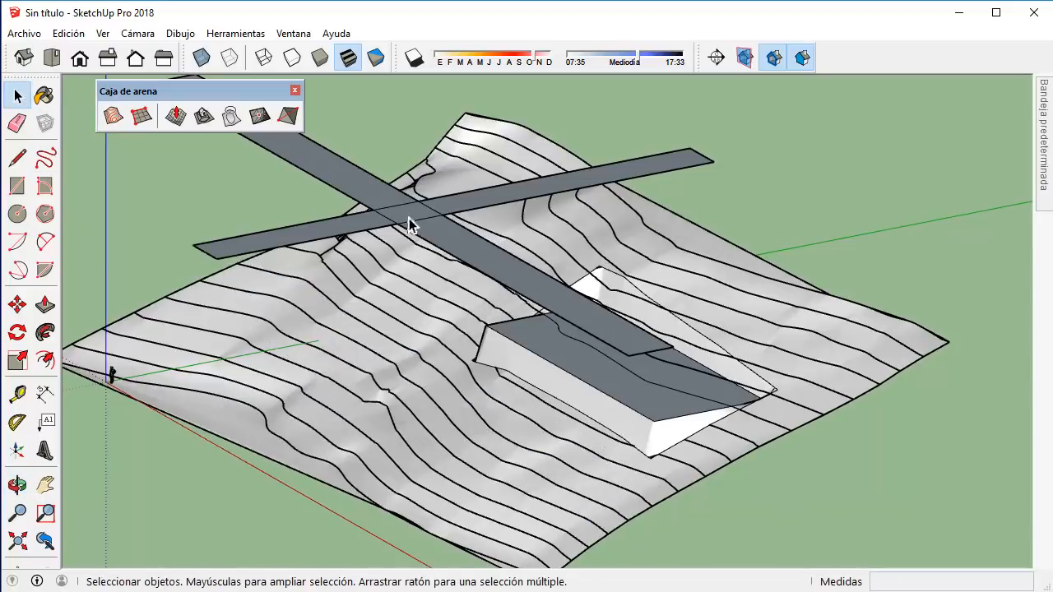
# Select both crossing strips with their edges and drape their outlines onto the terrain mesh.
pyautogui.tripleClick(393, 222)
pyautogui.moveTo(400, 223); pyautogui.dragTo(457, 275, button='middle')
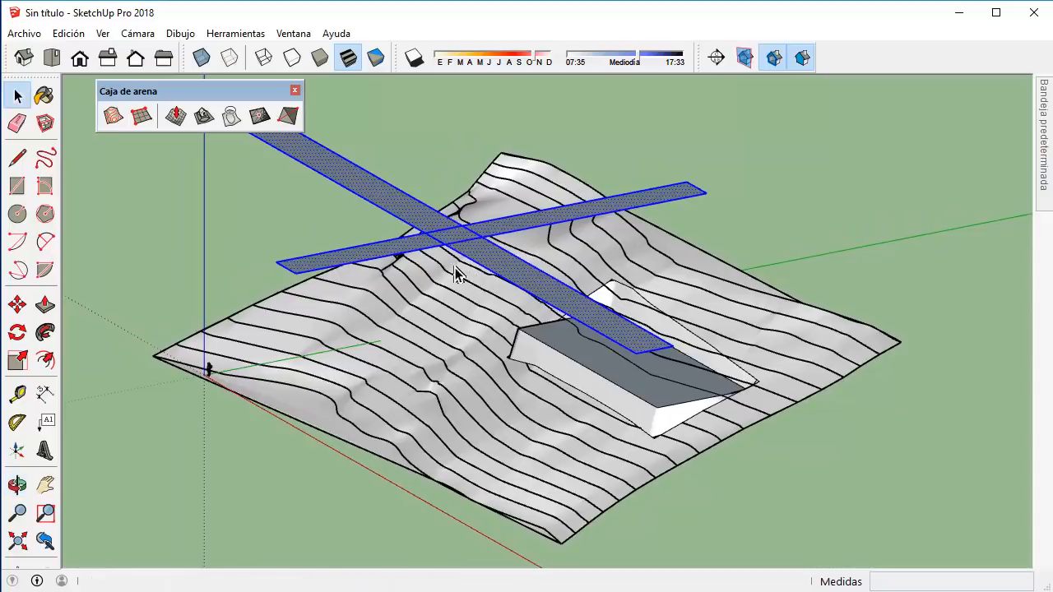
pyautogui.click(233, 120)
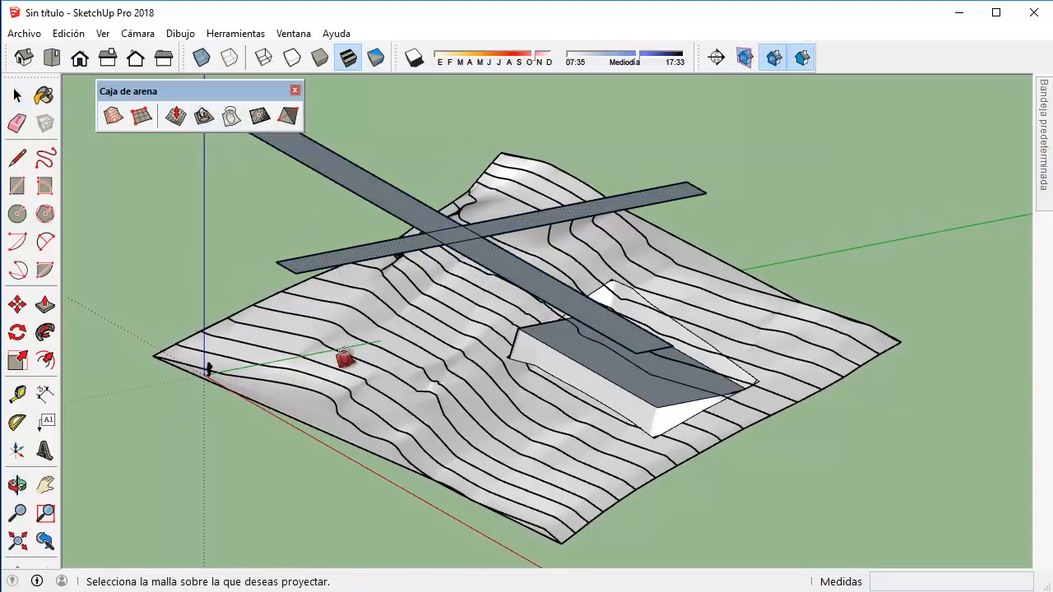
pyautogui.click(410, 351)
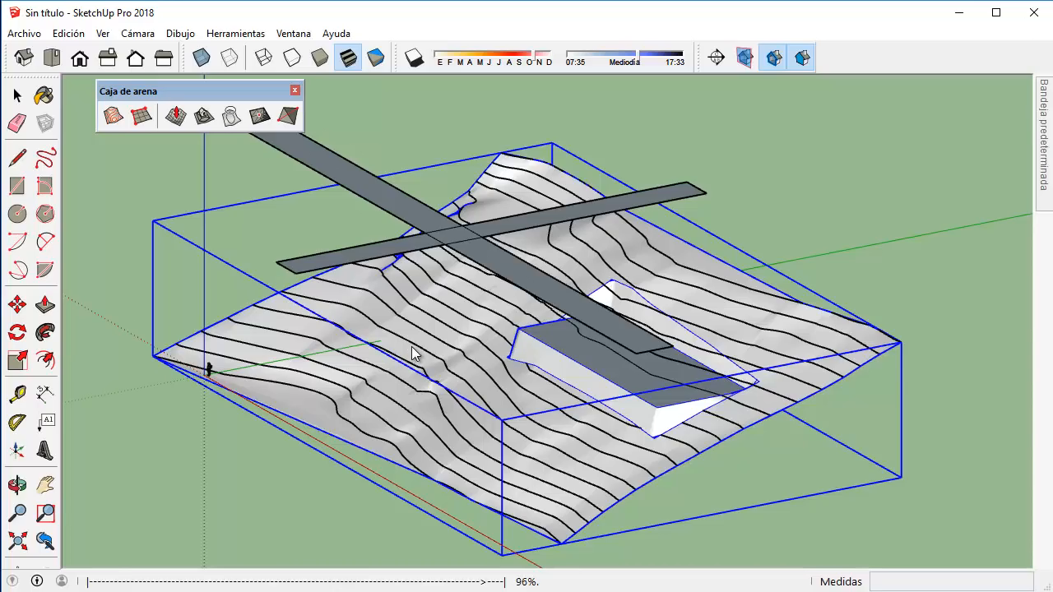
pyautogui.click(16, 96)
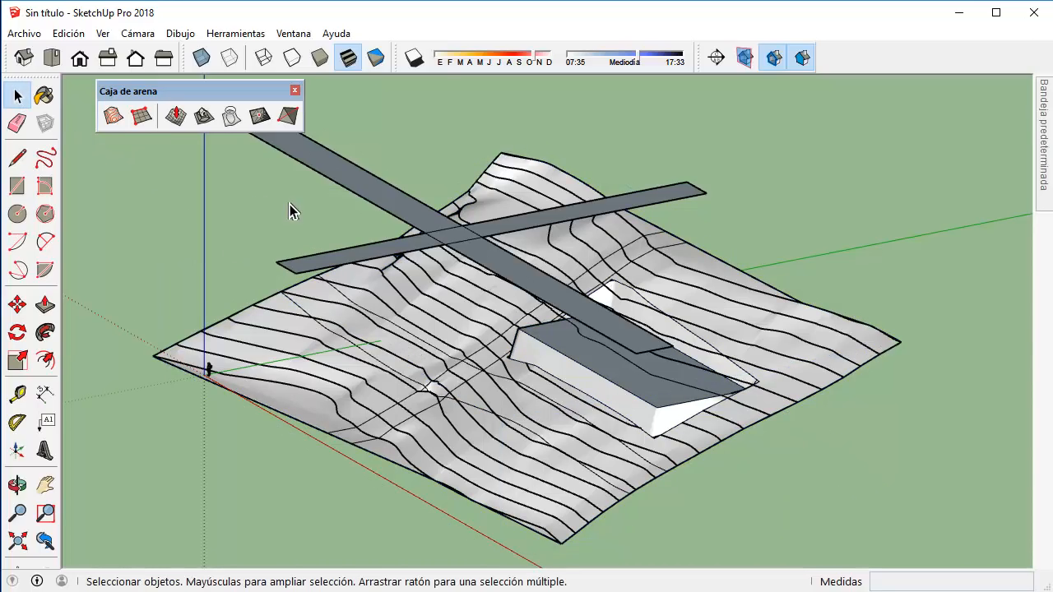
# Delete the original crossing strips floating above the terrain, keeping their draped outlines.
pyautogui.scroll(10, 512, 362)
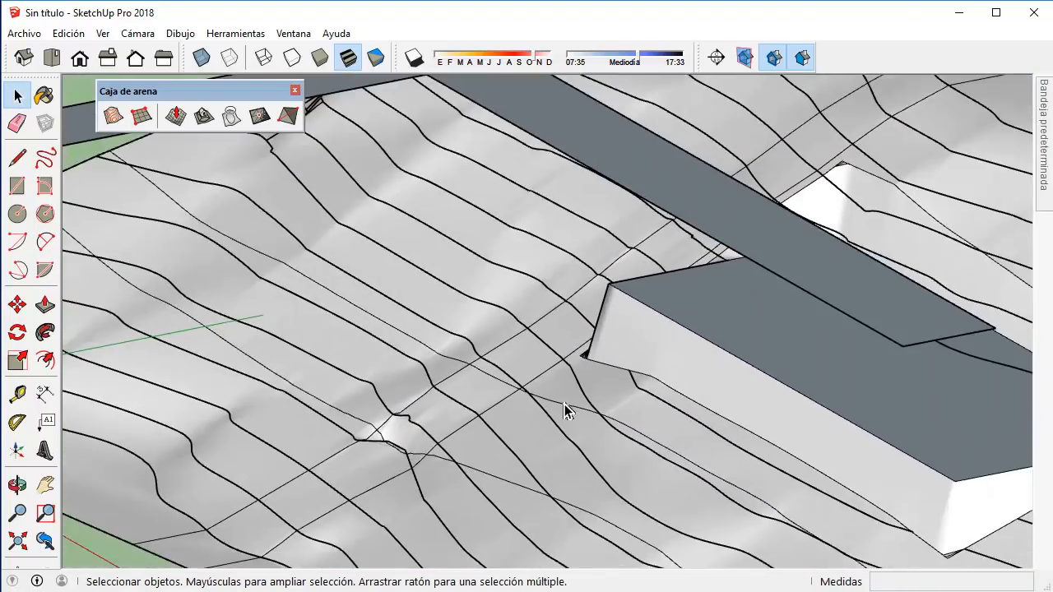
pyautogui.scroll(-5, 559, 399)
pyautogui.moveTo(559, 400); pyautogui.dragTo(434, 364, button='middle')
pyautogui.scroll(6, 535, 452)
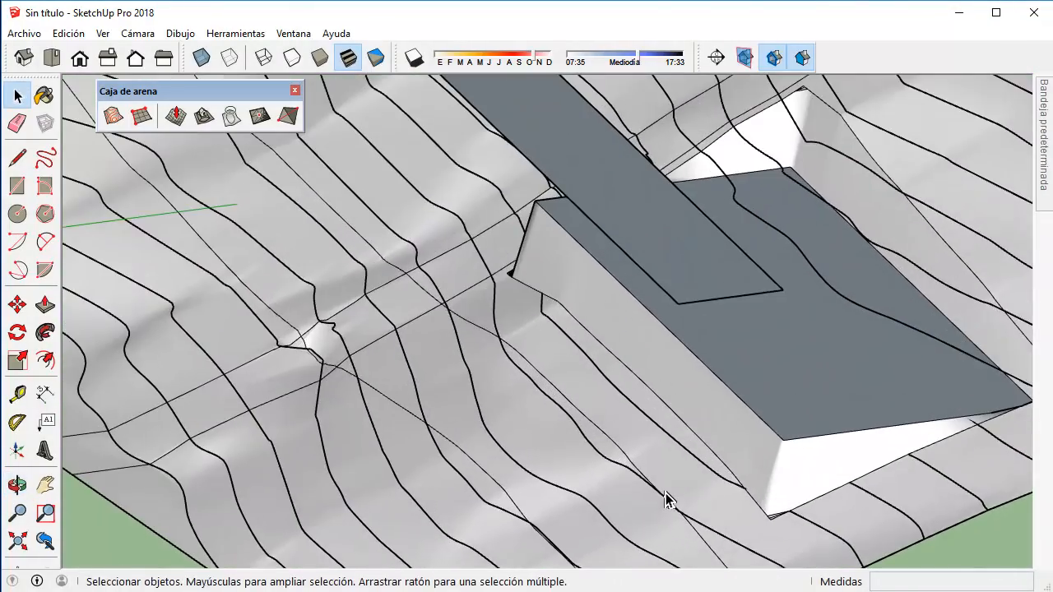
pyautogui.scroll(-3, 575, 419)
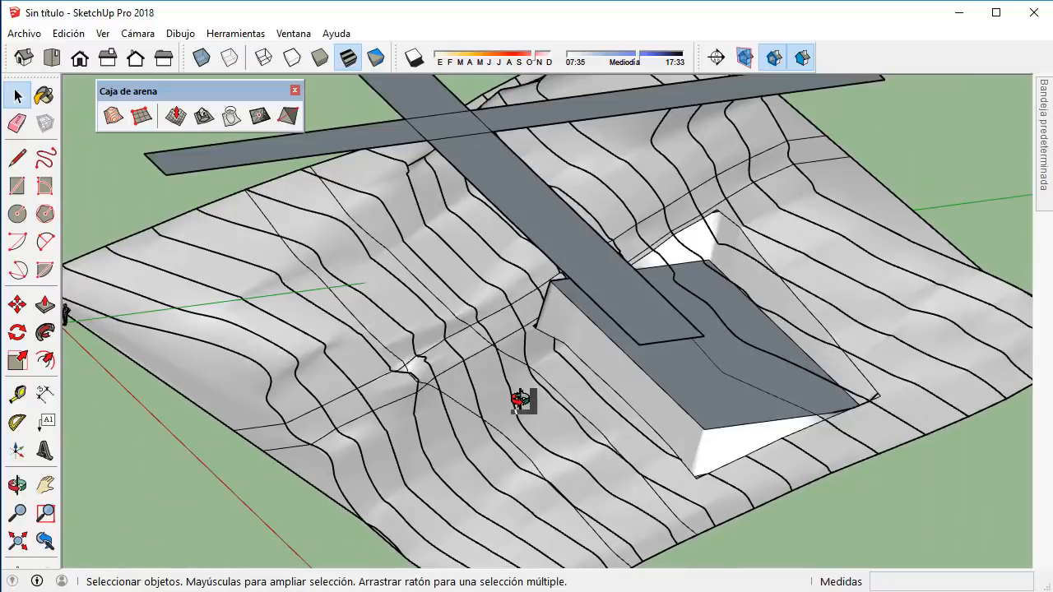
pyautogui.moveTo(519, 400); pyautogui.dragTo(504, 297, button='middle')
pyautogui.doubleClick(527, 209)
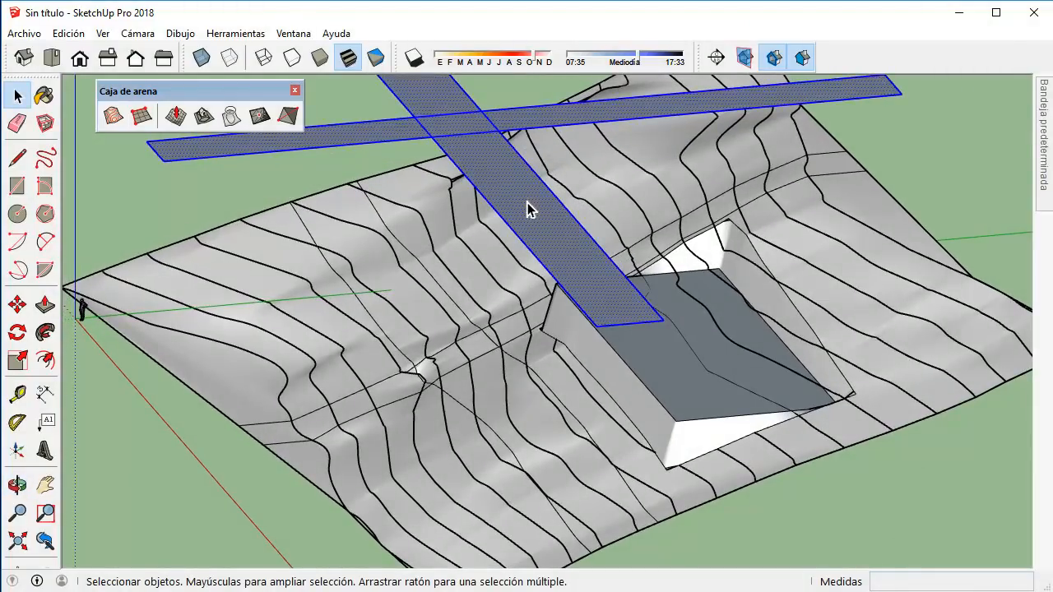
pyautogui.press('Delete')
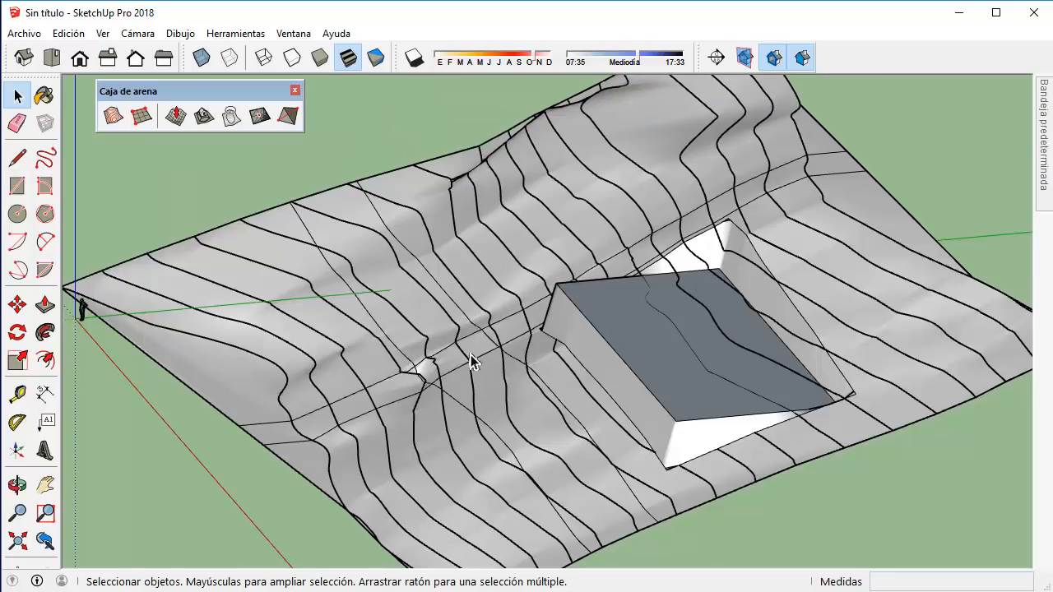
# Open the terrain group for editing.
pyautogui.moveTo(471, 362); pyautogui.dragTo(619, 404, button='middle')
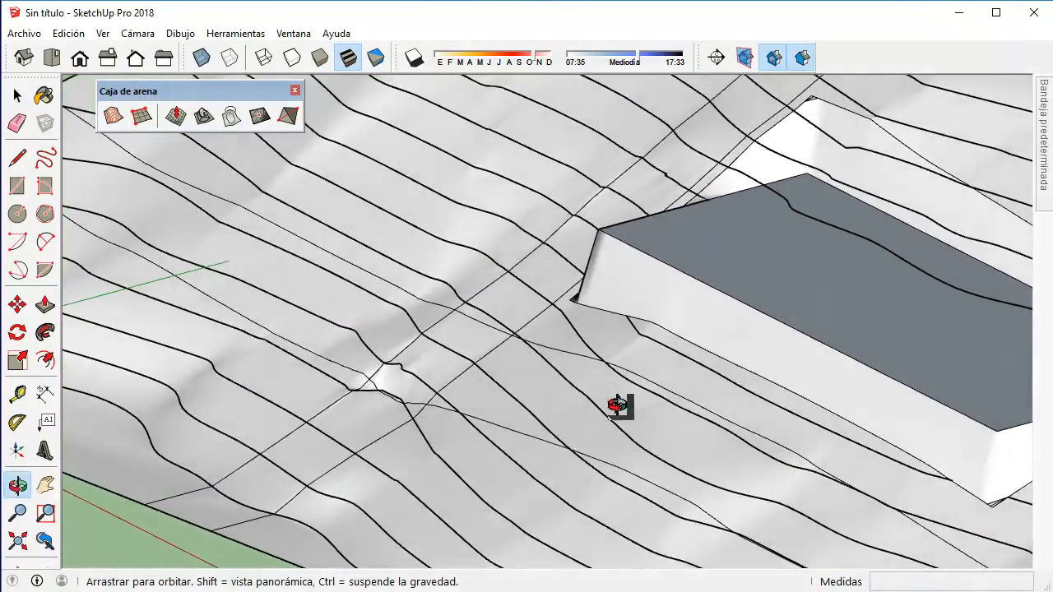
pyautogui.scroll(-5, 620, 409)
pyautogui.scroll(2, 620, 412)
pyautogui.scroll(2, 575, 388)
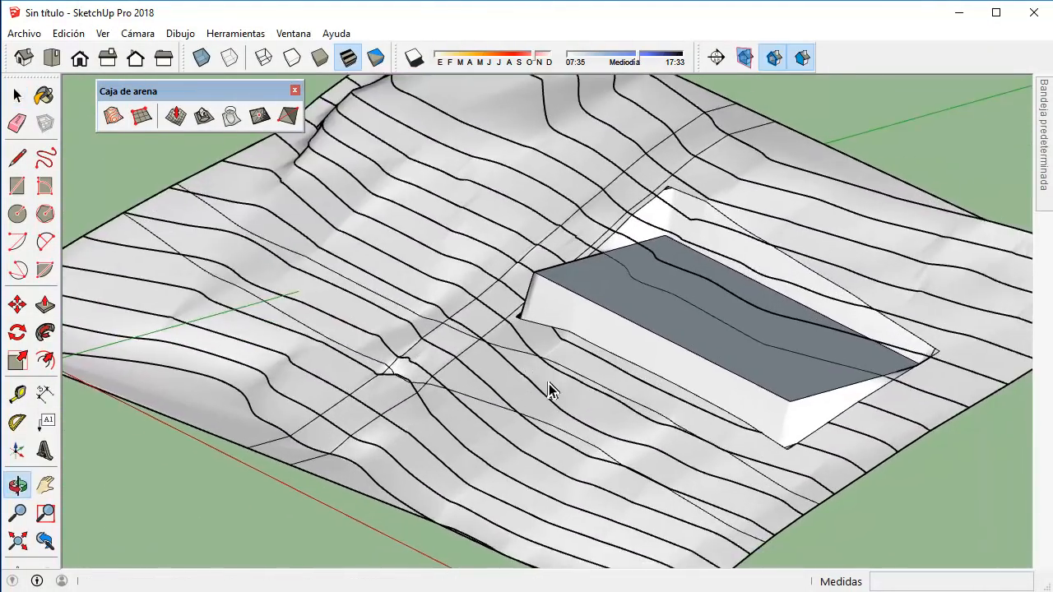
pyautogui.scroll(-4, 551, 381)
pyautogui.scroll(2, 465, 175)
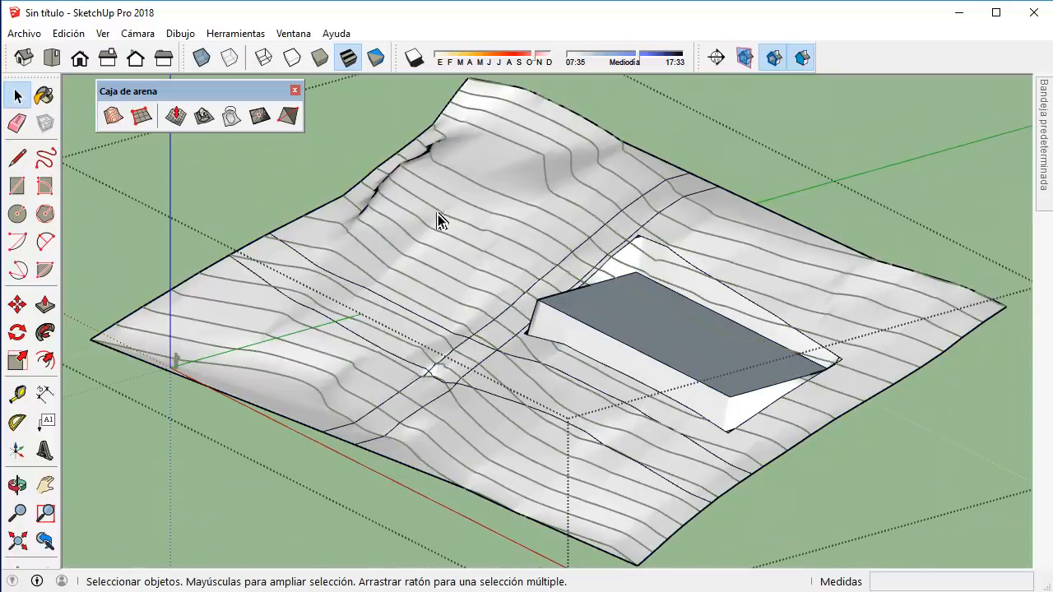
# Select all faces of the two draped road strips and paint them with Asfalto nuevo from the Asfaltado y revestimientos materials.
pyautogui.keyDown('shift'); pyautogui.click(491, 339); pyautogui.keyUp('shift')
pyautogui.scroll(3, 444, 383)
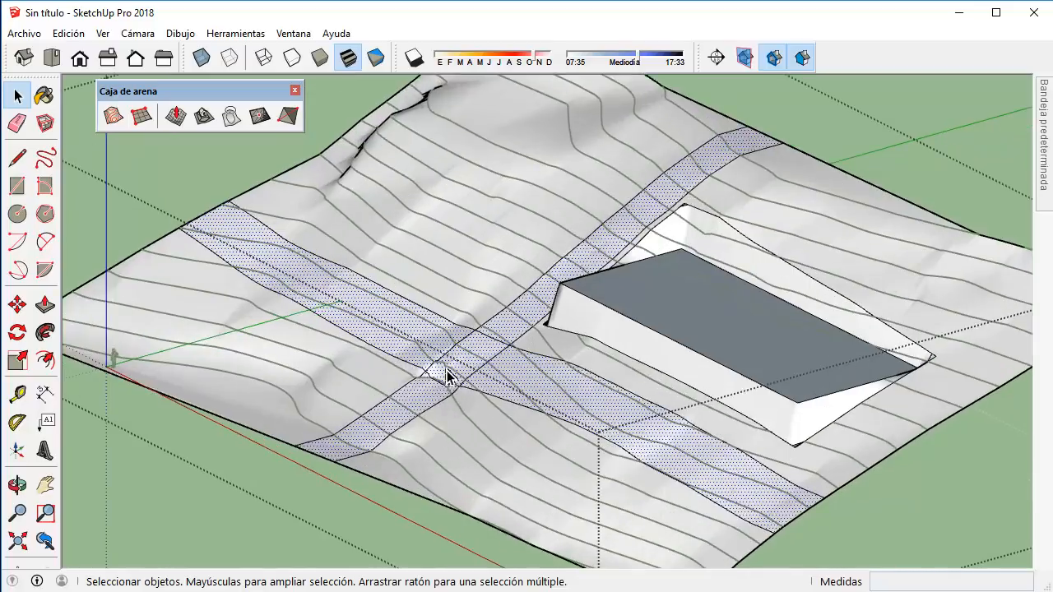
pyautogui.click(1041, 139)
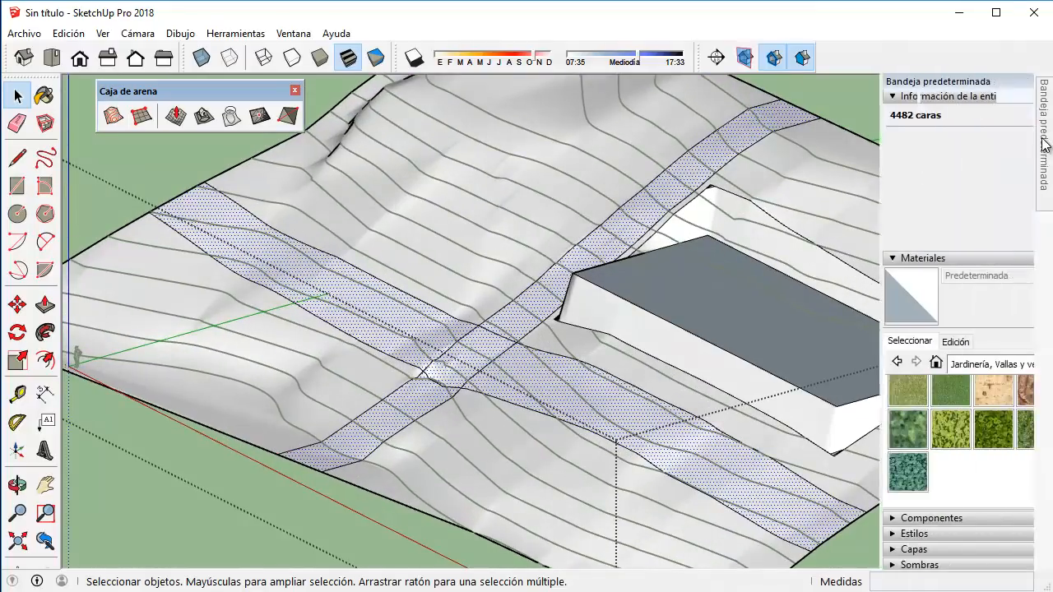
pyautogui.click(817, 362)
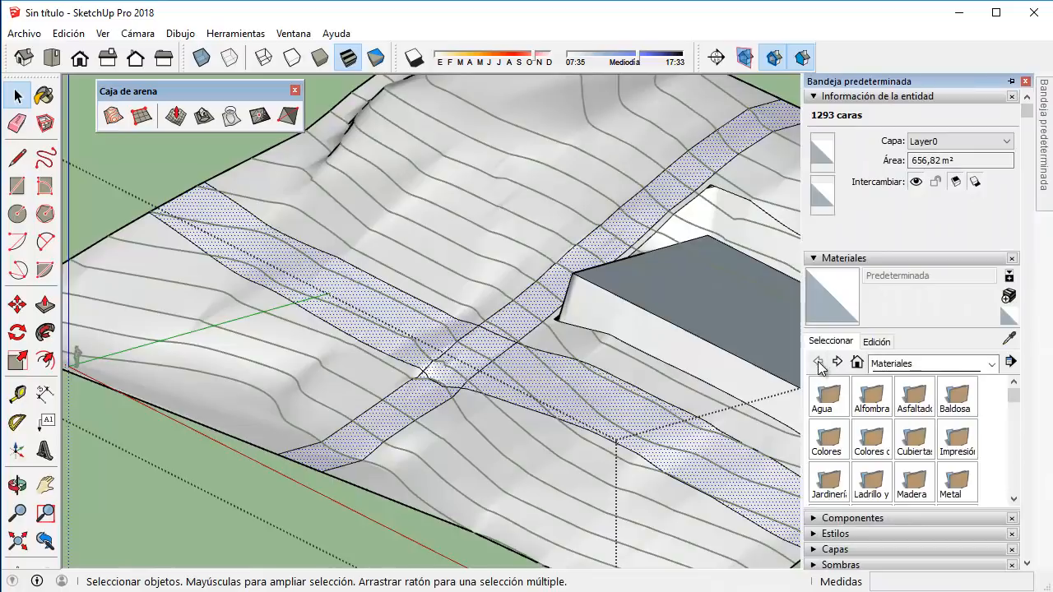
pyautogui.scroll(-3, 864, 419)
pyautogui.scroll(3, 865, 421)
pyautogui.click(926, 403)
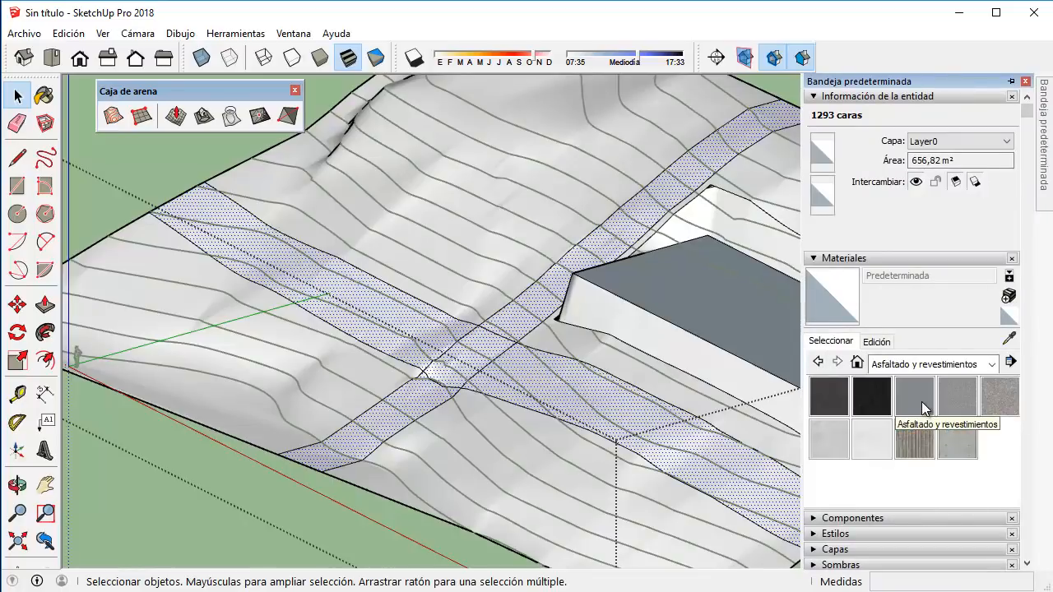
pyautogui.click(829, 396)
pyautogui.click(500, 339)
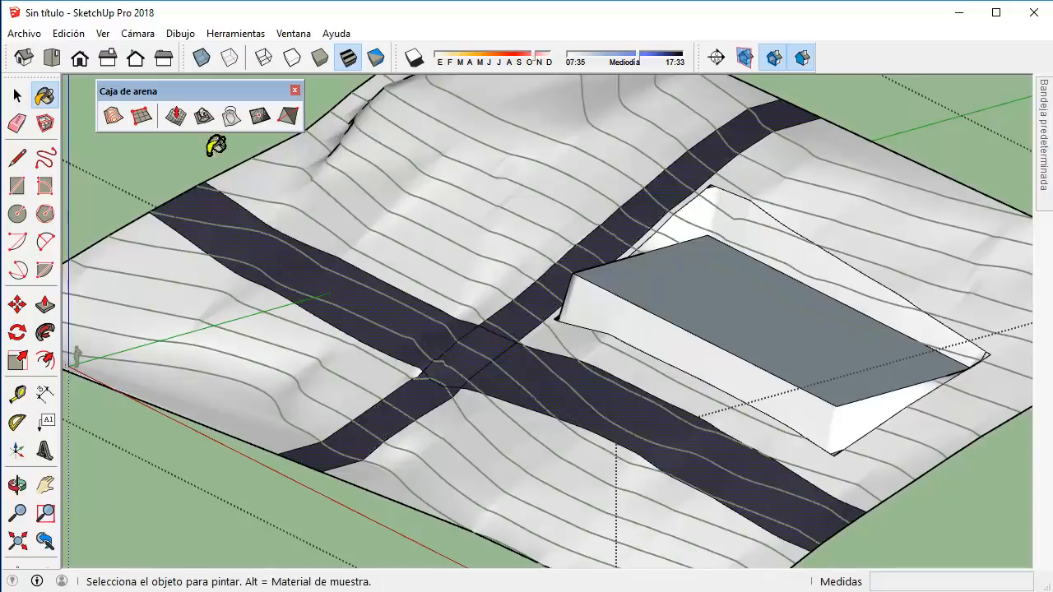
pyautogui.click(16, 95)
# Select the terrain areas around the roads and paint them with Césped verde claro from the Jardinería, Vallas y vegetación materials.
pyautogui.click(362, 203)
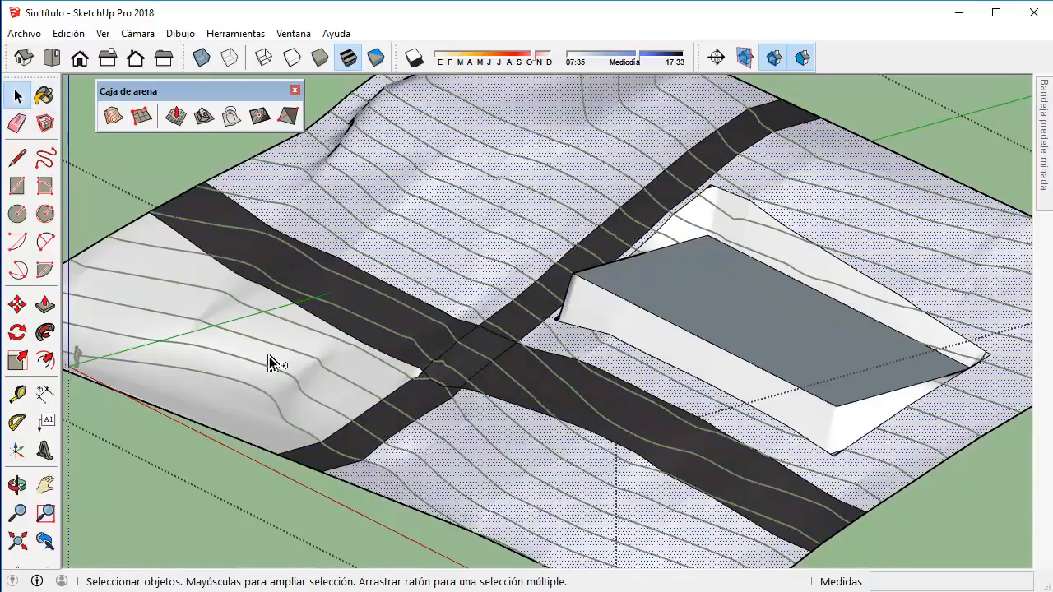
pyautogui.moveTo(1045, 162)
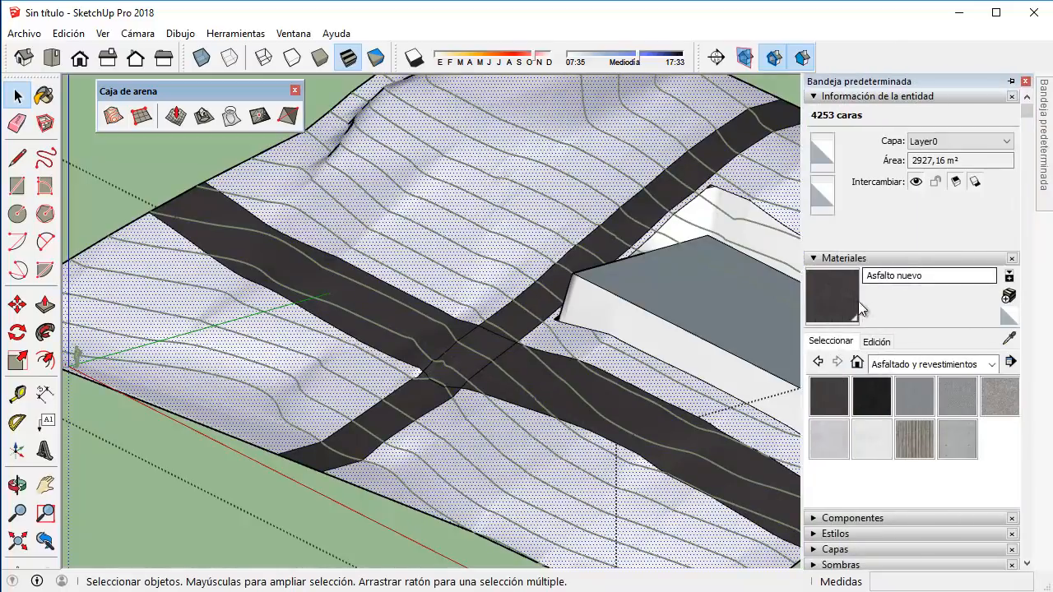
pyautogui.click(829, 481)
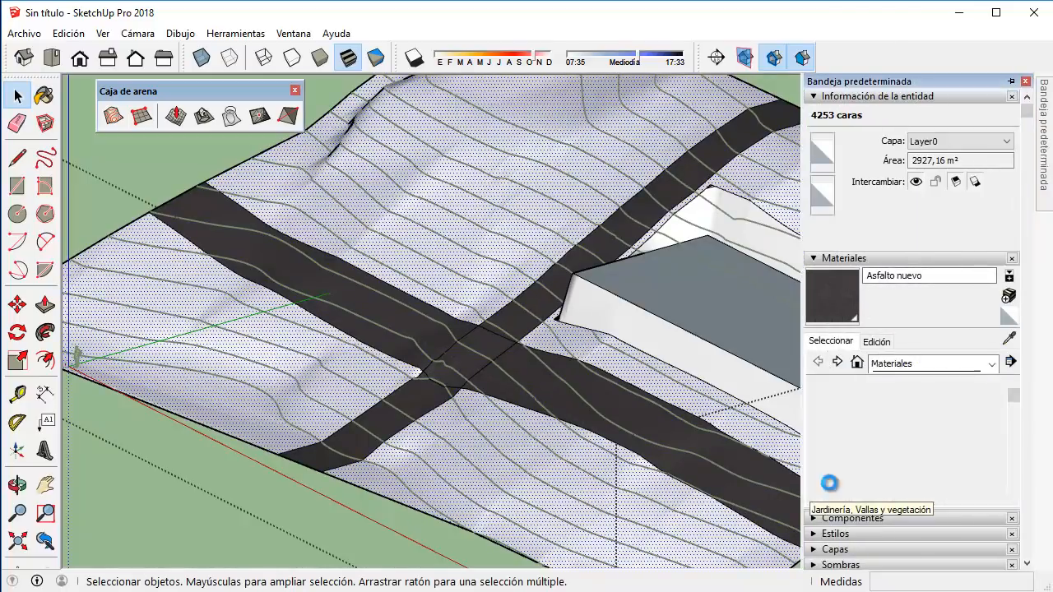
pyautogui.scroll(-3, 837, 450)
pyautogui.scroll(3, 838, 451)
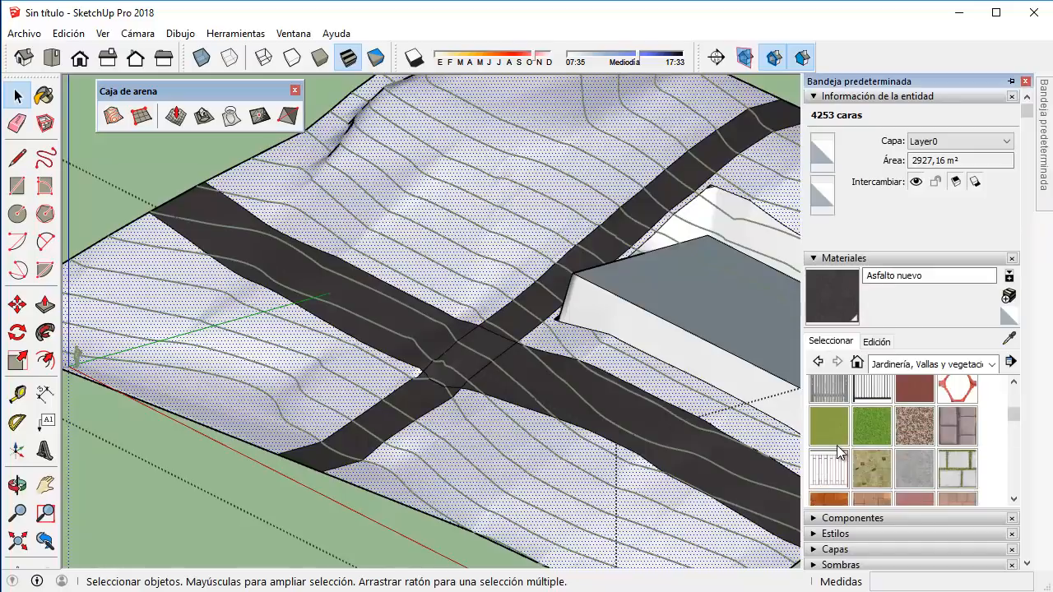
pyautogui.click(835, 425)
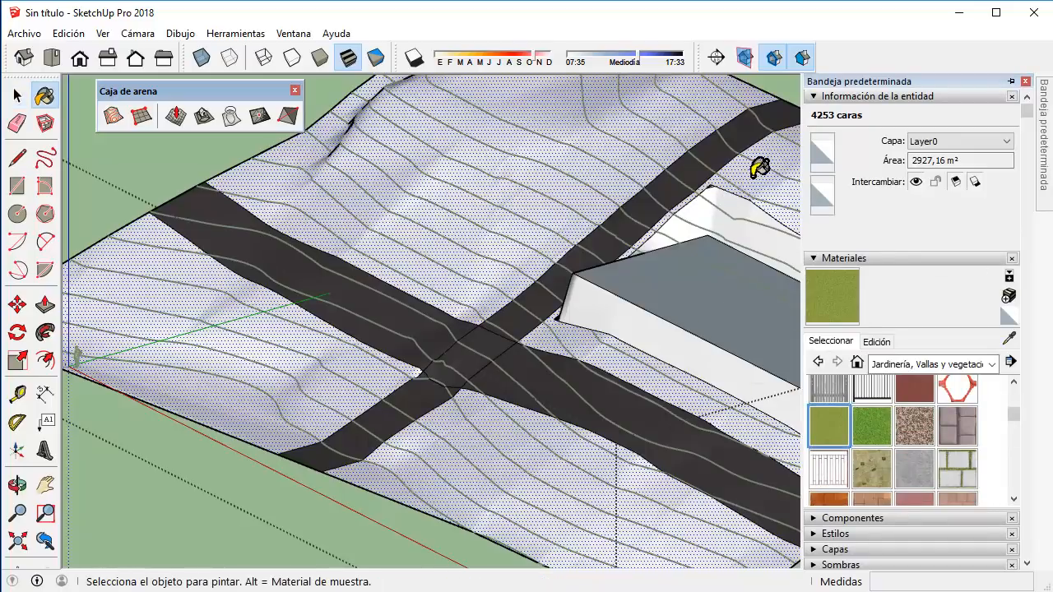
pyautogui.click(755, 169)
pyautogui.click(25, 87)
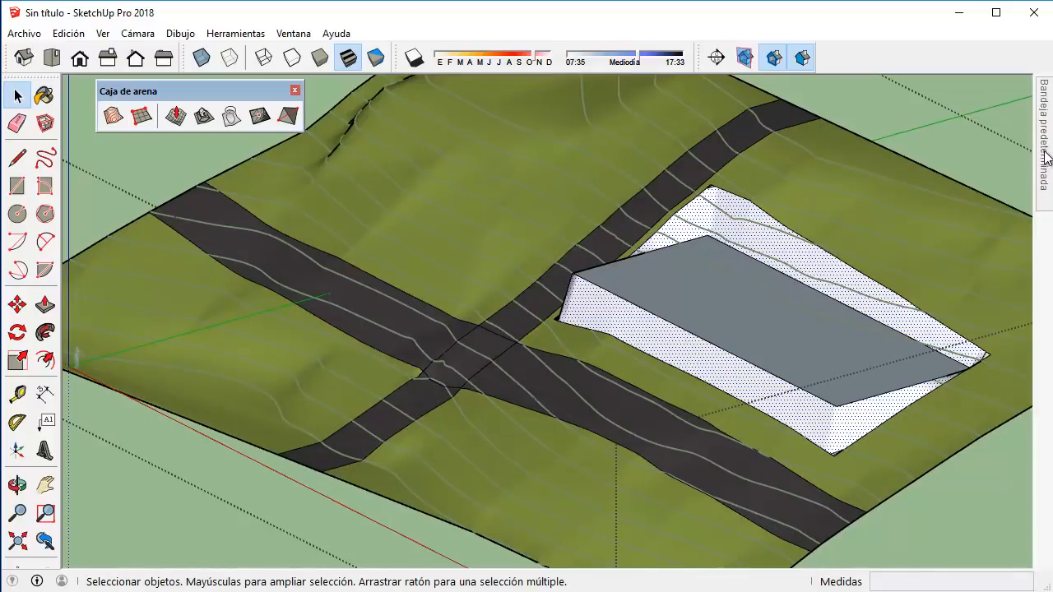
# Paint the selected slopes around the building platform with Recubrimiento del suelo de piedras de río de 4 pulgadas and leave the terrain group.
pyautogui.moveTo(1046, 156)
pyautogui.scroll(-3, 873, 405)
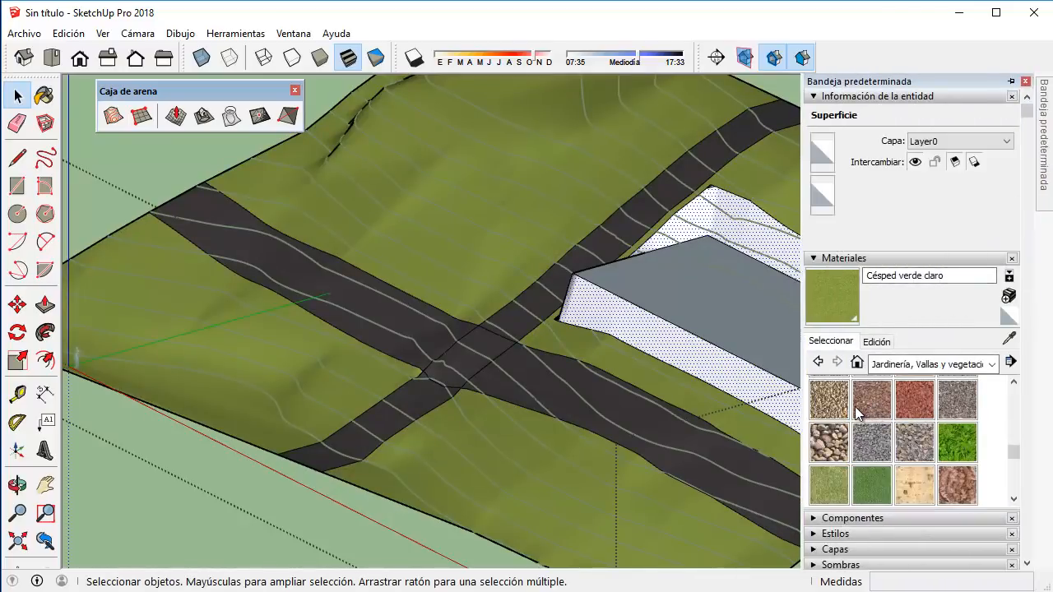
pyautogui.scroll(2, 855, 407)
pyautogui.scroll(2, 852, 408)
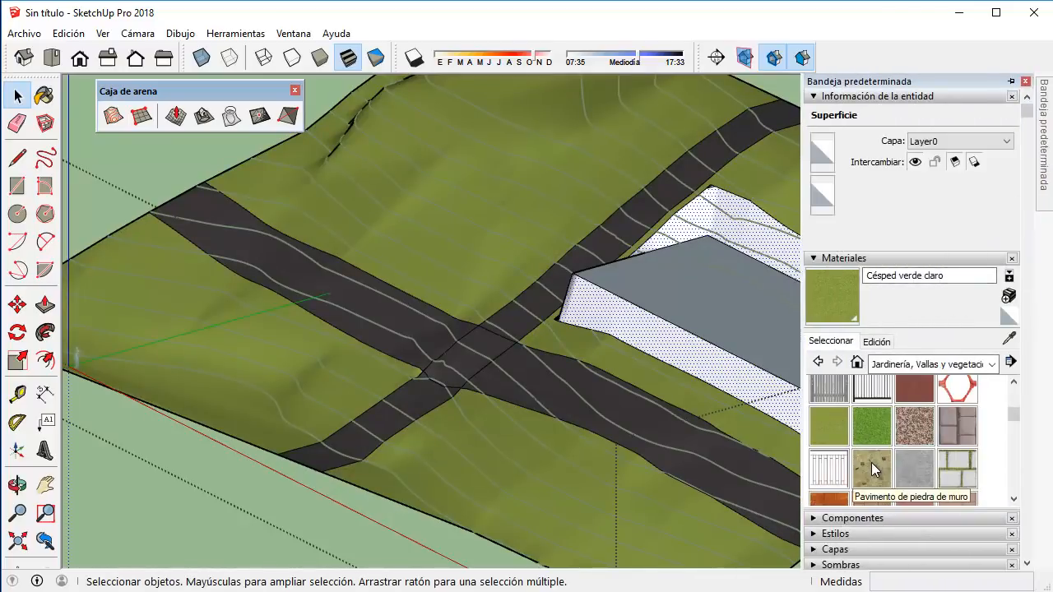
pyautogui.scroll(-4, 871, 463)
pyautogui.scroll(2, 872, 405)
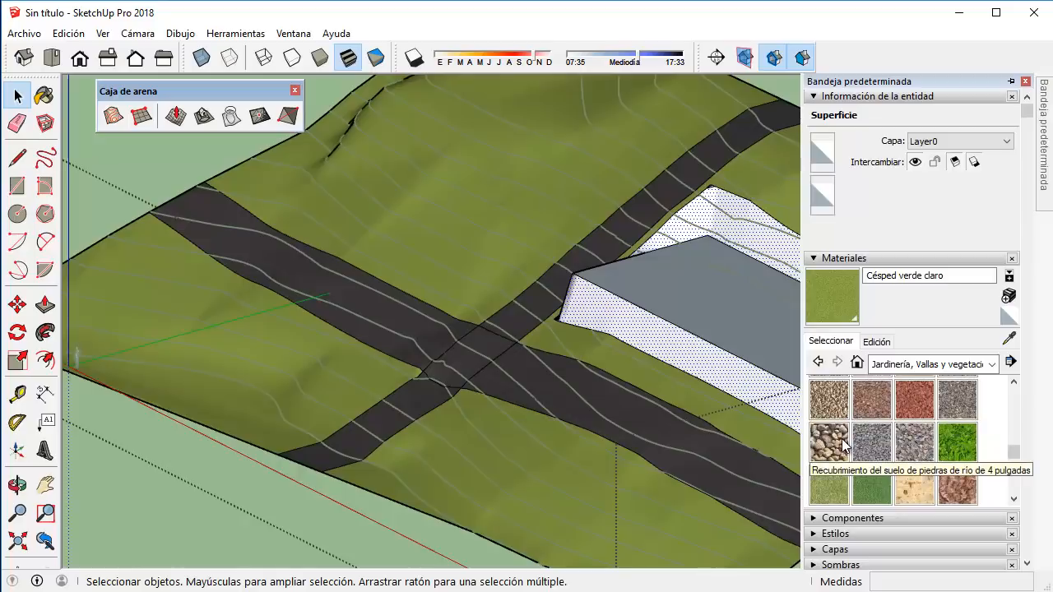
pyautogui.click(847, 429)
pyautogui.click(700, 341)
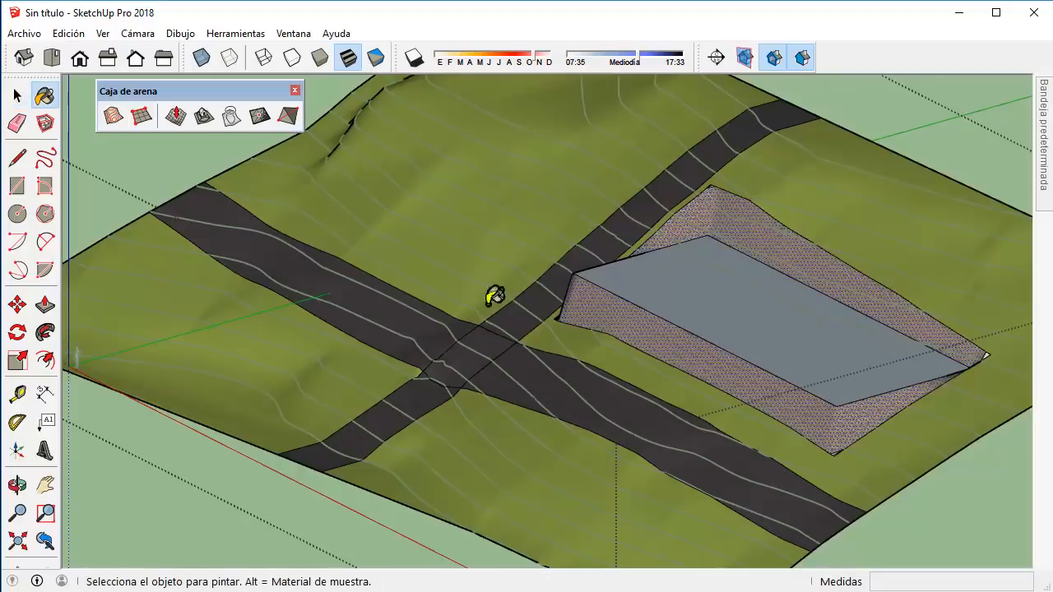
pyautogui.click(17, 97)
pyautogui.scroll(-5, 251, 192)
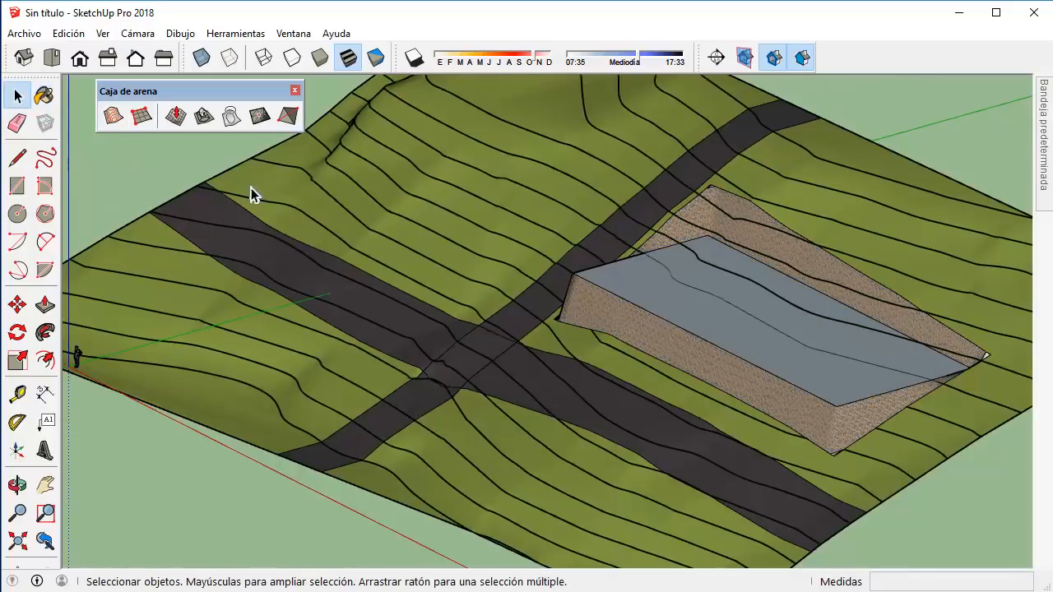
pyautogui.moveTo(827, 310); pyautogui.dragTo(705, 235, button='middle')
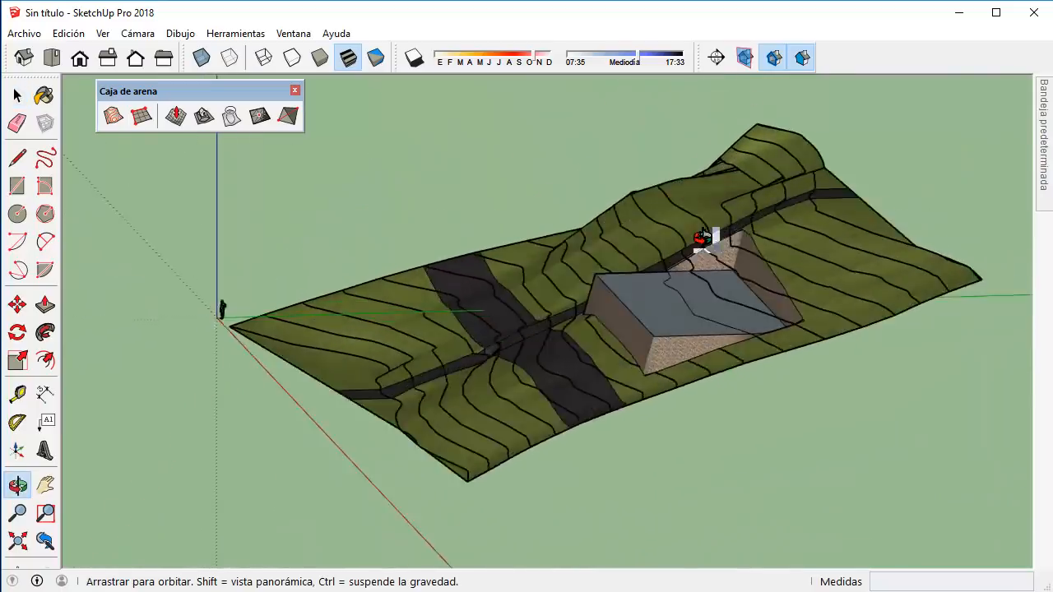
pyautogui.scroll(4, 881, 254)
pyautogui.moveTo(881, 254); pyautogui.dragTo(689, 154, button='middle')
pyautogui.scroll(1, 716, 288)
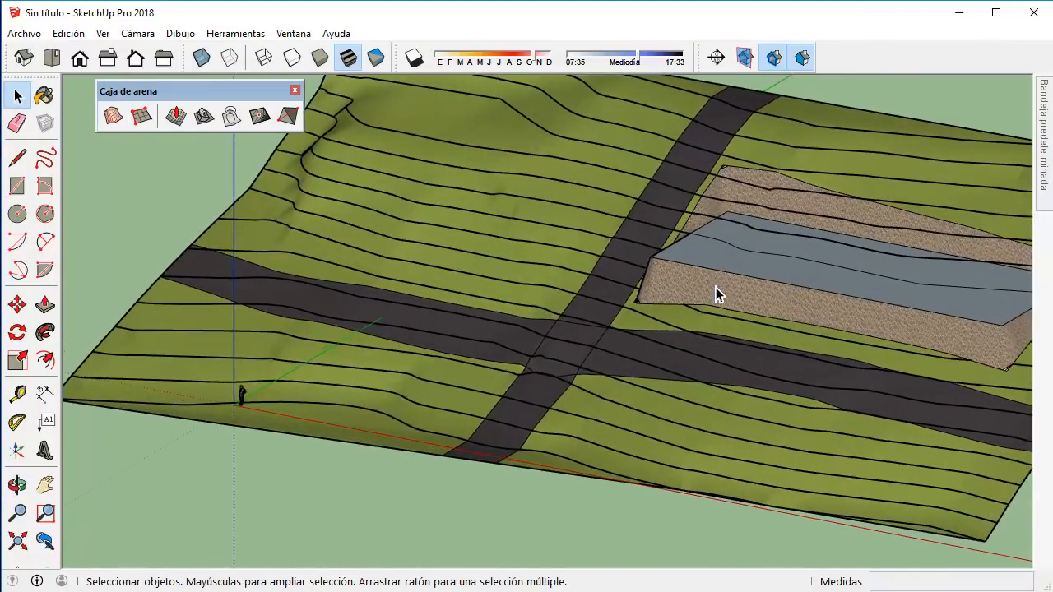
# Open the terrain group for editing and select the wider road's faces on both sides of the crossing.
pyautogui.moveTo(863, 379); pyautogui.dragTo(630, 134, button='middle')
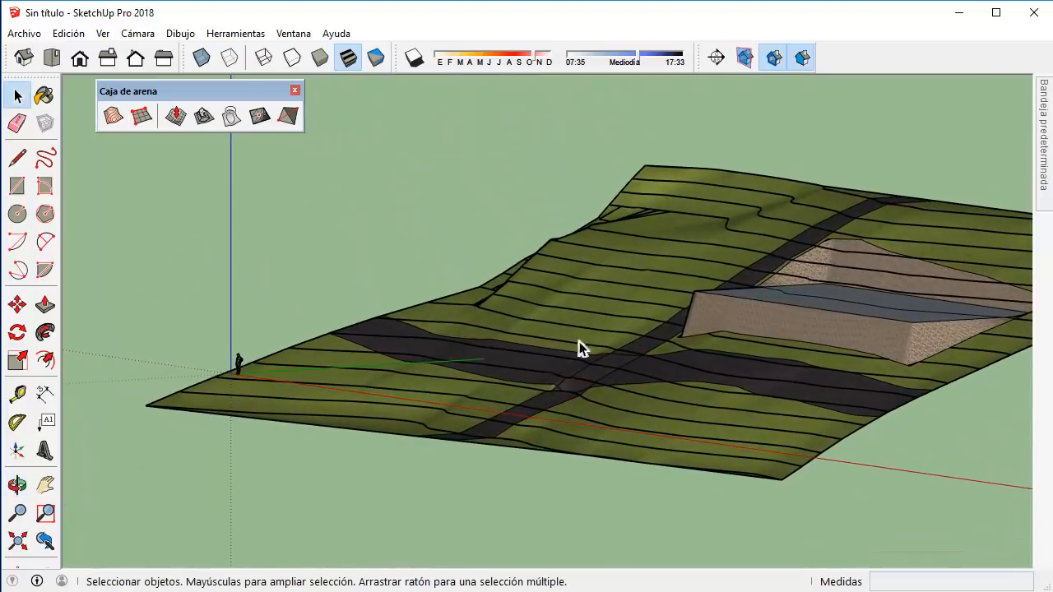
pyautogui.moveTo(579, 341); pyautogui.dragTo(863, 196, button='middle')
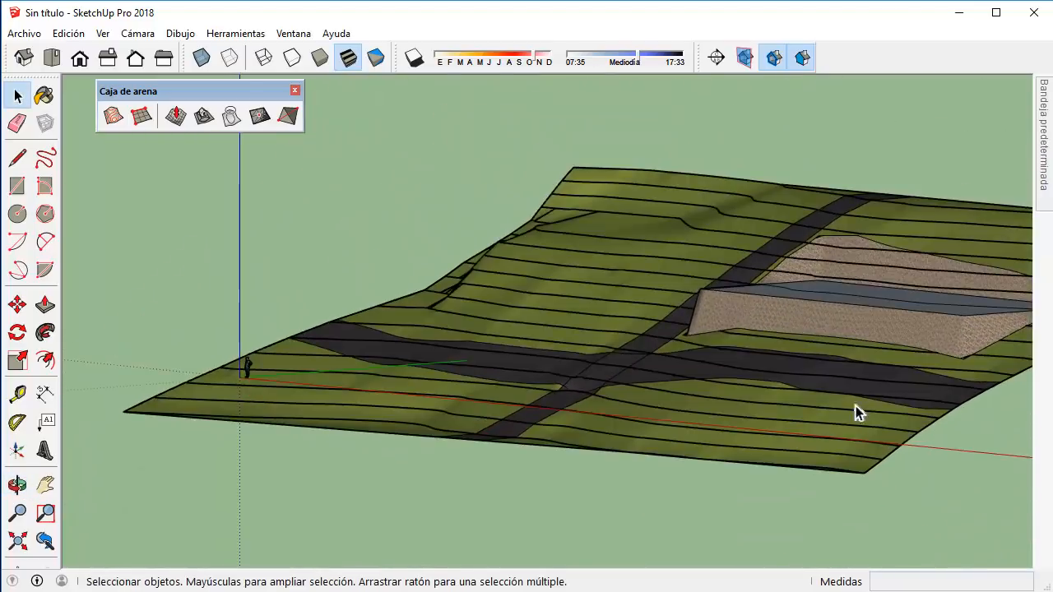
pyautogui.moveTo(531, 351); pyautogui.dragTo(617, 423, button='middle')
pyautogui.scroll(2, 610, 424)
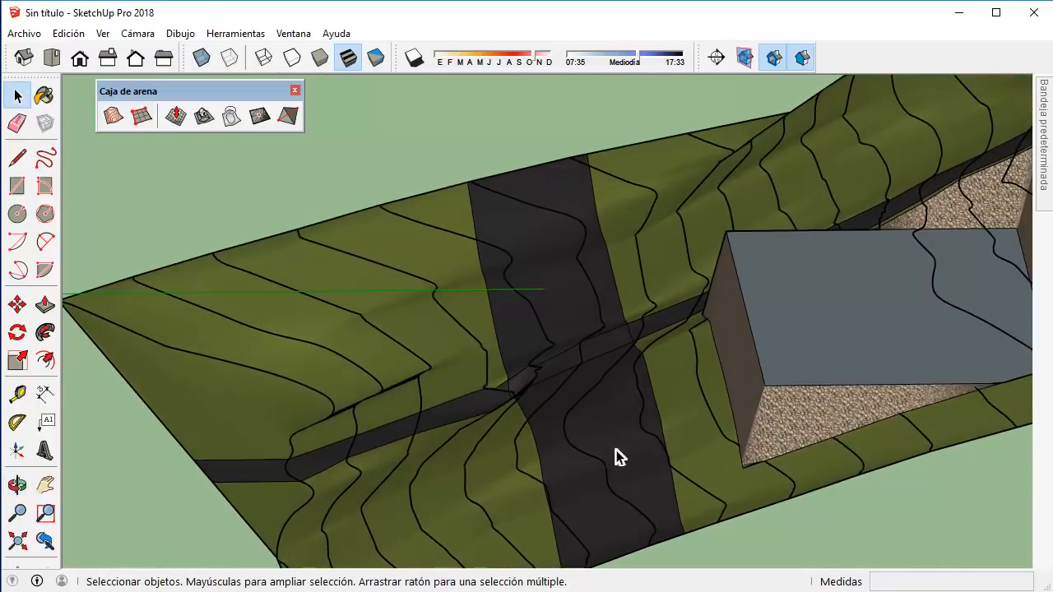
pyautogui.scroll(-2, 630, 446)
pyautogui.scroll(1, 660, 445)
pyautogui.doubleClick(659, 442)
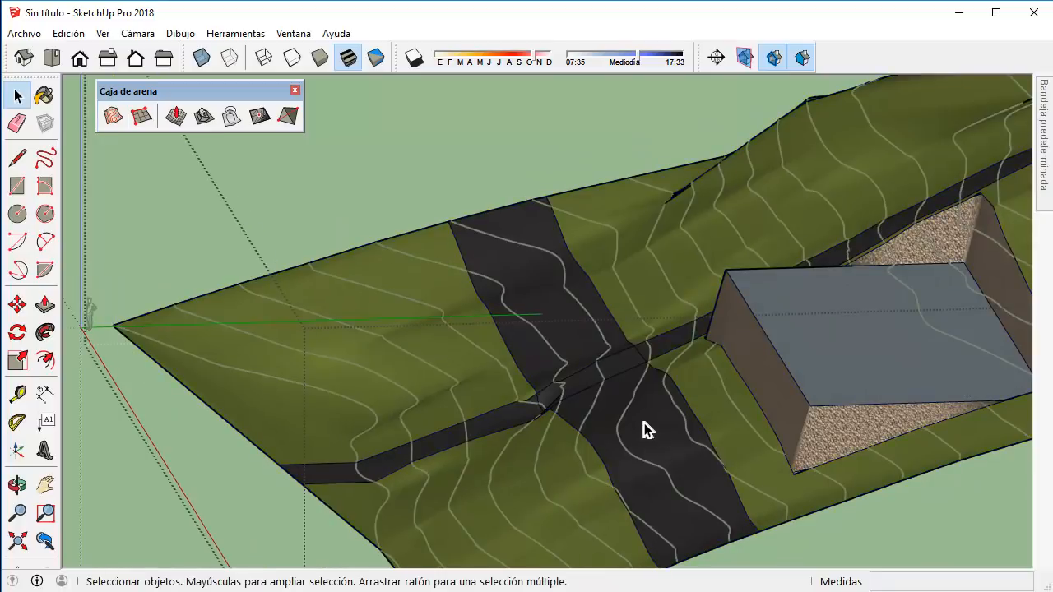
pyautogui.click(649, 418)
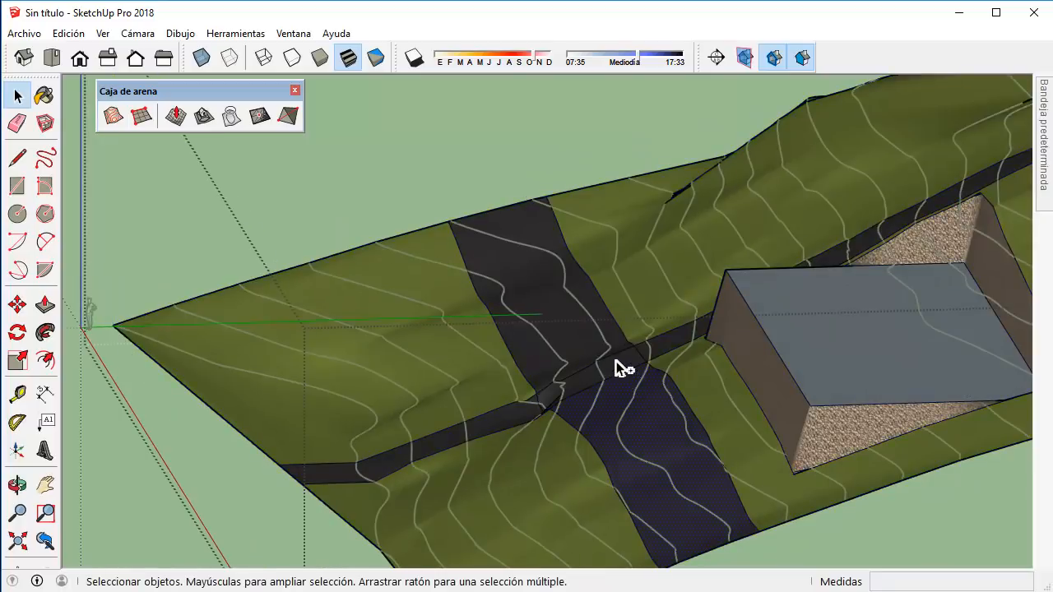
pyautogui.keyDown('shift'); pyautogui.click(574, 330); pyautogui.keyUp('shift')
pyautogui.scroll(-2, 576, 330)
pyautogui.moveTo(643, 444); pyautogui.dragTo(510, 401, button='middle')
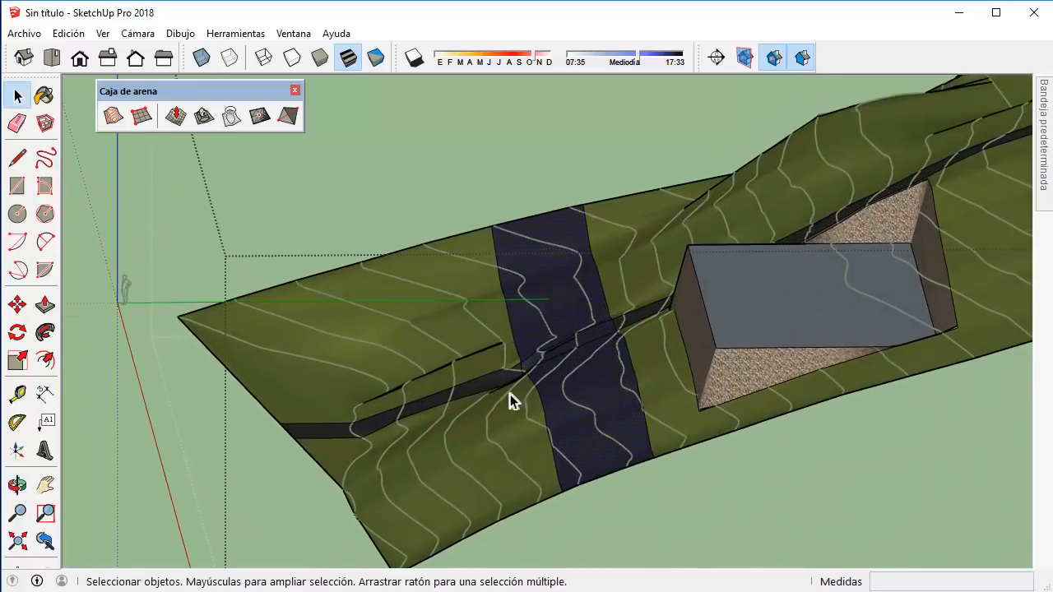
# Add the narrower road's section on the side of the crossing away from the platform to the selection.
pyautogui.click(18, 331)
pyautogui.scroll(2, 649, 477)
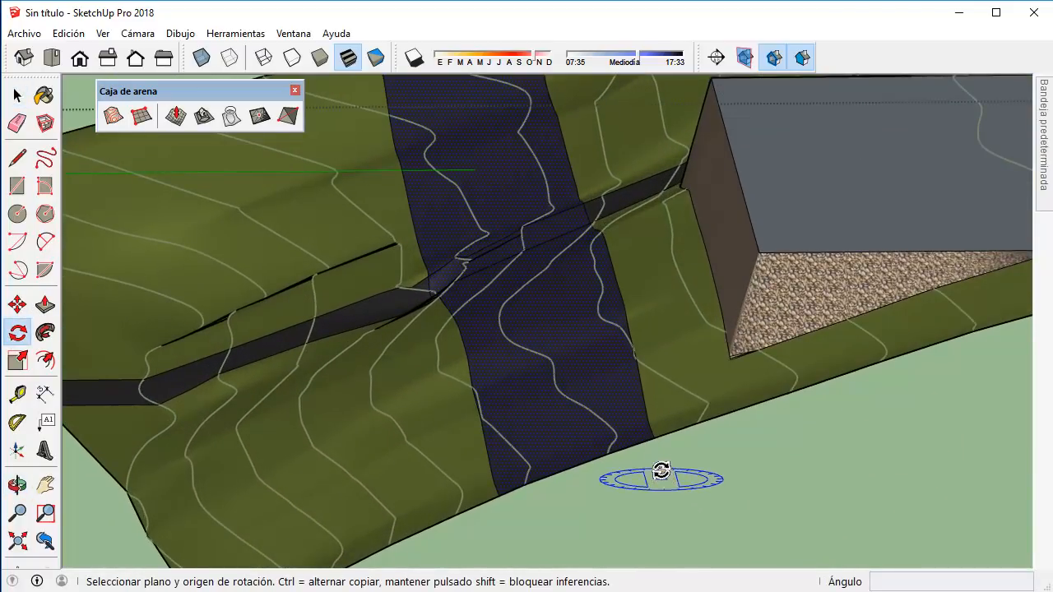
pyautogui.click(17, 98)
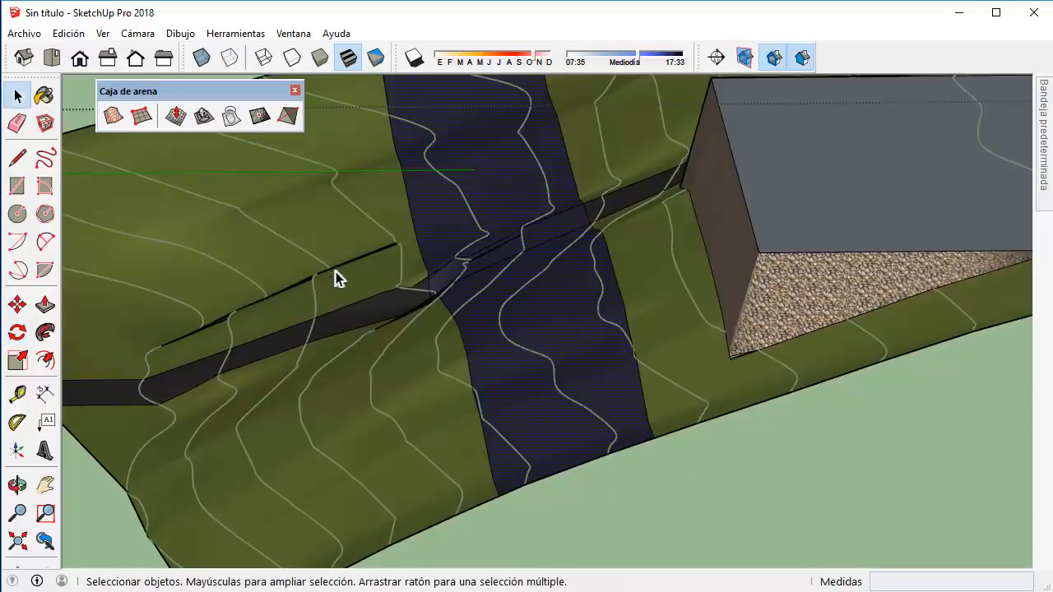
pyautogui.scroll(-1, 409, 291)
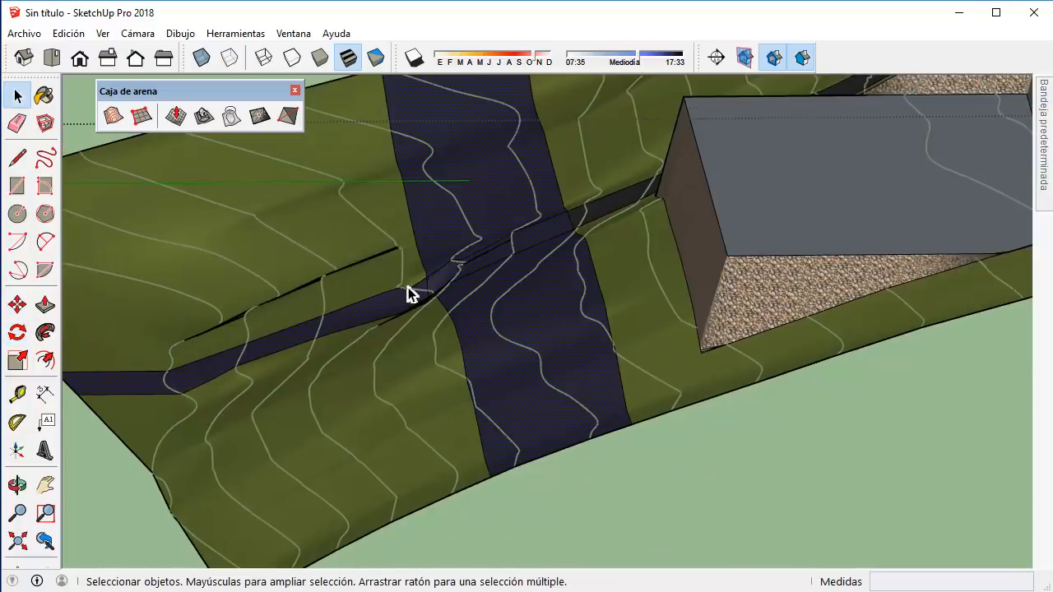
pyautogui.scroll(-1, 408, 287)
pyautogui.scroll(1, 500, 352)
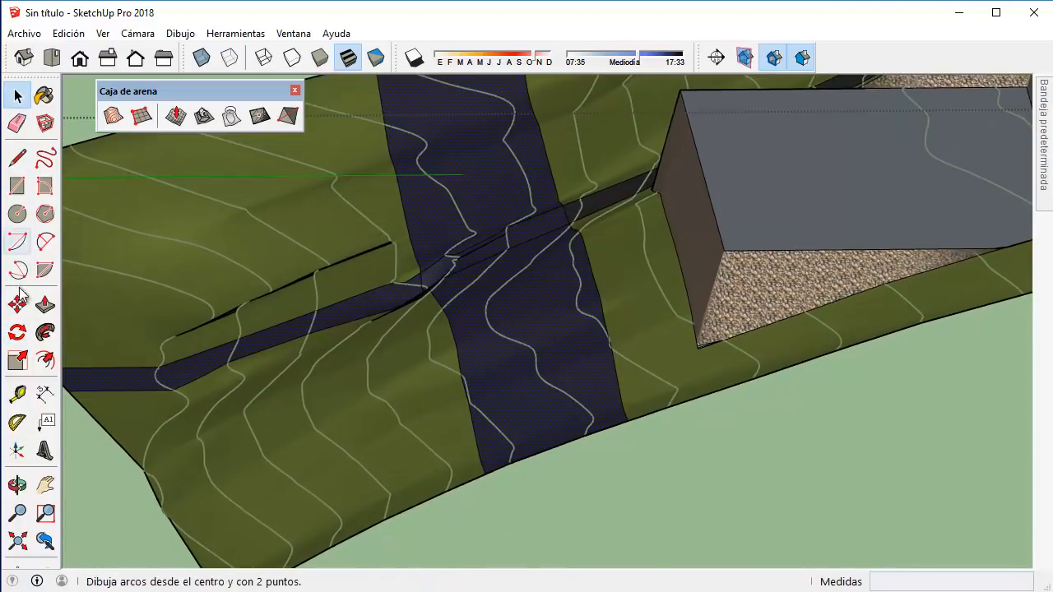
# Rotate the selected road faces about 17° around the red axis, pivoting on the wide road's corner at the terrain edge.
pyautogui.click(16, 332)
pyautogui.scroll(1, 694, 495)
pyautogui.scroll(1, 691, 490)
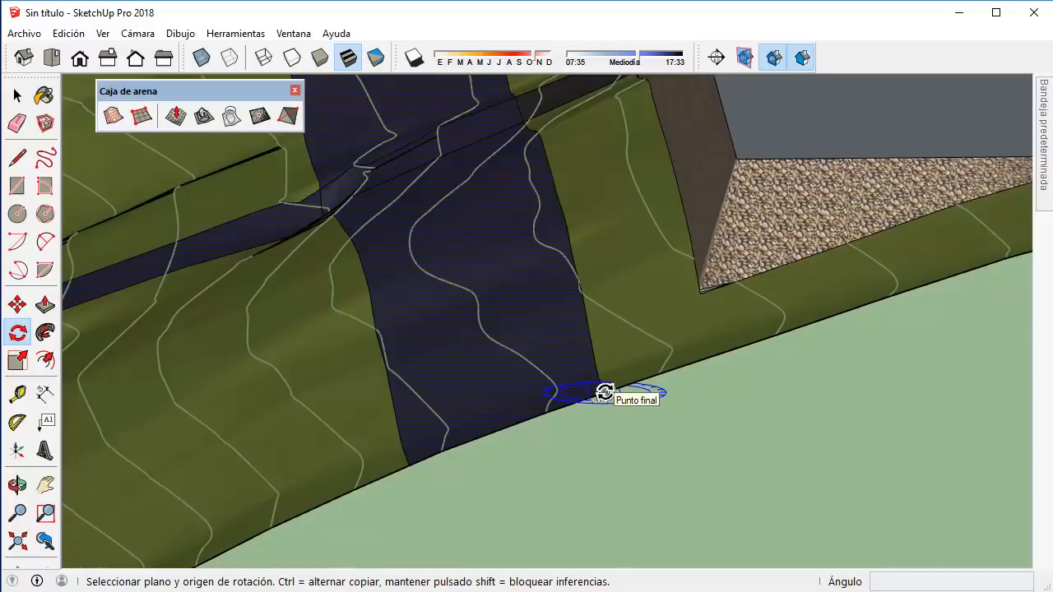
pyautogui.press('Right')
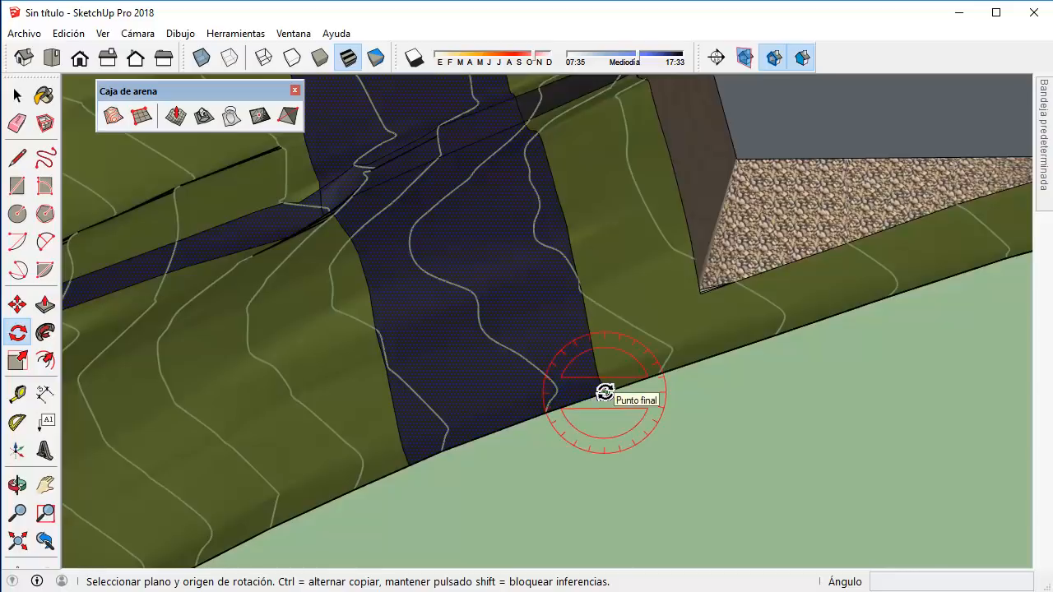
pyautogui.press('Up')
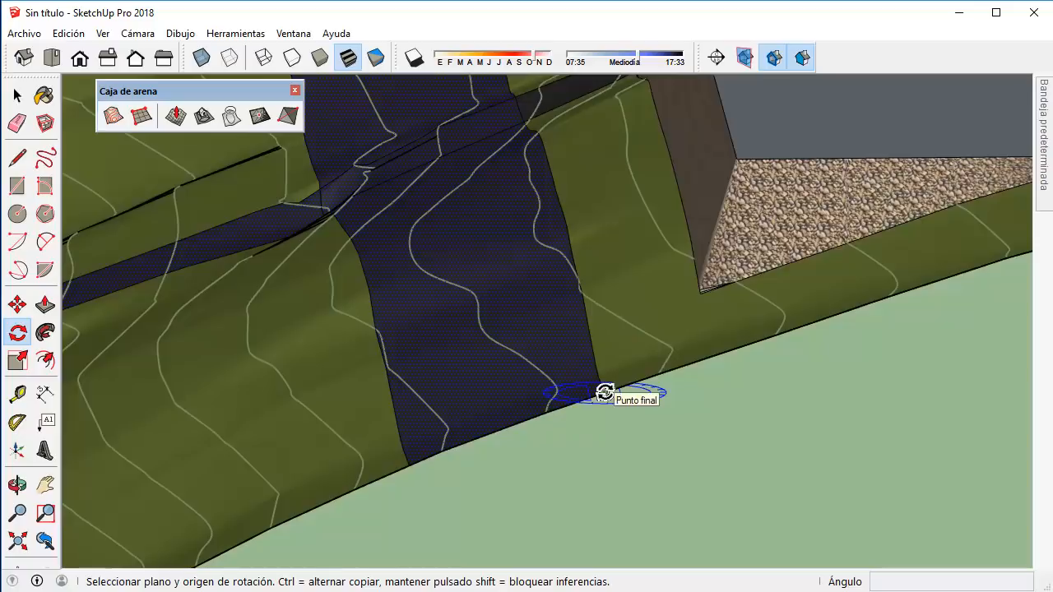
pyautogui.press('Right')
pyautogui.press('Up')
pyautogui.press('Left')
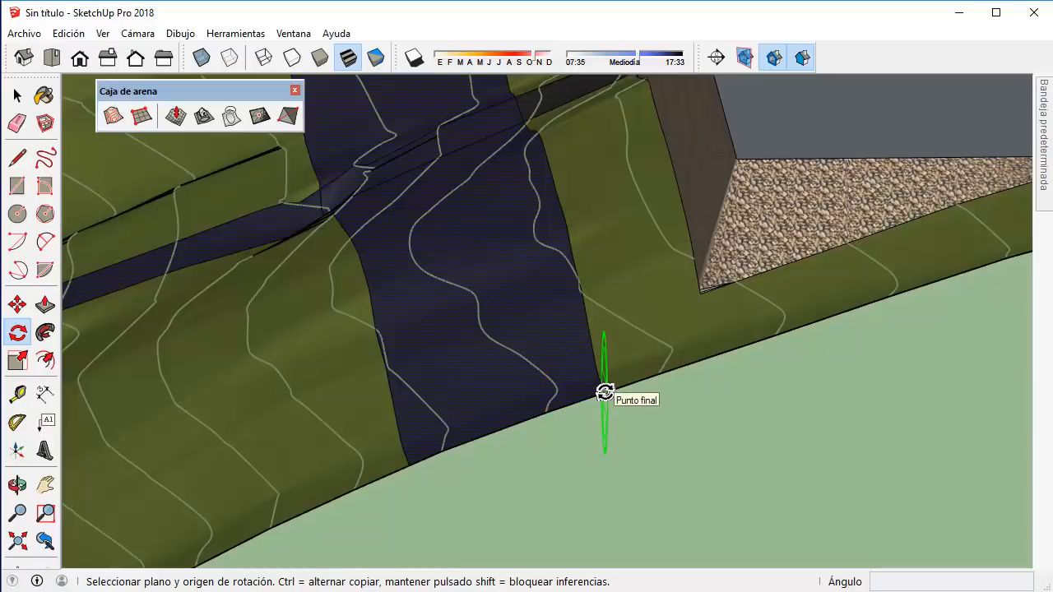
pyautogui.press('Up')
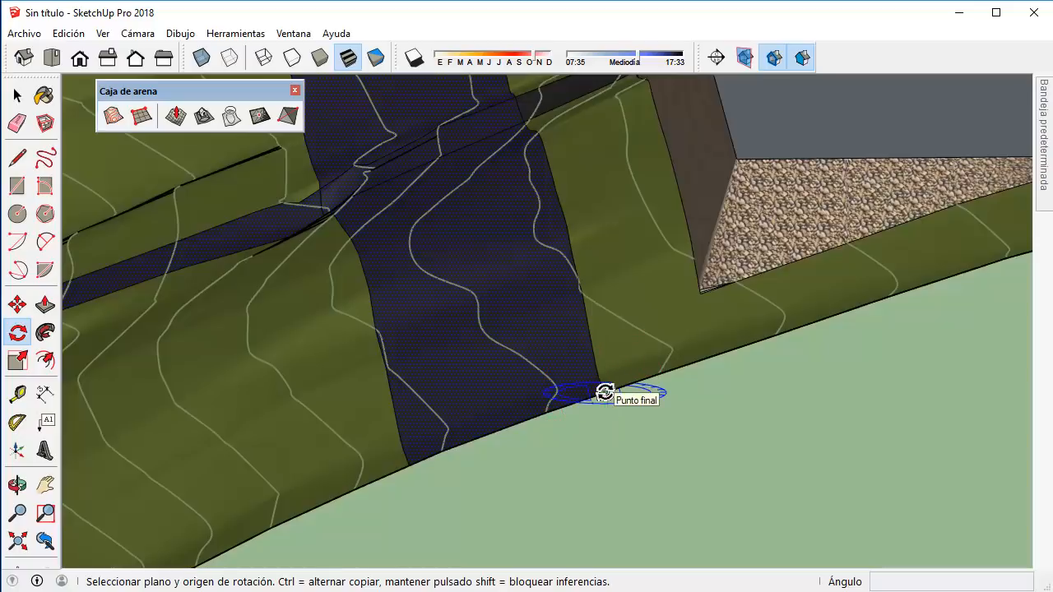
pyautogui.press('Right')
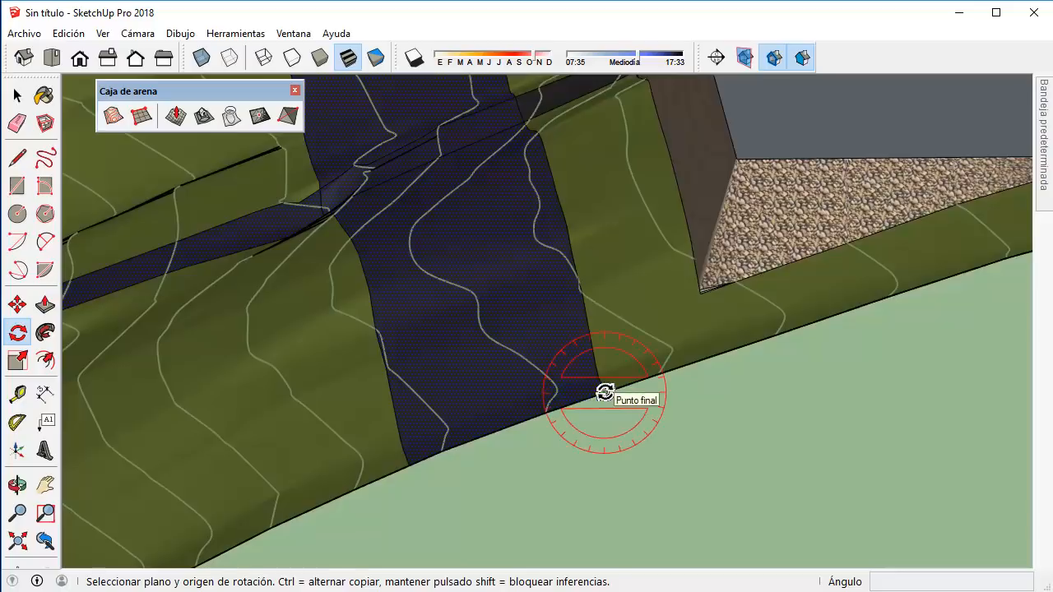
pyautogui.click(605, 393)
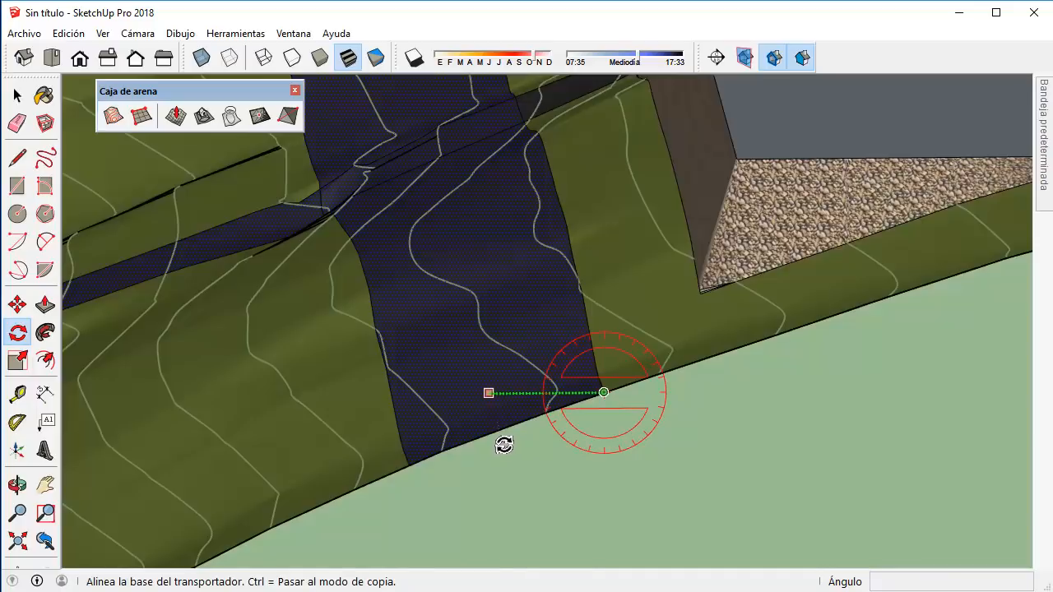
pyautogui.click(428, 481)
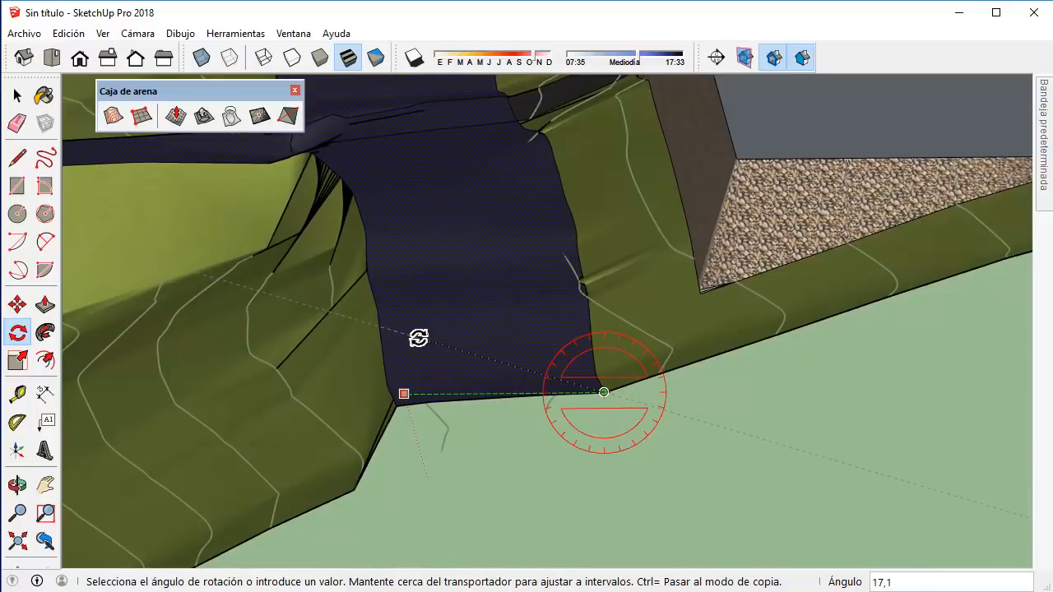
pyautogui.click(432, 348)
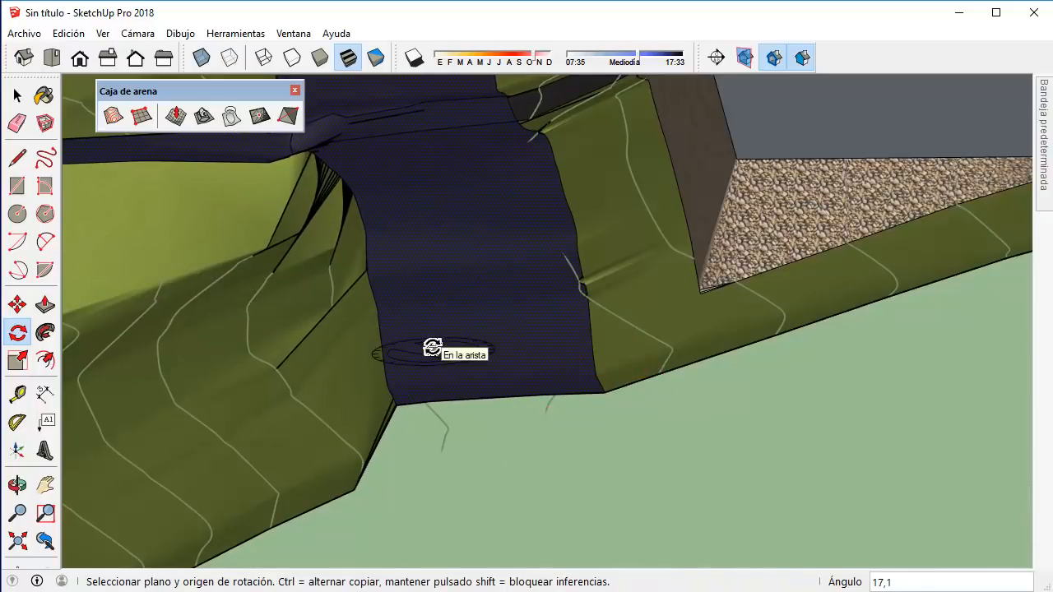
# Select only the narrow road section away from the platform, rotate it about 18.9° around its corner at the crossing, and leave the terrain group.
pyautogui.scroll(-3, 433, 348)
pyautogui.moveTo(383, 350); pyautogui.dragTo(497, 433, button='middle')
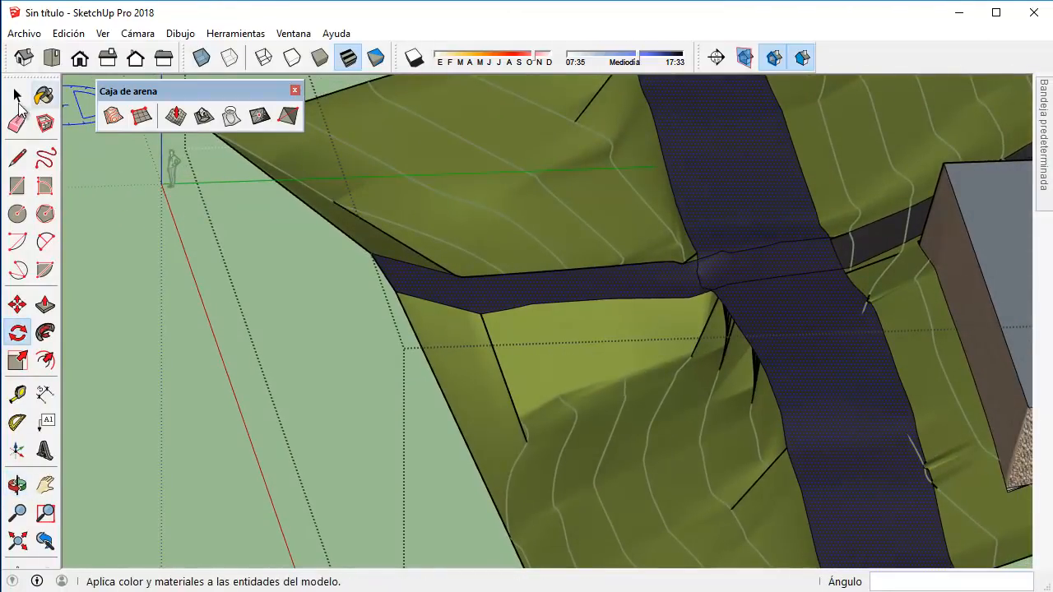
pyautogui.click(17, 96)
pyautogui.scroll(3, 732, 297)
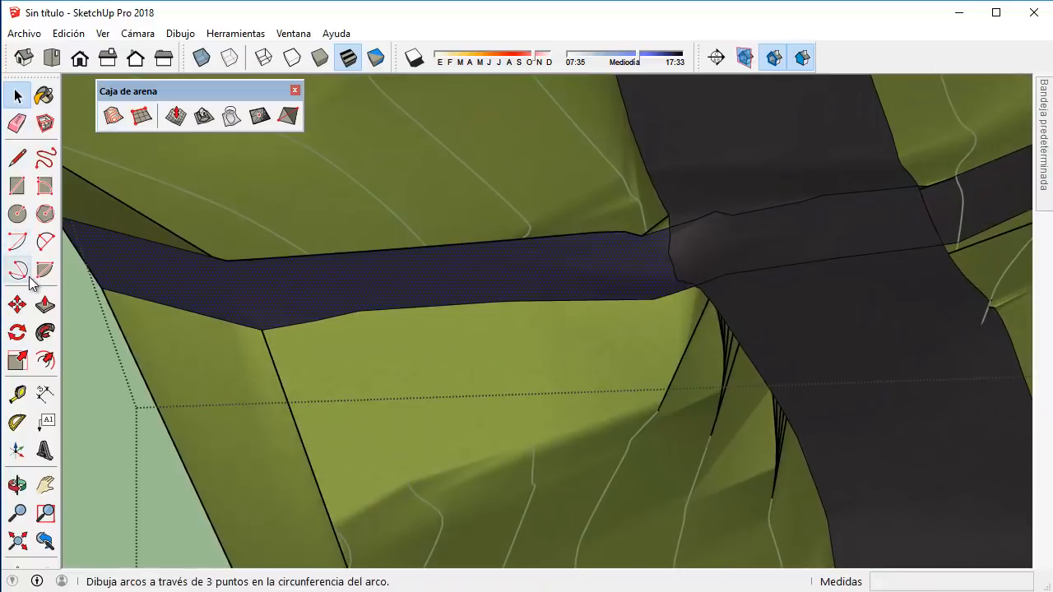
pyautogui.click(17, 332)
pyautogui.scroll(2, 716, 286)
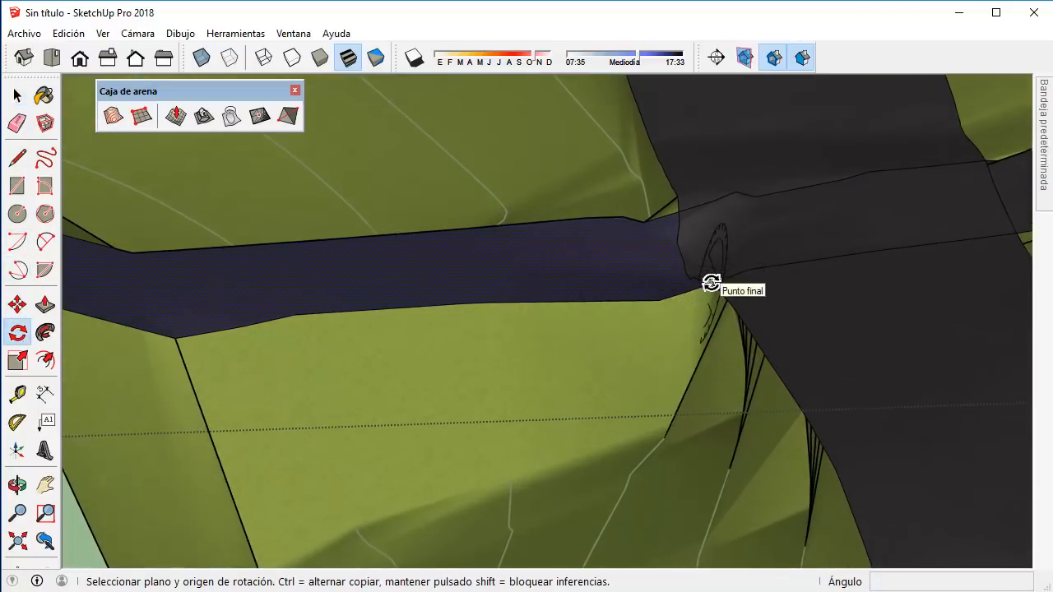
pyautogui.click(710, 283)
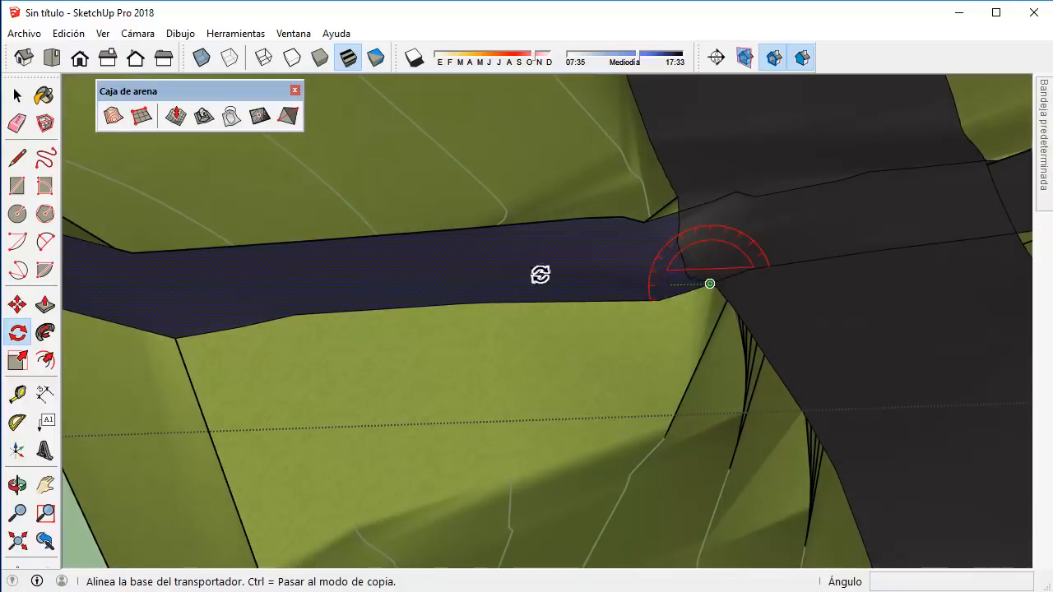
pyautogui.click(492, 287)
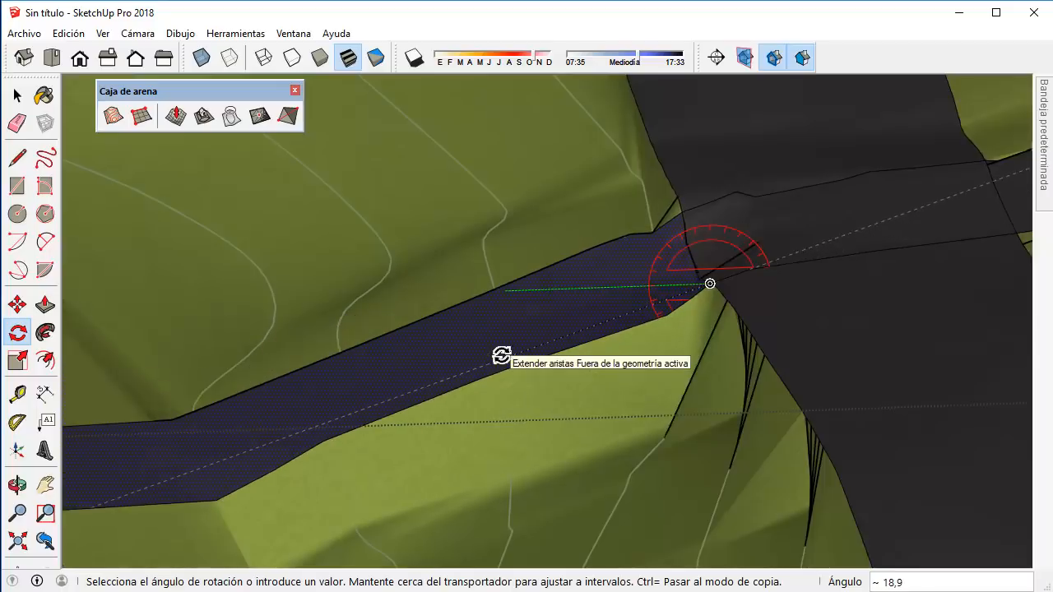
pyautogui.click(498, 350)
pyautogui.scroll(-3, 499, 350)
pyautogui.scroll(-2, 498, 349)
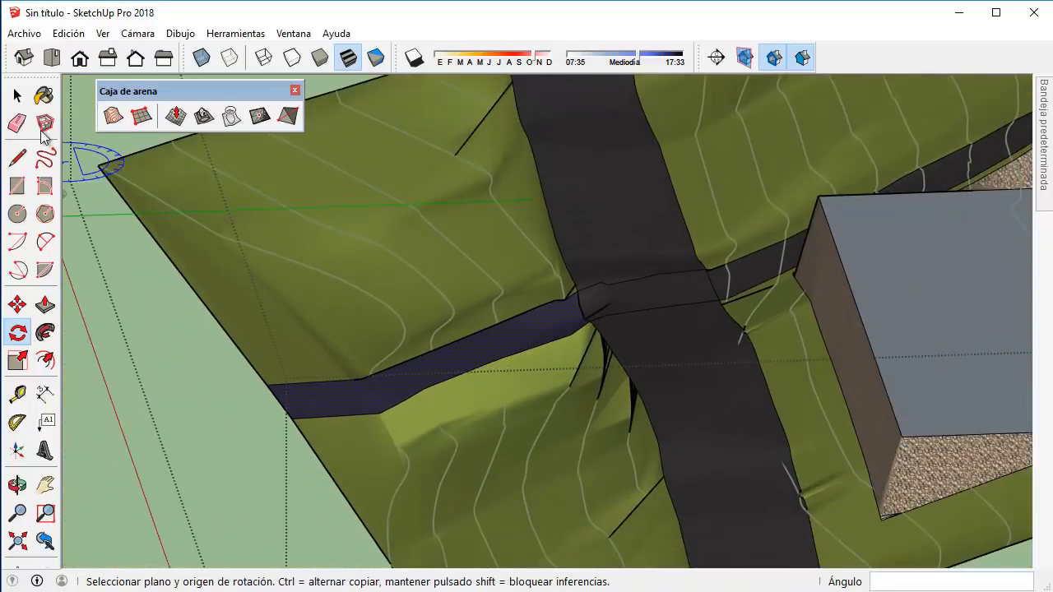
pyautogui.click(18, 97)
# Select the group of contour lines over the terrain and delete it.
pyautogui.scroll(-5, 153, 328)
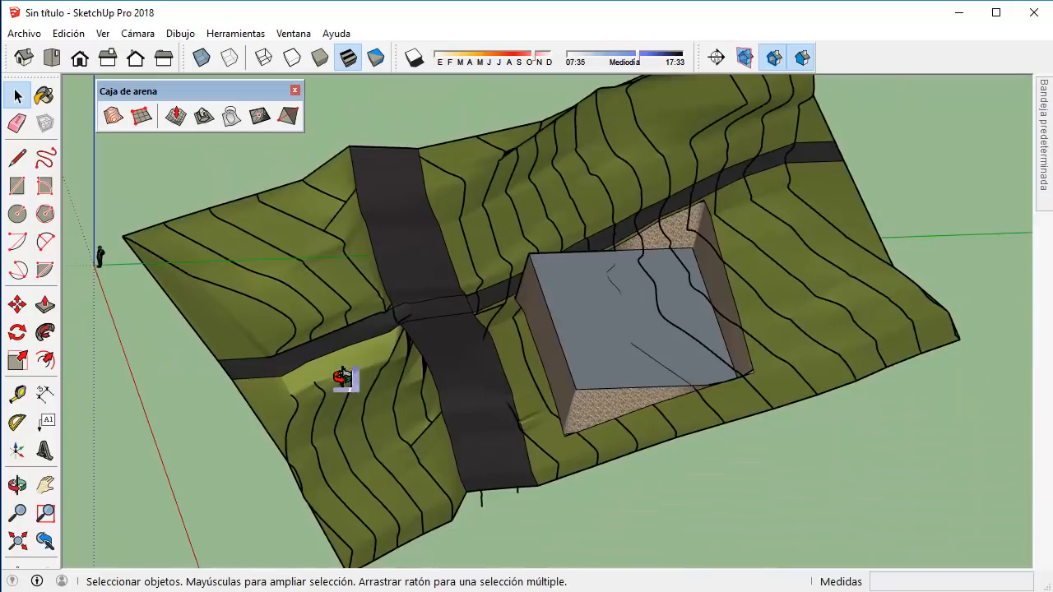
pyautogui.moveTo(343, 376); pyautogui.dragTo(303, 290, button='middle')
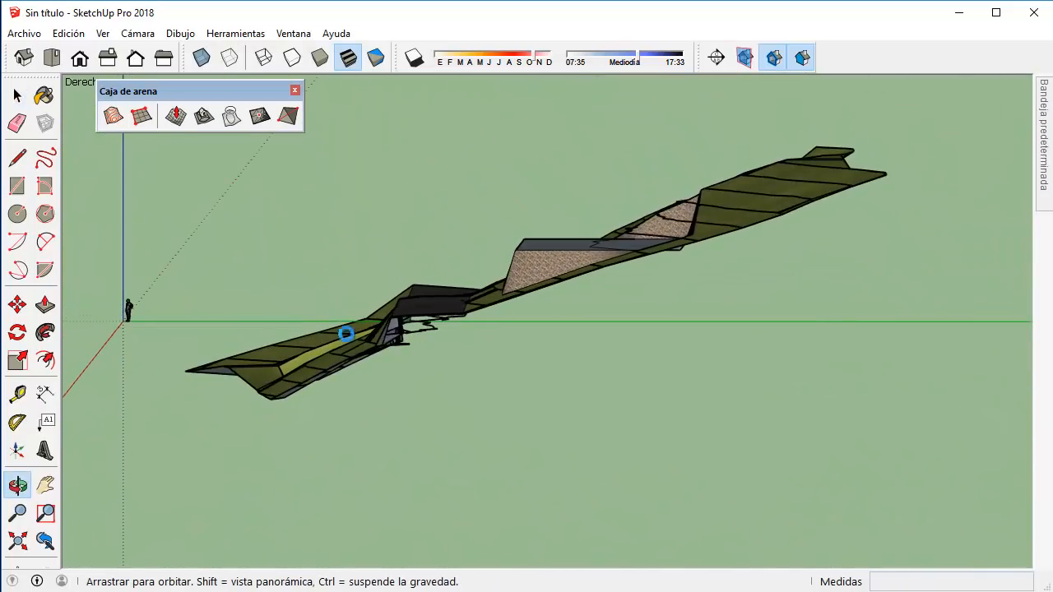
pyautogui.moveTo(347, 334); pyautogui.dragTo(423, 404, button='middle')
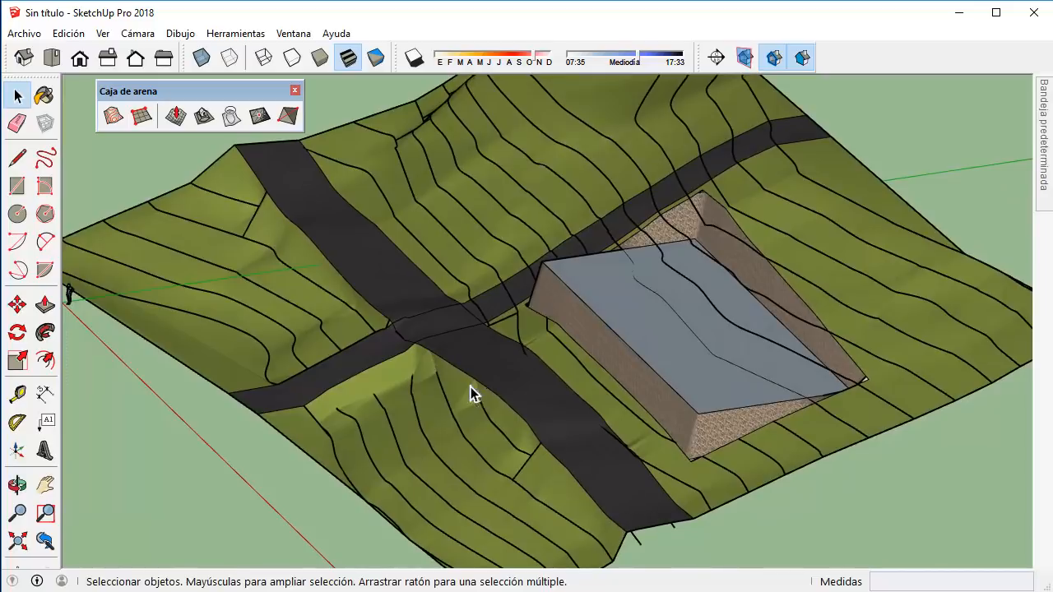
pyautogui.scroll(-3, 354, 292)
pyautogui.moveTo(353, 292); pyautogui.dragTo(592, 340, button='middle')
pyautogui.scroll(2, 592, 340)
pyautogui.click(721, 281)
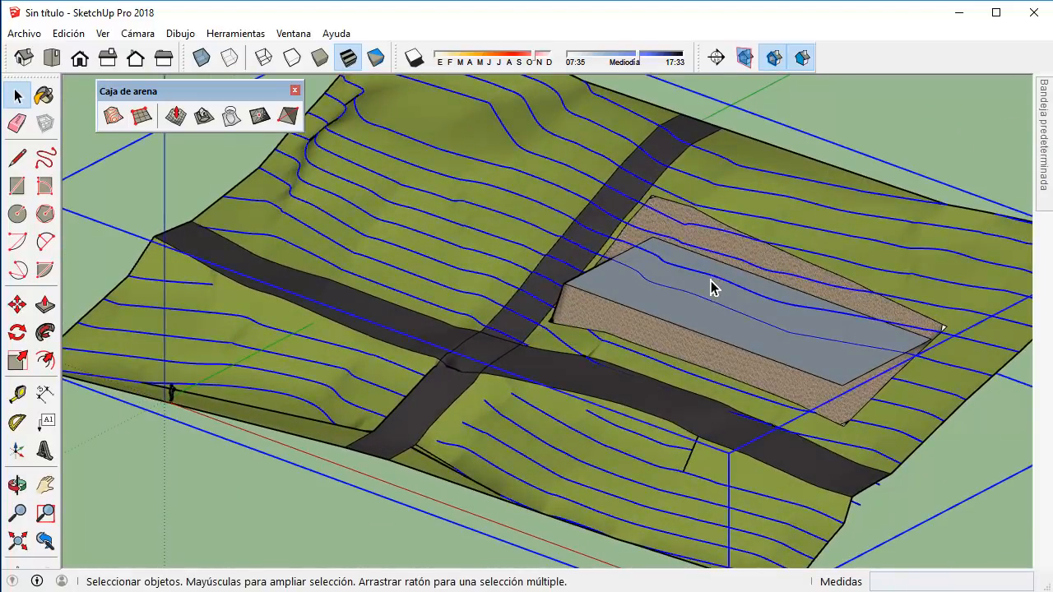
pyautogui.press('Delete')
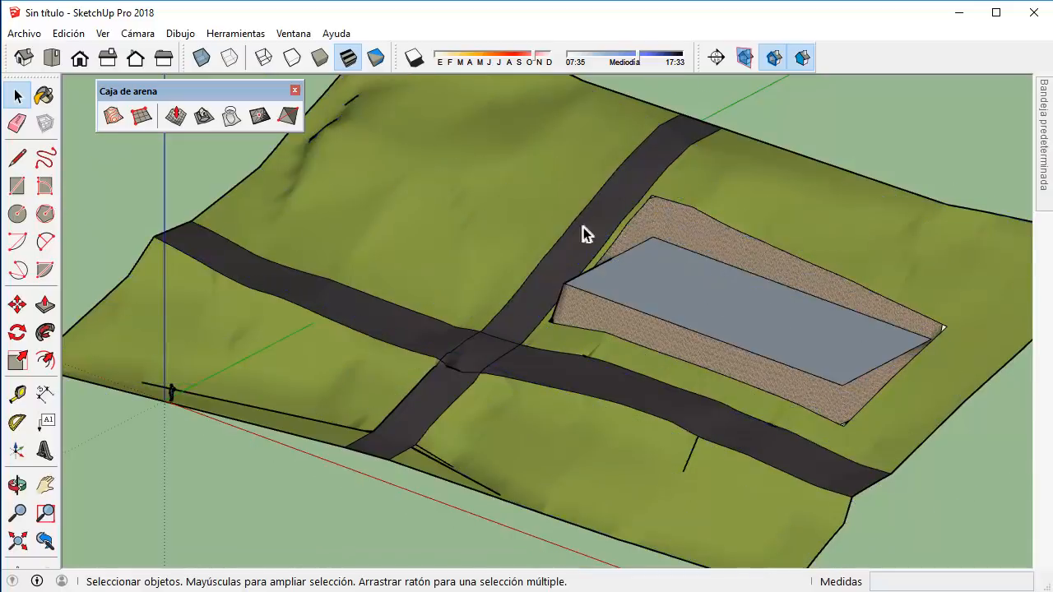
# Show the hidden geometry and select one triangular grass face beside the platform's stone slope.
pyautogui.keyDown('shift'); pyautogui.moveTo(427, 234); pyautogui.dragTo(404, 252, button='middle'); pyautogui.keyUp('shift')
pyautogui.scroll(-2, 404, 253)
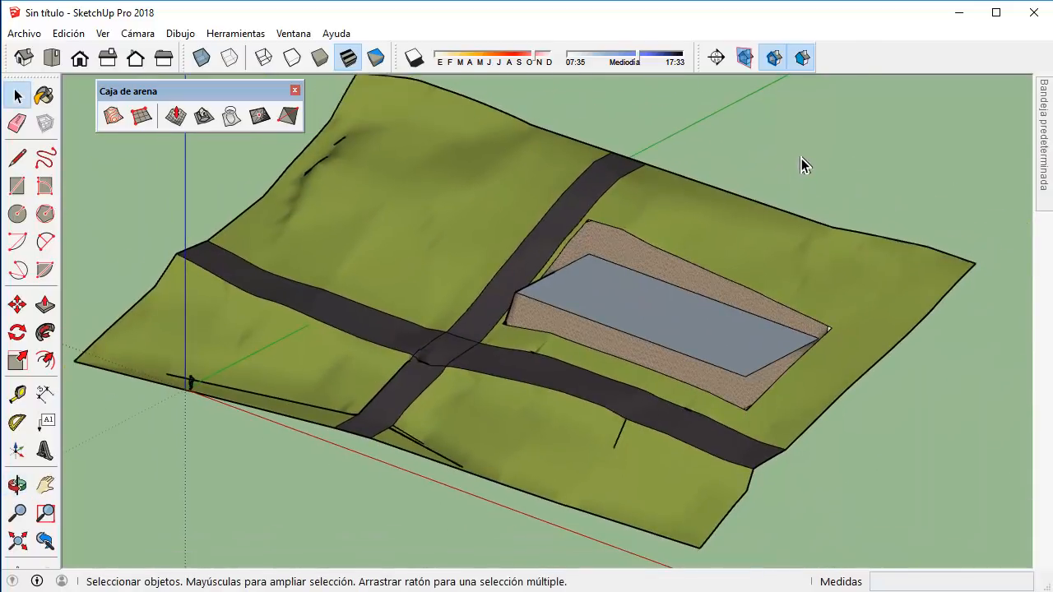
pyautogui.scroll(3, 727, 243)
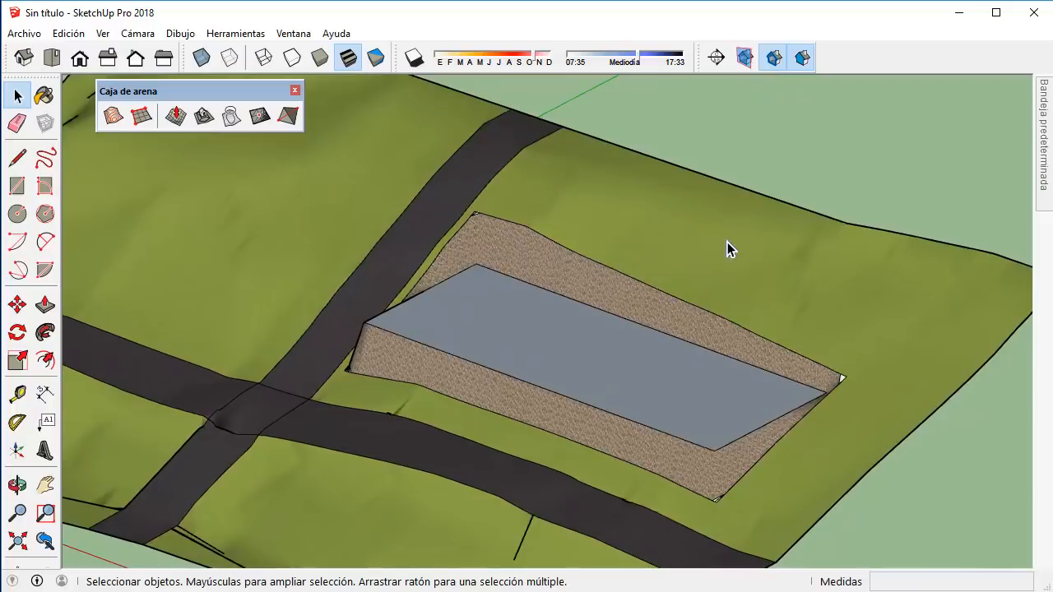
pyautogui.moveTo(727, 243); pyautogui.dragTo(609, 222, button='middle')
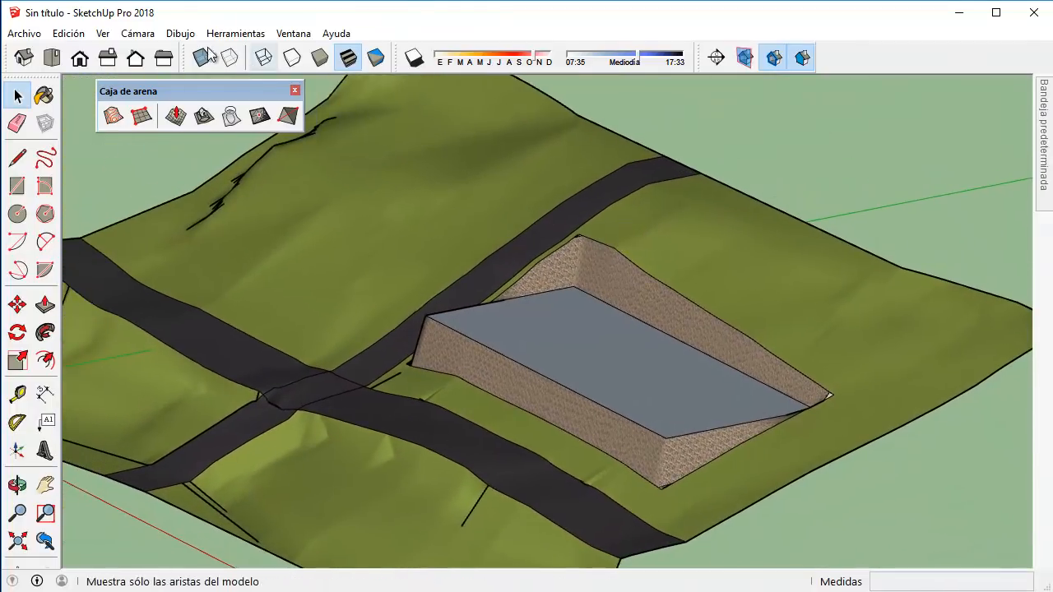
pyautogui.click(103, 33)
pyautogui.click(156, 93)
pyautogui.scroll(5, 388, 406)
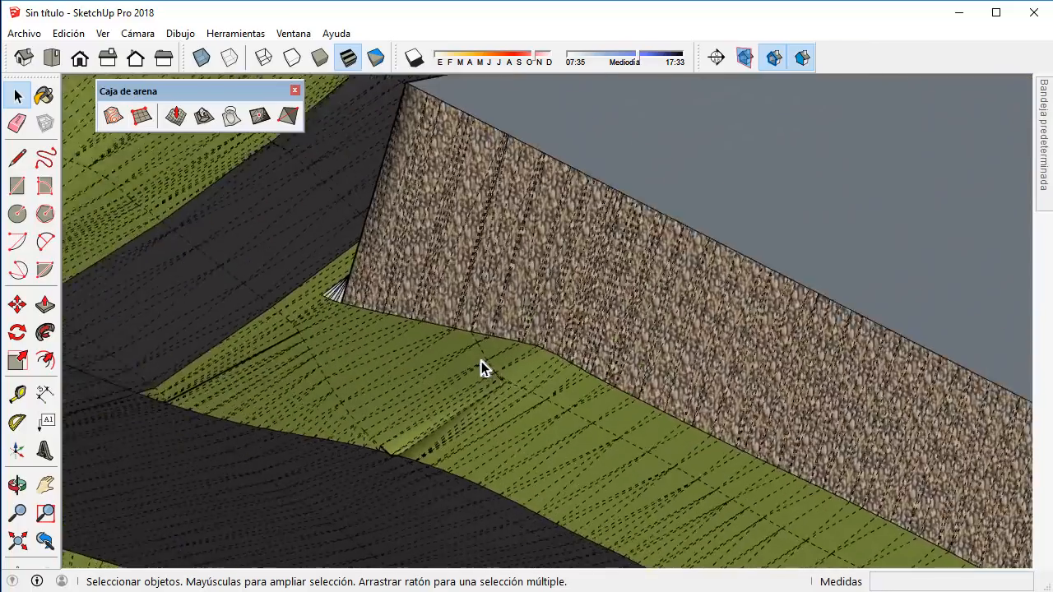
pyautogui.scroll(4, 480, 360)
pyautogui.click(479, 343)
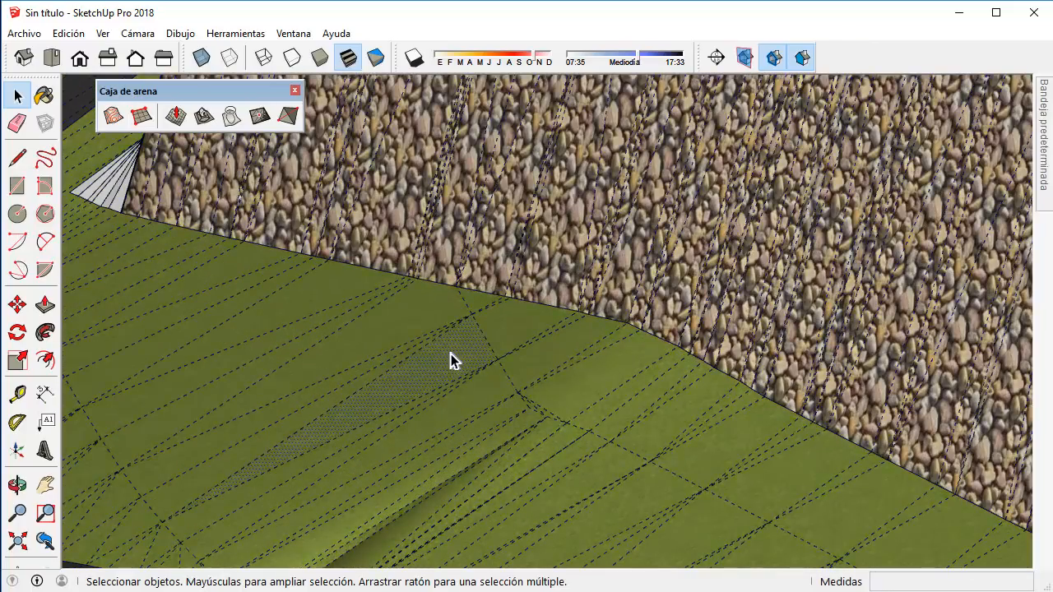
# Turn off the display of hidden geometry on the terrain with the platform and roads.
pyautogui.scroll(-3, 484, 362)
pyautogui.scroll(3, 397, 397)
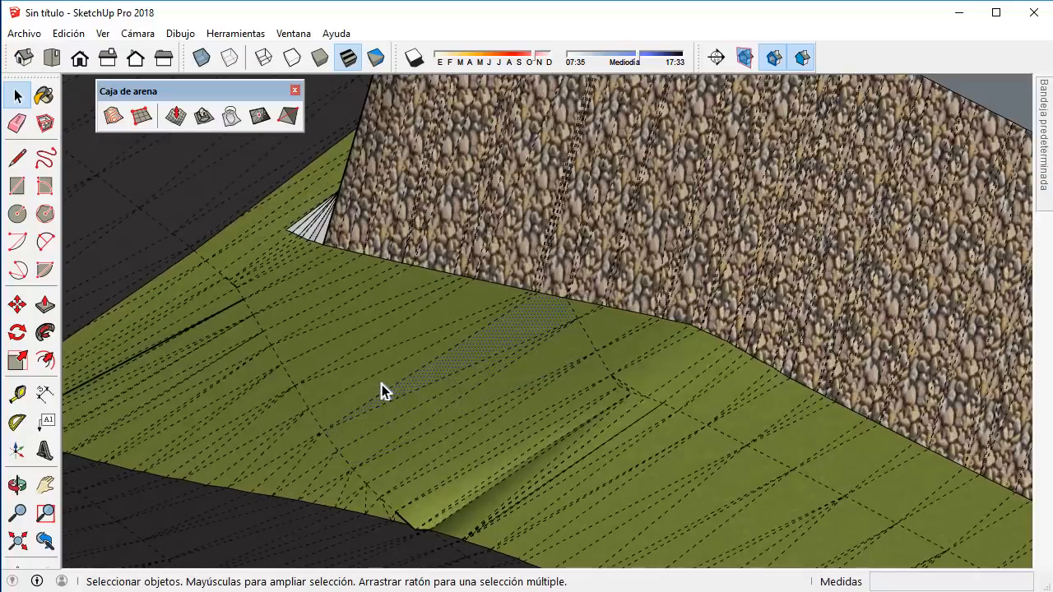
pyautogui.scroll(-6, 370, 372)
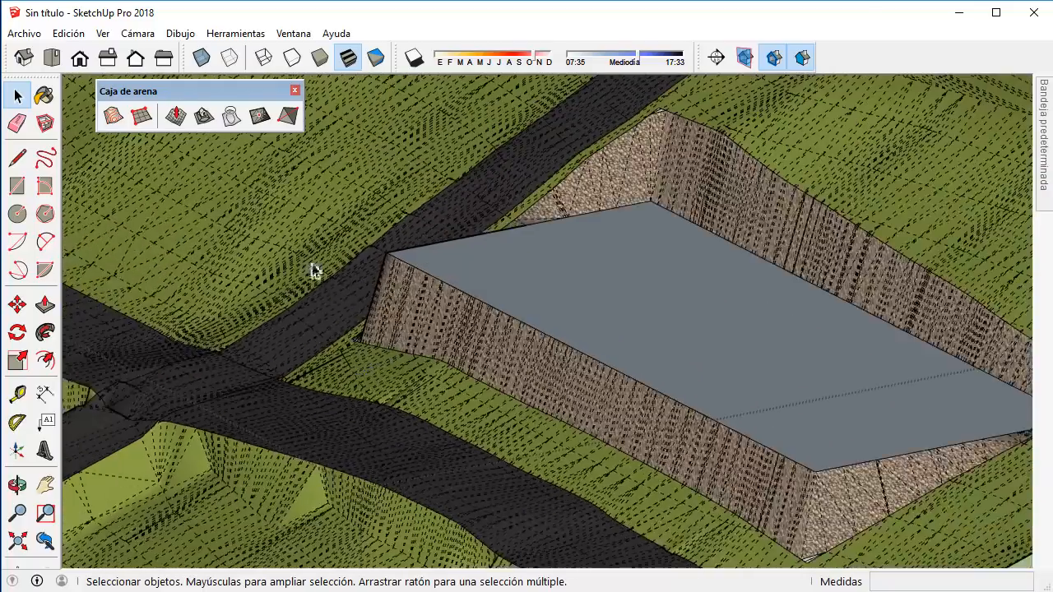
pyautogui.click(103, 33)
pyautogui.click(144, 94)
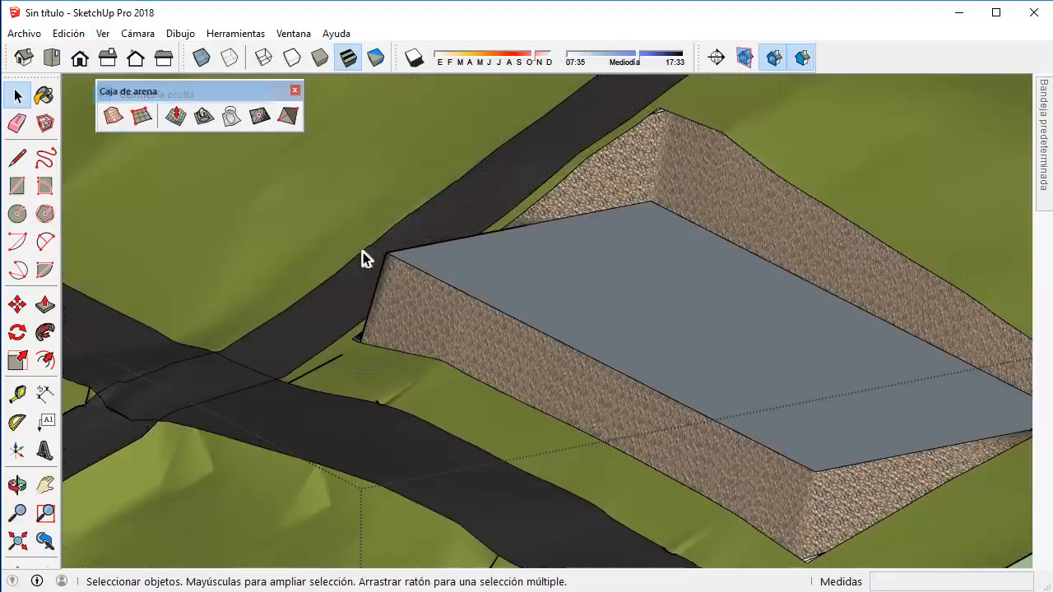
pyautogui.scroll(-3, 371, 263)
pyautogui.scroll(-3, 377, 280)
pyautogui.moveTo(790, 400); pyautogui.dragTo(877, 411, button='middle')
pyautogui.scroll(1, 708, 406)
pyautogui.moveTo(716, 406); pyautogui.dragTo(742, 414, button='middle')
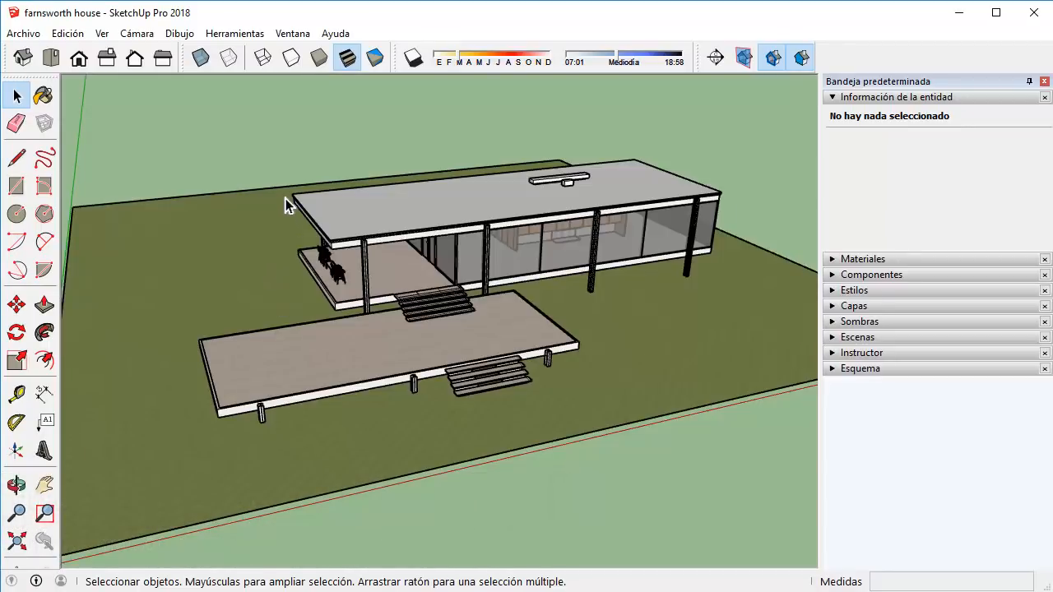
# Add a first scene from a raised view of the Farnsworth house's long front, including roof and entrance deck.
pyautogui.scroll(2, 648, 247)
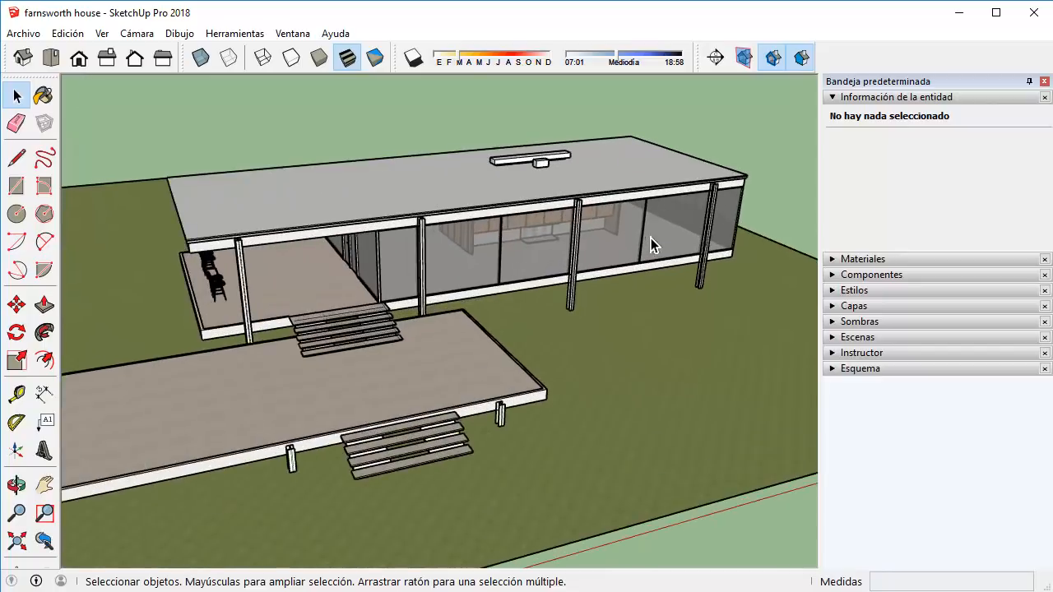
pyautogui.scroll(-3, 711, 155)
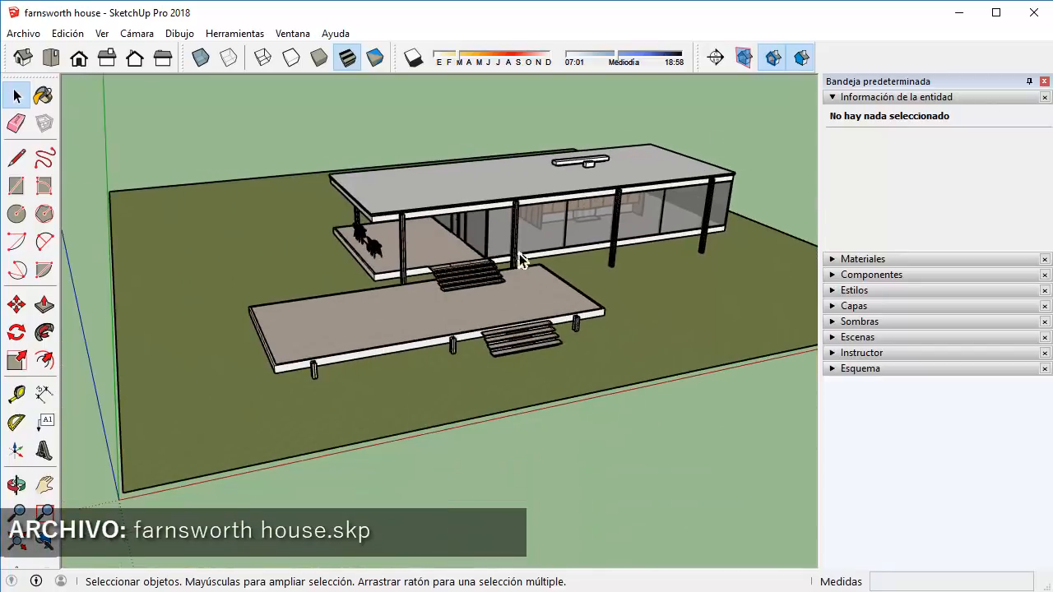
pyautogui.scroll(3, 535, 245)
pyautogui.scroll(2, 592, 244)
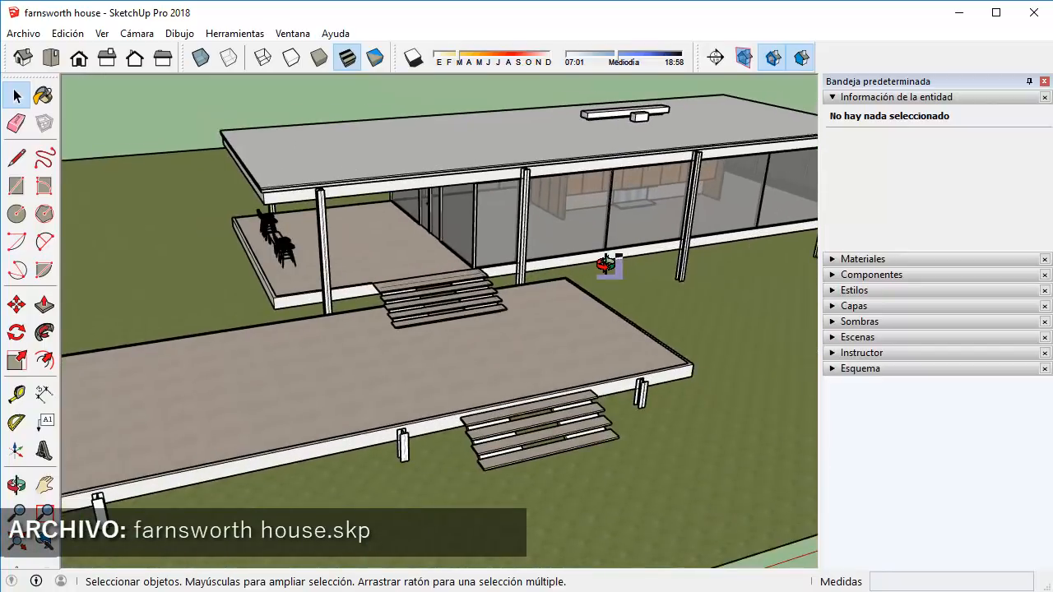
pyautogui.moveTo(607, 263); pyautogui.dragTo(576, 238, button='middle')
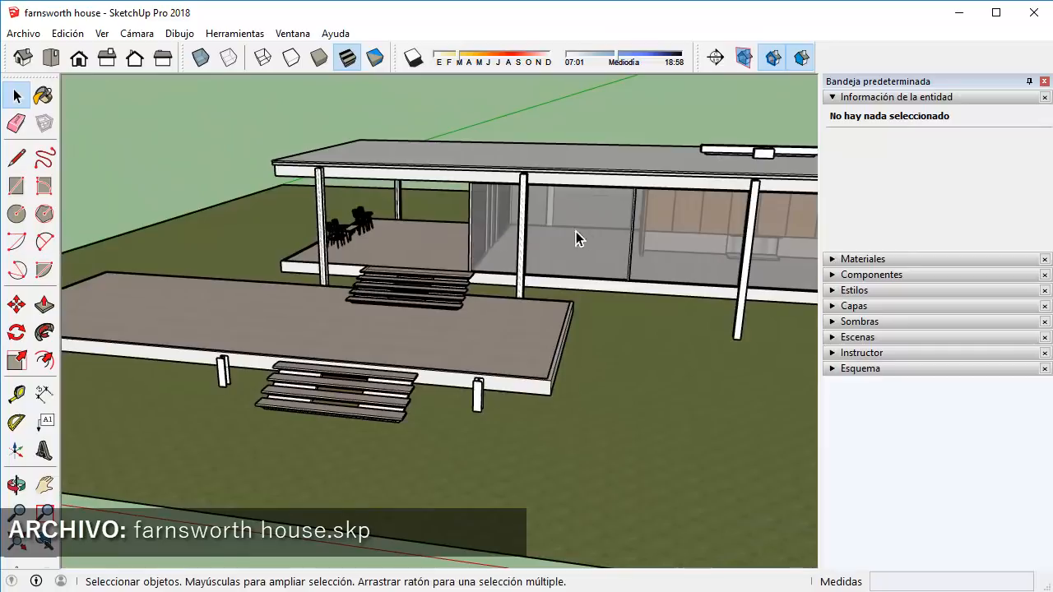
pyautogui.click(837, 338)
pyautogui.scroll(-1, 747, 294)
pyautogui.scroll(-1, 747, 293)
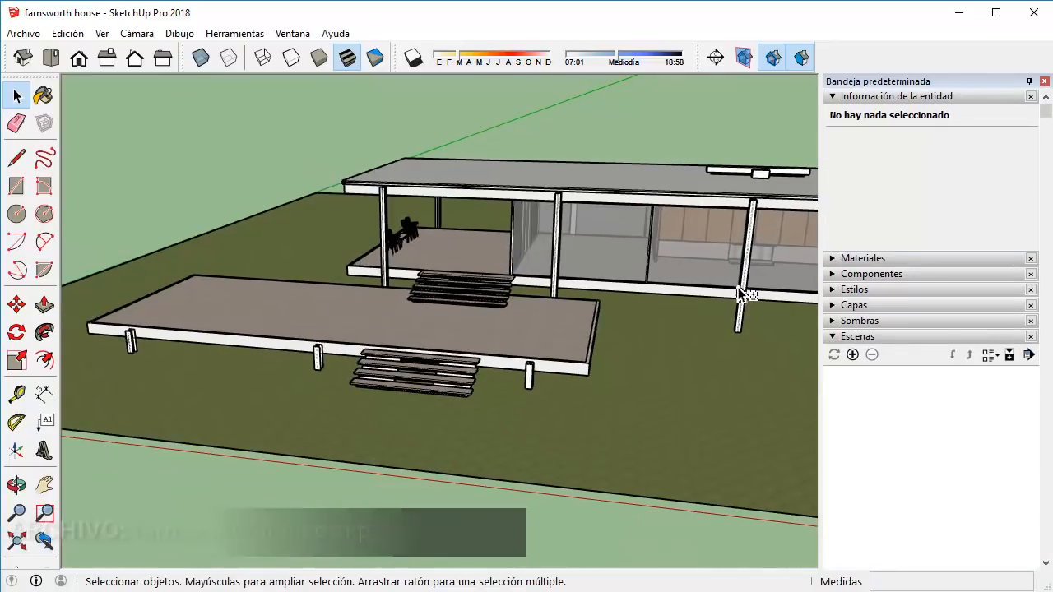
pyautogui.moveTo(738, 287); pyautogui.dragTo(478, 315, button='middle')
pyautogui.scroll(-1, 478, 316)
pyautogui.scroll(-1, 579, 314)
pyautogui.moveTo(579, 314); pyautogui.dragTo(617, 384, button='middle')
pyautogui.click(852, 355)
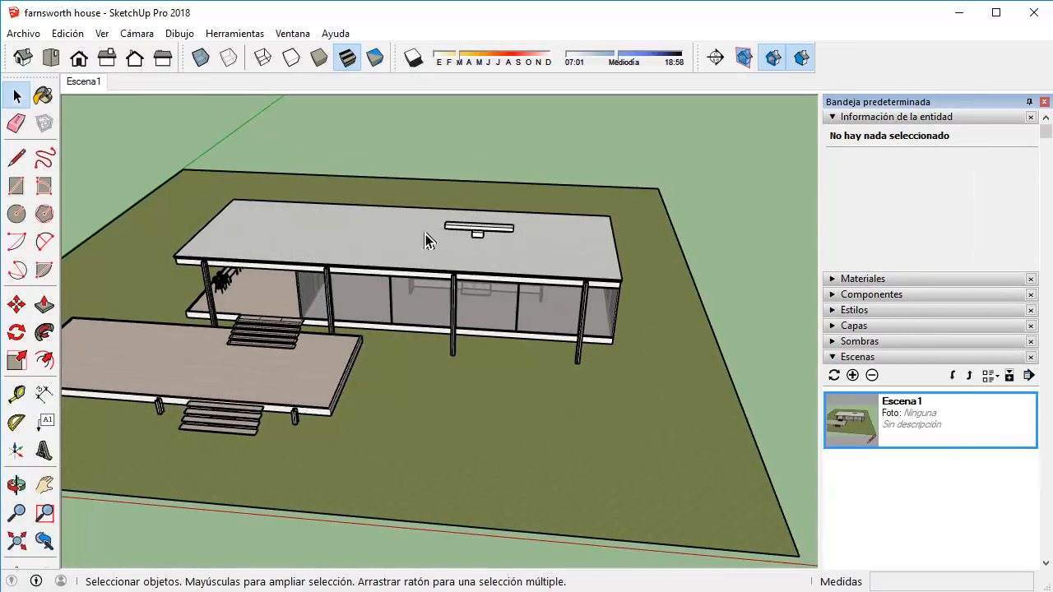
# Add a scene from a low view of the terrace end and another from a low view of the house's rear side.
pyautogui.scroll(-1, 288, 275)
pyautogui.scroll(-1, 255, 287)
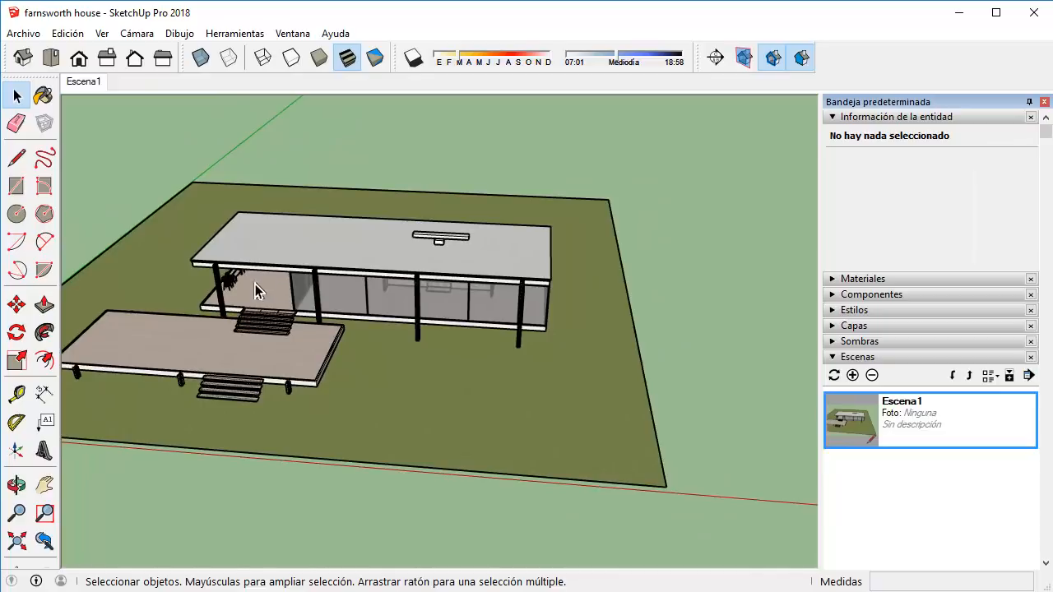
pyautogui.moveTo(255, 284); pyautogui.dragTo(748, 342, button='middle')
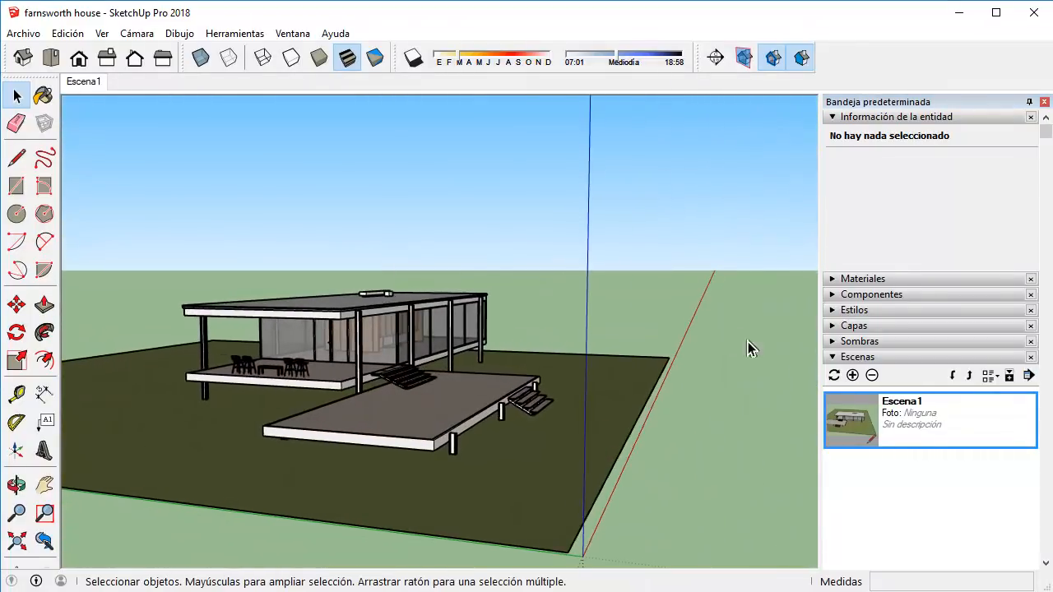
pyautogui.click(852, 375)
pyautogui.moveTo(282, 370); pyautogui.dragTo(805, 383, button='middle')
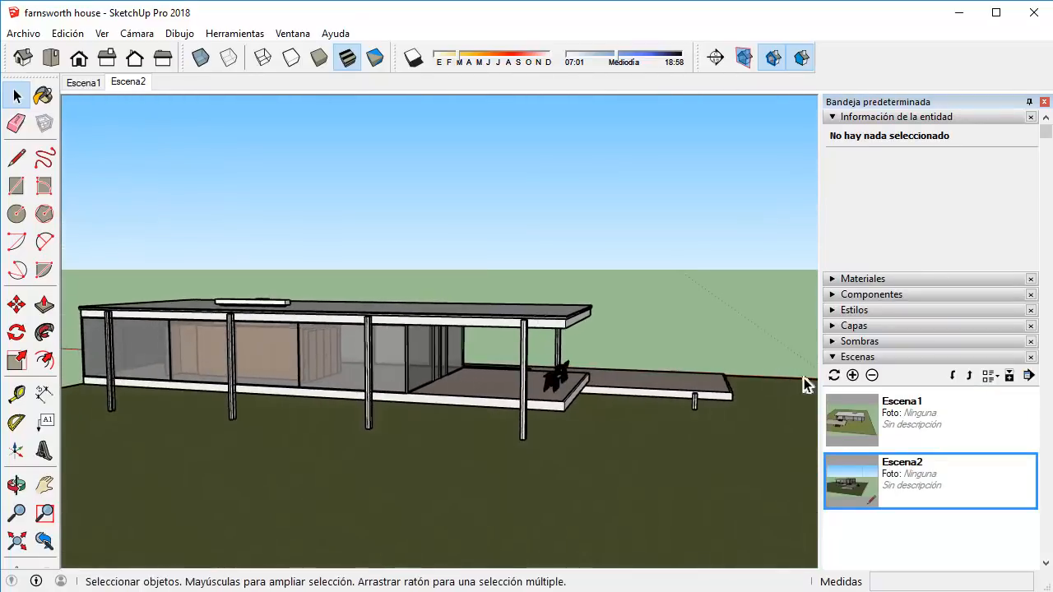
pyautogui.click(853, 376)
# Bring the view onto the covered terrace beside the glass wall and display the Cámara toolbar.
pyautogui.scroll(10, 493, 355)
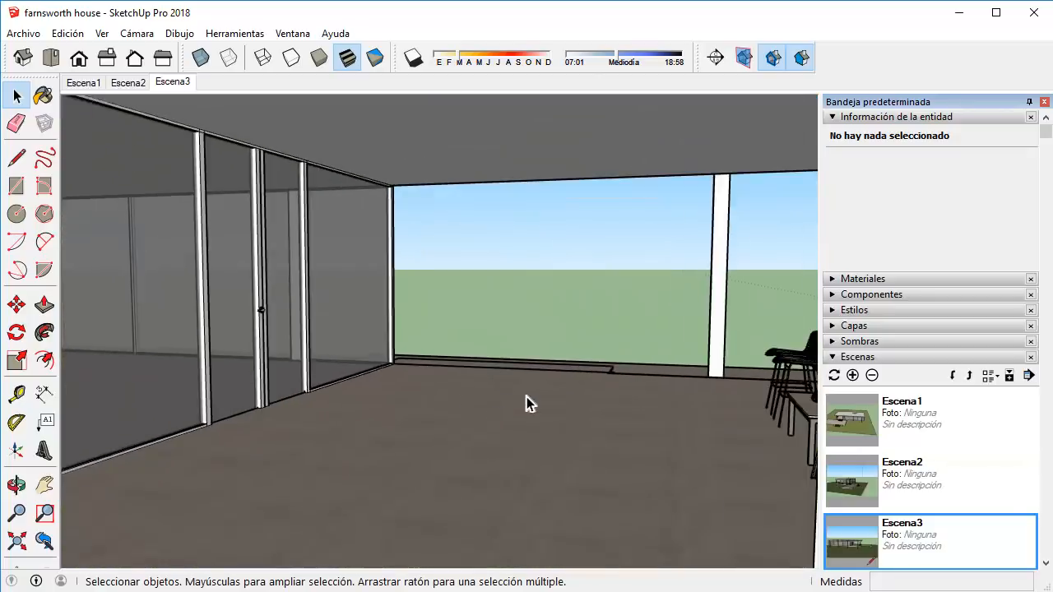
pyautogui.scroll(2, 527, 396)
pyautogui.moveTo(504, 333); pyautogui.dragTo(482, 337, button='middle')
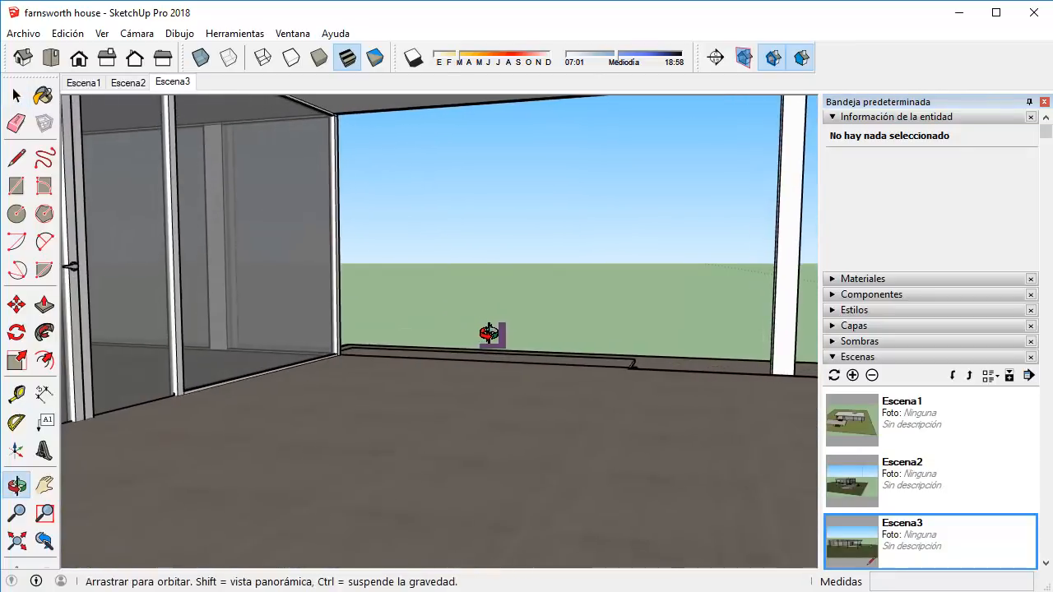
pyautogui.click(102, 34)
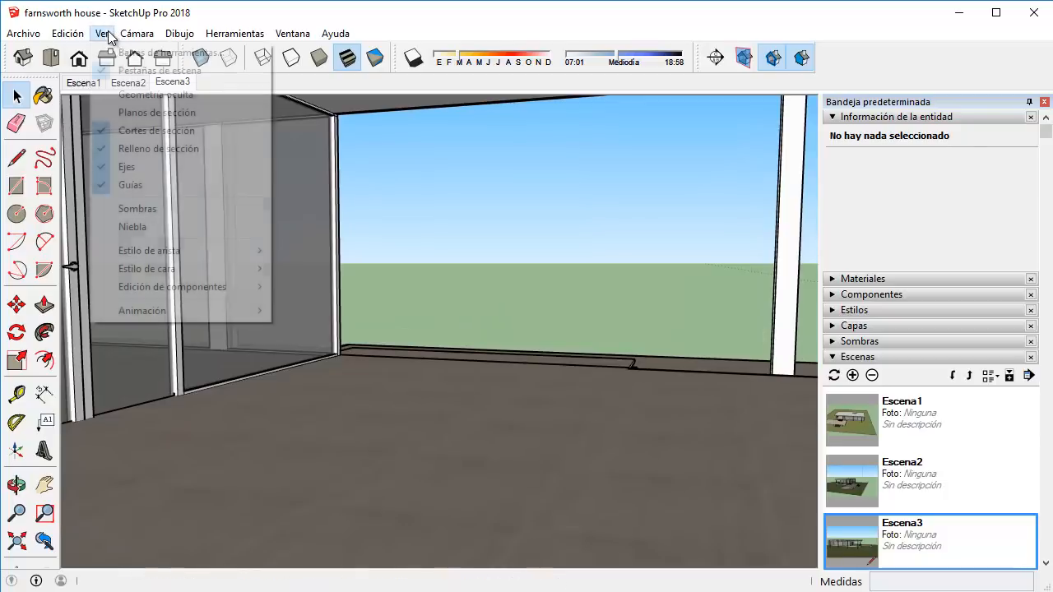
pyautogui.click(140, 52)
pyautogui.click(380, 267)
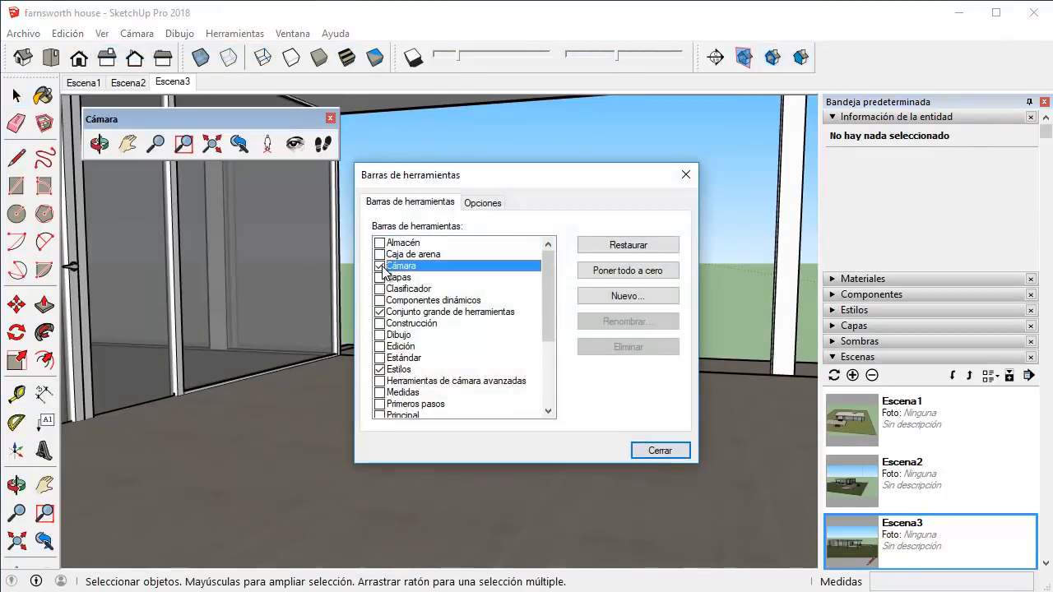
pyautogui.click(658, 451)
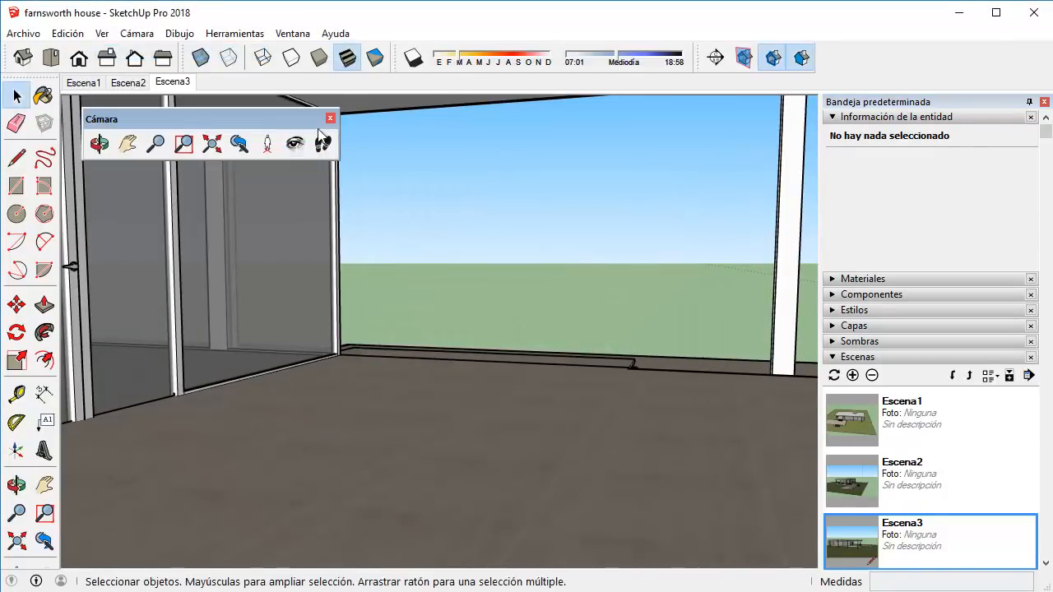
# Turn the camera with Look Around to face the wooden core behind the glass and save this view as a fourth scene.
pyautogui.click(295, 144)
pyautogui.moveTo(441, 226); pyautogui.dragTo(4, 226)
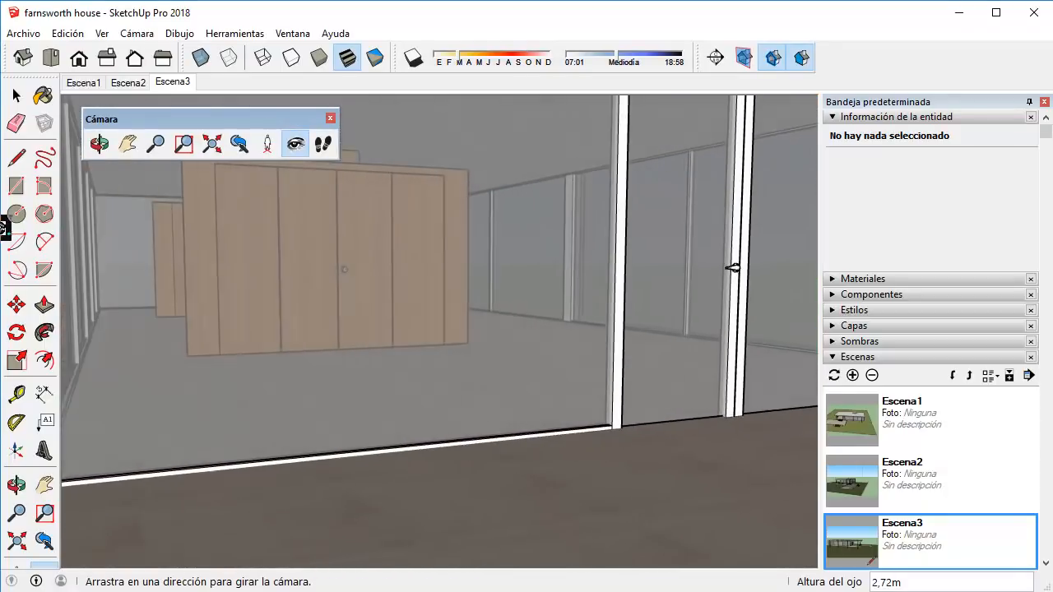
pyautogui.moveTo(308, 245); pyautogui.dragTo(287, 183)
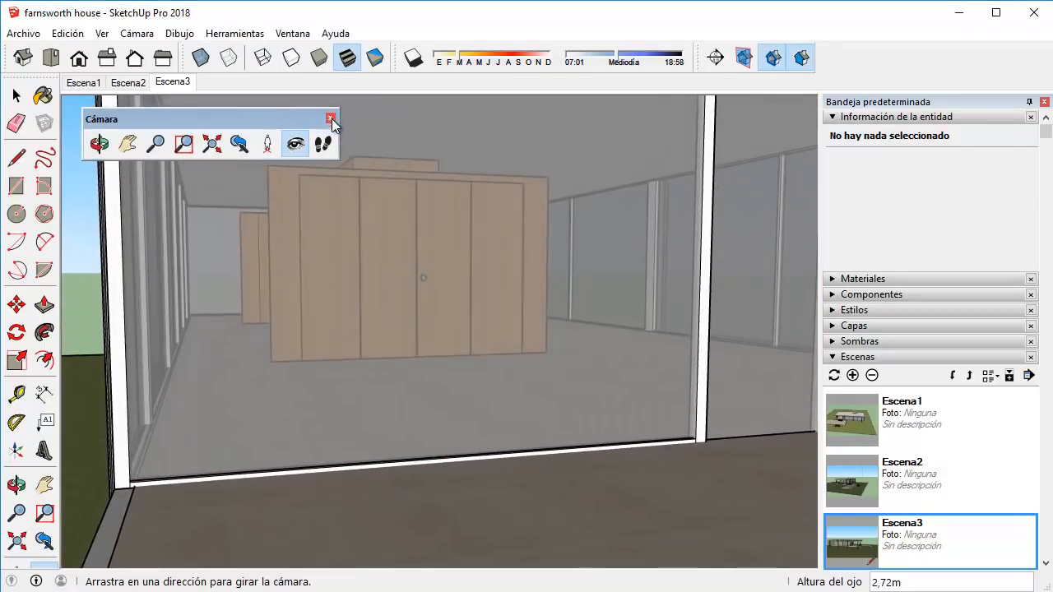
pyautogui.moveTo(280, 119); pyautogui.dragTo(264, 109)
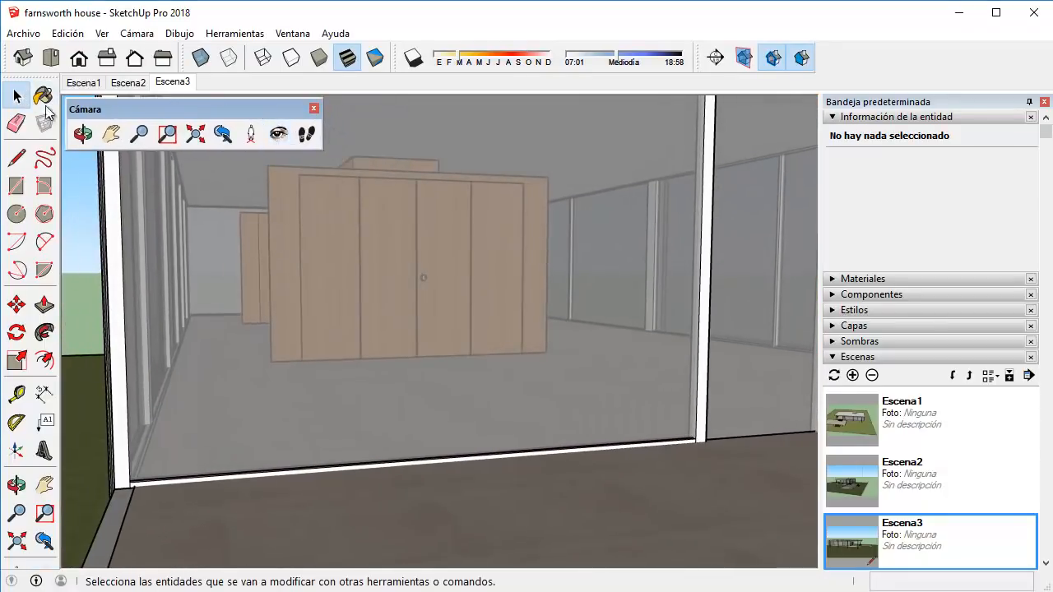
pyautogui.click(15, 96)
pyautogui.click(852, 375)
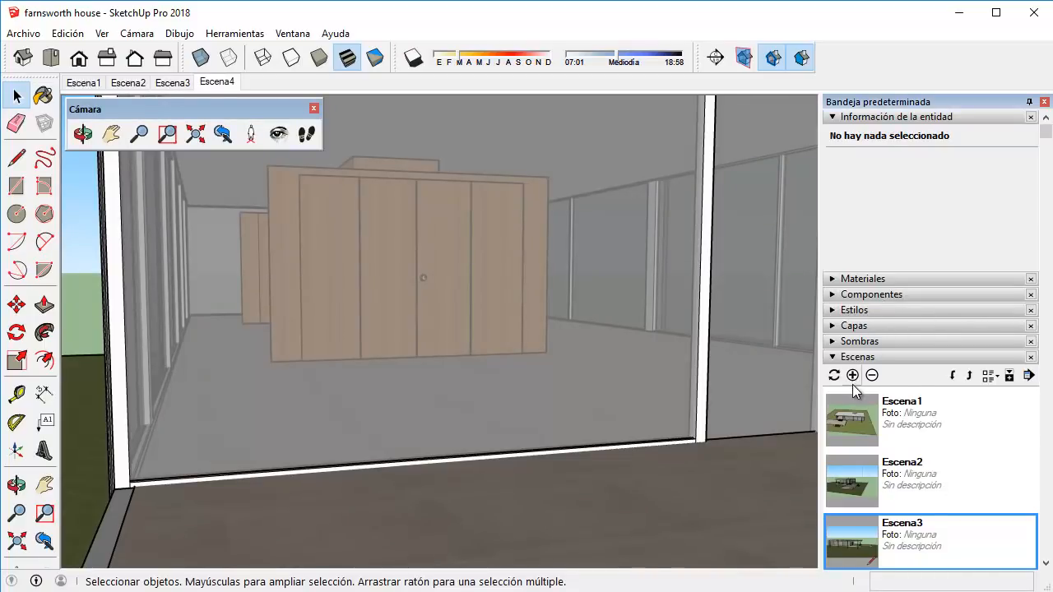
# Review the saved views by activating Escena1 through Escena4 in order, and return to Escena1.
pyautogui.scroll(2, 893, 423)
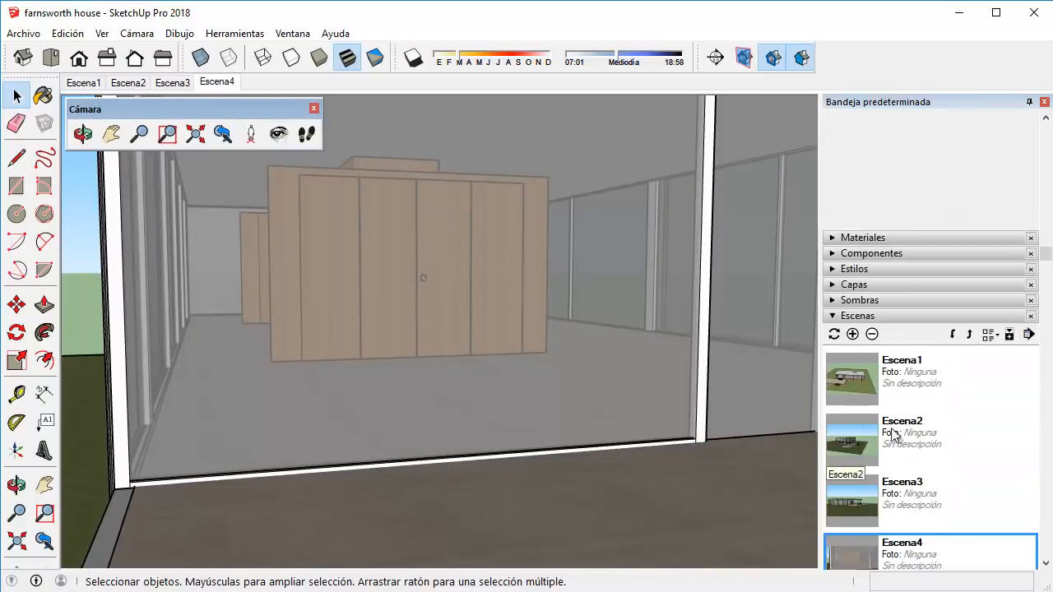
pyautogui.click(899, 395)
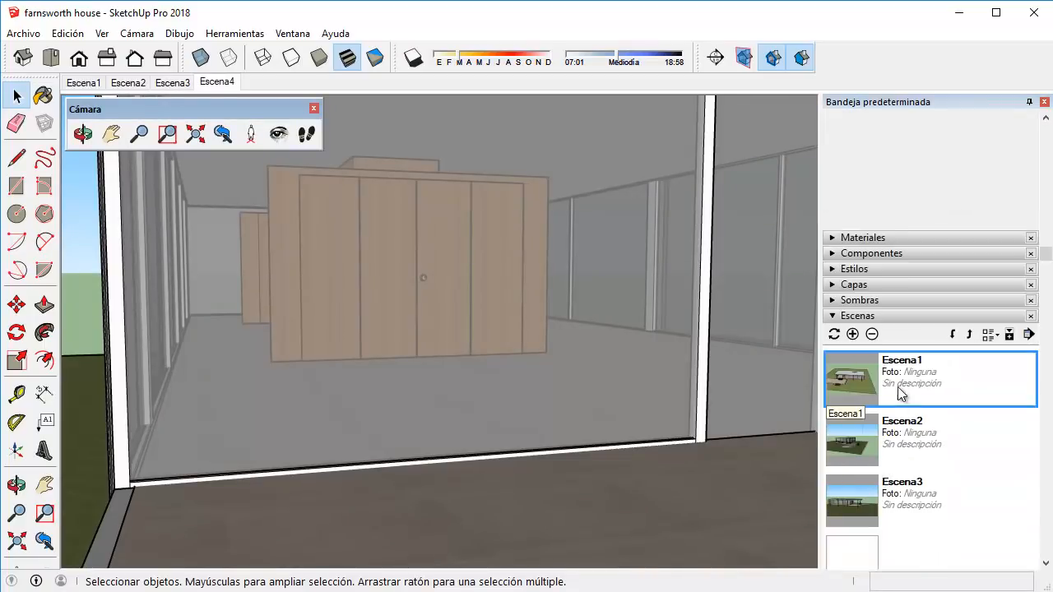
pyautogui.click(87, 84)
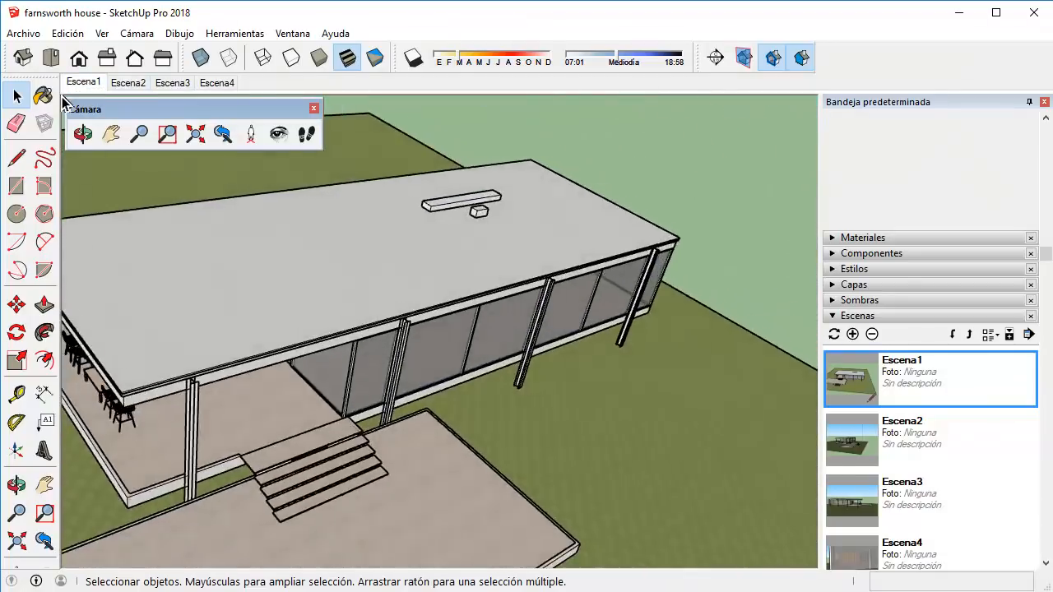
pyautogui.click(120, 85)
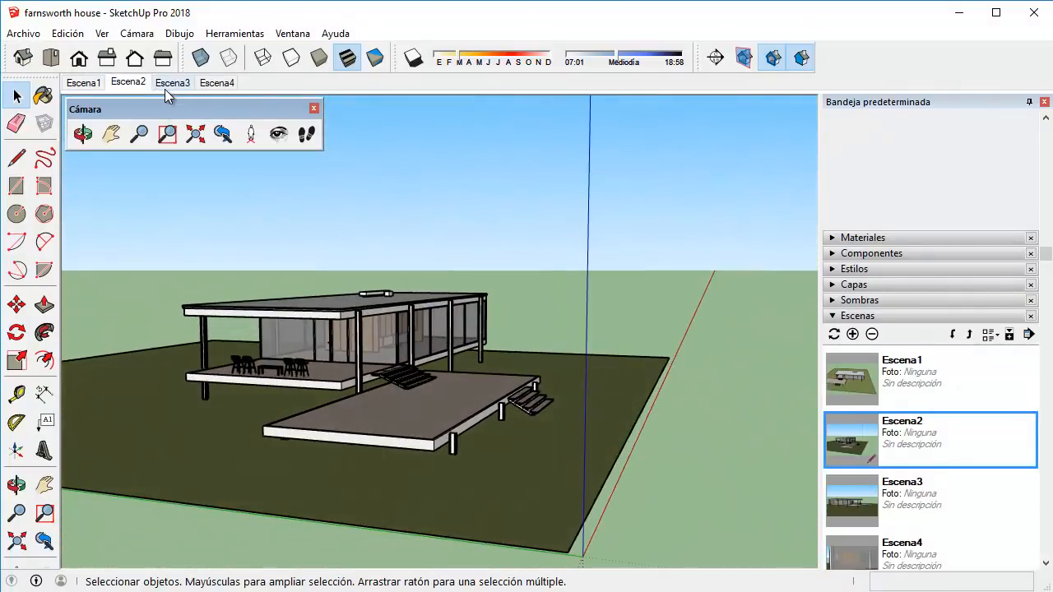
pyautogui.click(164, 87)
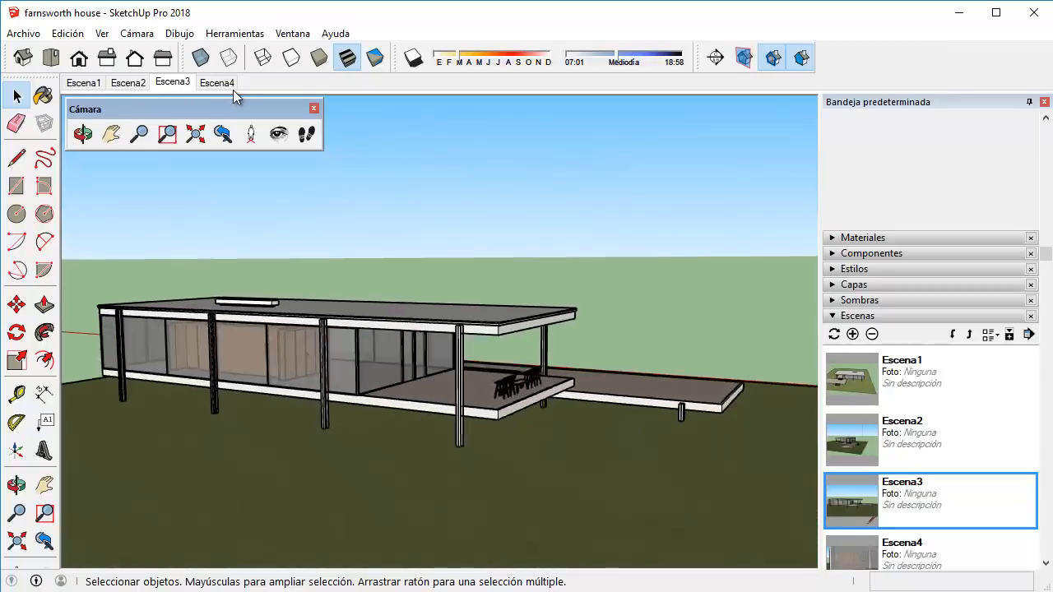
pyautogui.click(218, 85)
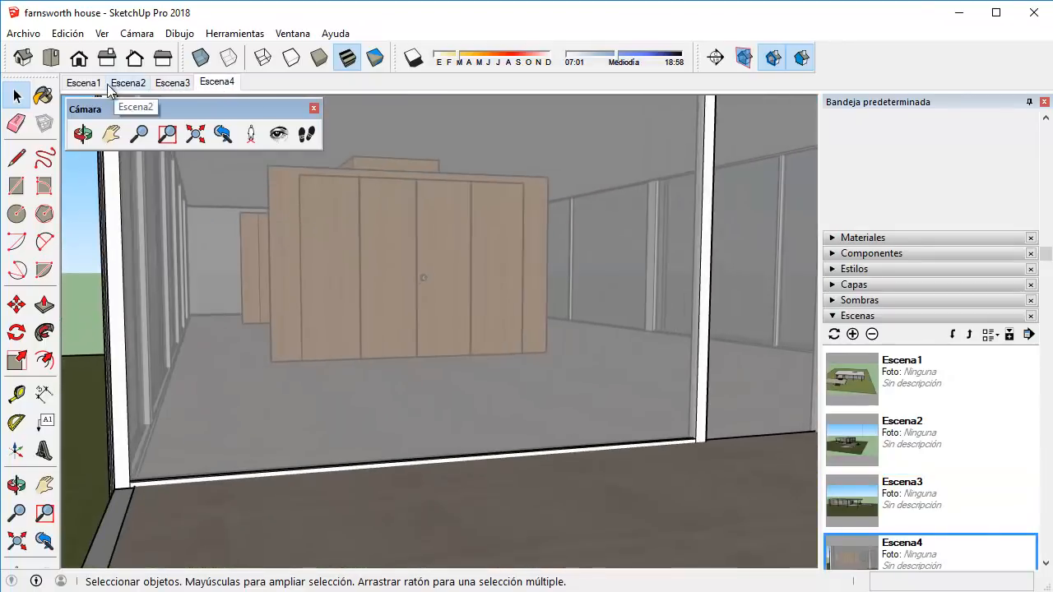
pyautogui.click(96, 84)
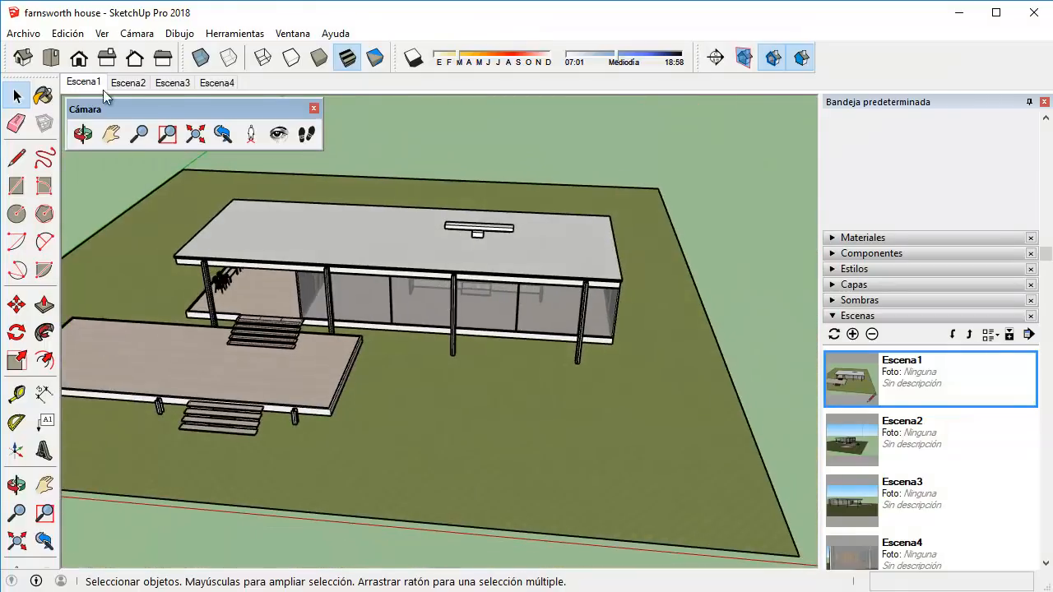
# Show the scene details and rename Escena1 as Camara 1.
pyautogui.scroll(-3, 921, 378)
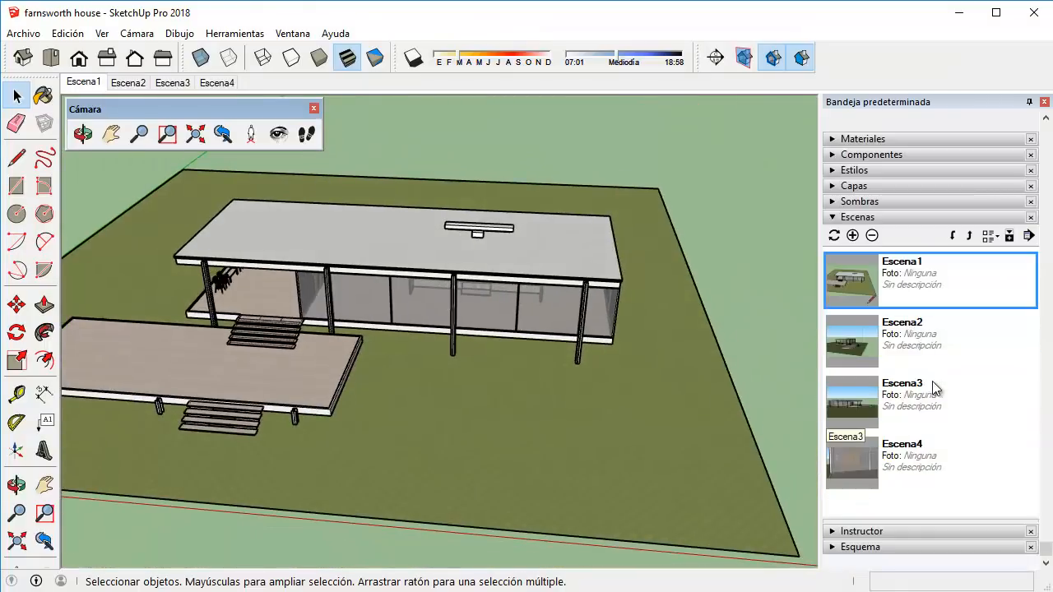
pyautogui.click(1010, 236)
pyautogui.scroll(-5, 987, 338)
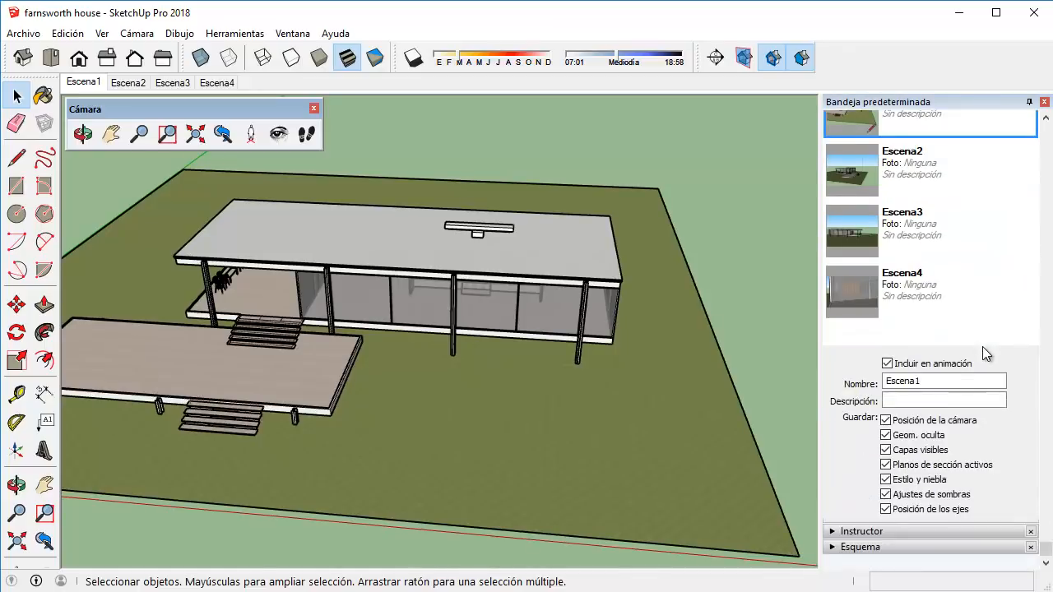
pyautogui.doubleClick(942, 380)
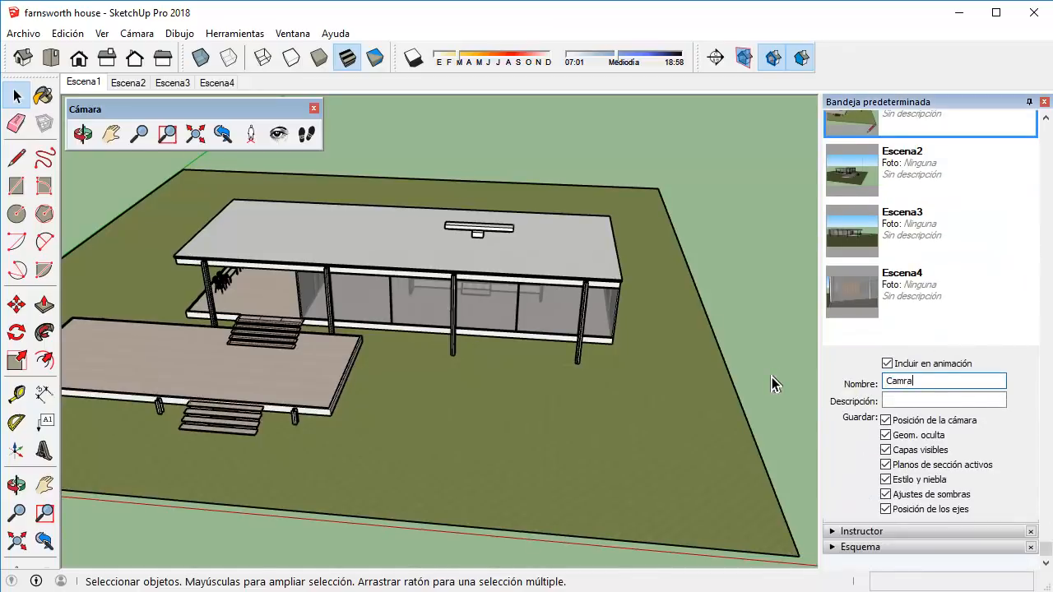
pyautogui.write('Camra')
pyautogui.press('BackSpace')
pyautogui.press('BackSpace')
pyautogui.write('ara 1')
pyautogui.press('Return')
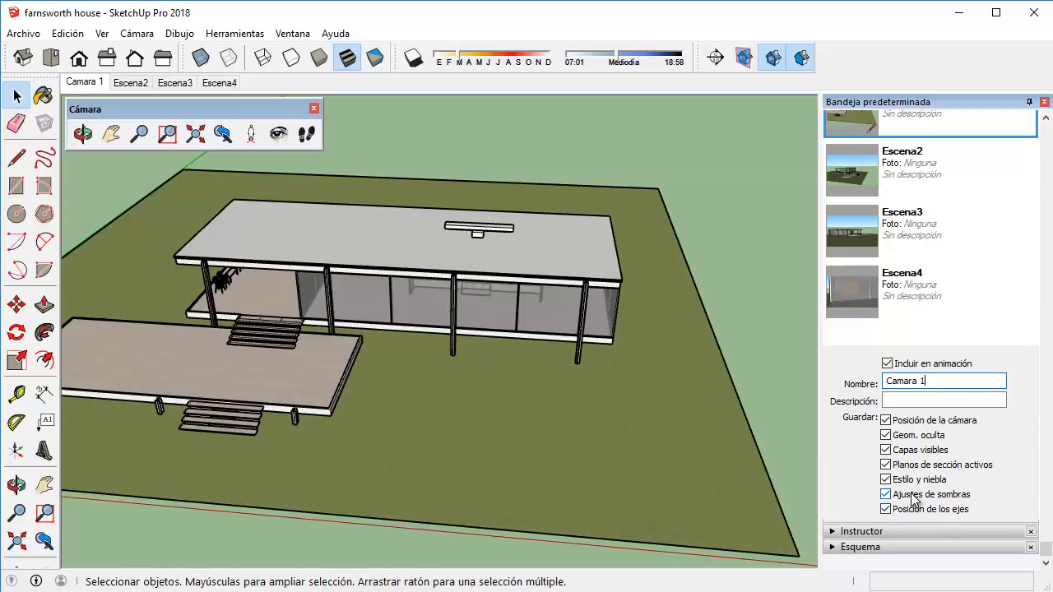
# Select Escena3 in the scene list and examine which properties it saves.
pyautogui.scroll(5, 977, 329)
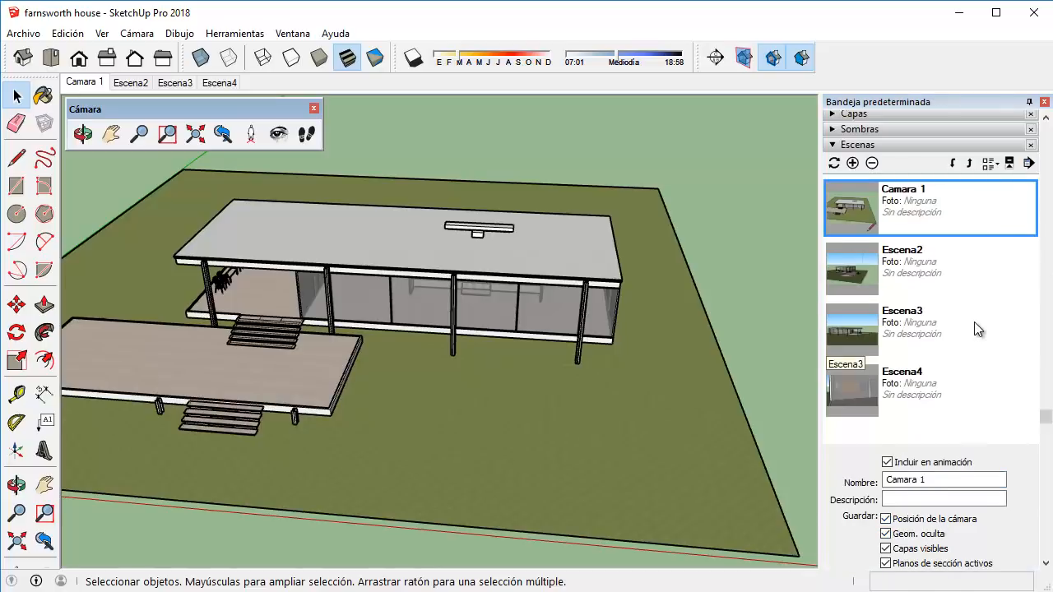
pyautogui.click(934, 389)
pyautogui.scroll(-5, 937, 420)
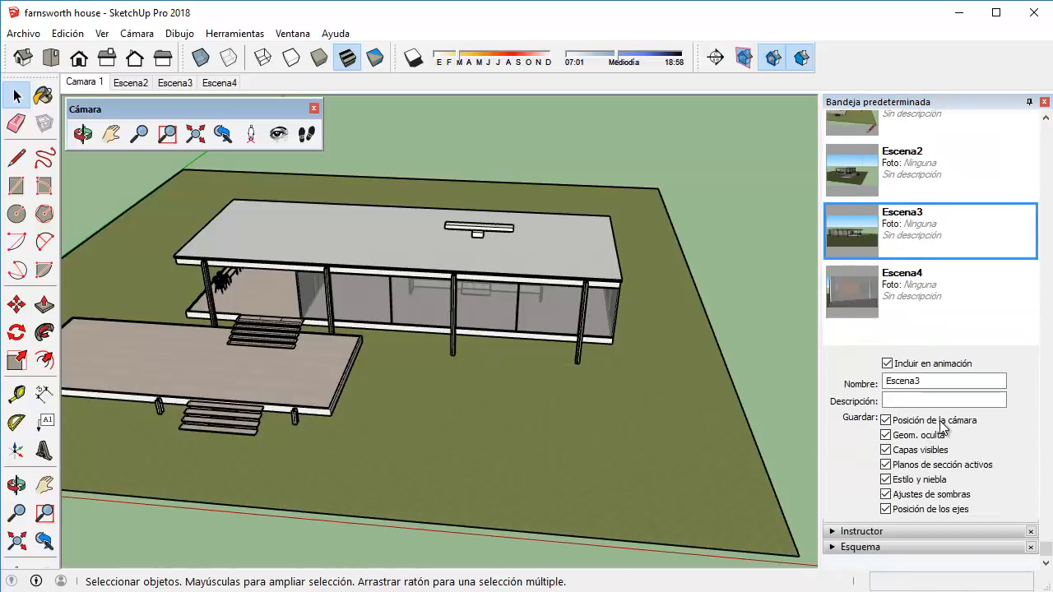
# Play the scene animation through the saved views, stop it and return to the Camara 1 scene.
pyautogui.scroll(3, 933, 378)
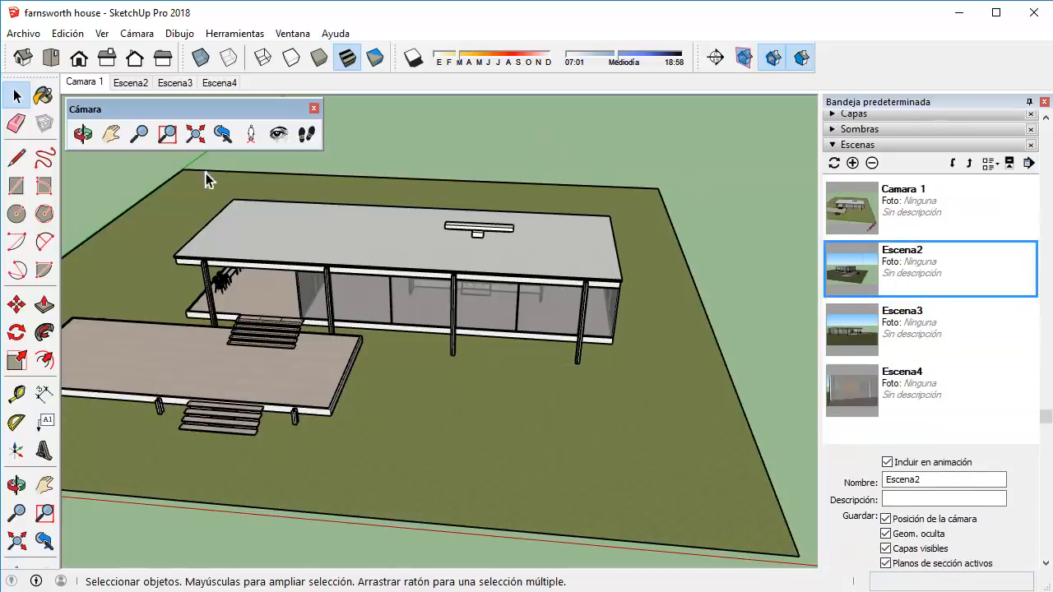
pyautogui.click(101, 35)
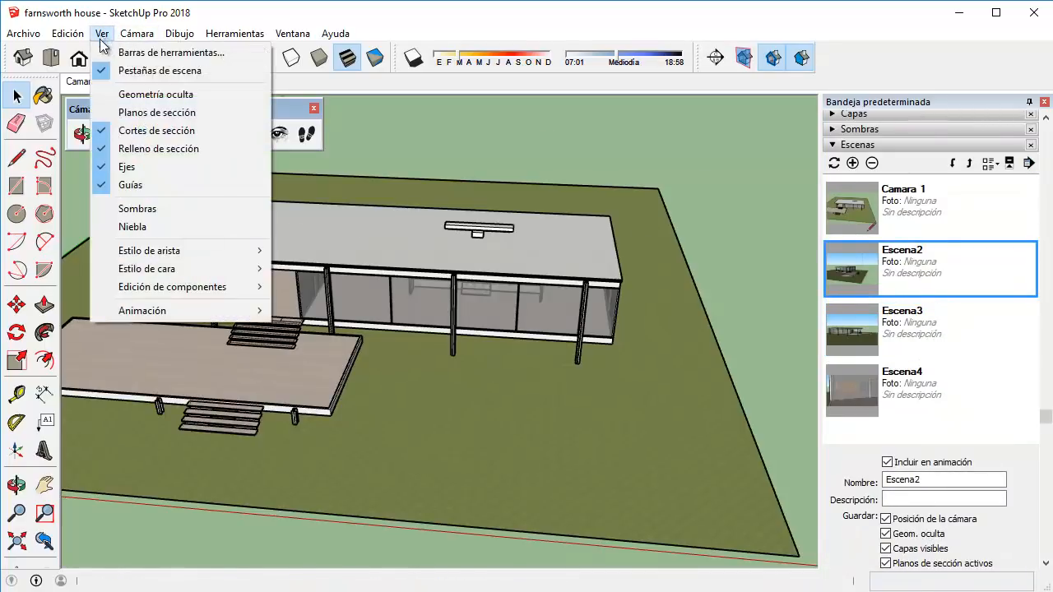
pyautogui.moveTo(175, 314)
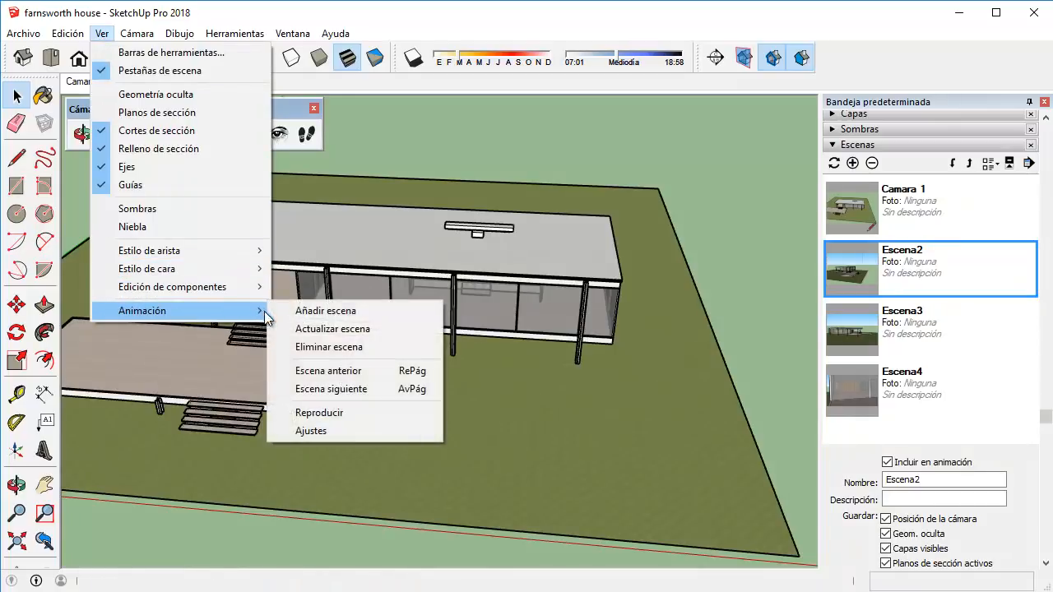
pyautogui.click(312, 412)
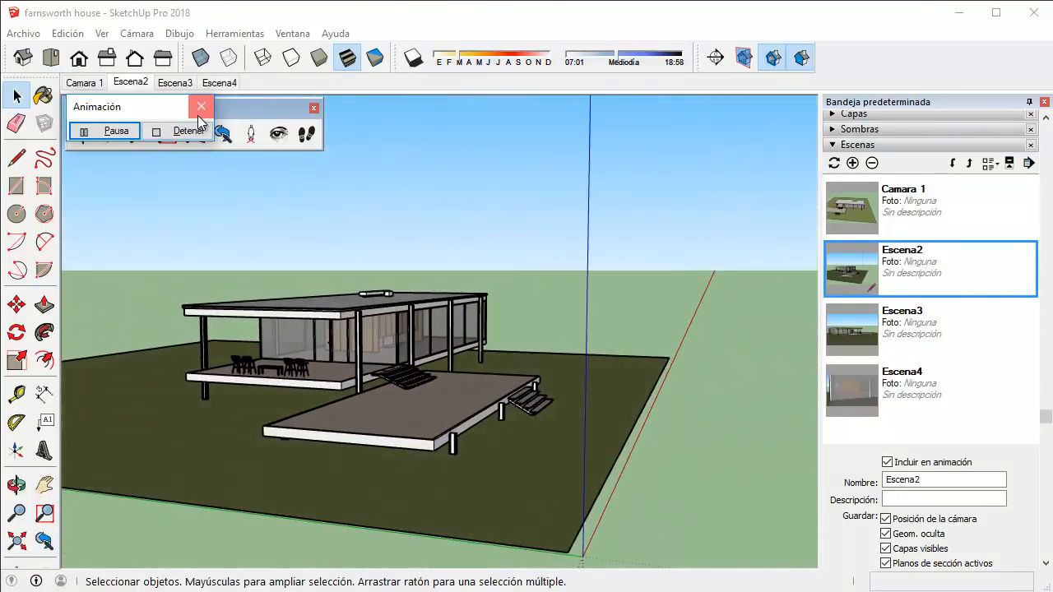
pyautogui.click(202, 106)
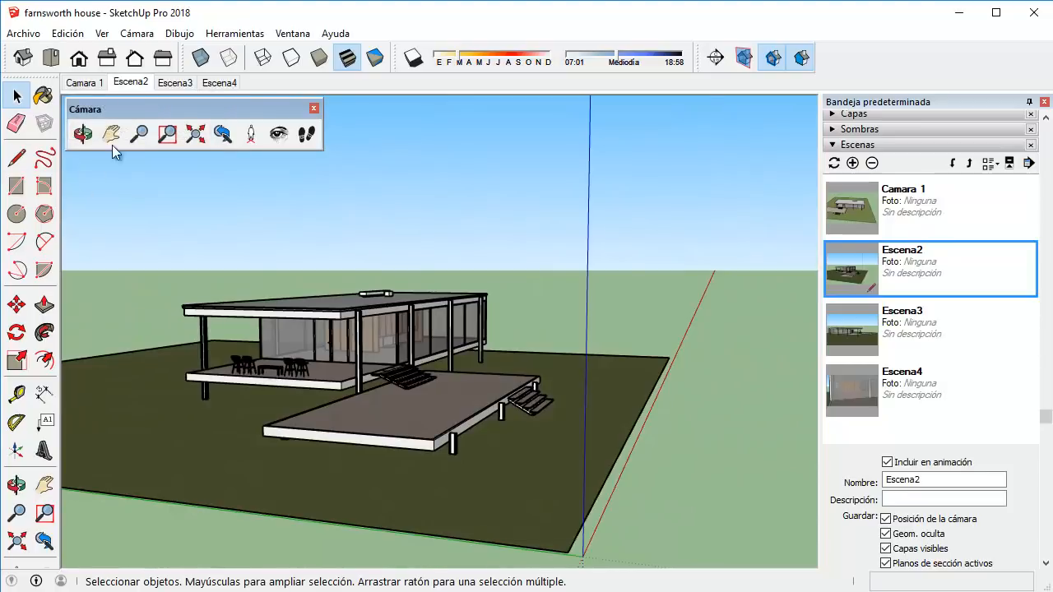
pyautogui.click(95, 87)
# Set the scene delay to 0 seconds in the model's animation settings.
pyautogui.click(101, 33)
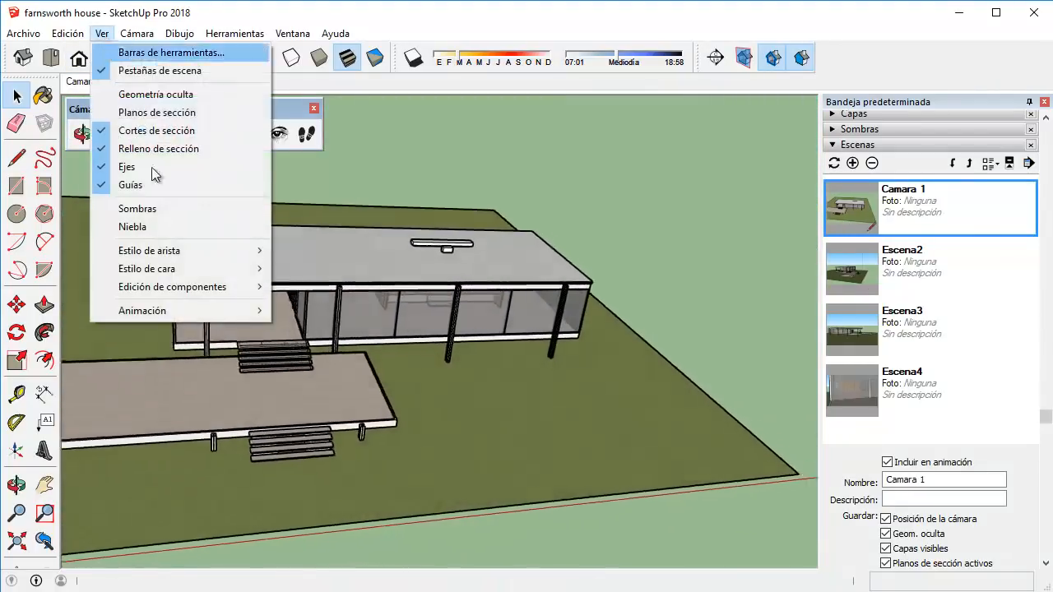
pyautogui.moveTo(187, 313)
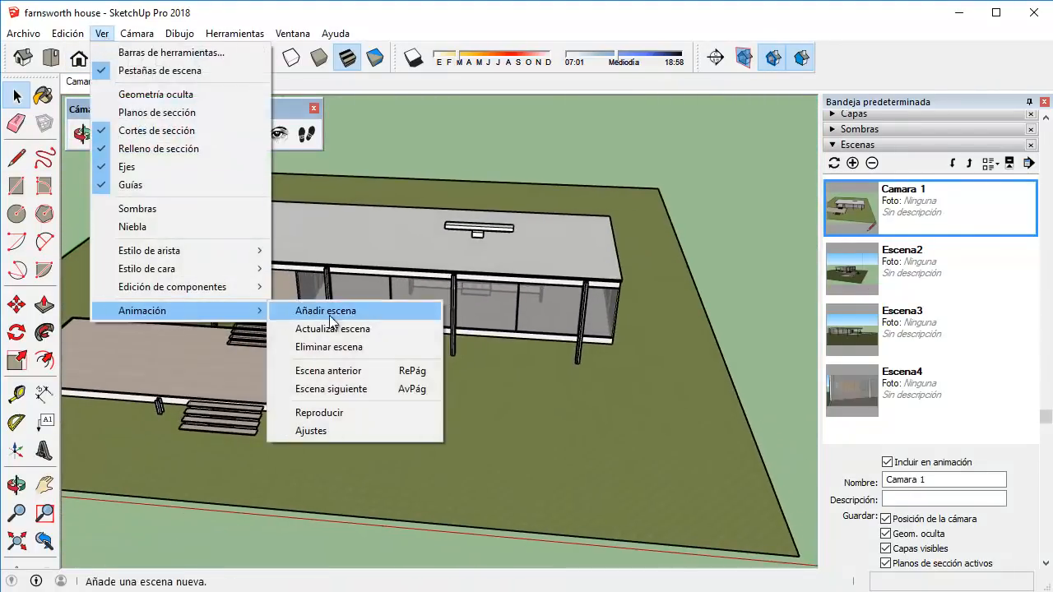
pyautogui.click(343, 430)
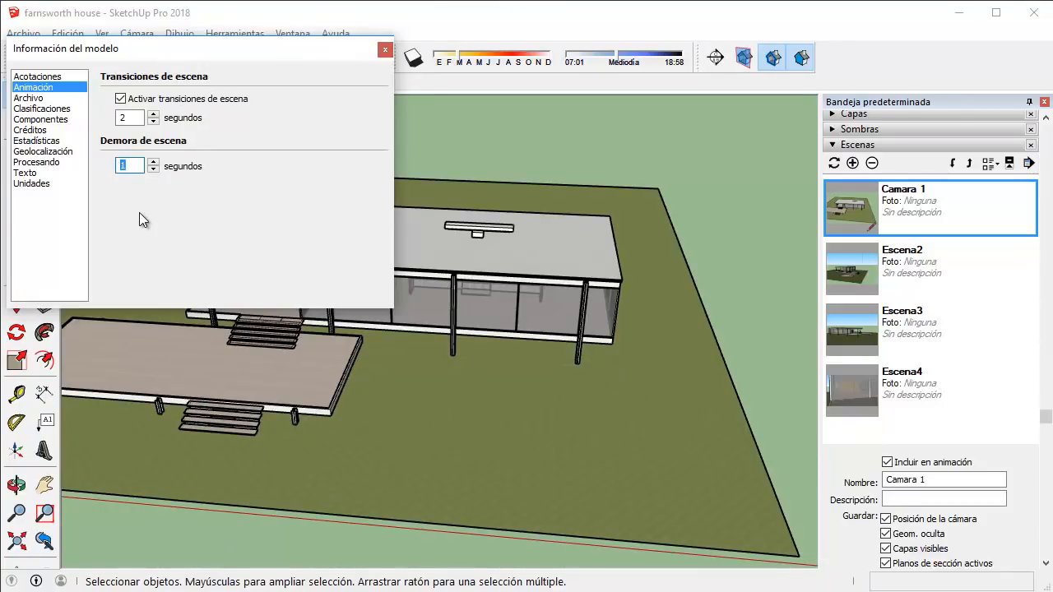
pyautogui.write('0')
pyautogui.press('Return')
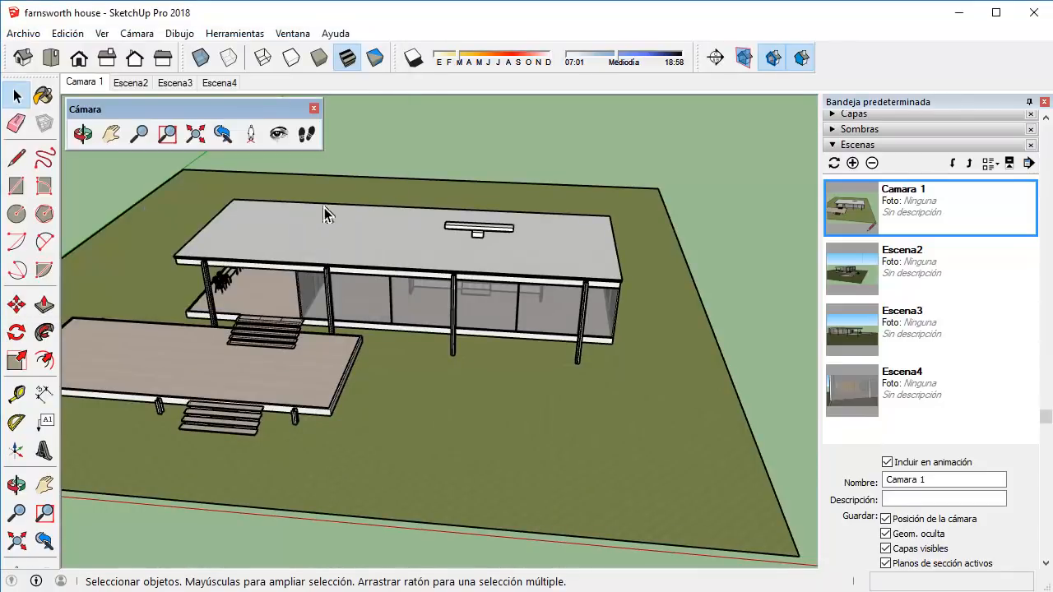
# Play the scene animation without a delay between scenes, then stop it.
pyautogui.click(105, 35)
pyautogui.moveTo(192, 318)
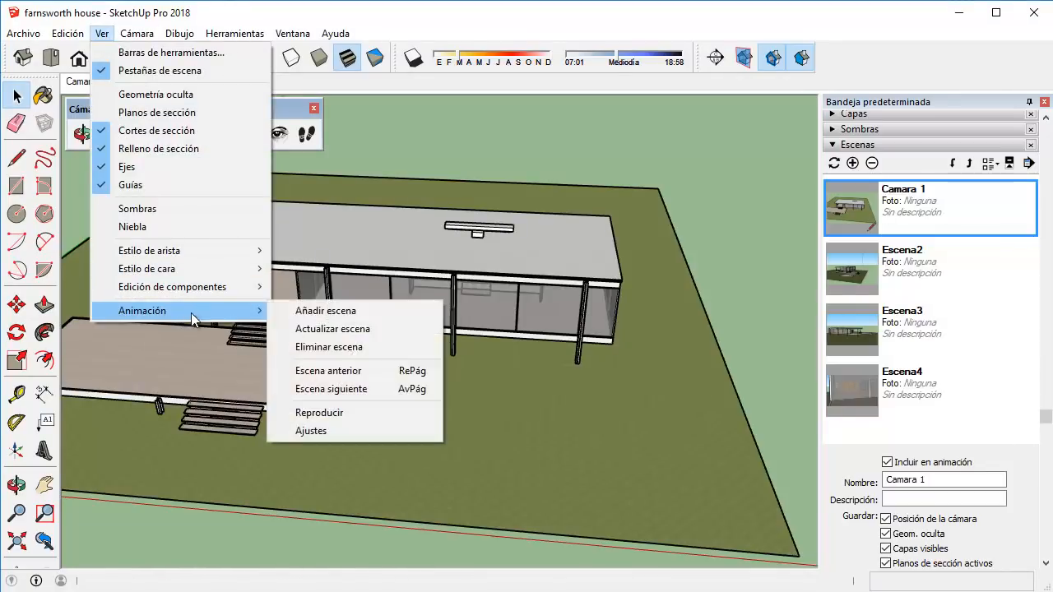
pyautogui.click(341, 413)
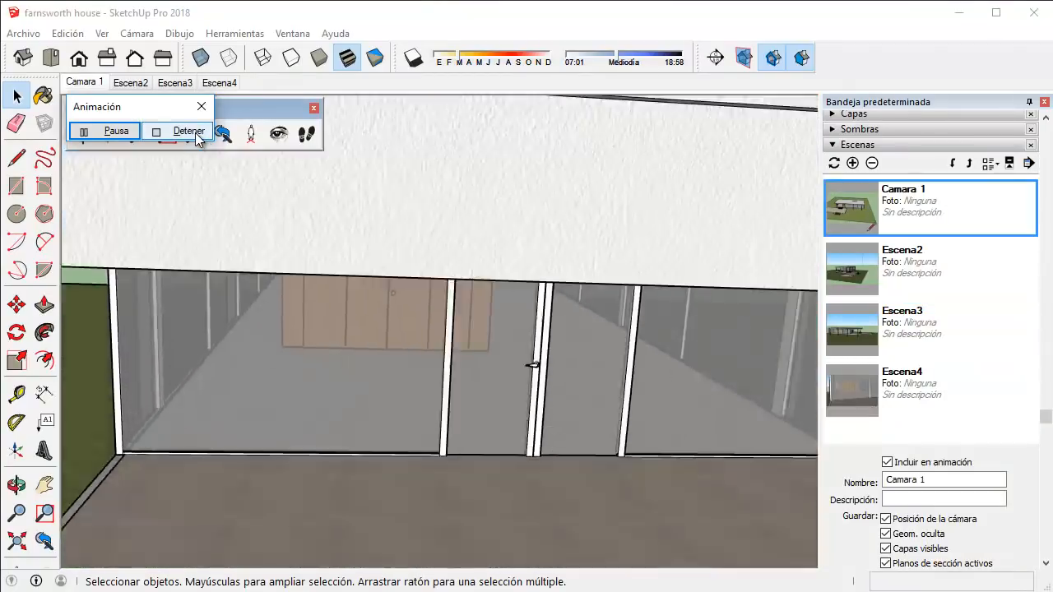
pyautogui.click(195, 133)
# Lengthen the scene transition time in the model's animation settings.
pyautogui.click(67, 33)
pyautogui.moveTo(101, 36)
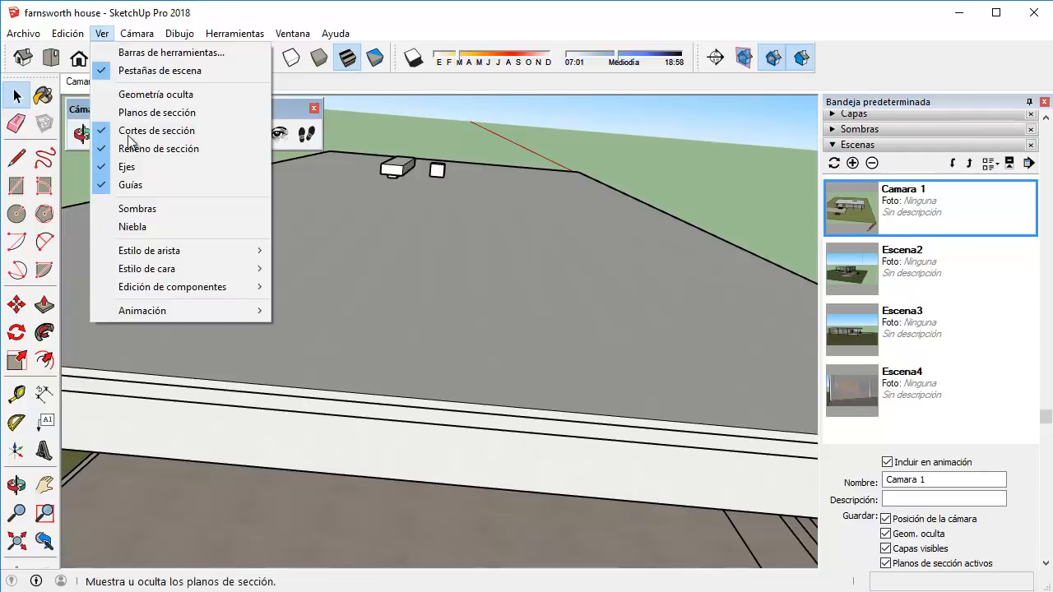
pyautogui.moveTo(169, 313)
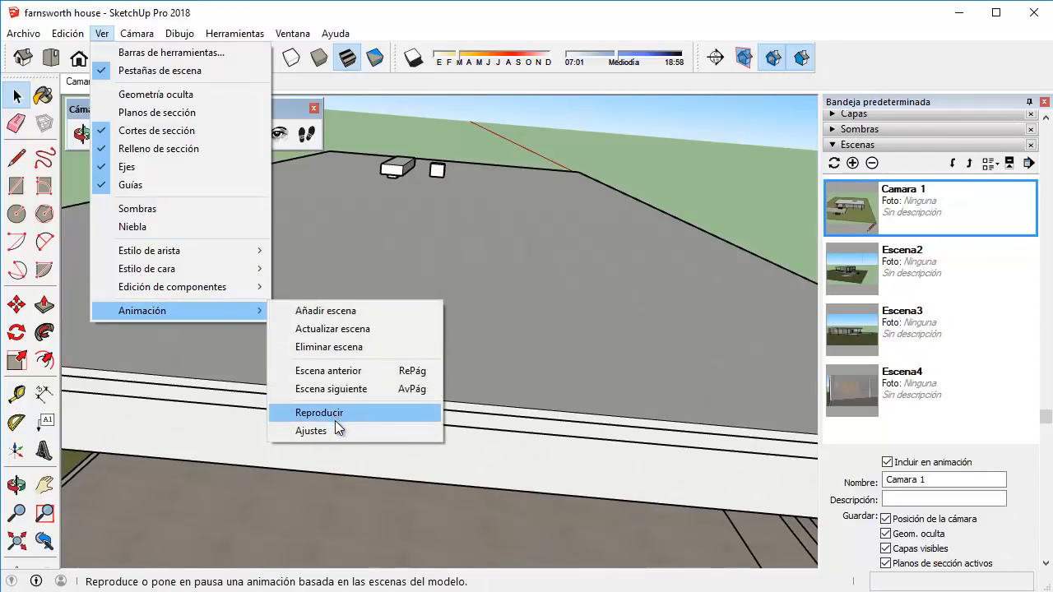
pyautogui.click(312, 430)
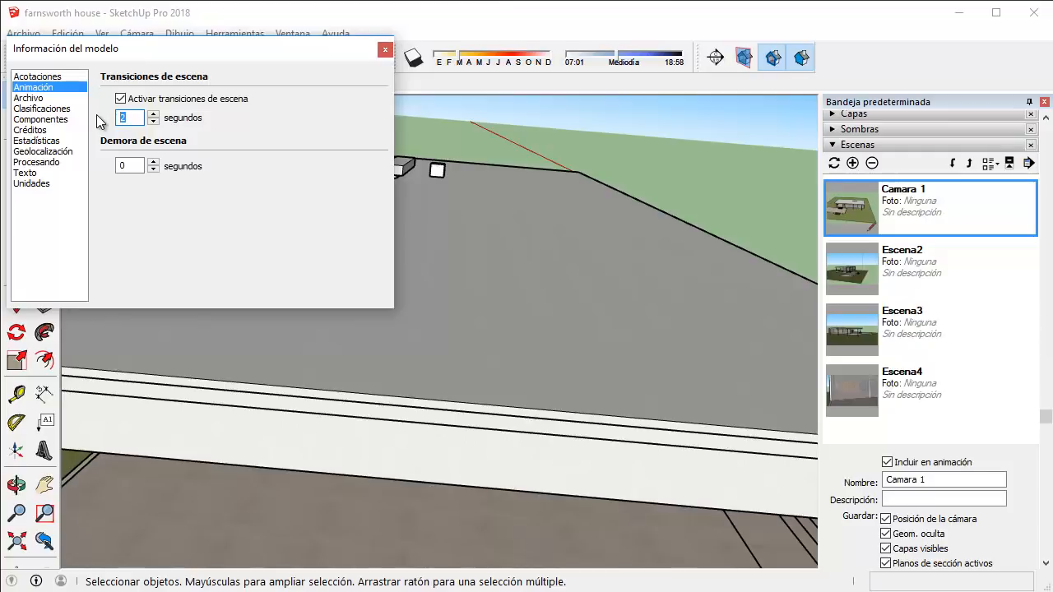
pyautogui.press('Escape')
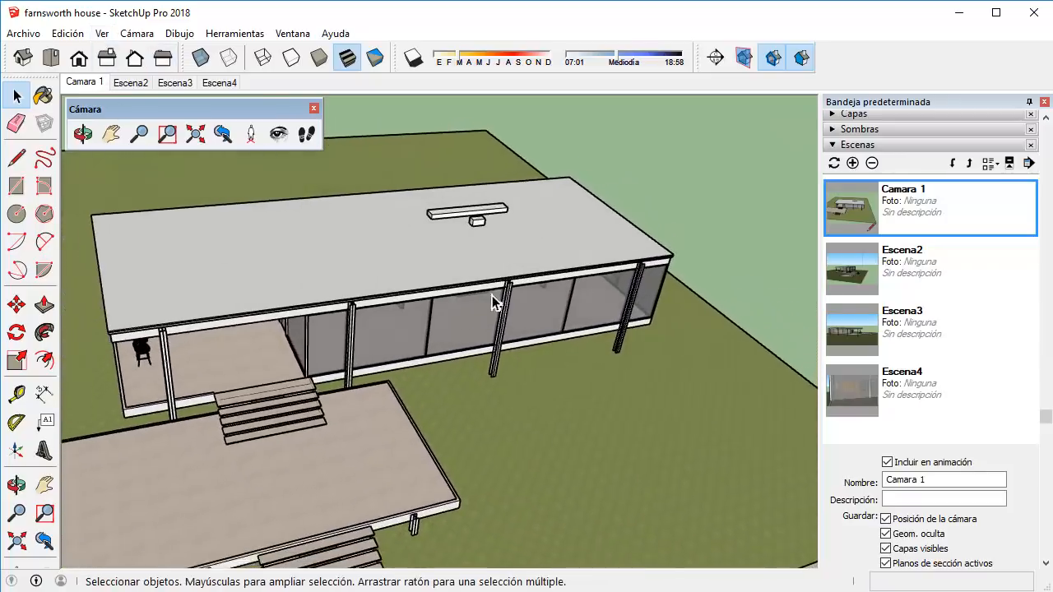
# Replay the scene animation from Camara 1 with the slower transitions, then stop it.
pyautogui.click(101, 33)
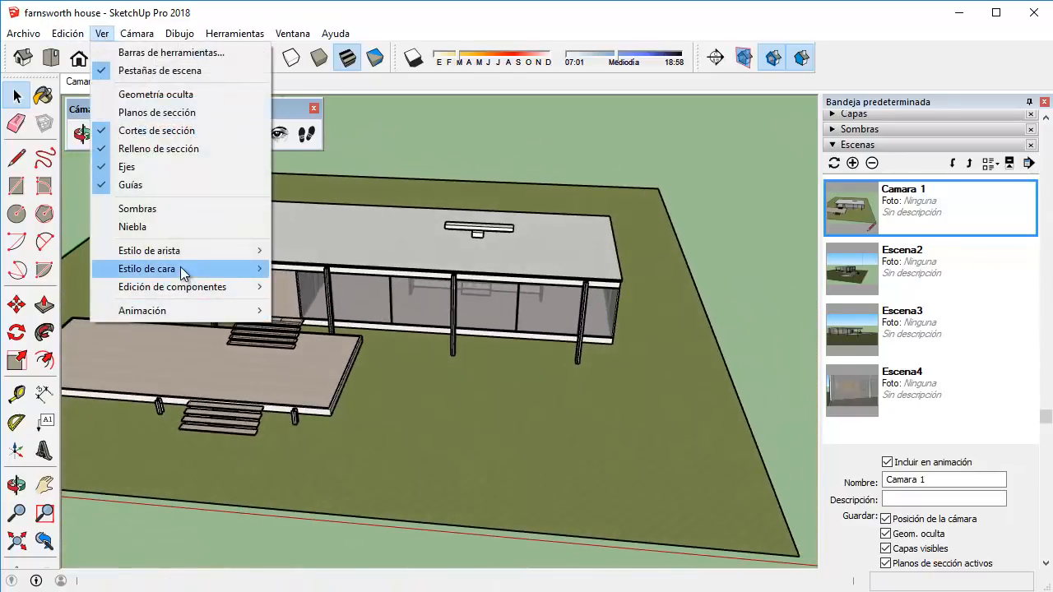
pyautogui.moveTo(261, 316)
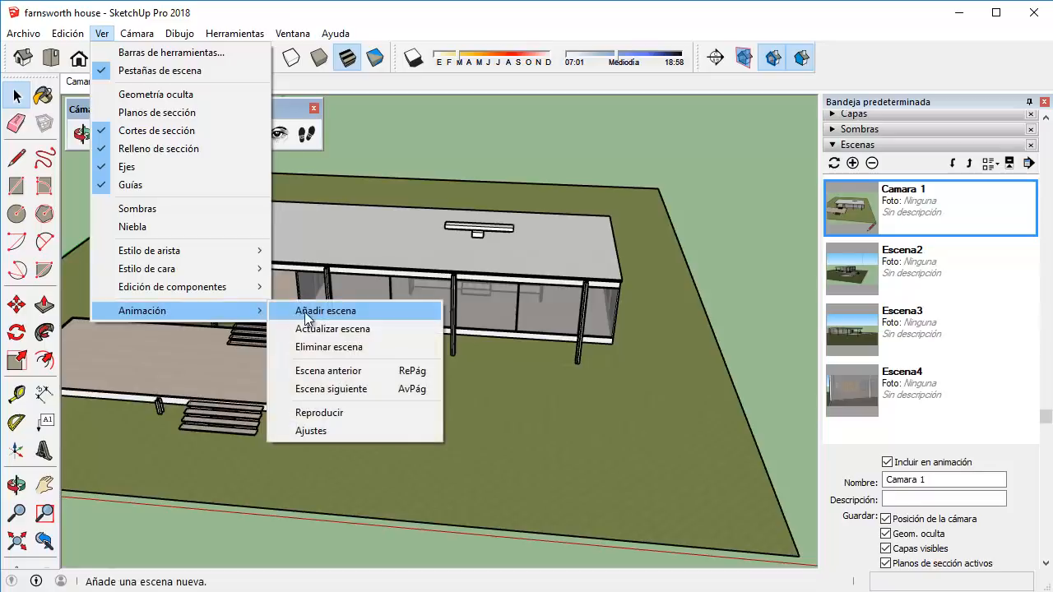
pyautogui.click(337, 417)
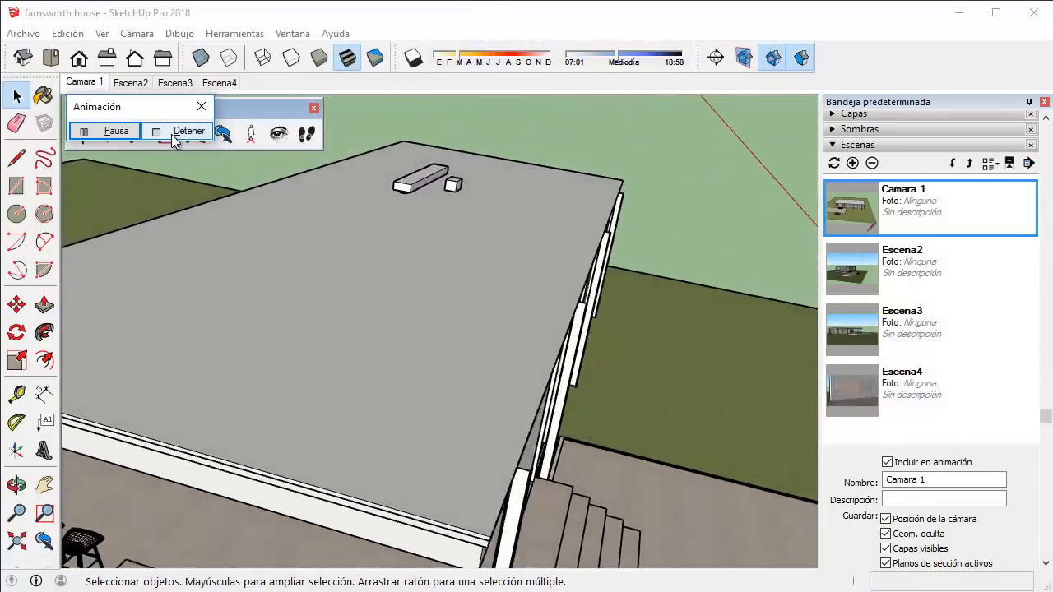
pyautogui.click(178, 131)
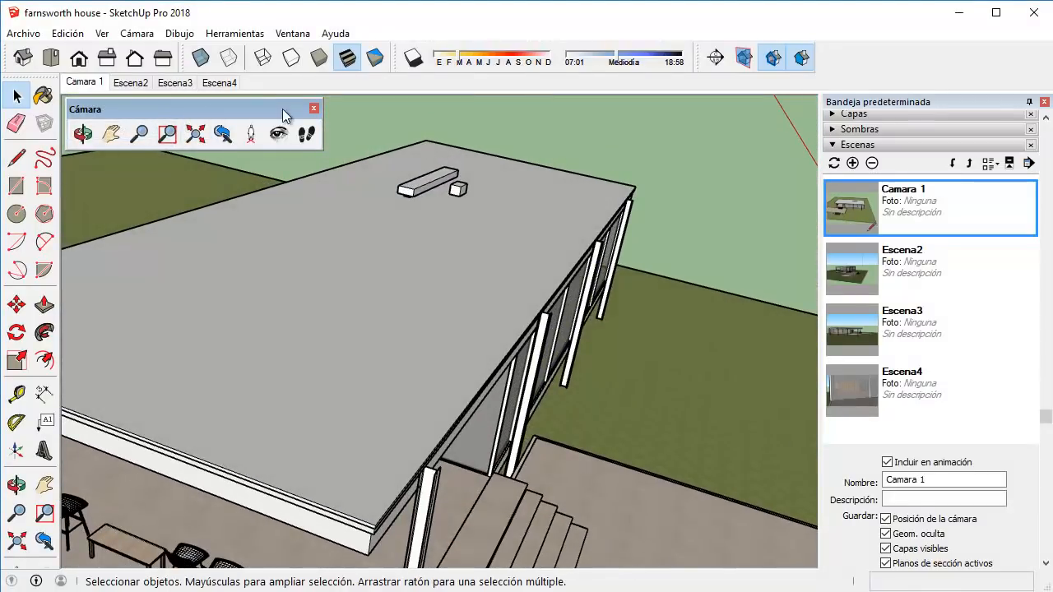
# Shorten the scene transition time to 4.5 seconds in the model's animation settings.
pyautogui.click(72, 34)
pyautogui.moveTo(102, 34)
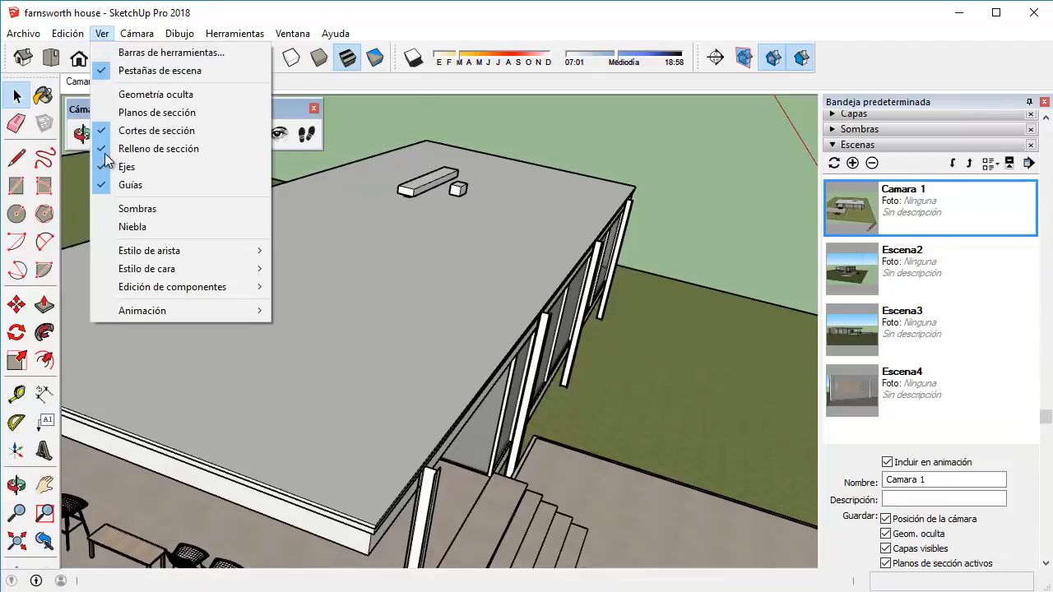
pyautogui.moveTo(152, 311)
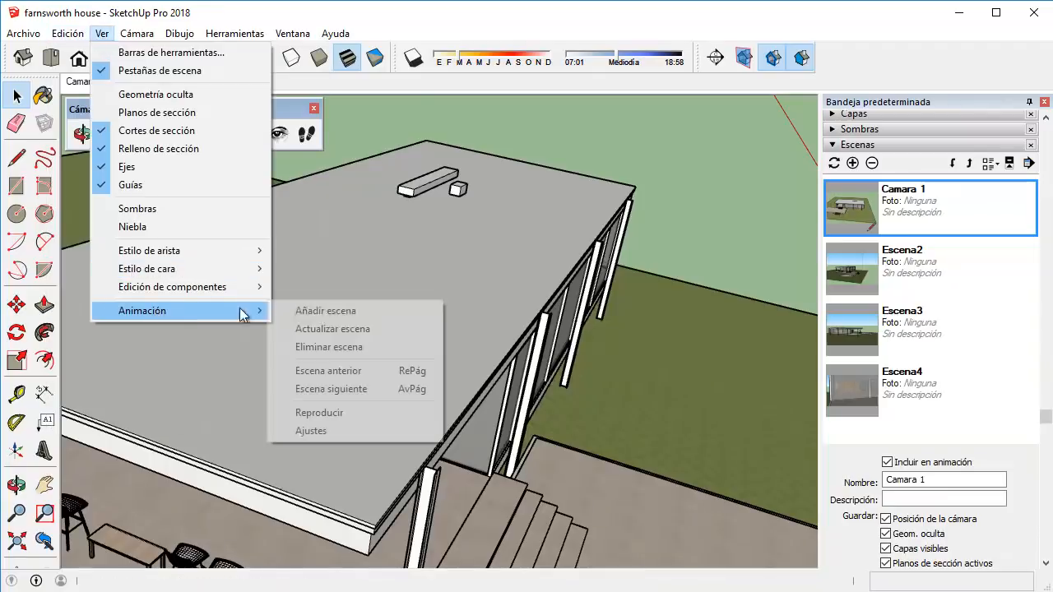
pyautogui.click(350, 430)
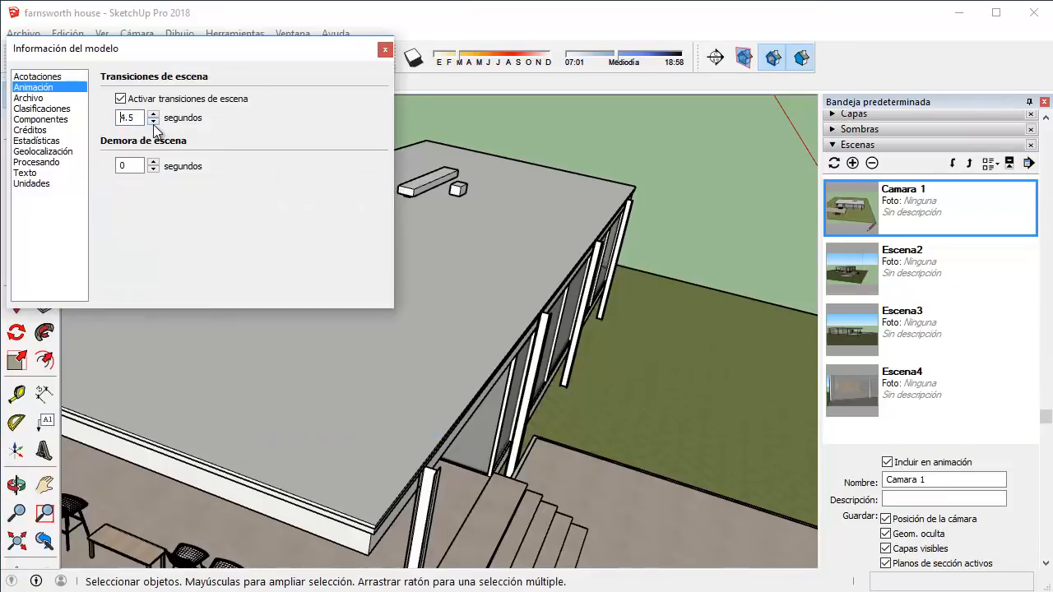
pyautogui.click(153, 117)
pyautogui.press('Return')
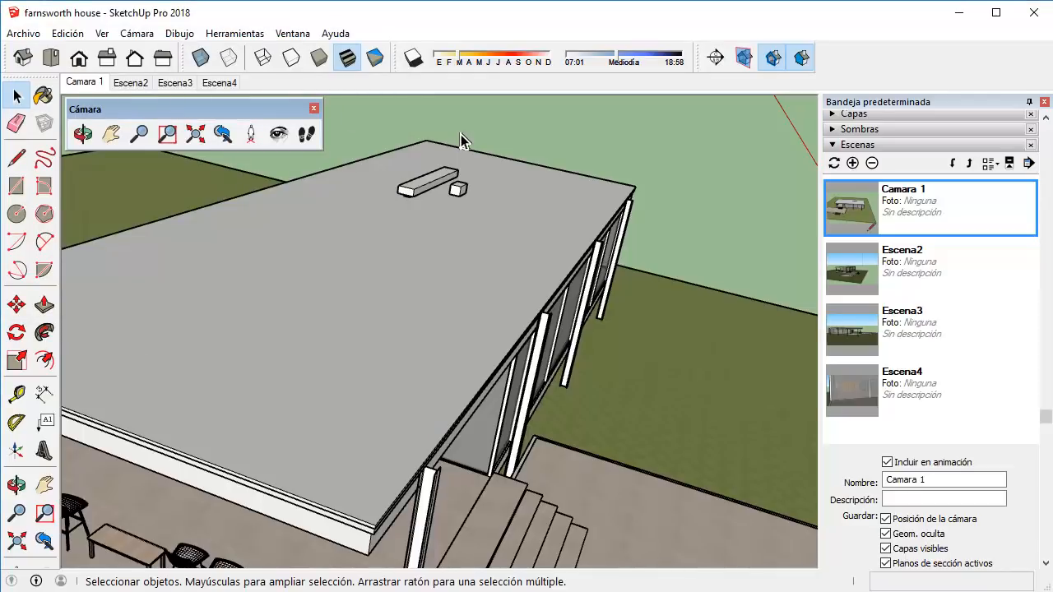
# Delete all four saved scenes, Camara 1, Escena2, Escena3 and Escena4, confirming each removal.
pyautogui.scroll(-4, 531, 145)
pyautogui.moveTo(601, 177); pyautogui.dragTo(343, 149, button='middle')
pyautogui.moveTo(774, 228); pyautogui.dragTo(707, 301, button='middle')
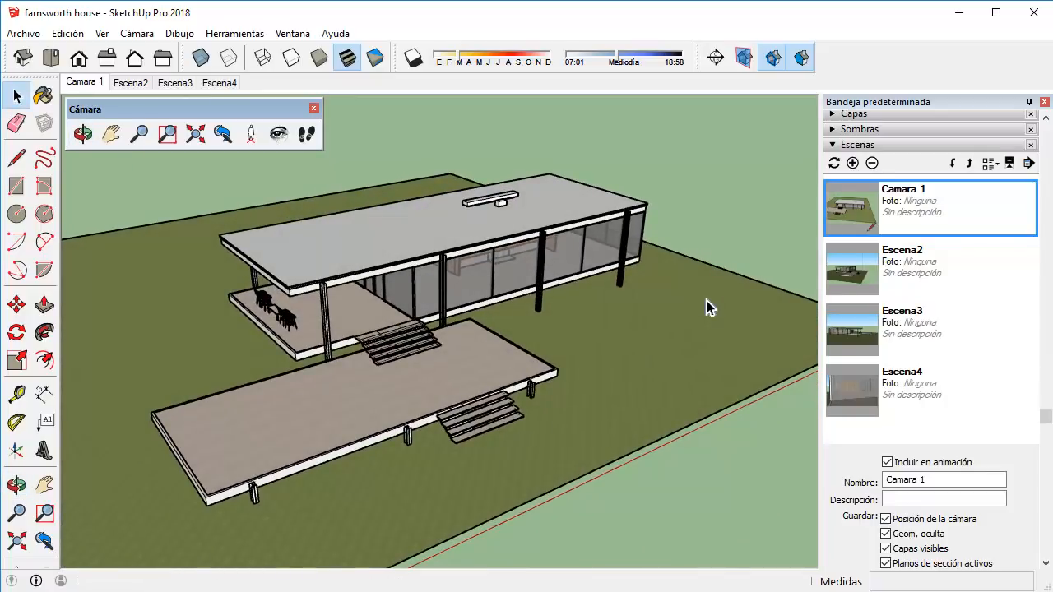
pyautogui.click(871, 162)
pyautogui.click(539, 344)
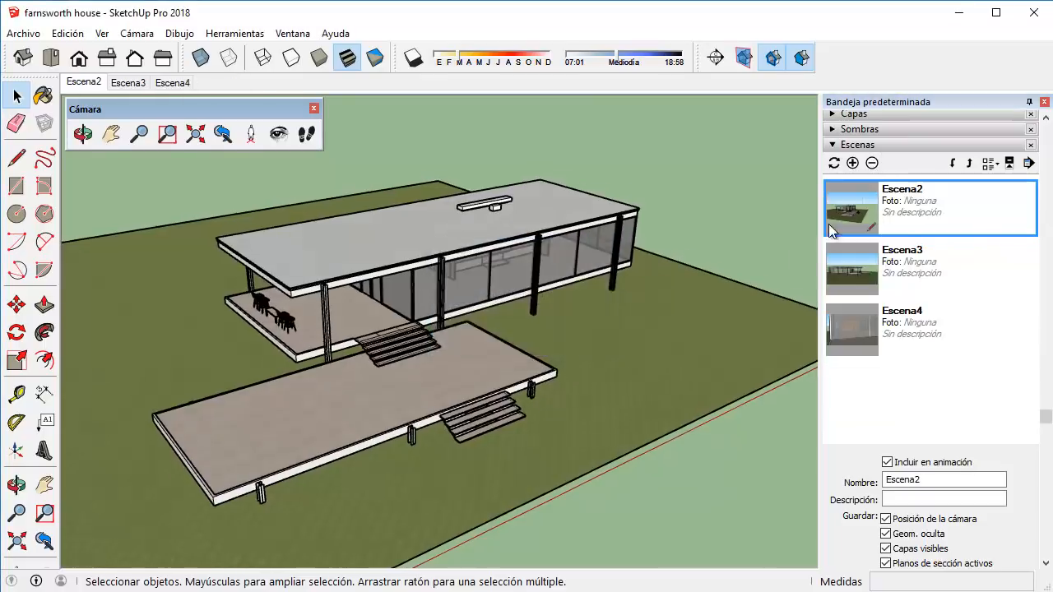
pyautogui.click(871, 163)
pyautogui.click(528, 349)
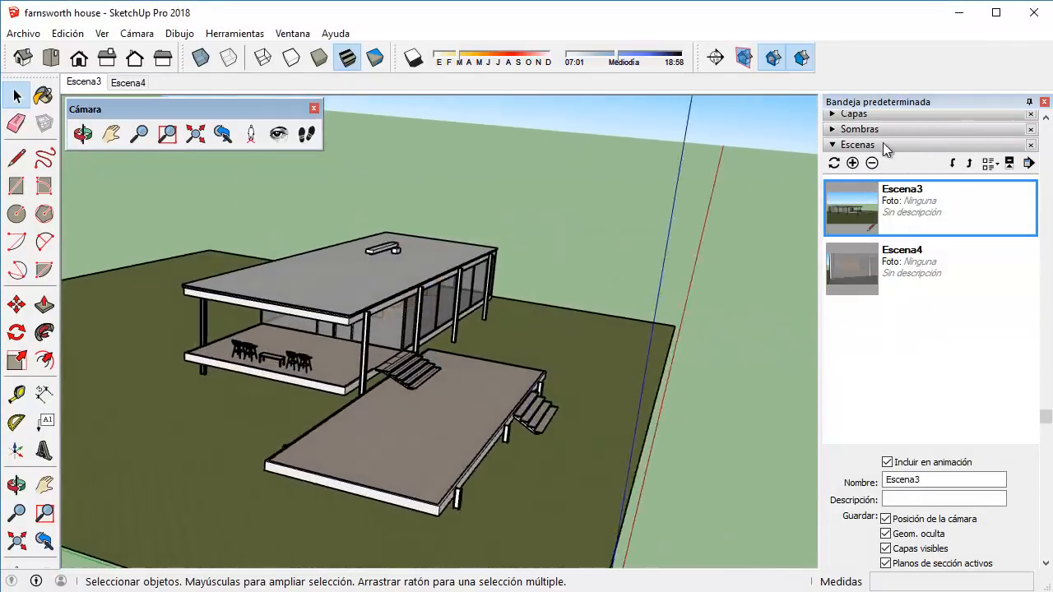
pyautogui.click(871, 163)
pyautogui.click(508, 343)
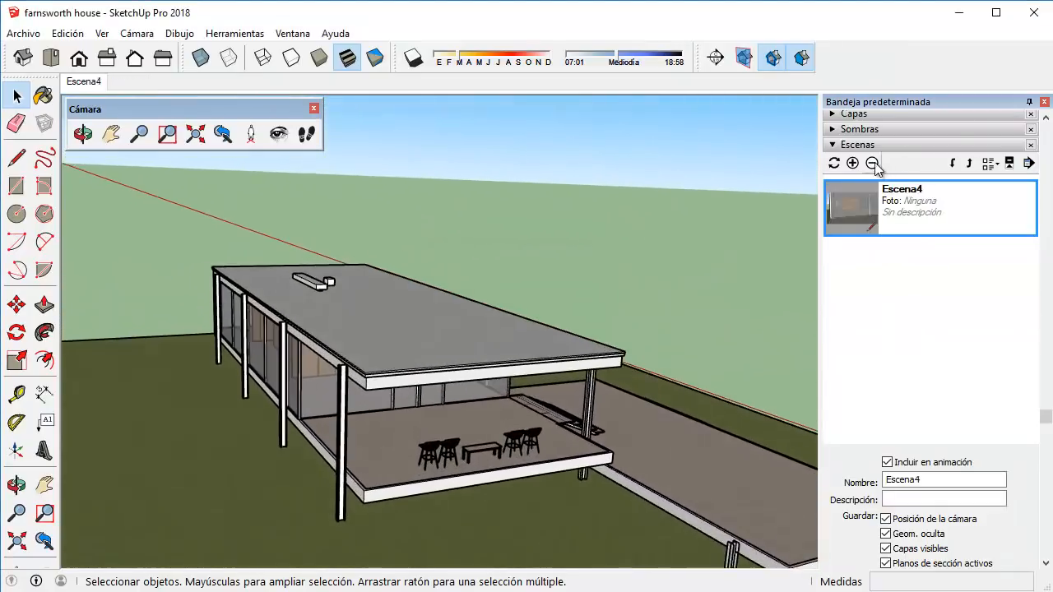
pyautogui.click(872, 162)
pyautogui.click(510, 342)
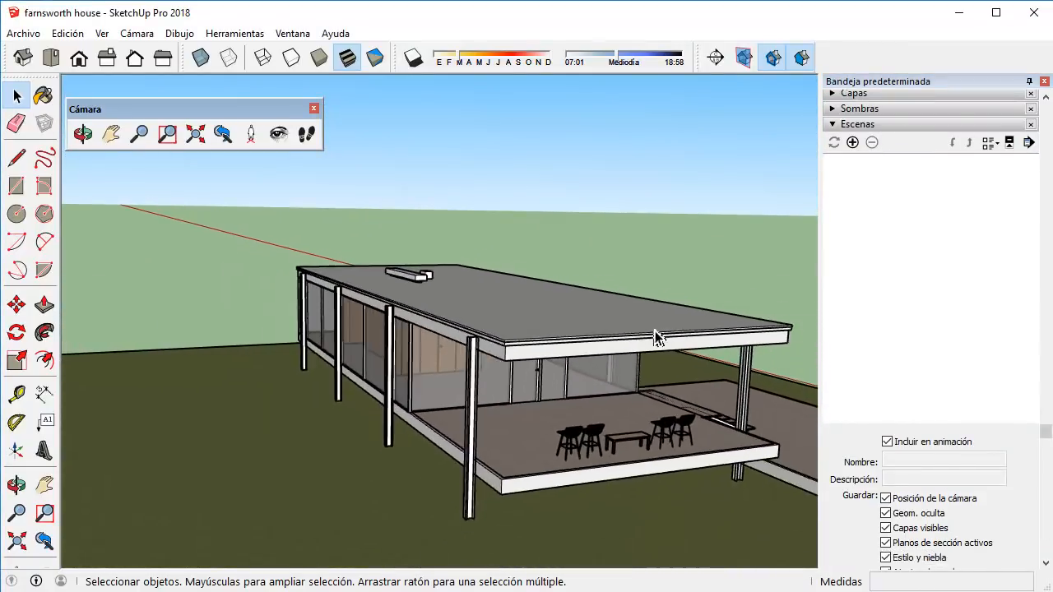
# Examine the house and its terrain from several sides, including the top view.
pyautogui.moveTo(516, 343); pyautogui.dragTo(611, 503, button='middle')
pyautogui.moveTo(528, 455); pyautogui.dragTo(921, 452, button='middle')
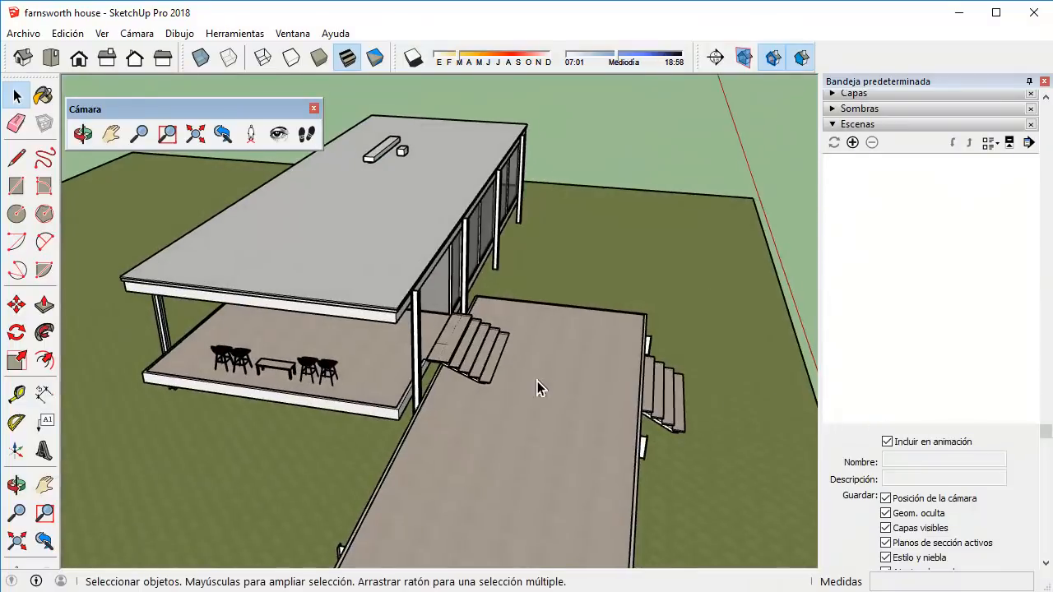
pyautogui.scroll(-3, 494, 378)
pyautogui.moveTo(349, 363); pyautogui.dragTo(426, 378, button='middle')
pyautogui.click(58, 57)
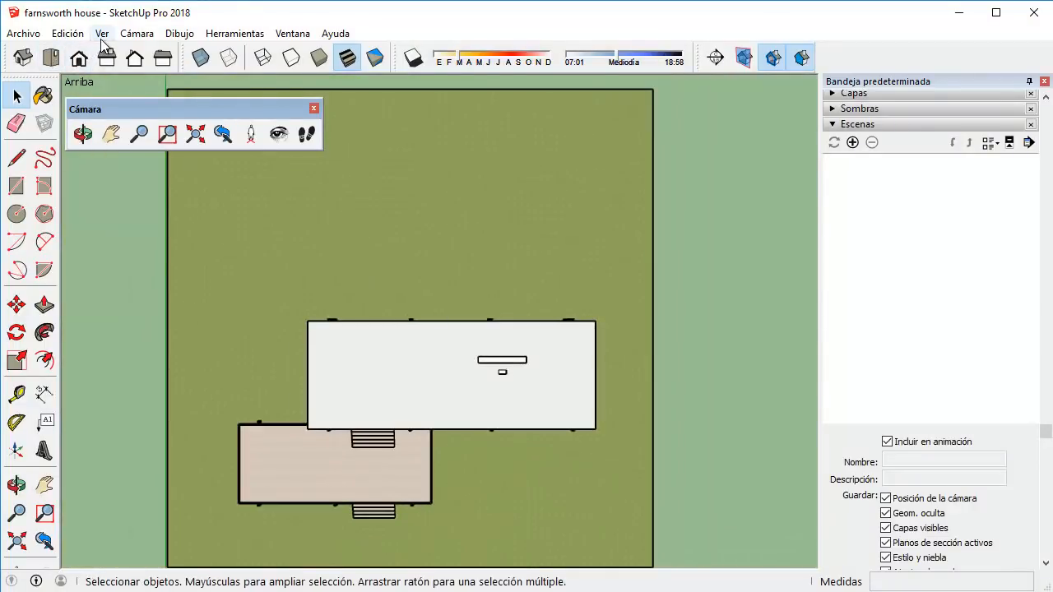
pyautogui.moveTo(290, 370); pyautogui.dragTo(508, 204, button='middle')
pyautogui.press('o')
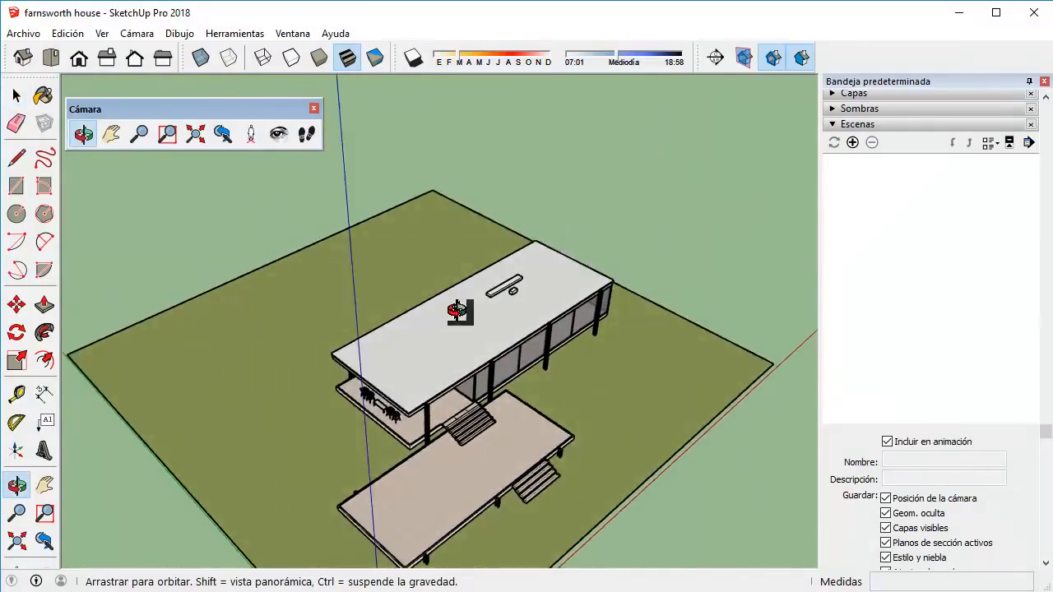
pyautogui.moveTo(463, 301); pyautogui.dragTo(823, 275)
pyautogui.moveTo(820, 276); pyautogui.dragTo(876, 239, button='middle')
pyautogui.scroll(1, 386, 439)
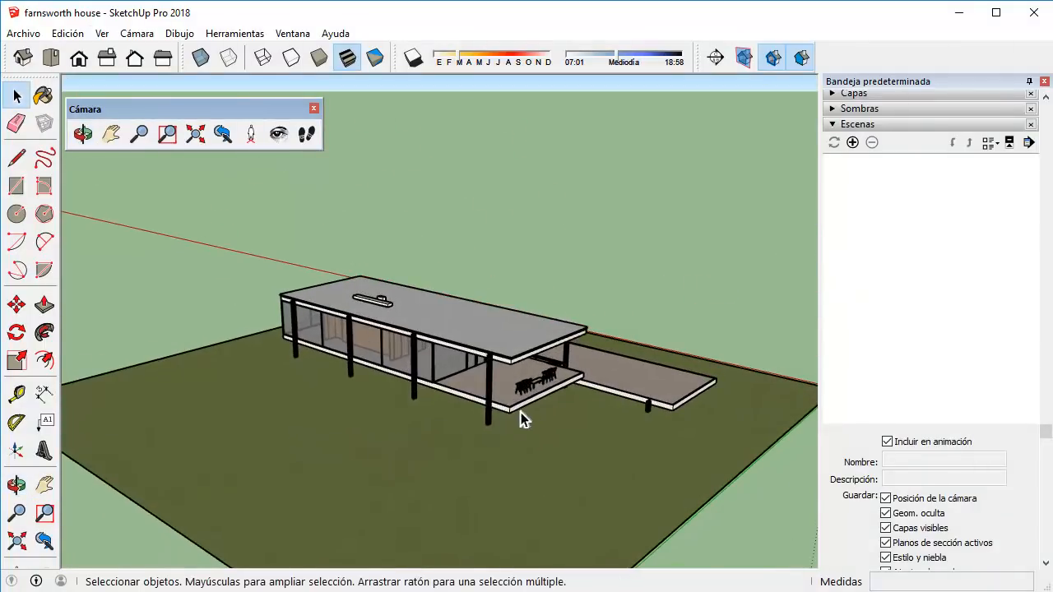
# Draw a short vertical line standing on the grass beside the house.
pyautogui.moveTo(520, 412); pyautogui.dragTo(503, 392, button='middle')
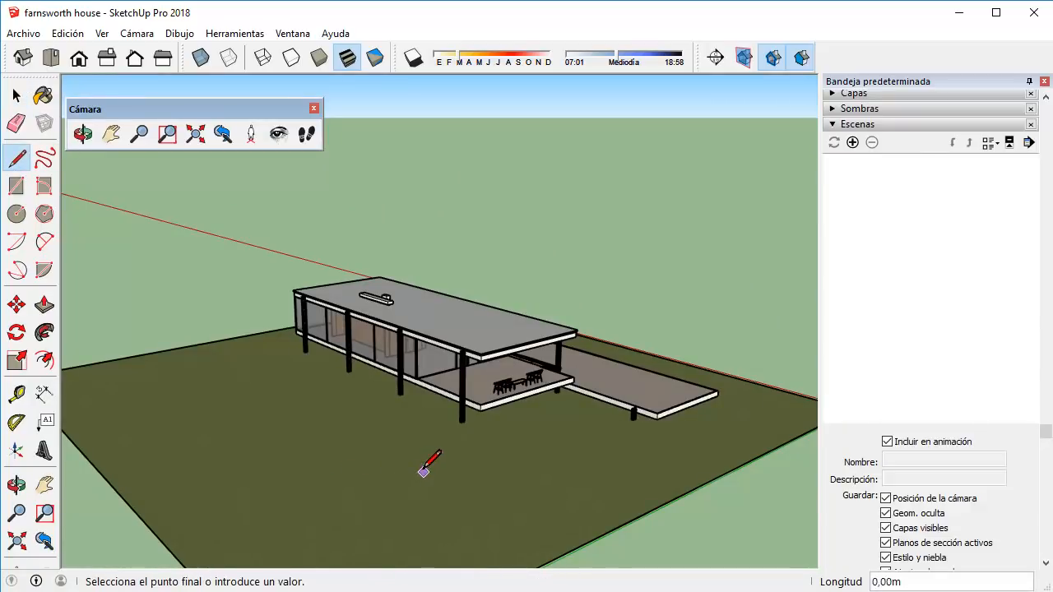
pyautogui.click(17, 97)
pyautogui.moveTo(421, 194); pyautogui.dragTo(198, 409, button='middle')
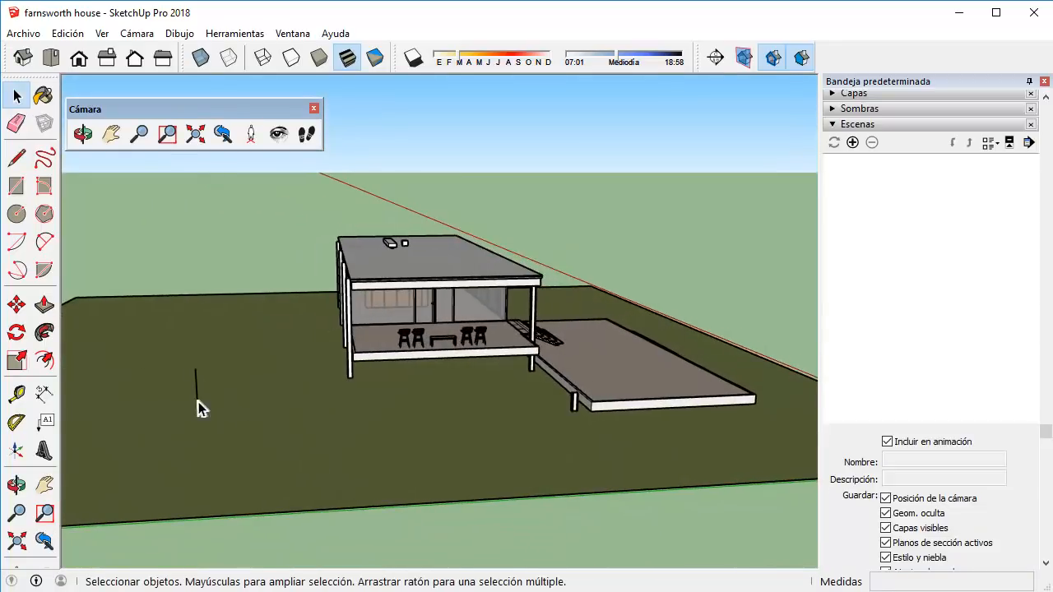
pyautogui.moveTo(336, 338); pyautogui.dragTo(219, 289, button='middle')
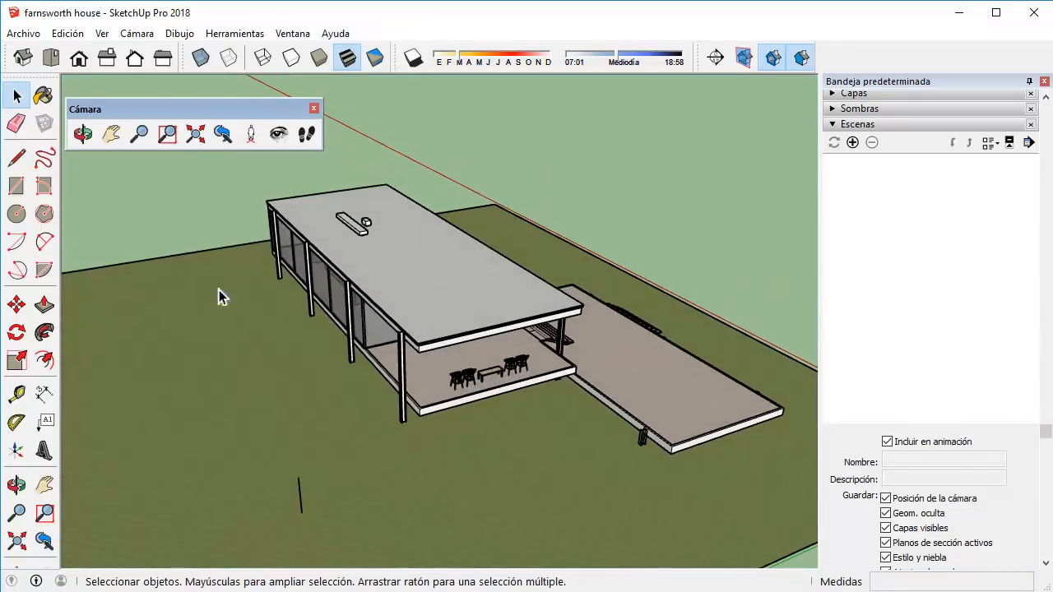
# In top view, copy the vertical line about 10 m across the grass to a spot off the house's open terrace end.
pyautogui.scroll(-2, 182, 264)
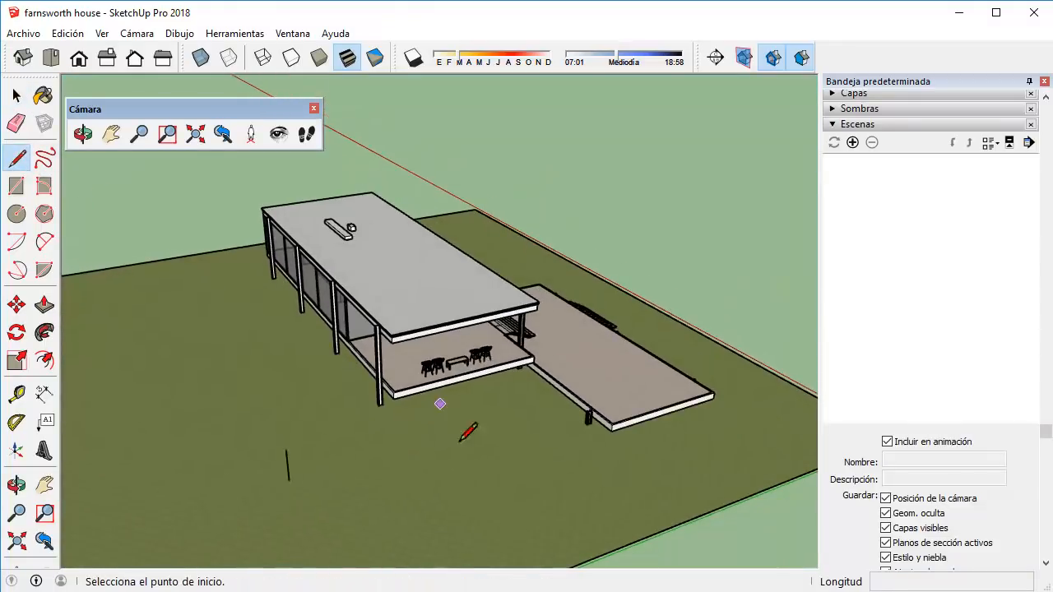
pyautogui.click(531, 491)
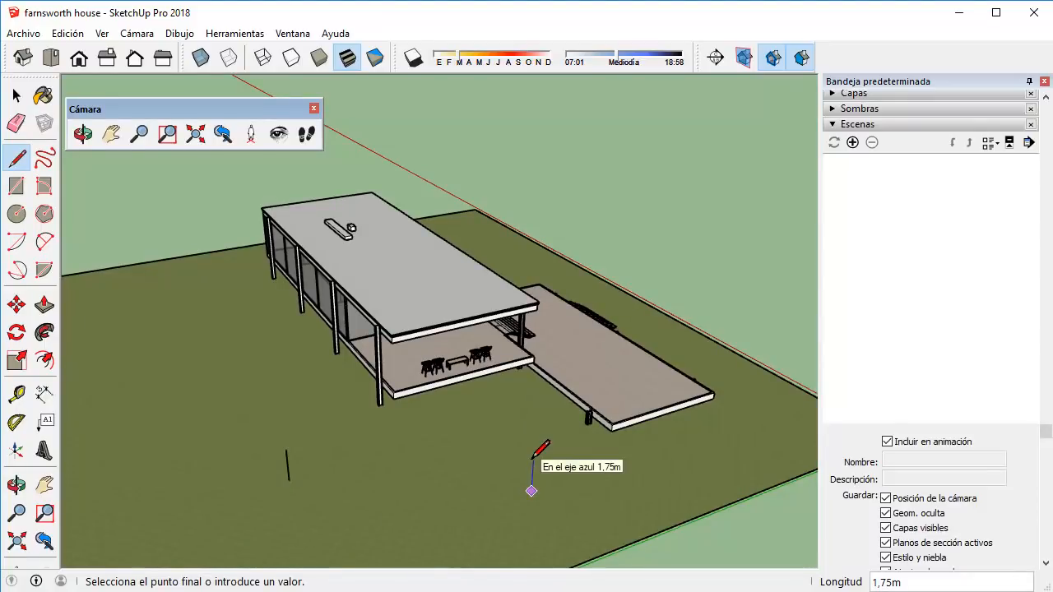
pyautogui.click(59, 65)
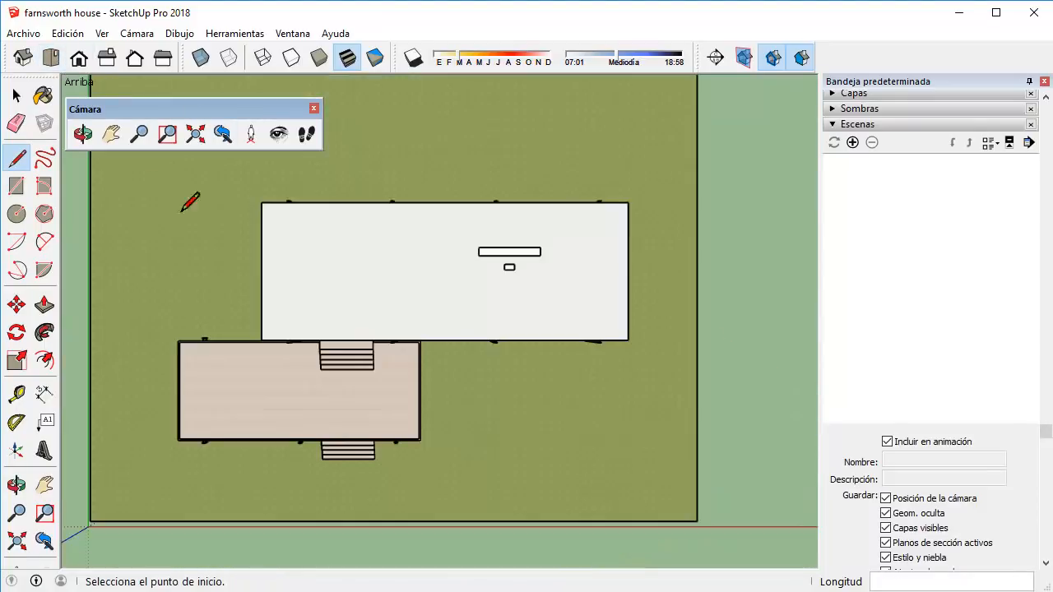
pyautogui.click(23, 96)
pyautogui.keyDown('shift'); pyautogui.moveTo(206, 181); pyautogui.dragTo(324, 251, button='middle'); pyautogui.keyUp('shift')
pyautogui.press('m')
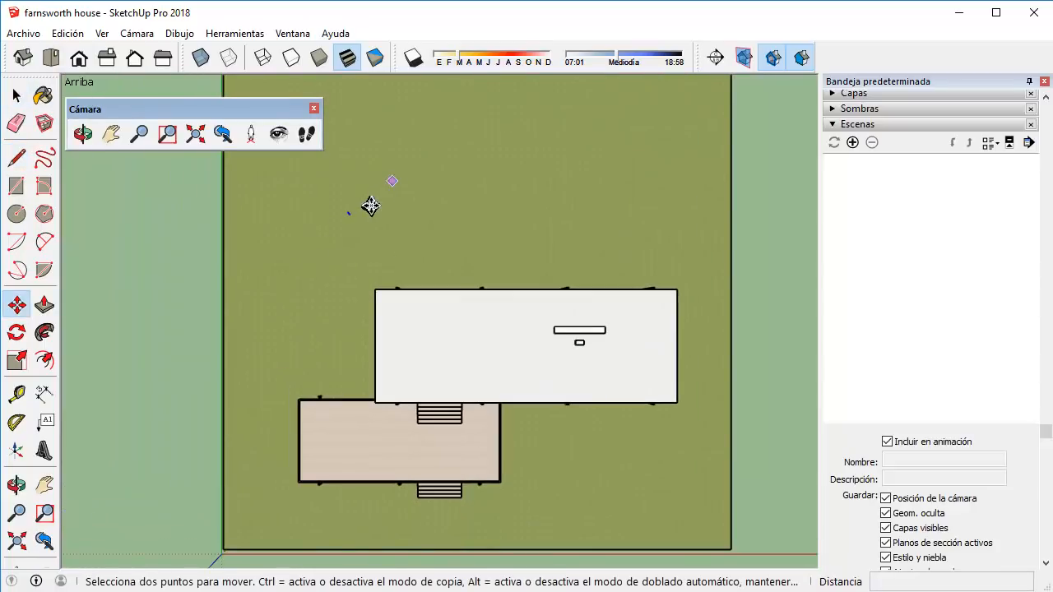
pyautogui.click(383, 211)
pyautogui.press('ctrl')
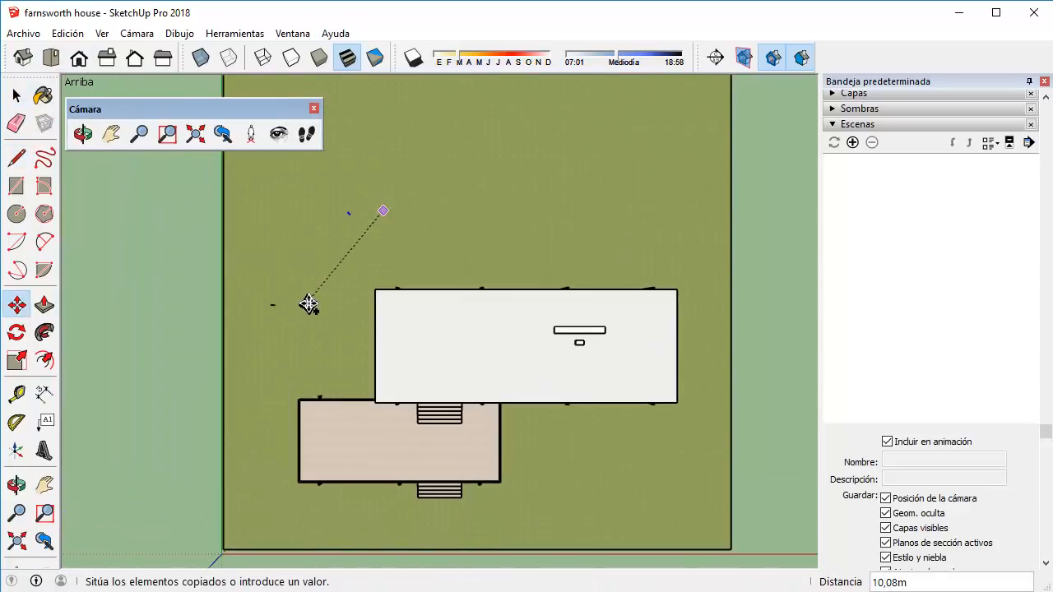
pyautogui.click(308, 306)
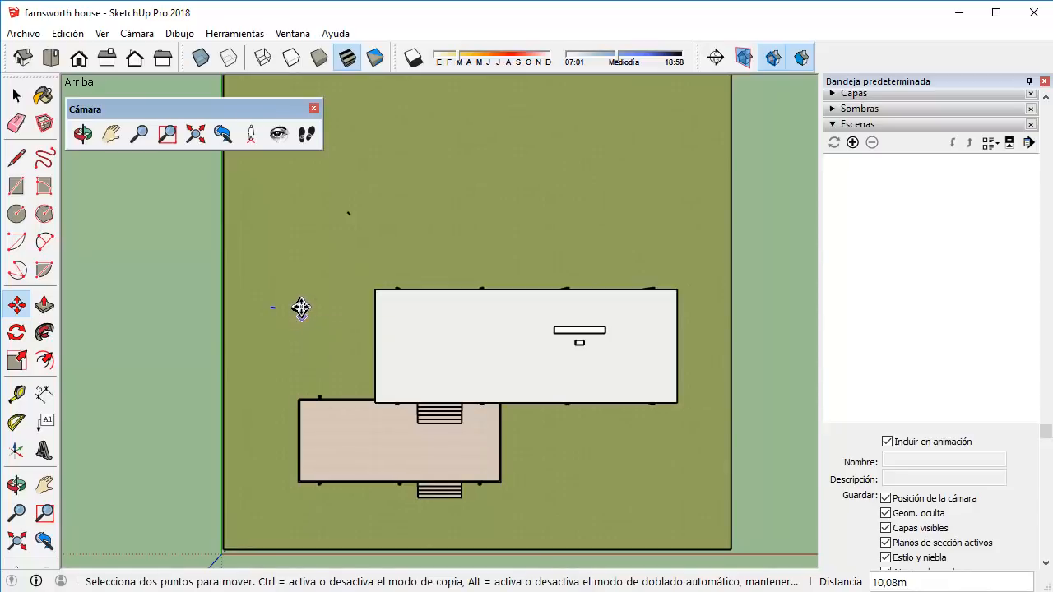
# Copy the vertical line onward to the grass beside the lower platform's outer corner, the grass before its steps, and the platform itself.
pyautogui.hotkey('ctrl', 'z')
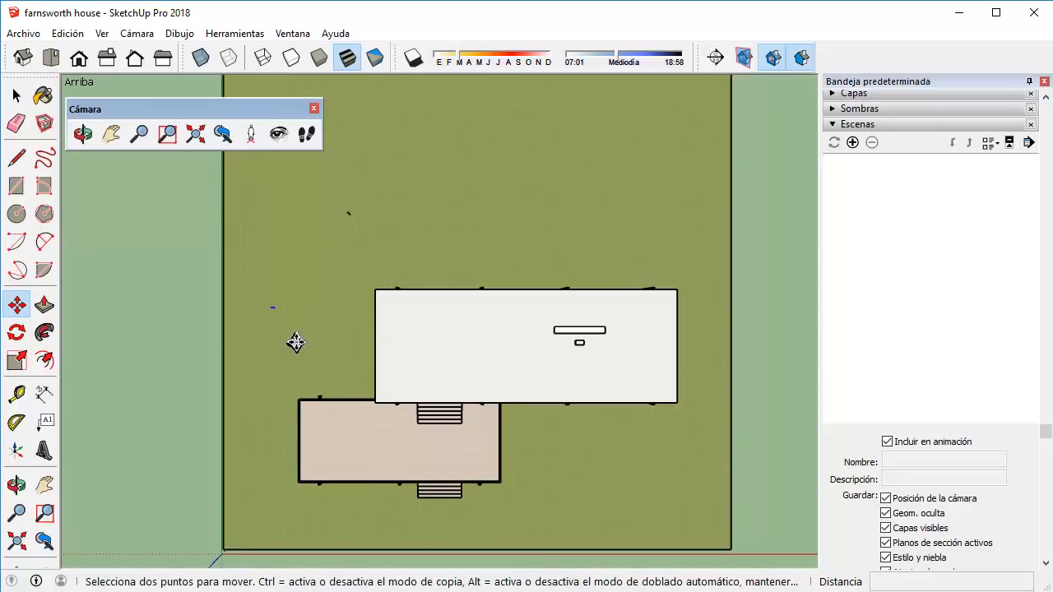
pyautogui.click(298, 324)
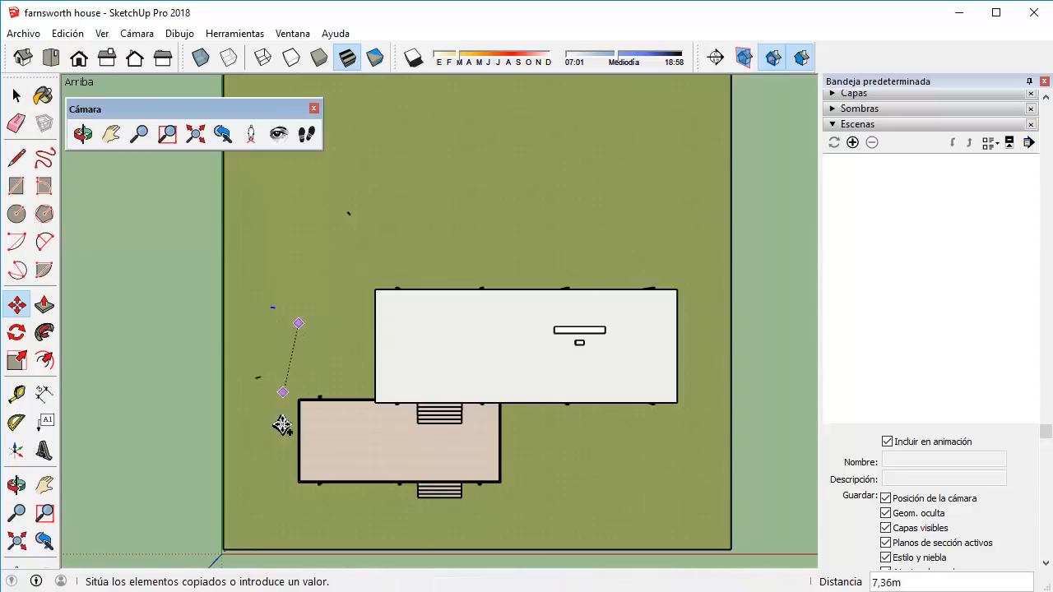
pyautogui.click(281, 494)
pyautogui.click(275, 485)
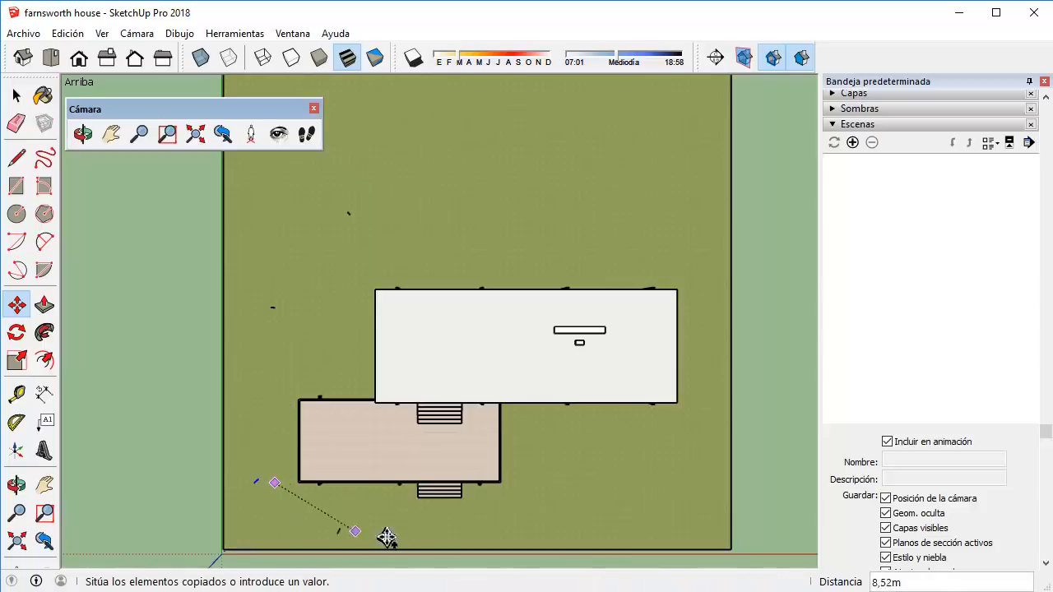
pyautogui.click(454, 535)
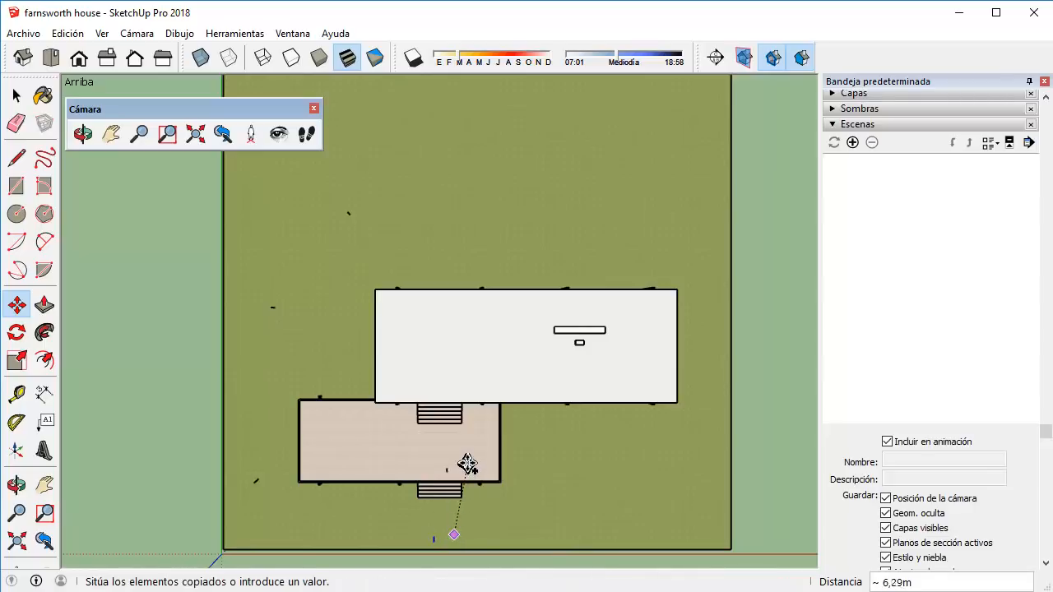
pyautogui.click(460, 455)
pyautogui.moveTo(460, 485); pyautogui.dragTo(503, 448, button='middle')
pyautogui.scroll(4, 469, 451)
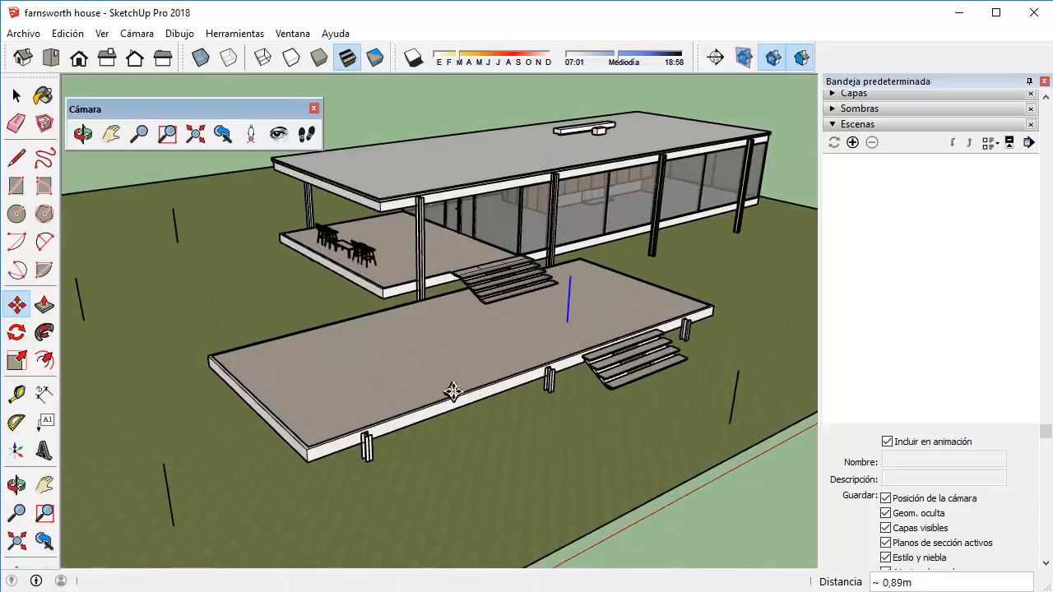
pyautogui.moveTo(588, 329); pyautogui.dragTo(600, 254, button='middle')
pyautogui.scroll(4, 599, 254)
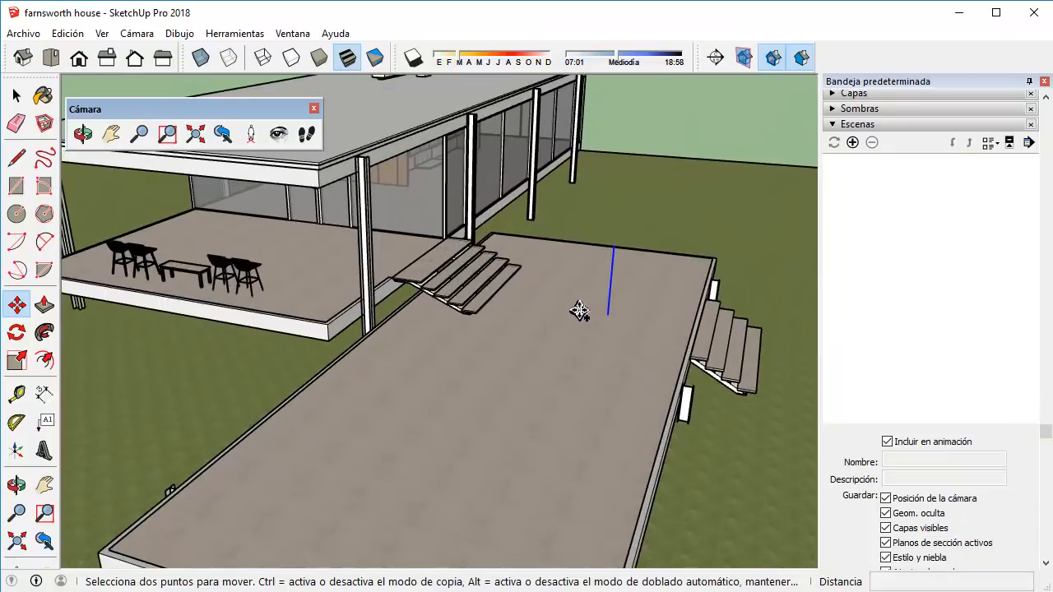
pyautogui.press('ctrl')
pyautogui.click(582, 311)
pyautogui.press('Escape')
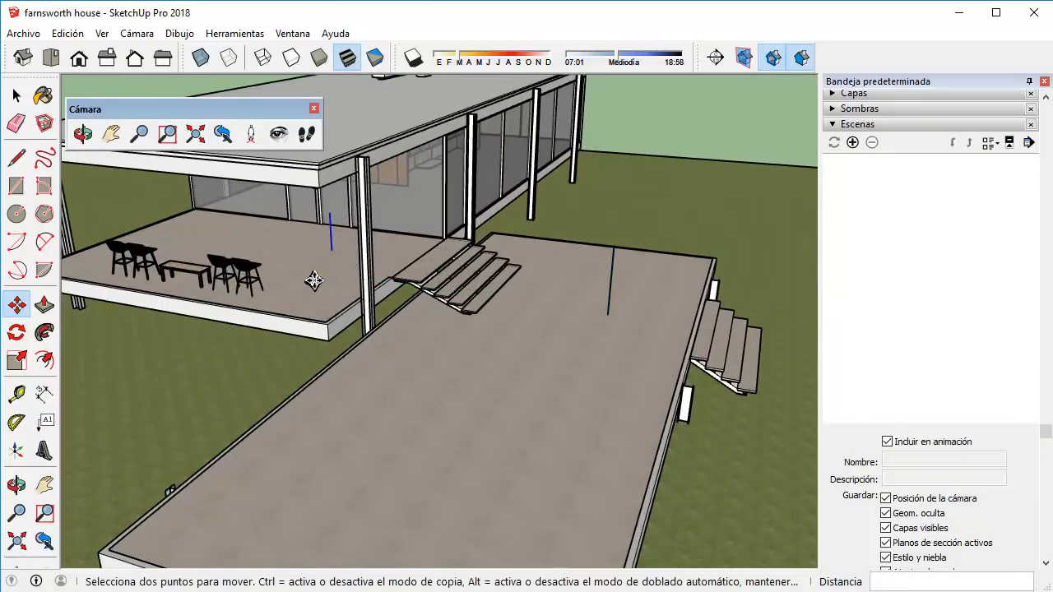
pyautogui.scroll(2, 314, 280)
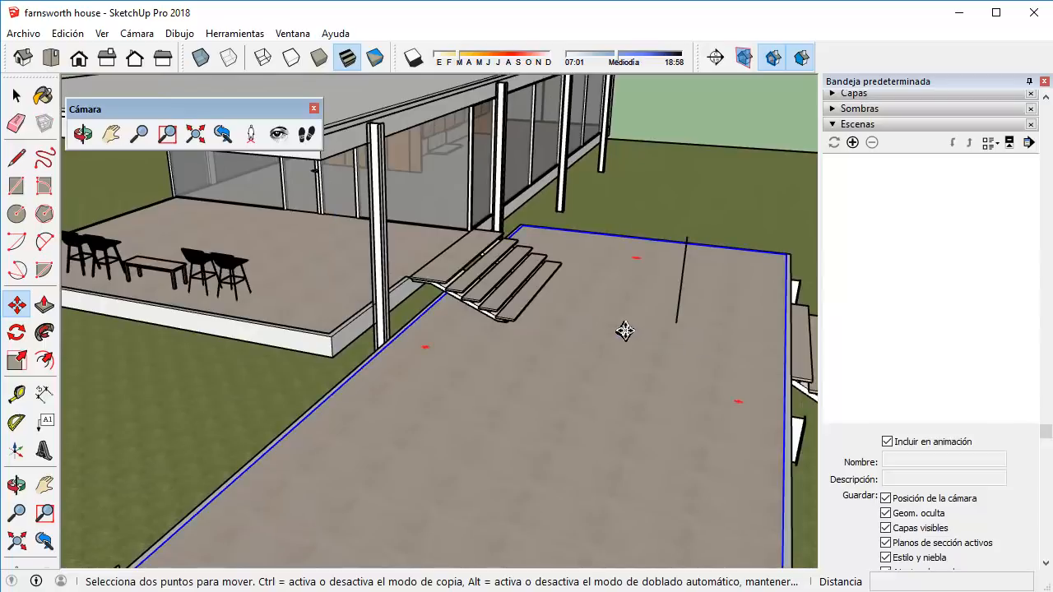
pyautogui.click(641, 333)
pyautogui.press('Escape')
# Copy the vertical line from the lower platform onto the raised terrace near the glass entrance.
pyautogui.press('space')
pyautogui.click(685, 260)
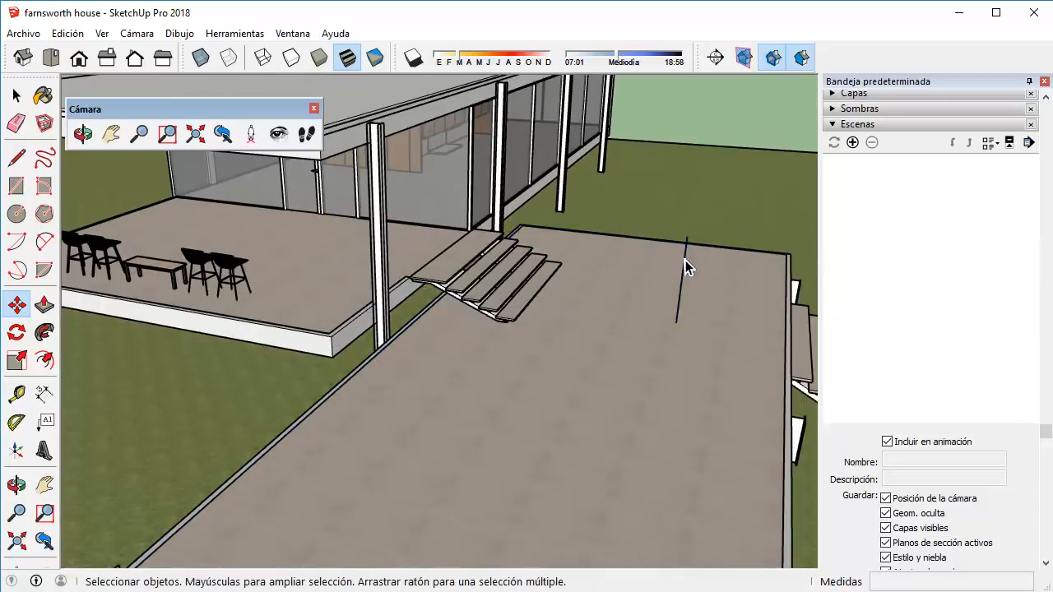
pyautogui.press('space')
pyautogui.click(686, 260)
pyautogui.press('m')
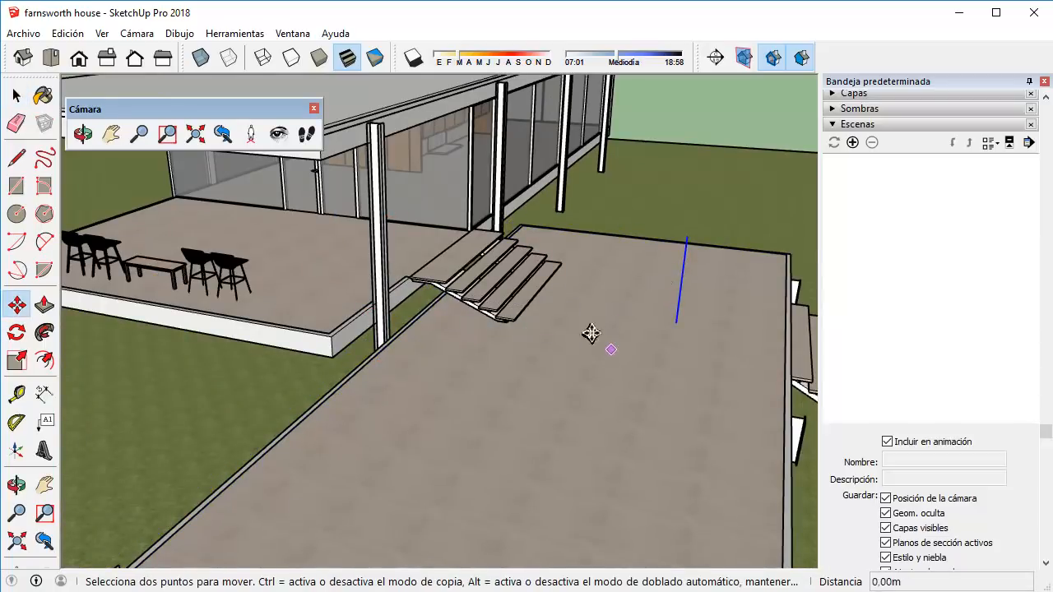
pyautogui.click(610, 349)
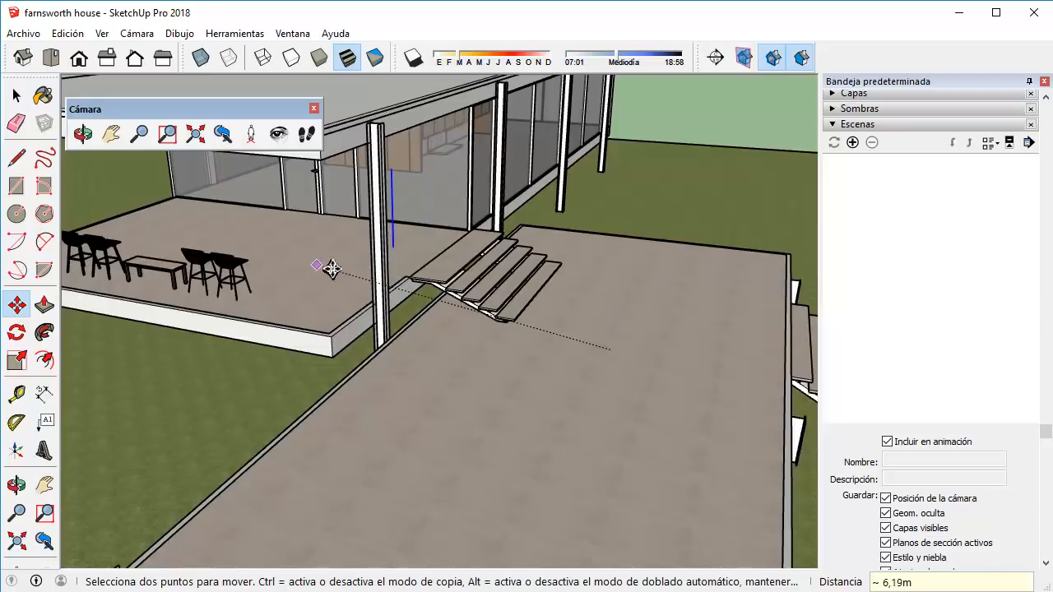
pyautogui.press('Escape')
pyautogui.click(536, 336)
pyautogui.press('ctrl')
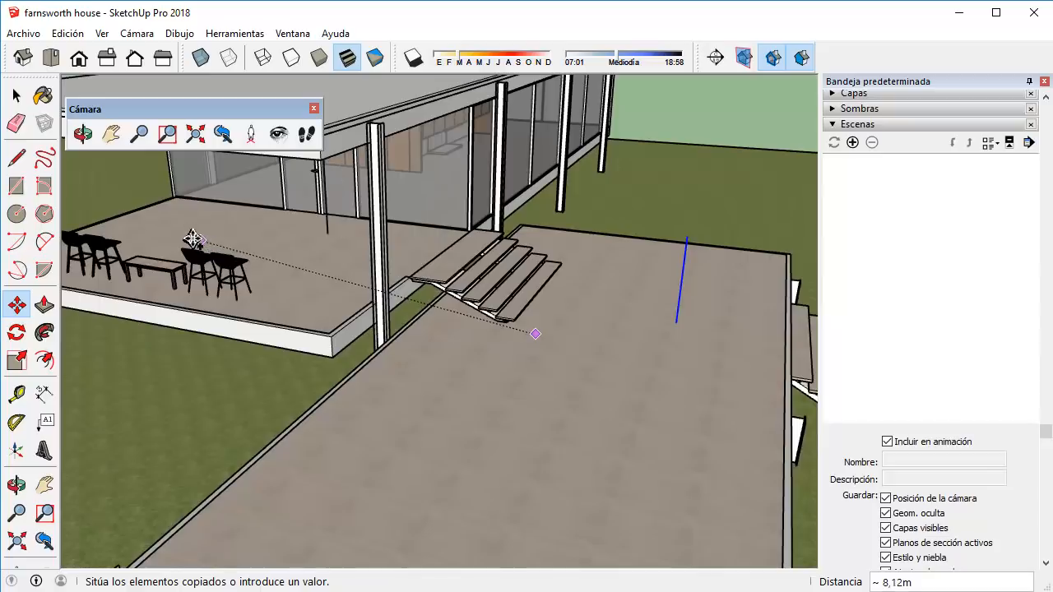
pyautogui.moveTo(163, 246); pyautogui.dragTo(305, 228, button='middle')
pyautogui.press('space')
# Position the camera at the top of the original grass line, aim it at the terrace line's top, and save the view as a scene.
pyautogui.scroll(-4, 358, 288)
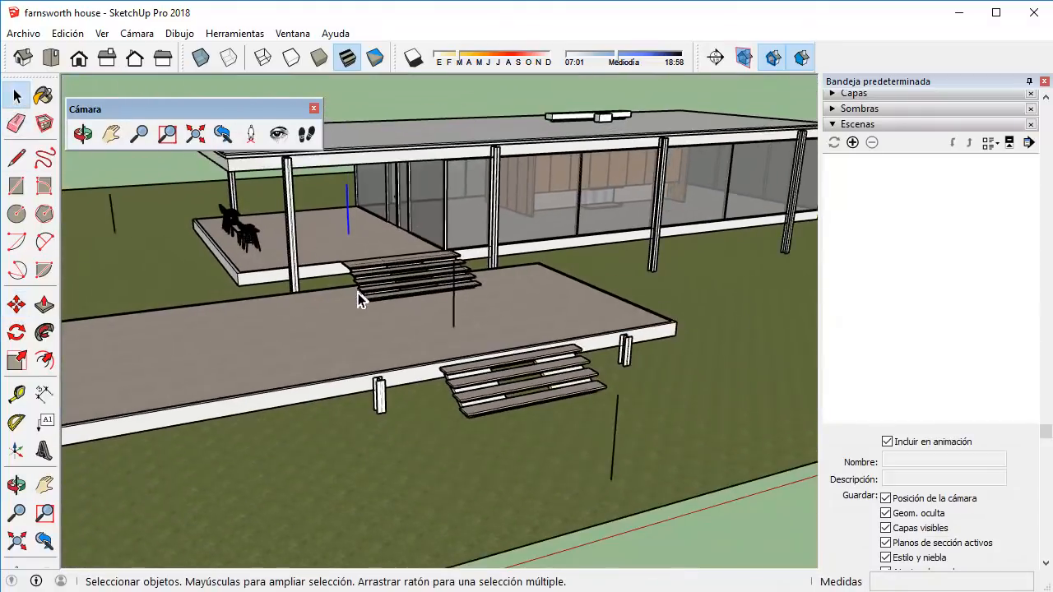
pyautogui.moveTo(457, 256); pyautogui.dragTo(664, 281, button='middle')
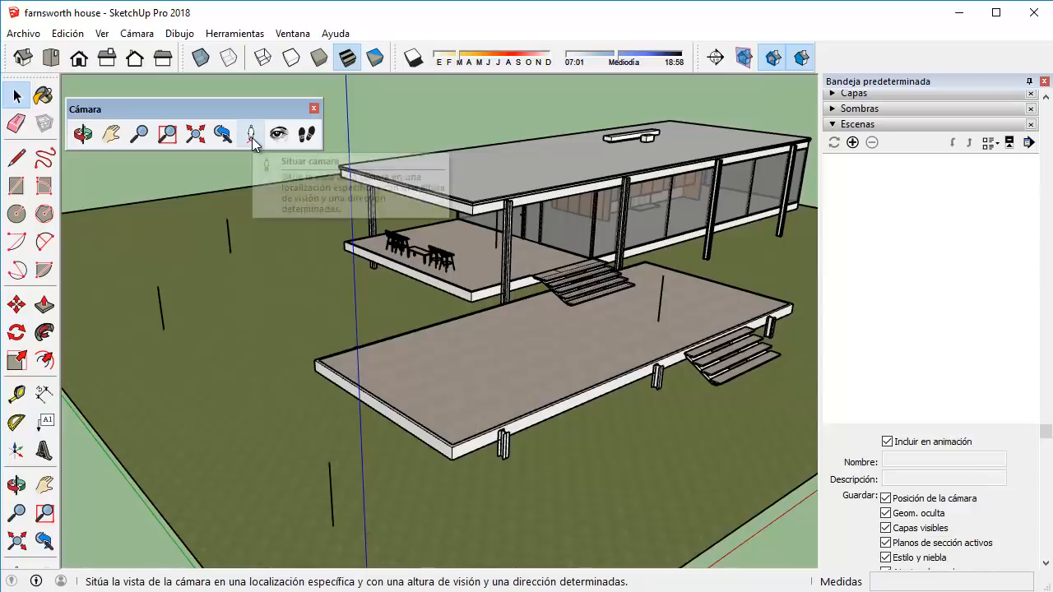
pyautogui.click(251, 135)
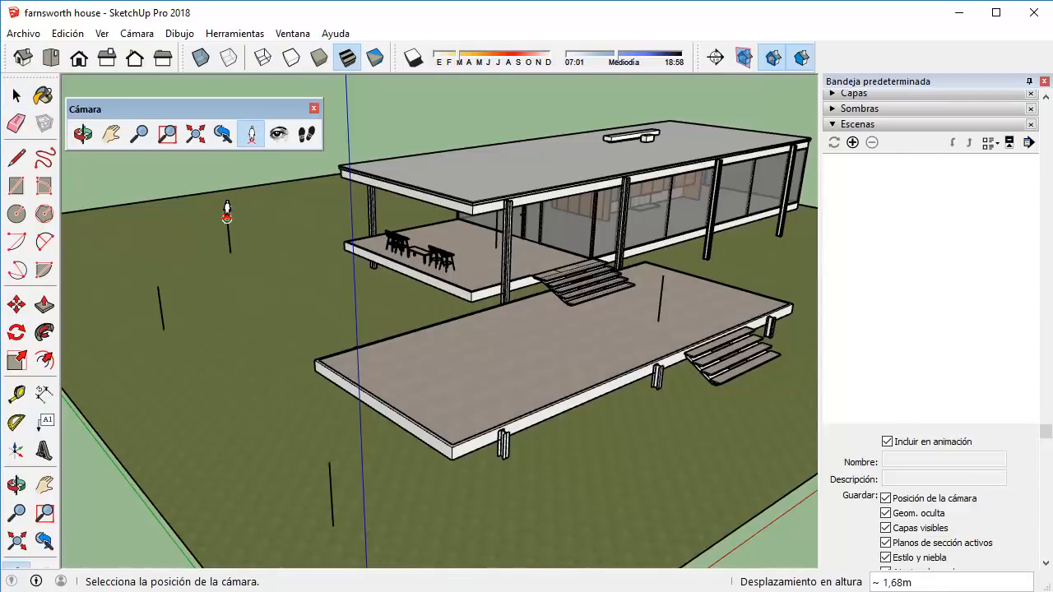
pyautogui.moveTo(227, 218); pyautogui.dragTo(251, 214)
pyautogui.scroll(2, 377, 216)
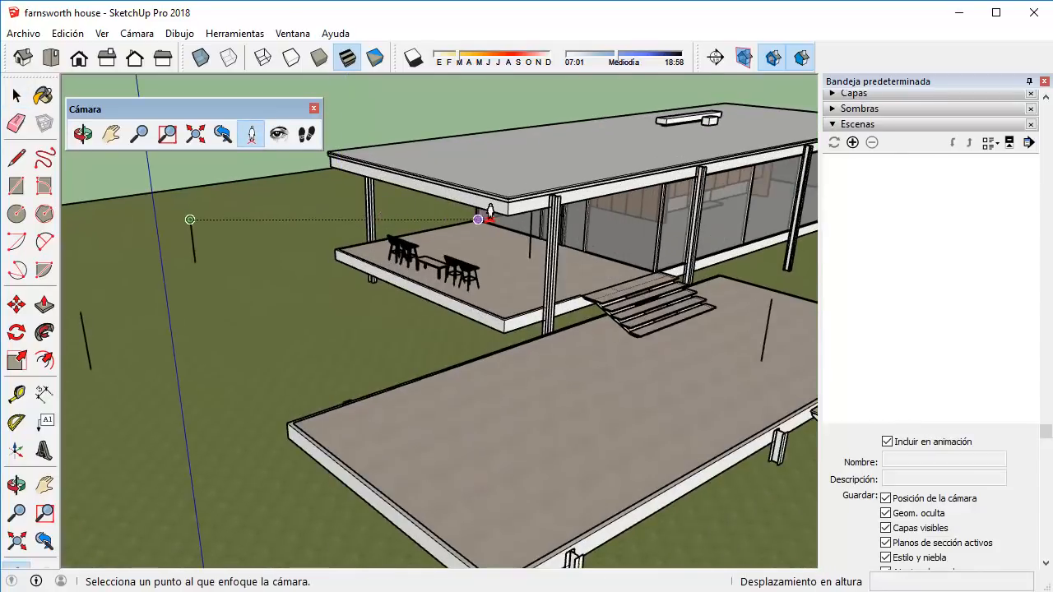
pyautogui.scroll(1, 489, 214)
pyautogui.moveTo(491, 215); pyautogui.dragTo(528, 195, button='middle')
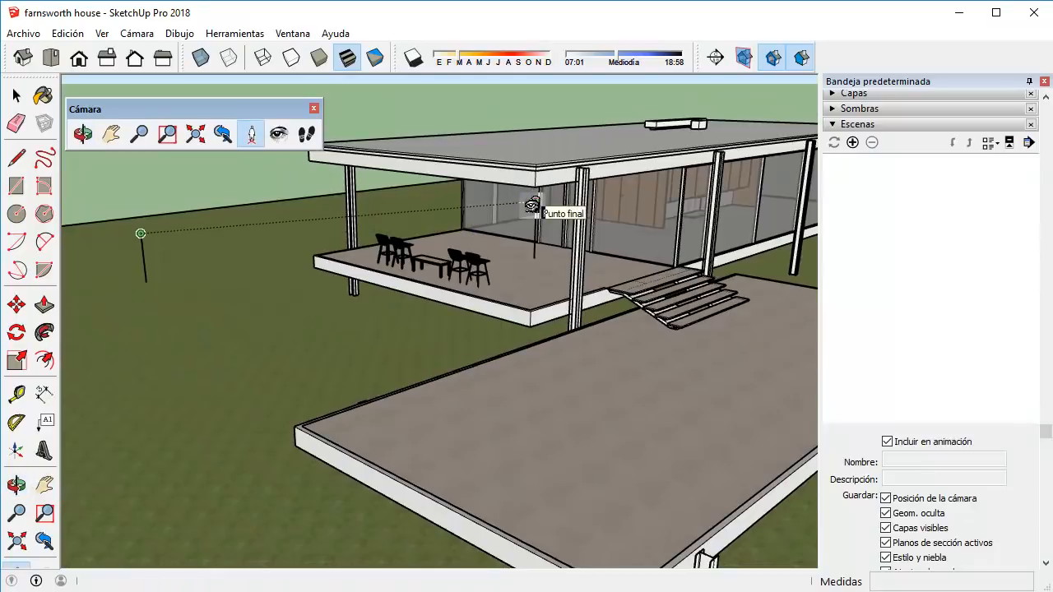
pyautogui.click(532, 204)
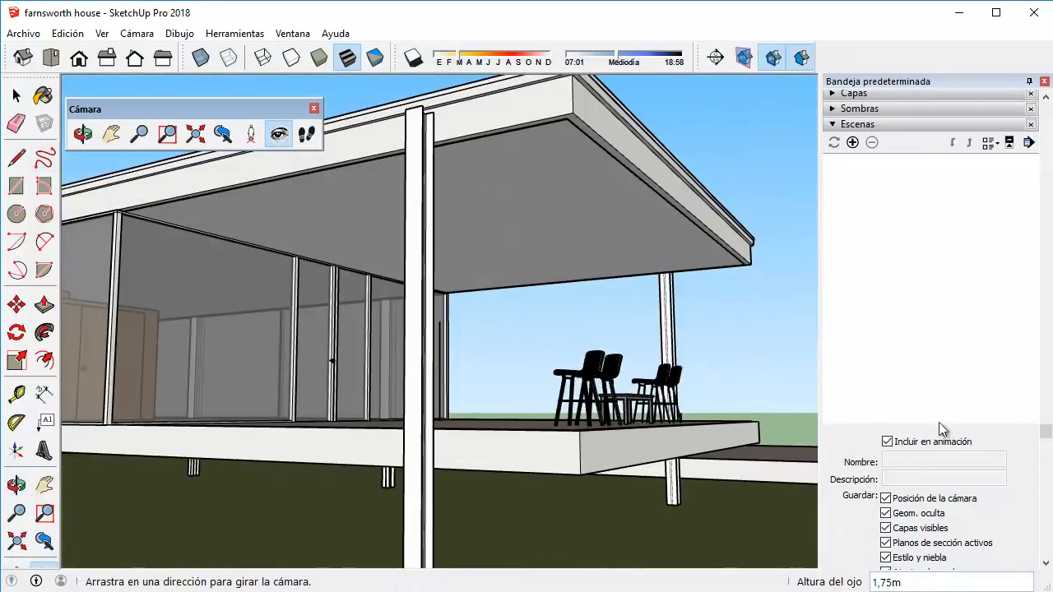
pyautogui.click(853, 143)
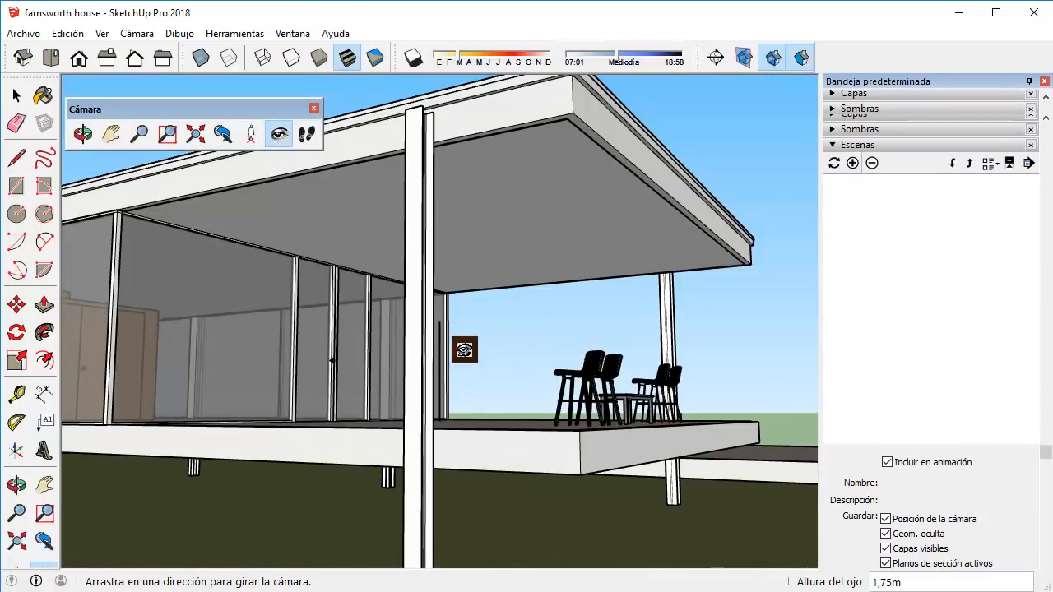
# Position the camera at the top of the second grass line, facing the terrace line, and save the view as a second scene.
pyautogui.scroll(-2, 464, 350)
pyautogui.scroll(-3, 465, 352)
pyautogui.press('space')
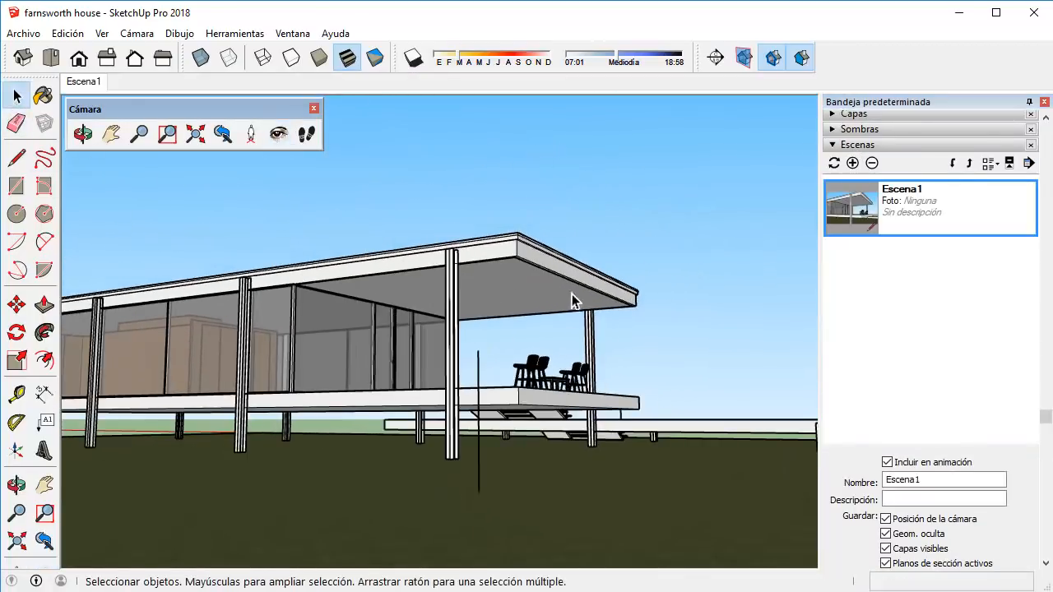
pyautogui.moveTo(571, 293); pyautogui.dragTo(267, 412, button='middle')
pyautogui.scroll(-3, 384, 401)
pyautogui.click(251, 133)
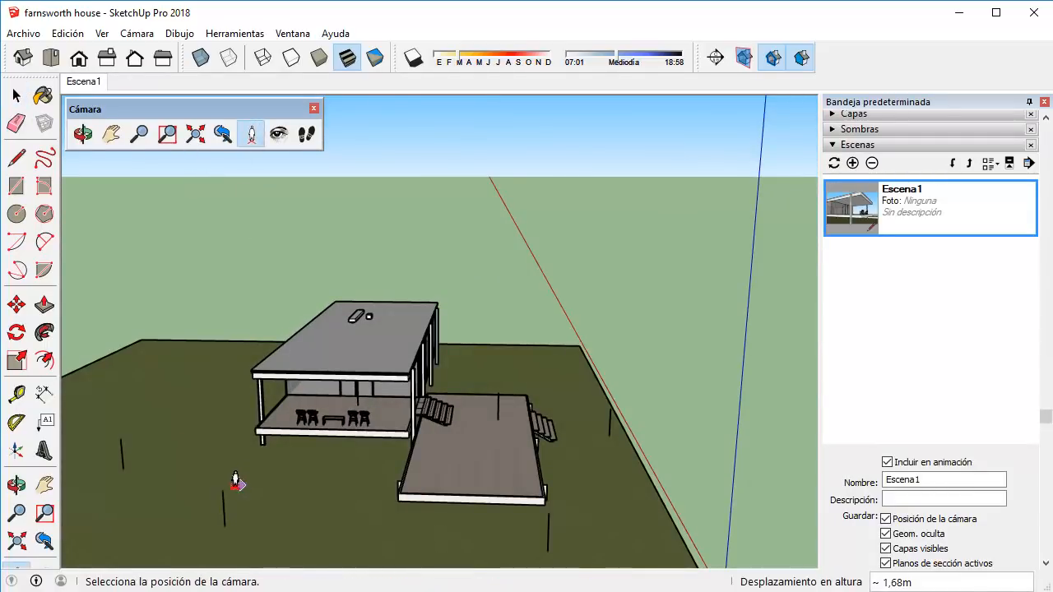
pyautogui.moveTo(222, 490); pyautogui.dragTo(375, 353)
pyautogui.press('o')
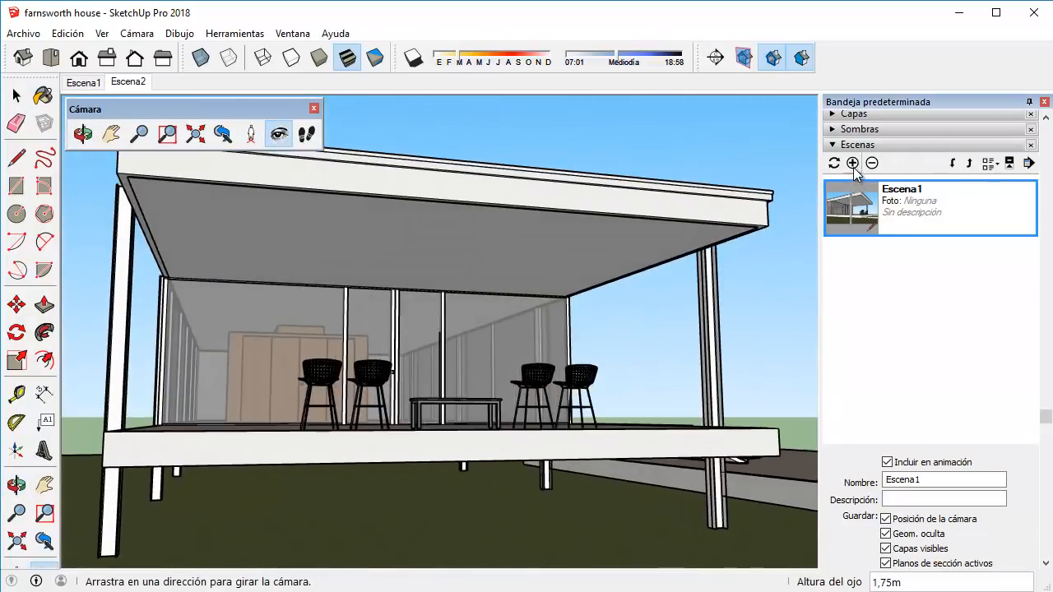
pyautogui.scroll(-6, 724, 379)
pyautogui.moveTo(704, 374); pyautogui.dragTo(703, 514, button='middle')
pyautogui.click(259, 136)
pyautogui.scroll(-2, 503, 287)
pyautogui.moveTo(646, 423); pyautogui.dragTo(647, 367, button='middle')
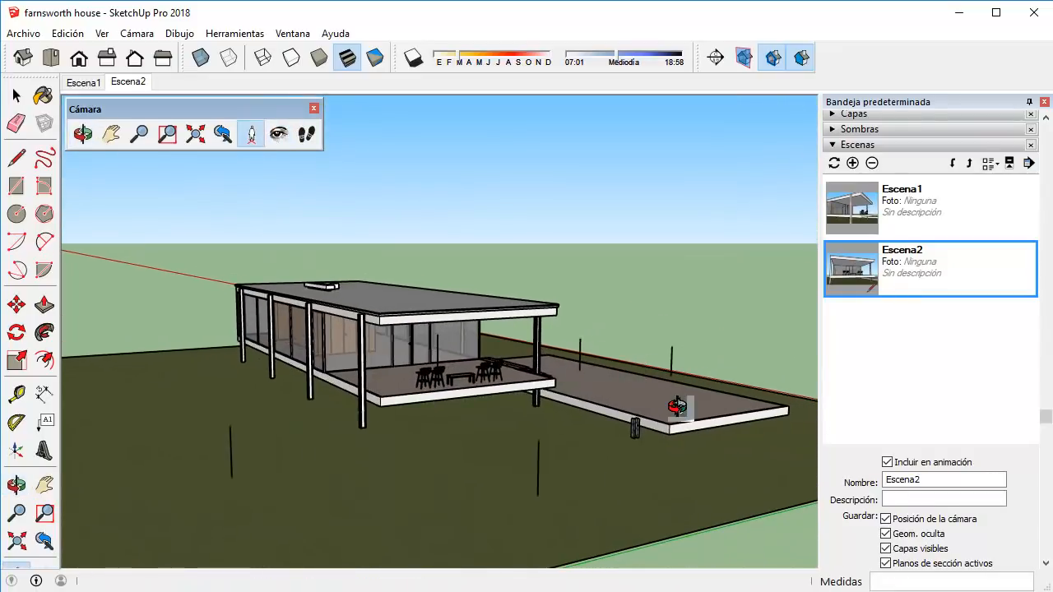
pyautogui.moveTo(677, 406); pyautogui.dragTo(701, 415, button='middle')
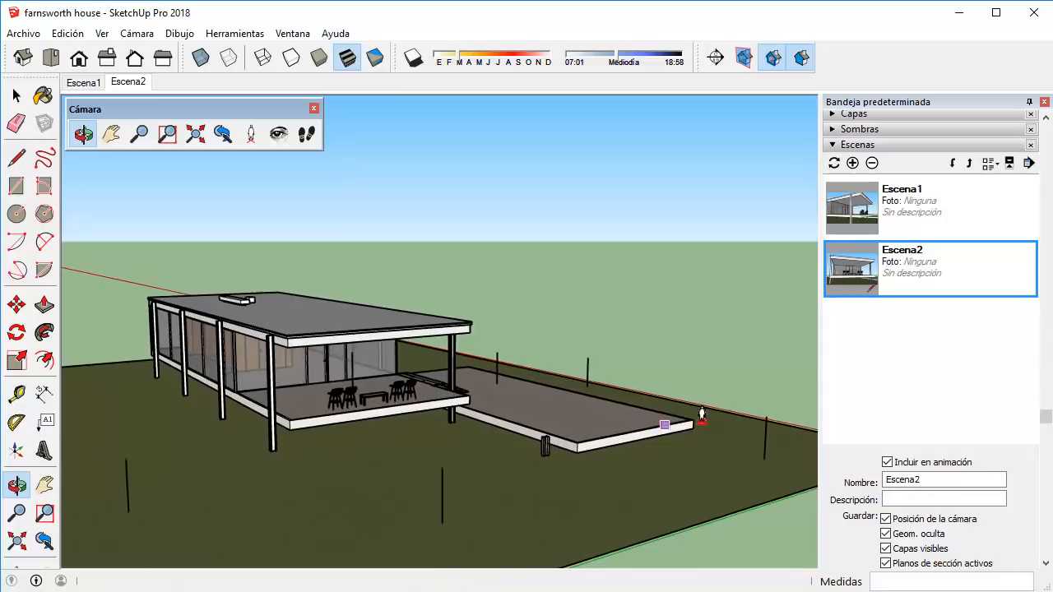
pyautogui.click(755, 418)
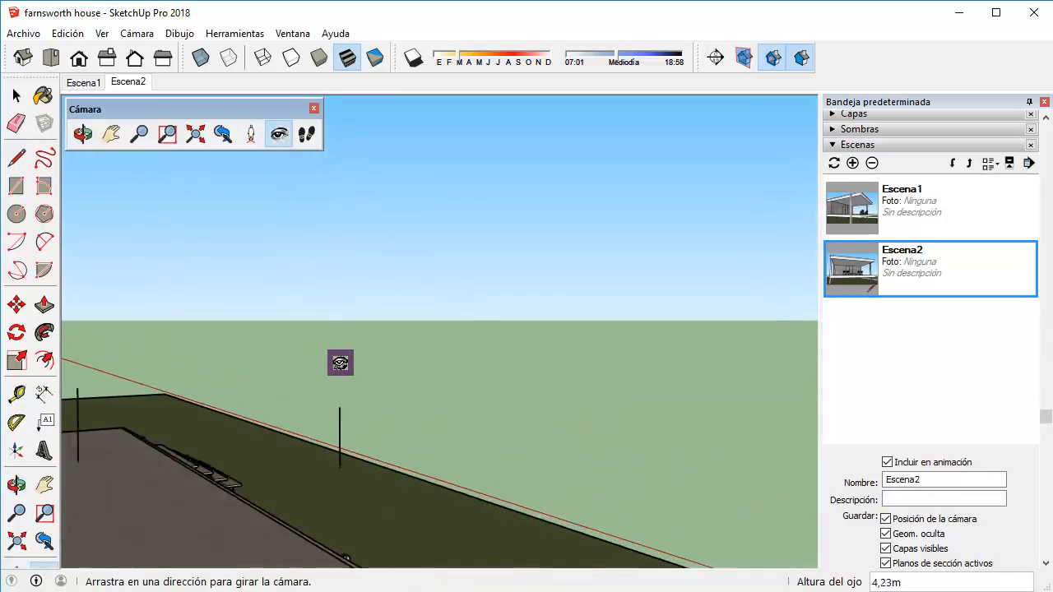
pyautogui.moveTo(362, 379); pyautogui.dragTo(404, 240, button='middle')
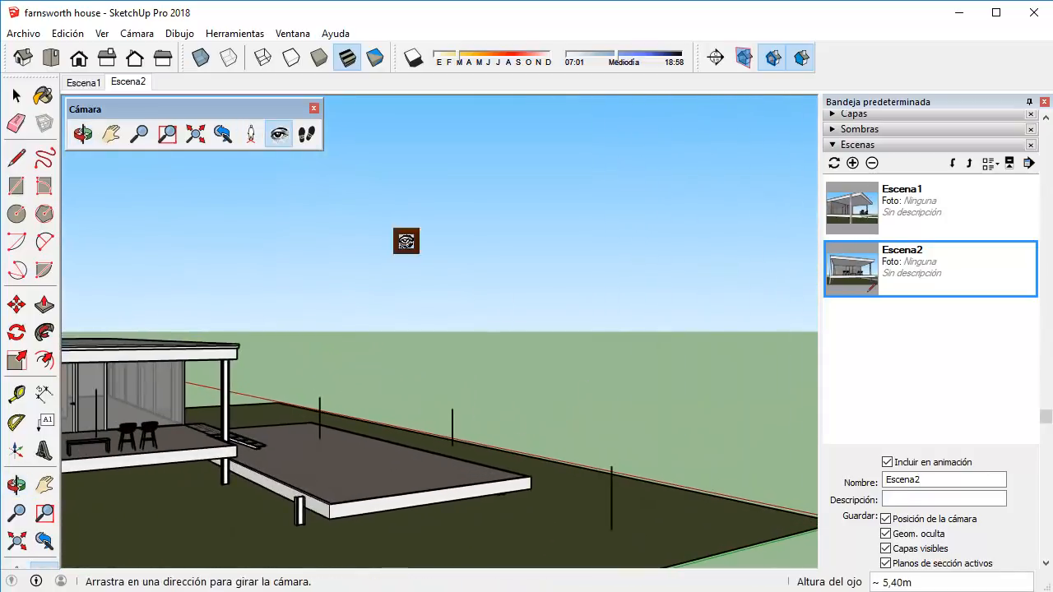
# Position the camera on the grass line by the lower platform's outer corner, aim it at the terrace line, and save a third scene.
pyautogui.click(251, 133)
pyautogui.moveTo(612, 466); pyautogui.dragTo(377, 440)
pyautogui.moveTo(378, 440); pyautogui.dragTo(567, 436, button='middle')
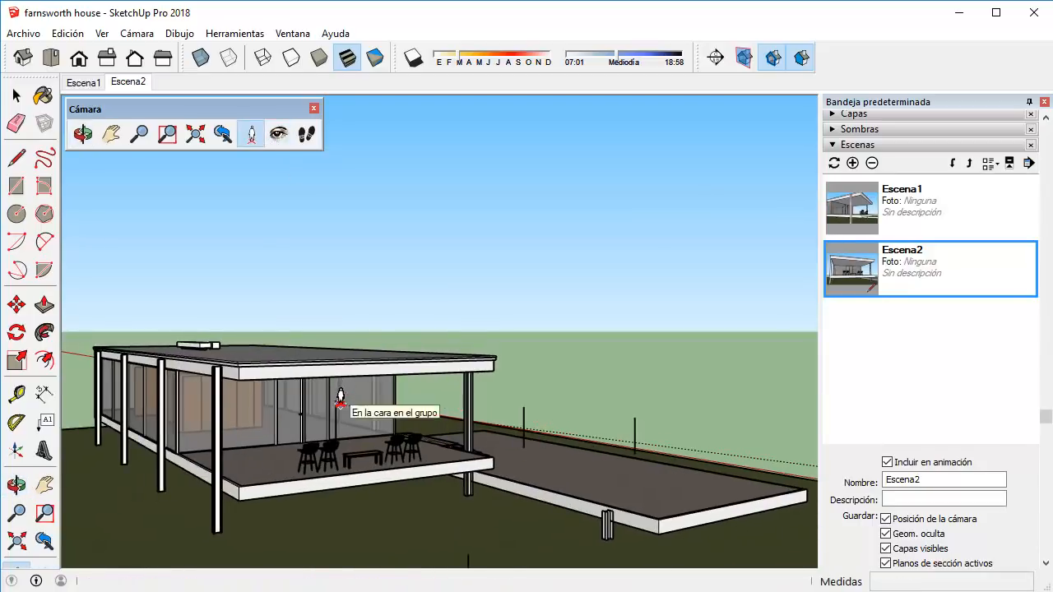
pyautogui.moveTo(336, 400); pyautogui.dragTo(335, 401)
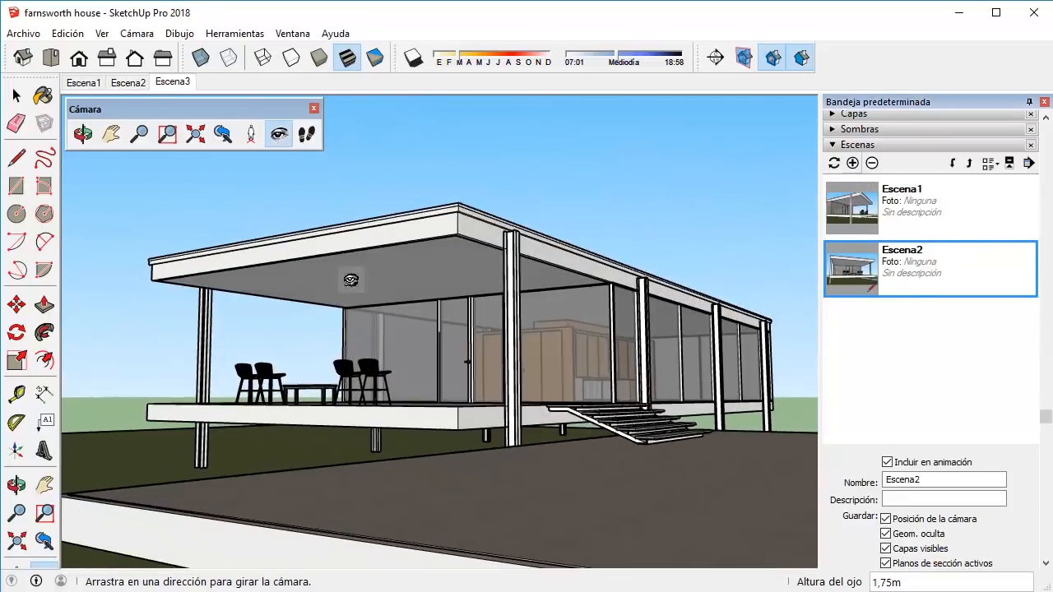
pyautogui.scroll(-5, 397, 280)
pyautogui.moveTo(494, 279); pyautogui.dragTo(724, 485, button='middle')
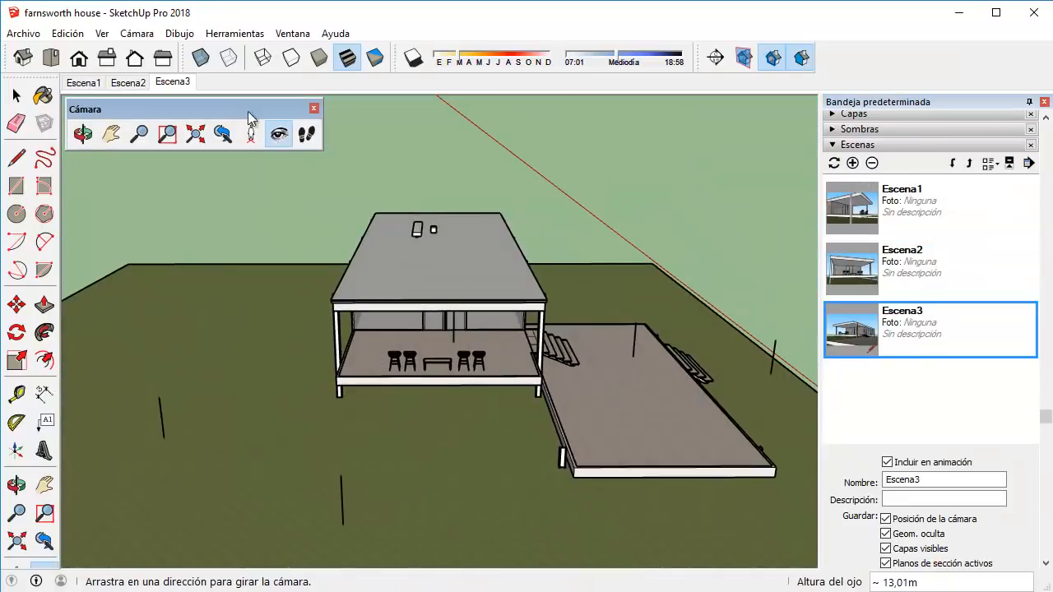
# Position the camera at the top of the grass line beyond the lower platform's steps, facing the platform line, and save a fourth scene.
pyautogui.click(251, 133)
pyautogui.moveTo(565, 346); pyautogui.dragTo(367, 305, button='middle')
pyautogui.click(577, 294)
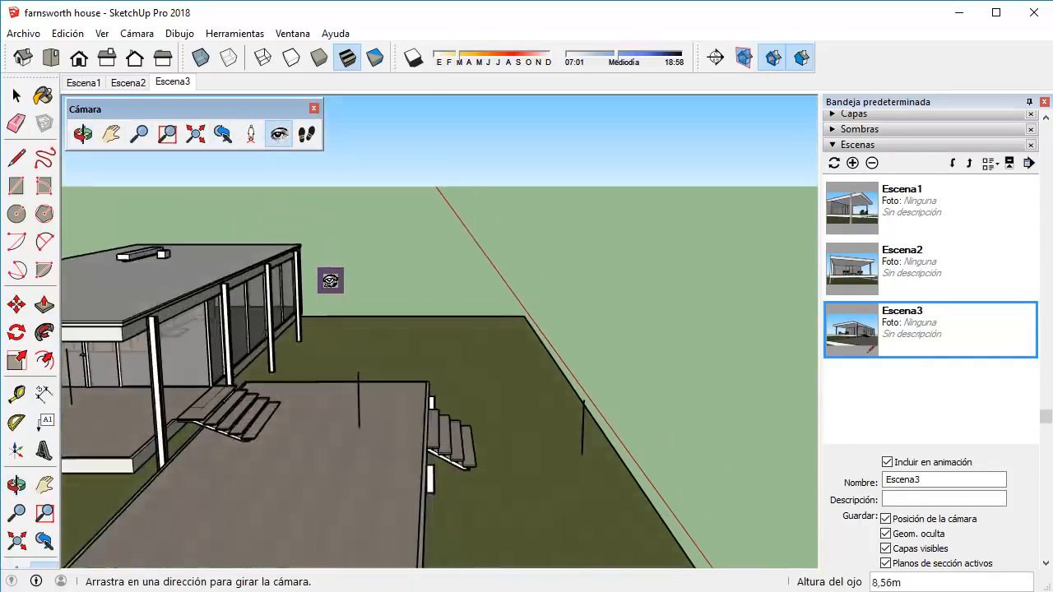
pyautogui.moveTo(347, 293); pyautogui.dragTo(298, 303)
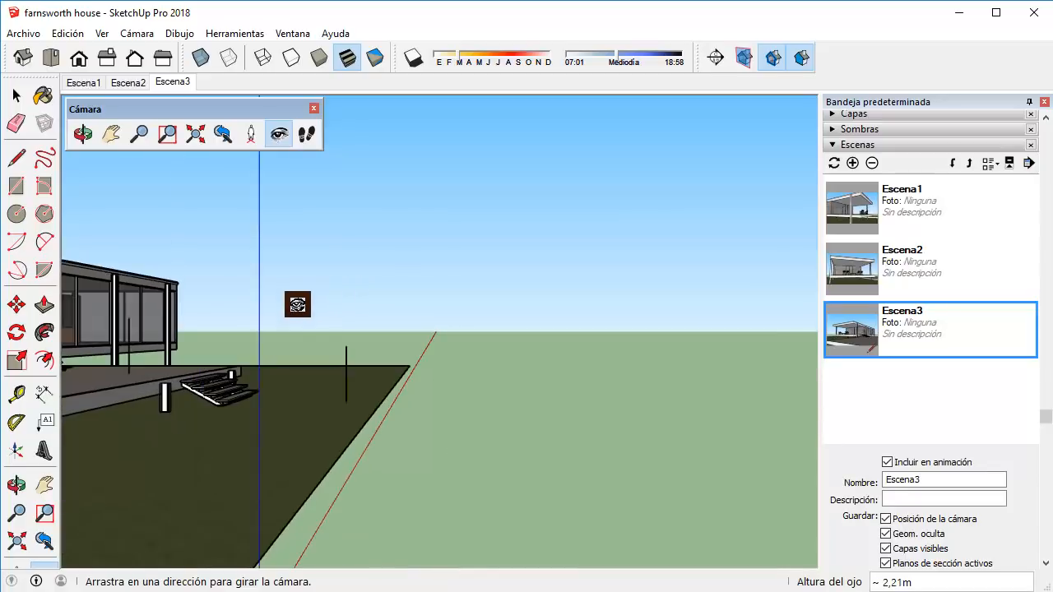
pyautogui.moveTo(298, 303); pyautogui.dragTo(500, 320, button='middle')
pyautogui.click(253, 134)
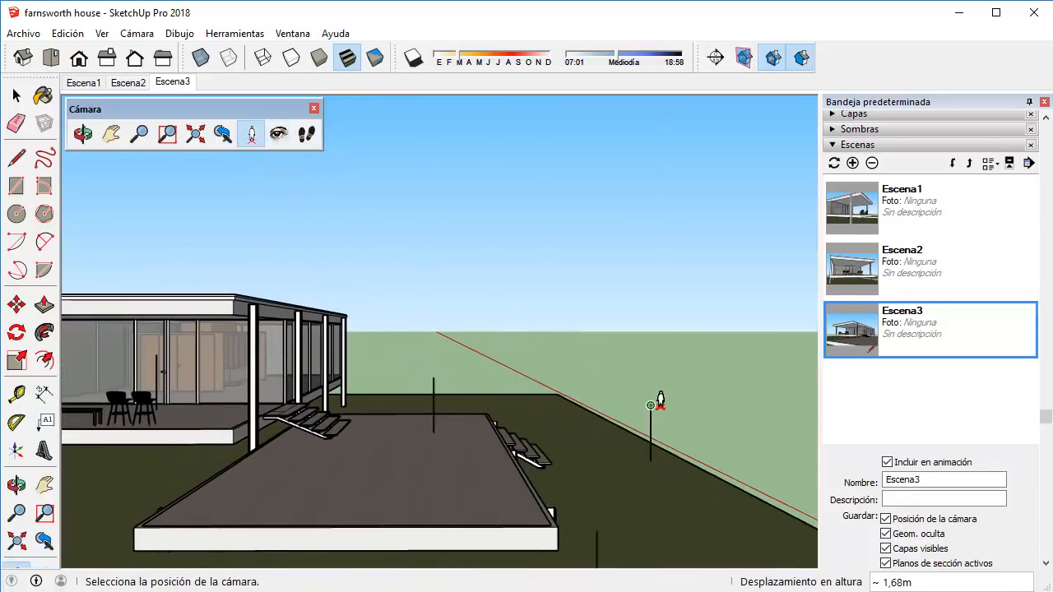
pyautogui.moveTo(650, 405); pyautogui.dragTo(450, 383)
pyautogui.moveTo(157, 354); pyautogui.dragTo(158, 353)
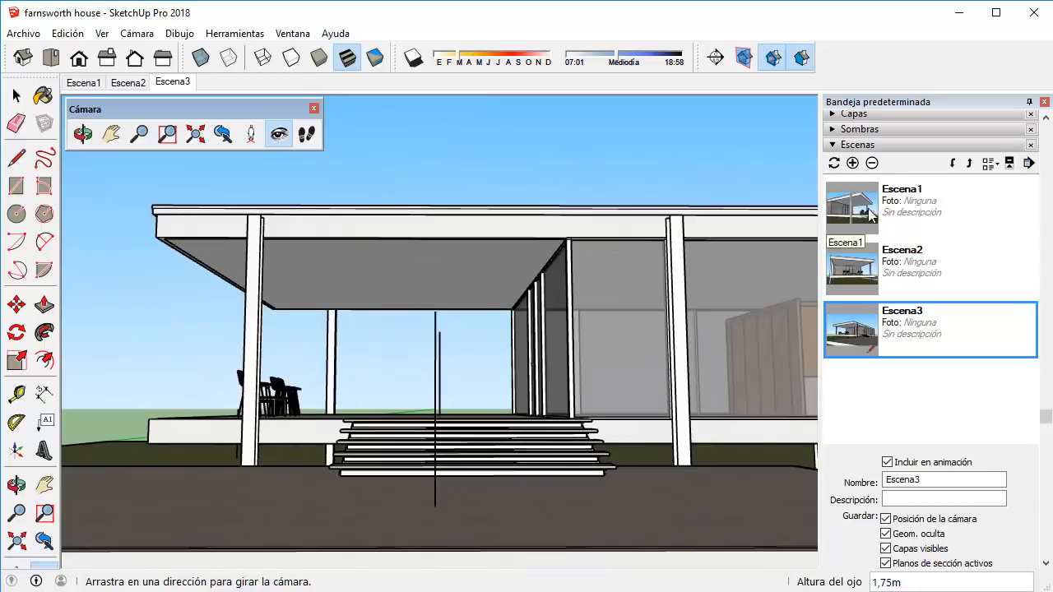
pyautogui.click(852, 162)
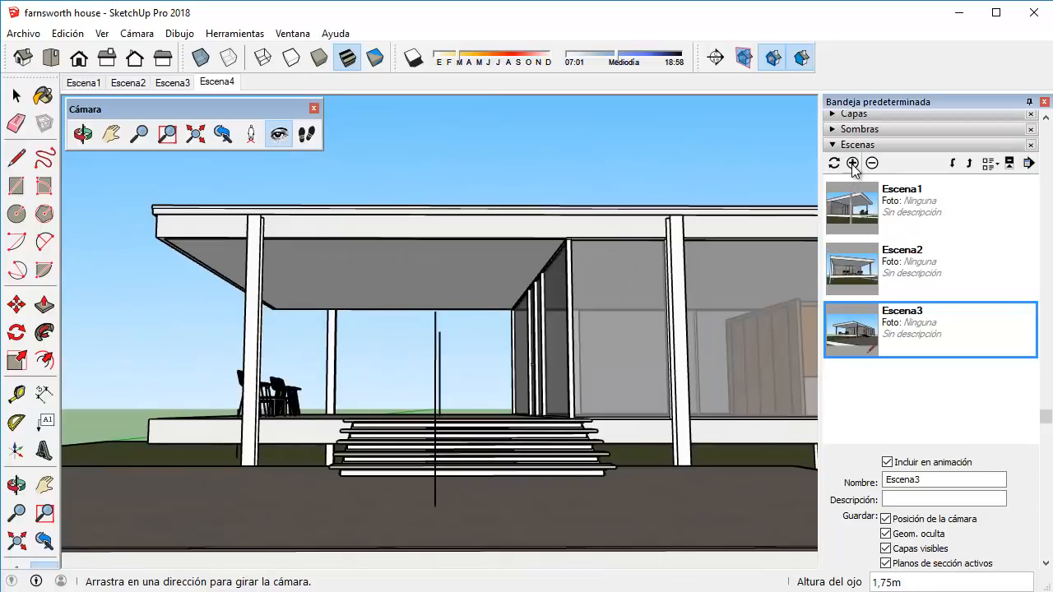
# Position the camera at the top of the lower platform line, aim it at the terrace line's top, and save a fifth scene.
pyautogui.scroll(-3, 293, 286)
pyautogui.moveTo(293, 287); pyautogui.dragTo(664, 357, button='middle')
pyautogui.click(251, 134)
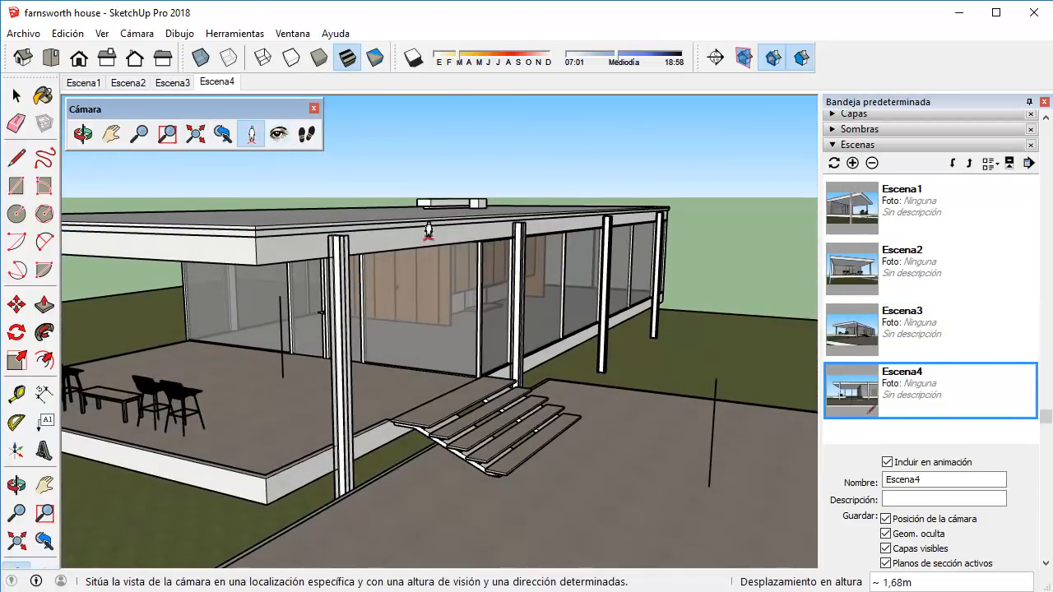
pyautogui.moveTo(714, 376); pyautogui.dragTo(278, 294)
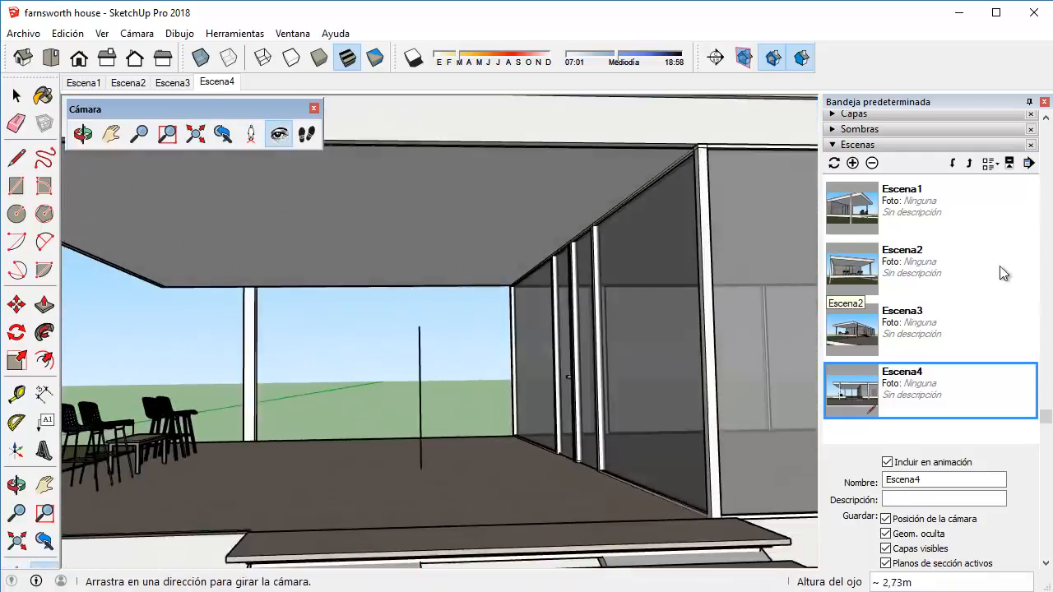
pyautogui.click(852, 163)
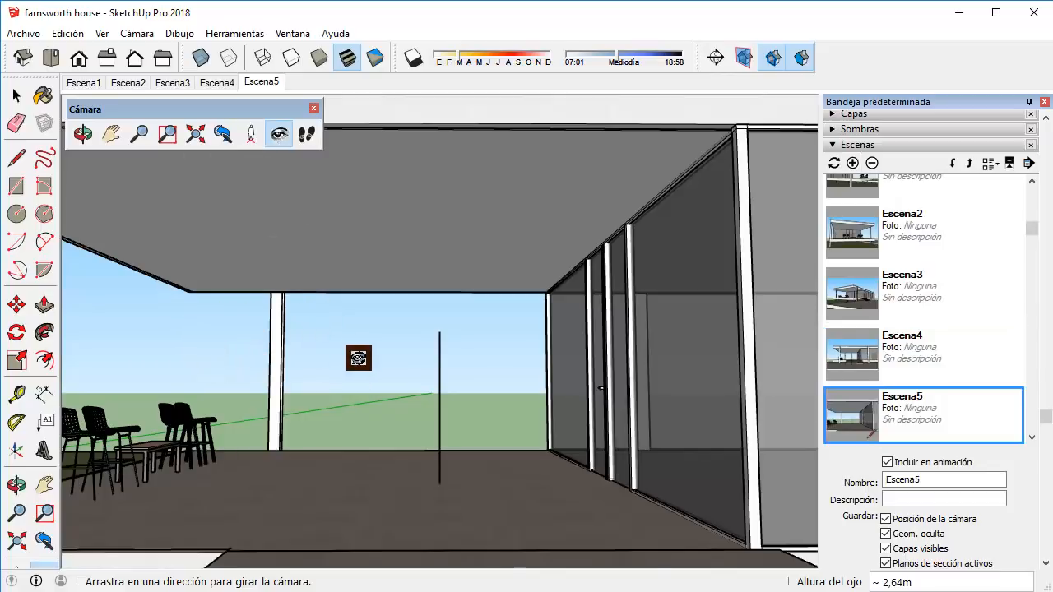
# Look around from the fifth camera position, then recall Escena4 and inspect the terrace lines and saved scenes.
pyautogui.moveTo(359, 358); pyautogui.dragTo(575, 338)
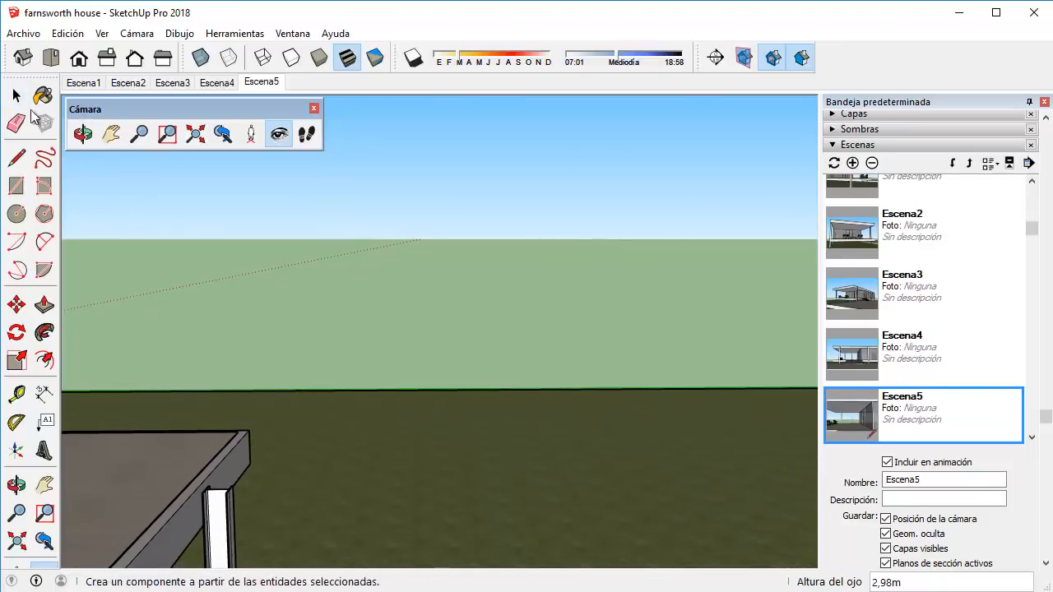
pyautogui.press('space')
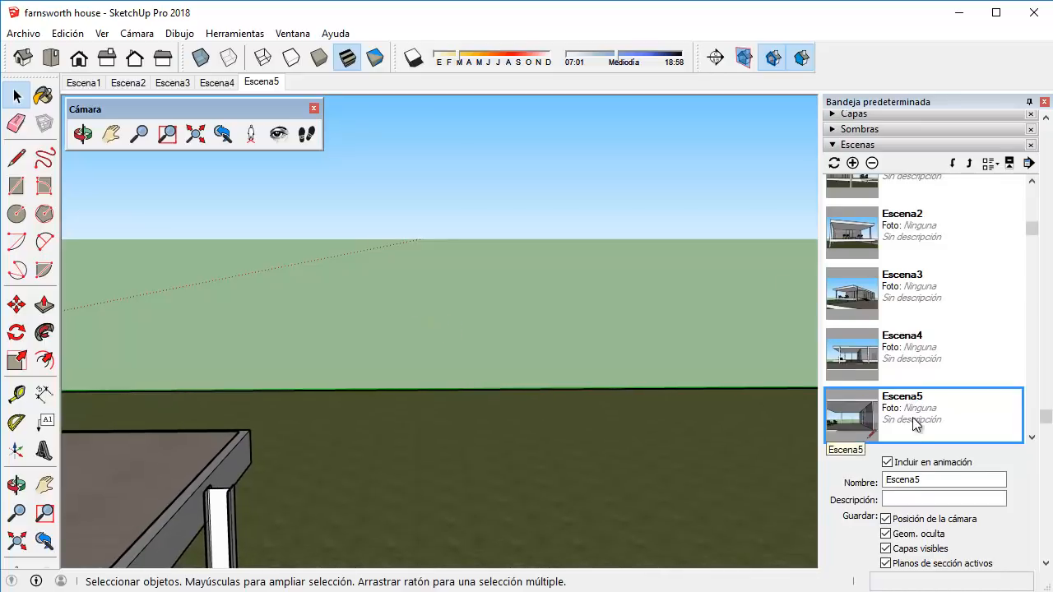
pyautogui.click(892, 354)
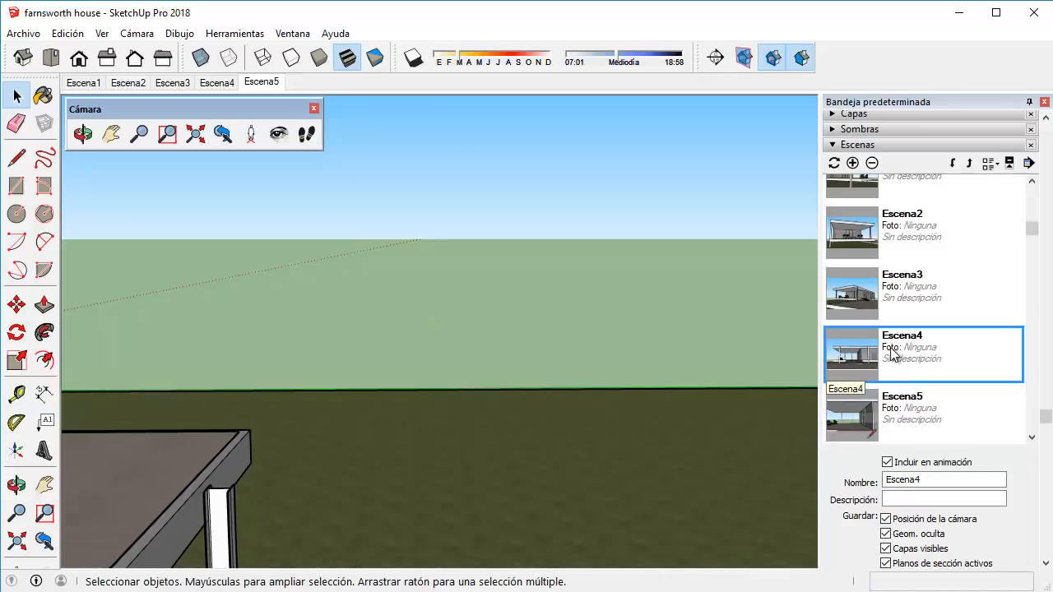
pyautogui.click(224, 85)
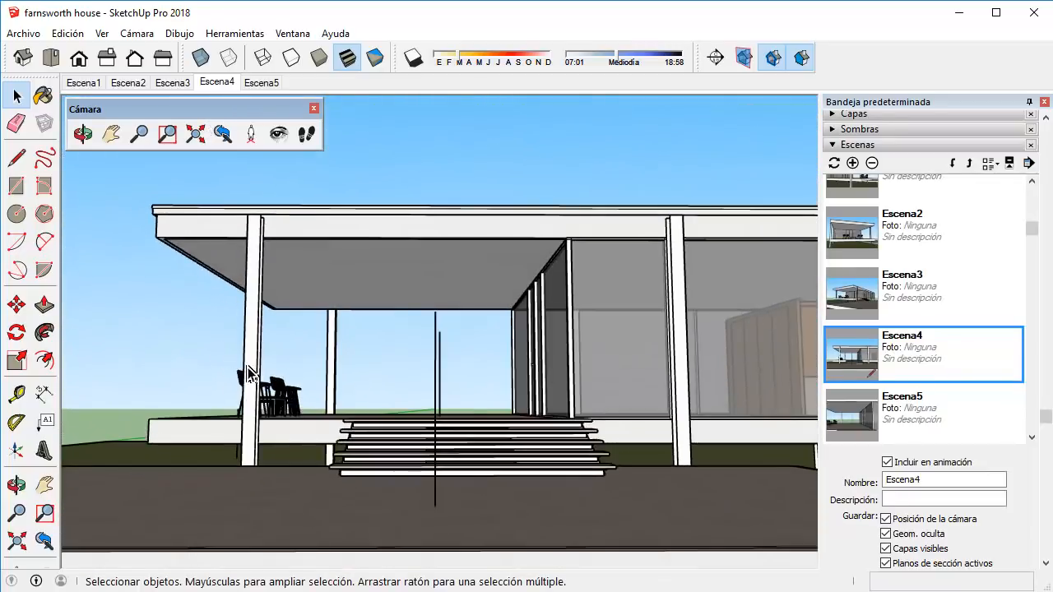
pyautogui.moveTo(246, 368); pyautogui.dragTo(314, 444, button='middle')
pyautogui.scroll(5, 911, 294)
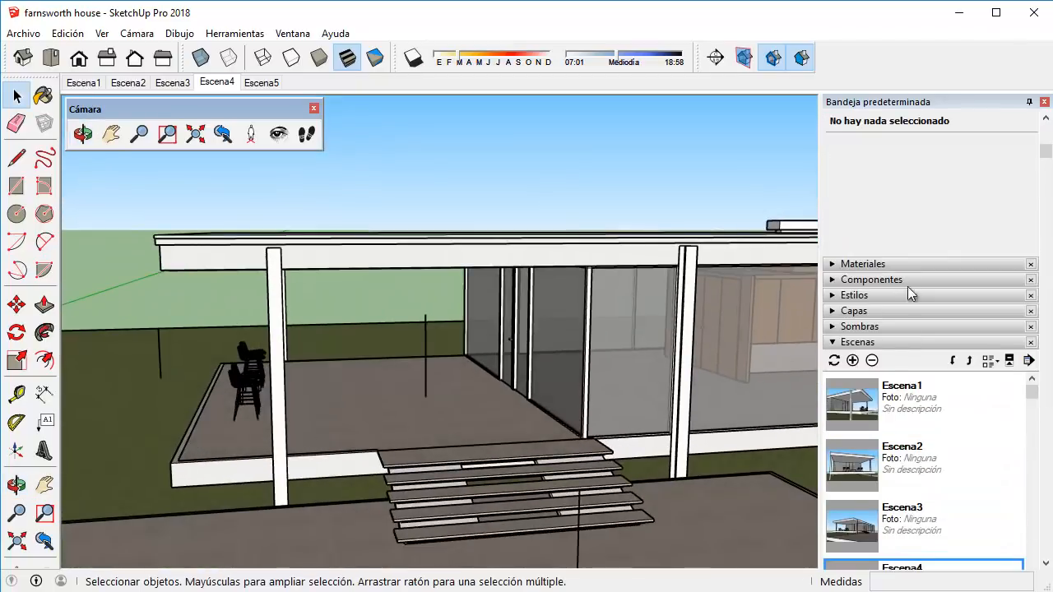
pyautogui.scroll(-3, 911, 294)
# Play the scene animation starting from Escena1 to review the walkthrough, then stop it.
pyautogui.click(87, 84)
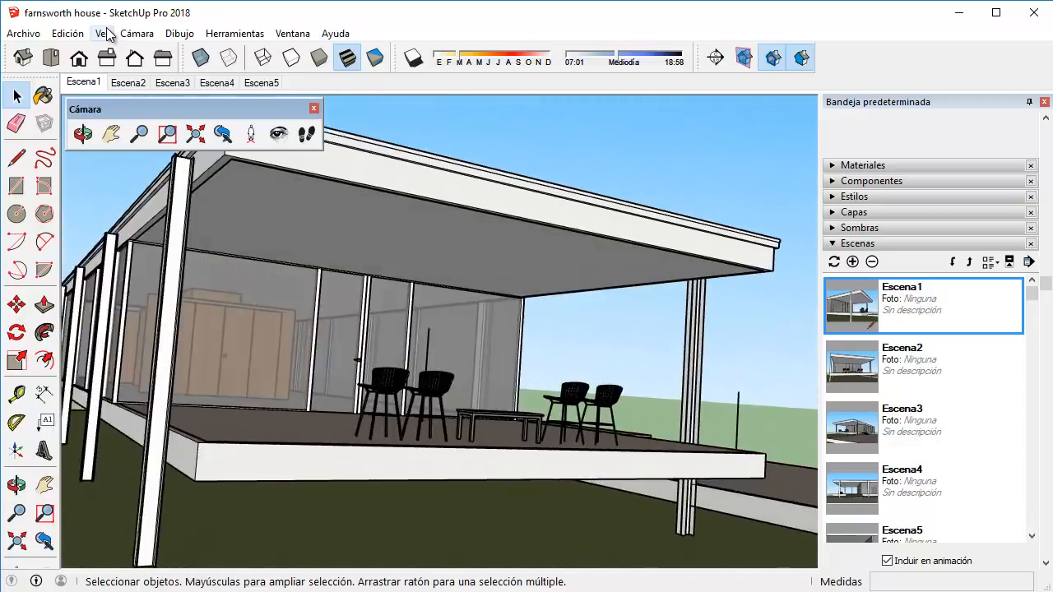
pyautogui.click(110, 35)
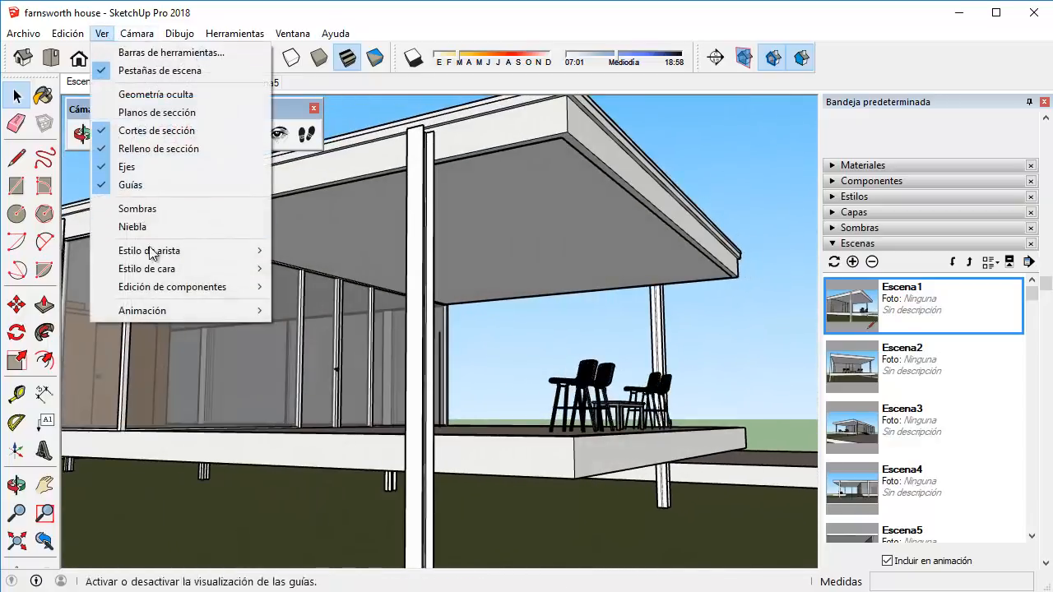
pyautogui.moveTo(170, 311)
pyautogui.click(321, 413)
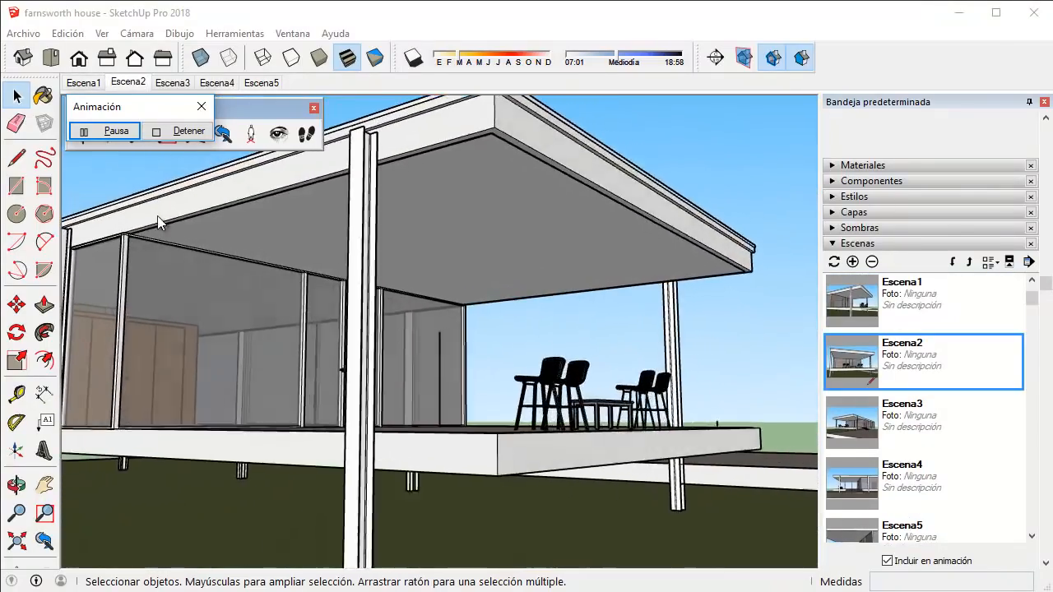
pyautogui.click(177, 131)
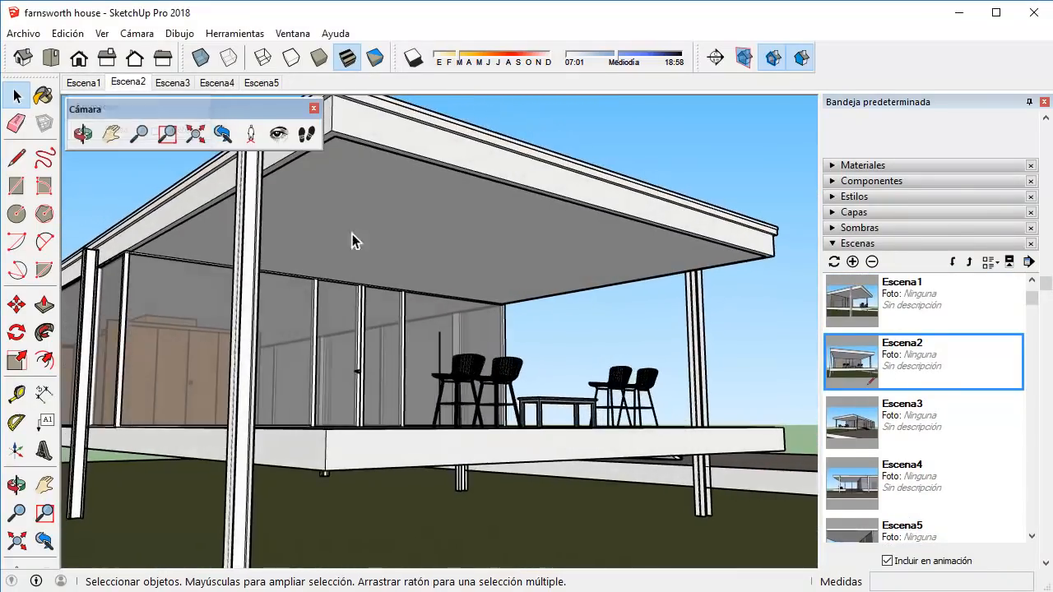
# Select all the vertical guide lines on the grass, lower platform and terrace, and delete them.
pyautogui.moveTo(353, 236); pyautogui.dragTo(543, 353, button='middle')
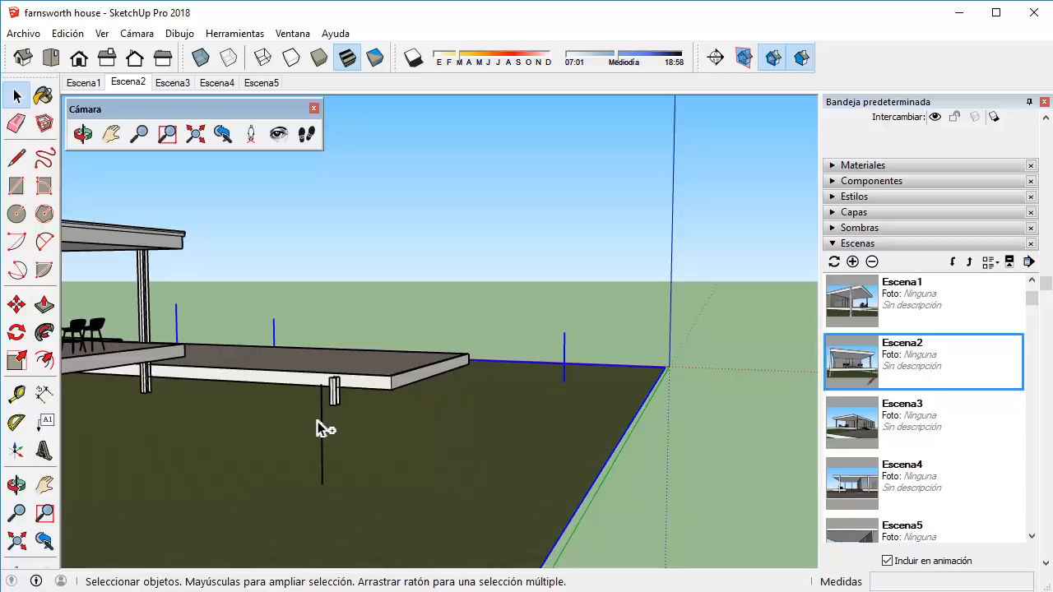
pyautogui.click(339, 418)
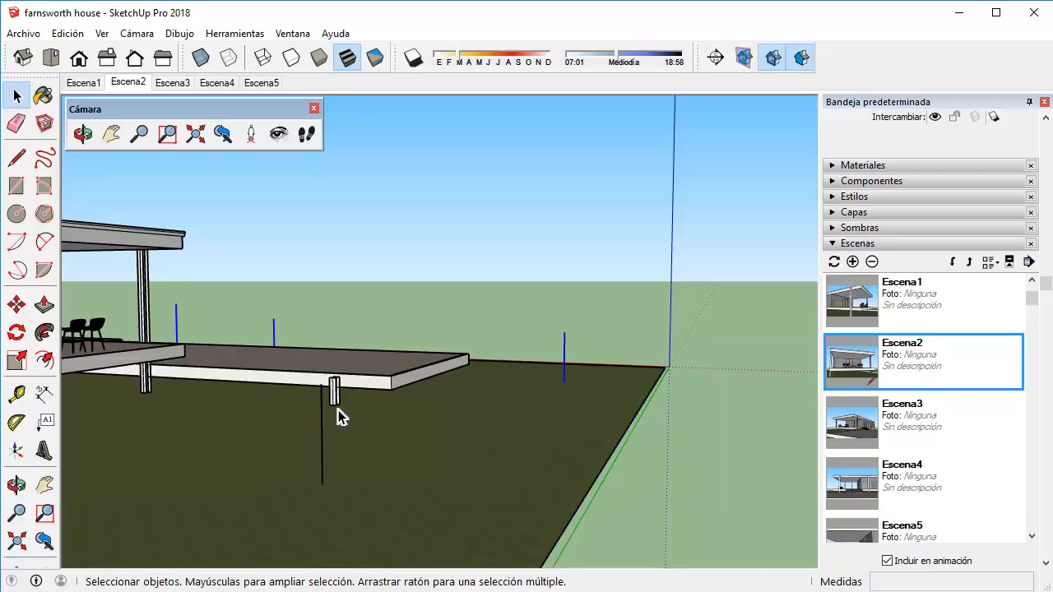
pyautogui.click(319, 415)
pyautogui.scroll(-4, 319, 416)
pyautogui.moveTo(311, 418); pyautogui.dragTo(493, 323, button='middle')
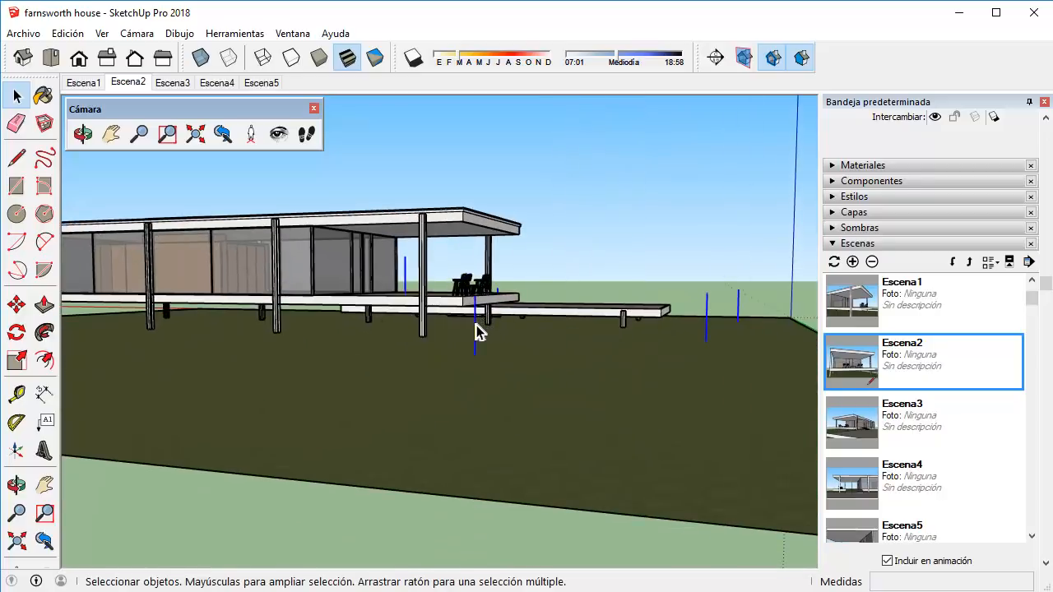
pyautogui.press('Delete')
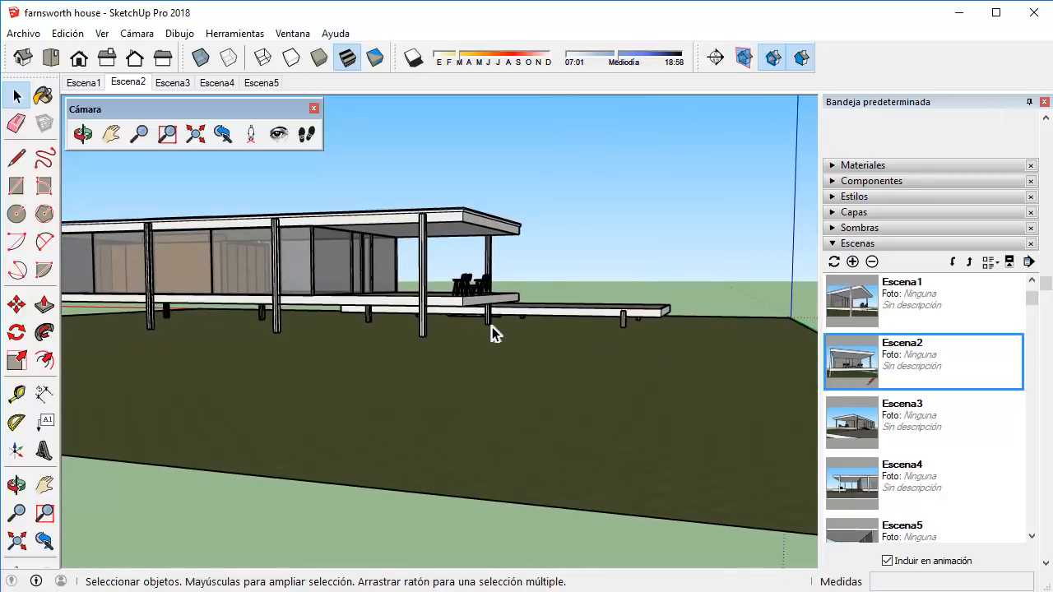
# Open the style settings and try the landscape architecture style from Estilos predeterminados.
pyautogui.click(834, 245)
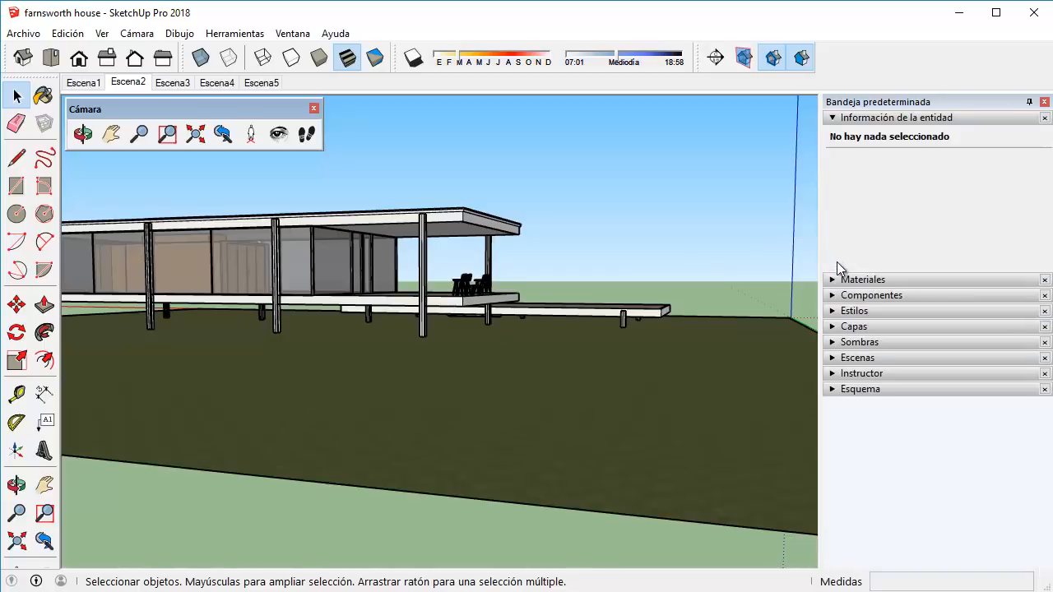
pyautogui.click(832, 317)
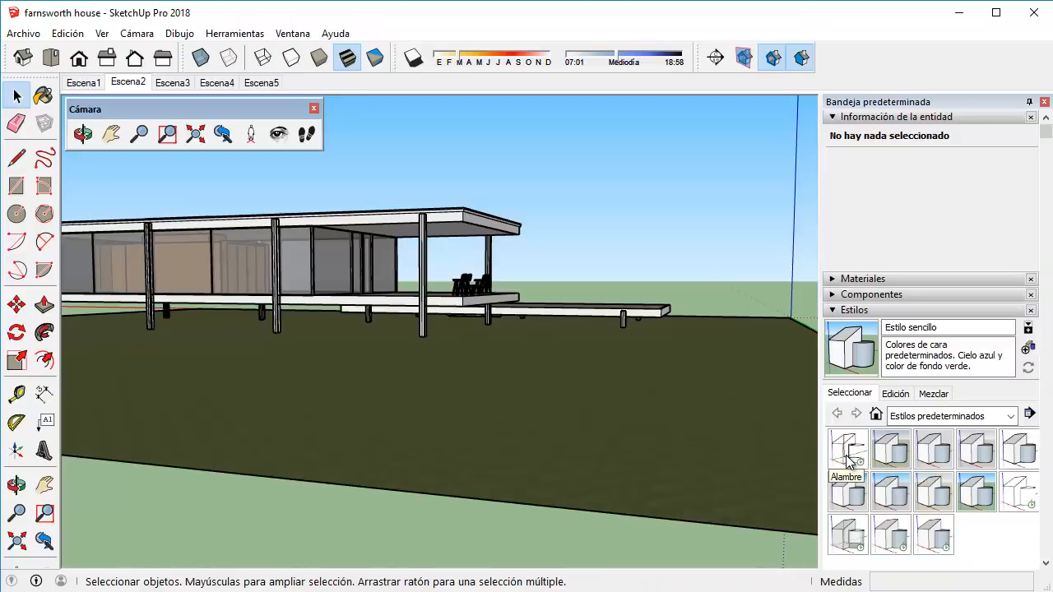
pyautogui.scroll(-2, 908, 485)
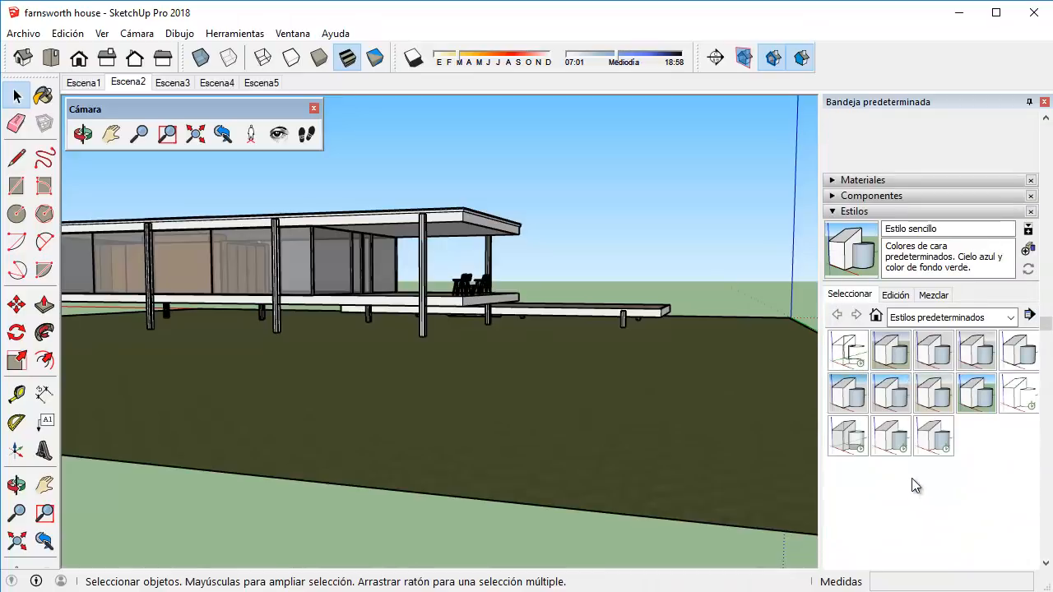
pyautogui.click(902, 355)
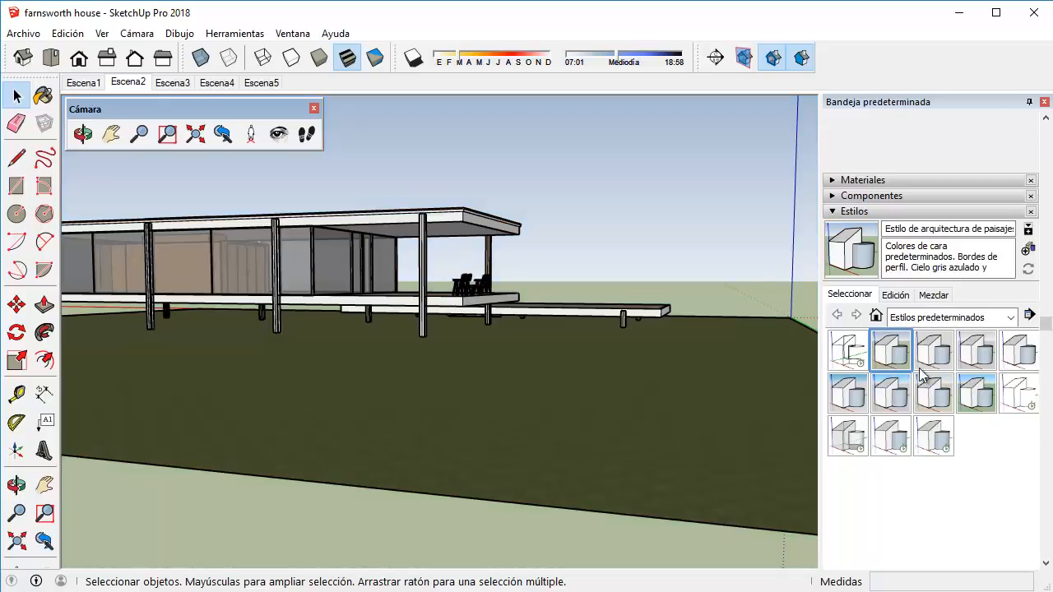
# Switch the style collection to Aristas de boceto and apply the Acuarela style to the current view.
pyautogui.click(987, 317)
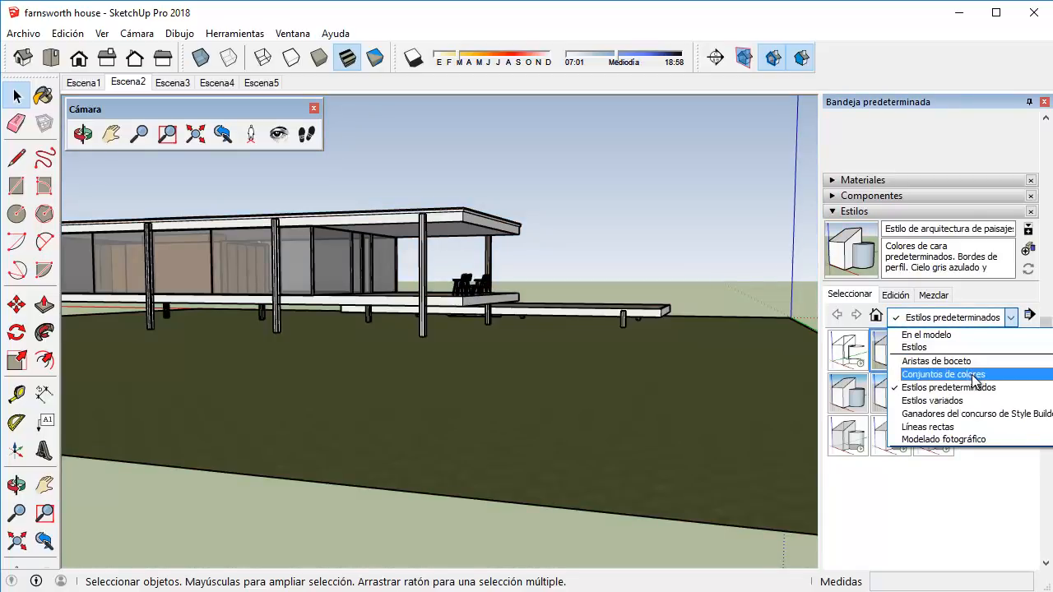
pyautogui.click(968, 363)
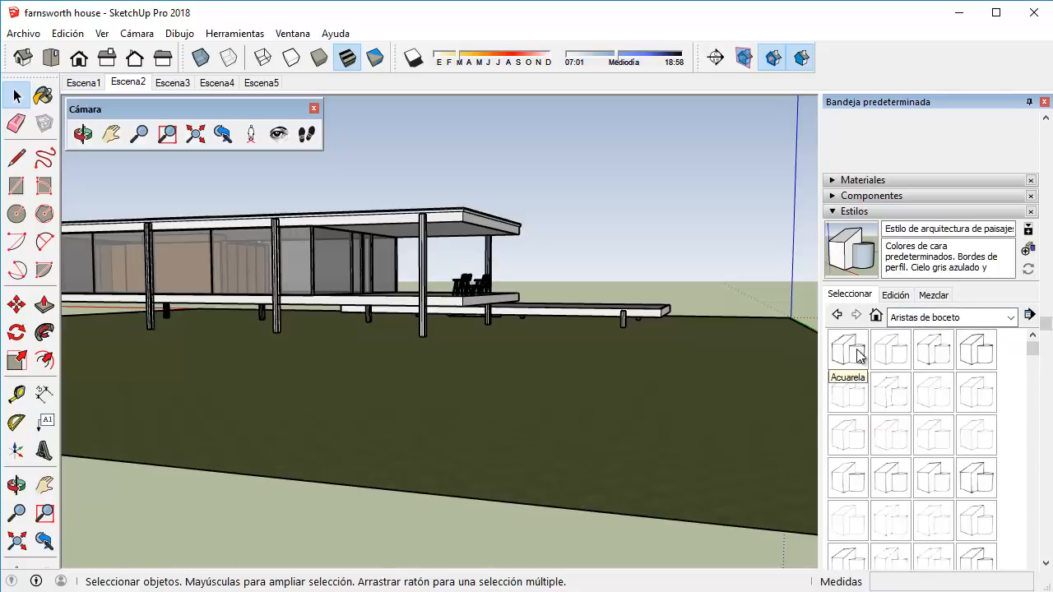
pyautogui.click(852, 352)
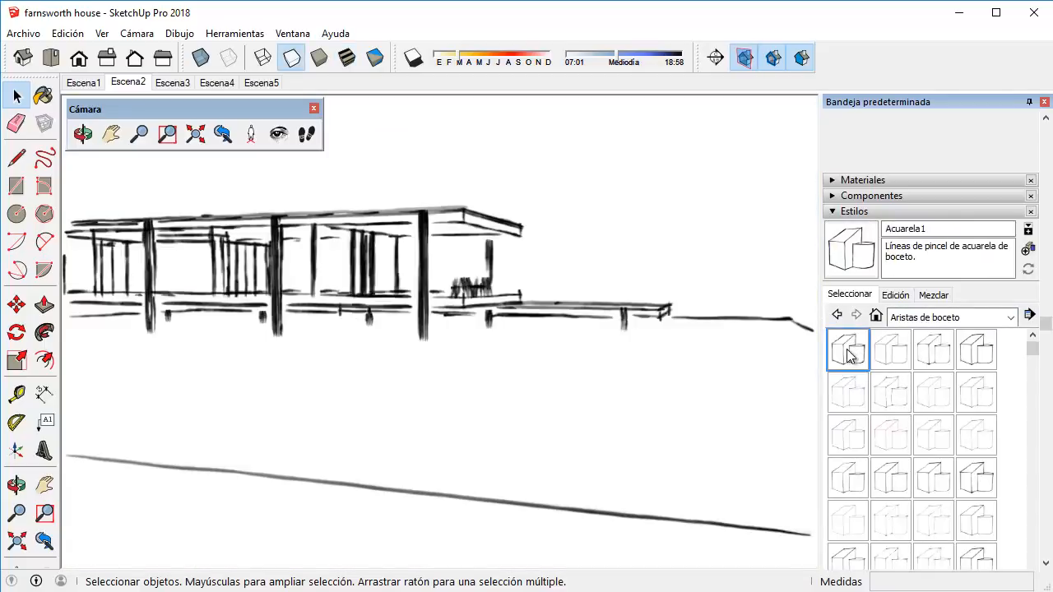
# Try the Acuarela style on Escena1 and Escena2 in turn, then recall Escena3.
pyautogui.click(92, 88)
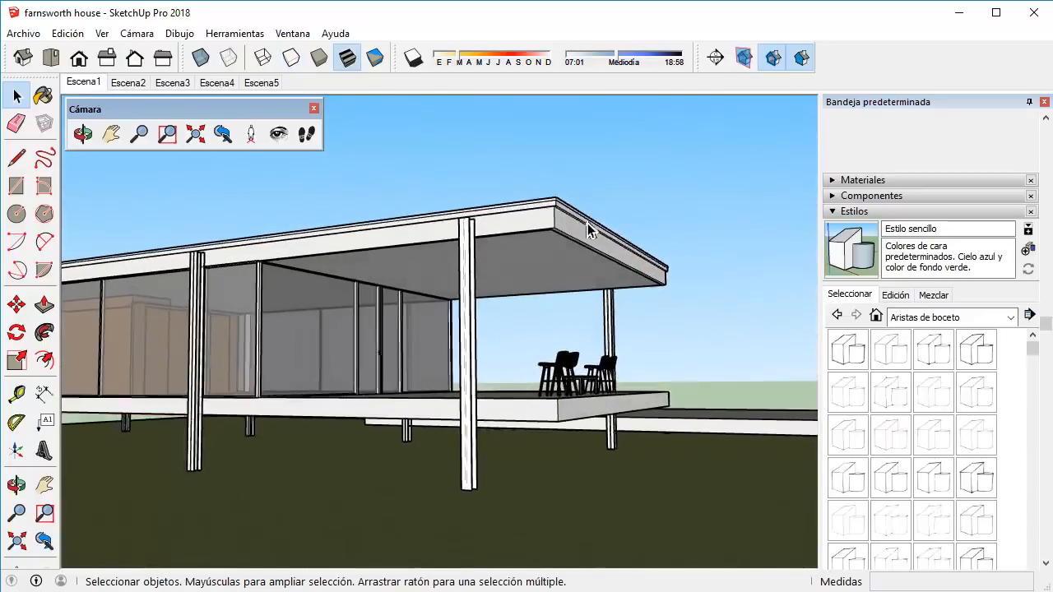
pyautogui.click(862, 345)
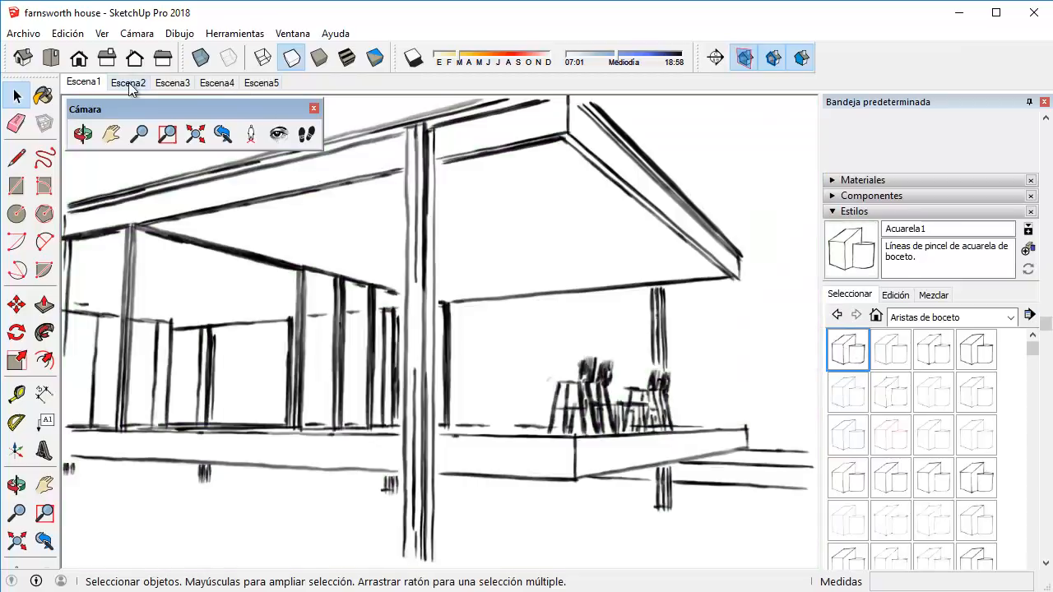
pyautogui.click(129, 84)
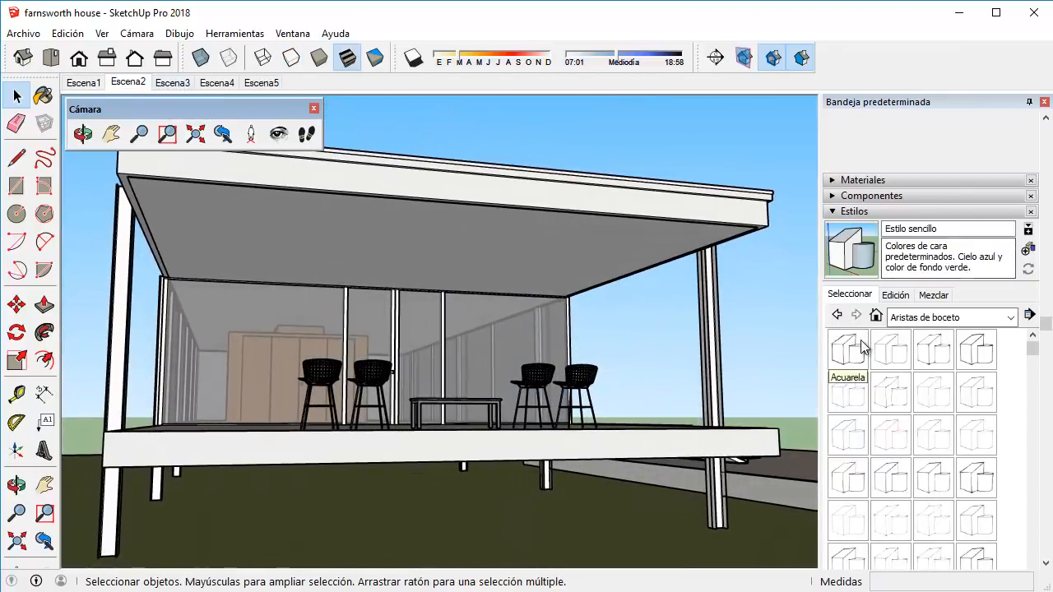
pyautogui.click(173, 82)
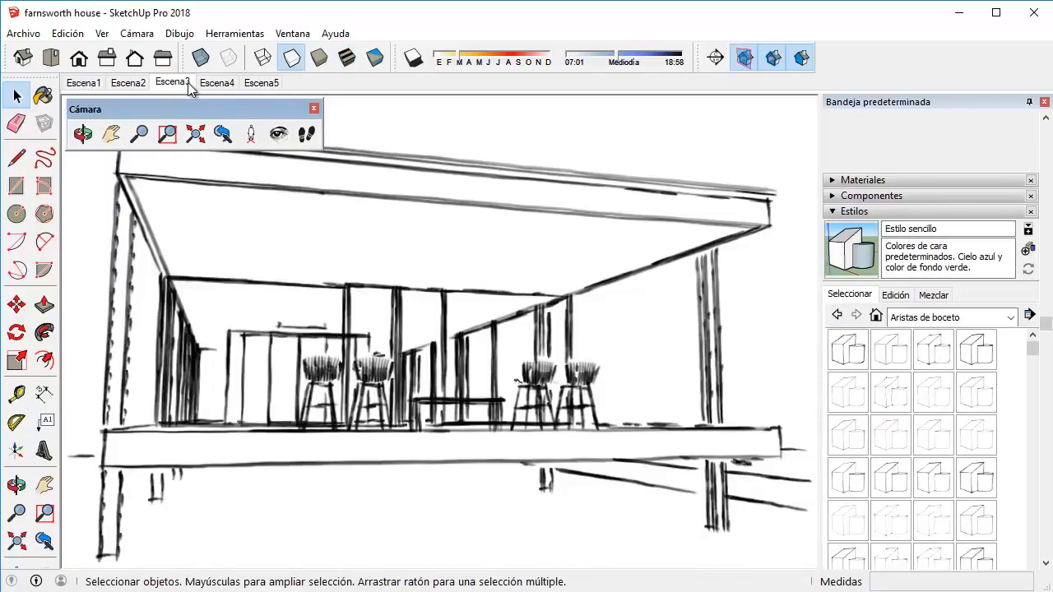
# Recall Escena1, collapse the entity information, and apply the Acuarela sketch style to the view.
pyautogui.click(93, 84)
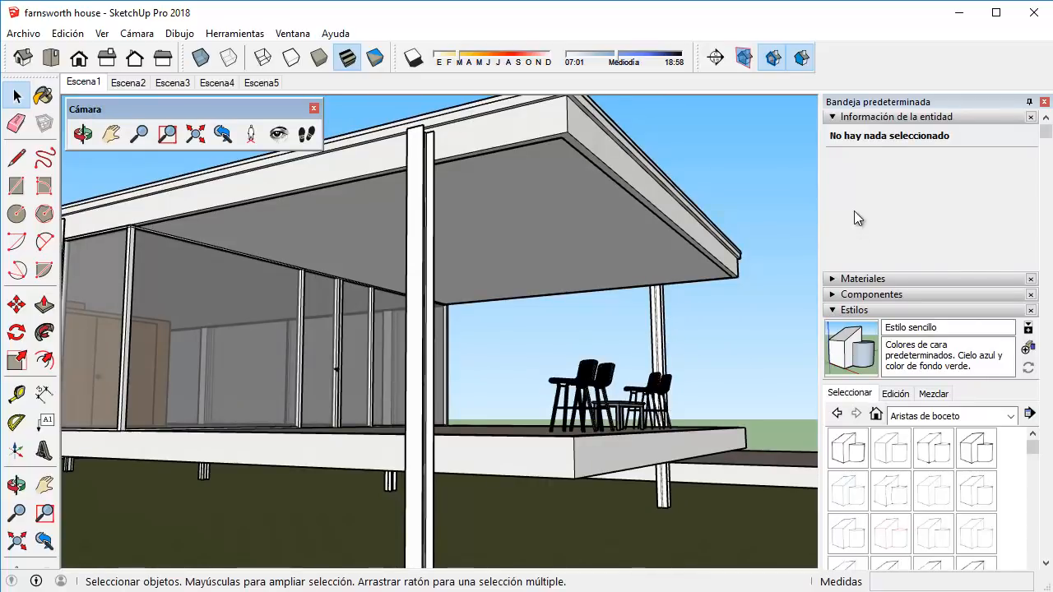
pyautogui.click(895, 117)
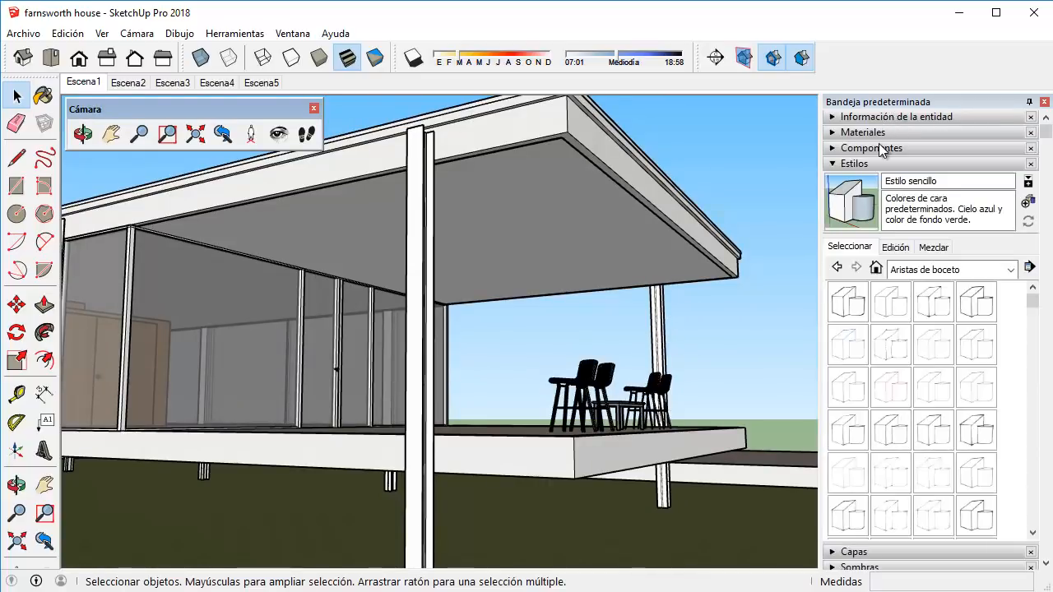
pyautogui.click(849, 303)
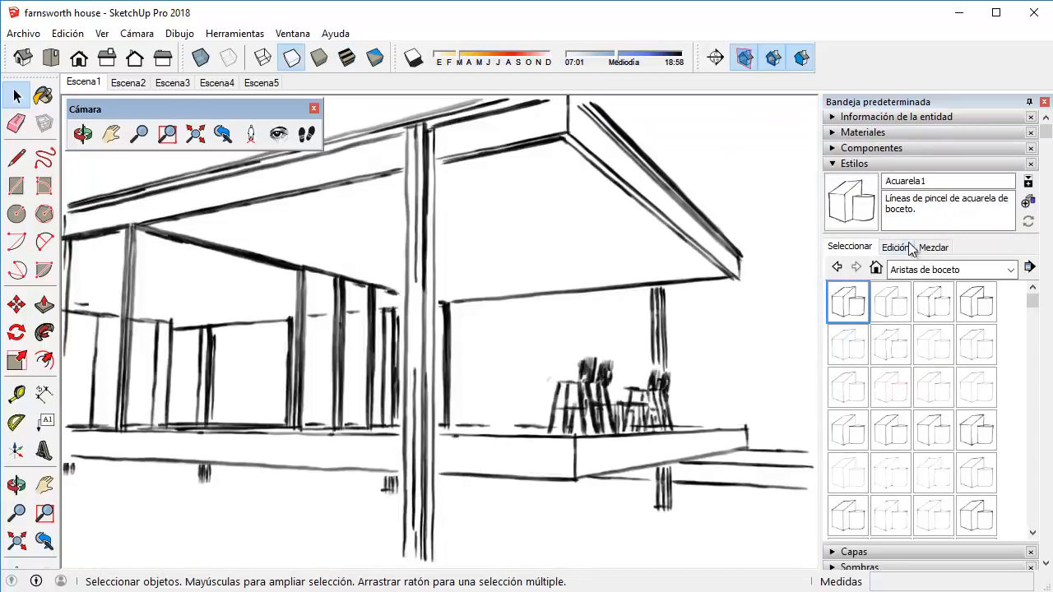
# Display the model's list of saved scenes with its update options.
pyautogui.scroll(-4, 913, 403)
pyautogui.scroll(-3, 1013, 354)
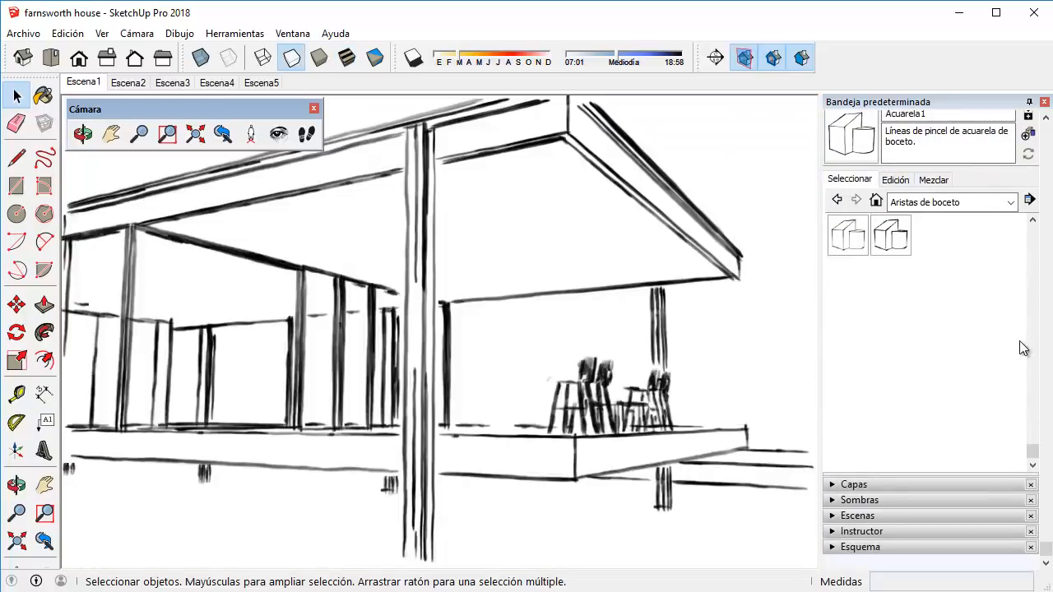
pyautogui.click(861, 548)
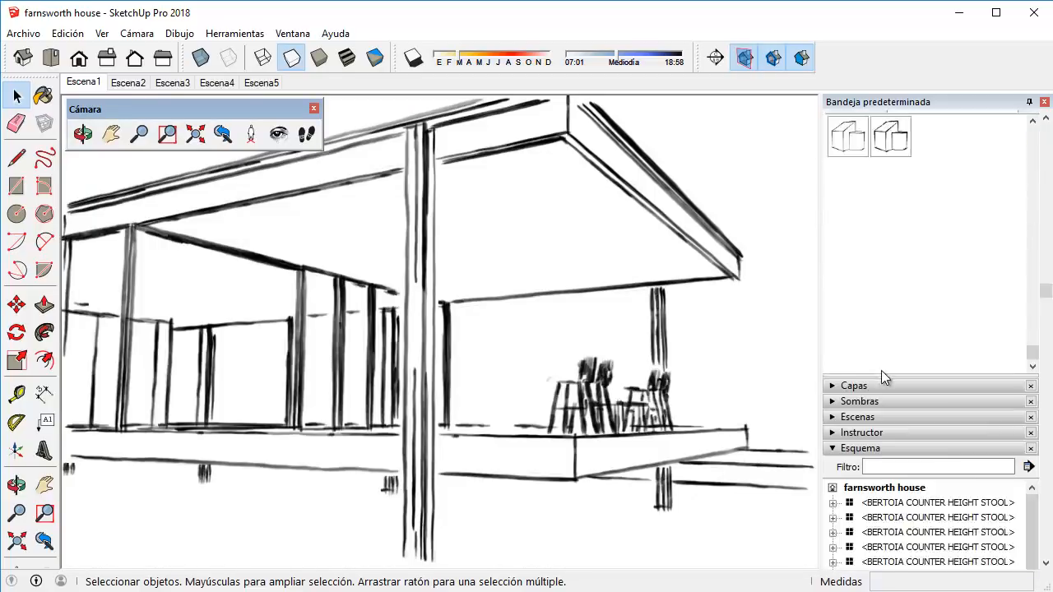
pyautogui.click(839, 249)
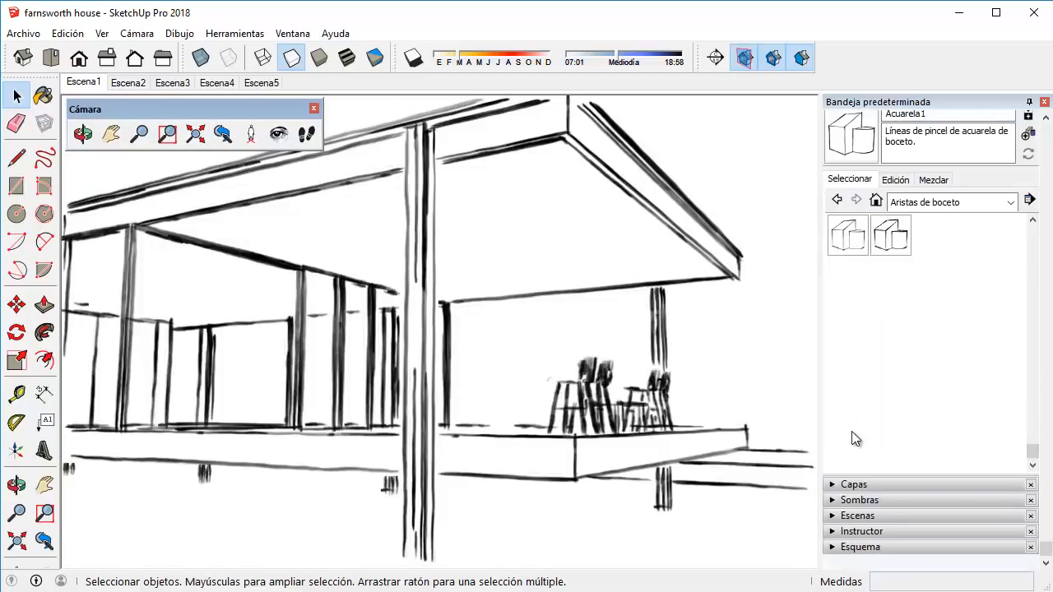
pyautogui.click(856, 516)
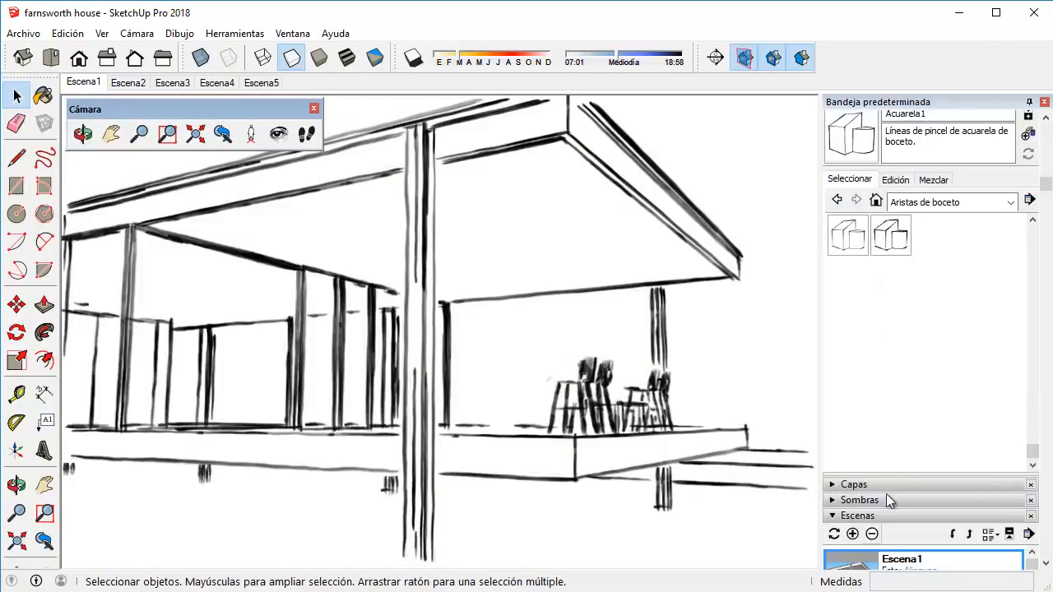
# Update Escena1 with all its properties so that it stores the Acuarela style.
pyautogui.scroll(2, 913, 386)
pyautogui.rightClick(912, 402)
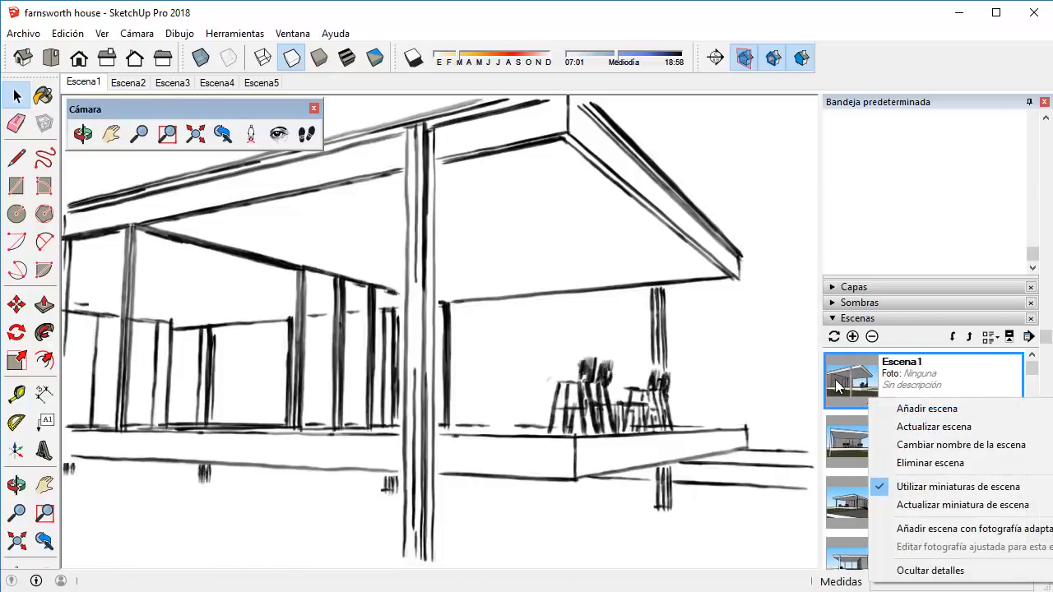
pyautogui.click(934, 427)
pyautogui.click(476, 369)
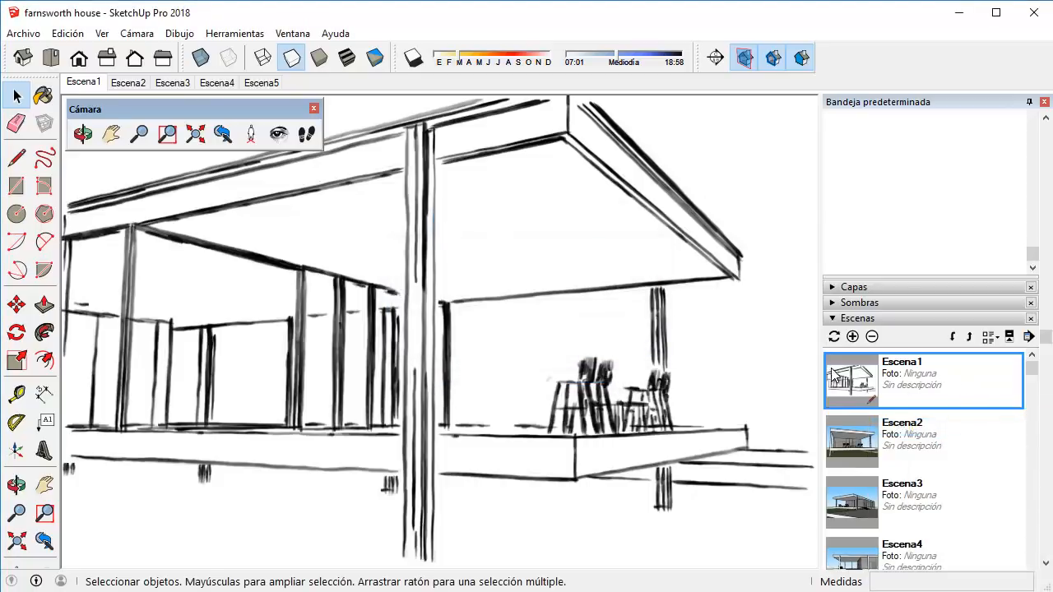
# Switch the style collection to Estilos variados and apply the Aglomerado con rotulador fino style to the view.
pyautogui.scroll(5, 911, 230)
pyautogui.scroll(4, 1035, 198)
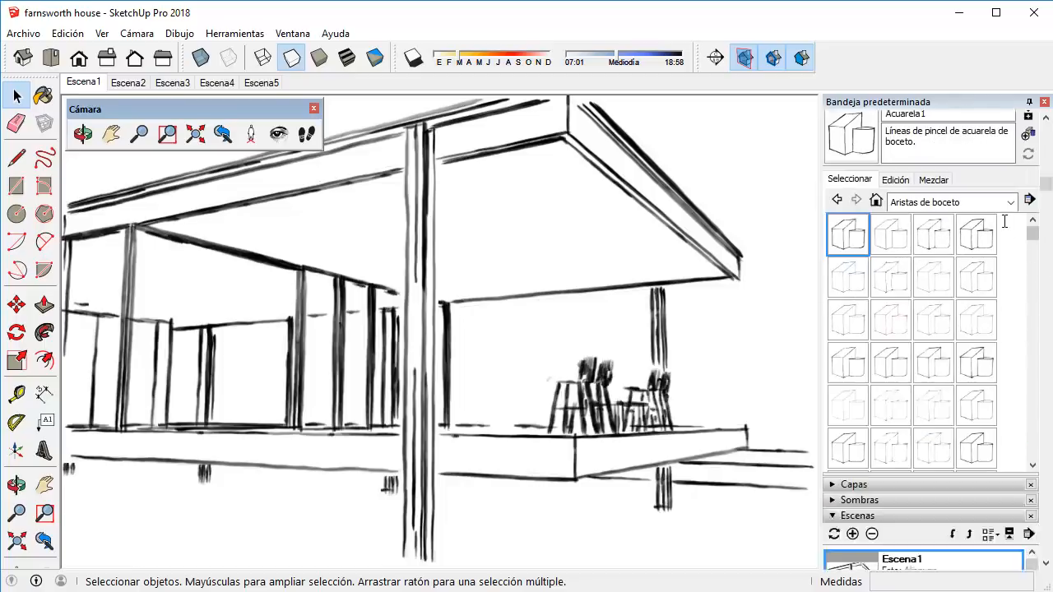
pyautogui.click(908, 271)
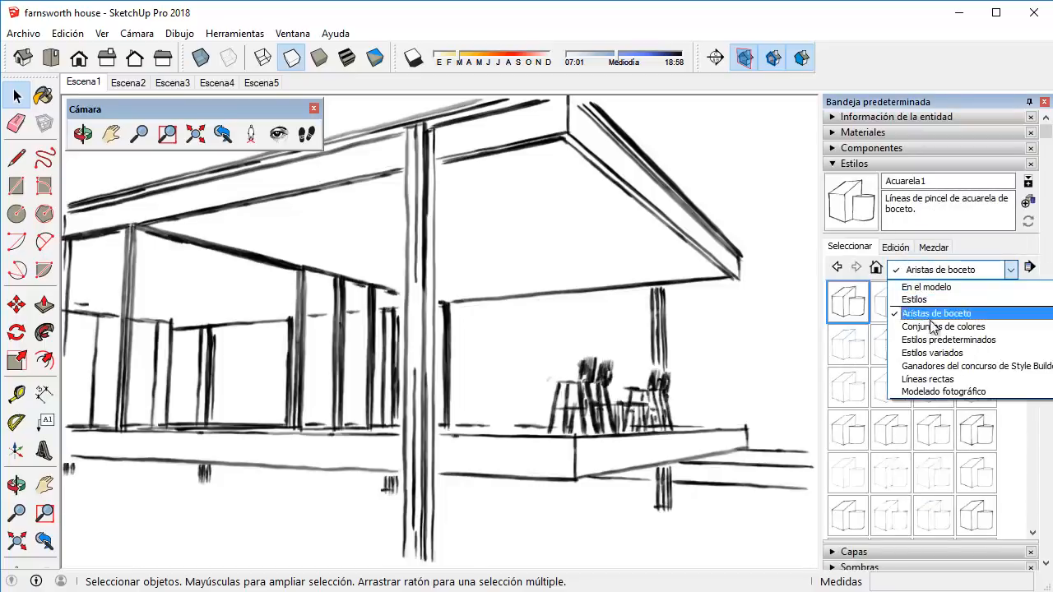
pyautogui.click(947, 355)
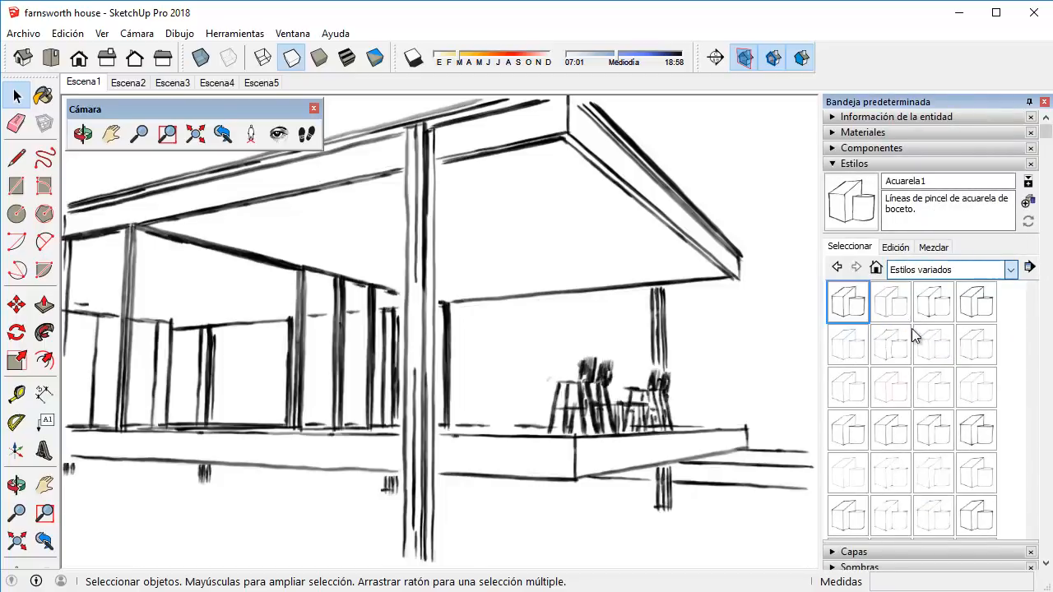
pyautogui.click(862, 311)
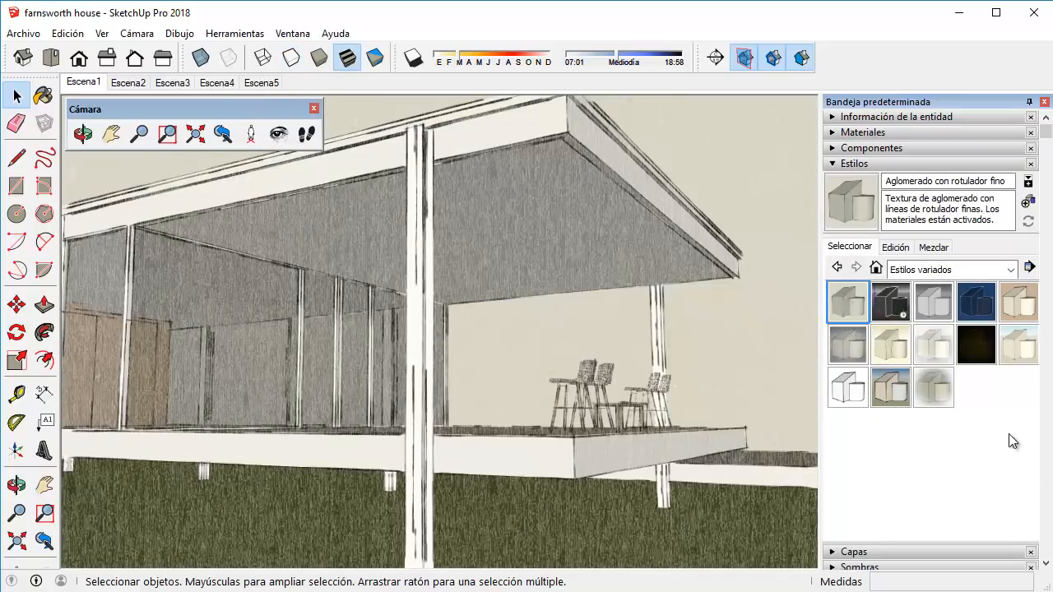
# Update Escena1 with all its properties so that it stores the Aglomerado con rotulador fino style.
pyautogui.scroll(-5, 1007, 437)
pyautogui.scroll(5, 914, 469)
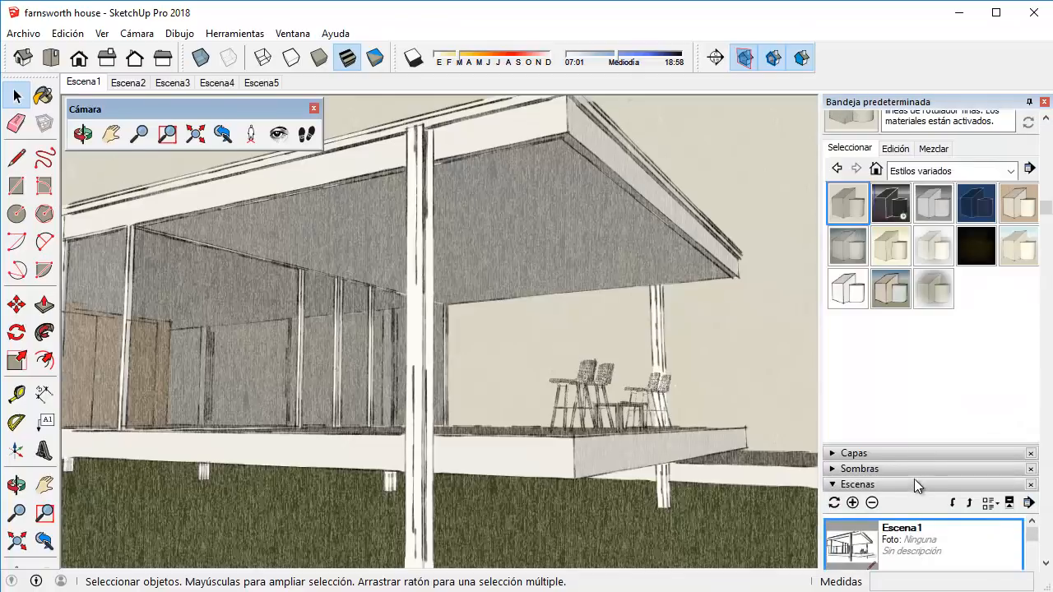
pyautogui.scroll(-5, 914, 479)
pyautogui.rightClick(888, 459)
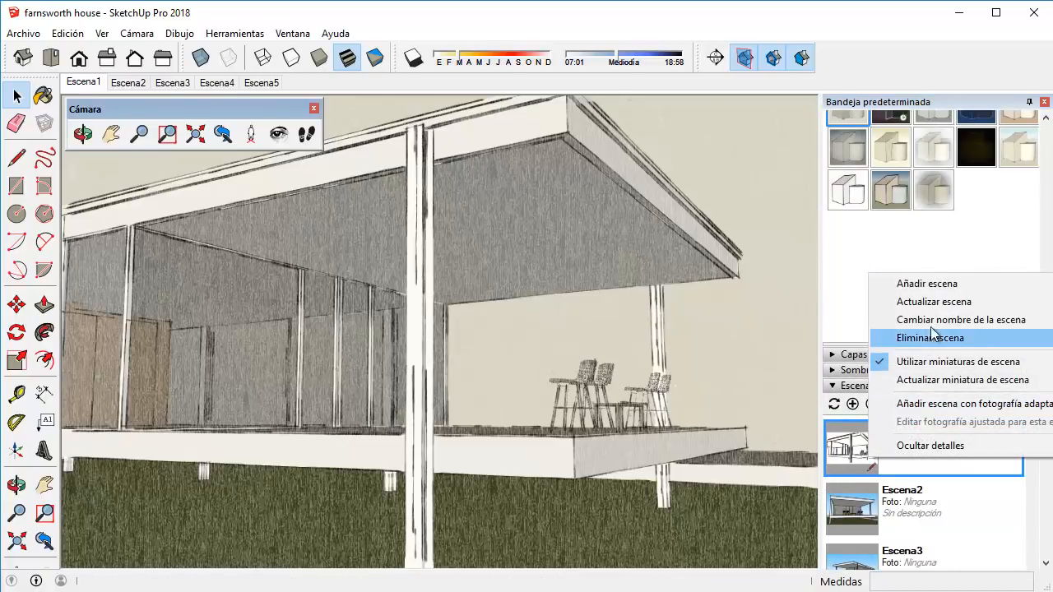
pyautogui.click(941, 301)
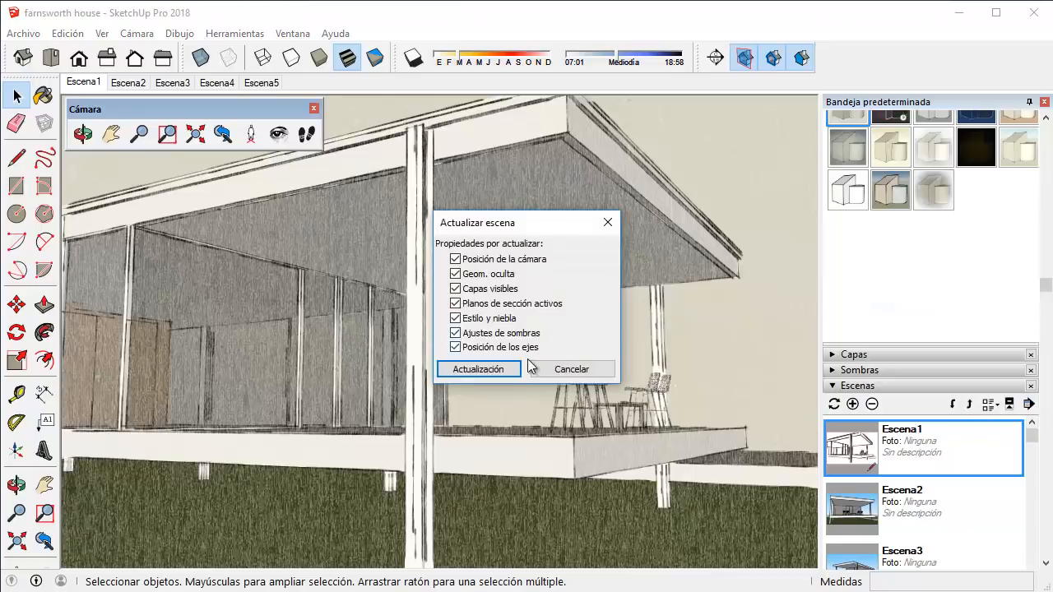
pyautogui.click(517, 363)
# Recall Escena2, apply the Aglomerado con rotulador fino style, and update the scene with all its properties.
pyautogui.click(921, 514)
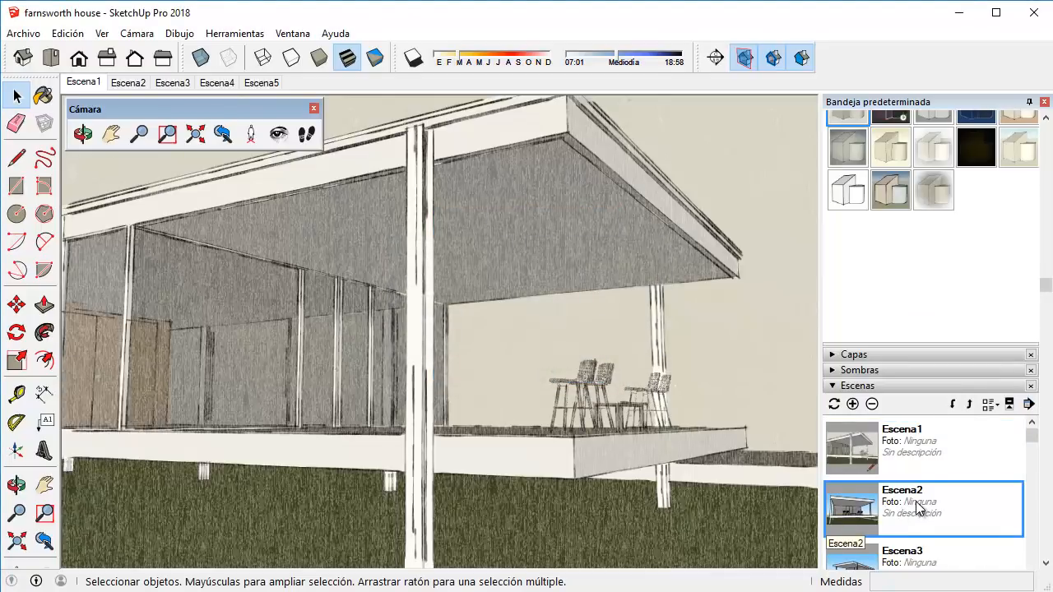
pyautogui.click(137, 83)
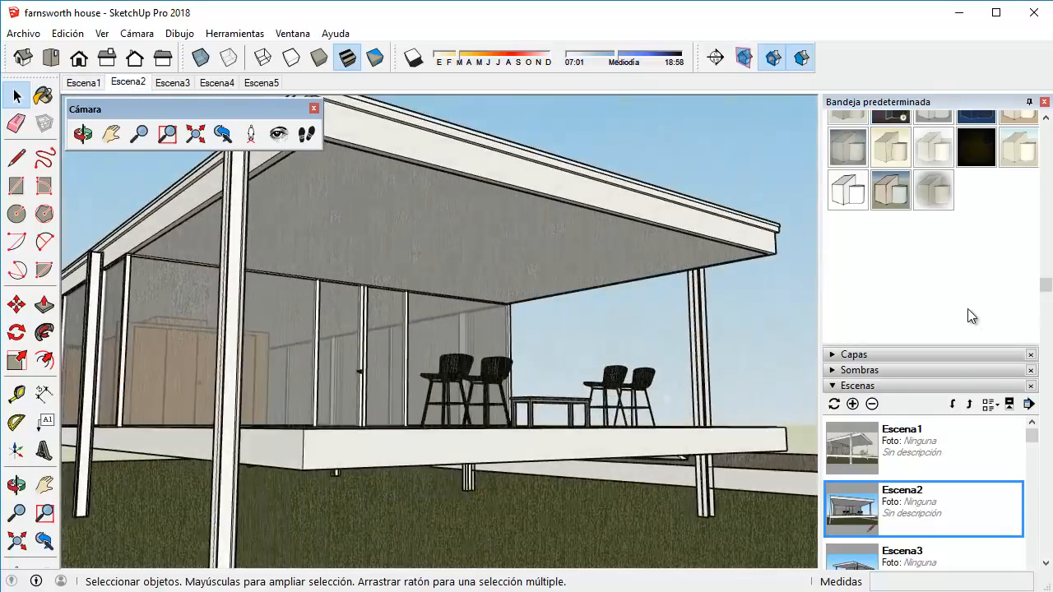
pyautogui.scroll(3, 952, 279)
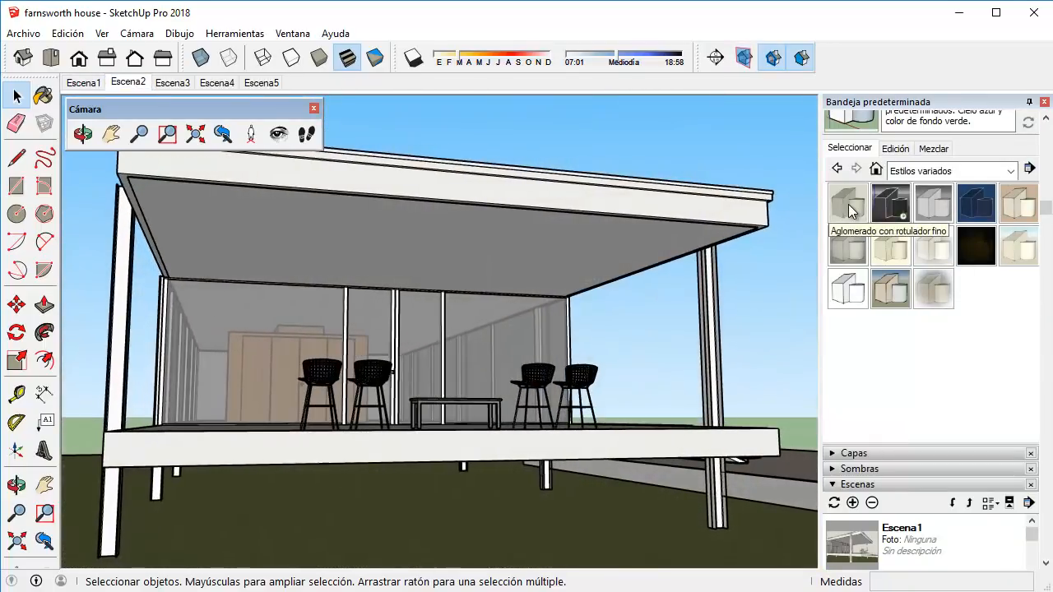
pyautogui.click(852, 211)
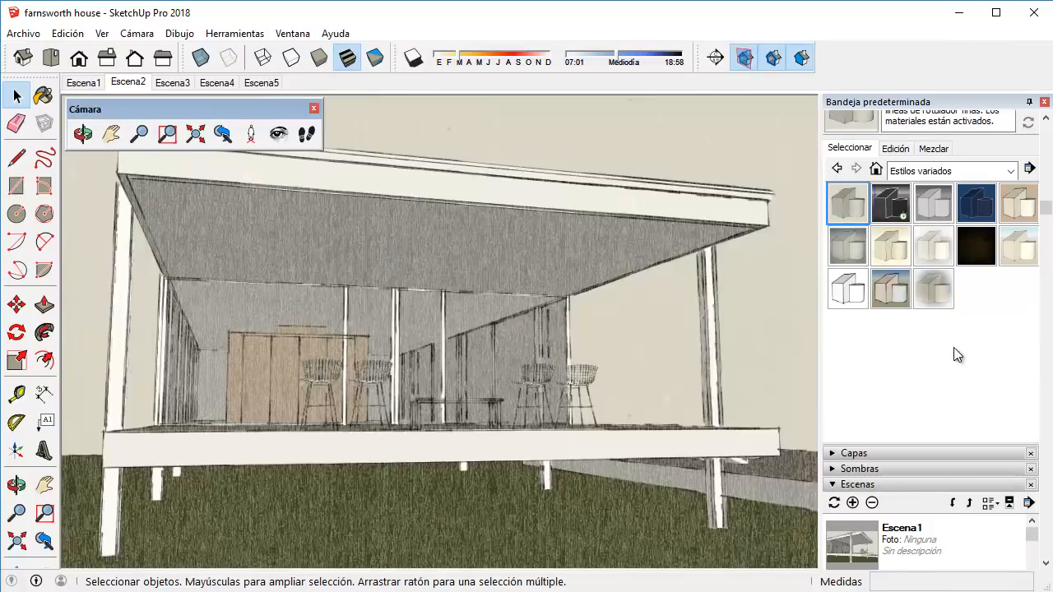
pyautogui.scroll(-3, 953, 348)
pyautogui.rightClick(923, 406)
pyautogui.click(930, 430)
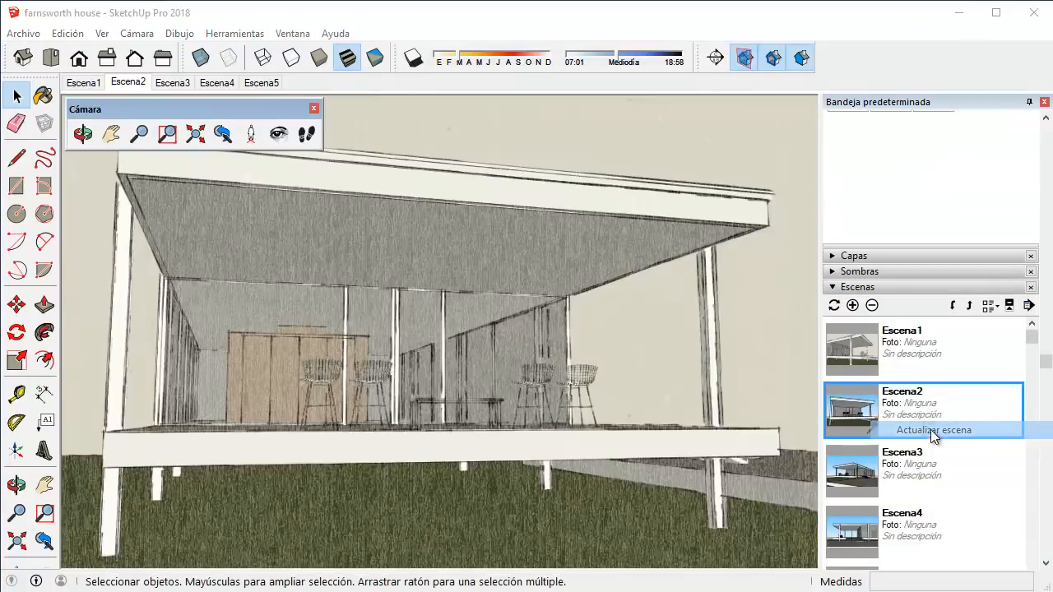
pyautogui.click(515, 368)
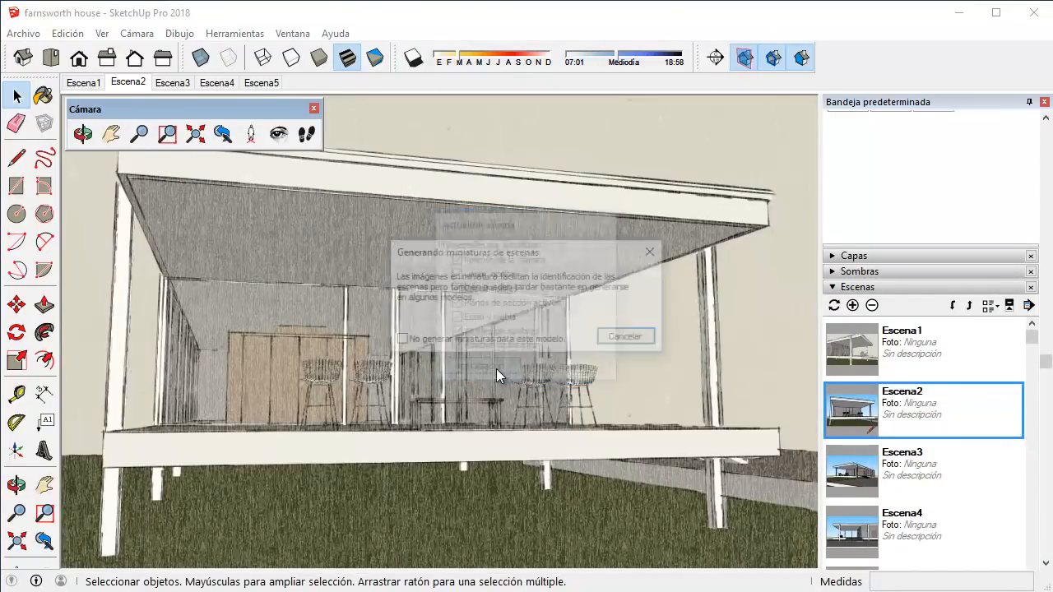
# Recall Escena3, apply the Aglomerado con rotulador fino style, and update the scene with all its properties.
pyautogui.click(168, 86)
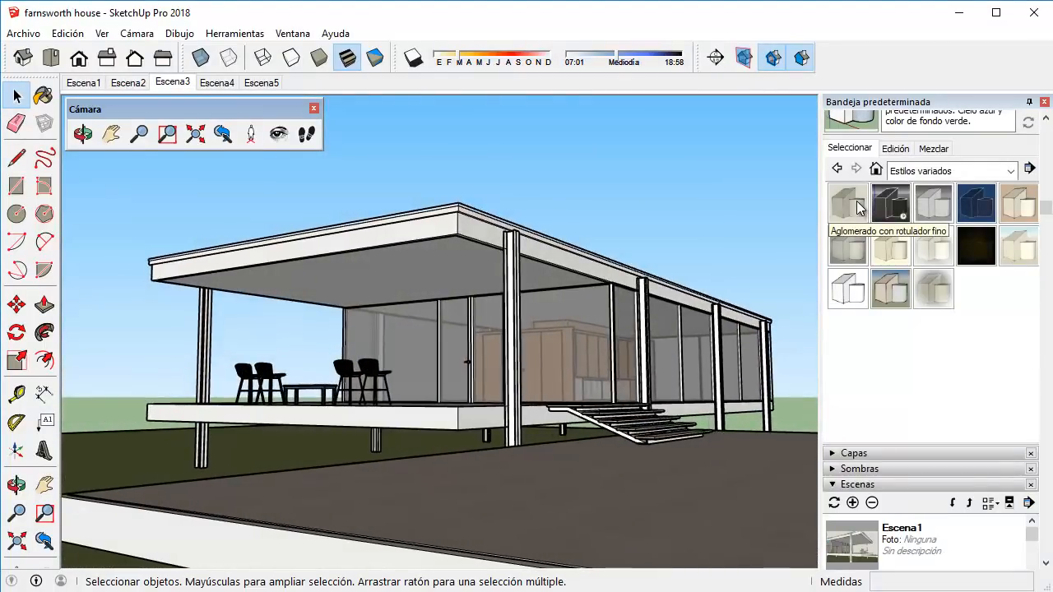
pyautogui.click(862, 215)
pyautogui.scroll(-5, 912, 338)
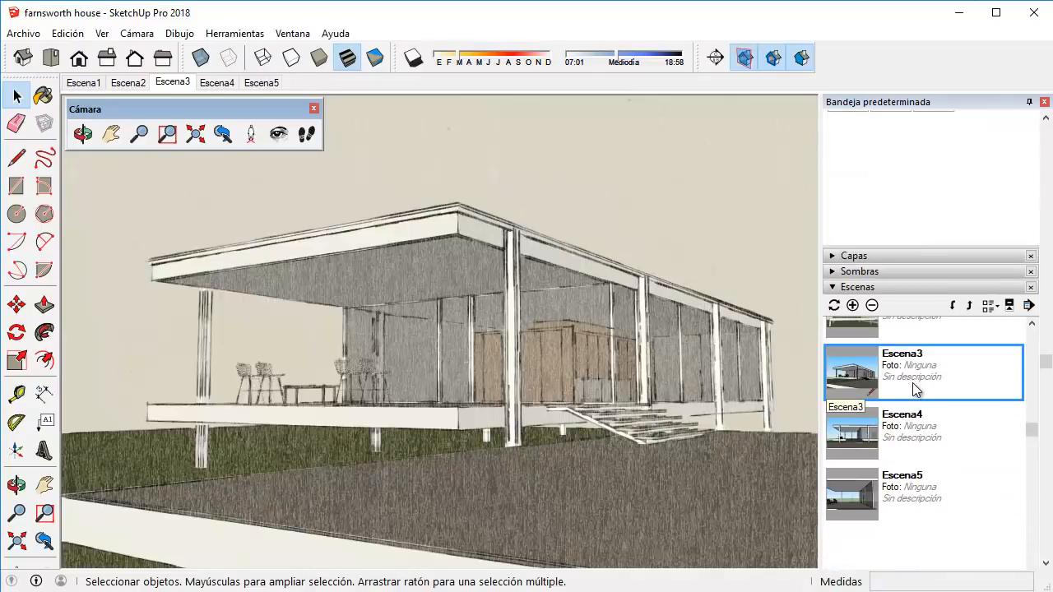
pyautogui.rightClick(913, 388)
pyautogui.click(904, 412)
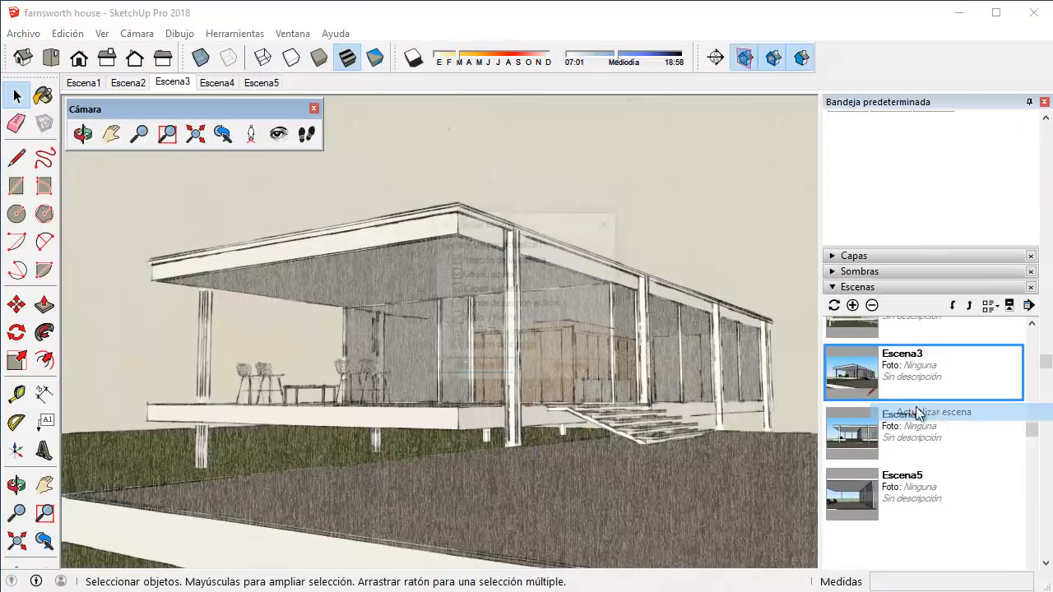
pyautogui.click(516, 370)
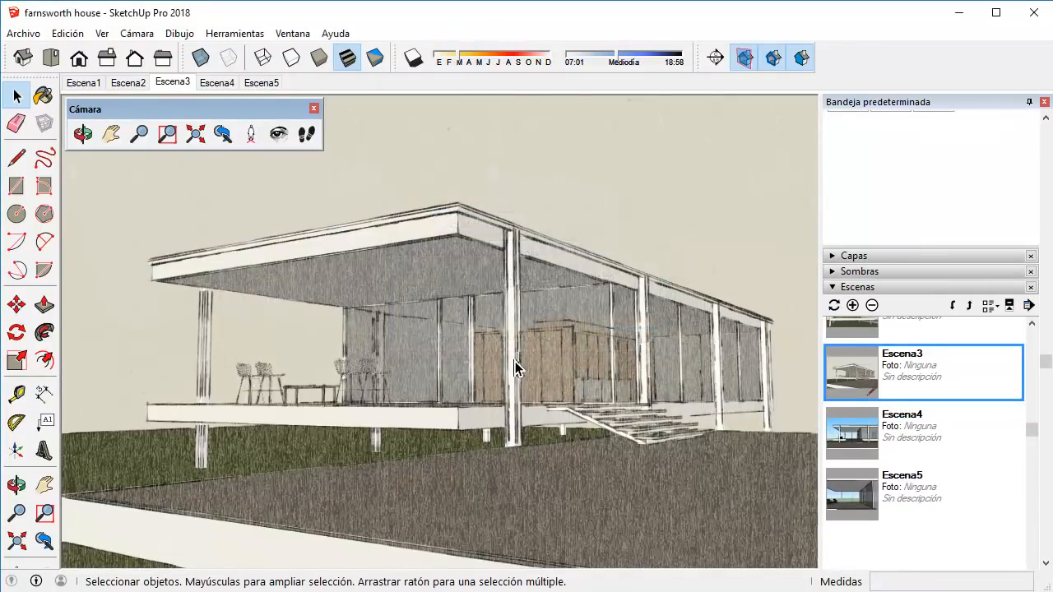
# Recall Escena4, apply the Aglomerado con rotulador fino style, and update the scene with all its properties.
pyautogui.click(215, 83)
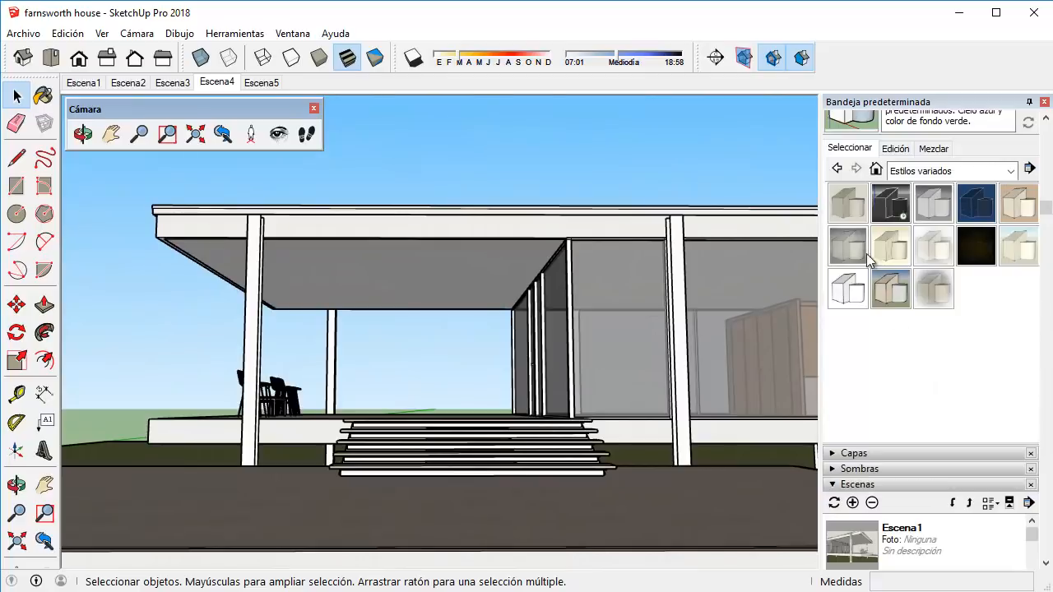
pyautogui.click(849, 205)
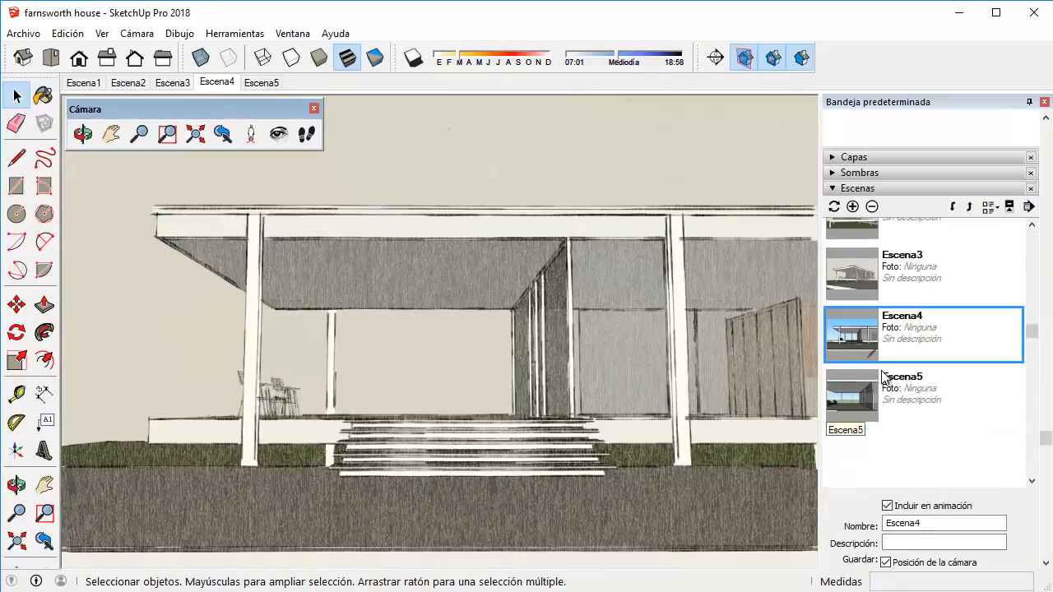
pyautogui.rightClick(890, 336)
pyautogui.click(914, 355)
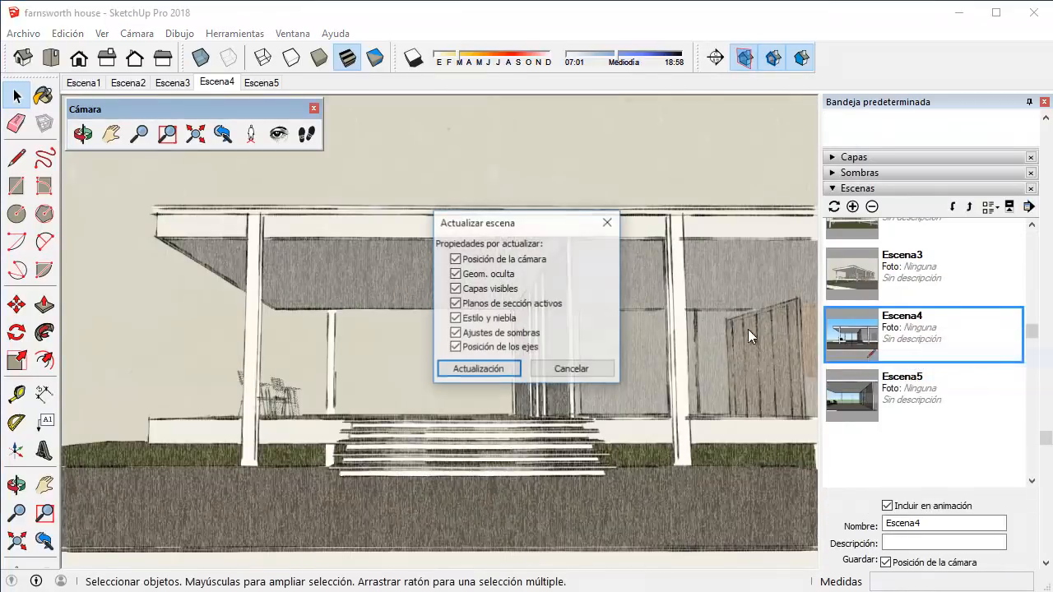
pyautogui.click(504, 369)
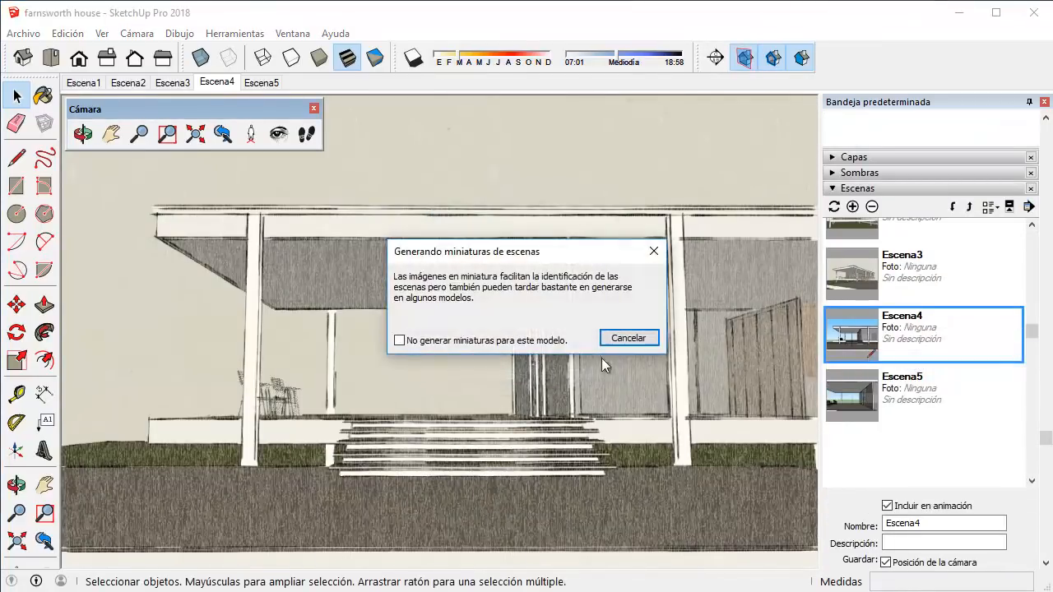
# Recall Escena5, apply the Aglomerado con rotulador fino style, and update the scene with all its properties.
pyautogui.click(922, 396)
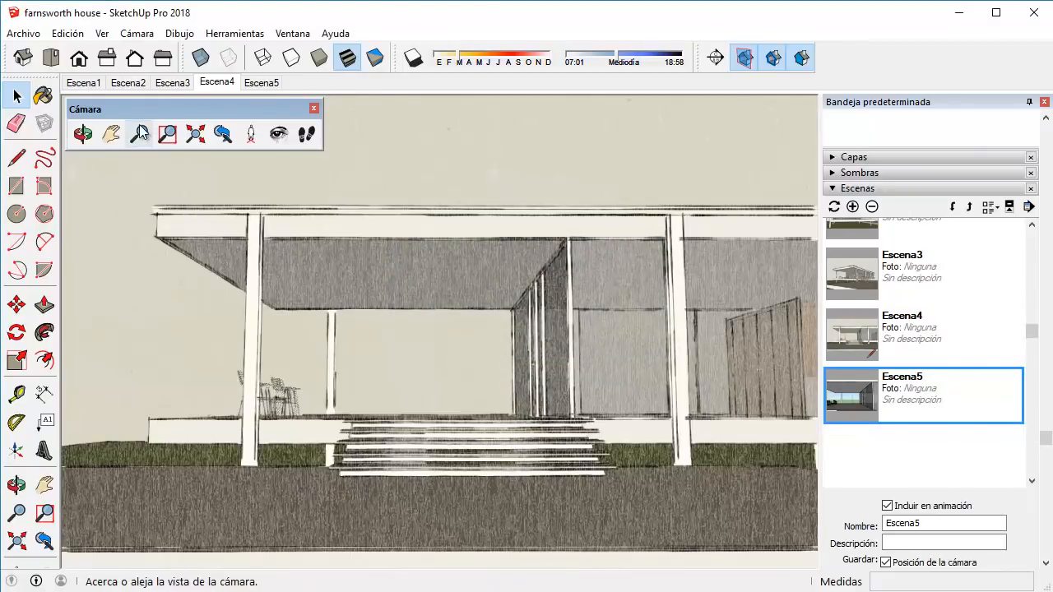
pyautogui.click(265, 83)
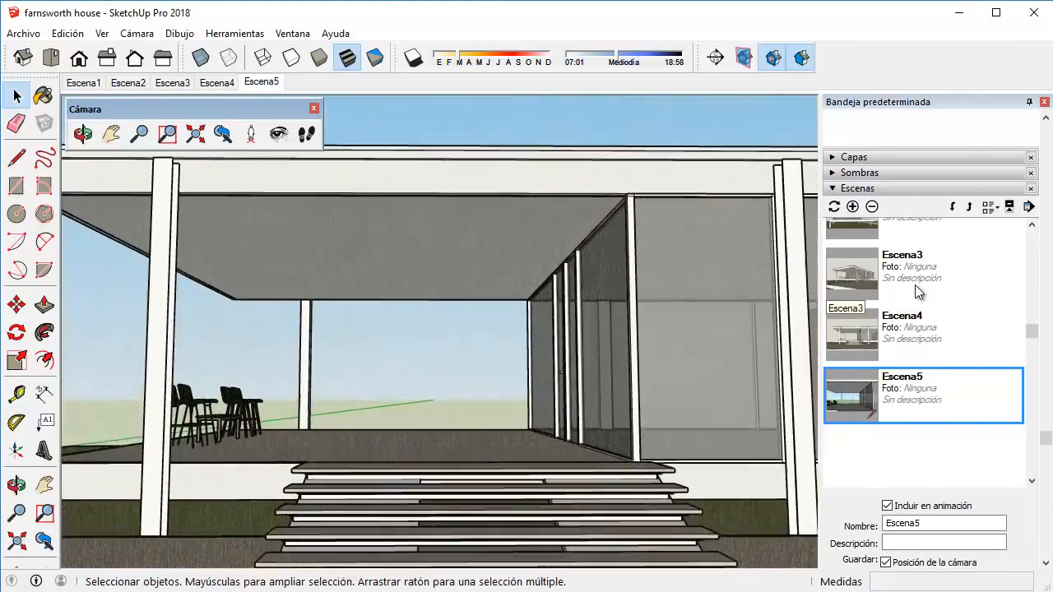
pyautogui.scroll(6, 908, 290)
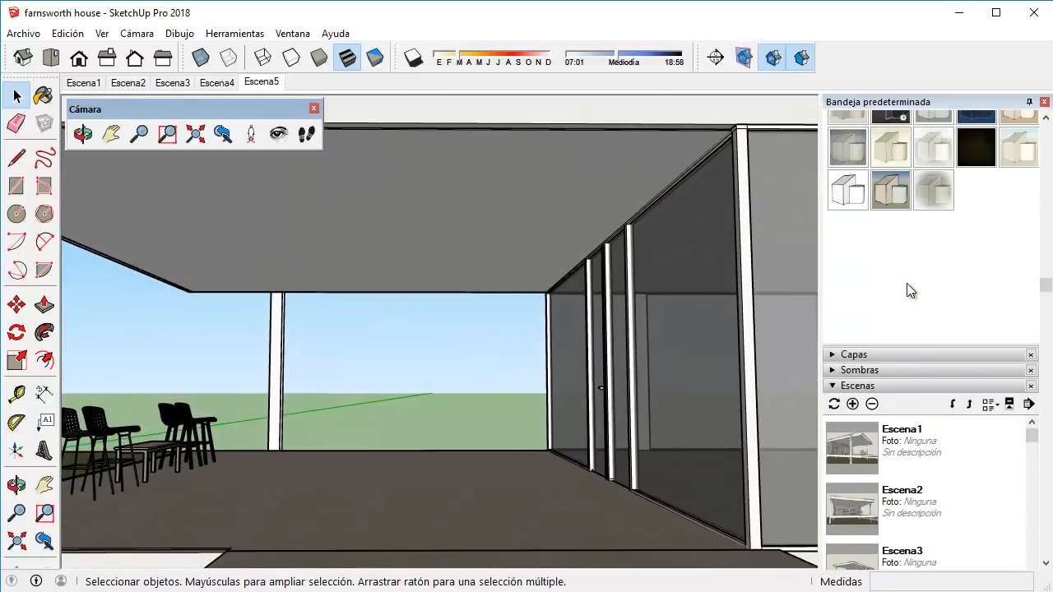
pyautogui.scroll(1, 904, 274)
pyautogui.click(862, 204)
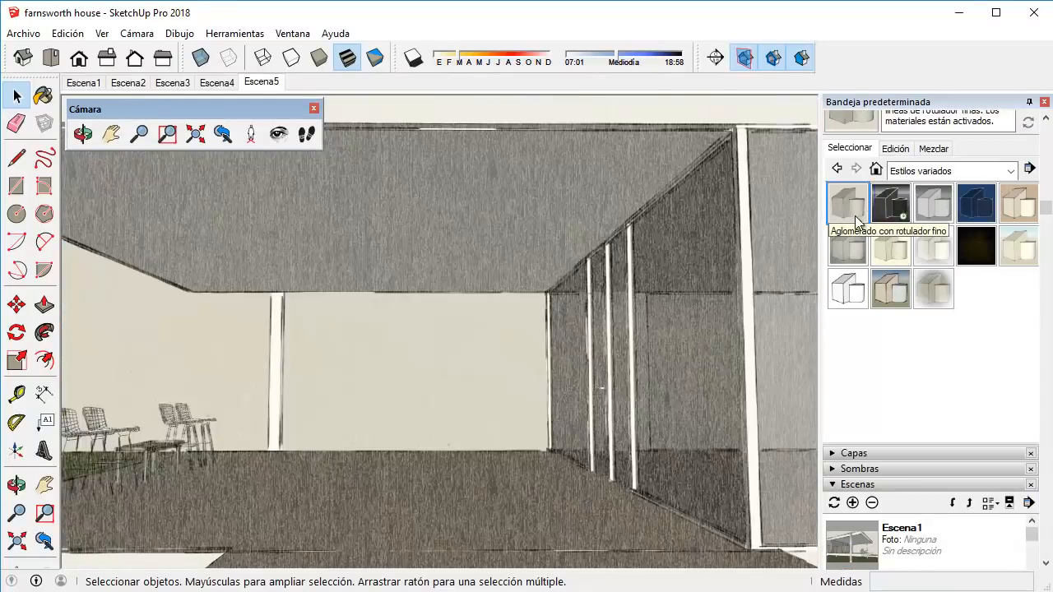
pyautogui.scroll(-3, 909, 333)
pyautogui.scroll(-2, 910, 354)
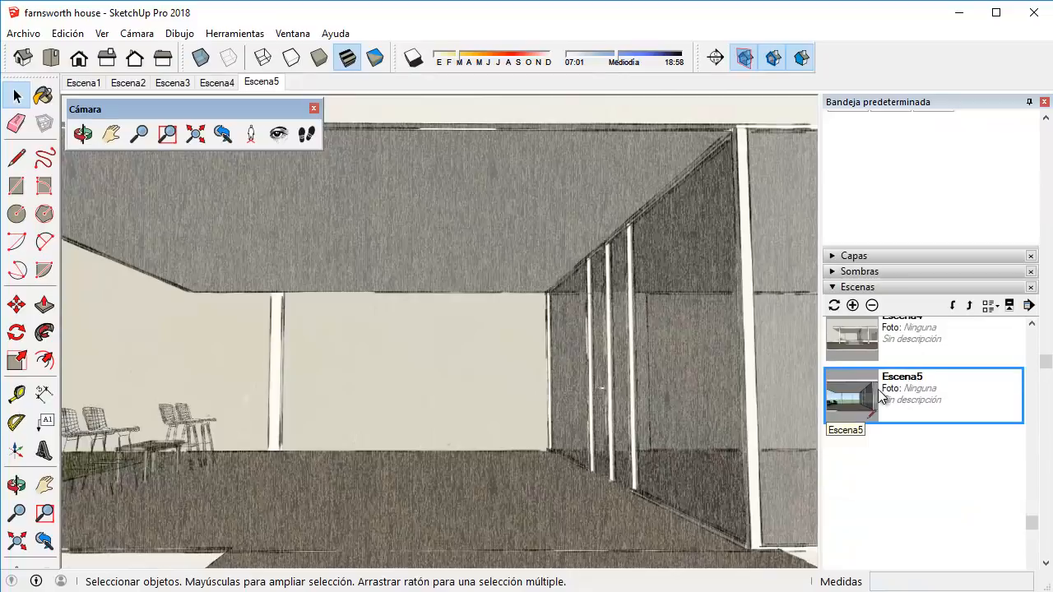
pyautogui.rightClick(880, 396)
pyautogui.click(939, 420)
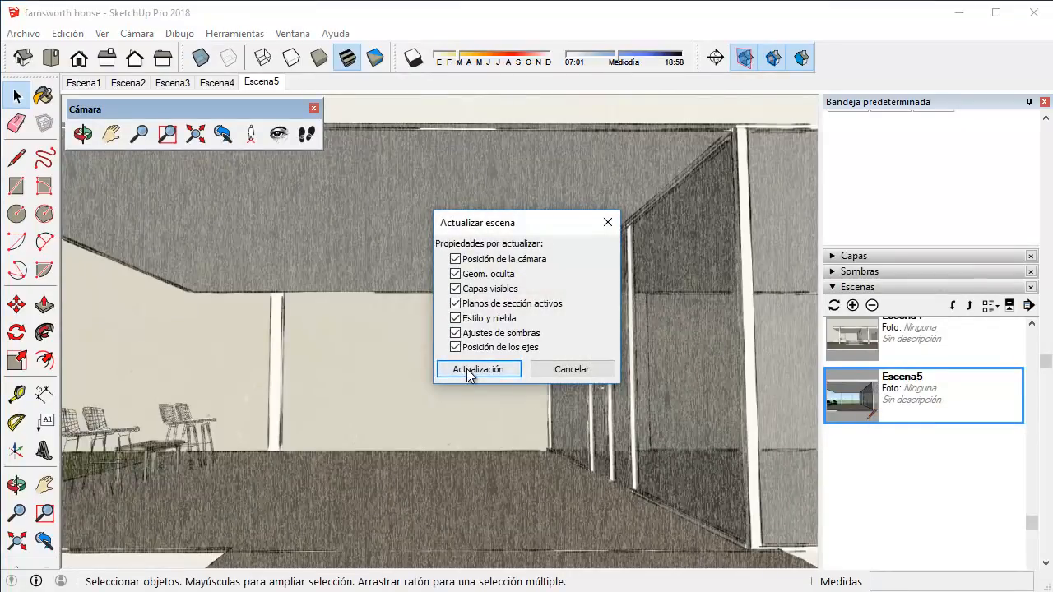
pyautogui.click(466, 369)
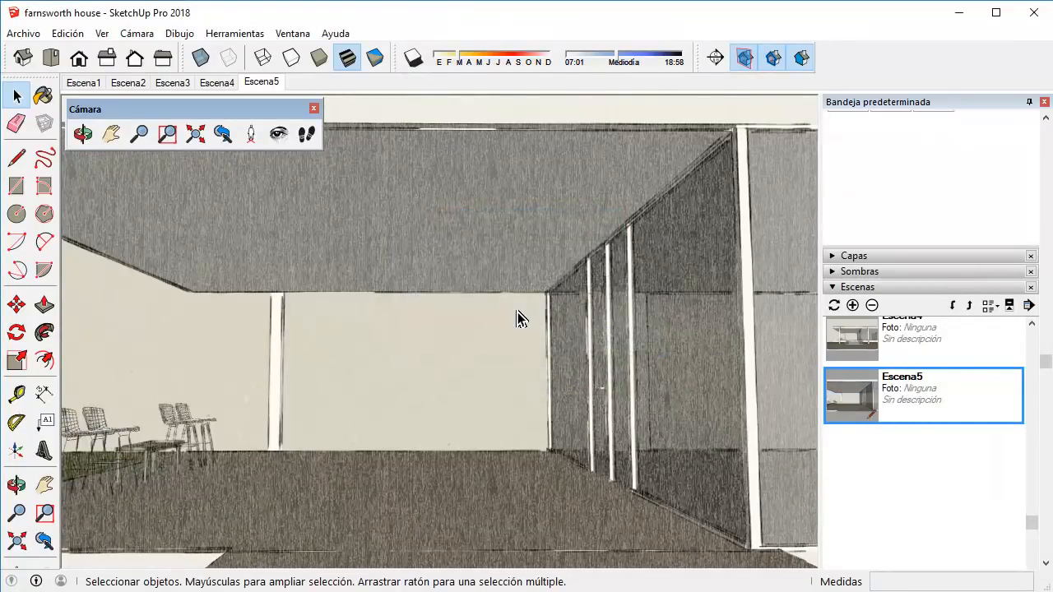
# Recall Escena1, play the scene animation to preview the walkthrough, and stop the playback.
pyautogui.click(83, 83)
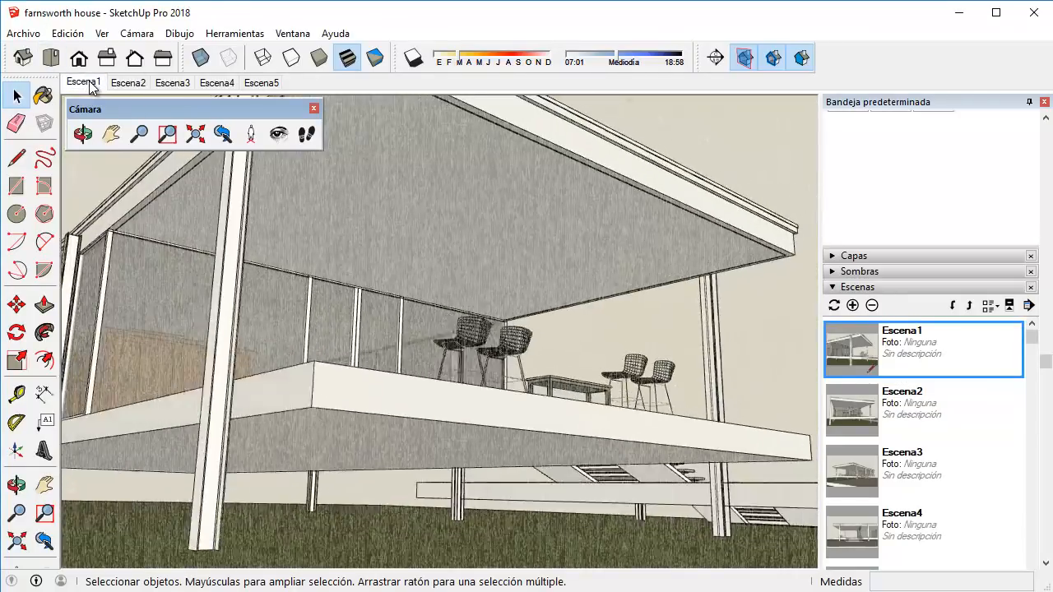
pyautogui.click(79, 34)
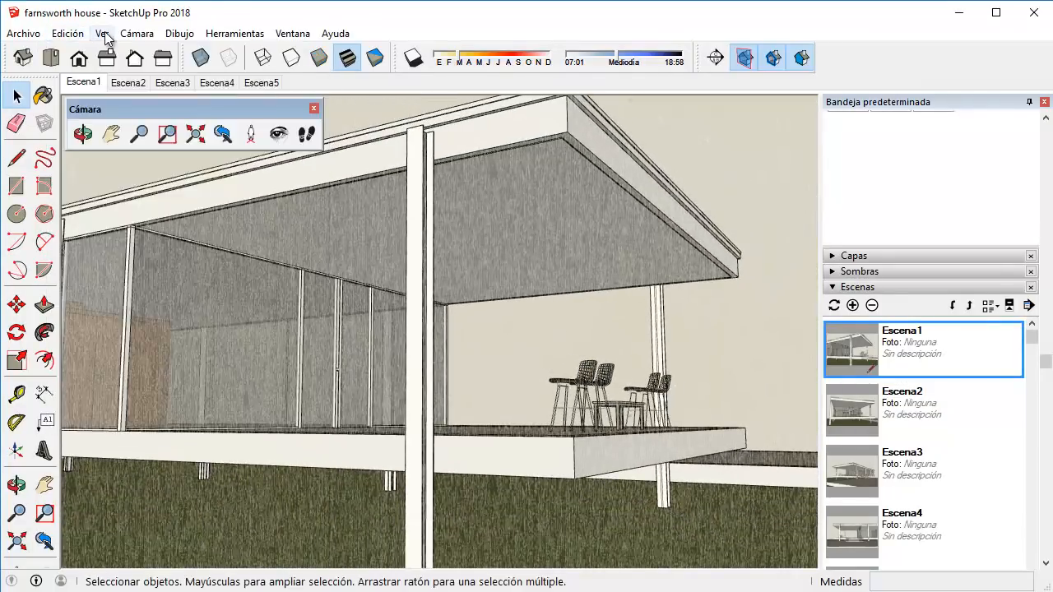
pyautogui.click(104, 36)
pyautogui.moveTo(192, 311)
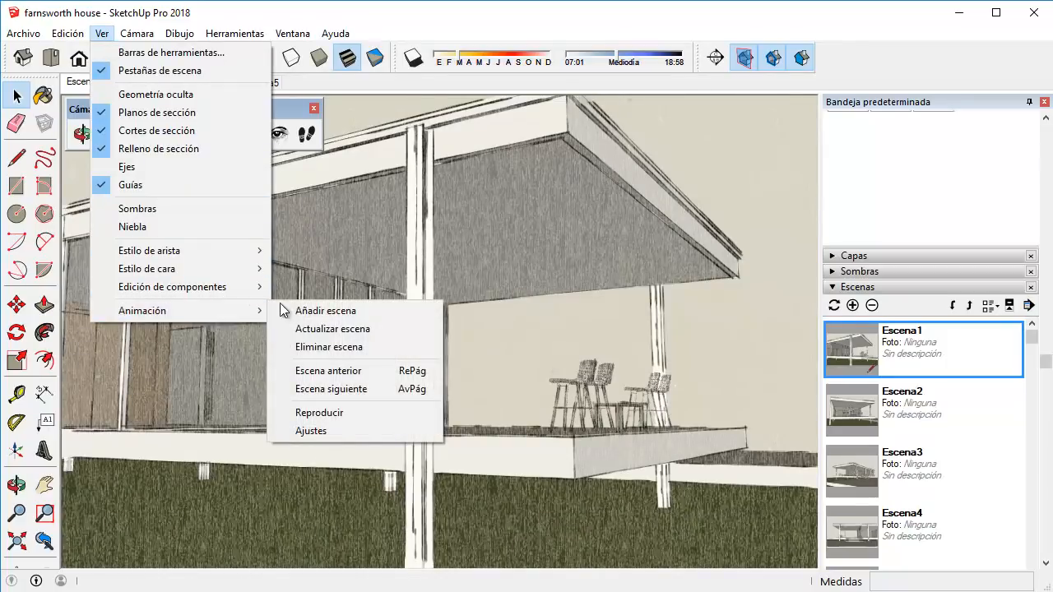
pyautogui.click(316, 412)
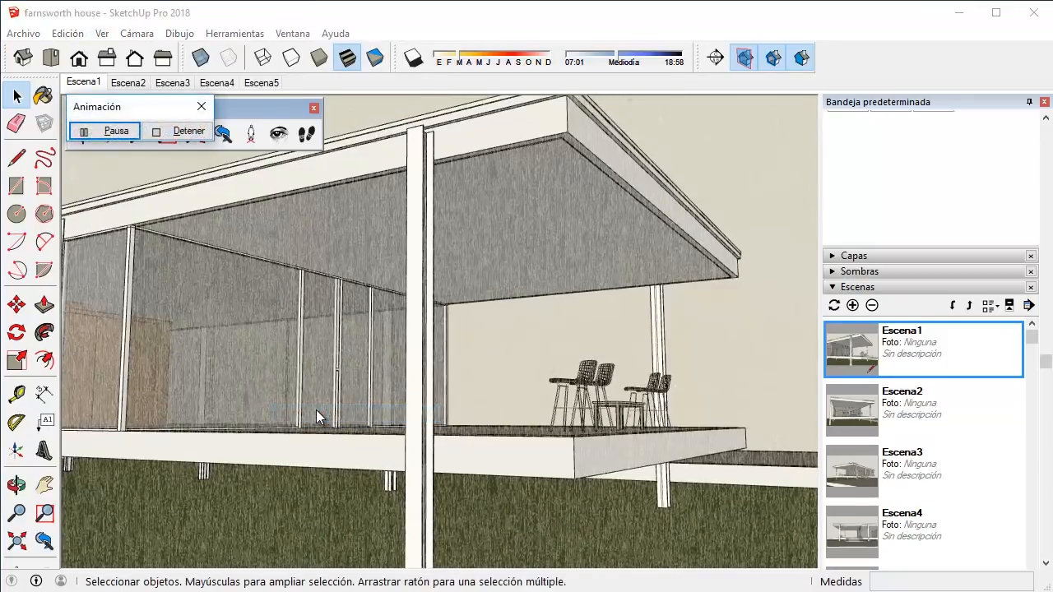
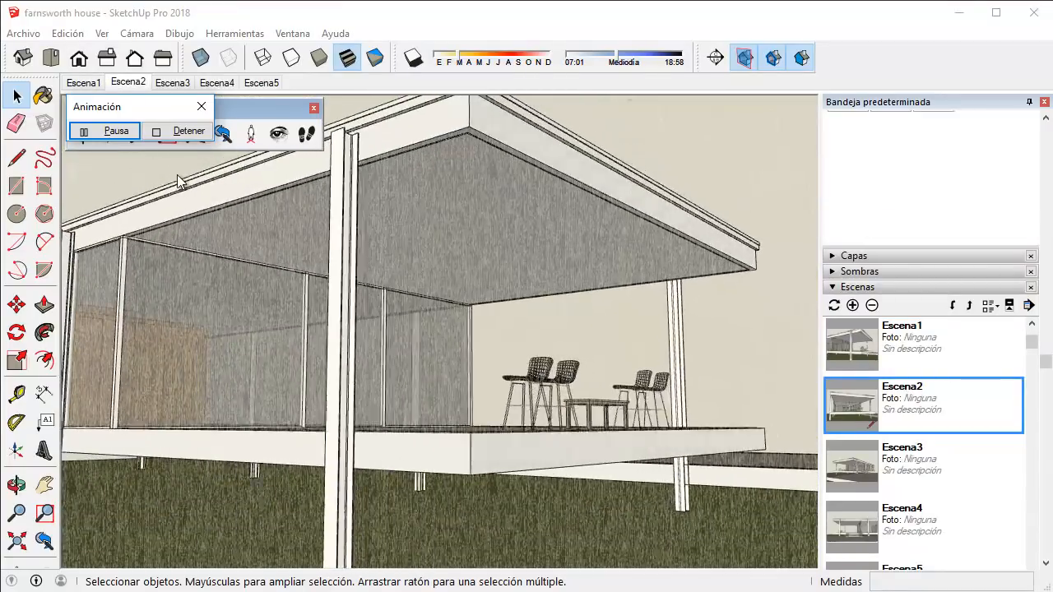
pyautogui.click(177, 133)
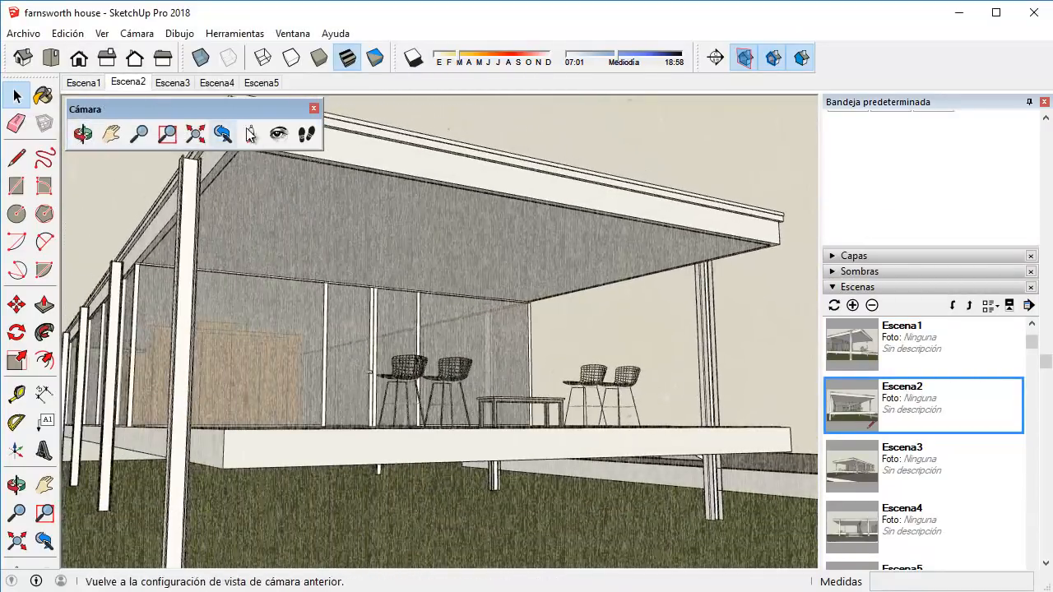
# Close the Cámara toolbar and orbit out to an overall exterior view of the house and its terrace.
pyautogui.click(314, 108)
pyautogui.press('o')
pyautogui.moveTo(537, 156); pyautogui.dragTo(253, 259, button='middle')
pyautogui.scroll(-5, 354, 285)
pyautogui.scroll(3, 354, 286)
pyautogui.moveTo(355, 285); pyautogui.dragTo(469, 292, button='middle')
pyautogui.scroll(-1, 448, 320)
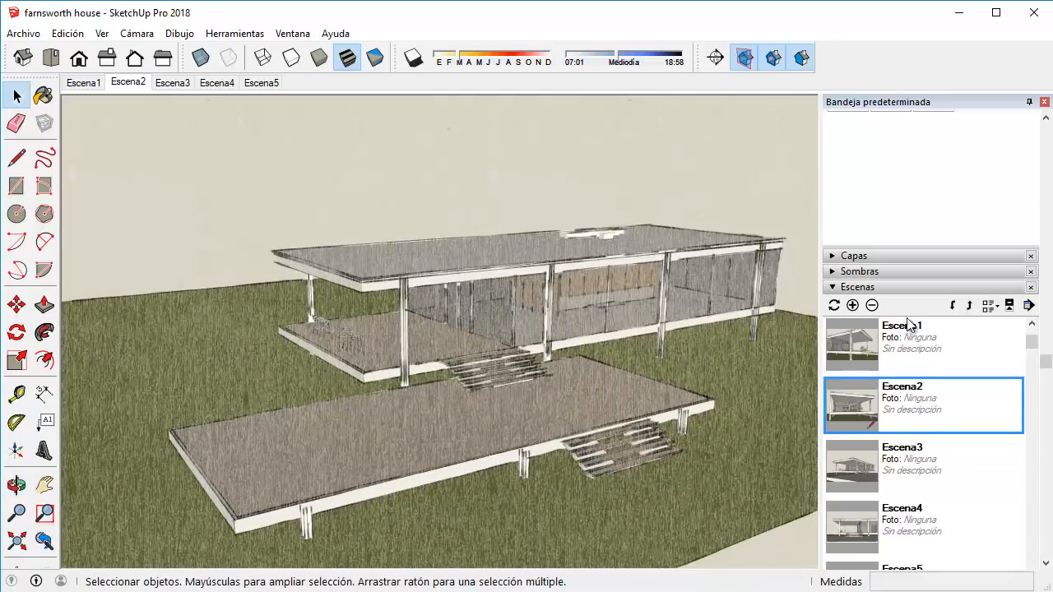
pyautogui.scroll(4, 910, 325)
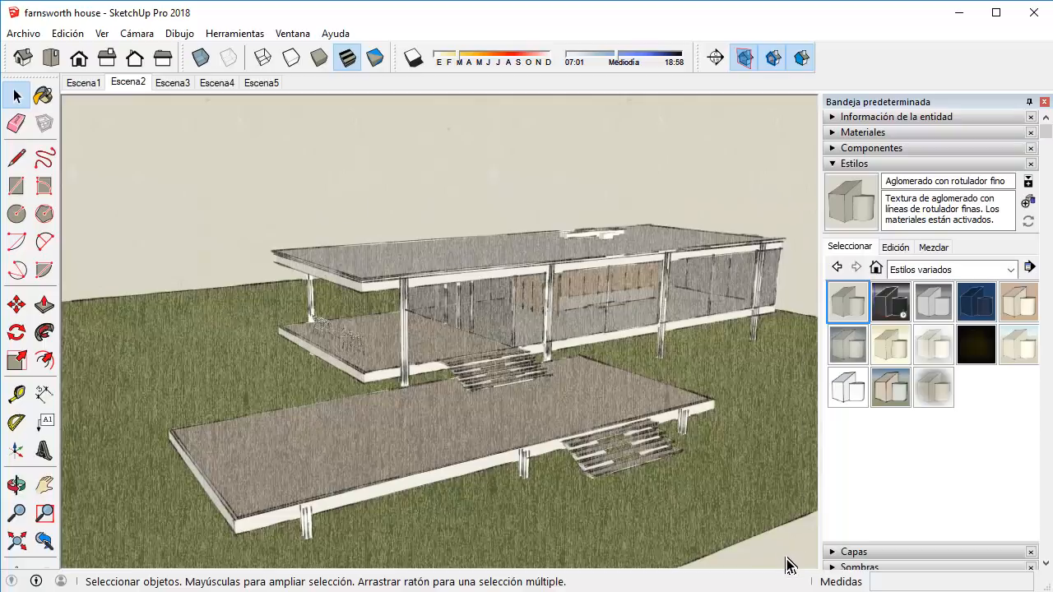
pyautogui.moveTo(735, 522)
pyautogui.keyDown('shift'); pyautogui.mouseDown(button='middle')
pyautogui.moveTo(709, 519)
pyautogui.moveTo(729, 529)
pyautogui.mouseUp(button='middle'); pyautogui.keyUp('shift')
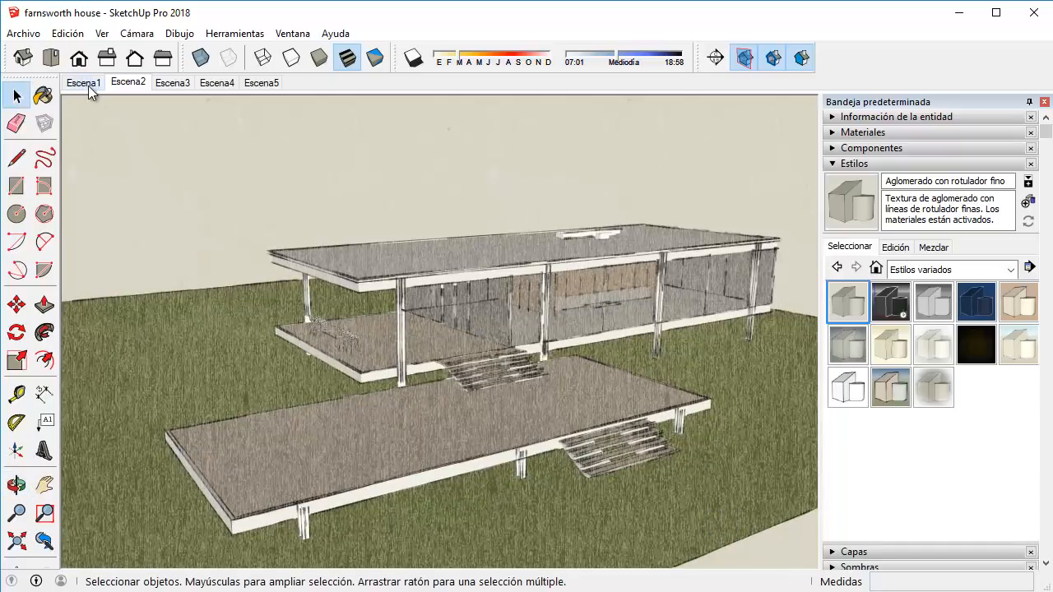
# Recall Escena4 and export it as a 2D PNG image named farnsworth house in the Nueva carpeta folder.
pyautogui.click(116, 86)
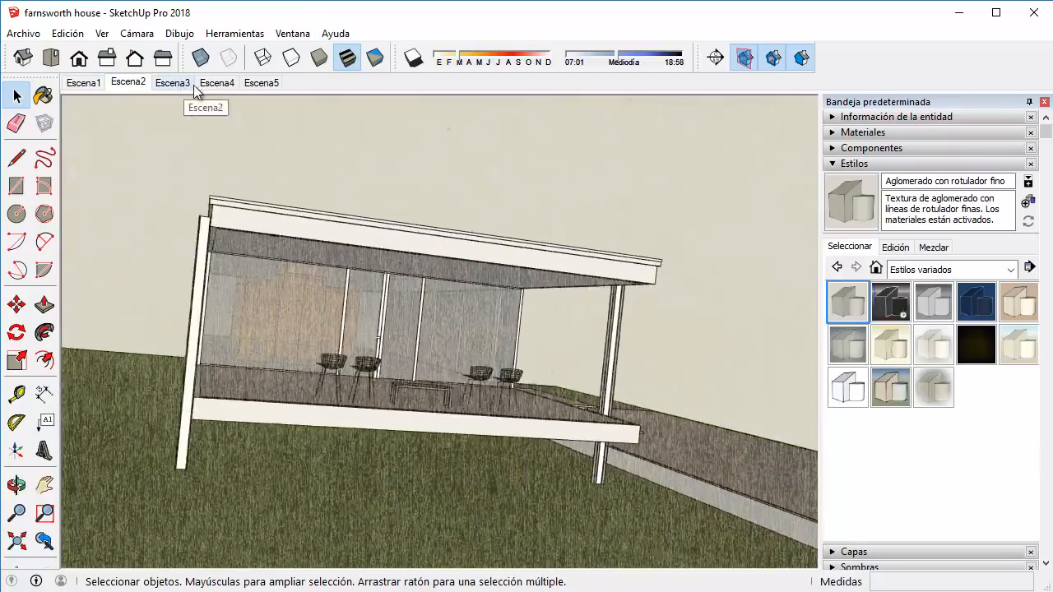
pyautogui.click(208, 83)
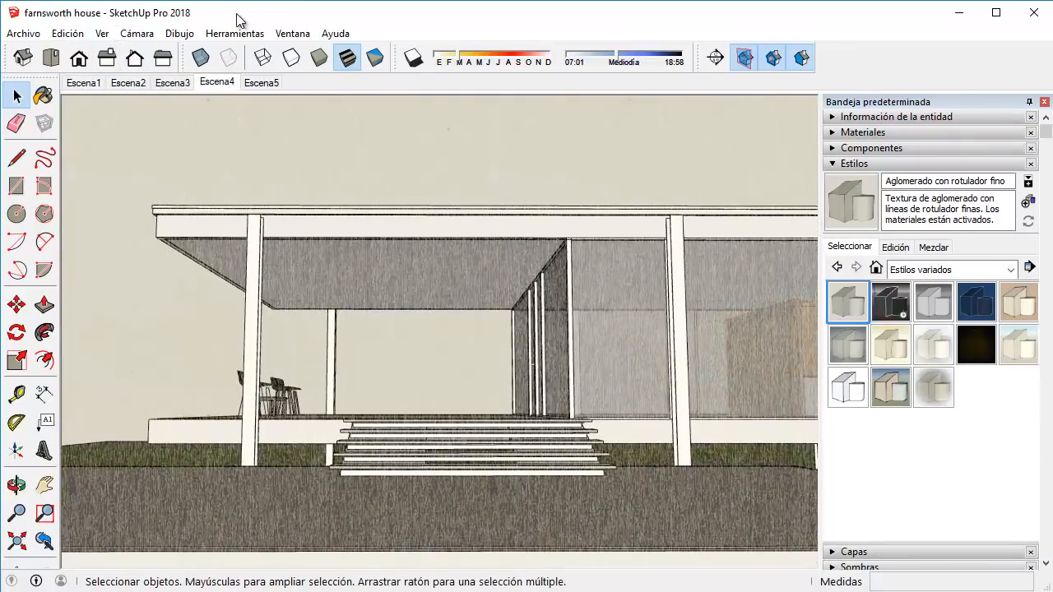
pyautogui.click(23, 33)
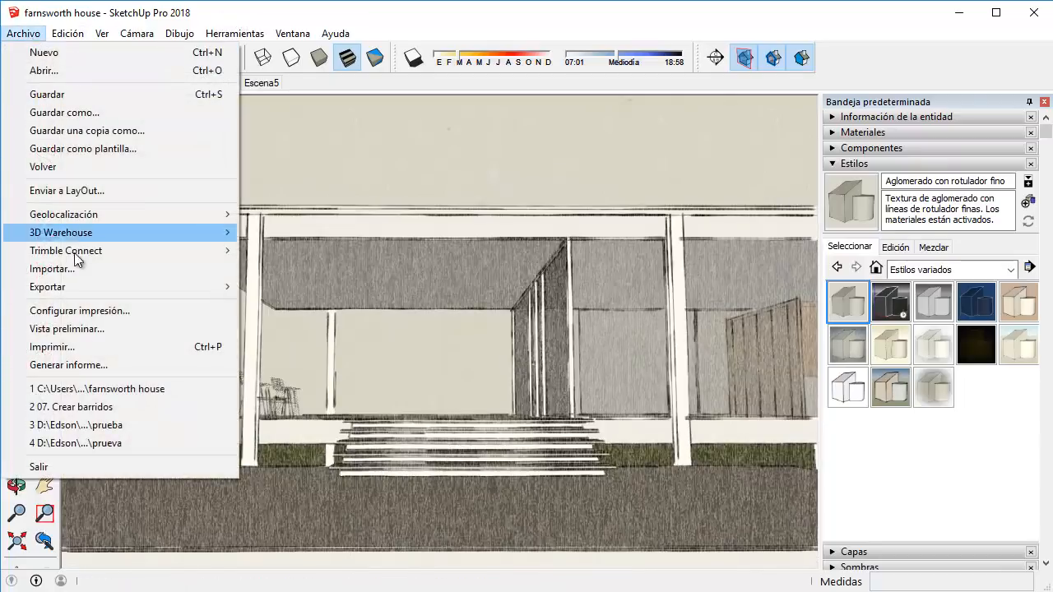
pyautogui.moveTo(90, 283)
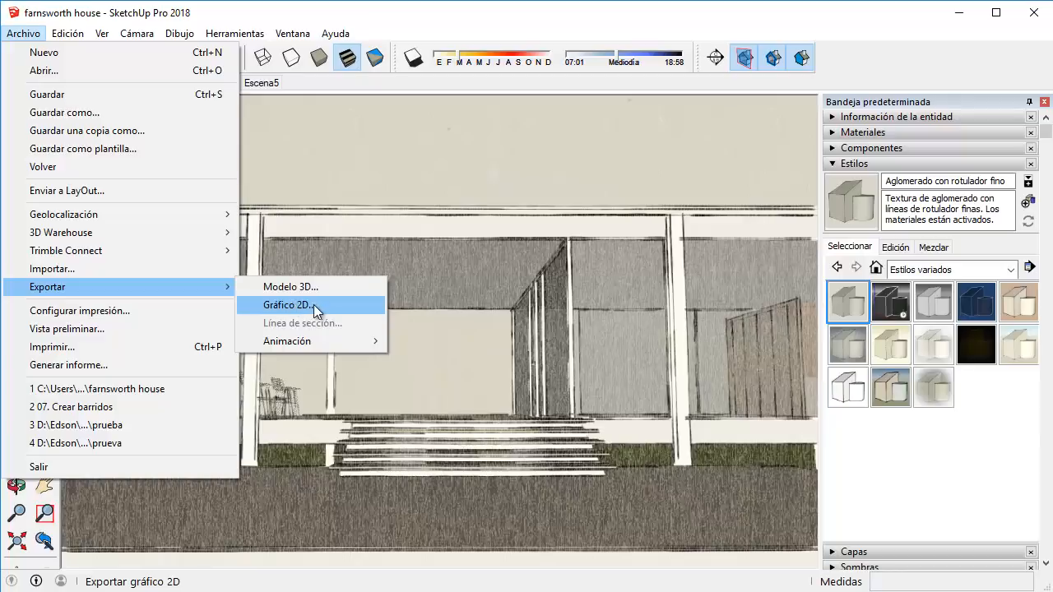
pyautogui.moveTo(313, 339)
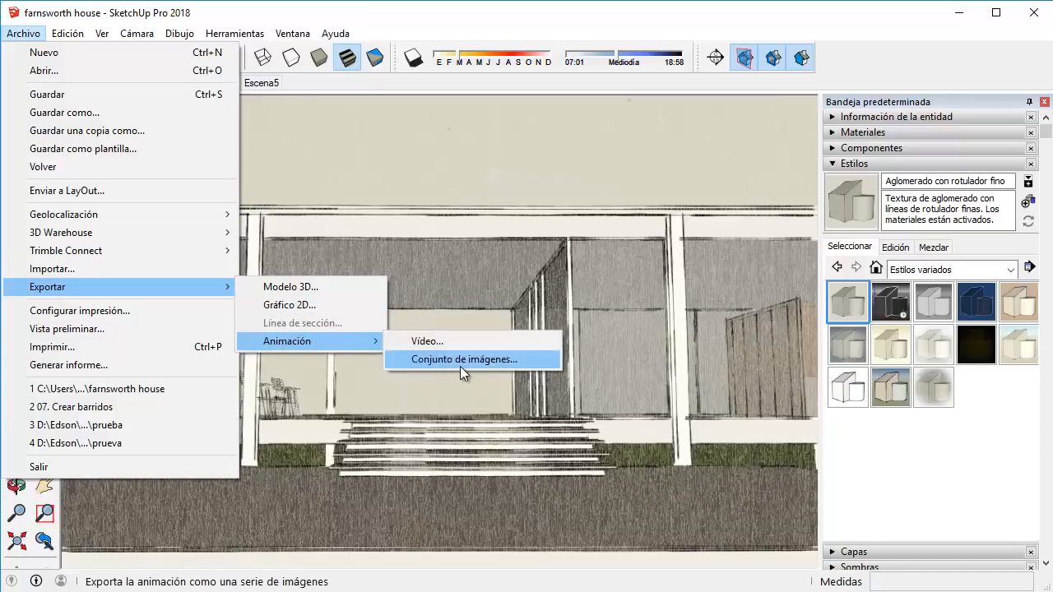
pyautogui.click(330, 311)
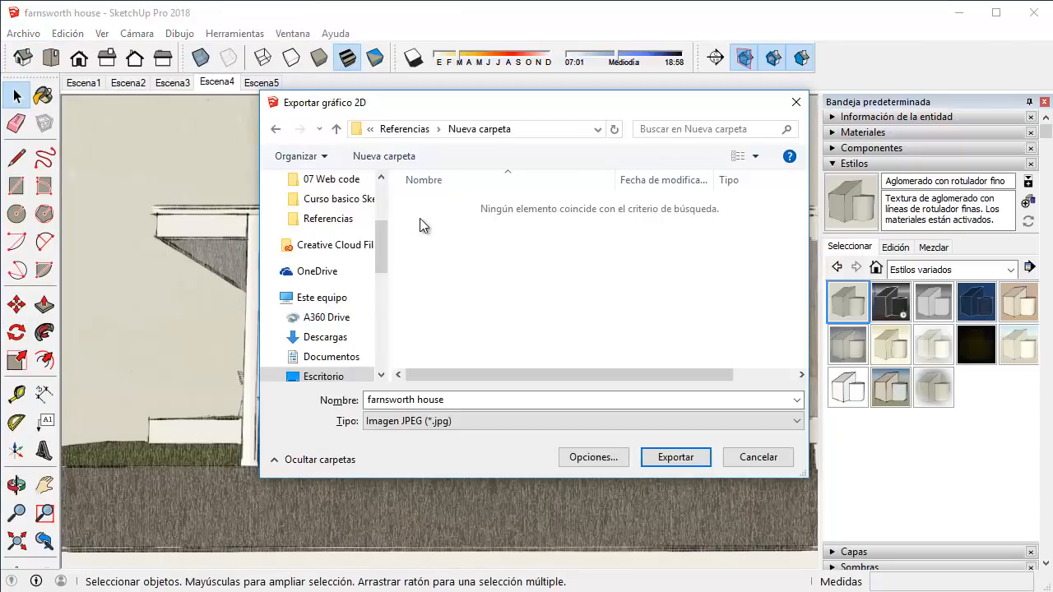
pyautogui.moveTo(476, 112); pyautogui.dragTo(421, 111)
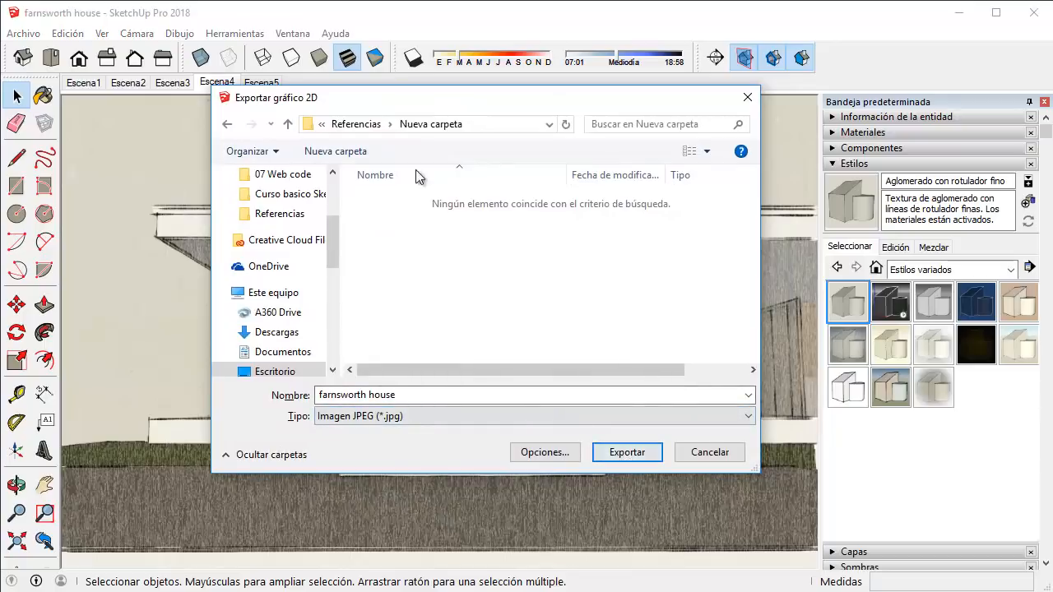
pyautogui.click(617, 419)
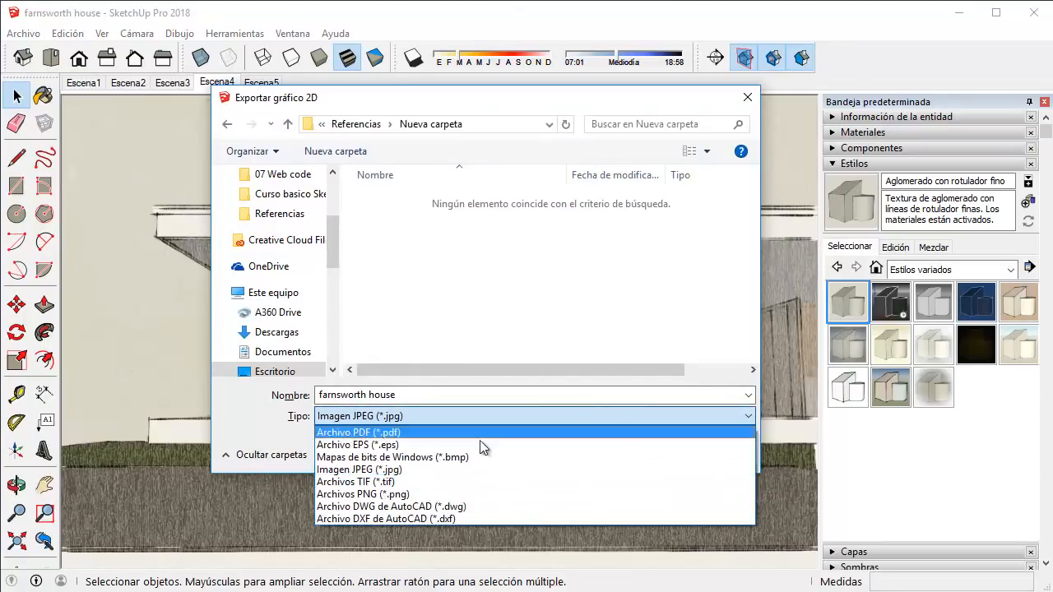
pyautogui.click(416, 493)
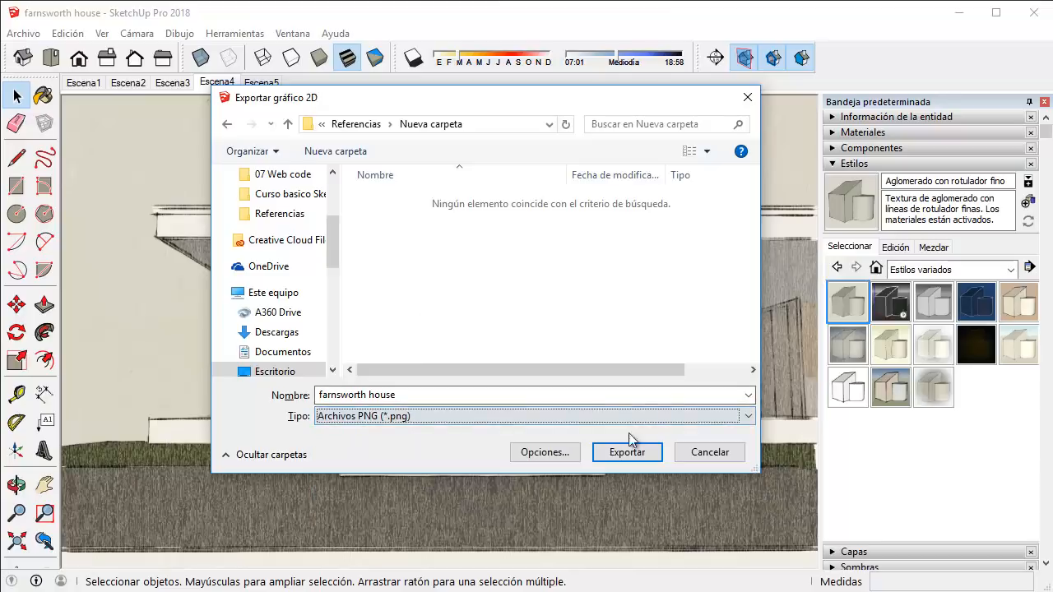
pyautogui.click(631, 457)
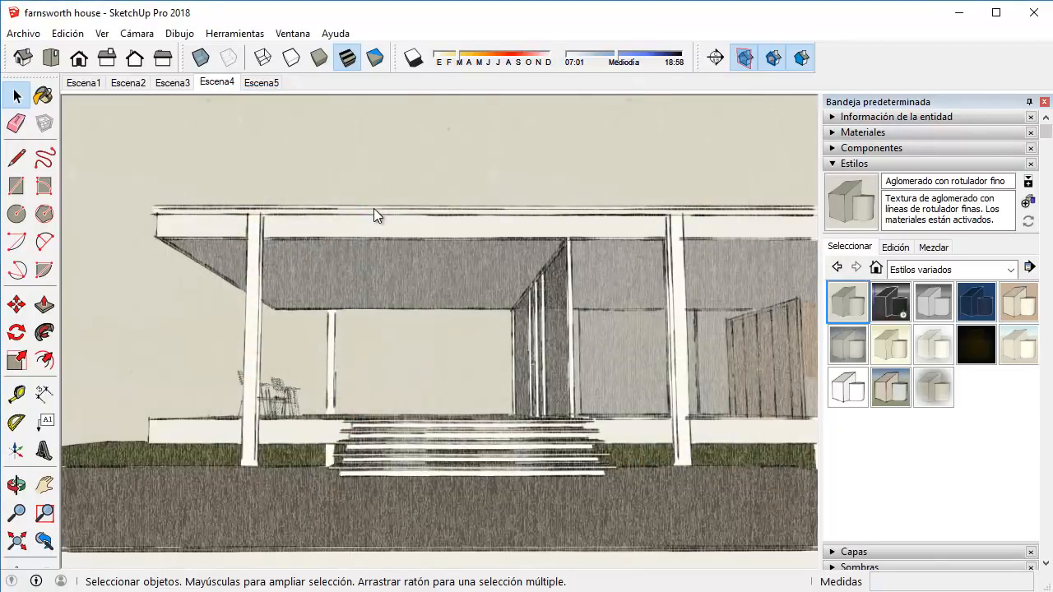
# Switch to File Explorer, open the exported farnsworth house image to check it, and return to SketchUp.
pyautogui.hotkey('alt', 'Tab')
pyautogui.click(97, 197)
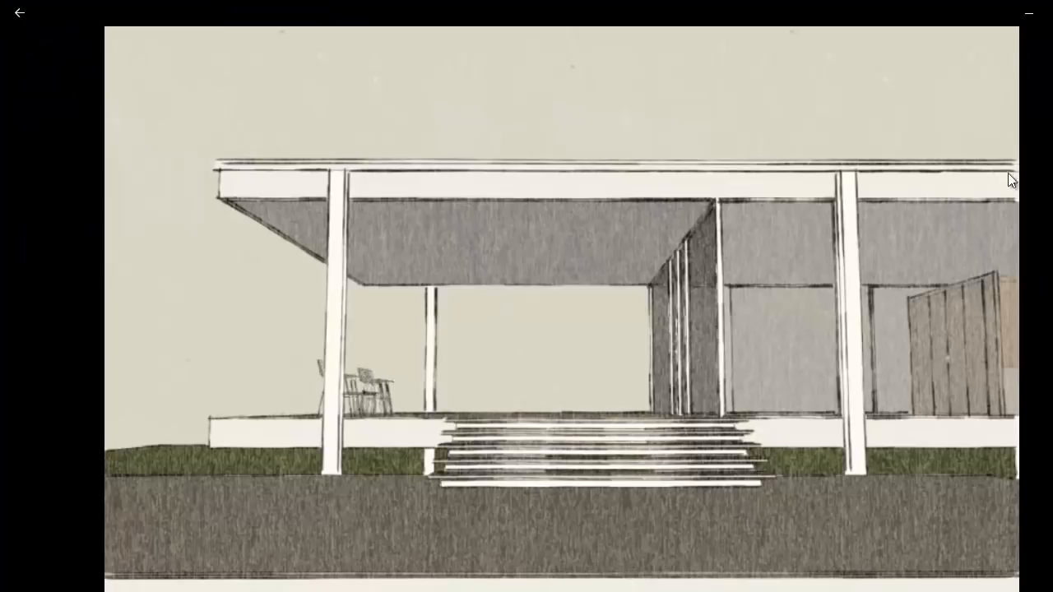
pyautogui.hotkey('alt', 'F4')
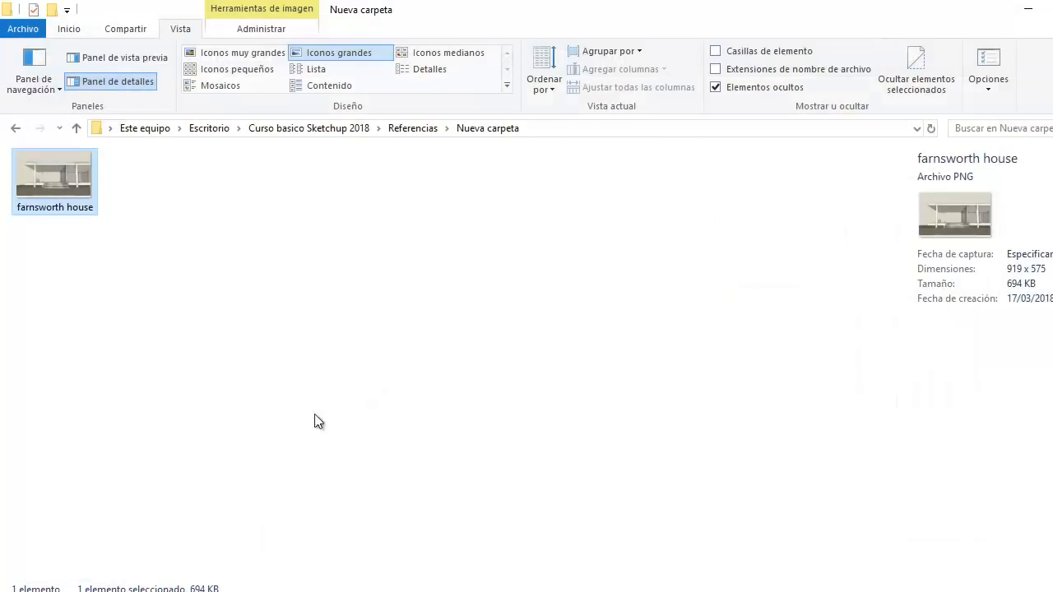
pyautogui.click(314, 414)
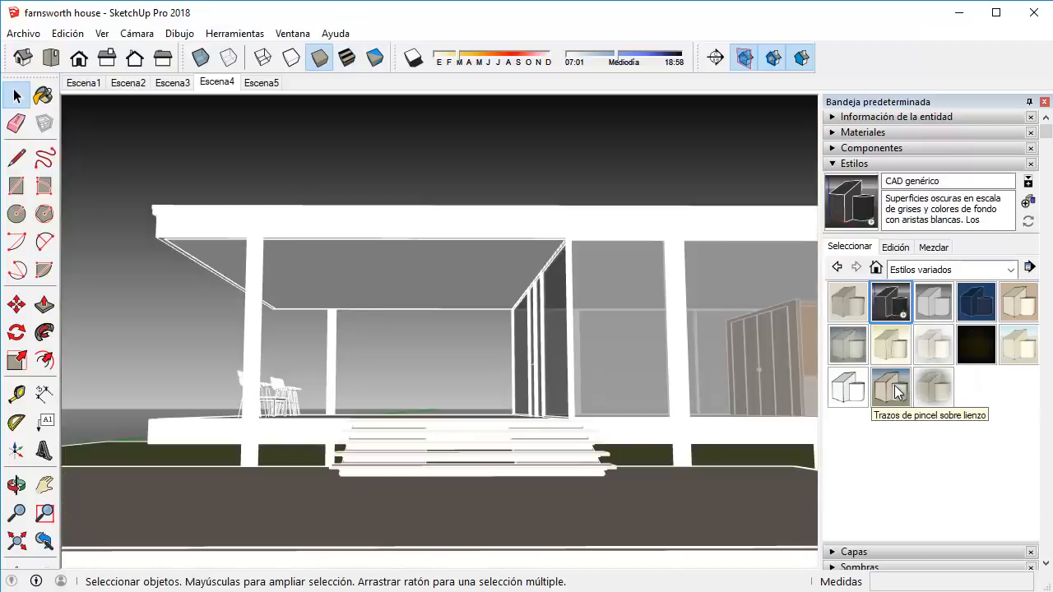
# Try the Trazos de pincel sobre lienzo style and the Estilo sencillo style from Estilos predeterminados on the Escena4 view.
pyautogui.click(896, 392)
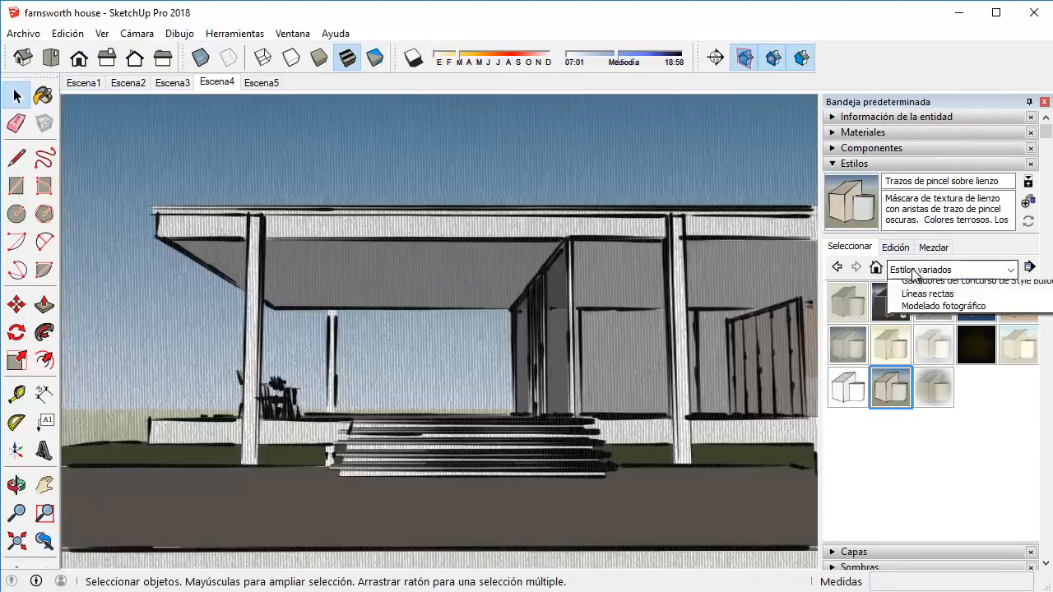
pyautogui.click(917, 269)
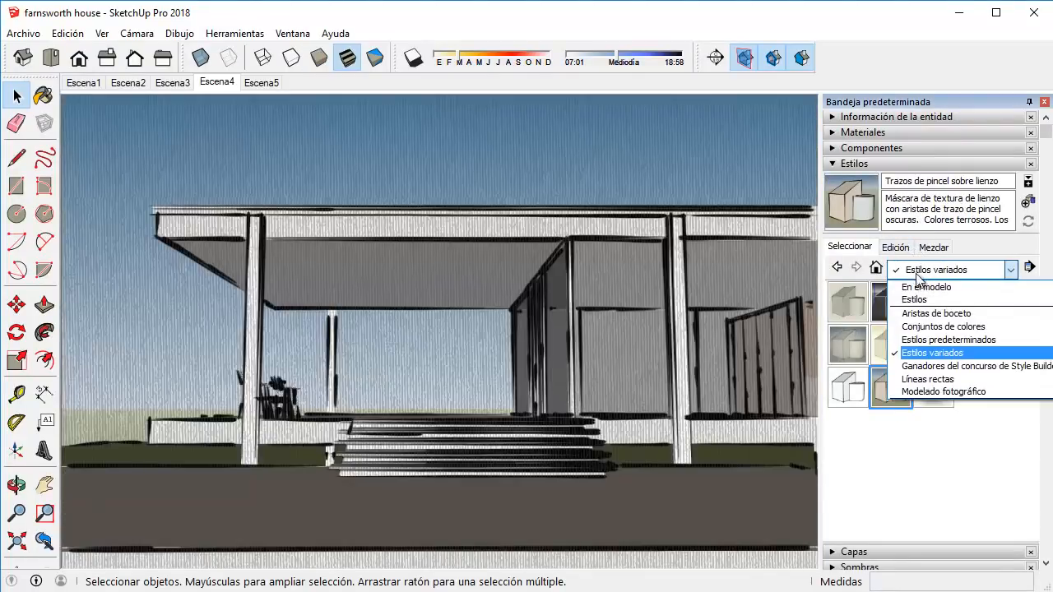
pyautogui.click(949, 340)
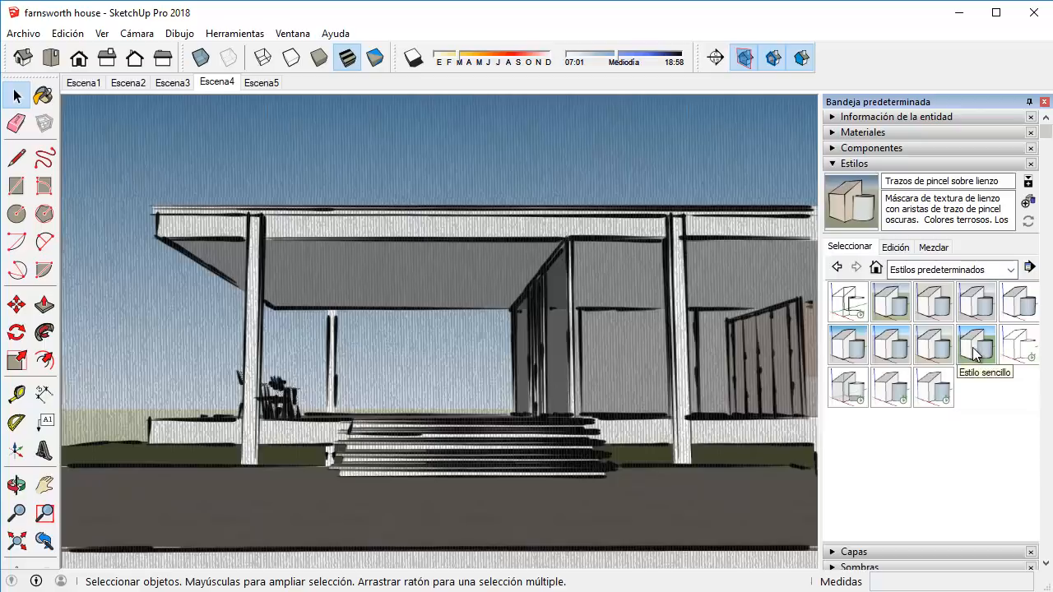
pyautogui.click(975, 352)
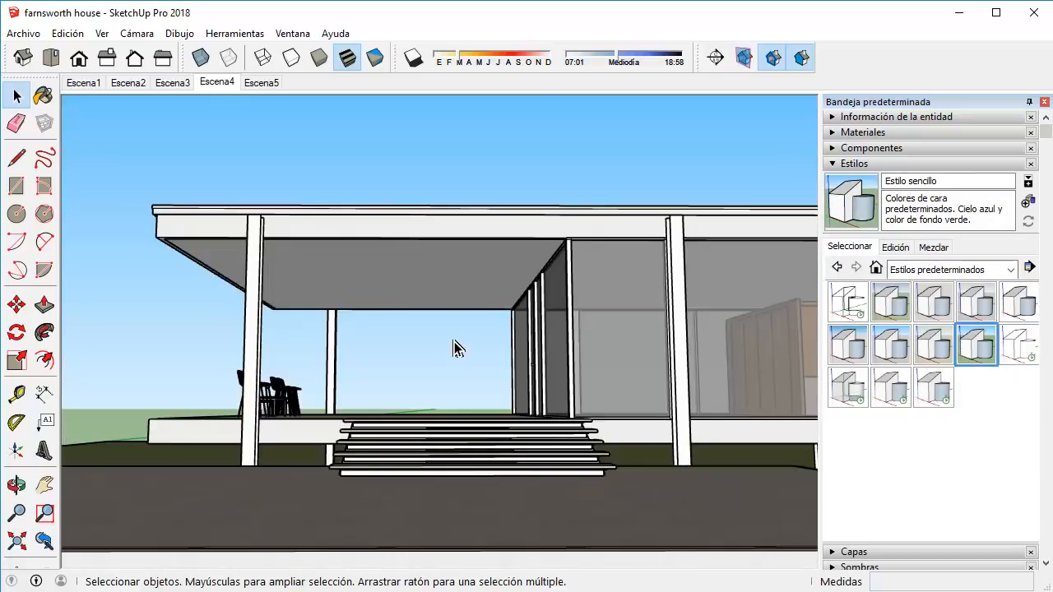
pyautogui.moveTo(374, 339); pyautogui.dragTo(158, 127, button='middle')
# Recall Escena1 and set up a video export of the animation in H.264 codec/Mp4 format.
pyautogui.click(82, 85)
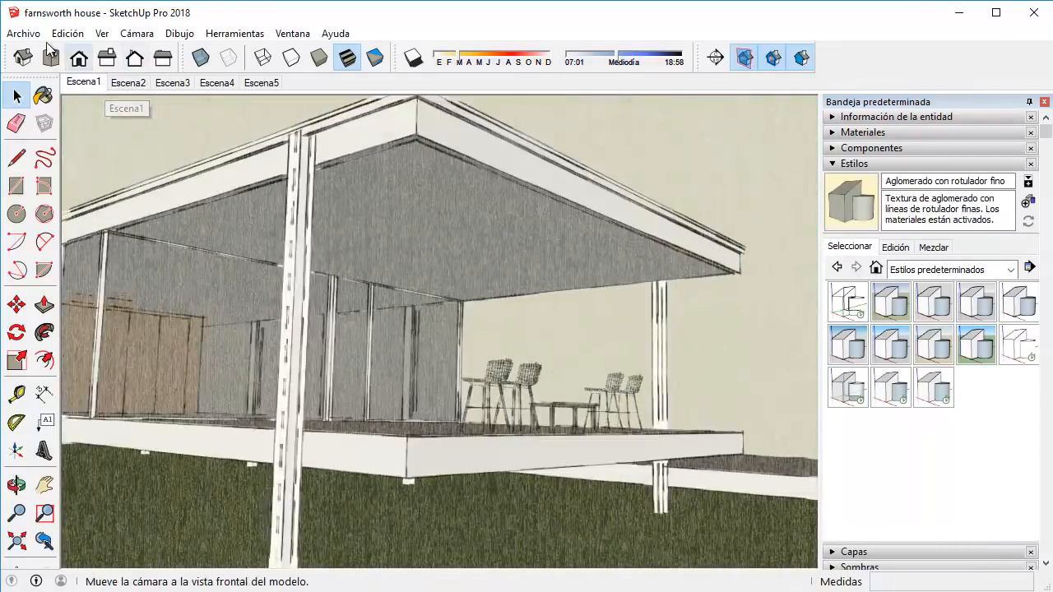
pyautogui.click(23, 33)
pyautogui.moveTo(116, 281)
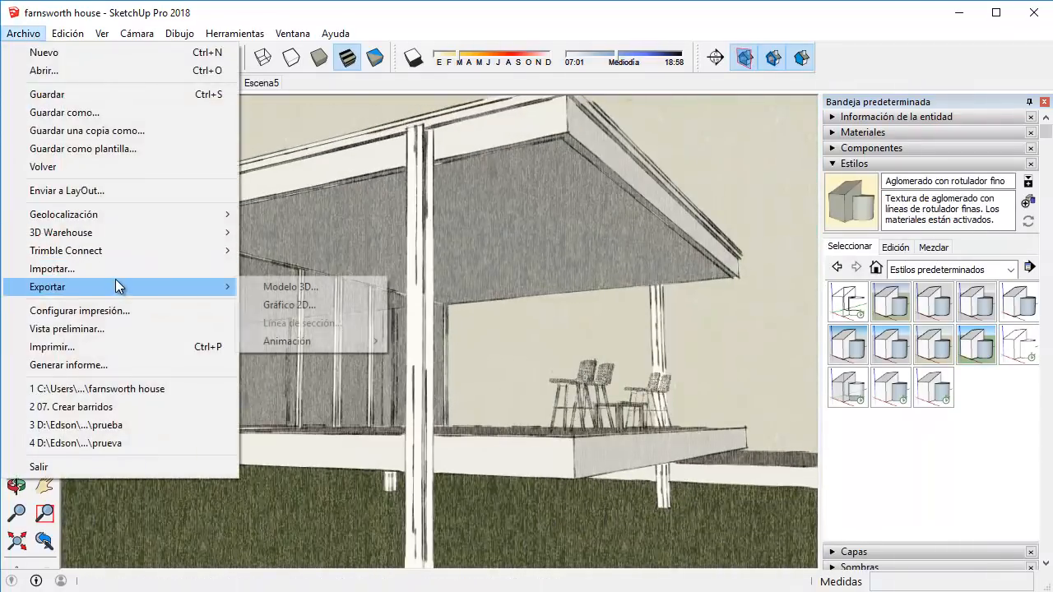
pyautogui.moveTo(290, 342)
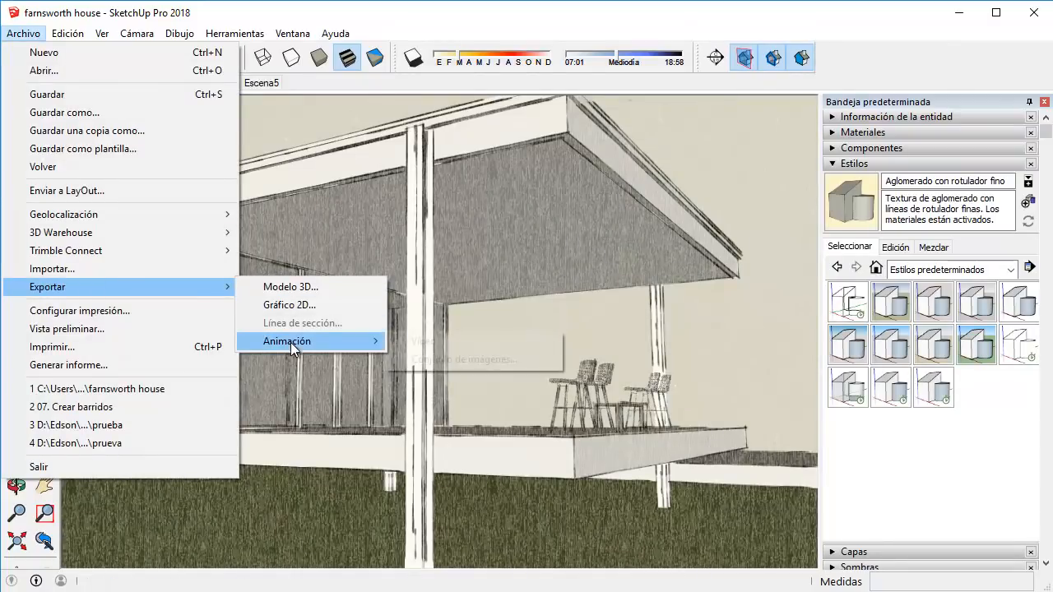
pyautogui.click(452, 340)
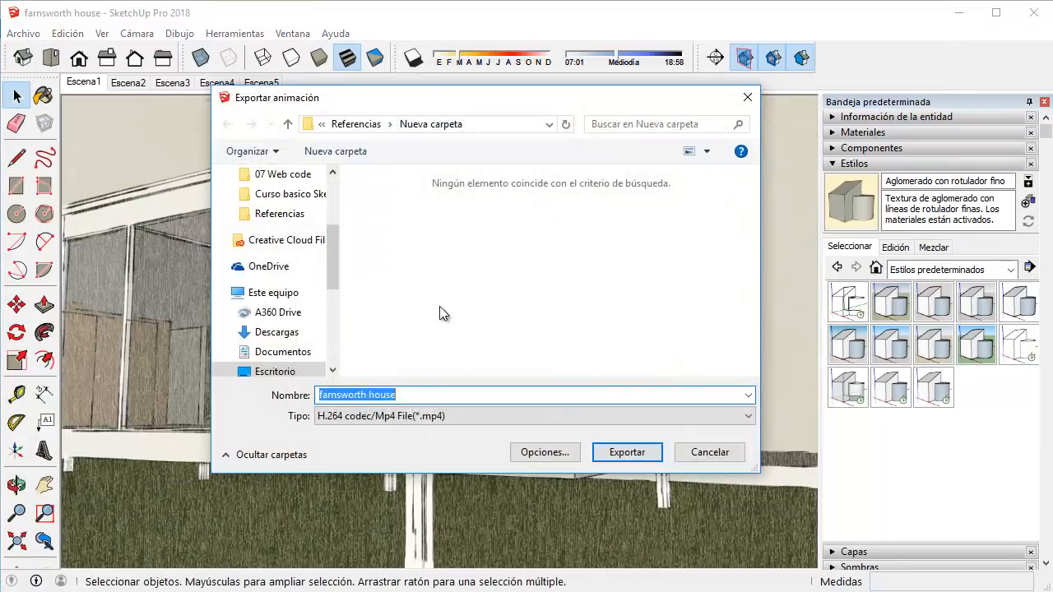
pyautogui.click(494, 416)
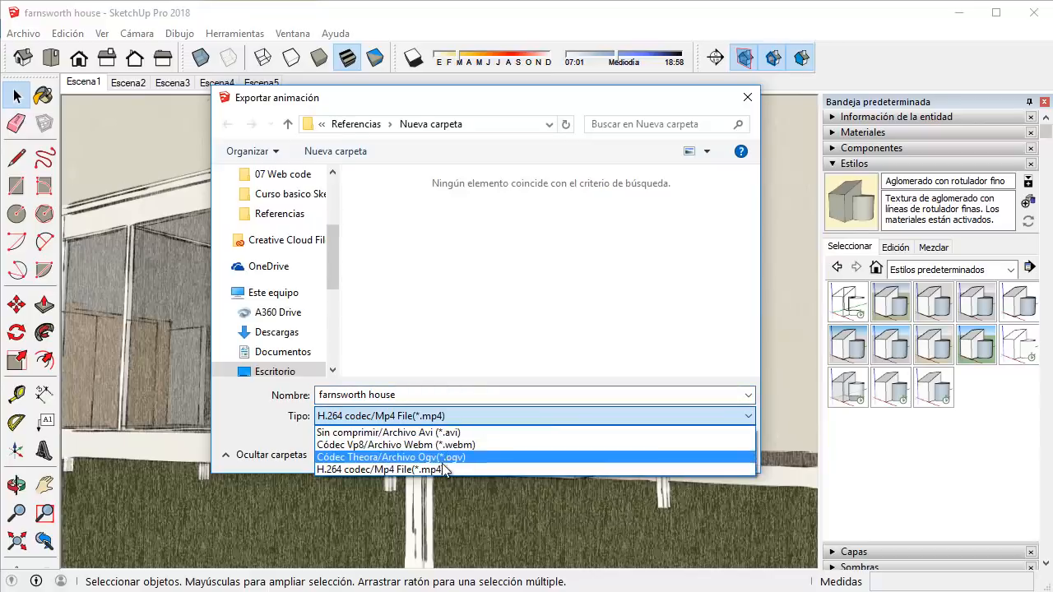
pyautogui.click(444, 468)
# Set the animation export to HD 720p at 30 frames per second without returning to the start scene, and export the video.
pyautogui.click(560, 451)
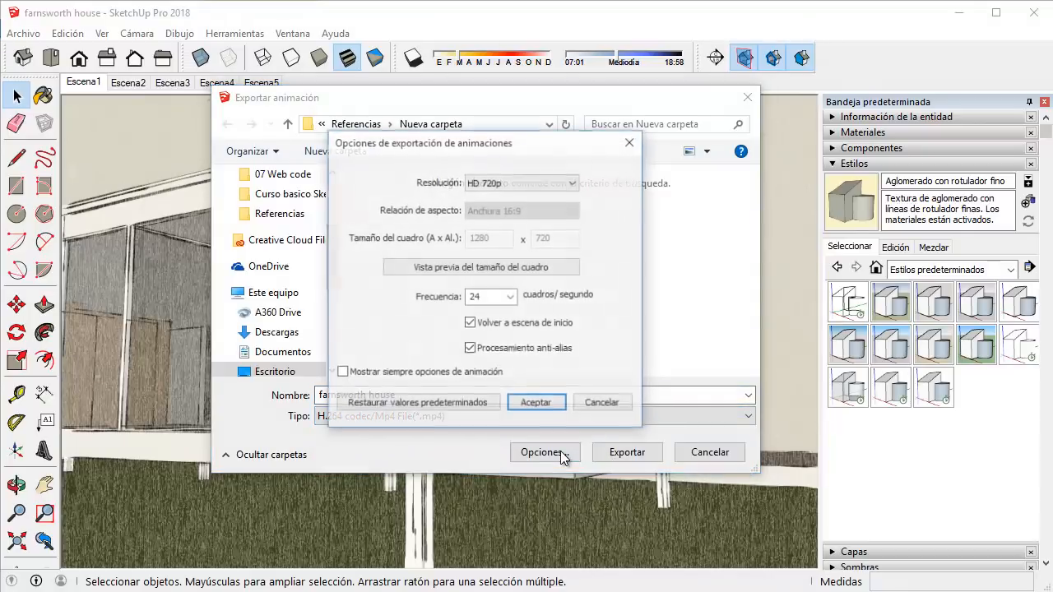
pyautogui.click(513, 180)
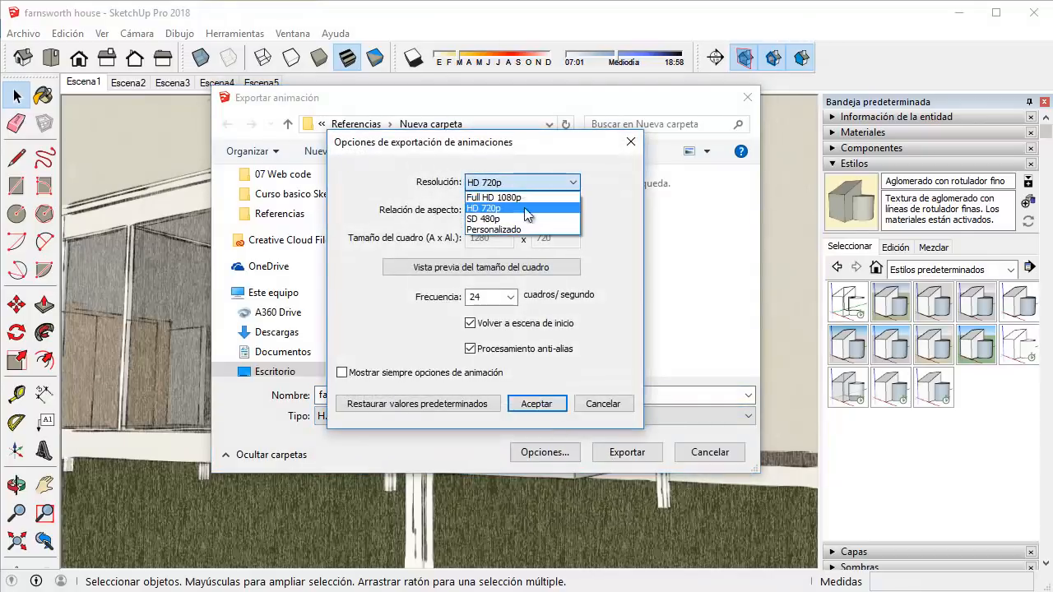
pyautogui.click(524, 206)
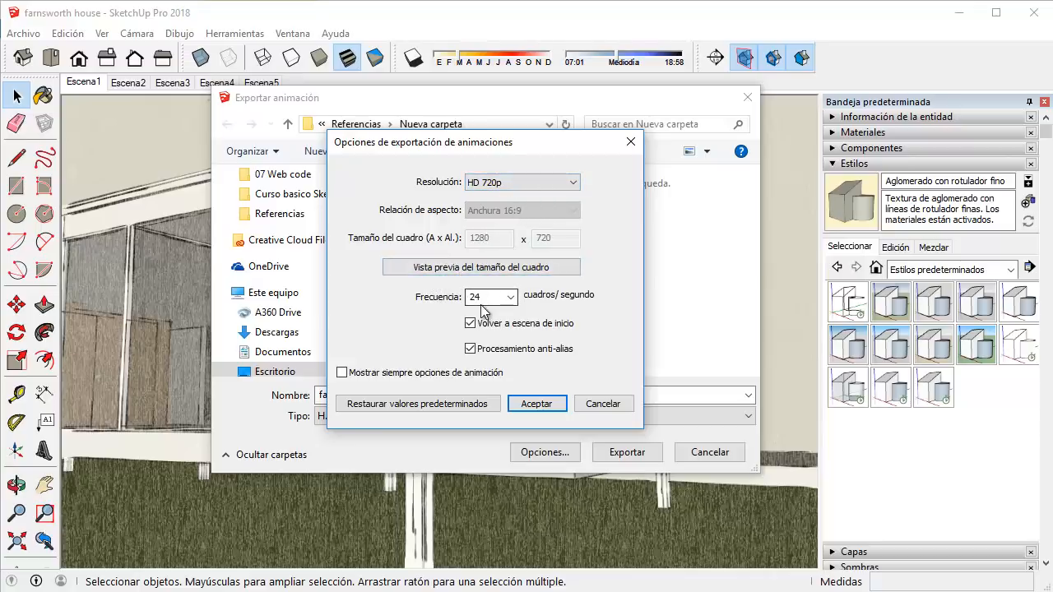
pyautogui.click(484, 298)
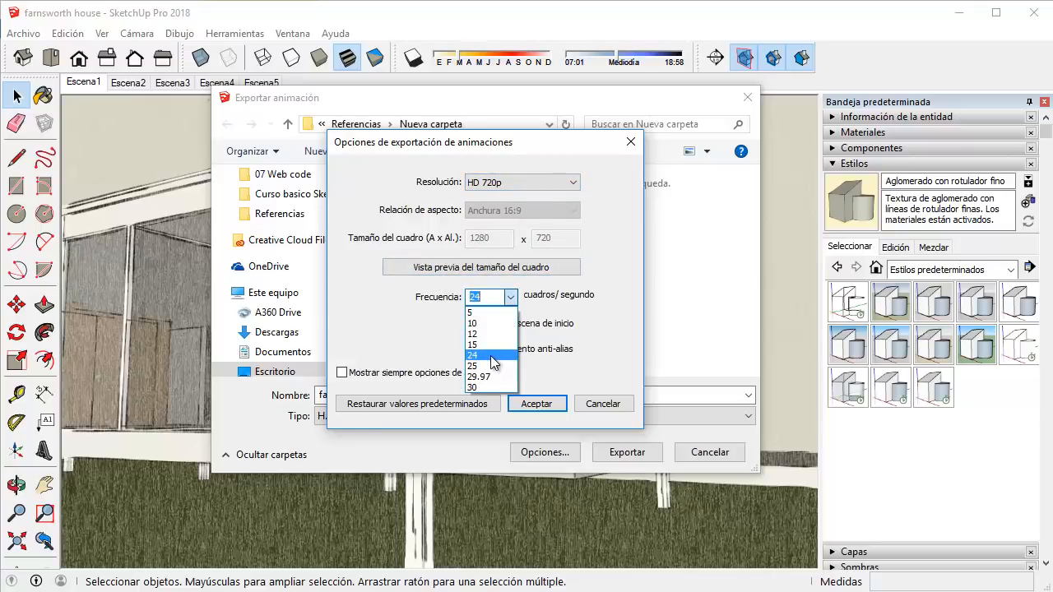
pyautogui.click(493, 387)
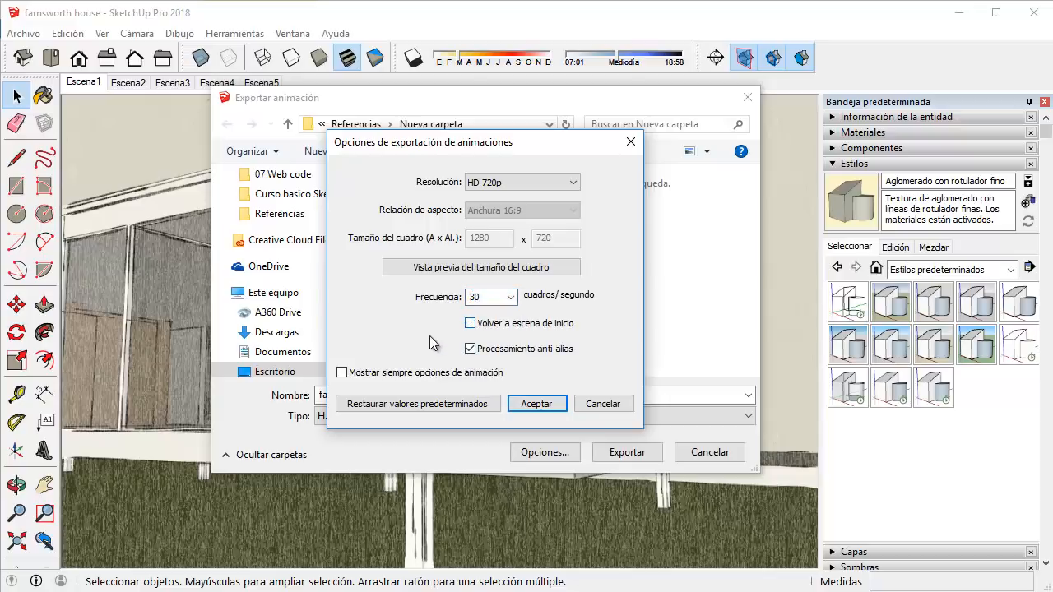
pyautogui.click(536, 404)
pyautogui.click(625, 453)
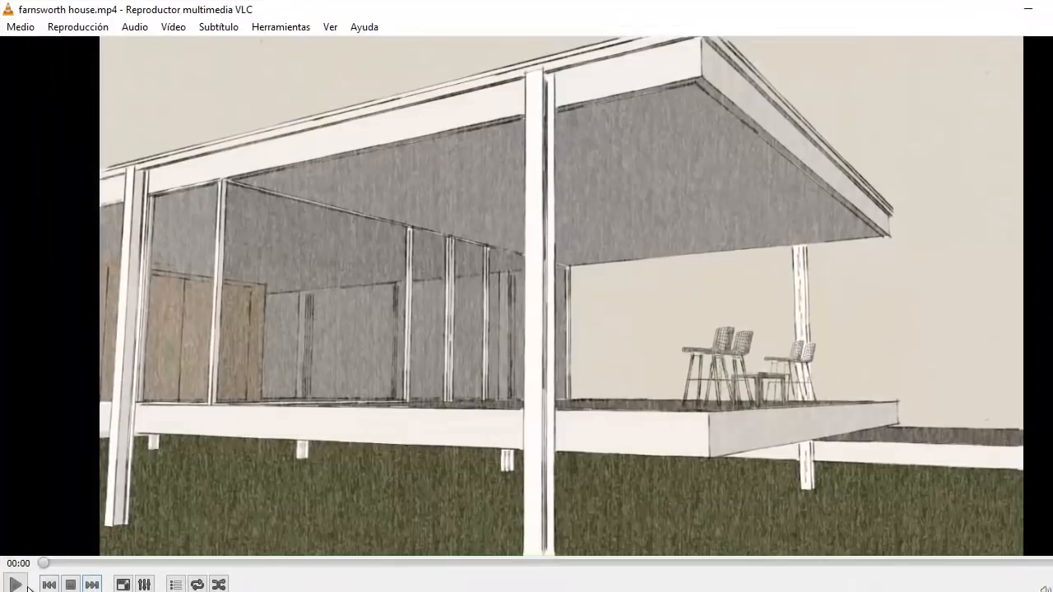
# Play the exported farnsworth house.mp4 in VLC, replay it from the beginning, and pause it partway.
pyautogui.click(15, 584)
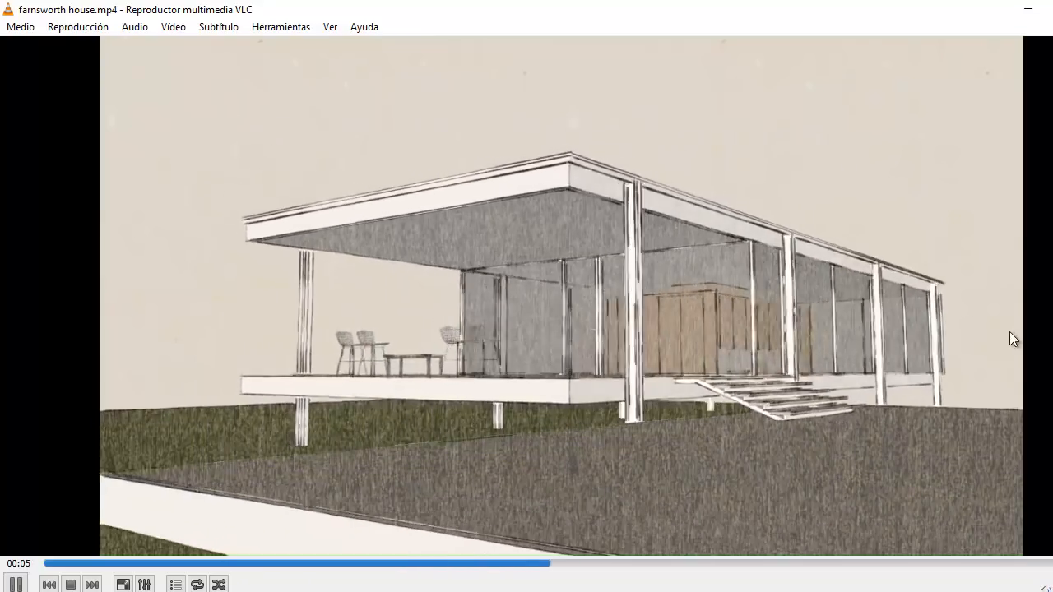
pyautogui.click(41, 563)
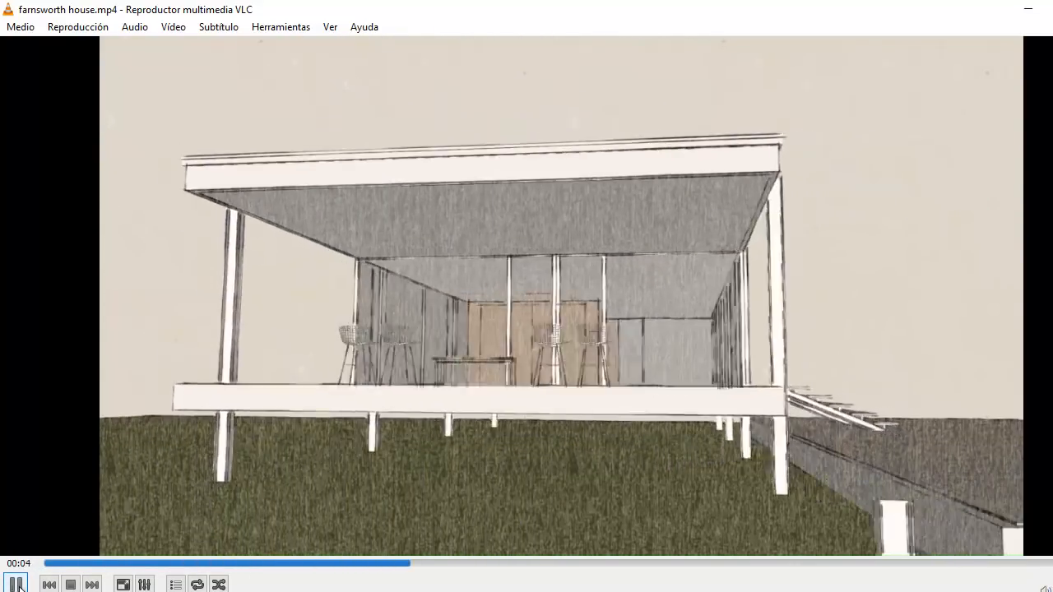
pyautogui.click(17, 584)
# Switch to SketchUp, play the scene animation to compare it with the exported video, and pause it.
pyautogui.hotkey('alt', 'Tab')
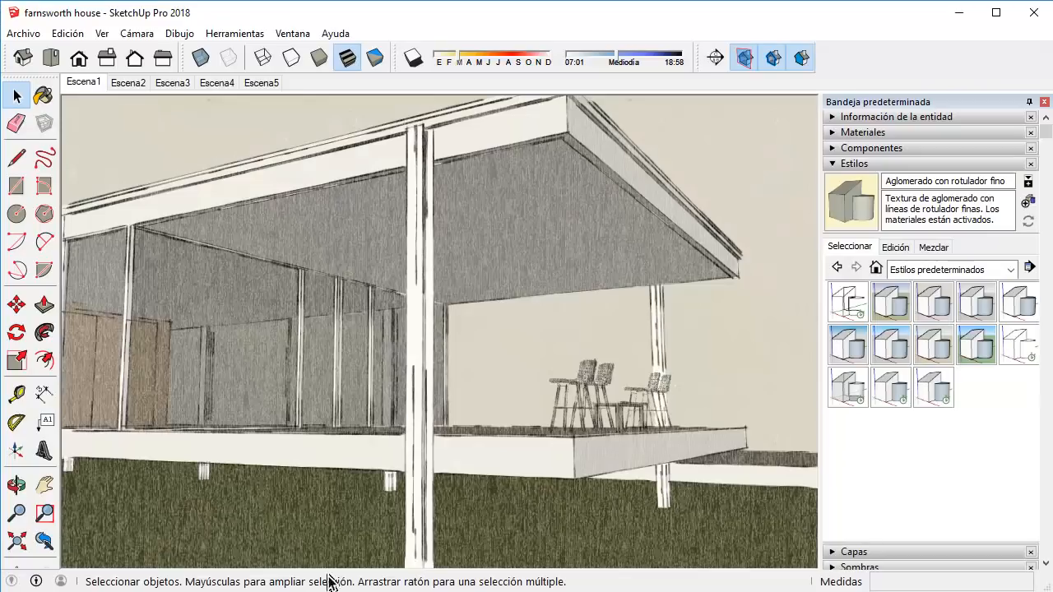
pyautogui.click(101, 33)
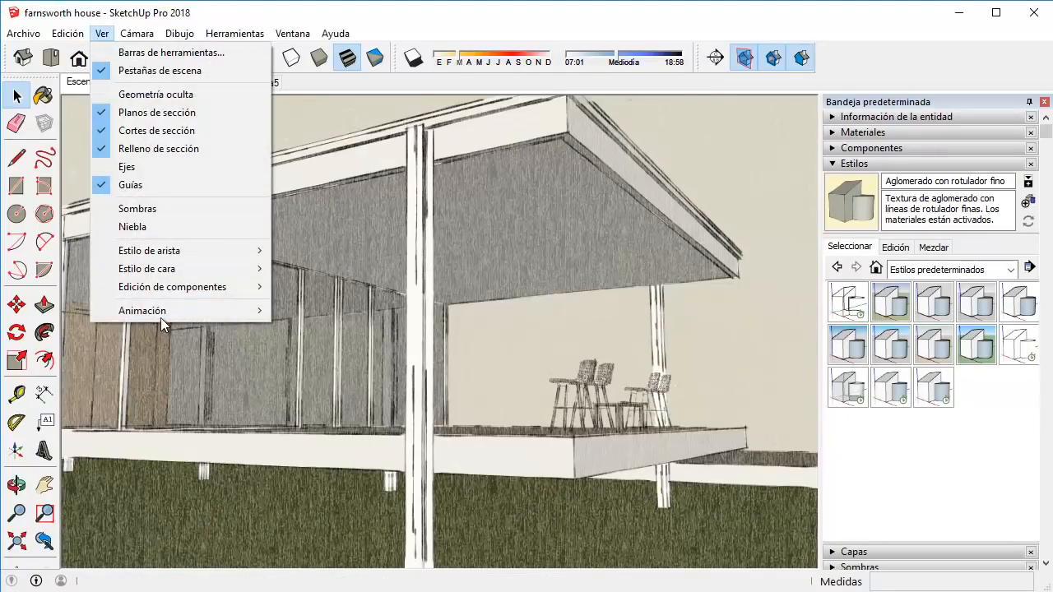
pyautogui.moveTo(161, 312)
pyautogui.click(338, 413)
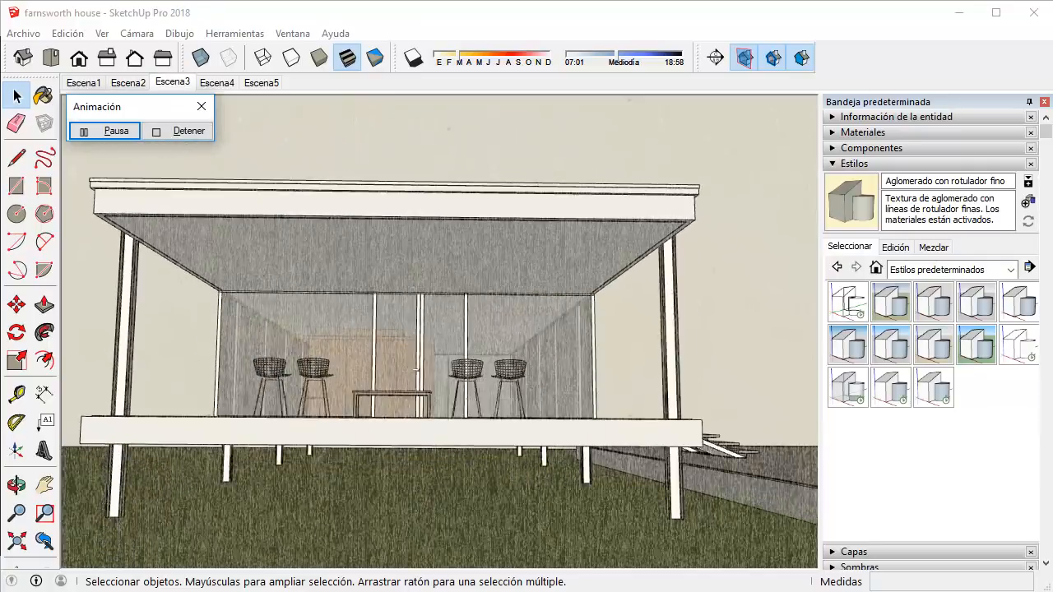
pyautogui.click(107, 130)
# Switch to VLC to resume and pause the exported video, and close the animation playback in SketchUp.
pyautogui.click(958, 16)
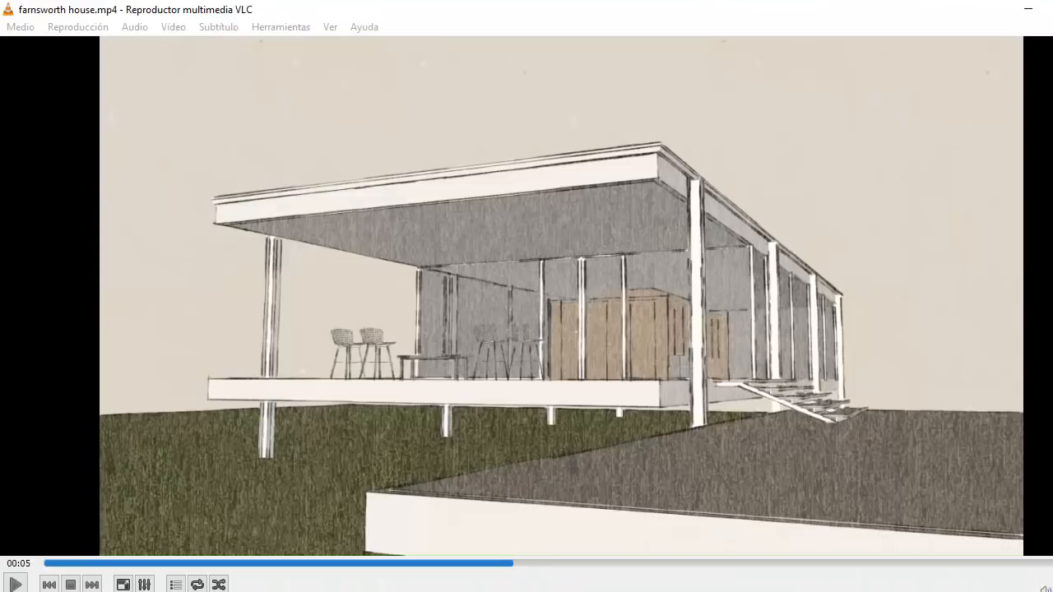
pyautogui.click(15, 584)
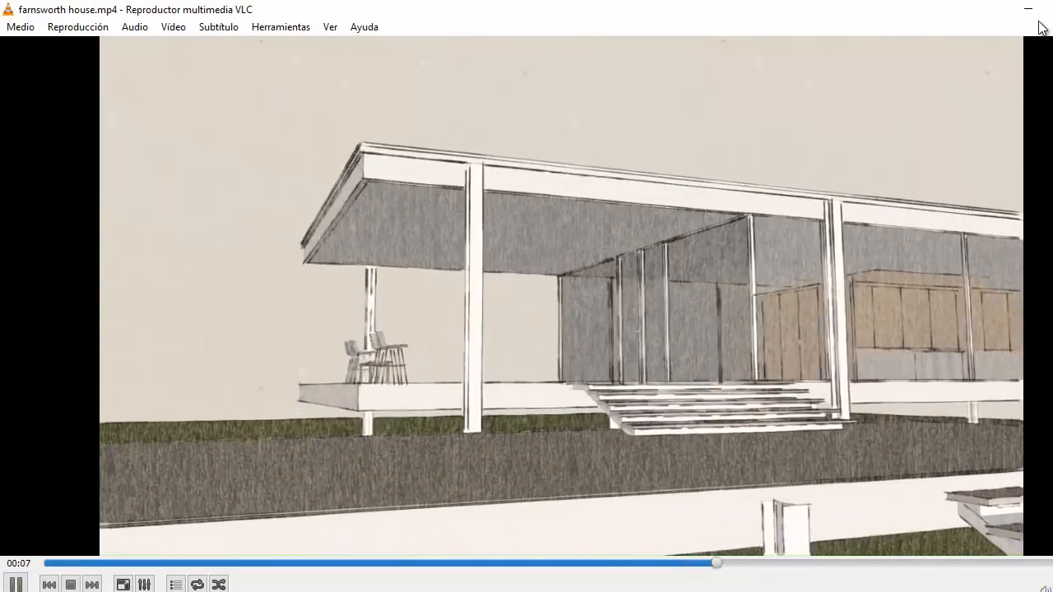
pyautogui.click(15, 584)
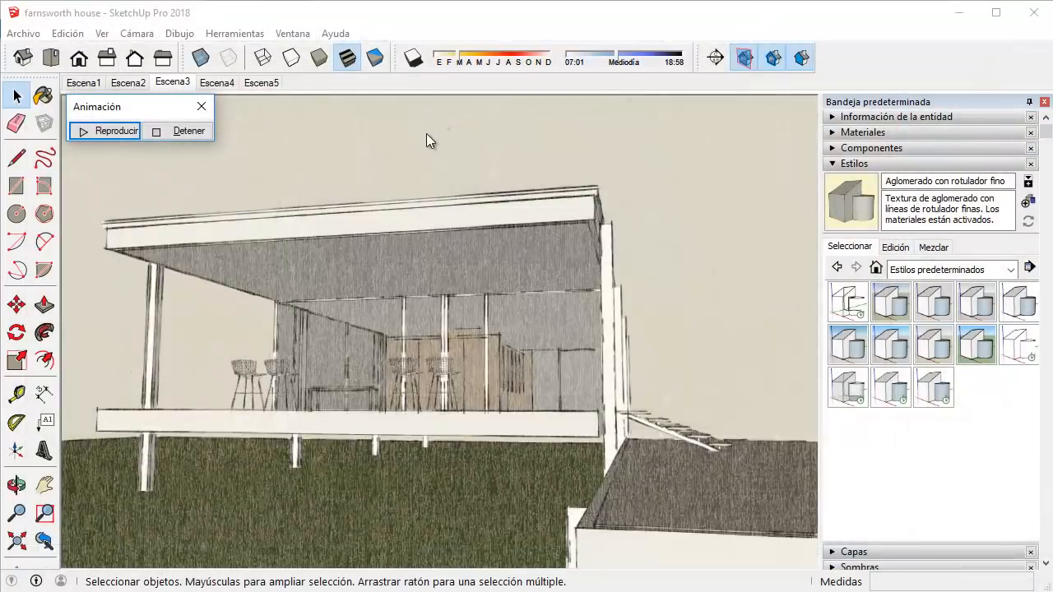
pyautogui.click(202, 107)
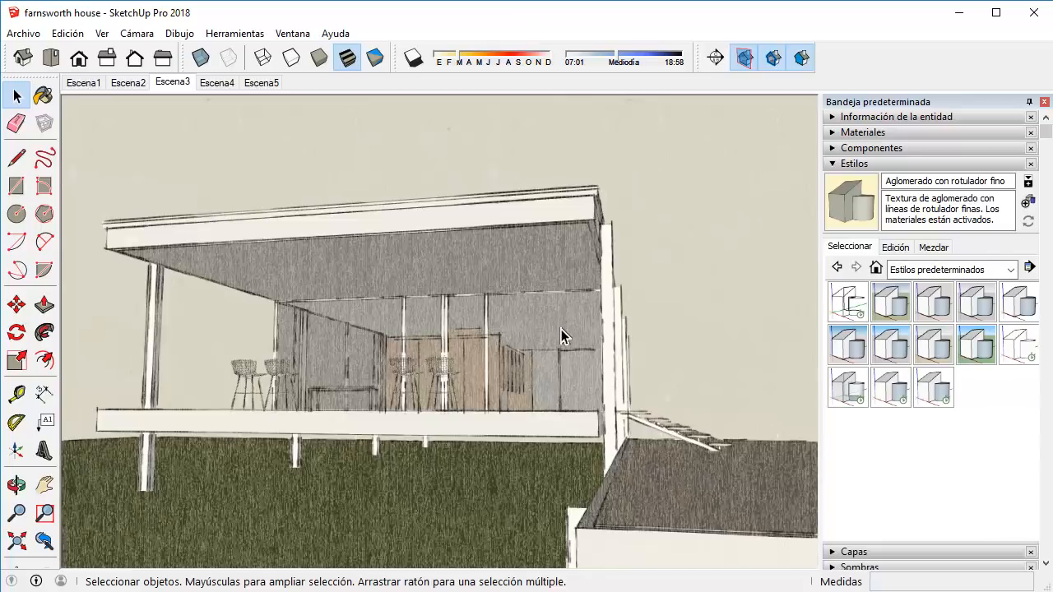
# Examine the finished house model from above and from the terrace and entrance stairs.
pyautogui.moveTo(232, 121); pyautogui.dragTo(270, 332, button='middle')
pyautogui.scroll(-2, 270, 331)
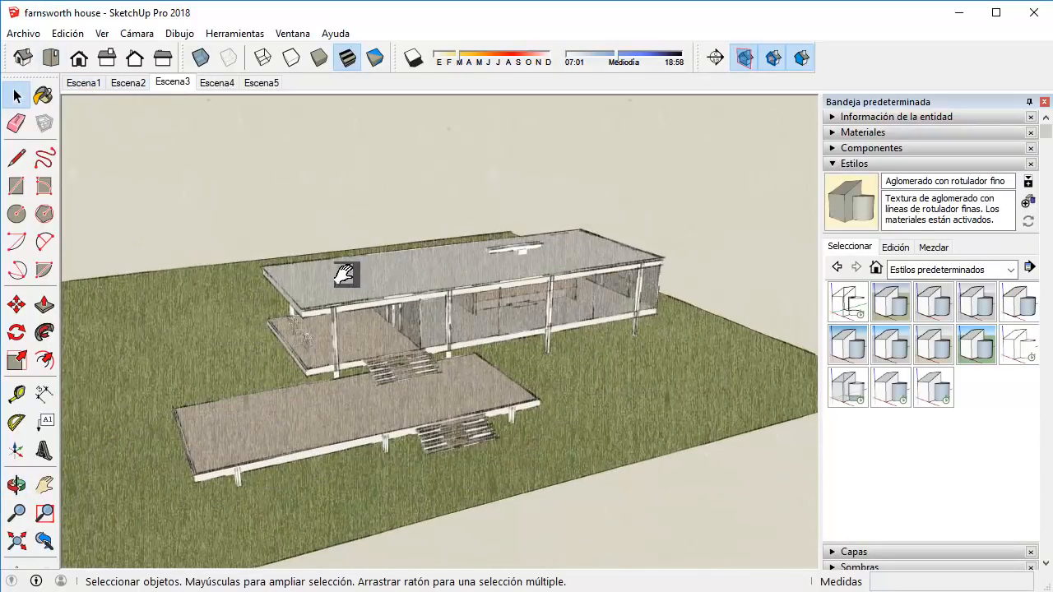
pyautogui.keyDown('shift'); pyautogui.moveTo(343, 274); pyautogui.dragTo(398, 264, button='middle'); pyautogui.keyUp('shift')
pyautogui.scroll(3, 398, 264)
pyautogui.scroll(-1, 461, 273)
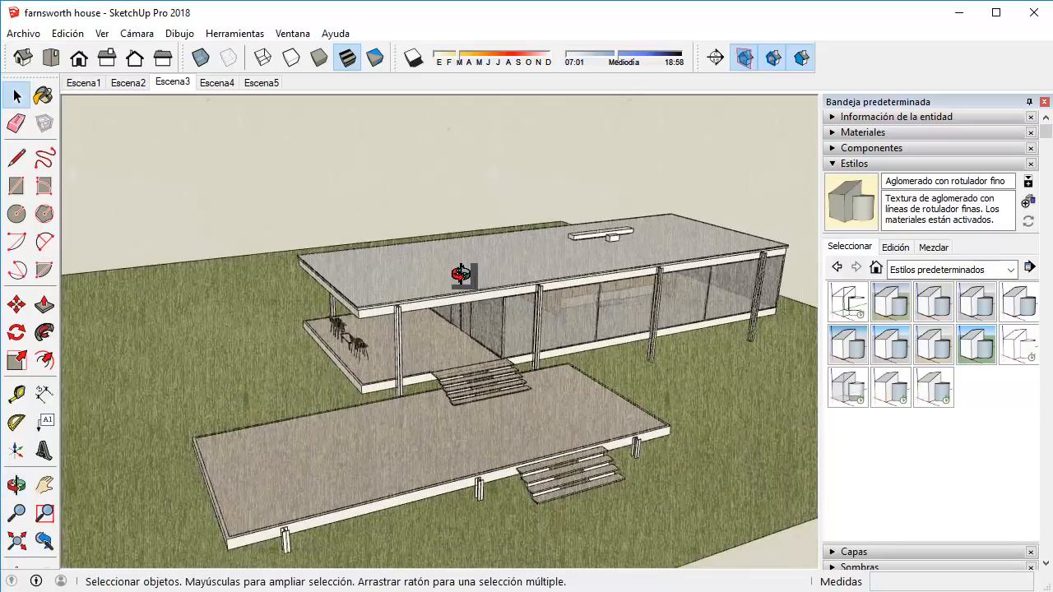
pyautogui.moveTo(462, 275); pyautogui.dragTo(437, 259, button='middle')
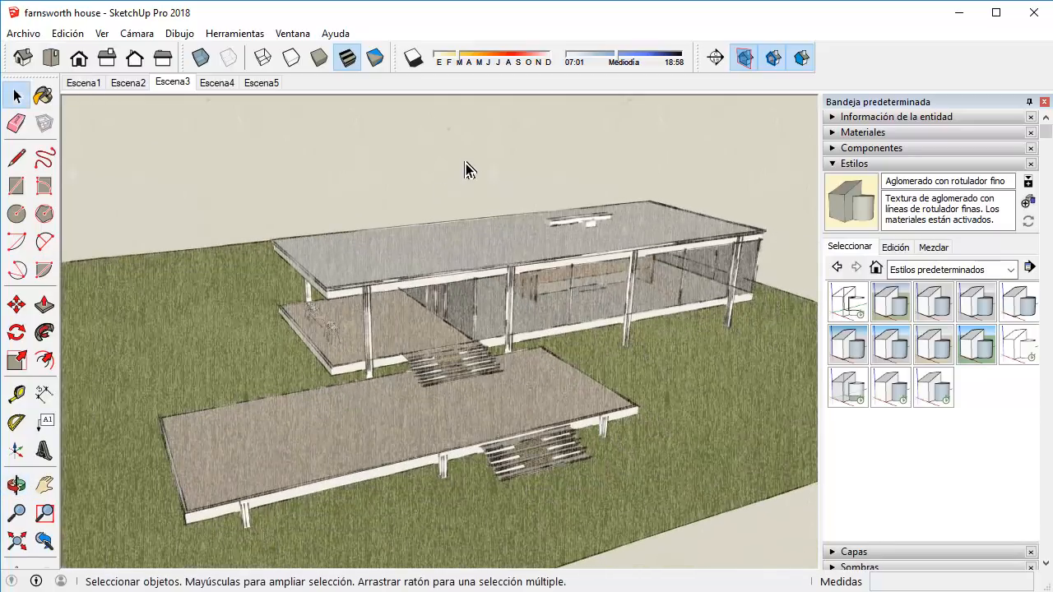
pyautogui.moveTo(533, 323); pyautogui.dragTo(756, 245, button='middle')
pyautogui.scroll(4, 536, 335)
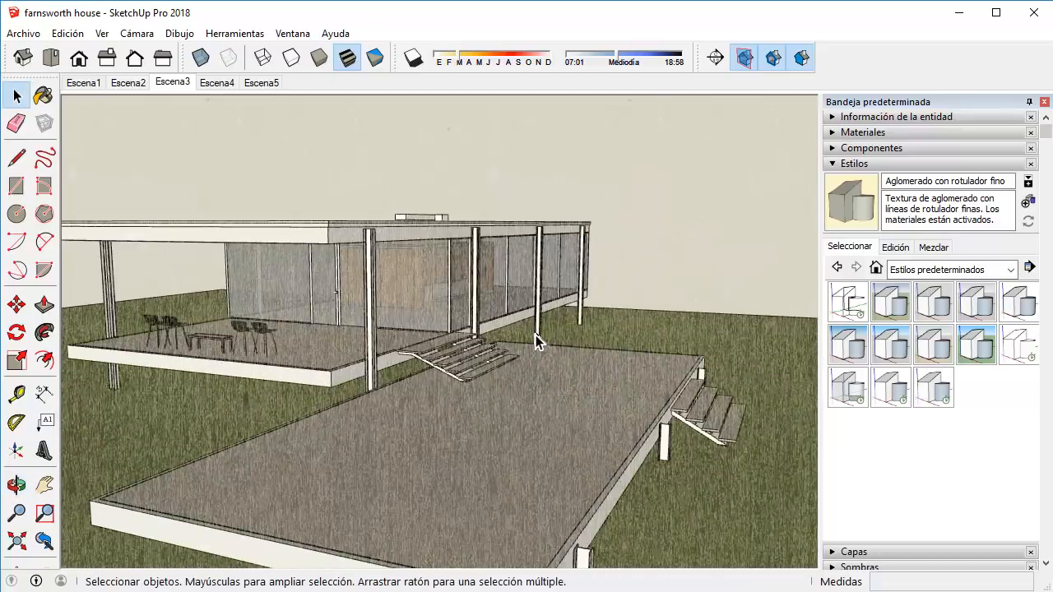
pyautogui.moveTo(536, 335); pyautogui.dragTo(507, 357, button='middle')
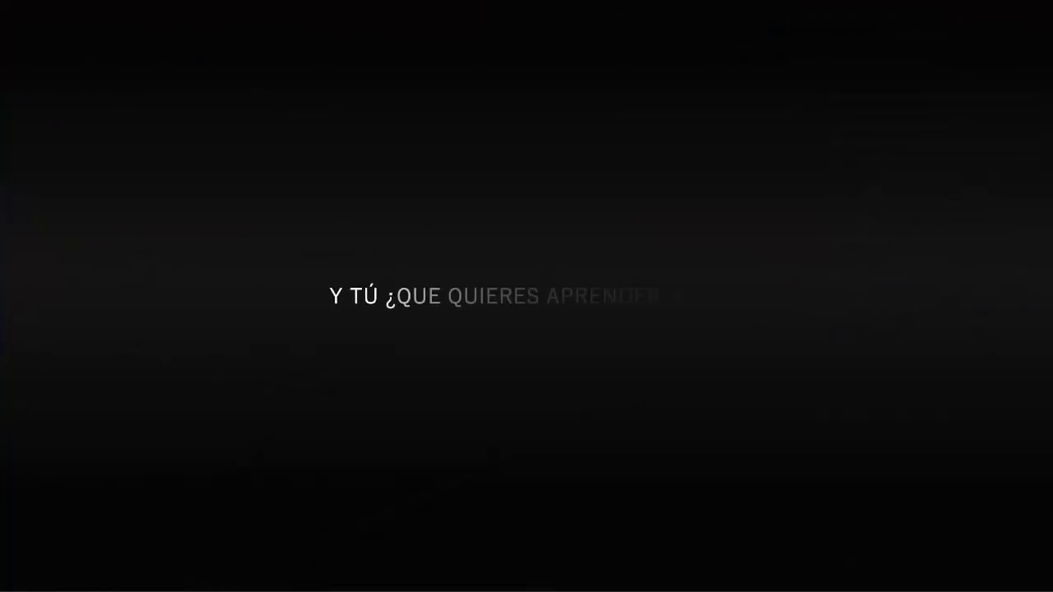